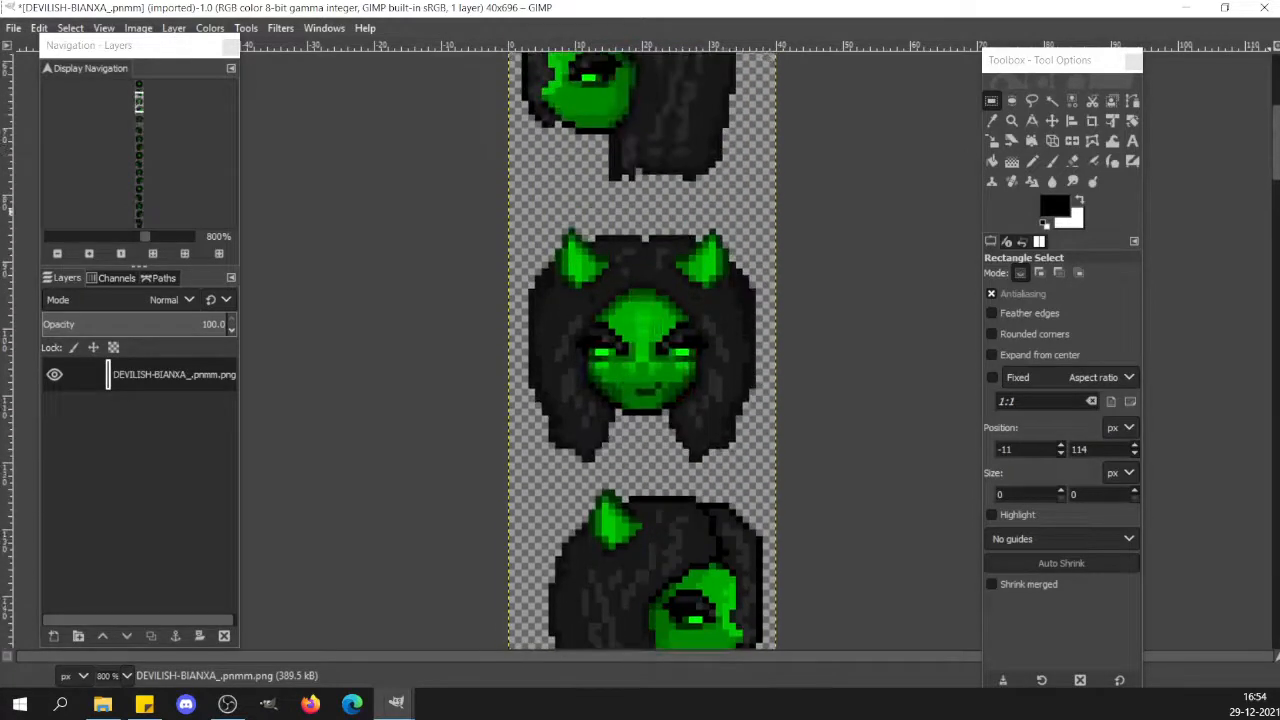
drag(1275, 176, 1267, 229)
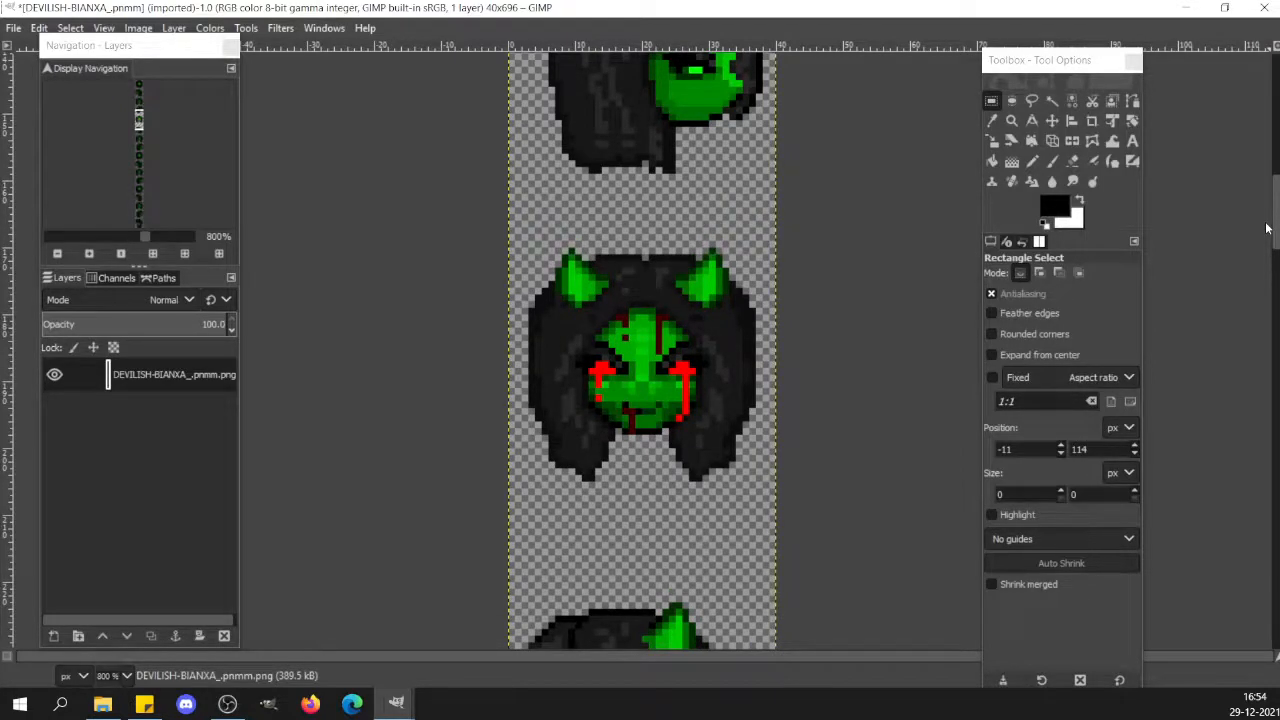
drag(1266, 229, 1275, 158)
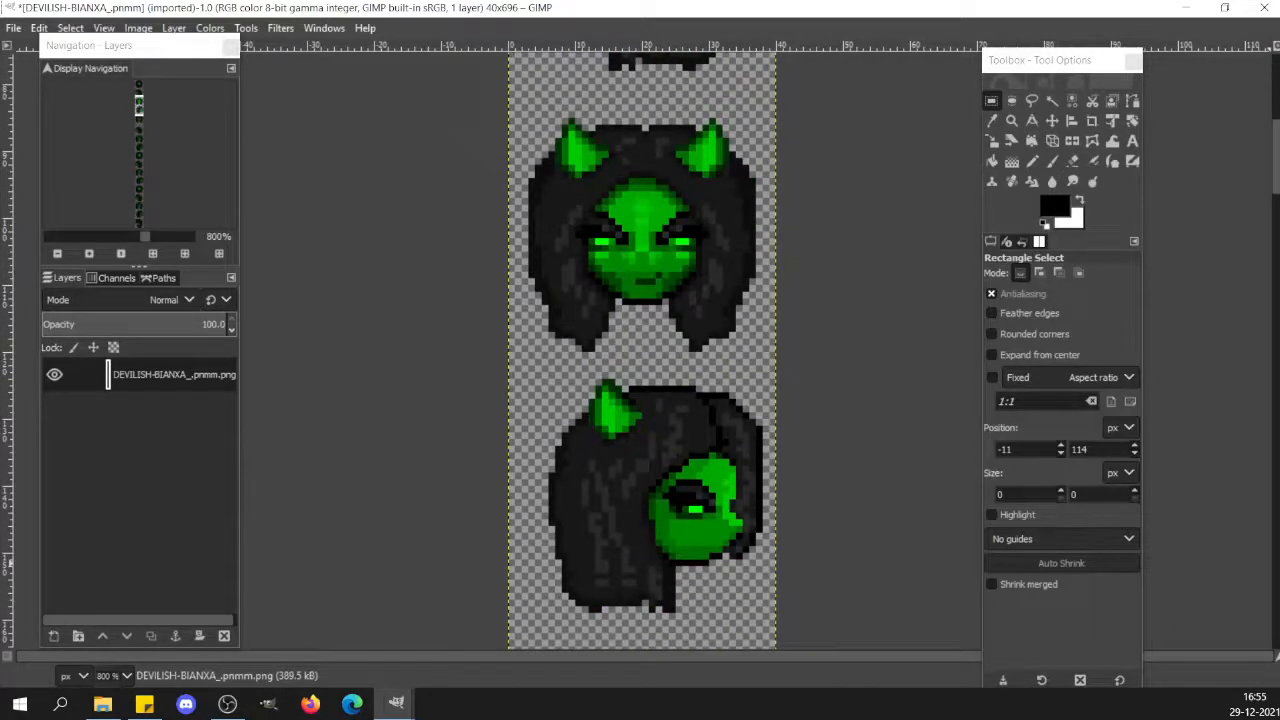
click(742, 290)
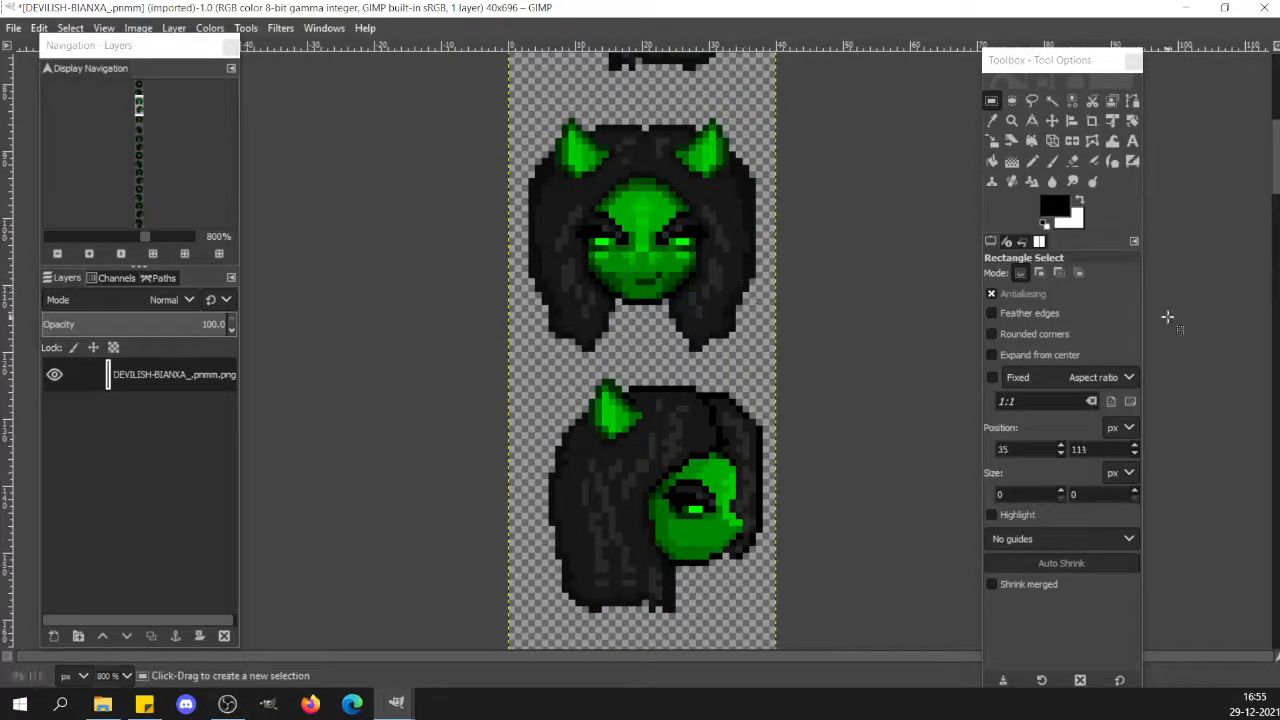
drag(1277, 172, 1277, 222)
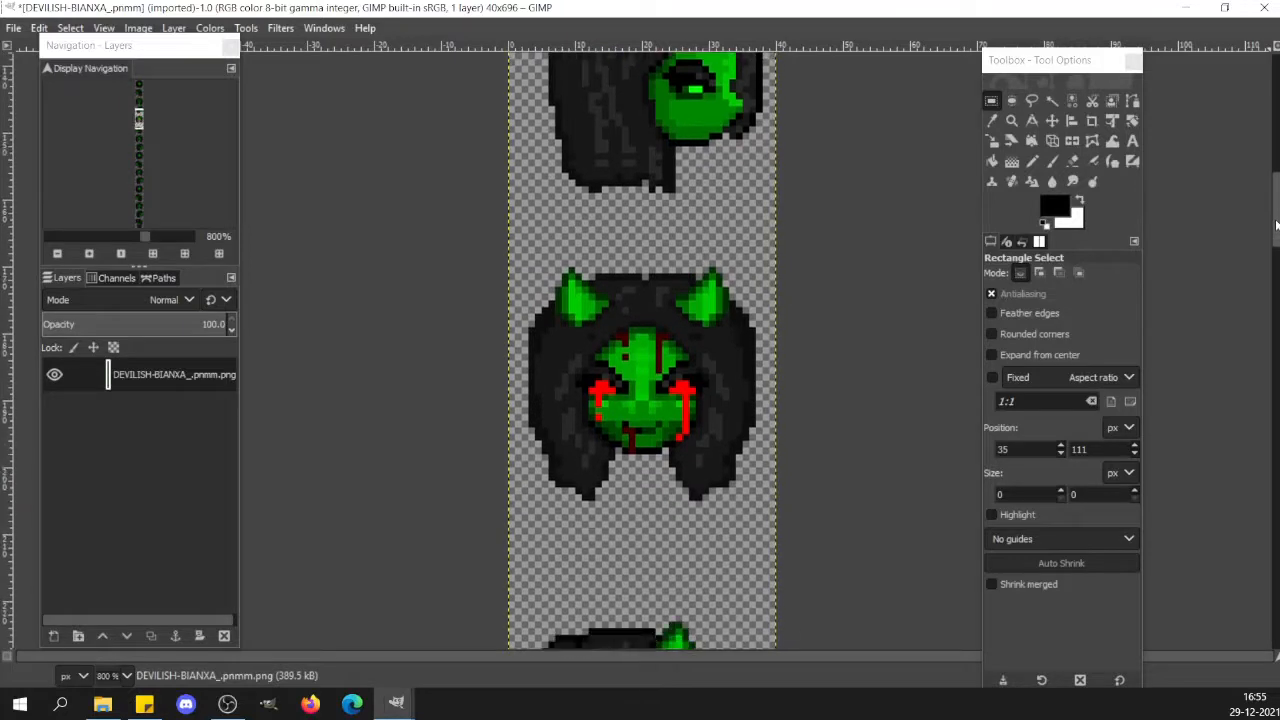
click(524, 447)
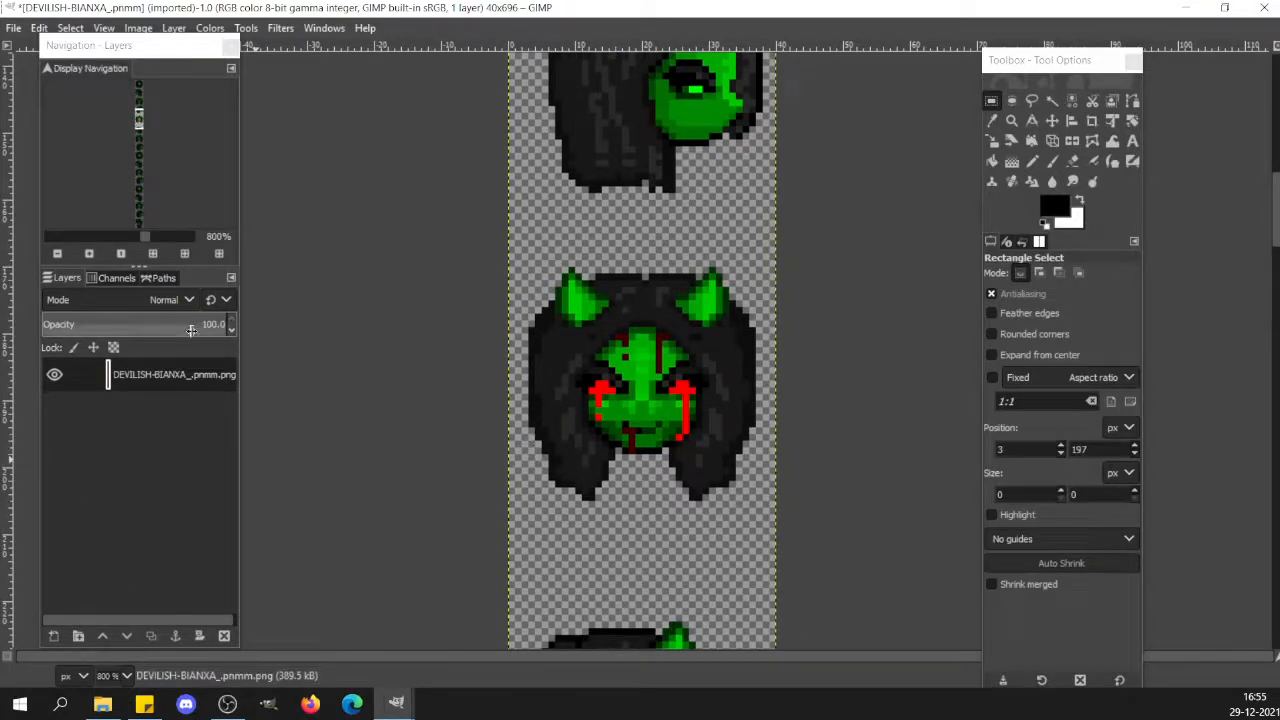
Switch to the Head Template image and add a transparent 32 x 560 px layer named Devil Head.
mouse_move(405, 715)
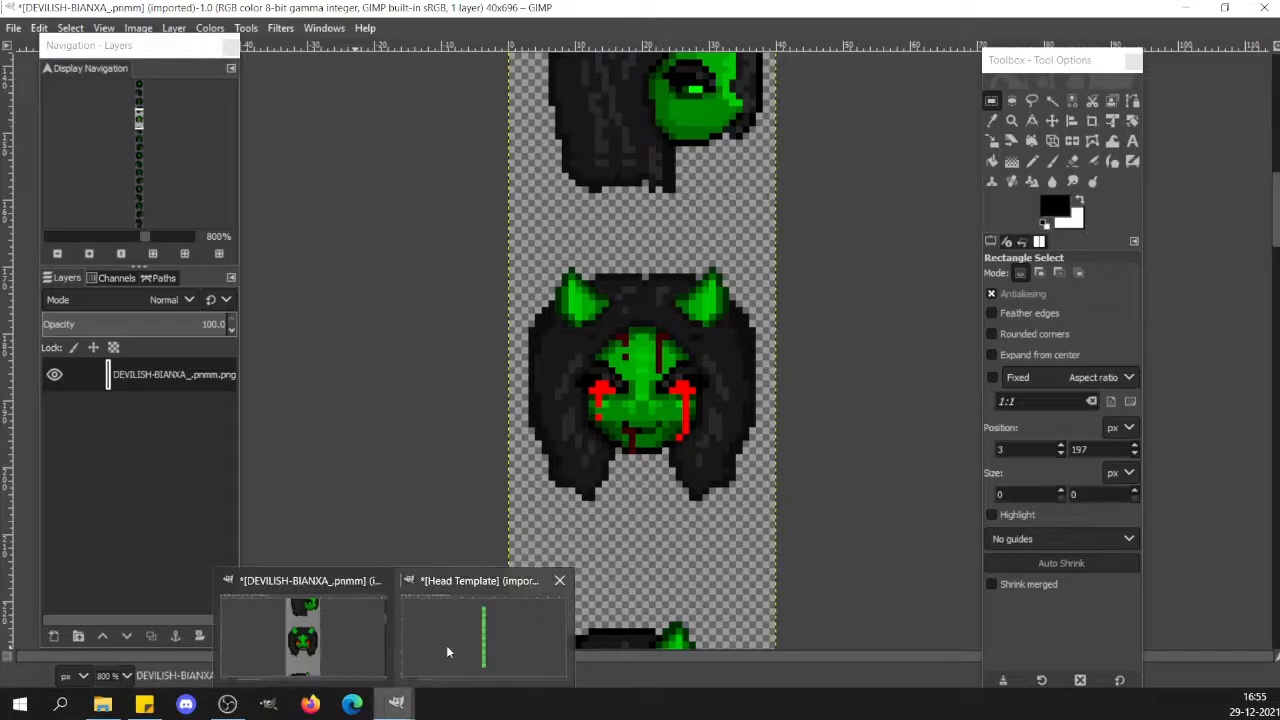
click(446, 645)
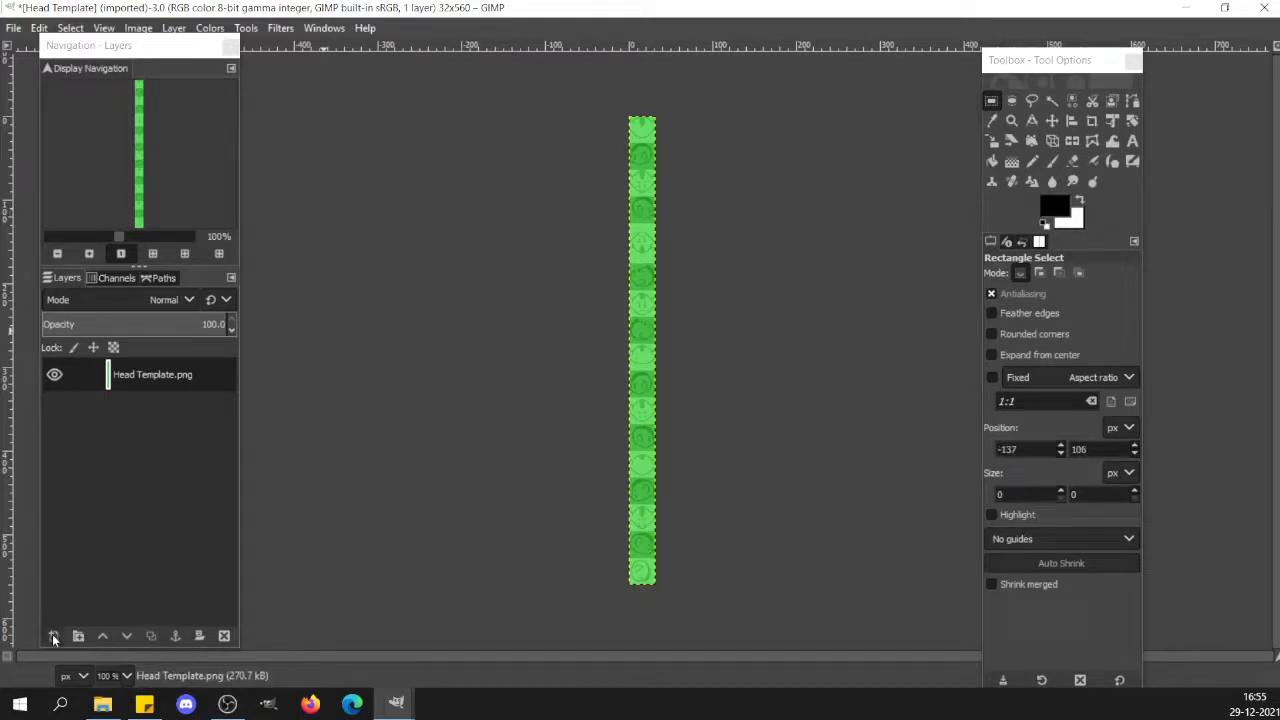
click(54, 637)
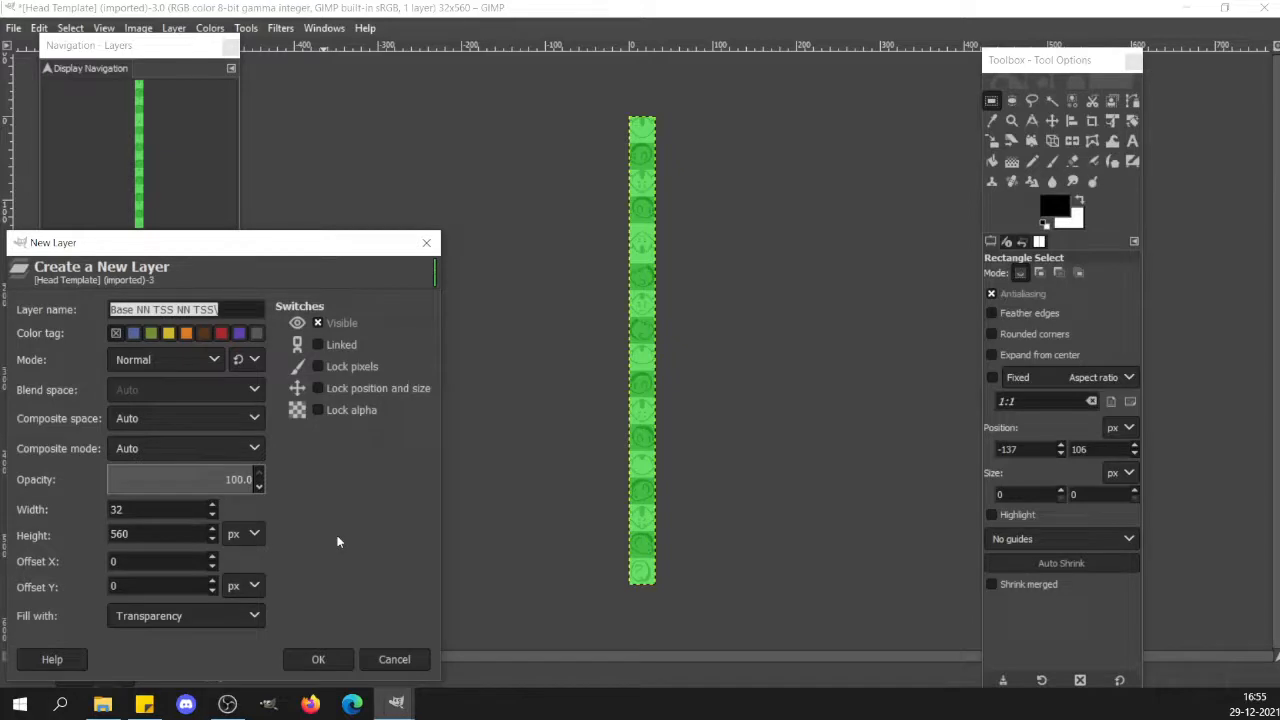
text(Devil Head)
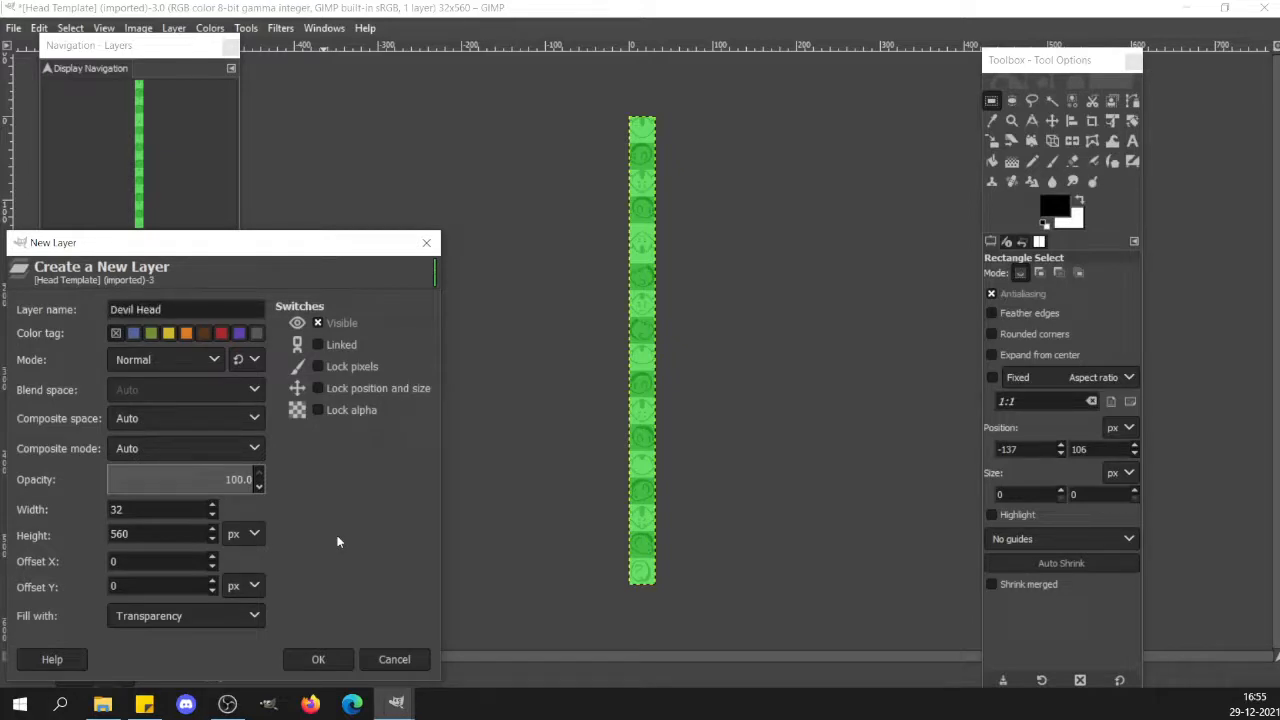
key(Return)
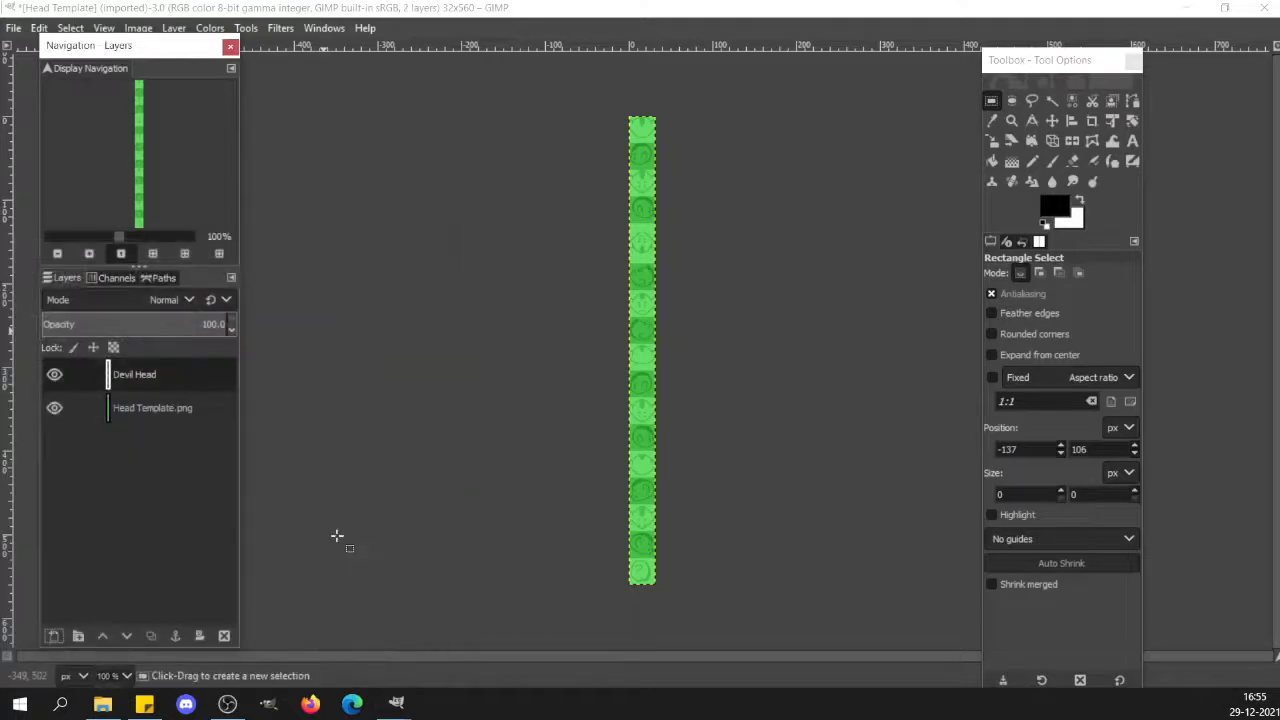
right_click(150, 385)
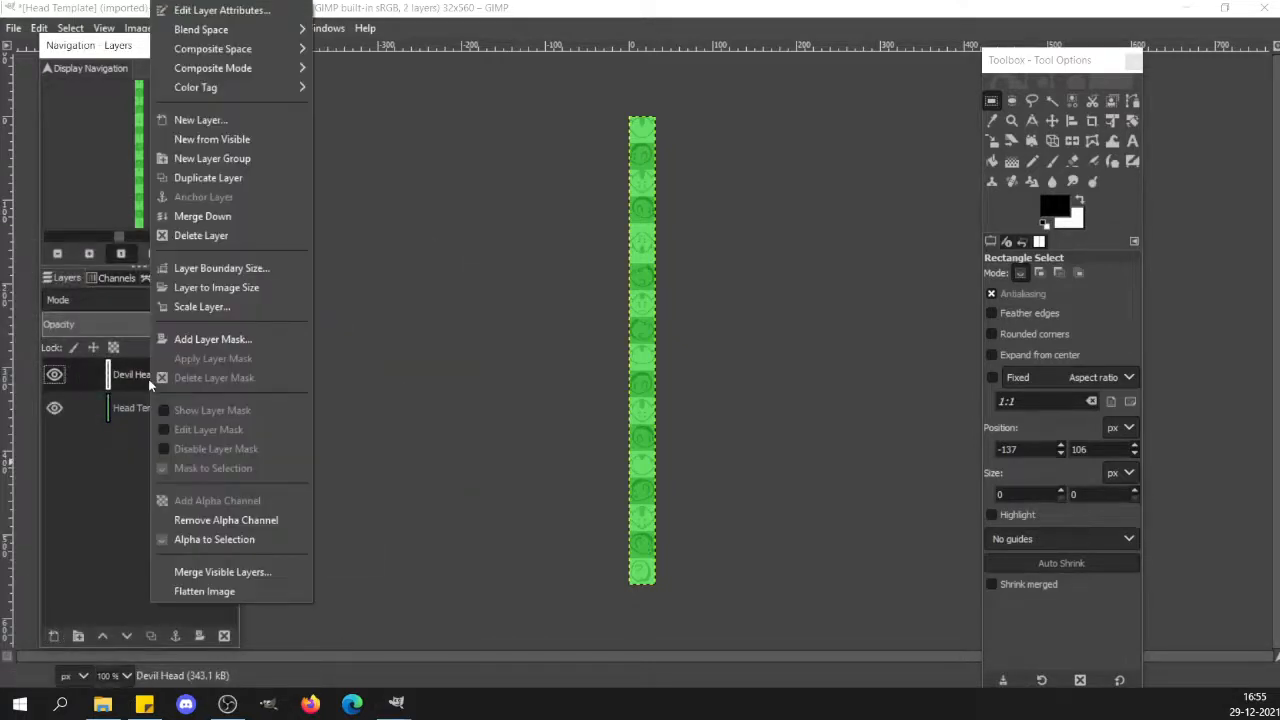
click(422, 492)
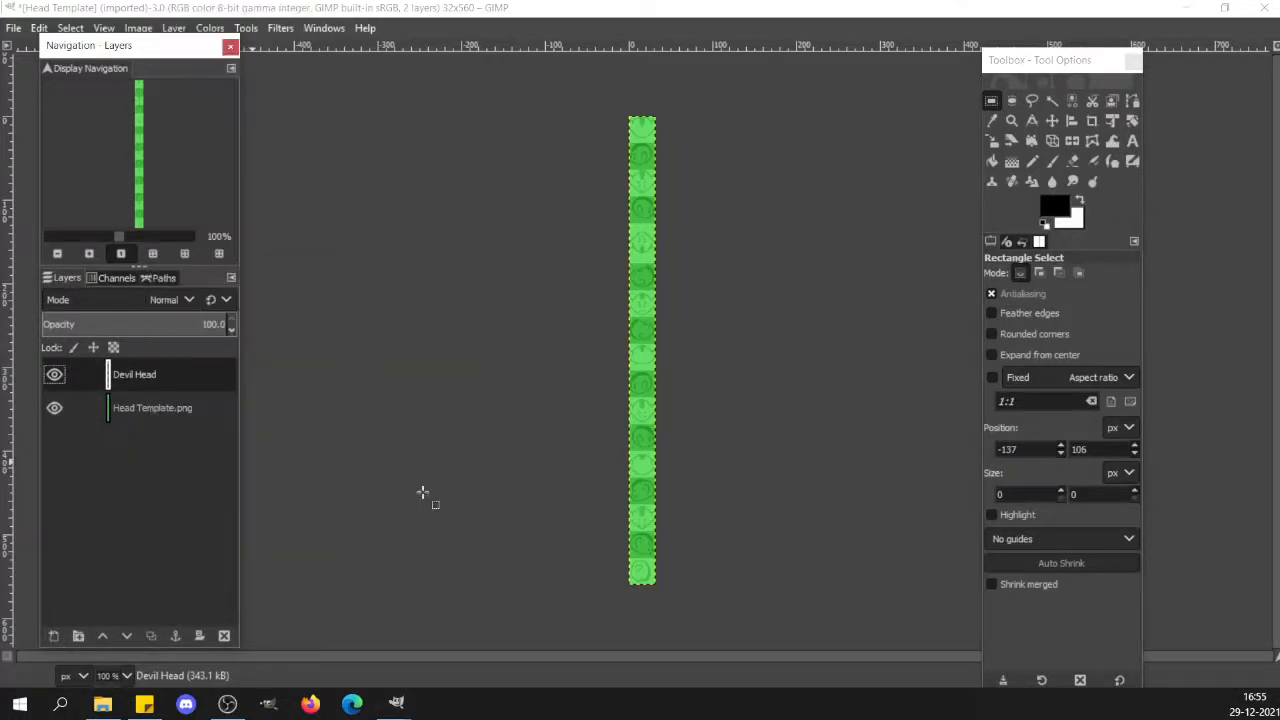
click(551, 486)
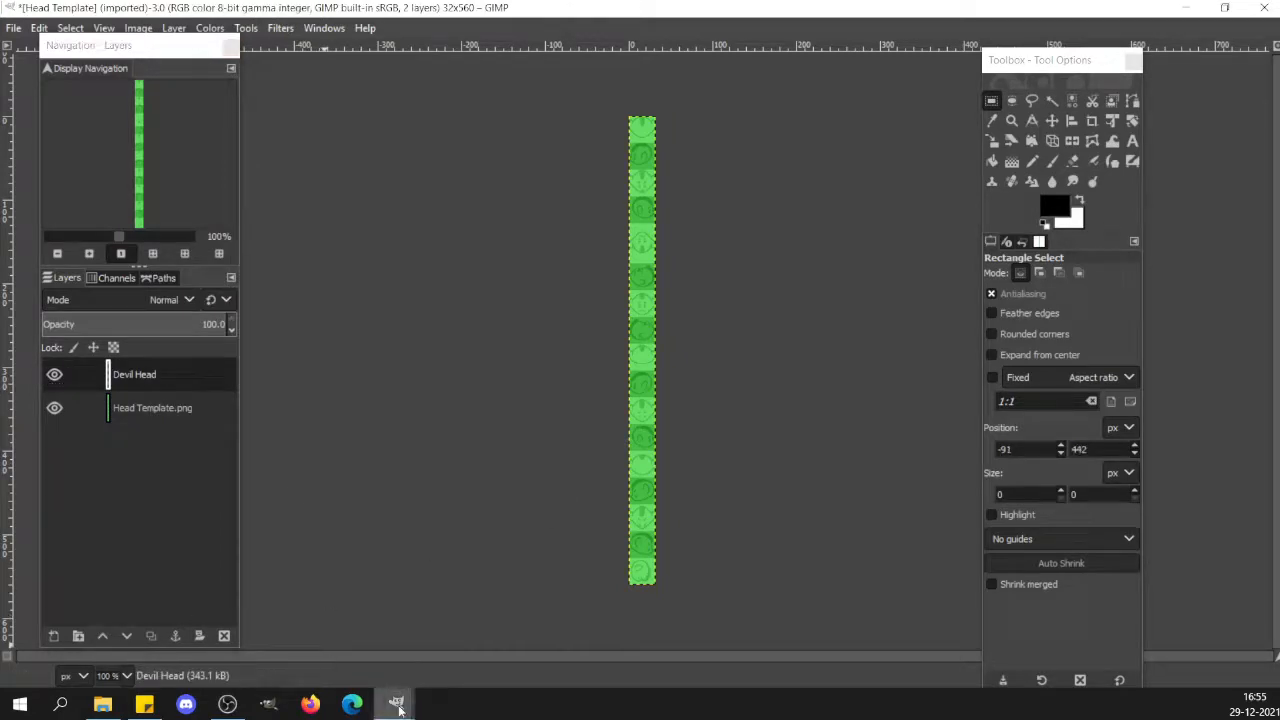
Copy the whole sprite strip from the DEVILISH-BIANXA image and paste it onto the Devil Head layer of the Head Template image.
mouse_move(396, 703)
click(361, 648)
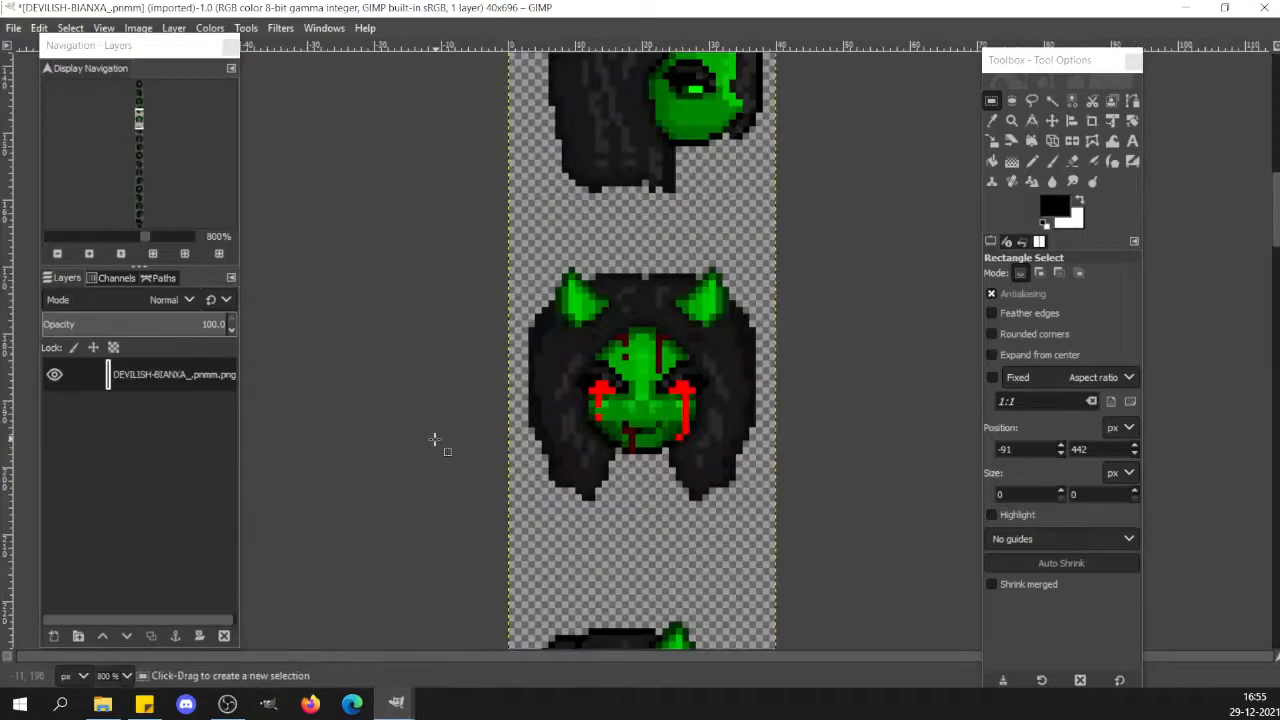
key(ctrl)
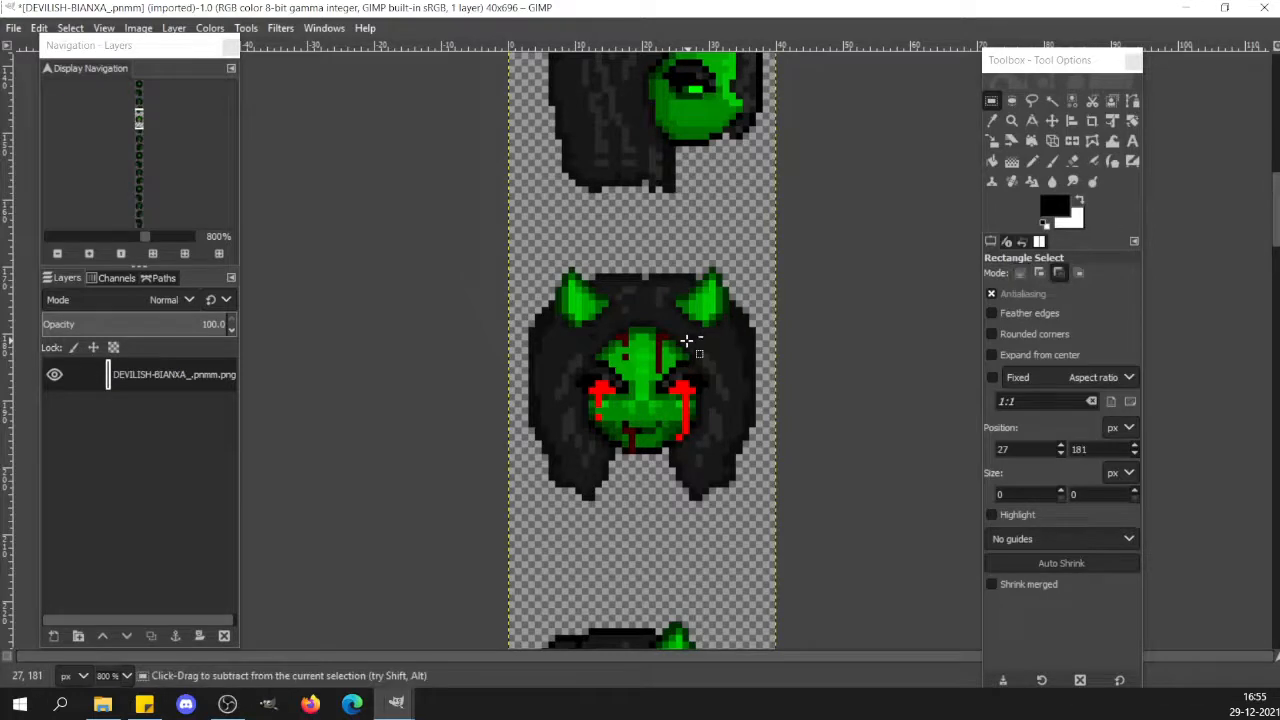
key(ctrl+c)
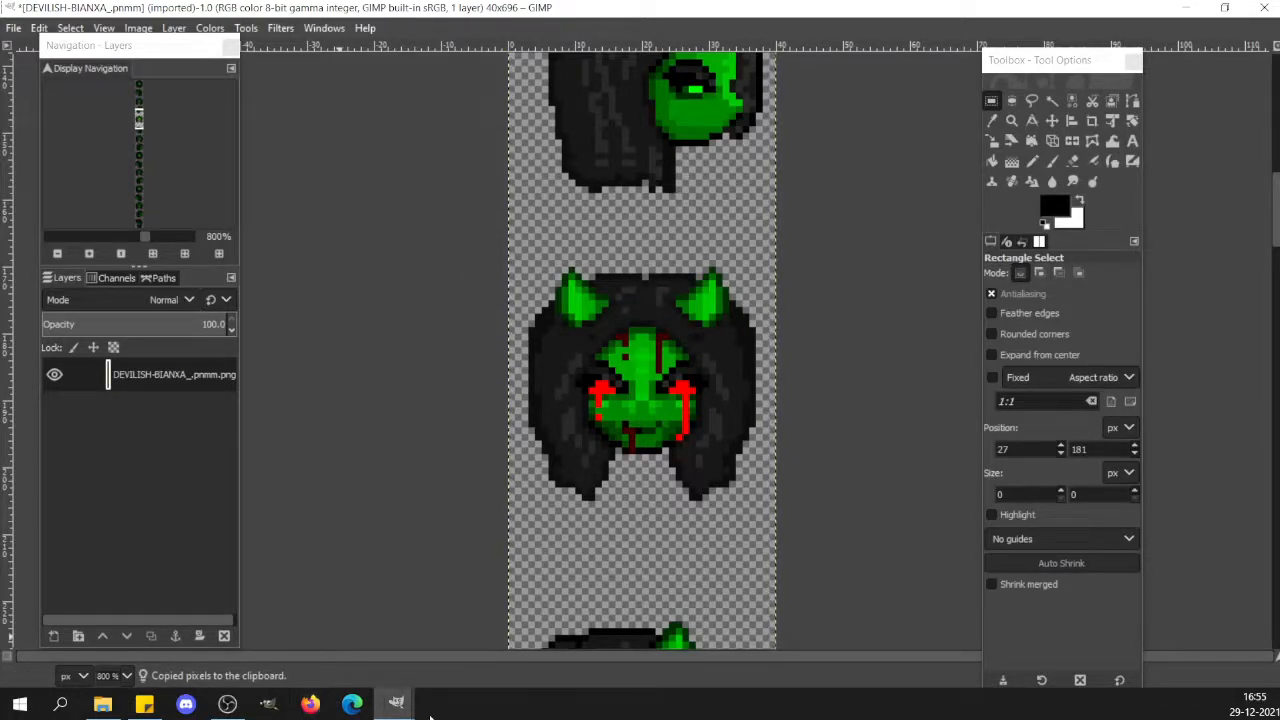
mouse_move(405, 705)
click(462, 626)
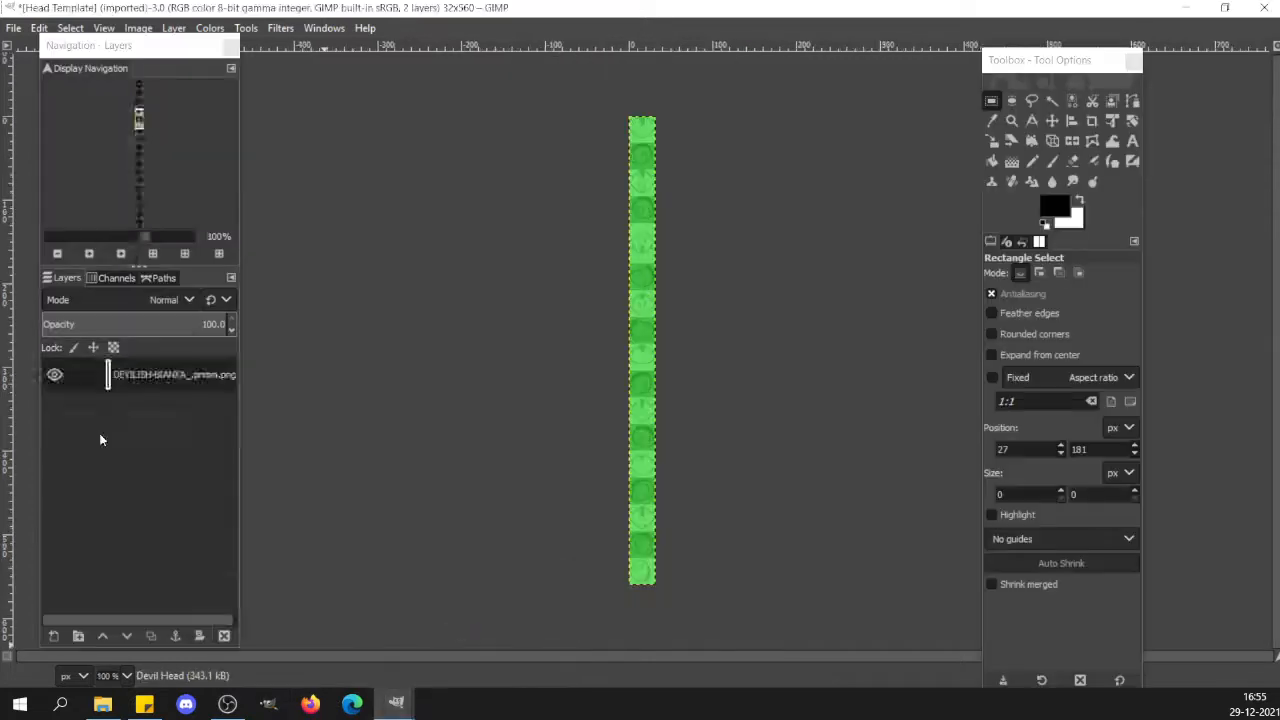
click(156, 368)
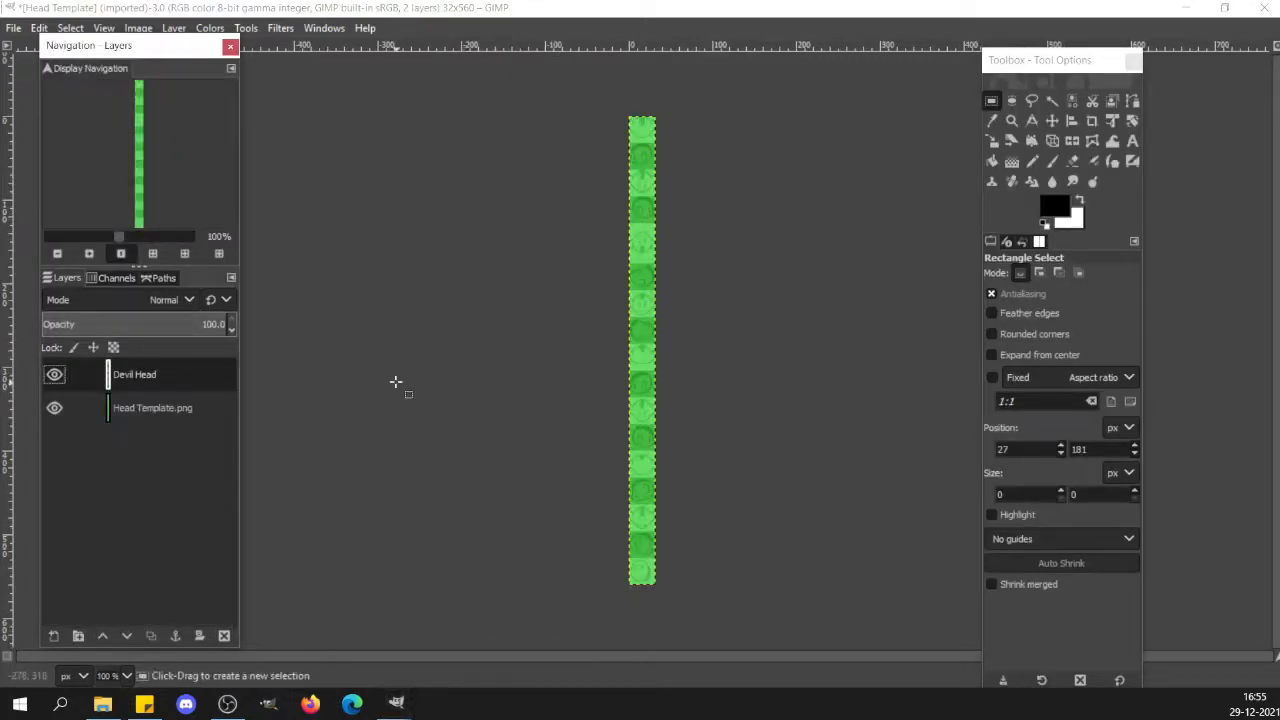
key(ctrl+v)
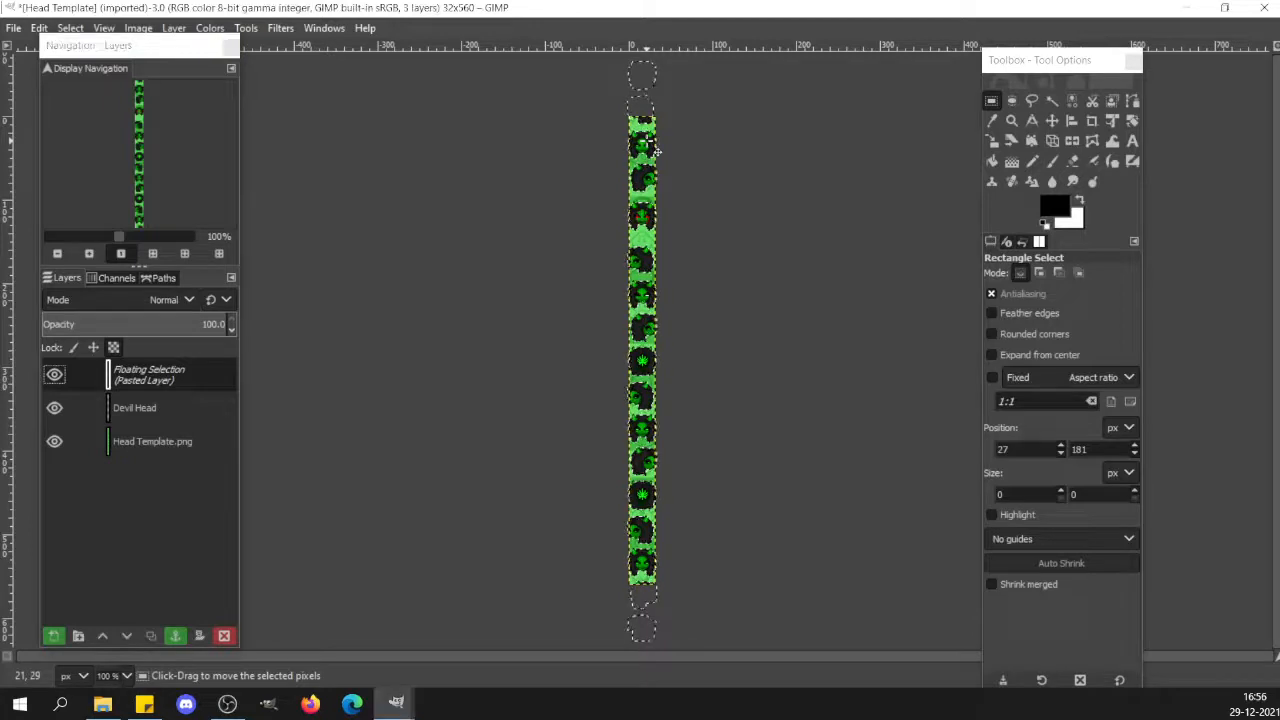
Try to align the pasted sprite strip with the template cells by moving it down and centring the heads horizontally.
drag(655, 148, 656, 153)
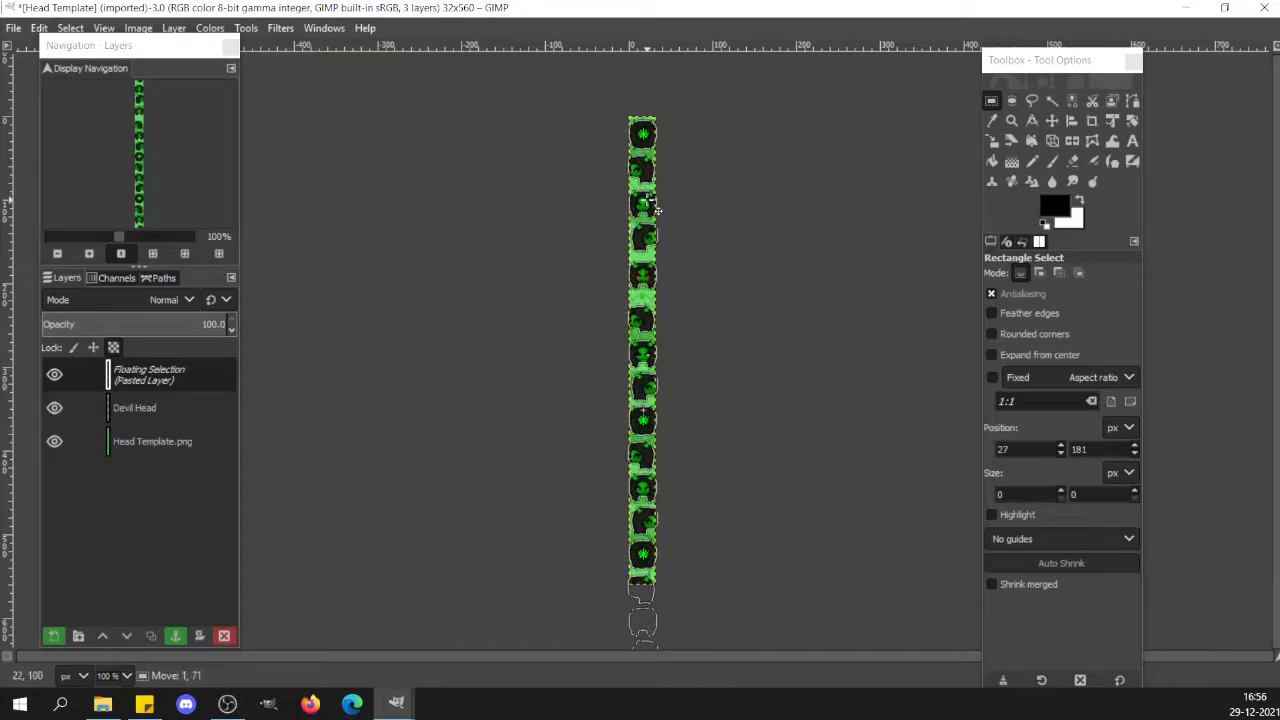
drag(659, 210, 659, 210)
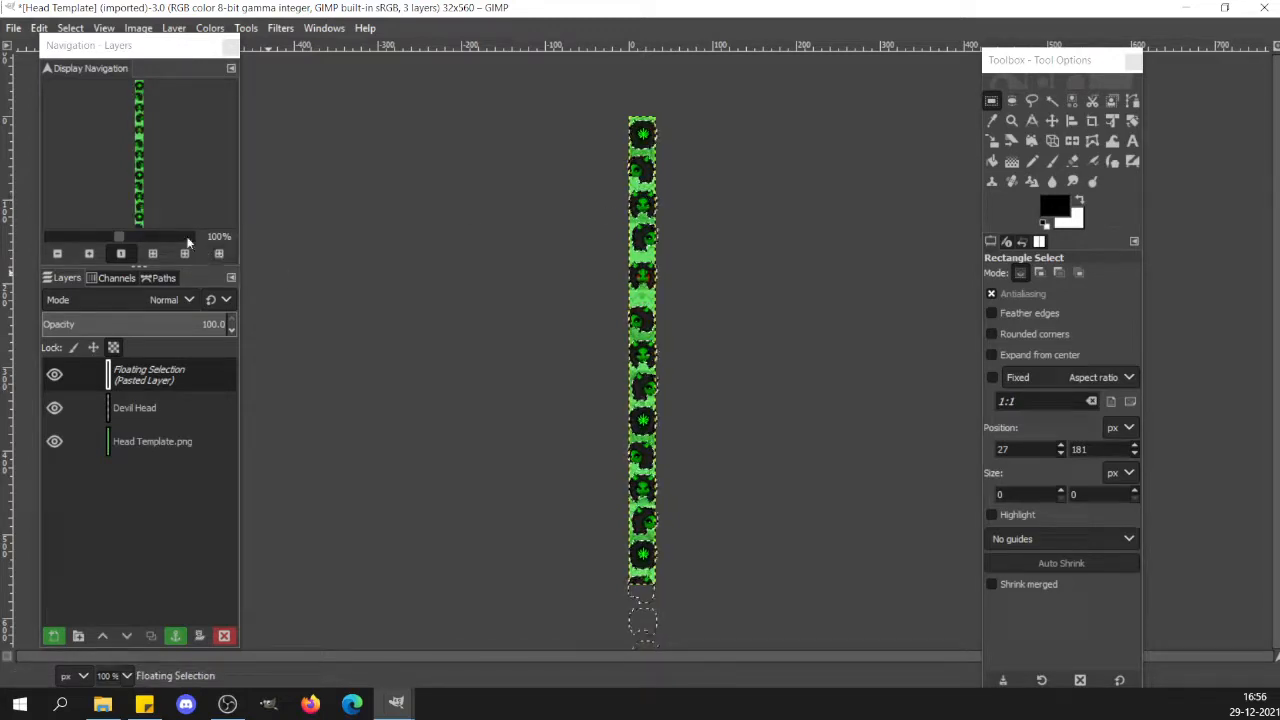
scroll(187, 241, up, 4)
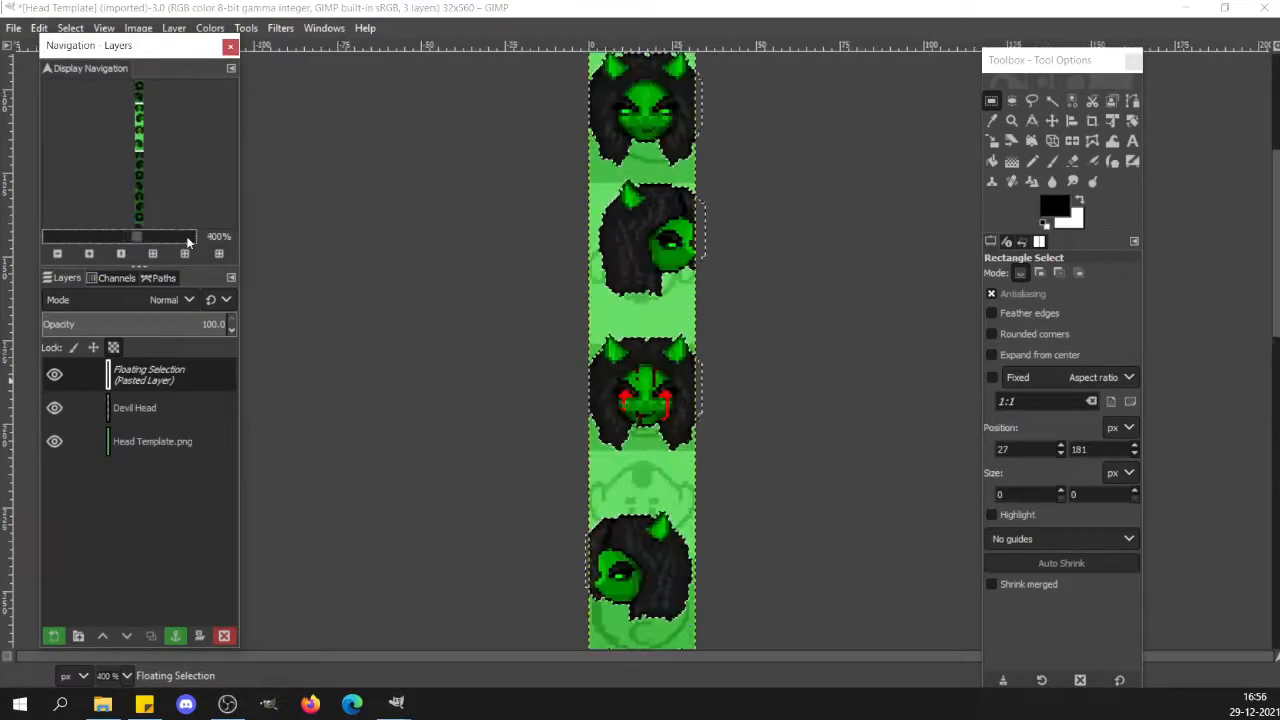
scroll(187, 241, up, 2)
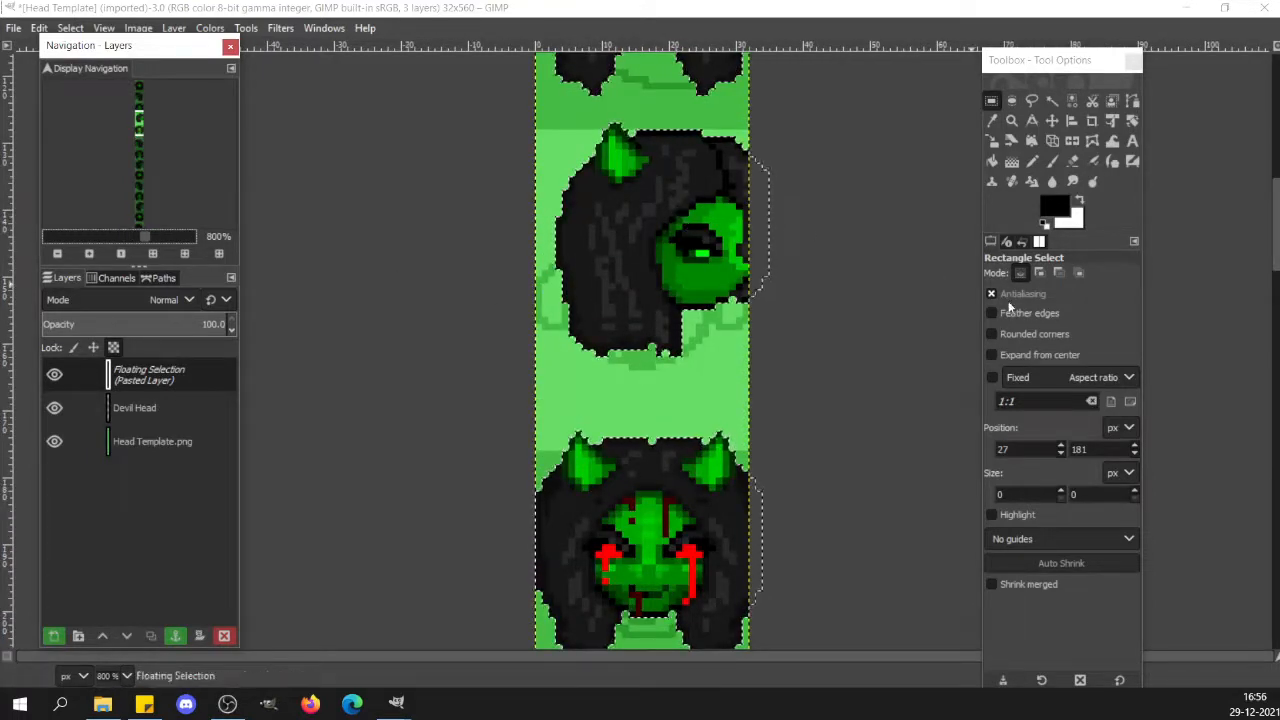
click(1275, 242)
scroll(1275, 242, up, 3)
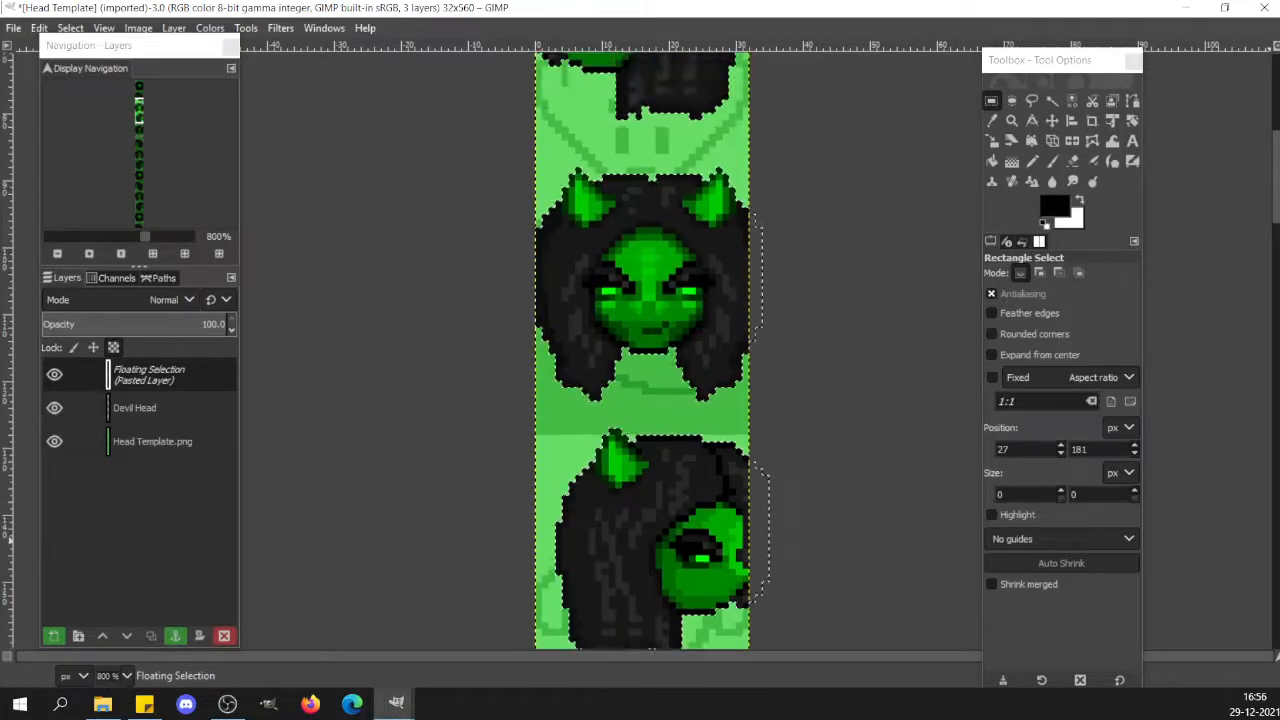
drag(652, 291, 650, 336)
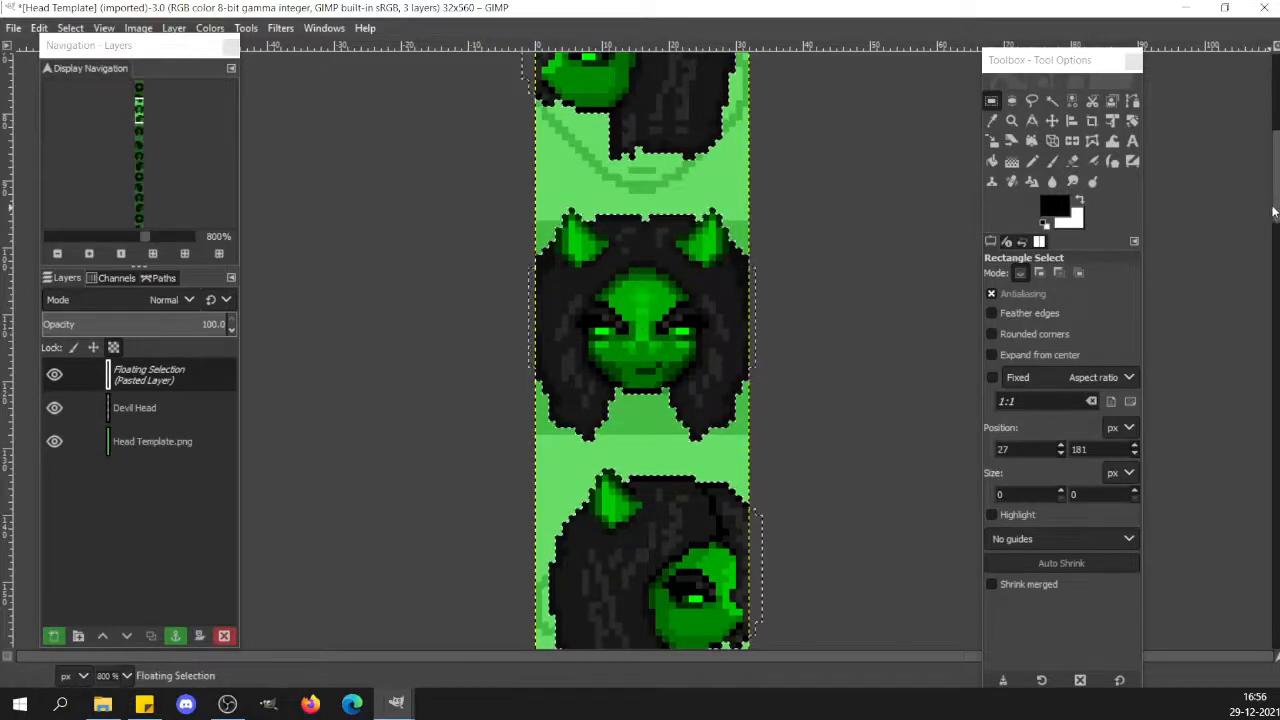
drag(1276, 207, 1276, 160)
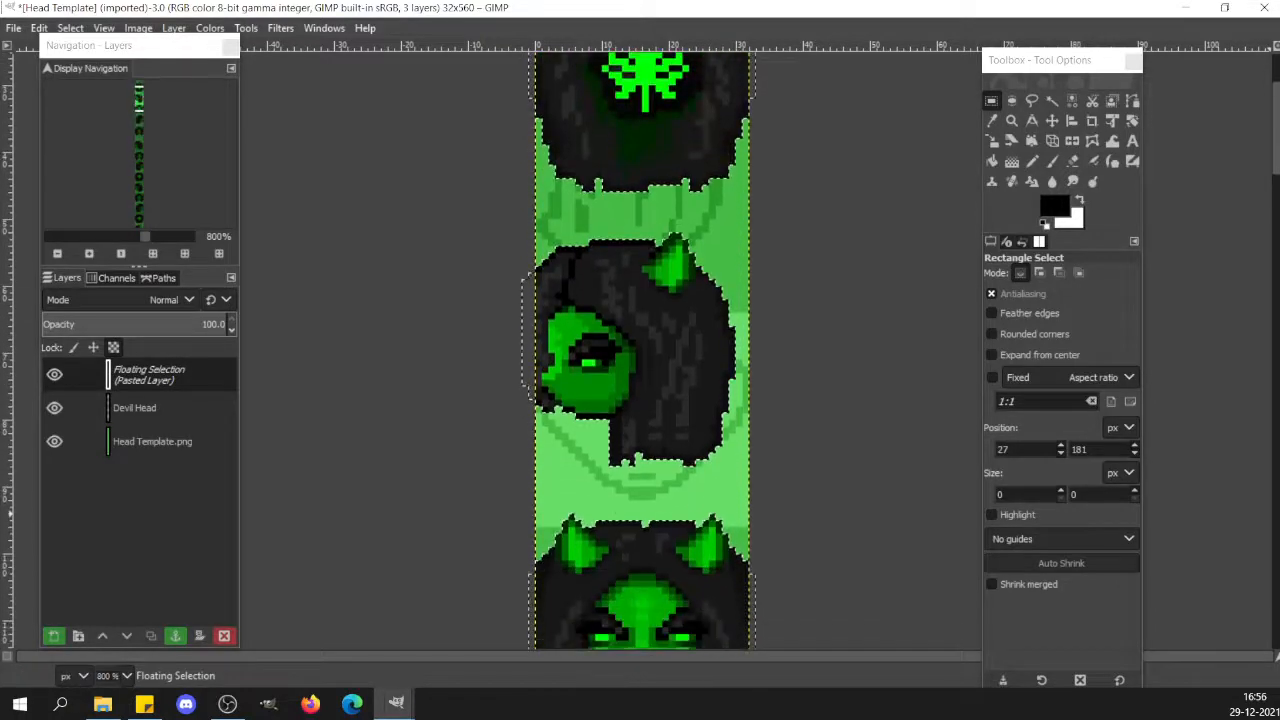
drag(660, 309, 660, 383)
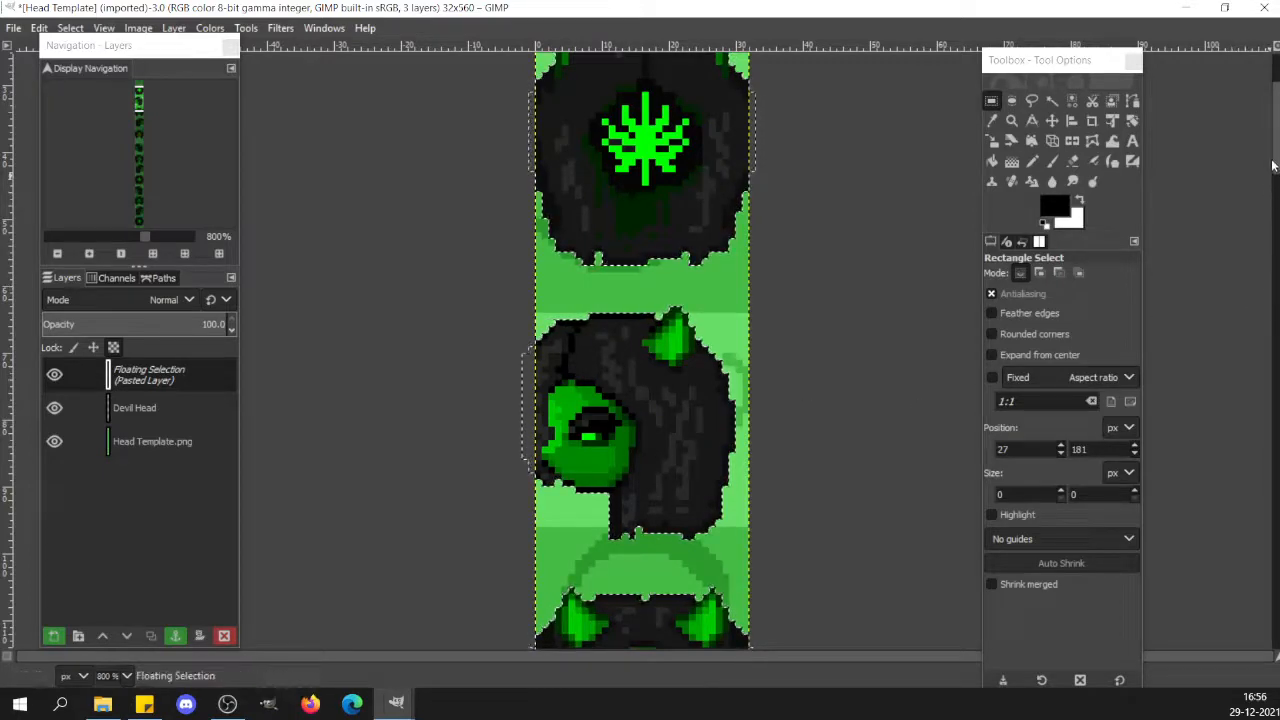
Compare the remaining pasted heads with the template cells along the strip, and undo the moves and the paste.
scroll(1276, 160, up, 3)
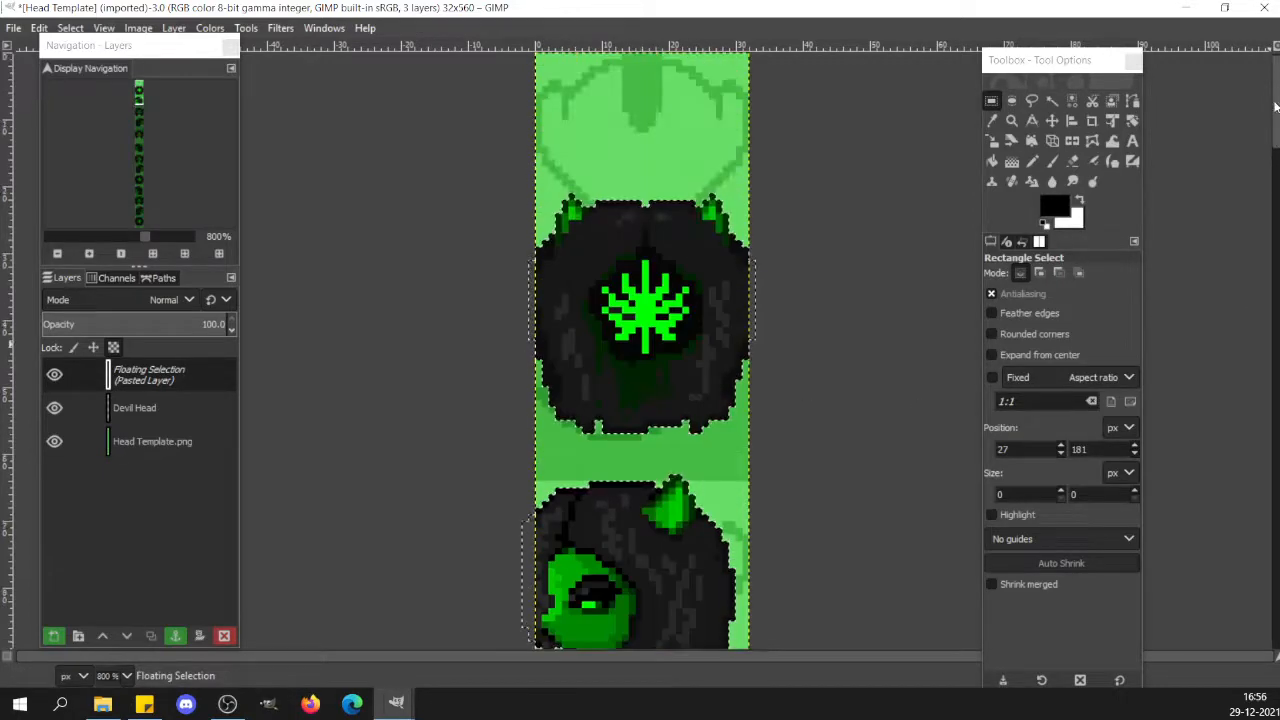
scroll(1276, 108, down, 5)
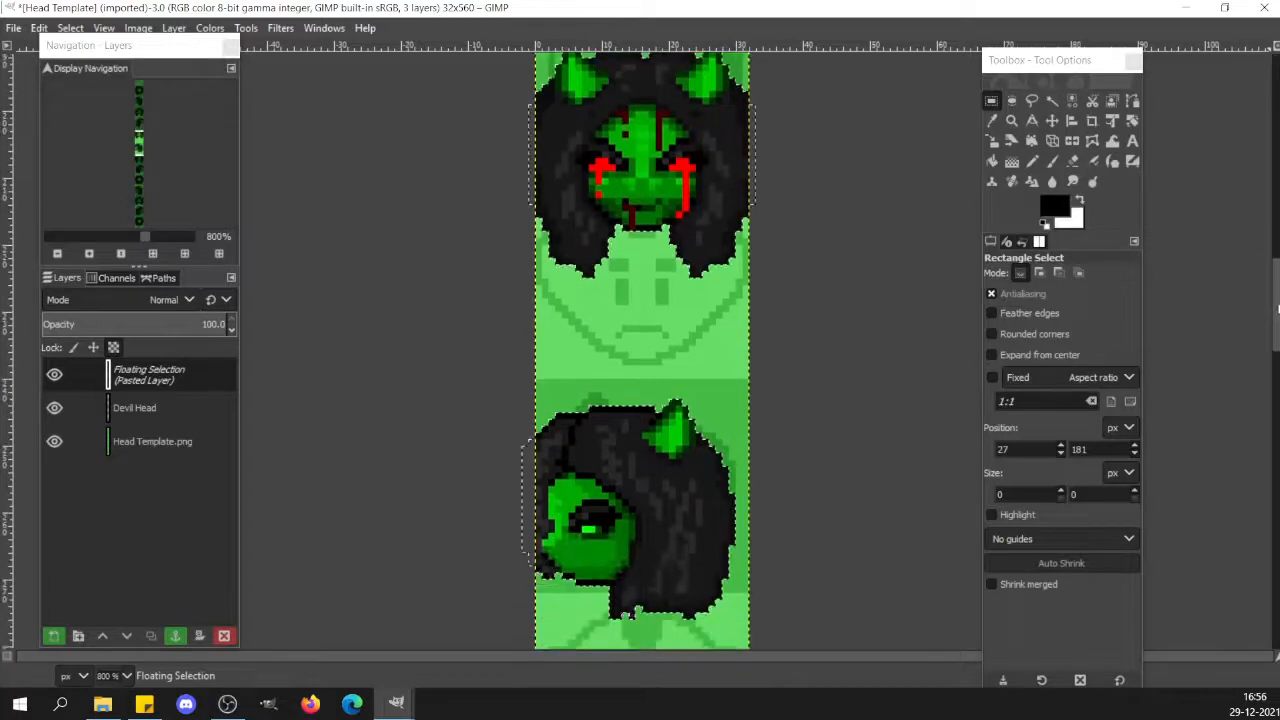
scroll(1276, 562, down, 10)
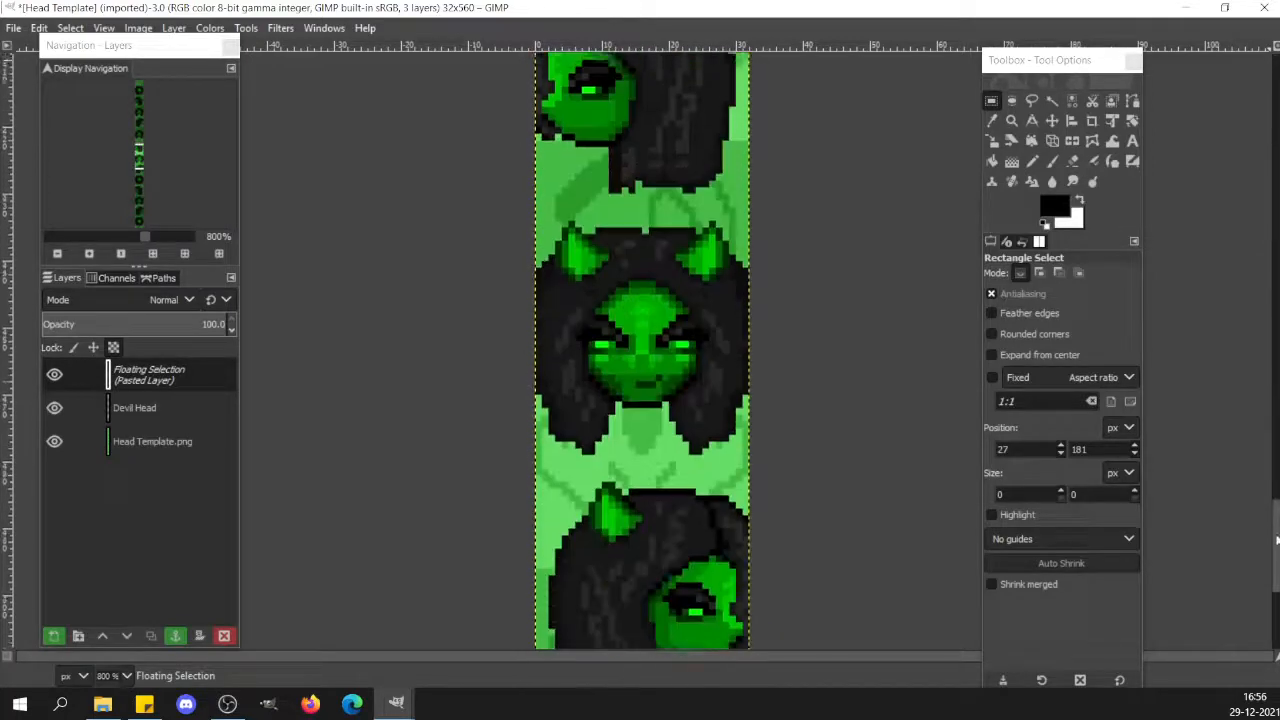
scroll(1276, 562, down, 5)
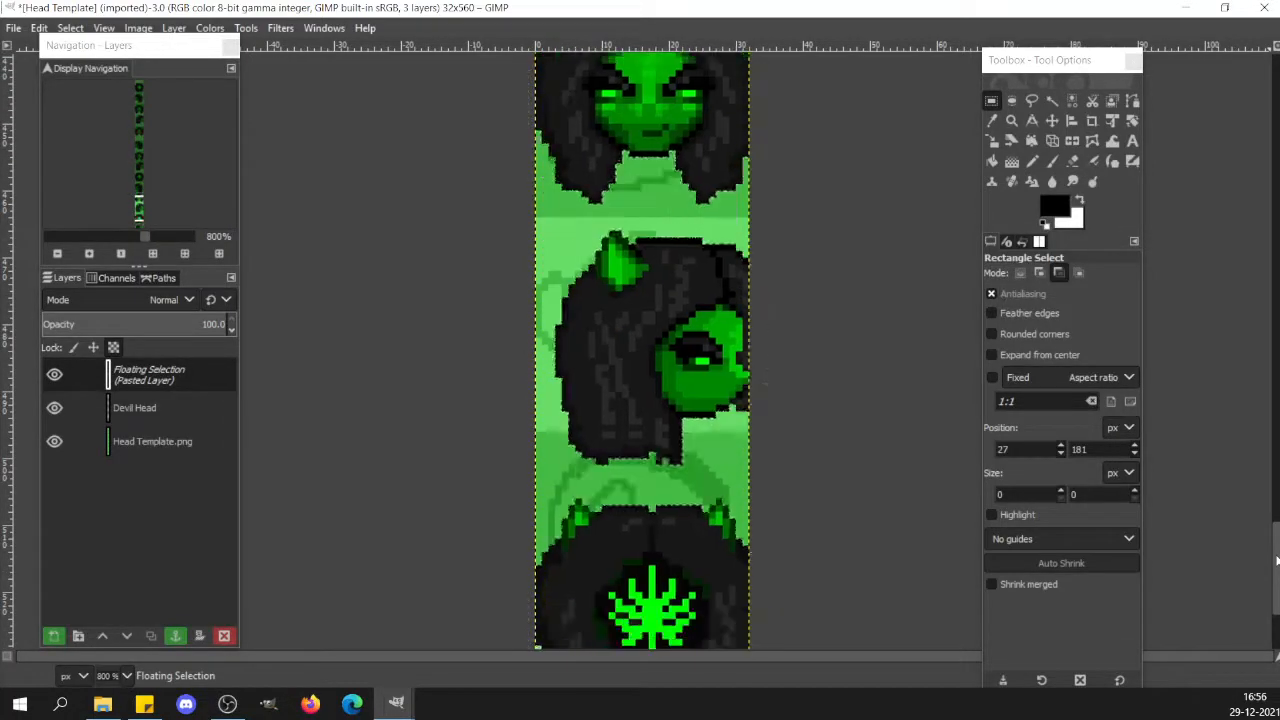
key(ctrl+z)
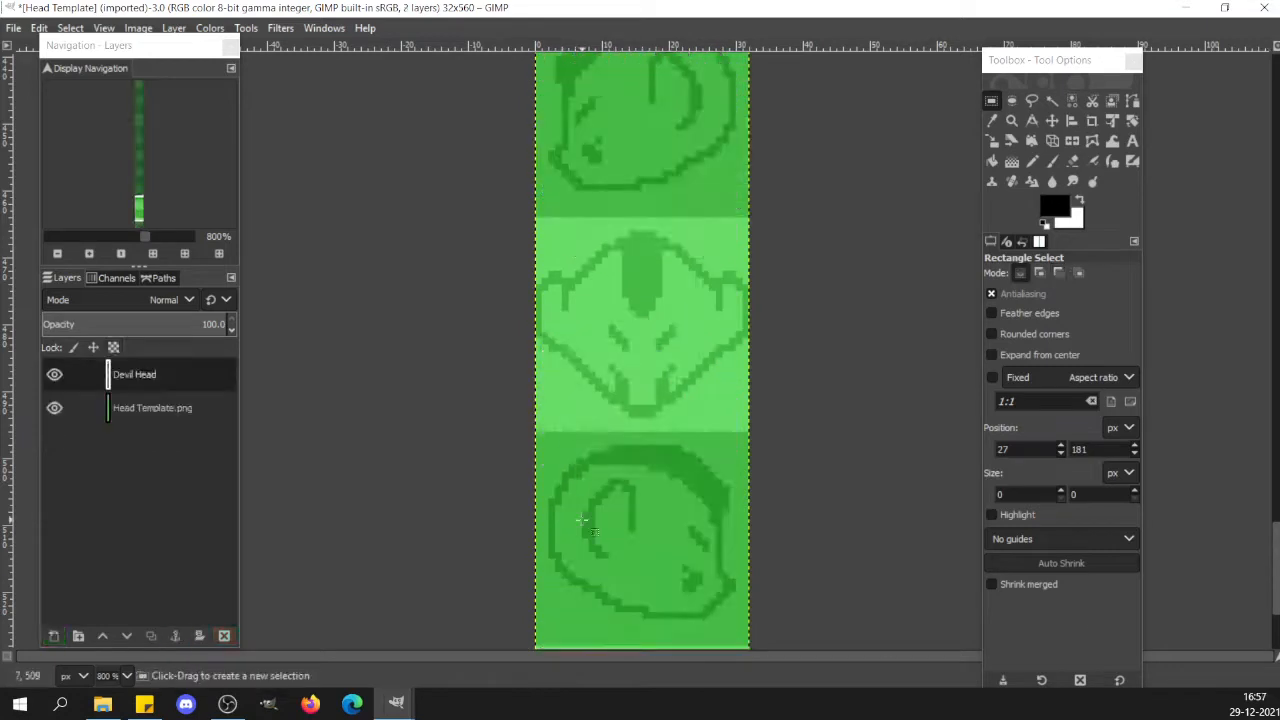
click(573, 387)
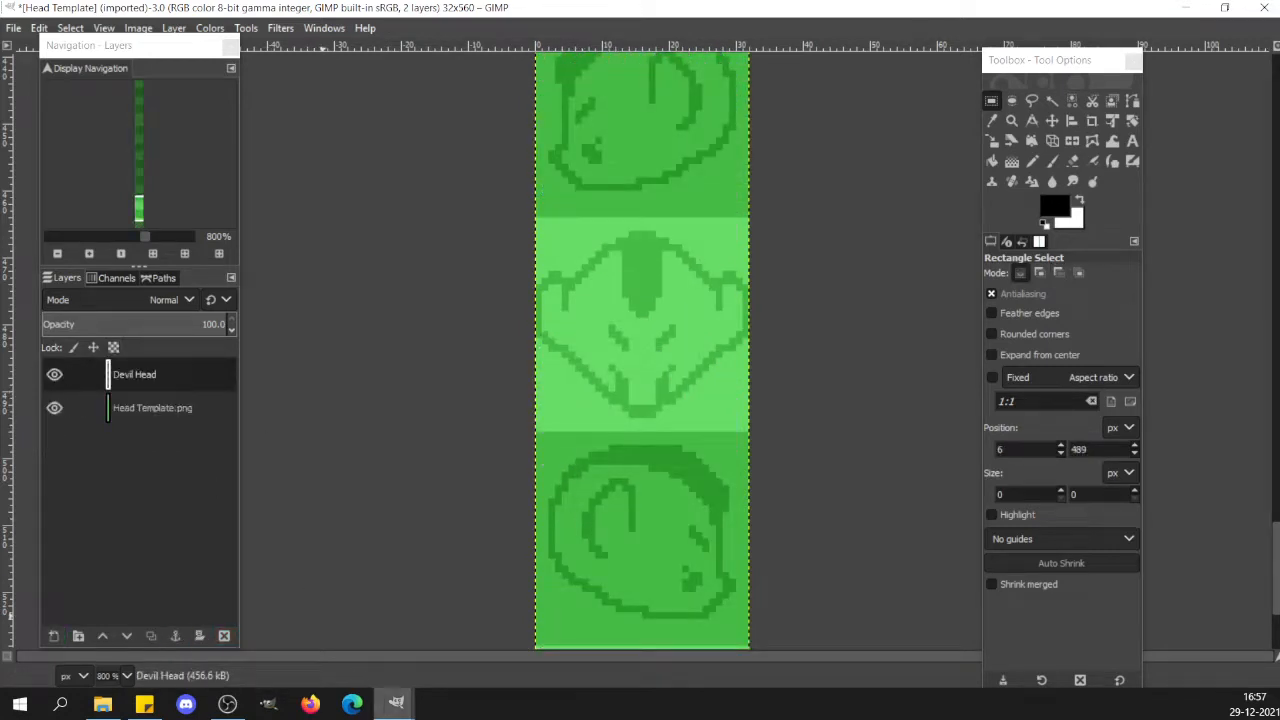
Switch to the DEVILISH-BIANXA image, clear the whole-strip selection, and copy only the first head.
mouse_move(396, 703)
click(300, 640)
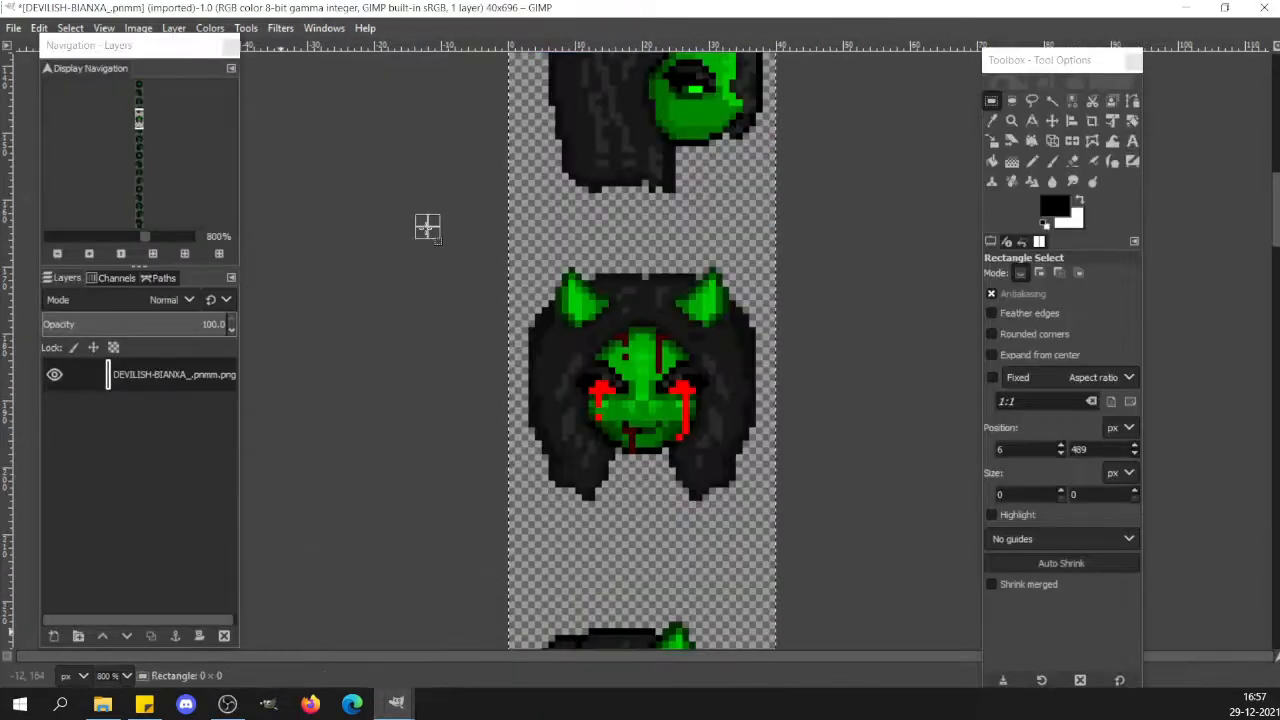
click(870, 244)
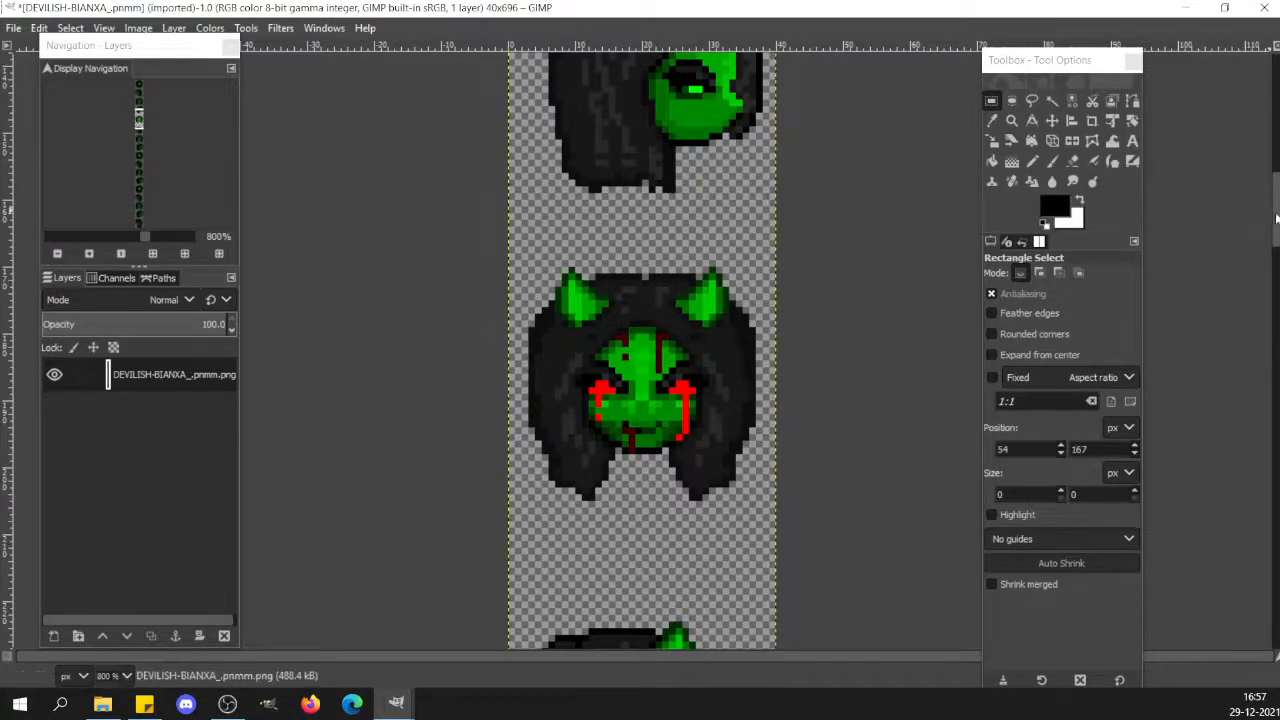
drag(1277, 214, 1277, 92)
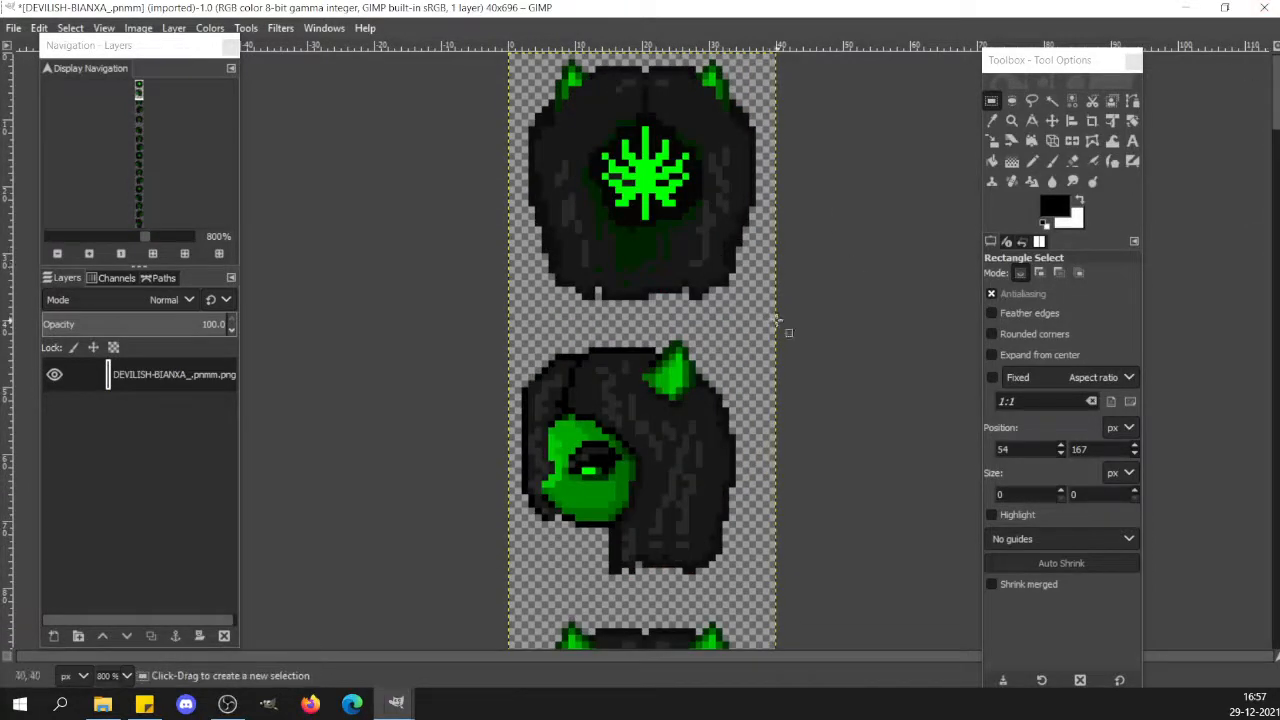
drag(778, 320, 468, 60)
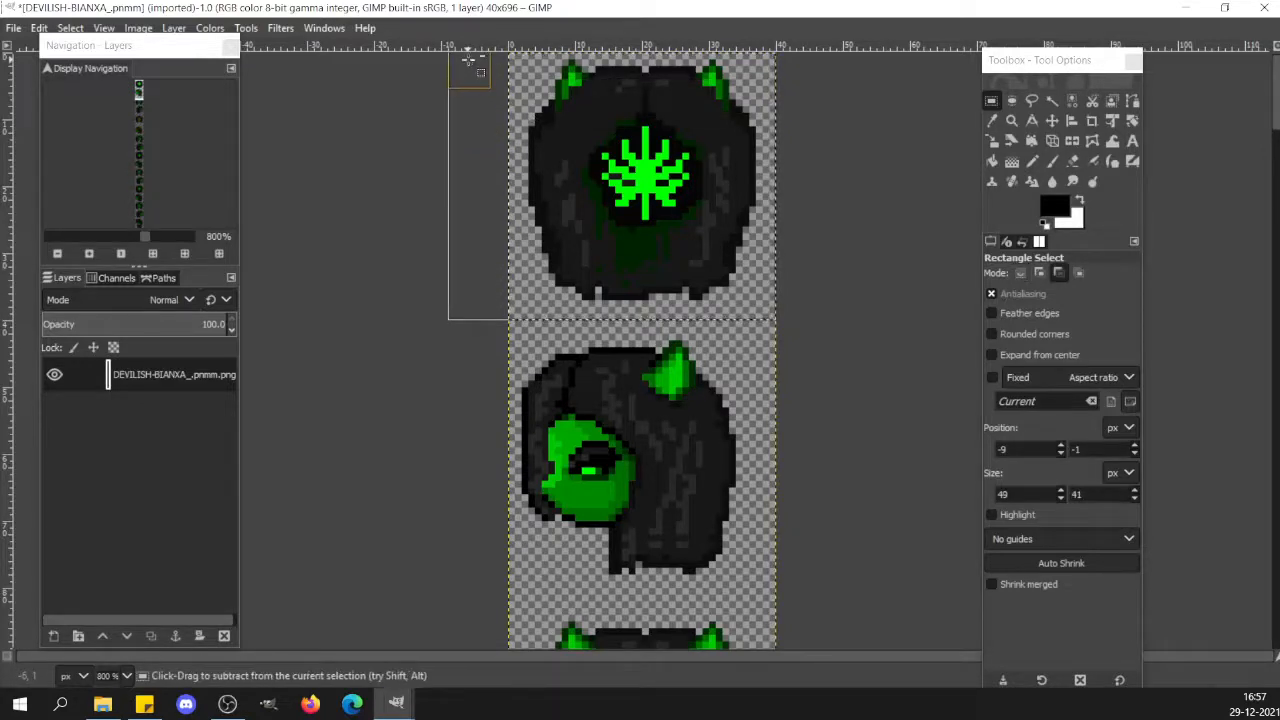
key(ctrl+c)
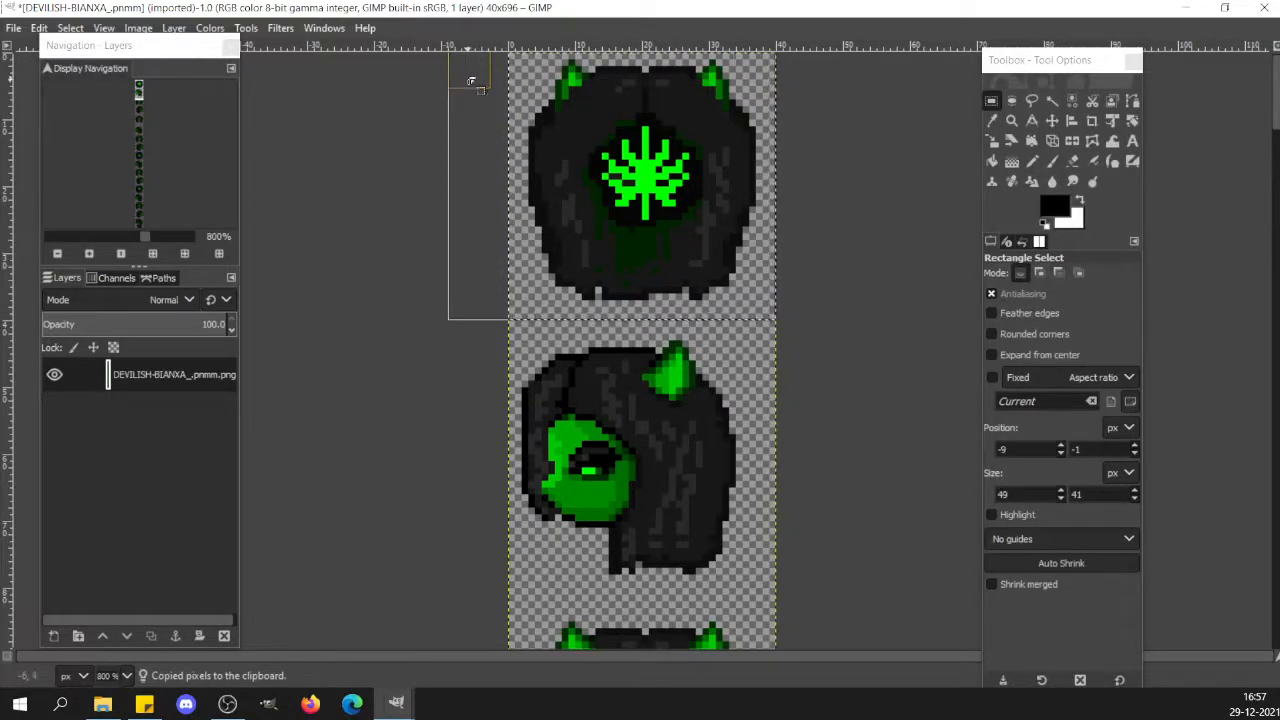
Try pasting the first head onto the Devil Head layer of the Head Template image, check its fit, and undo the paste.
mouse_move(411, 694)
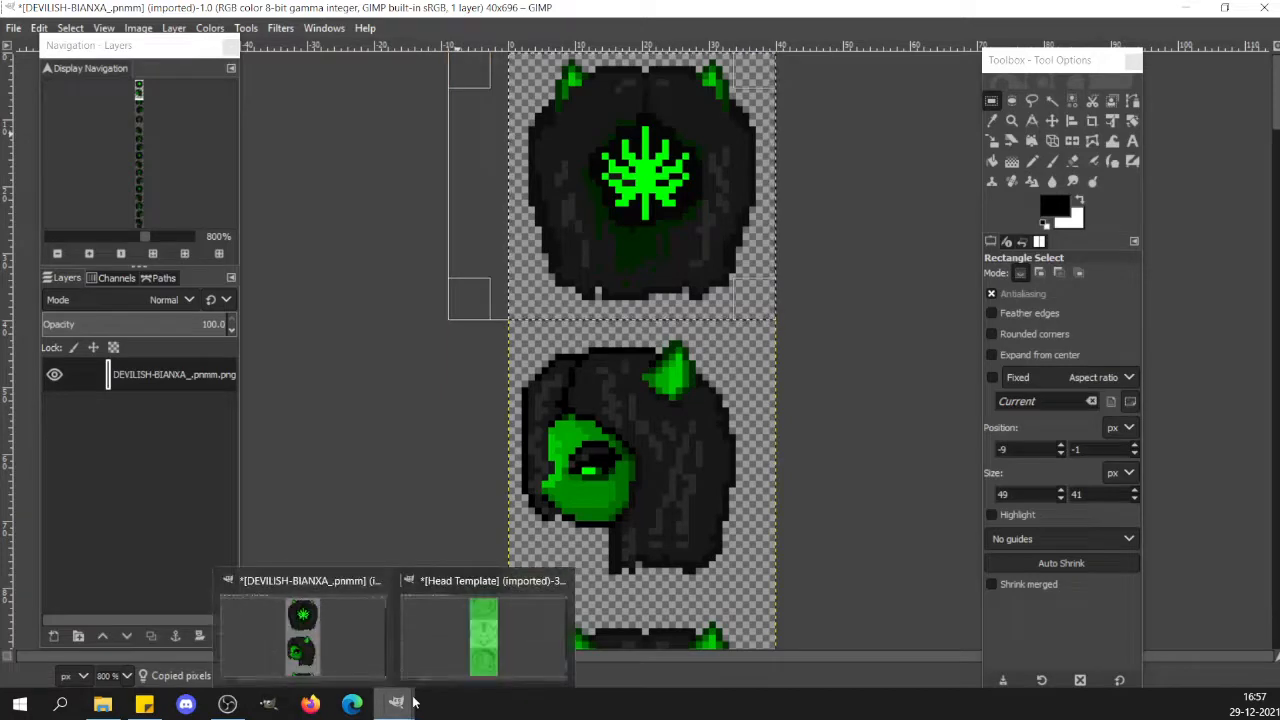
click(450, 658)
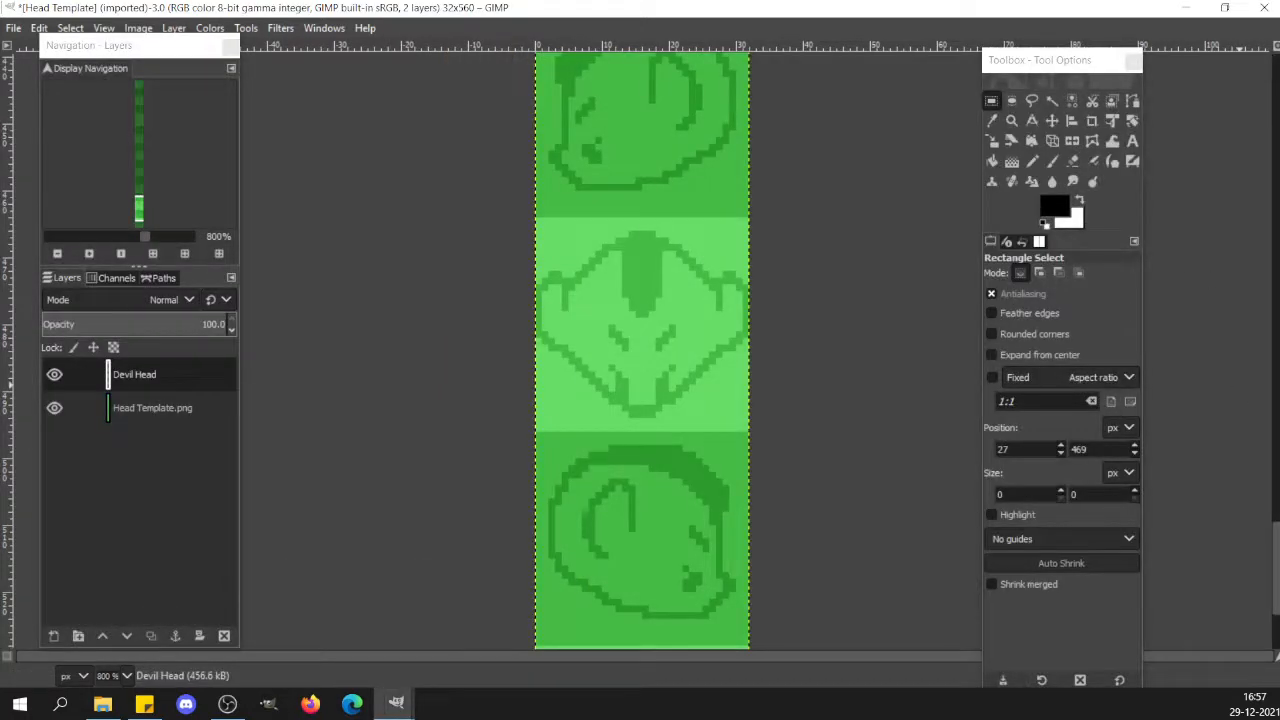
drag(1276, 576, 1253, 35)
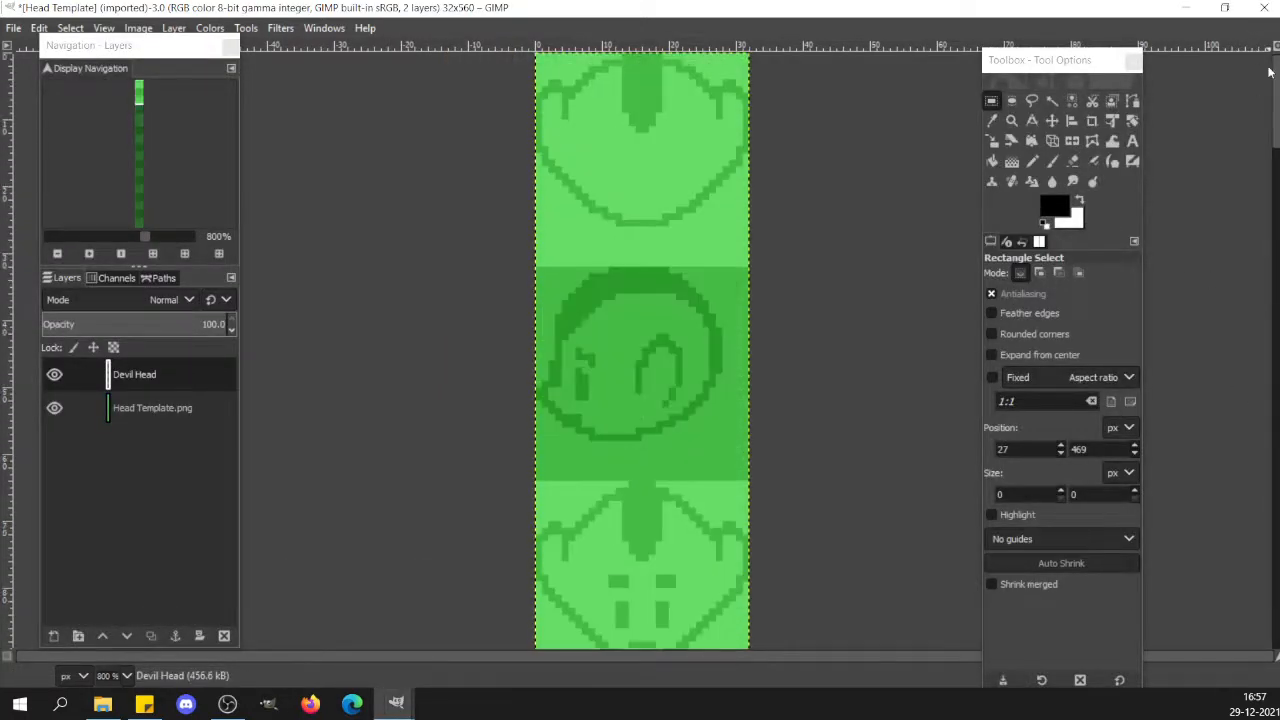
key(ctrl+v)
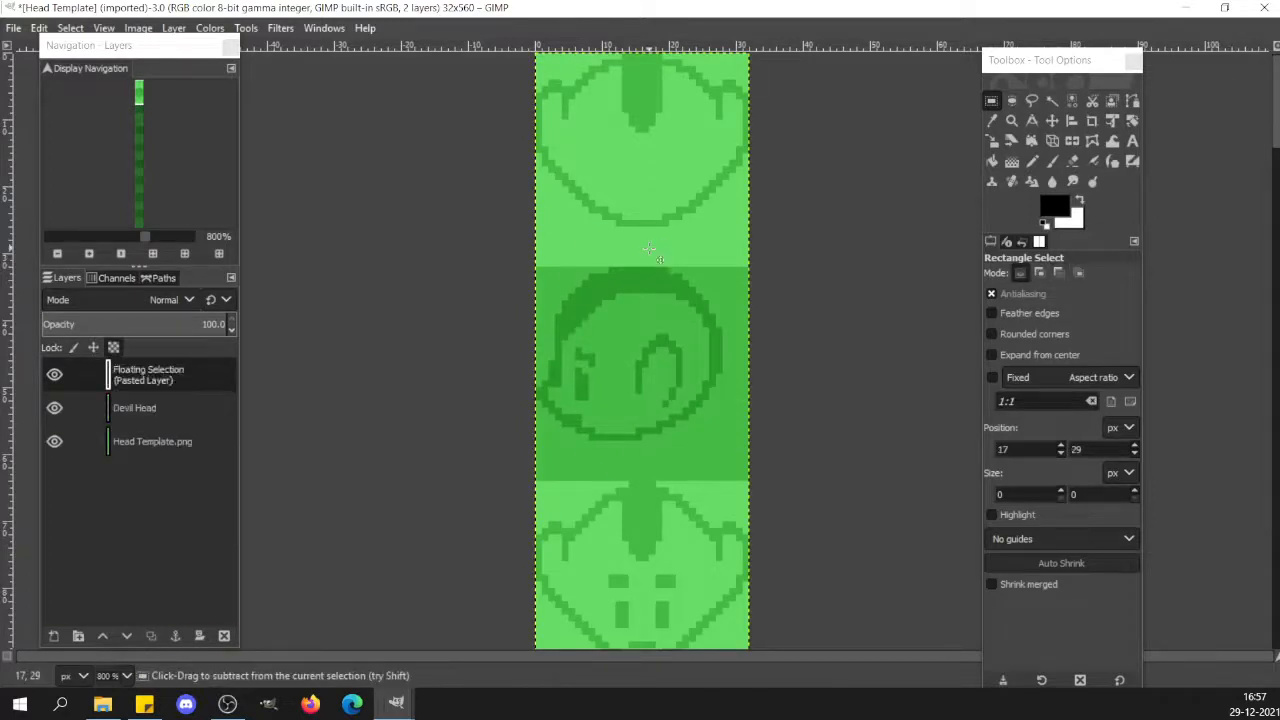
drag(680, 322, 649, 356)
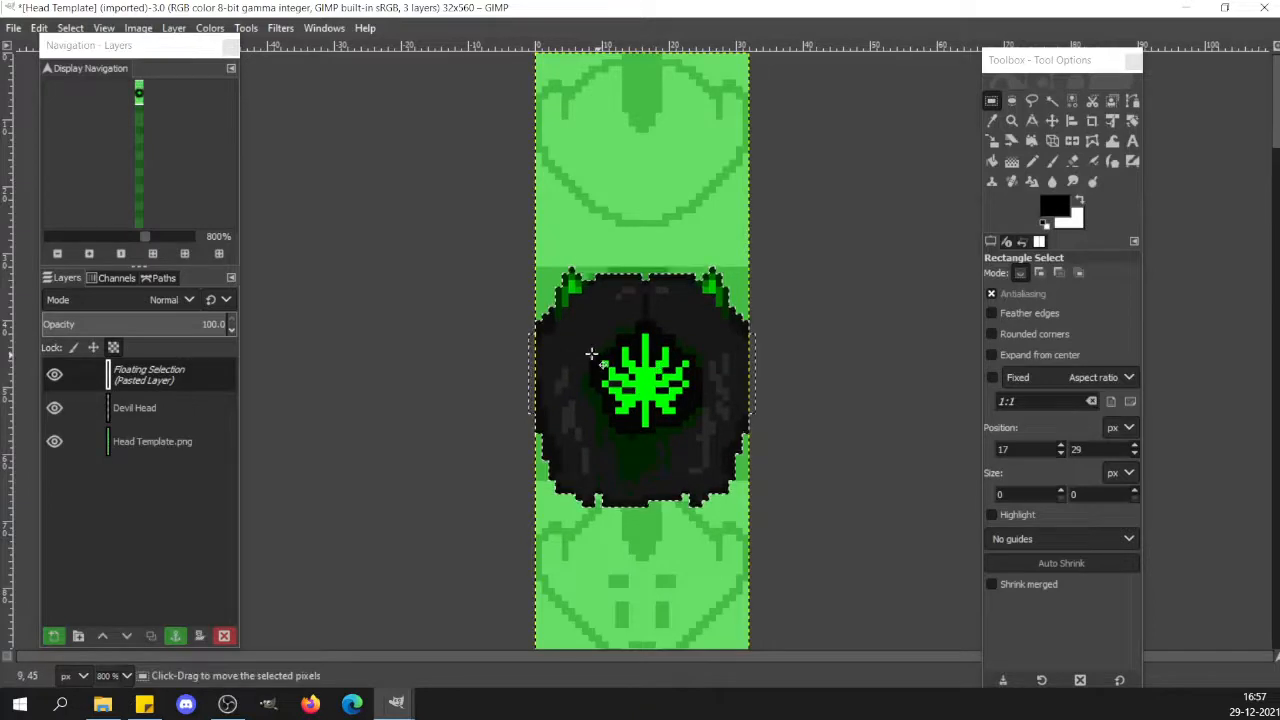
key(ctrl+z)
click(643, 530)
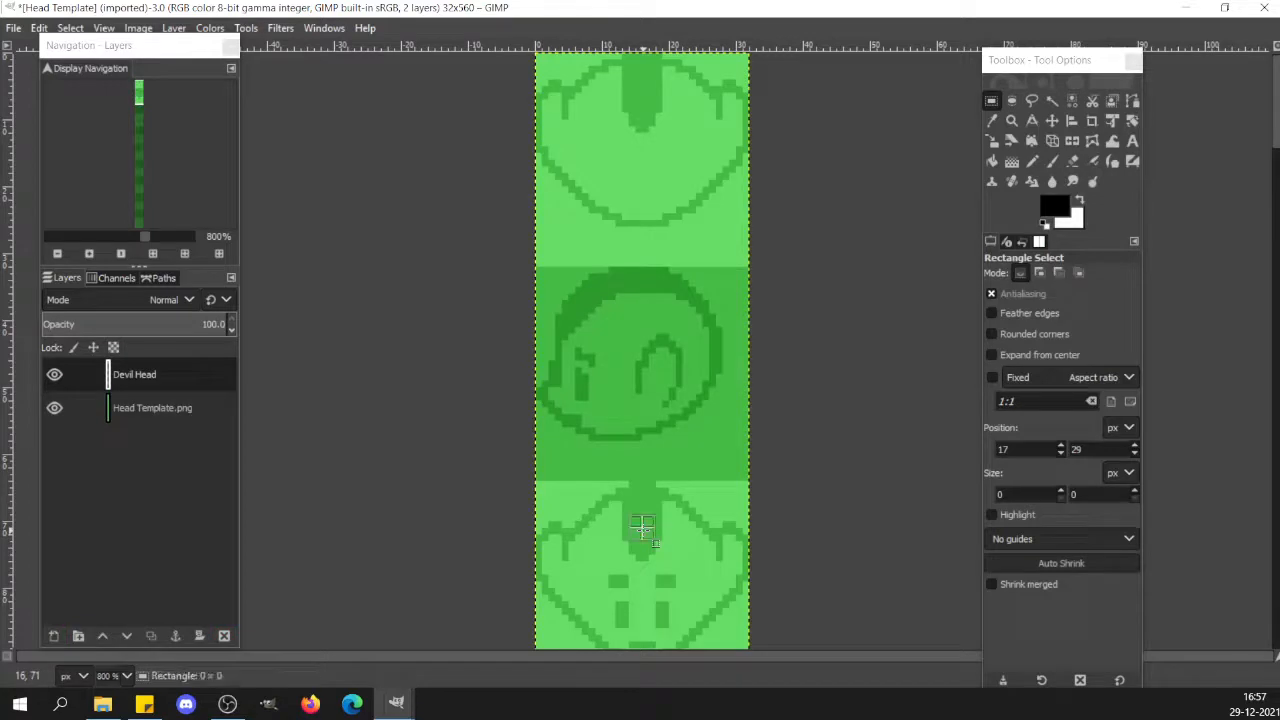
Return to the DEVILISH-BIANXA image and clear the selection around the first head.
mouse_move(403, 704)
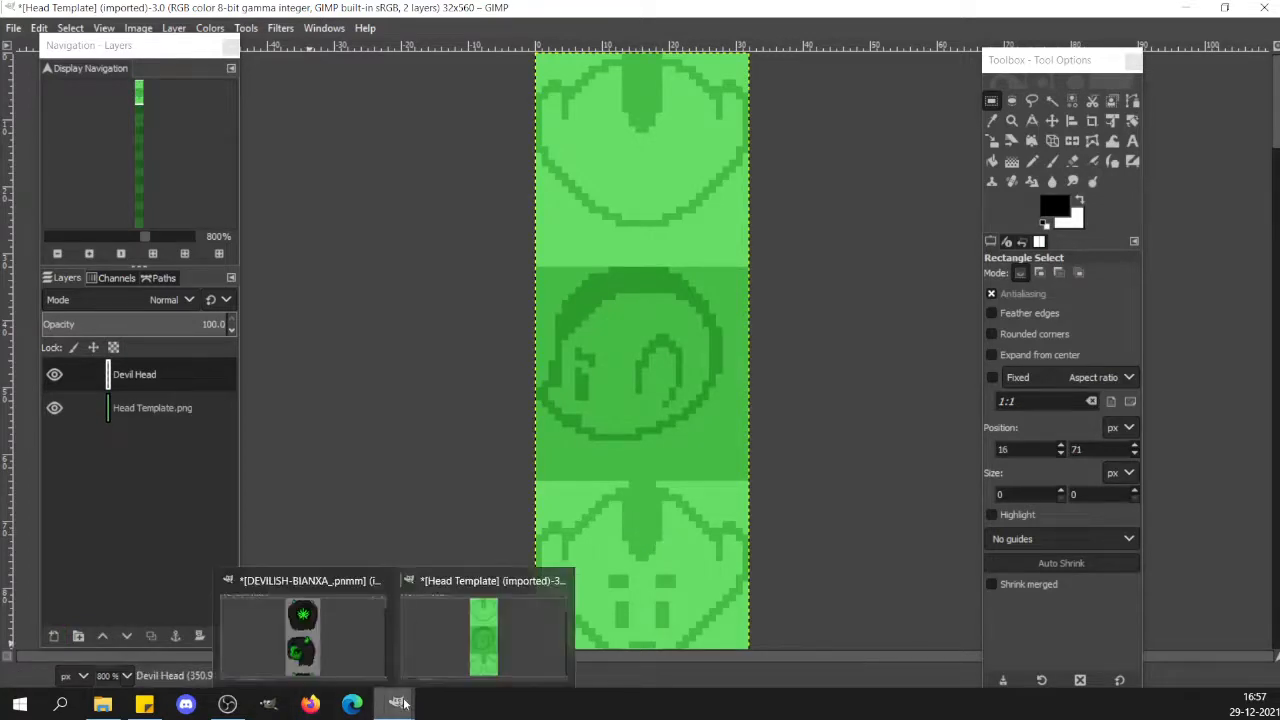
click(356, 646)
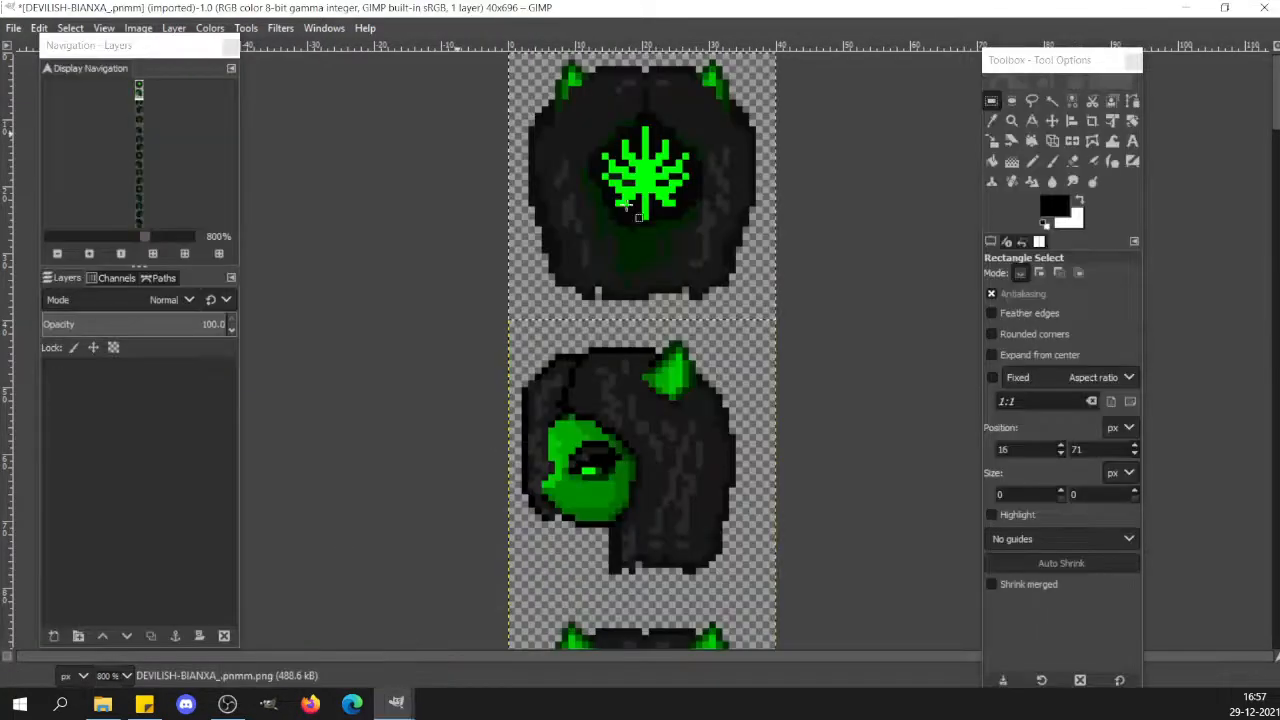
click(693, 468)
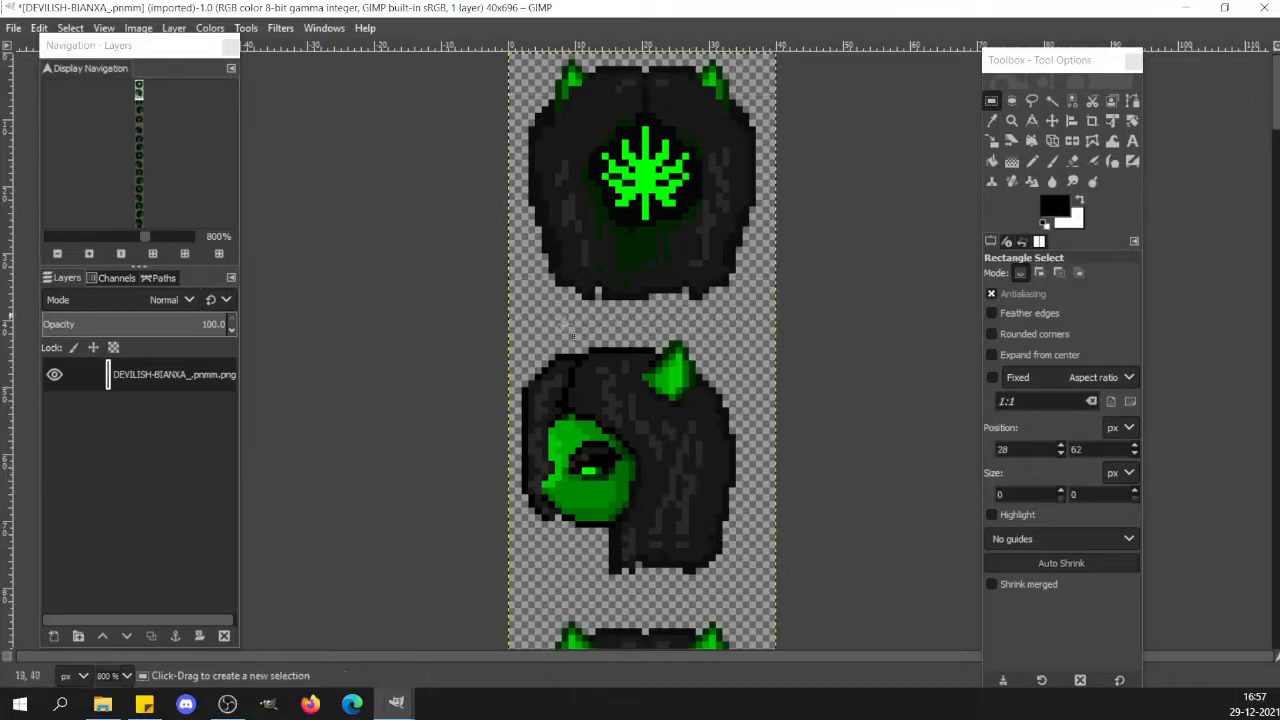
drag(535, 246, 765, 318)
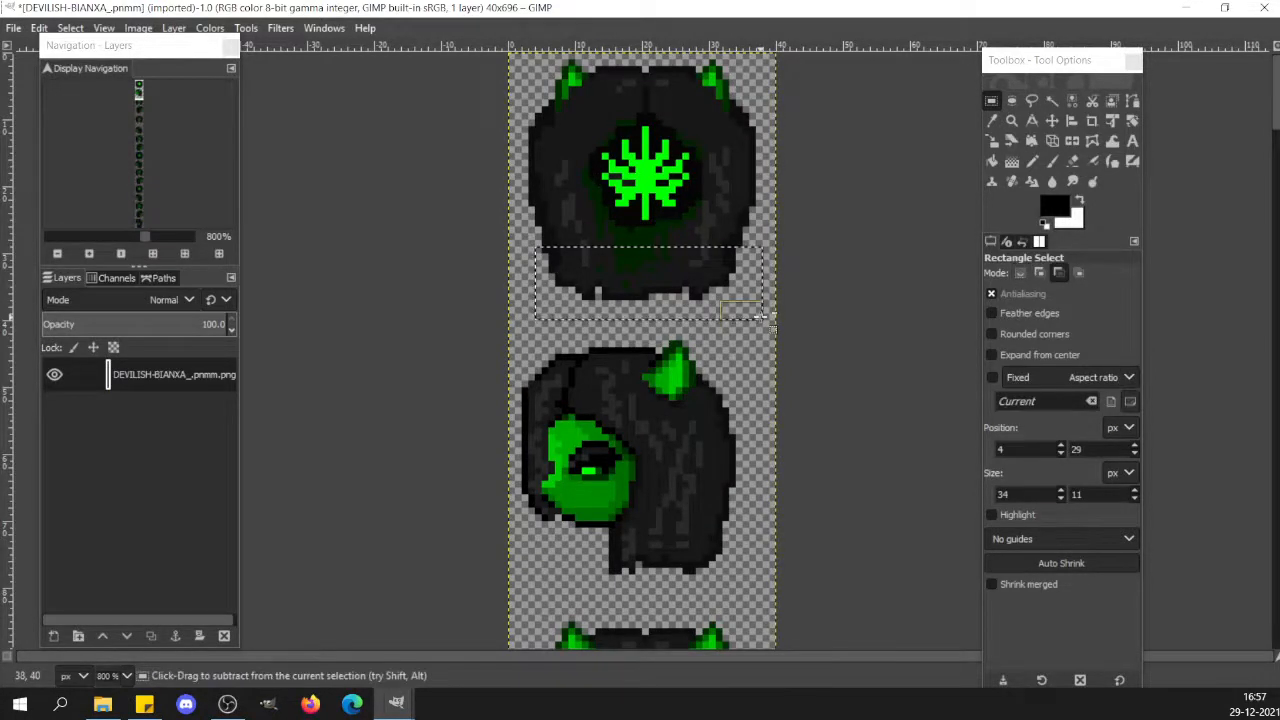
key(ctrl+v)
key(ctrl+z)
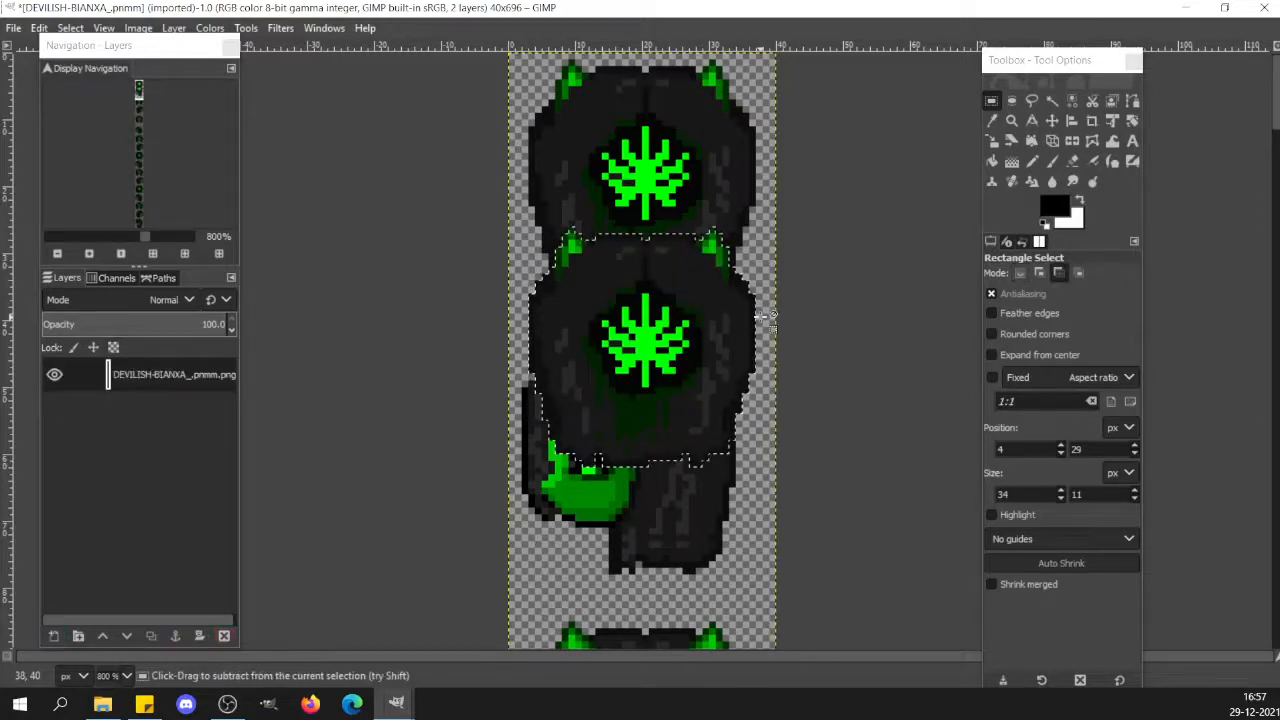
click(629, 320)
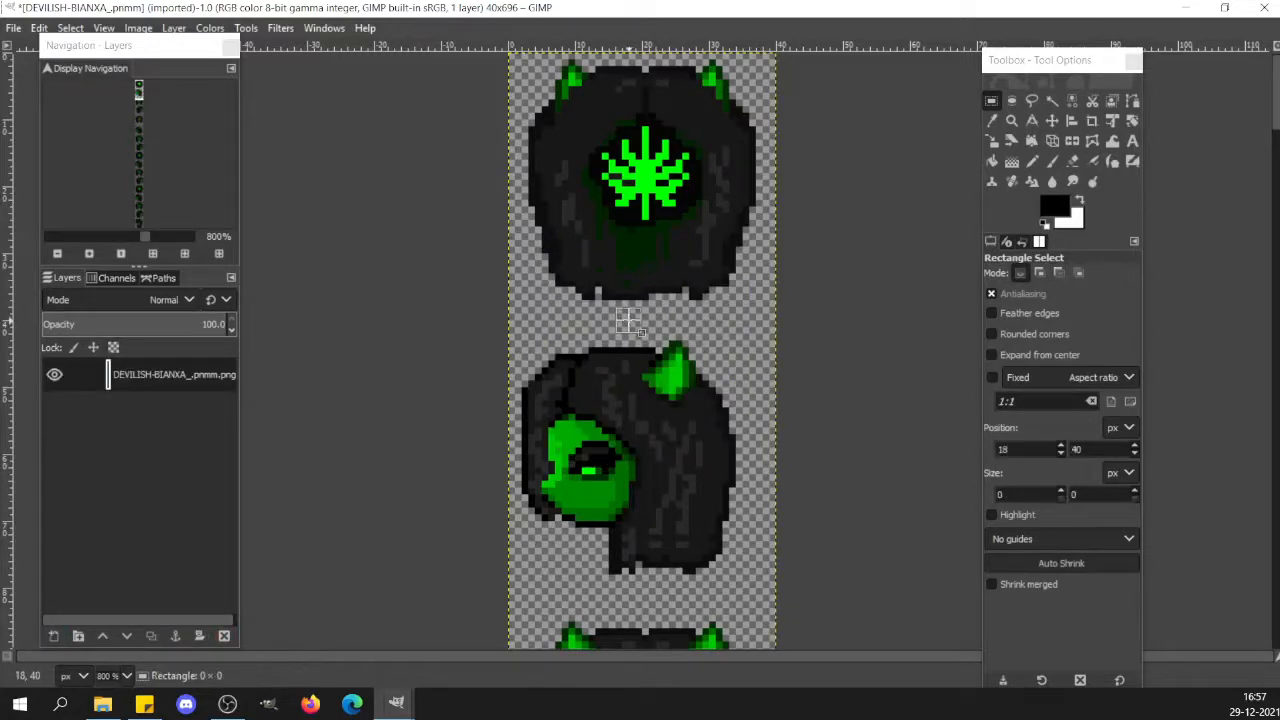
click(539, 254)
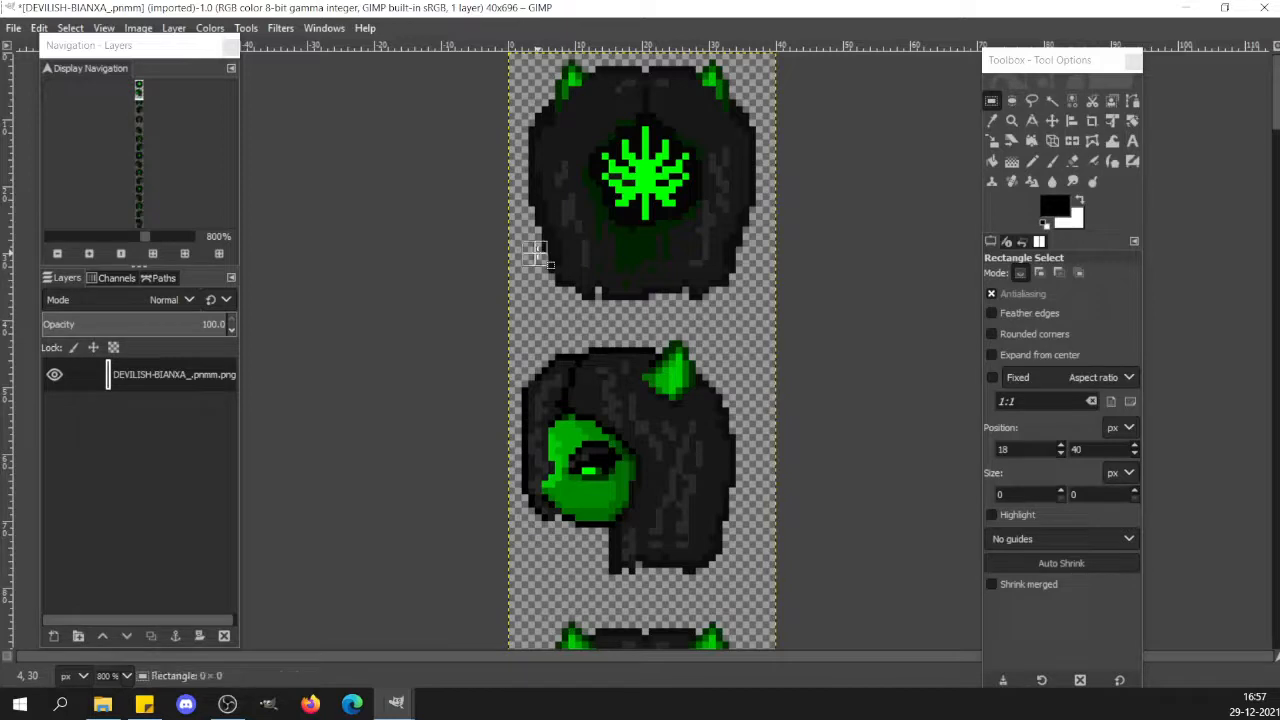
click(537, 265)
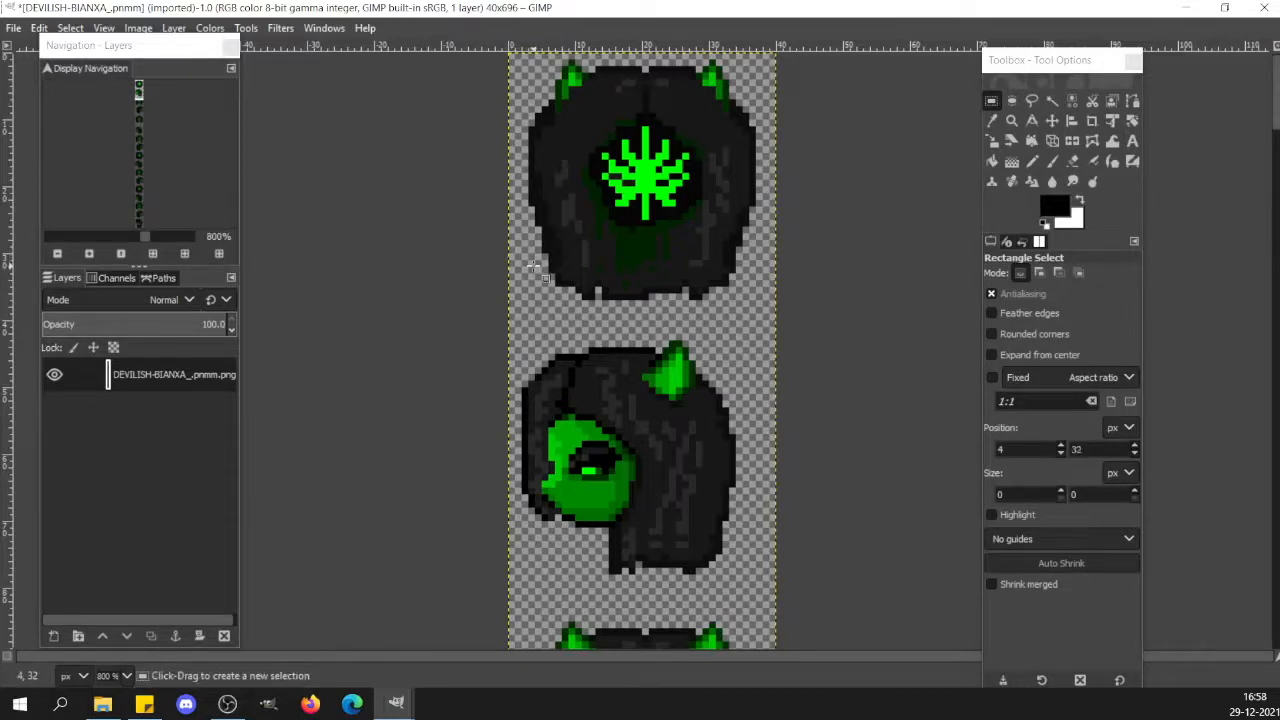
Shorten the first head's hair by cutting its lowest 33 x 9 px strip and pasting it back about 2 px higher.
drag(537, 262, 758, 318)
key(ctrl+x)
key(ctrl+v)
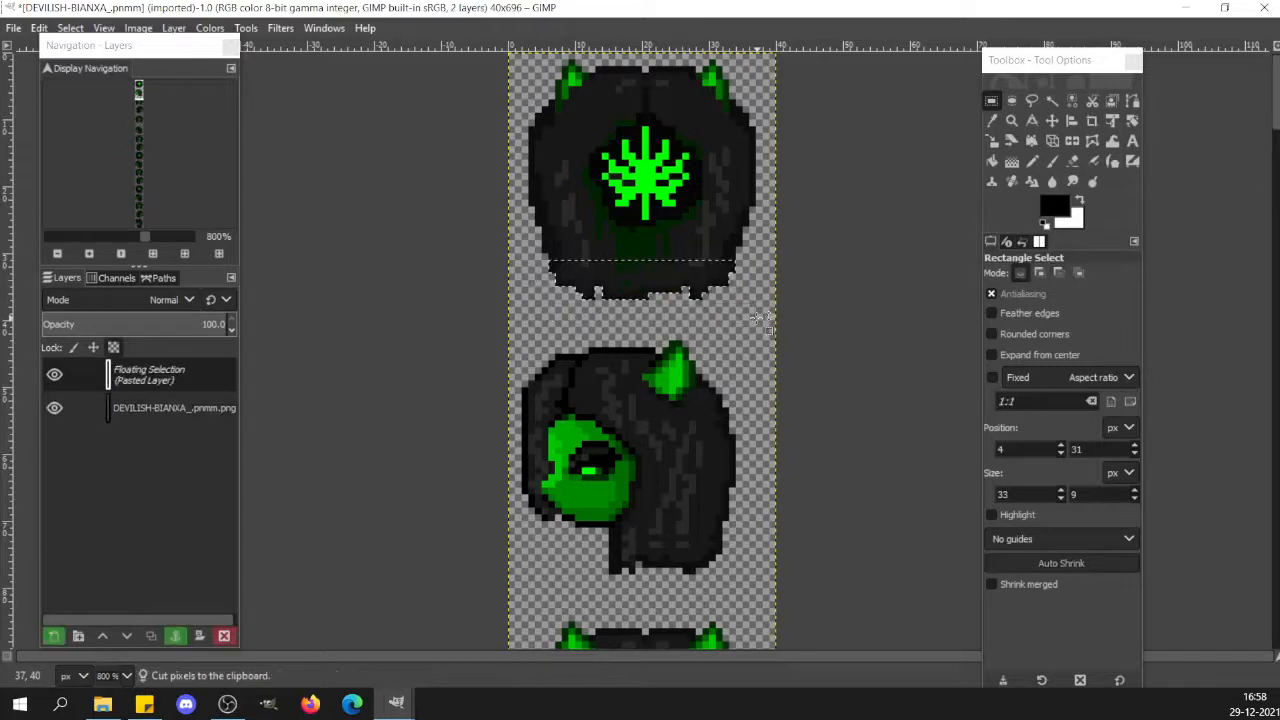
key(Up)
click(716, 310)
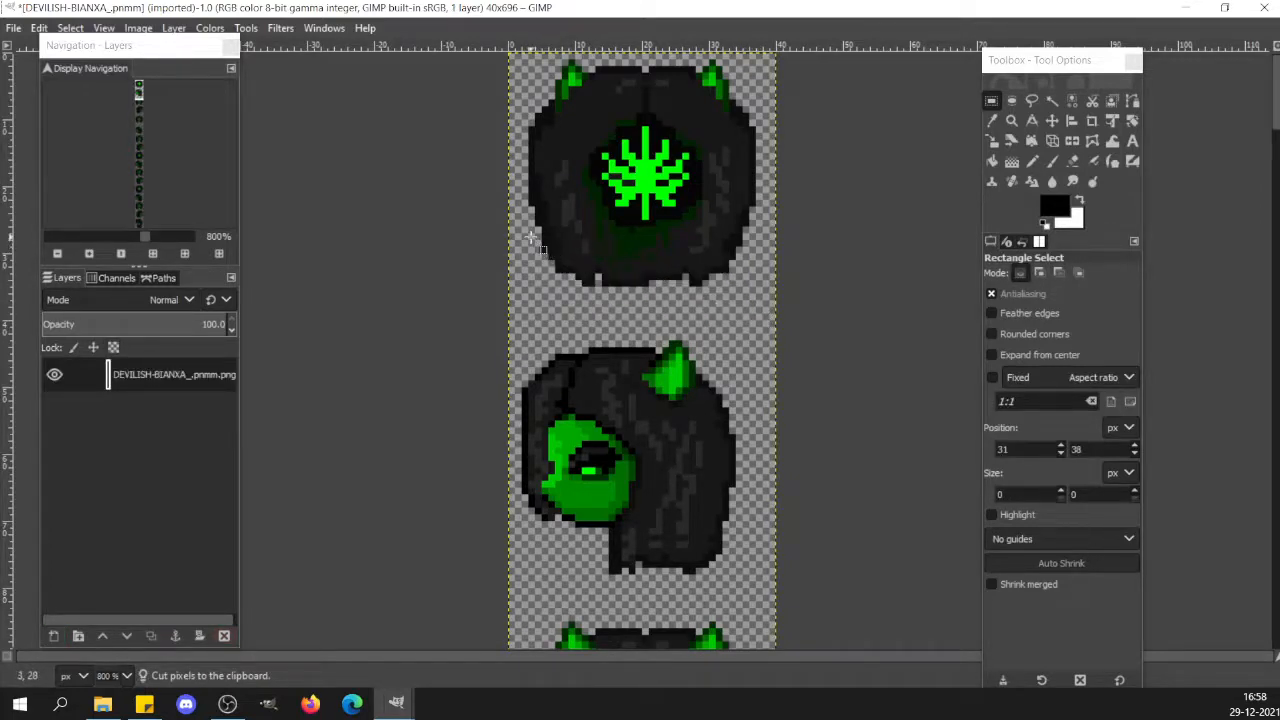
Shorten the first head further by cutting a 34 x 8 px strip of its lower hair and anchoring it about 1 px higher.
drag(530, 238, 758, 295)
key(ctrl+x)
key(ctrl+v)
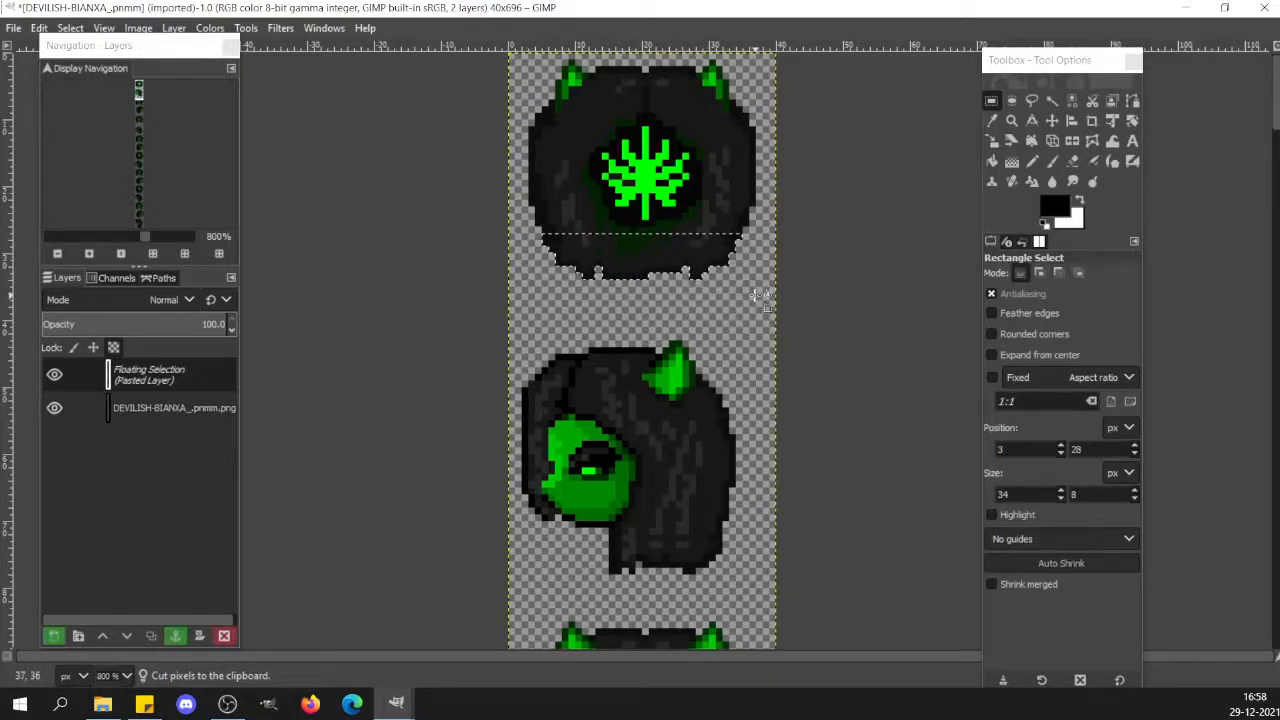
click(682, 317)
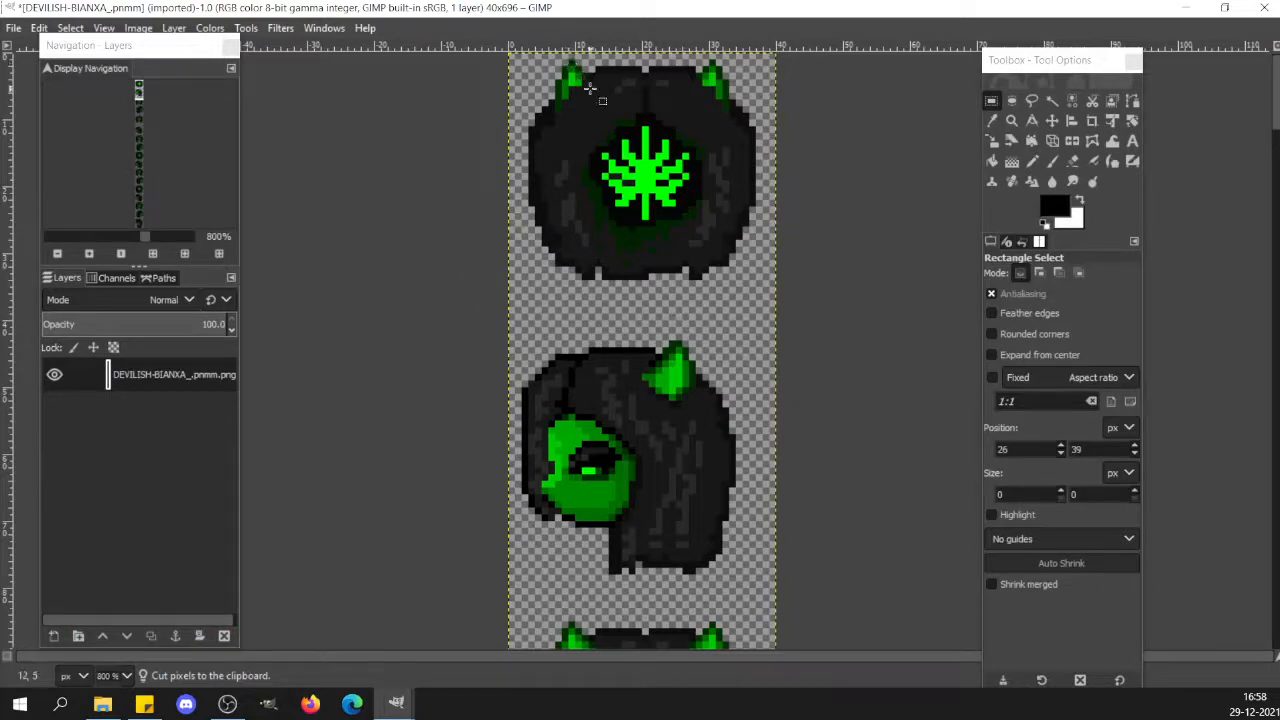
Narrow the first head by cutting a 4 x 23 px strip along its left hair edge and anchoring it about 1 px inward.
click(522, 118)
drag(518, 115, 546, 268)
key(ctrl+x)
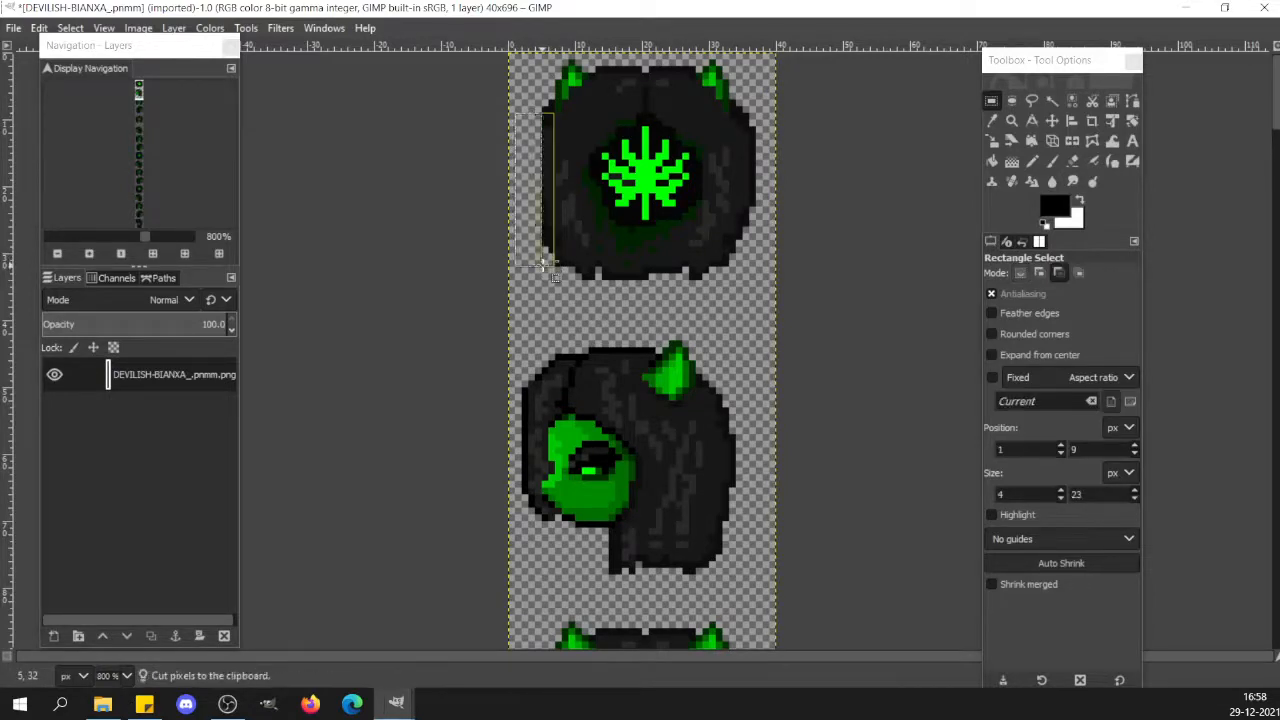
key(ctrl+v)
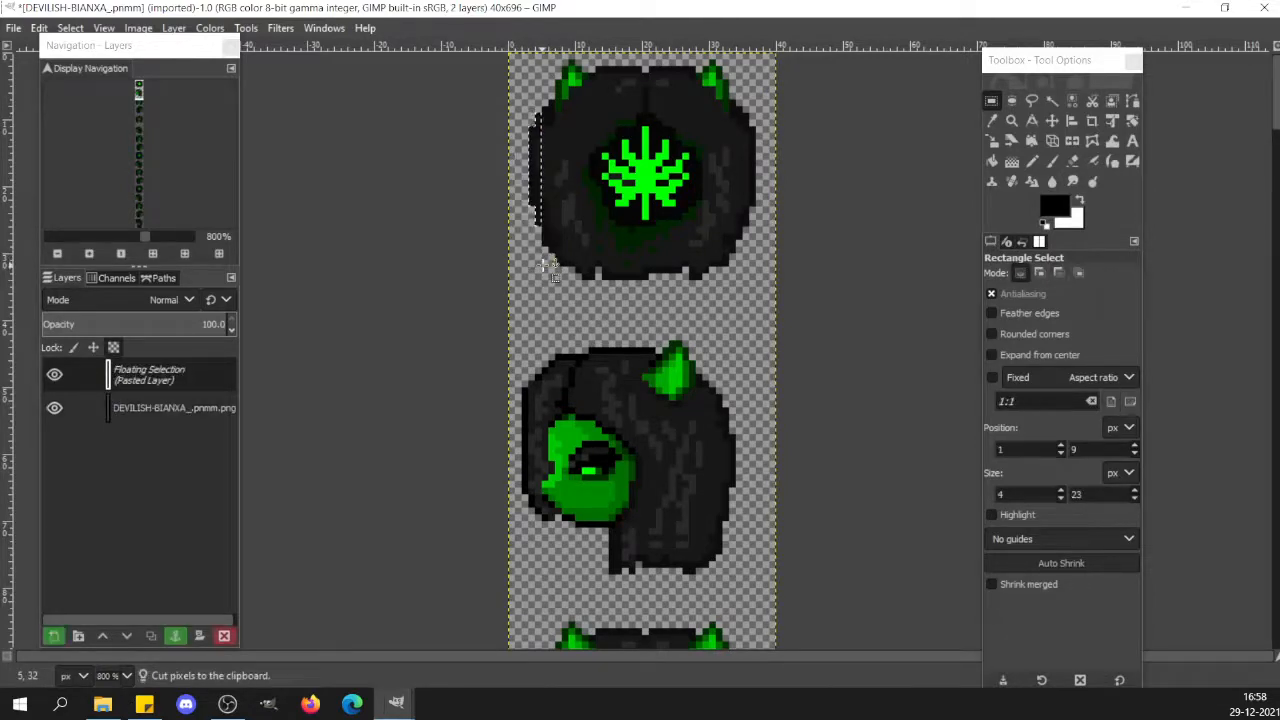
click(681, 168)
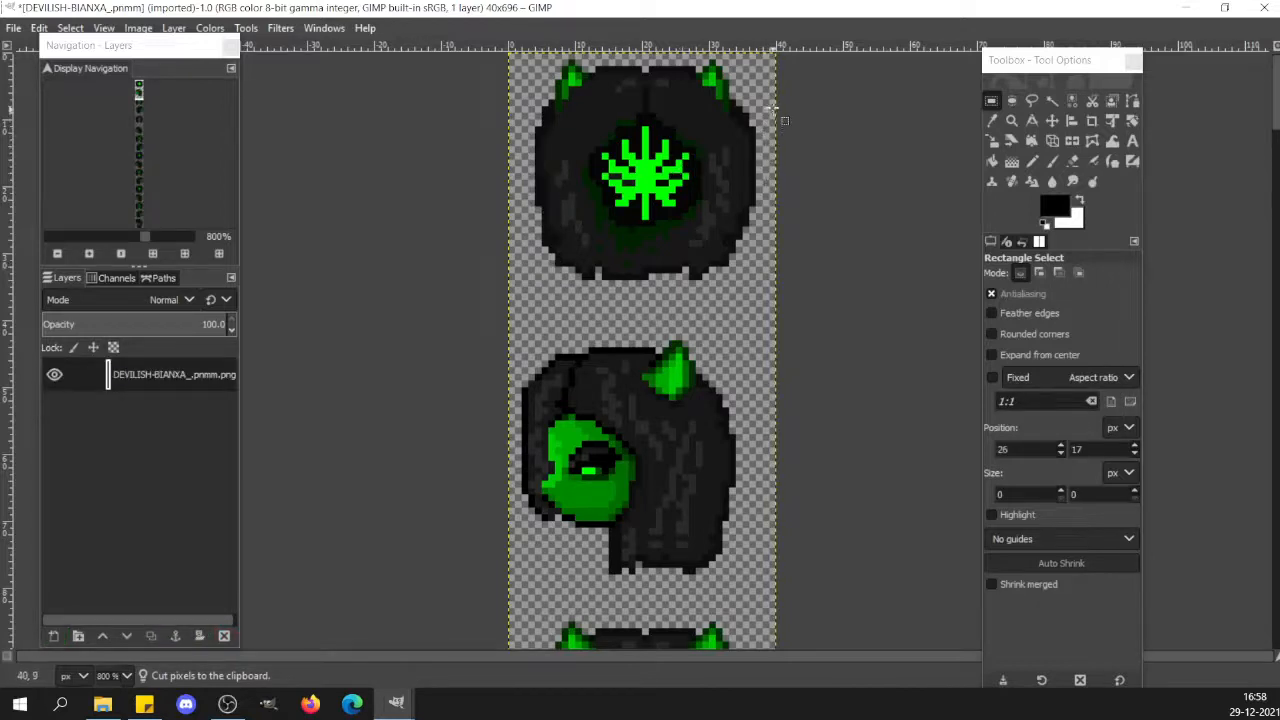
Narrow the first head's right side by cutting a 4 x 40 px strip at the hair edge and anchoring it about 1 px inward.
drag(770, 99, 740, 372)
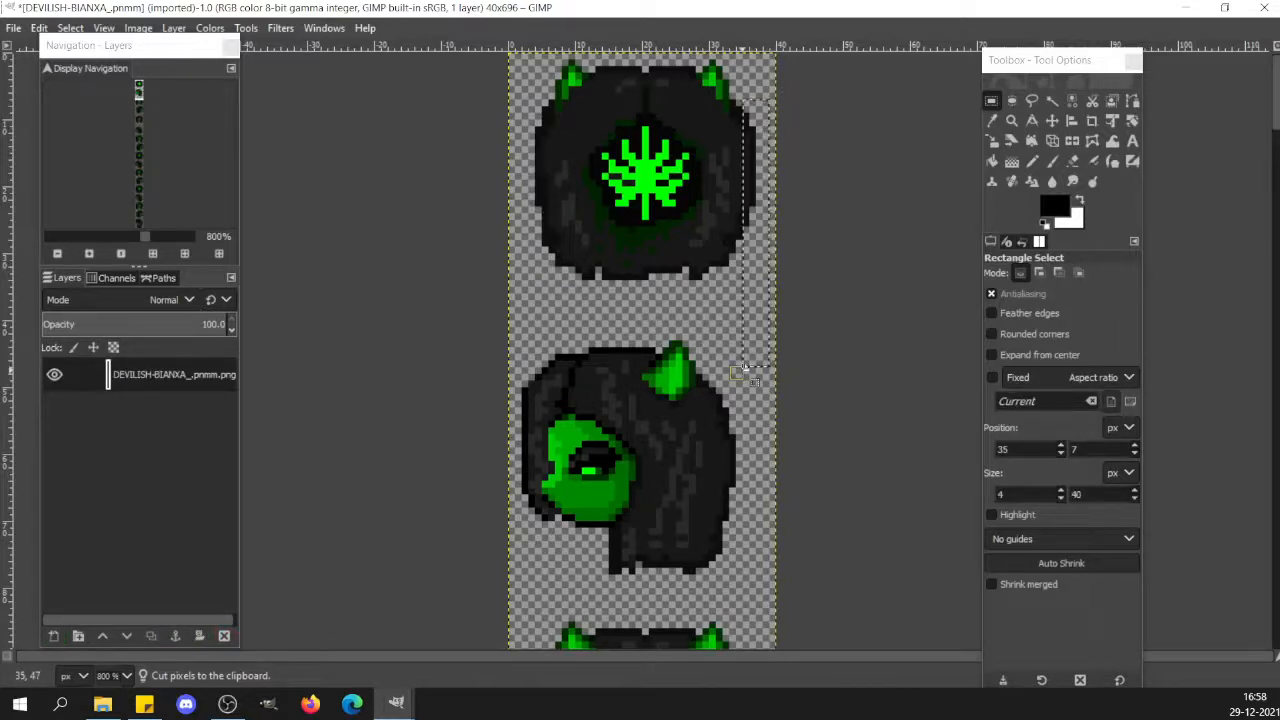
key(ctrl+x)
key(ctrl+v)
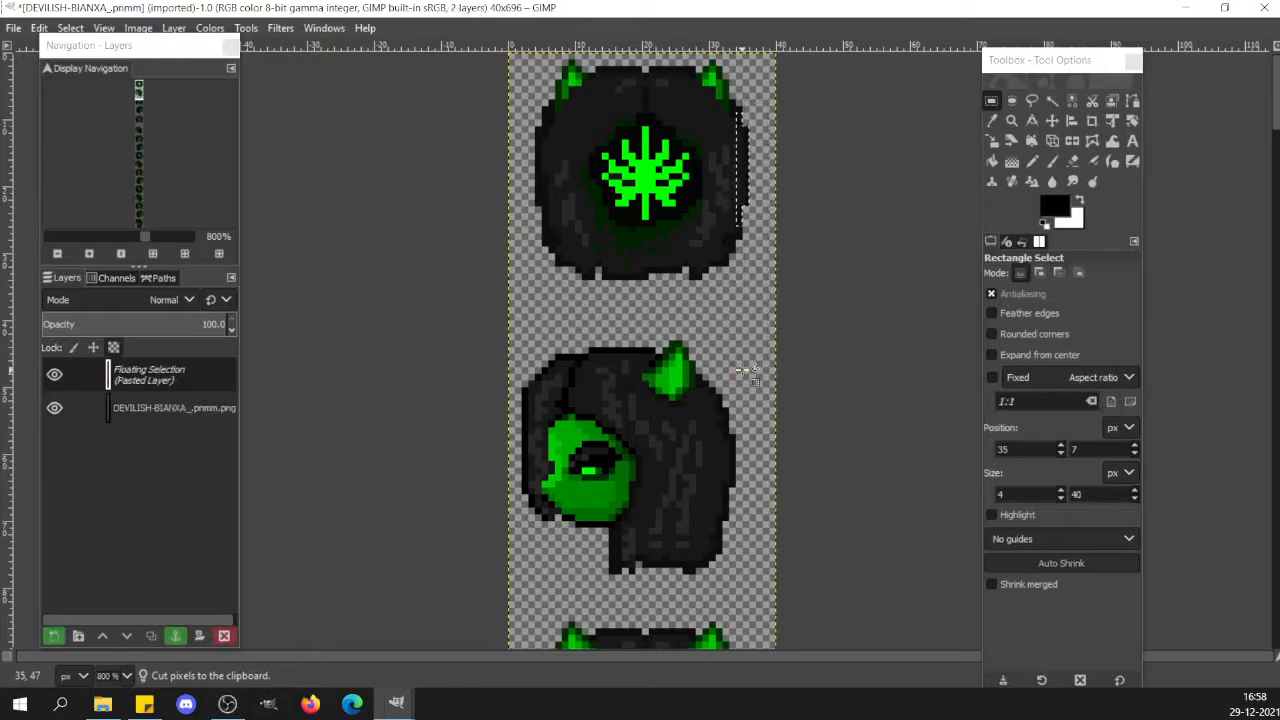
click(721, 297)
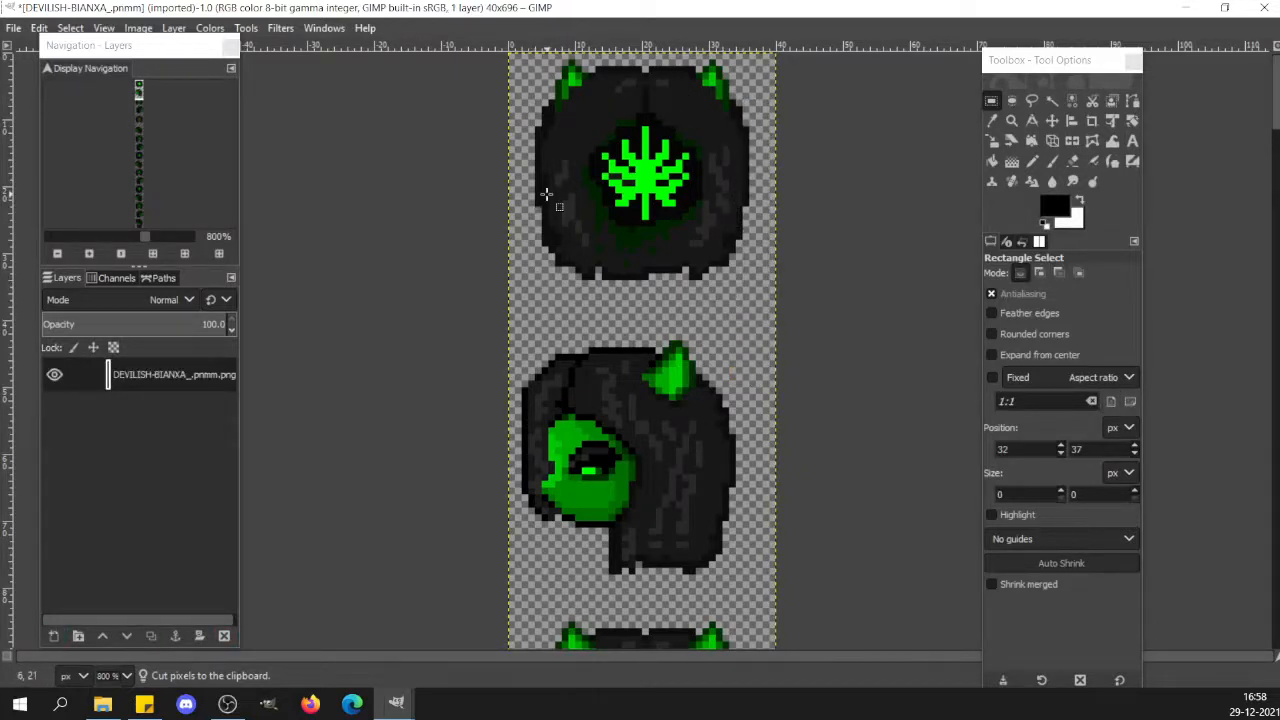
Erase stray pixels along the first head's upper-left hair outline with a 1 px Eraser.
key(shift+e)
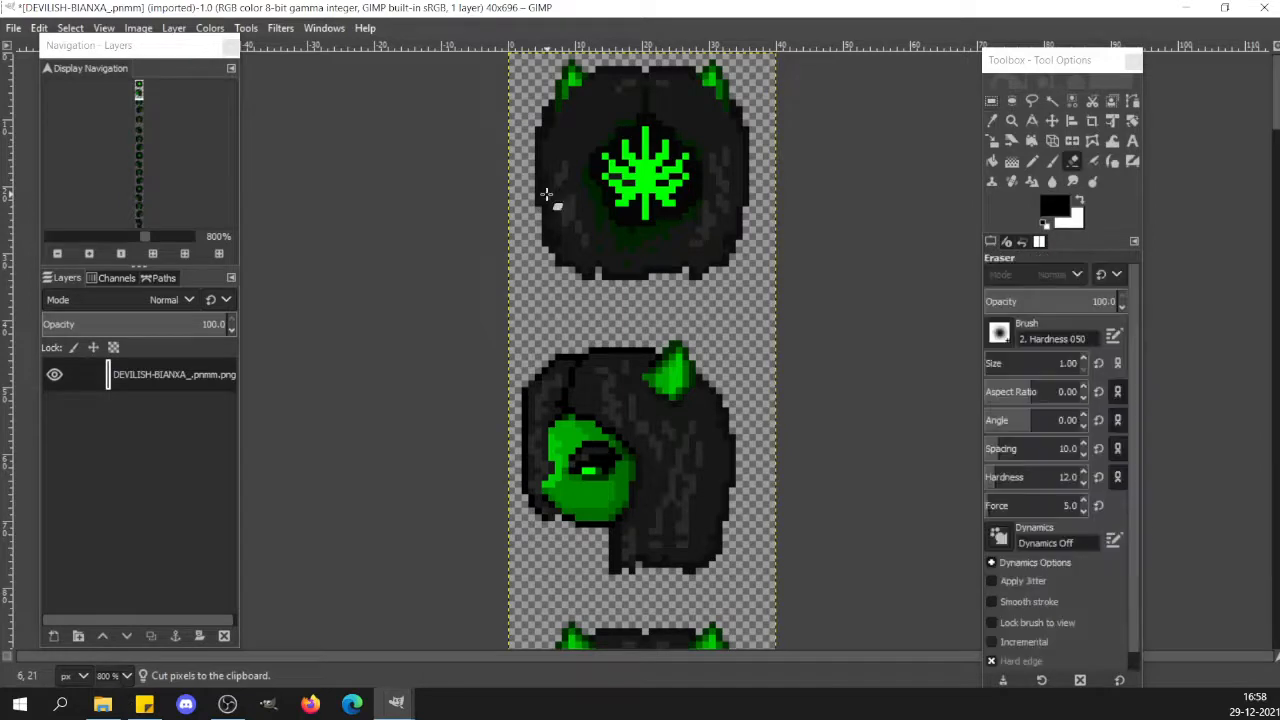
click(545, 109)
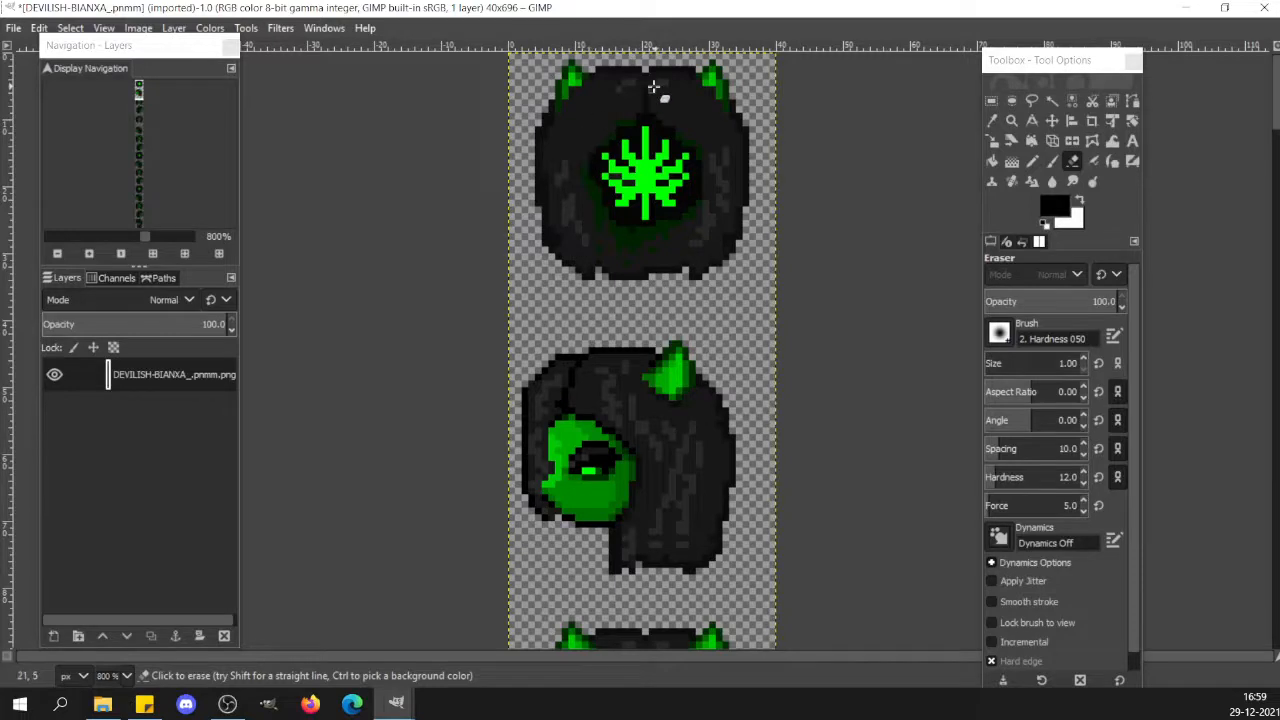
key(r)
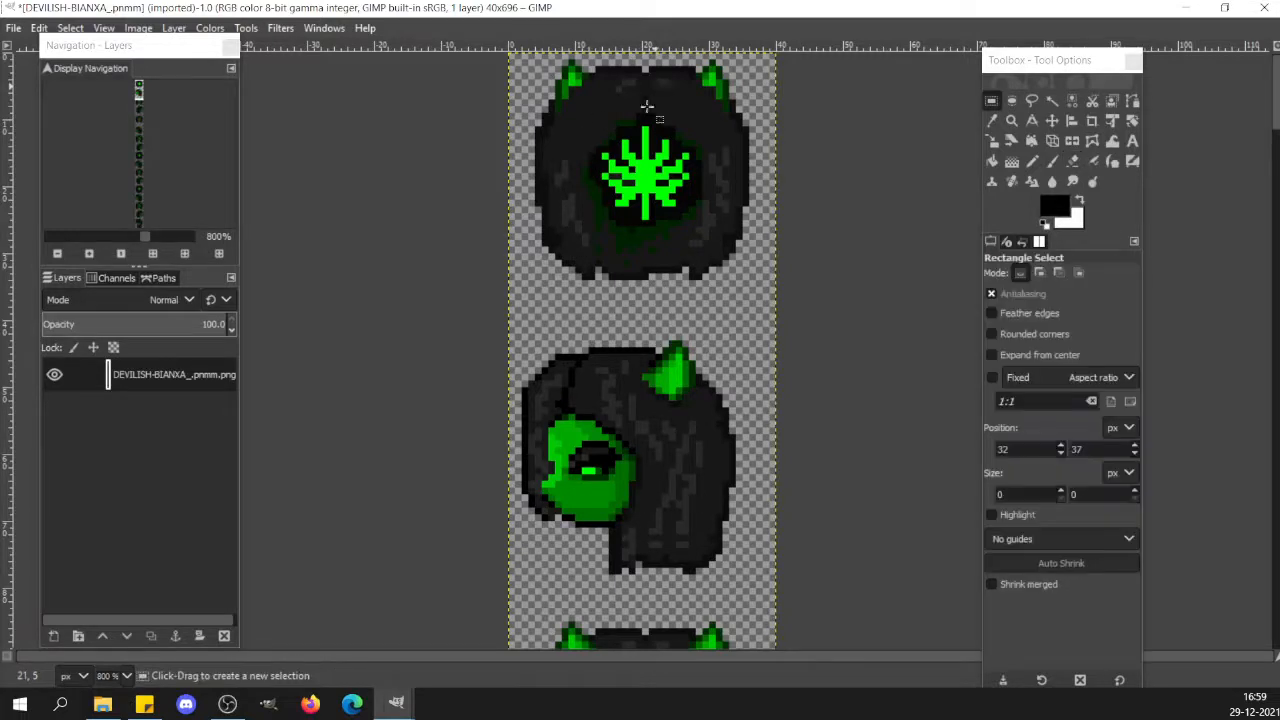
click(583, 330)
Sample the dark hair colour for the Pencil and clean up the first head's lower-left hair outline with the 1 px Eraser.
key(n)
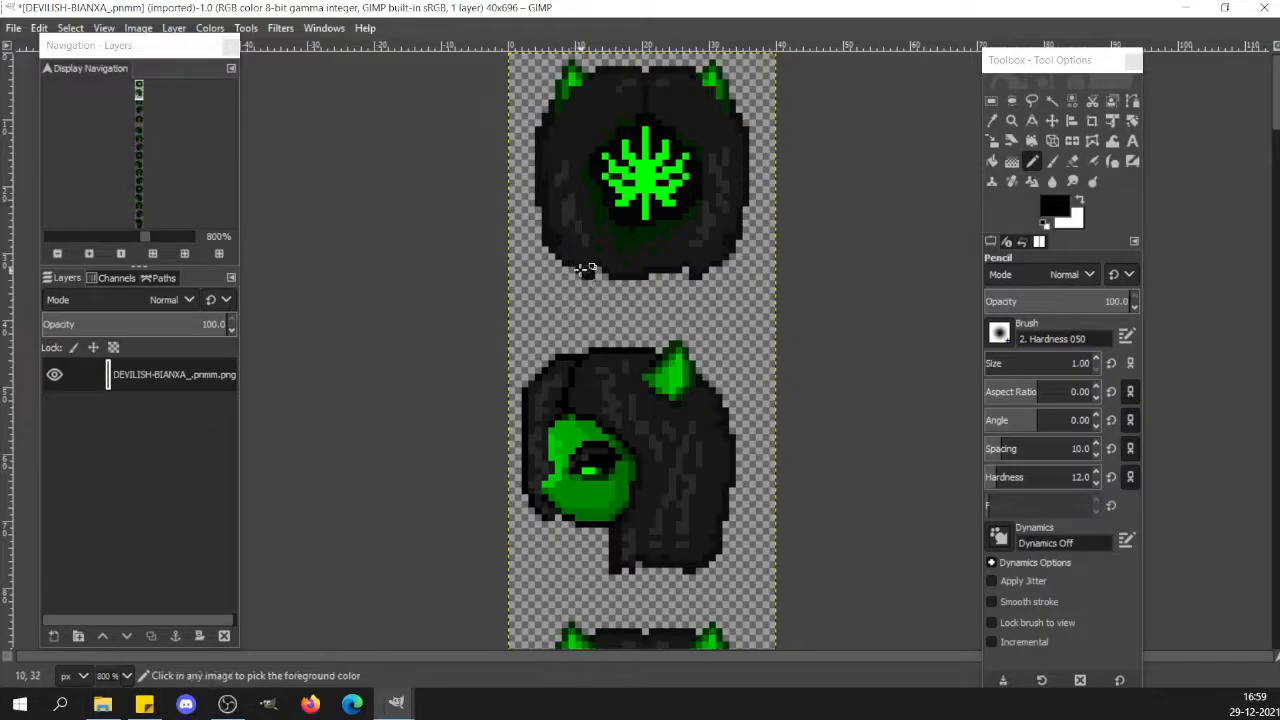
click(572, 270)
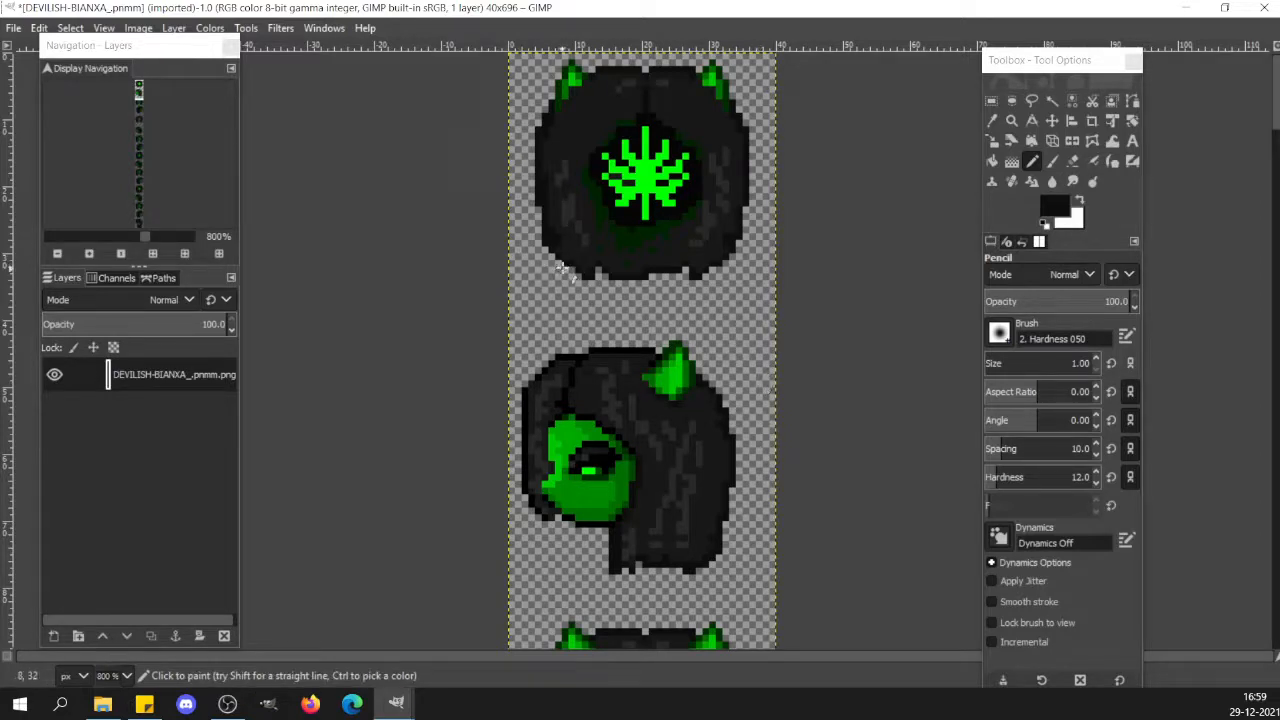
key(shift+e)
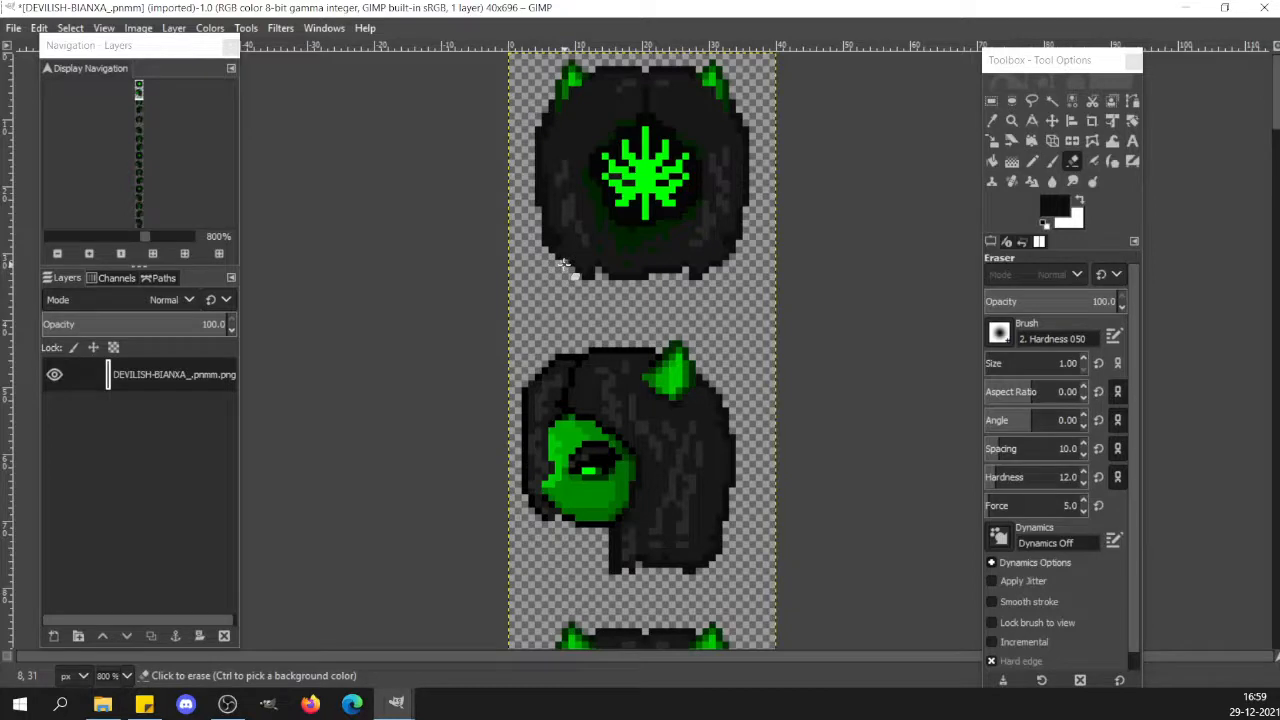
click(564, 264)
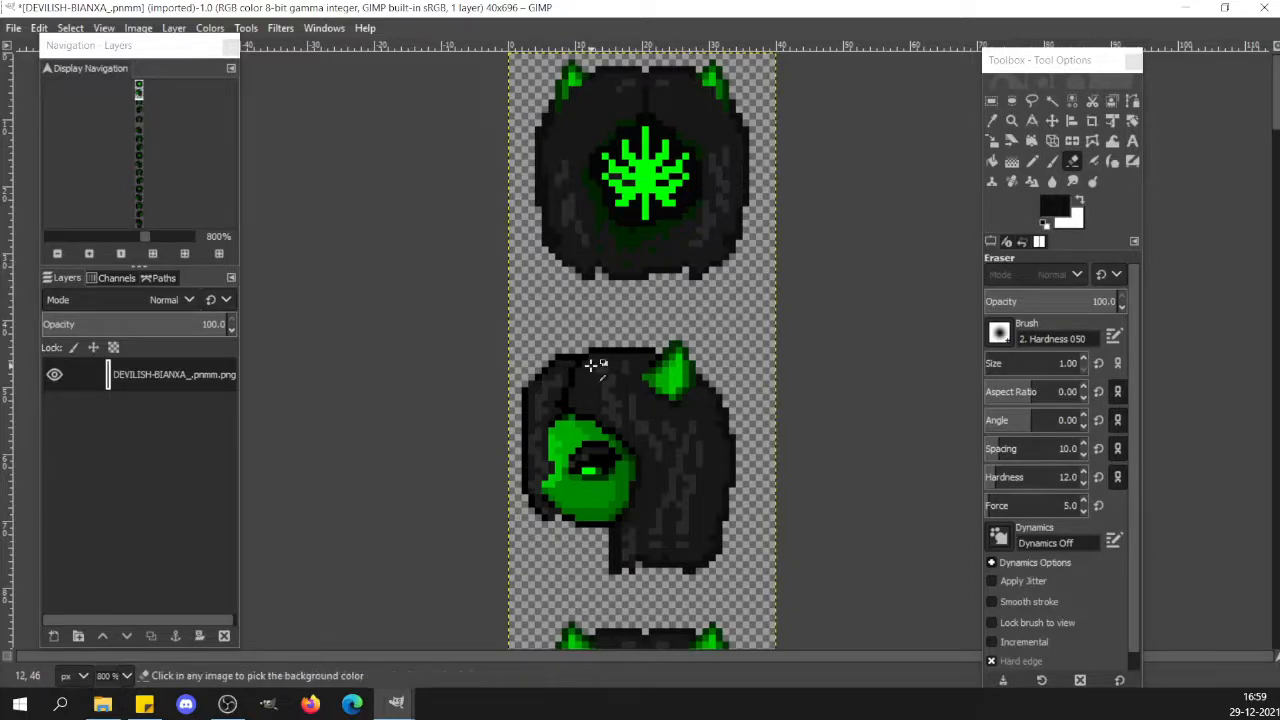
Cut the whole first head out of the DEVILISH-BIANXA strip with a rectangular selection of 43 x 39 px.
key(r)
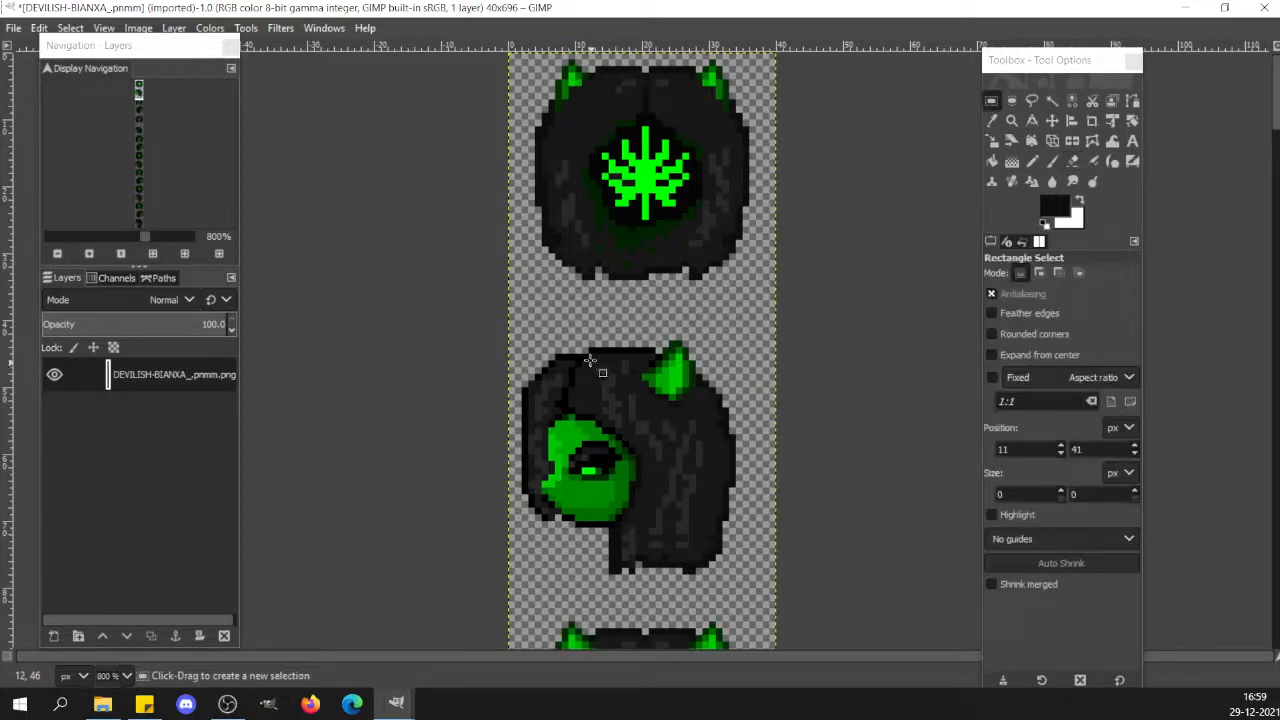
drag(794, 313, 535, 77)
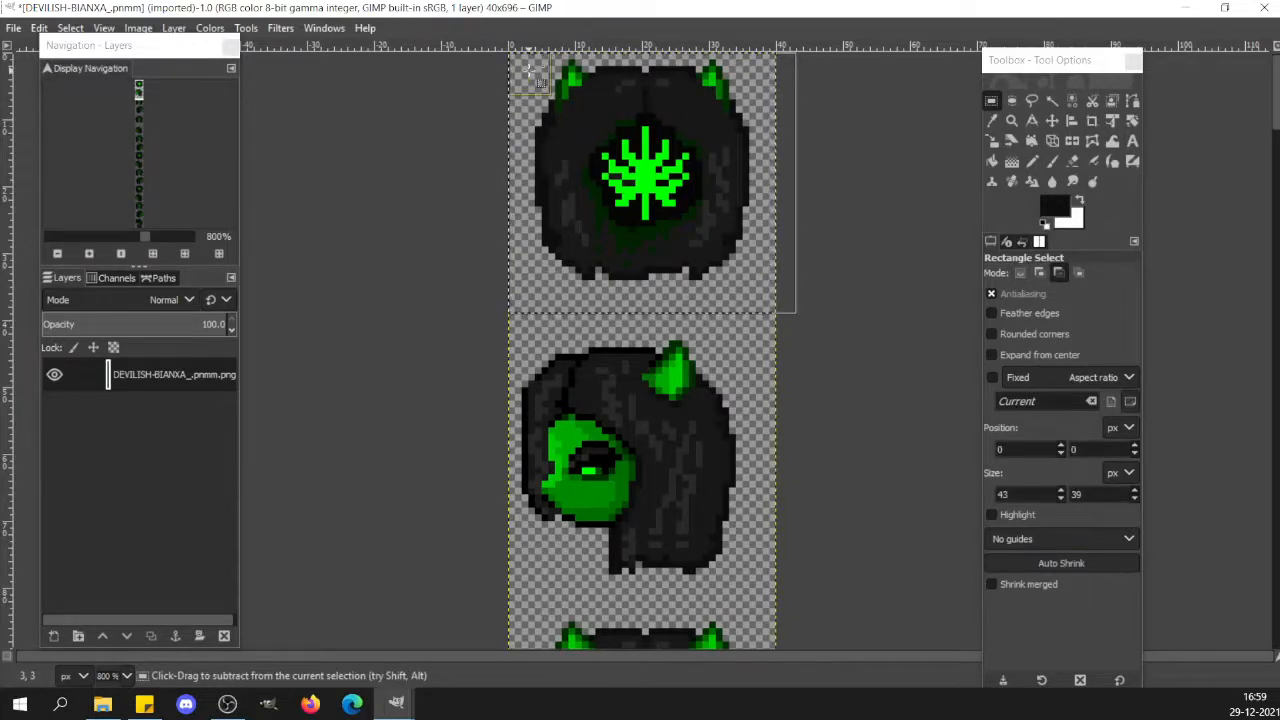
key(ctrl+x)
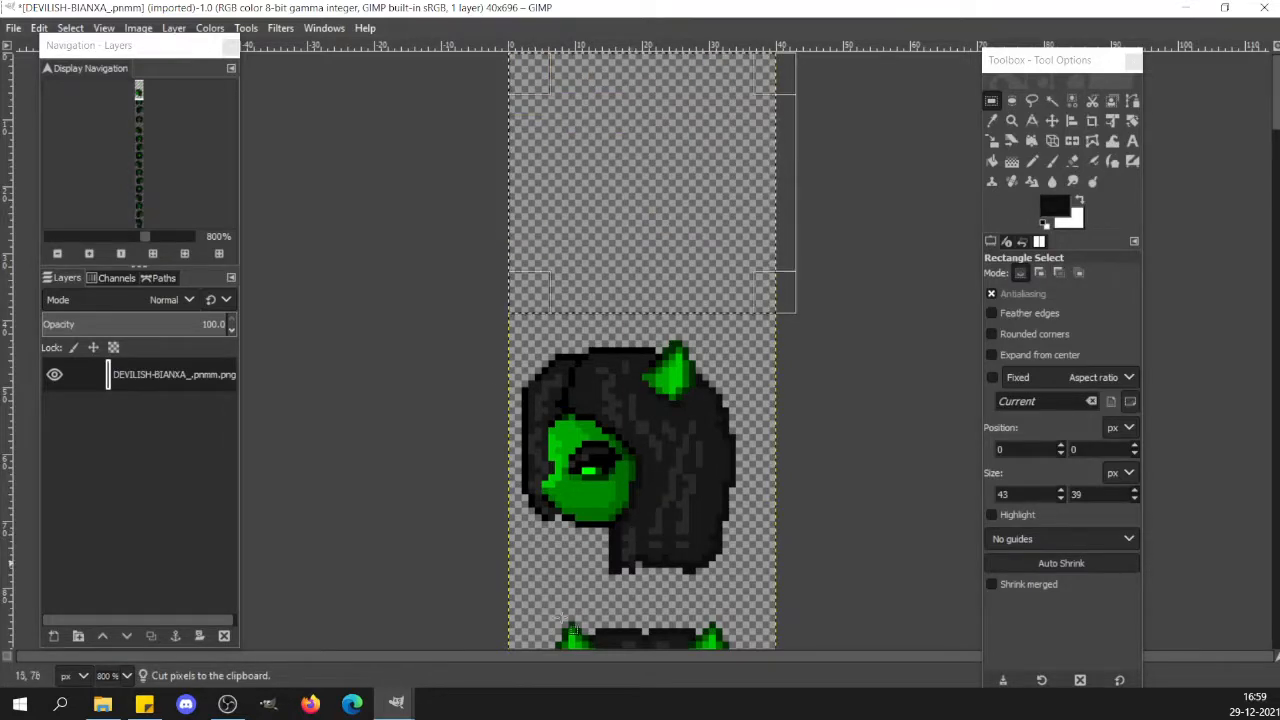
Switch to the Head Template image, paste the cut head, fit it into the first cell and anchor it on the Devil Head layer.
mouse_move(396, 705)
click(418, 626)
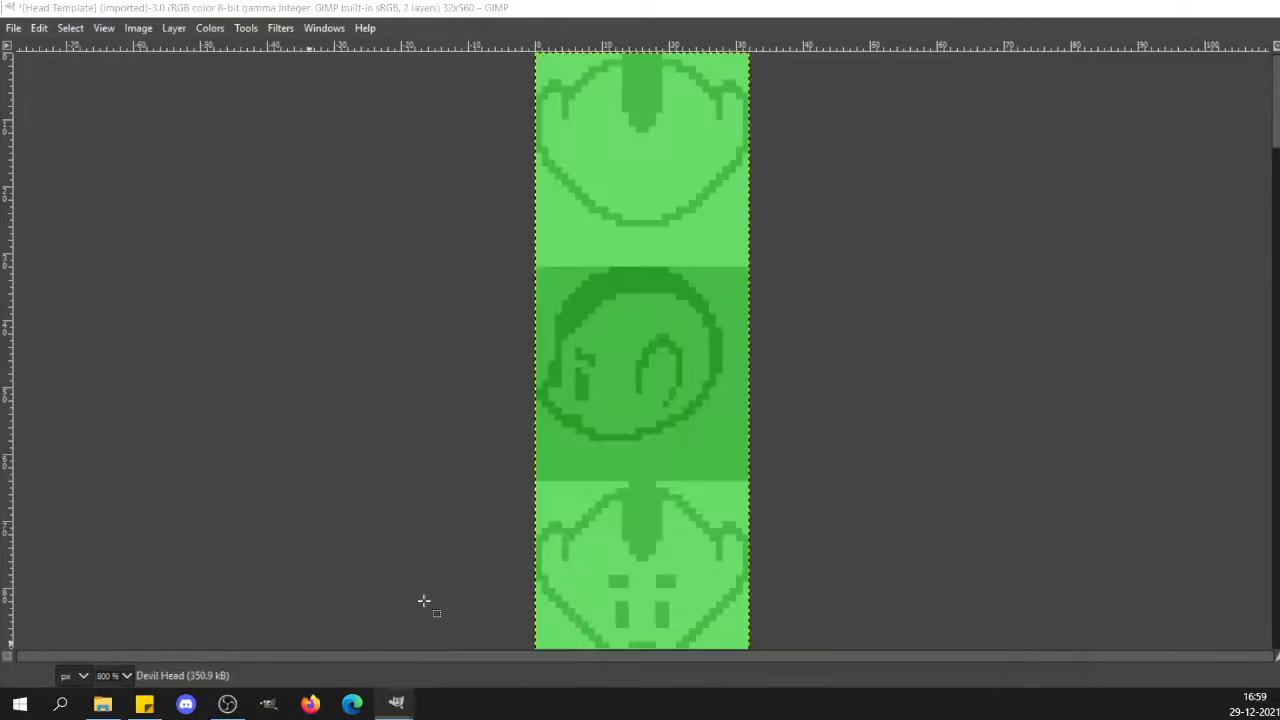
key(ctrl+v)
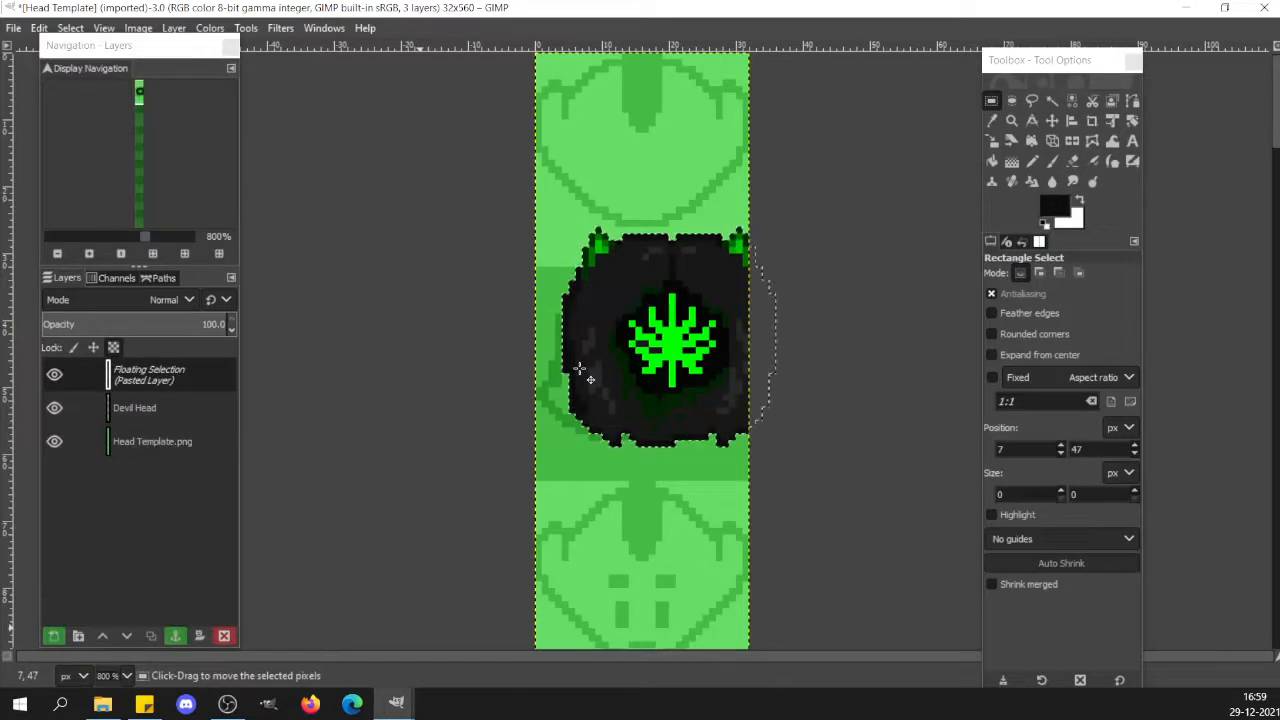
drag(624, 371, 618, 208)
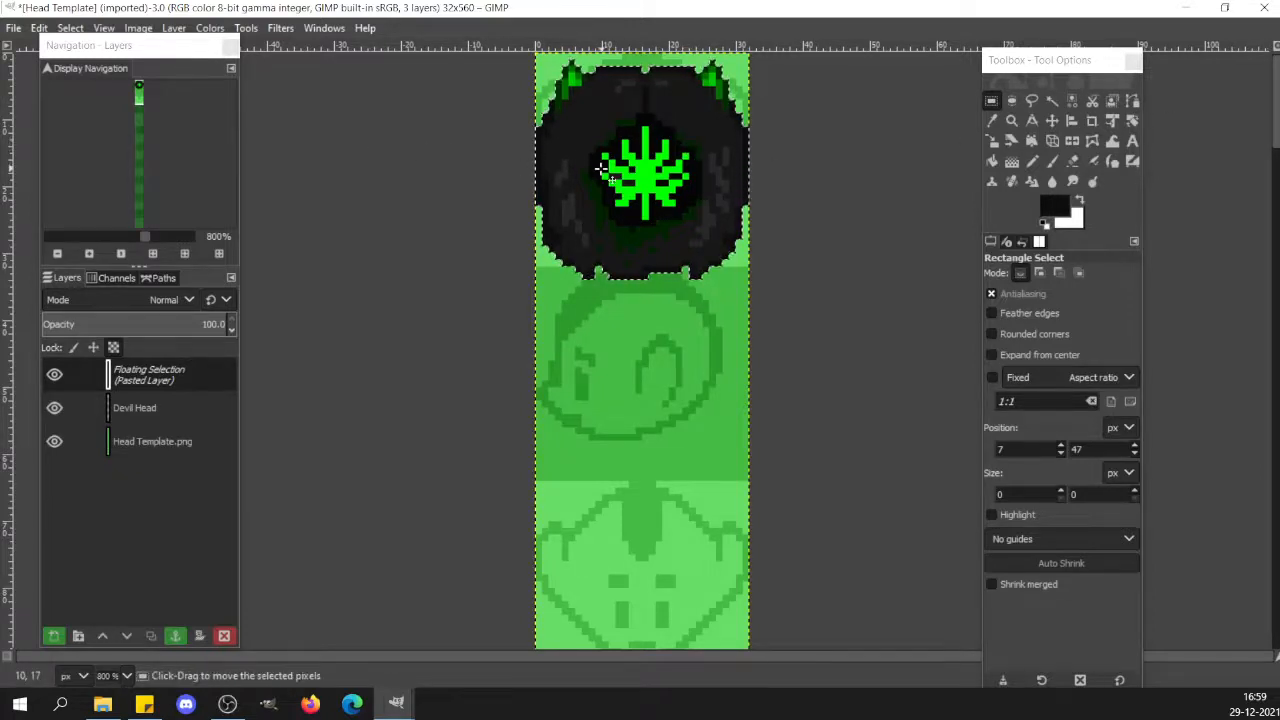
key(Up)
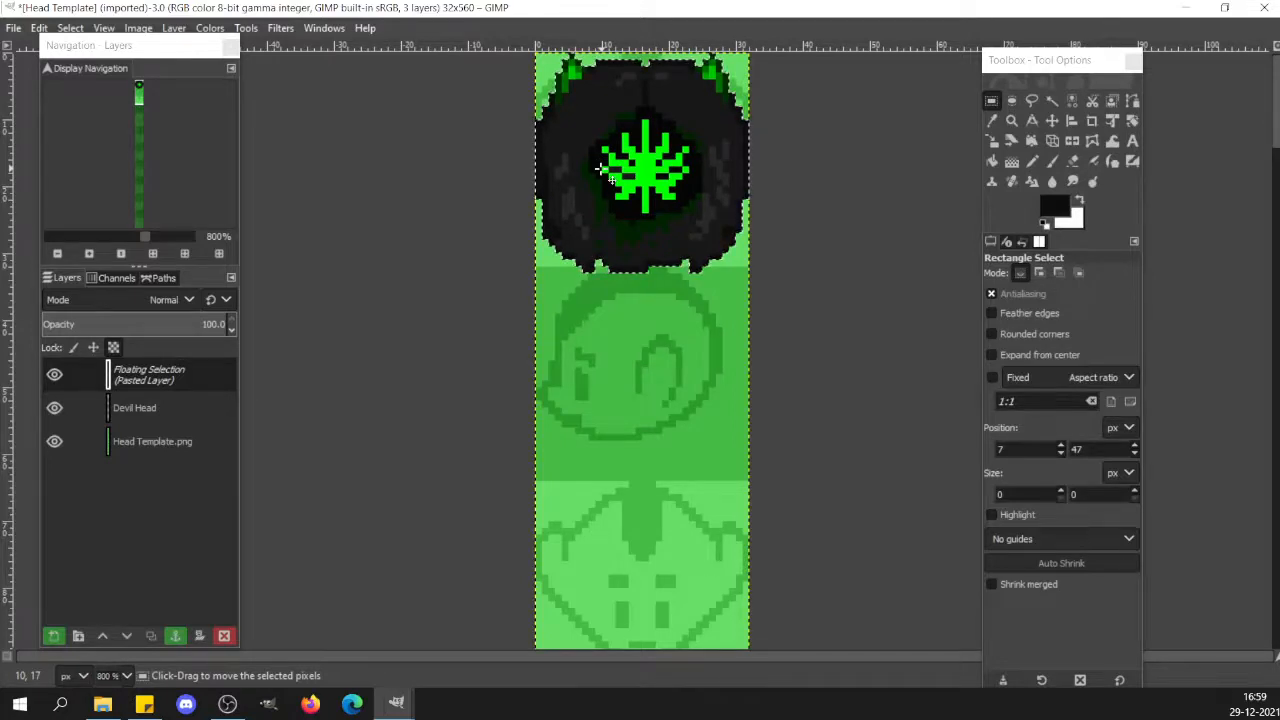
click(594, 363)
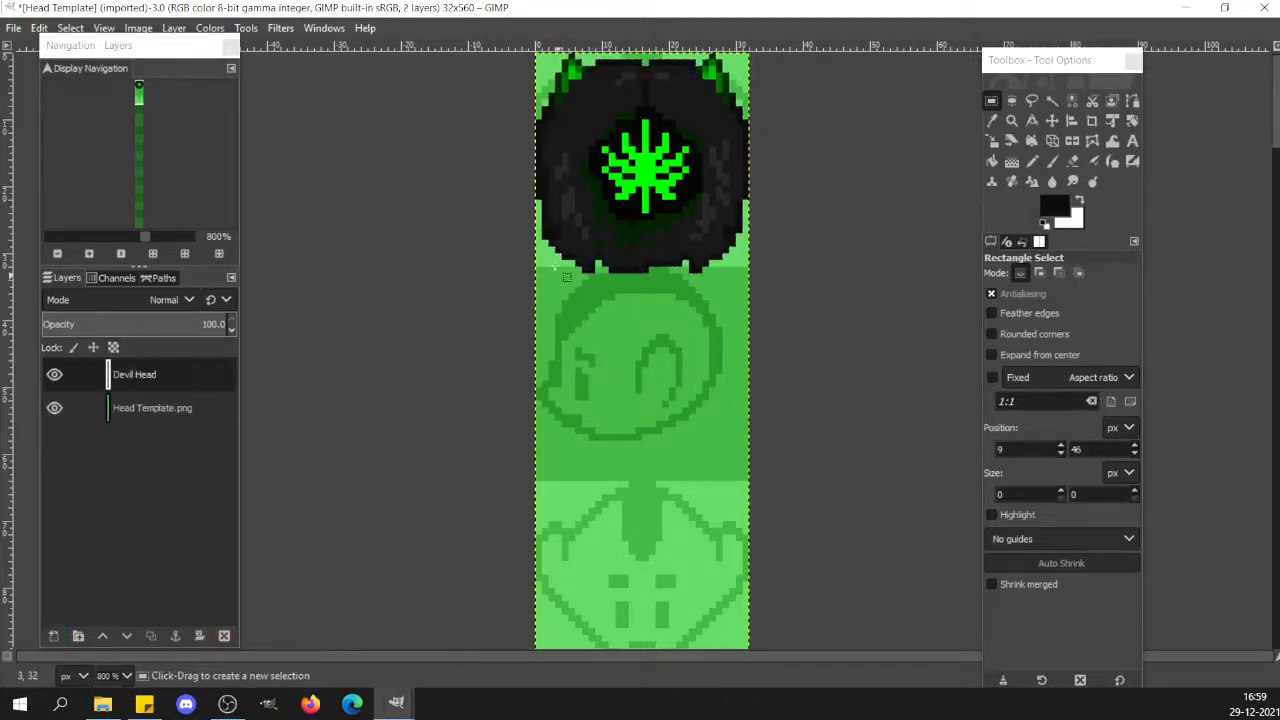
Shorten the pasted first head by cutting a 32 x 15 px strip of its lower hair and anchoring it about 1 px higher.
drag(535, 221, 752, 319)
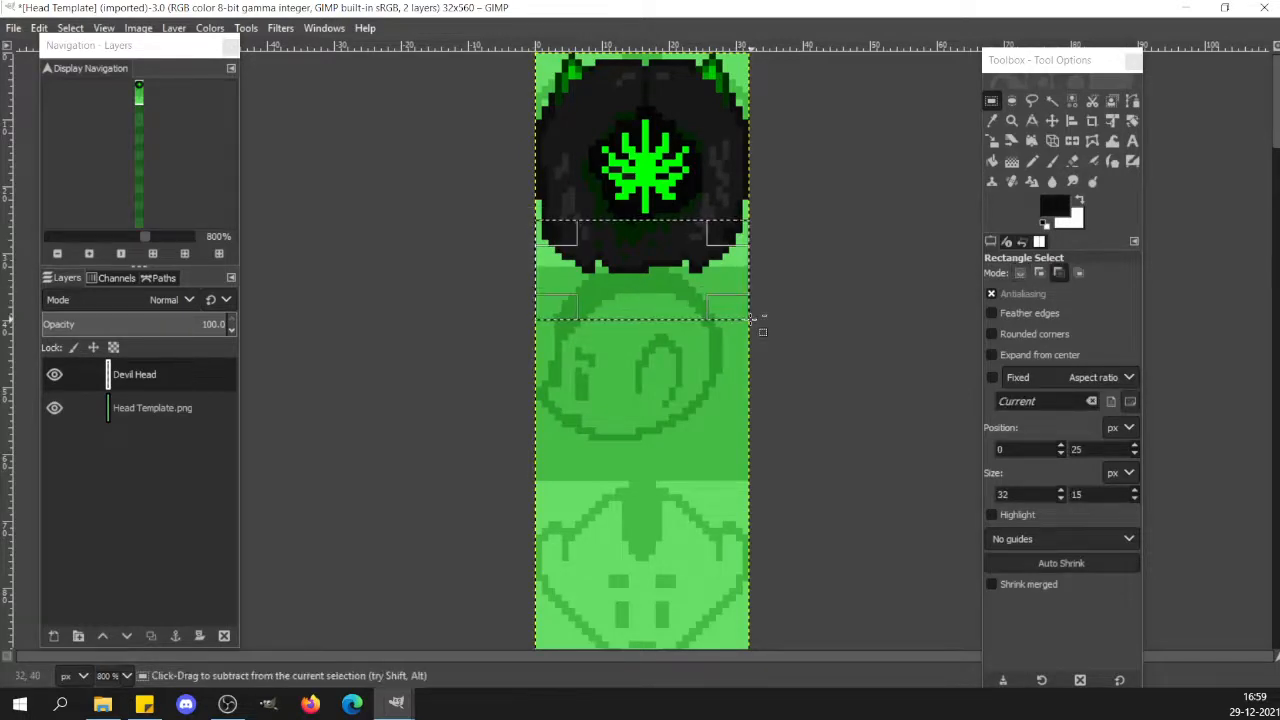
key(ctrl+x)
key(ctrl+v)
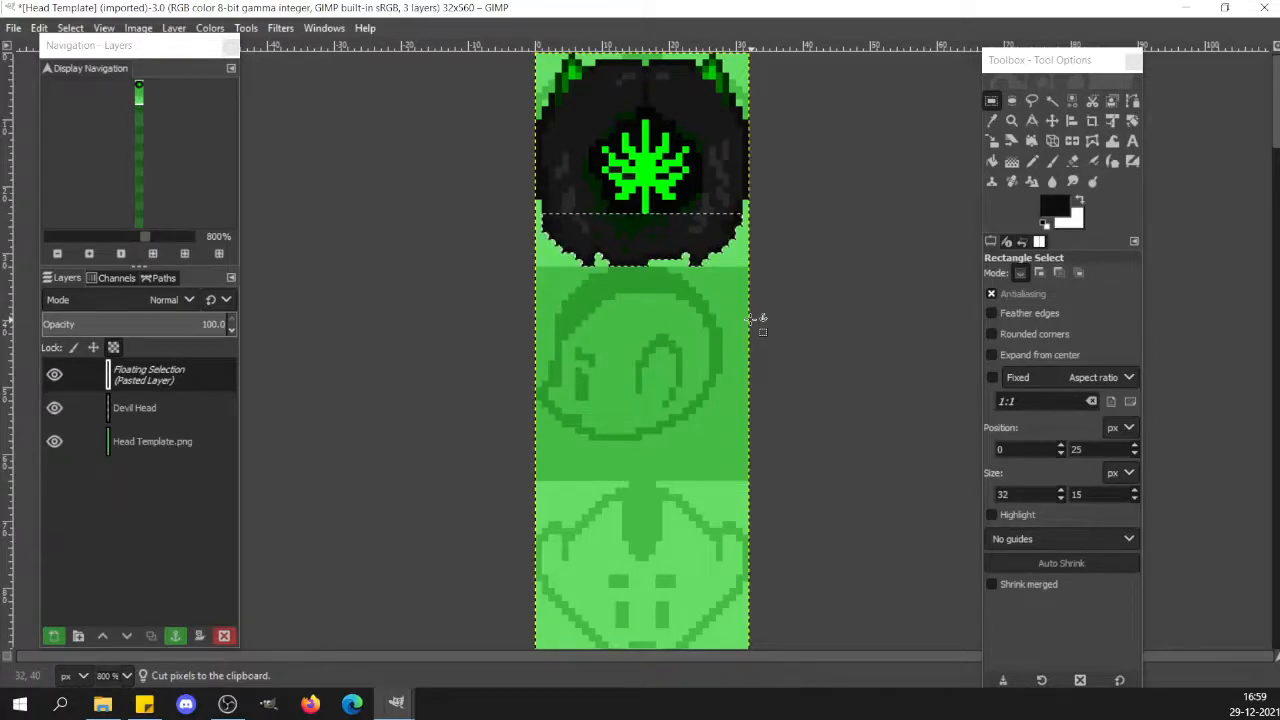
click(676, 319)
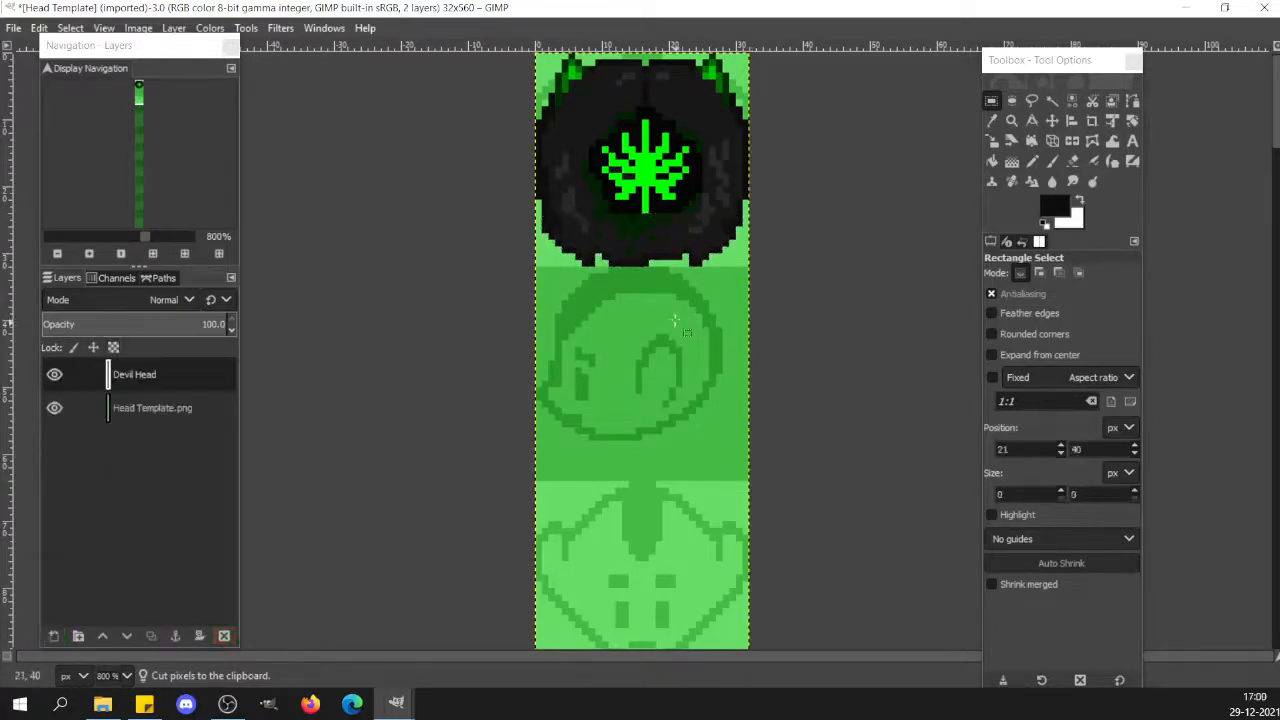
Shorten the first head again by cutting a 30 x 10 px strip of its lower hair and anchoring it about 1 px higher.
drag(550, 234, 743, 293)
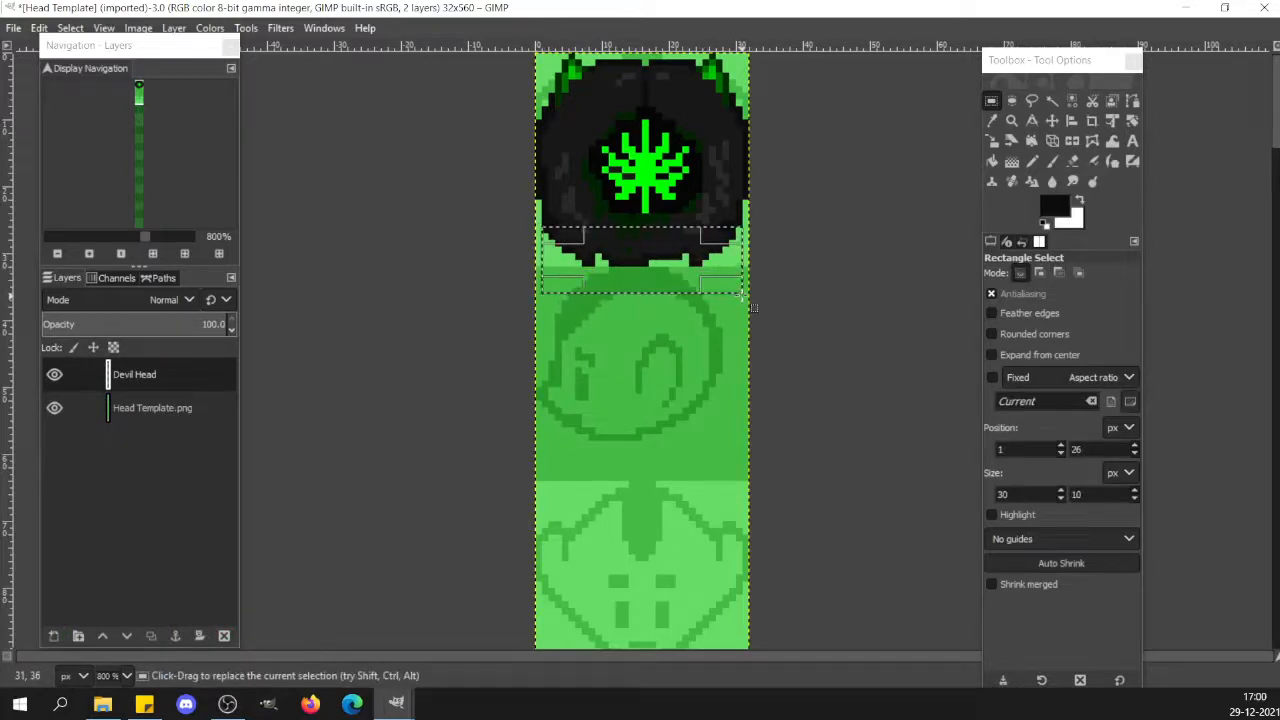
key(ctrl+x)
key(ctrl+v)
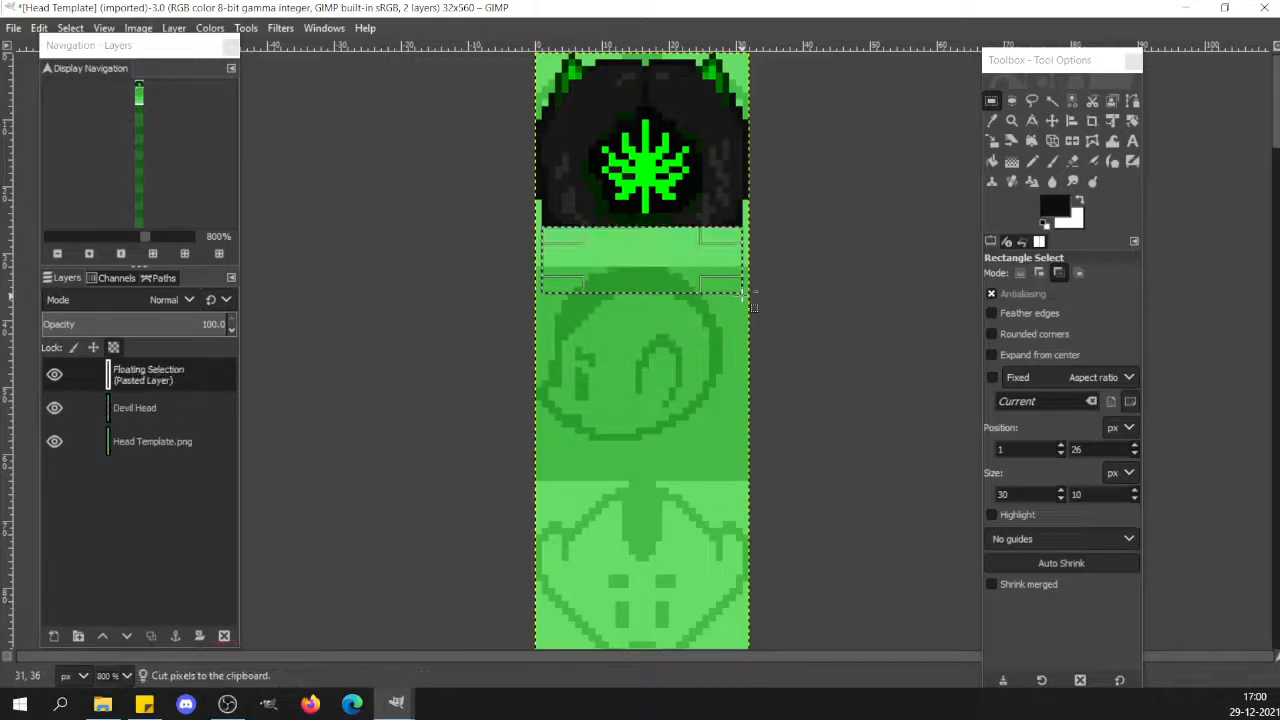
click(679, 307)
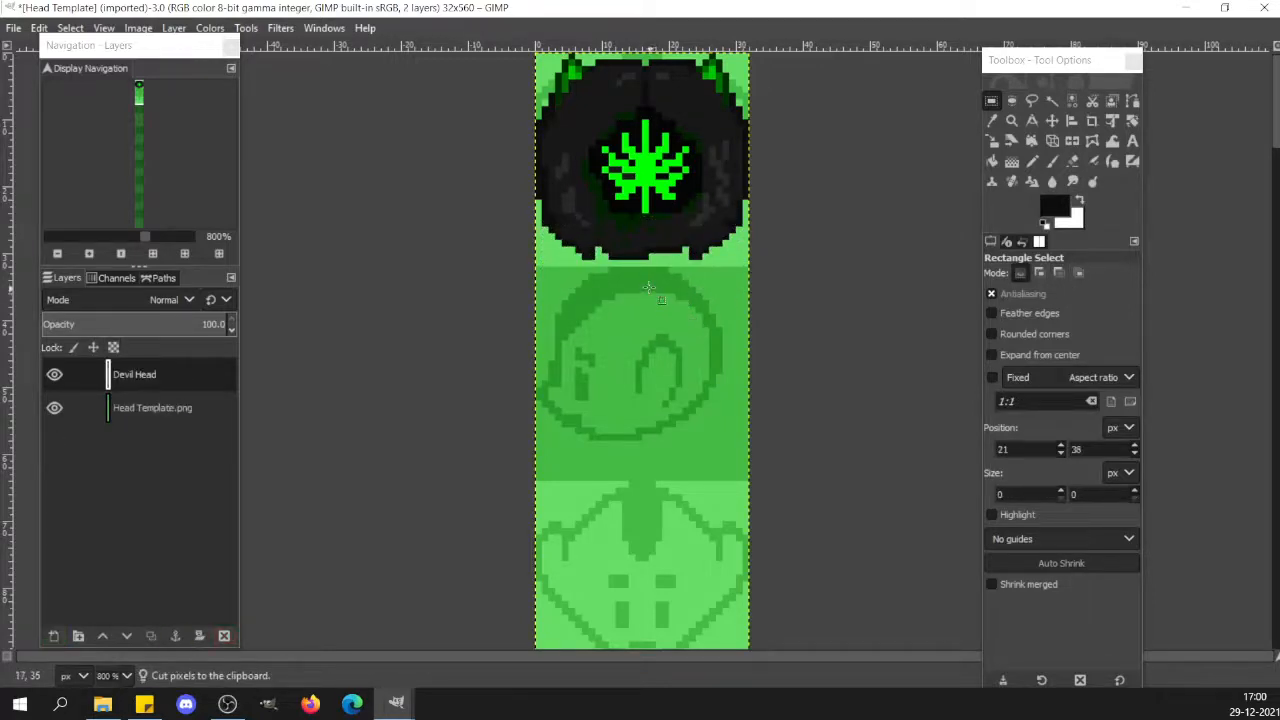
click(589, 254)
drag(543, 214, 755, 303)
click(665, 369)
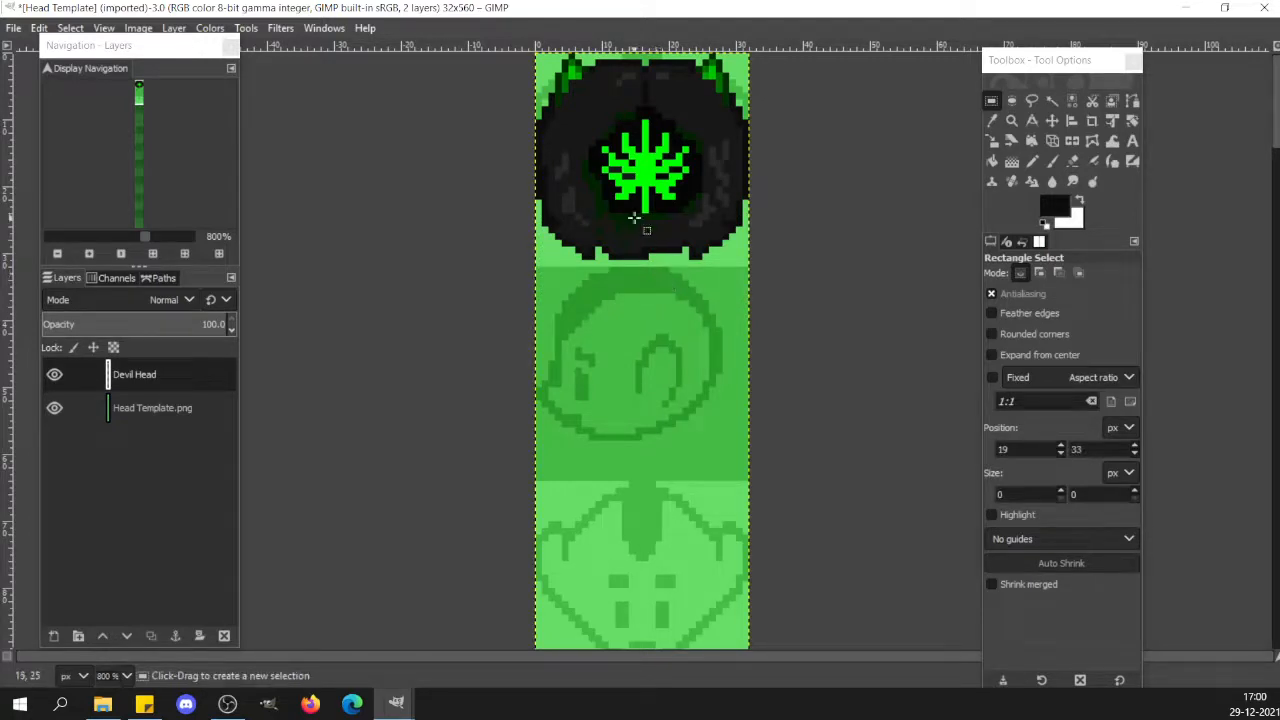
Erase stray pixels along the first head's lower hair outline with the 1 px Eraser.
key(shift+e)
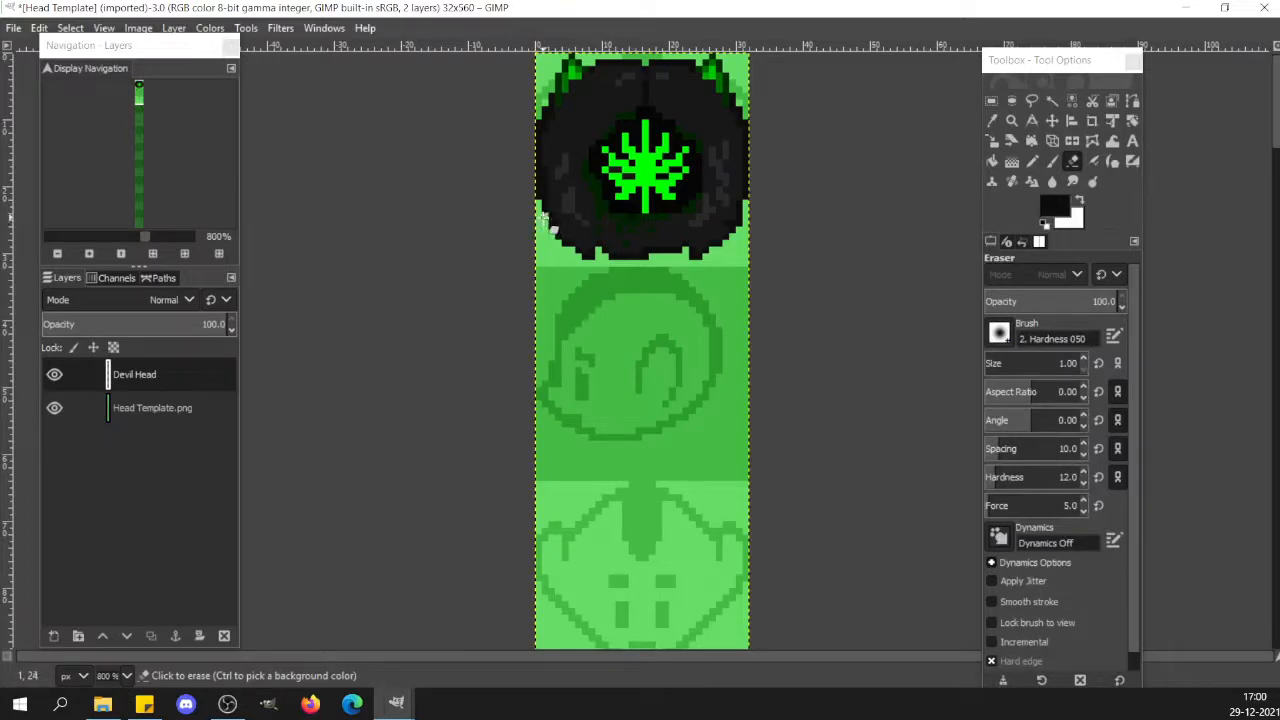
click(544, 218)
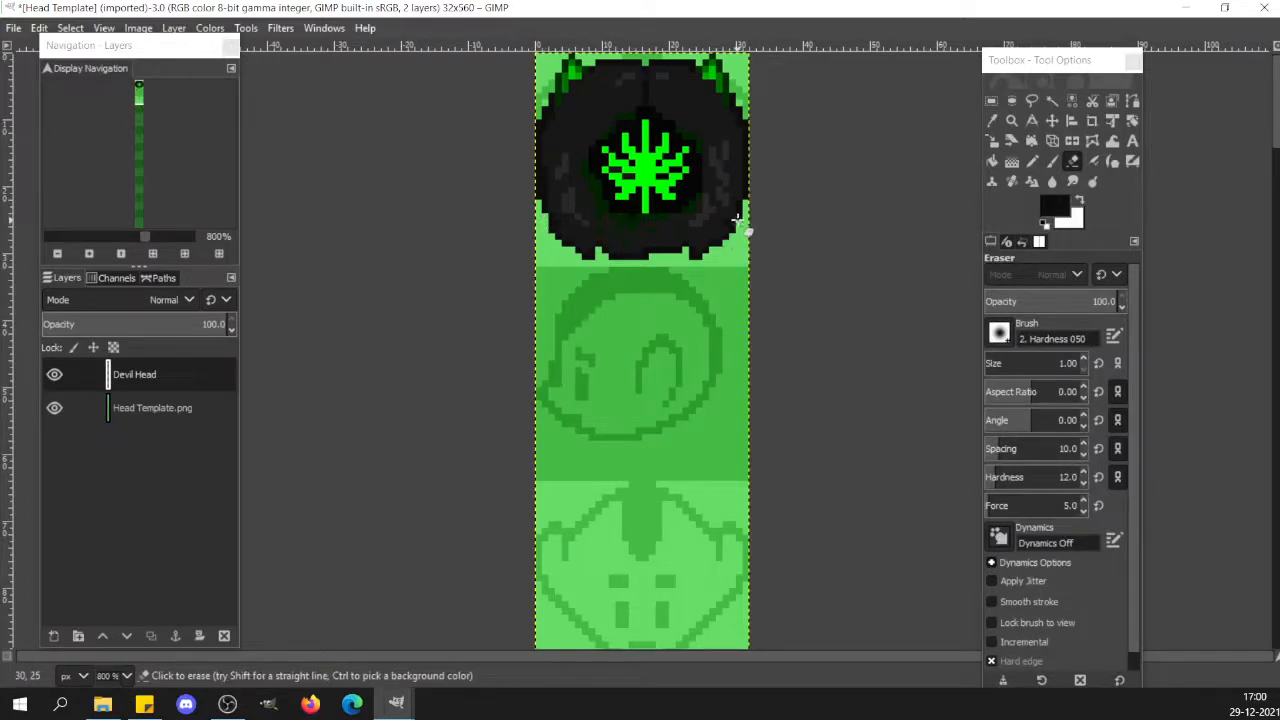
key(r)
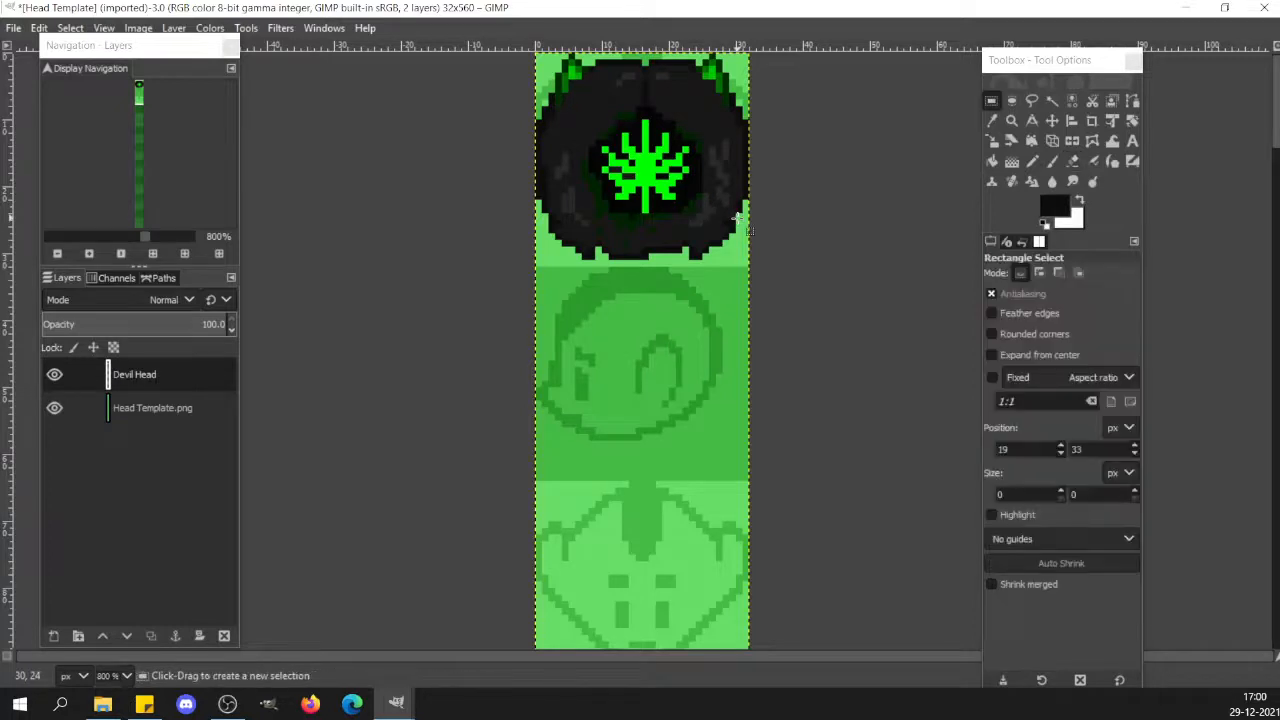
click(600, 232)
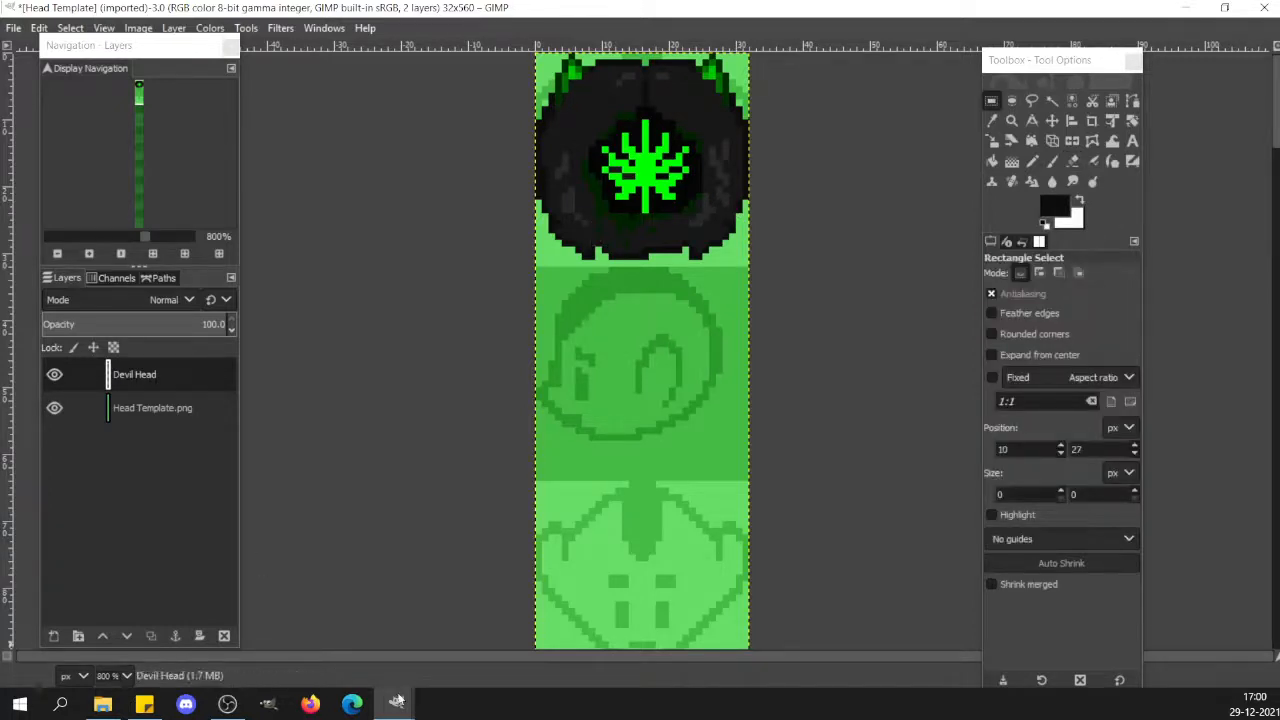
Switch to the DEVILISH-BIANXA strip and copy the side-view second head with a 39 x 38 px rectangular selection.
mouse_move(398, 703)
click(348, 663)
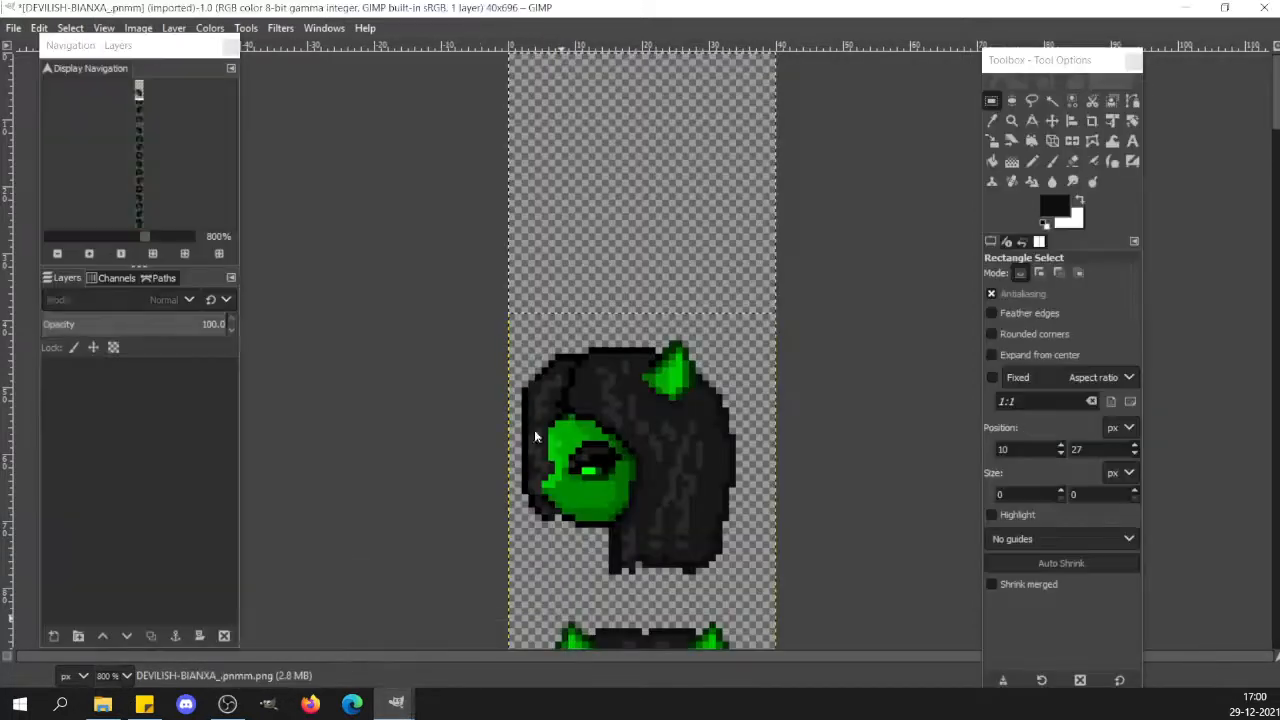
click(686, 304)
click(676, 453)
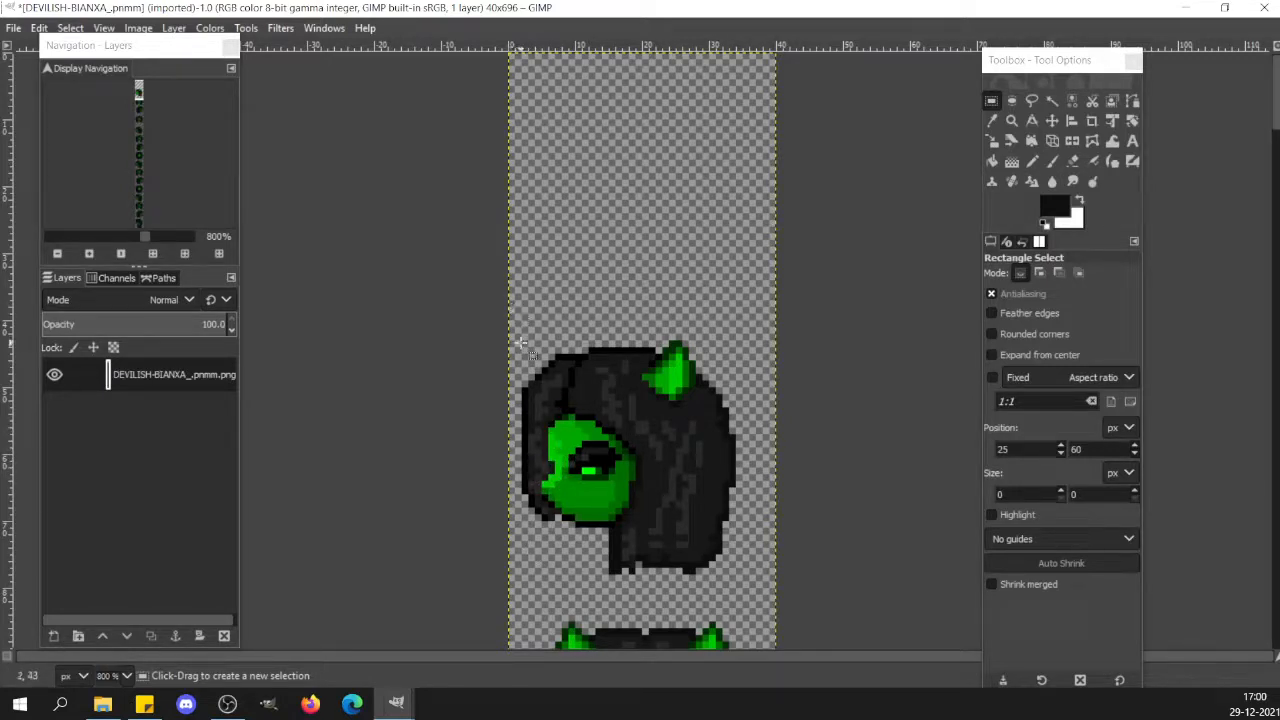
drag(510, 326, 768, 583)
key(ctrl+c)
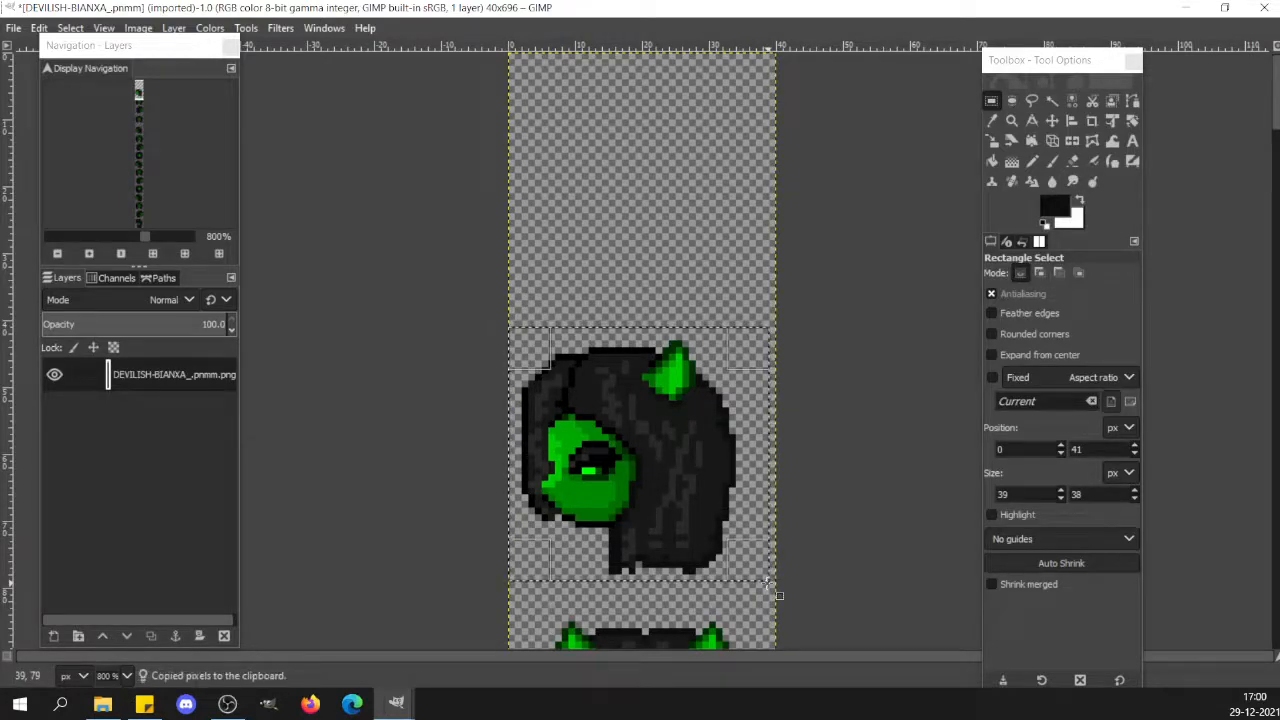
Paste the side-view head into the Head Template image, align it with the second cell and anchor it on the Devil Head layer.
mouse_move(396, 703)
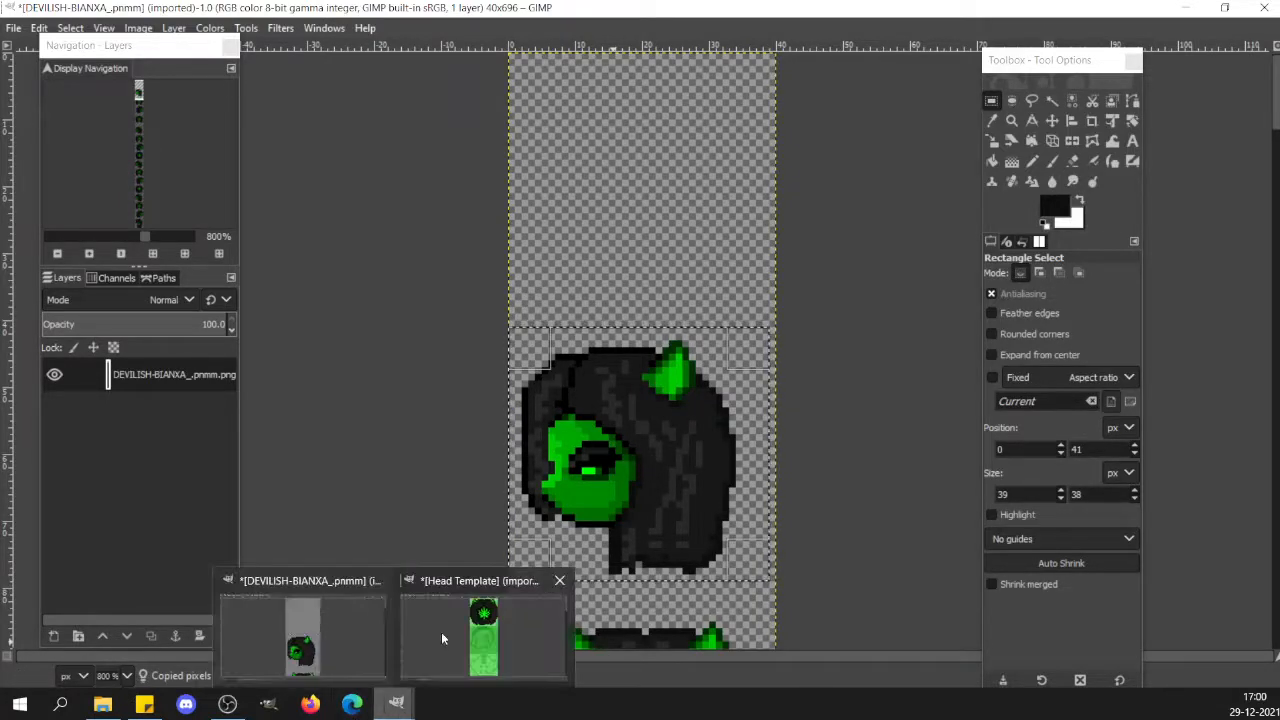
click(449, 621)
key(ctrl+v)
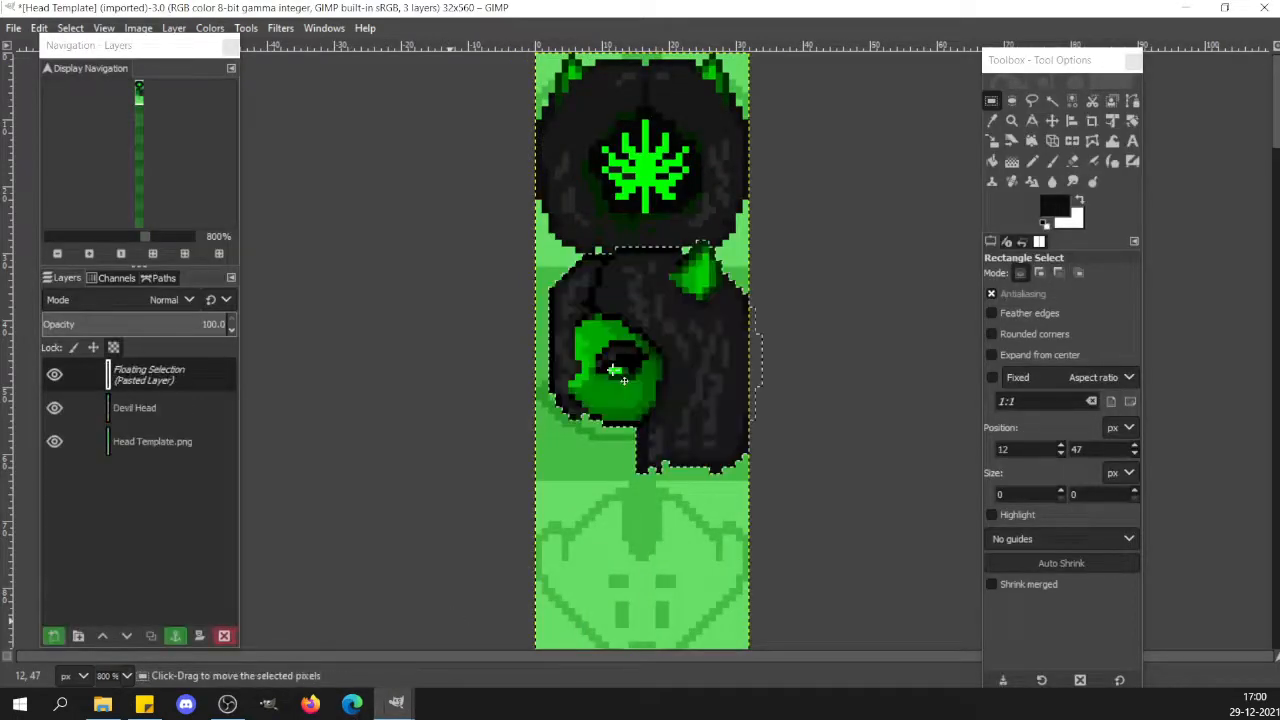
drag(614, 371, 646, 356)
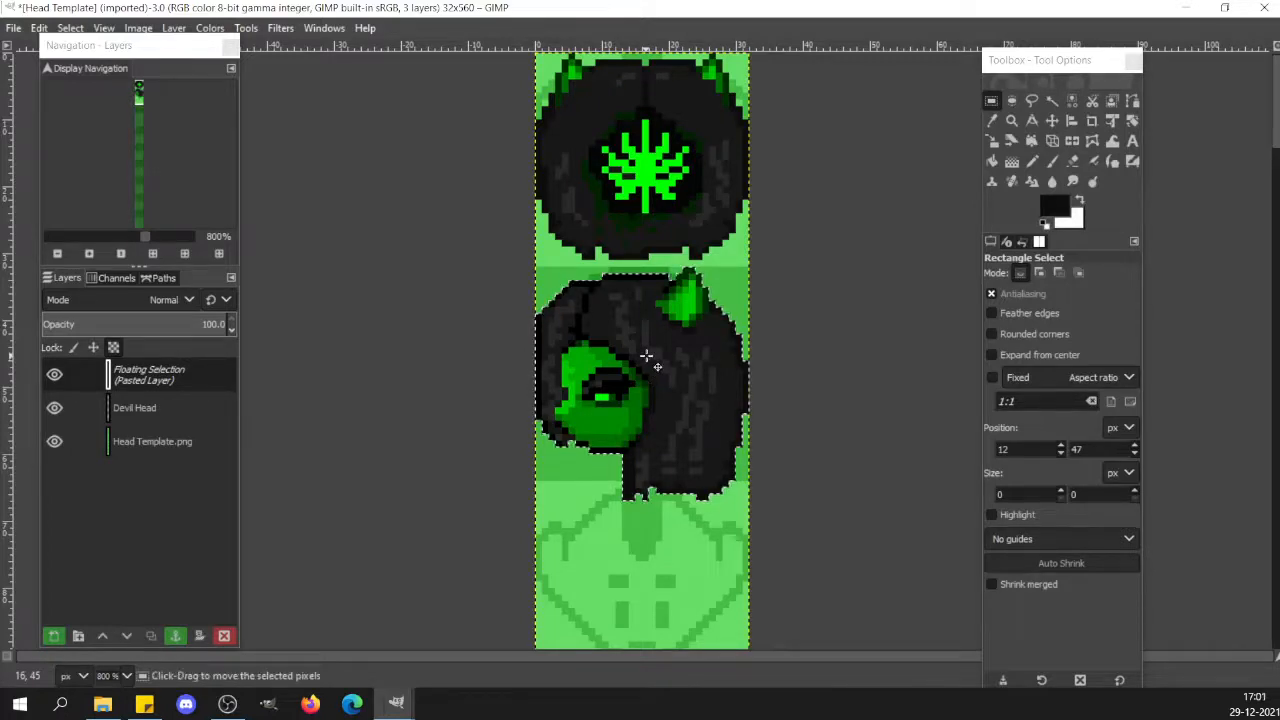
click(604, 496)
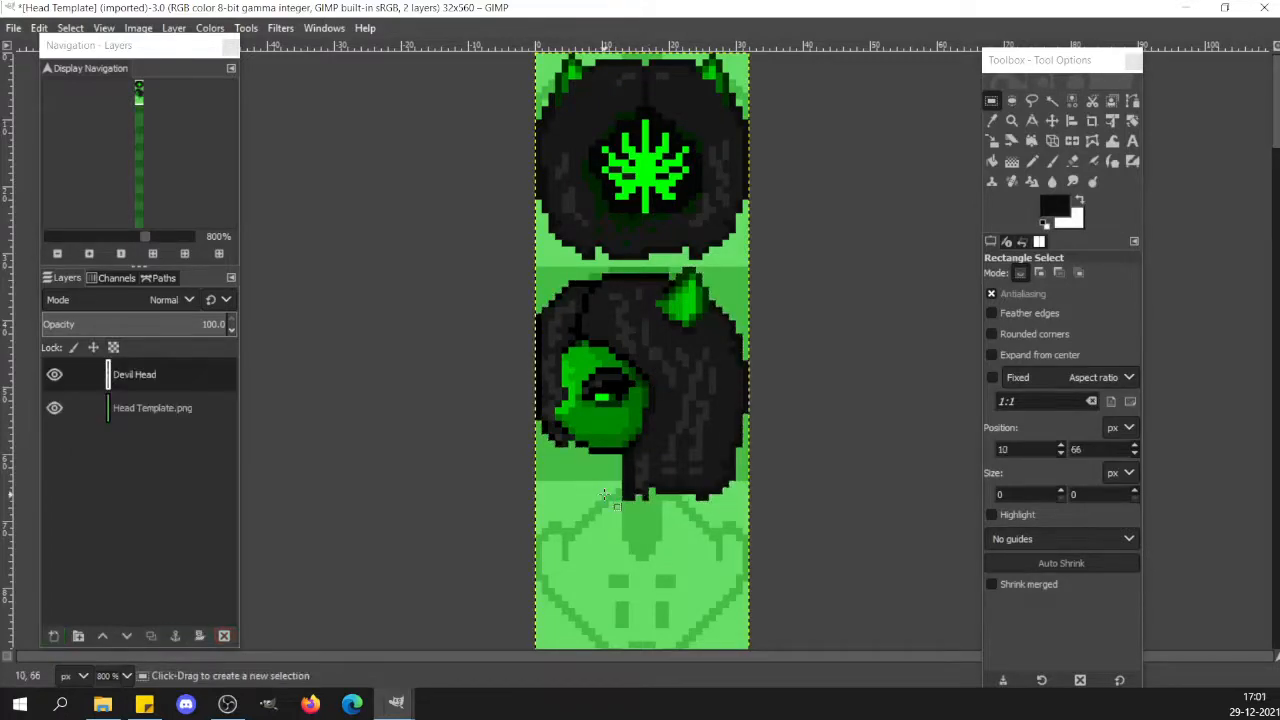
drag(610, 478, 757, 541)
click(497, 486)
drag(657, 467, 727, 492)
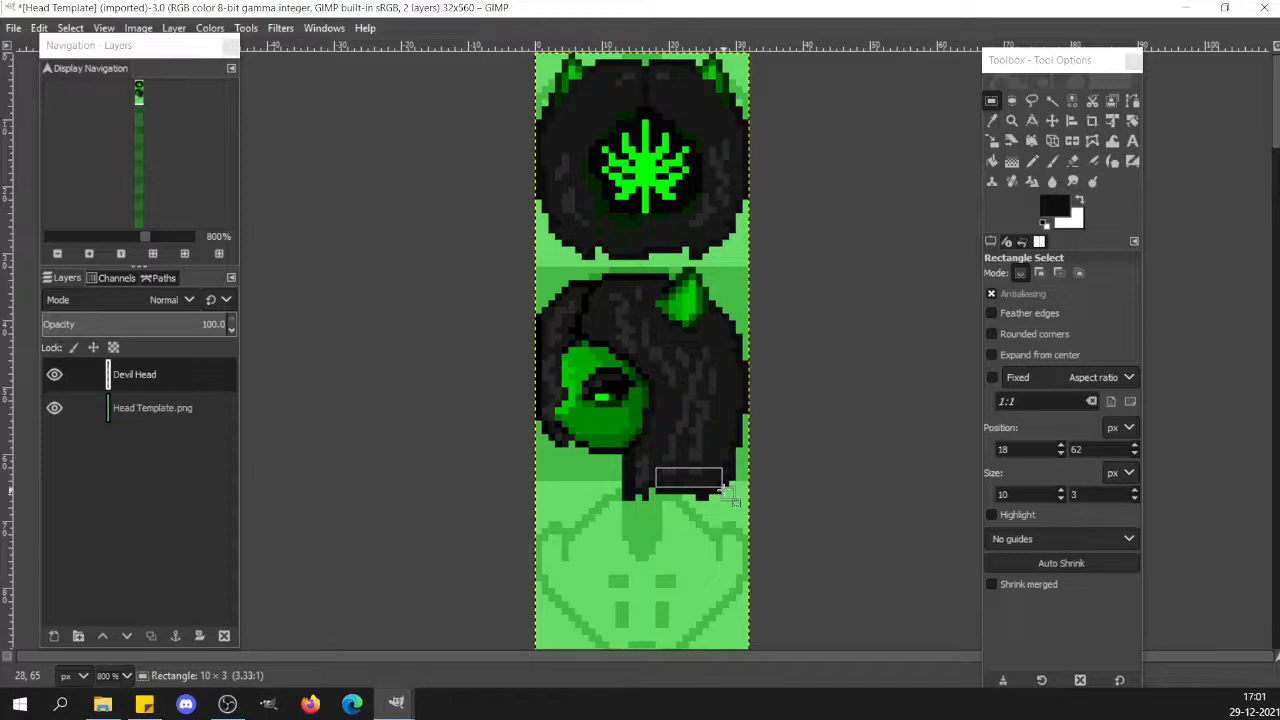
click(637, 545)
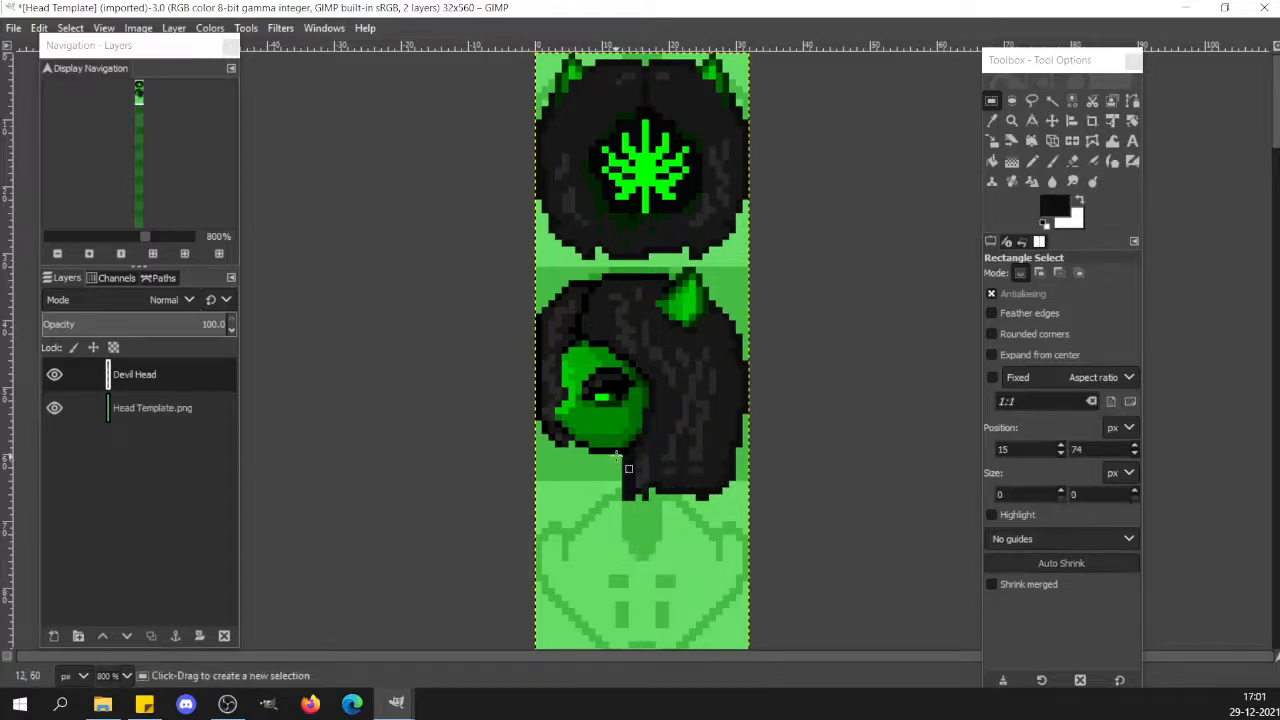
drag(616, 455, 748, 528)
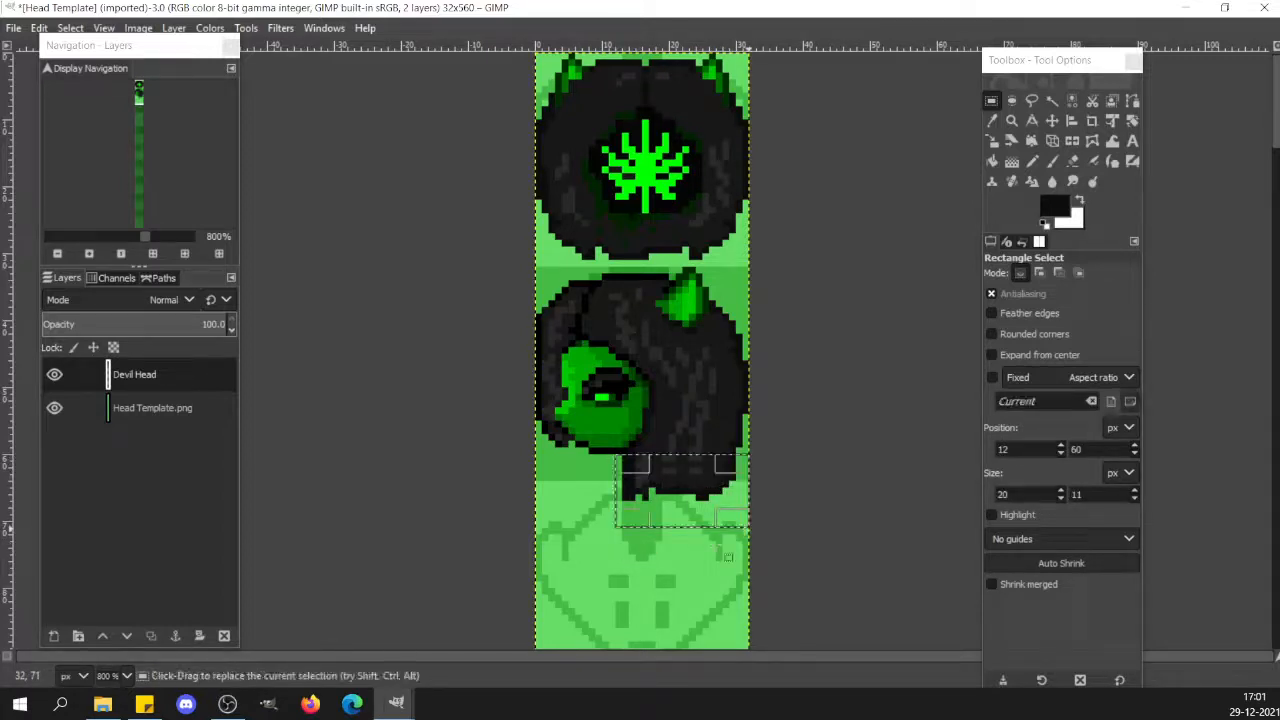
click(586, 541)
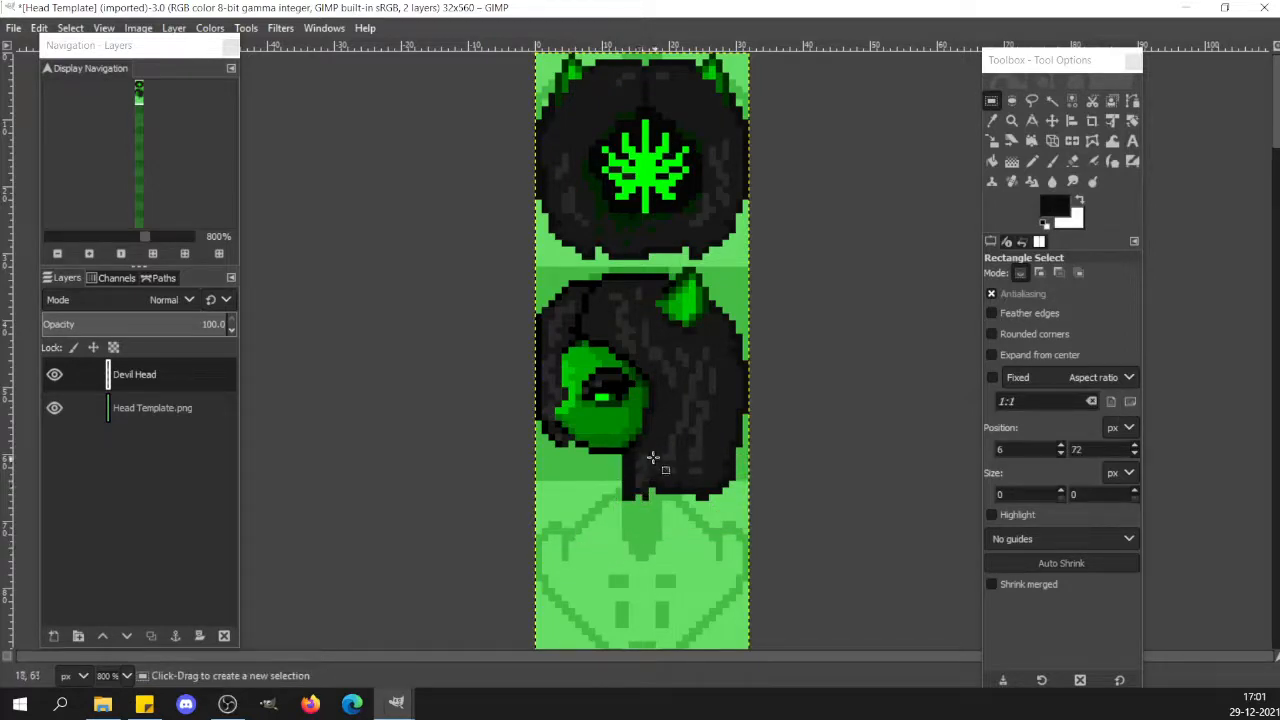
Cut a 13 x 13 px block from the back lower hair of the side-view head and anchor it about 2 px higher.
drag(656, 441, 744, 530)
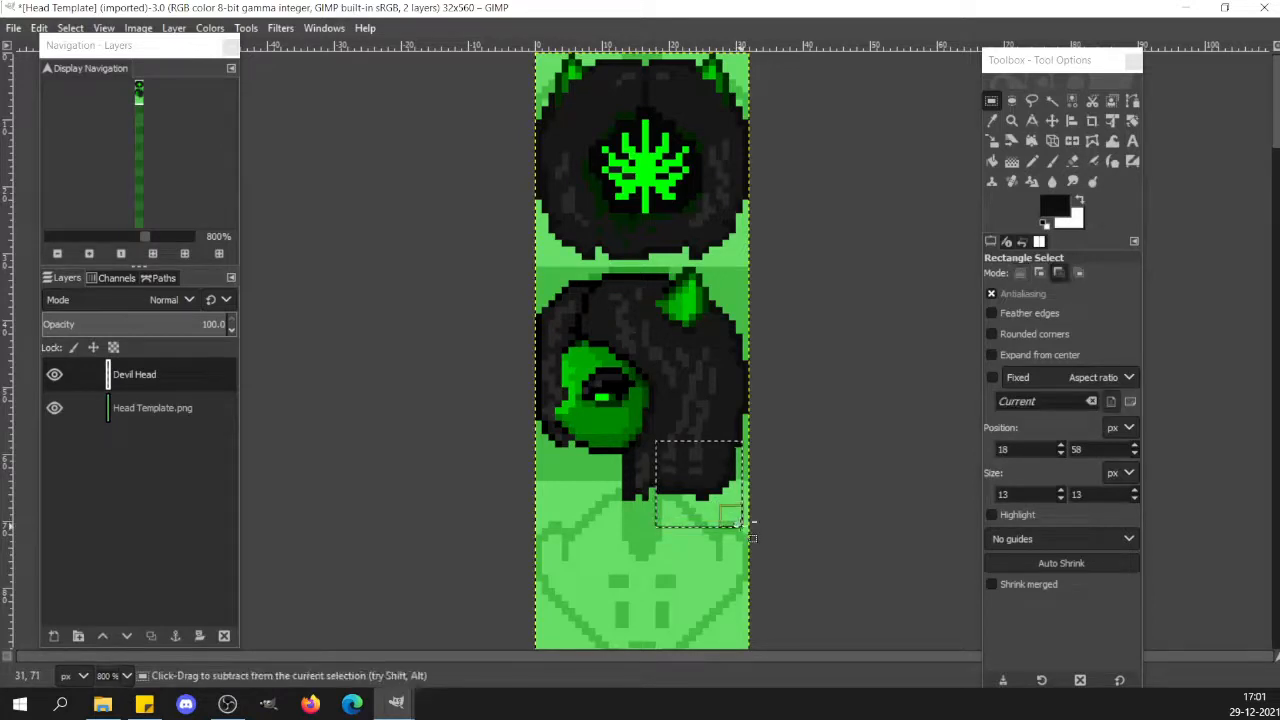
key(ctrl+x)
key(ctrl+v)
key(Up)
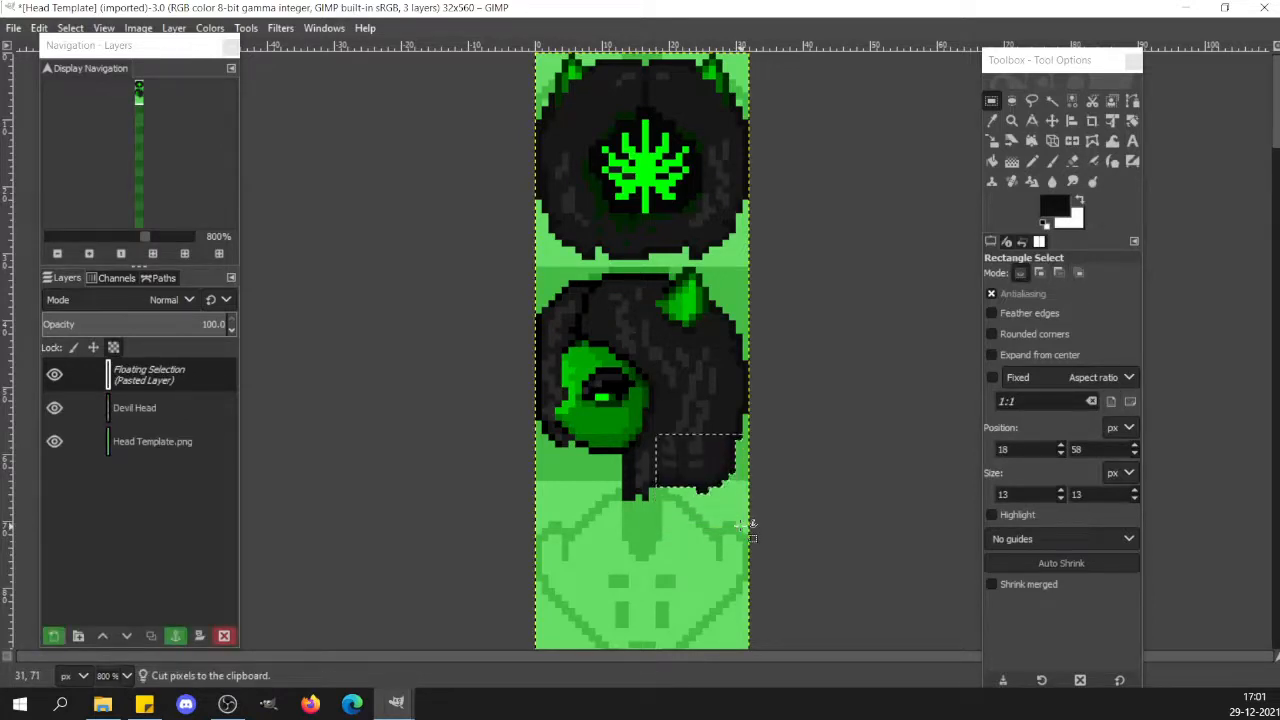
key(Up)
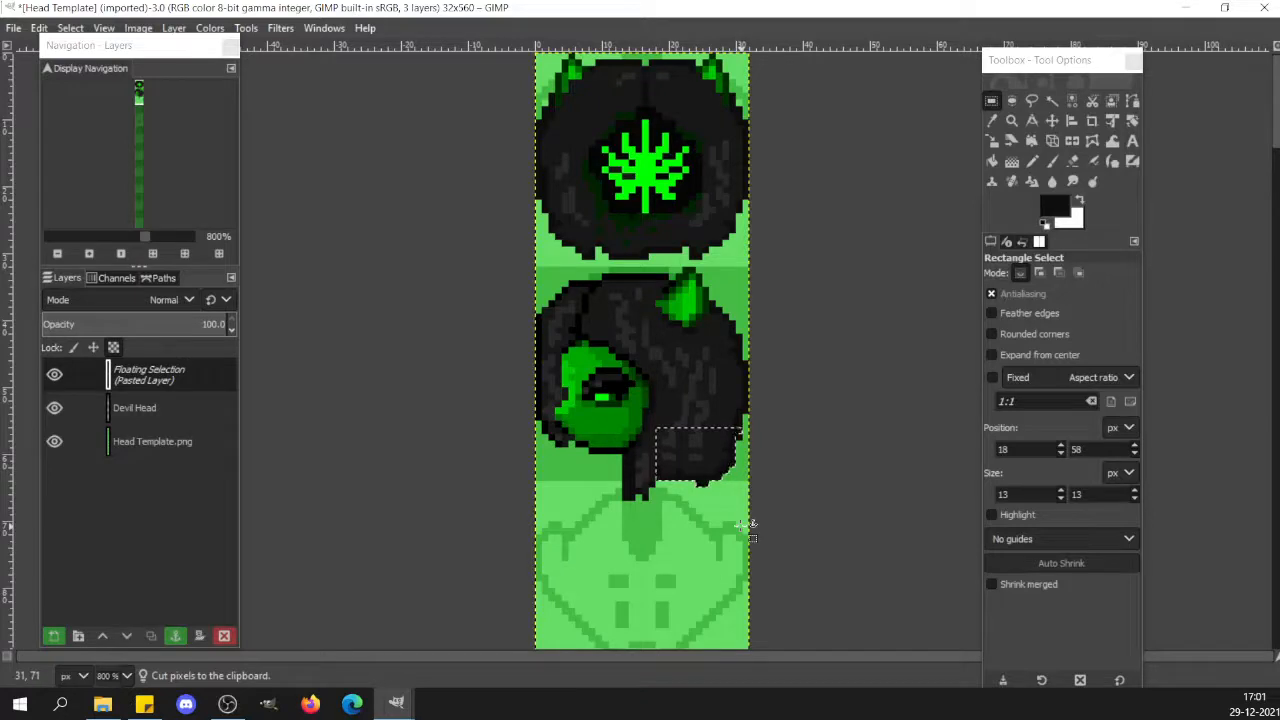
click(700, 533)
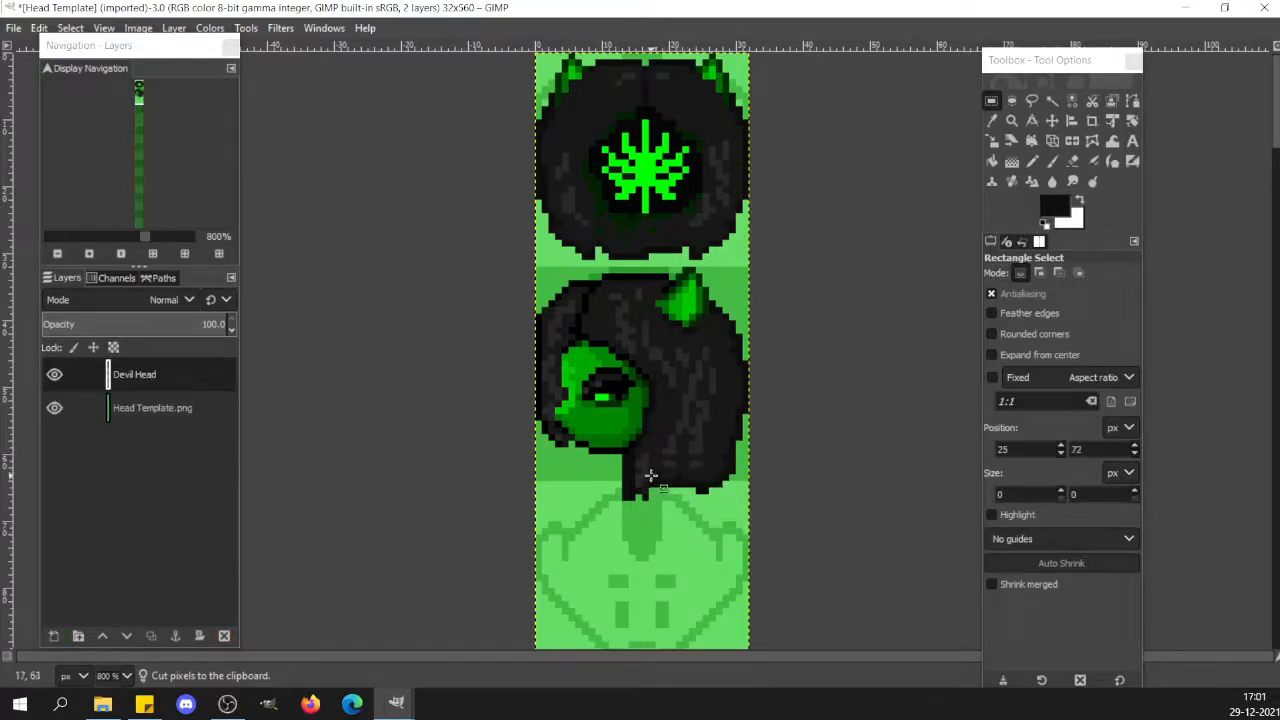
Shorten the side-view head's back hair again by cutting a 23 x 9 px strip at its lower edge and anchoring it about 1 px higher.
drag(649, 476, 804, 535)
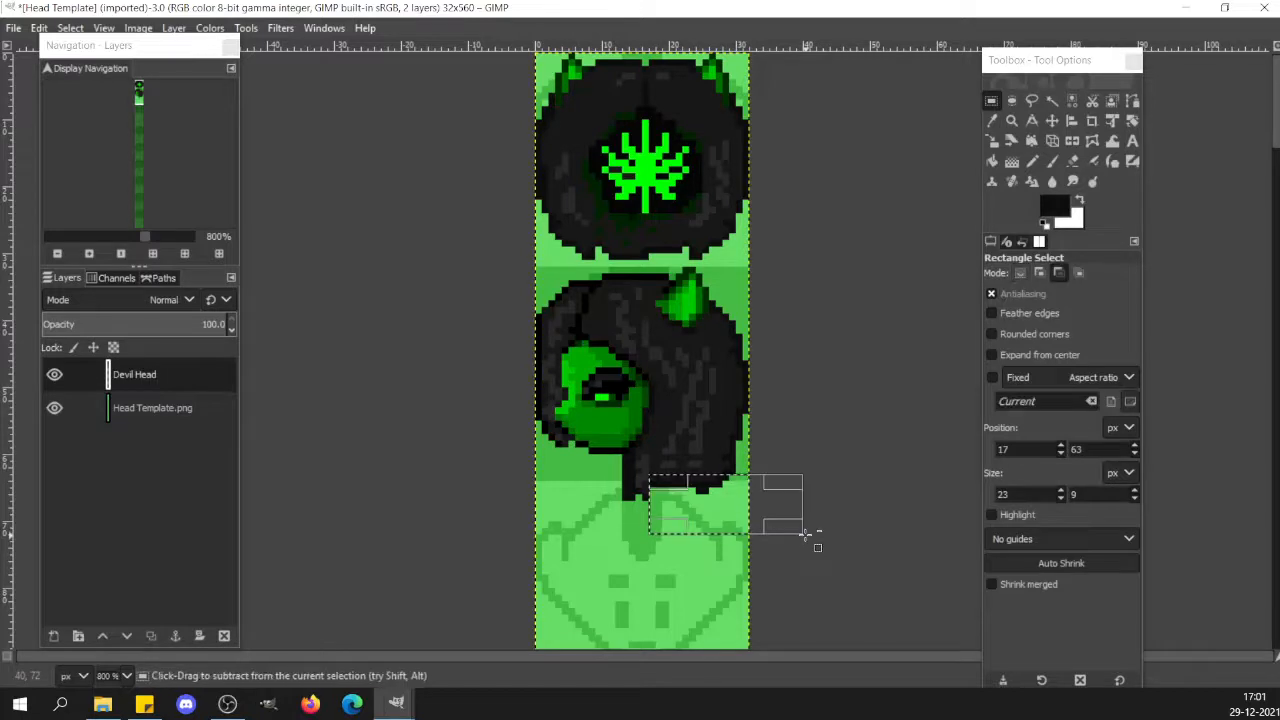
key(ctrl+x)
key(ctrl+v)
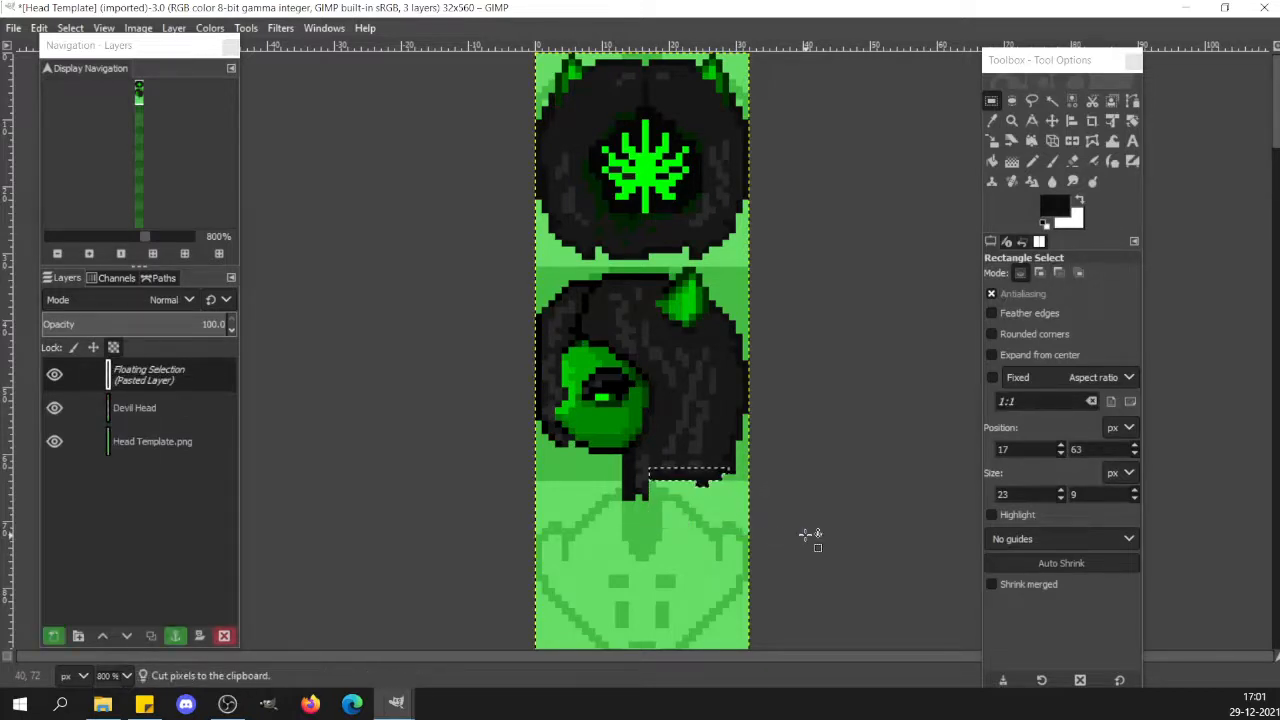
click(700, 528)
key(shift+e)
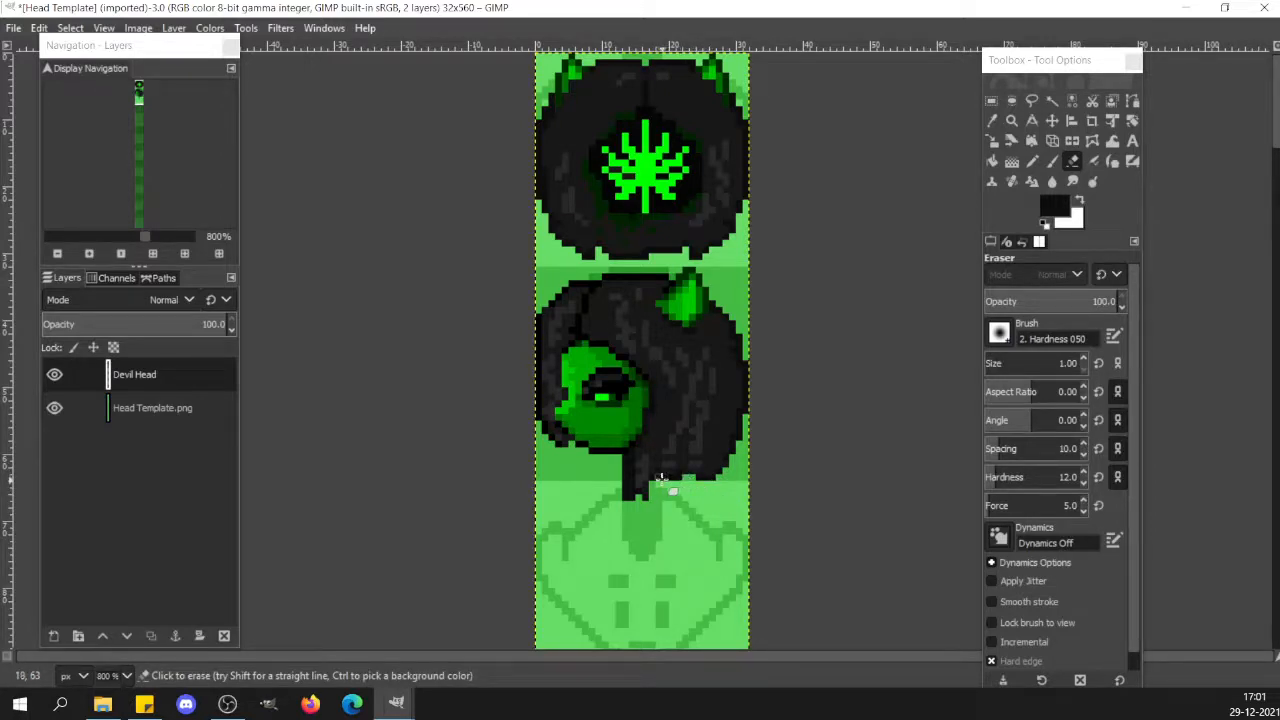
Cut the 4 x 11 px hair strand hanging below the side-view face and anchor it about 2 px higher.
key(r)
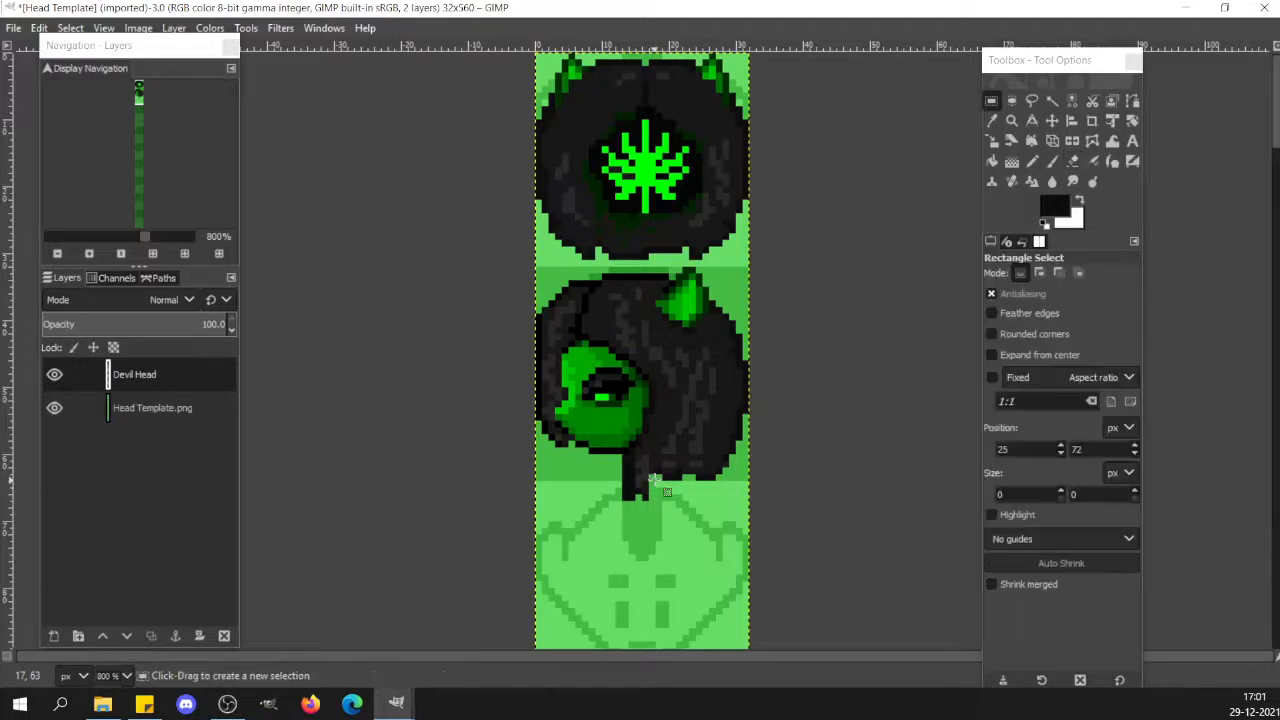
drag(621, 460, 650, 536)
key(ctrl+x)
key(ctrl+v)
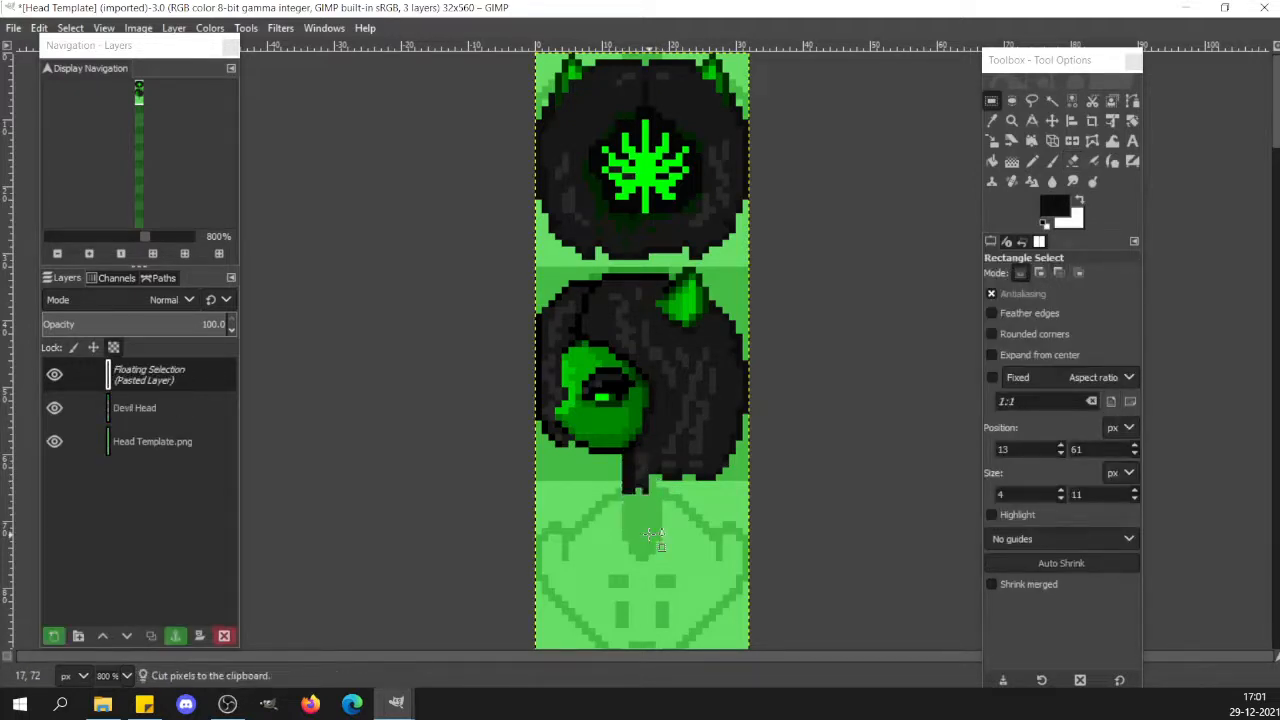
click(622, 526)
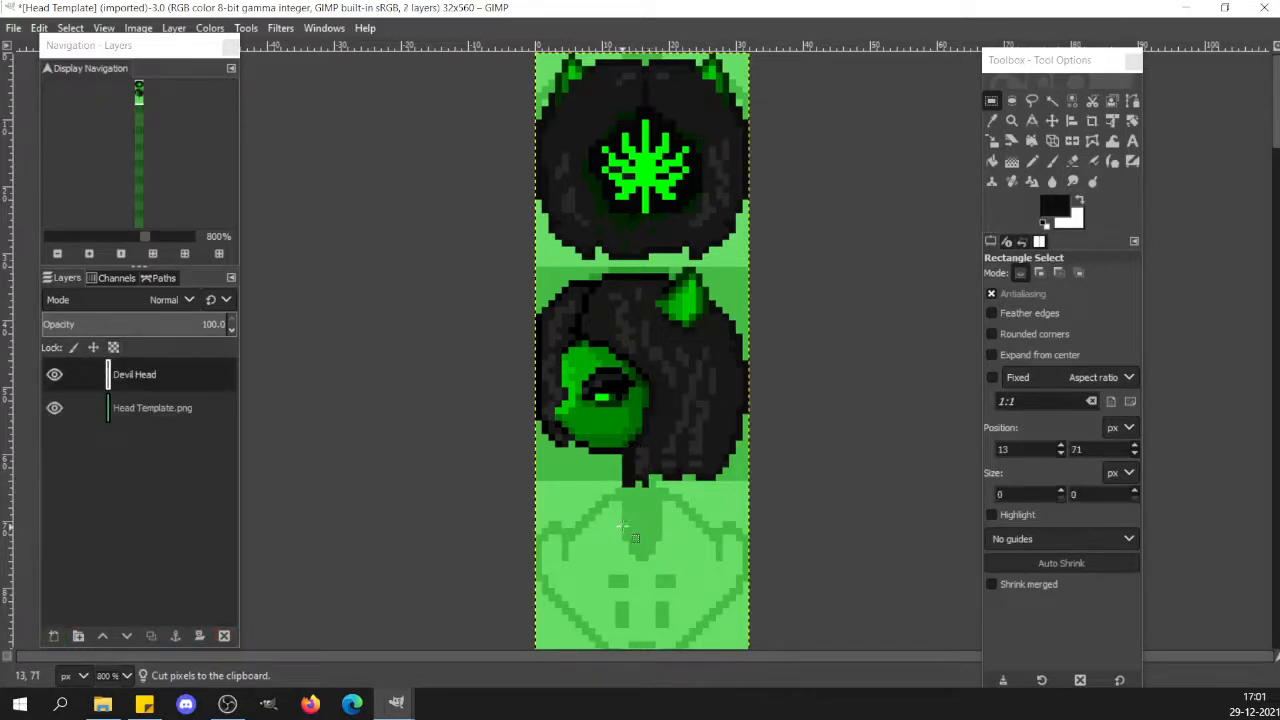
Remove the strand's overhanging end with a 7 x 4 px selection and erase its stray corner pixels with the 1 px Eraser.
drag(607, 476, 655, 503)
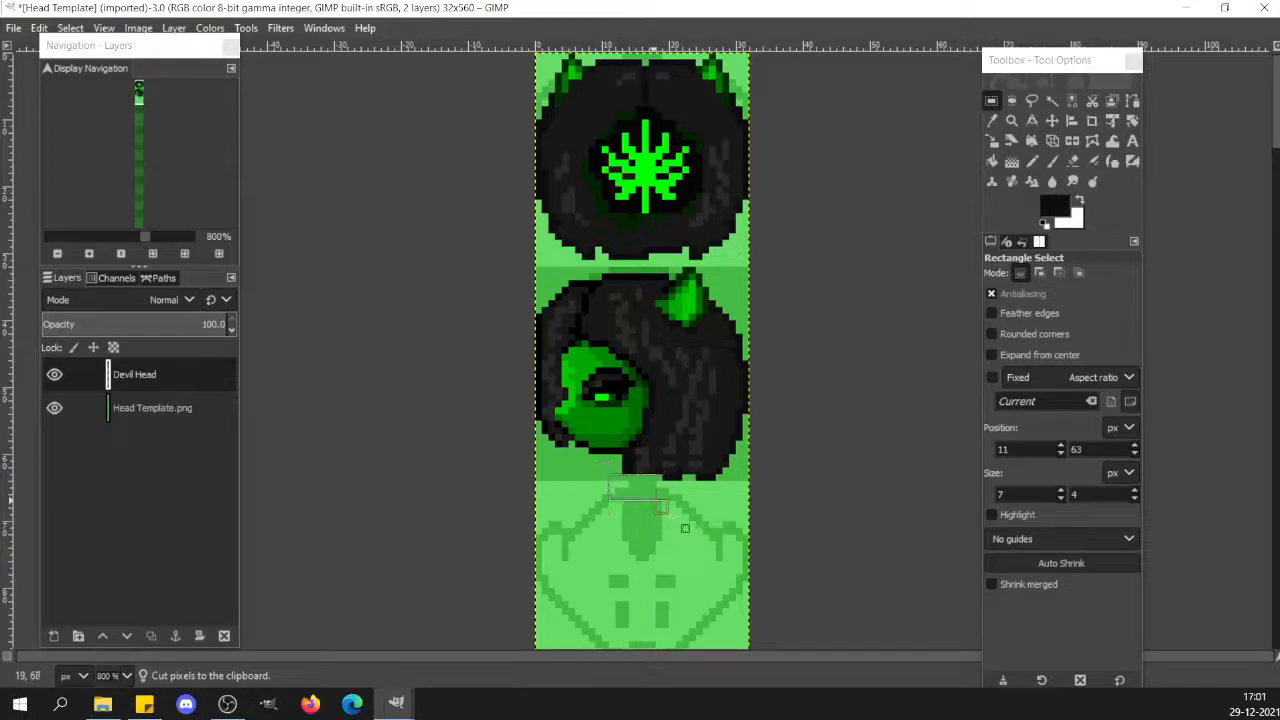
click(690, 528)
key(shift+e)
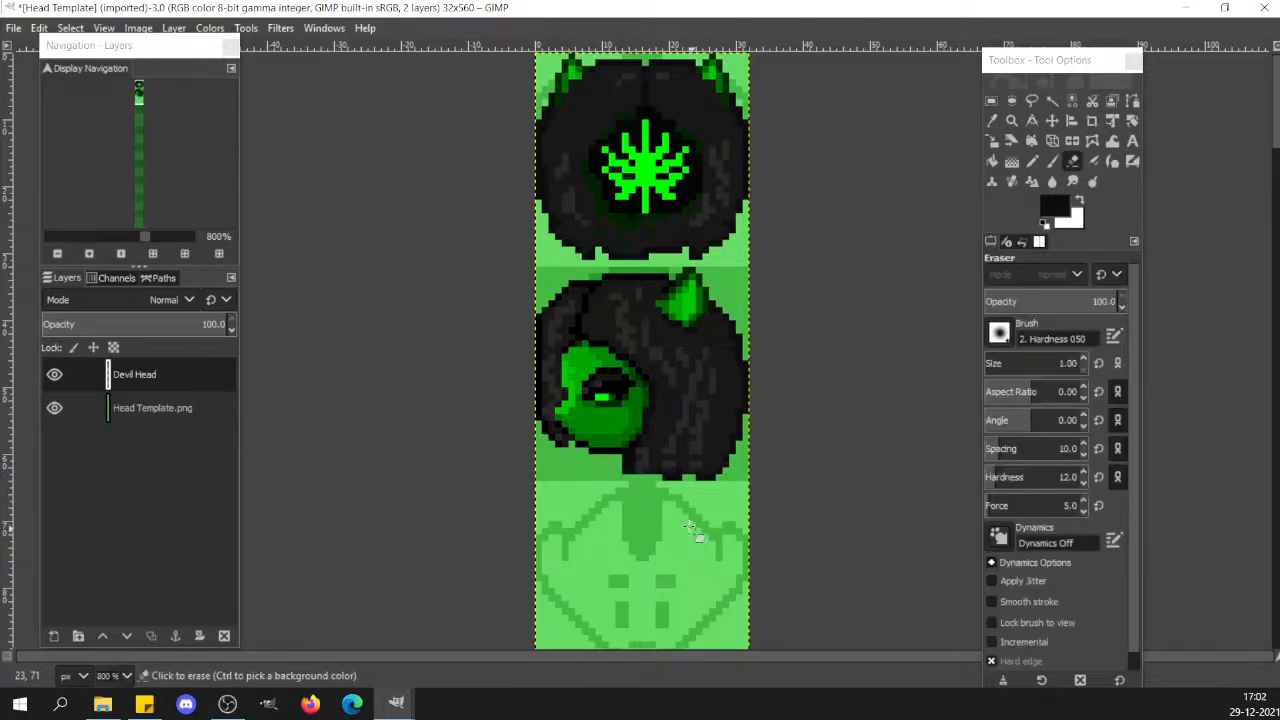
click(624, 467)
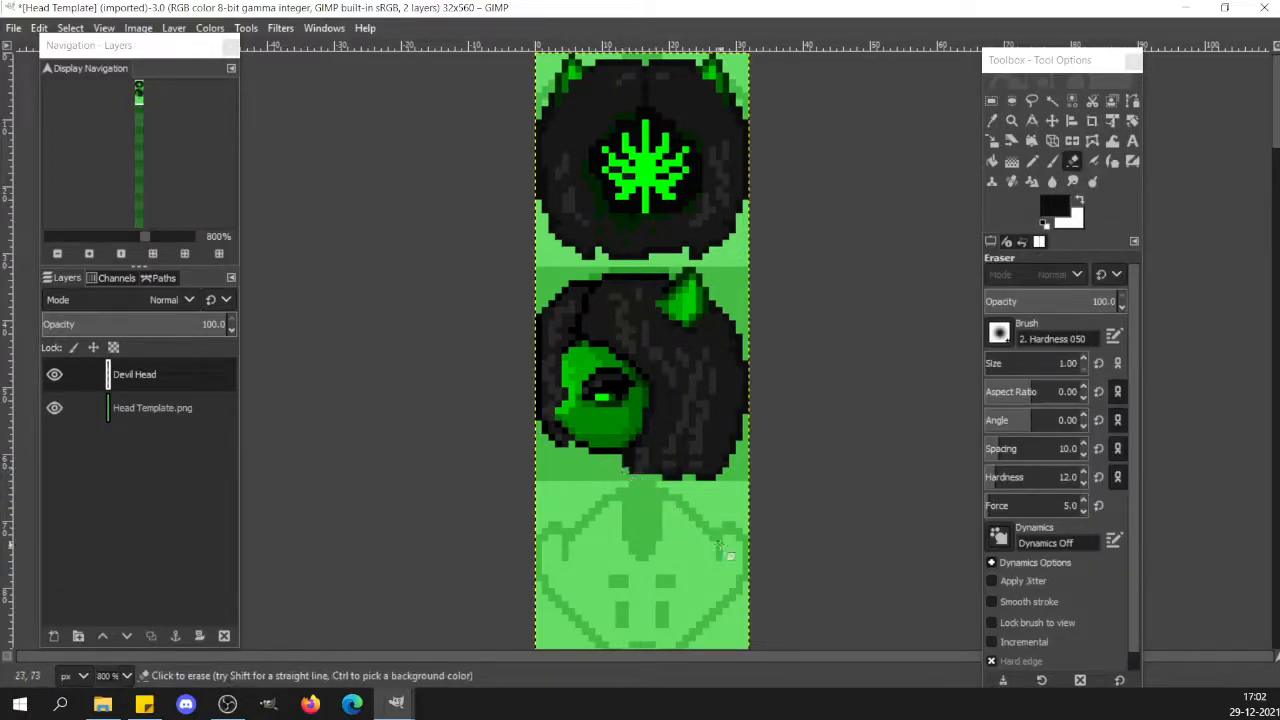
Touch up the lower hair outline of the side-view head with the 1 px Pencil in the dark hair colour.
key(n)
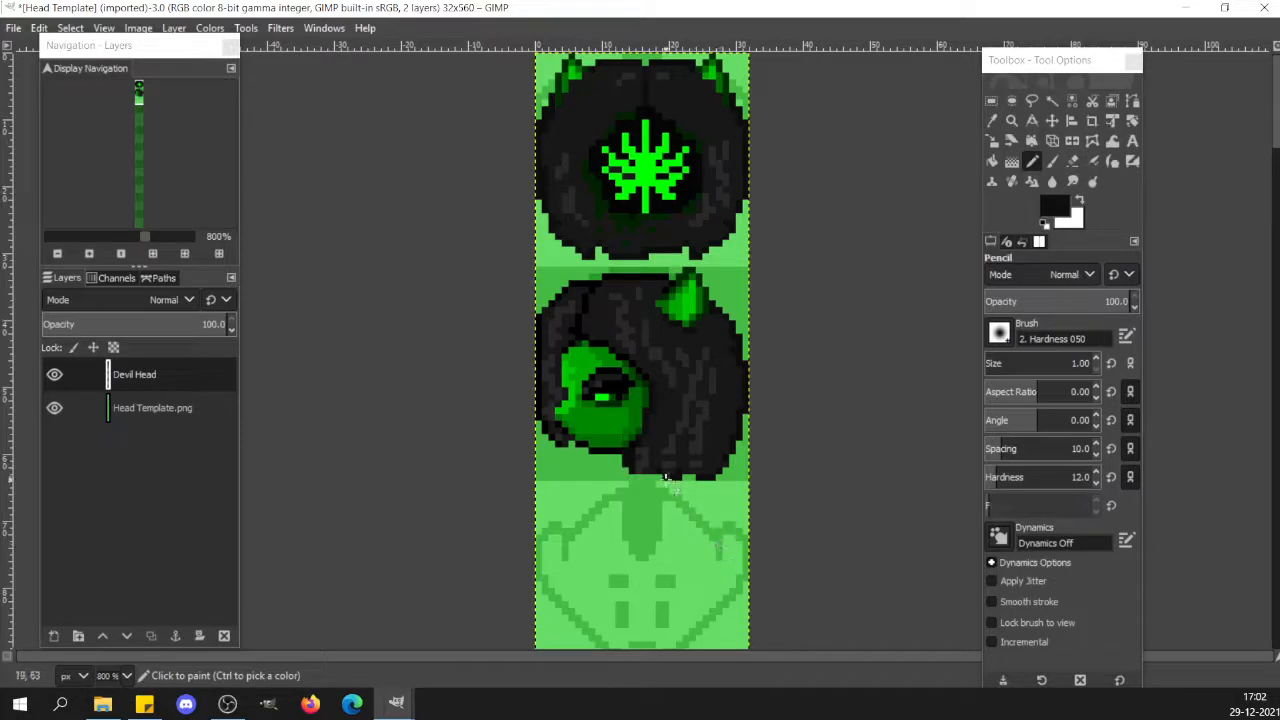
key(ctrl)
click(640, 476)
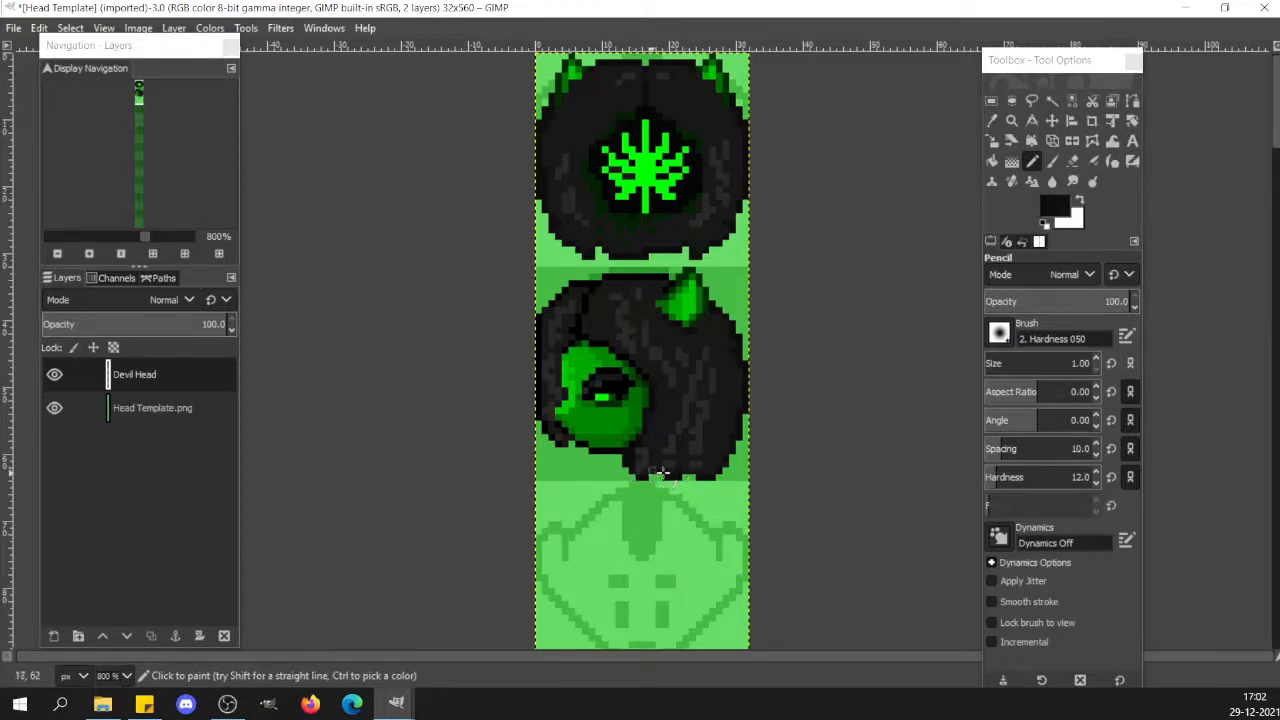
key(r)
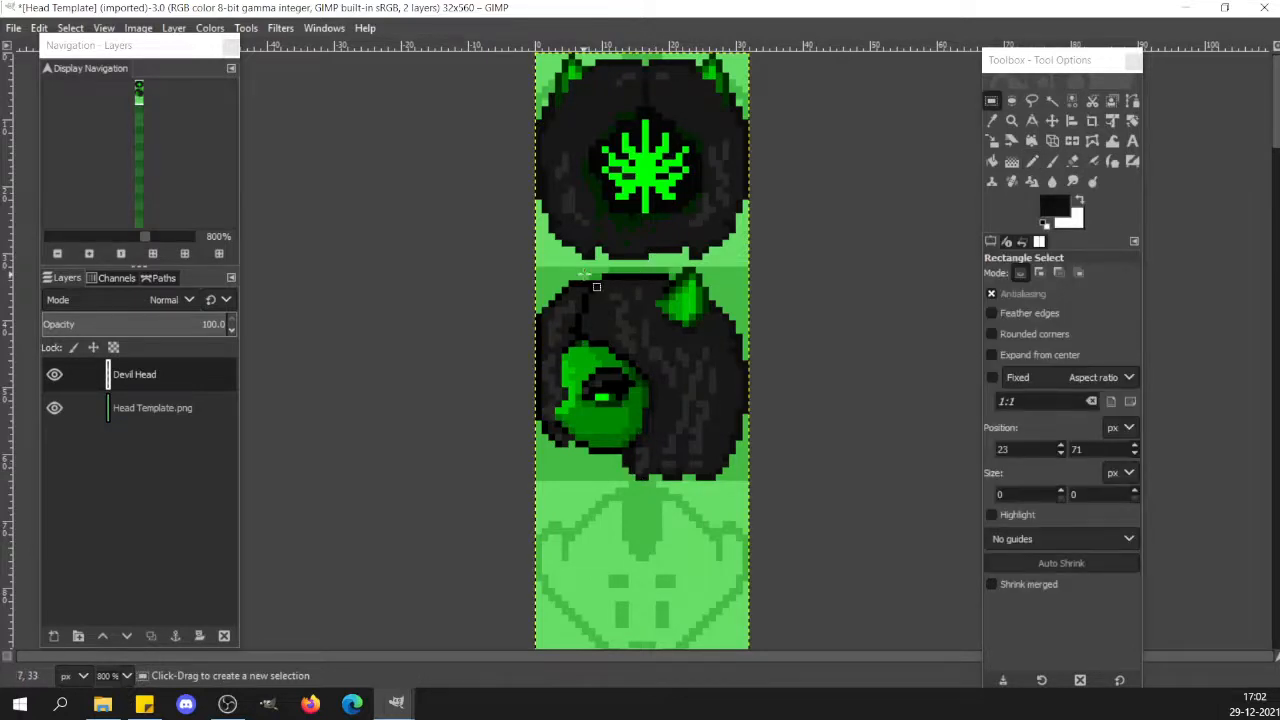
drag(531, 265, 766, 515)
key(ctrl+c)
key(ctrl+v)
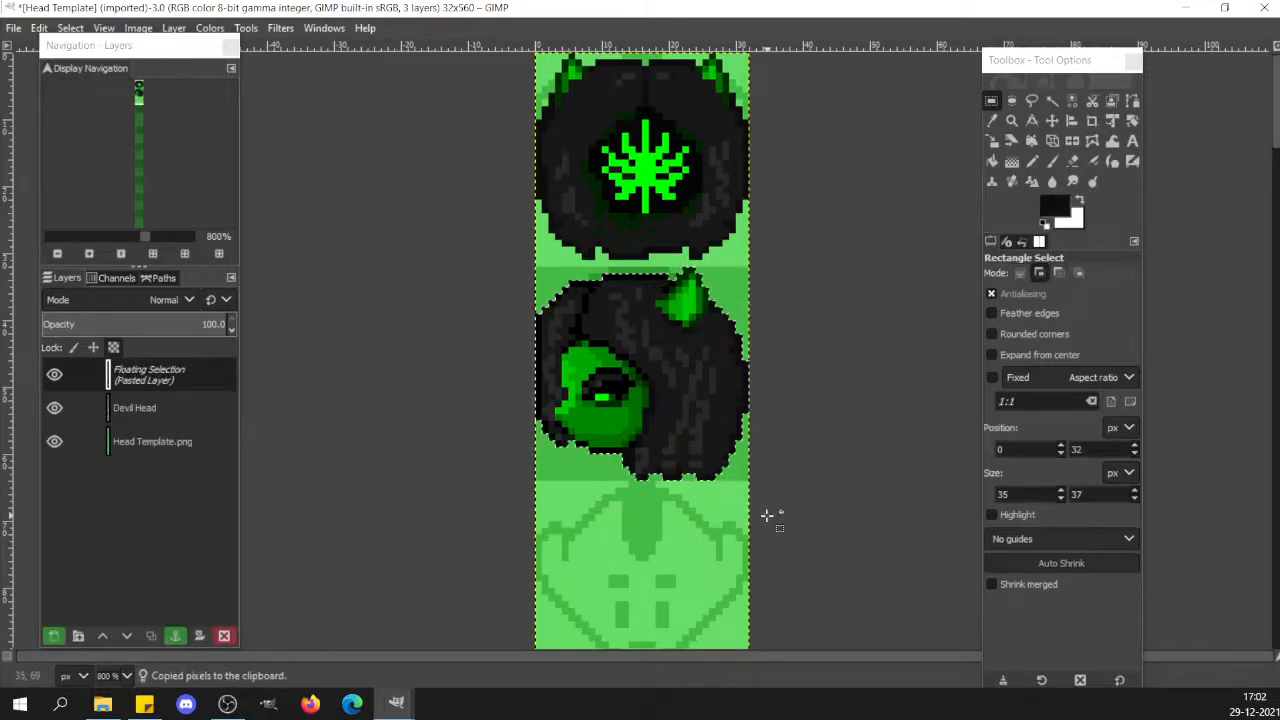
click(582, 554)
Check which head follows the side view in the DEVILISH-BIANXA strip and return to the Head Template image.
mouse_move(412, 712)
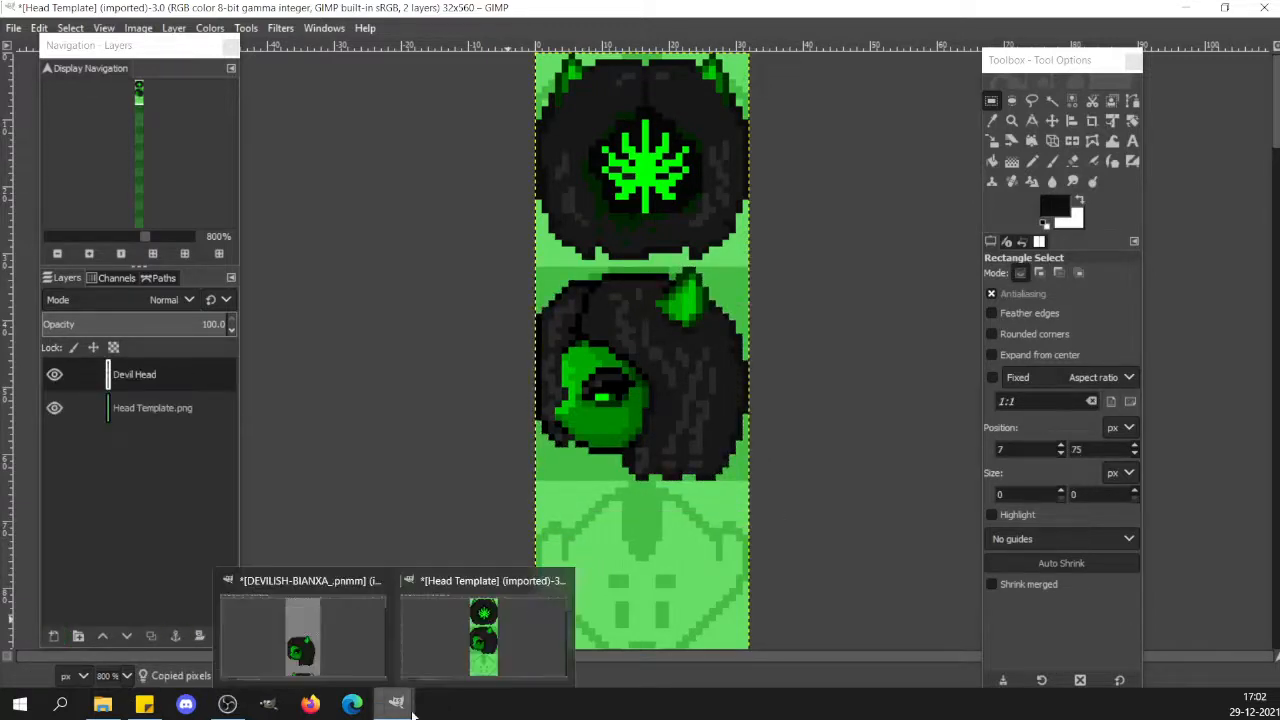
click(475, 660)
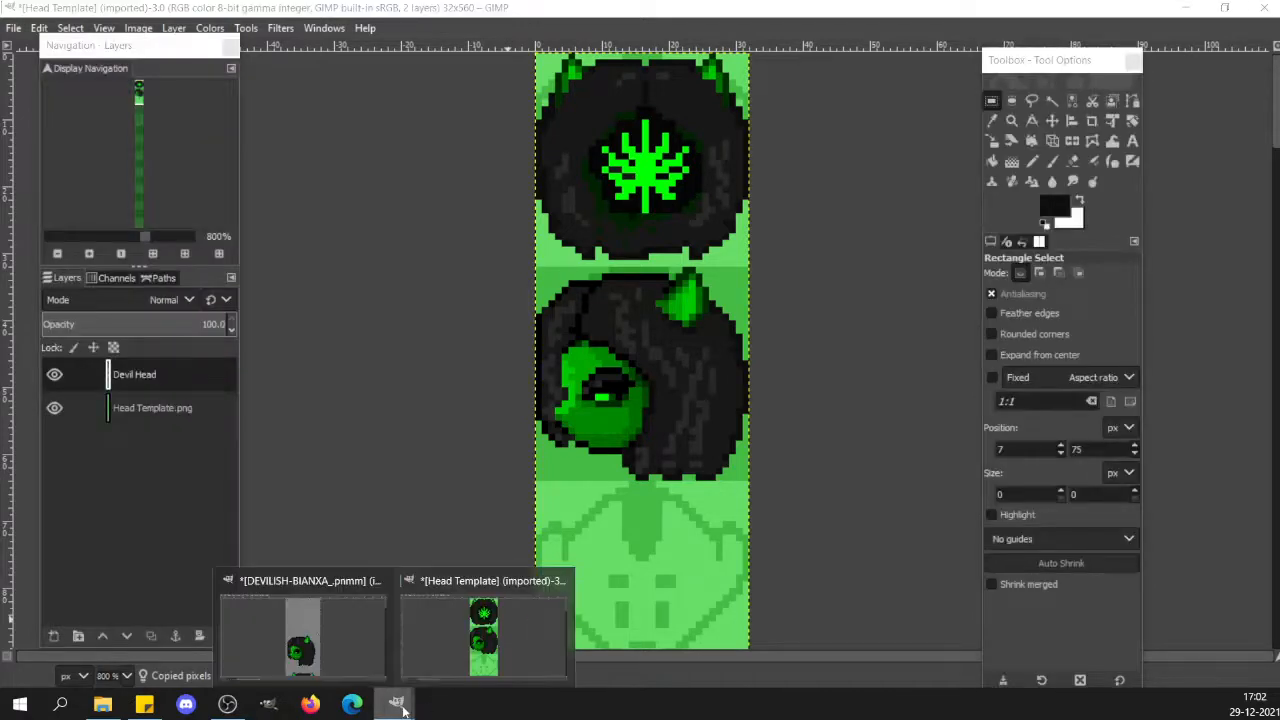
click(300, 625)
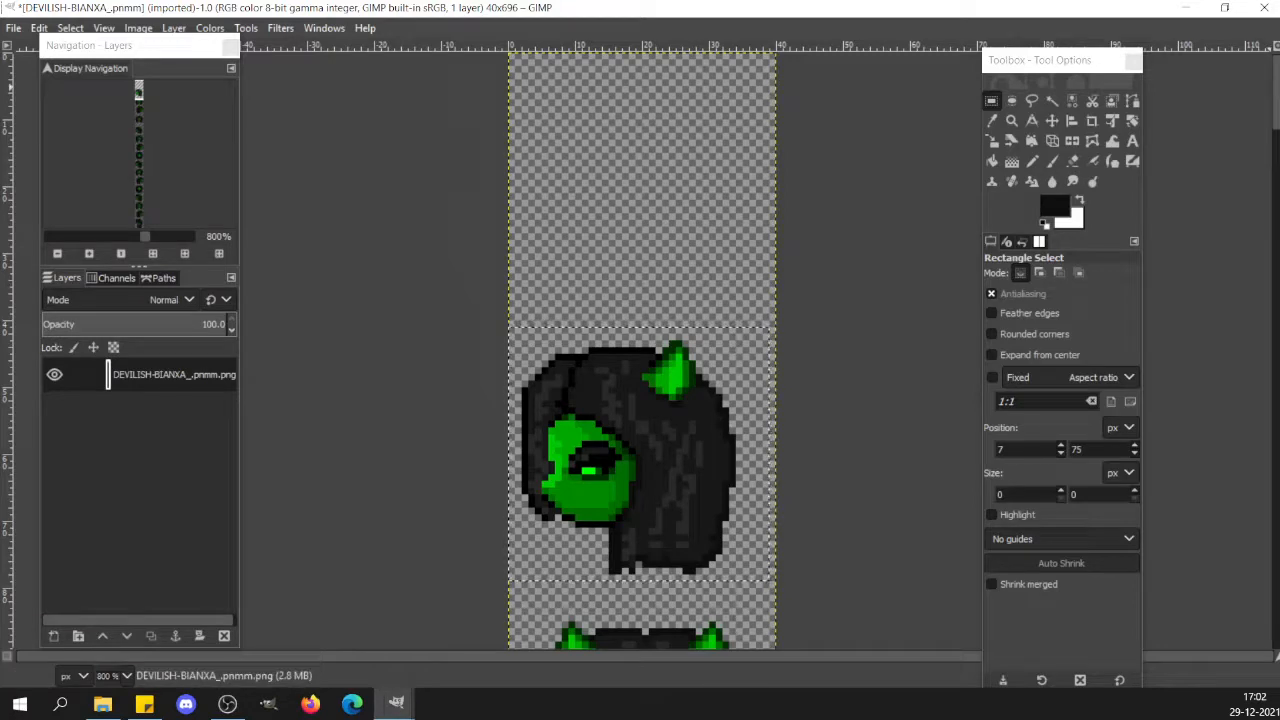
mouse_move(1277, 105)
mouse_down()
mouse_move(1277, 160)
mouse_move(1277, 128)
mouse_up()
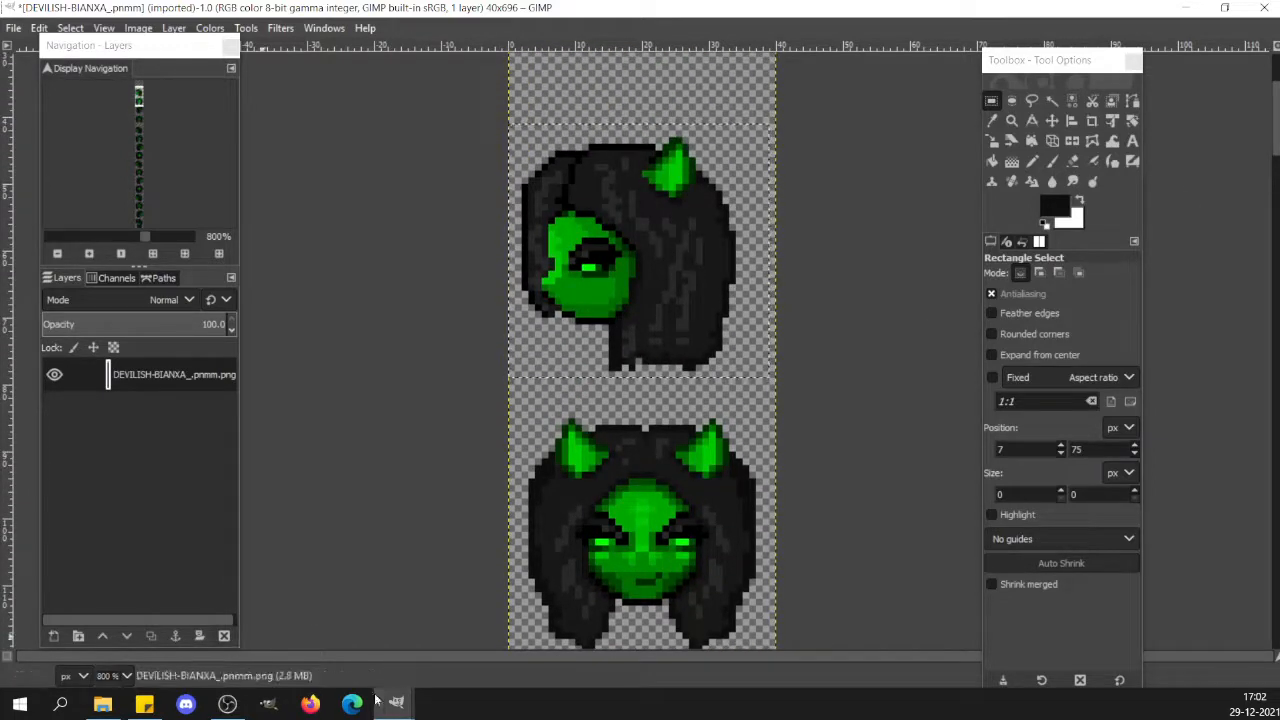
mouse_move(398, 703)
click(452, 625)
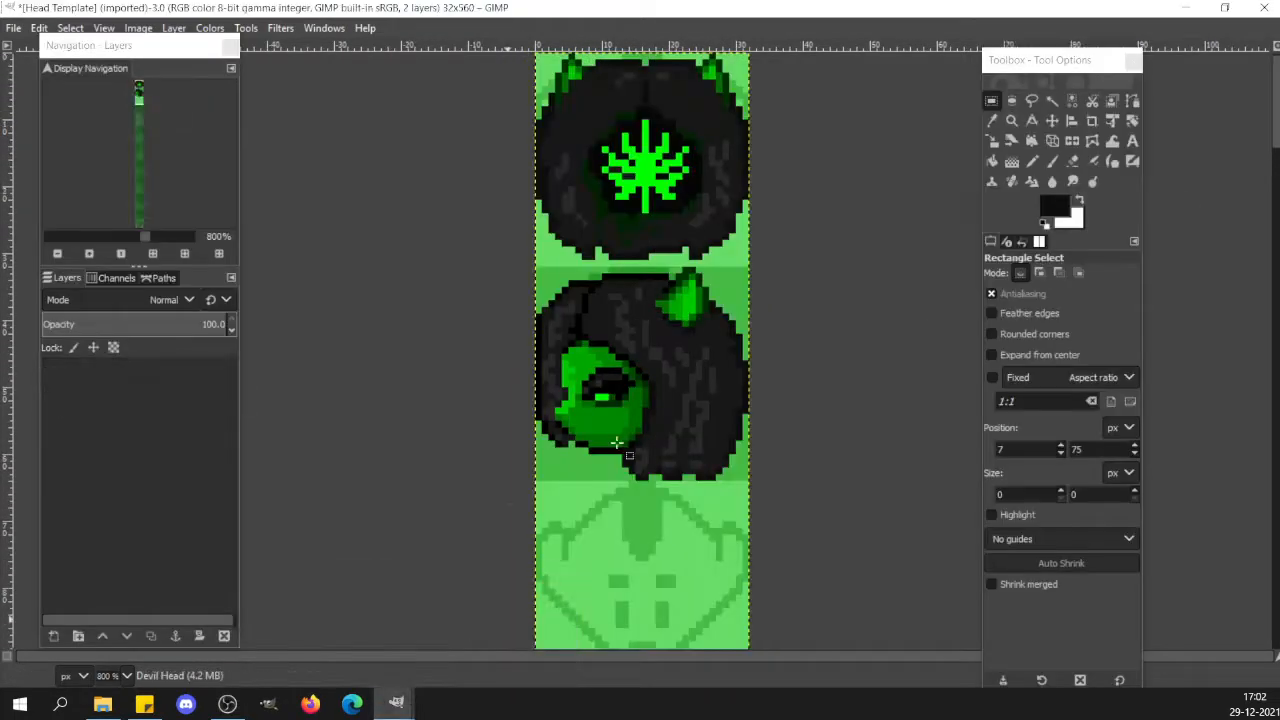
Copy the shortened side-view head with a 40 x 37 px selection, paste it and flip the pasted copy horizontally.
click(649, 395)
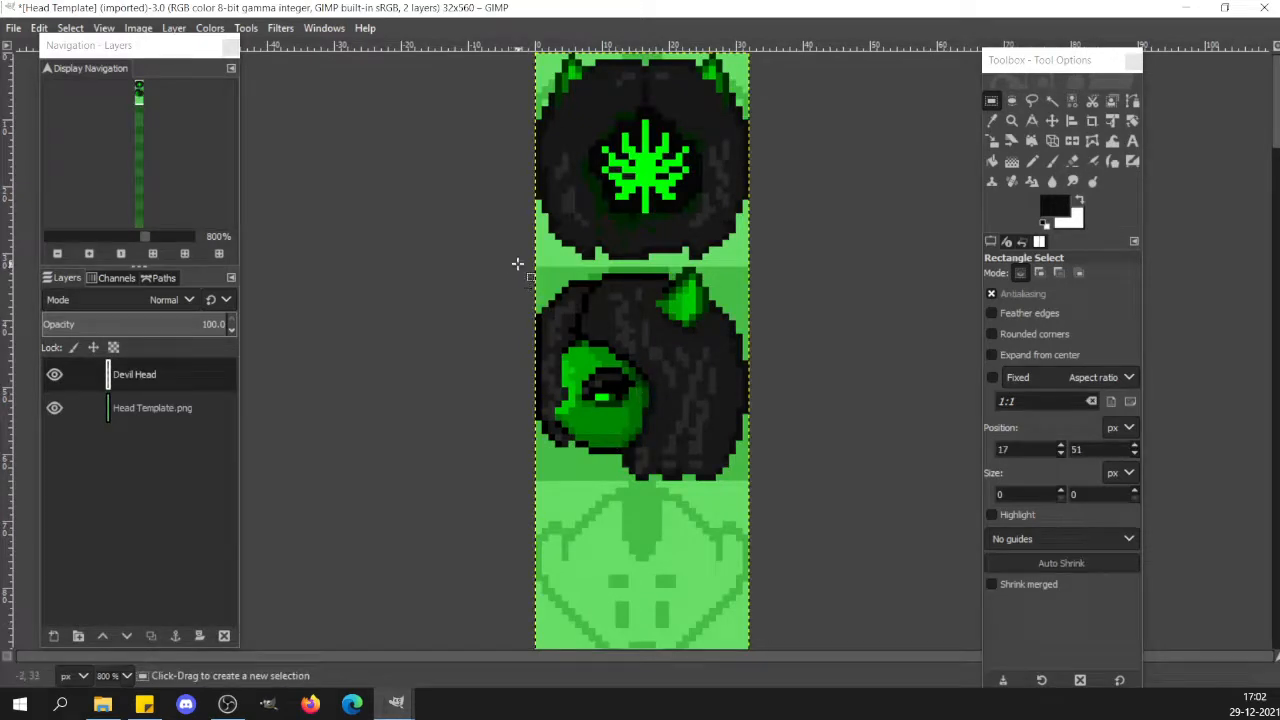
drag(522, 268, 791, 514)
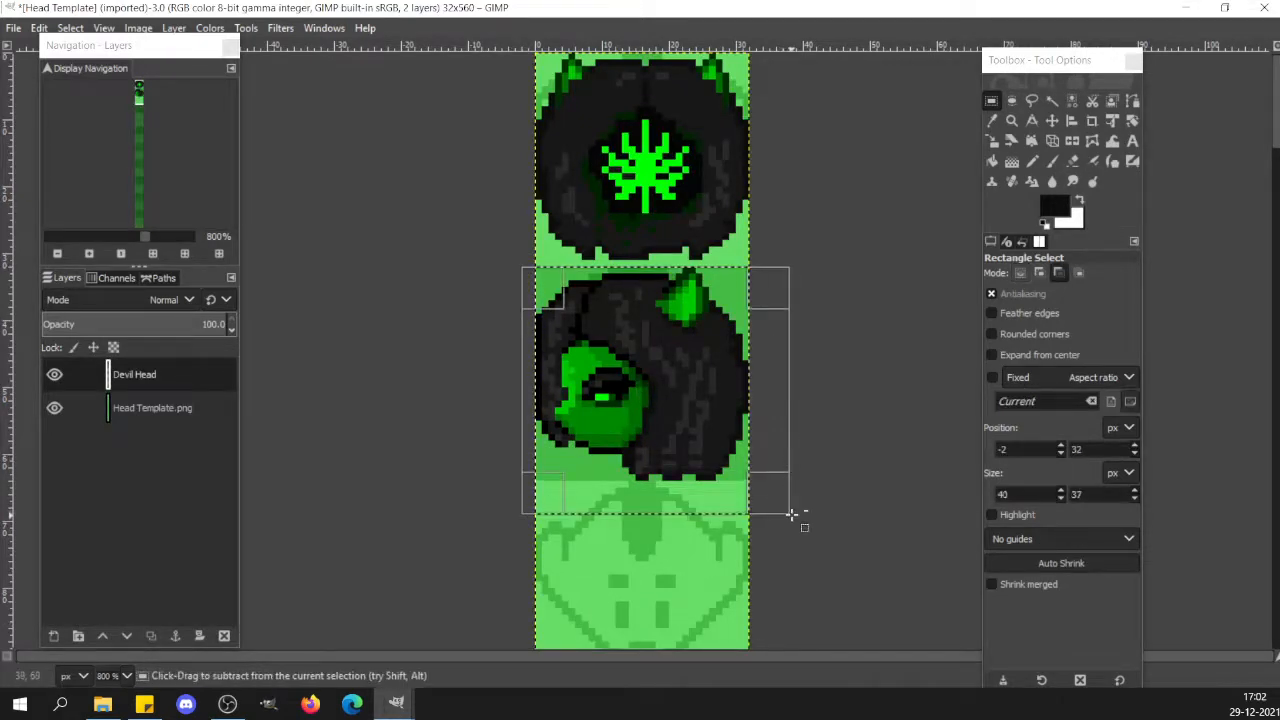
key(ctrl+c)
key(ctrl+v)
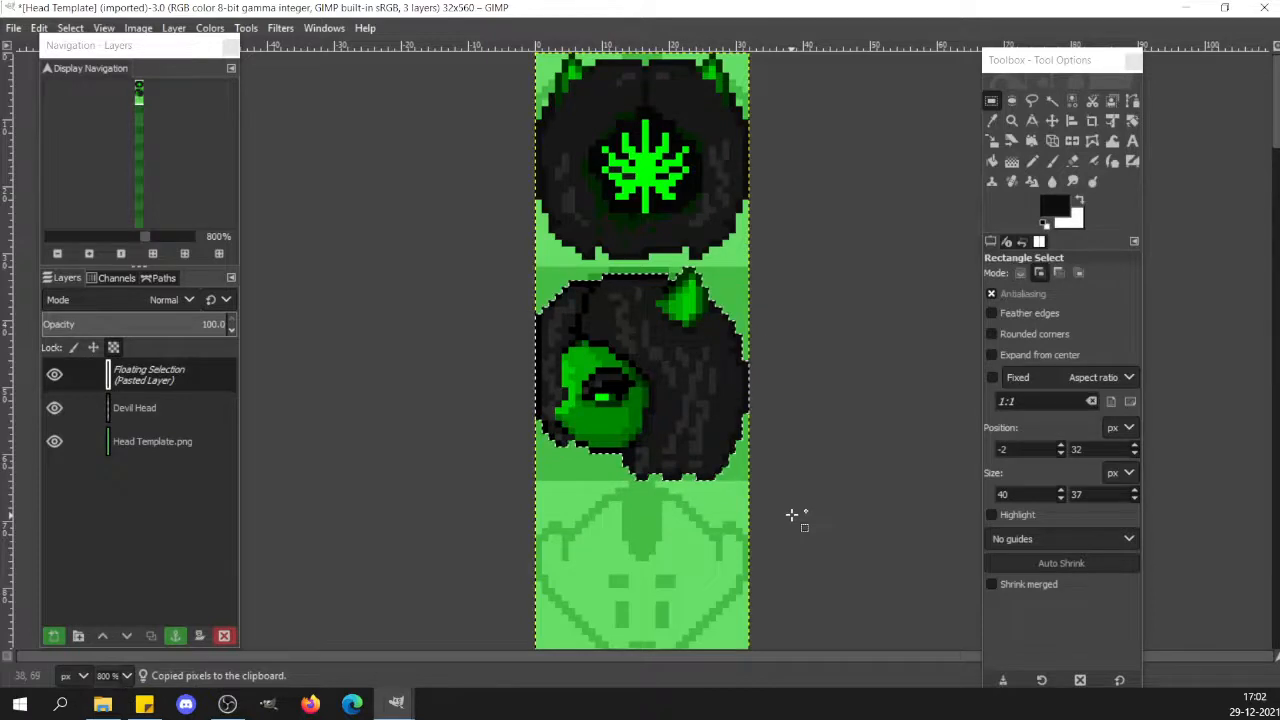
key(shift+f)
click(648, 420)
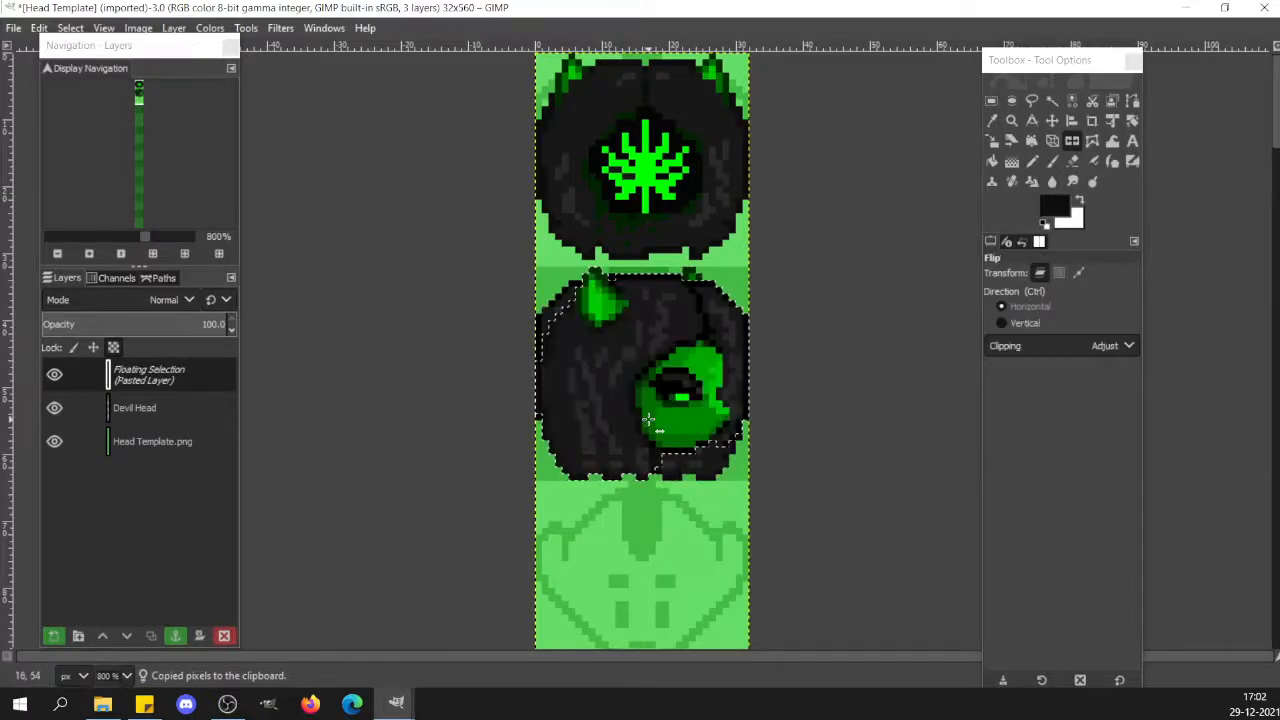
Move the flipped head straight down into the fourth template cell, below the front-view cell, and anchor it on the Devil Head layer.
key(m)
key(Down)
key(Down)
key(Down)
key(Down)
key(Down)
key(Down)
key(Down)
key(Down)
key(Down)
key(Down)
key(Down)
key(Down)
key(Down)
key(Down)
key(Down)
key(Down)
key(Down)
key(Down)
key(Down)
key(Down)
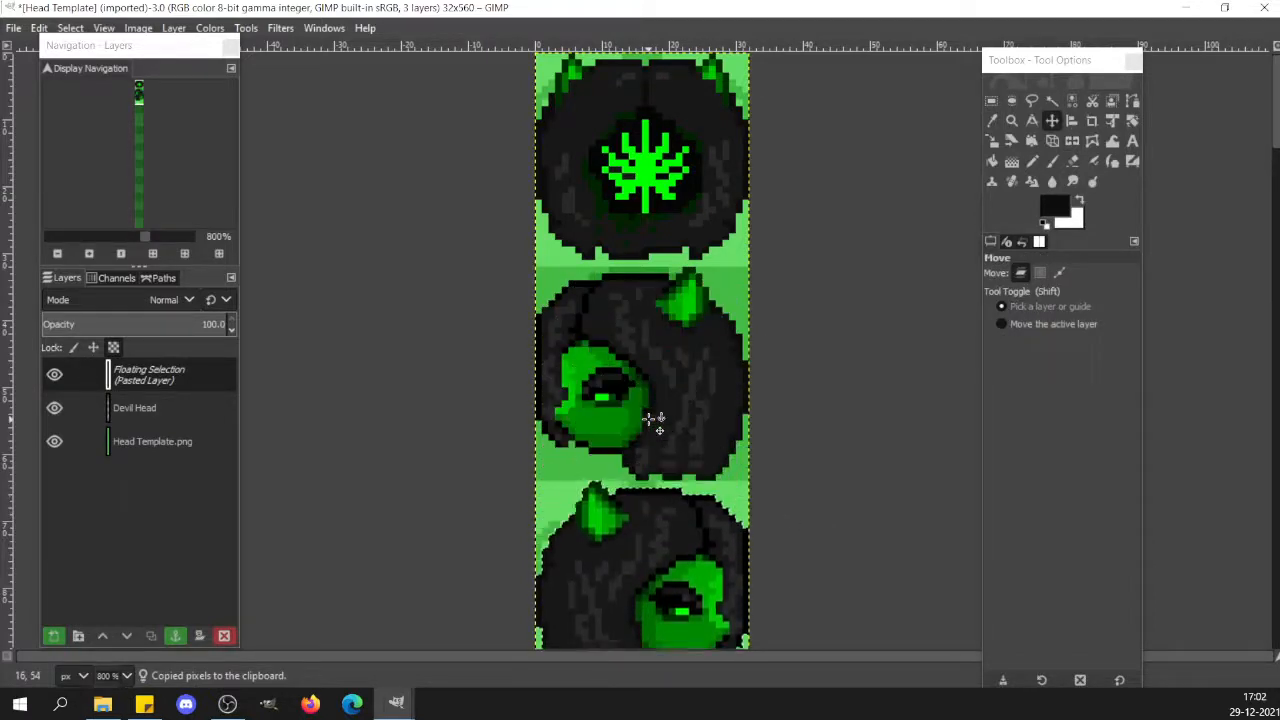
key(Down)
key(Down)
key(Down)
key(Down)
key(Down)
key(Down)
key(Down)
key(Down)
key(Down)
key(Down)
key(Down)
key(Down)
key(Down)
key(shift)
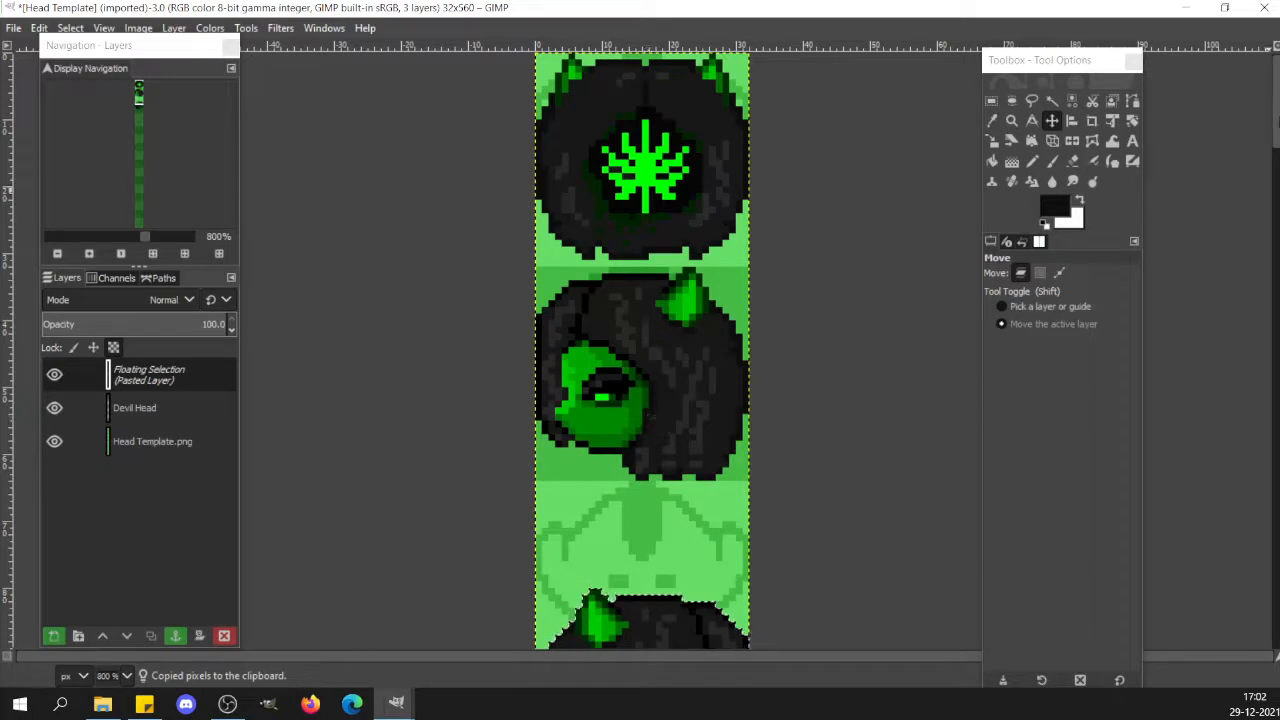
scroll(650, 415, down, 6)
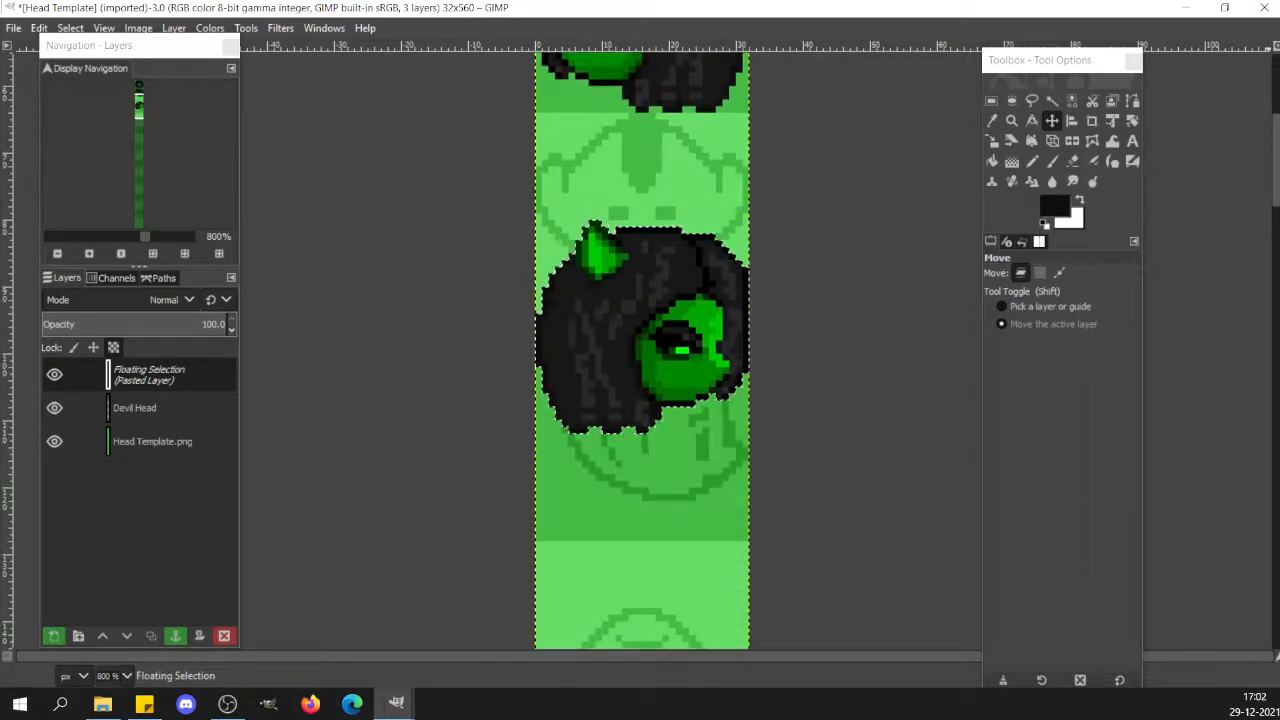
key(Down)
key(Down)
key(Down)
key(Down)
key(Down)
key(Down)
key(Down)
key(Down)
key(Down)
key(Down)
key(Down)
key(Down)
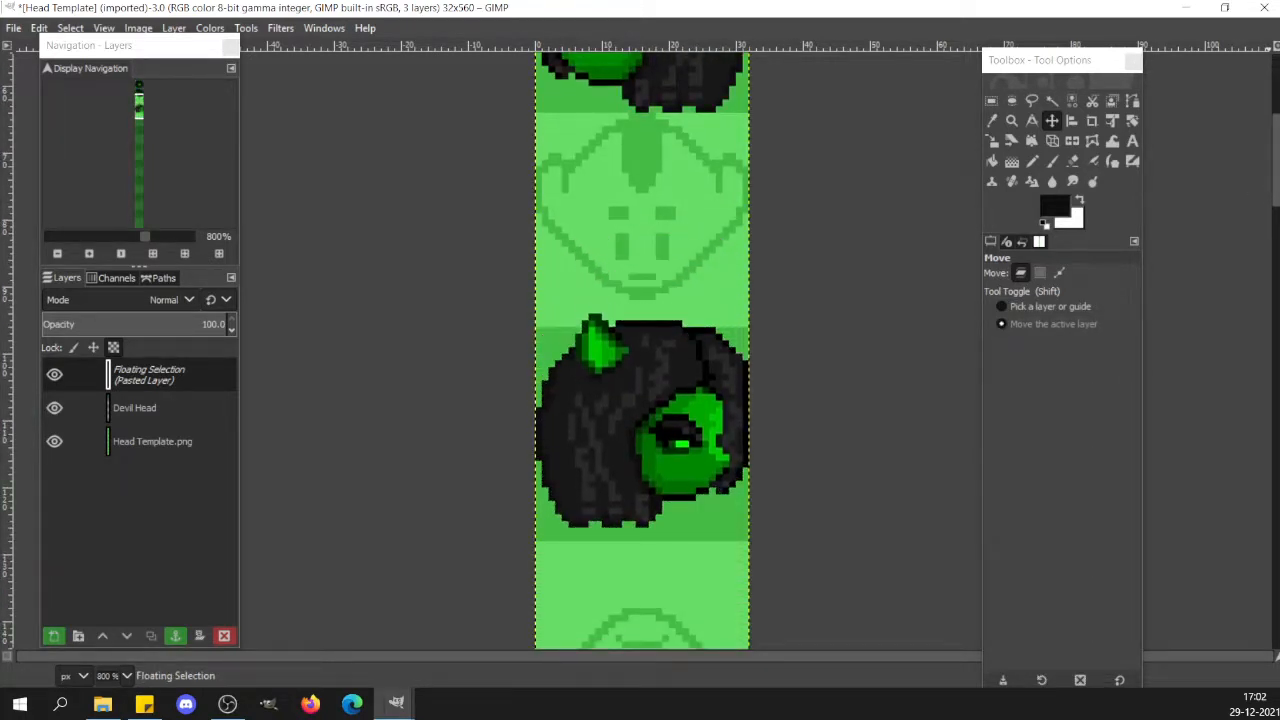
key(Down)
key(Down)
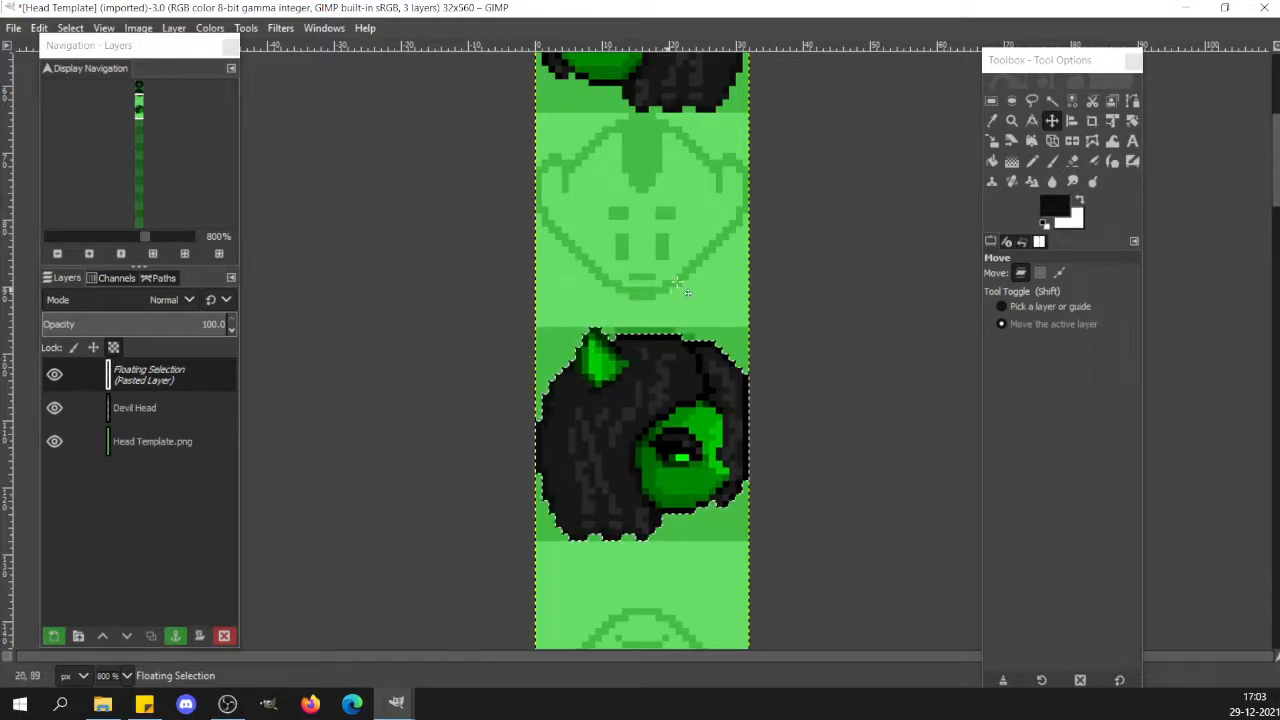
key(r)
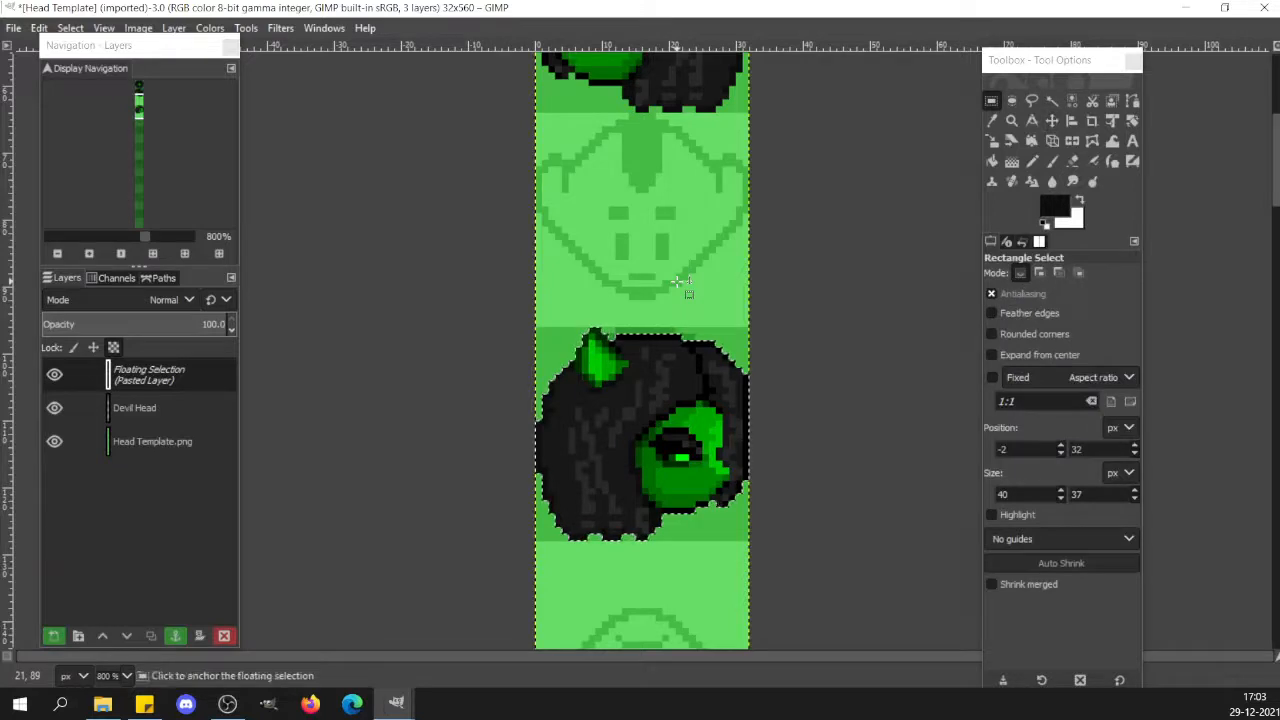
click(680, 284)
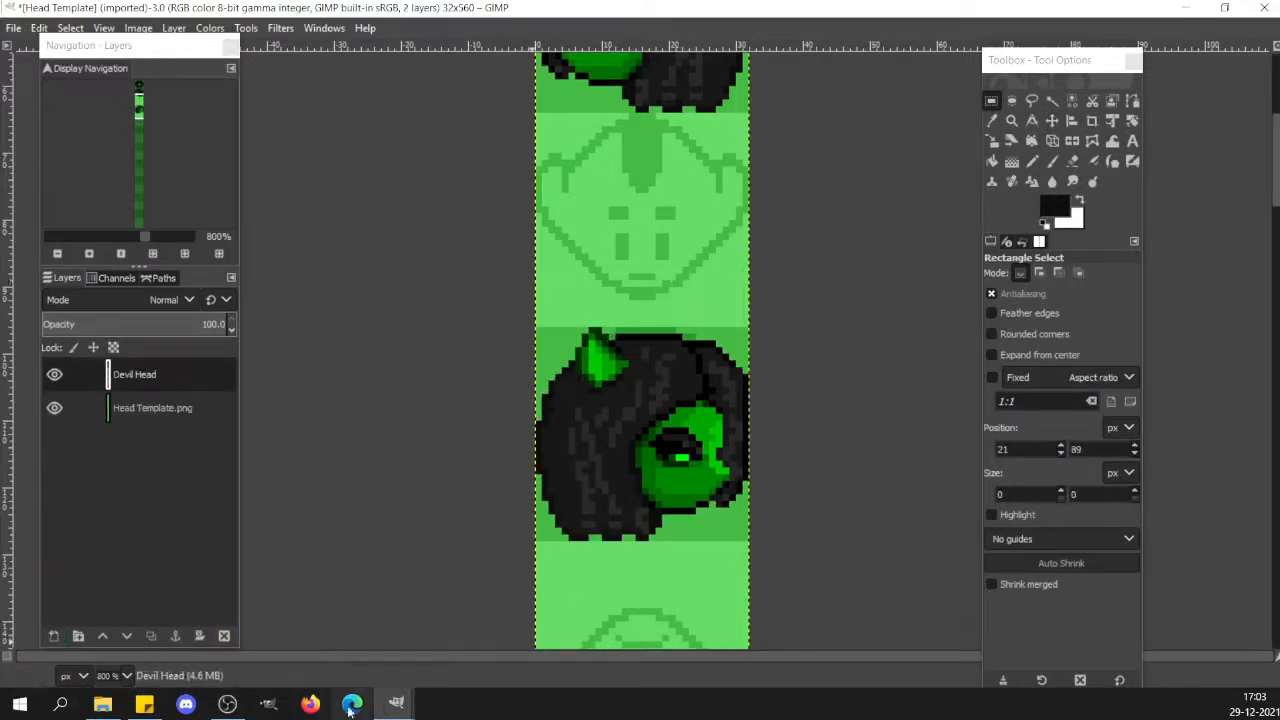
Switch to the DEVILISH-BIANXA strip, delete the already transferred side-view head with a 51 x 39 px selection and deselect.
mouse_move(392, 706)
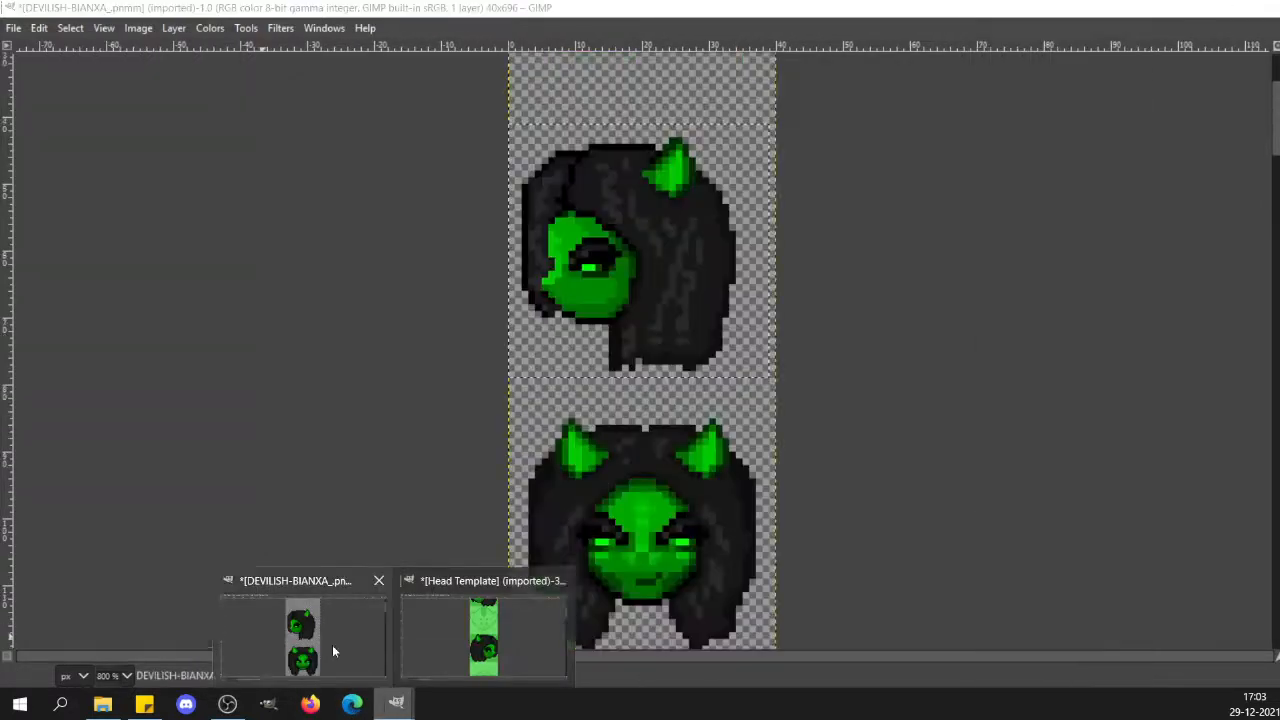
click(332, 644)
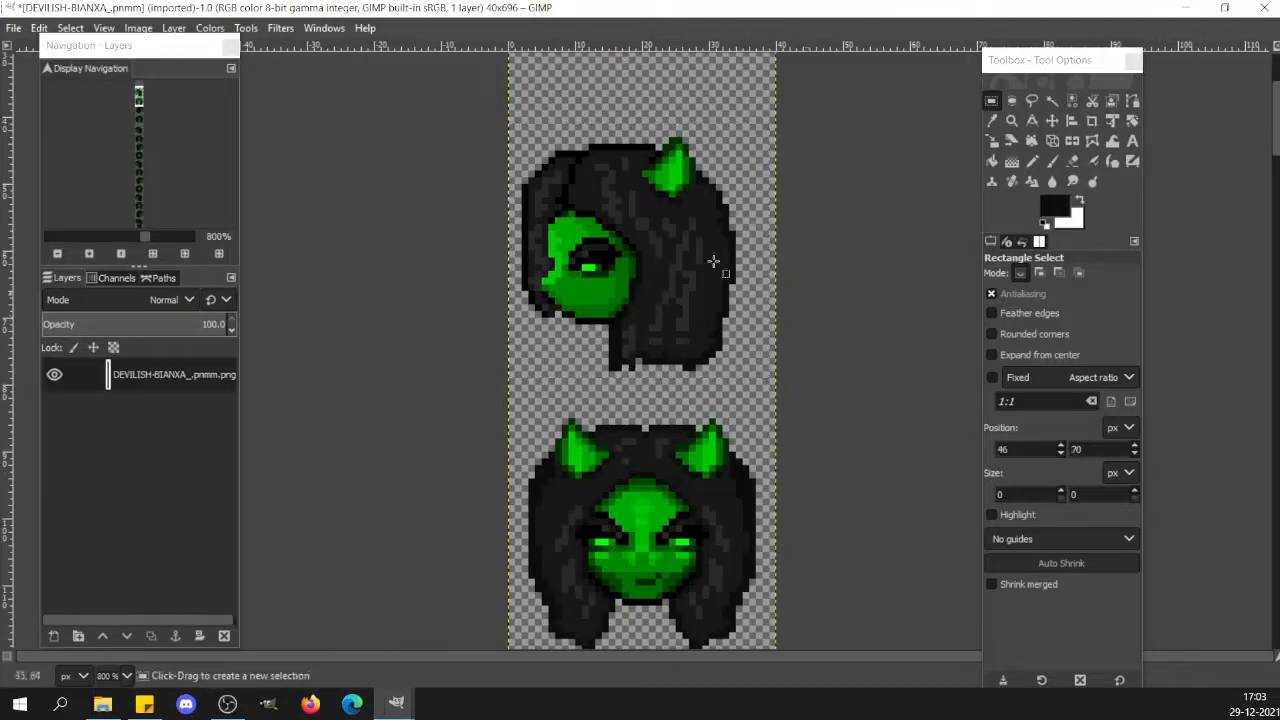
drag(488, 124, 829, 383)
key(Delete)
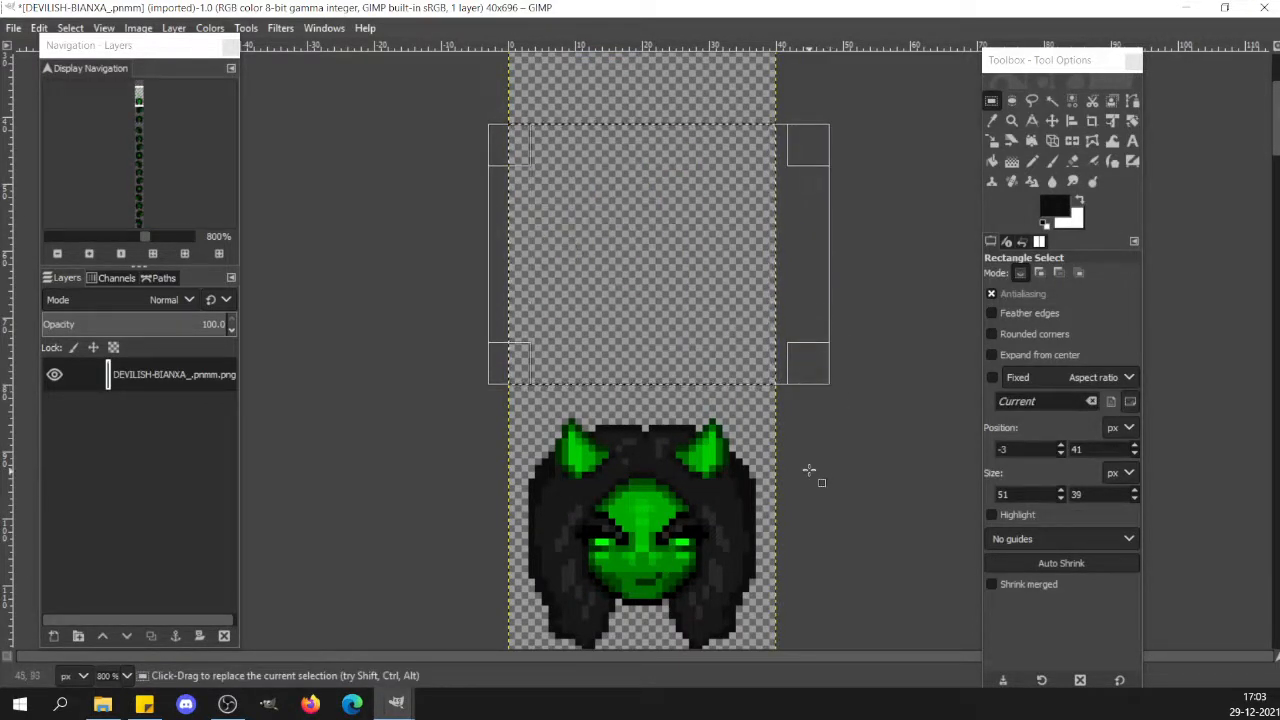
click(883, 420)
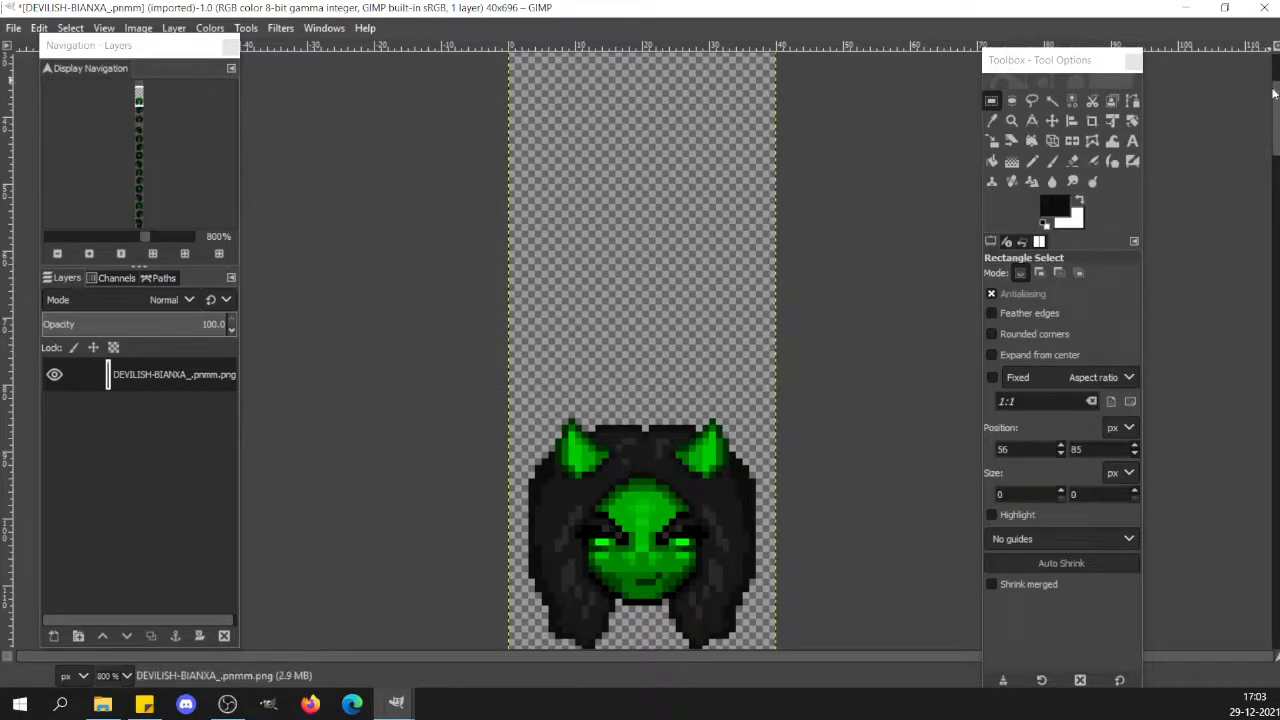
Try copying the next front-view head with a 44 x 39 px selection and placing it in the empty third Head Template cell.
scroll(720, 130, down, 3)
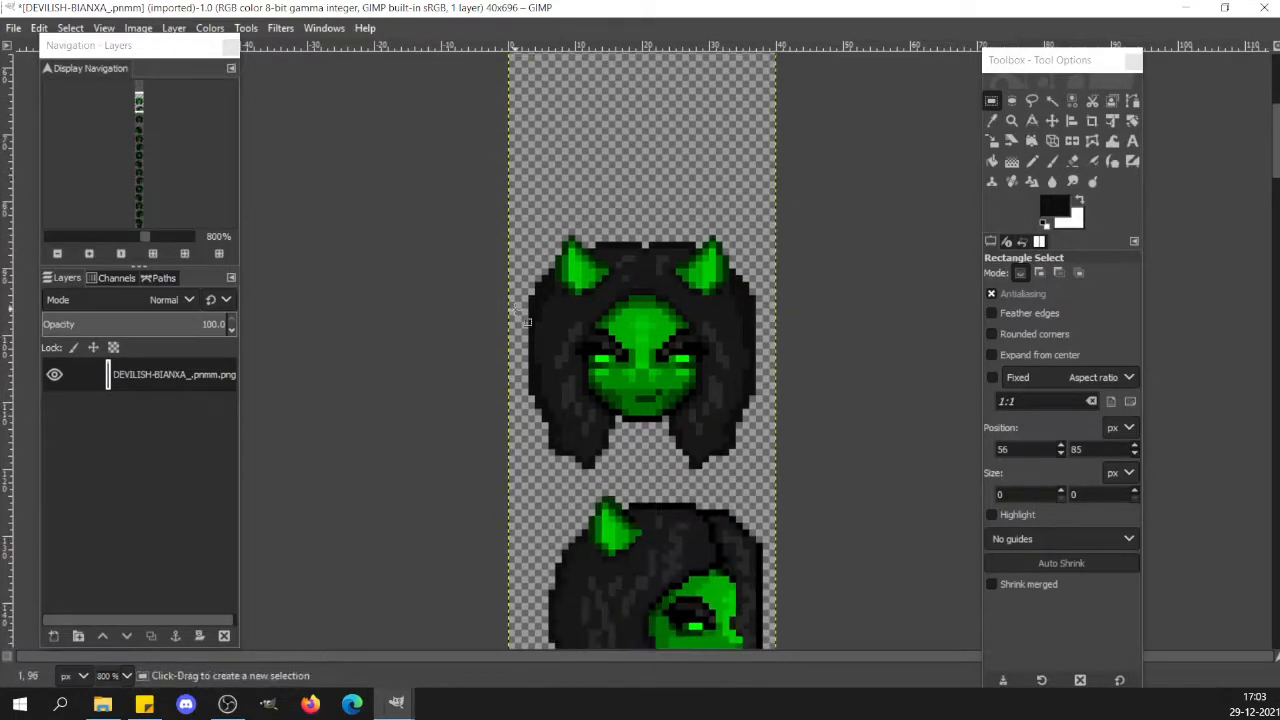
drag(503, 233, 796, 494)
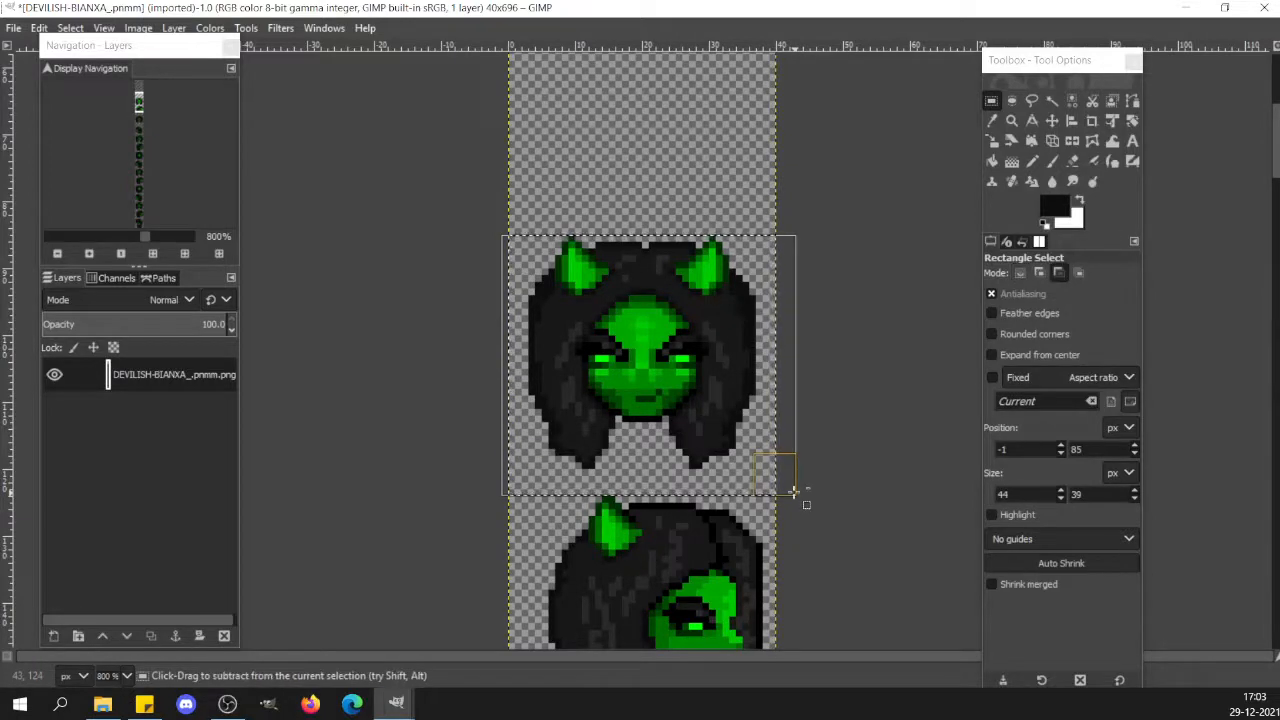
key(ctrl+c)
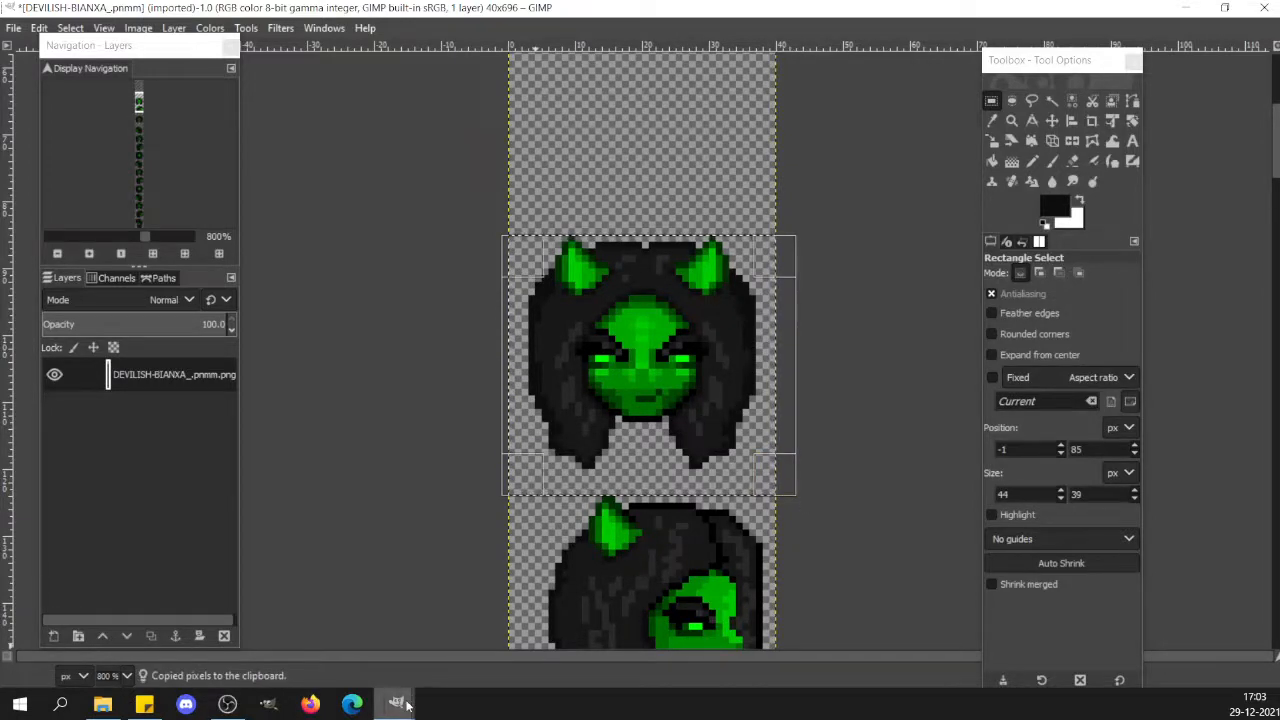
mouse_move(416, 698)
click(483, 635)
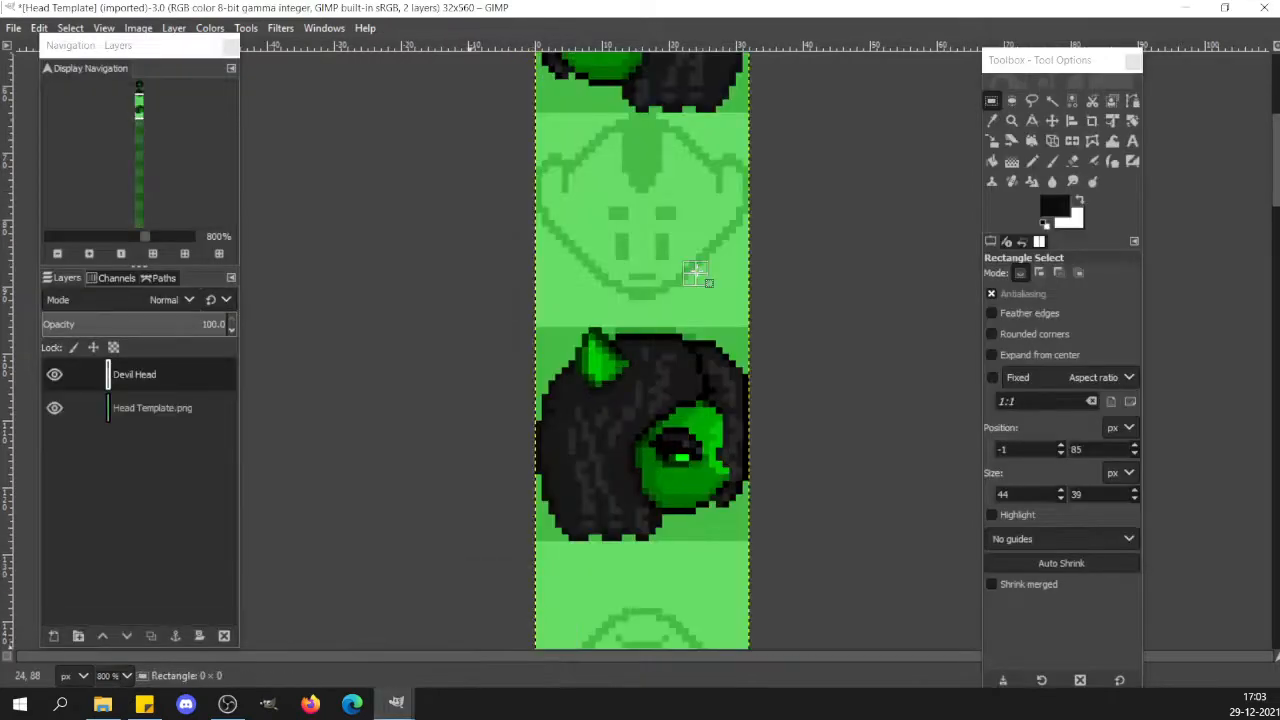
key(ctrl+v)
drag(675, 304, 650, 193)
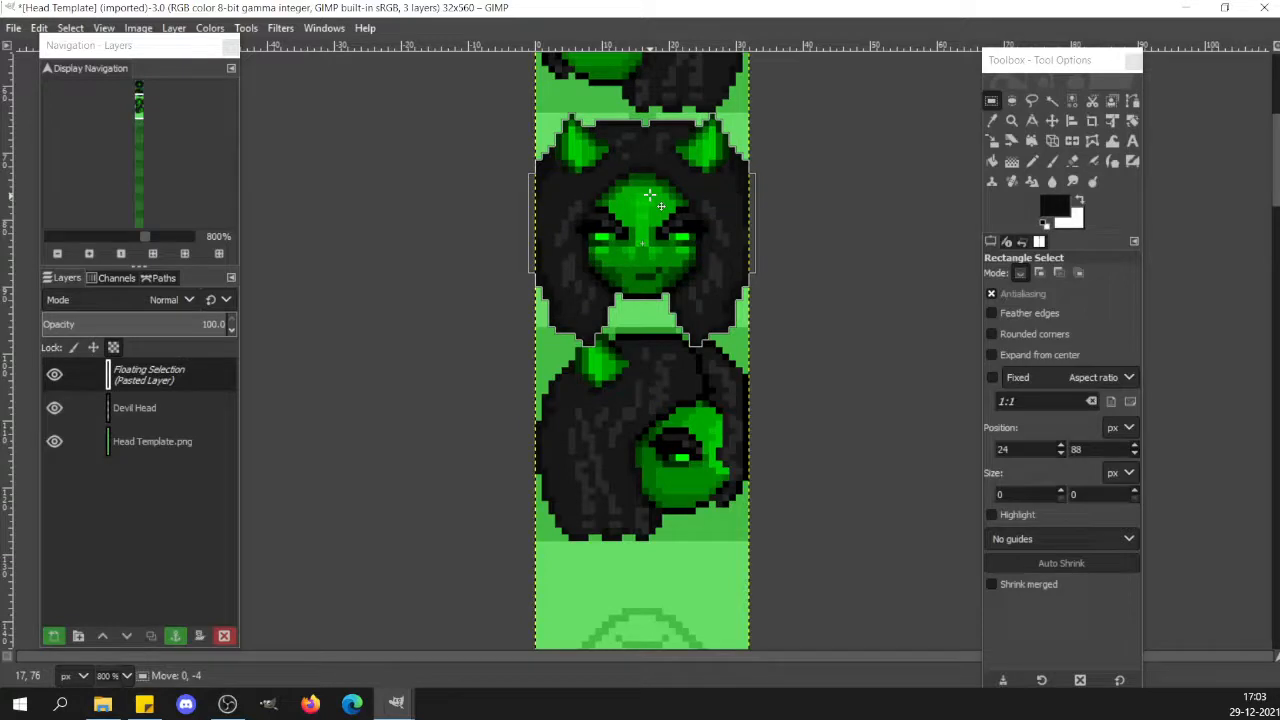
drag(650, 194, 649, 197)
Undo the moves and the paste of the front-view head in the Head Template image.
key(ctrl+z)
key(ctrl+z)
key(ctrl+z)
key(ctrl+z)
key(ctrl+z)
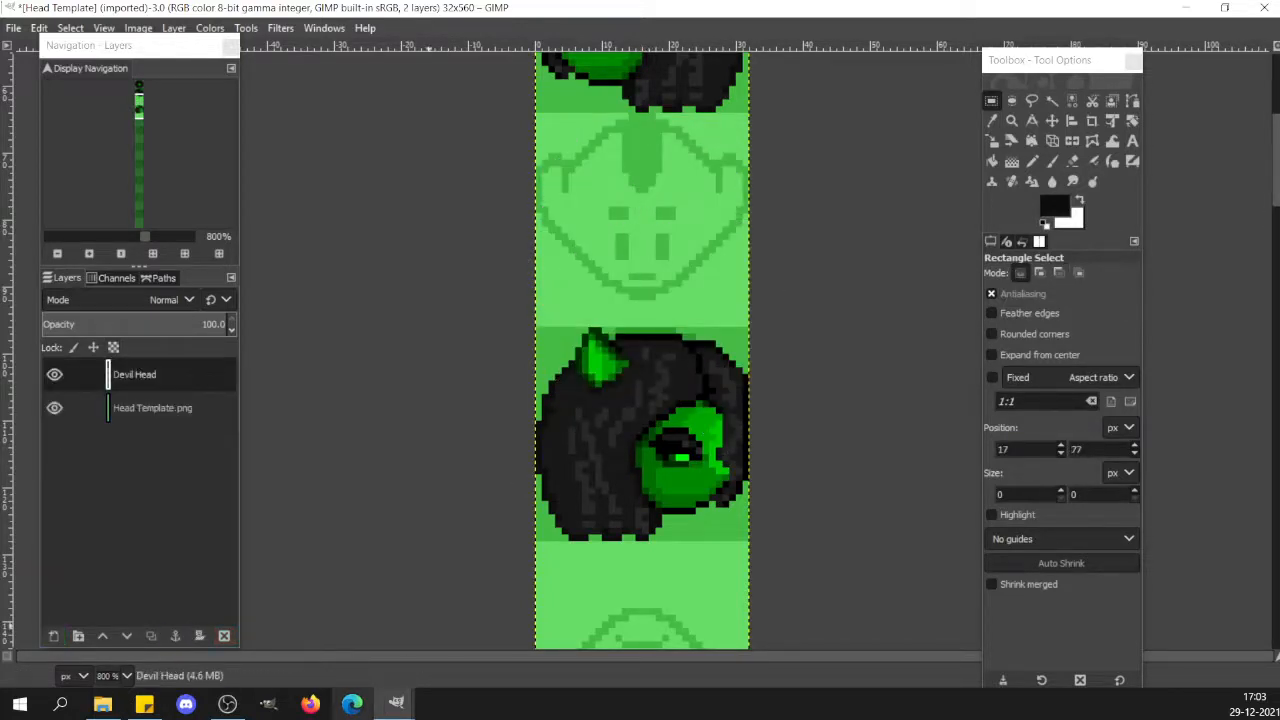
In the DEVILISH-BIANXA strip, cut the outer lower edge of the front-view head's left hair strand, 6 x 7 px, and anchor it higher.
mouse_move(407, 710)
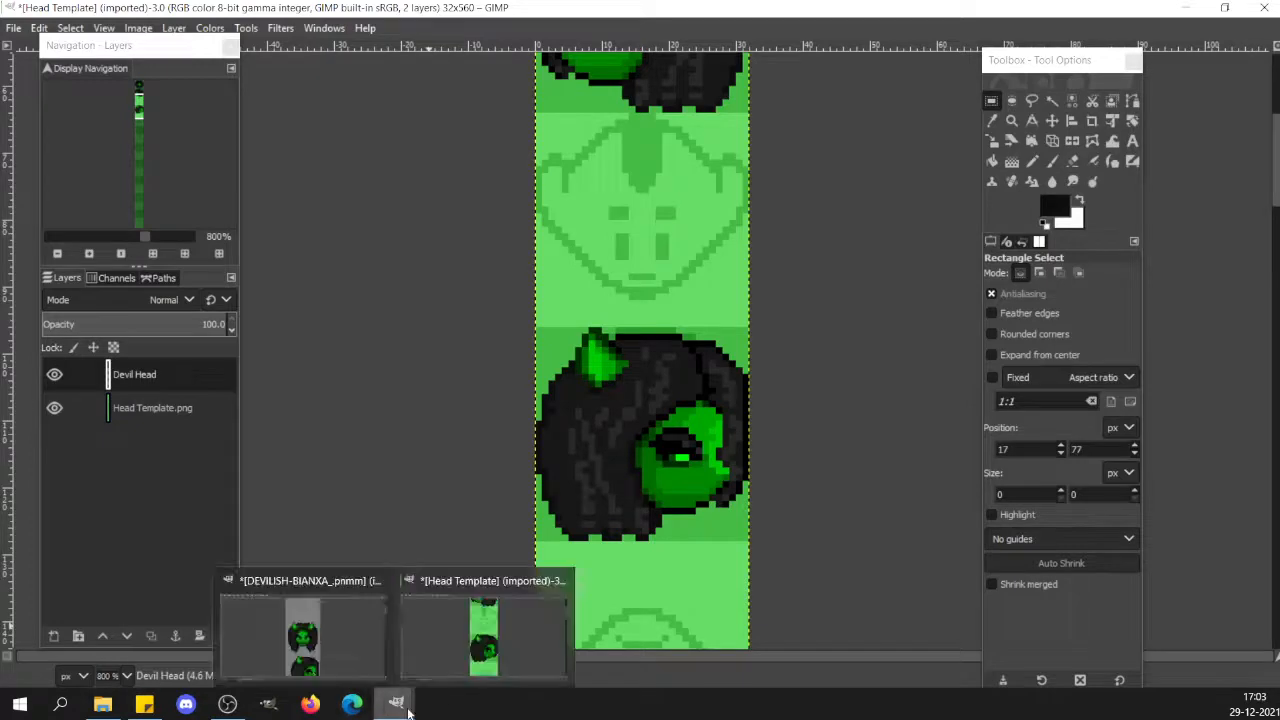
click(348, 649)
click(661, 549)
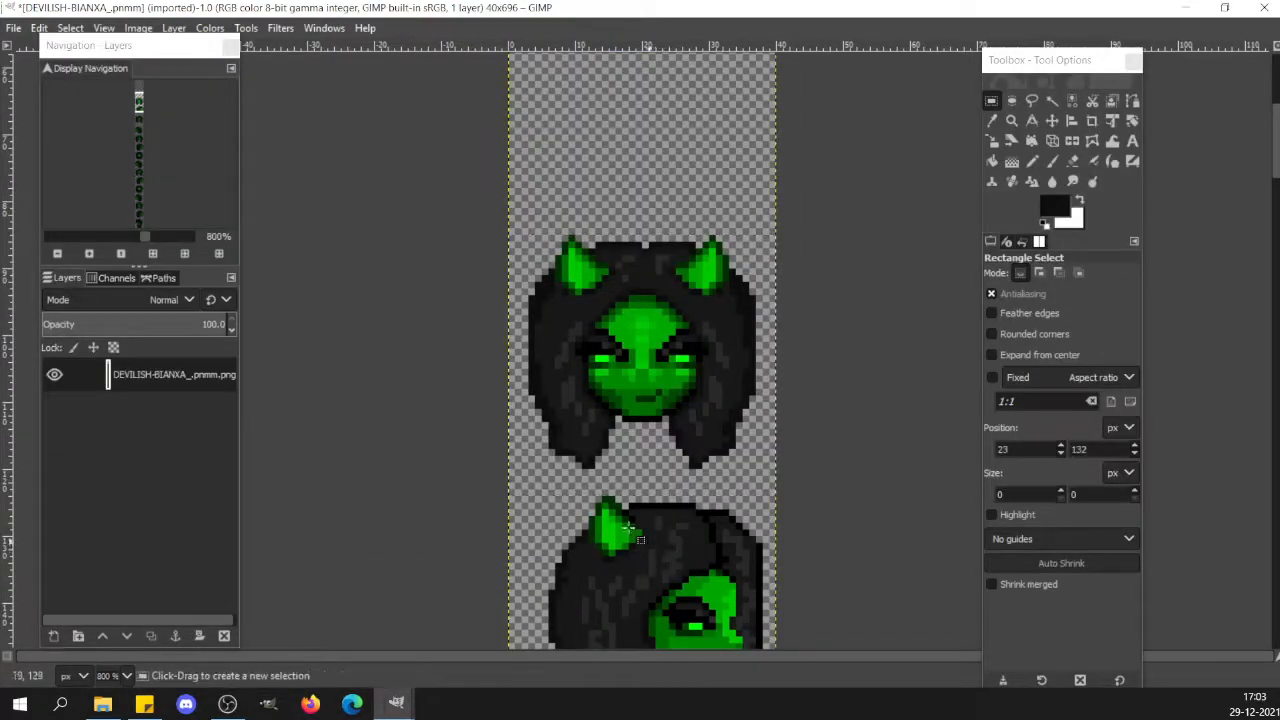
mouse_move(543, 437)
mouse_down()
mouse_move(580, 488)
mouse_move(600, 480)
mouse_move(590, 485)
mouse_move(566, 443)
mouse_up()
click(678, 444)
drag(545, 440, 584, 486)
key(ctrl+x)
key(ctrl+v)
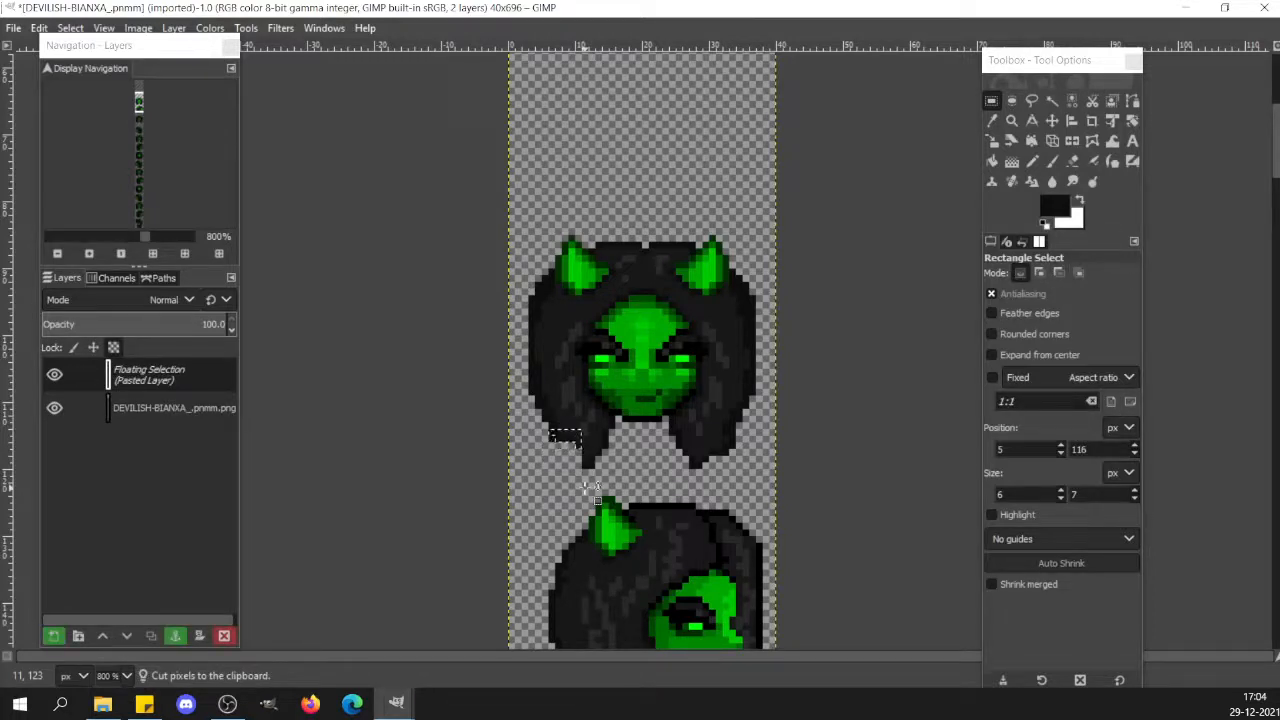
click(553, 479)
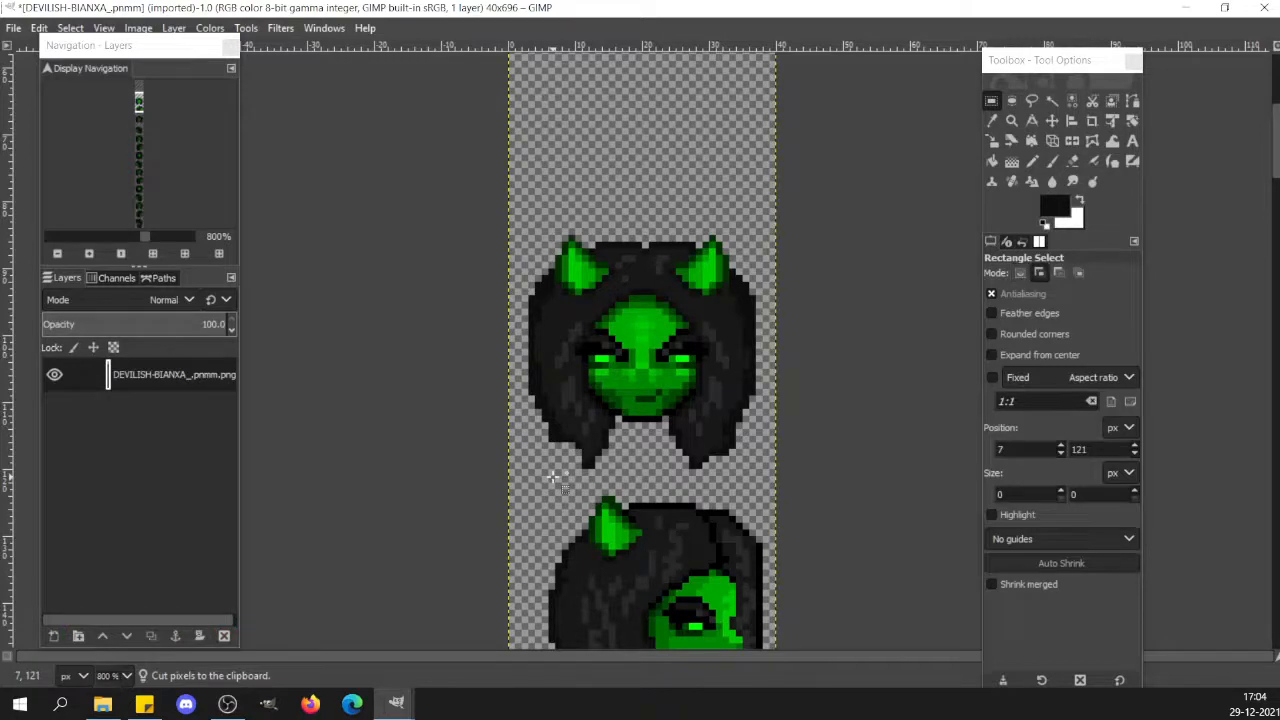
Raise the left strand's outer lower edge further by cutting a 6 x 6 px area, pasting it higher and anchoring it.
key(shift+e)
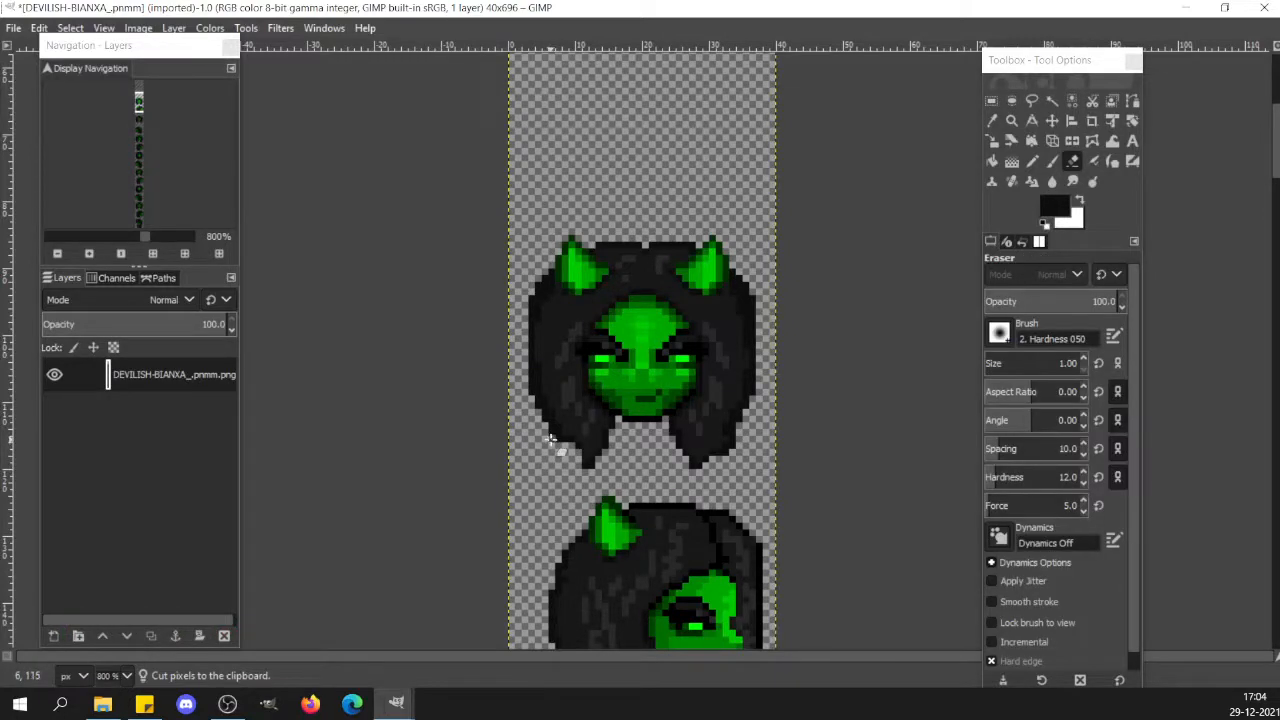
key(r)
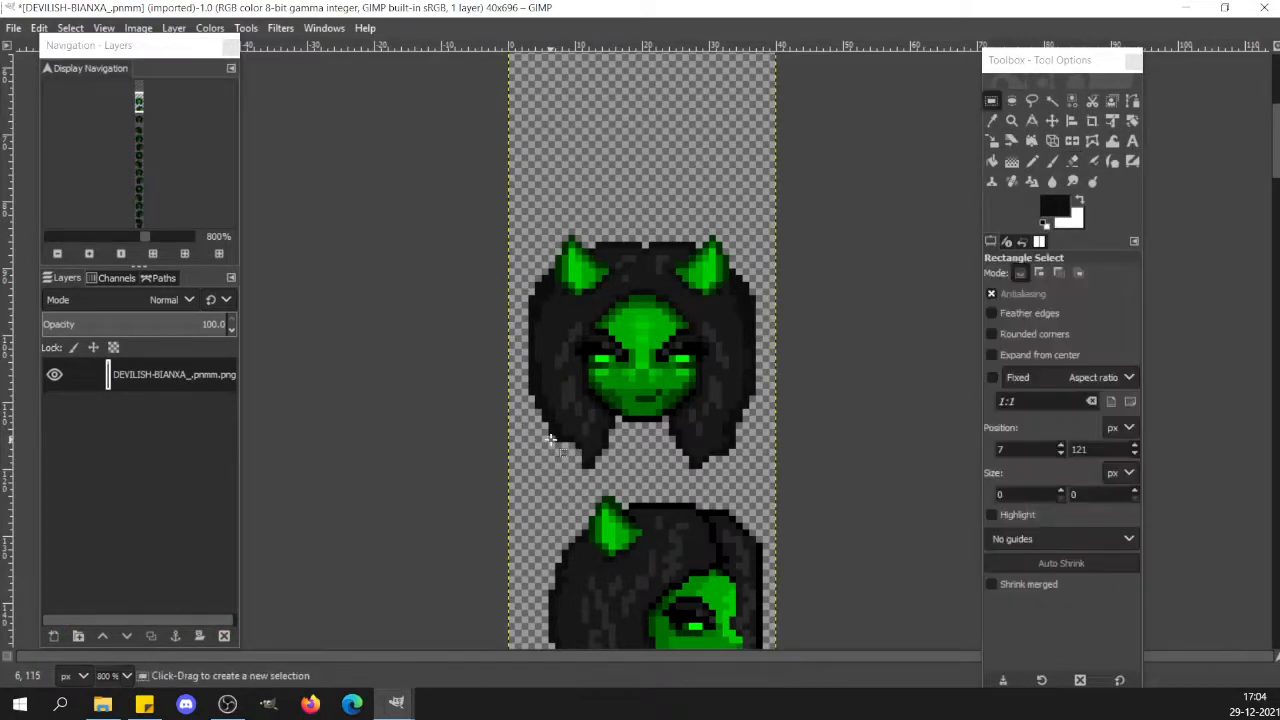
click(574, 487)
drag(545, 430, 585, 466)
key(ctrl+x)
key(ctrl+v)
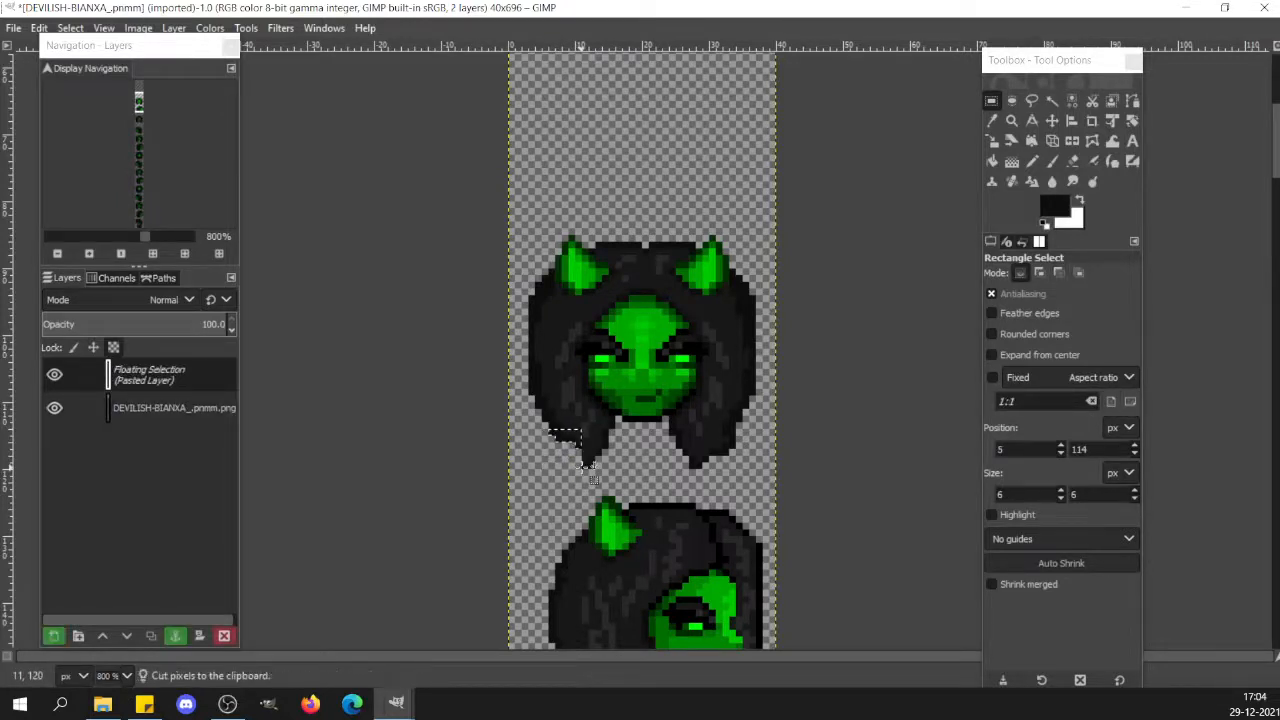
click(556, 454)
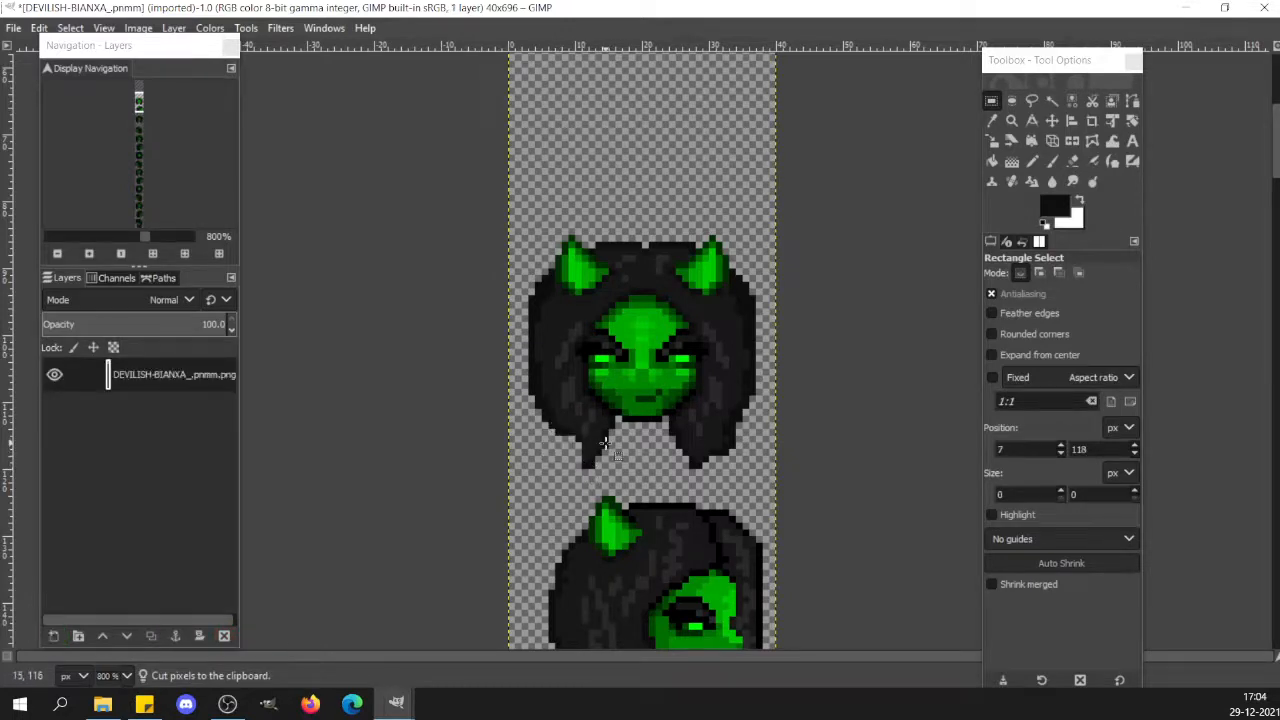
Remove the protruding tip of the left hair strand with a 7 x 6 px selection and trim its inner corner with the Eraser.
drag(621, 441, 577, 480)
key(ctrl)
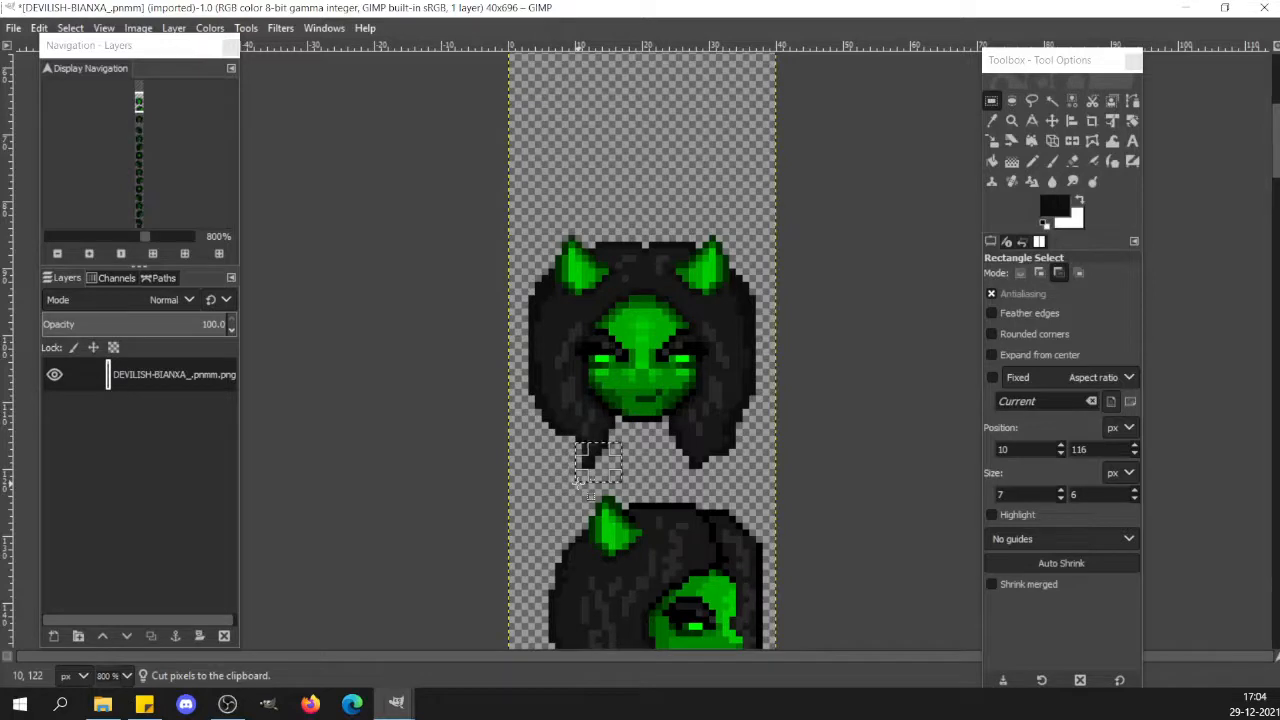
click(755, 378)
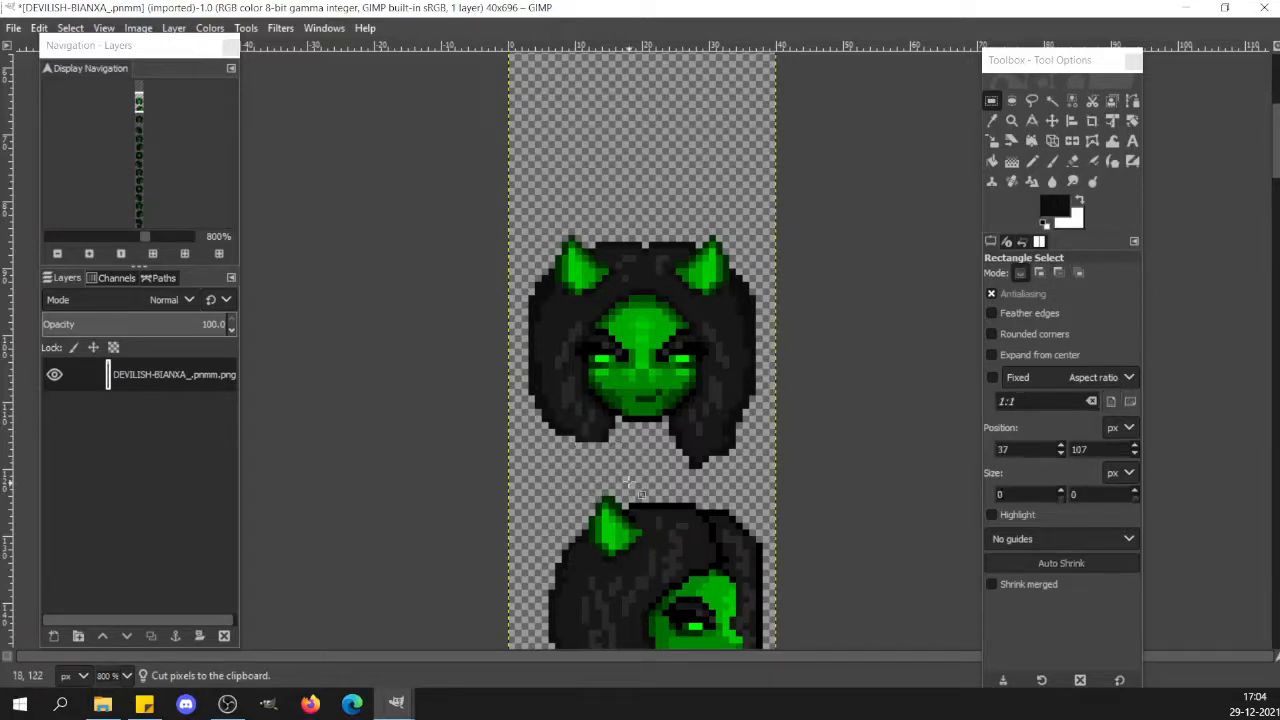
click(632, 440)
key(shift+e)
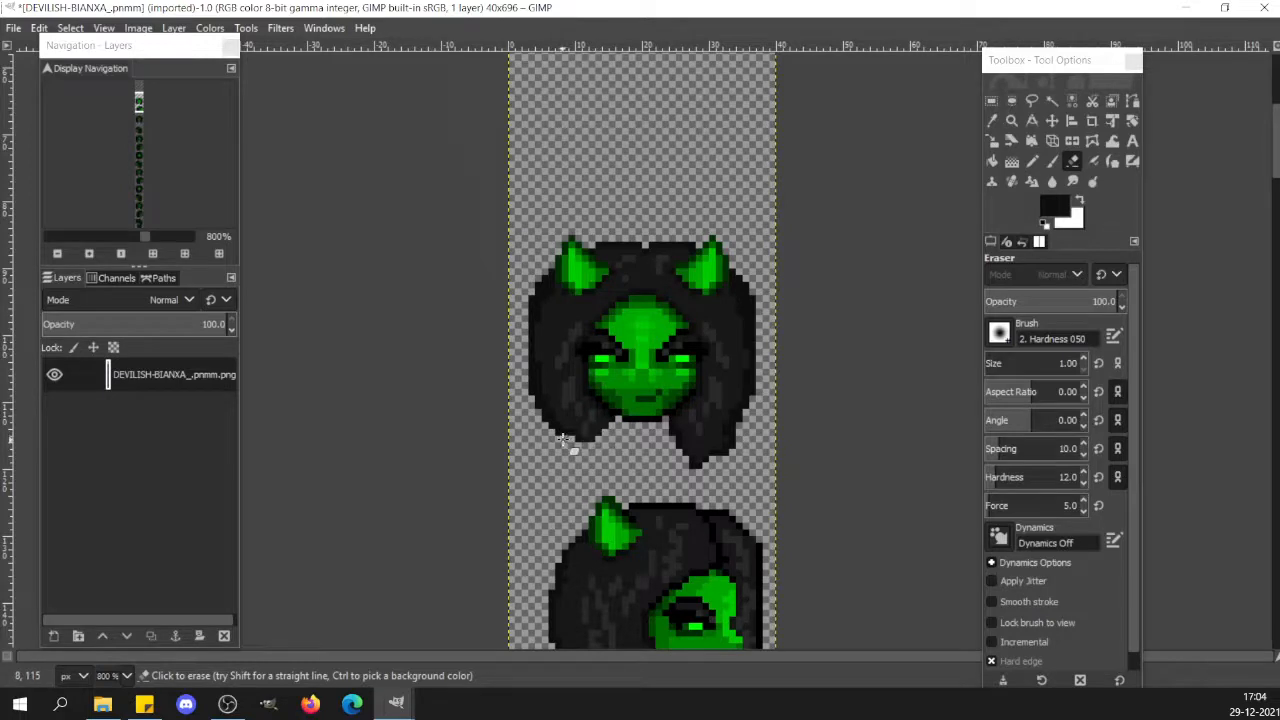
Touch up the shortened left strand's lower edge with the 1 px Pencil in the dark hair colours.
key(n)
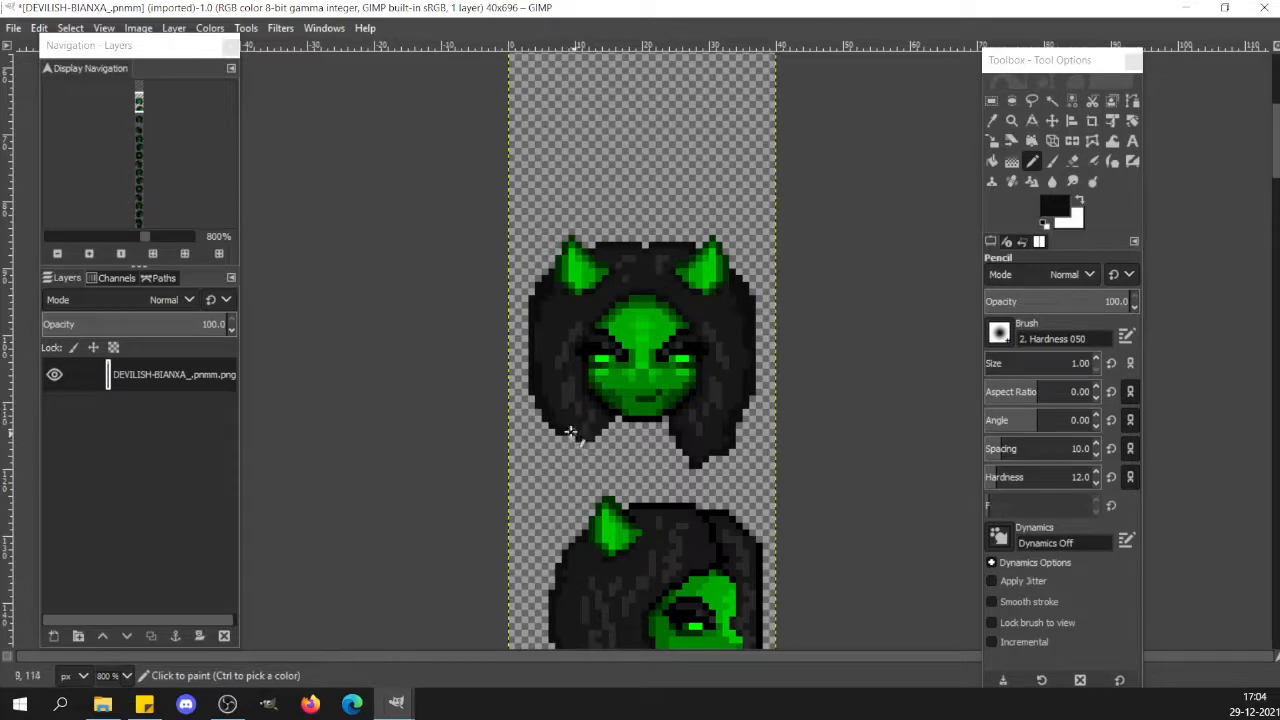
click(564, 424)
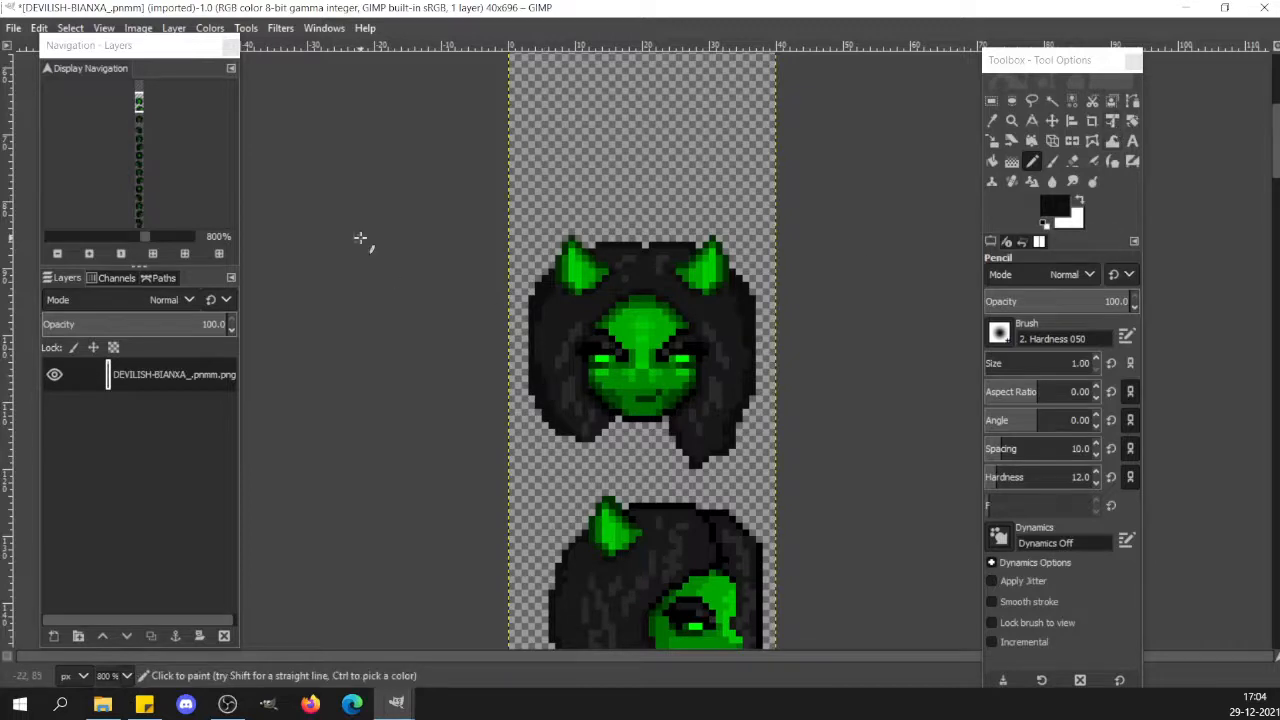
click(186, 240)
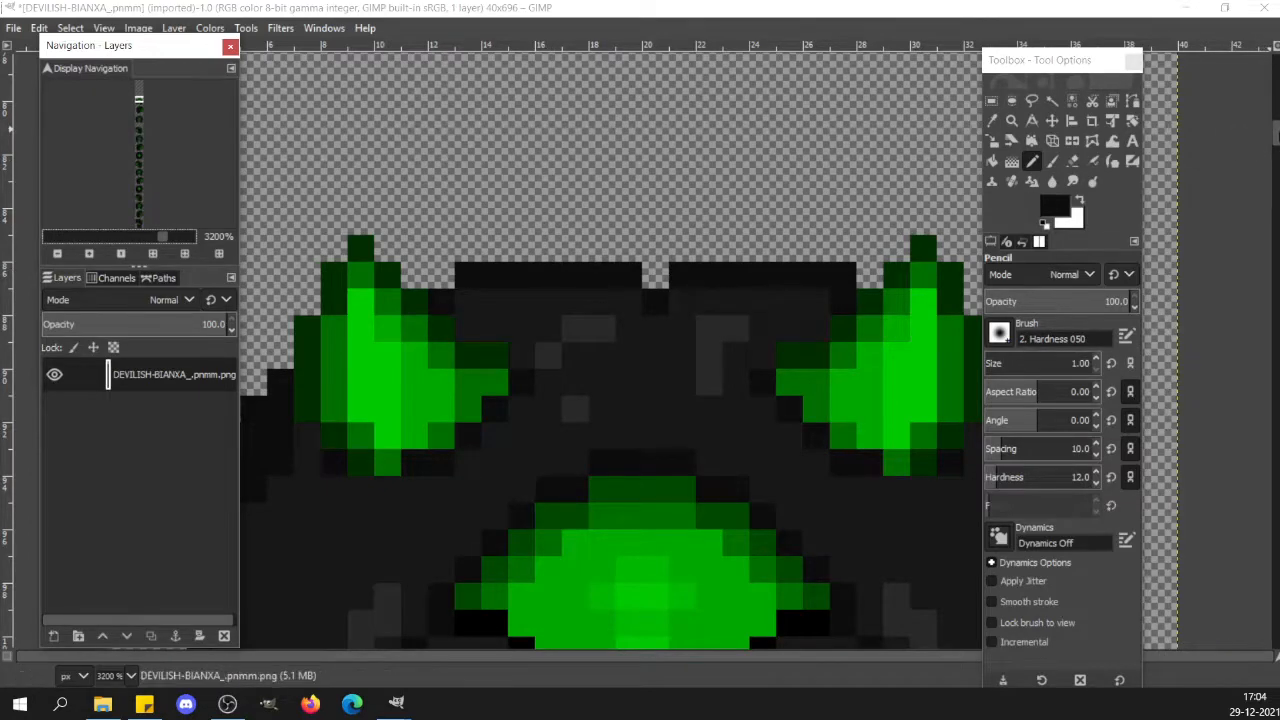
scroll(612, 350, down, 3)
scroll(610, 350, down, 2)
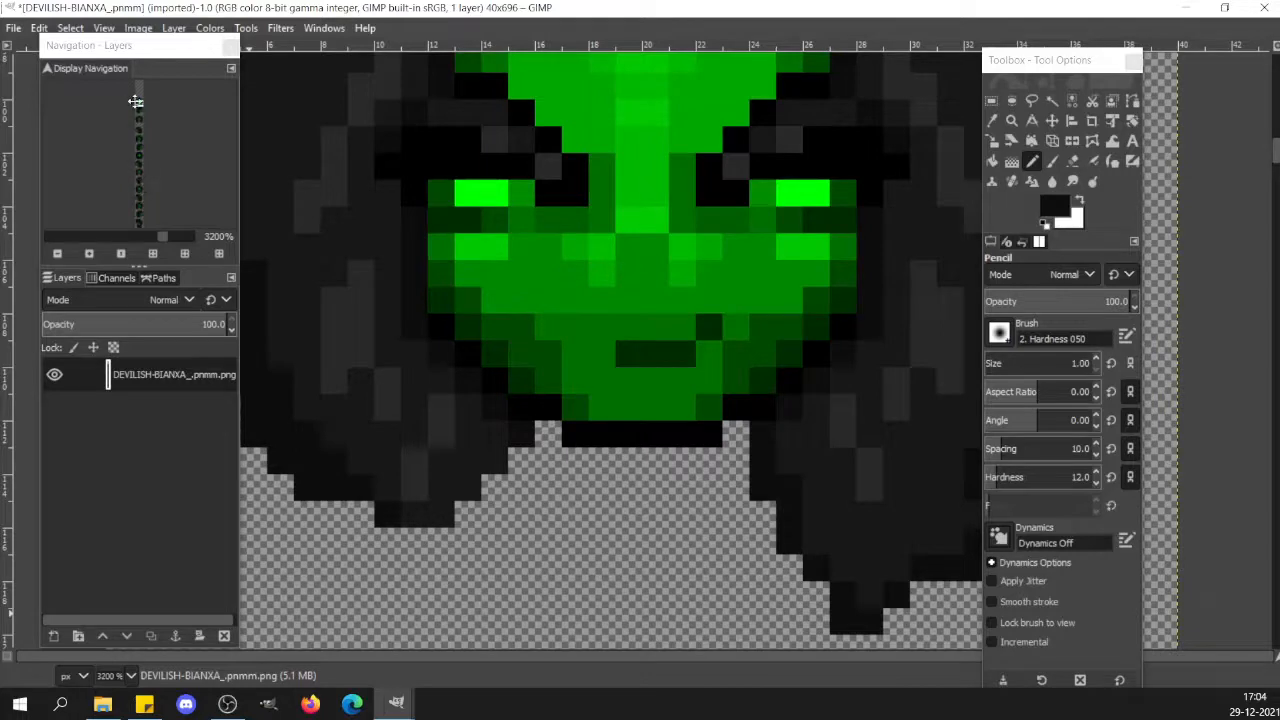
drag(139, 107, 137, 103)
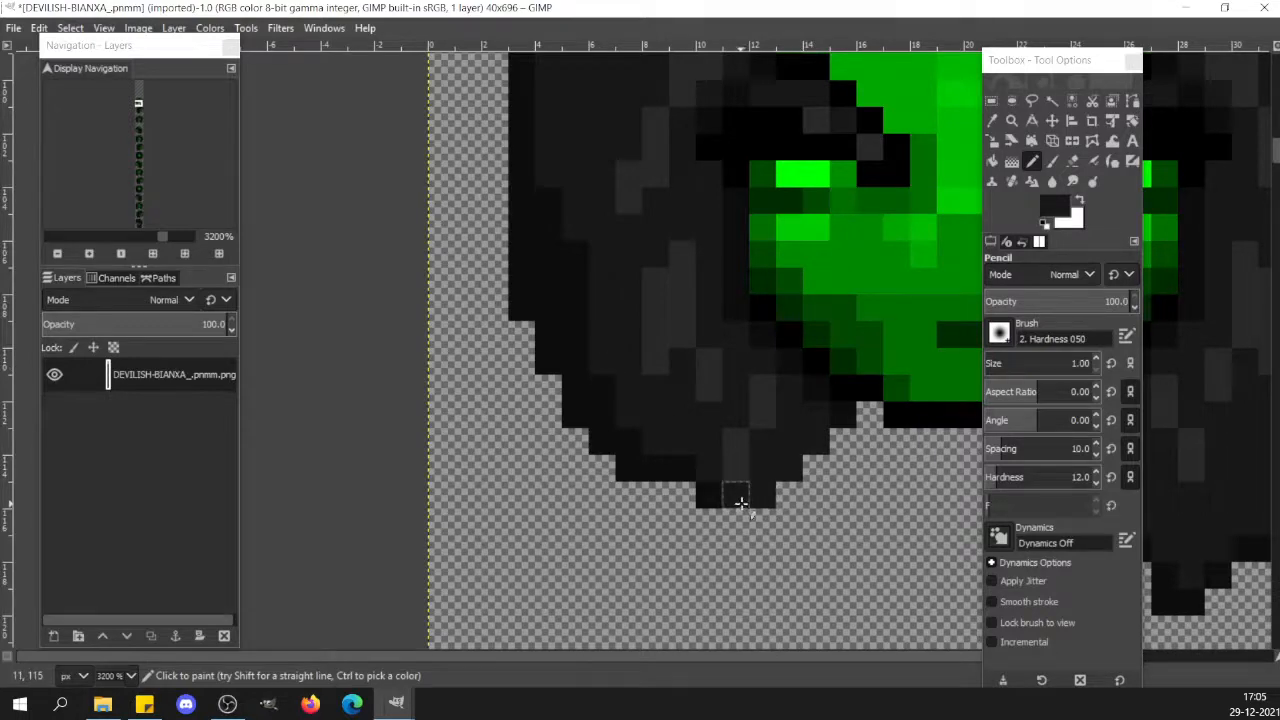
key(r)
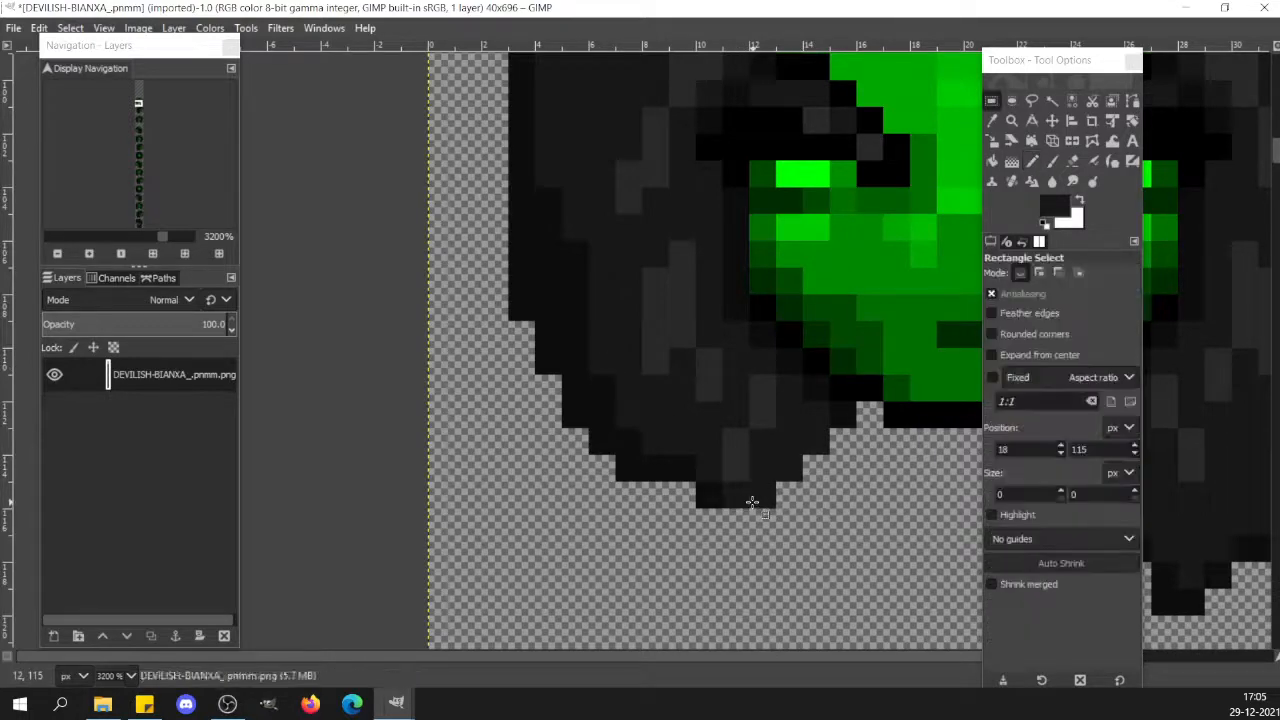
click(671, 451)
Move the toolbox clear of the head and delete the right hair strand's lower end with a 13 x 9 px selection.
drag(1055, 60, 325, 152)
click(103, 241)
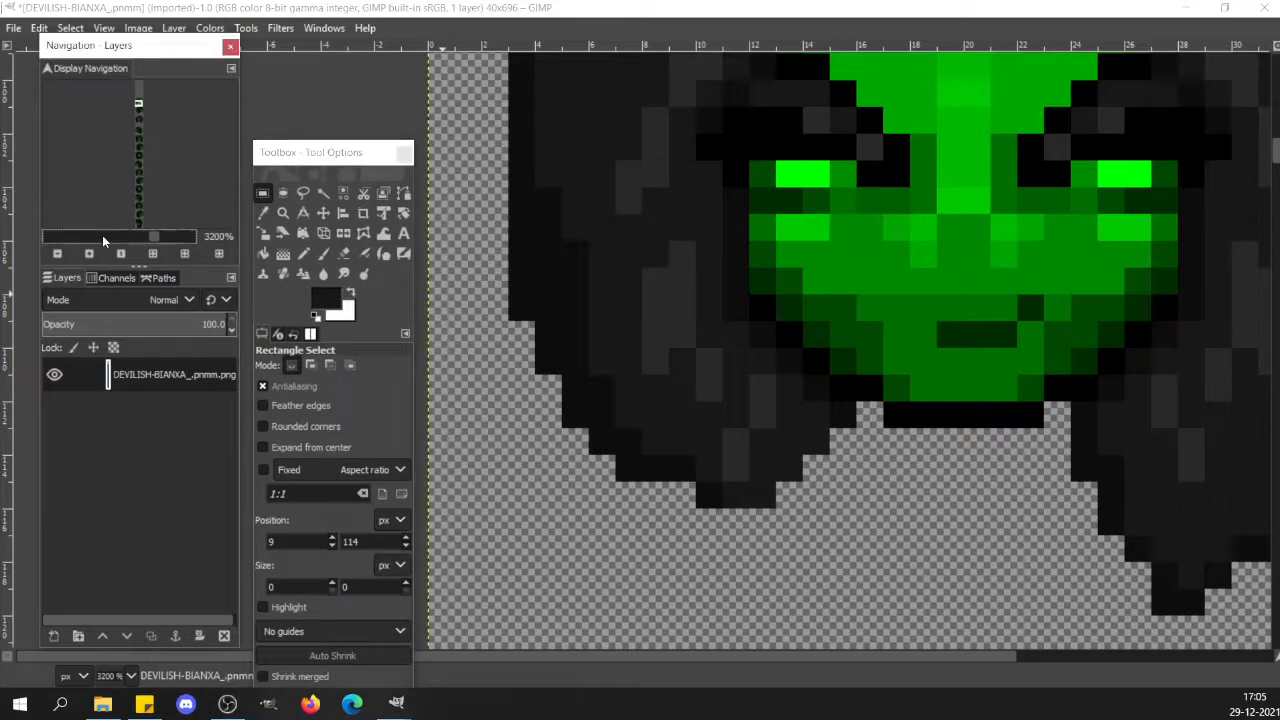
click(622, 361)
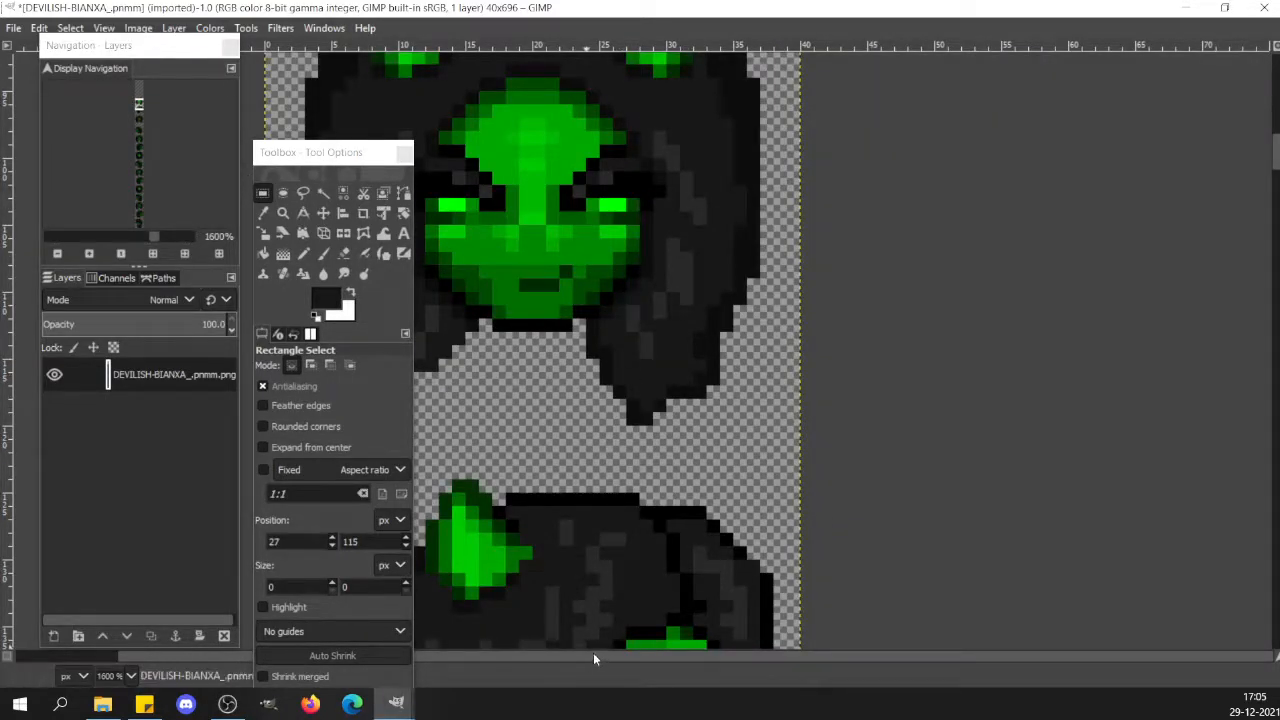
drag(591, 658, 448, 665)
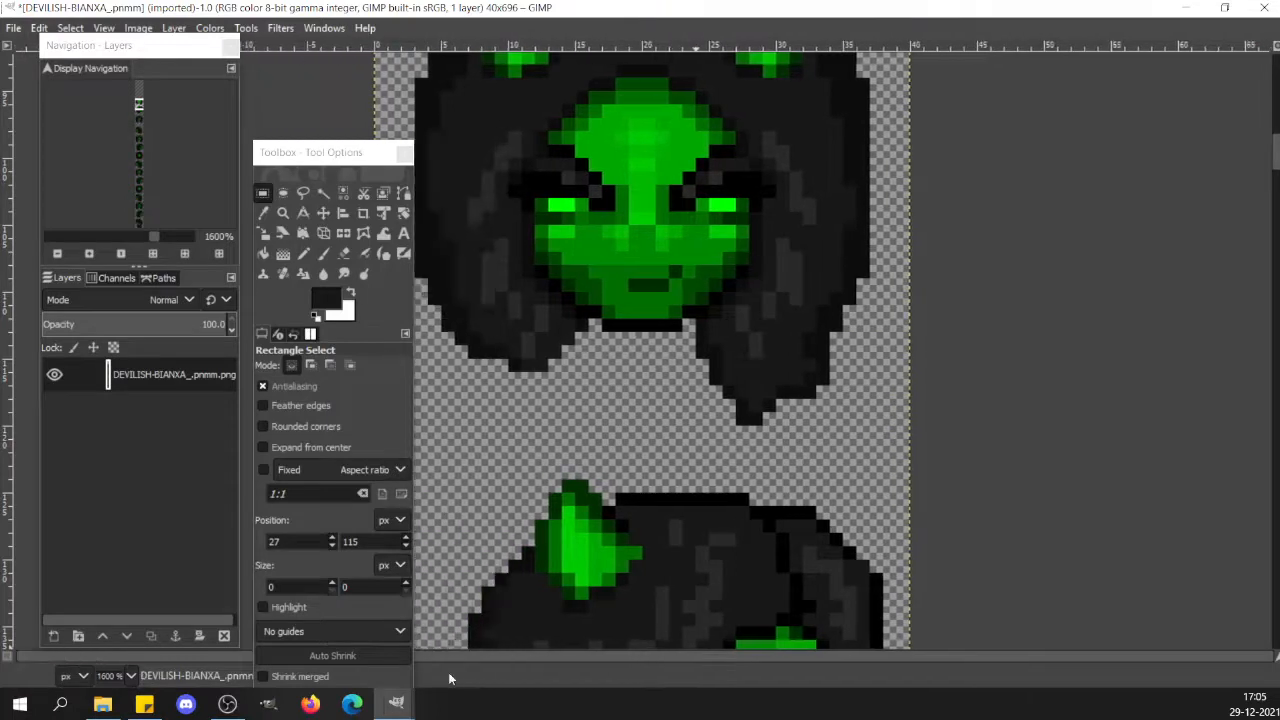
click(602, 380)
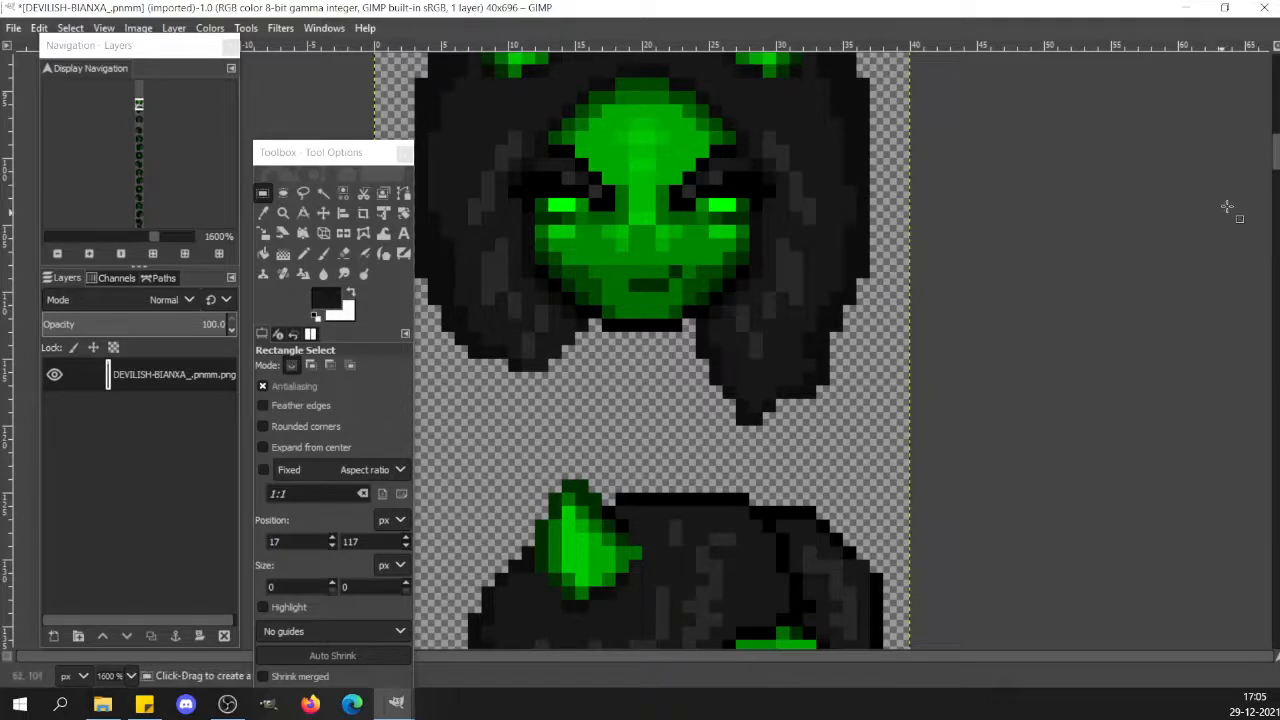
drag(1276, 153, 1277, 145)
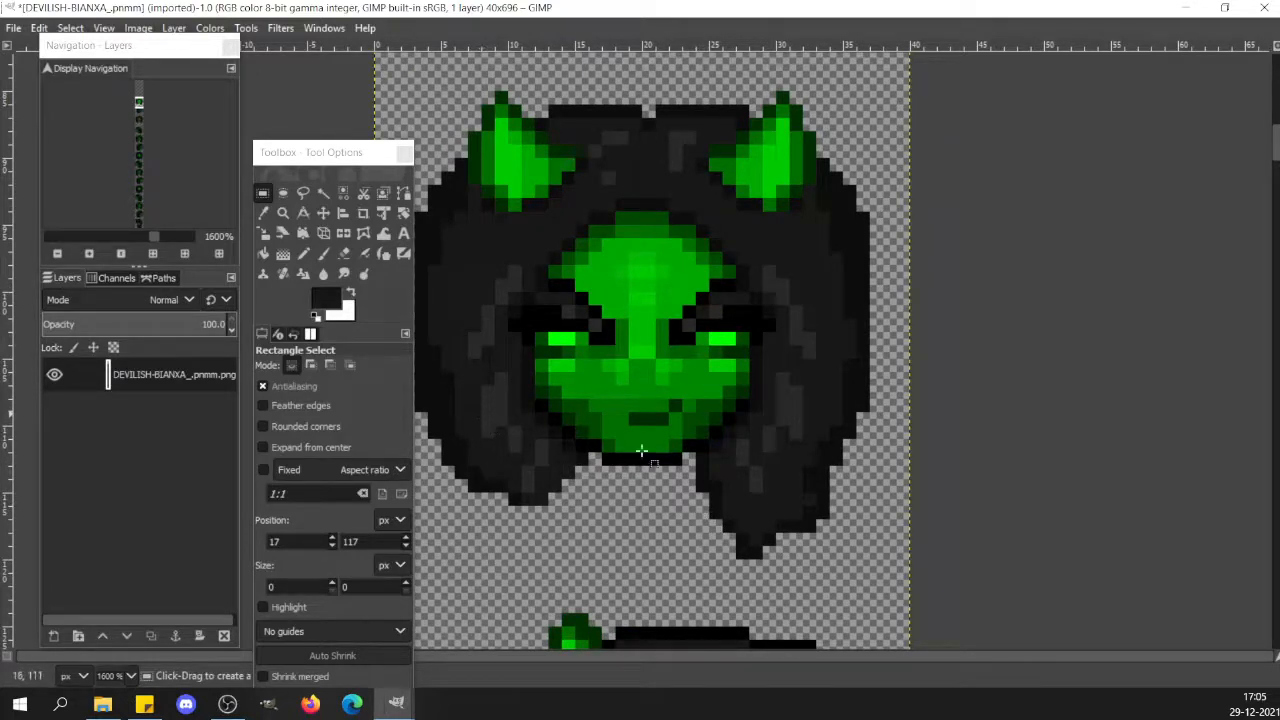
drag(695, 453, 869, 572)
key(Delete)
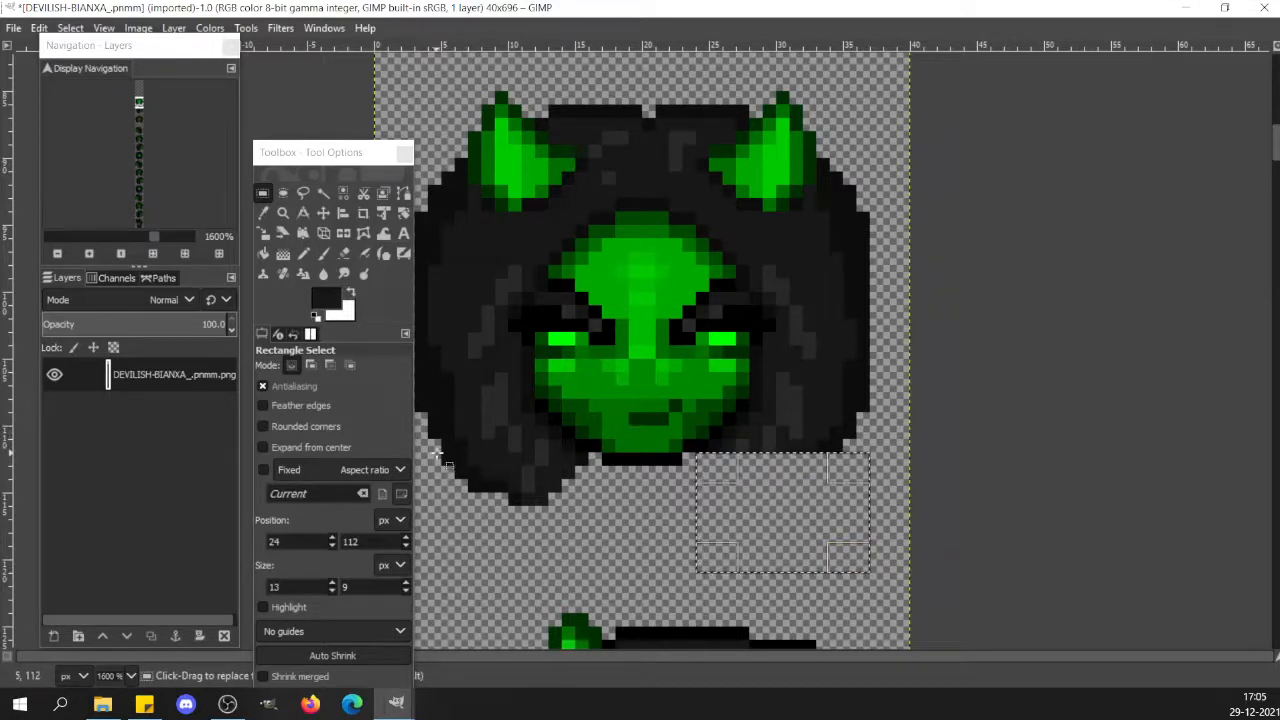
Copy the left hair strand's lower end with a 13 x 6 px selection, paste it and flip the copy horizontally.
drag(430, 453, 600, 532)
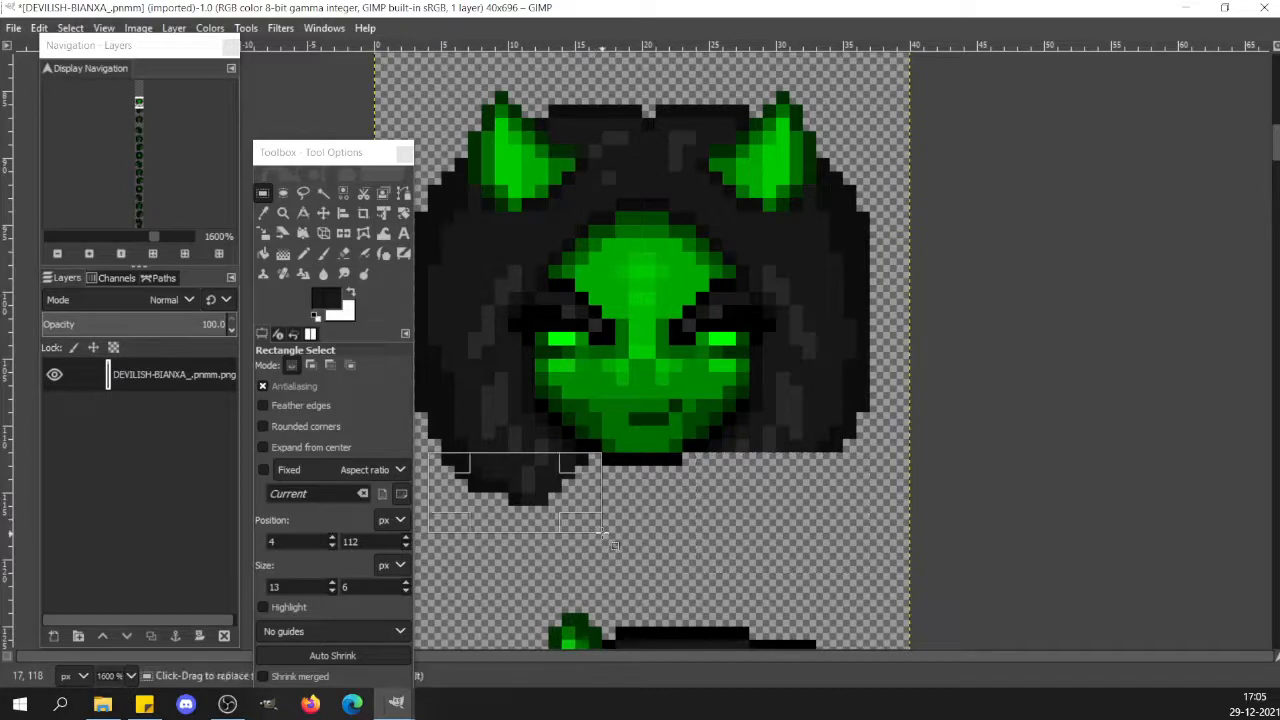
key(ctrl+c)
key(ctrl+v)
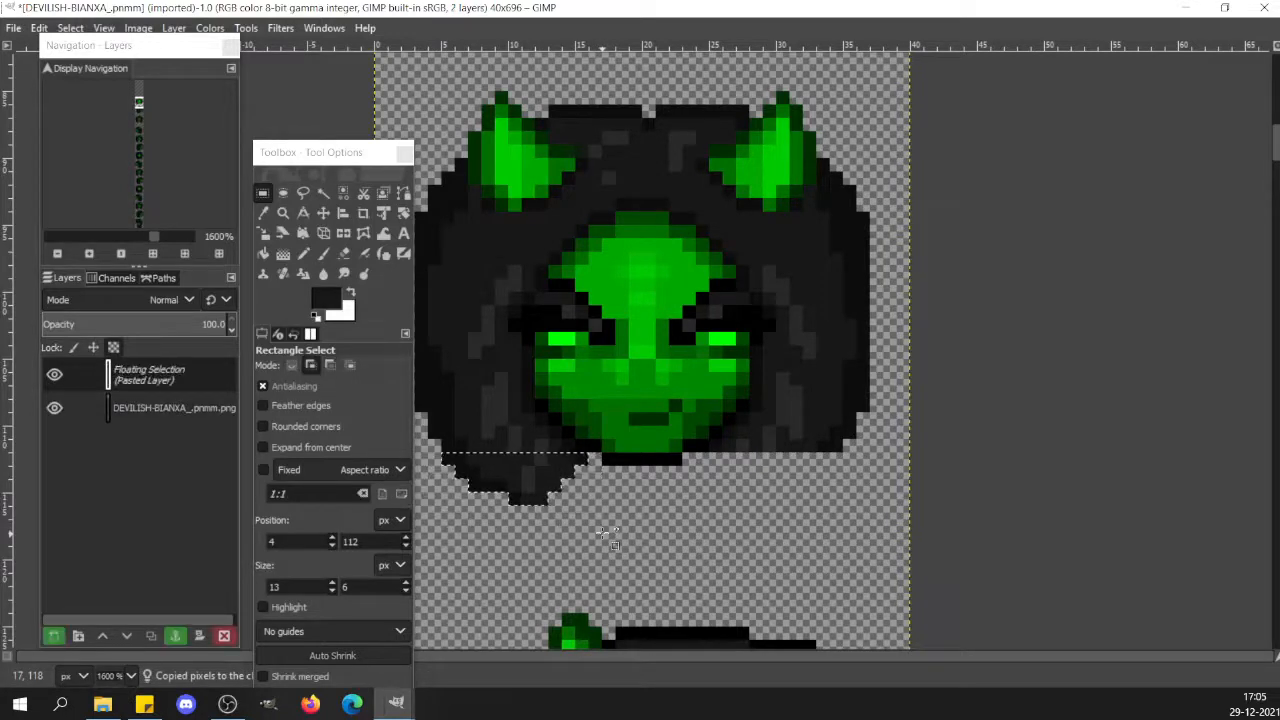
key(shift+f)
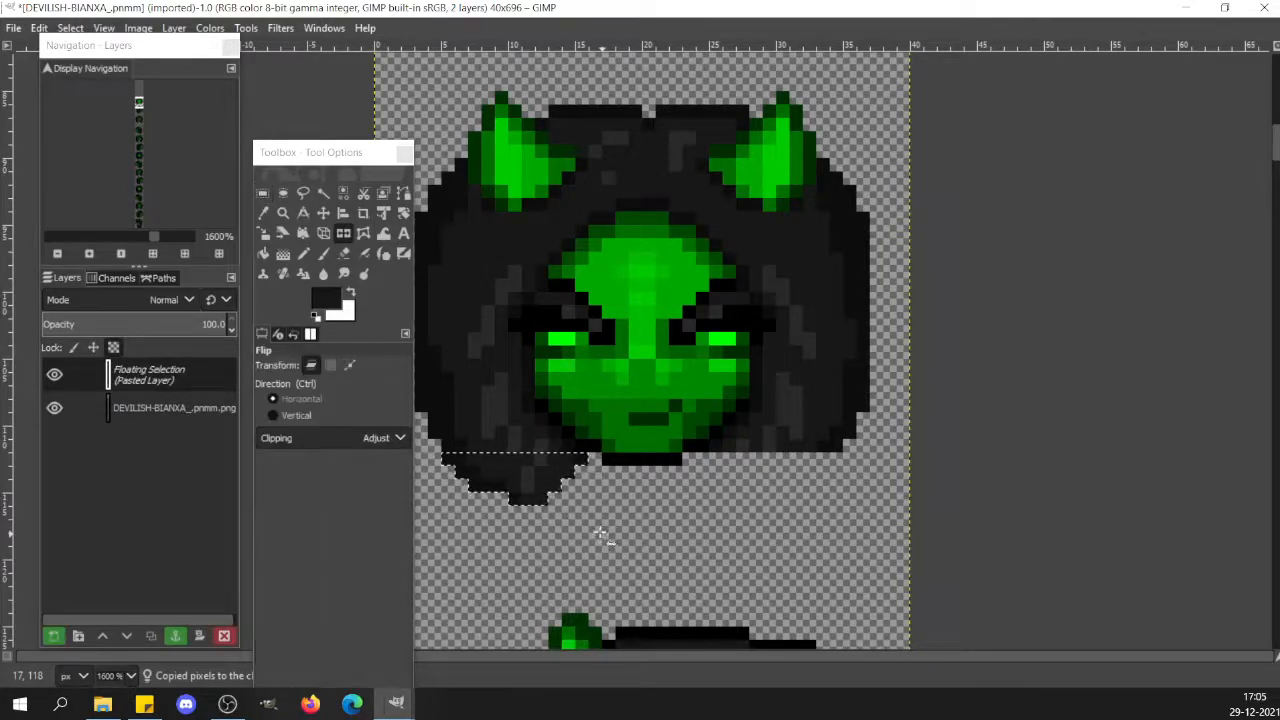
click(500, 462)
Move the flipped copy across to form the right hair strand's lower end and anchor it.
key(m)
key(Right)
key(Right)
key(Right)
key(Right)
key(Right)
key(Right)
key(Right)
key(Right)
key(Right)
key(Right)
key(Right)
key(Right)
key(Right)
key(Right)
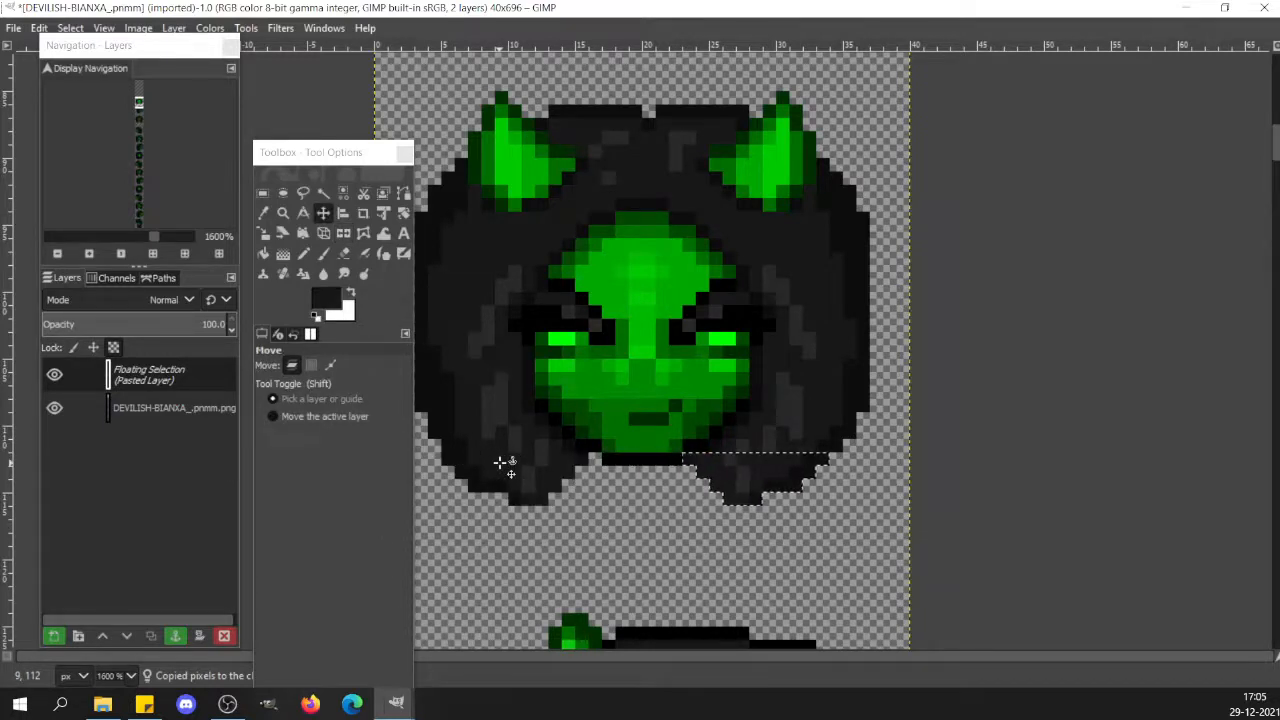
key(Right)
key(shift)
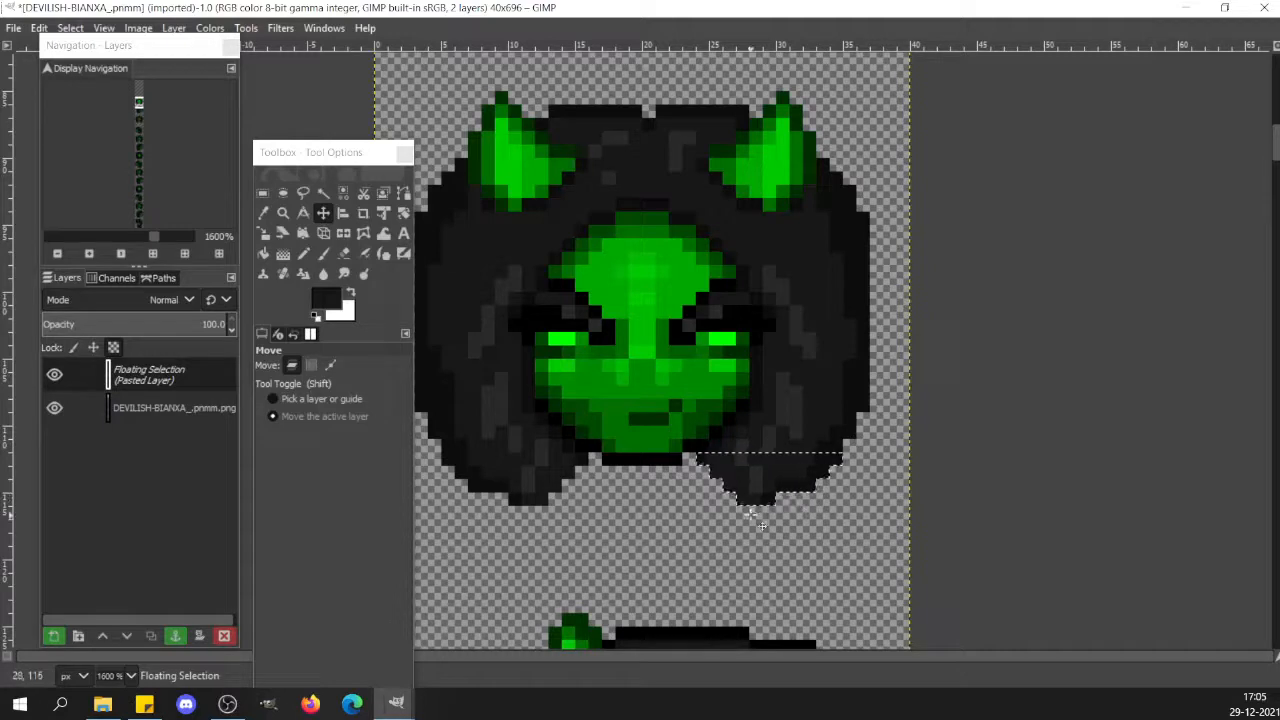
click(655, 428)
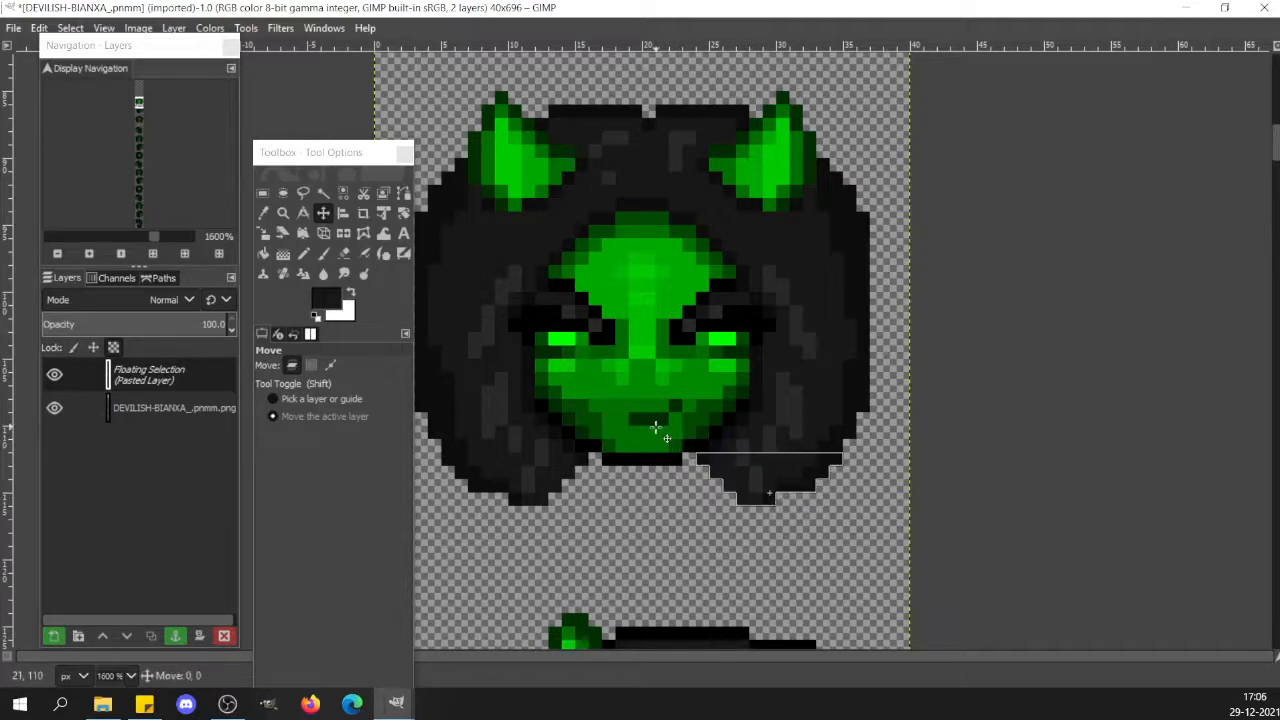
key(r)
click(655, 427)
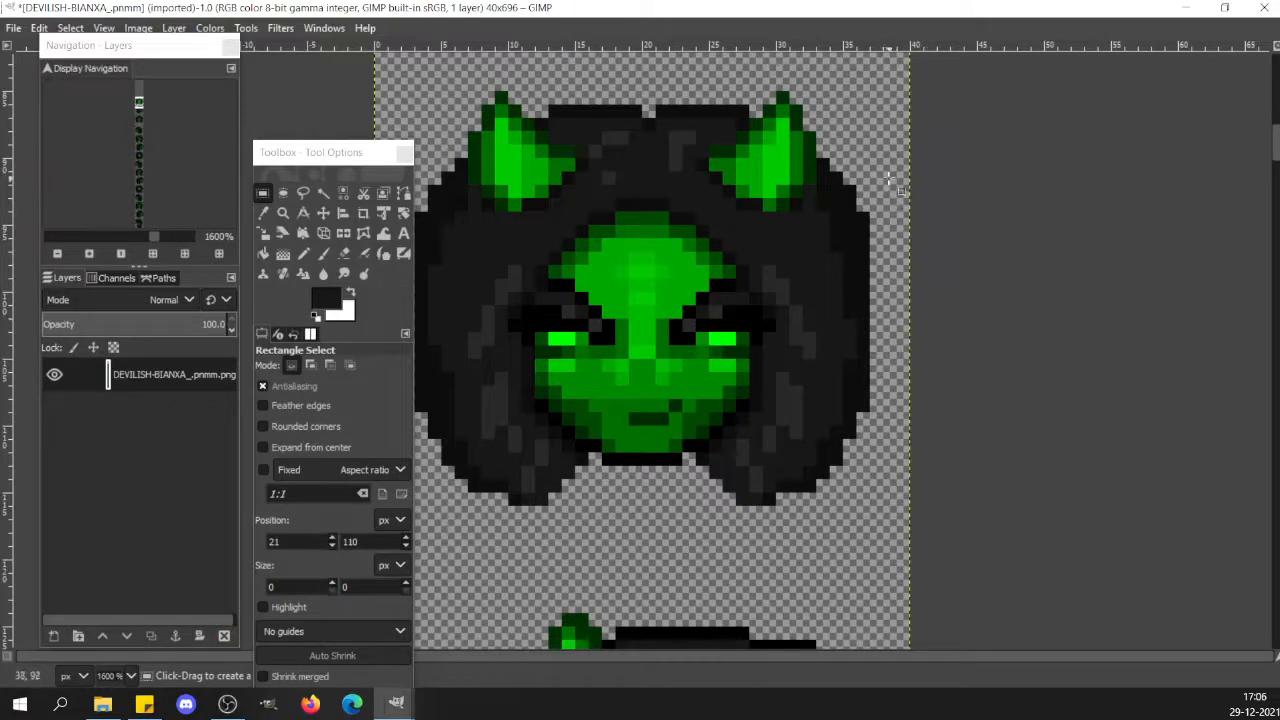
Try to narrow the hair's right side by cutting its outer edge with an 8 x 31 px selection and shifting it inward.
drag(882, 187, 845, 472)
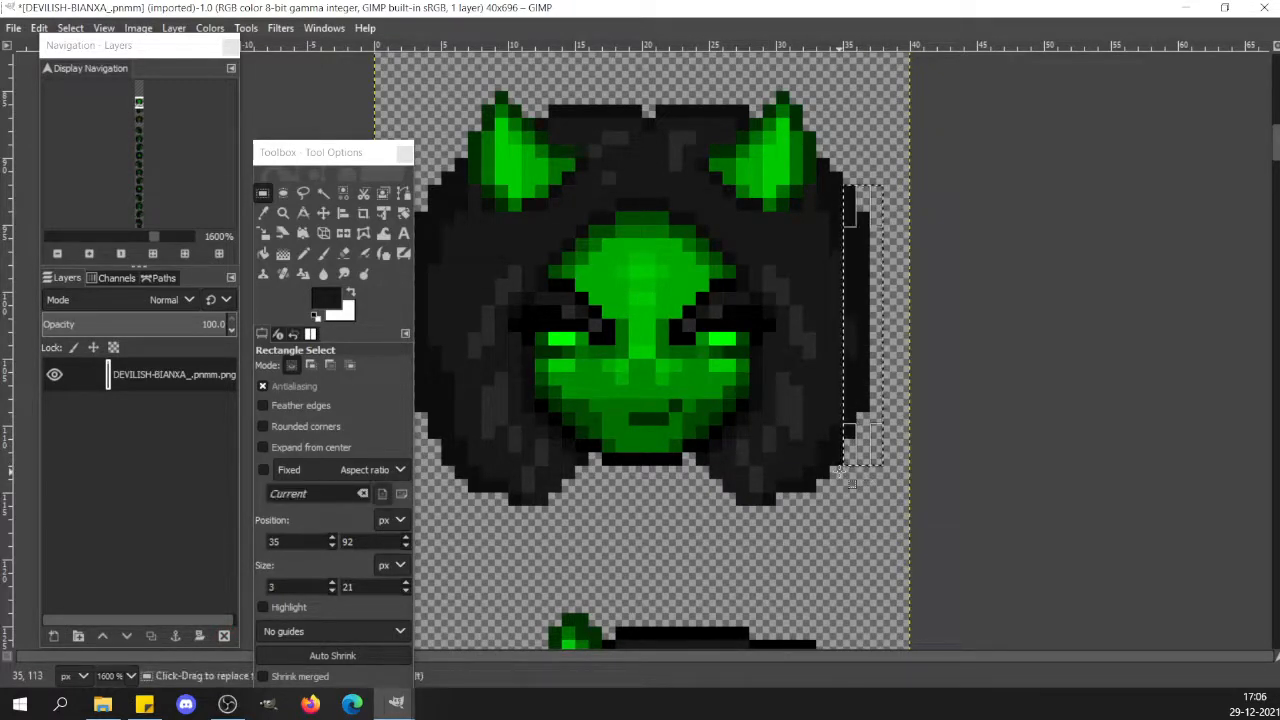
click(854, 143)
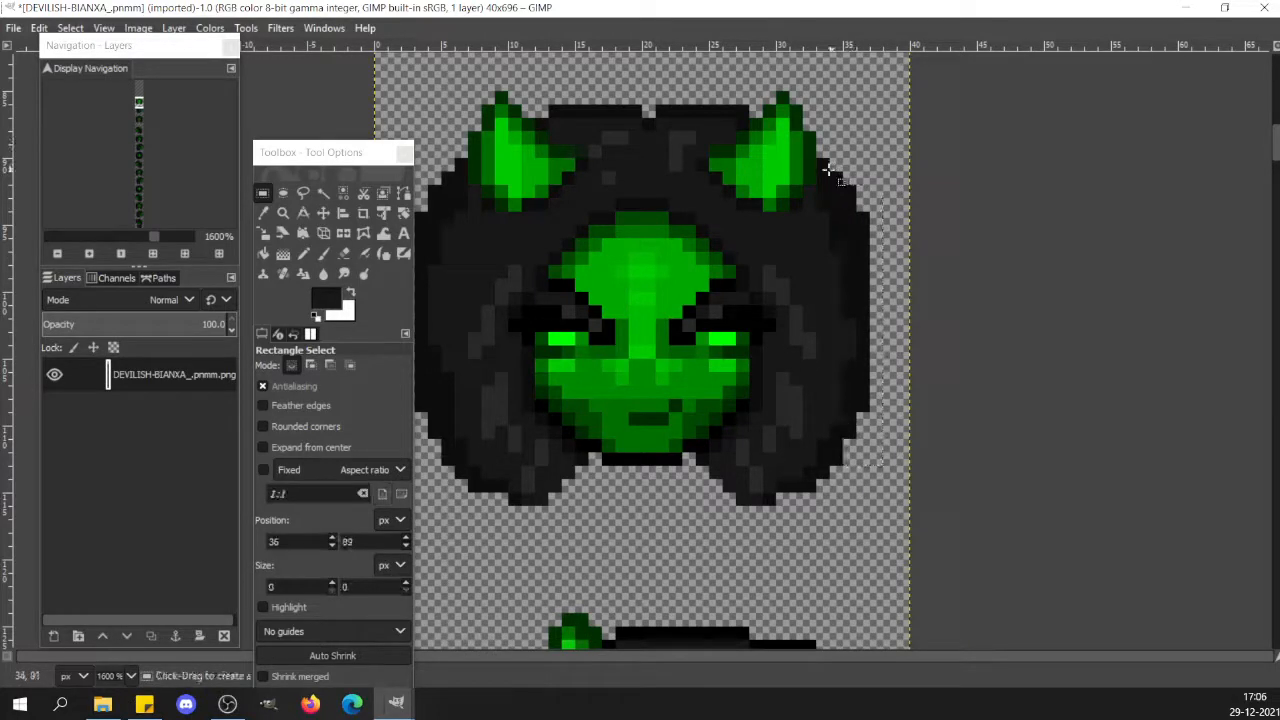
drag(830, 157, 932, 578)
key(ctrl+x)
key(ctrl+v)
key(Left)
key(Left)
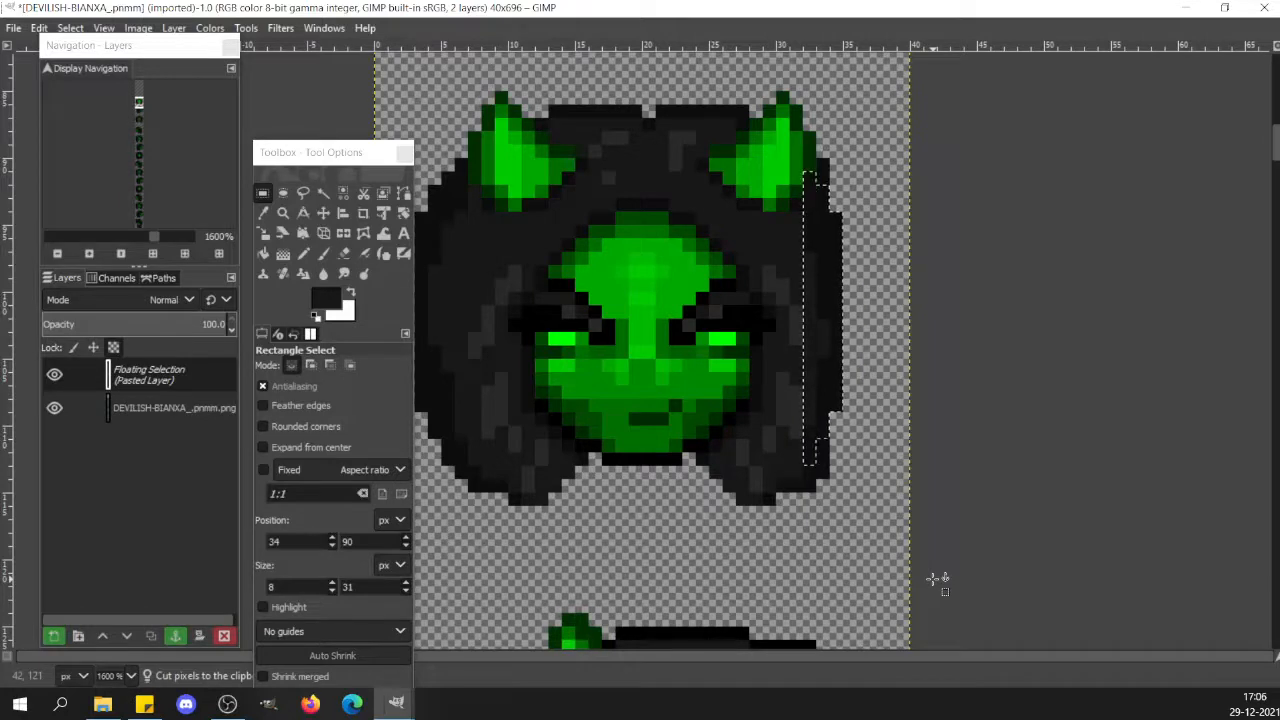
key(Right)
key(Right)
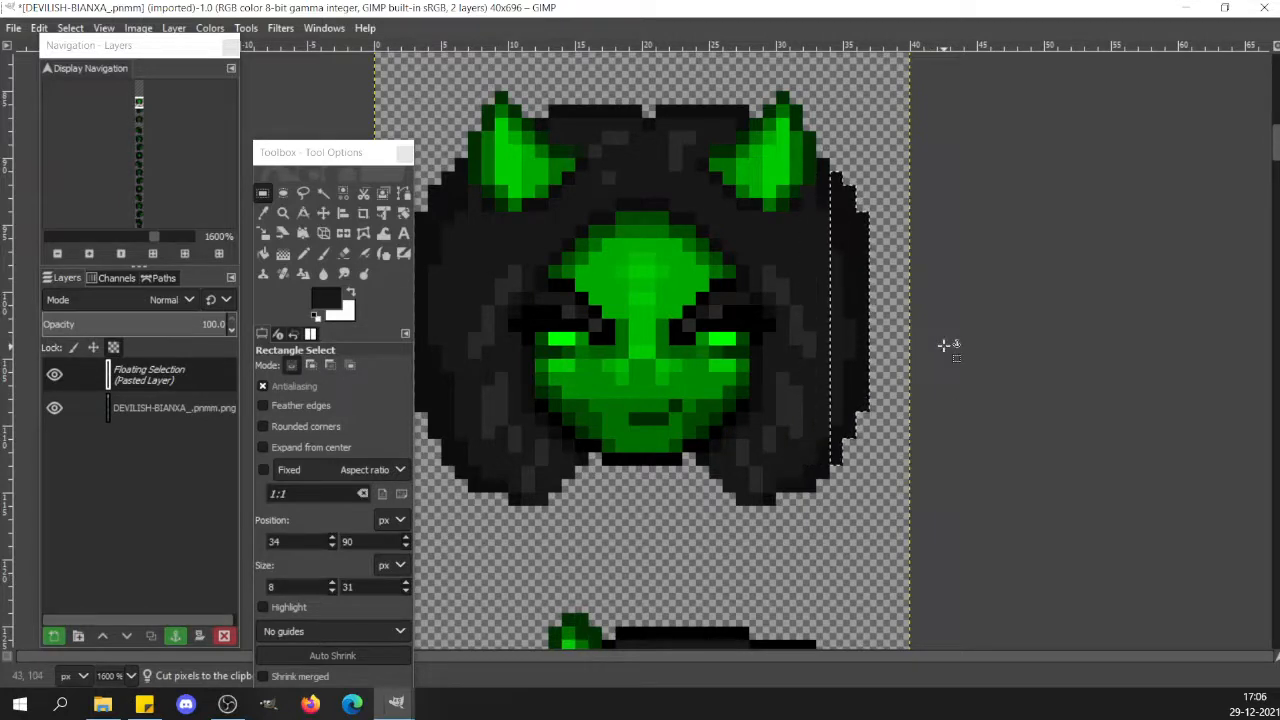
click(794, 240)
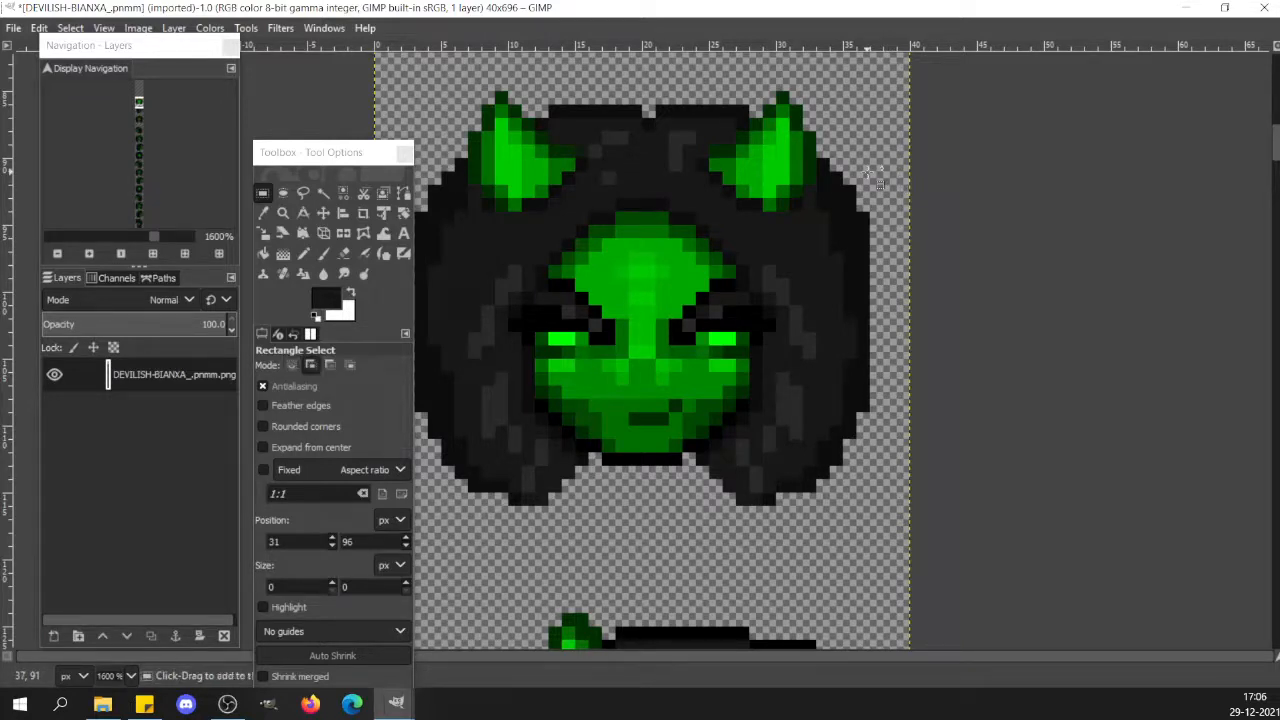
Erase the outermost pixels along the hair's right edge with the 1 px Eraser.
key(shift+e)
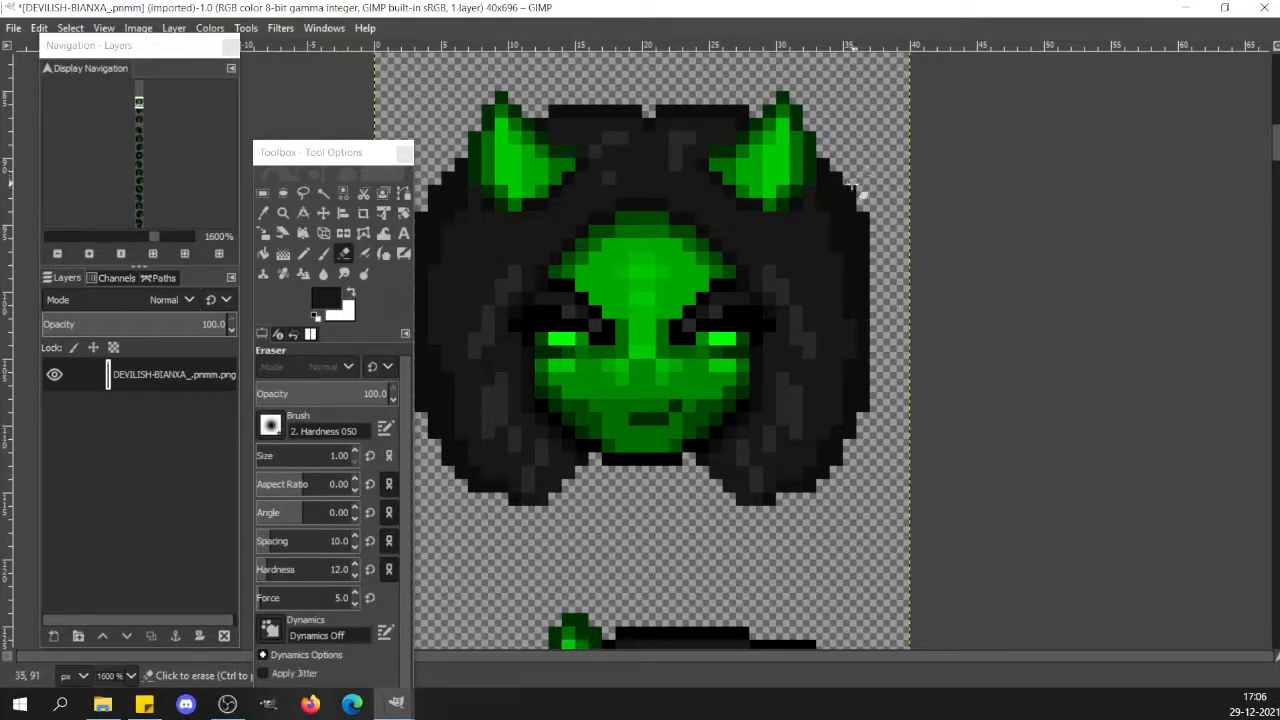
mouse_move(853, 190)
mouse_down()
mouse_move(866, 256)
mouse_move(862, 446)
mouse_move(853, 425)
mouse_up()
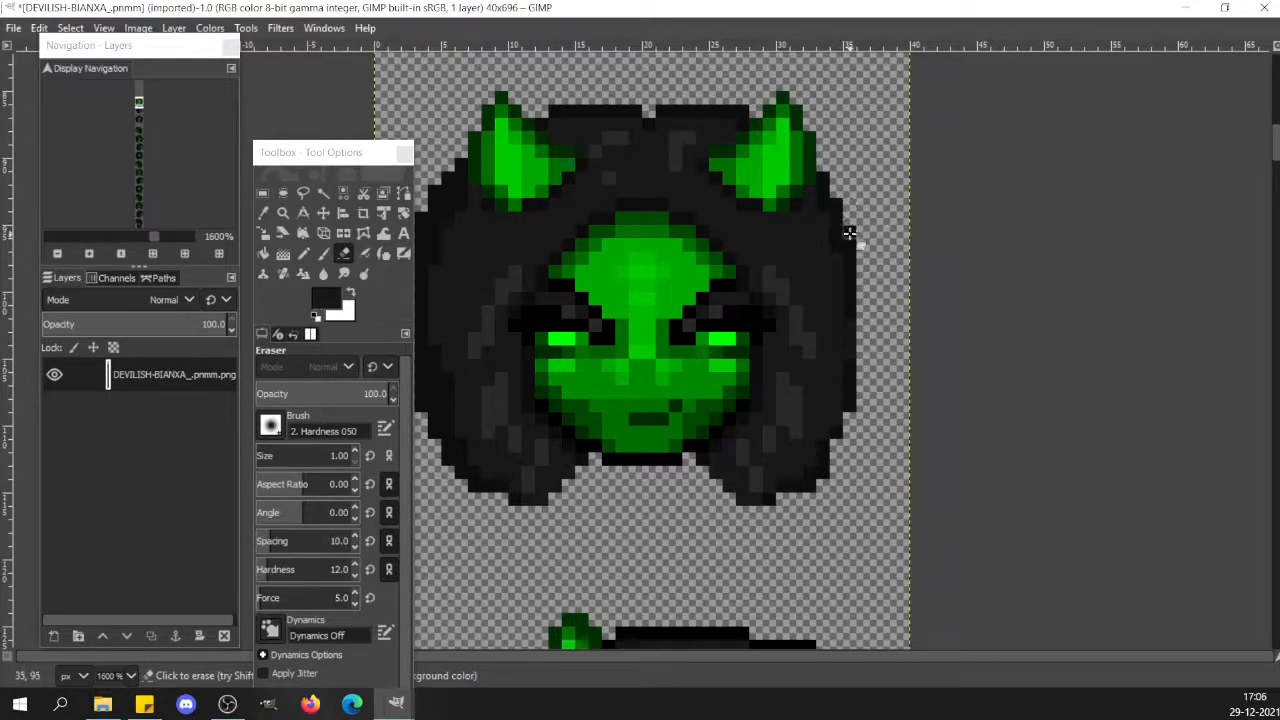
Try to shift the hair's right edge inward by 1 px, using a 5 x 21 px cut and paste.
key(r)
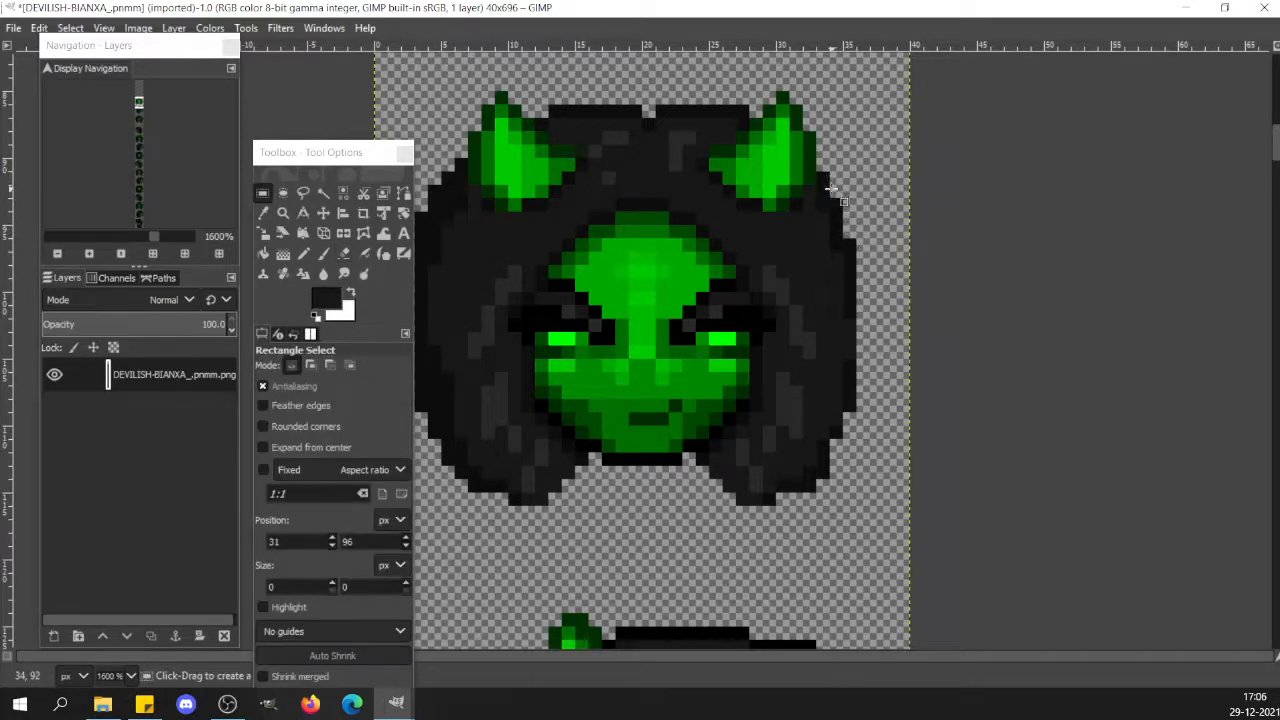
drag(831, 188, 897, 462)
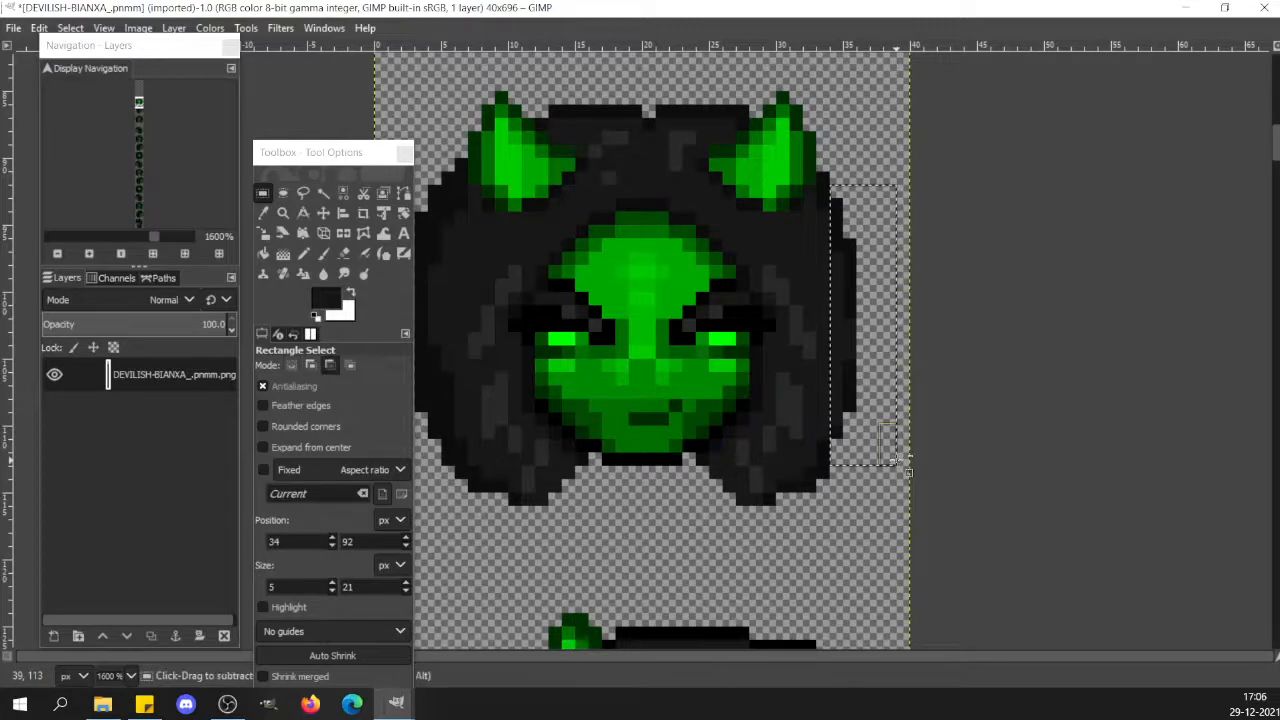
key(ctrl+x)
key(ctrl+v)
key(Left)
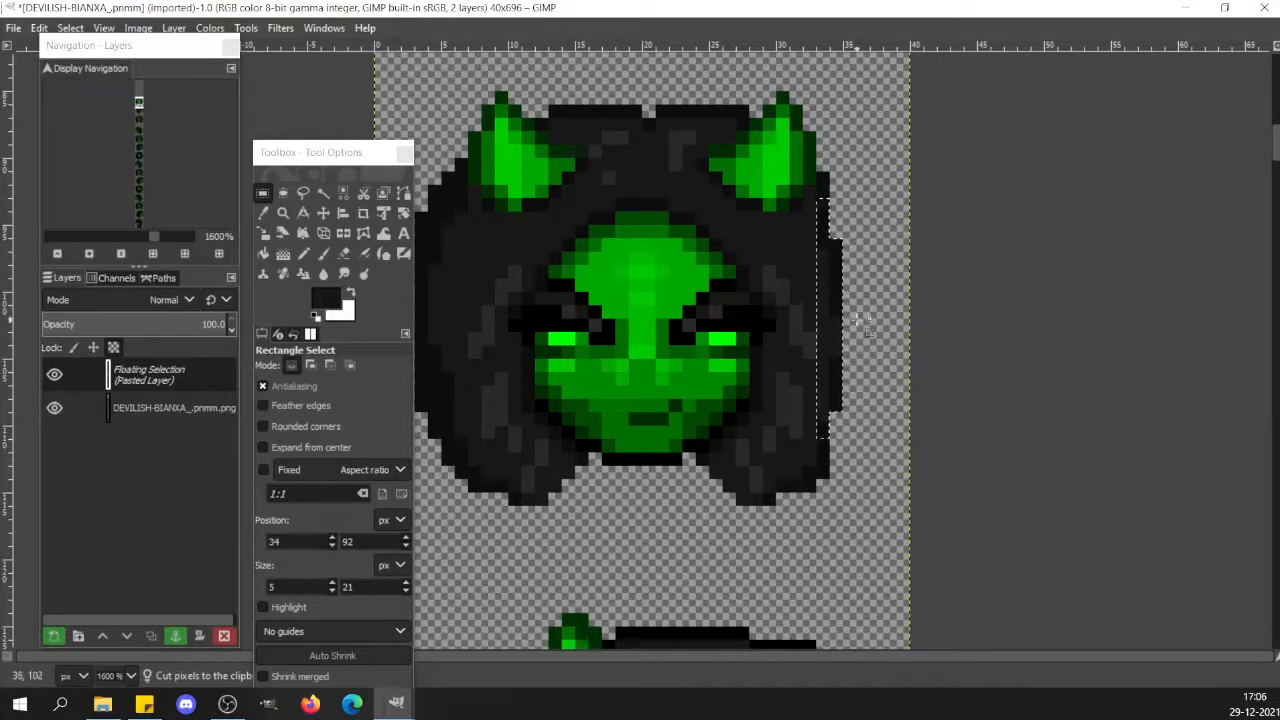
click(881, 252)
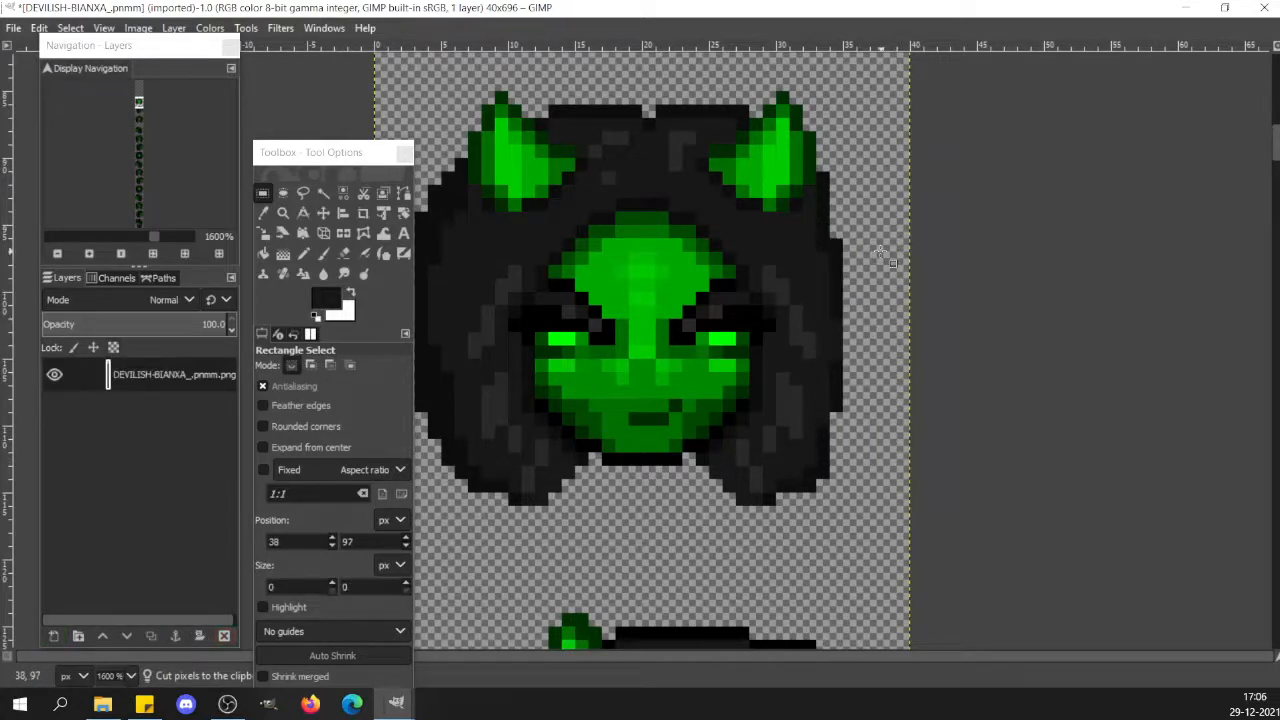
key(ctrl+v)
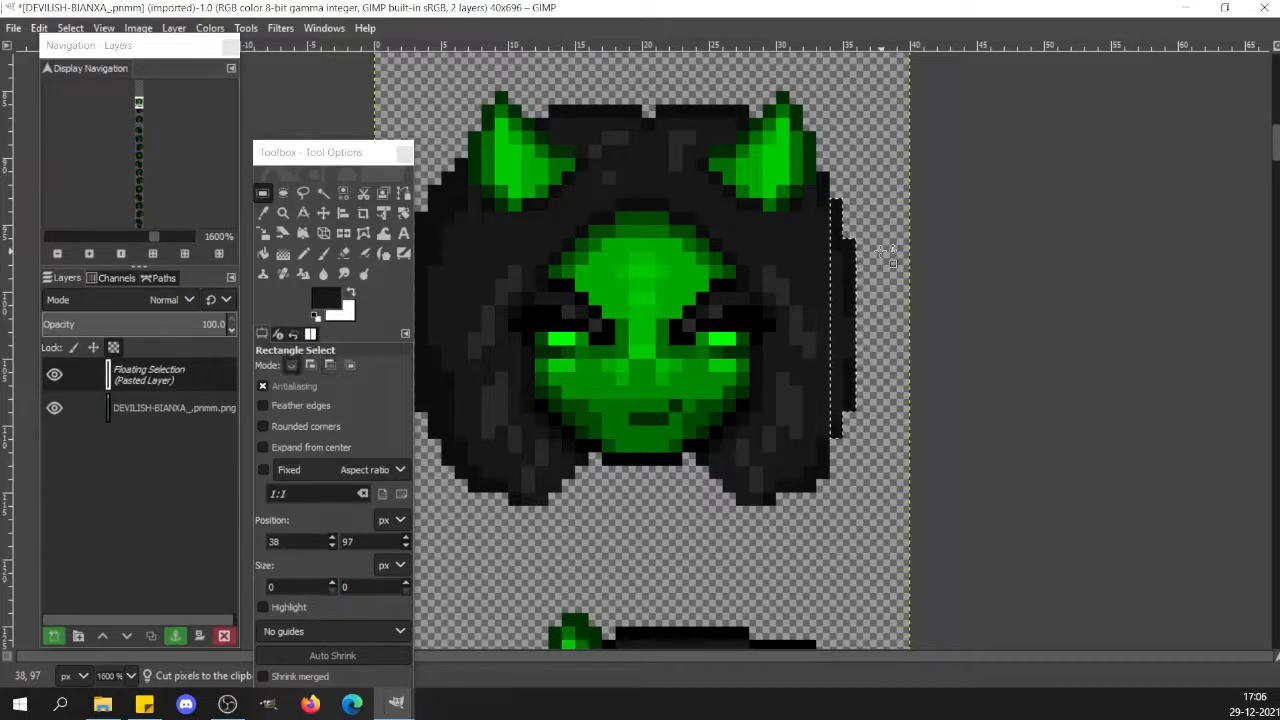
click(881, 325)
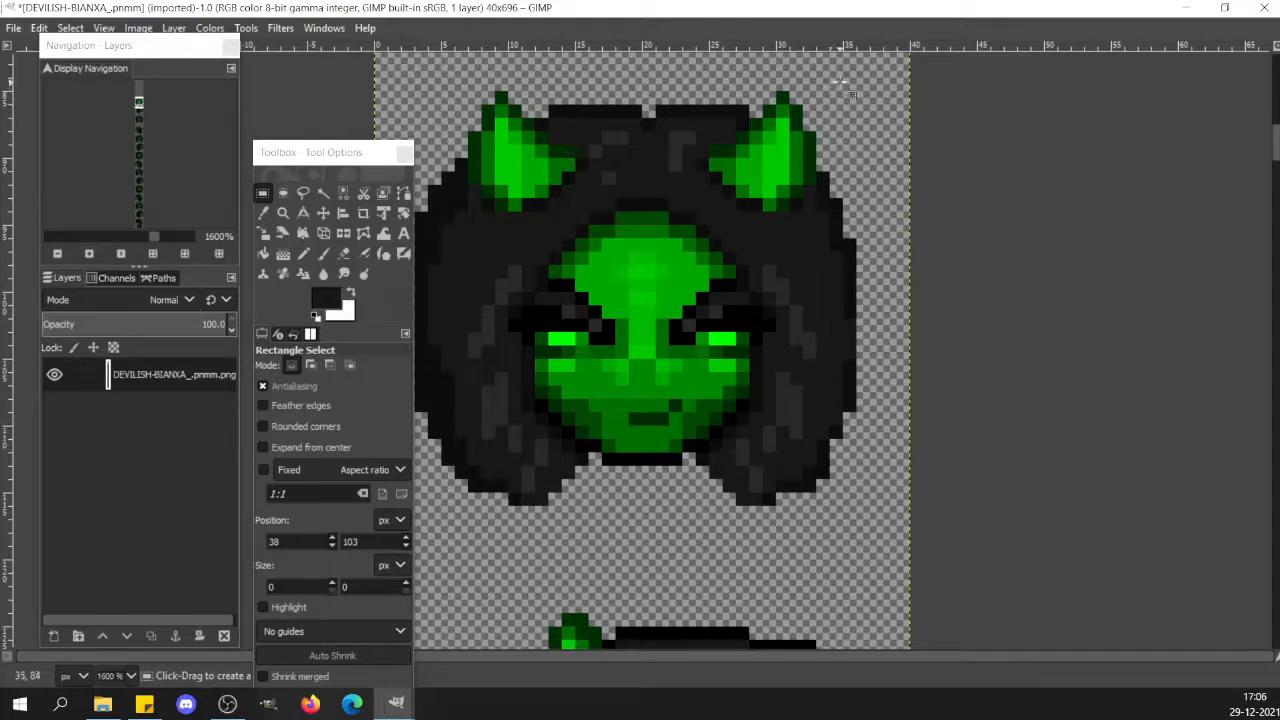
Cut the right horn area together with a 4 x 19 px strip of the hair's right edge, paste them 1 px further inward and anchor.
drag(842, 80, 735, 219)
drag(884, 220, 836, 484)
key(ctrl)
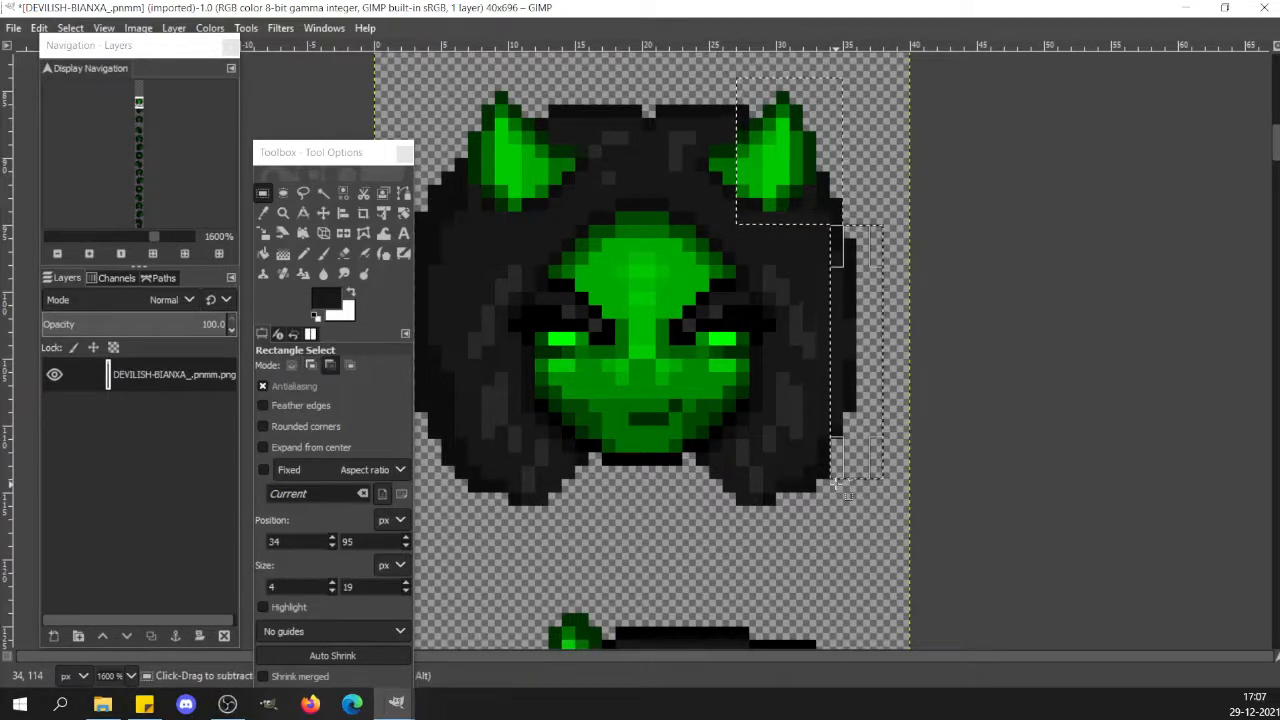
key(ctrl+x)
key(ctrl+v)
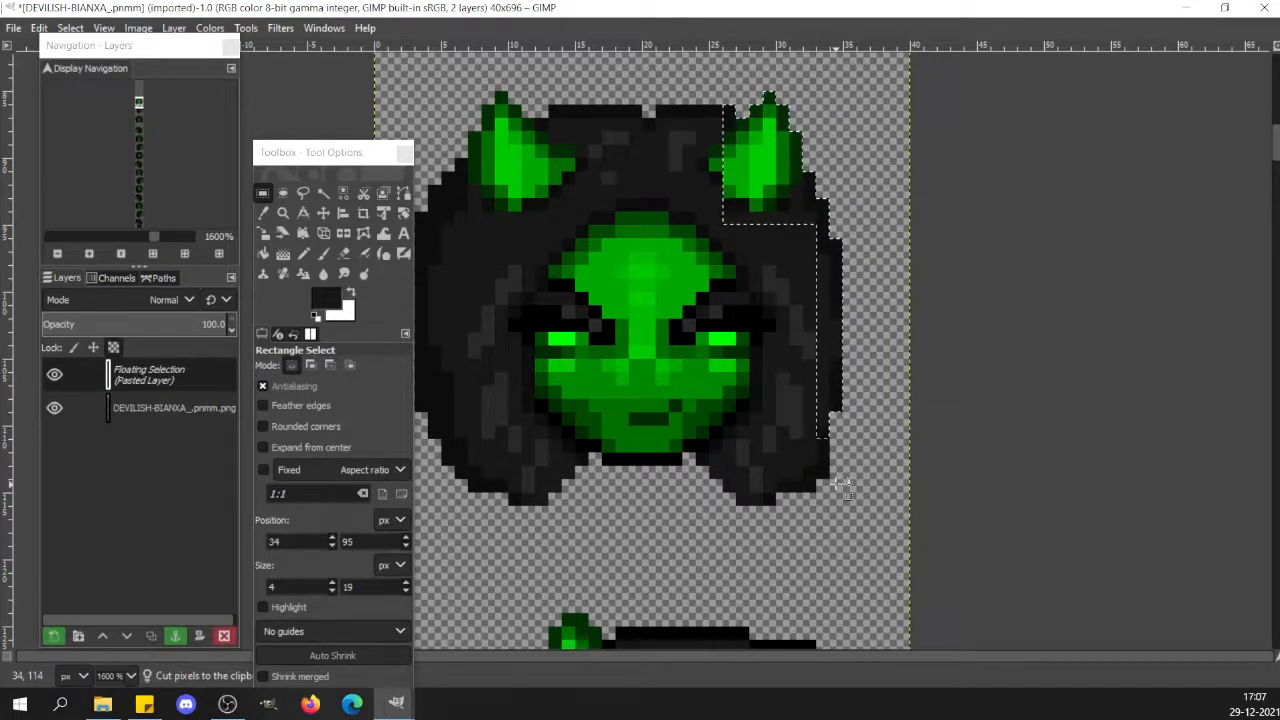
click(860, 489)
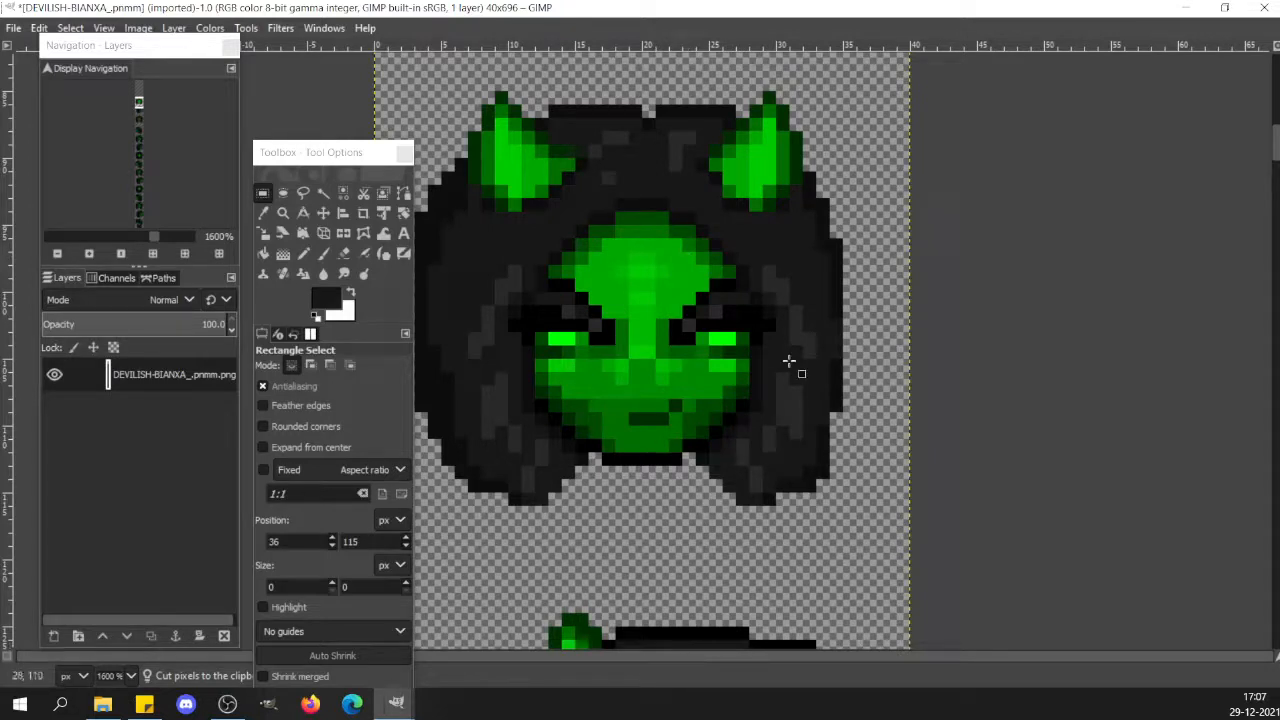
Trim the right strand's lower outer edge with the Eraser and touch up its outline with the 1 px Pencil in a dark hair colour.
key(shift+e)
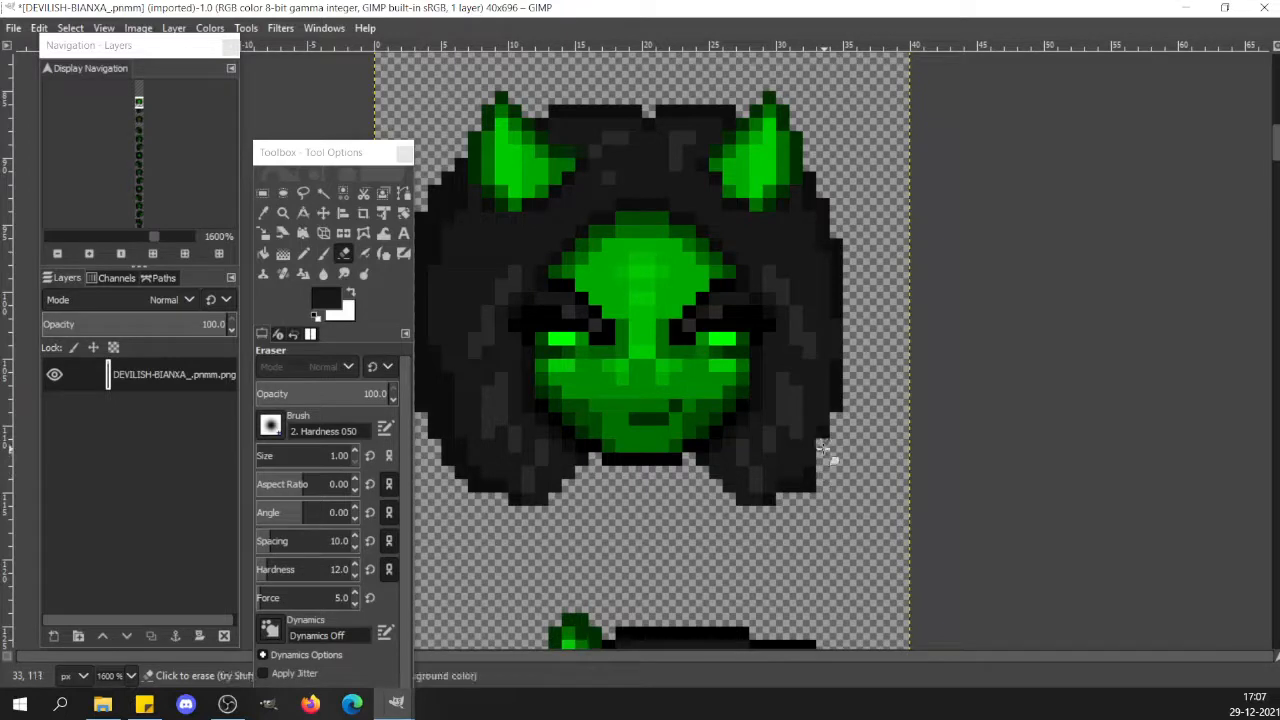
key(n)
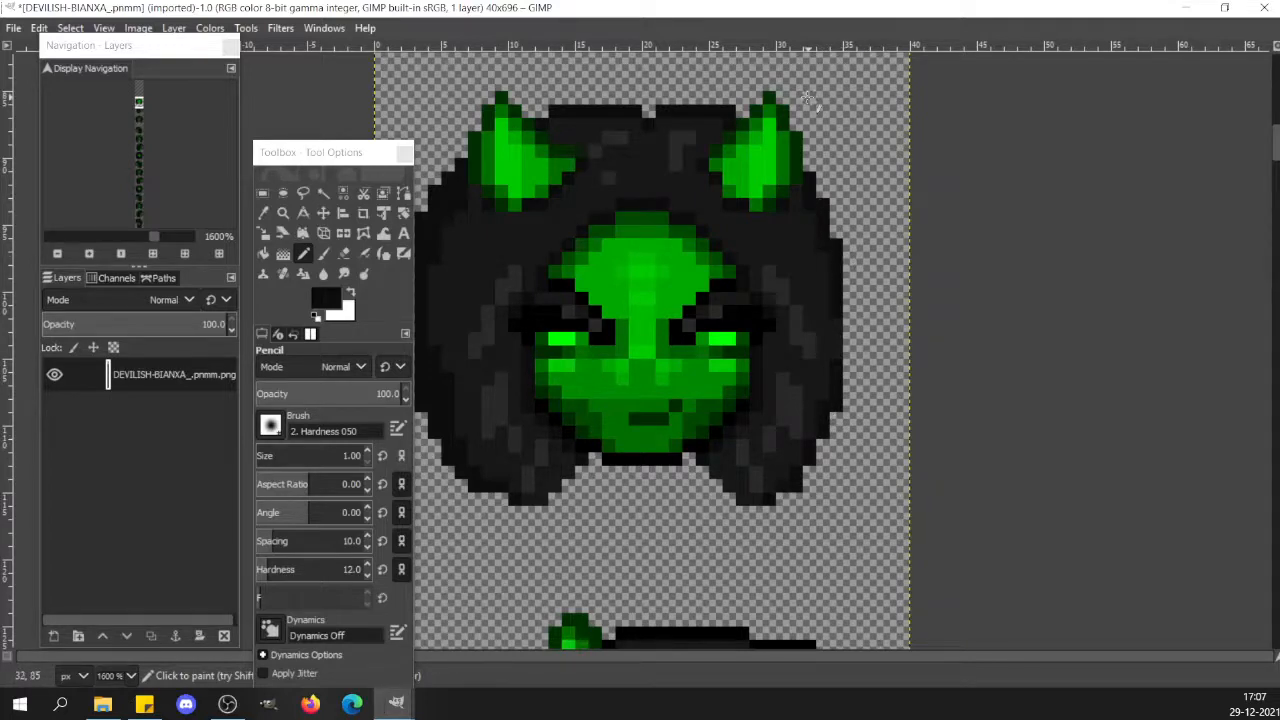
Move the toolbox clear of the head, delete the left horn area (13 x 10 px) and the left hair edge (5 x 23 px), and deselect.
key(r)
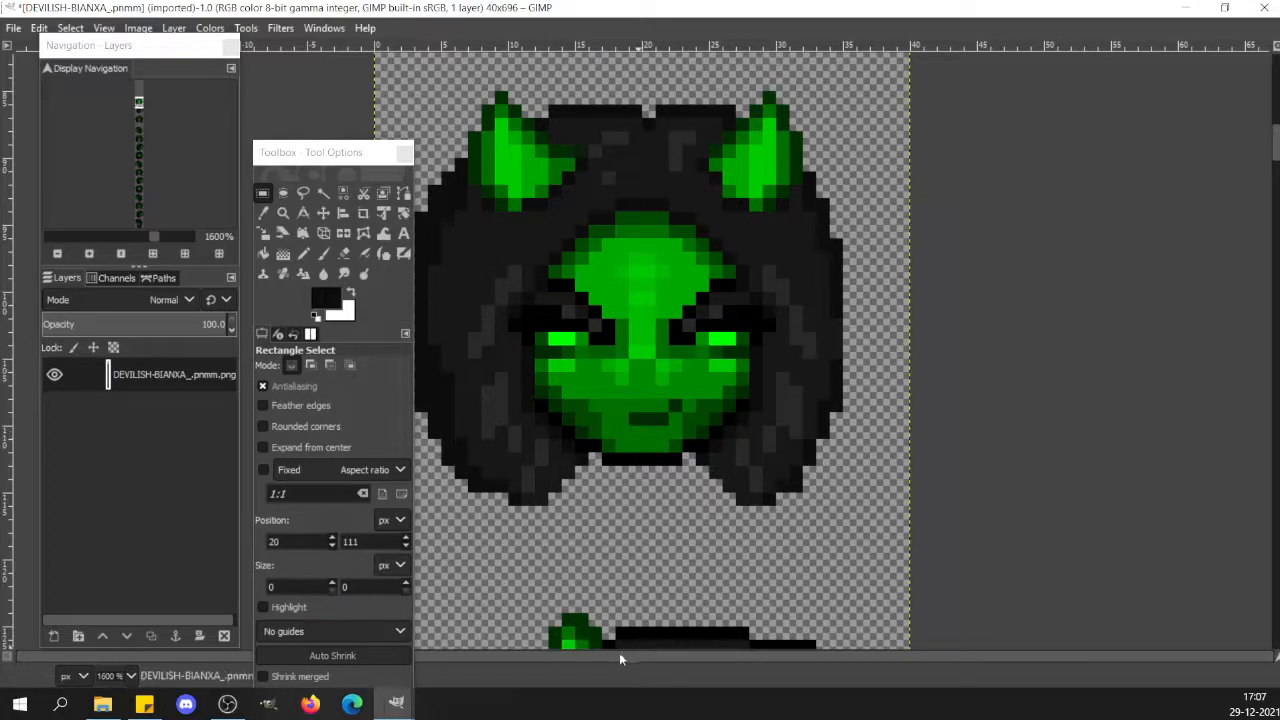
drag(366, 152, 307, 176)
click(620, 306)
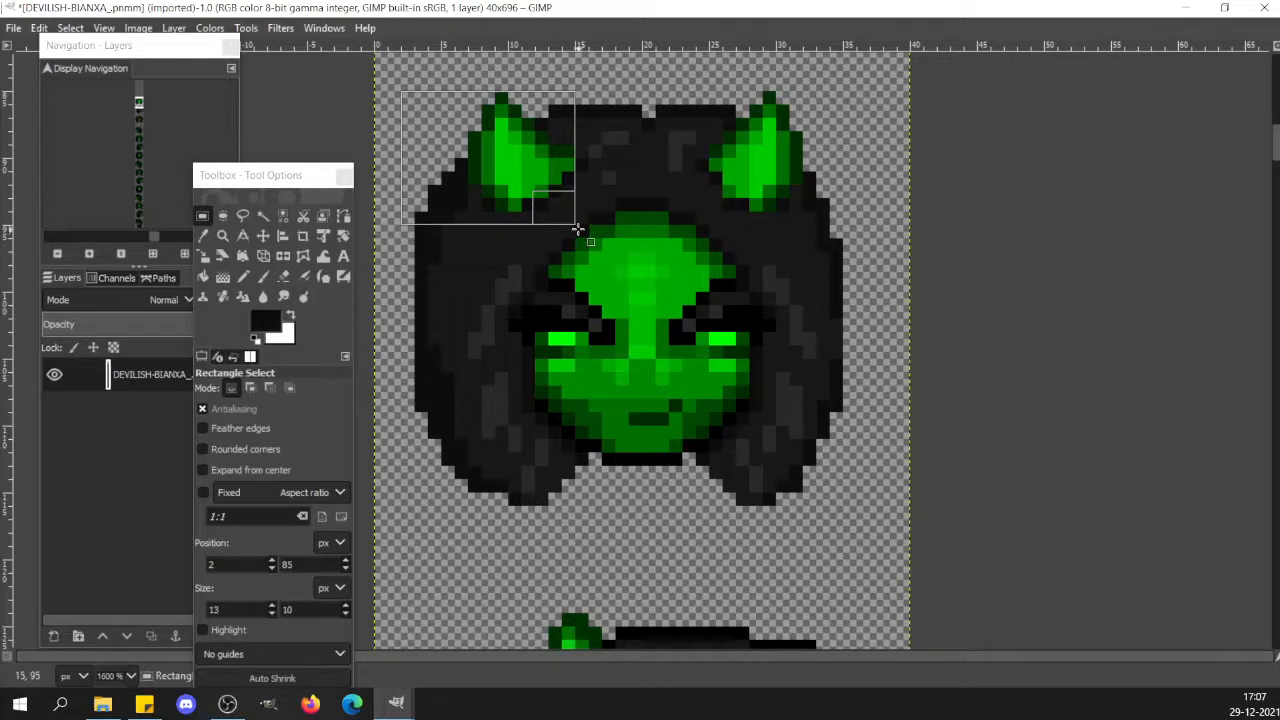
key(Return)
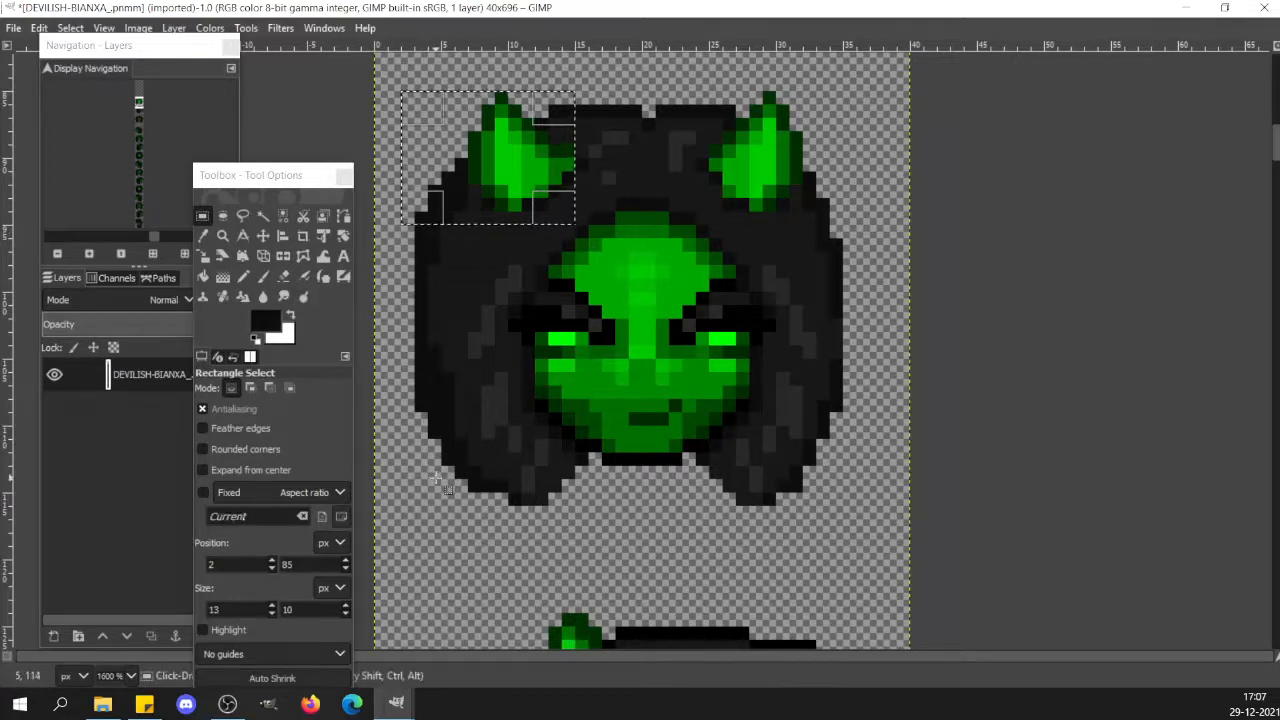
drag(405, 533, 461, 220)
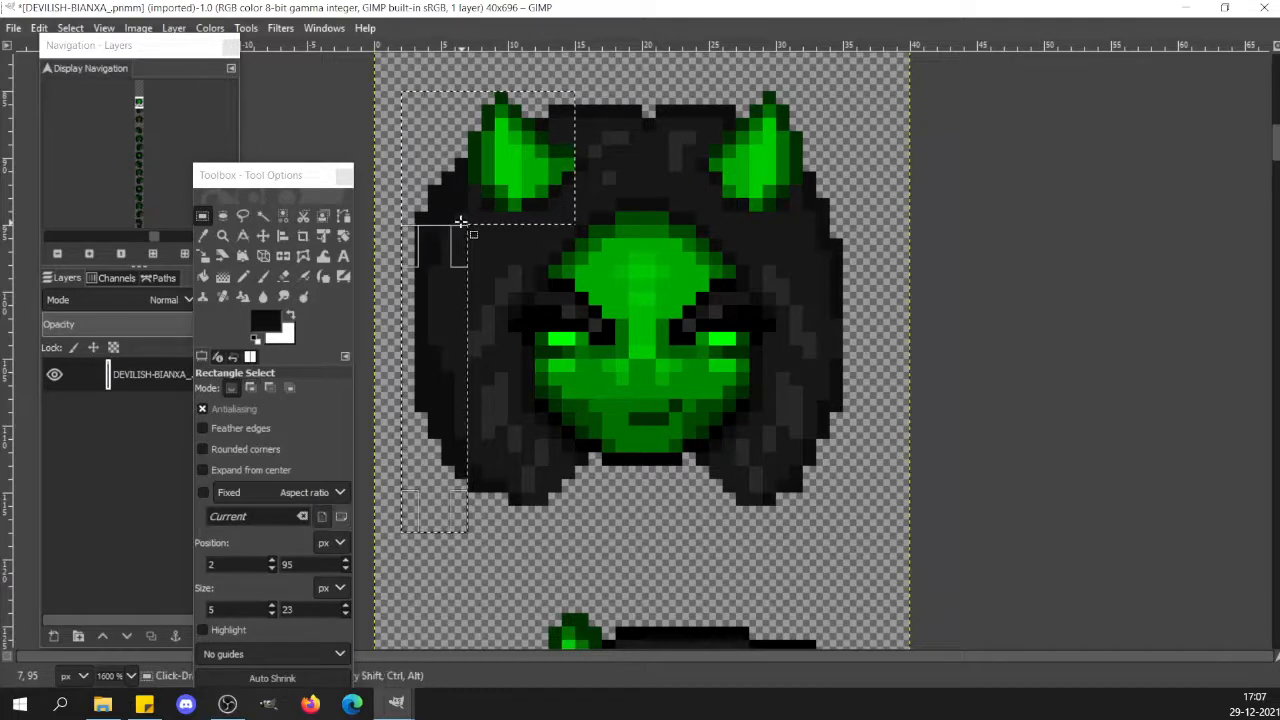
key(Delete)
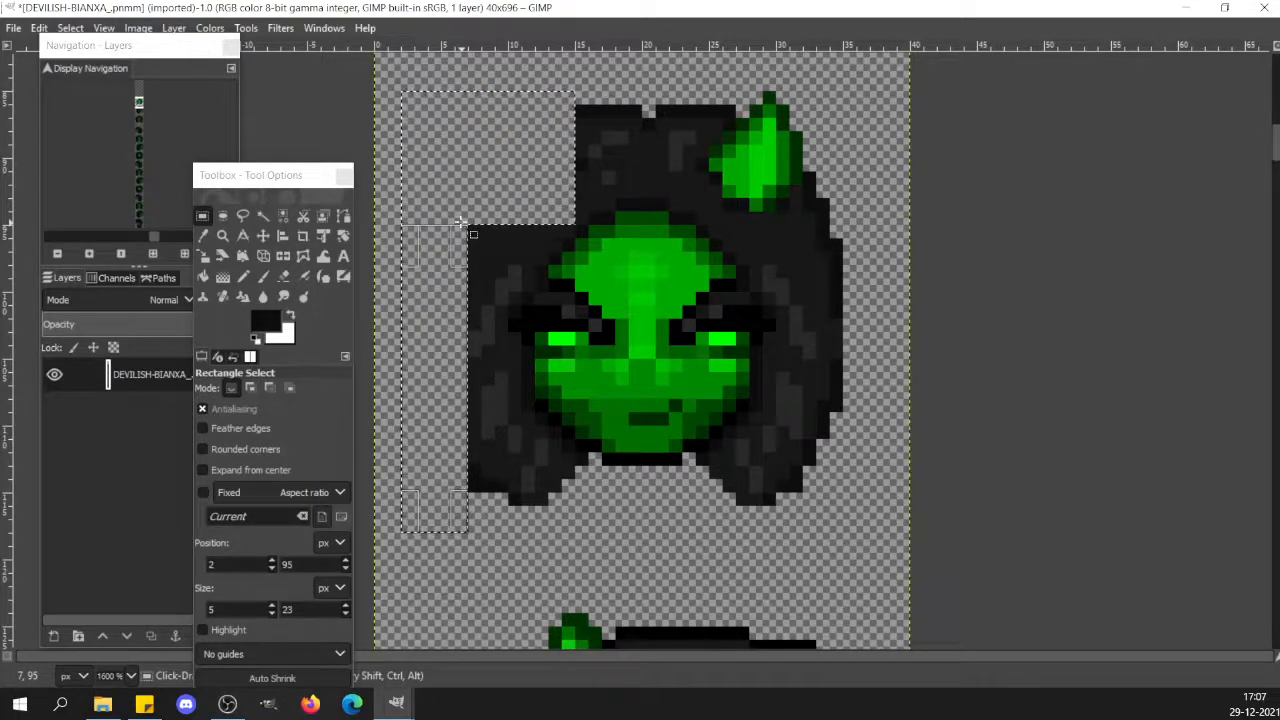
click(640, 294)
click(822, 208)
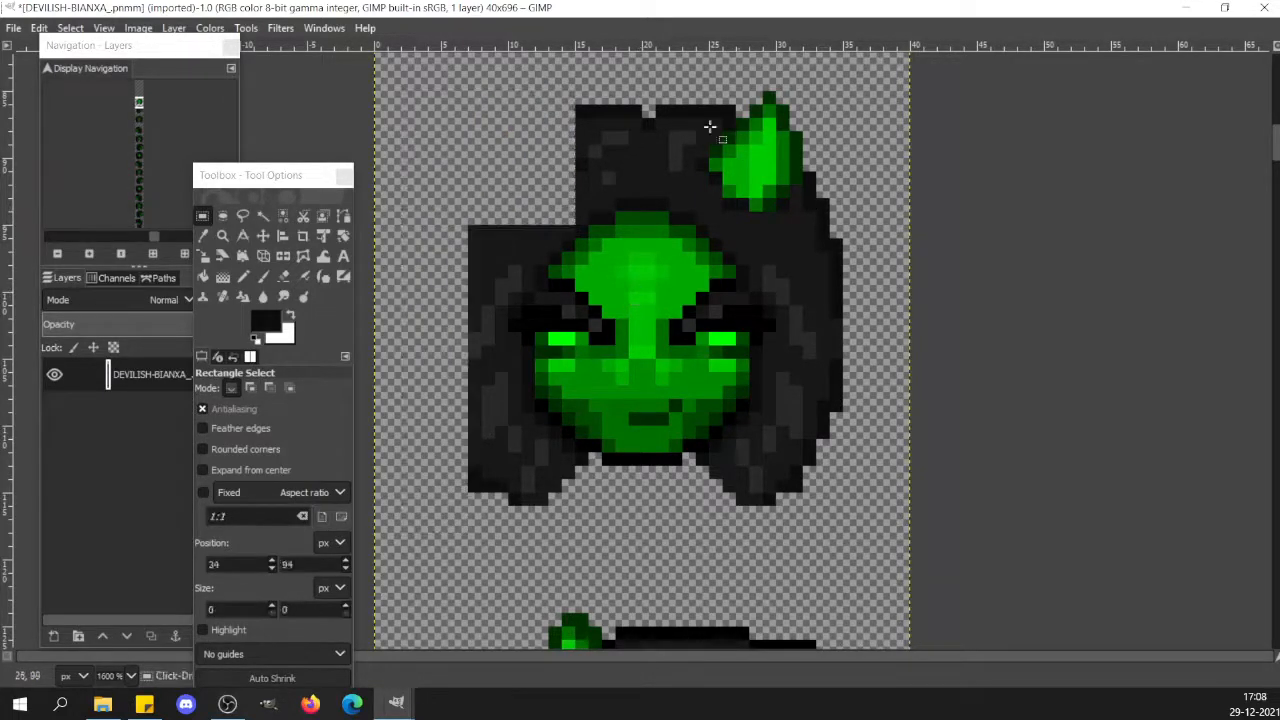
Copy the right horn area (12 x 10 px) together with the right hair edge (8 x 22 px) and paste the piece.
drag(700, 101, 857, 206)
drag(787, 117, 790, 87)
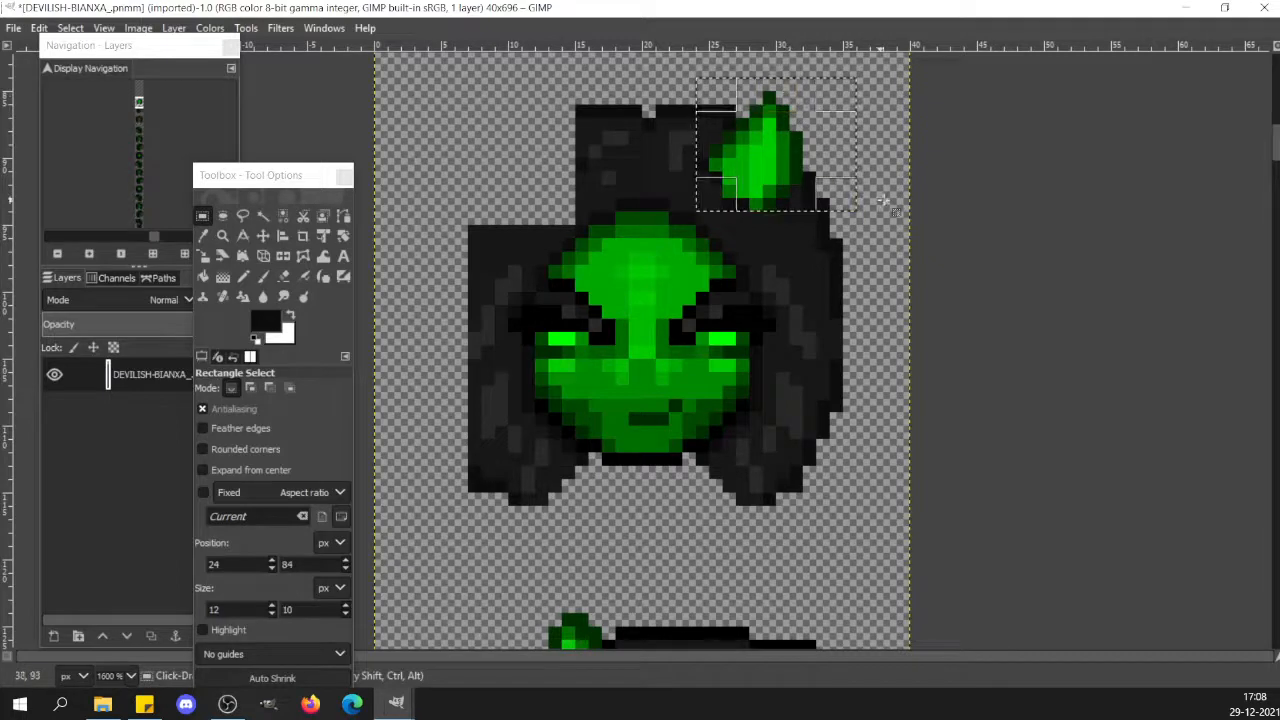
drag(895, 210, 772, 505)
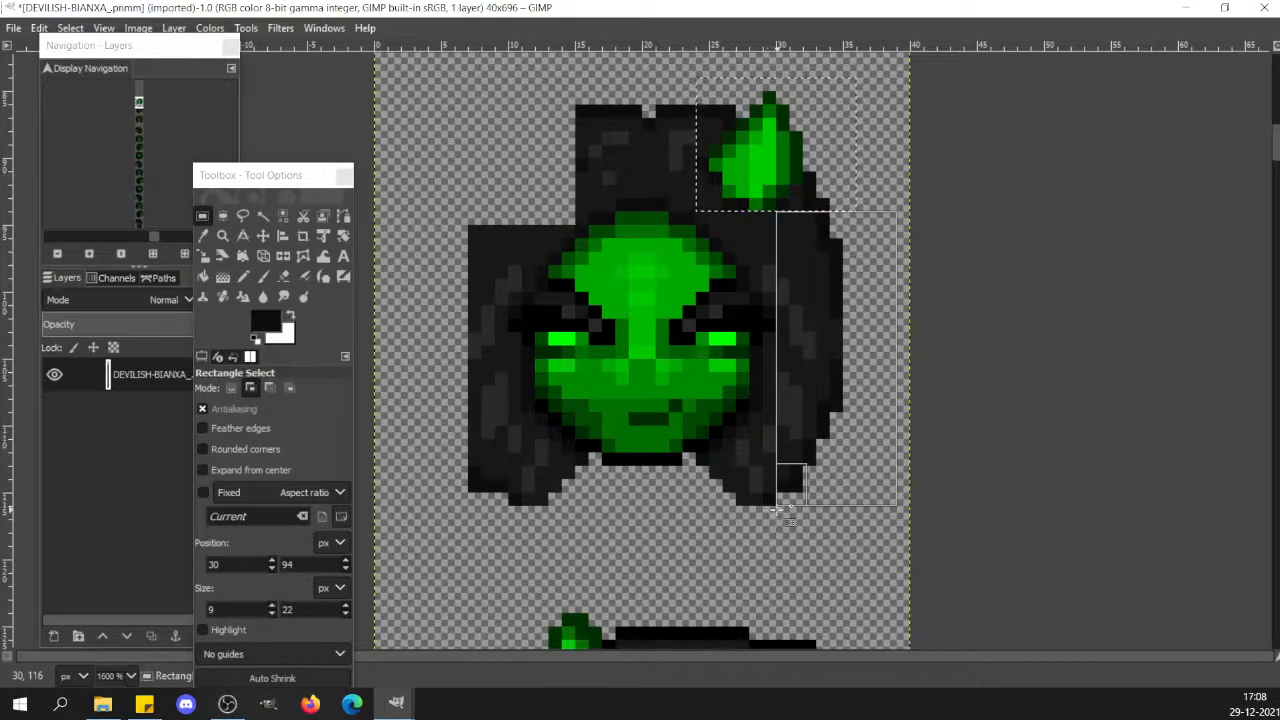
drag(776, 509, 788, 509)
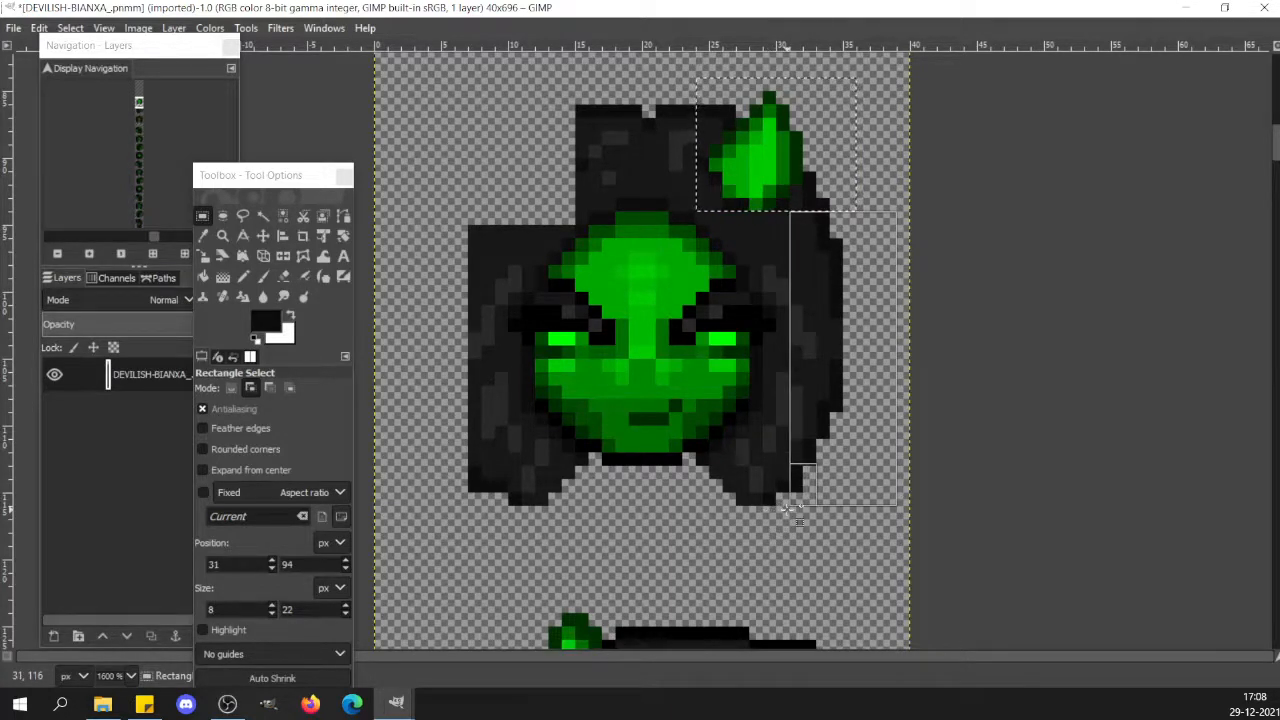
key(ctrl+c)
key(ctrl+v)
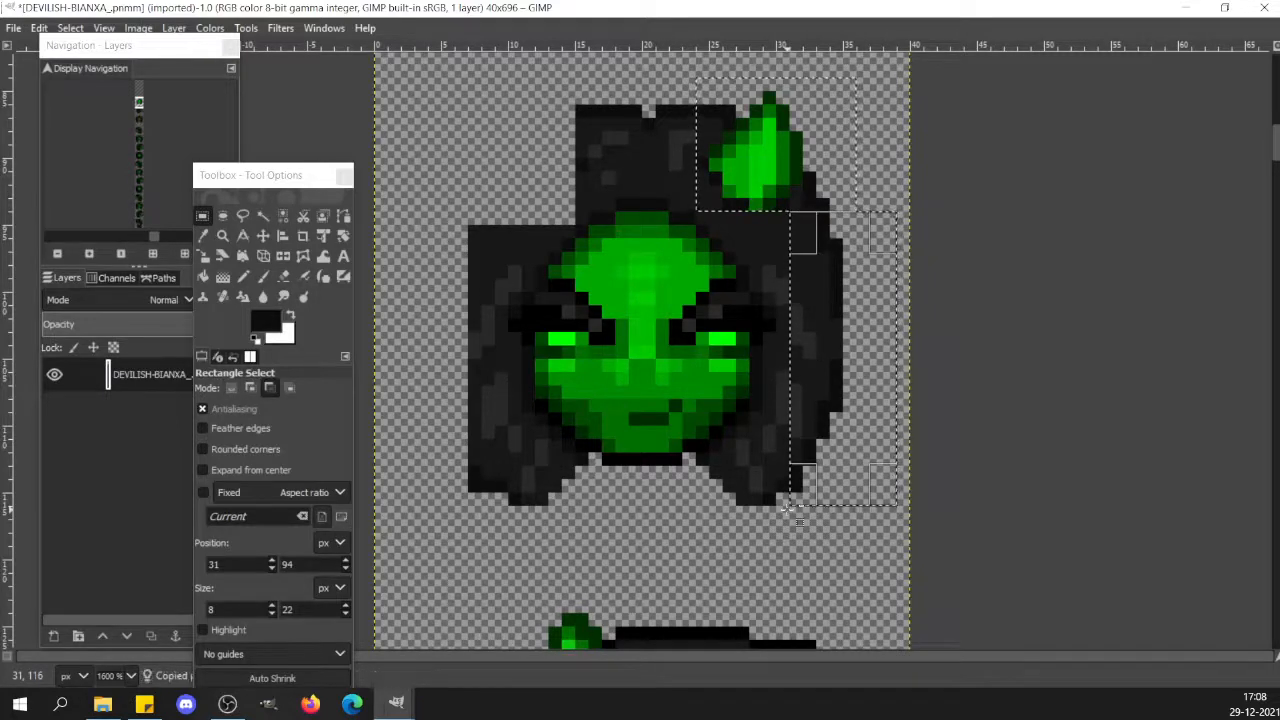
Flip the pasted horn and hair edge horizontally, shift the piece onto the head's left side to match the right side, and anchor it.
key(shift+f)
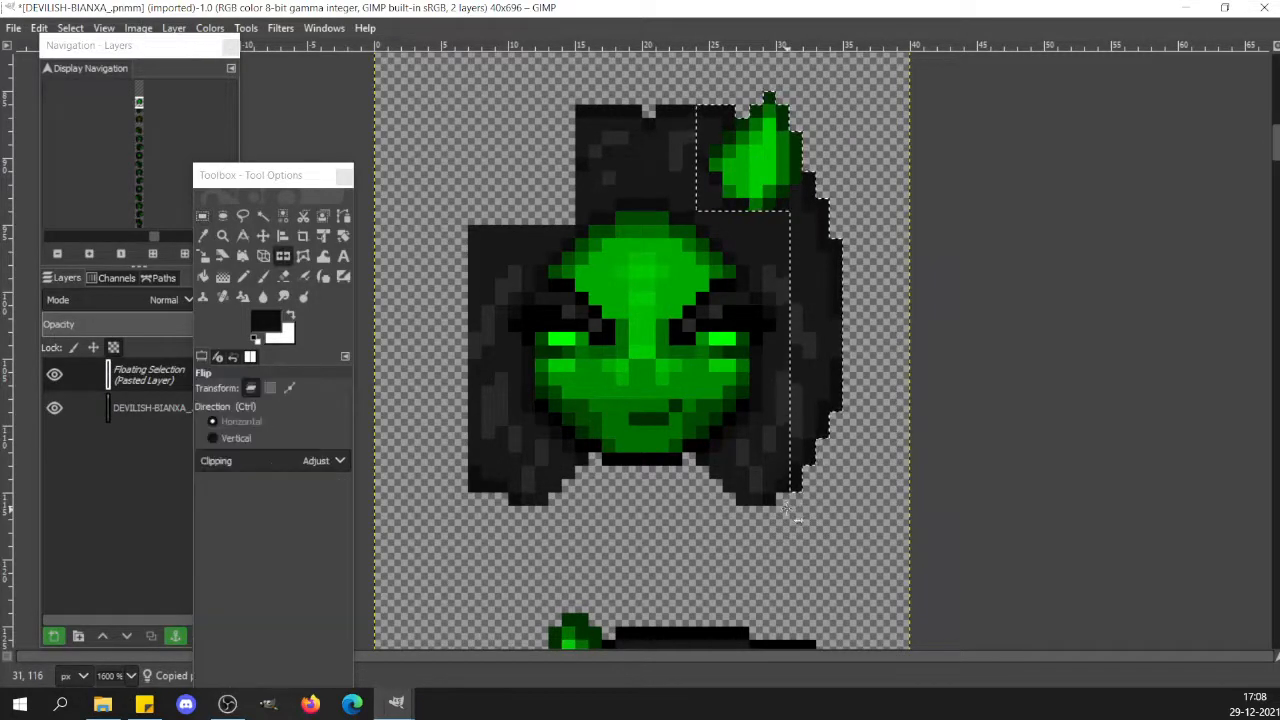
click(835, 324)
key(m)
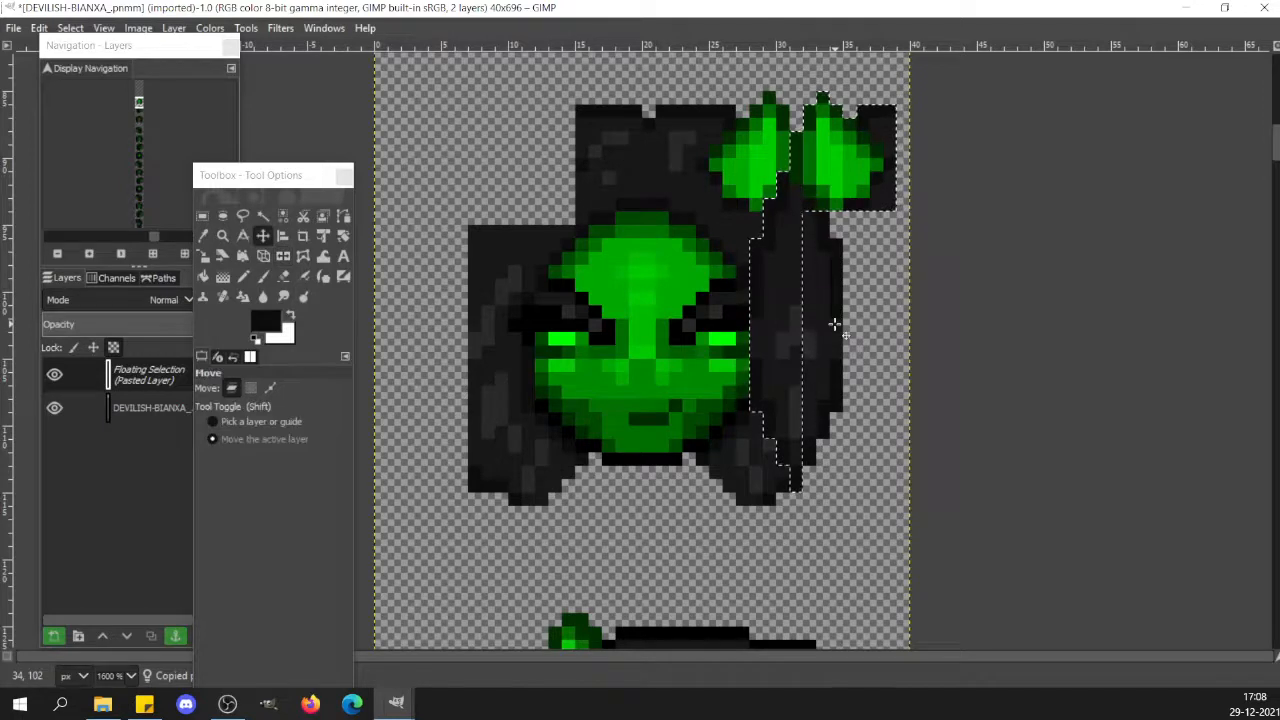
key(Left)
key(Left)
key(Left)
key(Left)
key(Left)
key(Left)
key(Left)
key(Left)
key(Left)
key(Left)
key(Left)
key(Left)
key(Left)
key(Left)
key(Left)
key(Left)
key(Left)
key(Left)
key(Left)
key(Left)
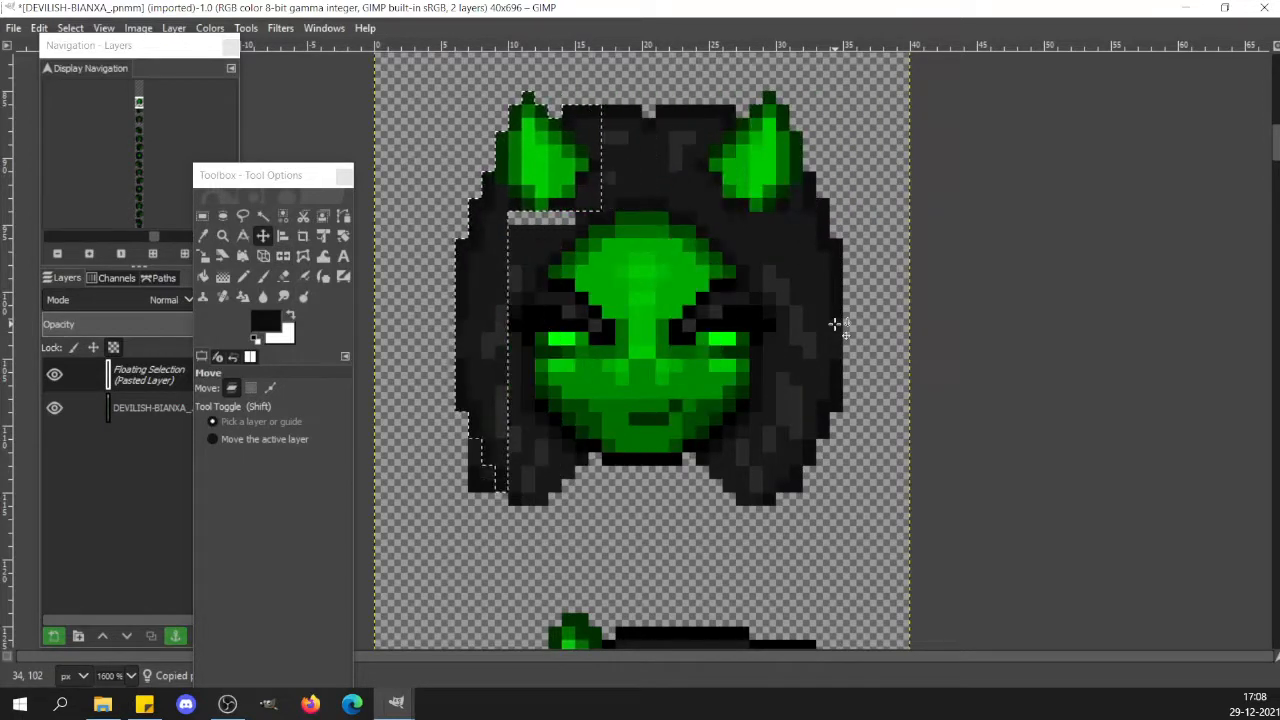
key(Left)
key(Left)
key(Right)
key(Right)
key(Right)
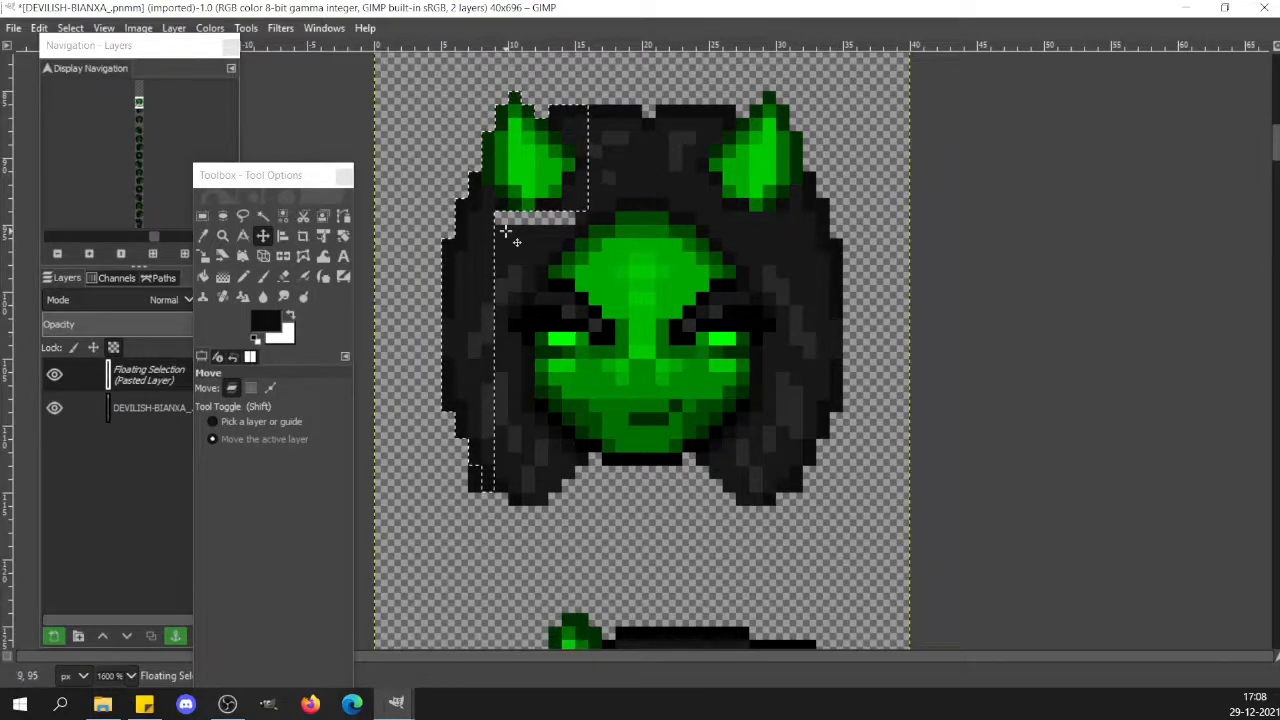
key(r)
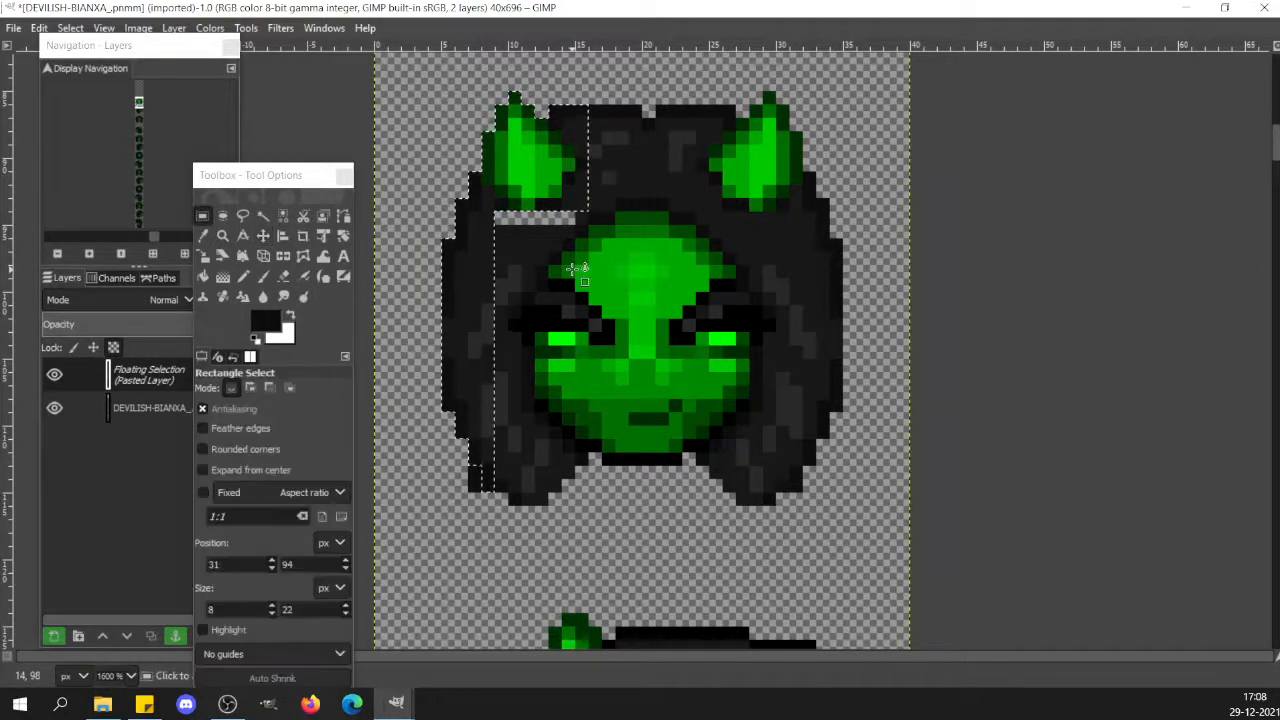
click(577, 268)
Fill the transparent gap beneath the left horn with the 1 px Pencil in the dark hair colour.
key(shift+e)
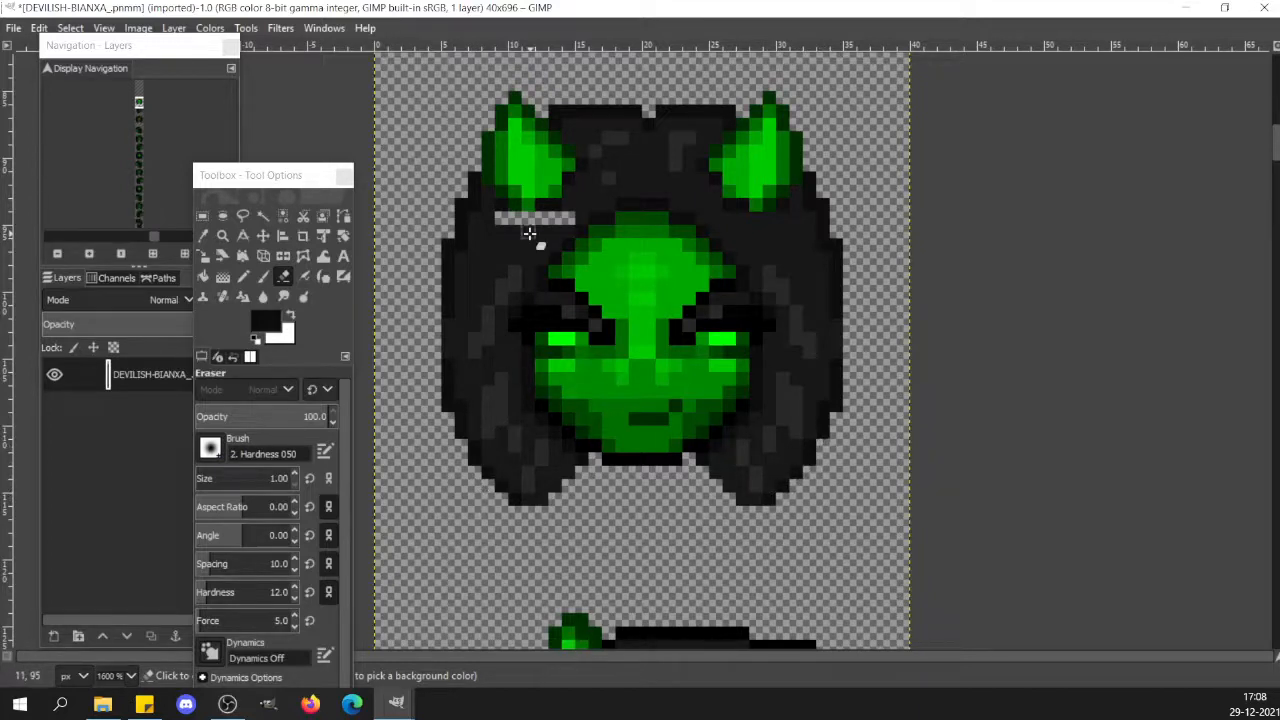
key(n)
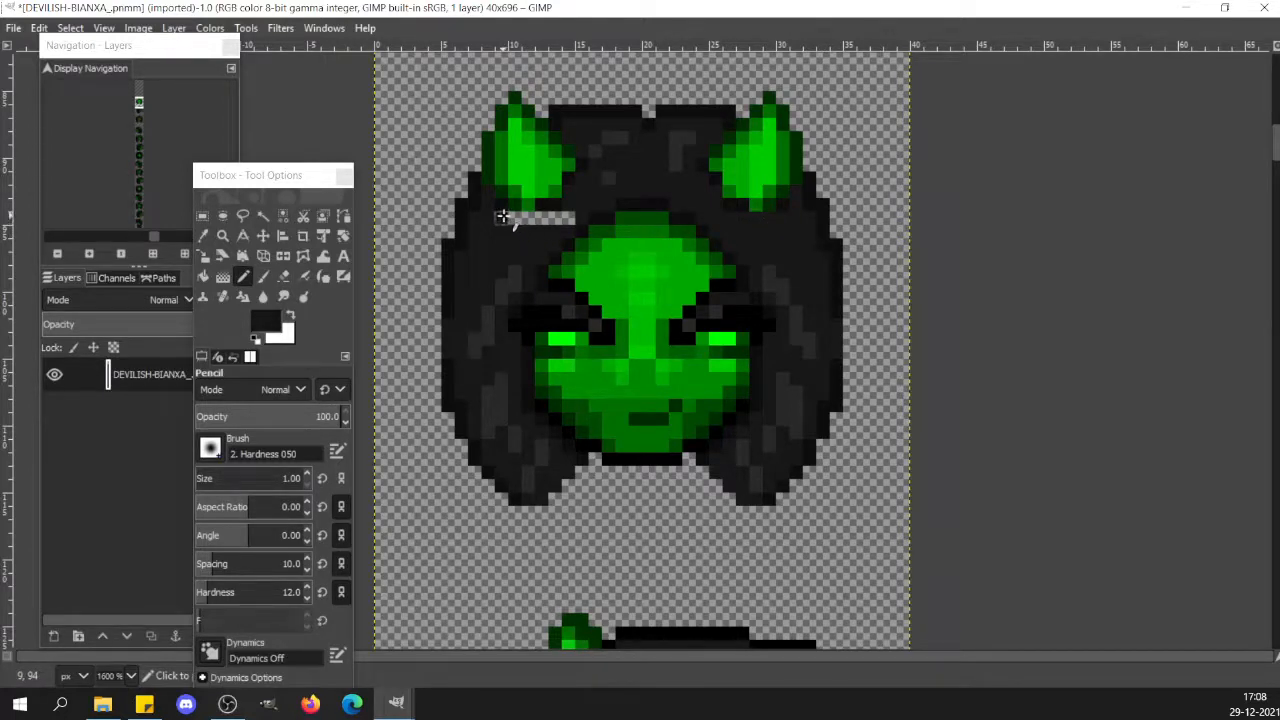
drag(502, 216, 562, 218)
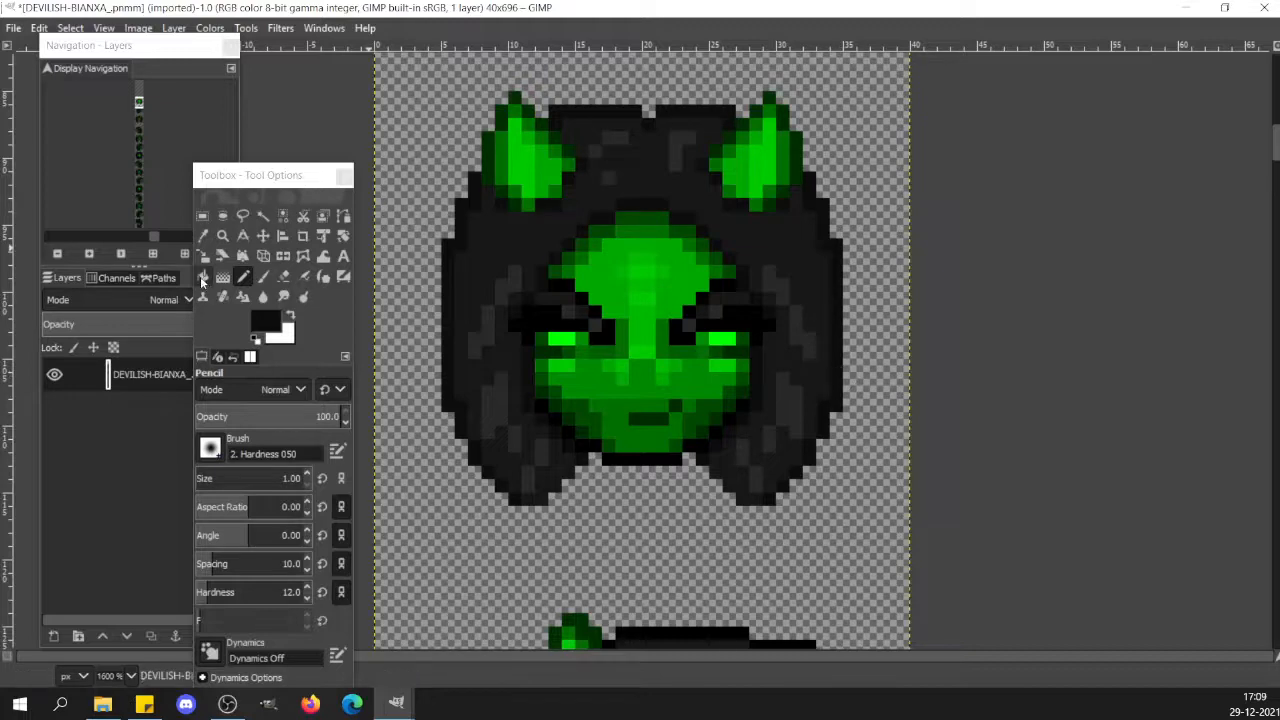
Outline the right hair strand's bottom tip and lower inner edge with the 1 px Pencil in the dark outline colour.
click(185, 240)
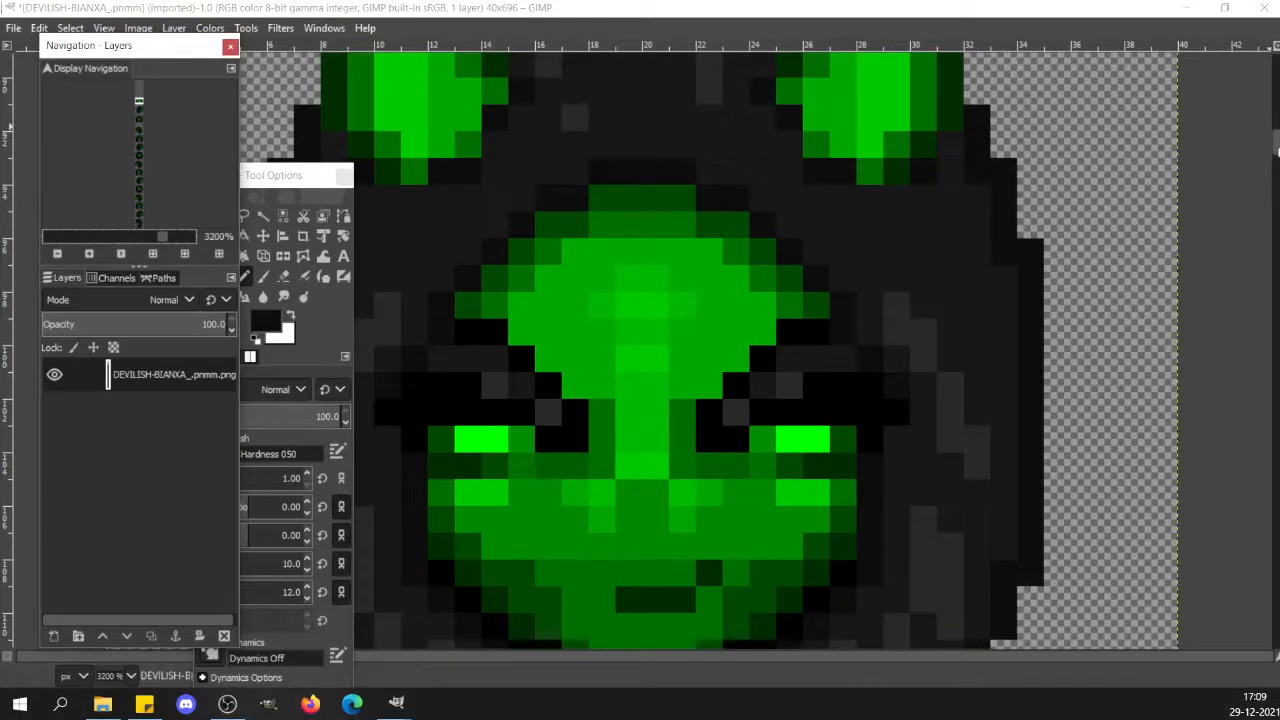
drag(1278, 152, 1278, 164)
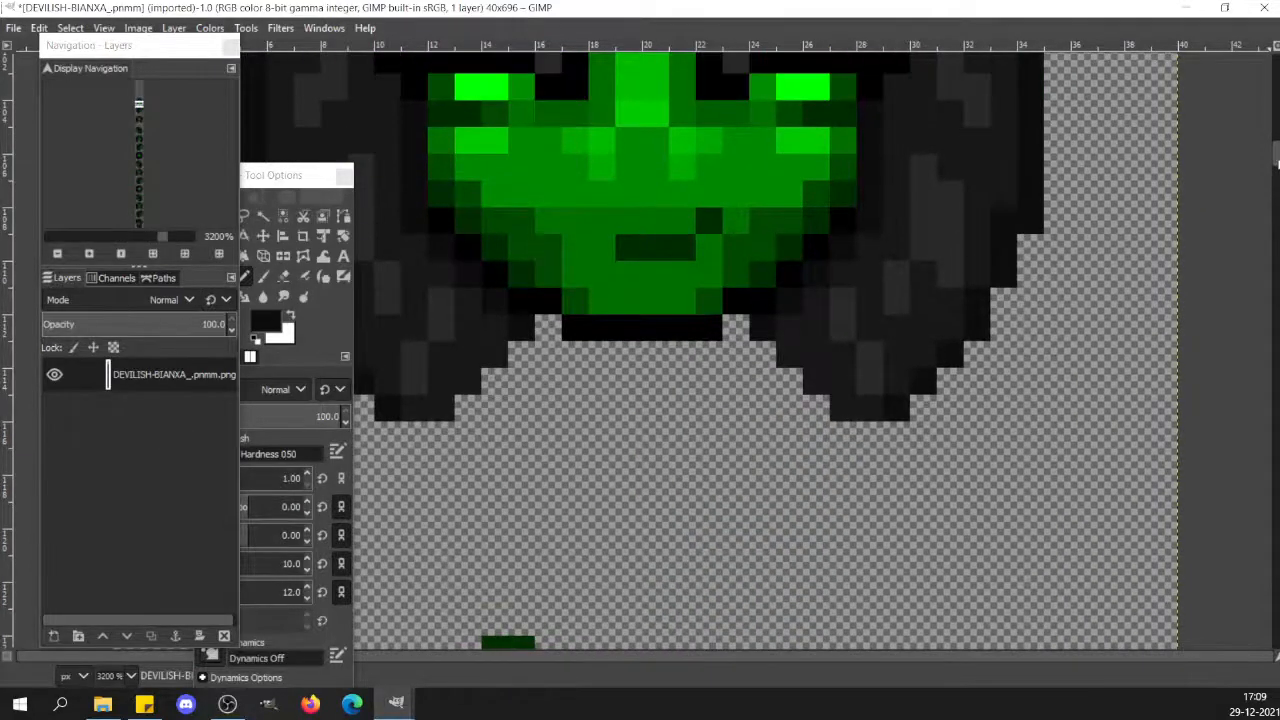
click(848, 409)
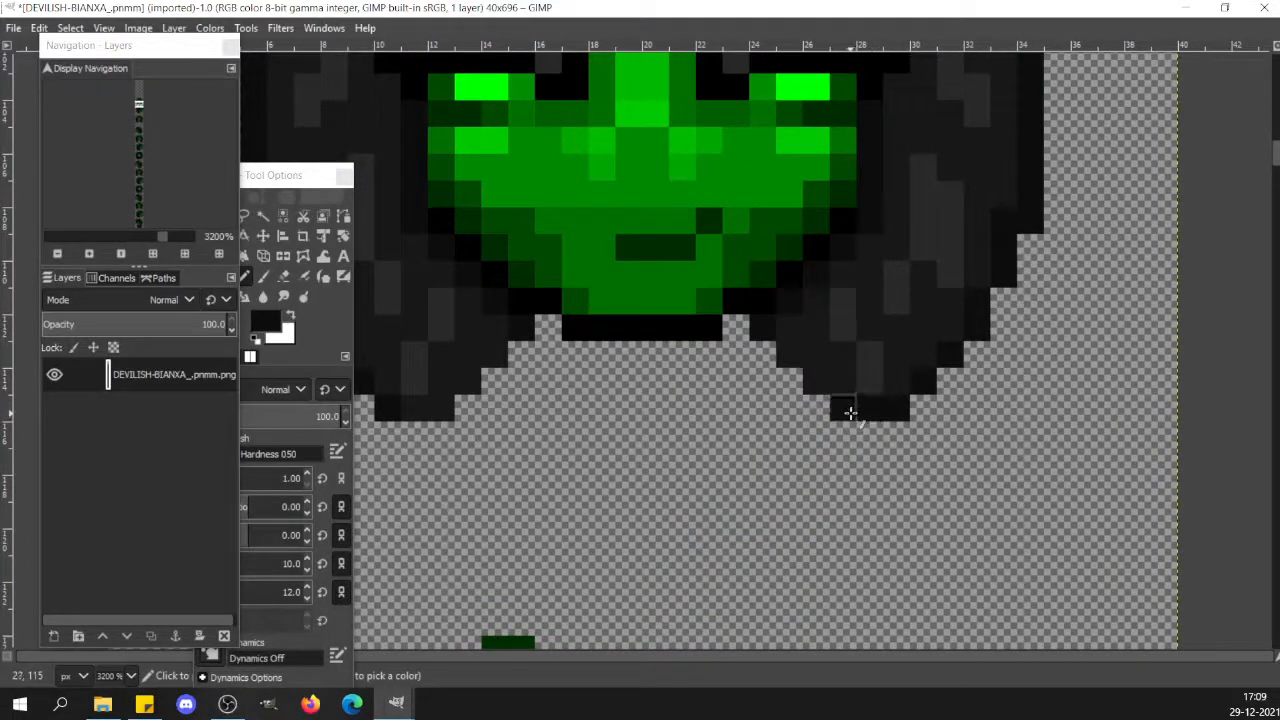
shift+click(765, 329)
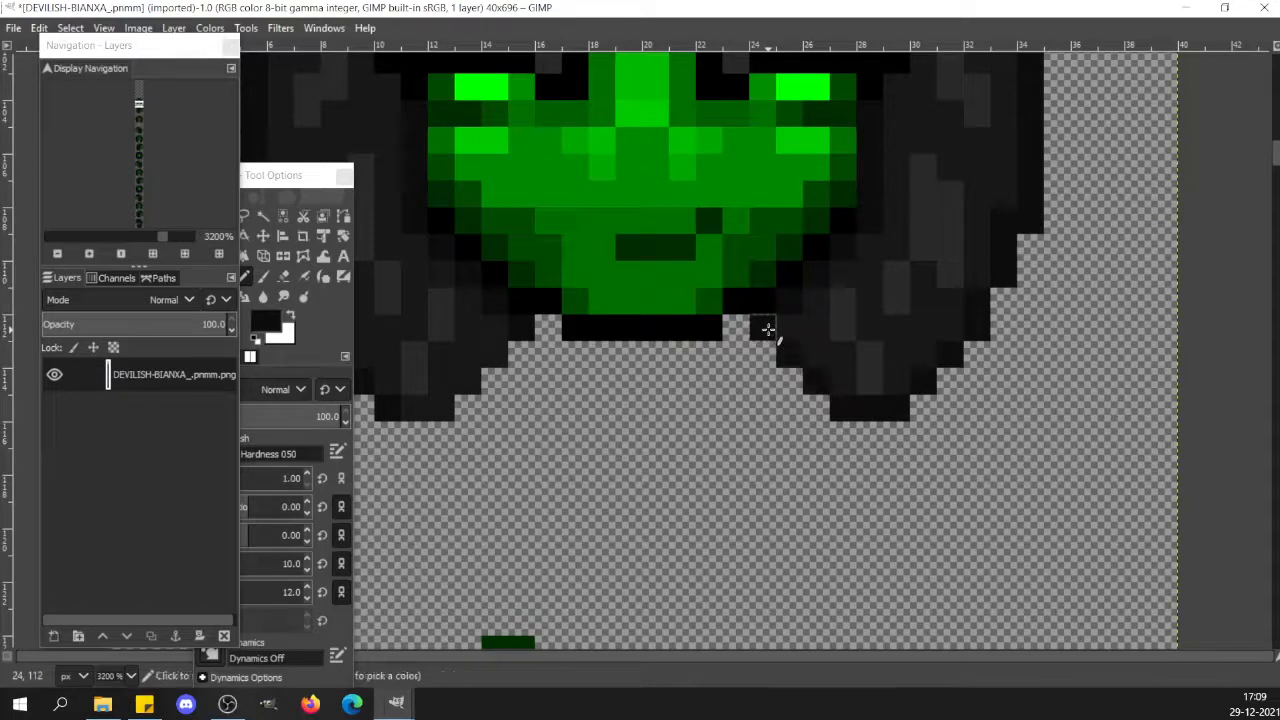
Sample the black beside the chin and draw a diagonal black outline between jaw and hair on both sides of the face.
ctrl+click(753, 301)
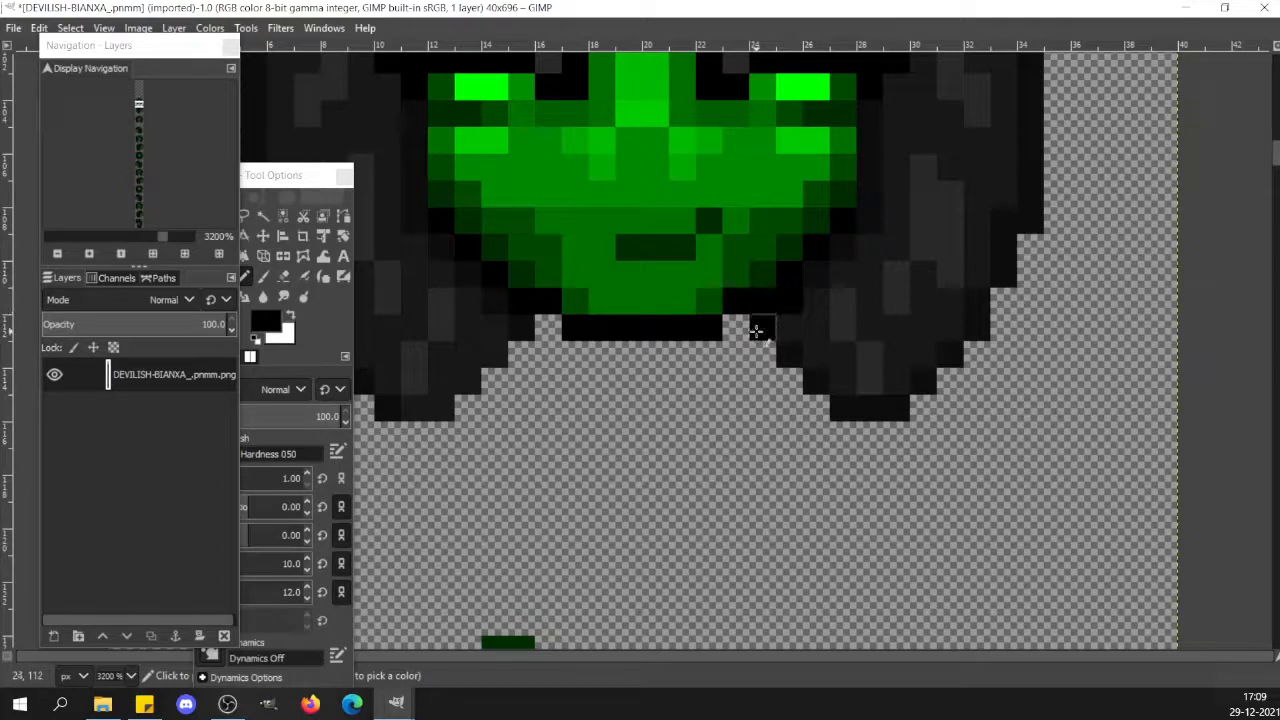
click(530, 326)
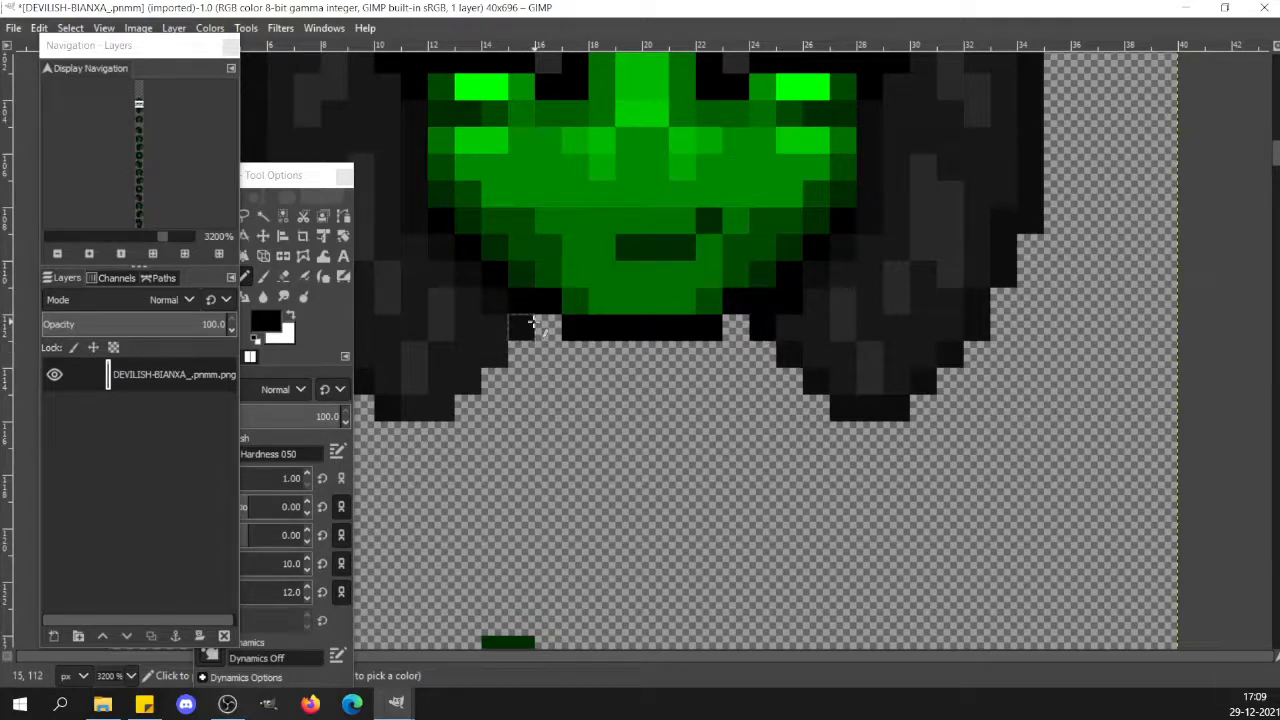
shift+click(449, 255)
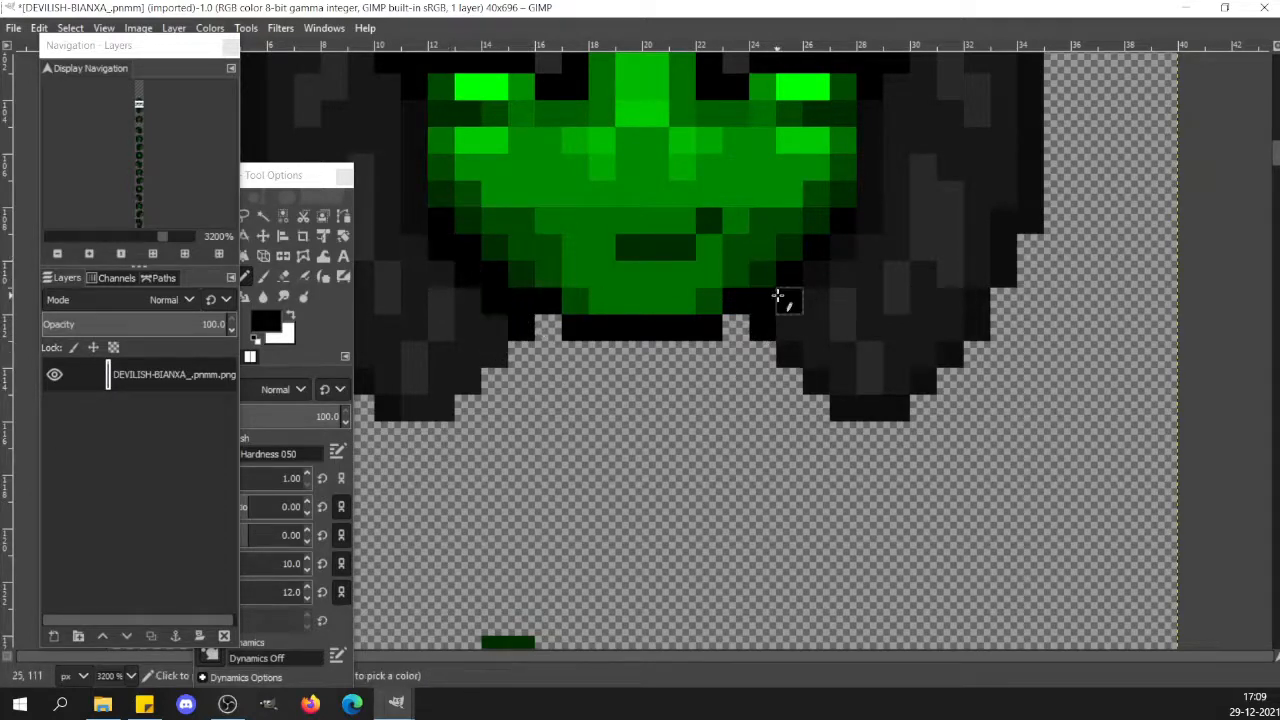
click(763, 327)
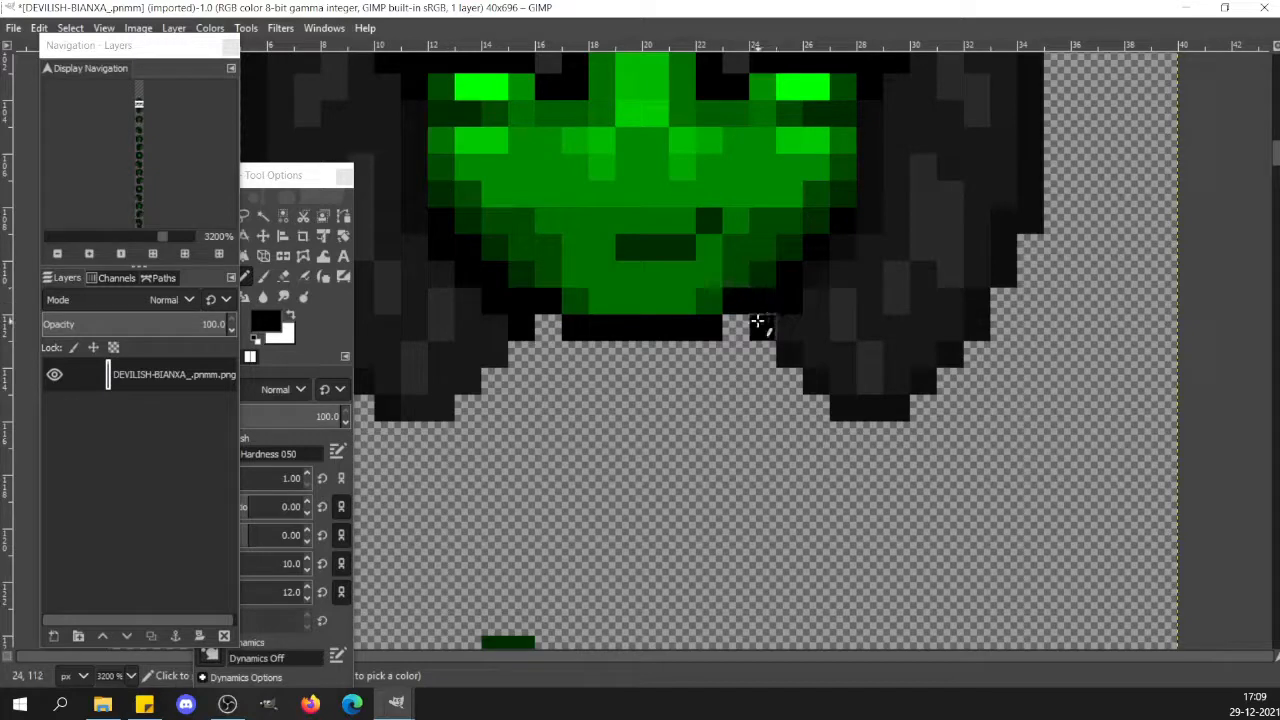
shift+click(835, 245)
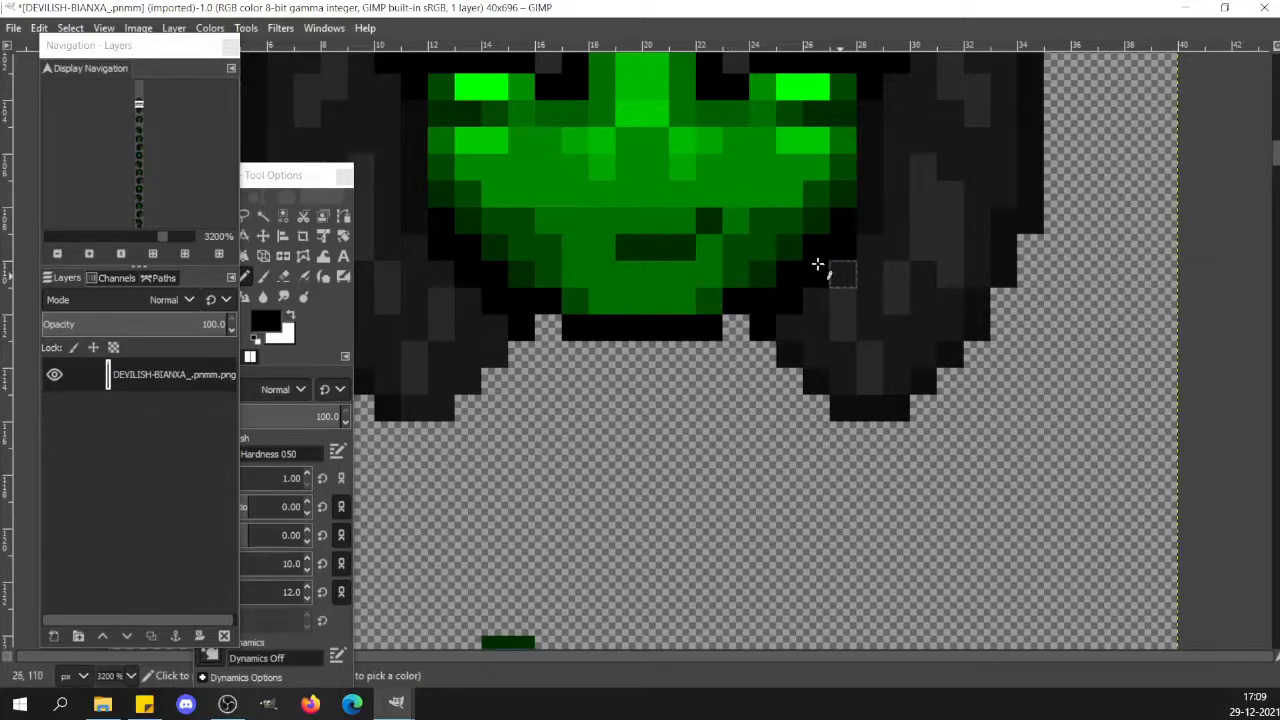
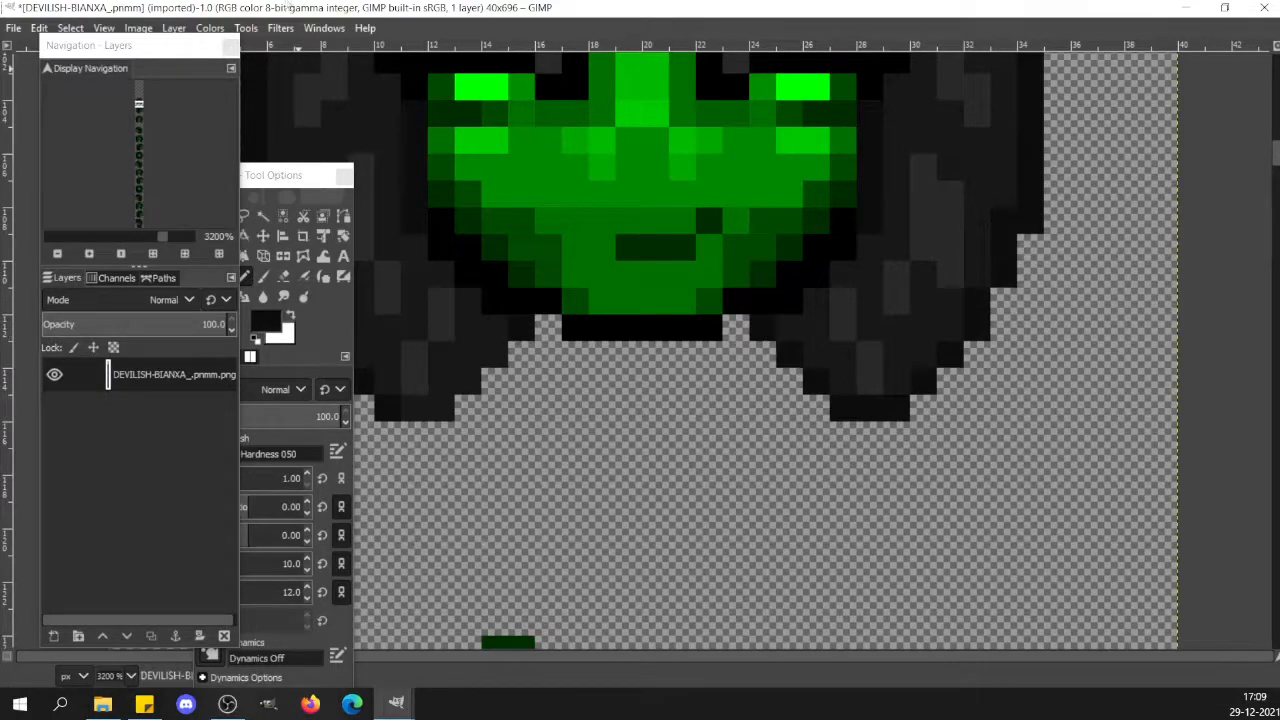
Pick the dark outline colour from the right strand's tip and outline the left hair strand's bottom tip with it.
drag(139, 101, 138, 101)
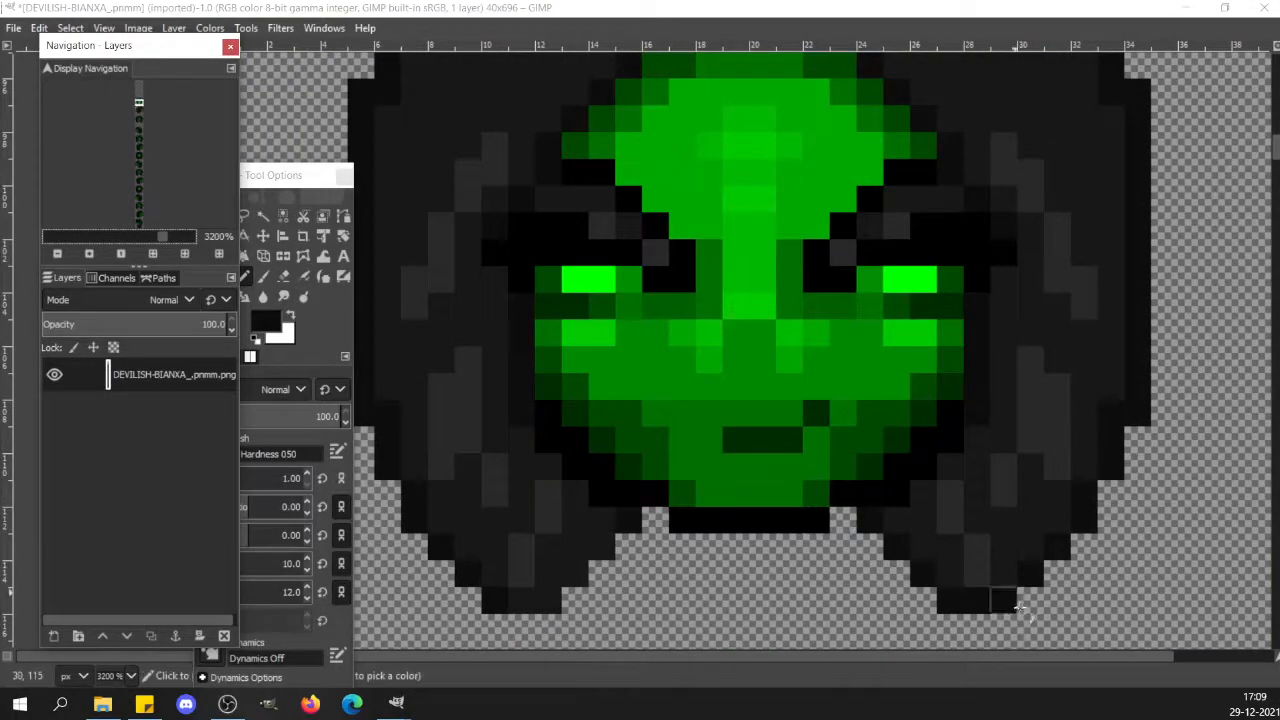
click(986, 600)
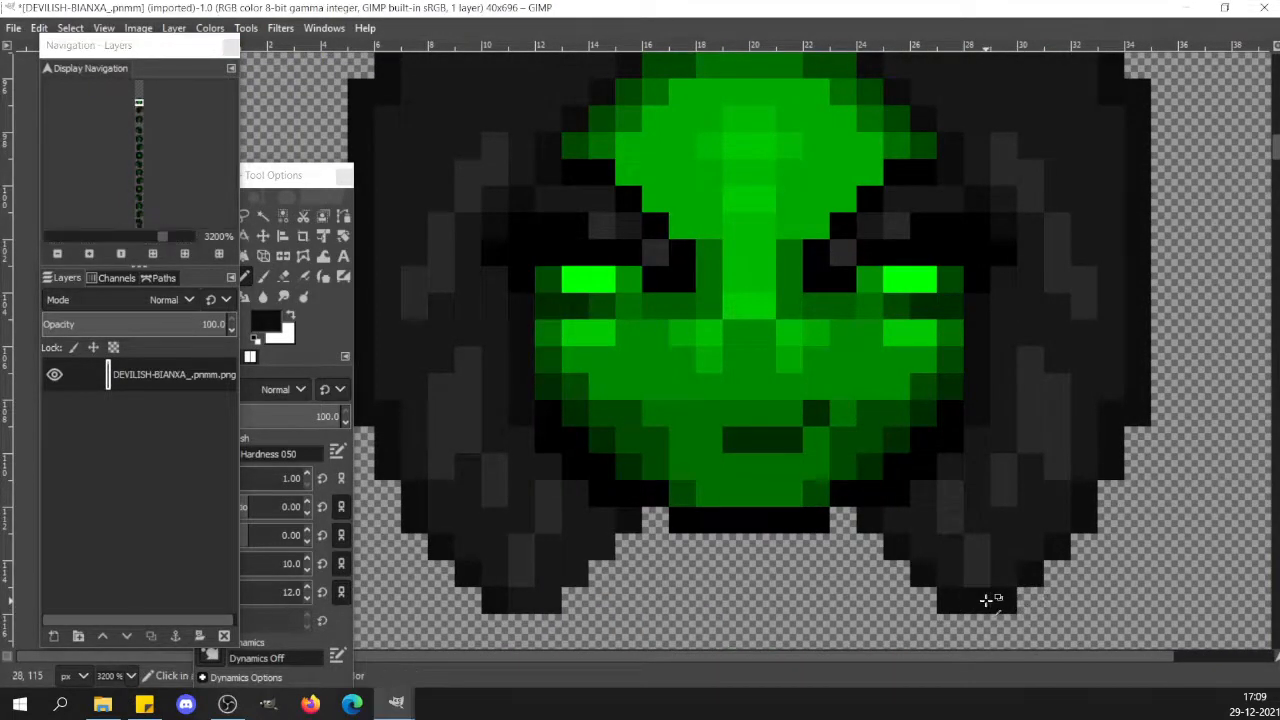
click(531, 600)
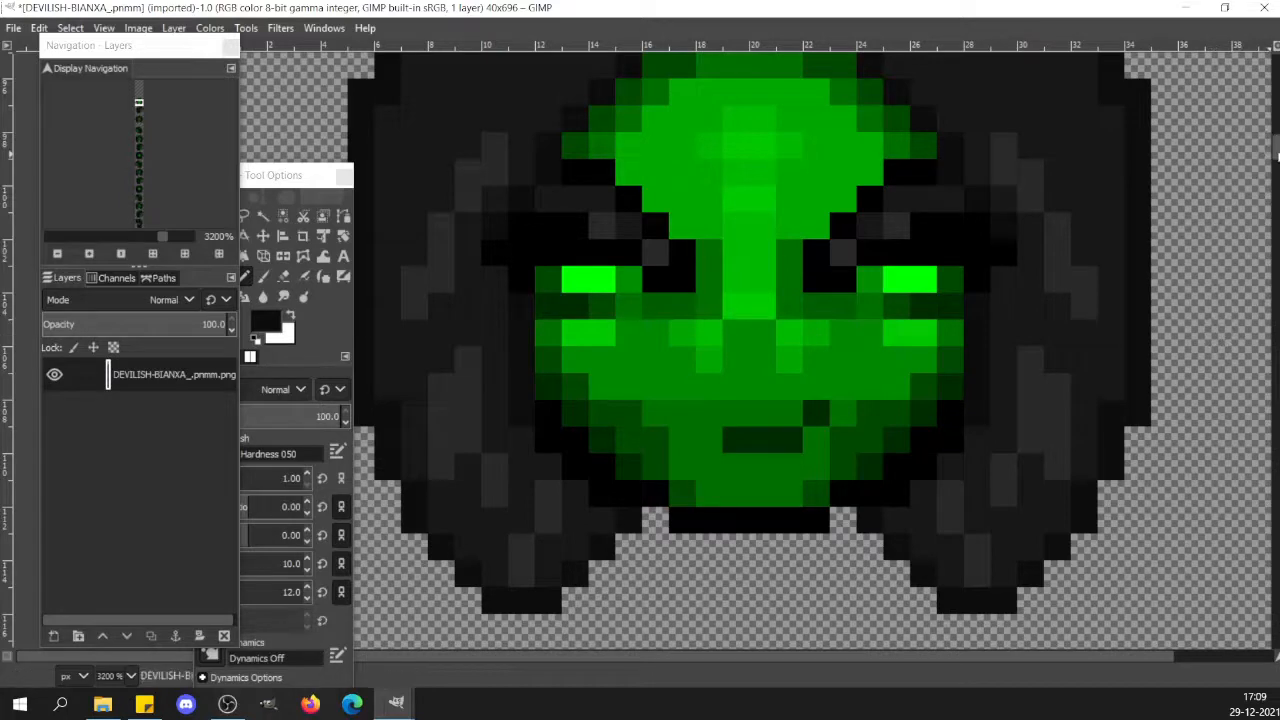
Move the toolbox clear of the strip, select the whole front-view head with a 41 x 38 px rectangle and copy it.
scroll(1278, 155, up, 5)
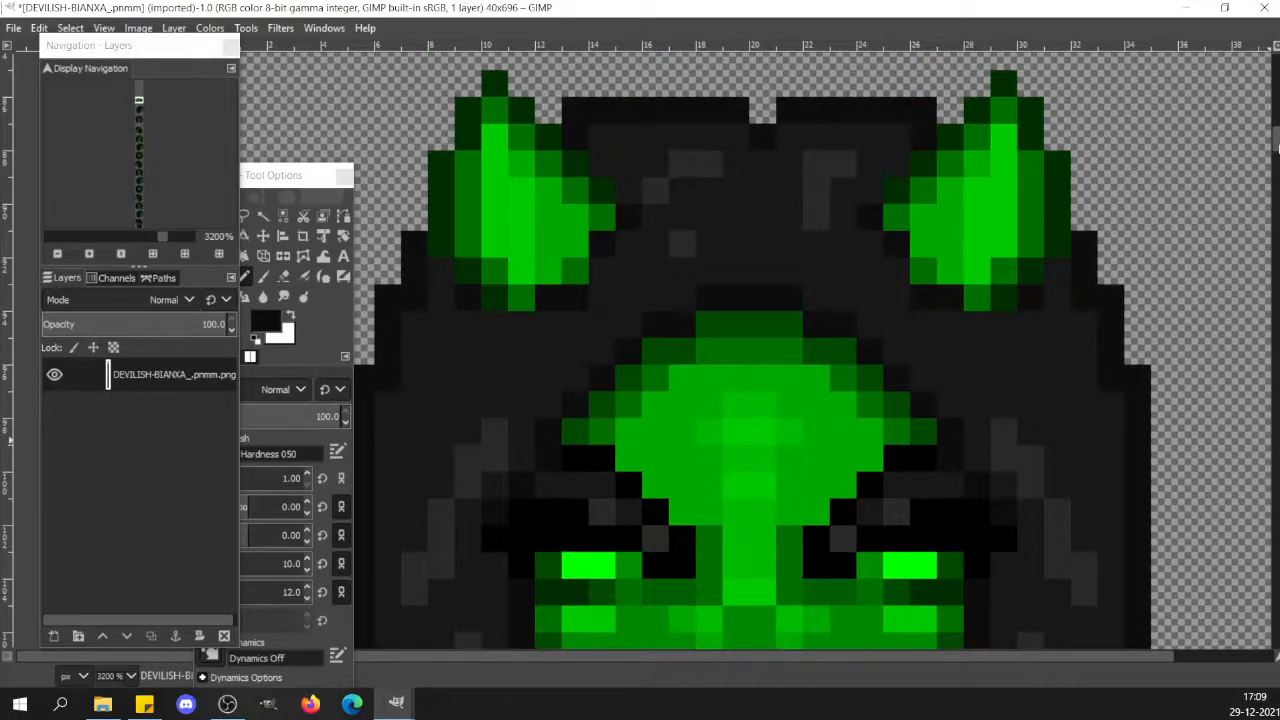
scroll(1277, 148, down, 1)
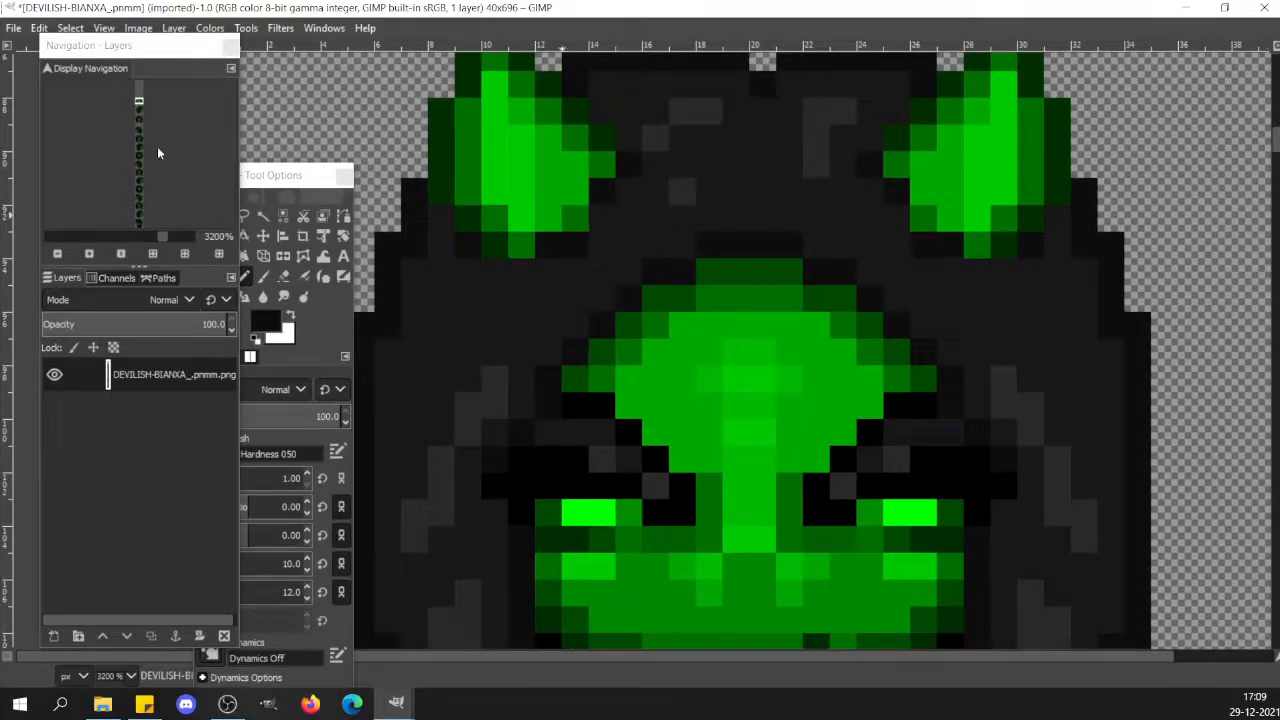
click(122, 239)
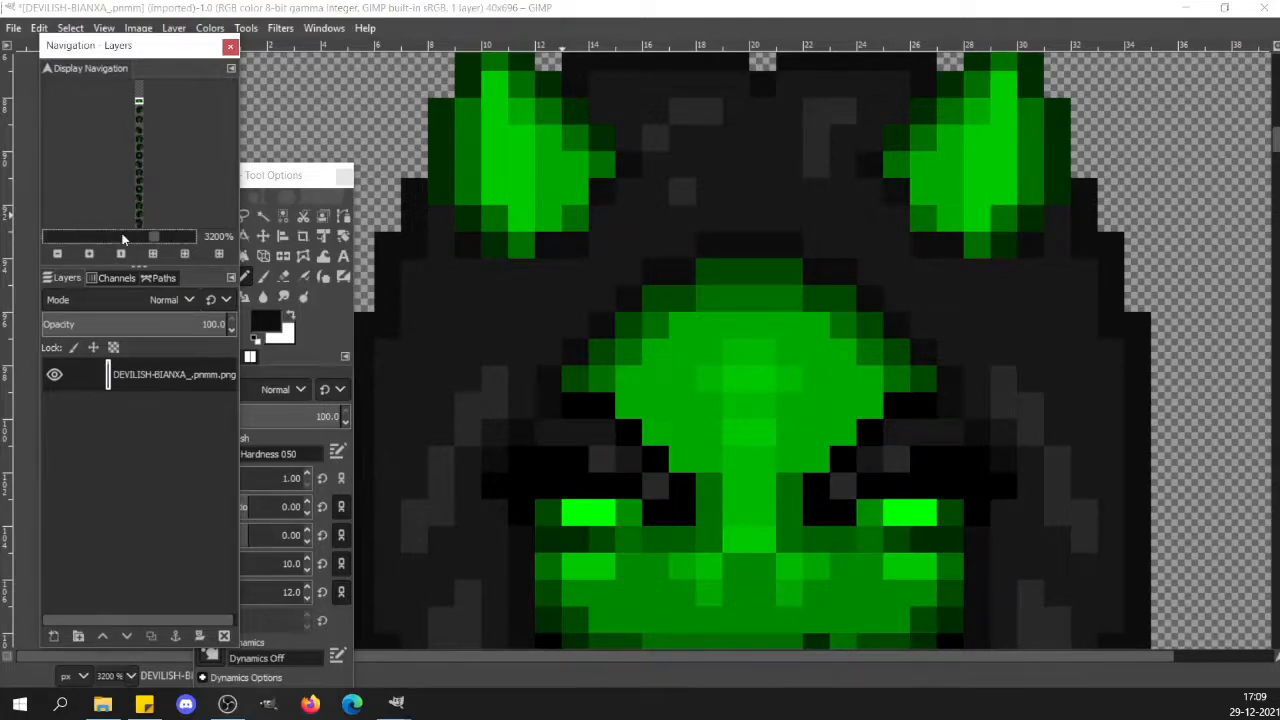
click(122, 239)
key(r)
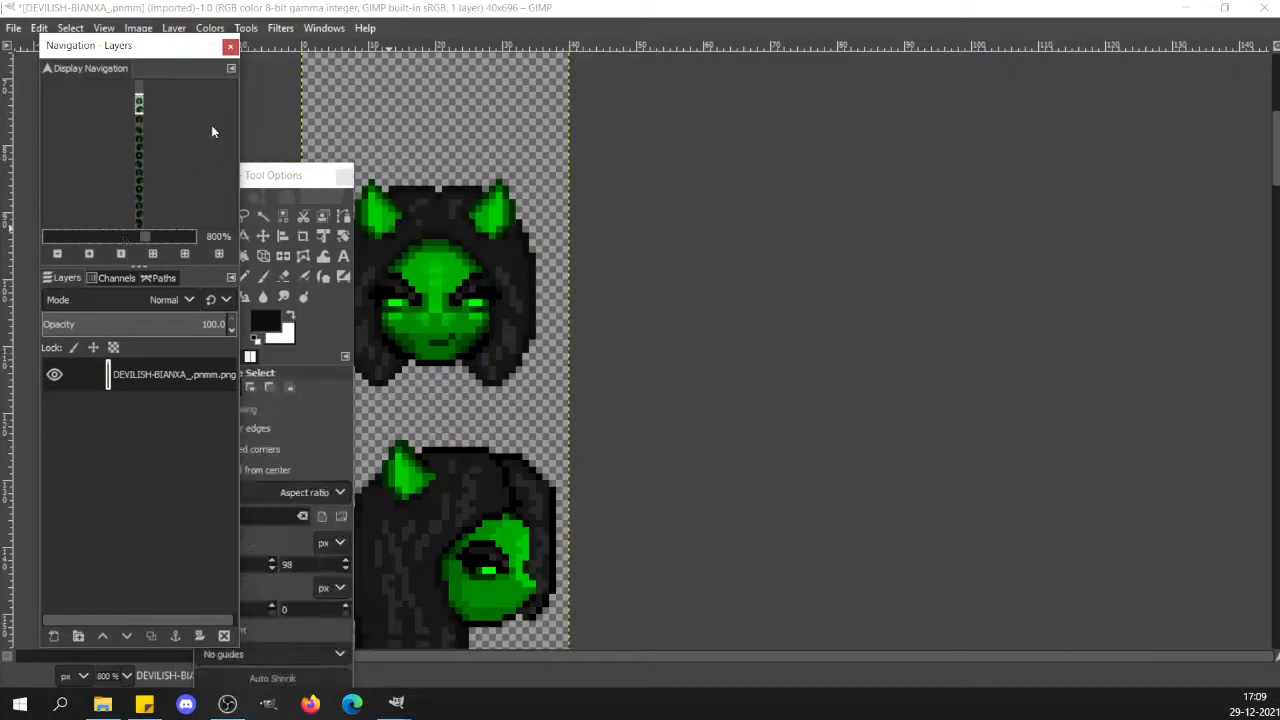
drag(282, 175, 888, 135)
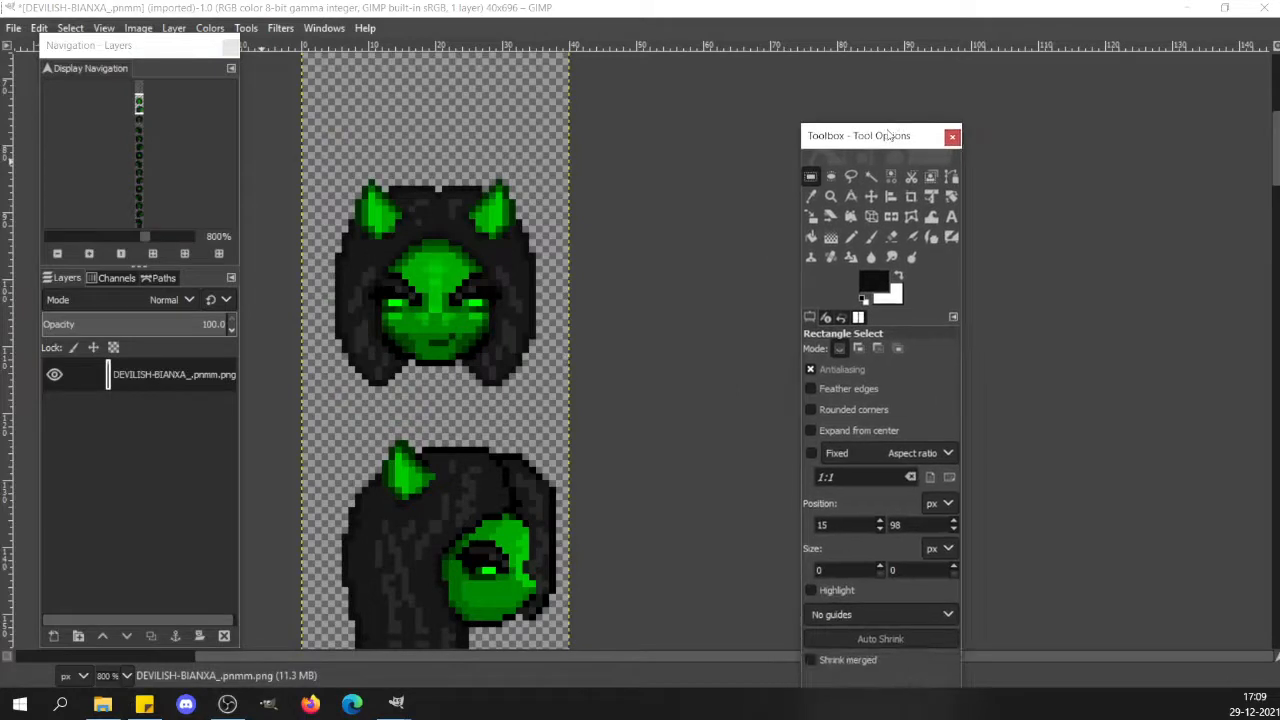
drag(589, 154, 313, 404)
key(ctrl+c)
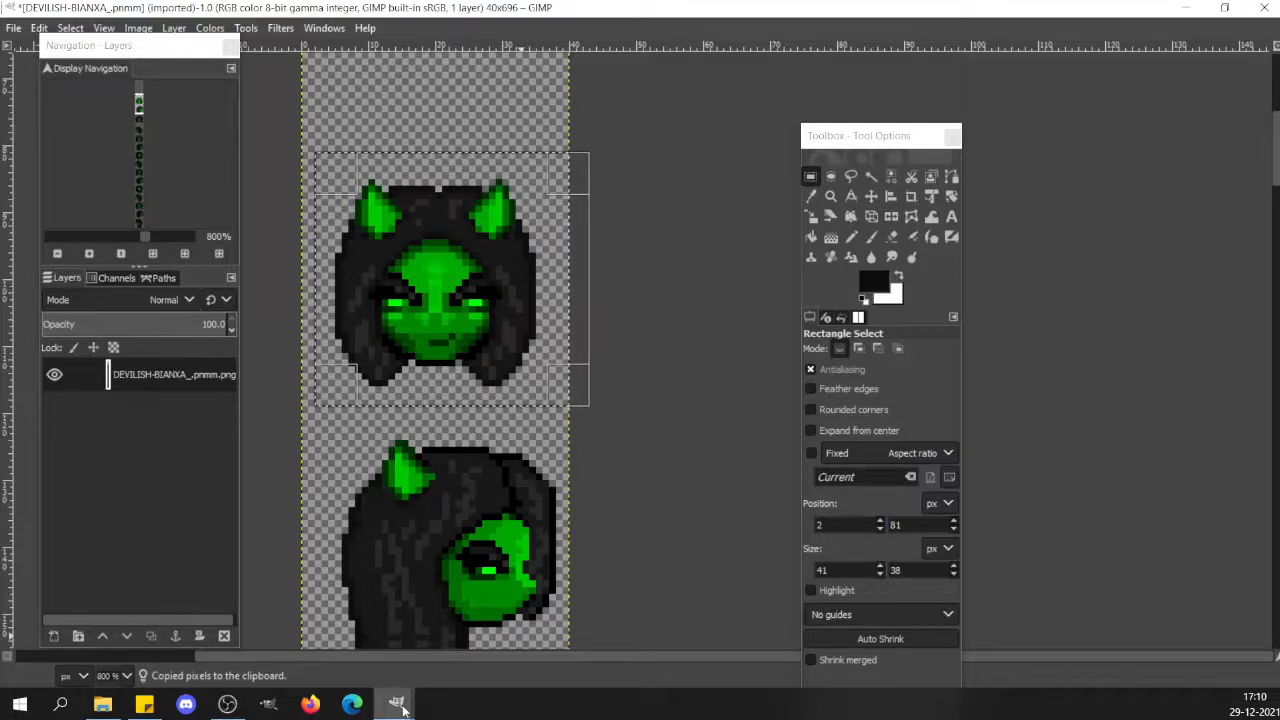
Switch to the Head Template image, paste the front-view head into its cell above the side-view head on the Devil Head layer, and anchor it.
mouse_move(405, 703)
click(460, 650)
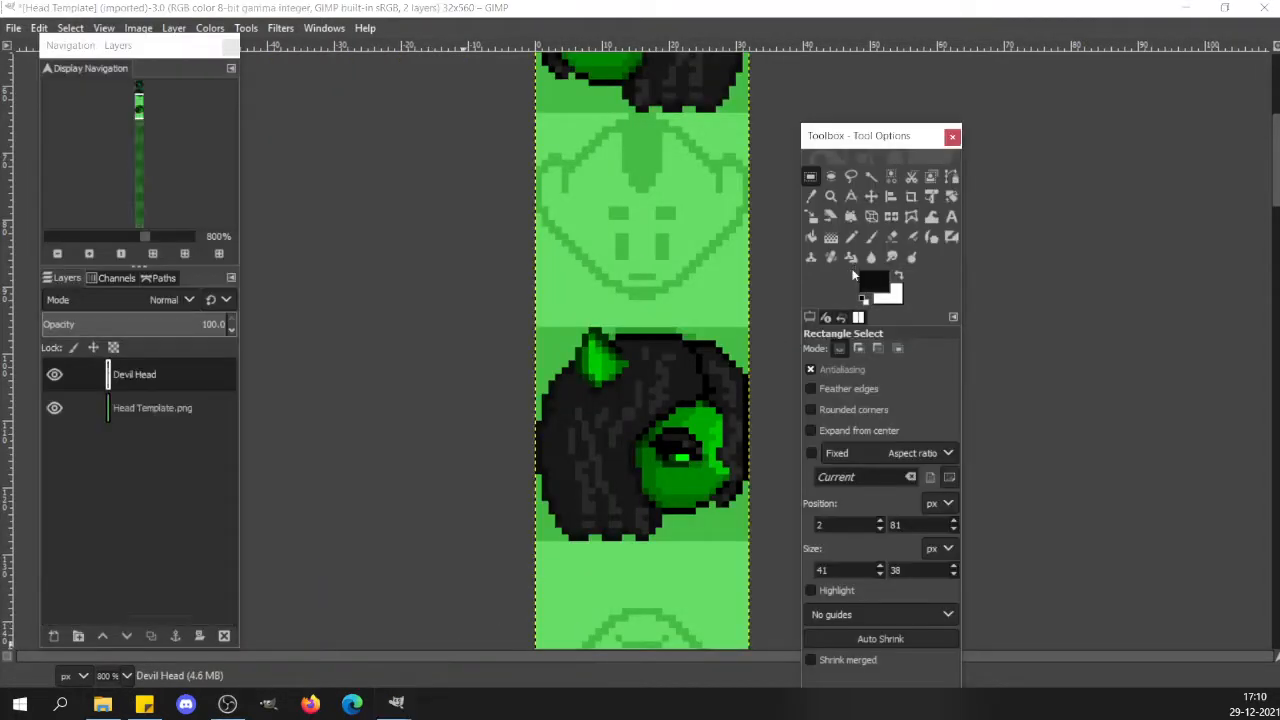
key(ctrl+v)
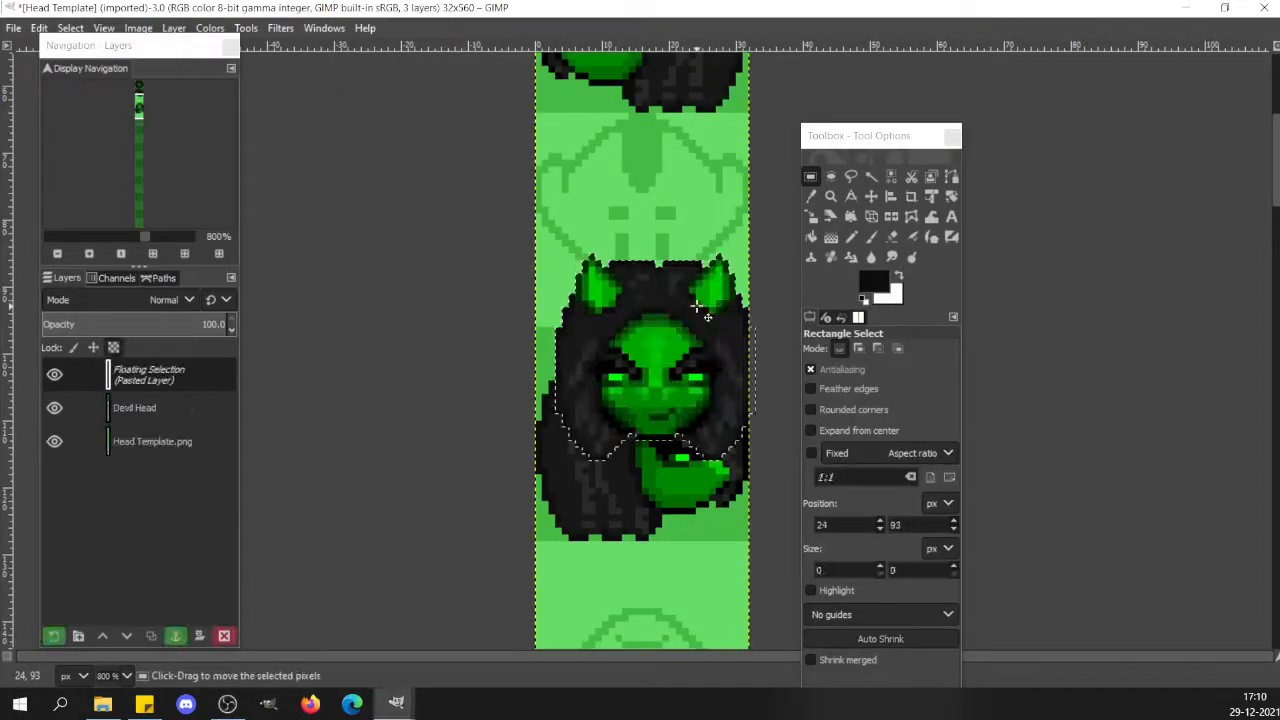
drag(660, 343, 646, 205)
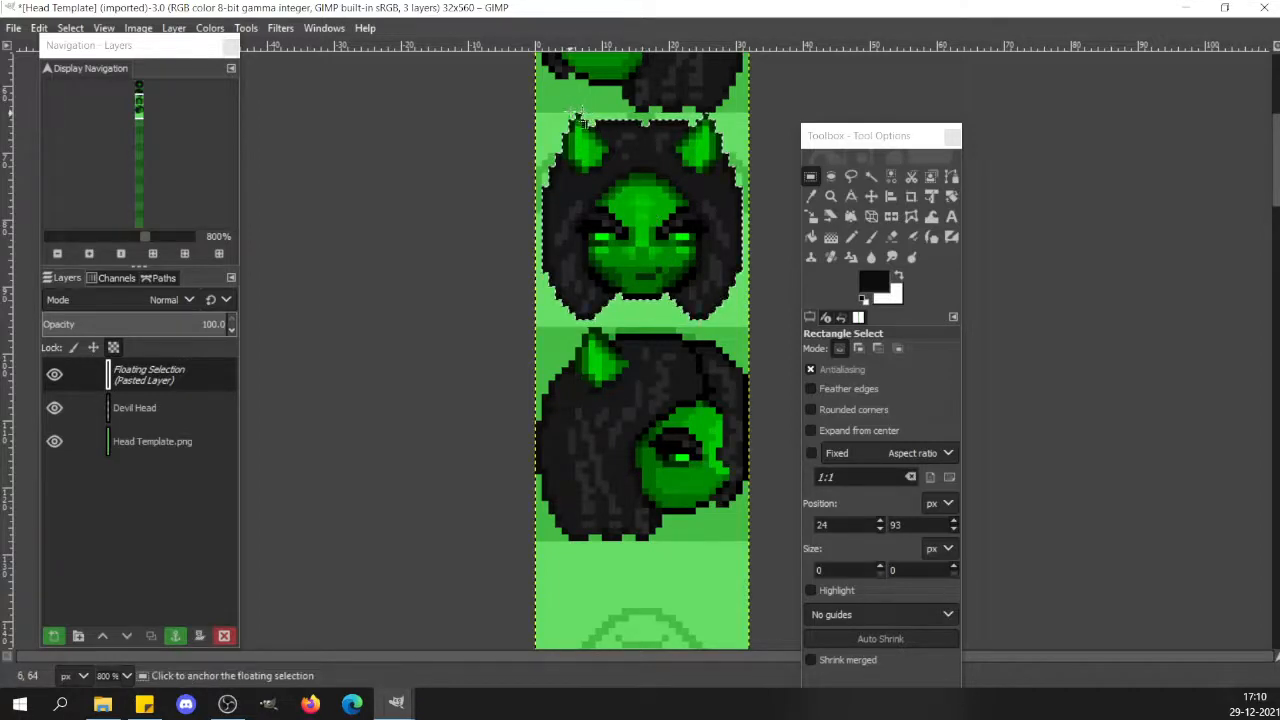
click(626, 400)
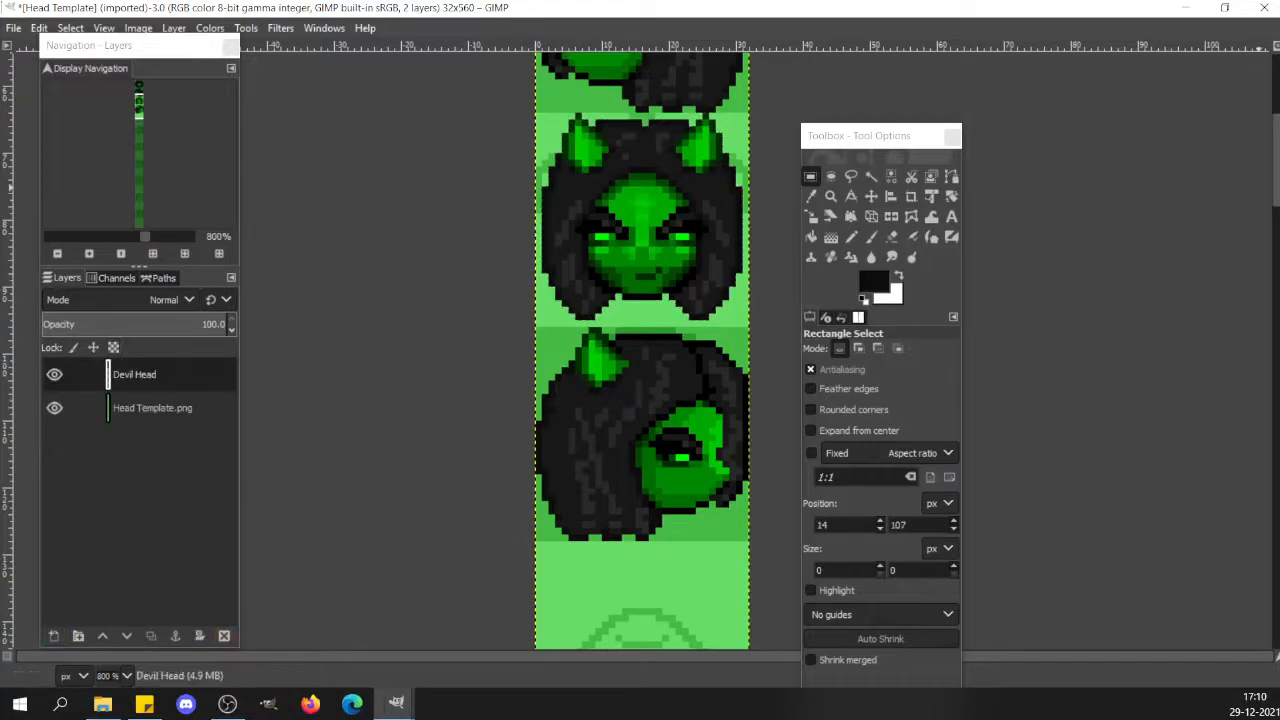
Inspect the heads already placed in the Head Template strip and how they meet at the cell boundaries, down to the next empty cell.
scroll(642, 350, up, 5)
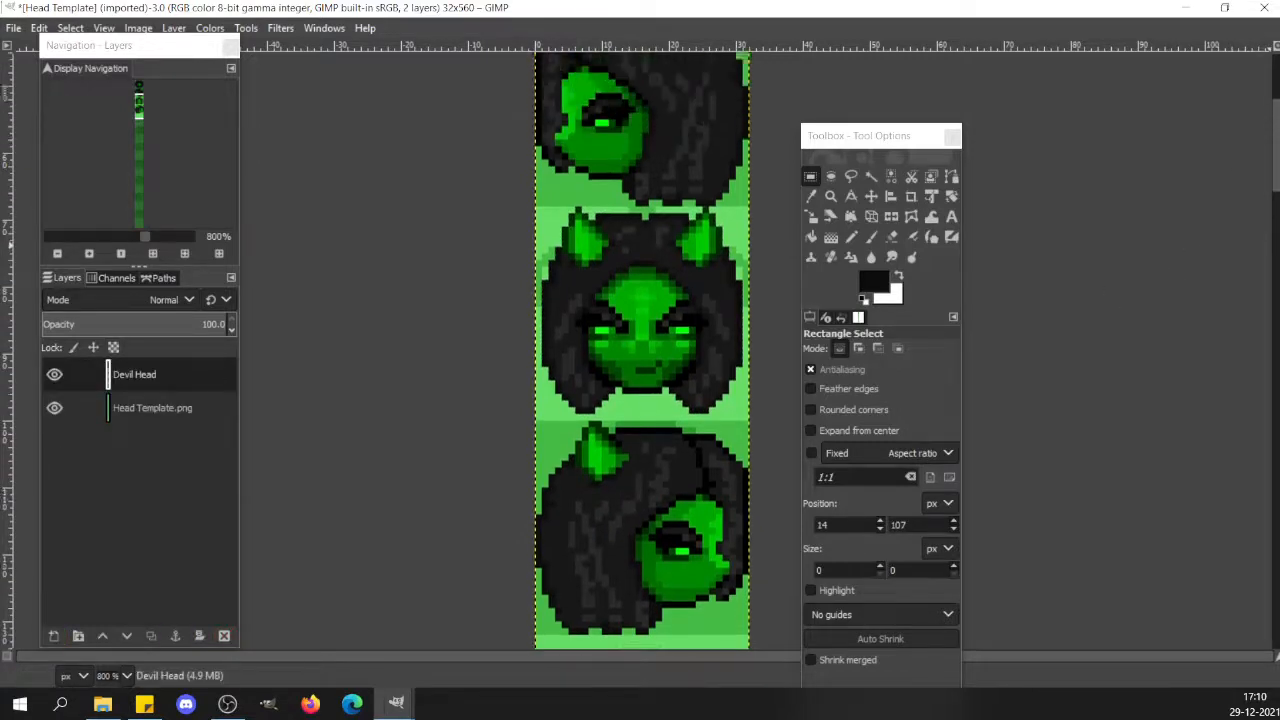
scroll(642, 350, up, 2)
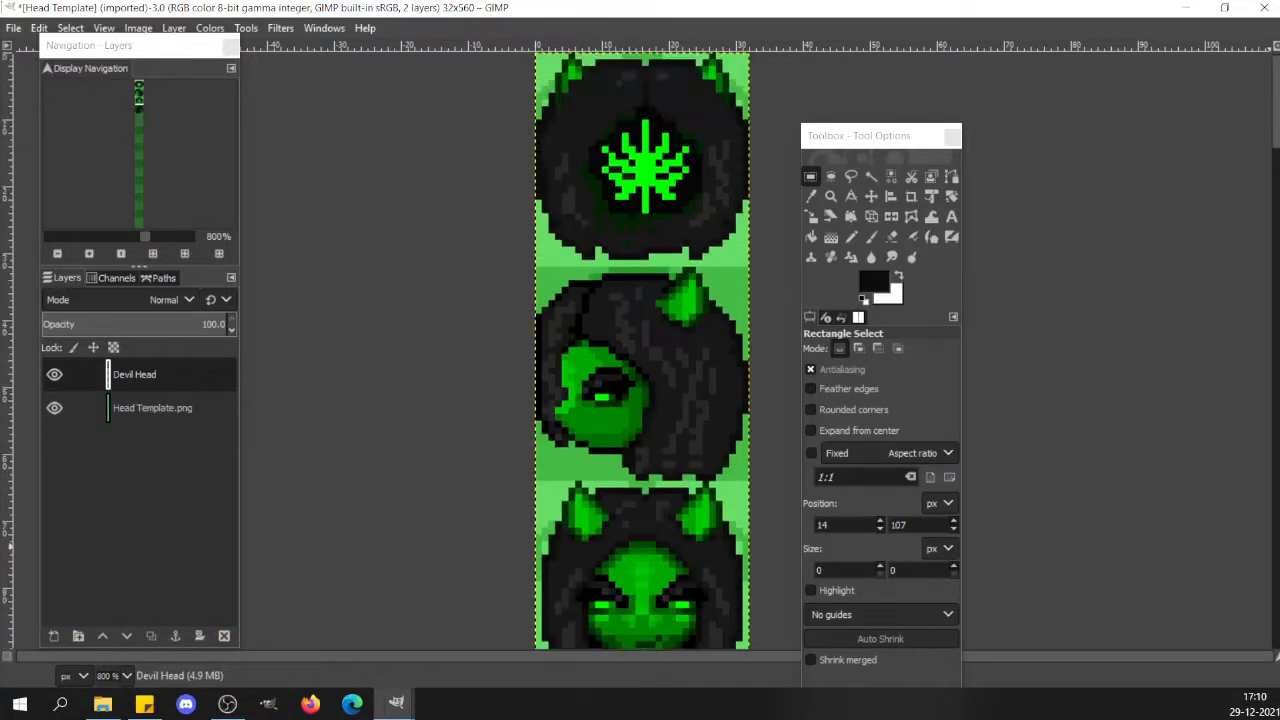
scroll(680, 347, down, 3)
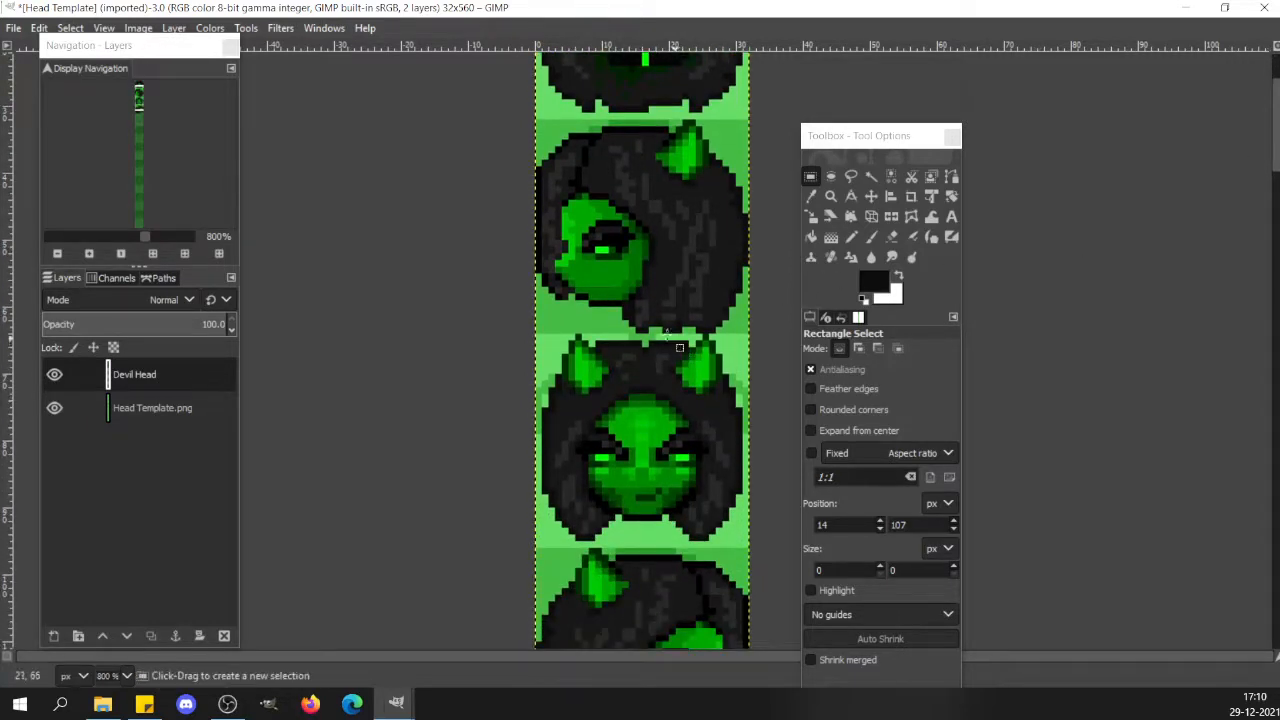
drag(628, 330, 722, 300)
click(641, 476)
drag(555, 537, 742, 555)
click(604, 343)
drag(1278, 127, 1278, 204)
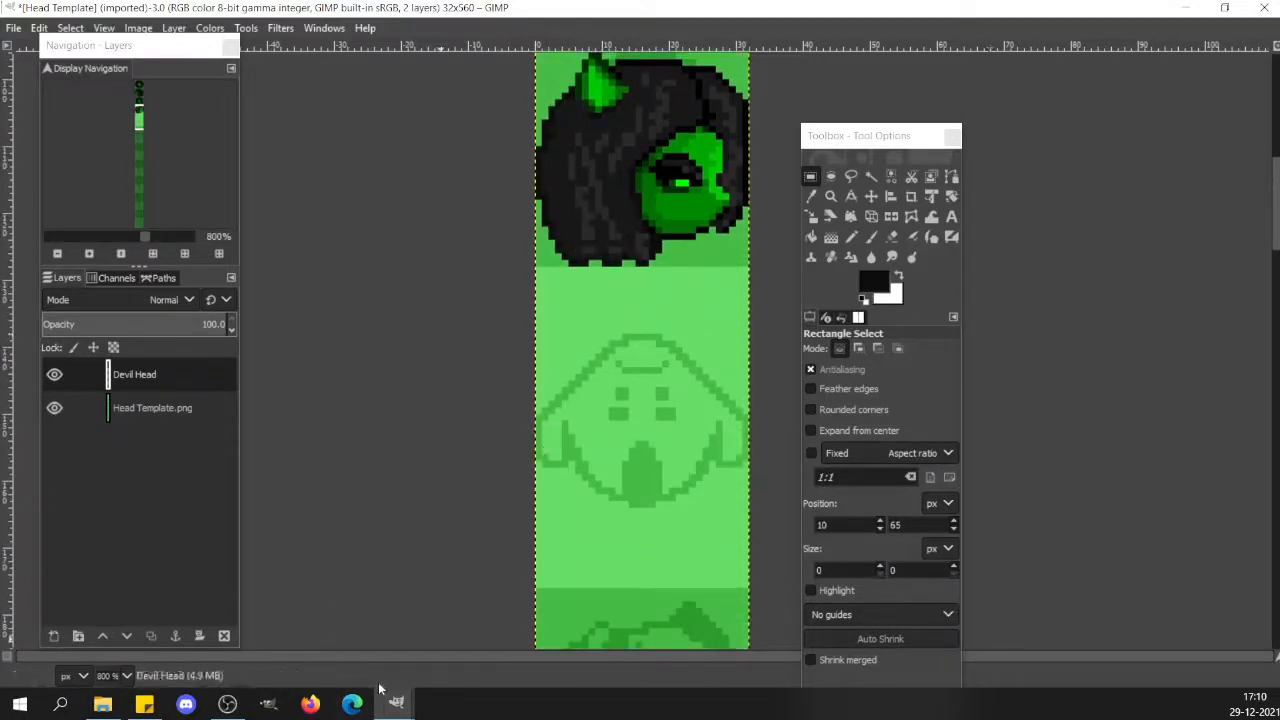
Switch to the DEVILISH-BIANXA image, select the already transferred front-view and side-view heads with a 47 x 83 px rectangle and delete them.
mouse_move(396, 683)
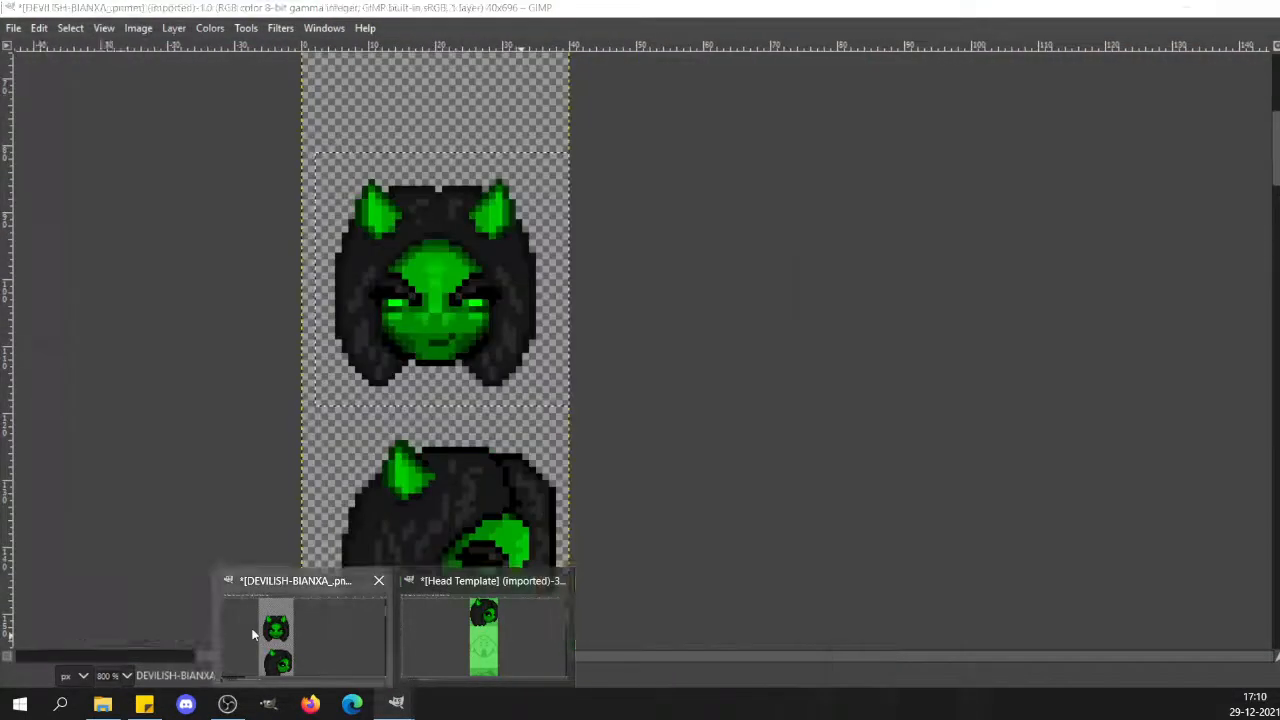
click(253, 634)
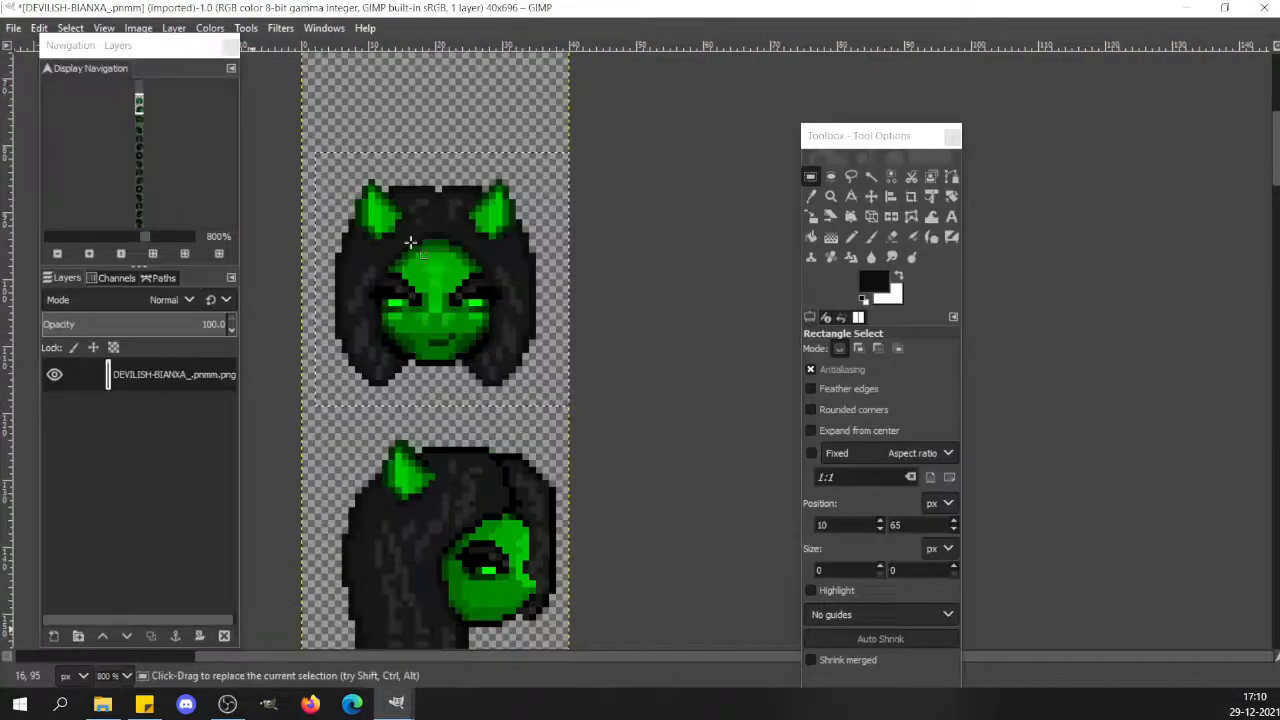
click(415, 111)
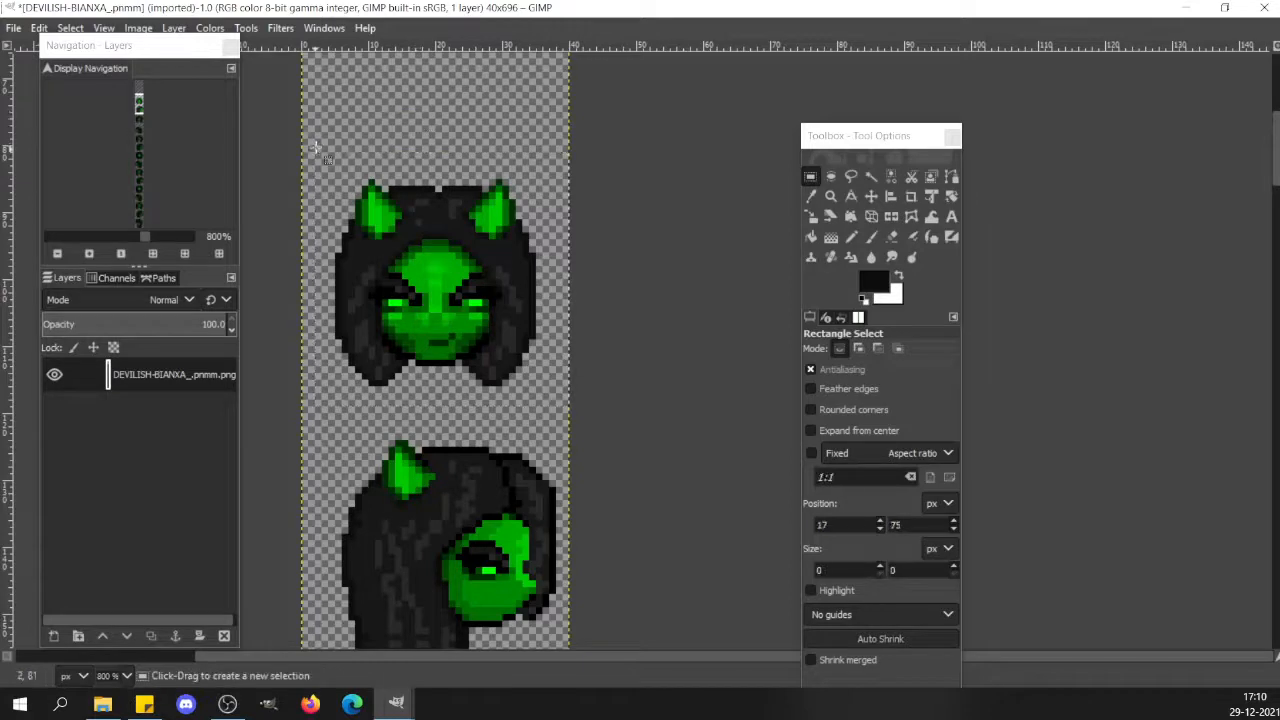
drag(318, 145, 632, 400)
key(Delete)
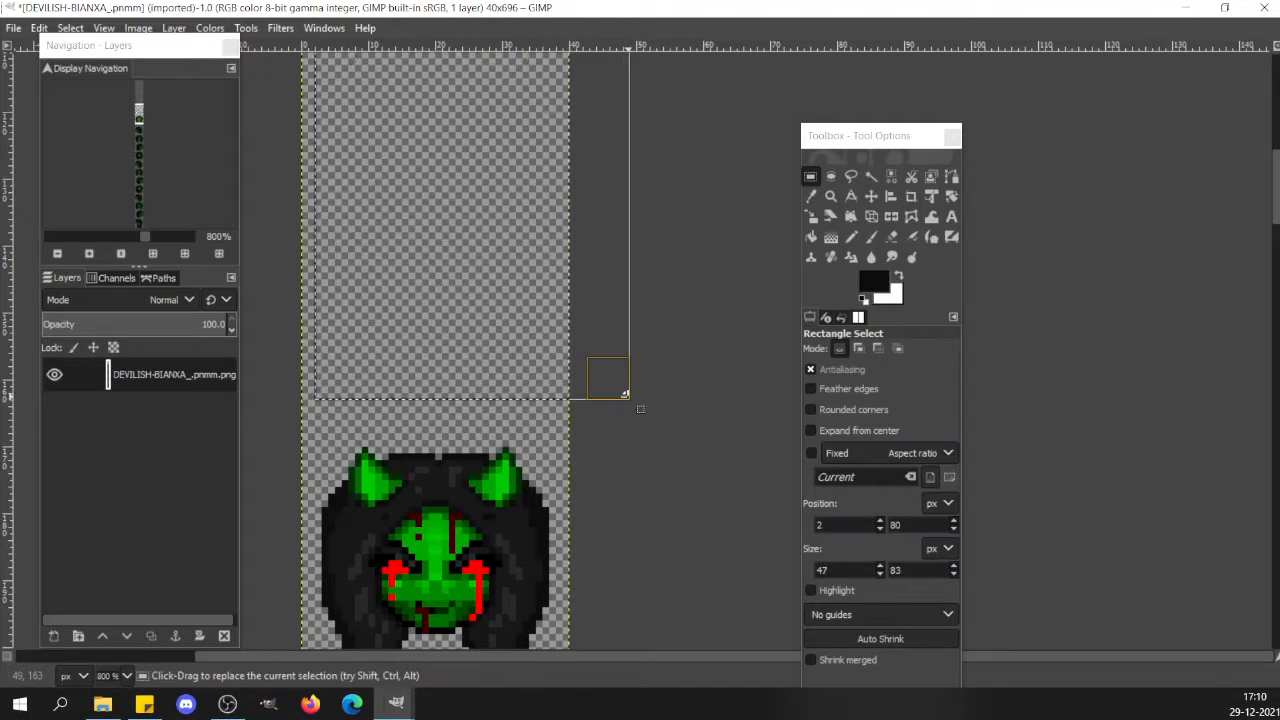
click(616, 520)
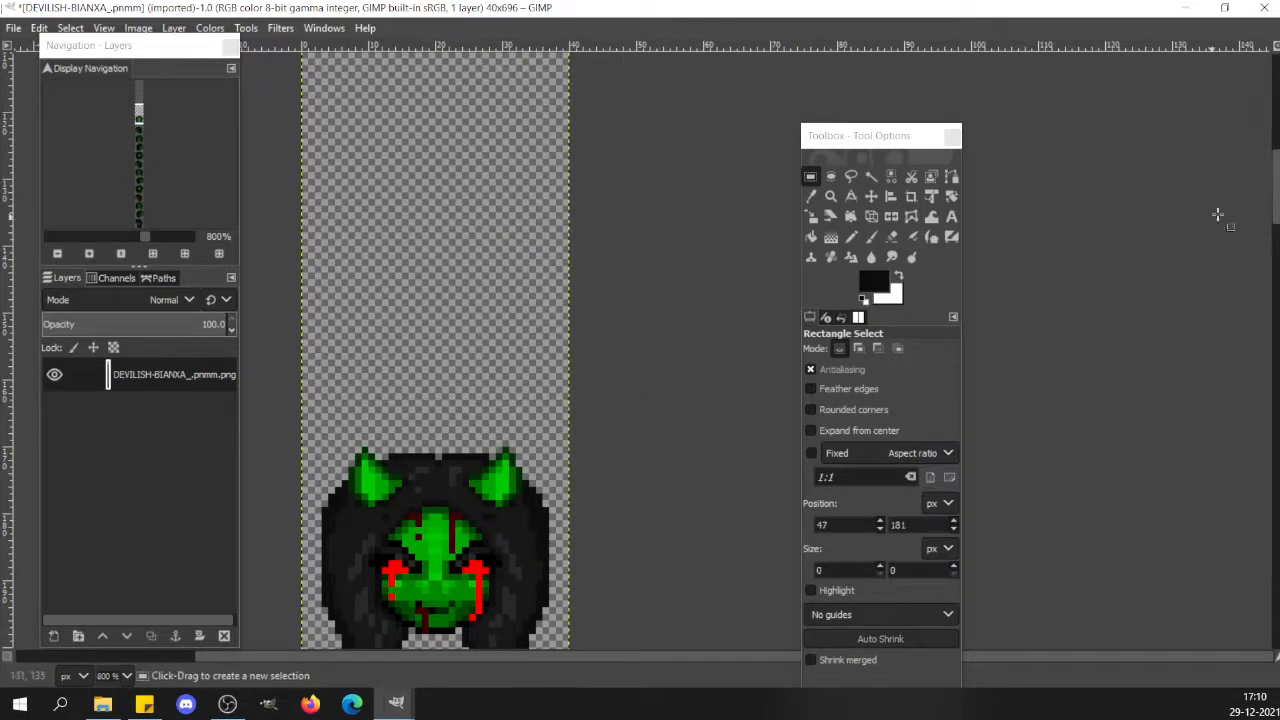
Select the front-view head with the bleeding red eyes using a 46 x 45 px rectangle and copy it.
drag(1275, 204, 1275, 226)
drag(301, 246, 606, 546)
key(ctrl+c)
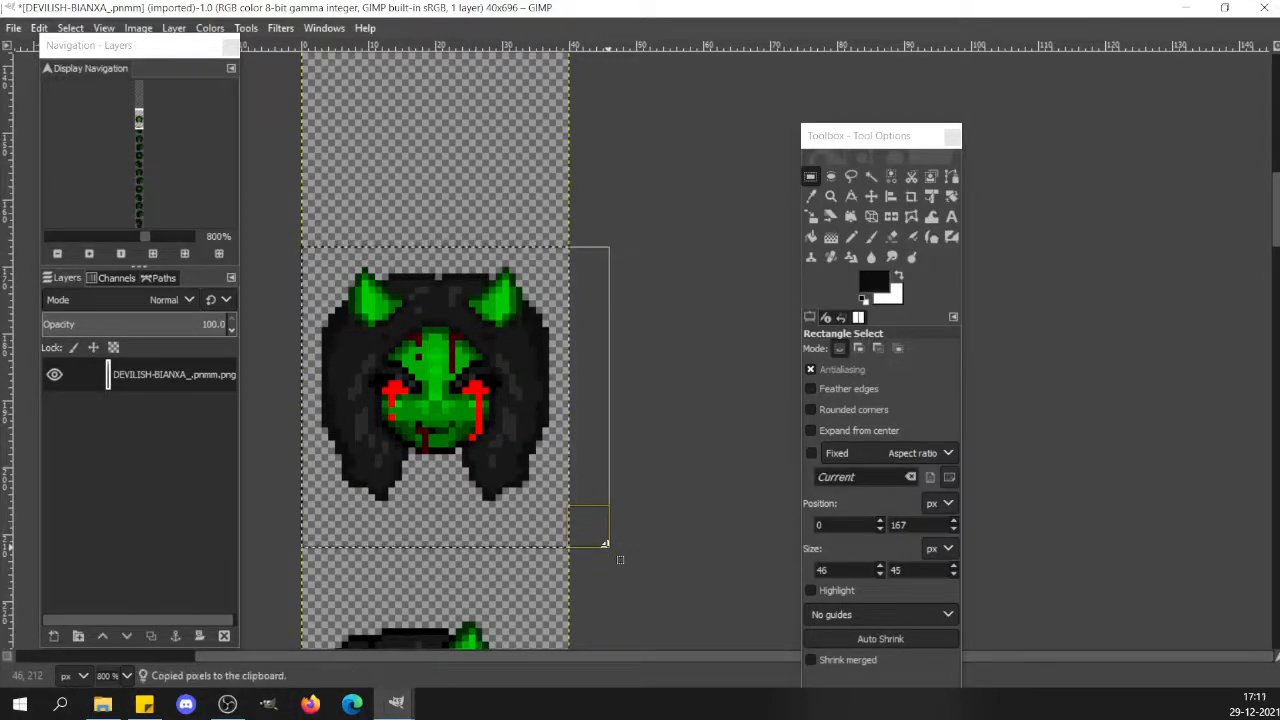
Compare the Head Template's next empty cell with the remaining heads further down the DEVILISH-BIANXA strip.
mouse_move(378, 713)
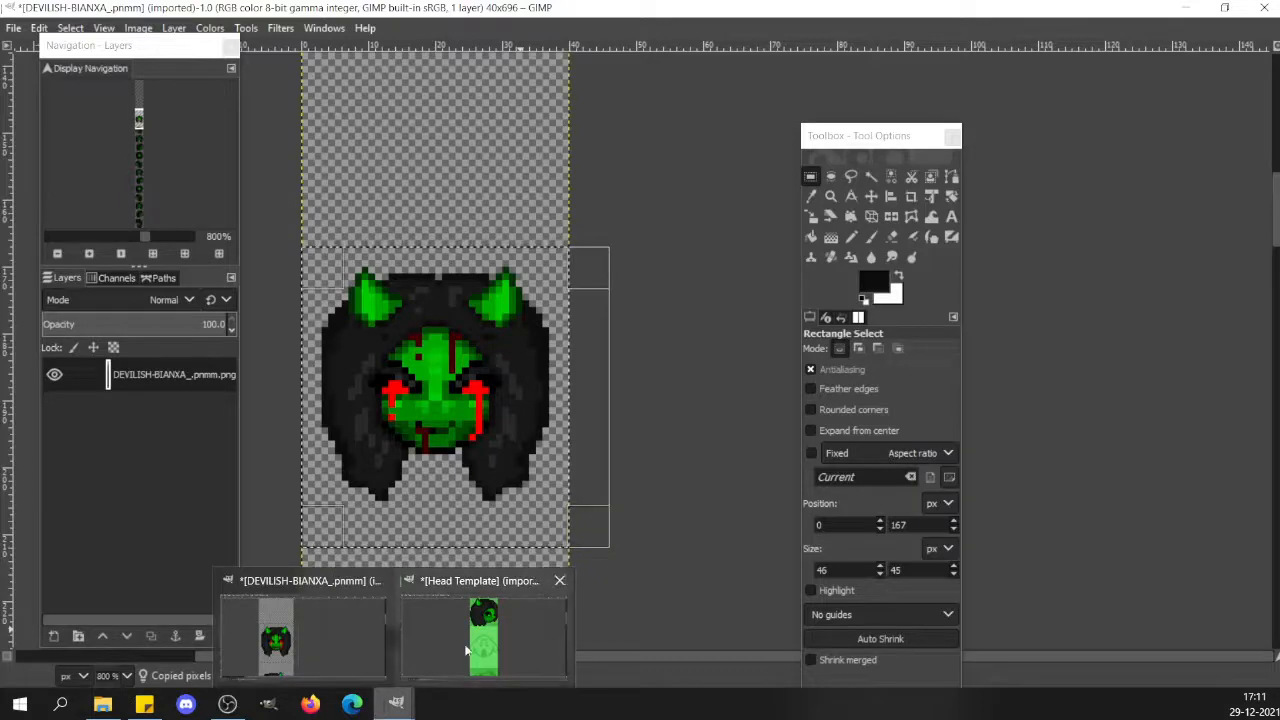
click(484, 632)
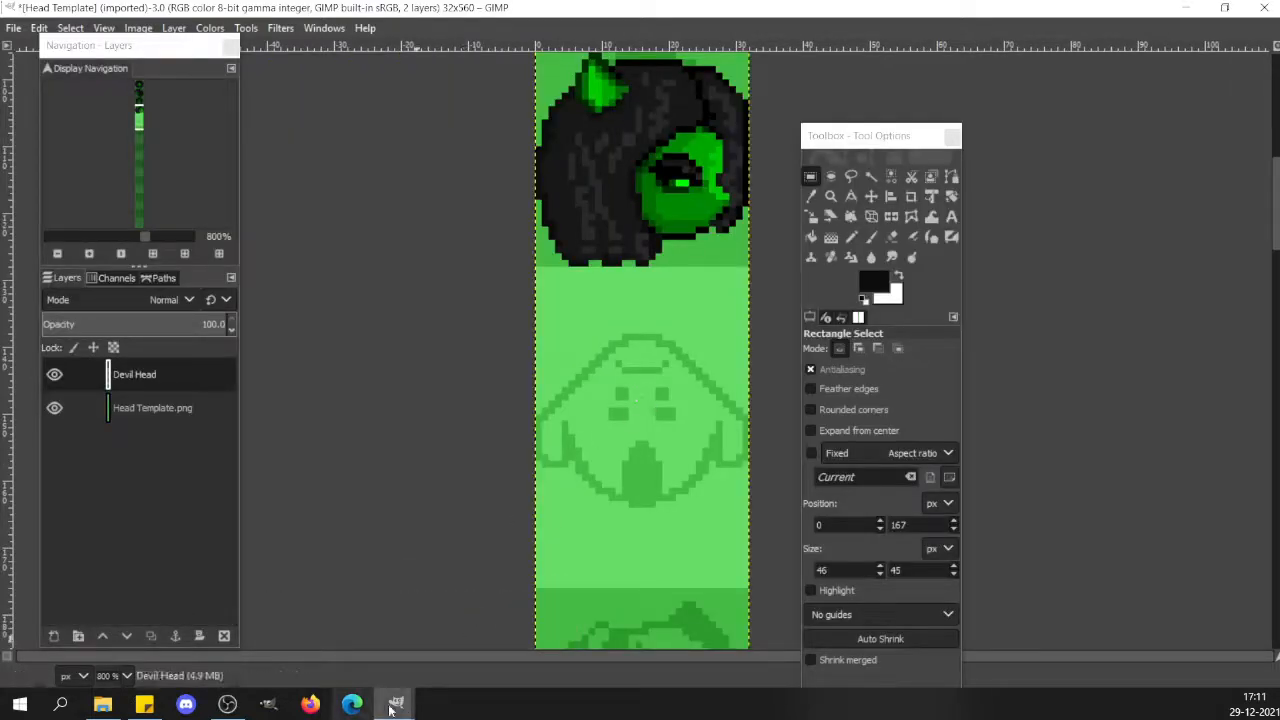
mouse_move(396, 705)
click(304, 627)
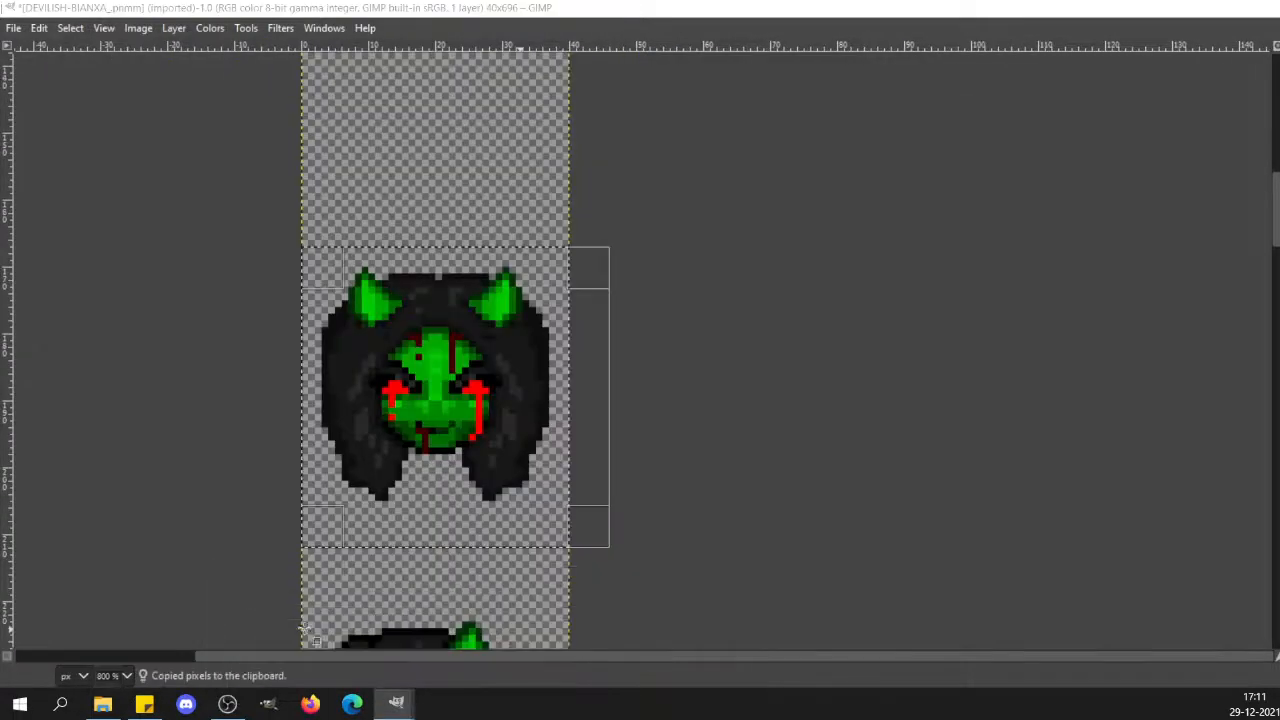
drag(1278, 193, 1278, 281)
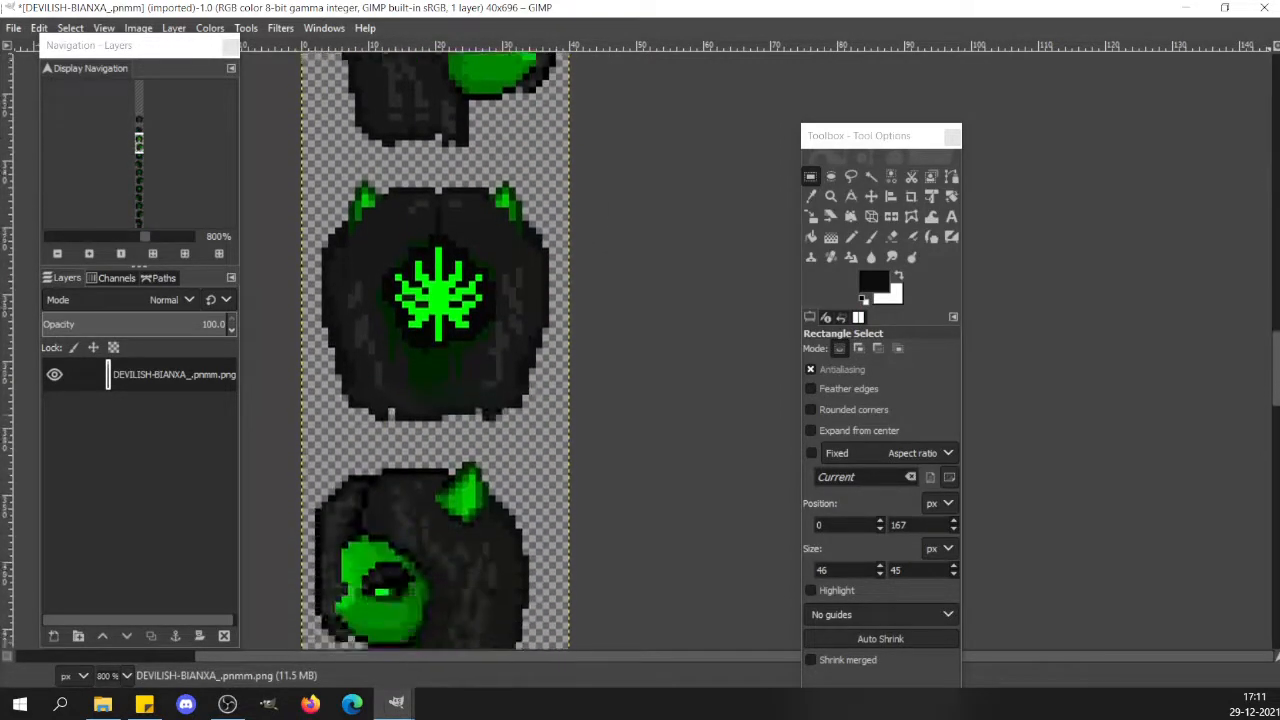
drag(1277, 366, 1276, 305)
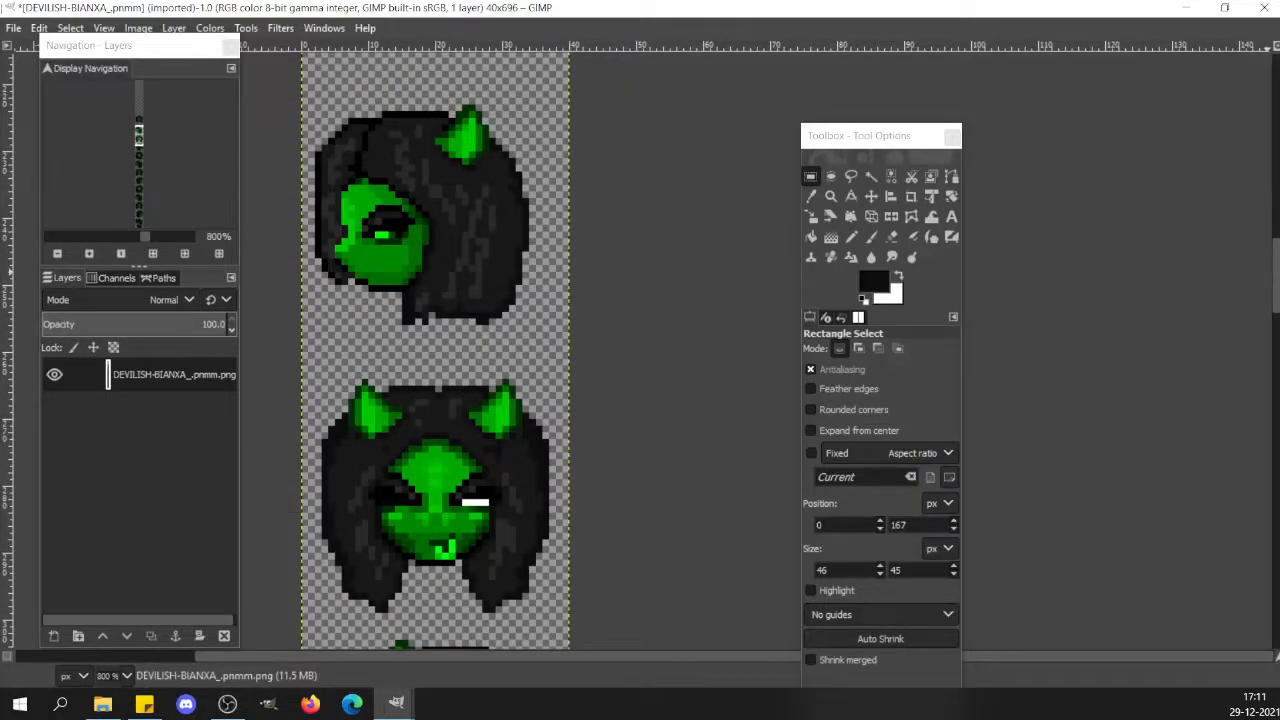
scroll(470, 300, up, 5)
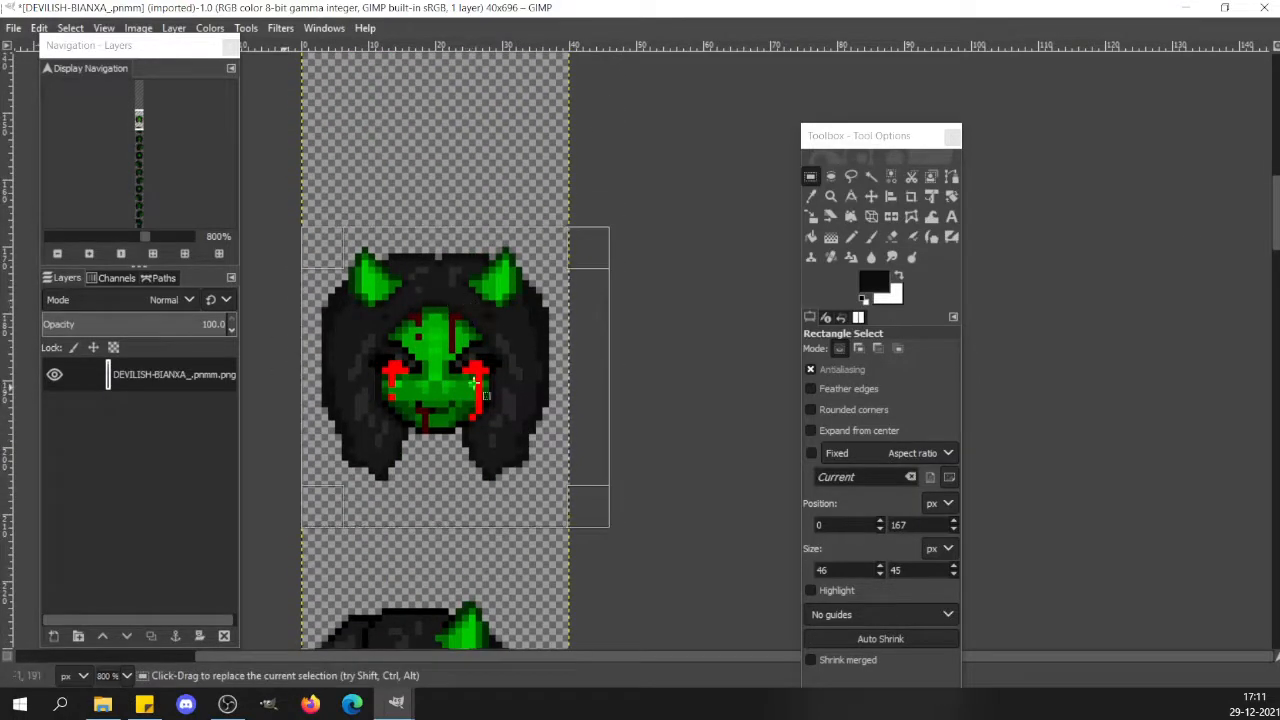
Copy the bleeding head again, paste it into the Head Template image and try to fit it in the cell below the side-view head.
key(ctrl)
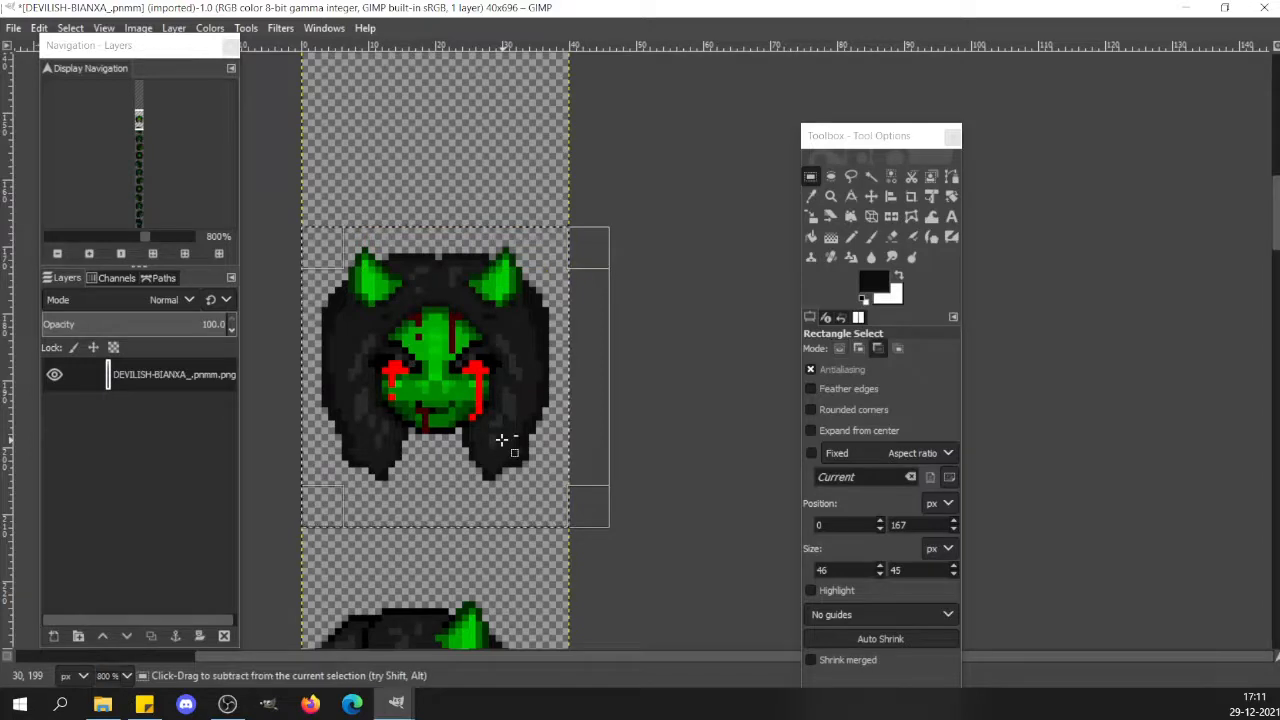
key(ctrl+c)
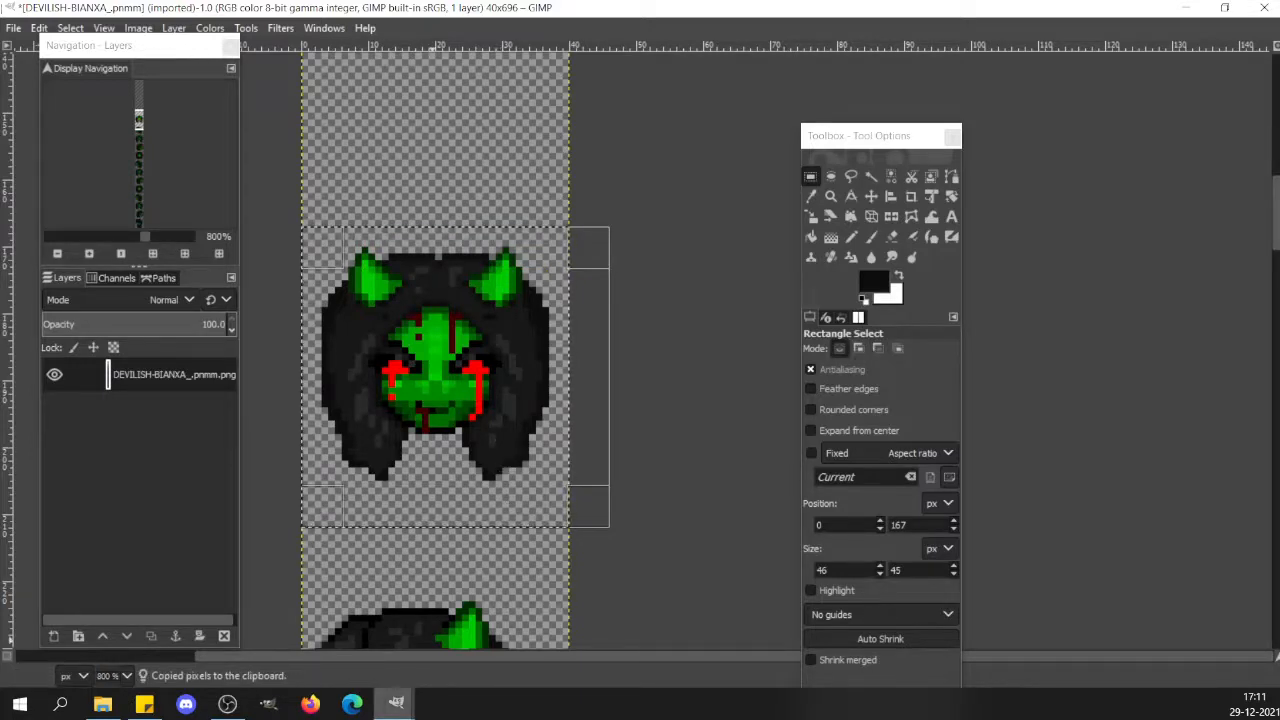
mouse_move(396, 704)
click(428, 640)
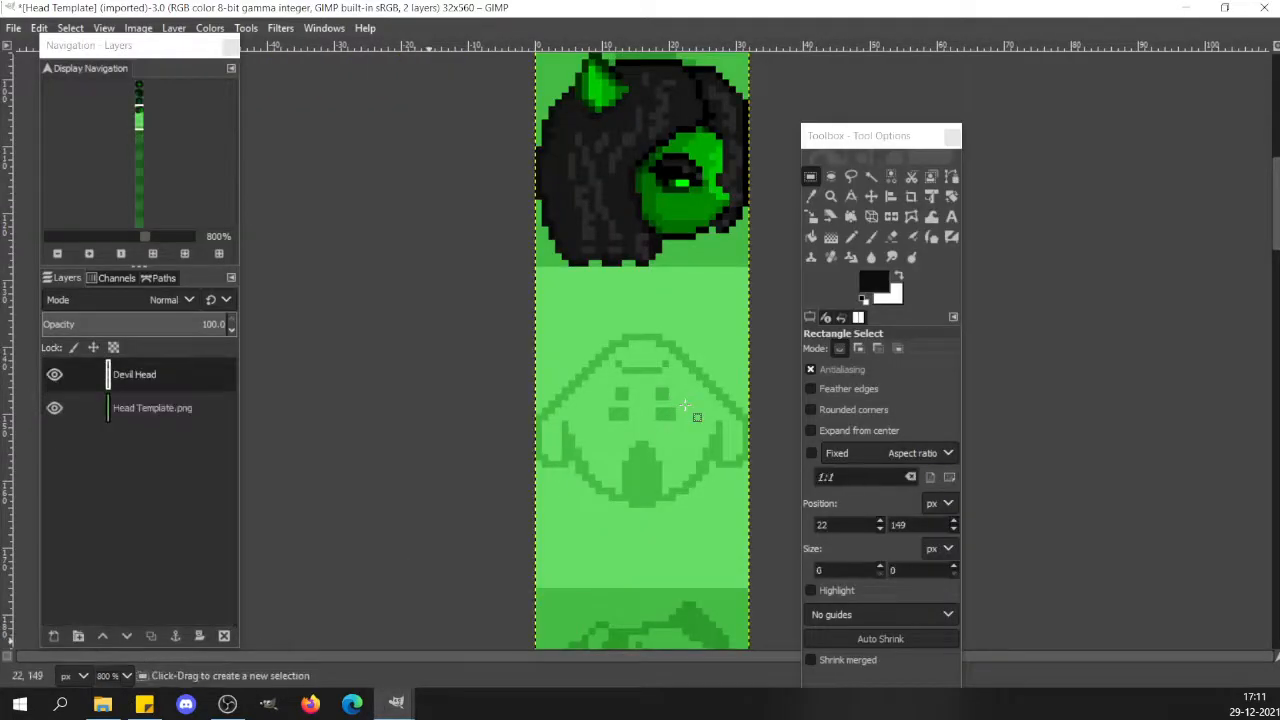
key(ctrl+v)
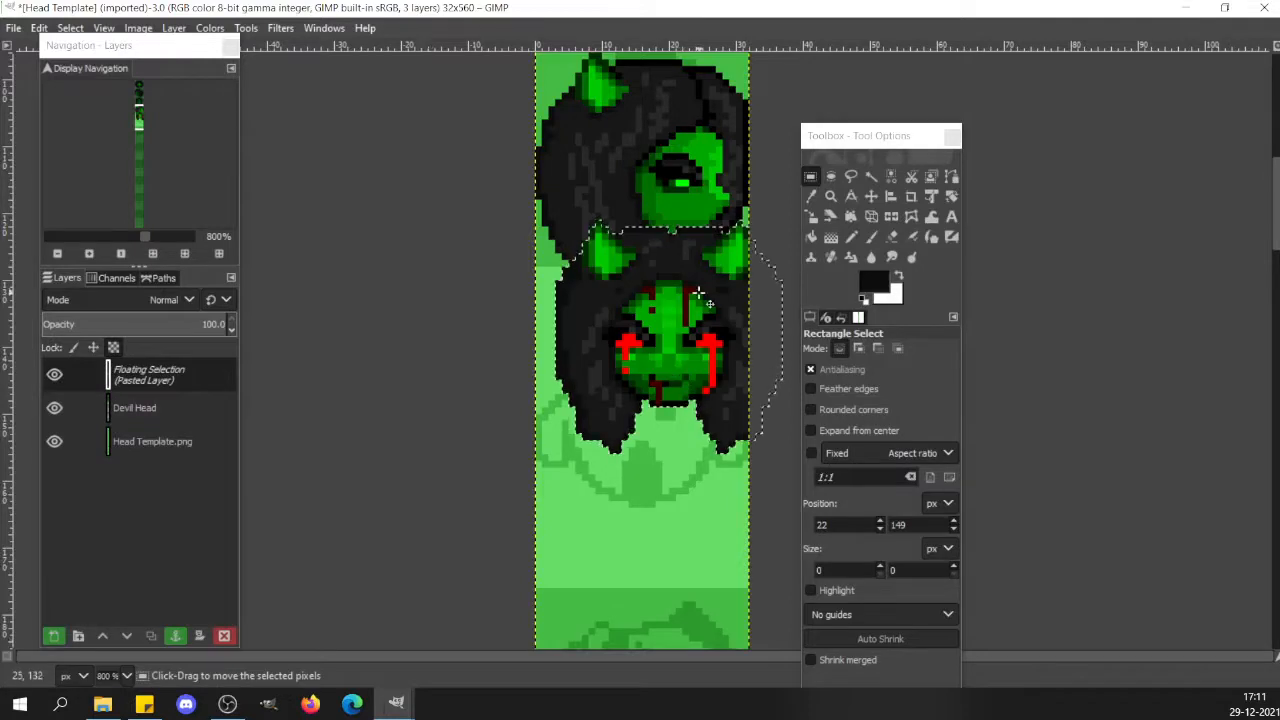
drag(681, 318, 645, 375)
Undo the move and the paste of the bleeding head in the Head Template image.
key(ctrl+z)
key(ctrl+z)
key(ctrl+z)
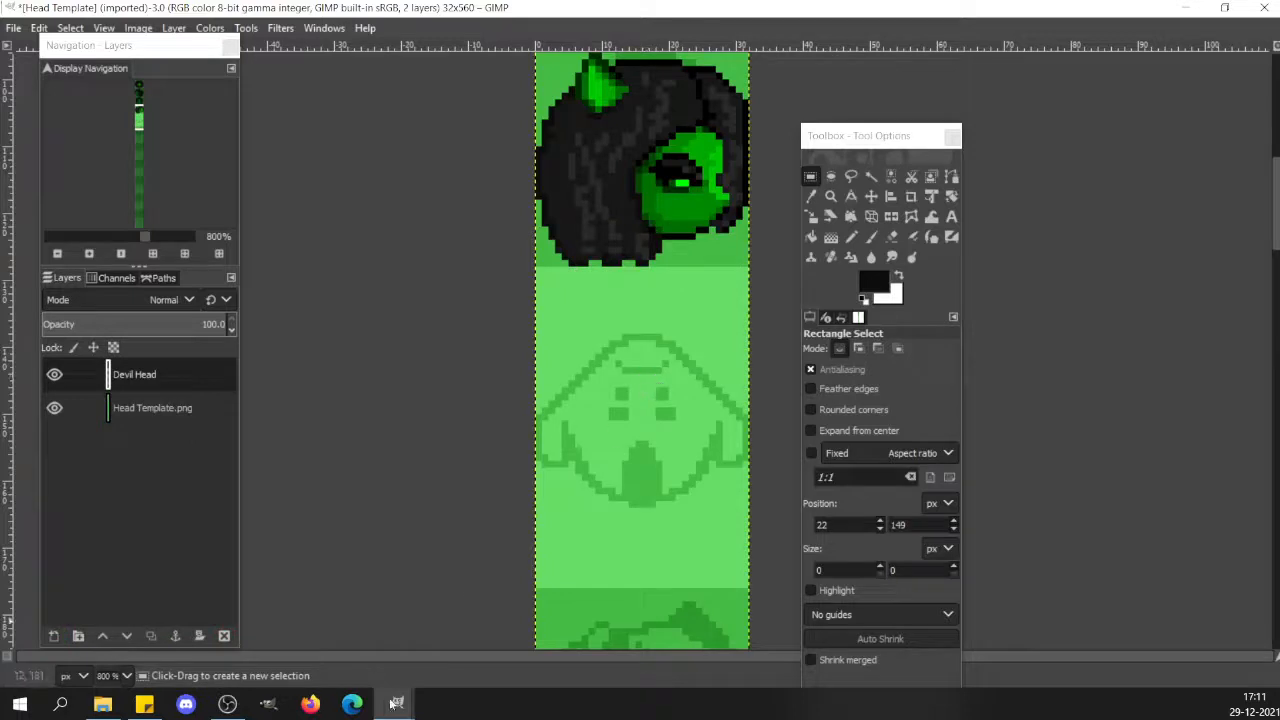
Return to the DEVILISH-BIANXA image and erase the outermost pixels along the right side of the bleeding head's hair.
mouse_move(396, 703)
click(343, 640)
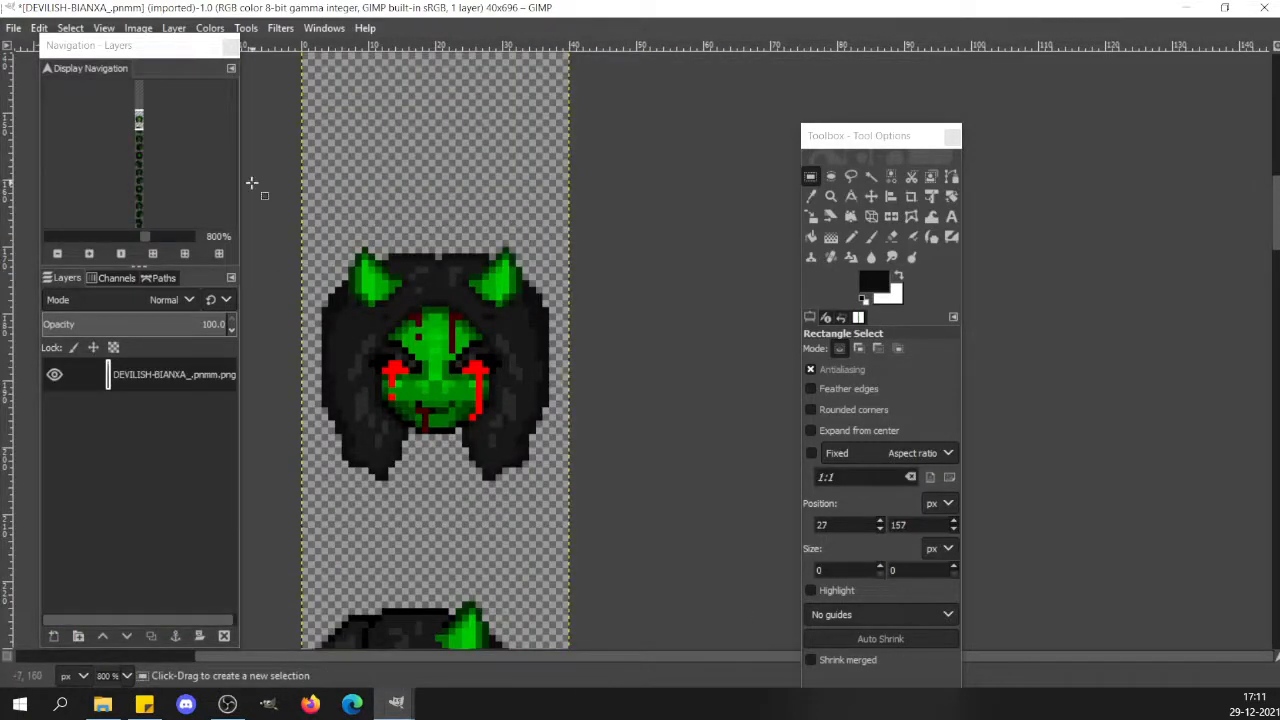
click(173, 237)
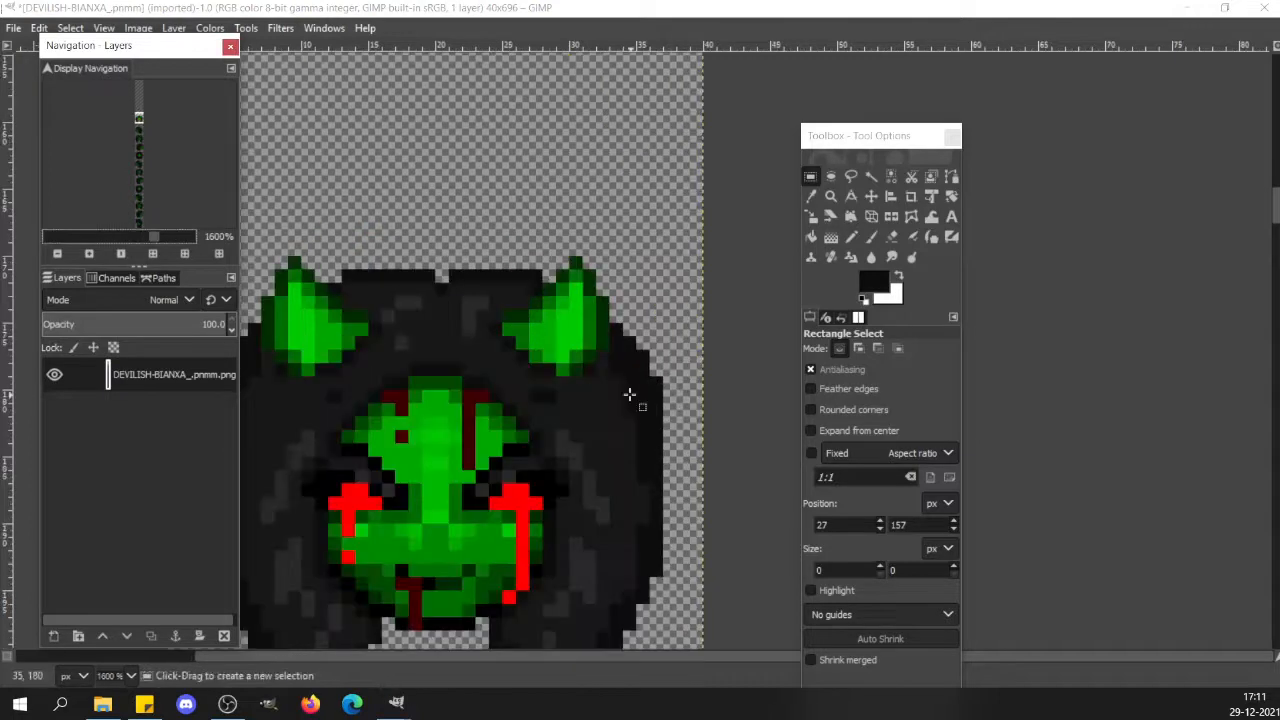
key(shift+e)
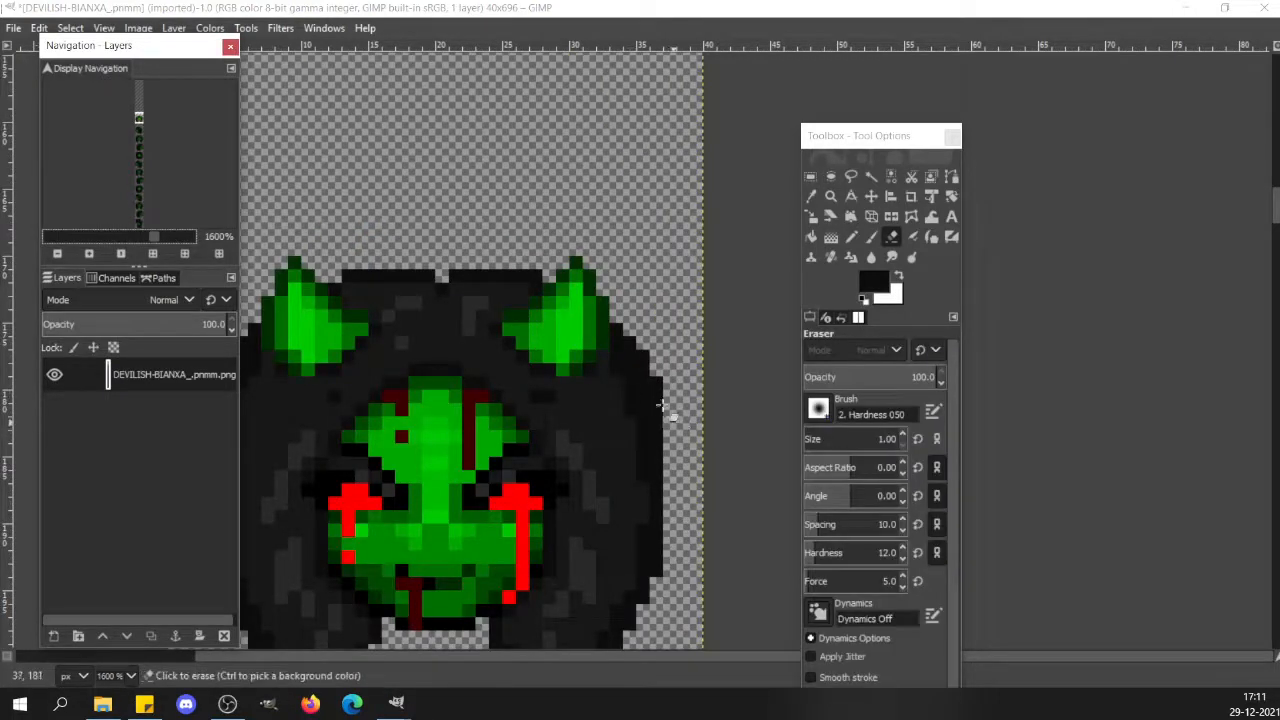
drag(644, 358, 658, 566)
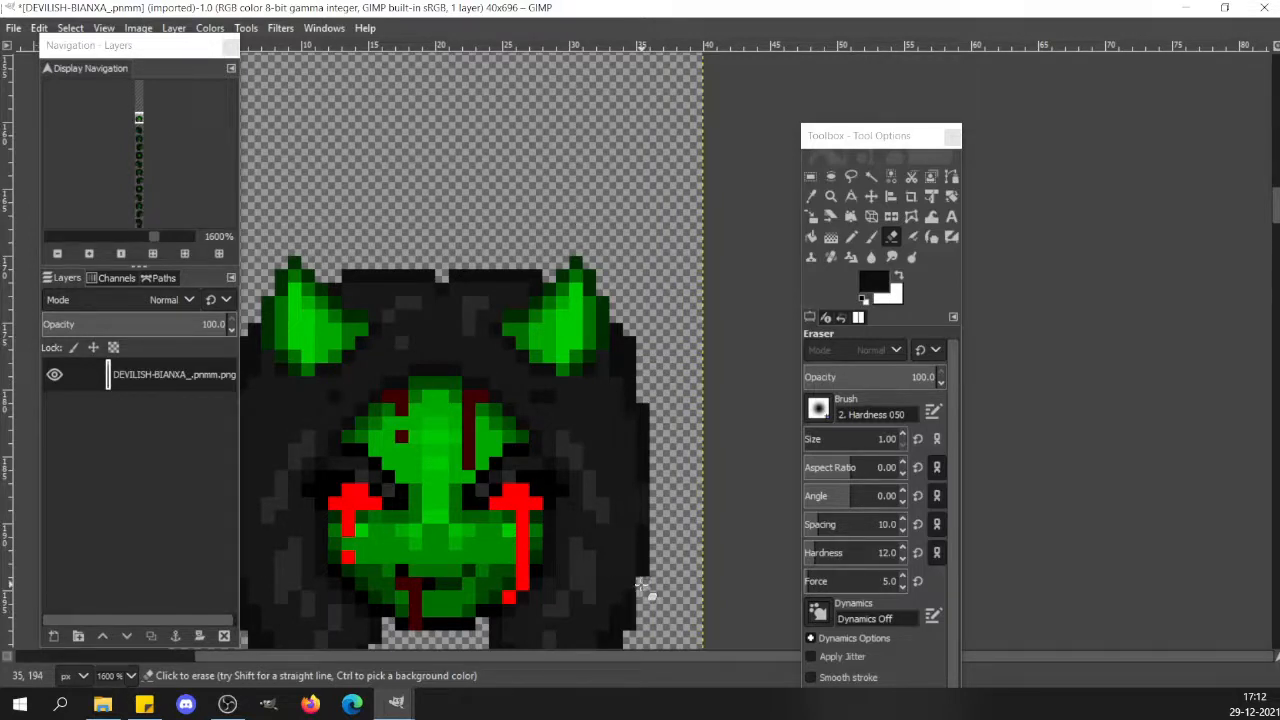
Pencil a dark outline on the hair's right side, and erase the outermost remaining pixel column and the upper corner pixels.
key(n)
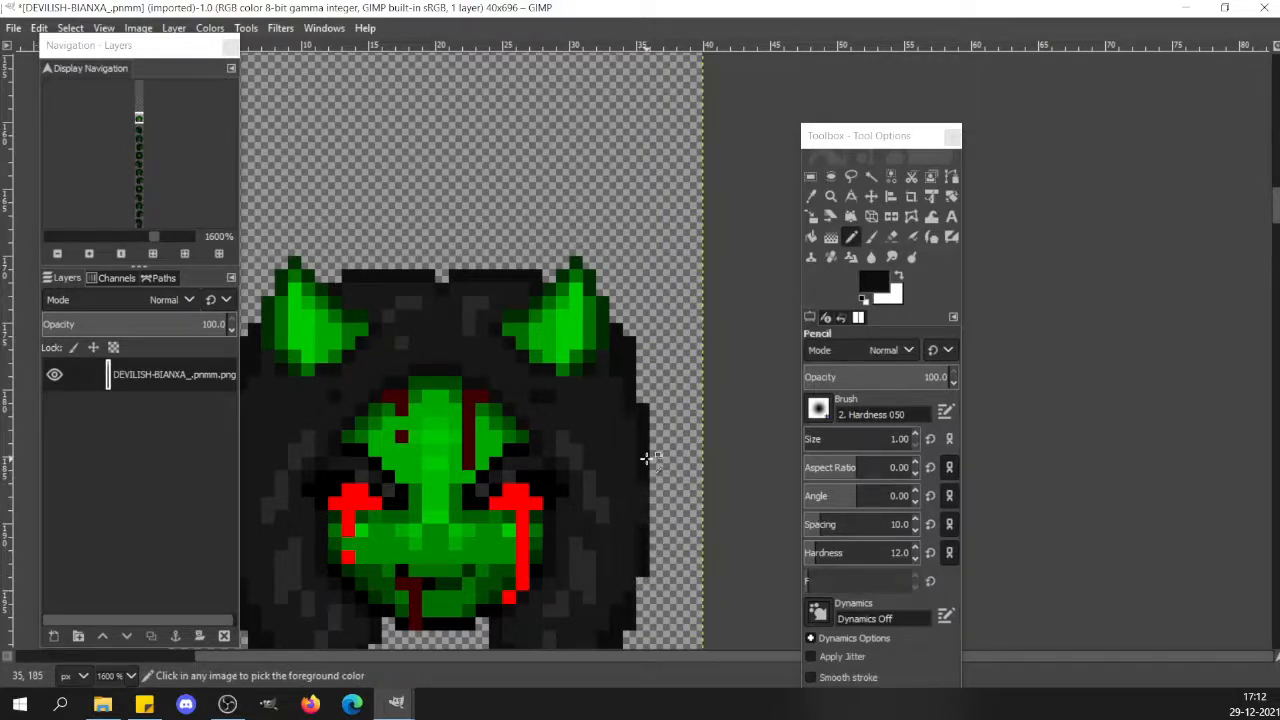
drag(644, 477, 644, 533)
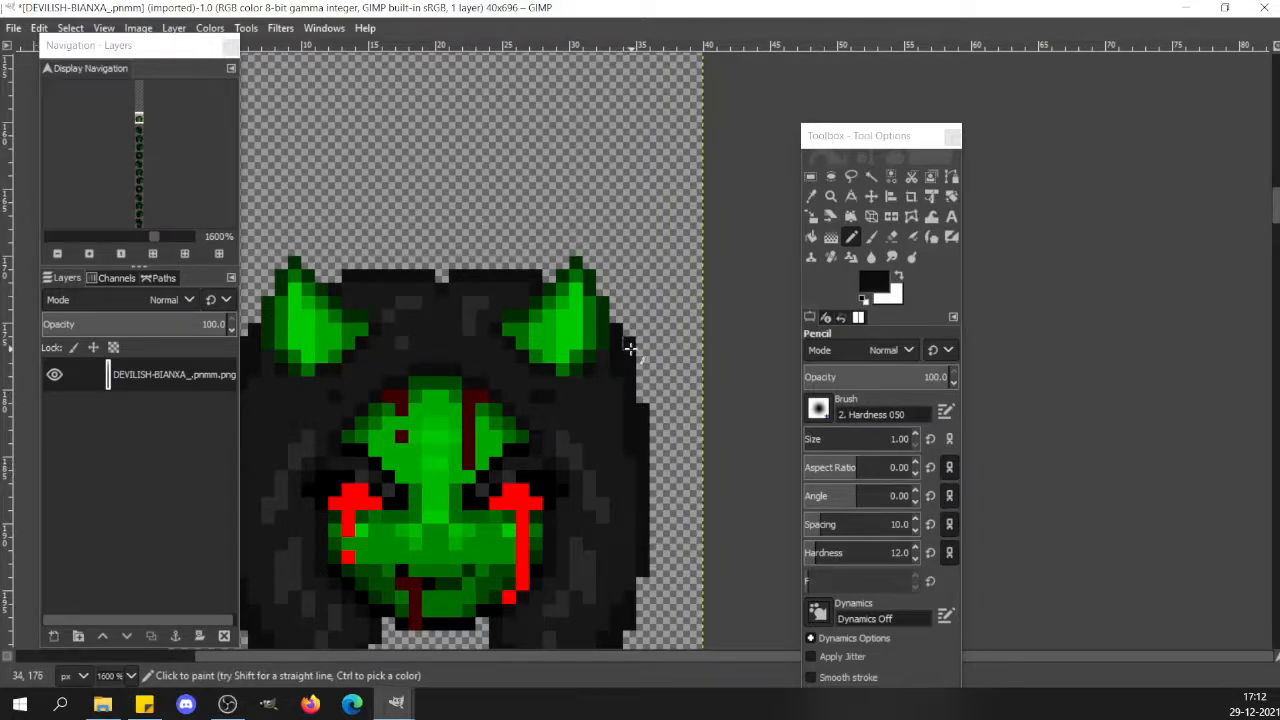
key(shift+e)
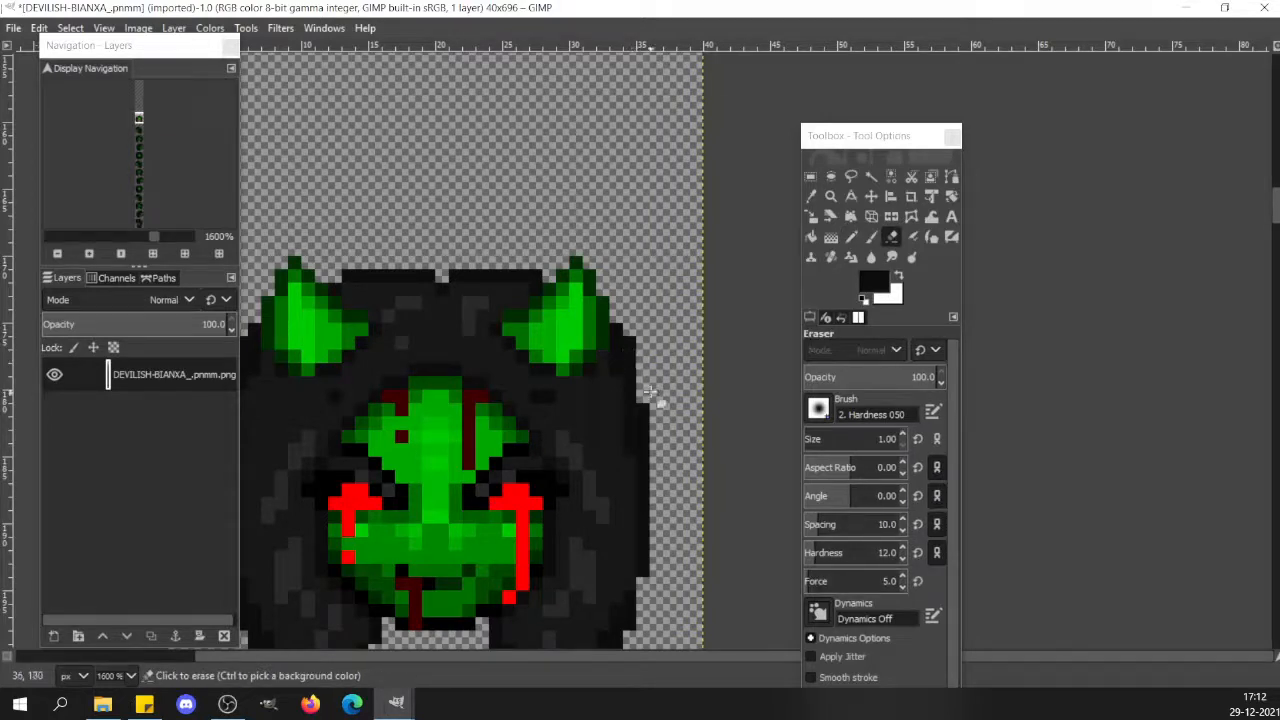
drag(644, 402, 643, 583)
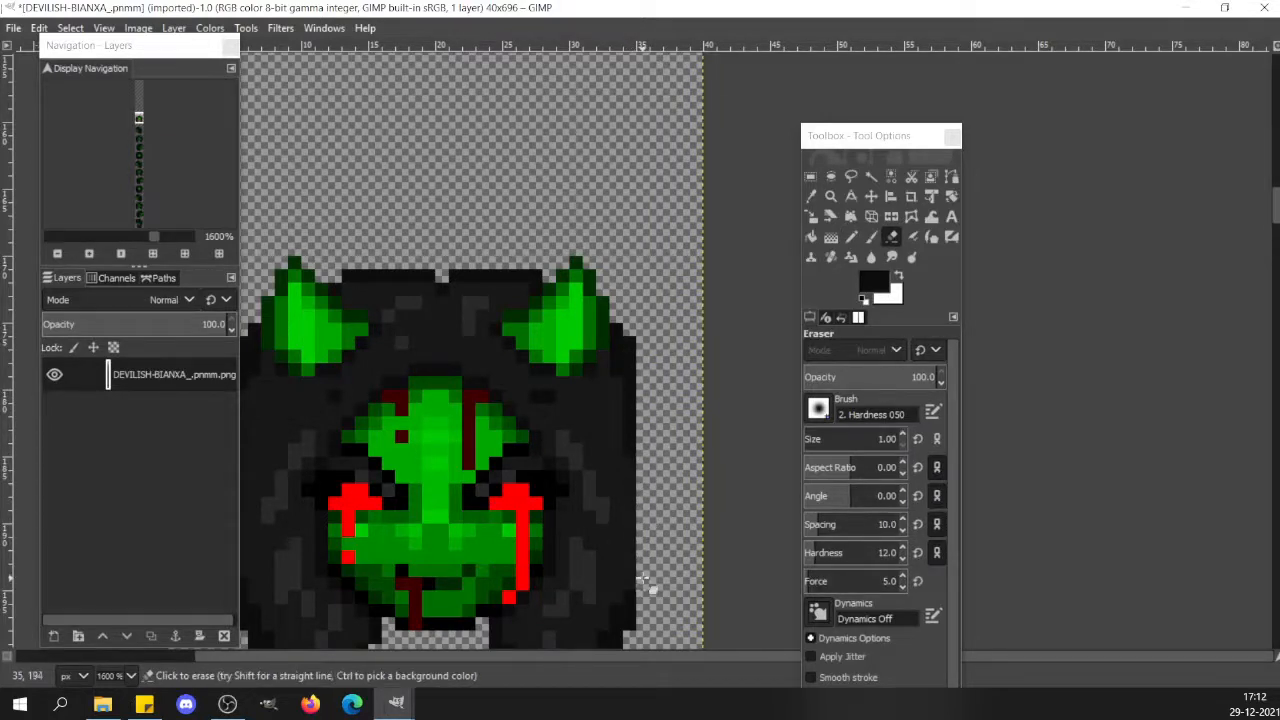
drag(628, 343, 629, 354)
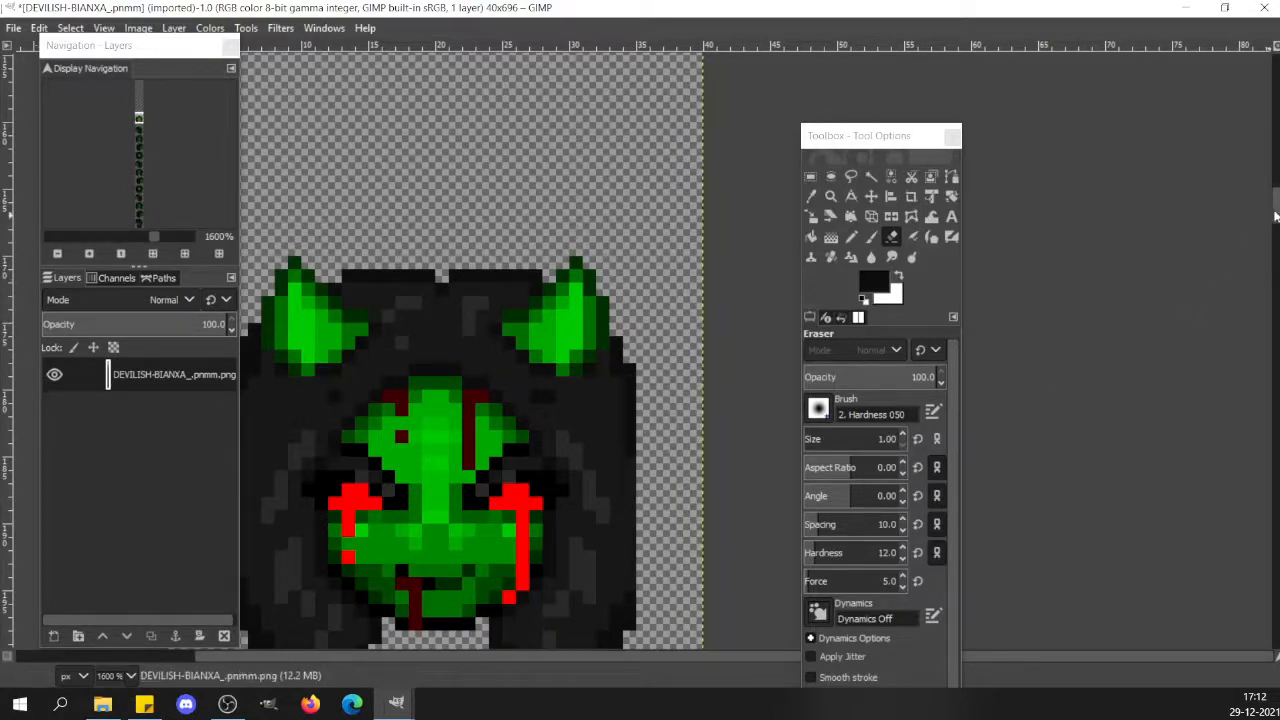
Pencil the dark outline along the trimmed right edge of the bleeding head's hair, down to the lower strand.
scroll(1276, 213, down, 3)
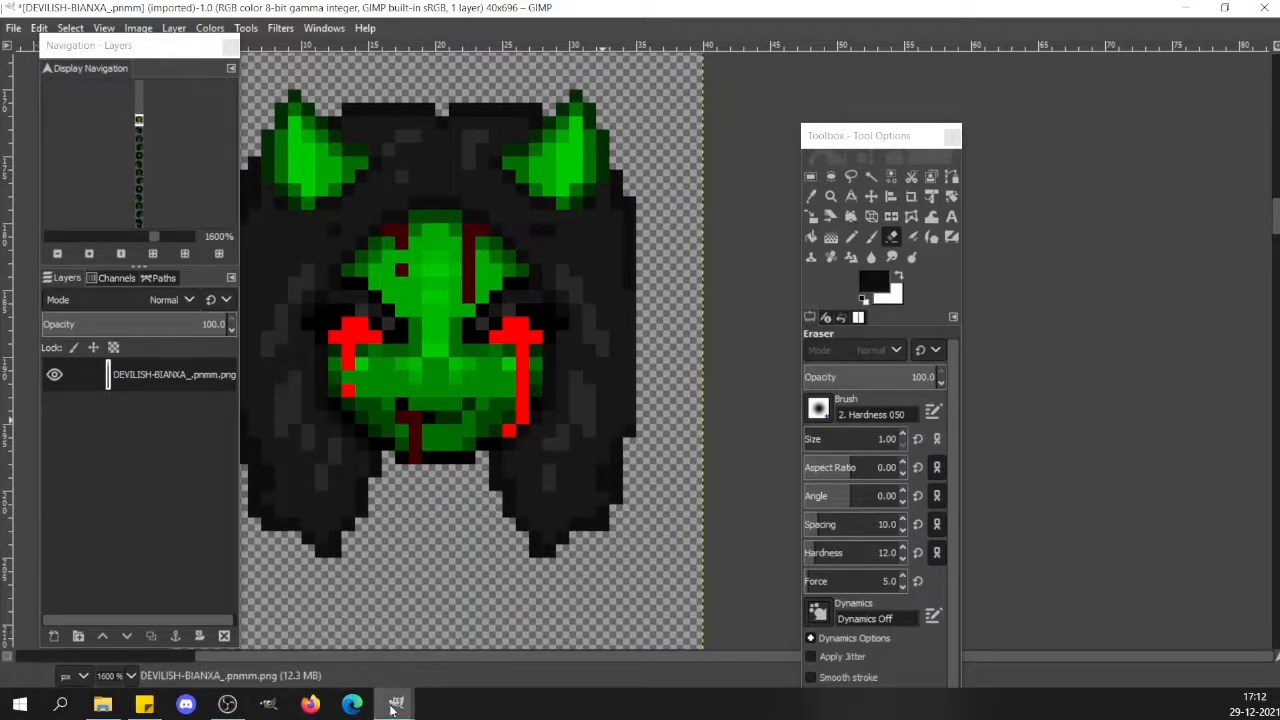
drag(396, 653, 278, 677)
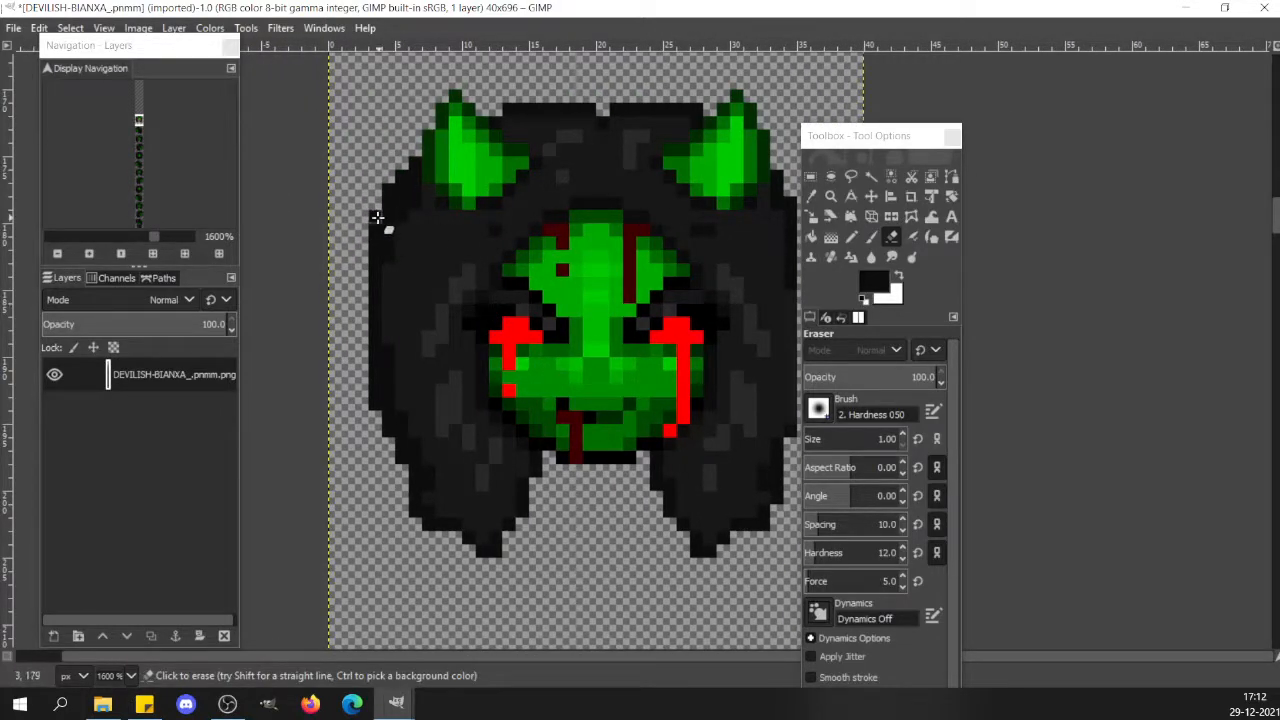
key(n)
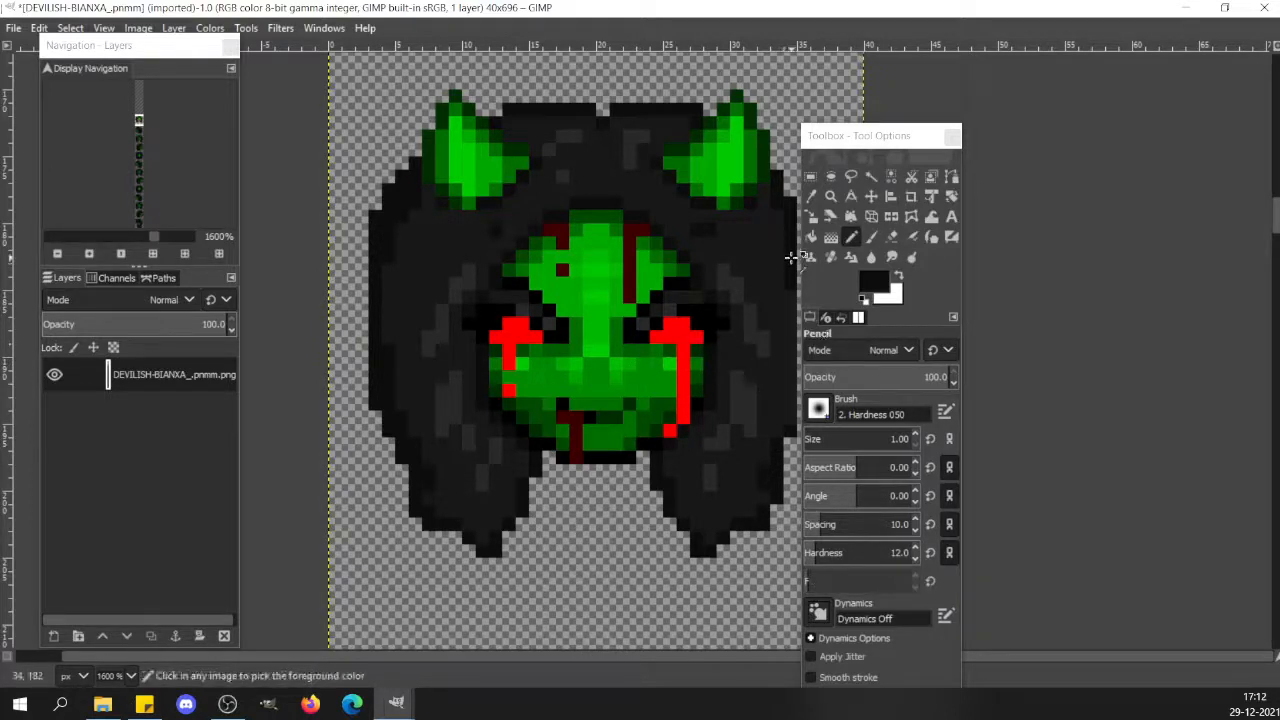
click(790, 426)
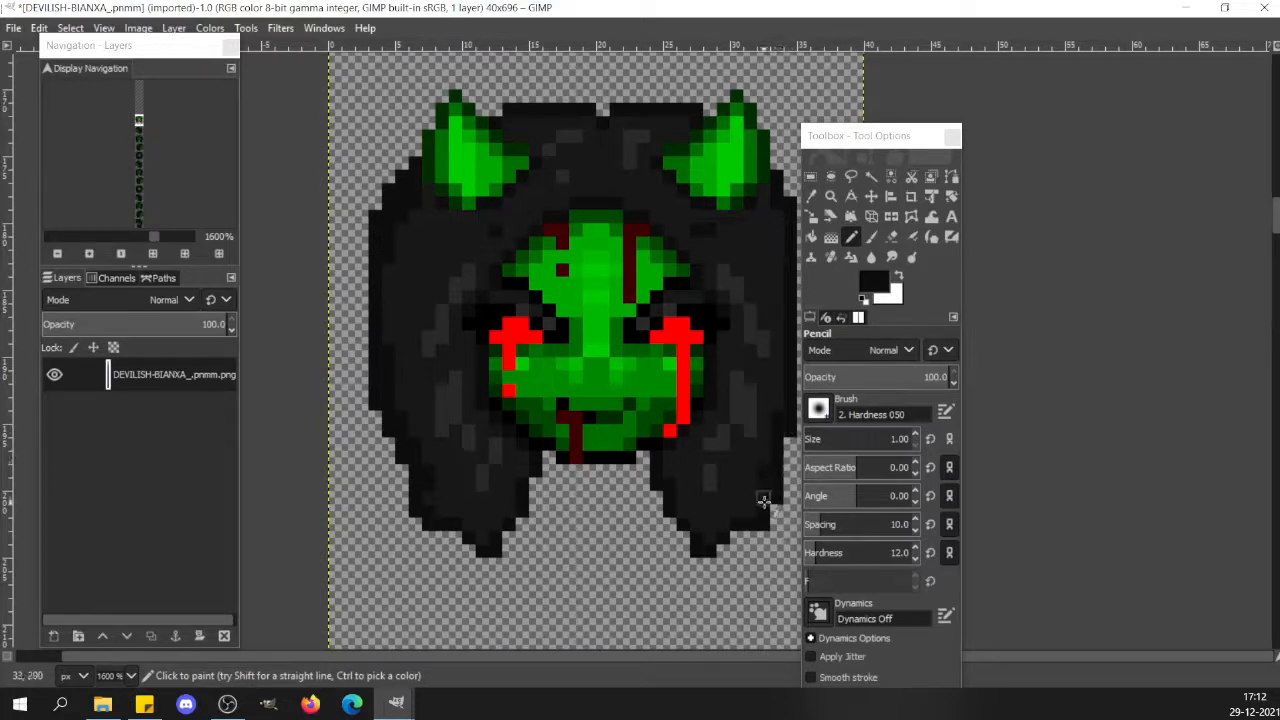
key(shift+e)
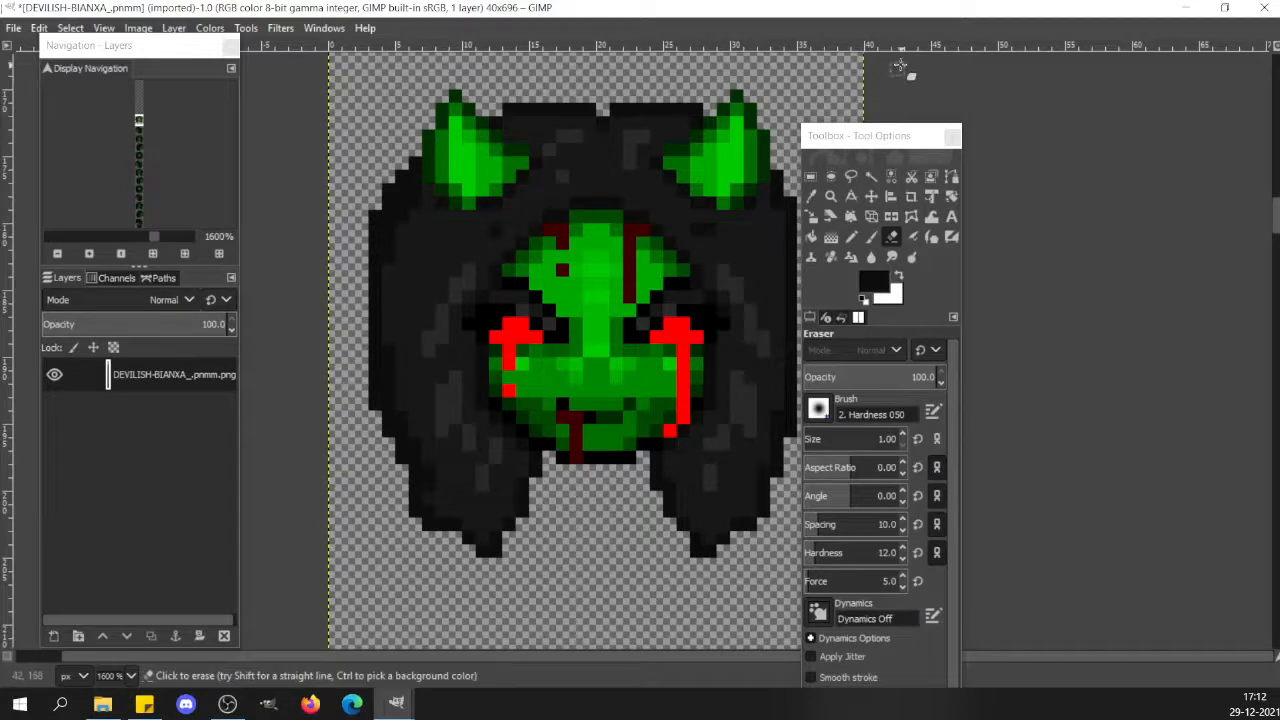
Delete the 5 px wide strip of outer hair on the bleeding head's left side and the stray pixel at its lower corner.
drag(865, 138, 928, 131)
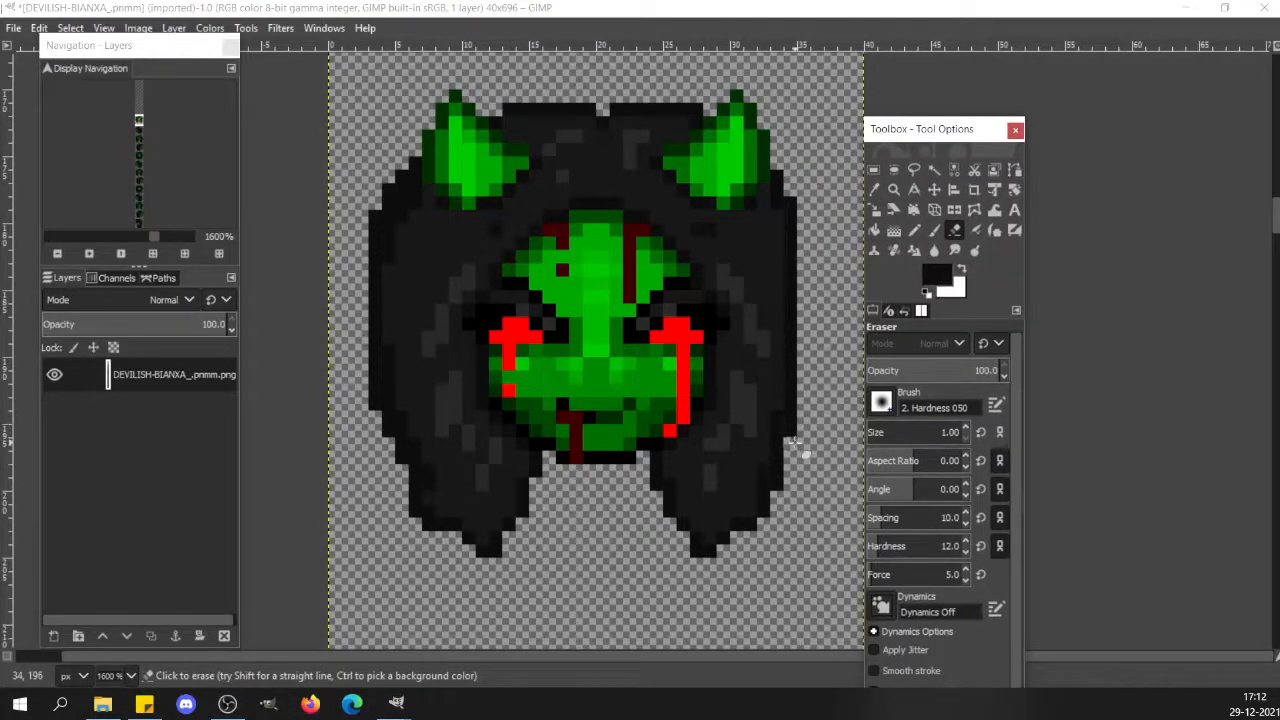
key(n)
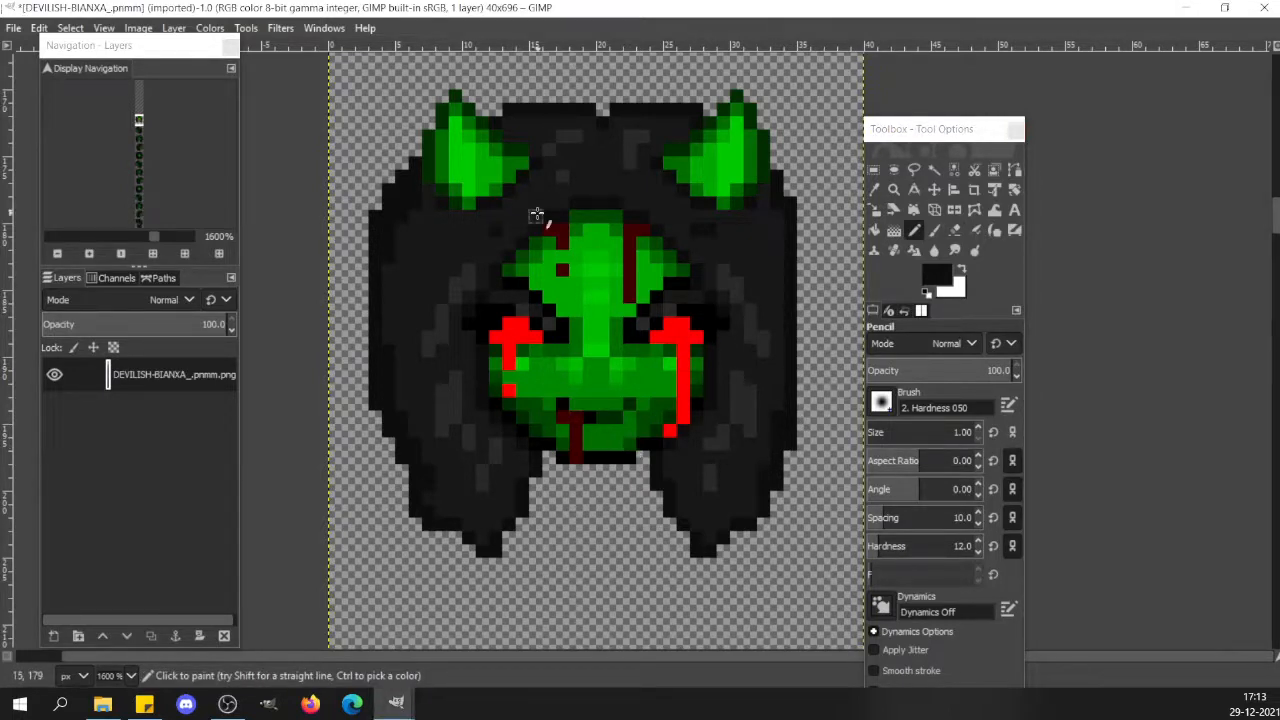
key(r)
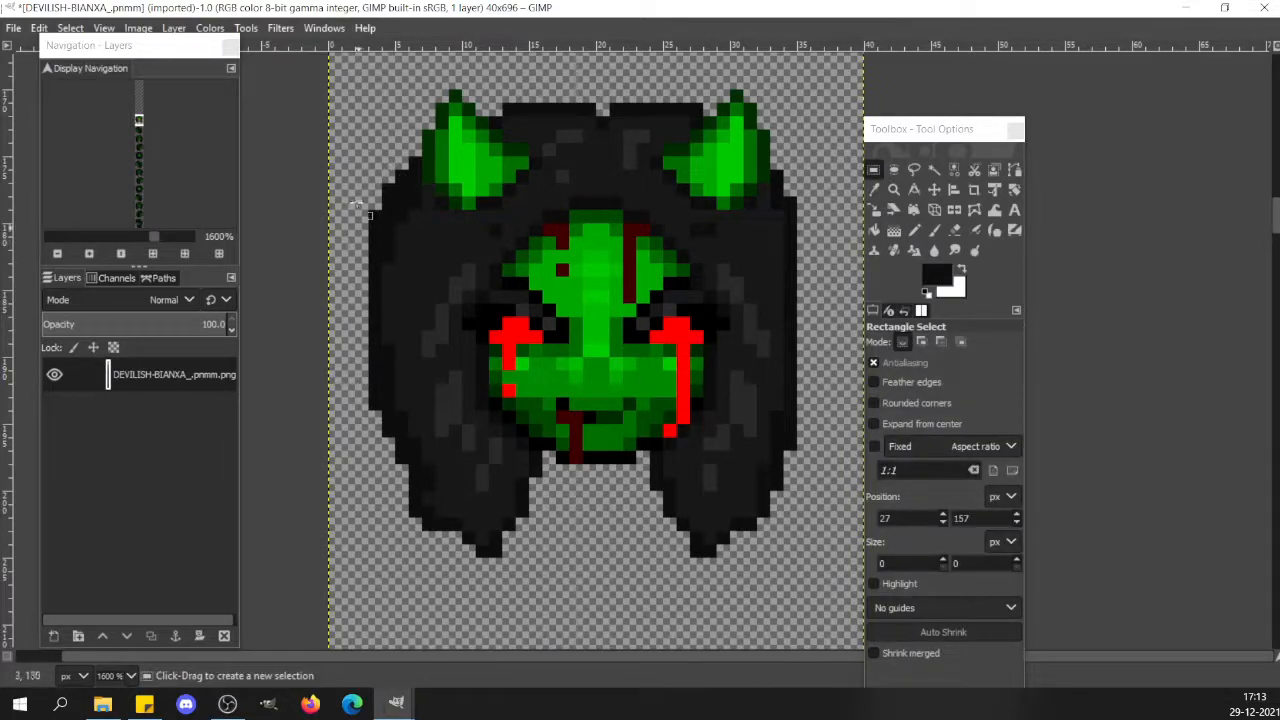
drag(356, 135, 436, 597)
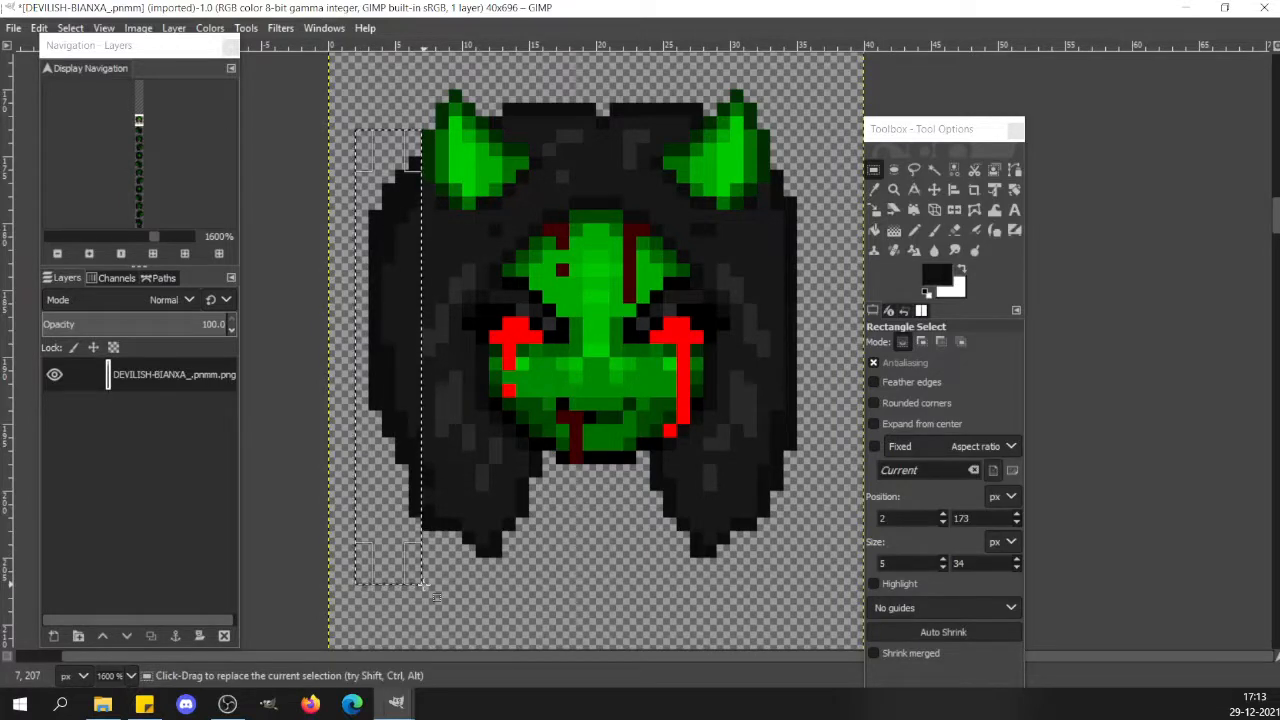
click(623, 488)
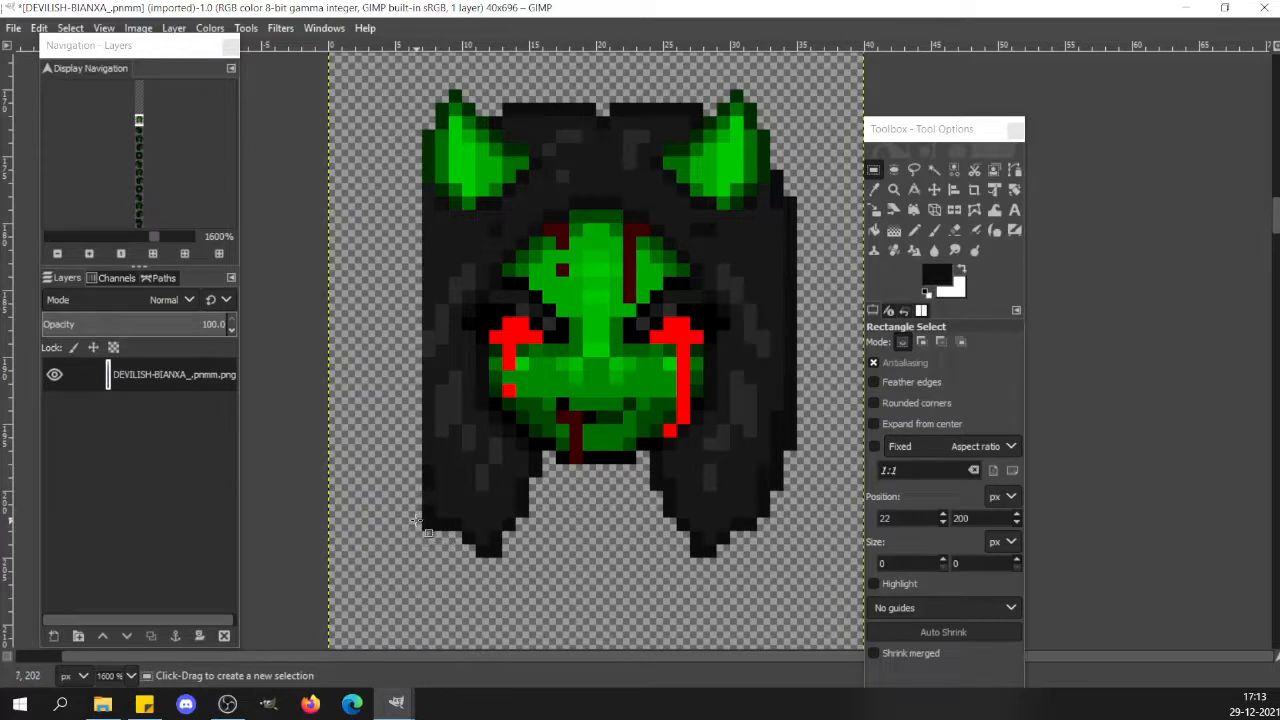
drag(416, 520, 430, 540)
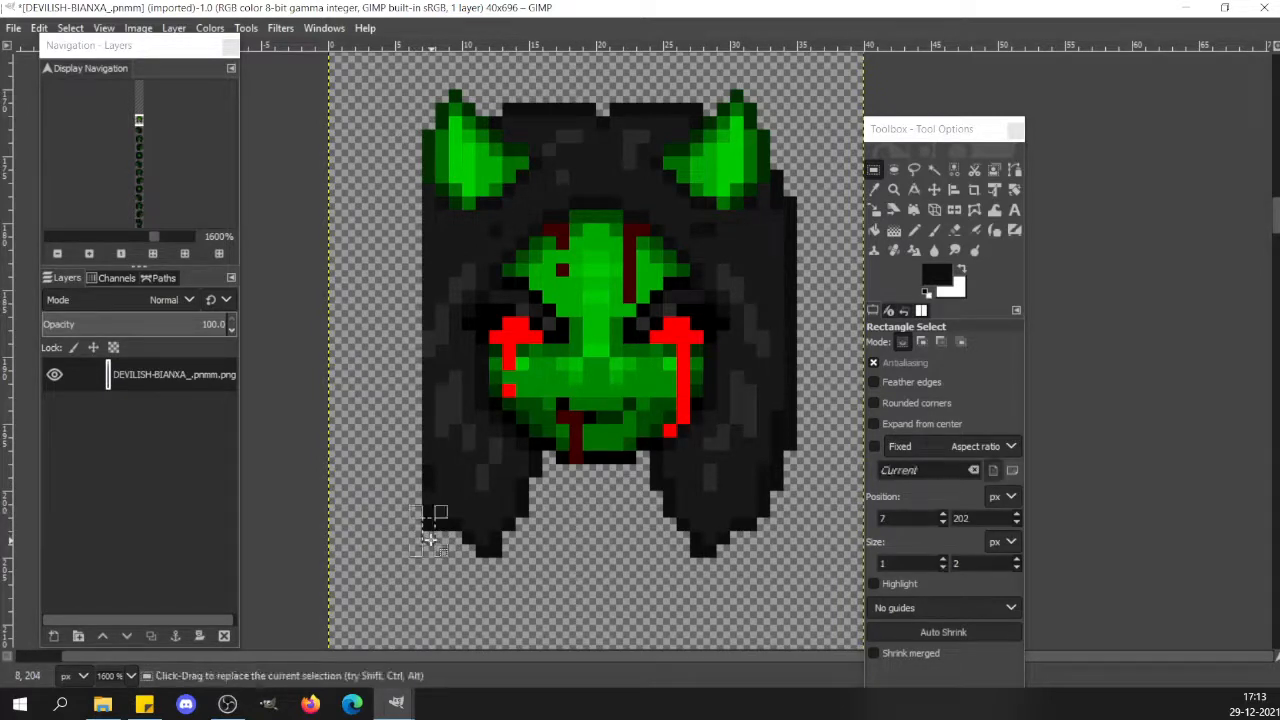
click(717, 514)
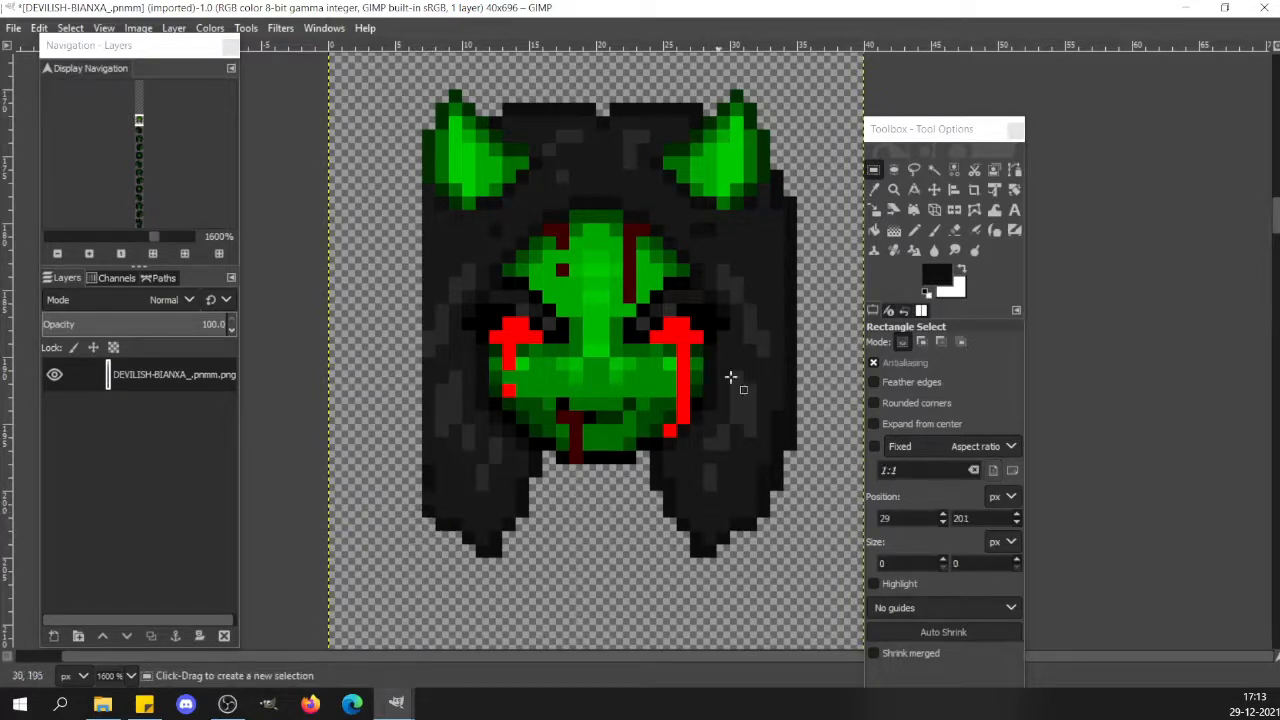
Duplicate the outer hair edge on the bleeding head's right side from a 4 × 33 px selection and flip the copy horizontally.
drag(823, 145, 773, 578)
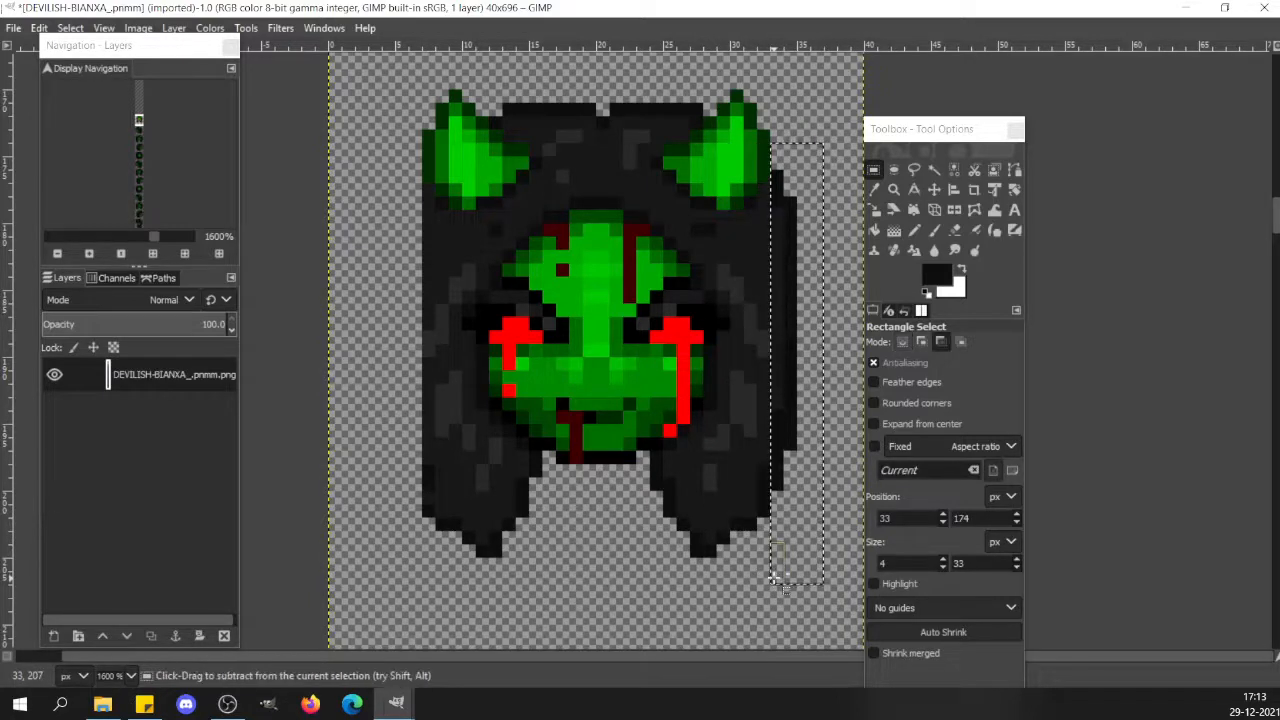
key(ctrl+c)
key(ctrl+v)
key(shift+f)
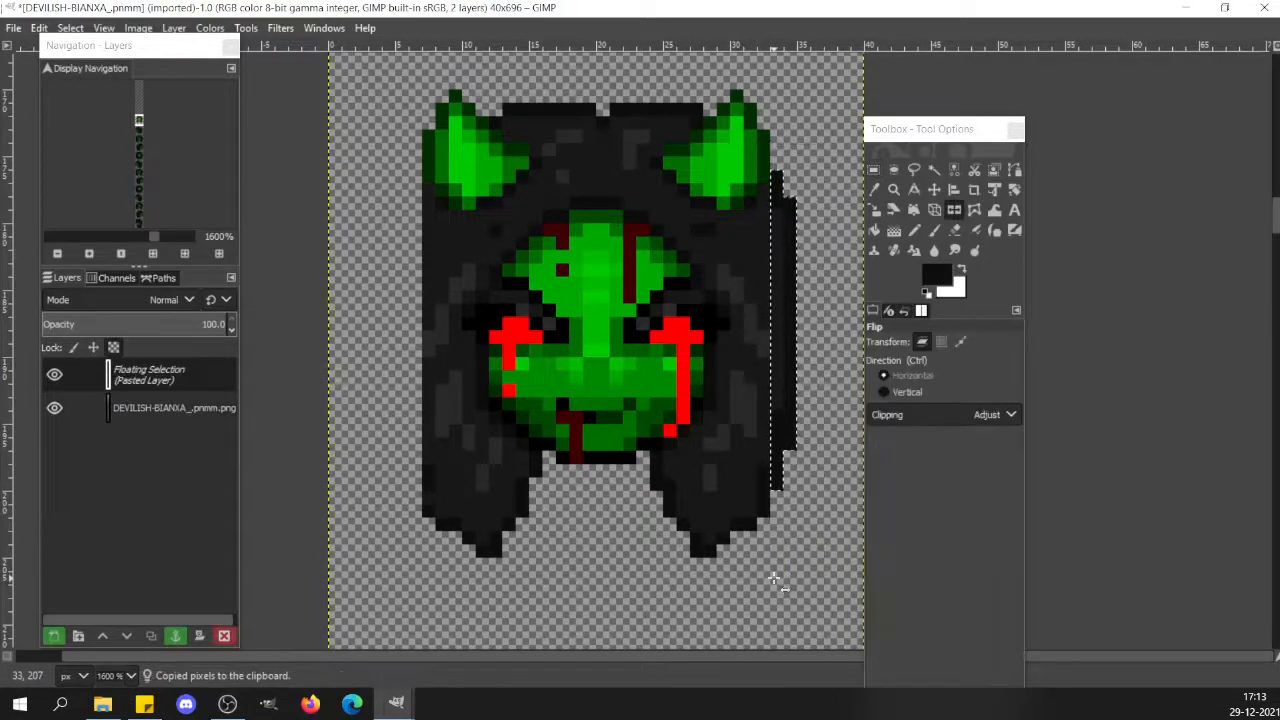
click(660, 401)
Move the mirrored hair edge across the head until it sits flush against the trimmed left side of the hair.
key(m)
key(Left)
key(Left)
key(Left)
key(Left)
key(Left)
key(Left)
key(Left)
key(Left)
key(Left)
key(Left)
key(Left)
key(Left)
key(Left)
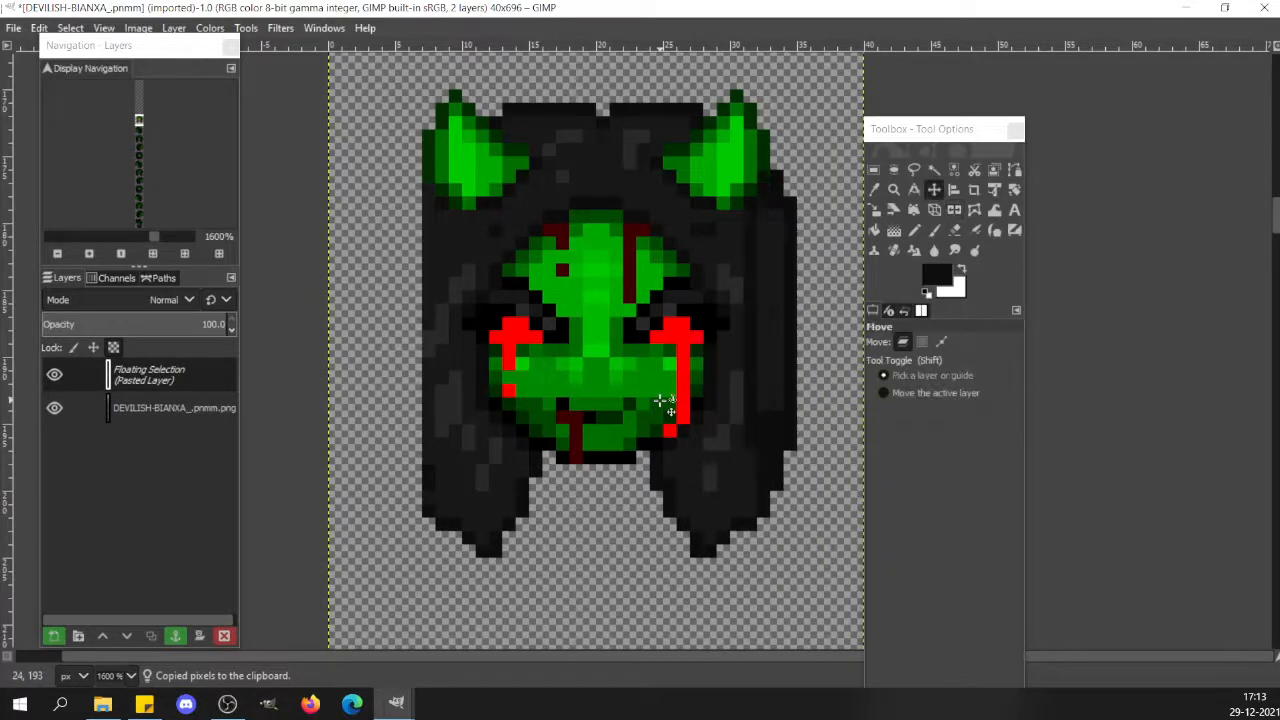
key(Left)
key(Left)
key(Left)
key(Left)
key(Left)
key(Left)
key(Left)
key(Left)
key(Left)
key(Left)
key(Left)
key(Left)
key(Left)
key(Left)
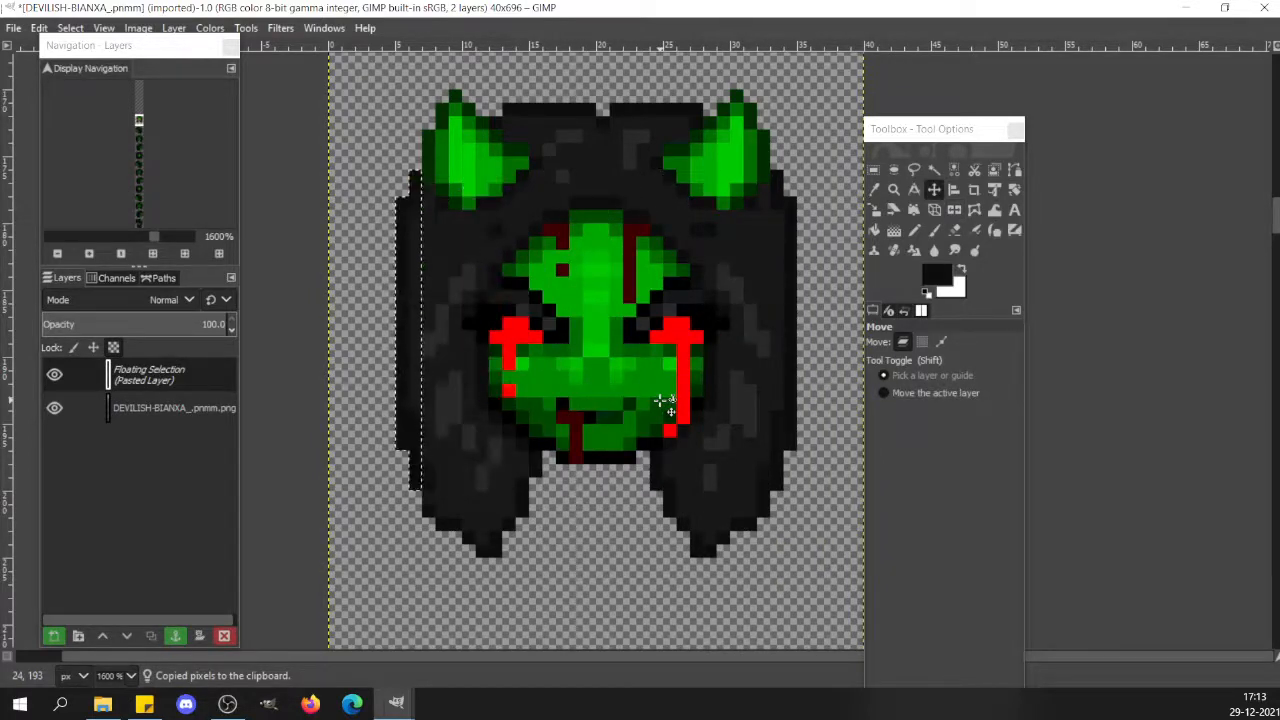
key(shift)
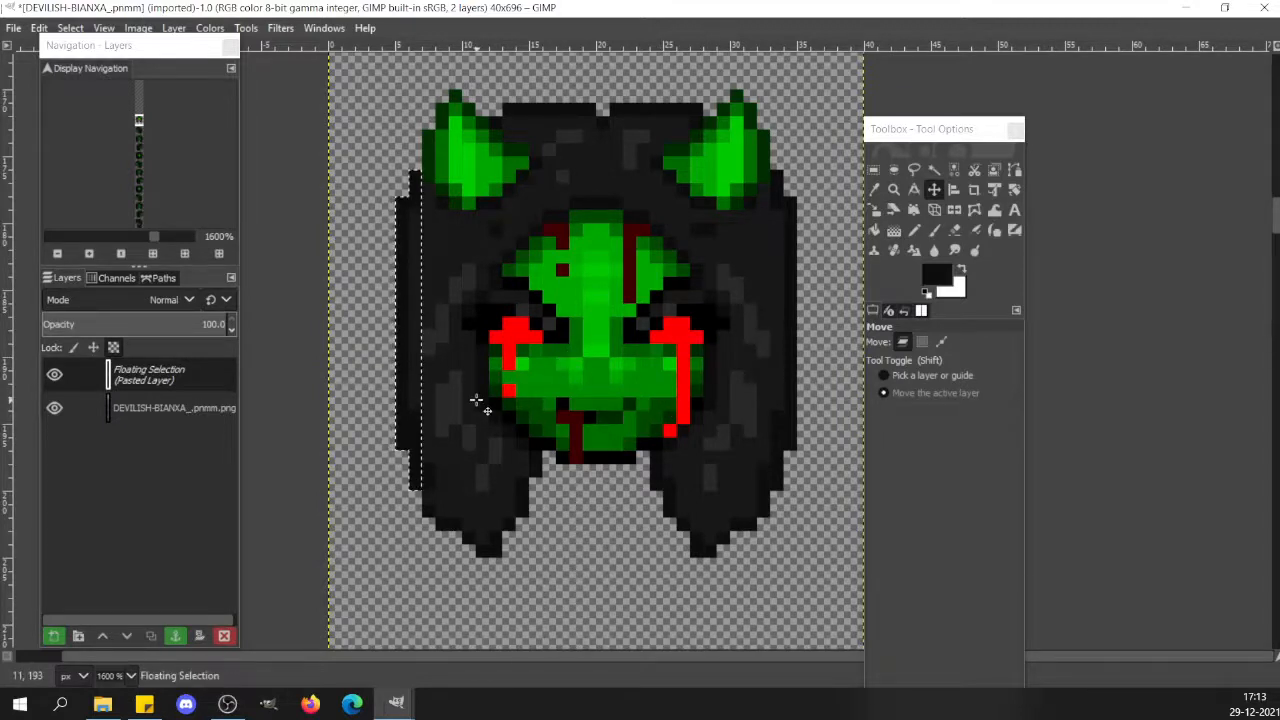
Anchor the floating strip of the head's hair edge and pencil two dark pixels along the lower-left hair outline.
key(r)
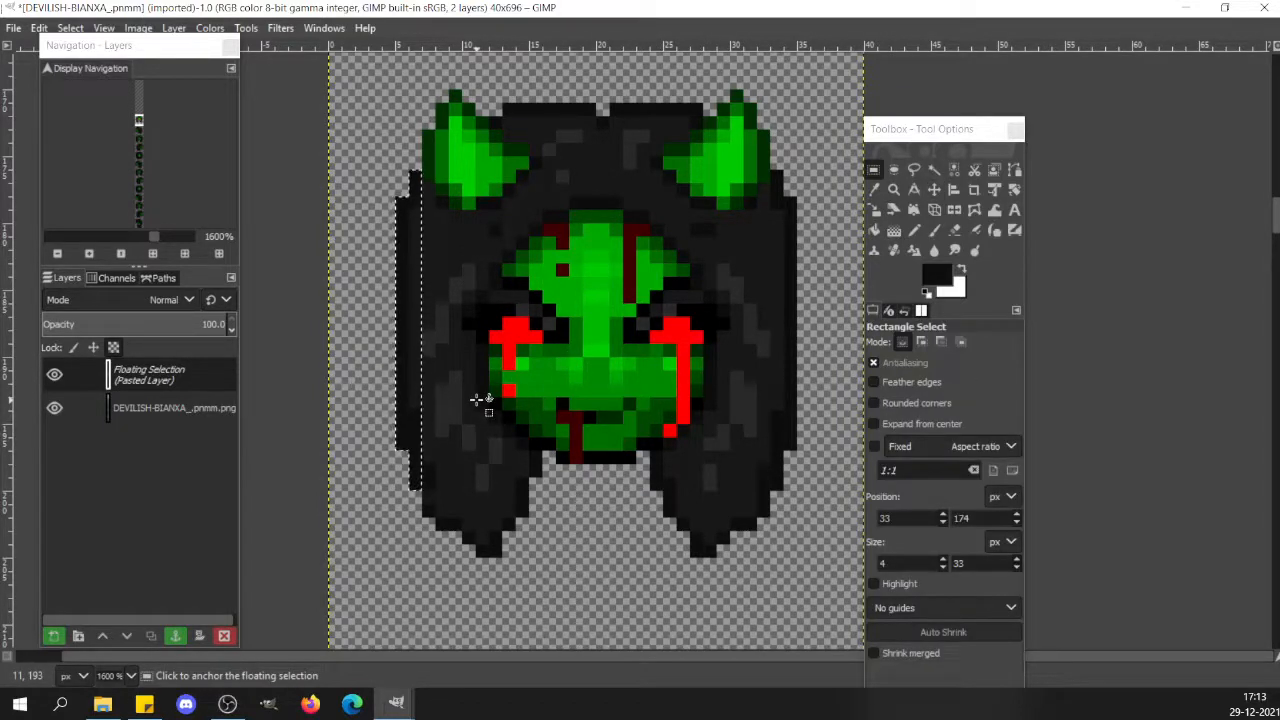
click(476, 399)
key(n)
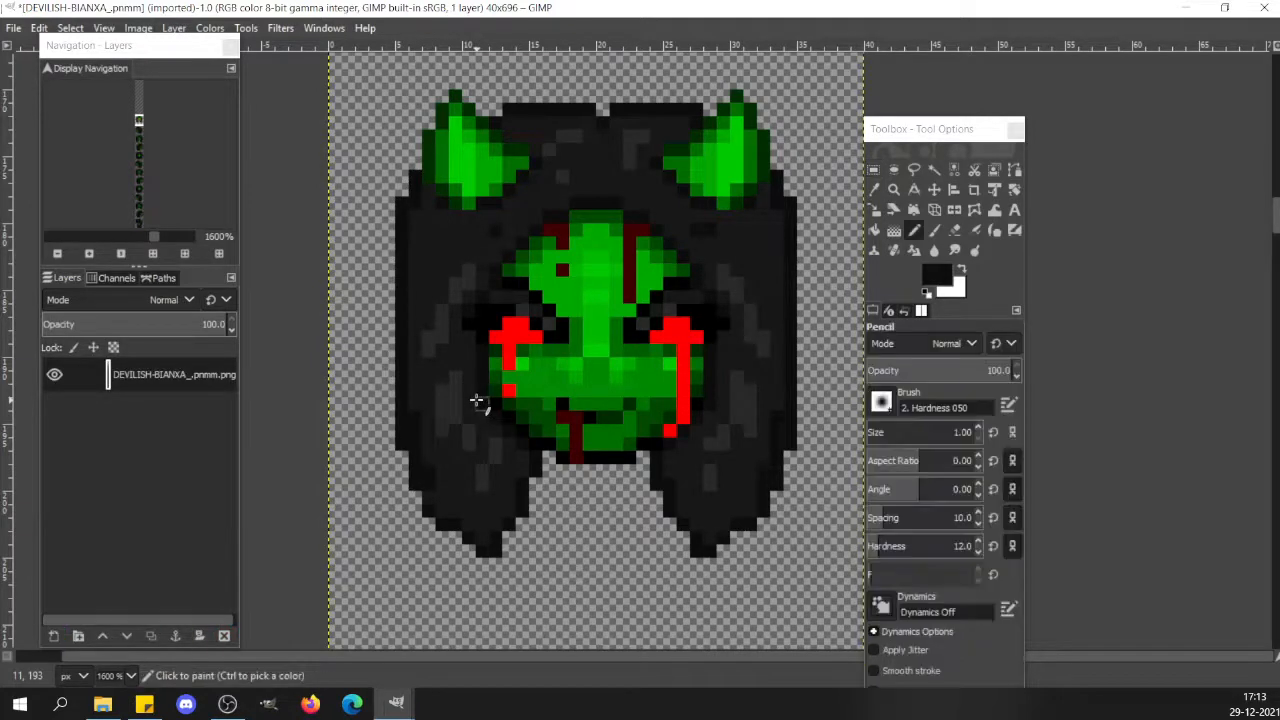
click(424, 500)
click(436, 511)
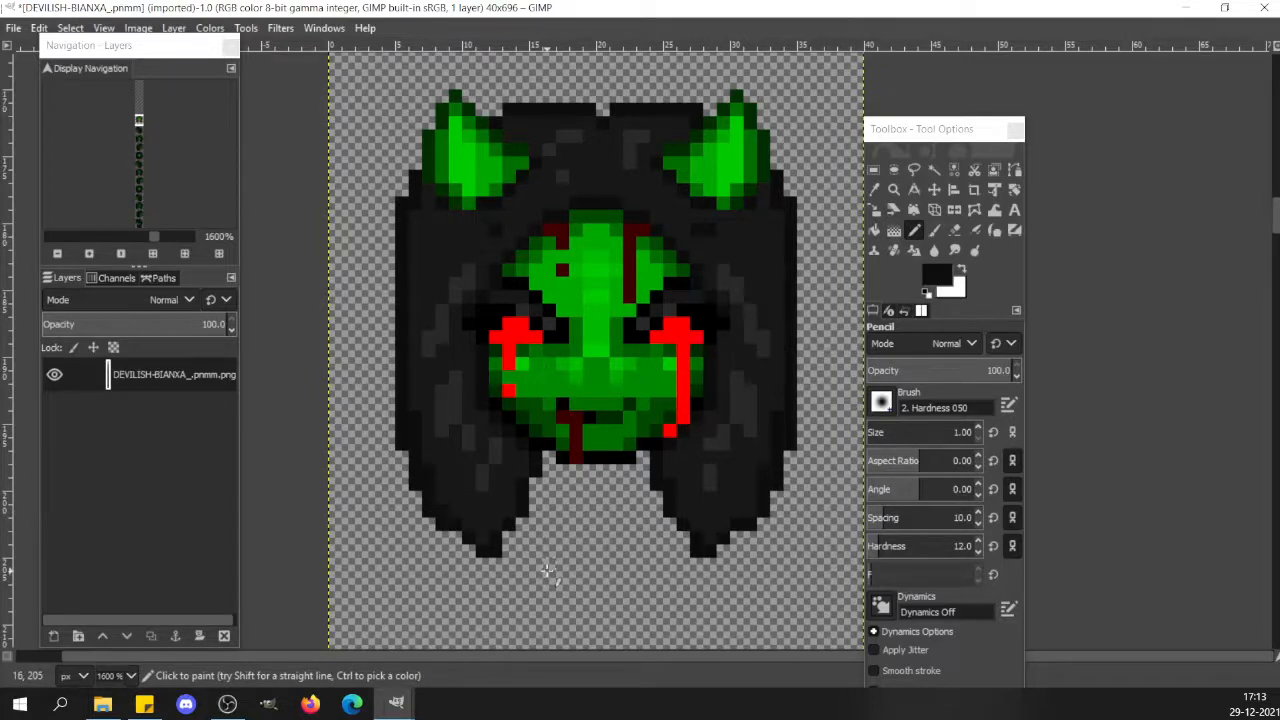
Cut the whole devil head with the bleeding red eyes and paste it into the Head Template image.
key(r)
click(441, 148)
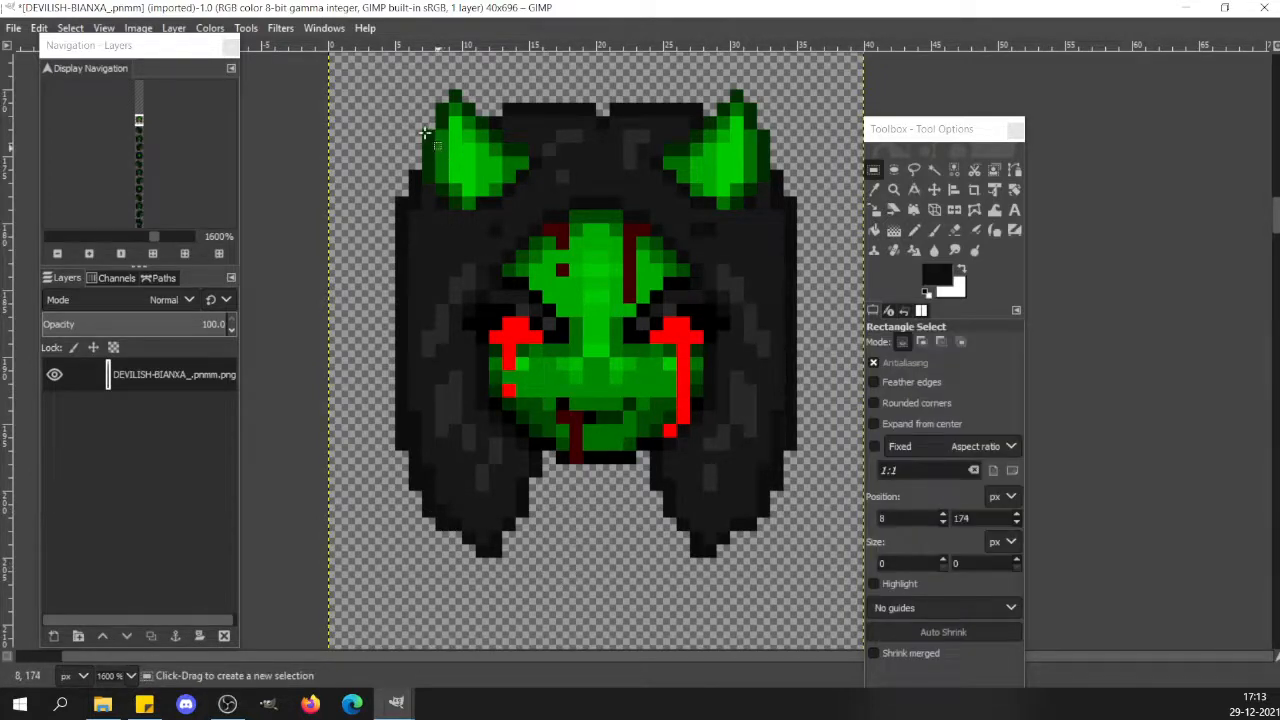
drag(378, 79, 836, 572)
key(ctrl+x)
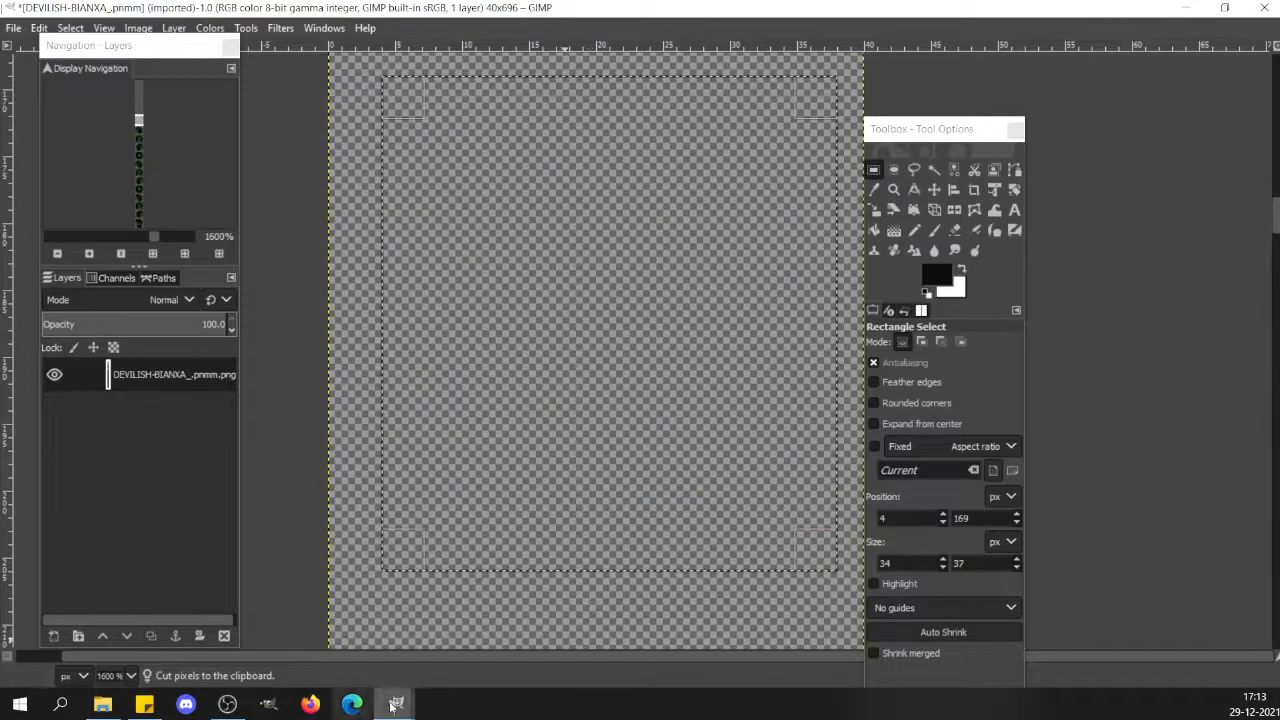
mouse_move(397, 705)
click(452, 644)
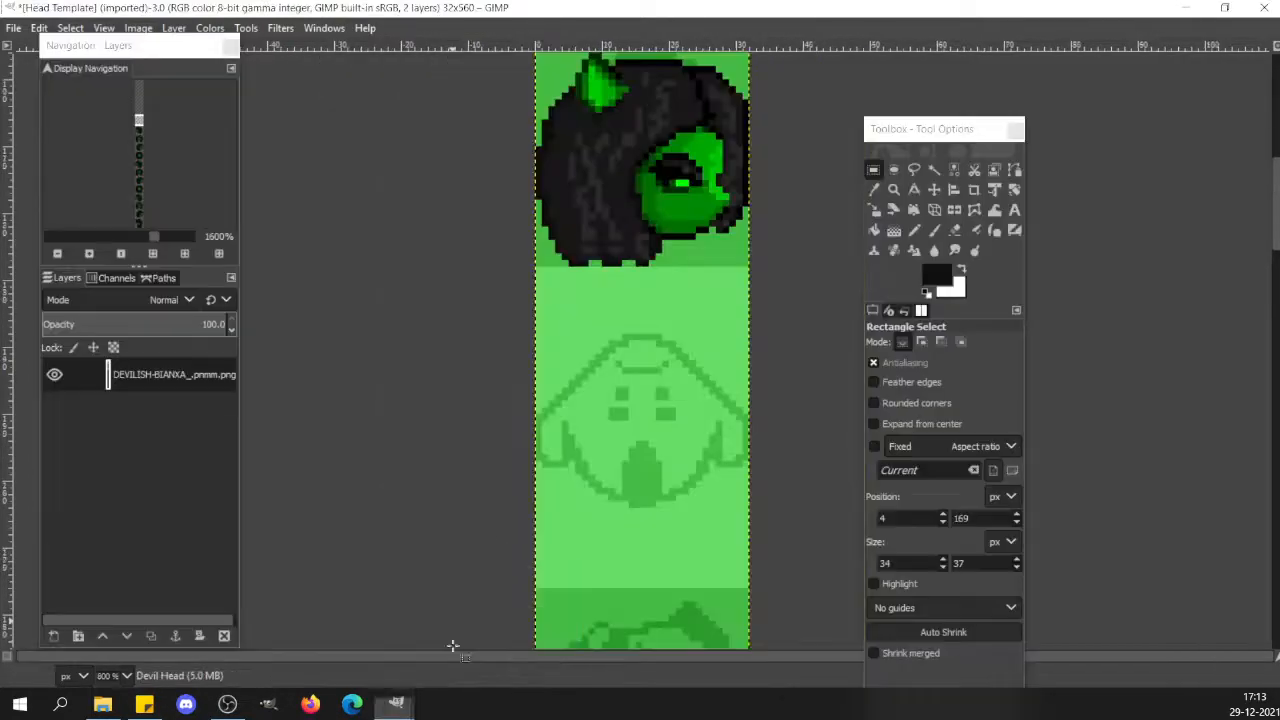
click(620, 376)
key(ctrl+v)
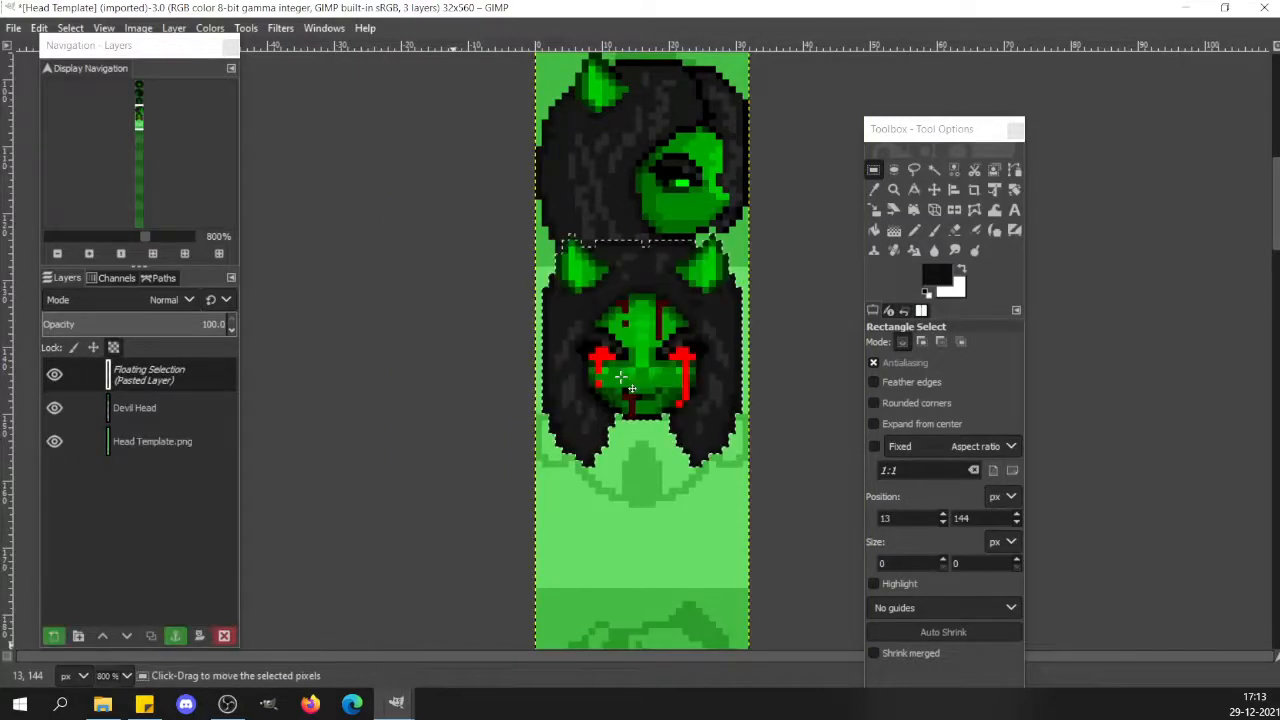
Flip the pasted head vertically and shift it down, clear of the side-view head above.
key(shift+f)
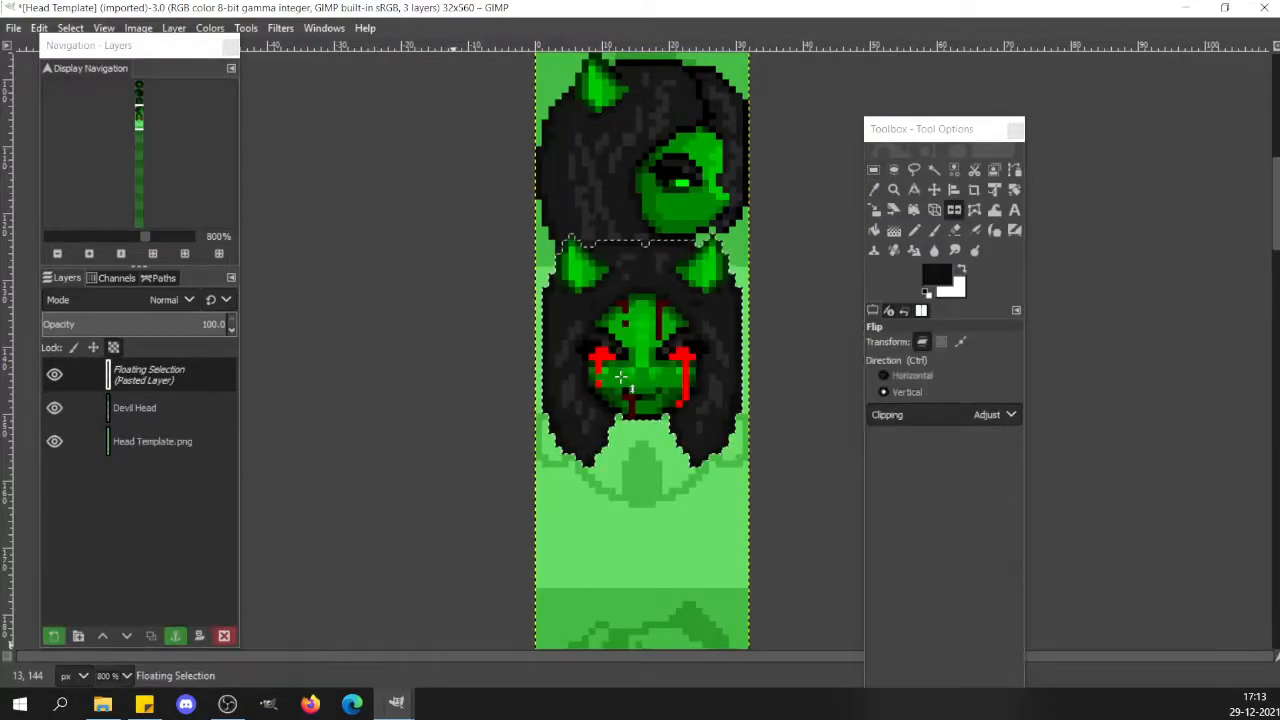
click(633, 457)
key(m)
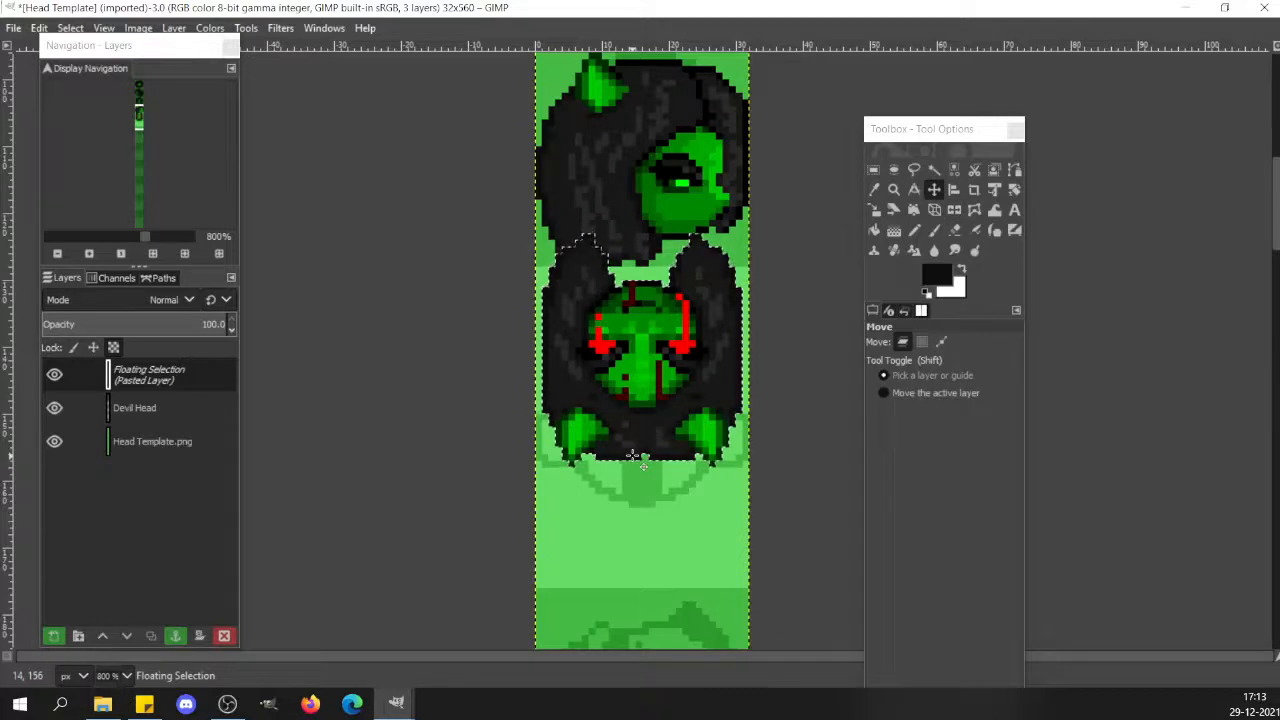
key(shift+Down)
key(shift+Down)
key(shift+Down)
key(shift+Down)
key(shift+Down)
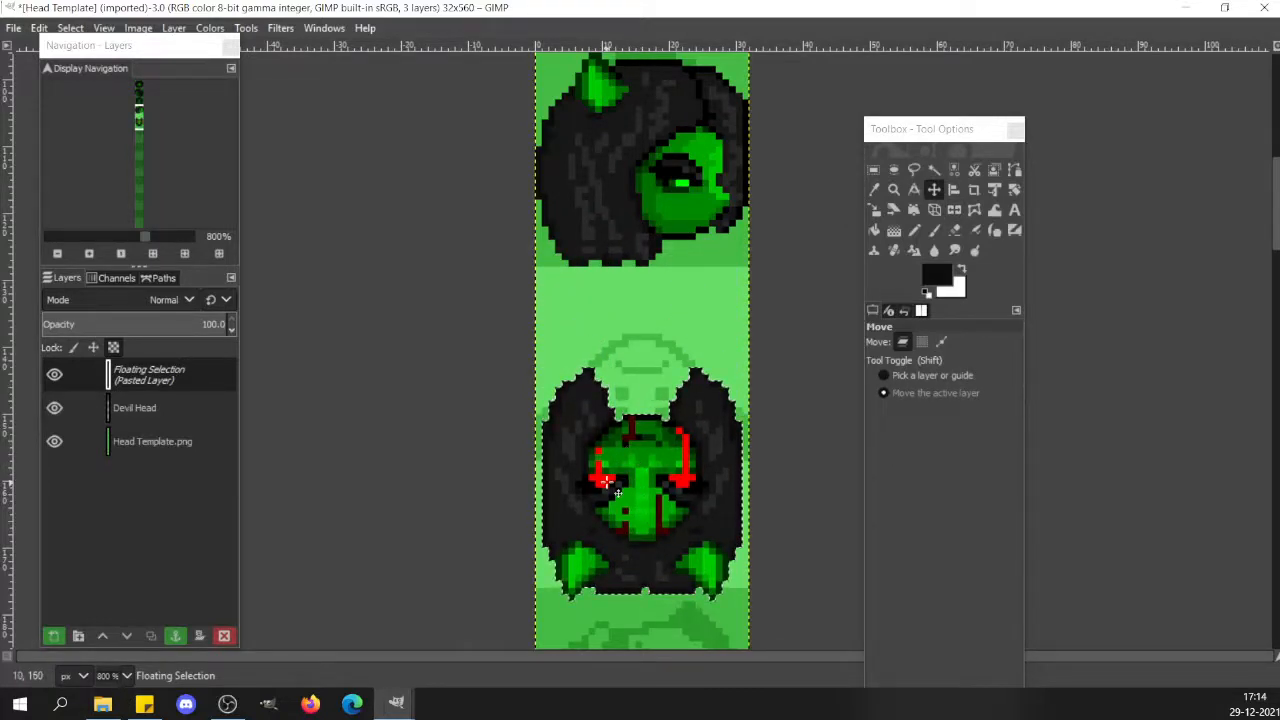
Move the flipped head up over the light green template cell below the side-view head and anchor it.
click(651, 484)
drag(651, 484, 650, 417)
click(636, 553)
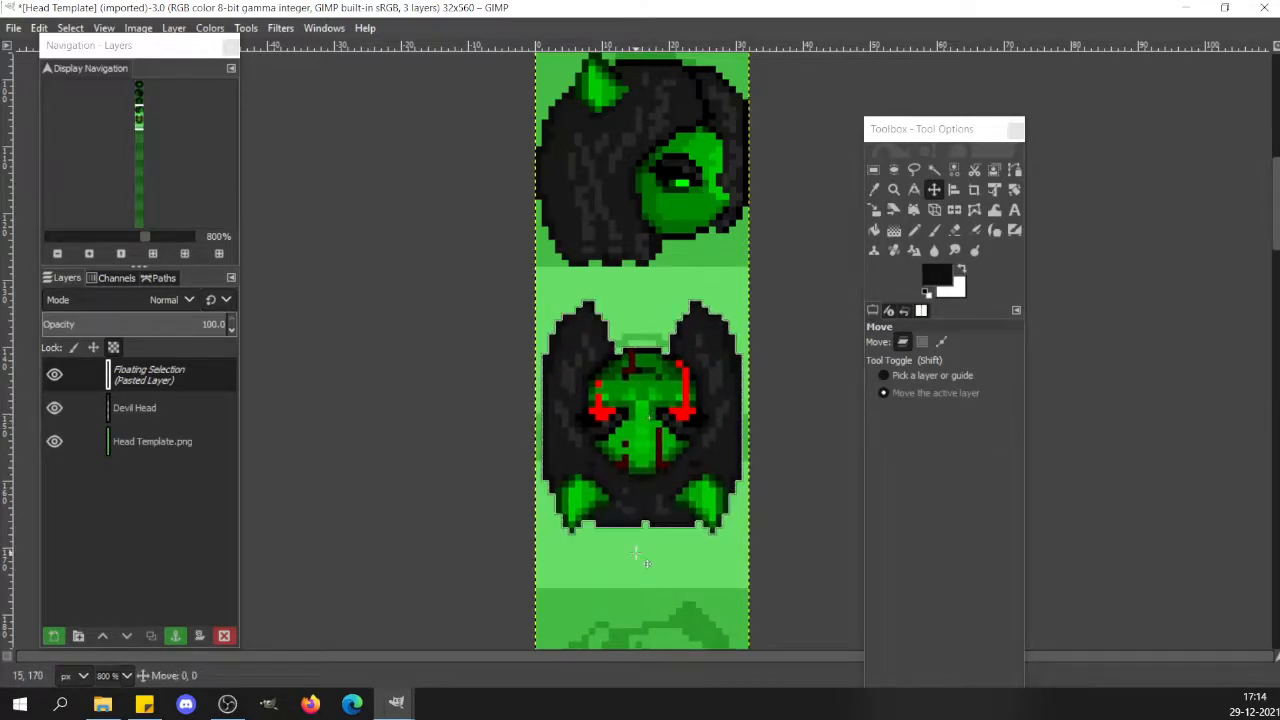
key(r)
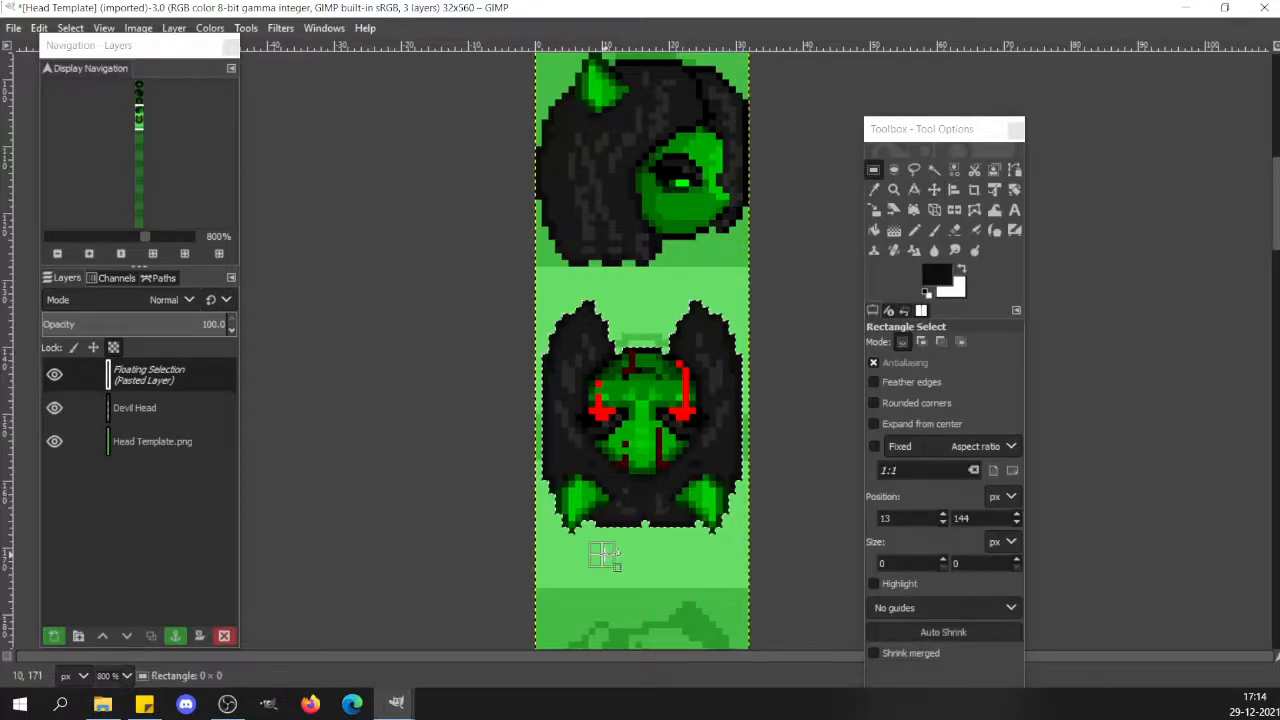
click(603, 555)
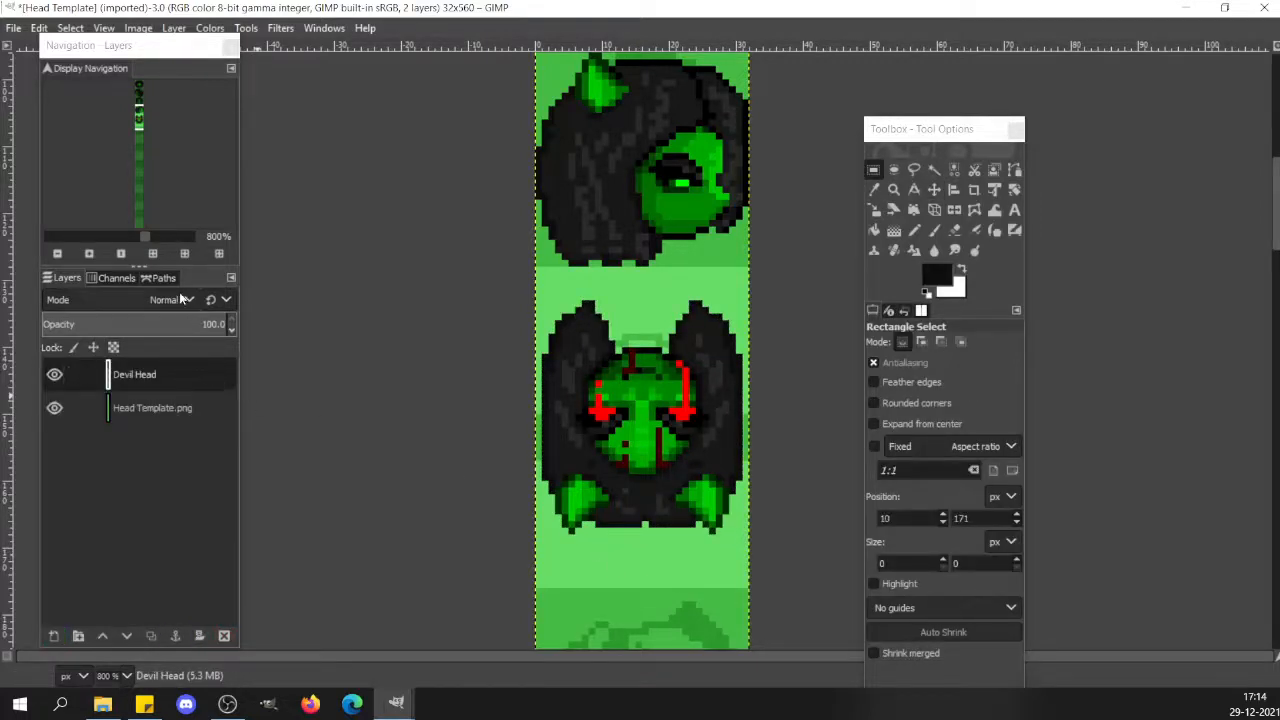
Toggle the Devil Head layer's visibility to compare the flipped head's placement with the template face beneath.
click(54, 375)
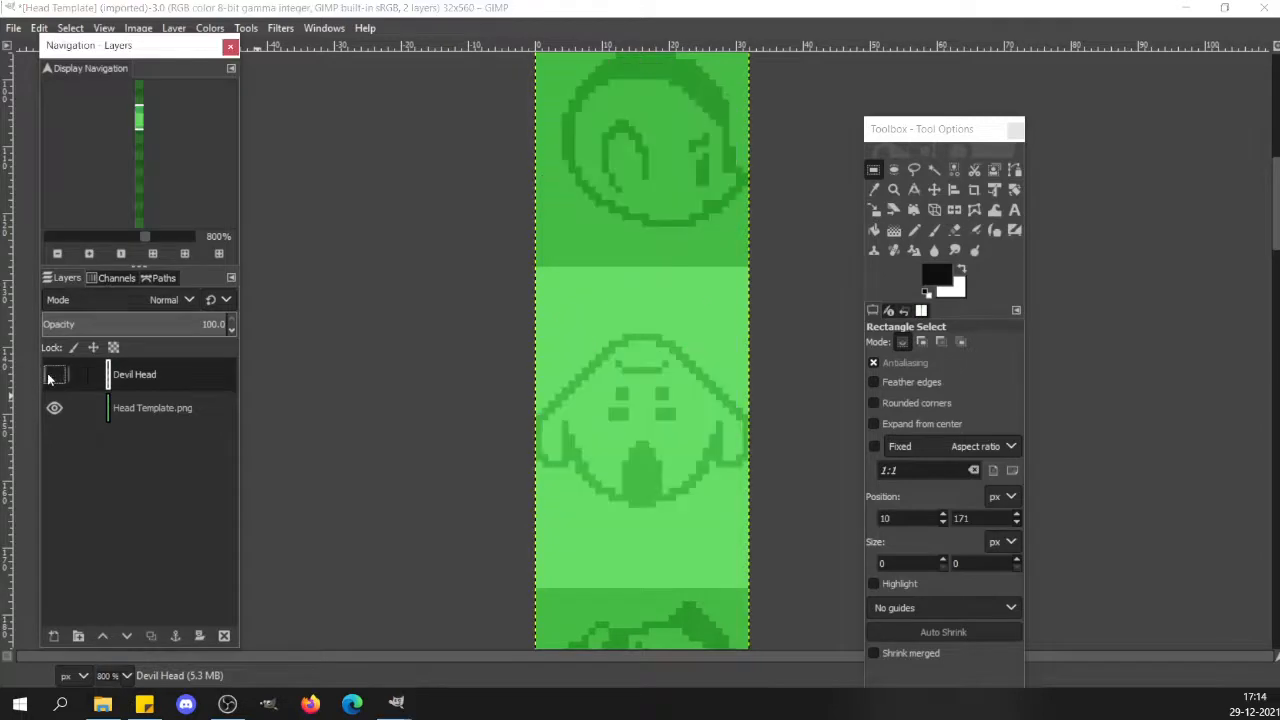
click(54, 375)
click(50, 376)
click(50, 376)
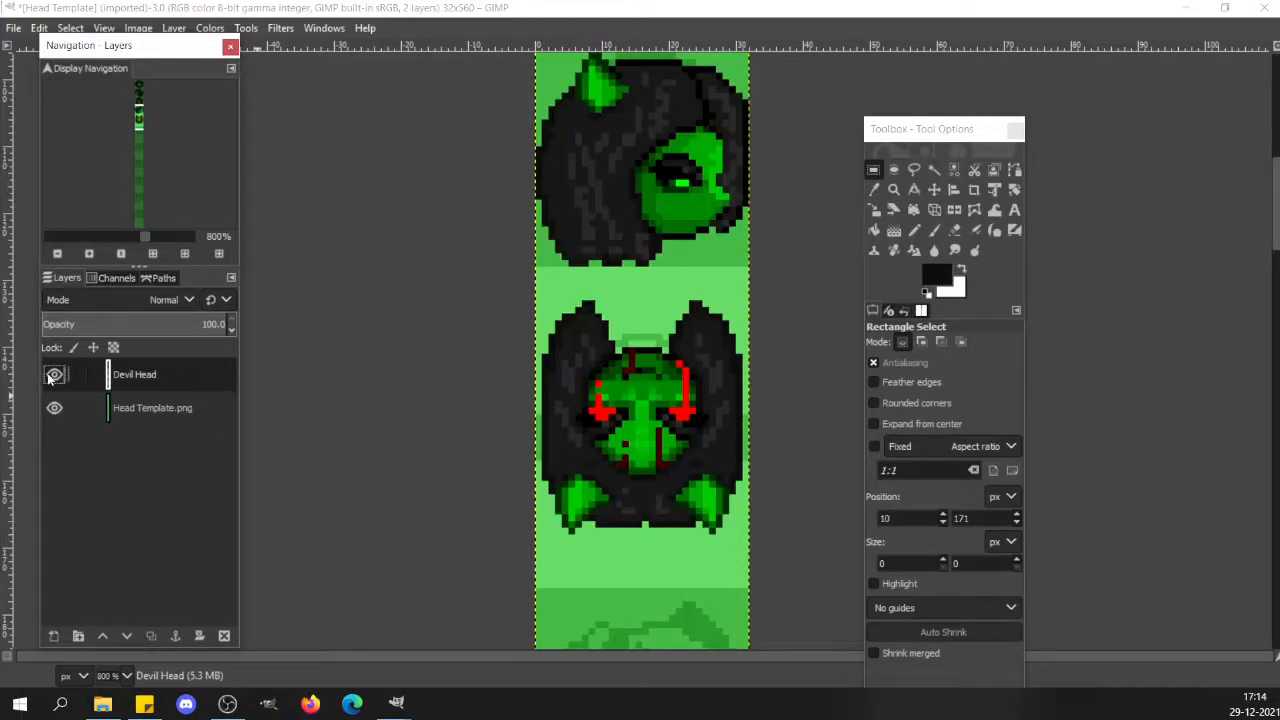
click(50, 376)
click(50, 376)
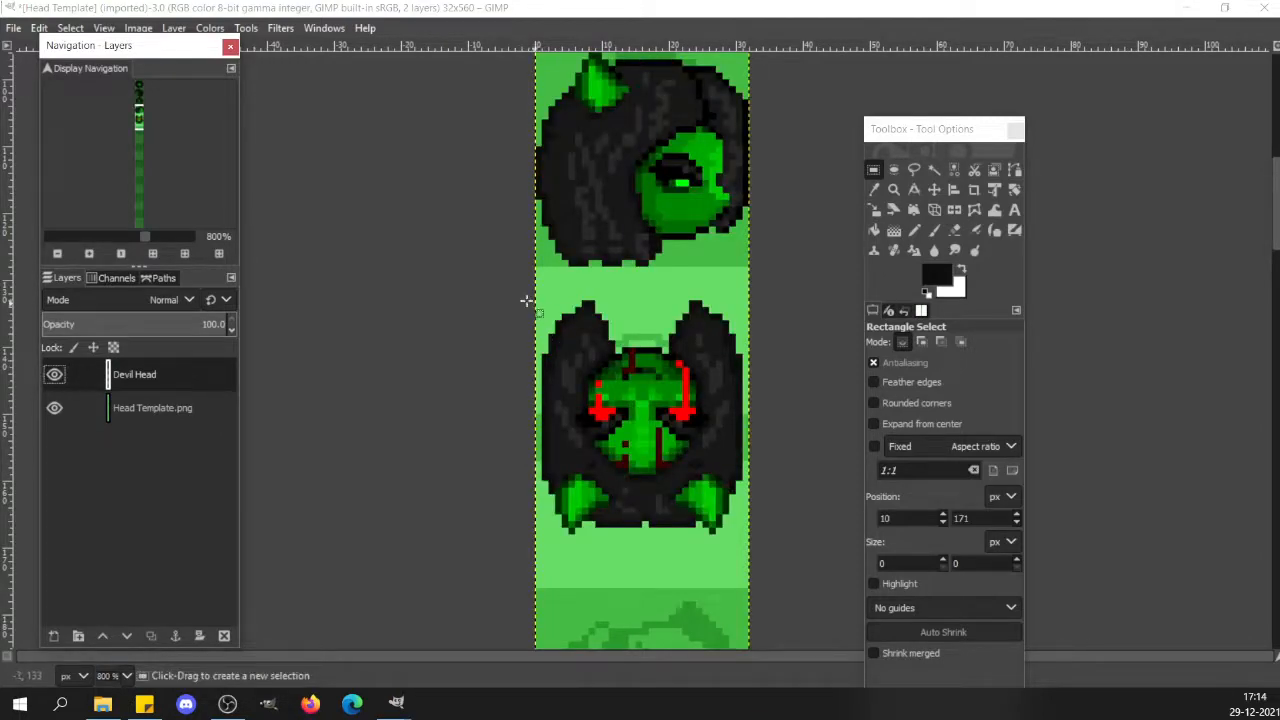
Cut and repaste the flipped head, move it up by 2 pixels and anchor it.
drag(522, 288, 791, 559)
key(ctrl+x)
key(ctrl+v)
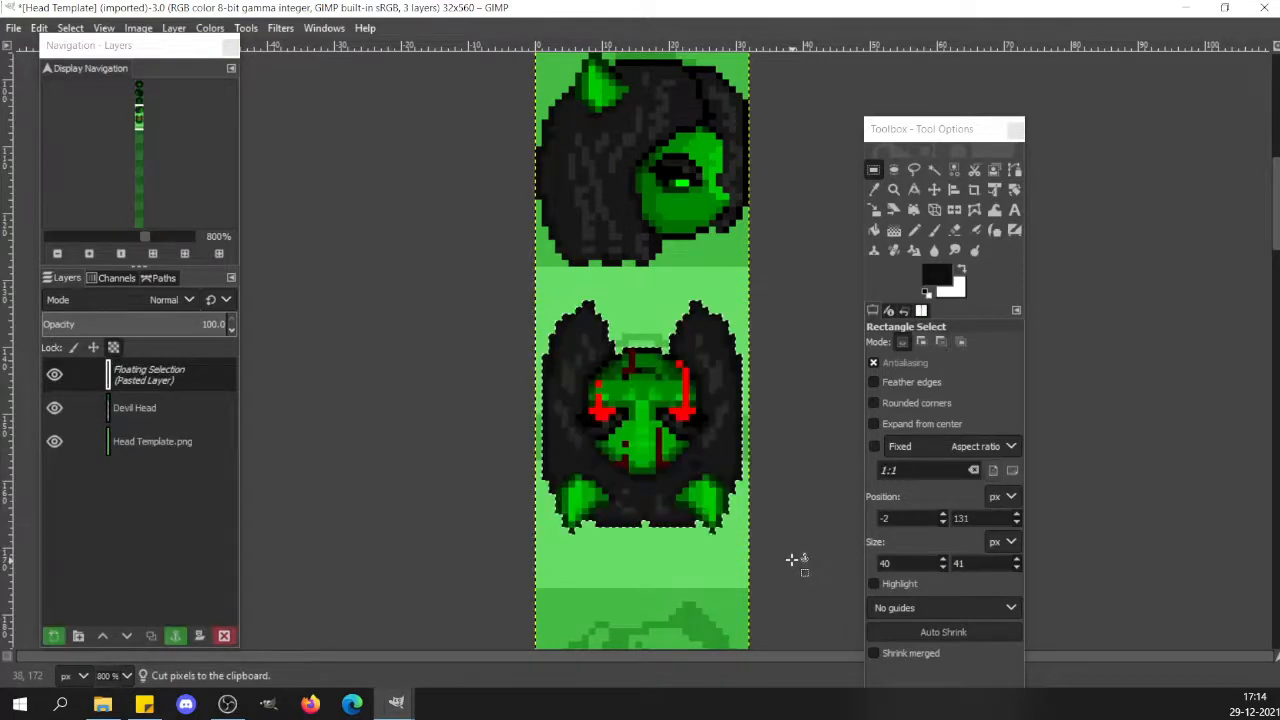
key(Up)
key(Up)
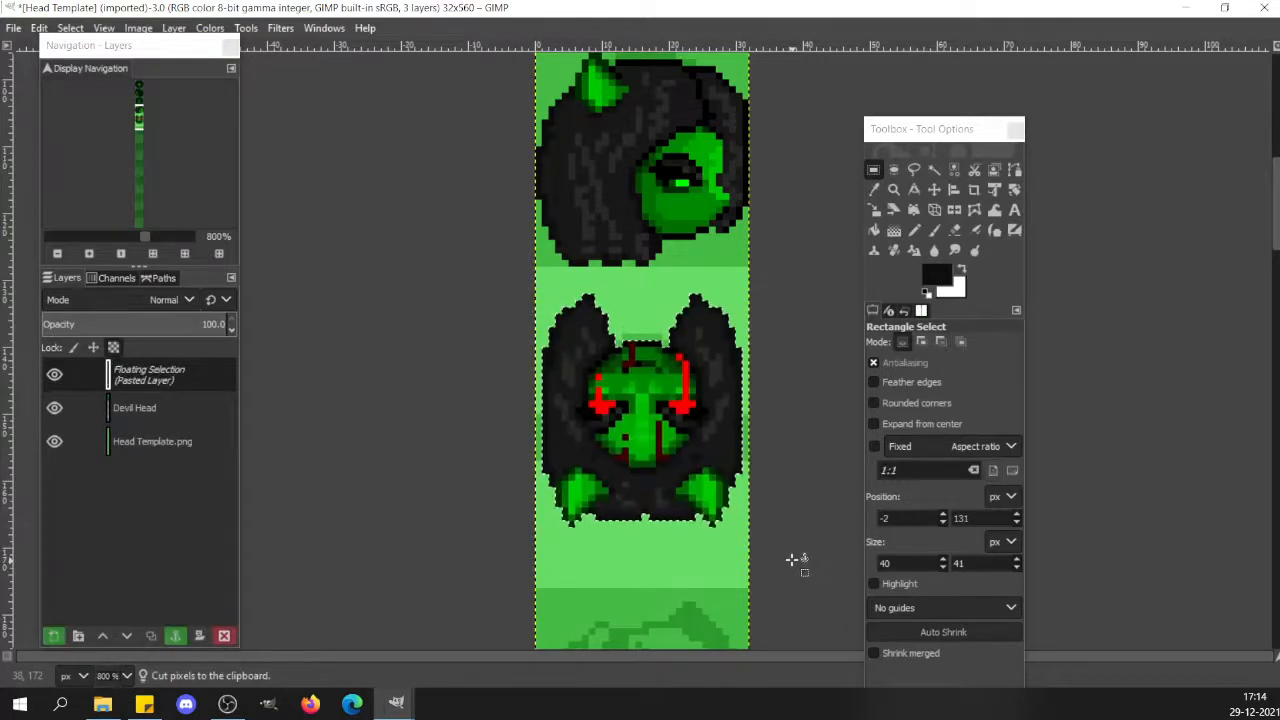
click(596, 553)
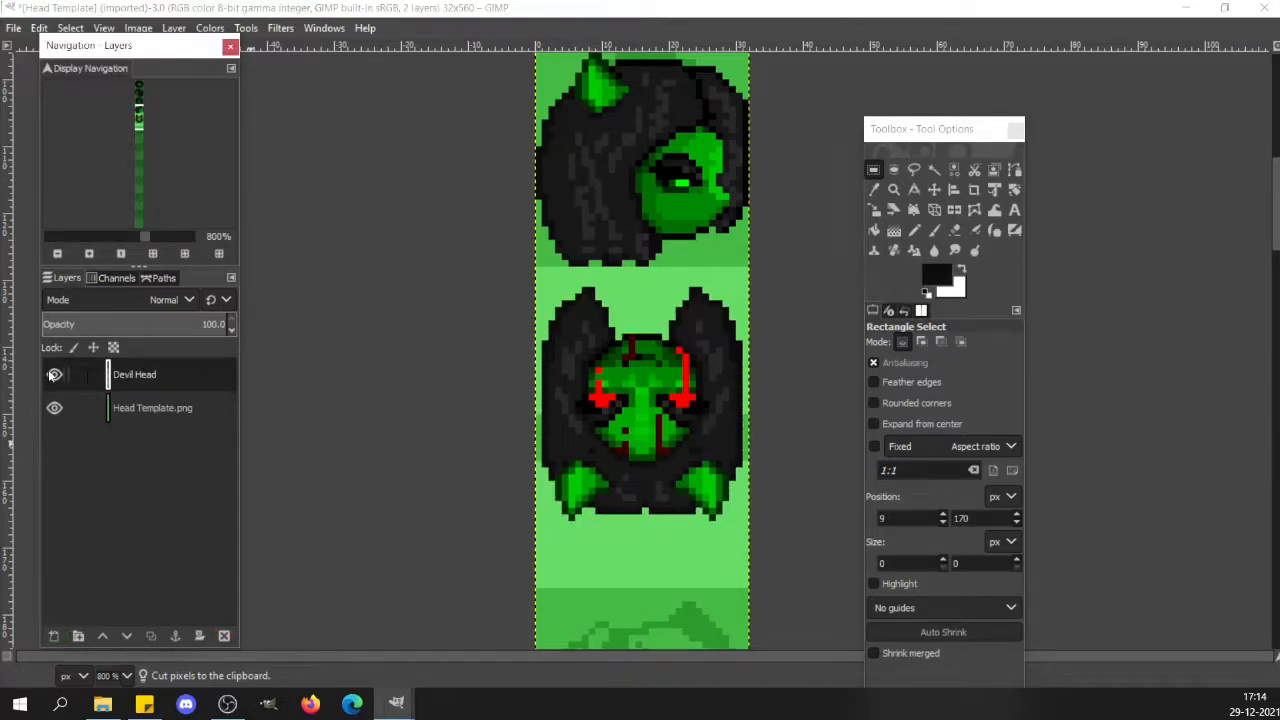
Hide and show the Devil Head layer repeatedly to recheck the raised head against the template outline.
click(53, 374)
click(53, 374)
click(53, 374)
click(50, 375)
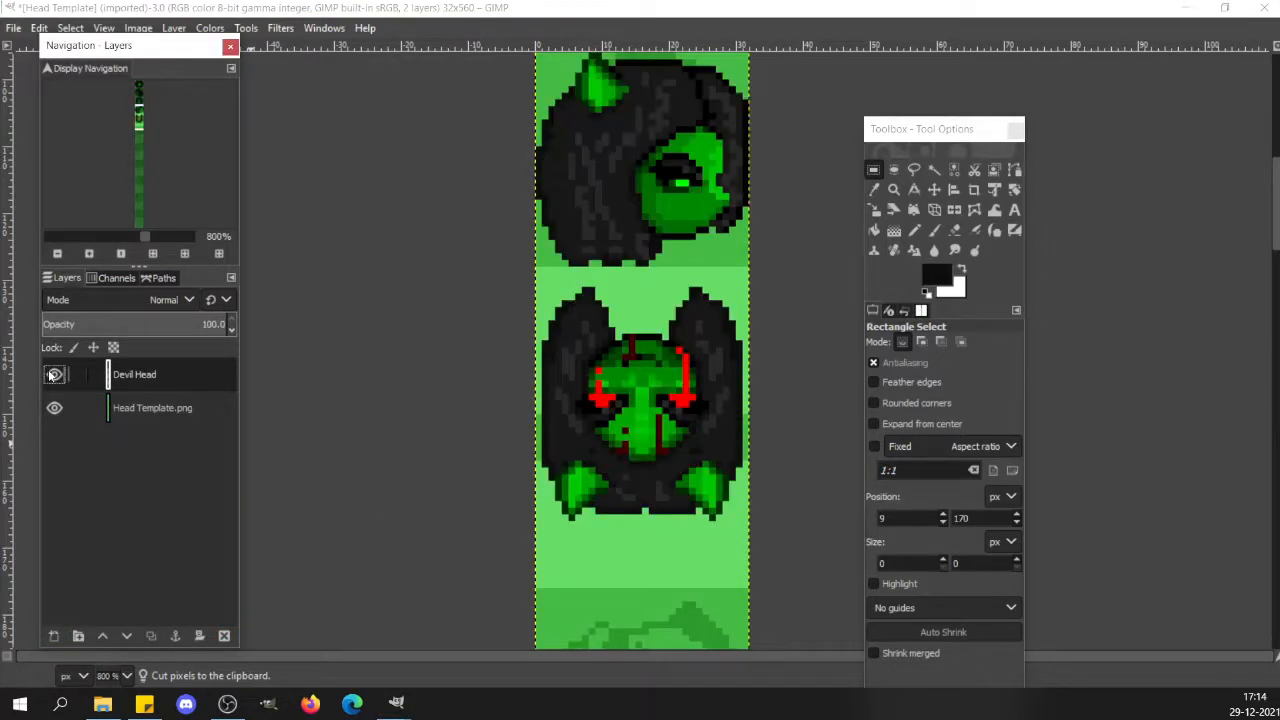
click(50, 375)
click(50, 375)
click(50, 375)
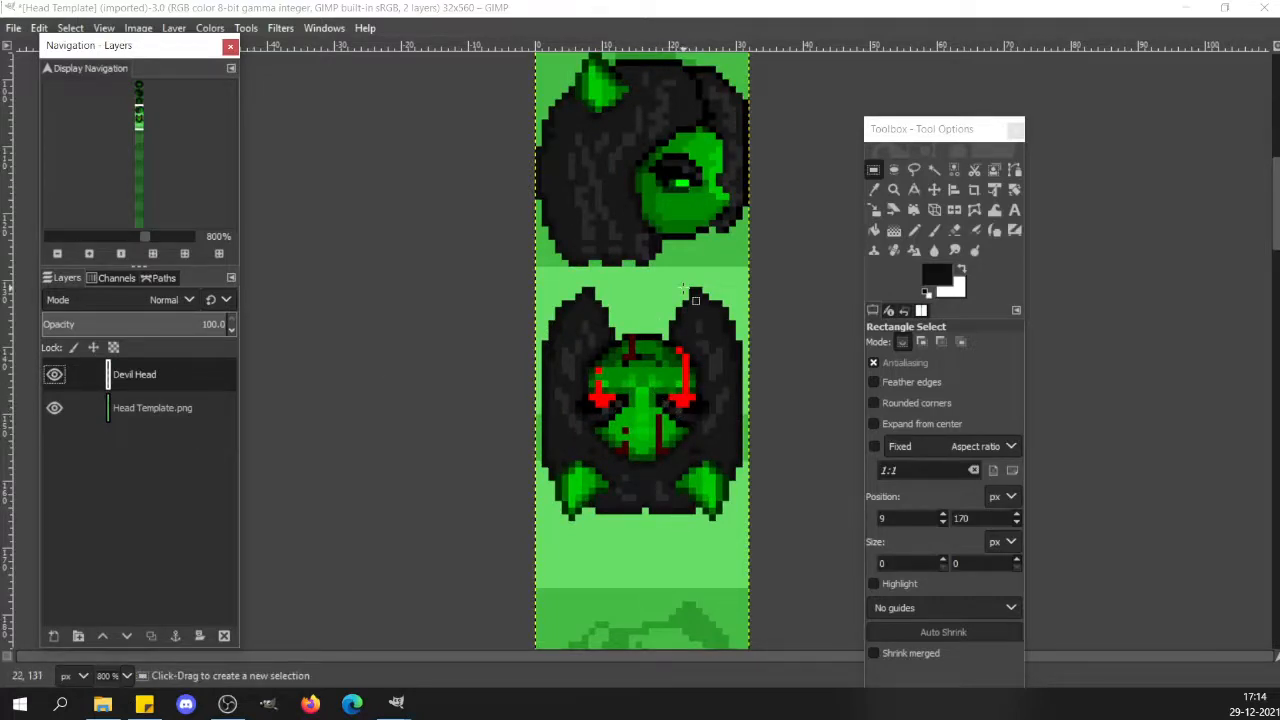
click(631, 398)
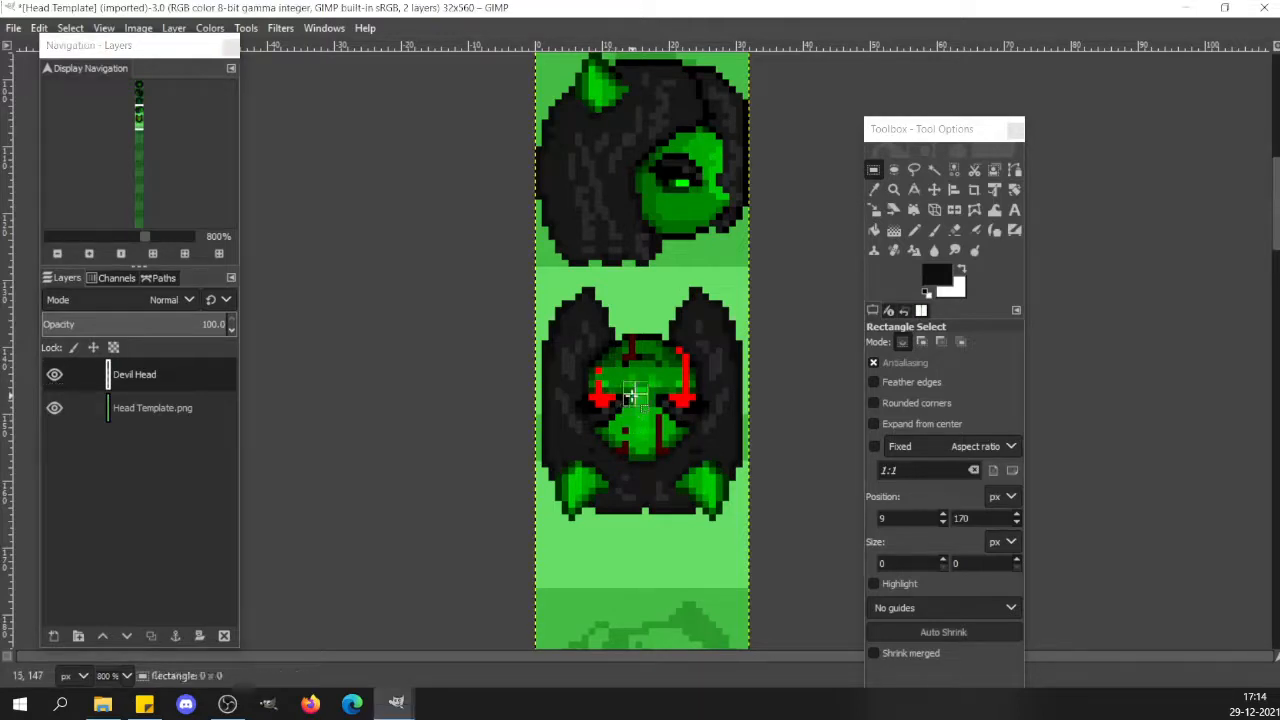
click(619, 609)
key(ctrl)
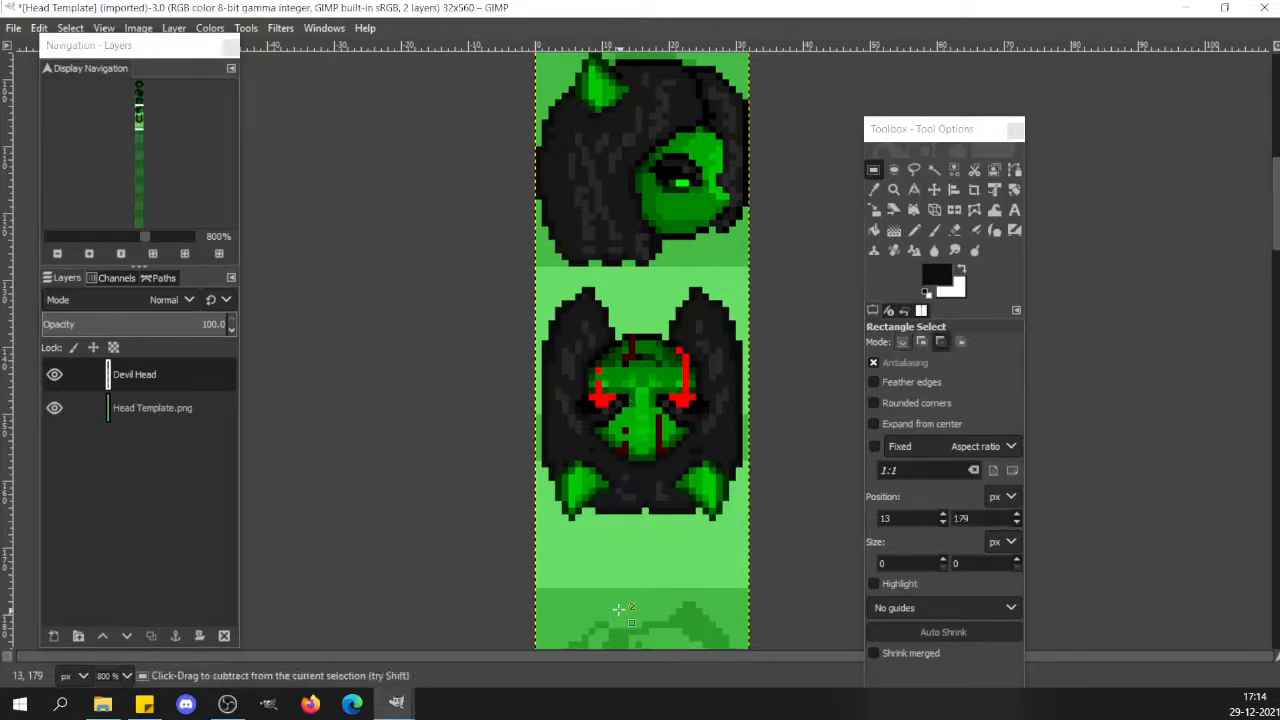
key(ctrl+s)
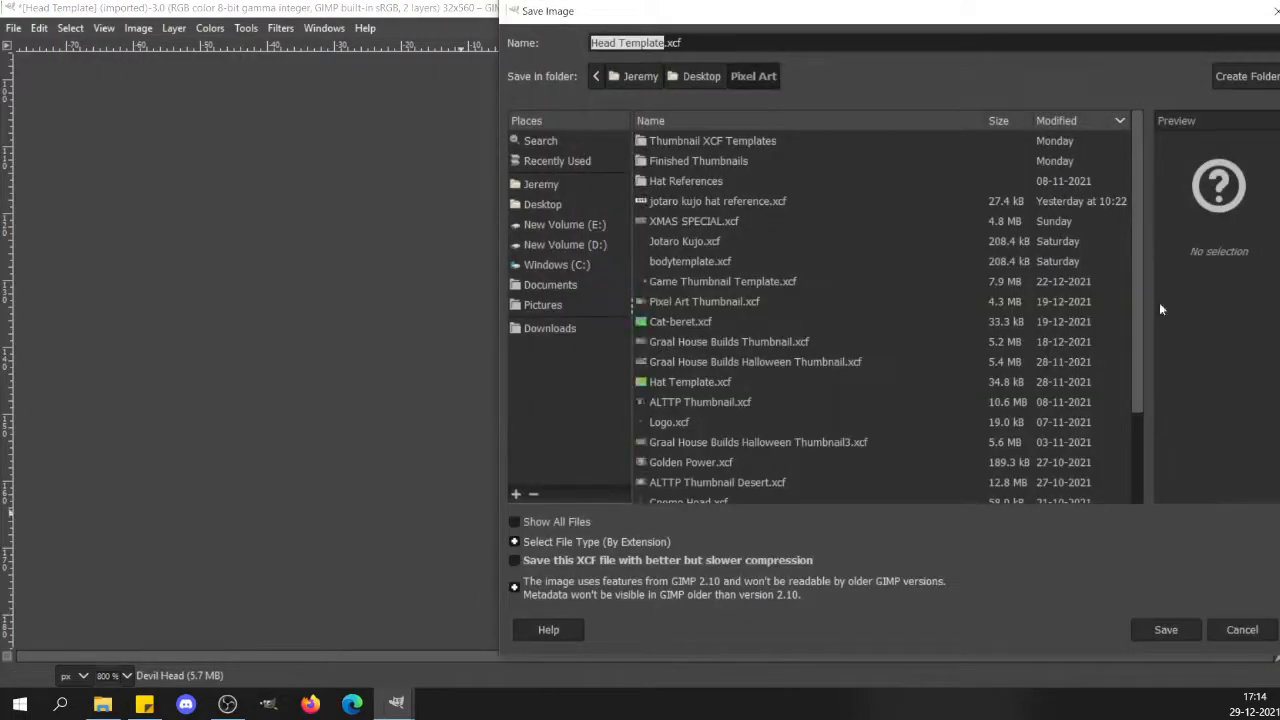
click(1241, 630)
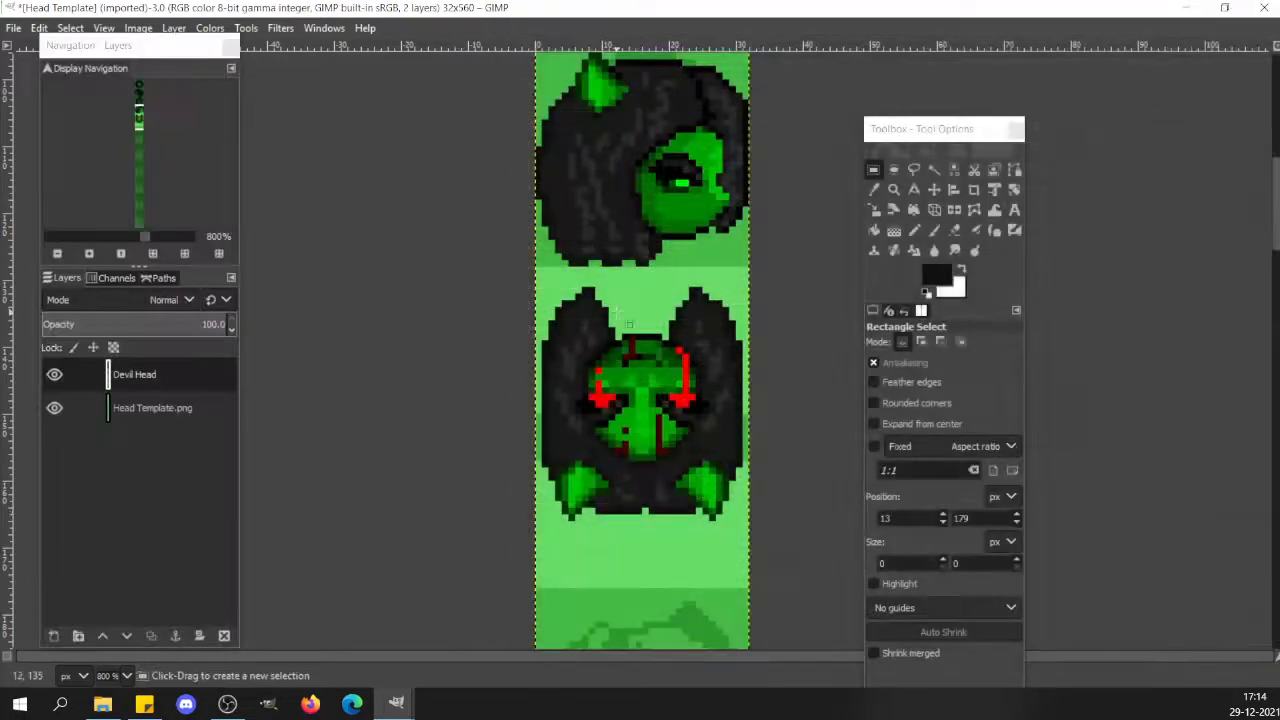
click(446, 540)
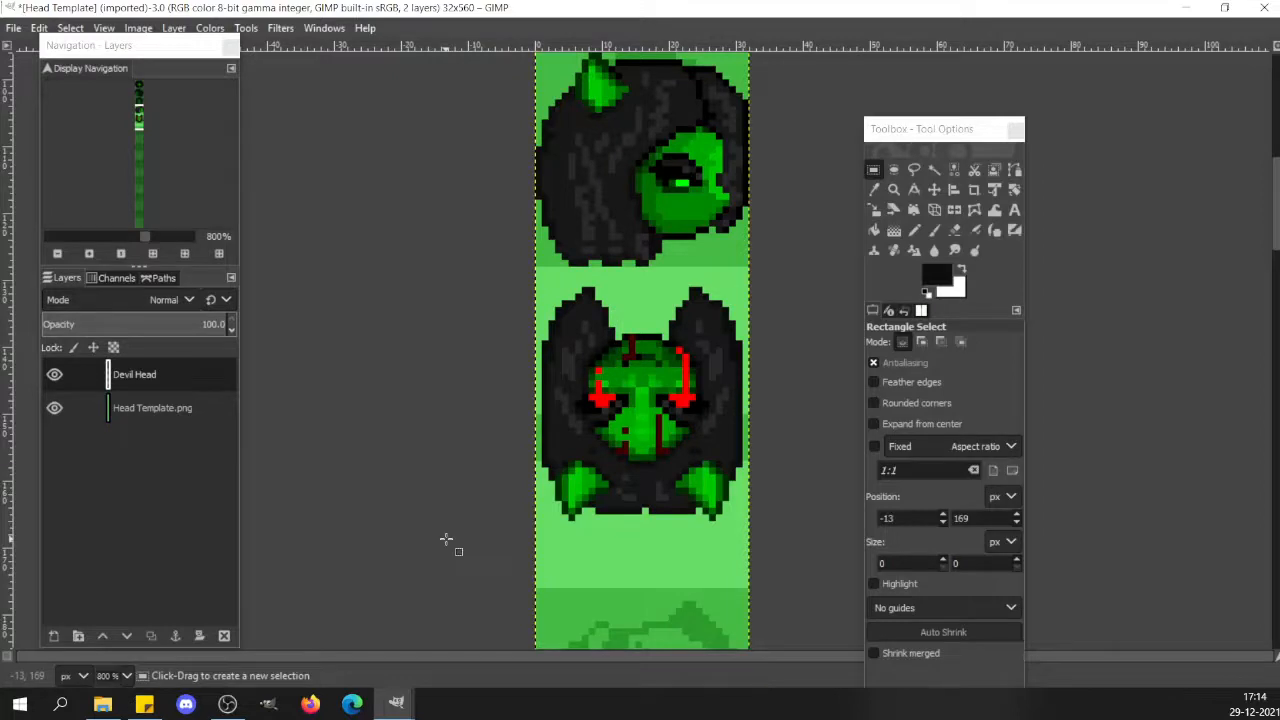
Switch to the DEVILISH-BIANXA_.pnmm image, clear the empty selection and go to the front-facing head with the white eye.
mouse_move(396, 702)
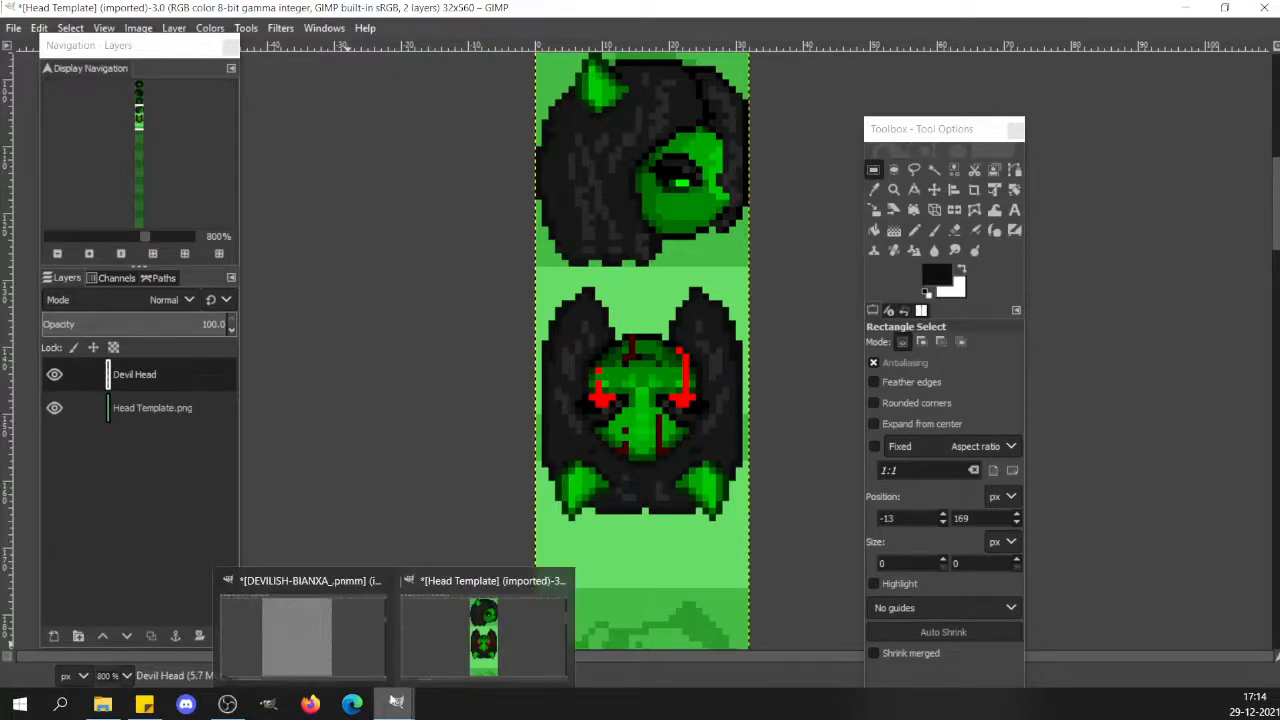
click(352, 628)
click(737, 310)
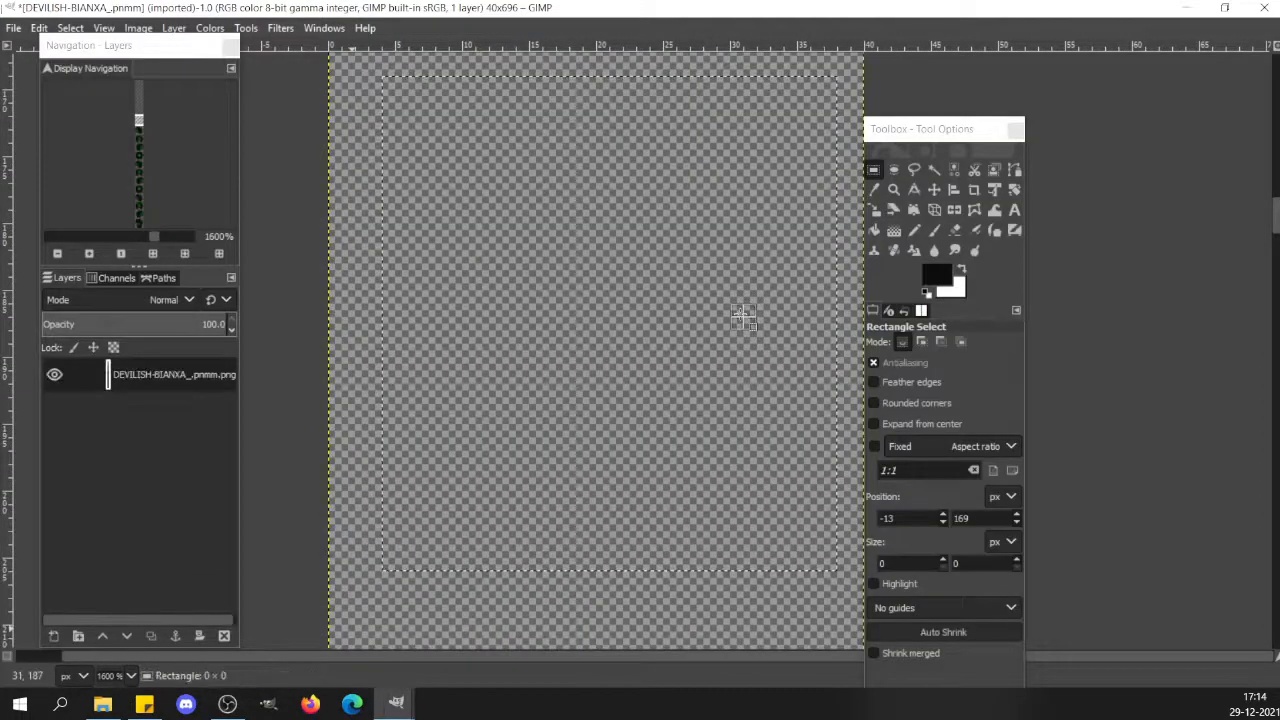
click(1240, 238)
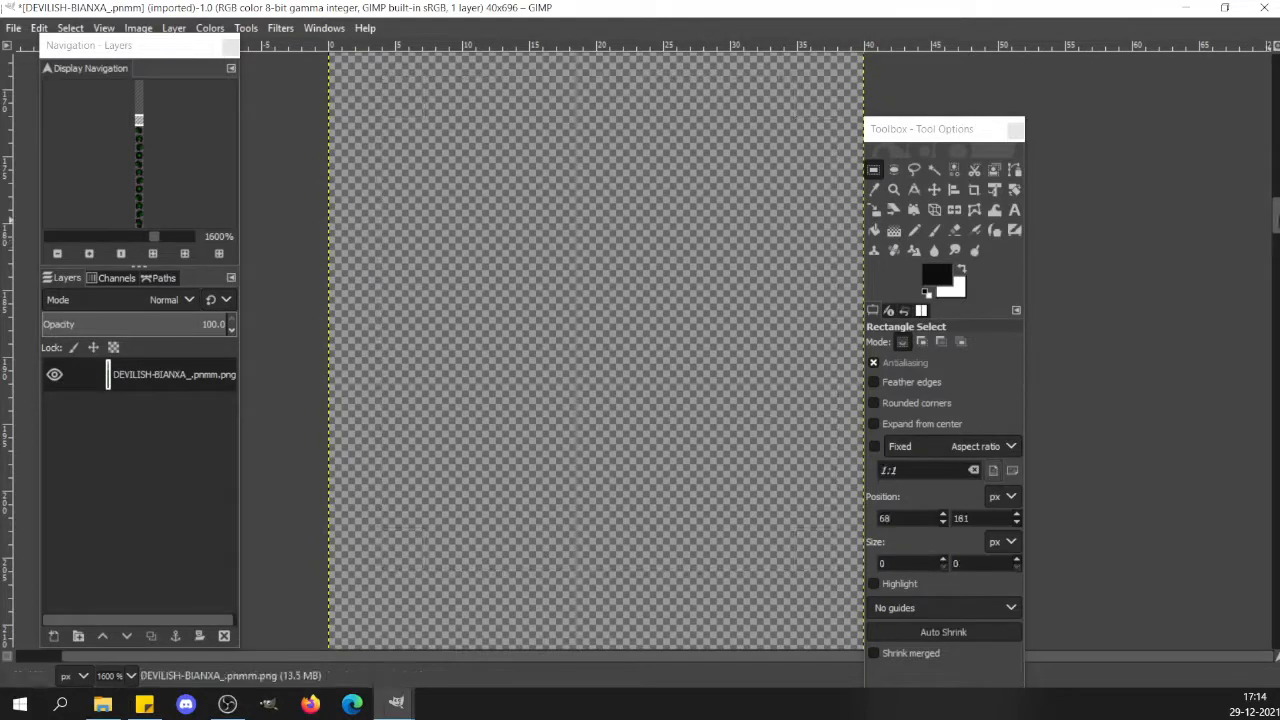
scroll(596, 350, down, 10)
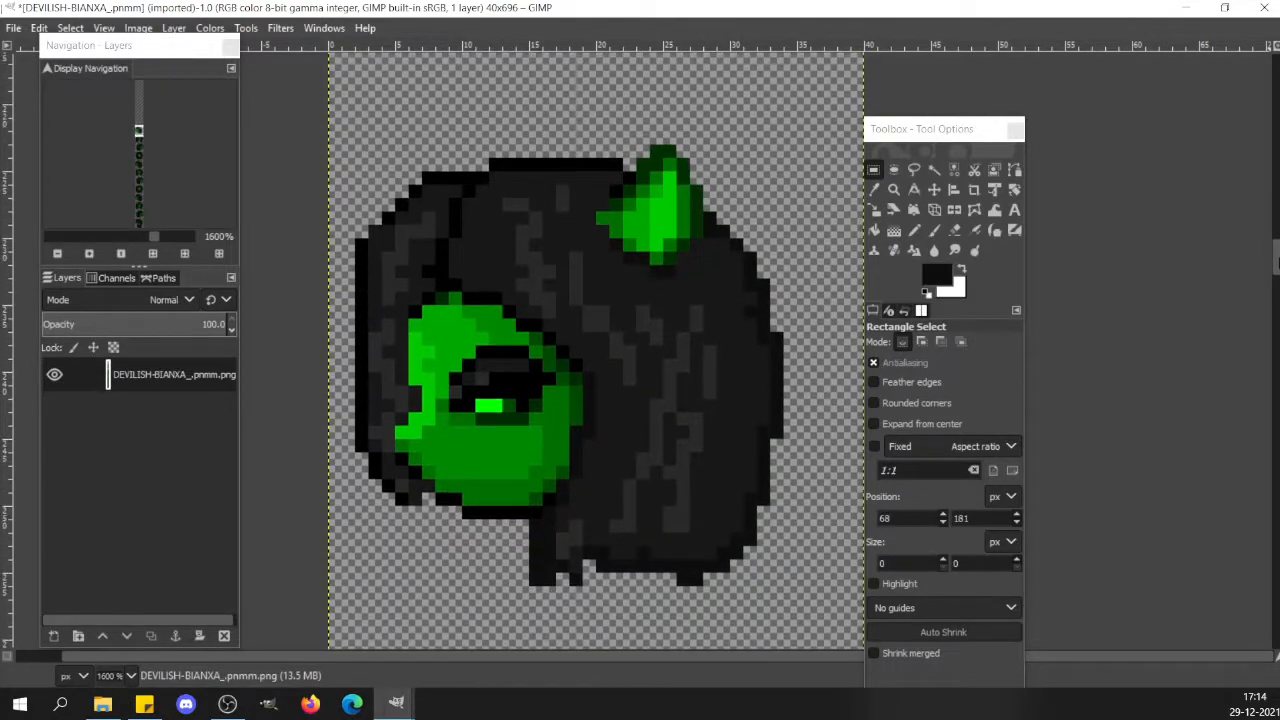
drag(1278, 263, 1277, 297)
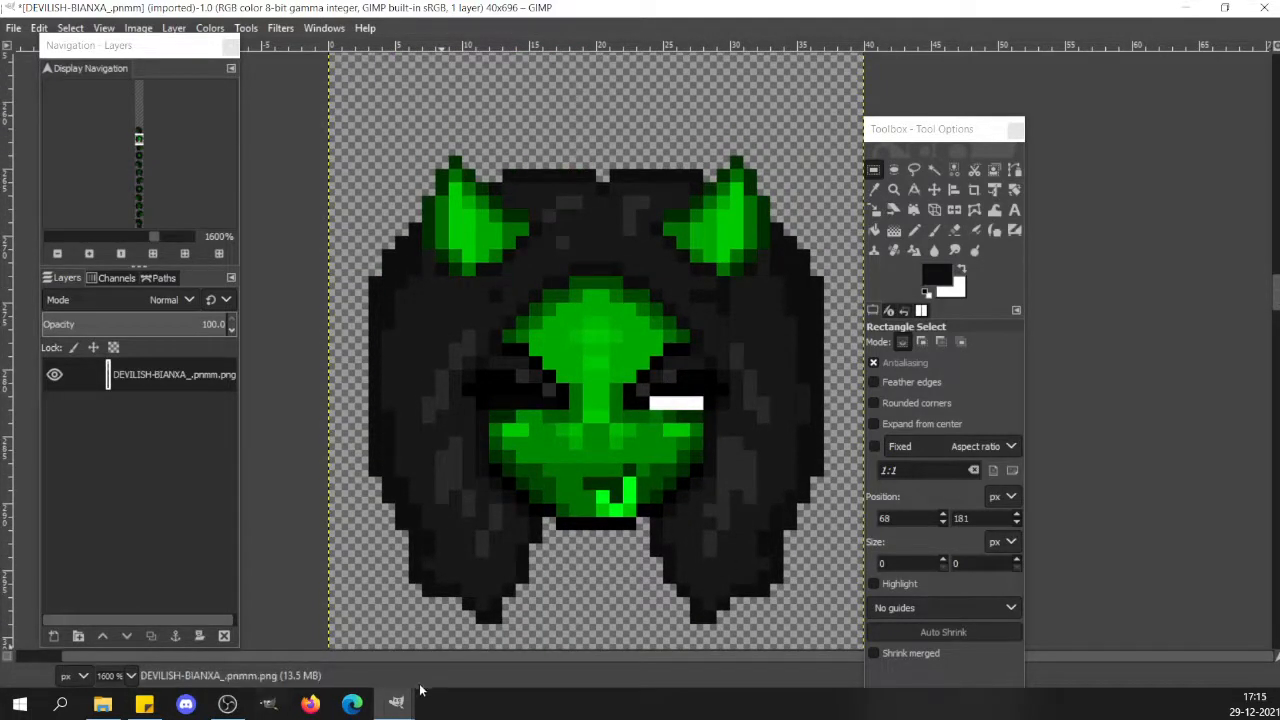
Examine the remaining empty cells in the Head Template image and return to the DEVILISH-BIANXA_.pnmm image.
mouse_move(414, 708)
click(457, 657)
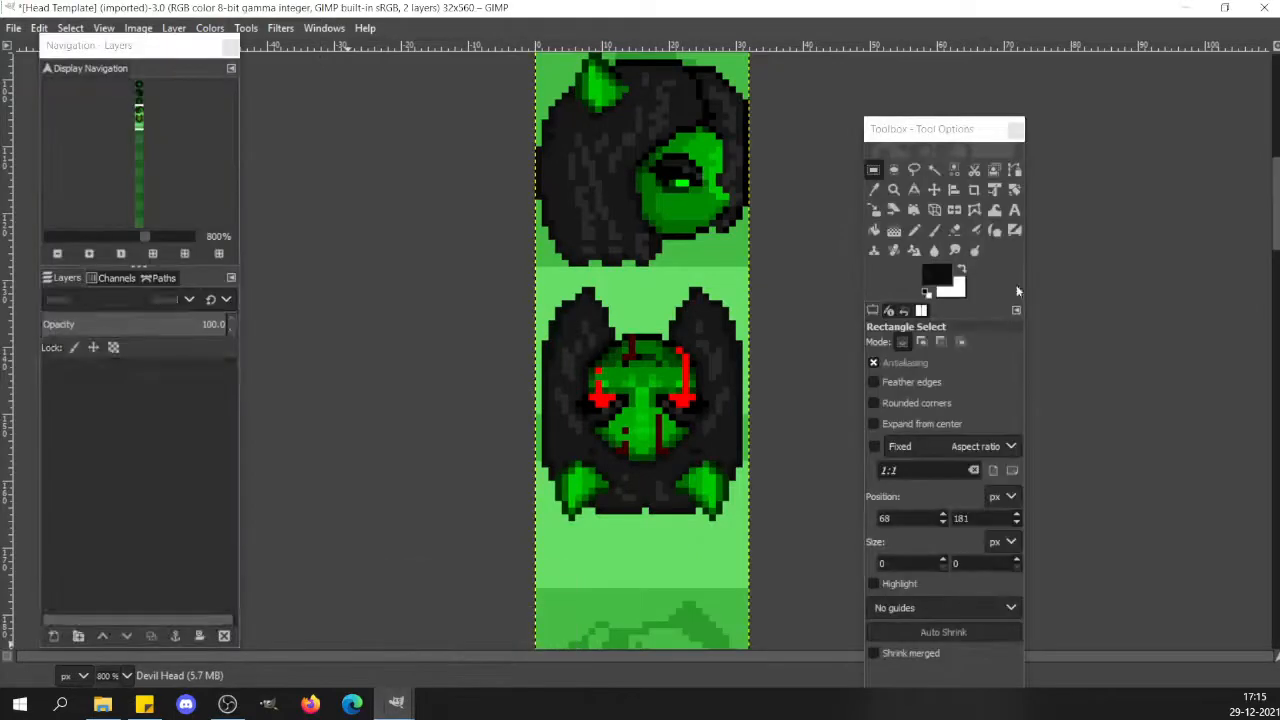
drag(1277, 196, 1273, 457)
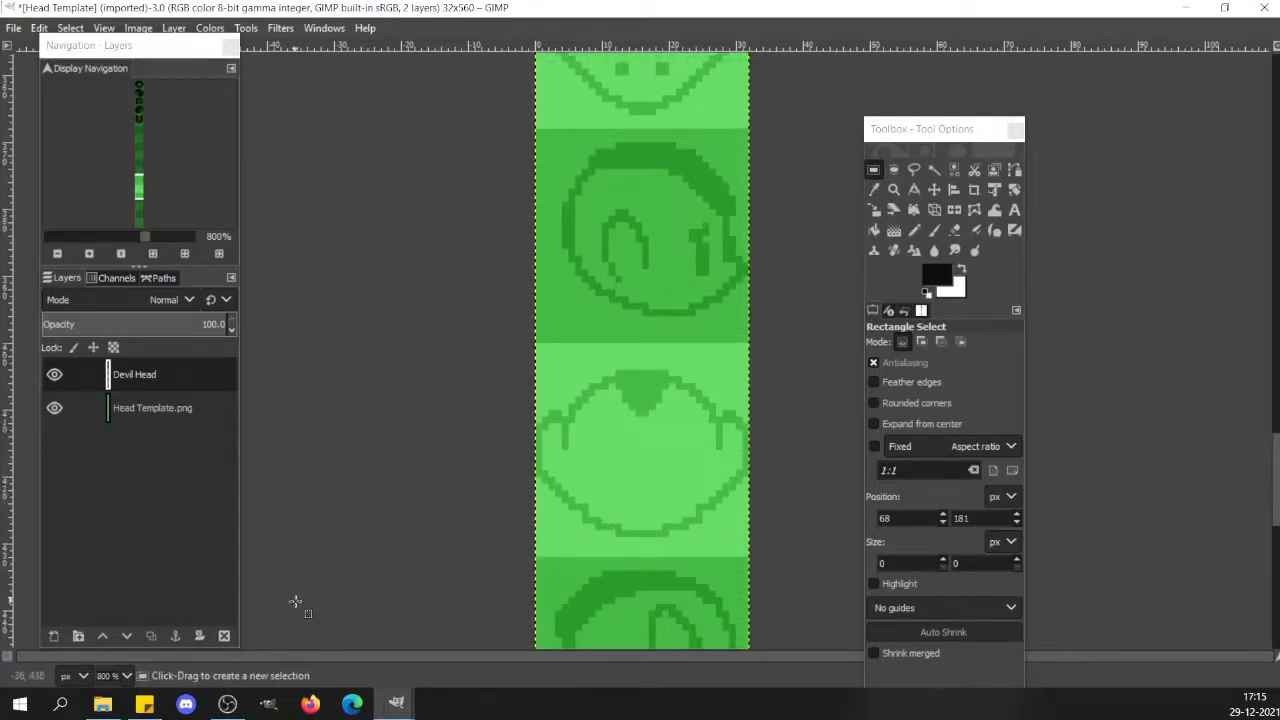
mouse_move(398, 705)
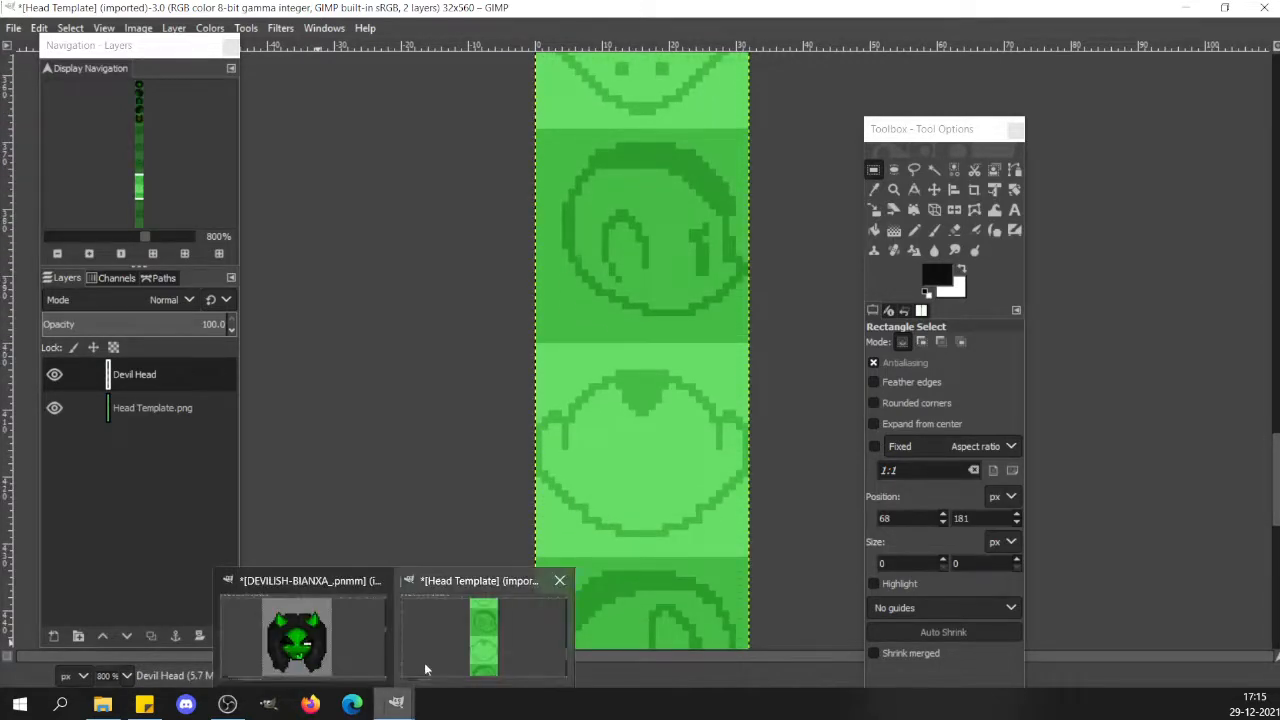
click(298, 638)
click(1080, 329)
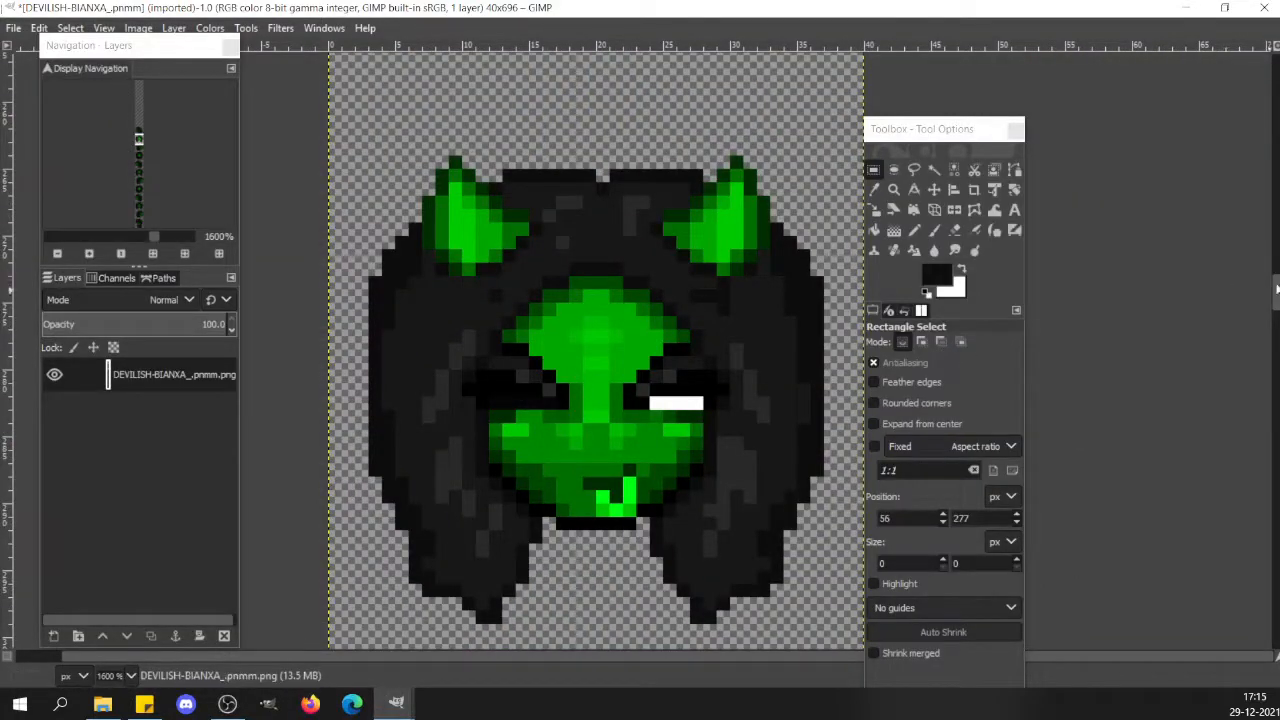
Examine the front-facing and side-facing heads in the DEVILISH-BIANXA_.pnmm image.
mouse_move(1274, 297)
mouse_down()
mouse_move(1276, 606)
mouse_move(1276, 327)
mouse_up()
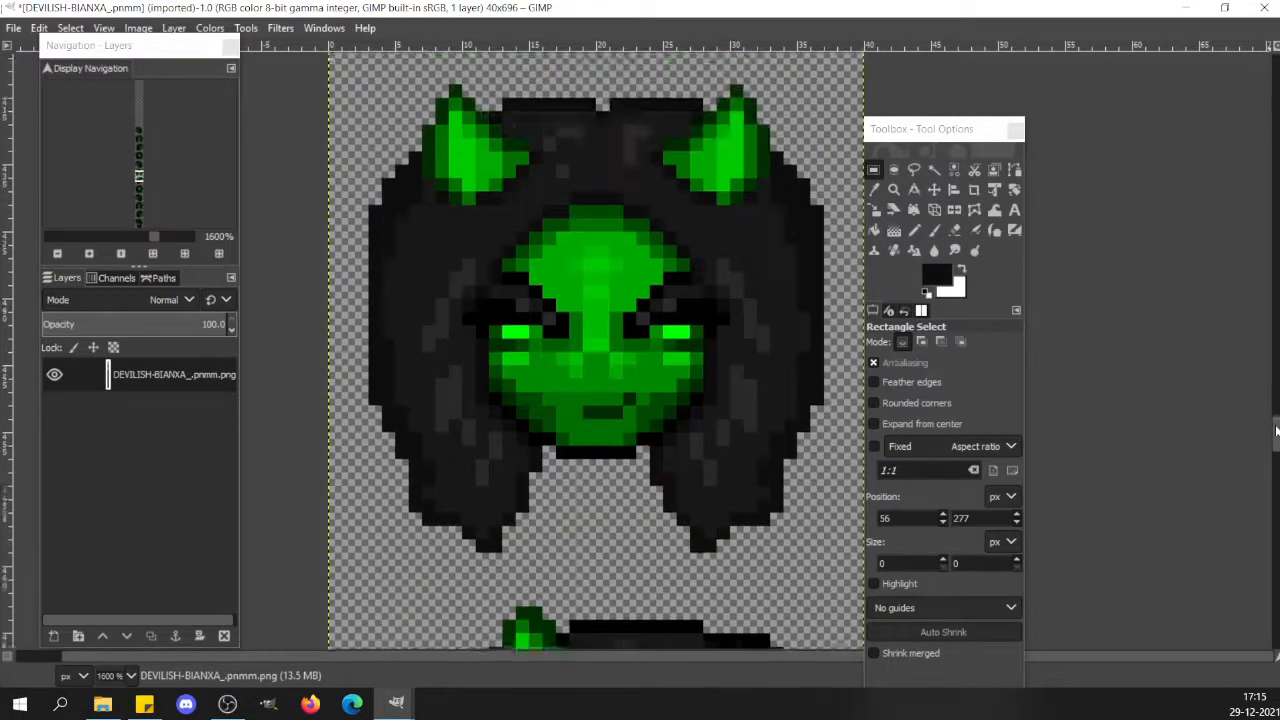
mouse_move(1276, 430)
mouse_down()
mouse_move(1277, 255)
mouse_move(1277, 305)
mouse_up()
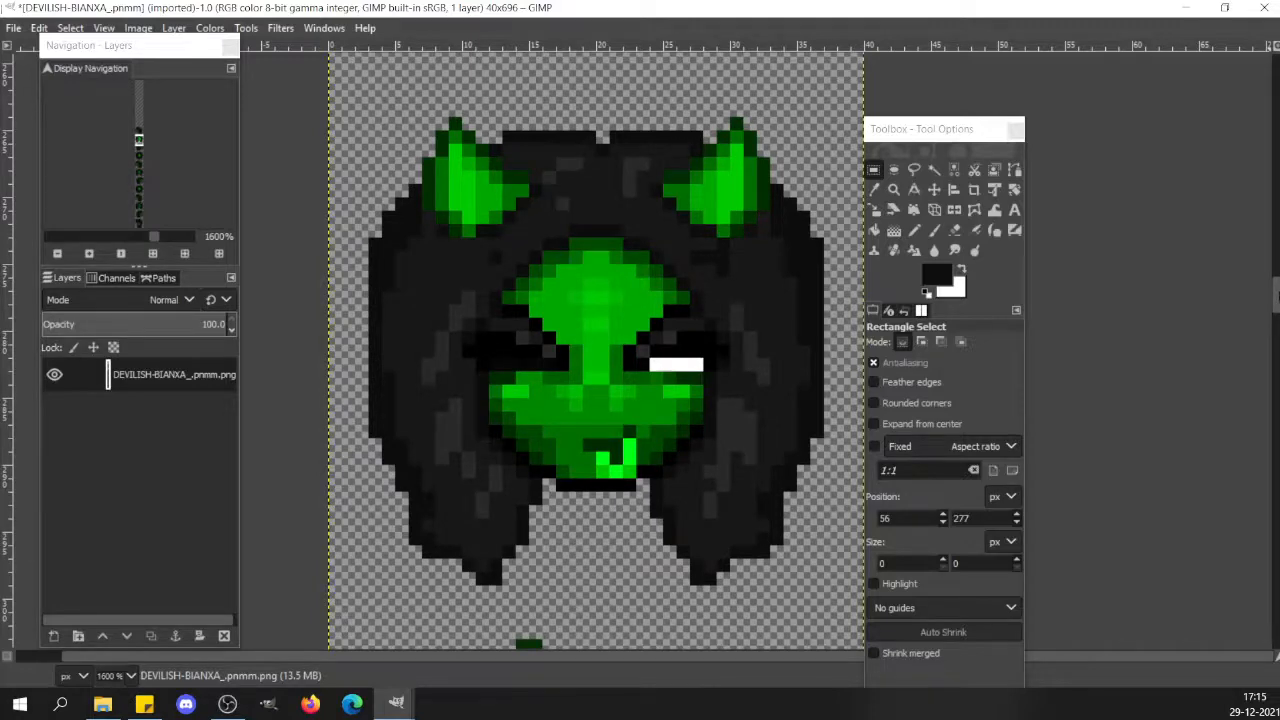
mouse_move(1277, 305)
mouse_down()
mouse_move(1277, 275)
mouse_move(1277, 347)
mouse_move(1277, 231)
mouse_move(1277, 333)
mouse_move(1277, 252)
mouse_up()
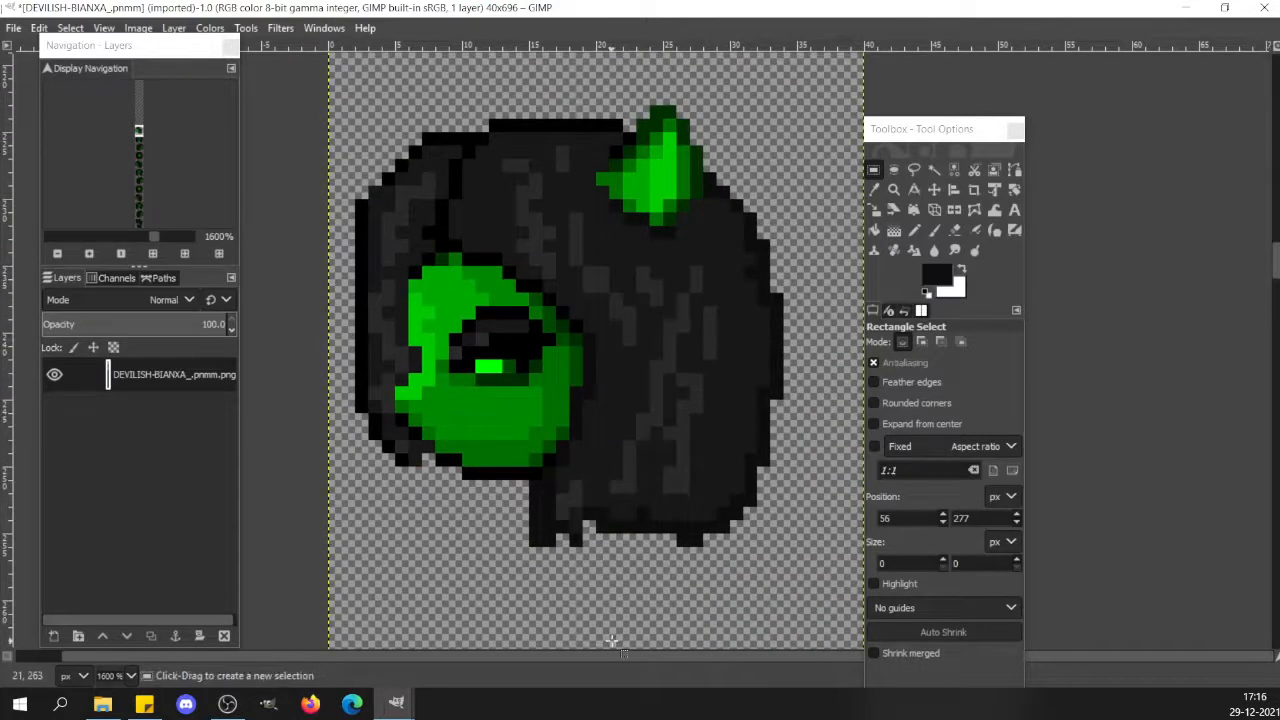
click(585, 575)
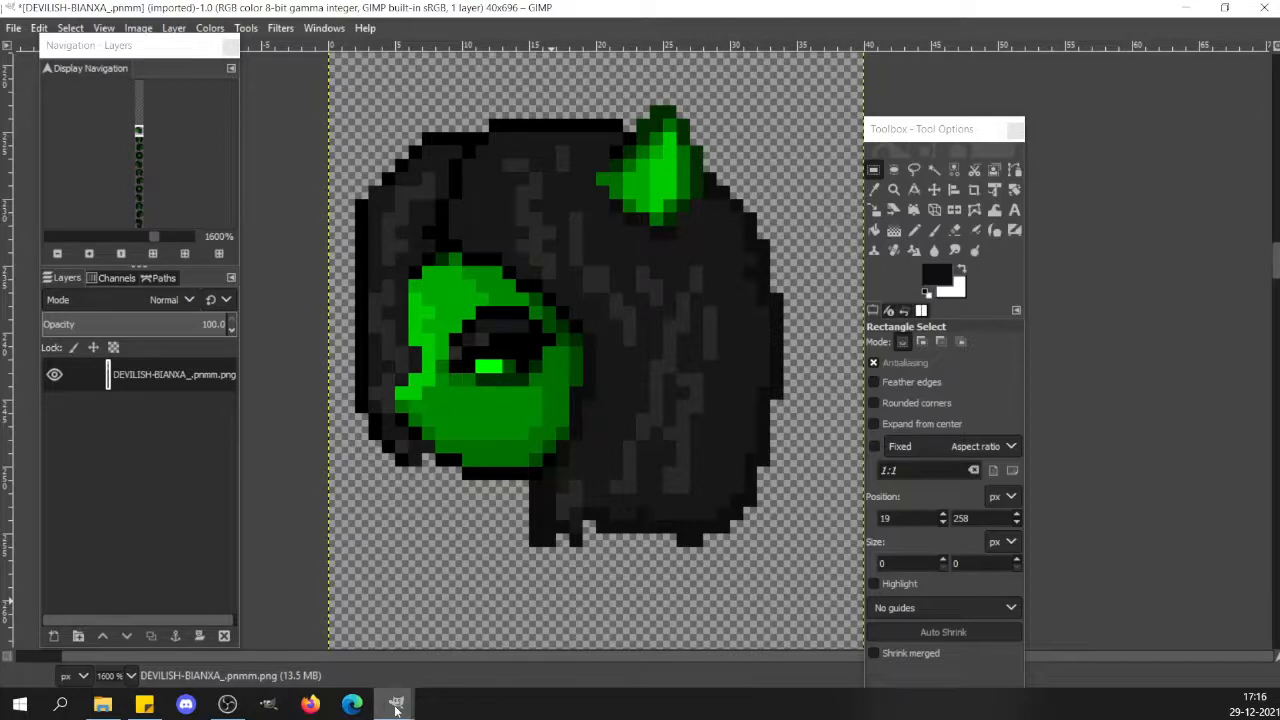
Switch to the Head Template image and copy the right-facing side-view head from the Devil Head layer with a 35 × 35 px rectangular selection.
mouse_move(405, 705)
click(438, 666)
click(673, 381)
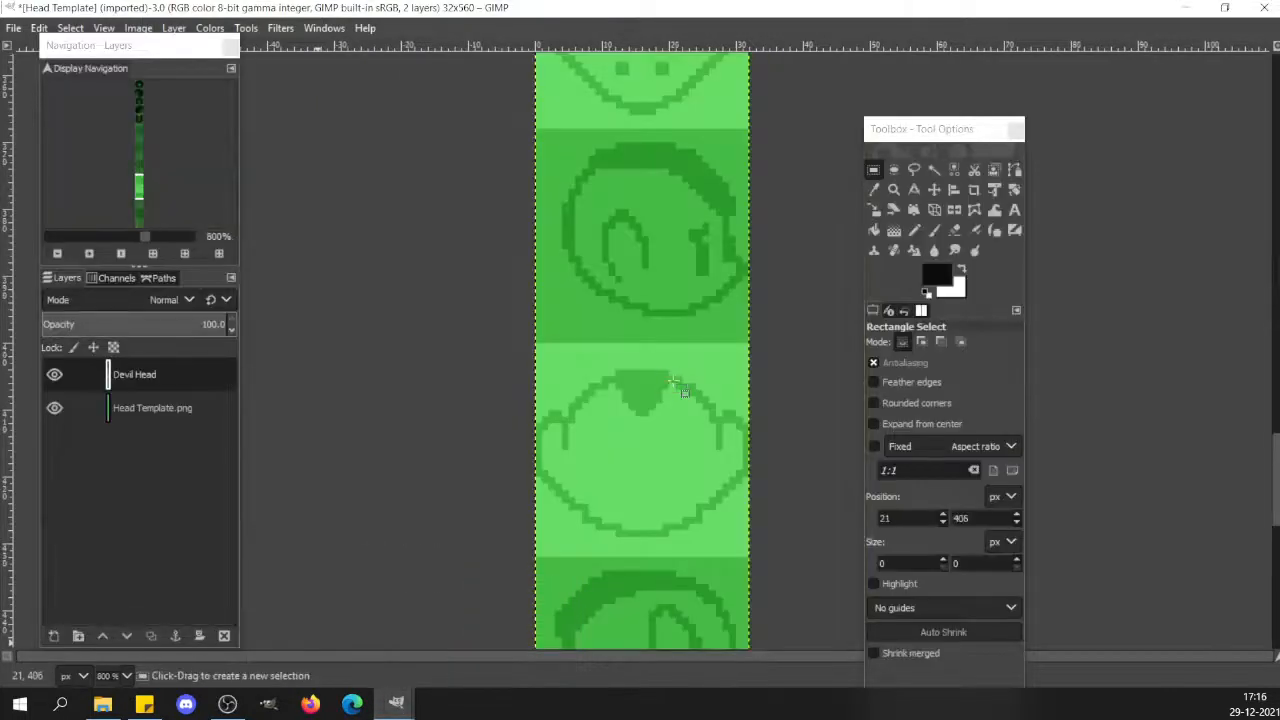
drag(1277, 436, 1277, 167)
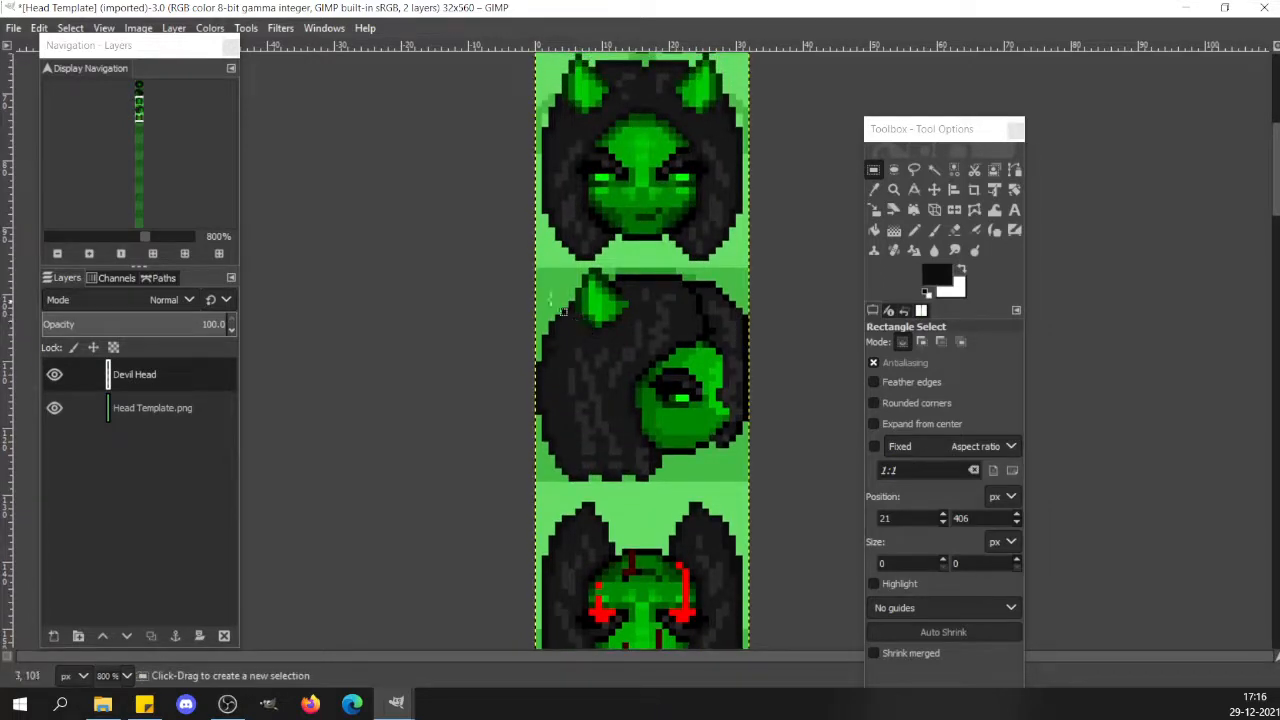
click(538, 287)
drag(527, 261, 761, 494)
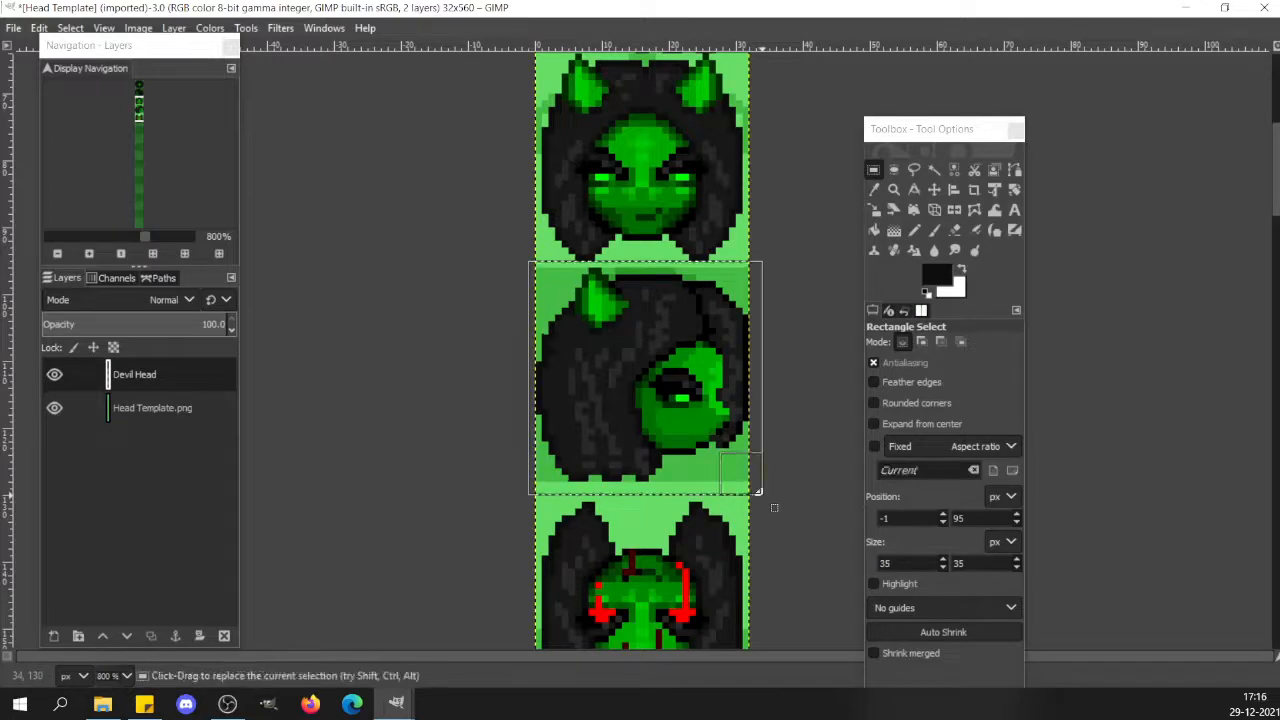
key(ctrl+c)
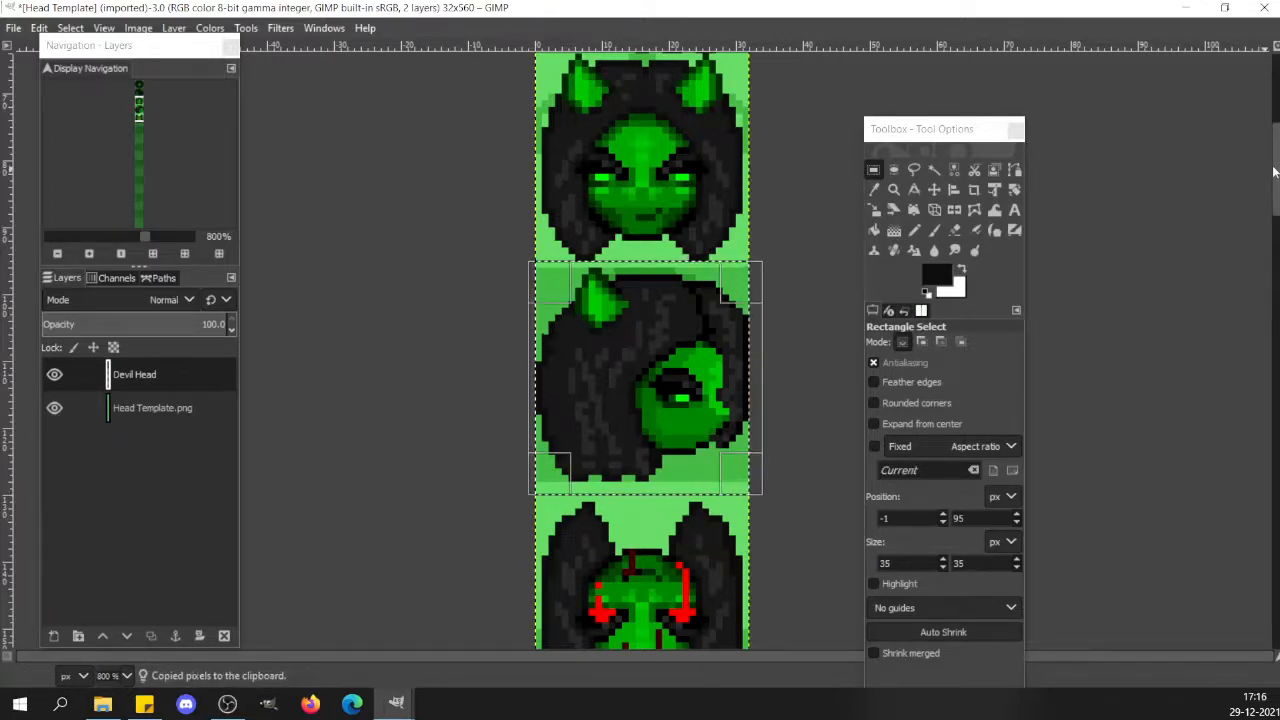
Paste the side-view head over the empty cell below the upside-down head and flip it horizontally.
scroll(1273, 172, down, 5)
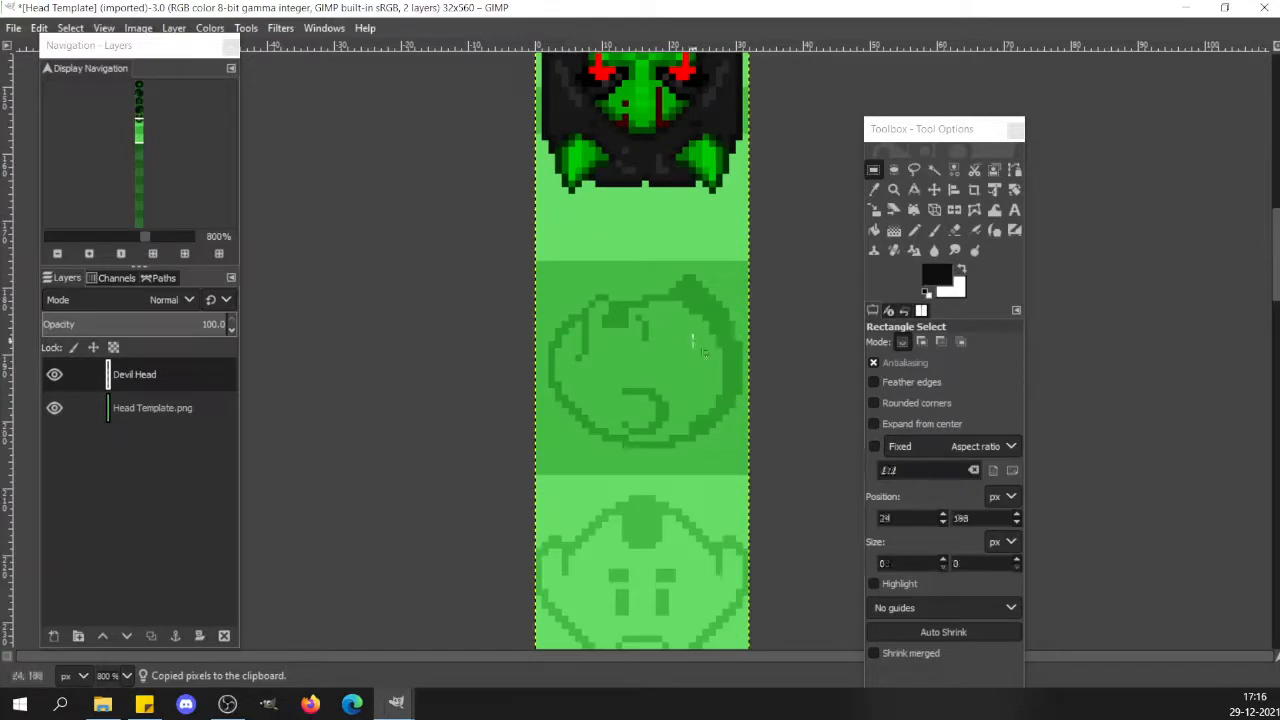
key(ctrl+v)
key(shift+f)
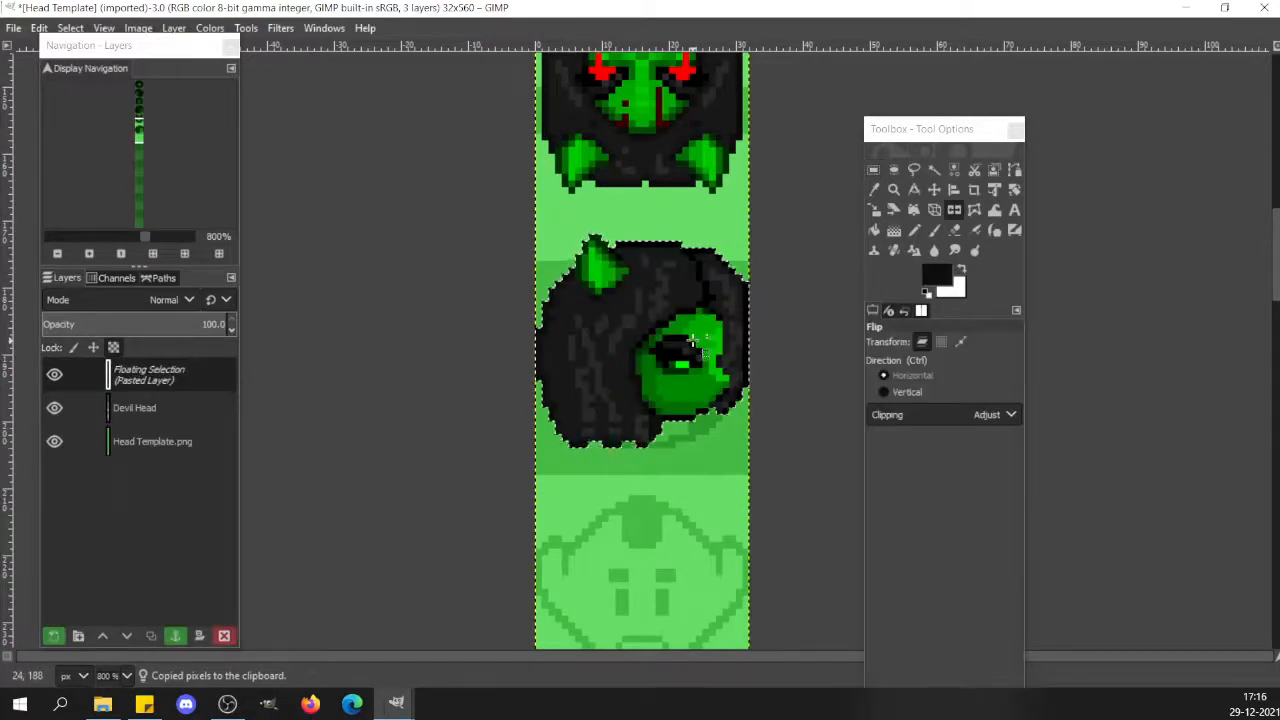
click(692, 341)
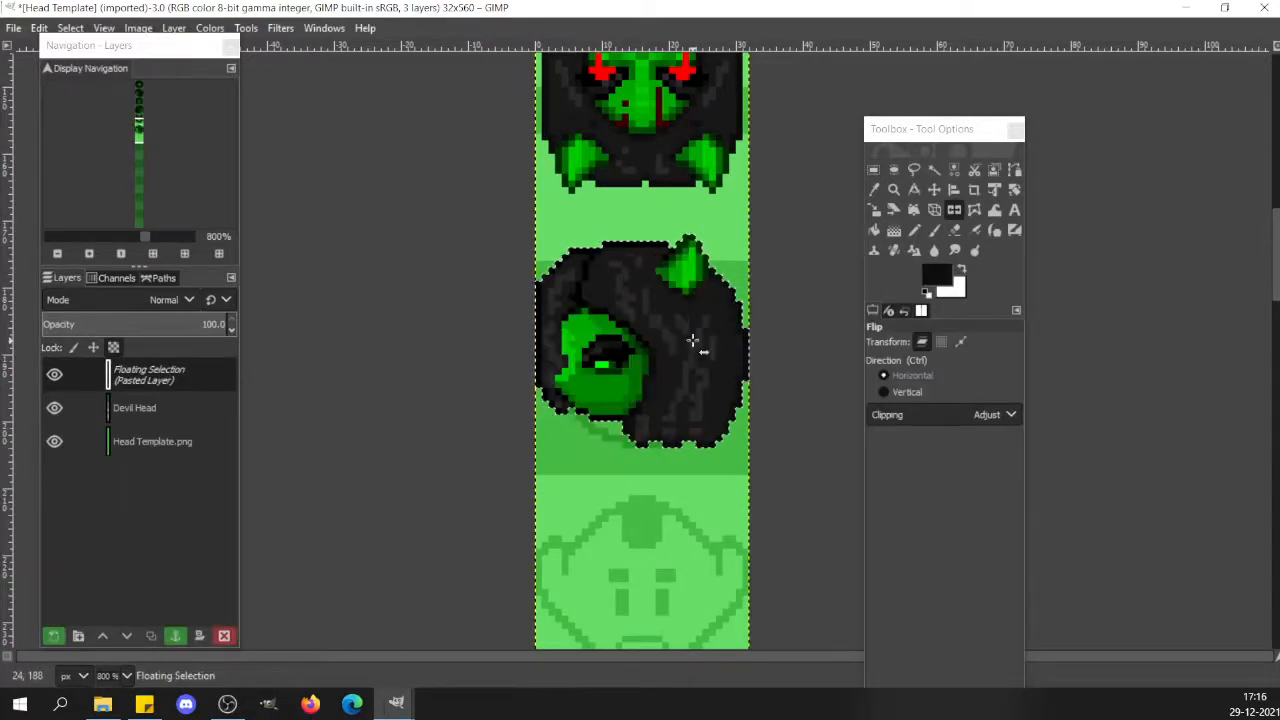
Rotate the pasted head by 90 degrees and fit it inside the dark green cell below the upside-down head.
key(shift+r)
click(693, 340)
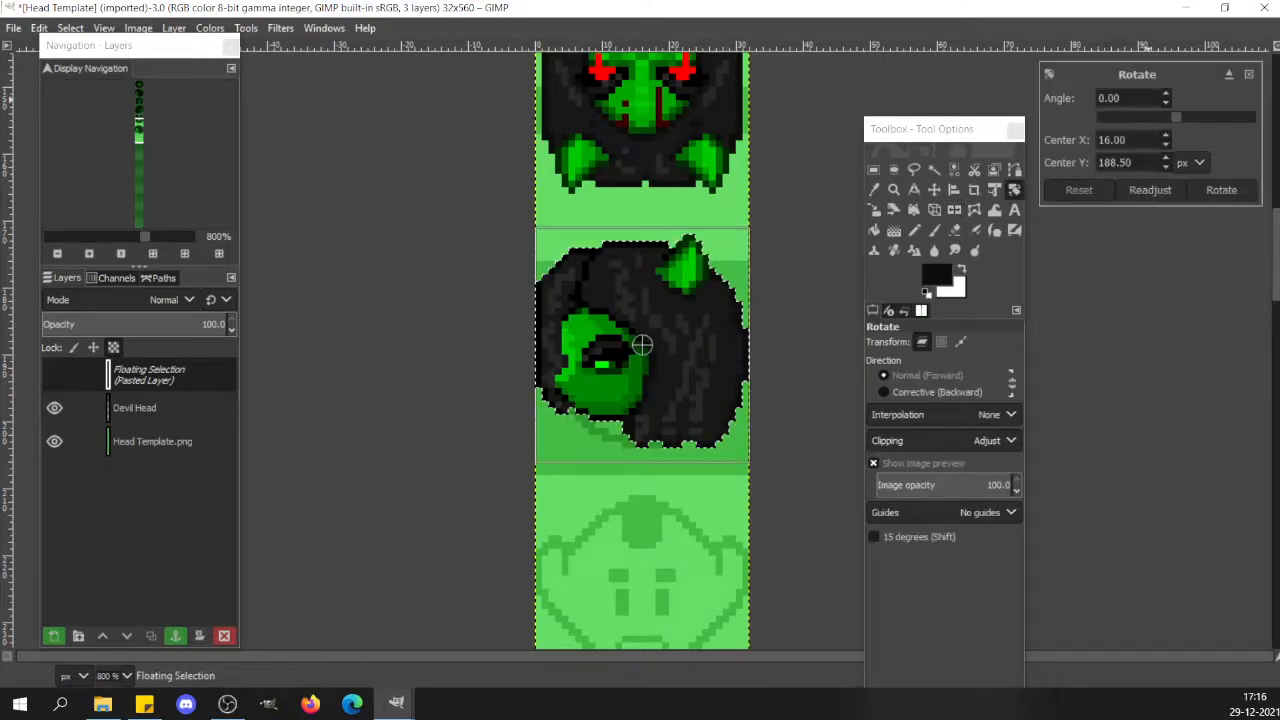
text(90)
key(Return)
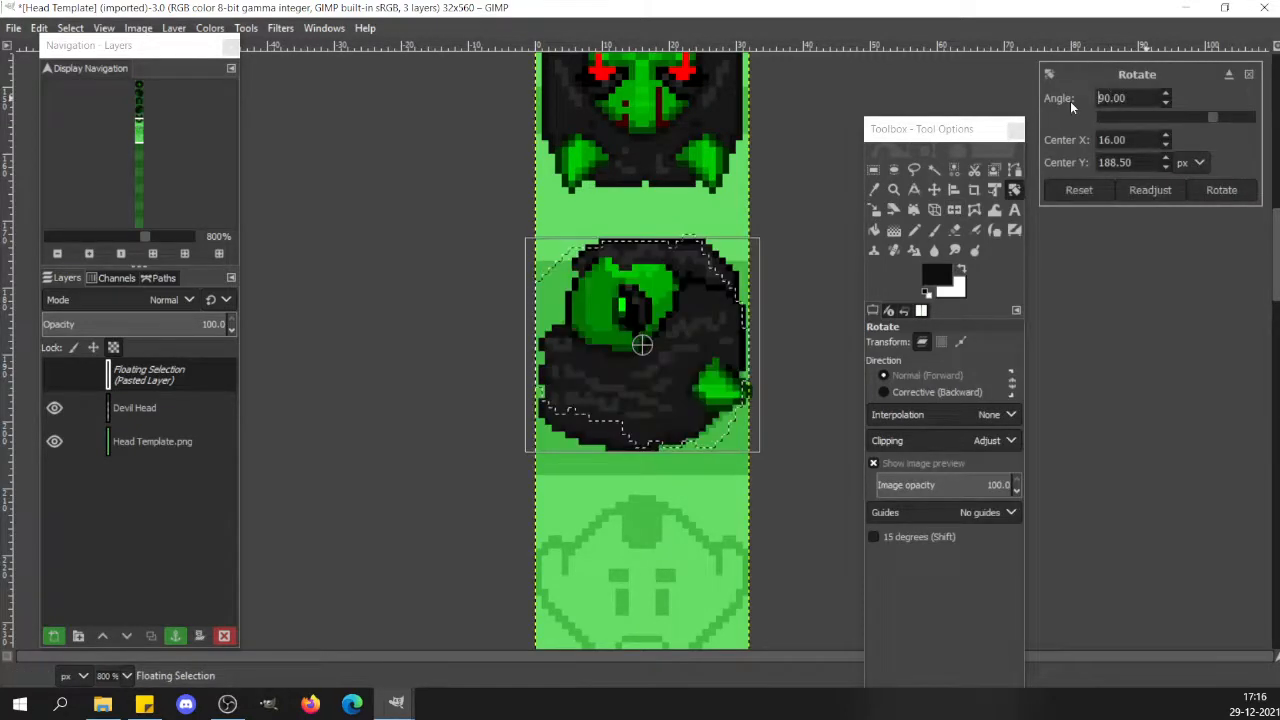
click(1221, 190)
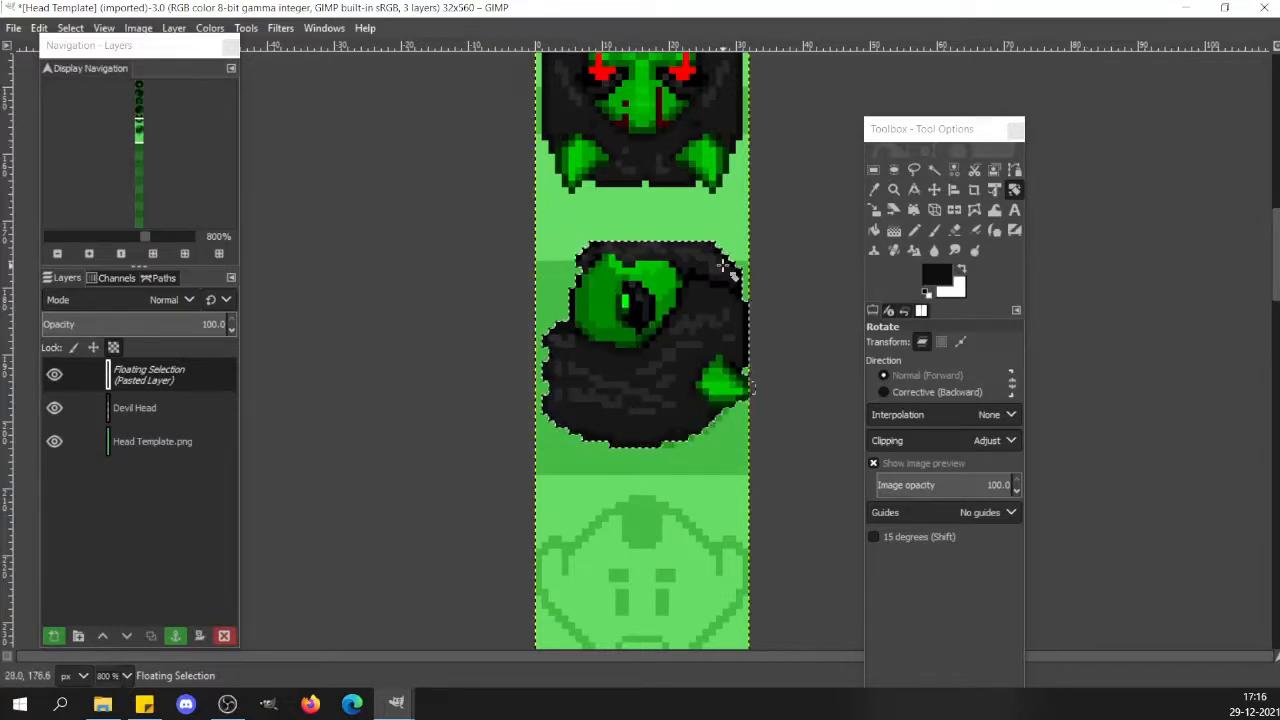
key(m)
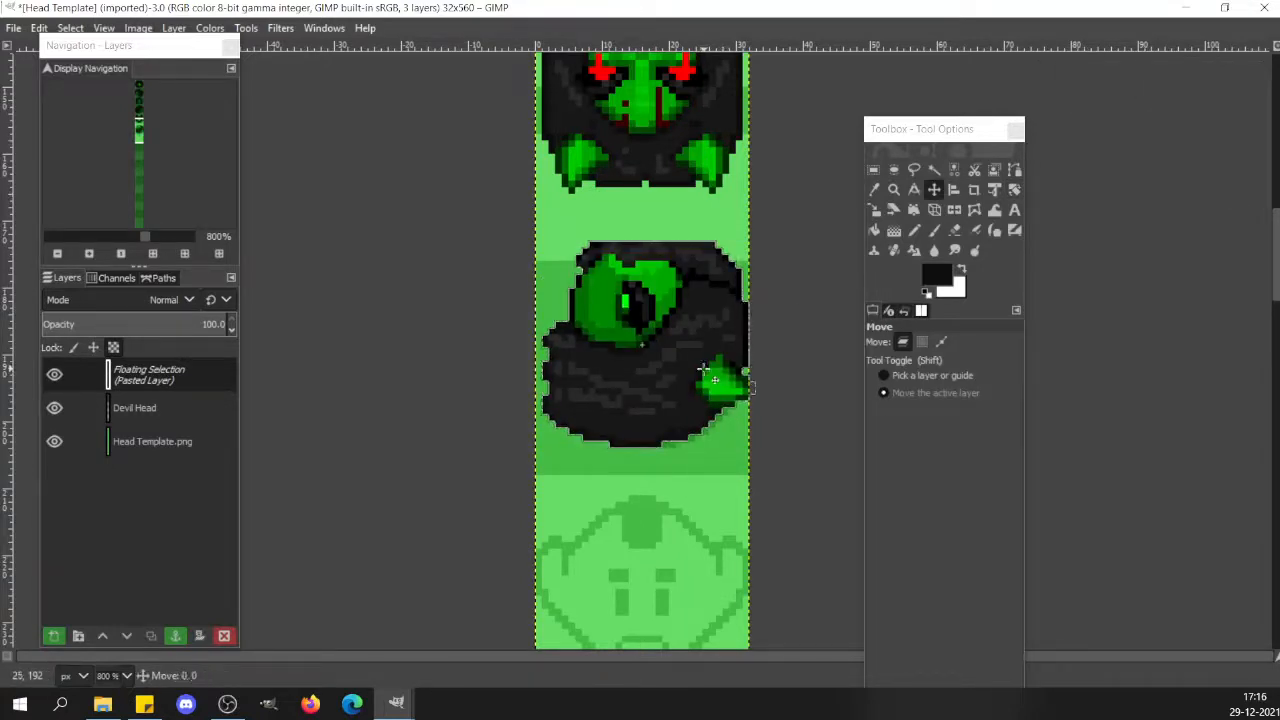
drag(738, 380, 710, 407)
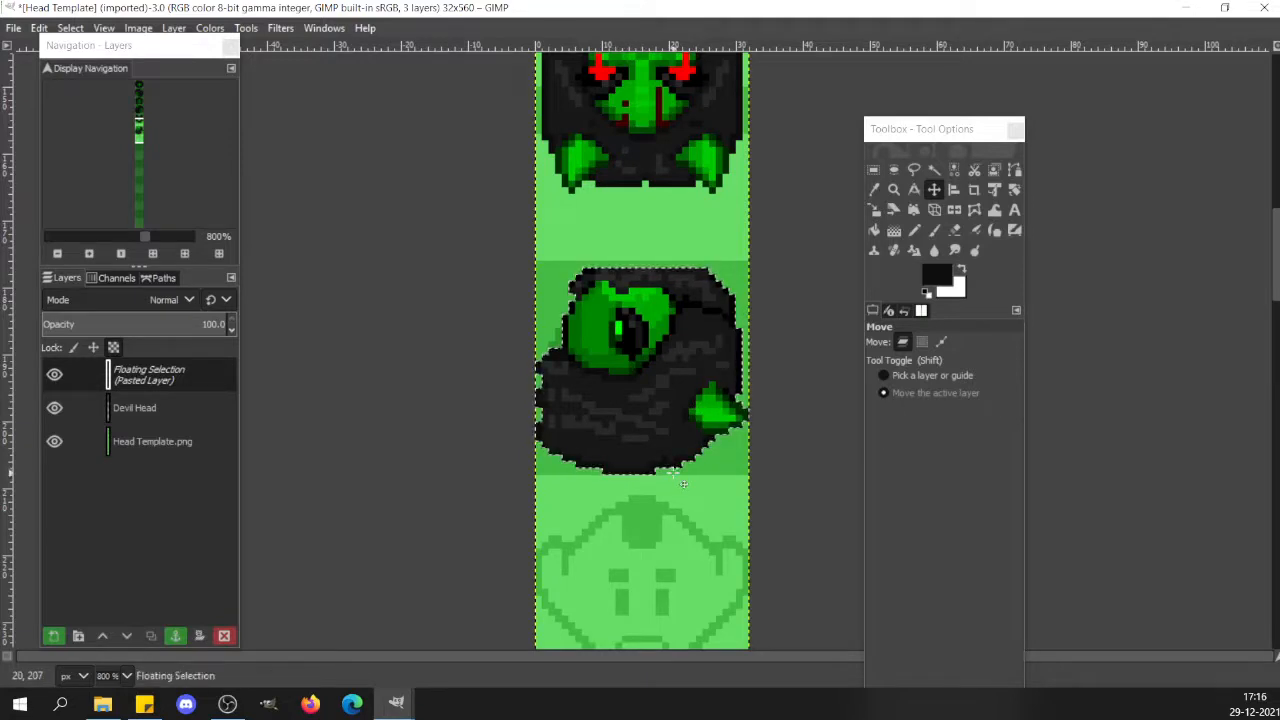
Copy the rotated head, paste the duplicate and flip it horizontally.
key(ctrl+c)
key(ctrl+v)
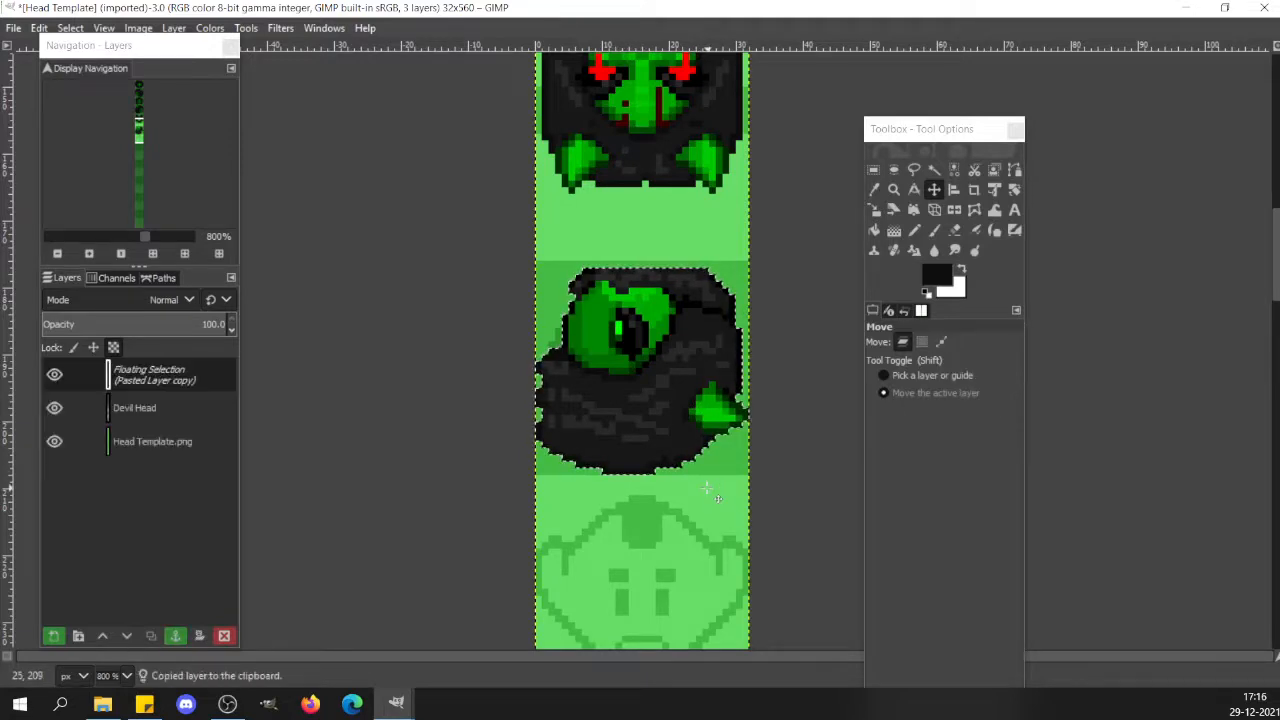
key(shift+f)
click(653, 363)
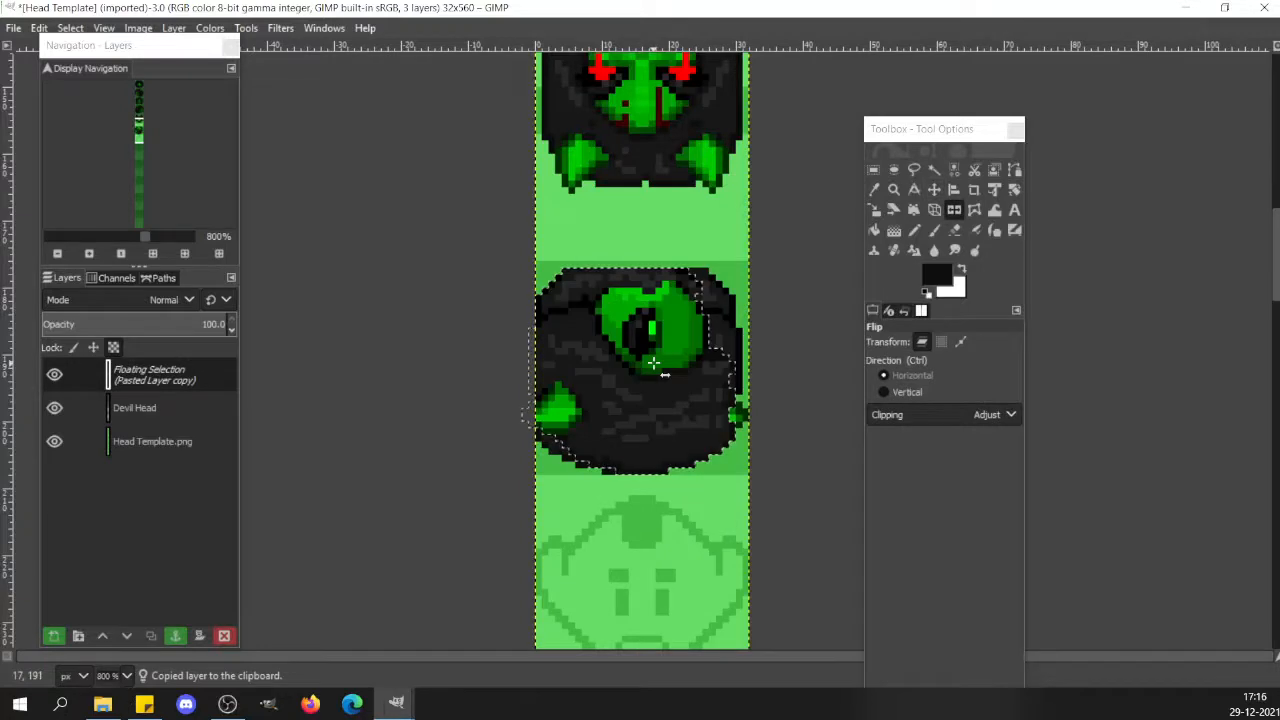
Move the flipped duplicate down into the dark green cell below the frowning face outline and anchor it.
key(m)
key(Left)
key(Left)
key(Down)
key(Down)
key(Down)
key(Down)
key(Down)
key(Down)
key(Down)
key(Down)
key(Down)
key(Down)
key(Down)
key(Down)
key(Down)
key(Down)
key(Down)
key(Down)
key(Down)
key(Down)
key(Down)
key(Down)
key(Down)
key(Down)
key(Down)
key(Down)
key(Down)
key(Down)
key(Down)
key(Down)
key(Down)
key(Down)
key(Down)
key(Down)
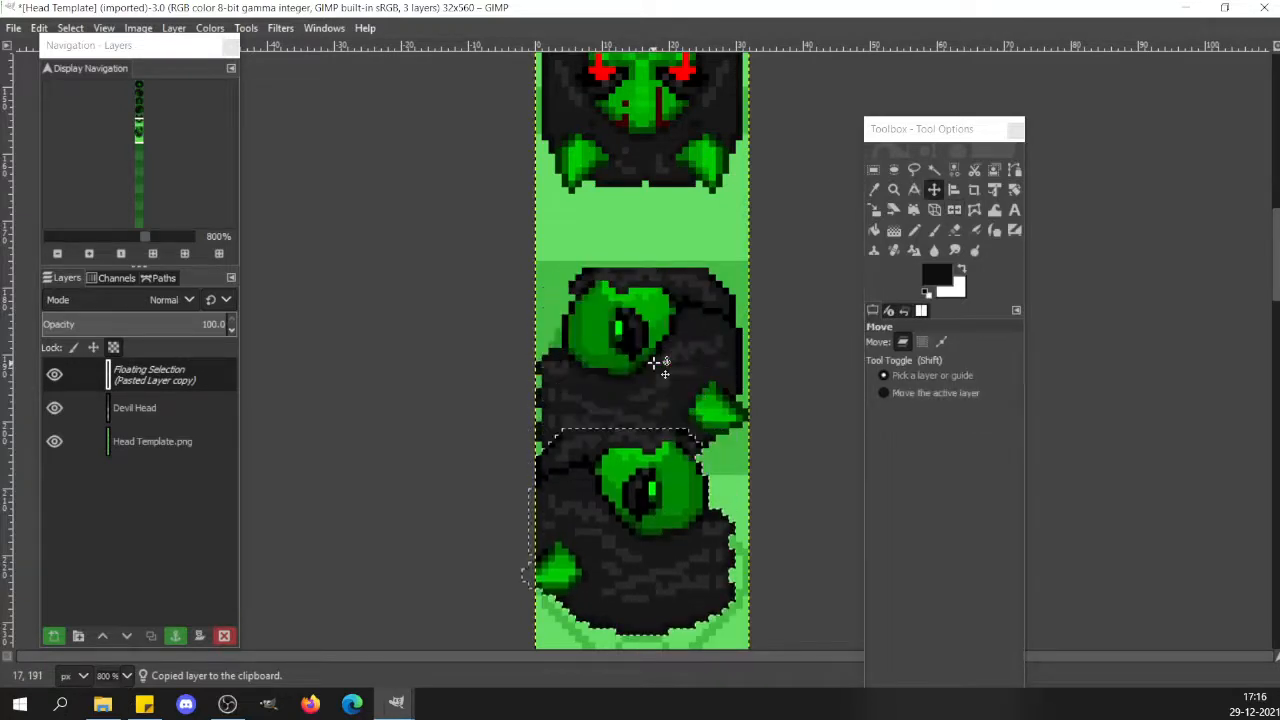
key(shift)
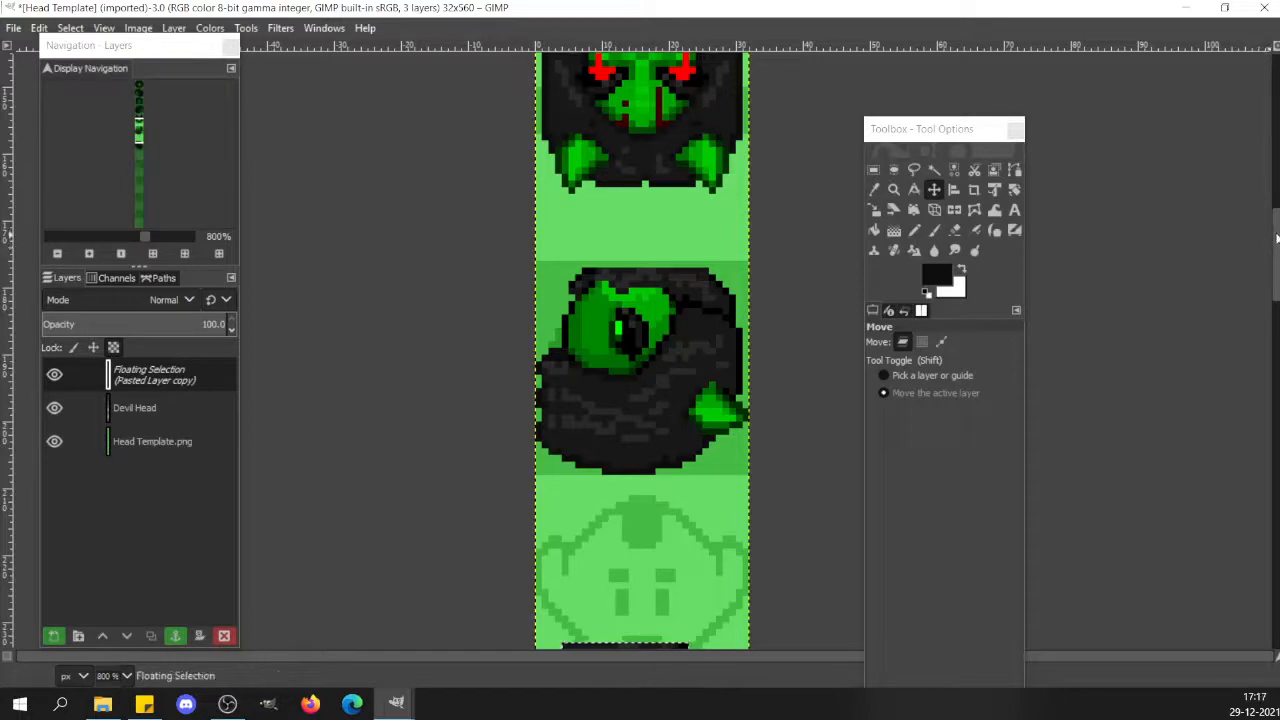
drag(1276, 239, 1276, 303)
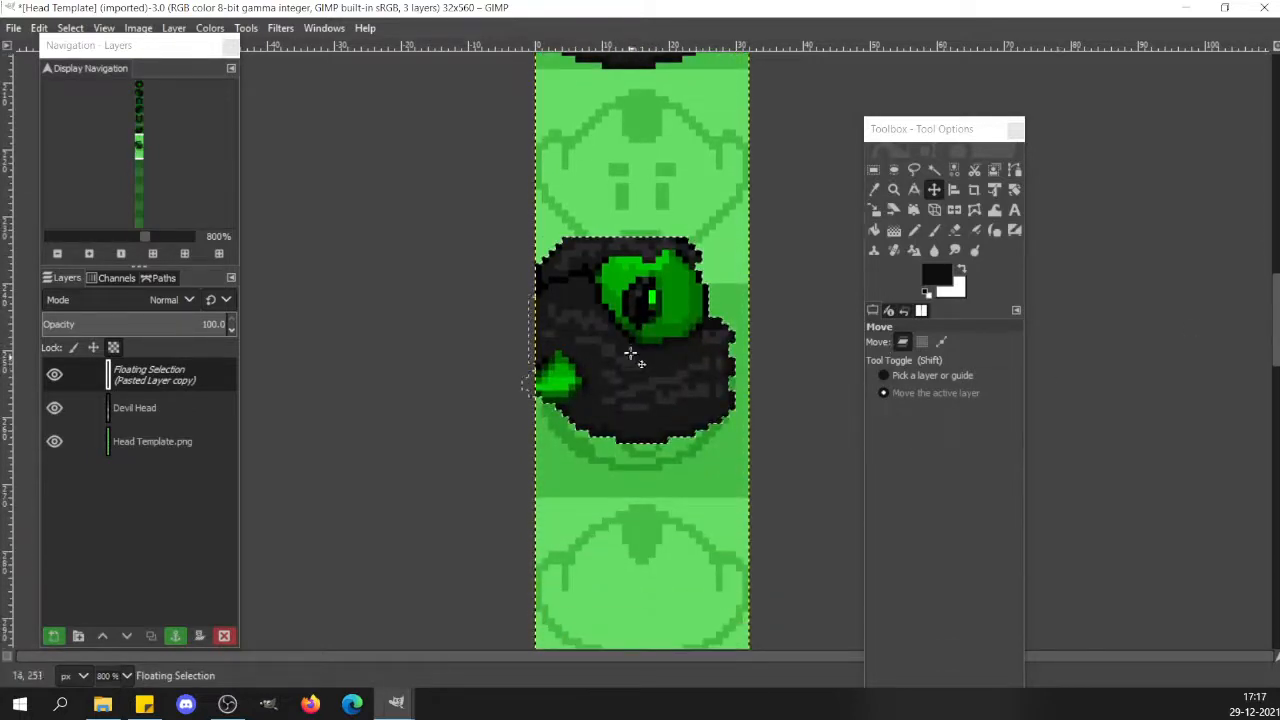
drag(637, 330, 653, 381)
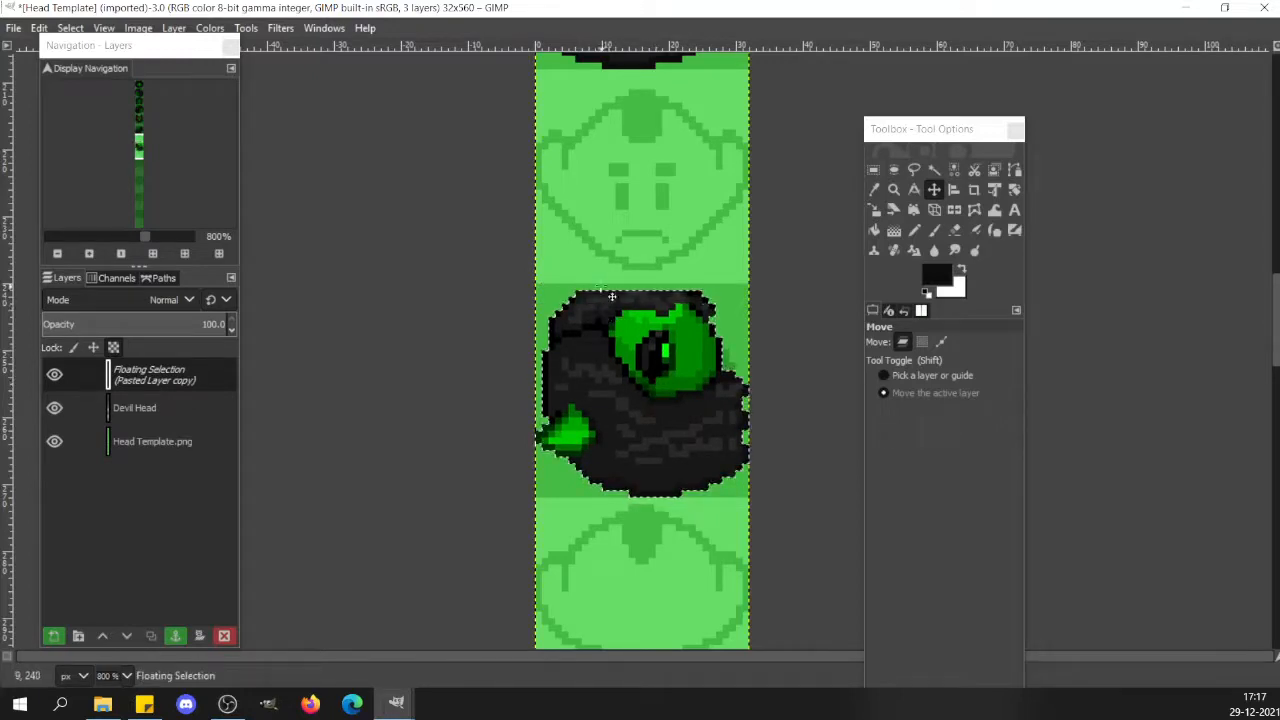
key(r)
click(712, 243)
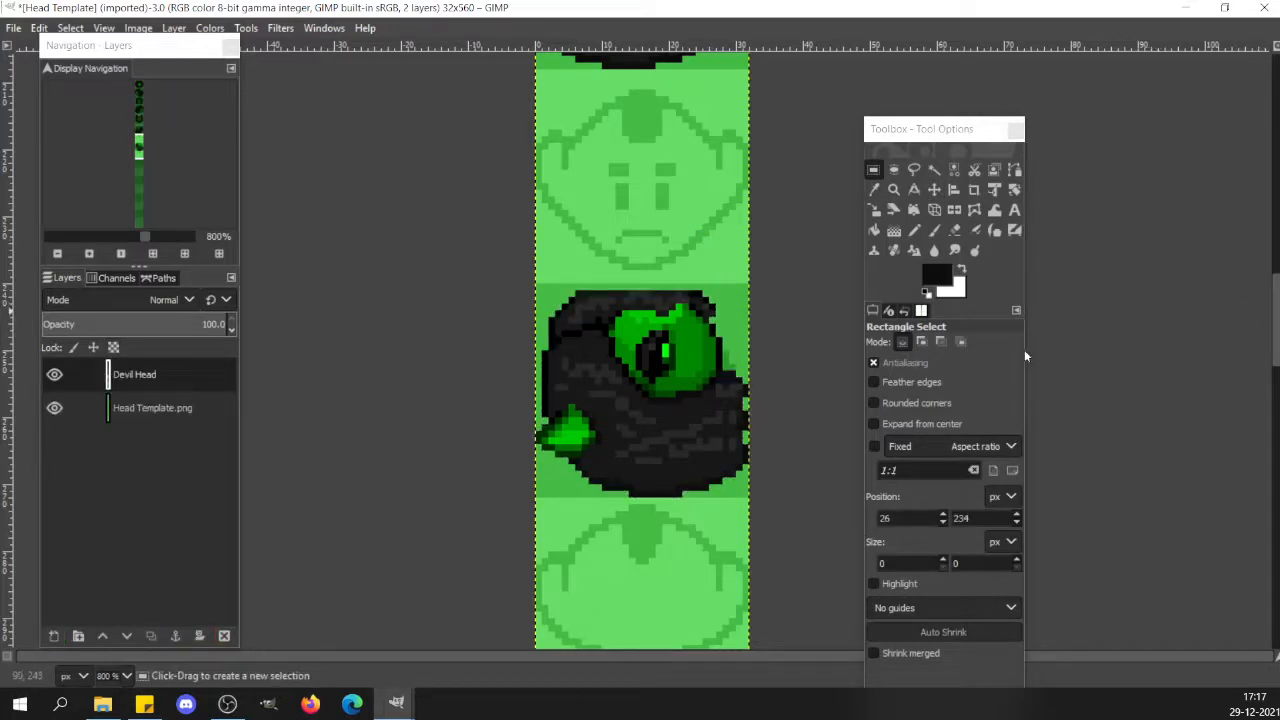
Erase the protruding pixels along the top edge of the flipped head with a 1 px Eraser.
key(n)
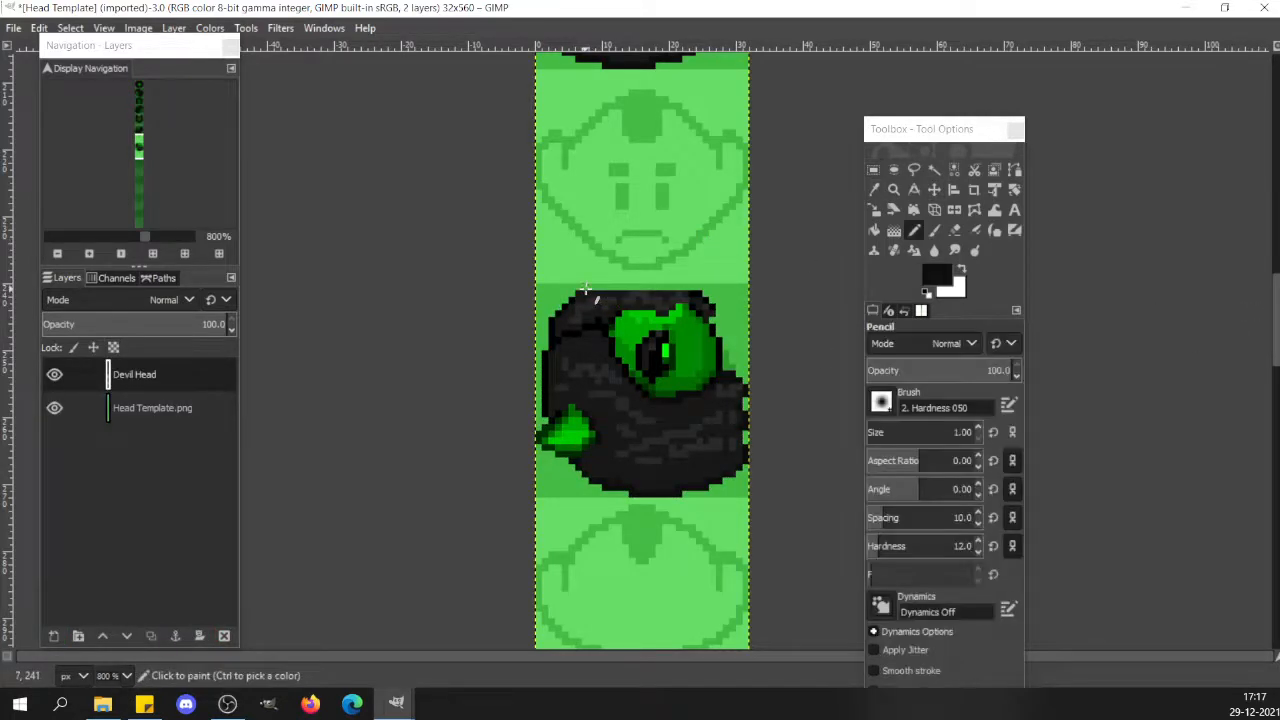
key(shift+e)
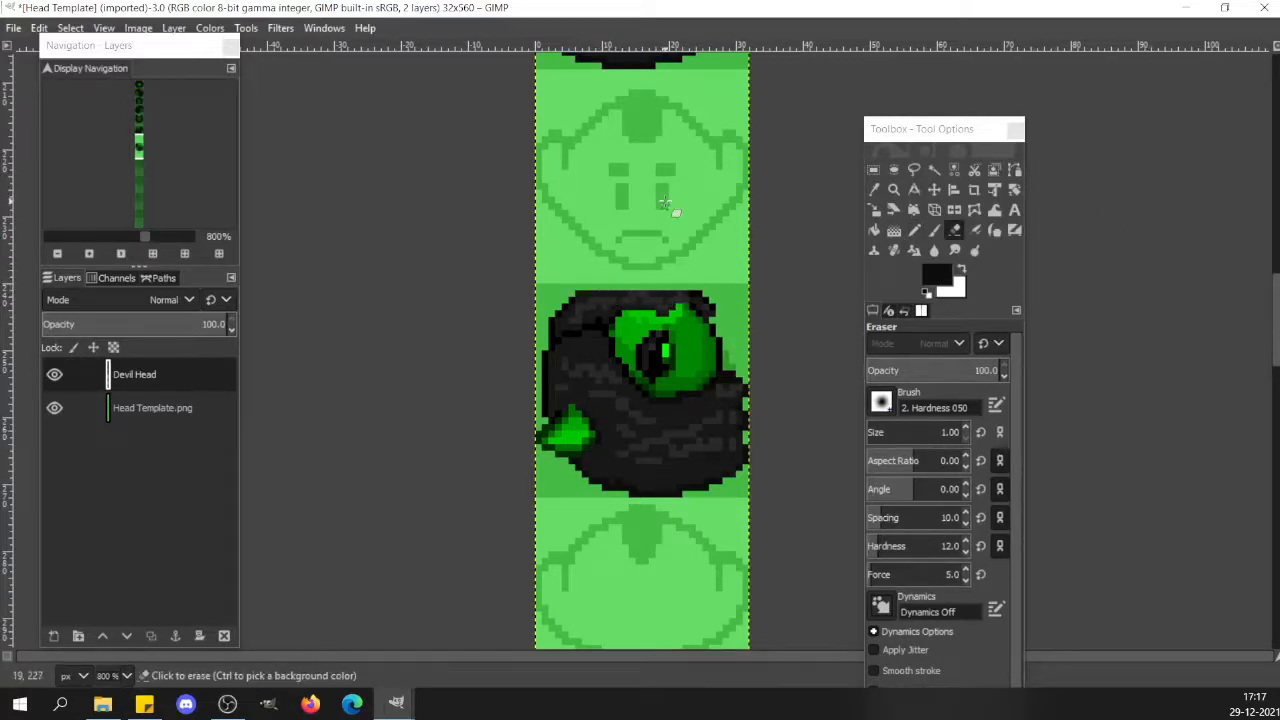
click(180, 238)
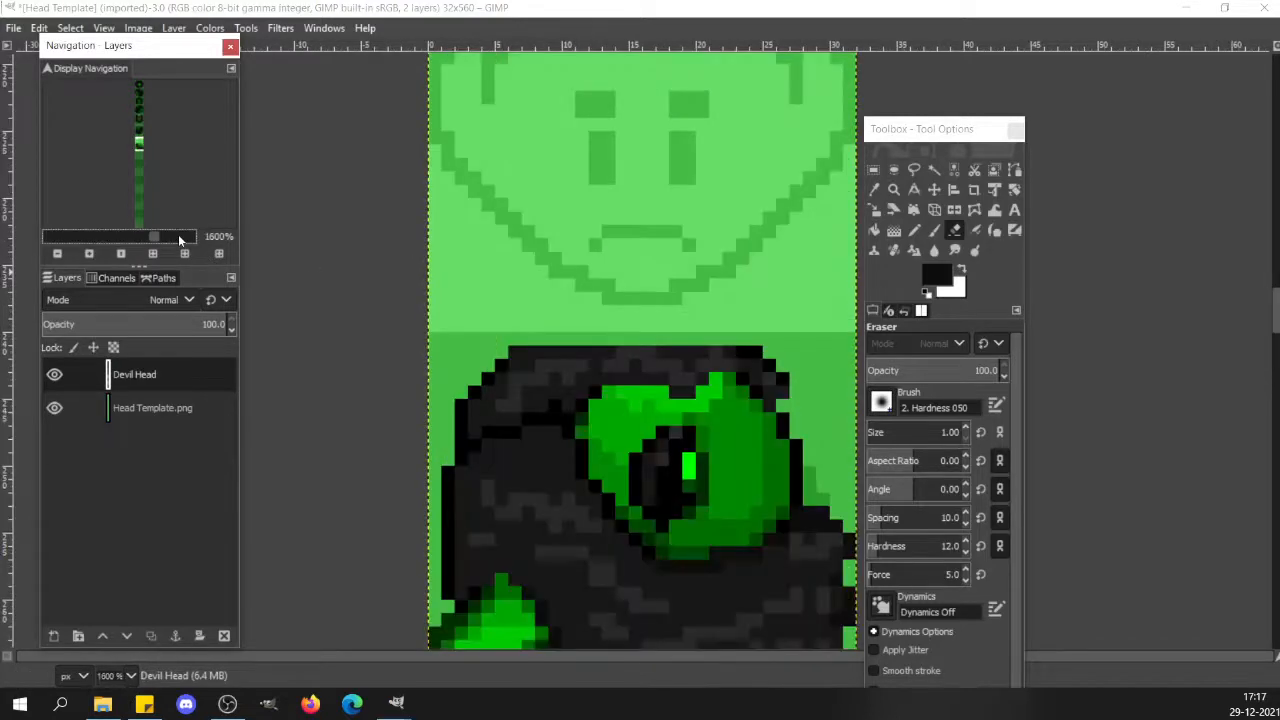
mouse_move(508, 352)
mouse_down()
mouse_move(730, 348)
mouse_move(757, 350)
mouse_move(748, 361)
mouse_move(782, 388)
mouse_up()
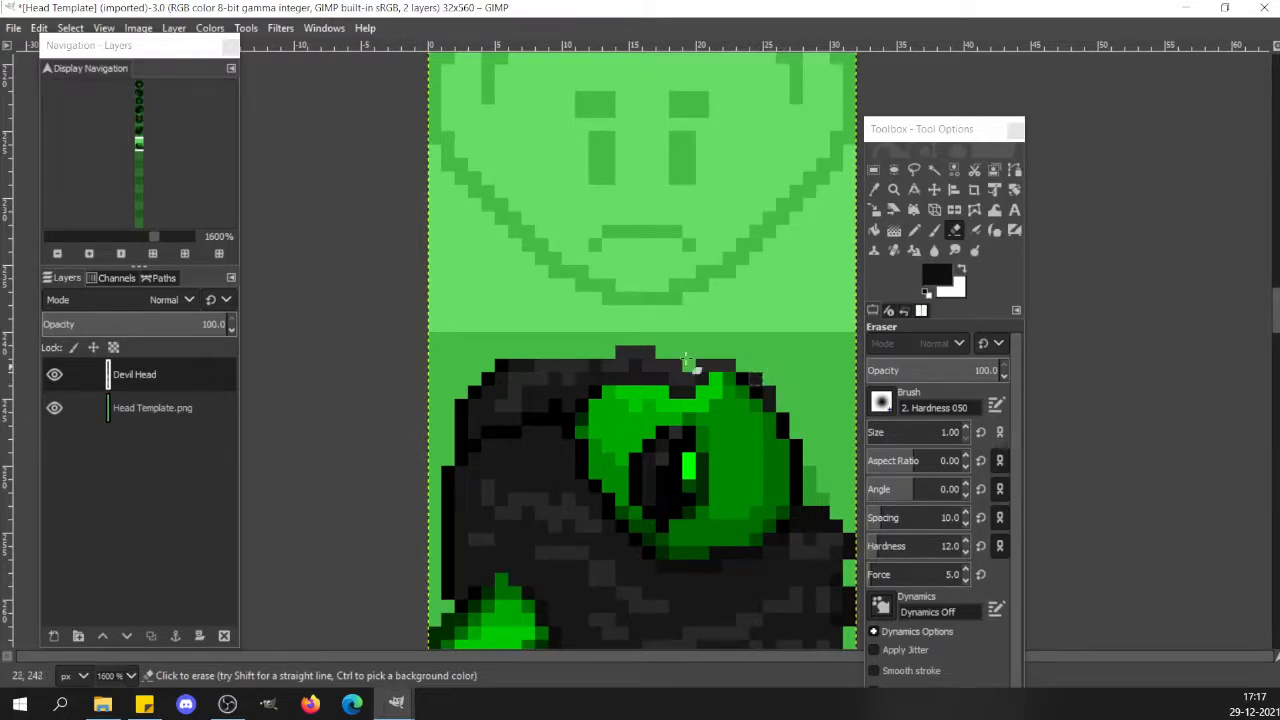
drag(641, 354, 583, 363)
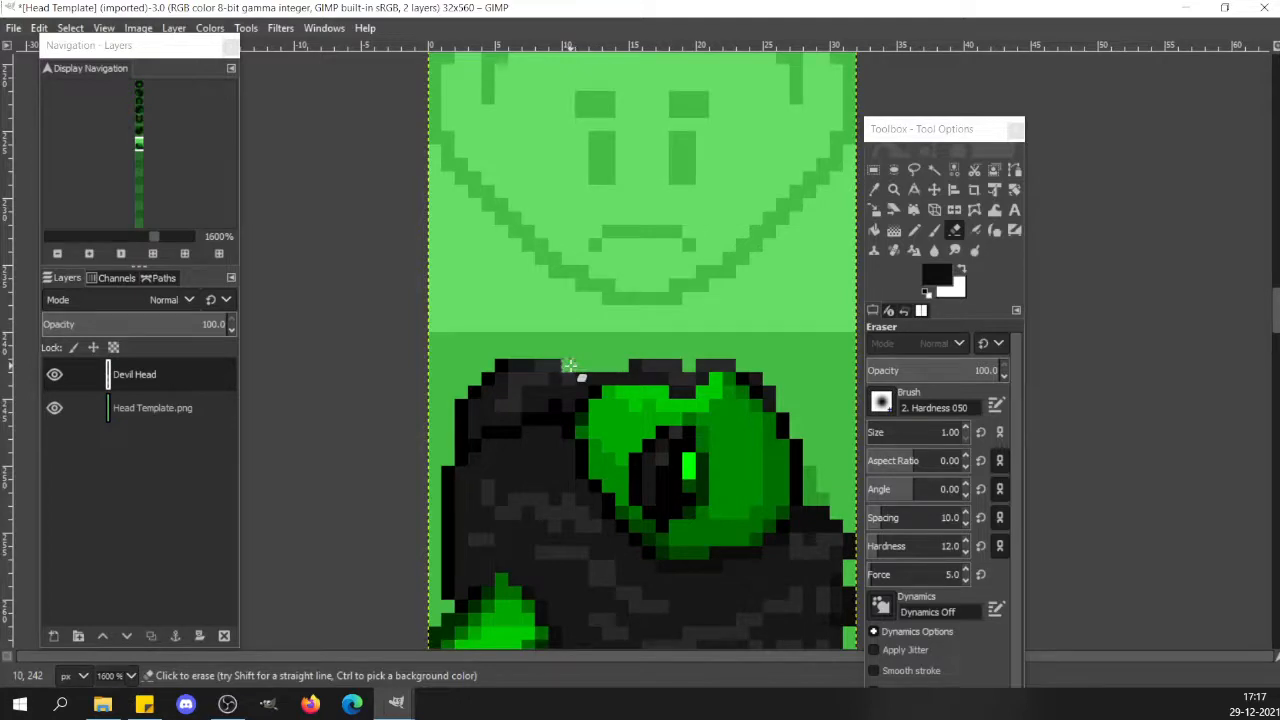
Blacken the outline pixels along the flipped head's top edge and around the outer side of the eye with a 1 px Pencil.
key(n)
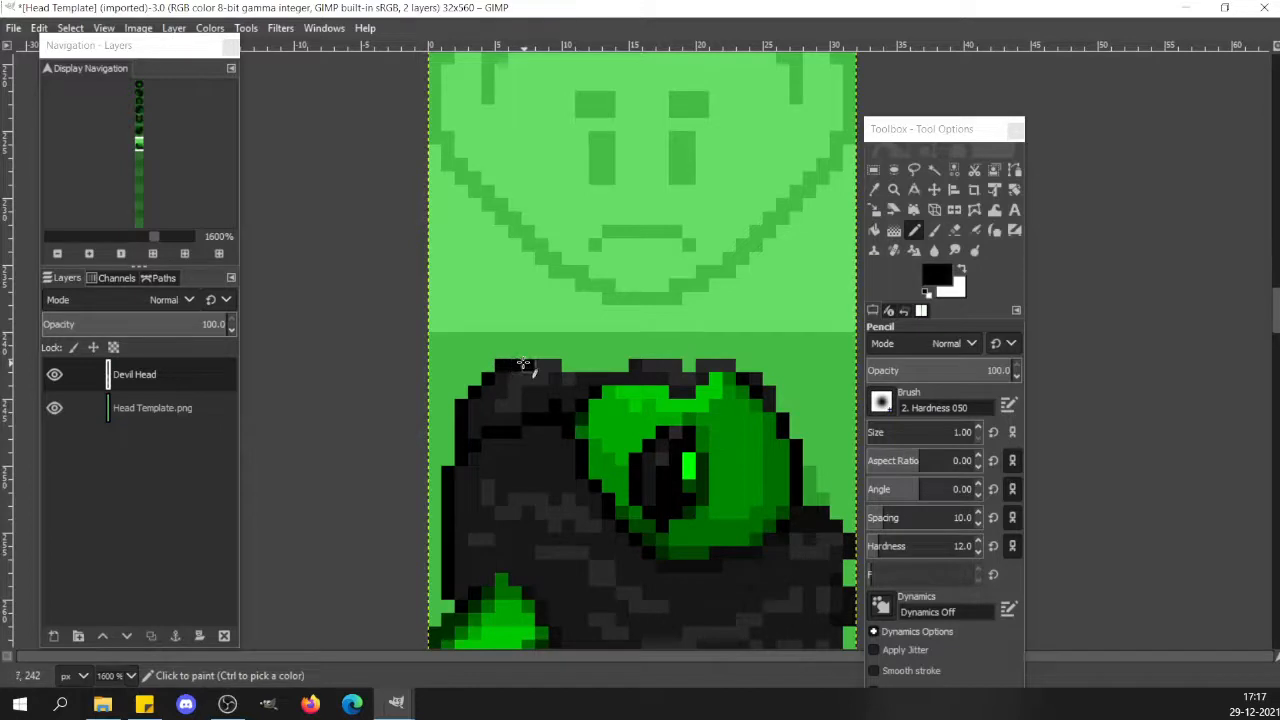
click(184, 235)
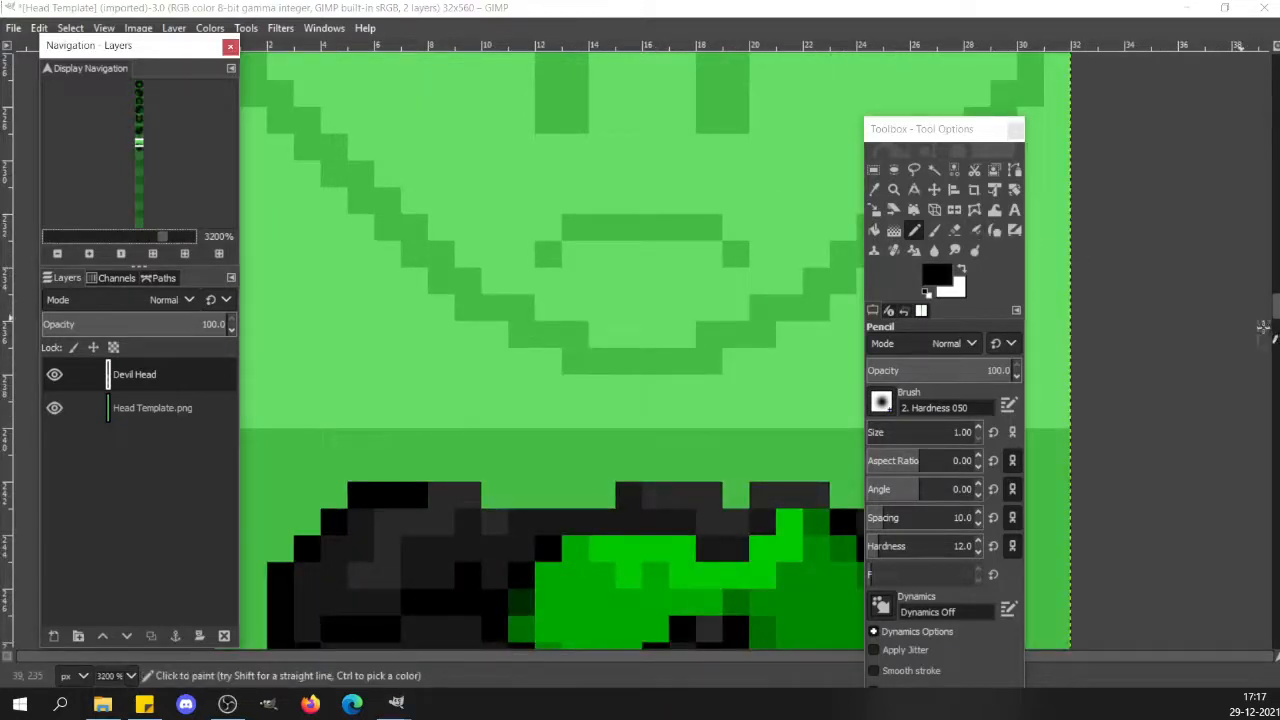
drag(1277, 308, 1277, 316)
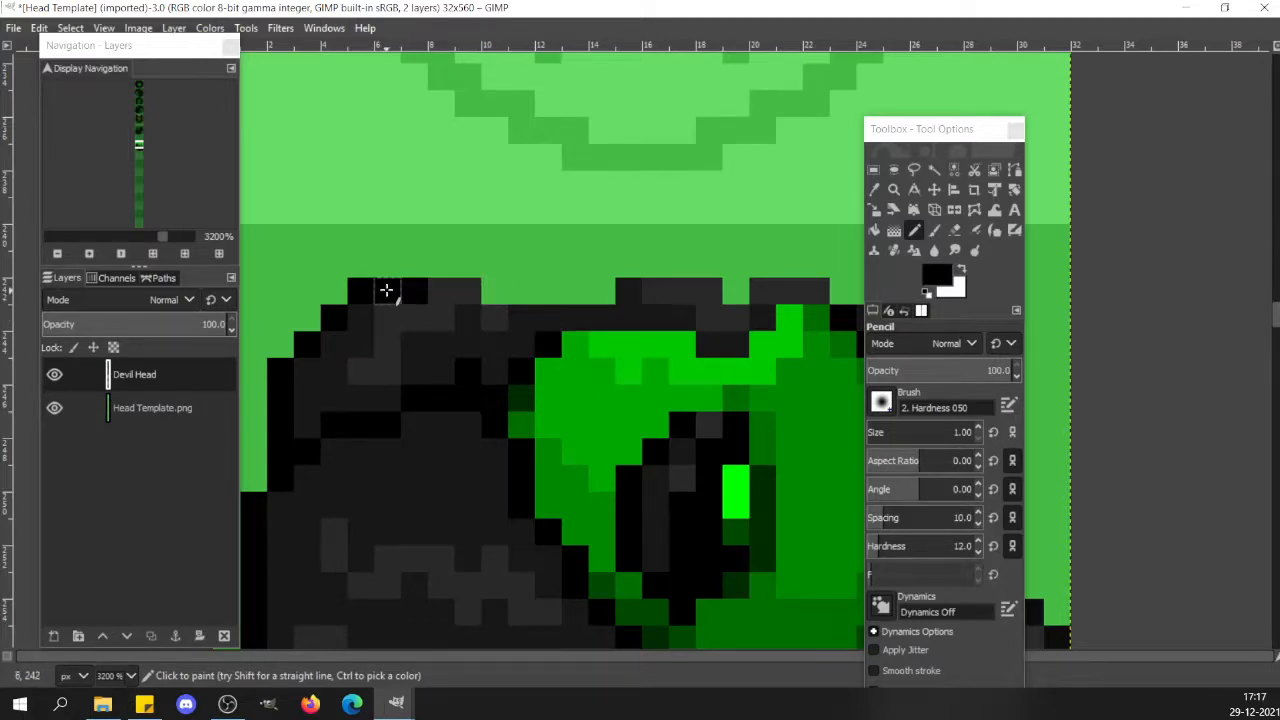
mouse_move(489, 318)
mouse_down()
mouse_move(609, 311)
mouse_move(624, 293)
mouse_up()
click(624, 293)
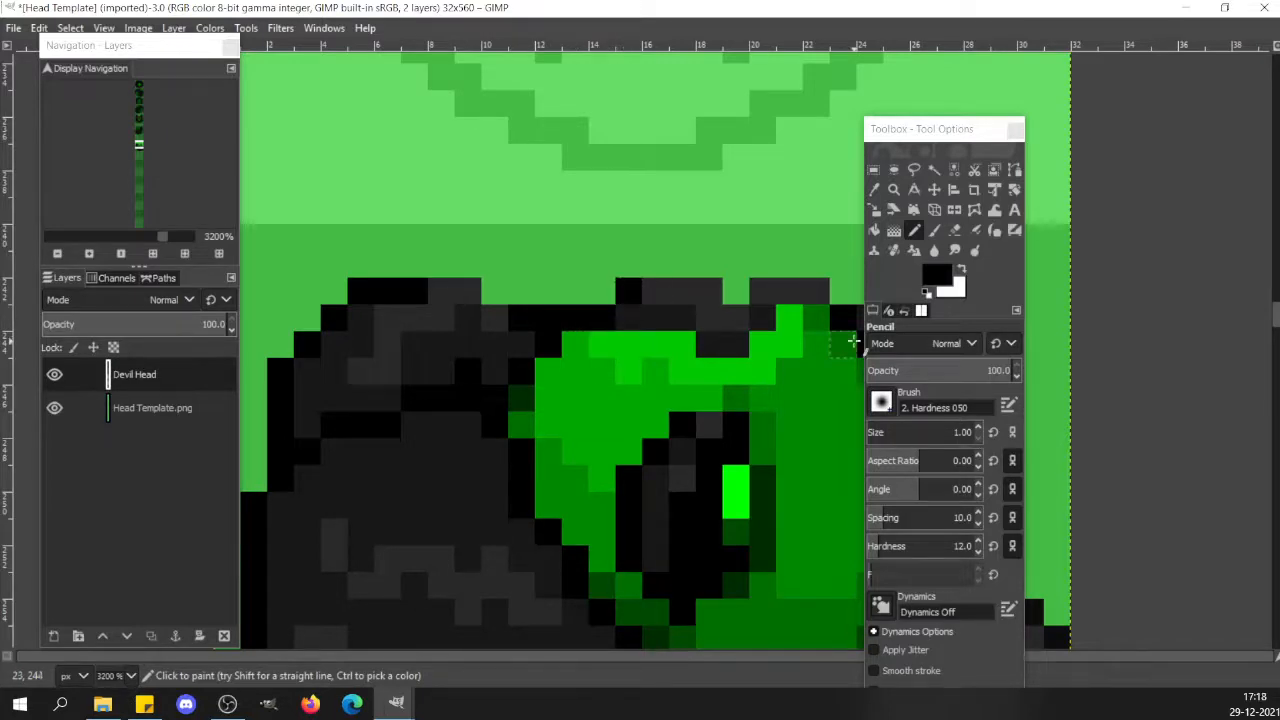
drag(944, 130, 1103, 114)
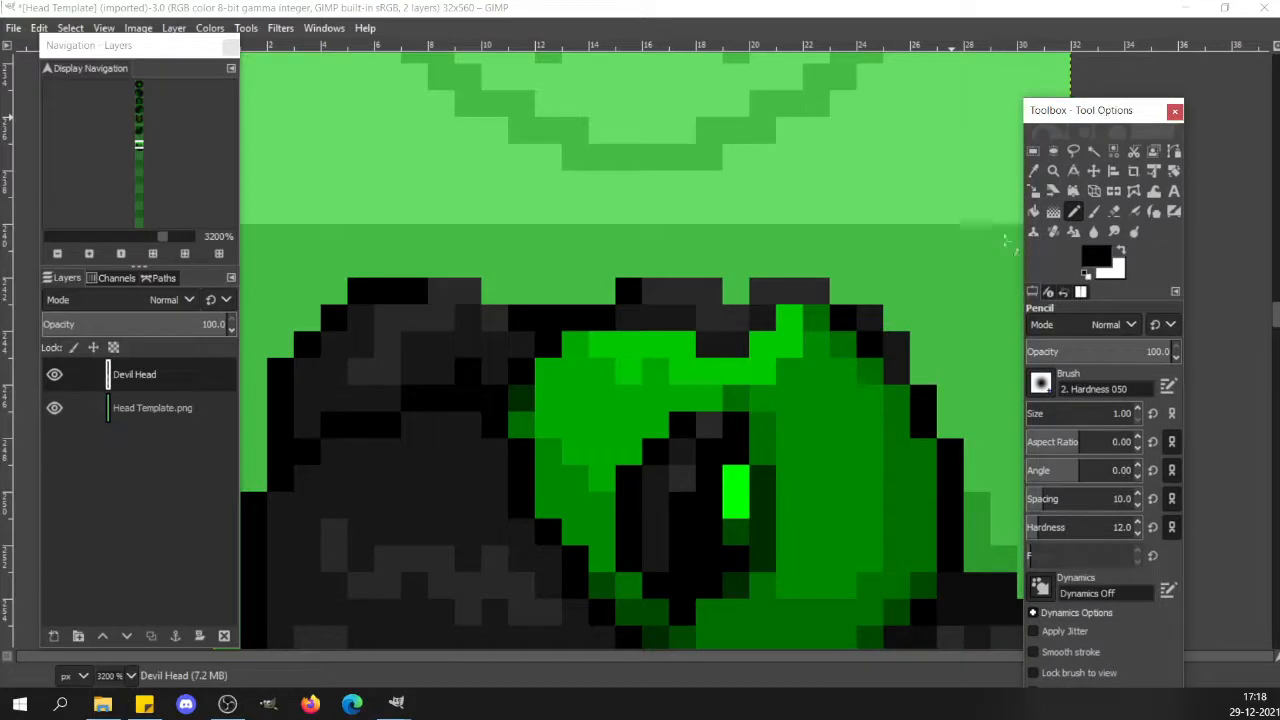
click(843, 320)
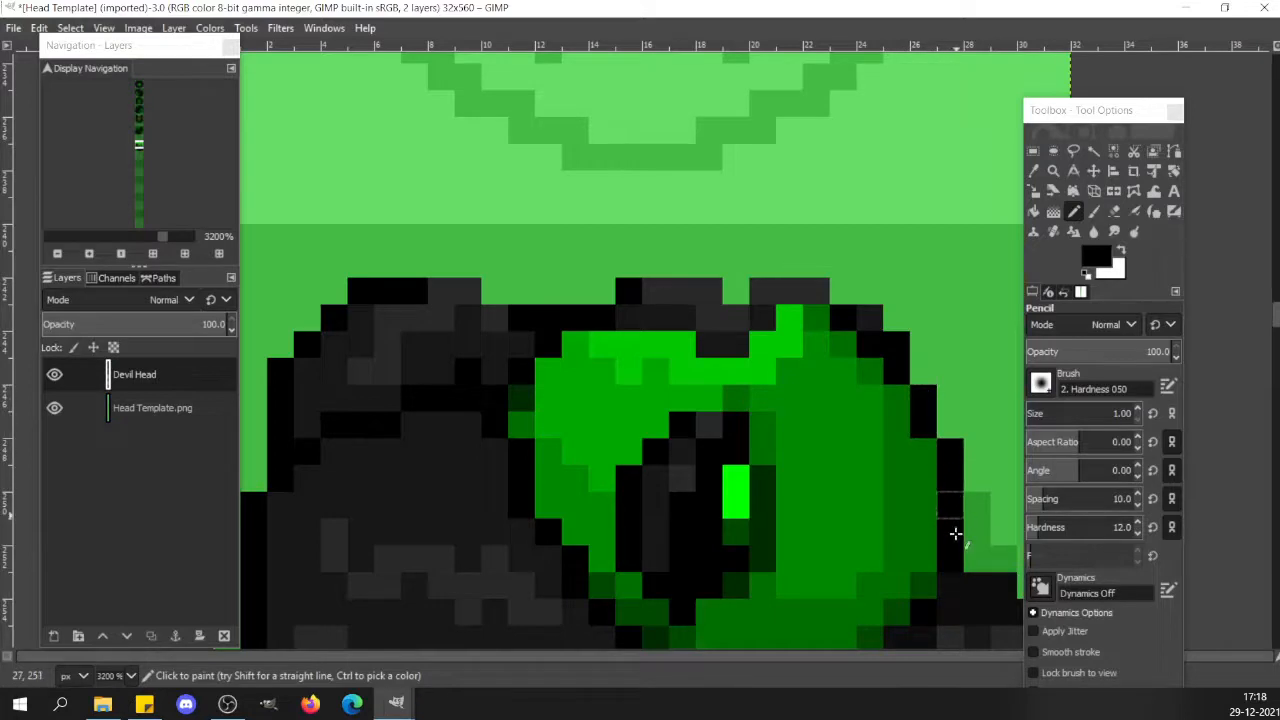
Sample the dark grey of the head and recolour the lighter grey pixels along its top edge with the Pencil.
key(ctrl)
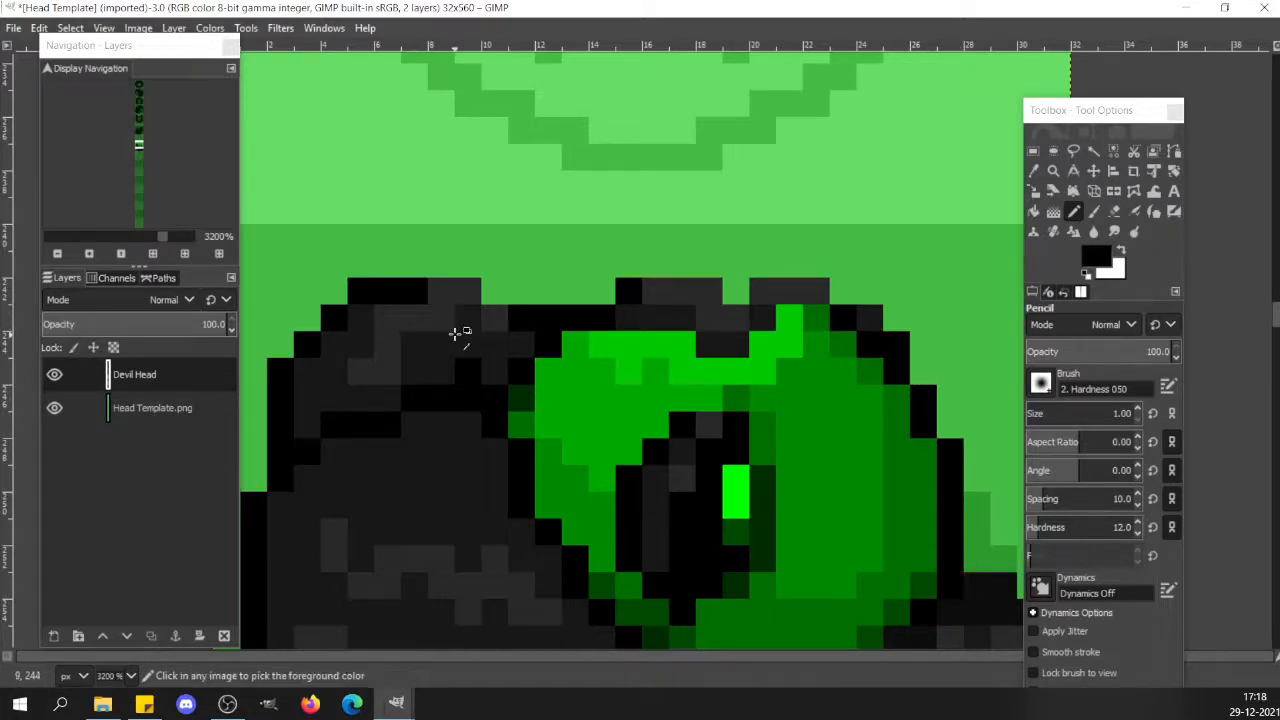
ctrl+click(467, 341)
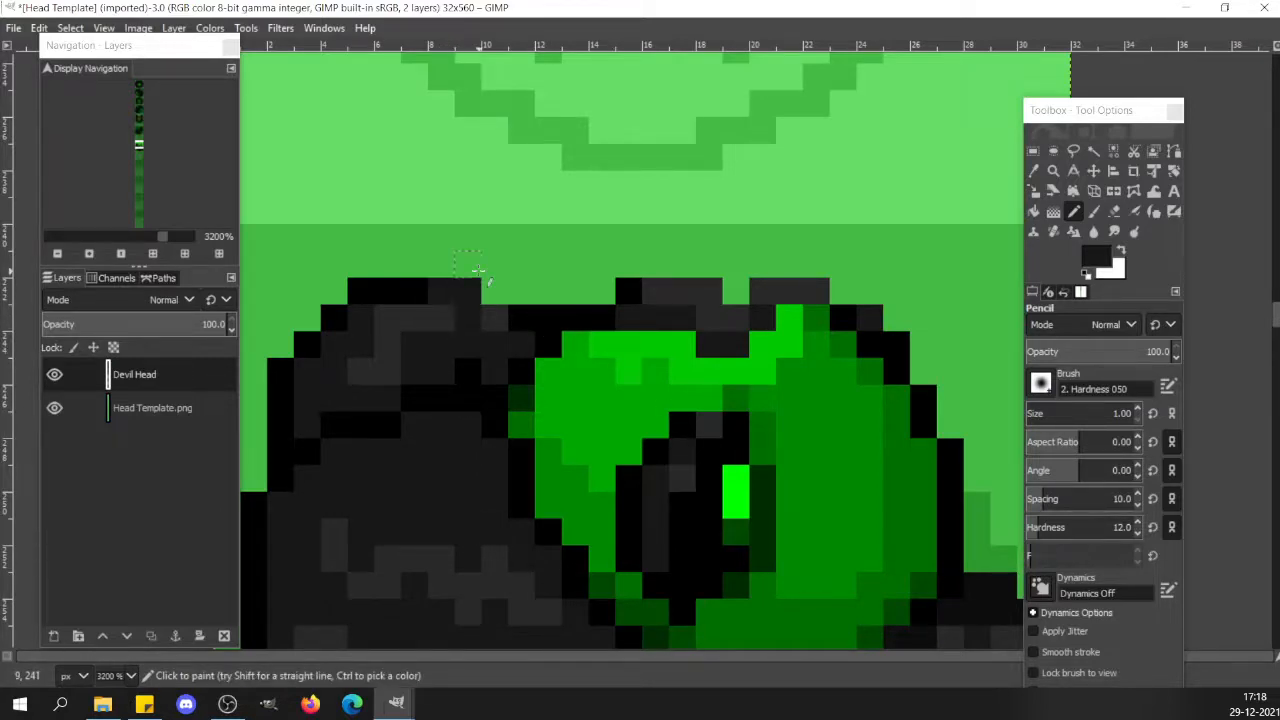
drag(649, 288, 804, 287)
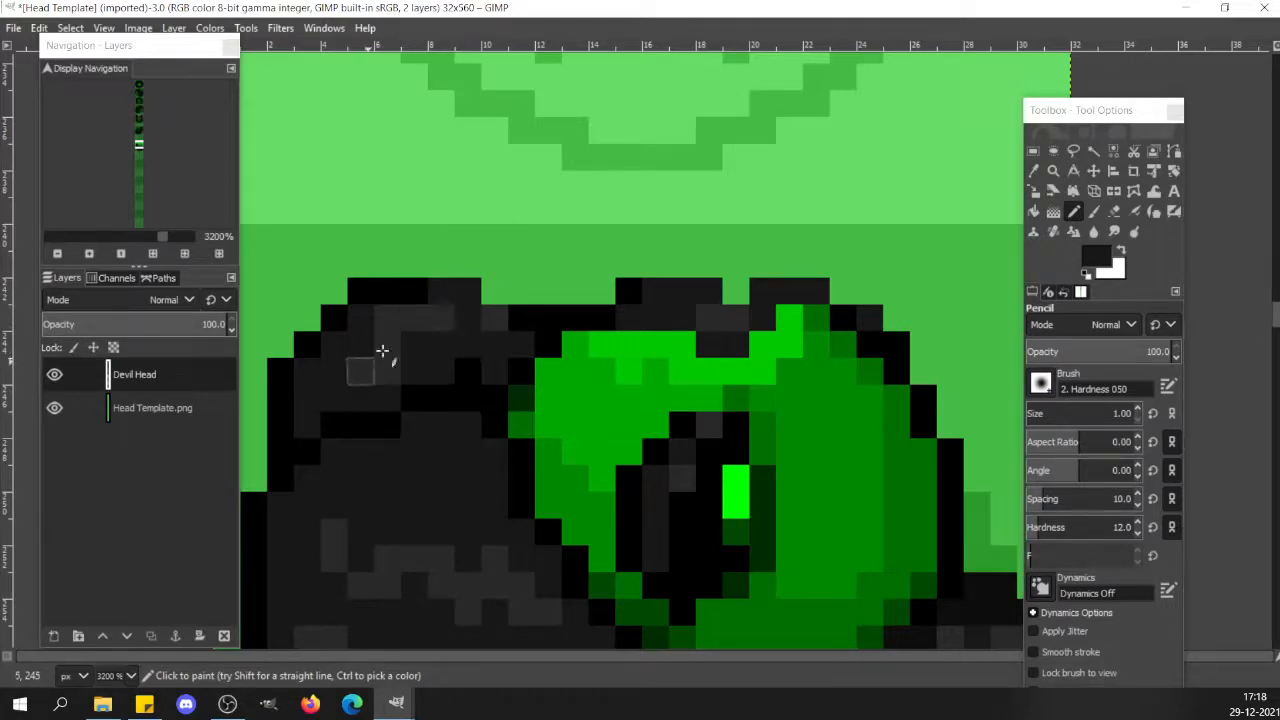
key(r)
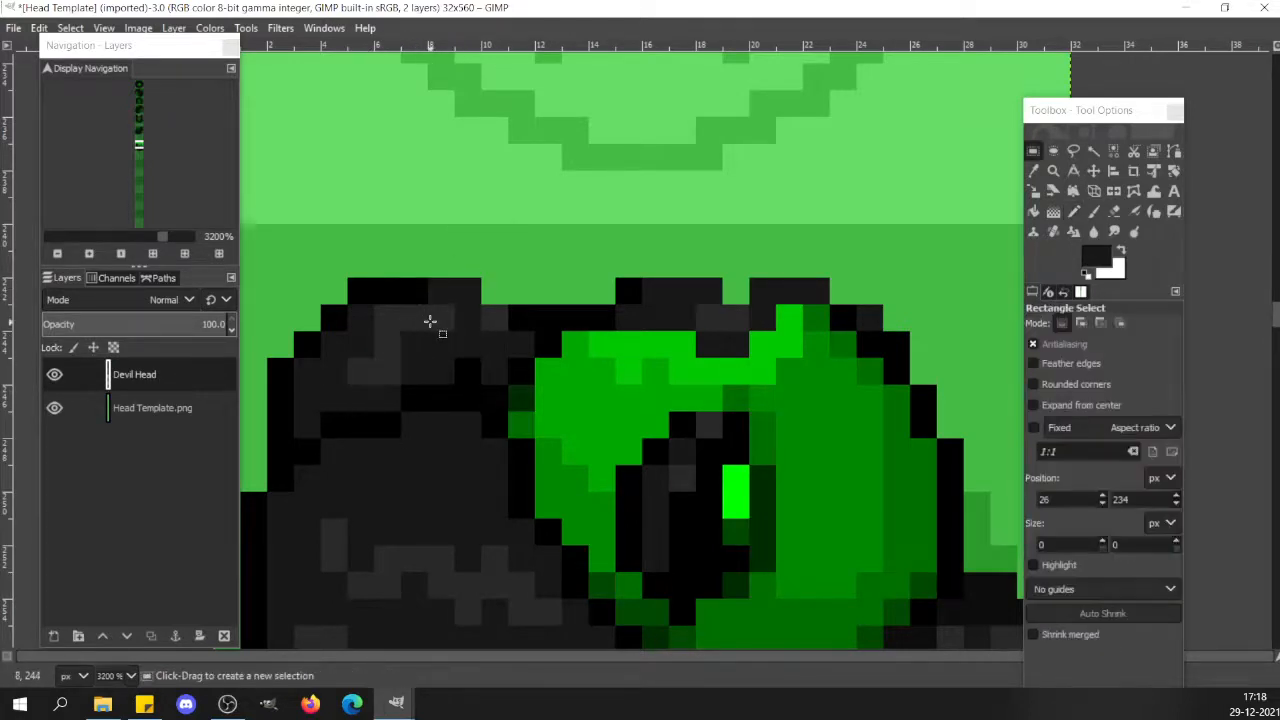
click(430, 321)
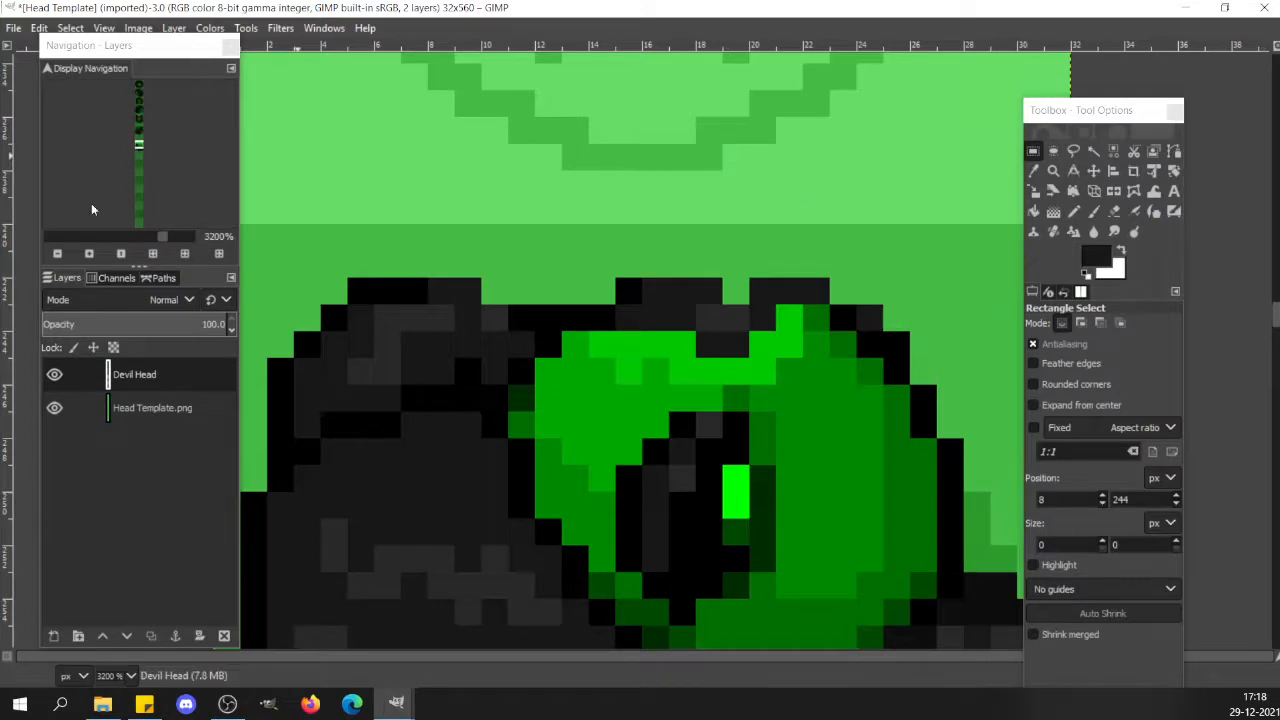
Erase the raised pixels along the flipped head's top edge above the eye with the 1 px Eraser.
click(91, 237)
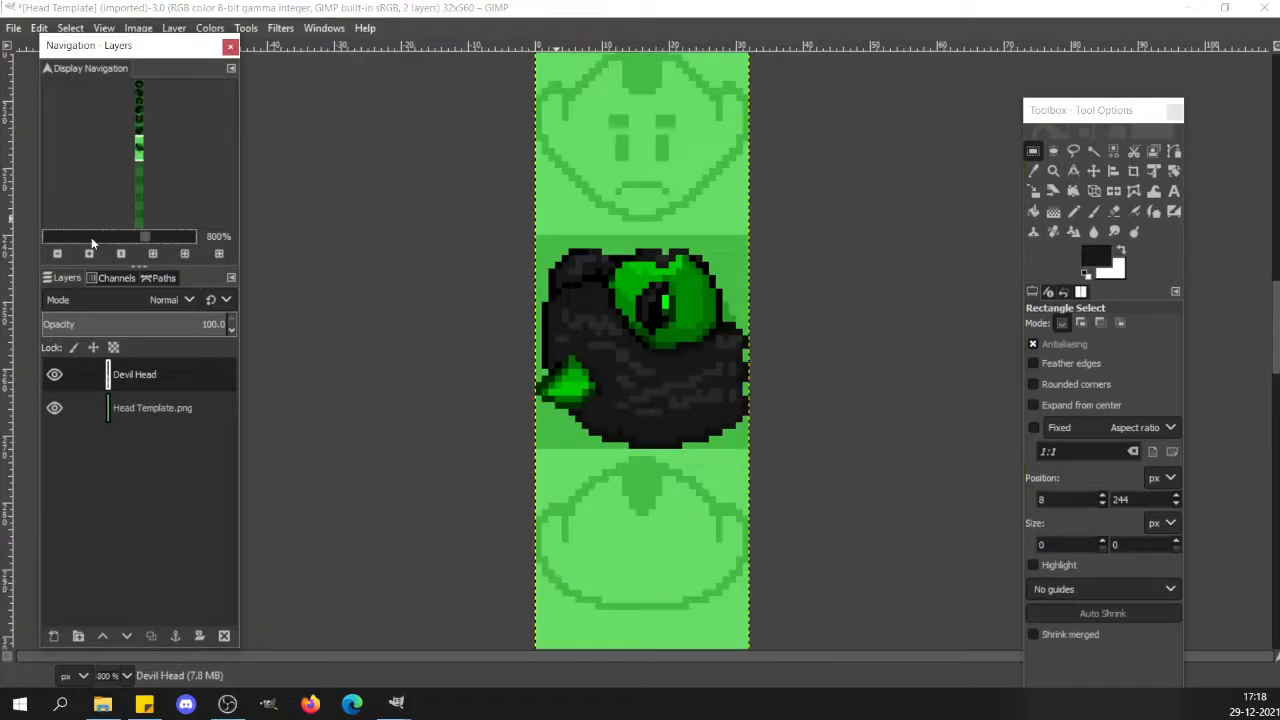
click(91, 240)
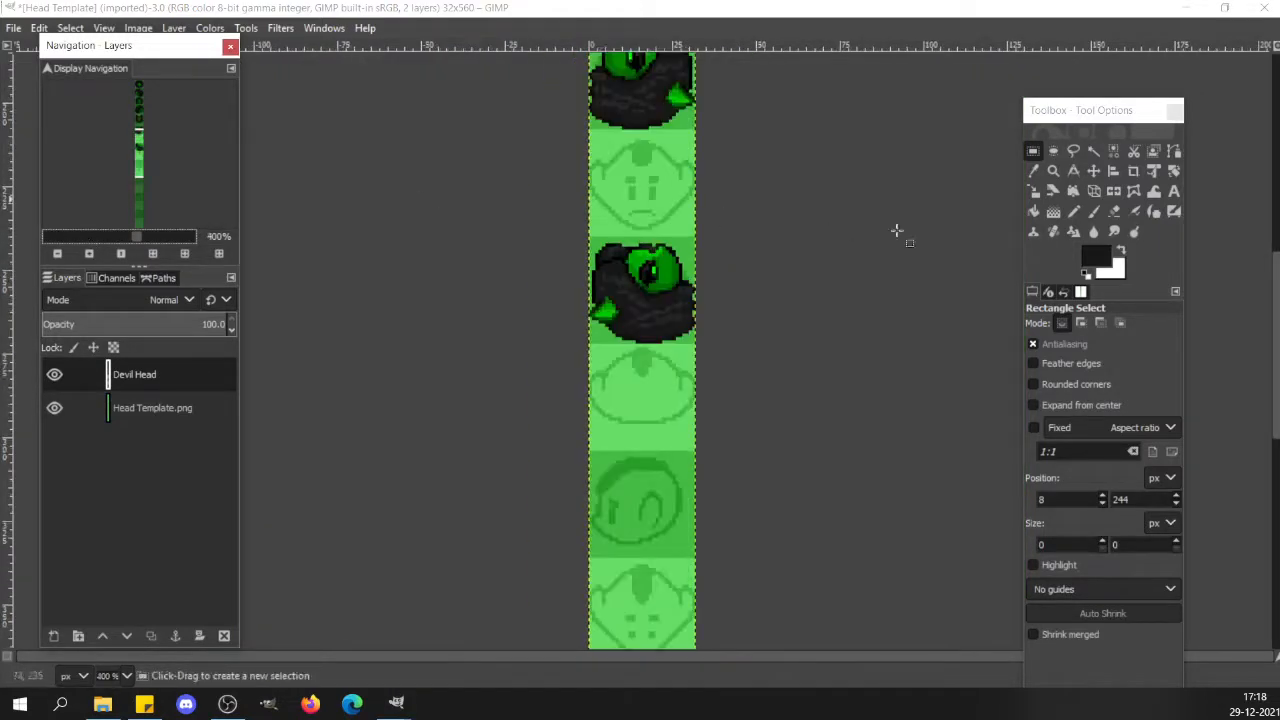
scroll(897, 231, up, 3)
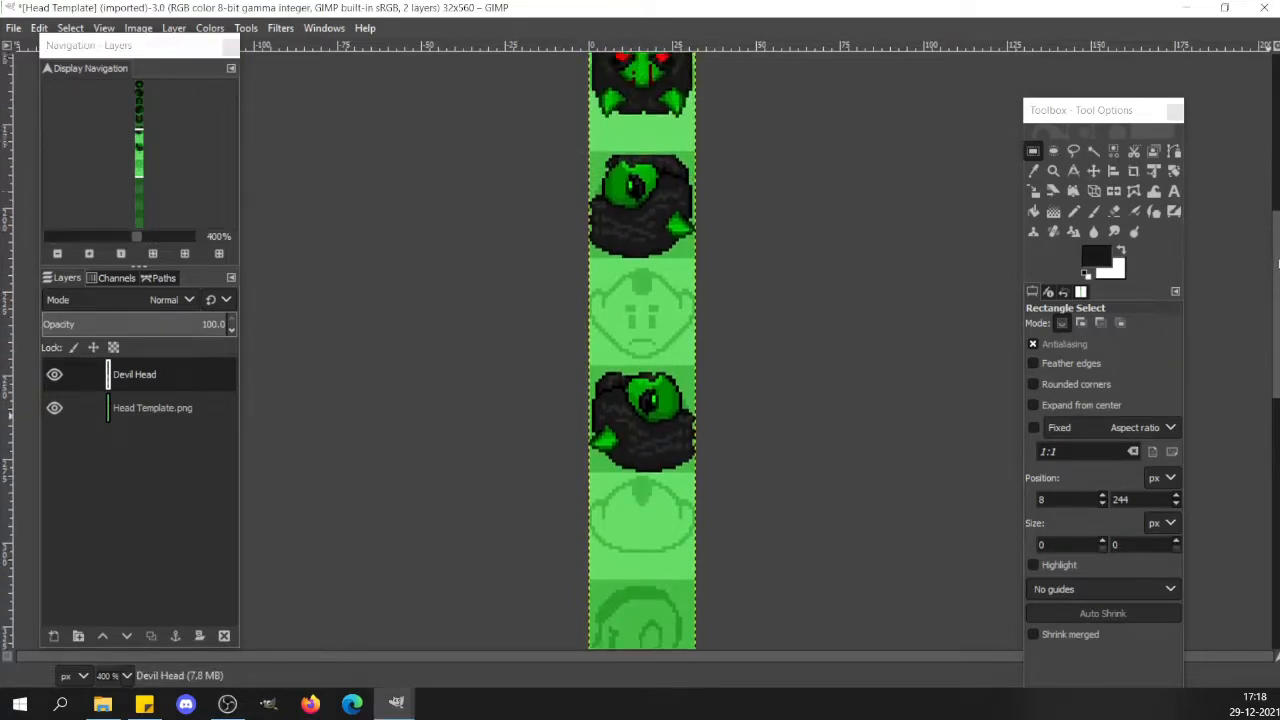
click(160, 239)
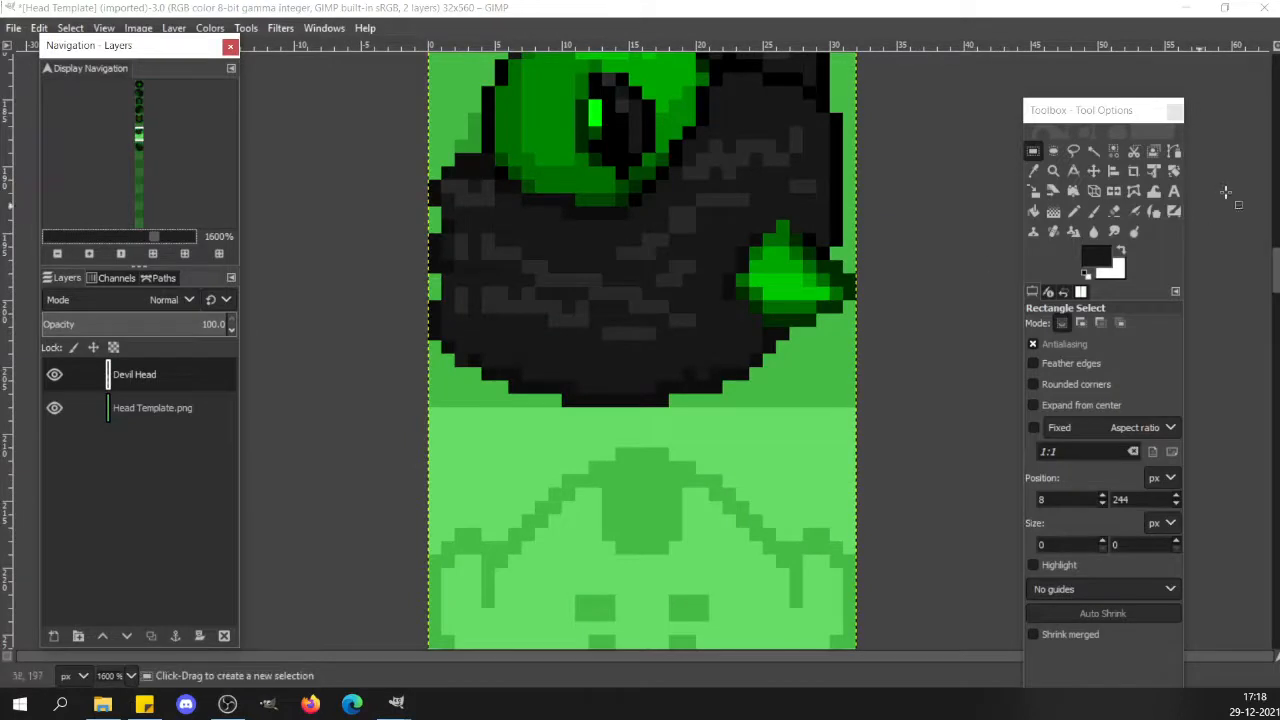
scroll(1226, 192, down, 2)
scroll(1226, 192, down, 3)
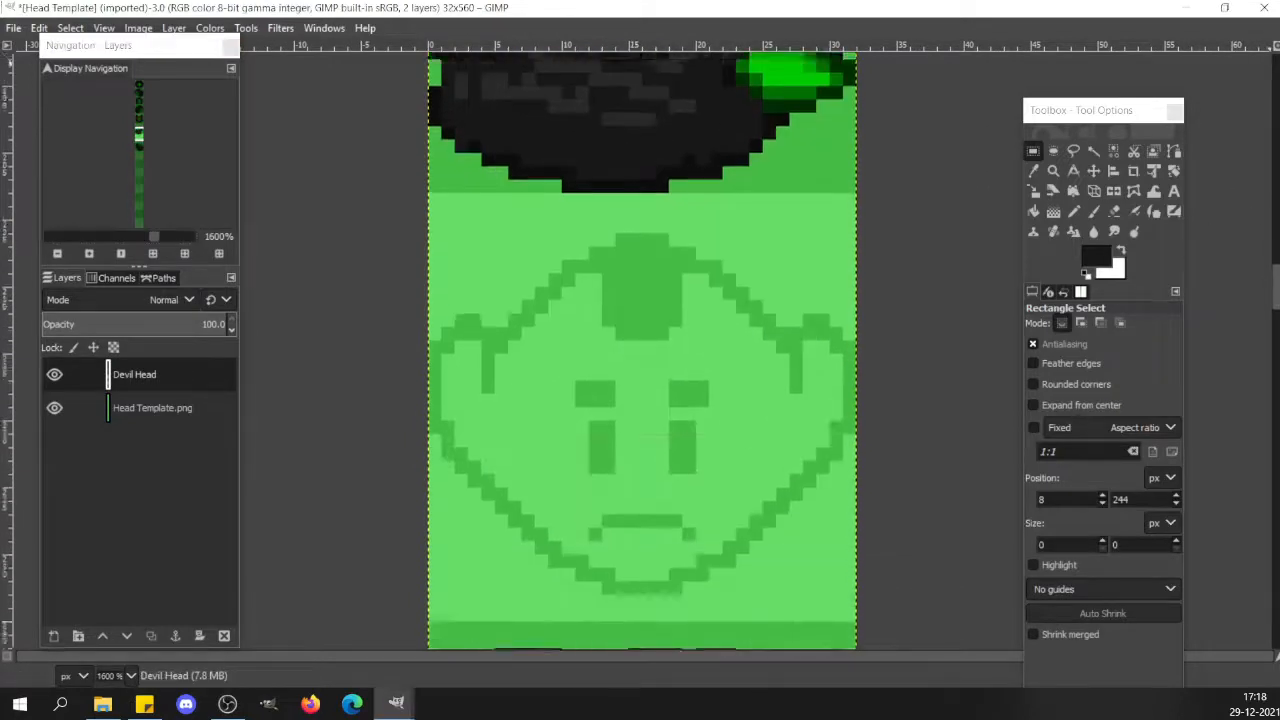
scroll(642, 350, down, 6)
key(shift+e)
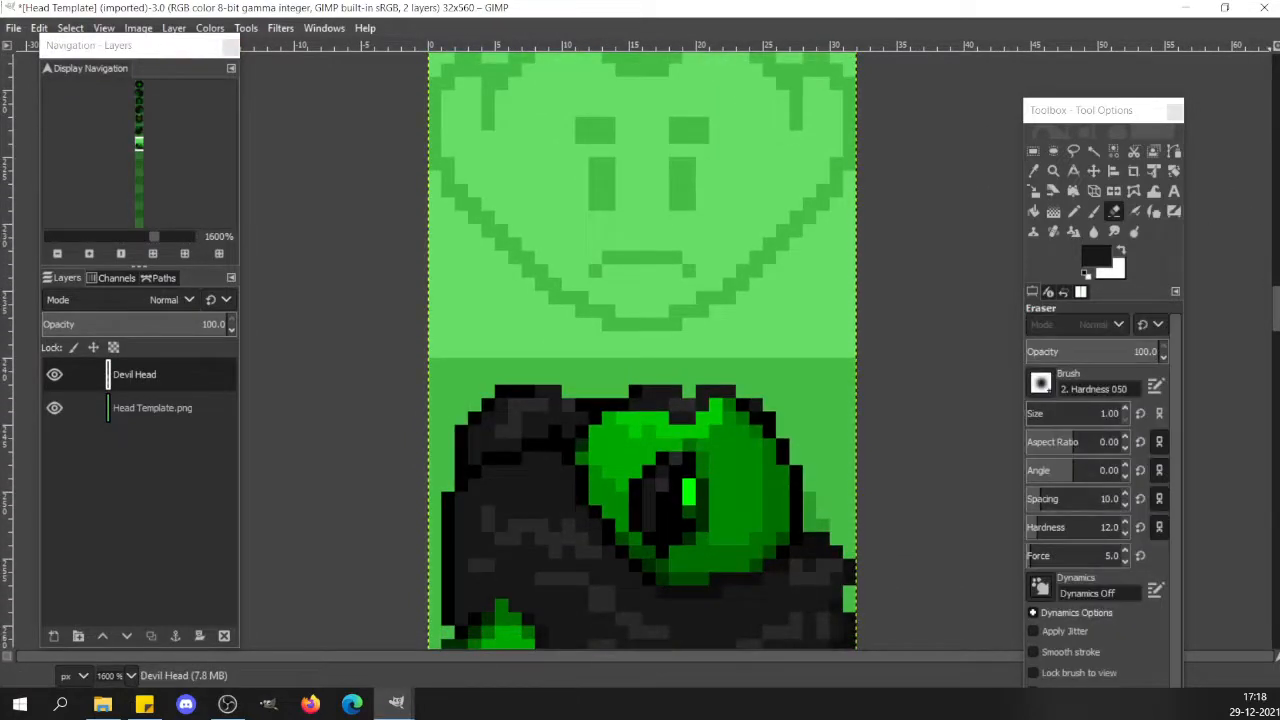
drag(670, 390, 643, 394)
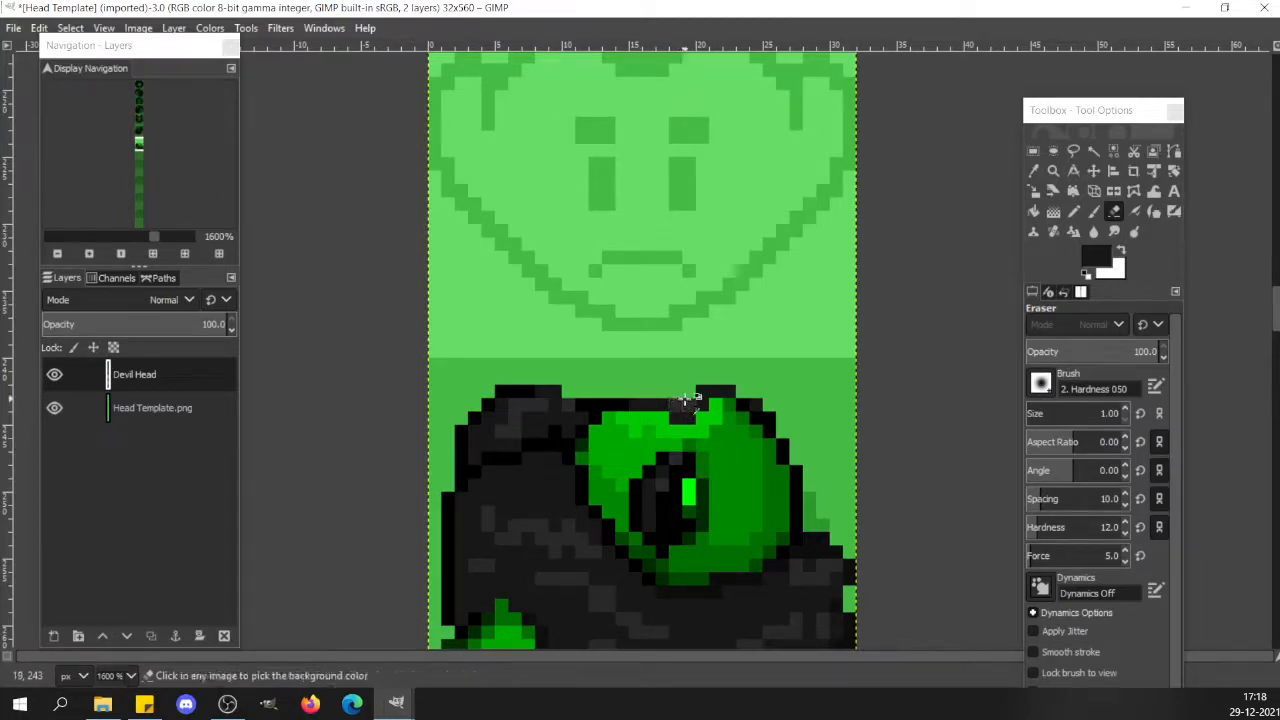
key(ctrl+z)
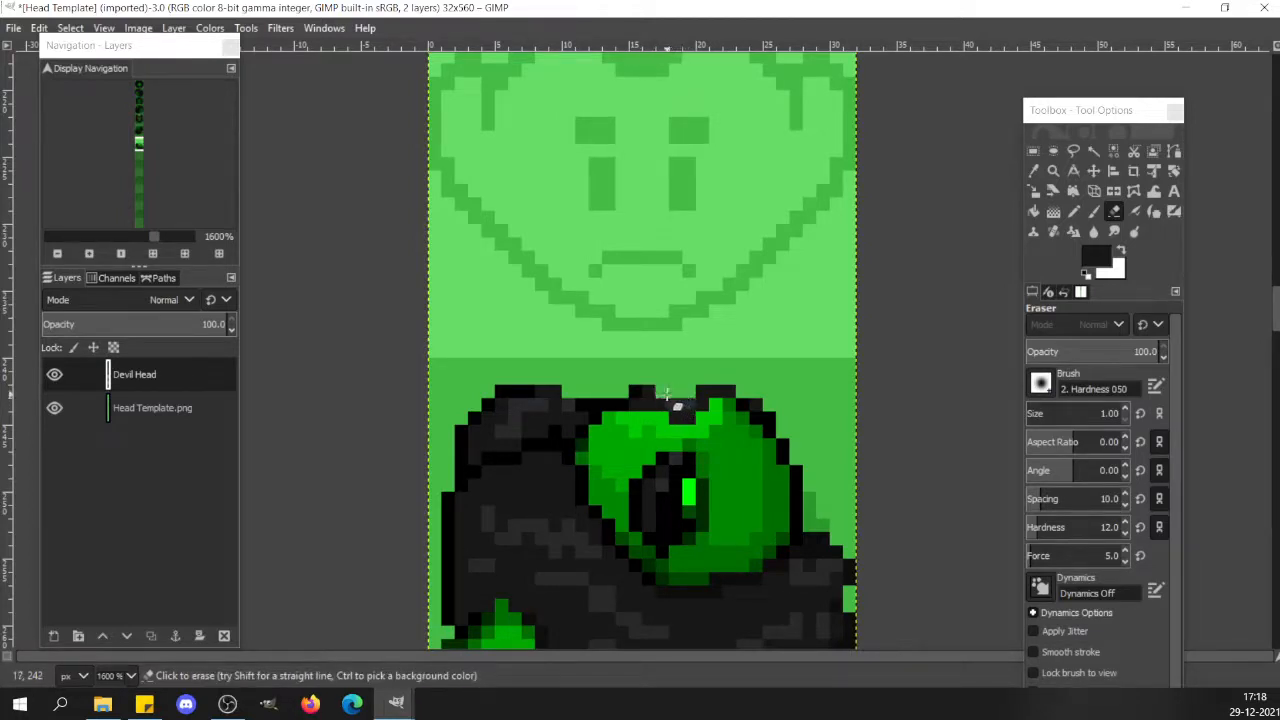
mouse_move(660, 392)
mouse_down()
mouse_move(635, 392)
mouse_move(699, 396)
mouse_up()
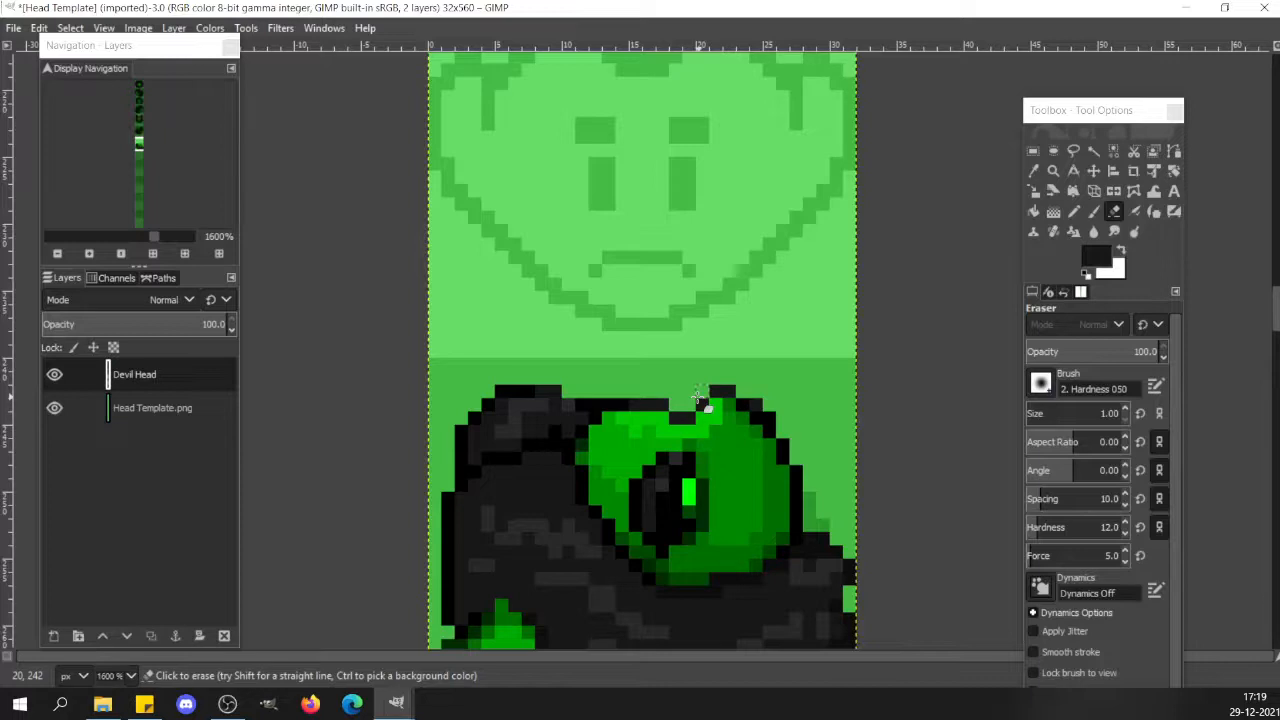
Sample black from the outline and redraw the flipped head's top contour above the eye with the 1 px Pencil.
key(n)
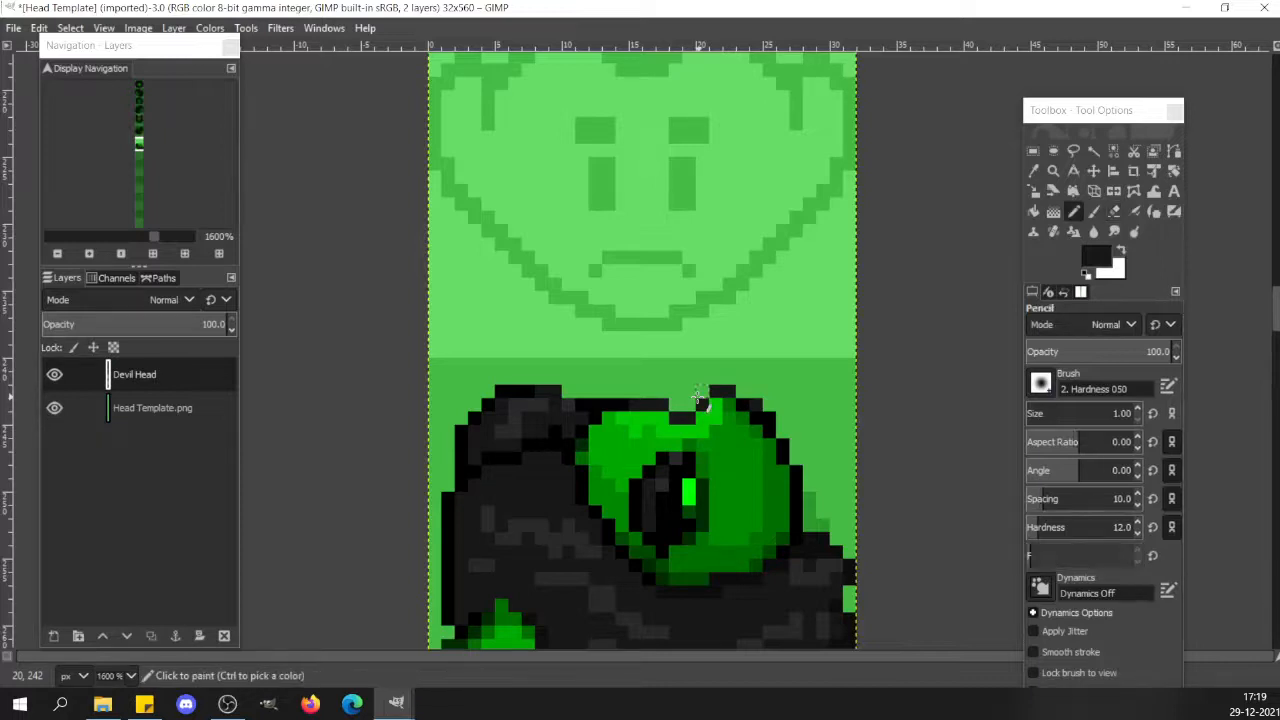
ctrl+click(530, 393)
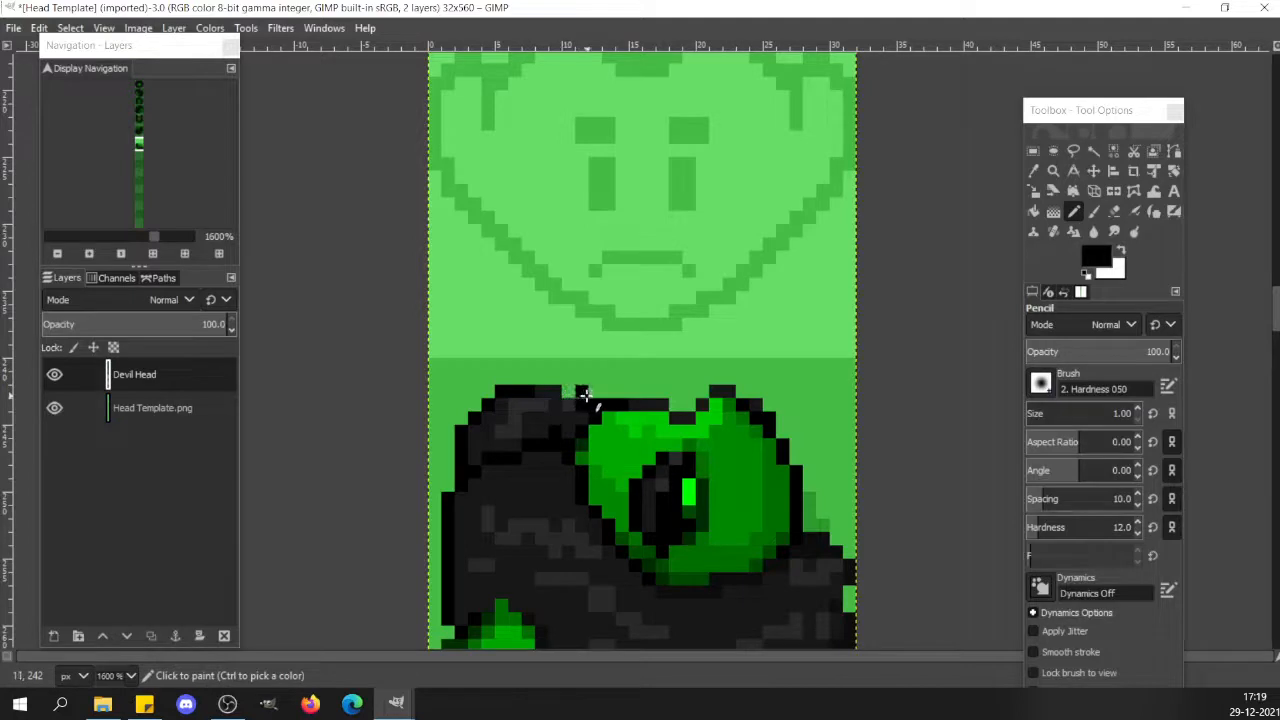
click(584, 393)
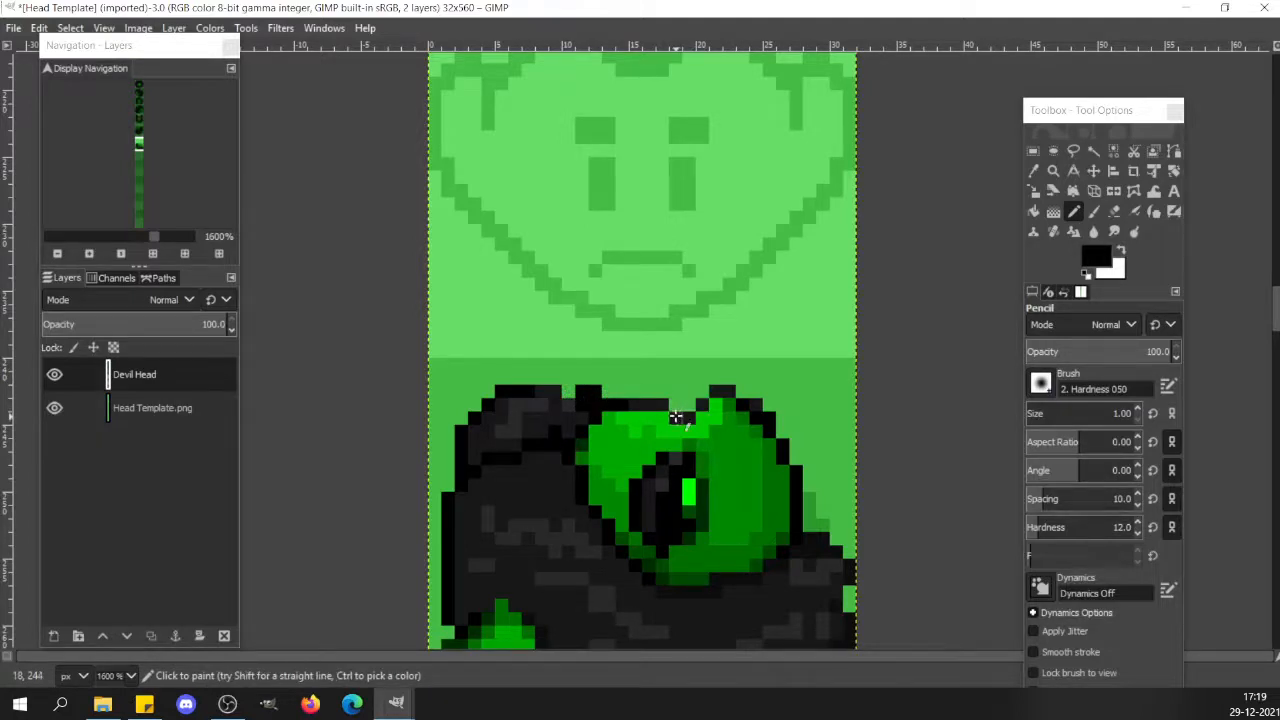
key(shift)
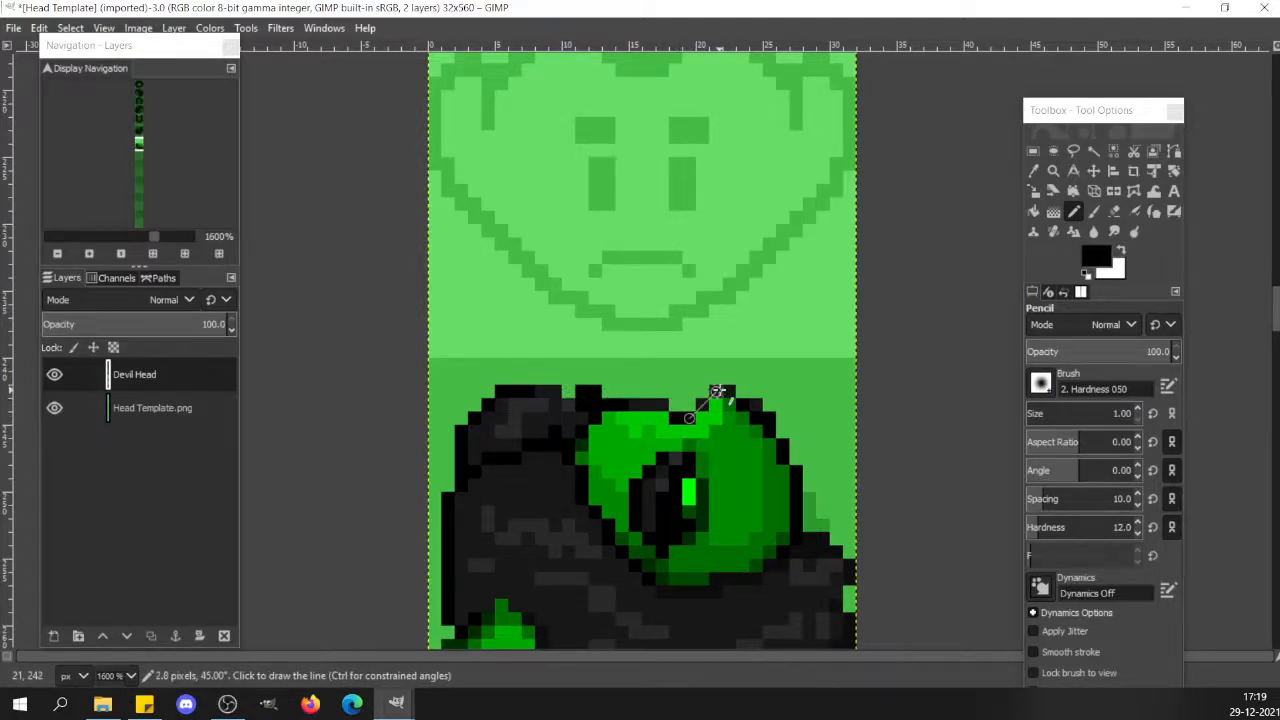
drag(660, 405, 625, 407)
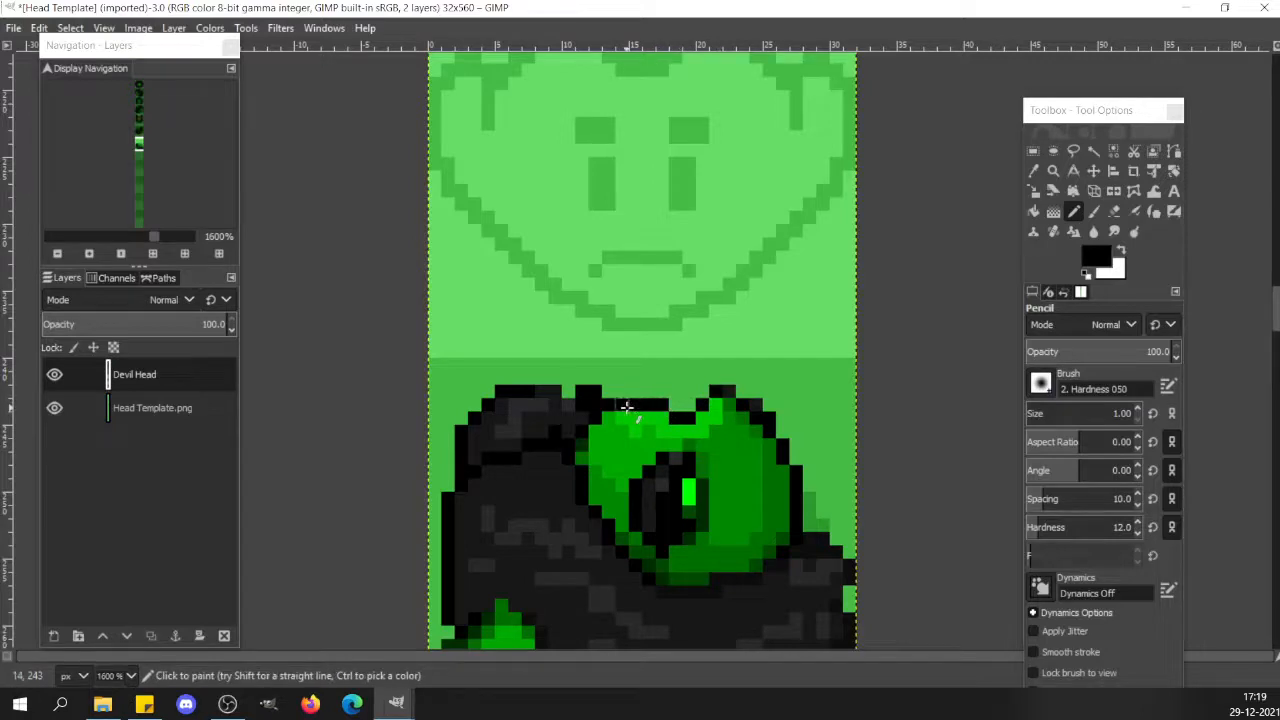
key(r)
key(ctrl+s)
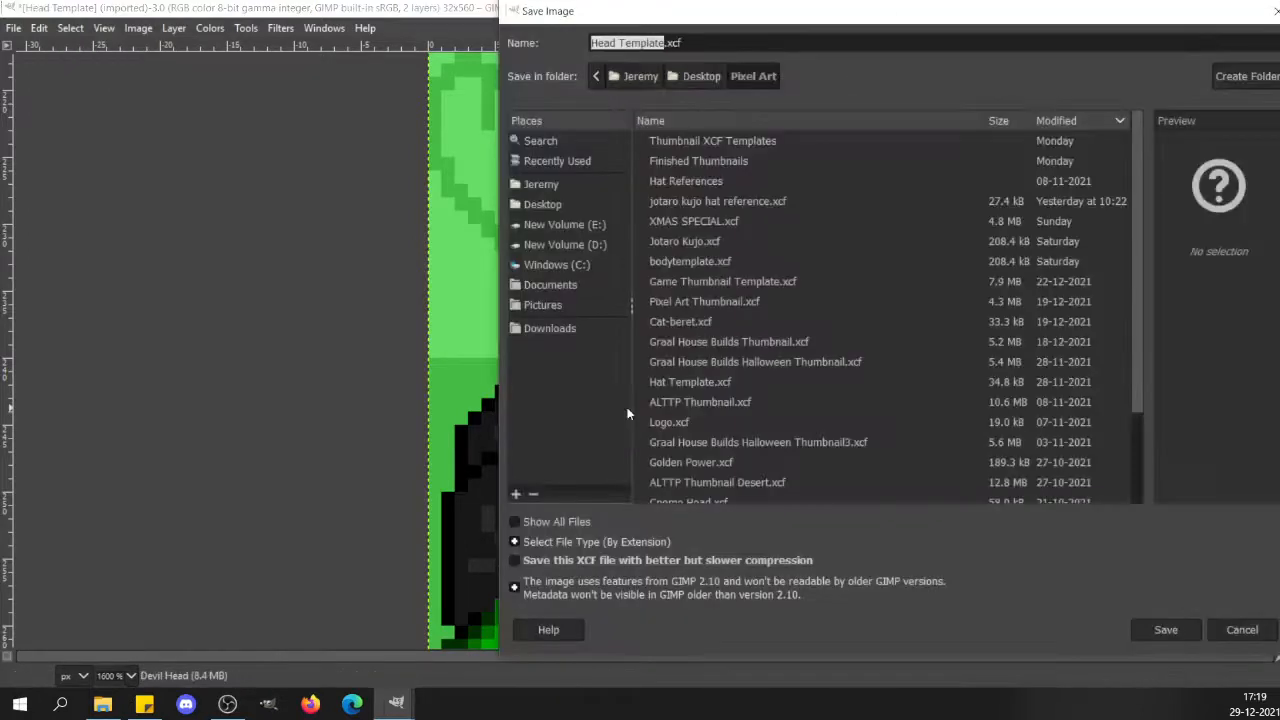
click(1258, 636)
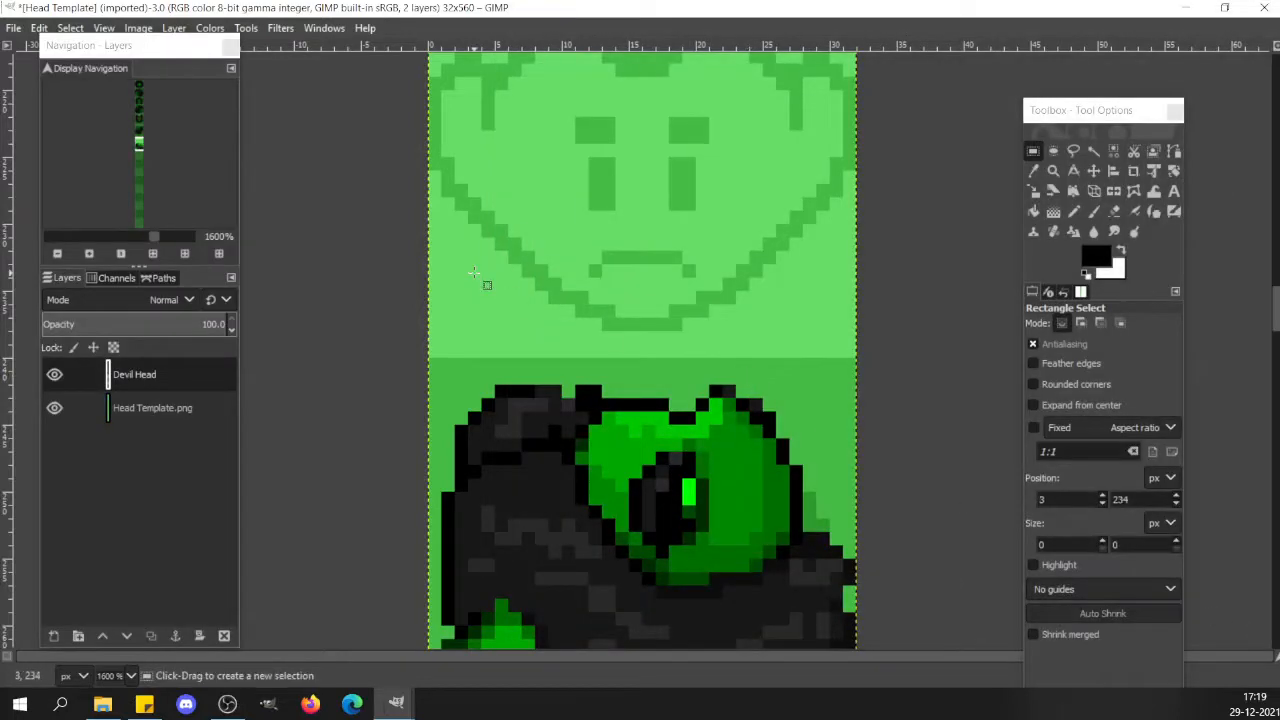
Select the old side-view head in the dark green cell above the frowning face outline and delete it.
click(108, 239)
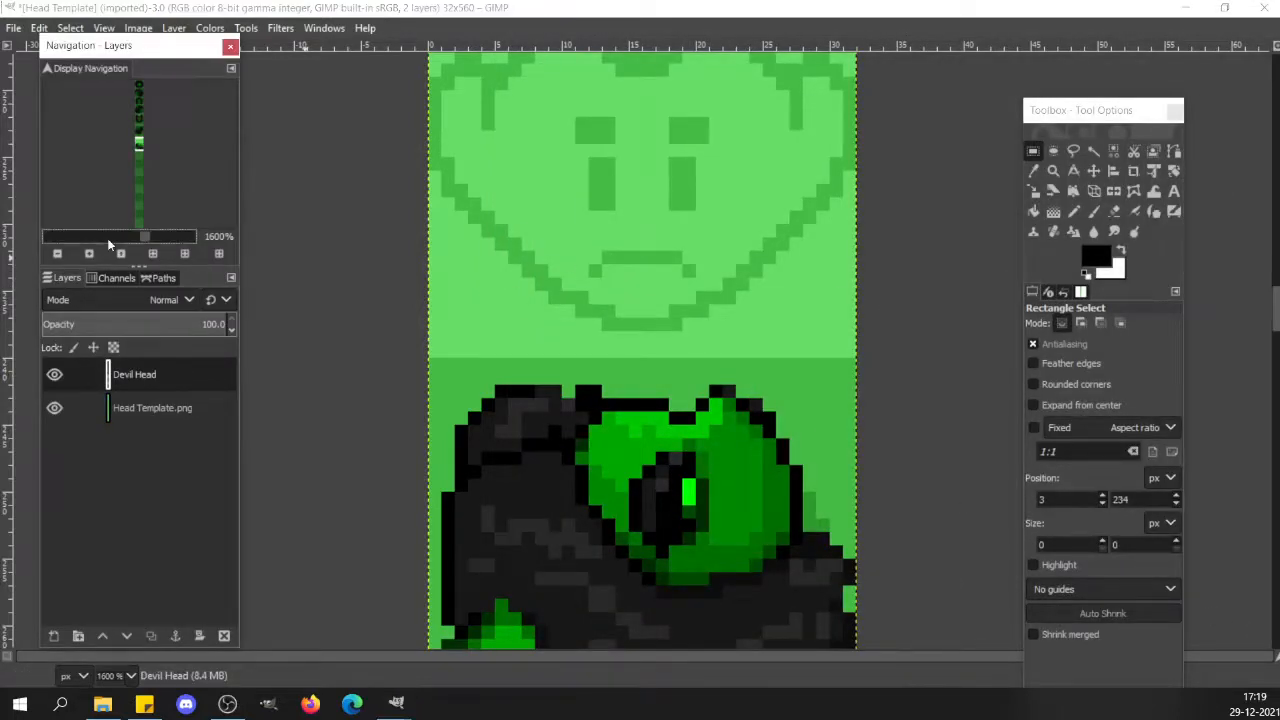
click(108, 239)
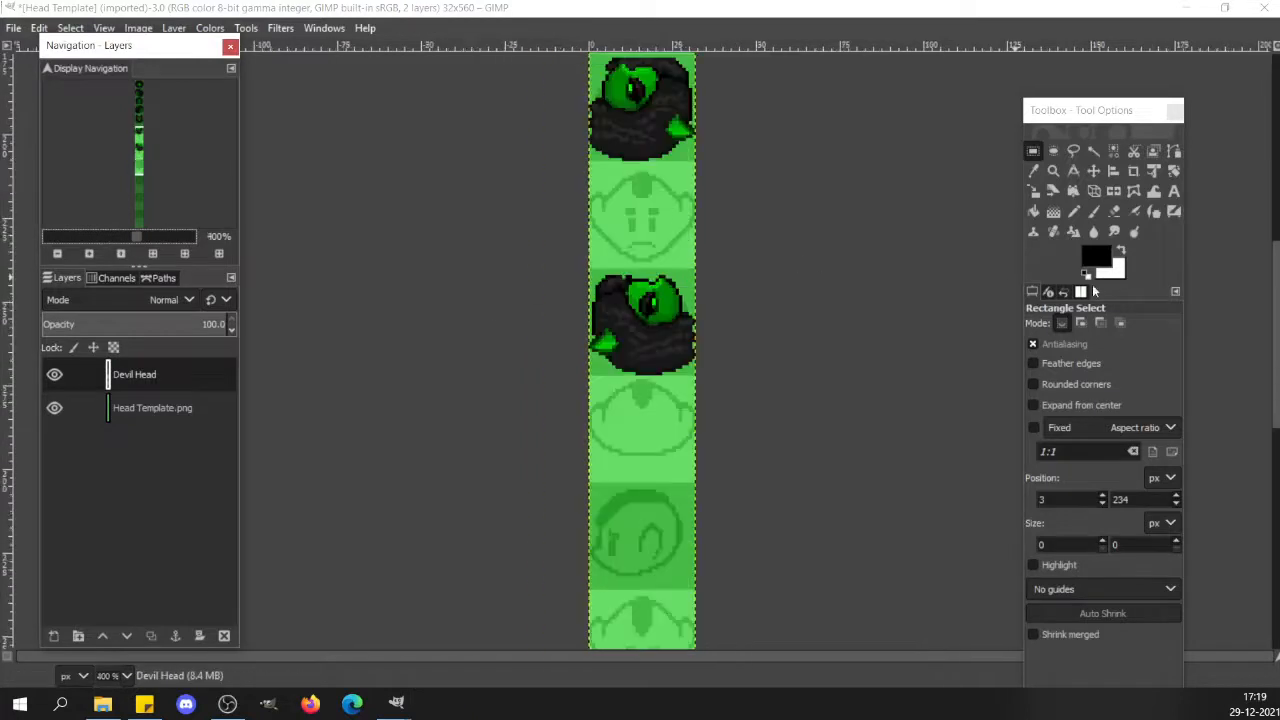
scroll(755, 209, up, 2)
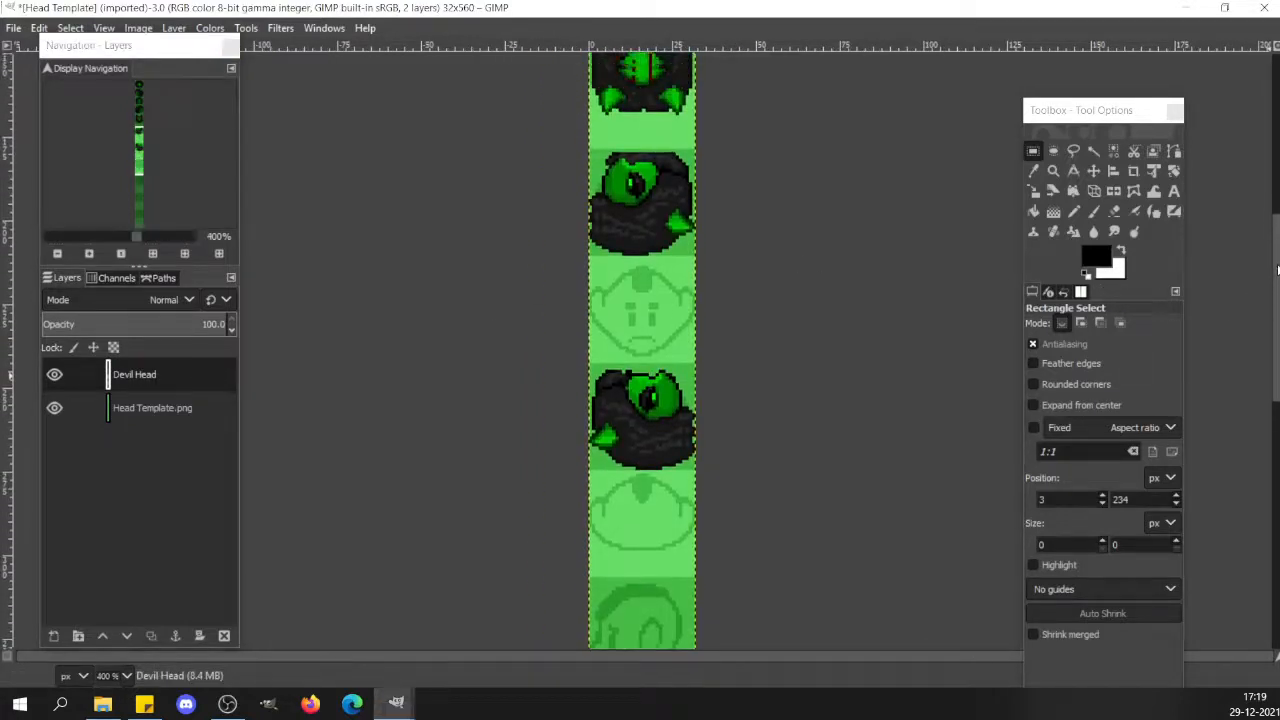
drag(569, 146, 741, 278)
key(Delete)
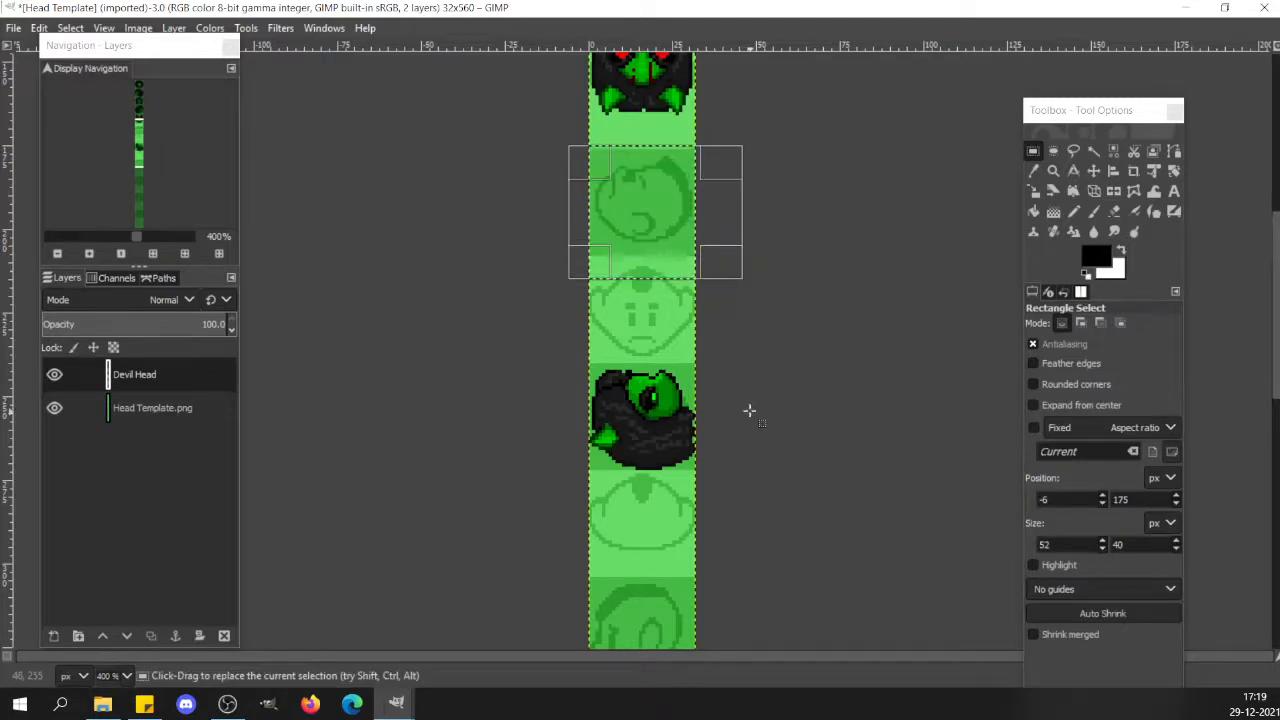
Copy the cleaned-up side-view head below the frowning face outline, paste the duplicate and flip it horizontally.
click(748, 411)
drag(529, 343, 793, 512)
key(ctrl+c)
key(ctrl+v)
key(shift+f)
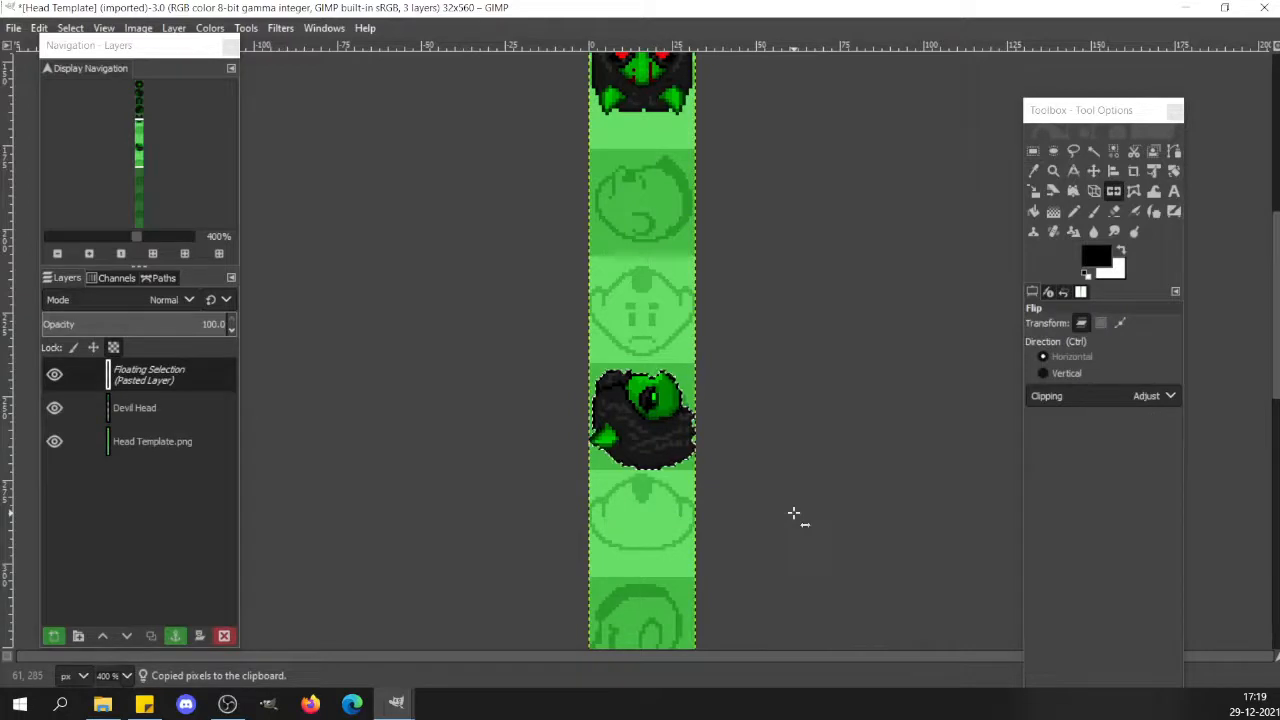
click(679, 364)
Move the flipped duplicate straight up into the emptied dark green cell above the frowning face outline.
key(m)
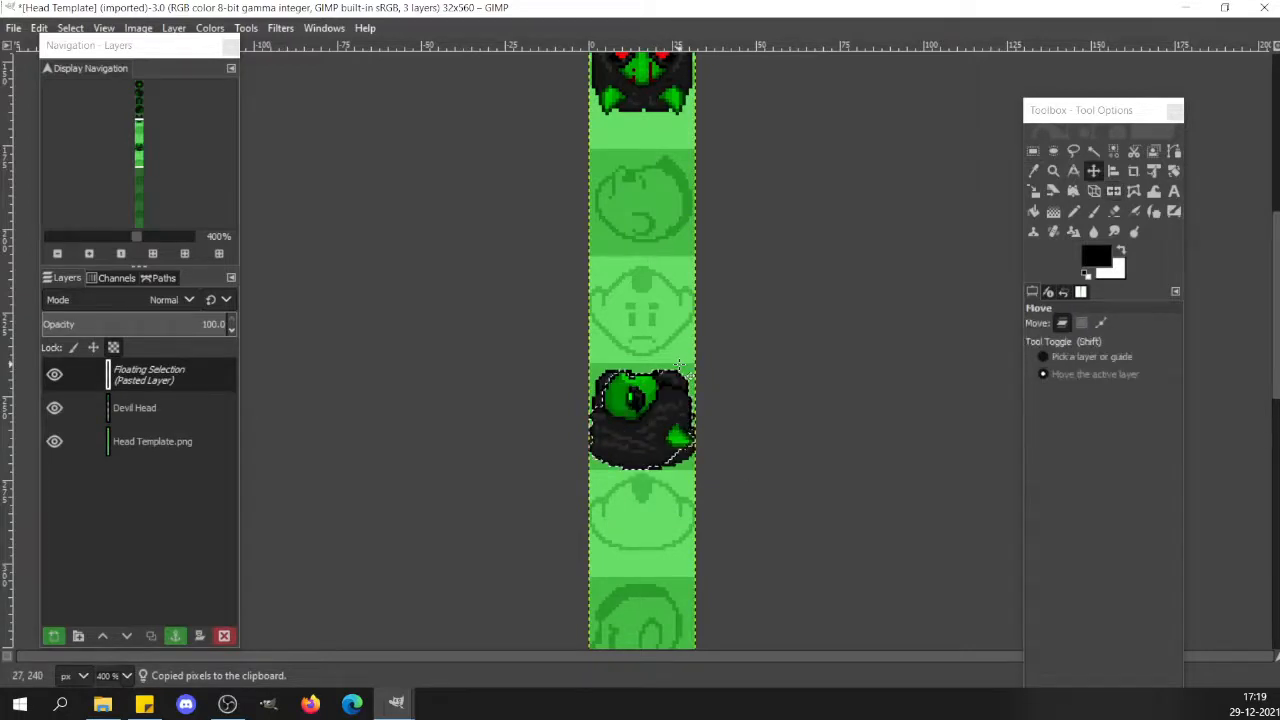
key(Up)
key(Up)
key(Up)
key(Up)
key(Up)
key(Up)
key(Up)
key(Up)
key(Up)
key(Up)
key(Up)
key(Up)
key(Up)
key(Up)
key(Up)
key(Up)
key(Up)
key(Up)
key(Up)
key(Up)
key(Up)
key(Up)
key(Up)
key(Up)
key(Up)
key(Up)
key(Up)
key(Up)
key(Up)
key(Up)
key(Up)
key(Up)
key(Up)
key(Up)
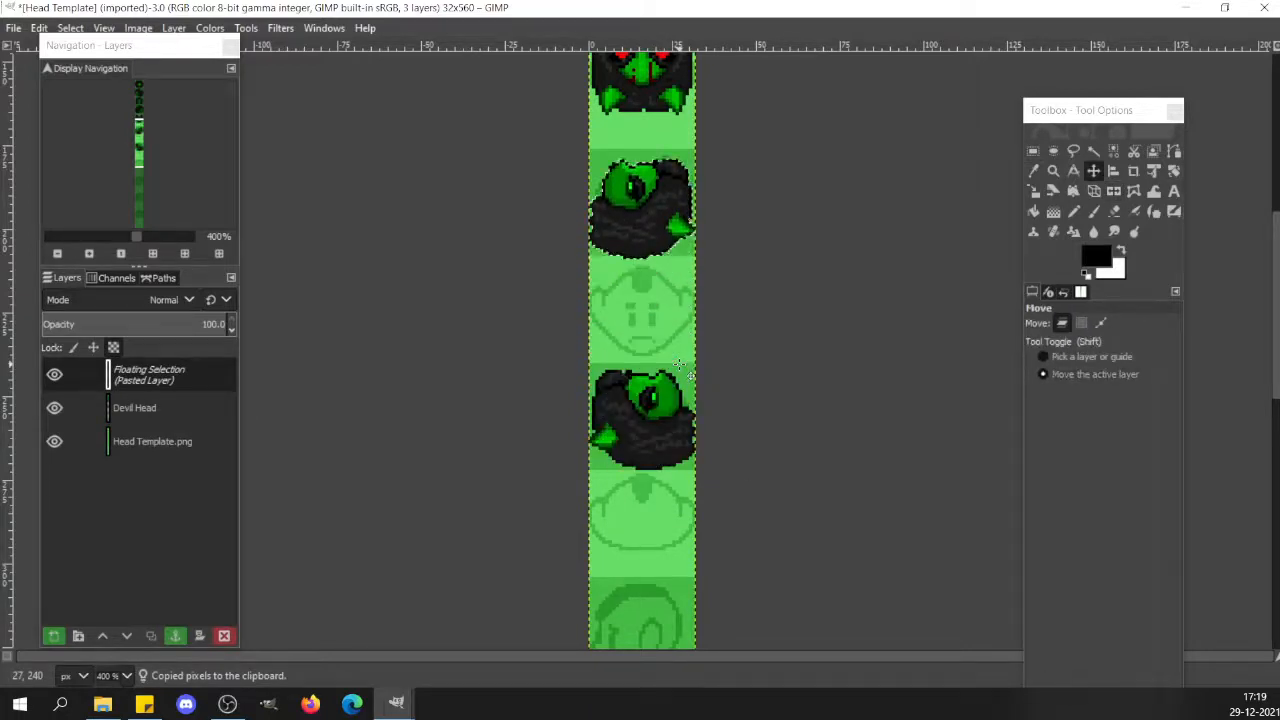
key(Down)
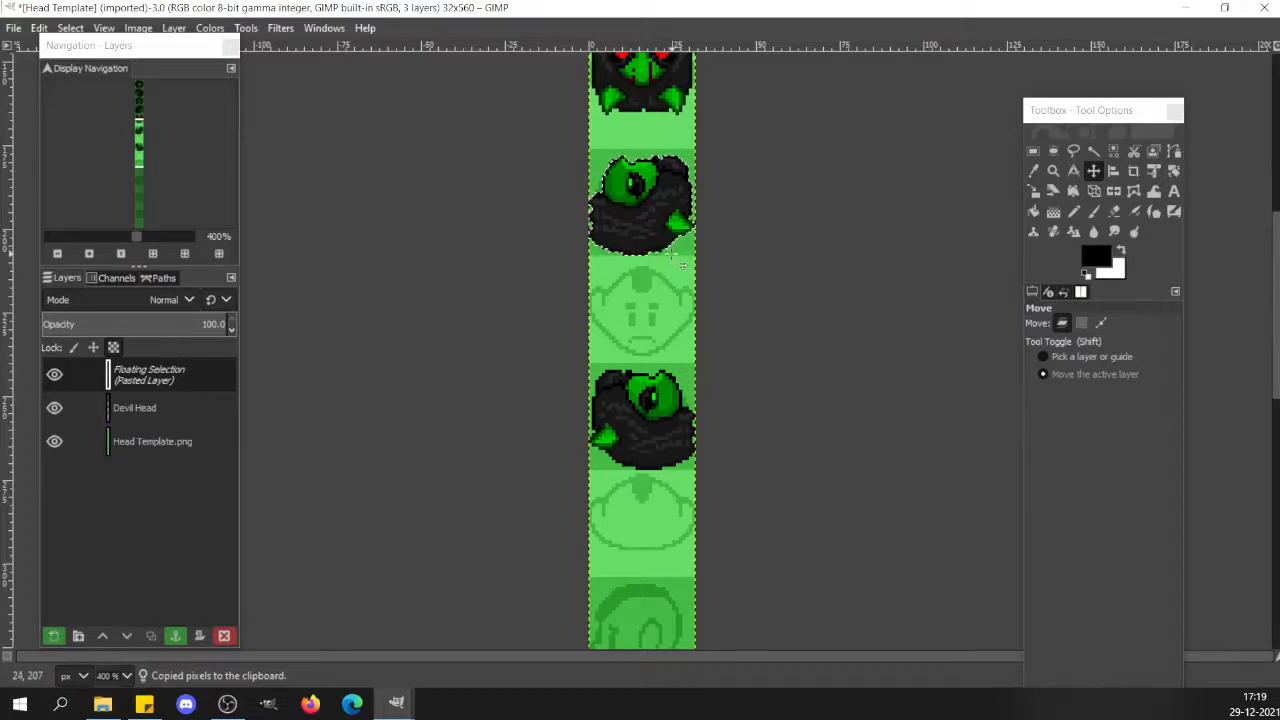
Anchor the flipped side-view head in the dark green cell above the frowning face outline.
key(r)
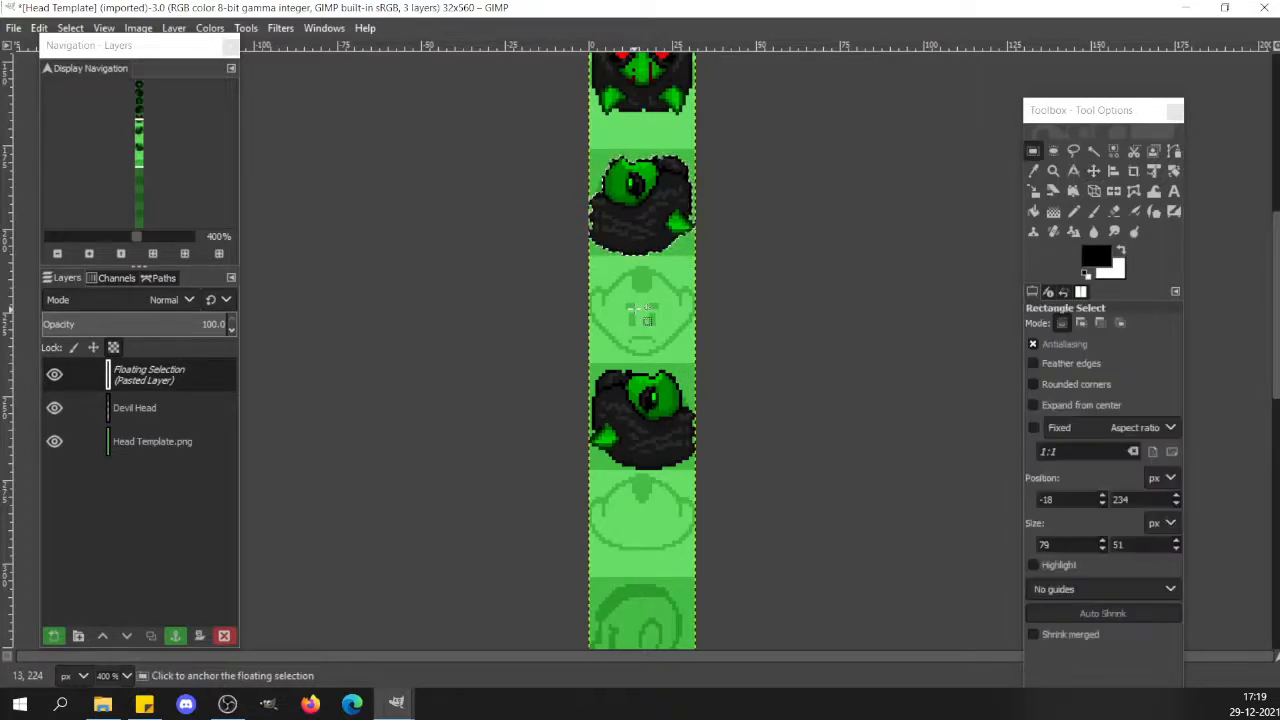
click(633, 311)
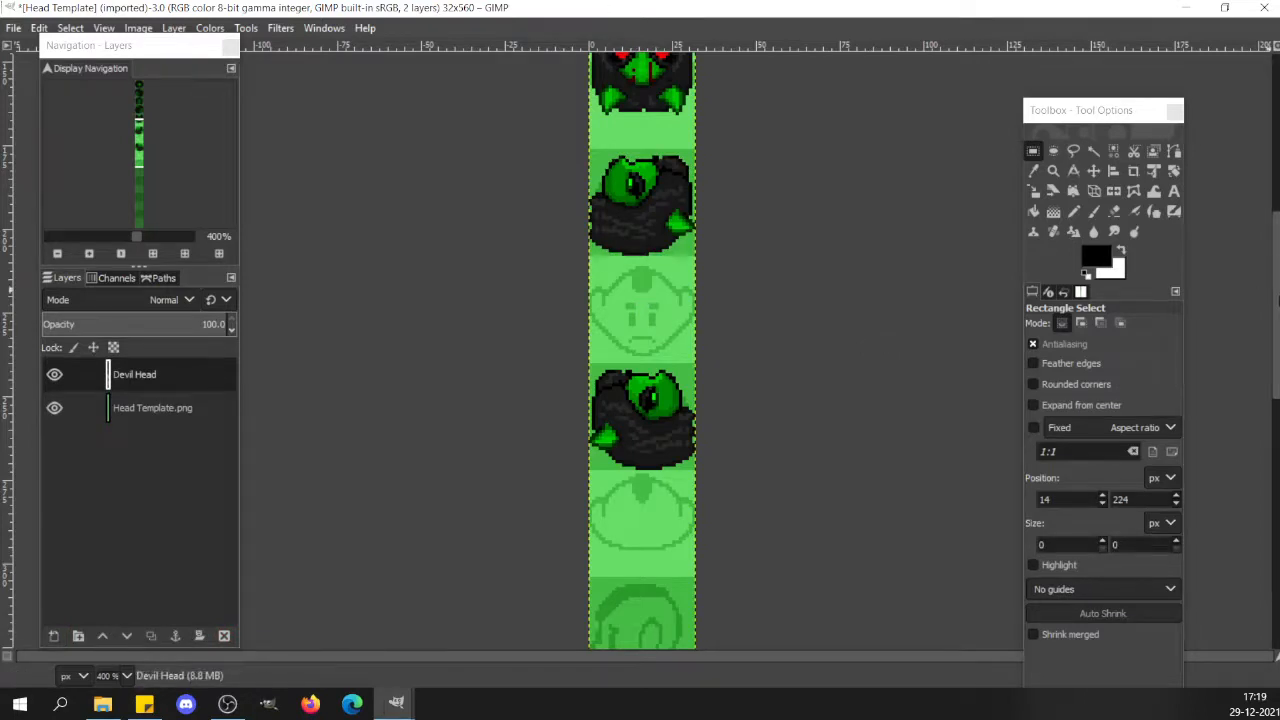
Copy the upside-down front-view head with red eyes, paste the duplicate and flip it vertically.
scroll(1277, 299, down, 10)
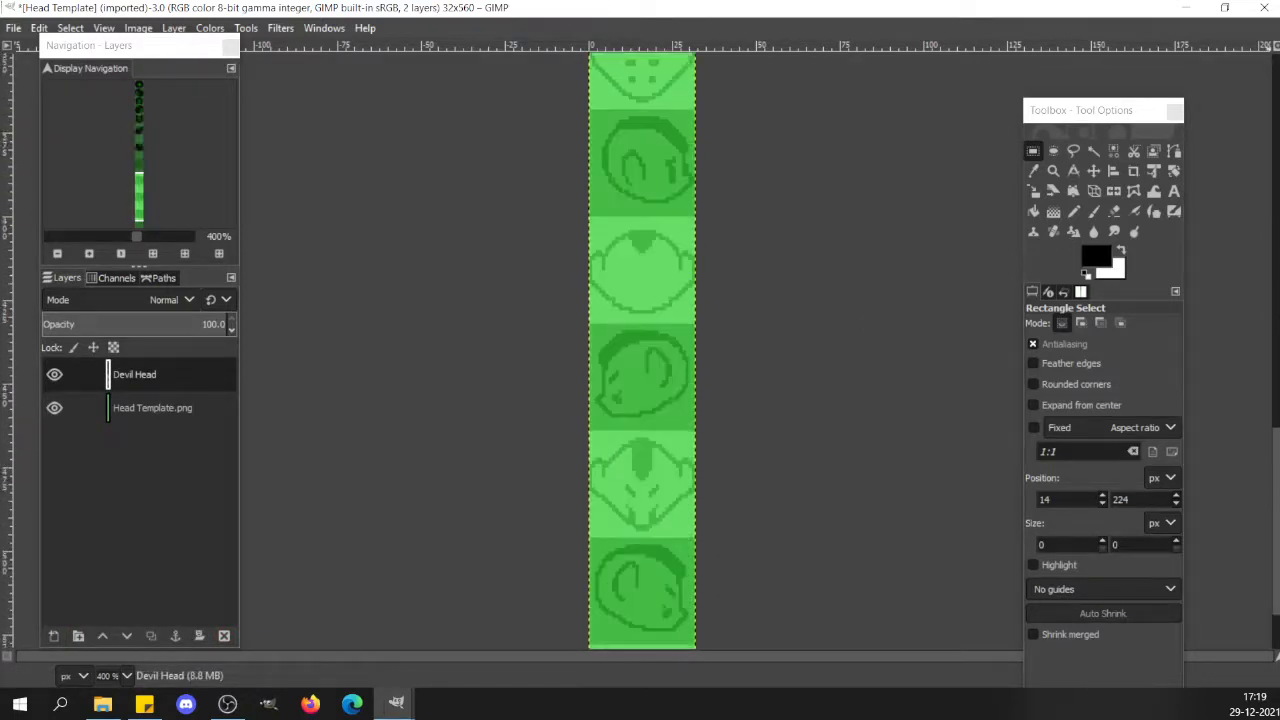
scroll(642, 350, down, 5)
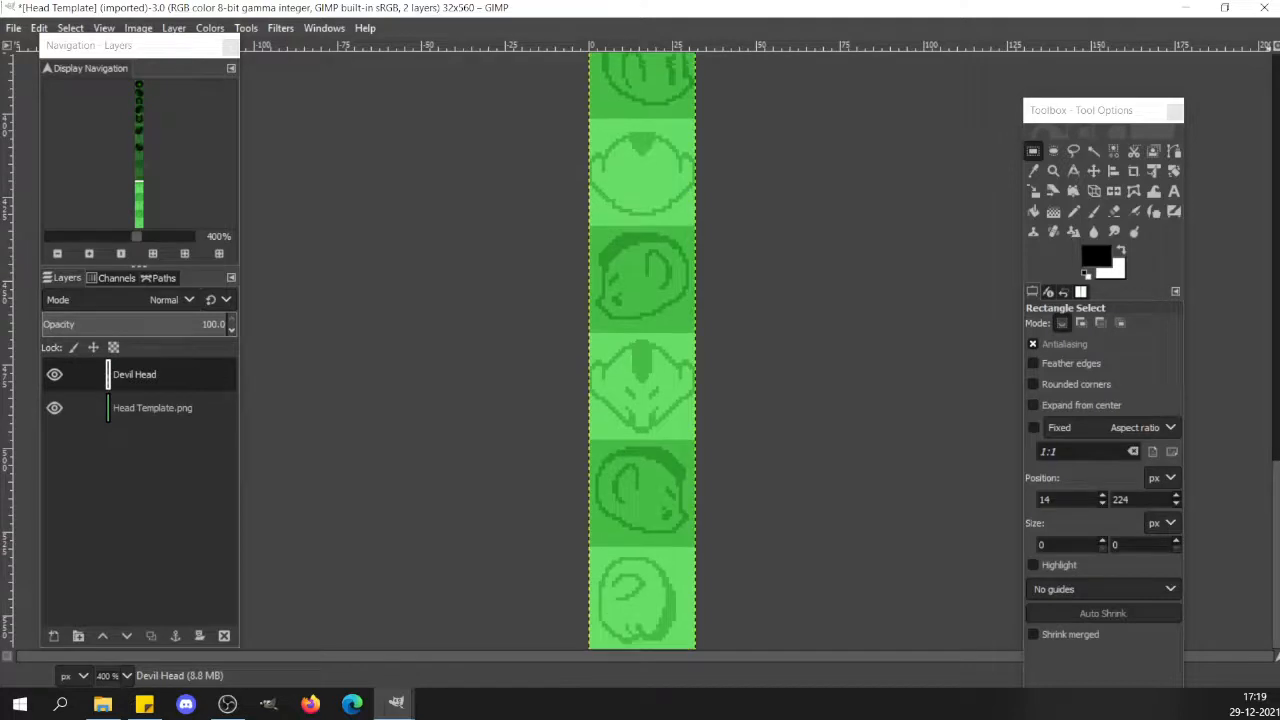
scroll(642, 350, up, 2)
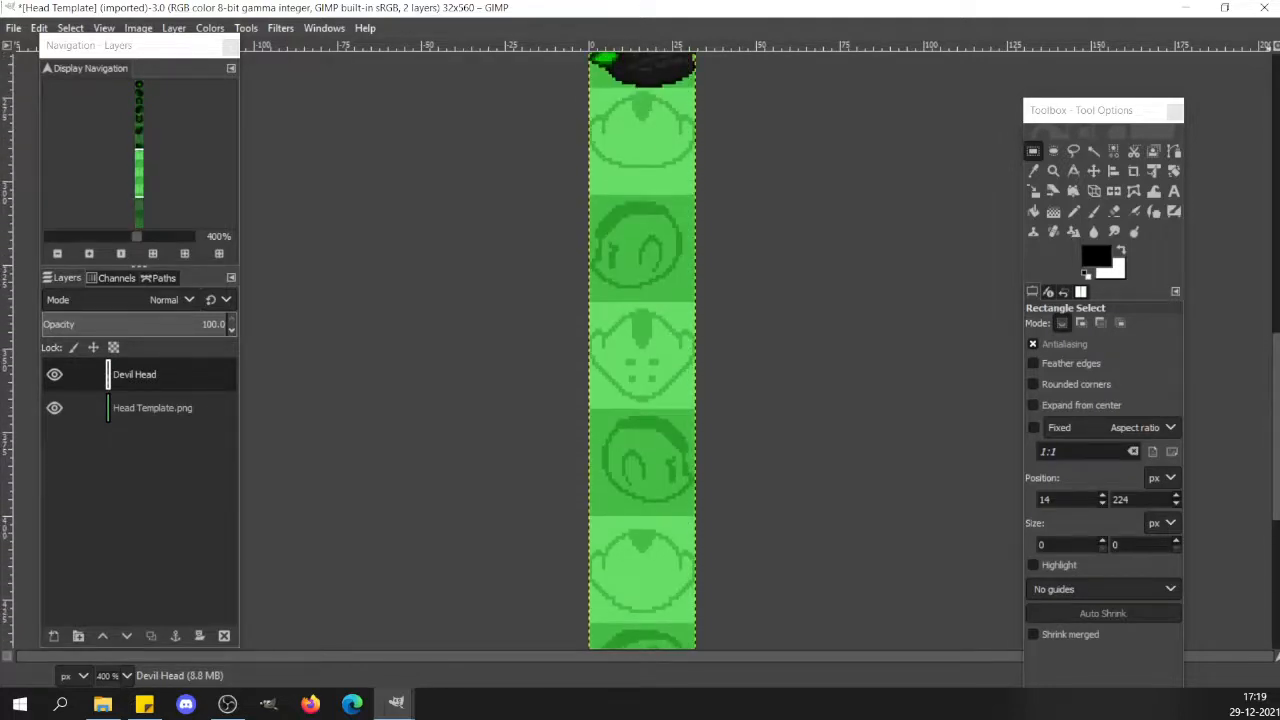
scroll(1277, 214, up, 5)
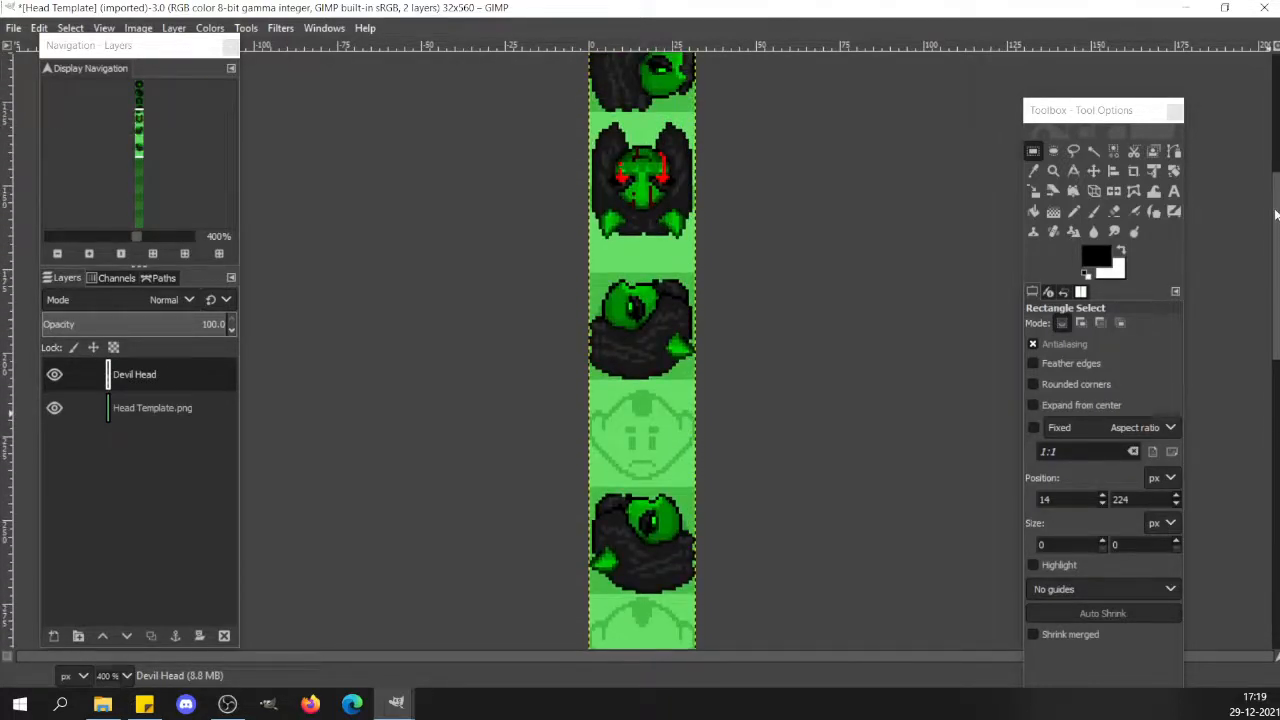
drag(1277, 214, 1272, 90)
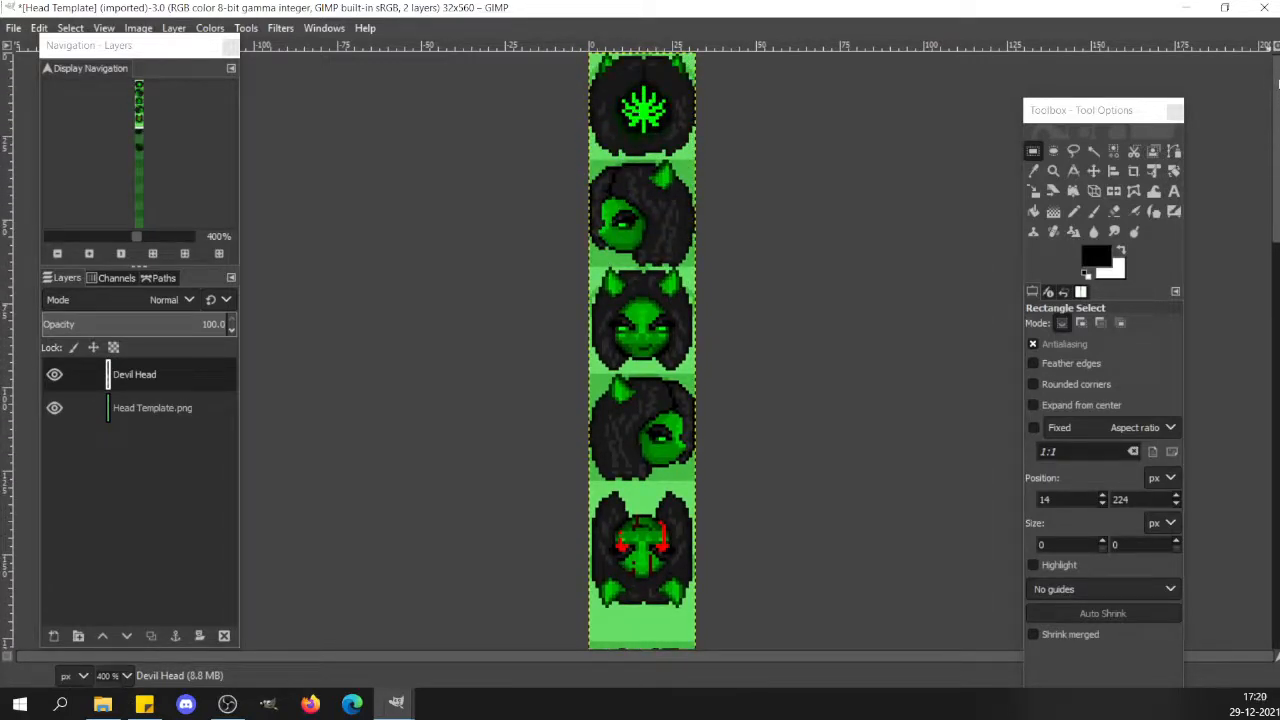
drag(1278, 90, 1277, 171)
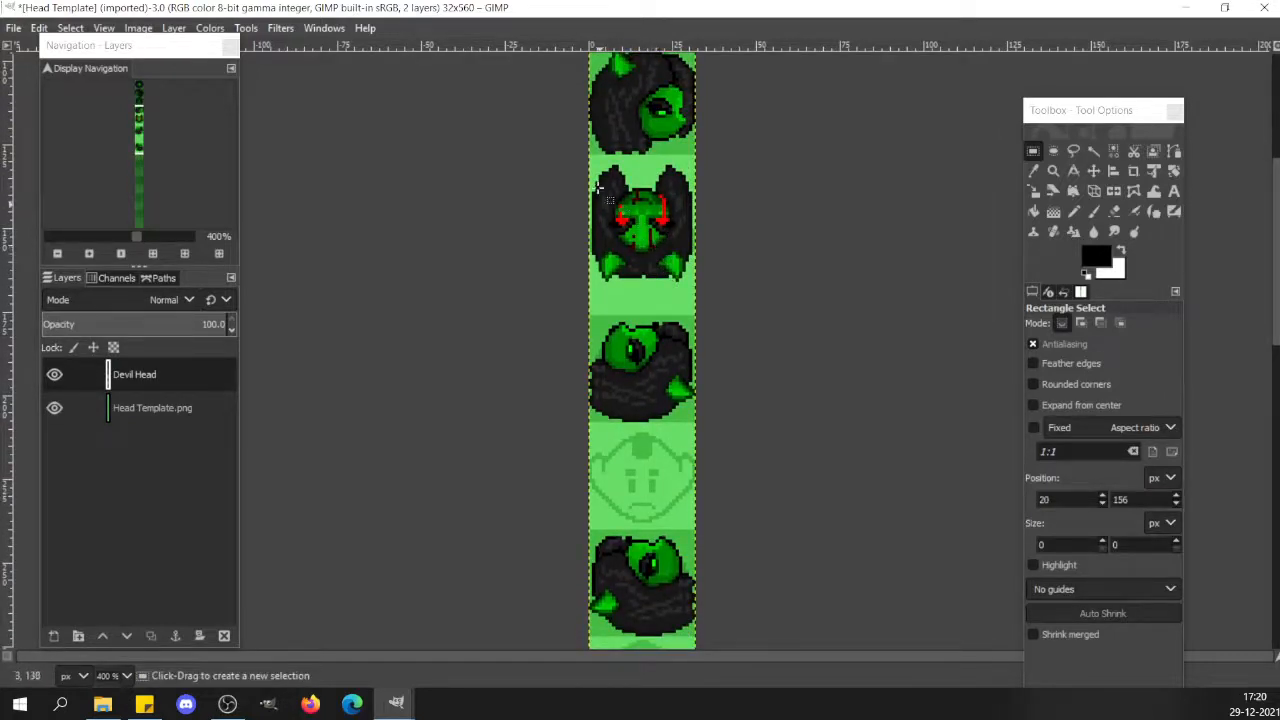
drag(573, 158, 722, 288)
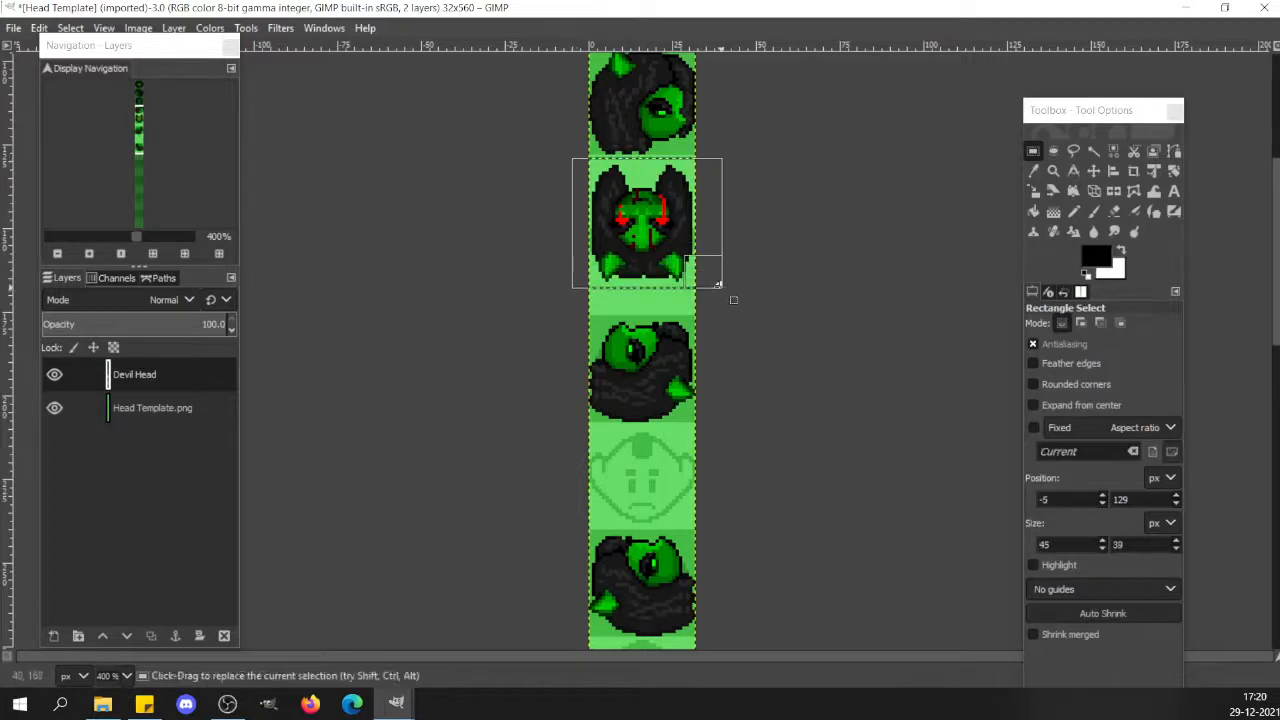
key(ctrl+c)
key(ctrl+v)
key(shift+f)
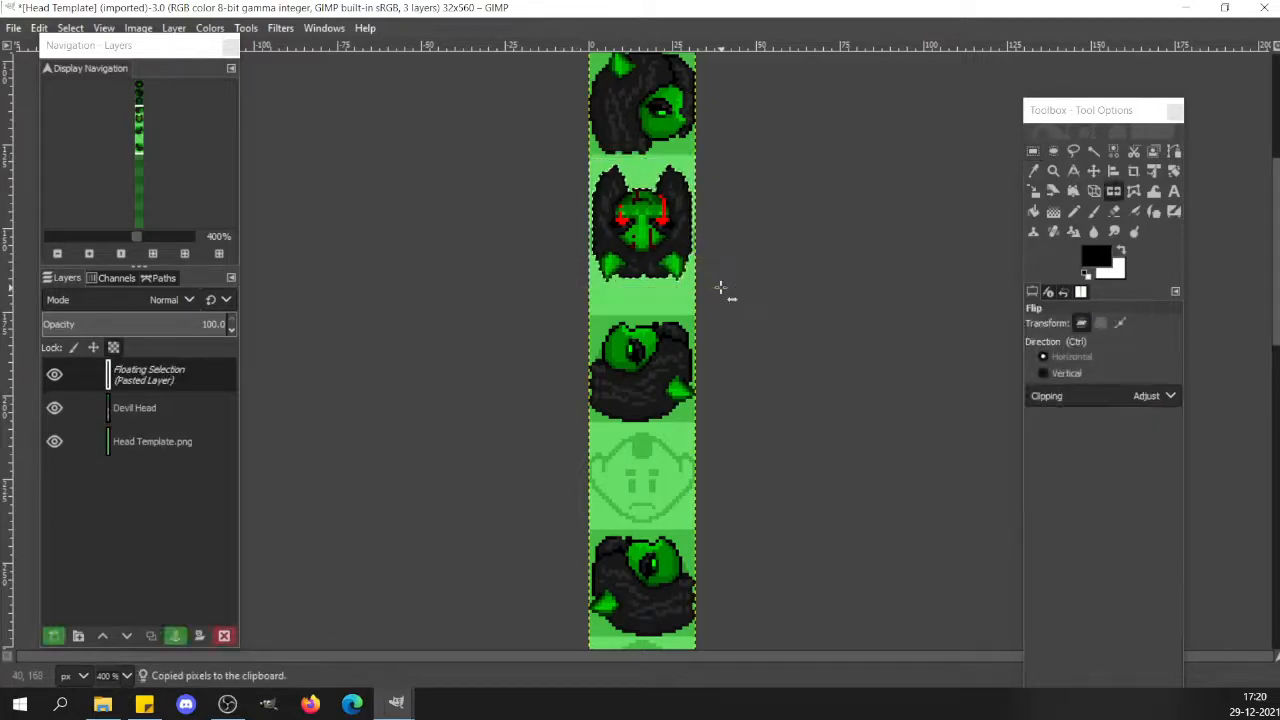
click(674, 223)
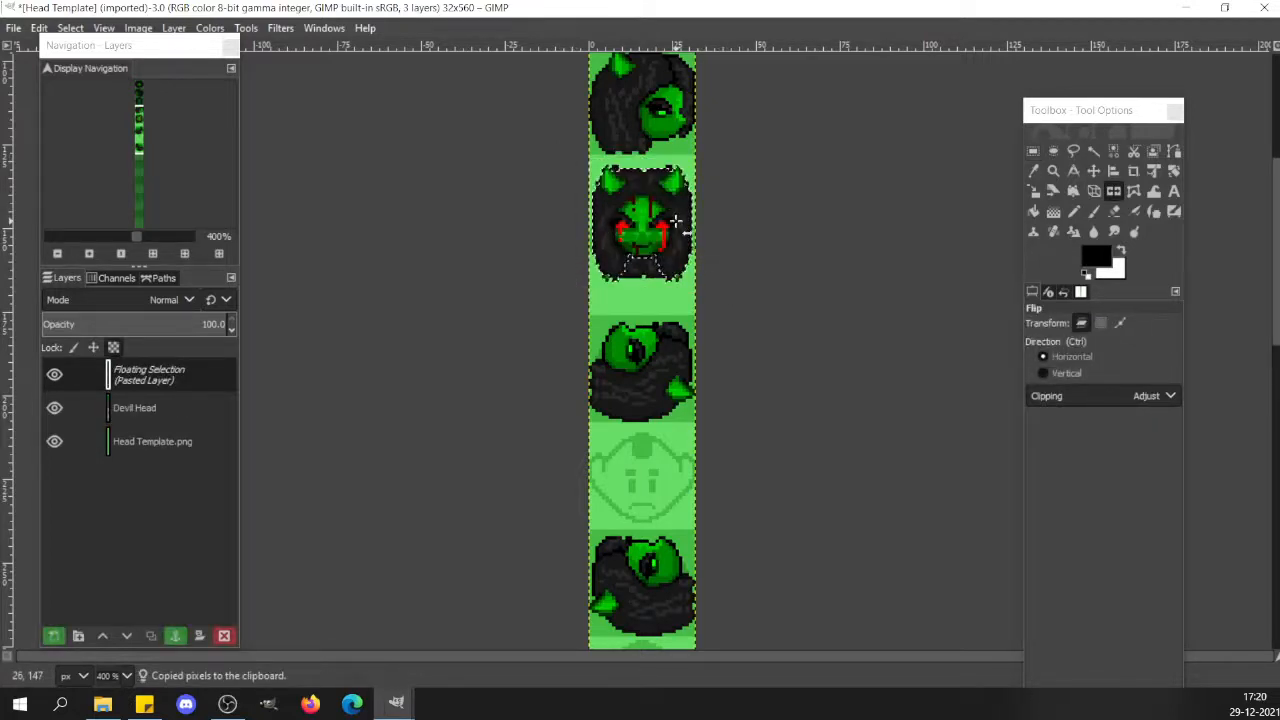
Move the flipped front-view head straight down into the frowning face cell and anchor it.
key(m)
key(shift+Down)
key(shift+Down)
key(shift+Down)
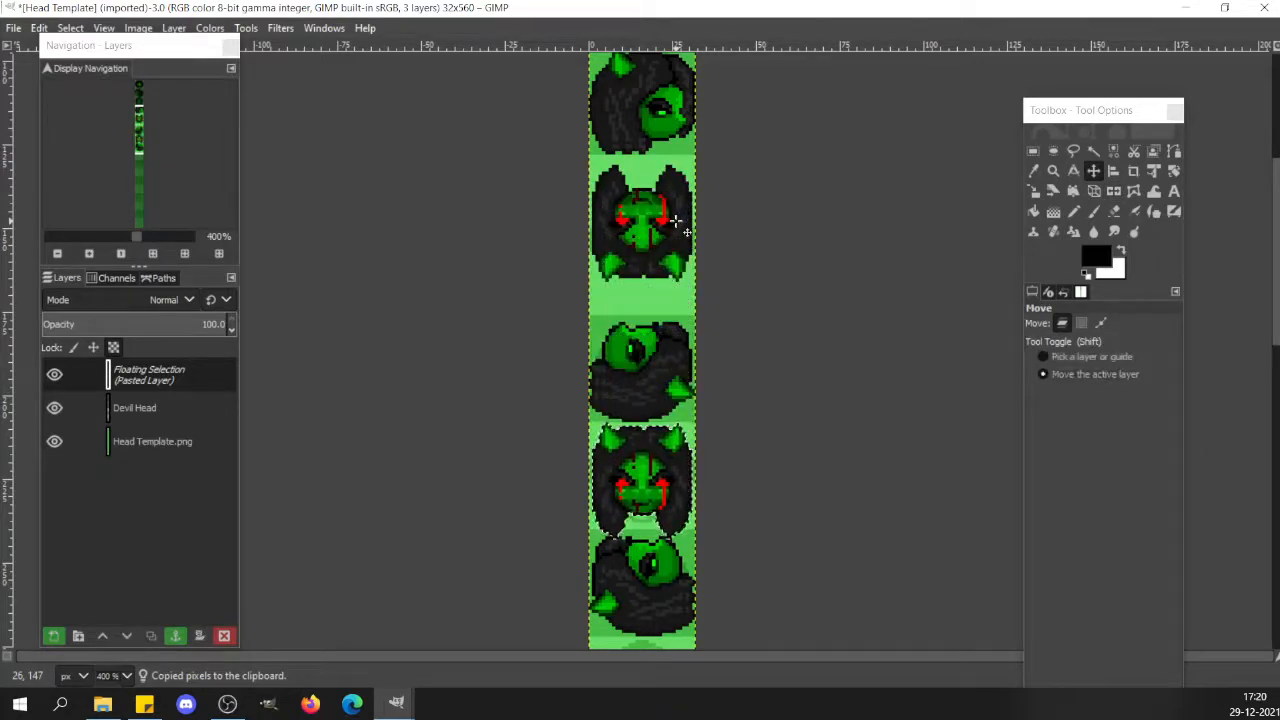
key(Up)
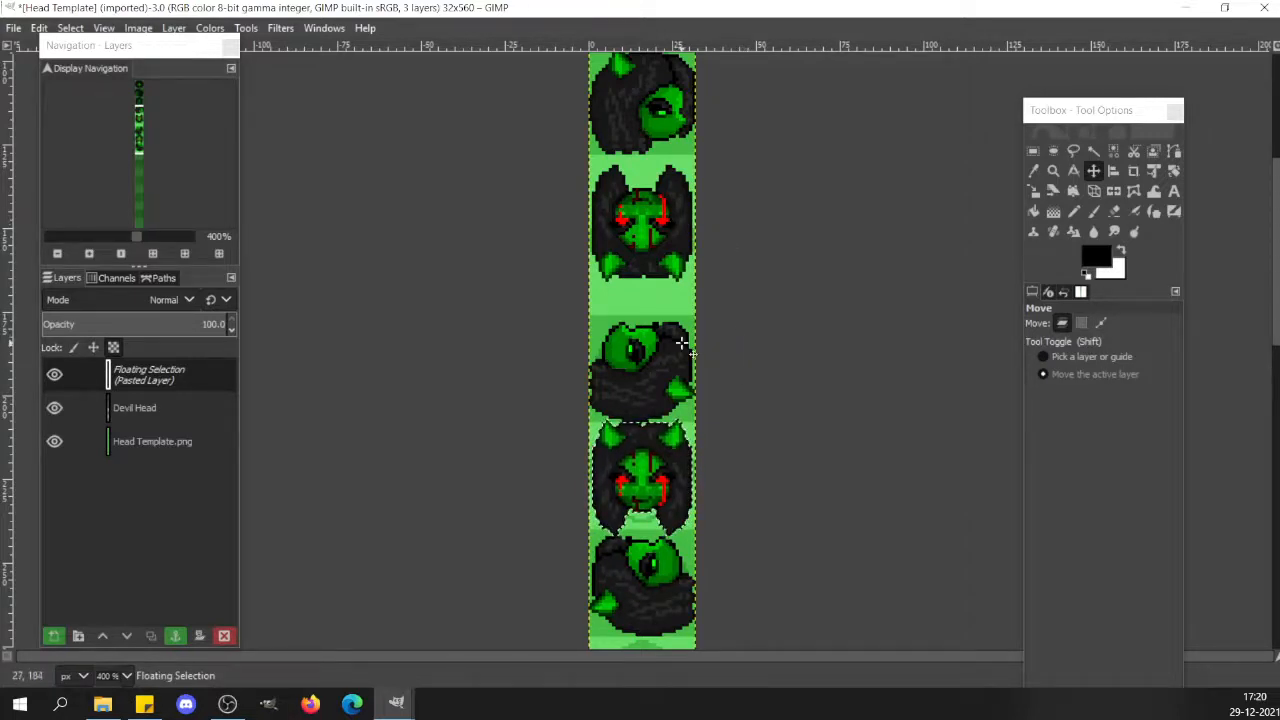
key(r)
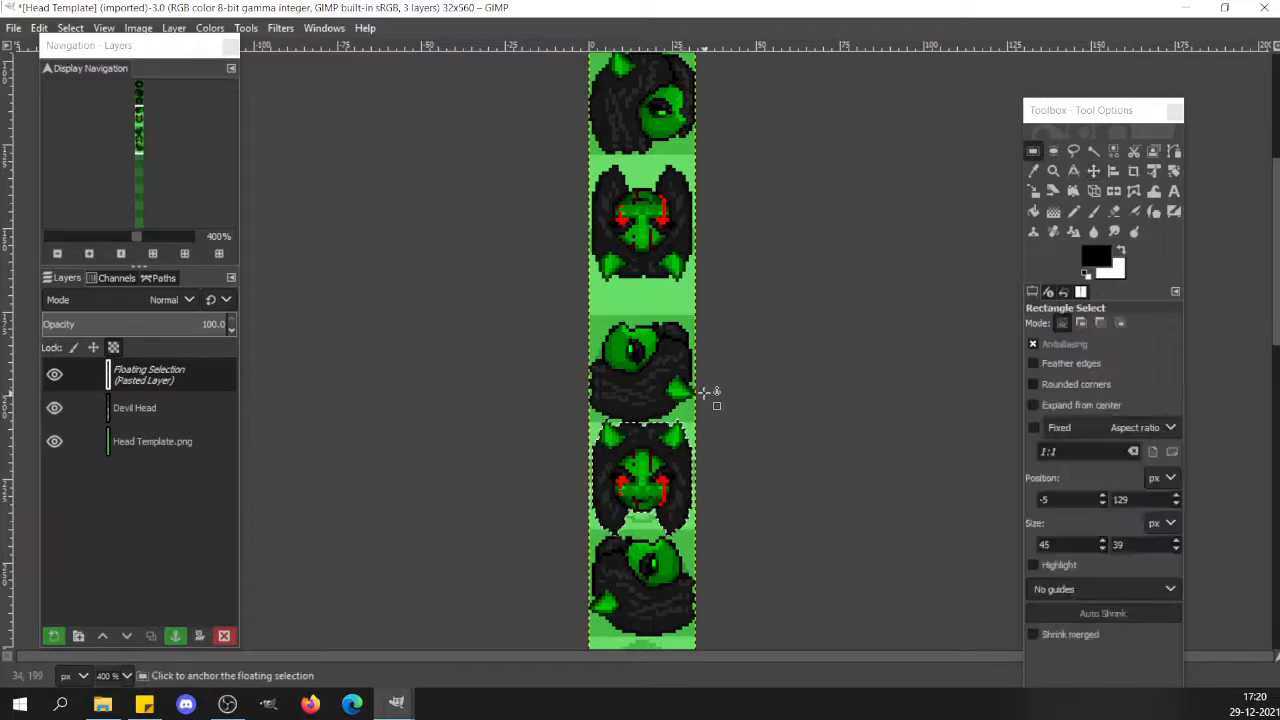
click(703, 388)
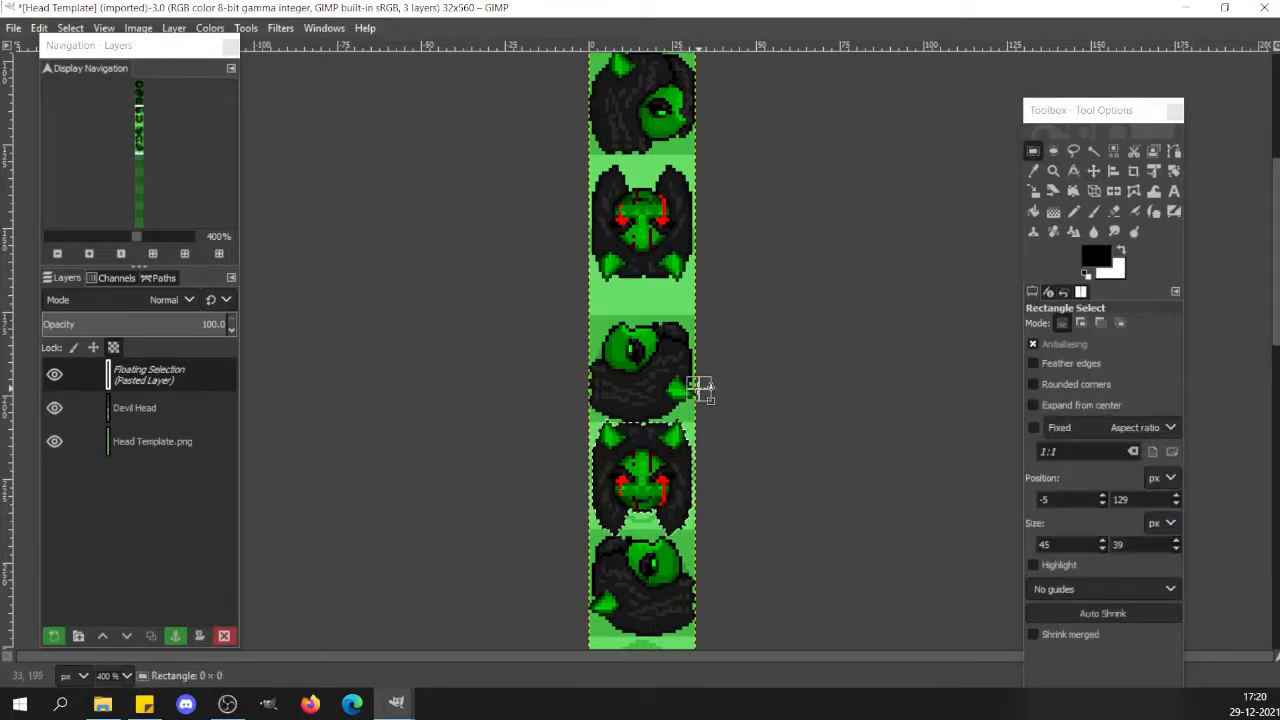
Erase the front-view head's hair tips that extend into the dark green cell below, using the 1 px Eraser.
click(168, 240)
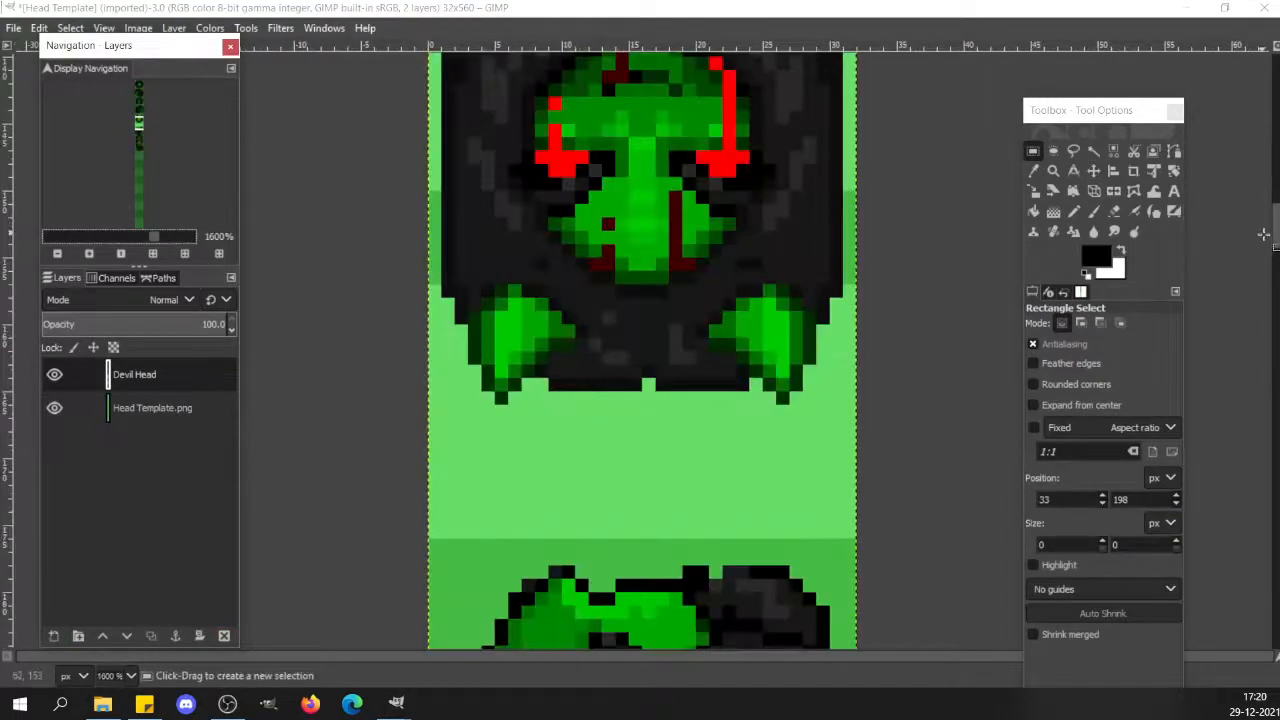
drag(1277, 228, 1277, 296)
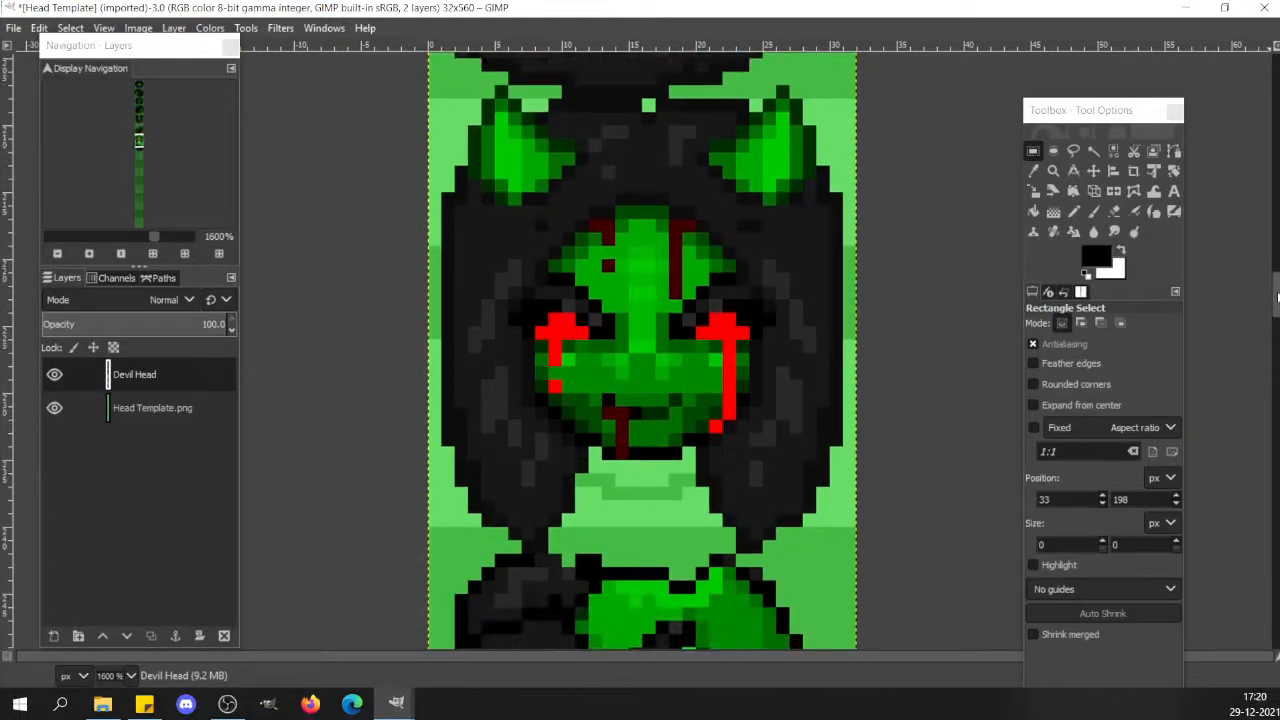
key(shift+e)
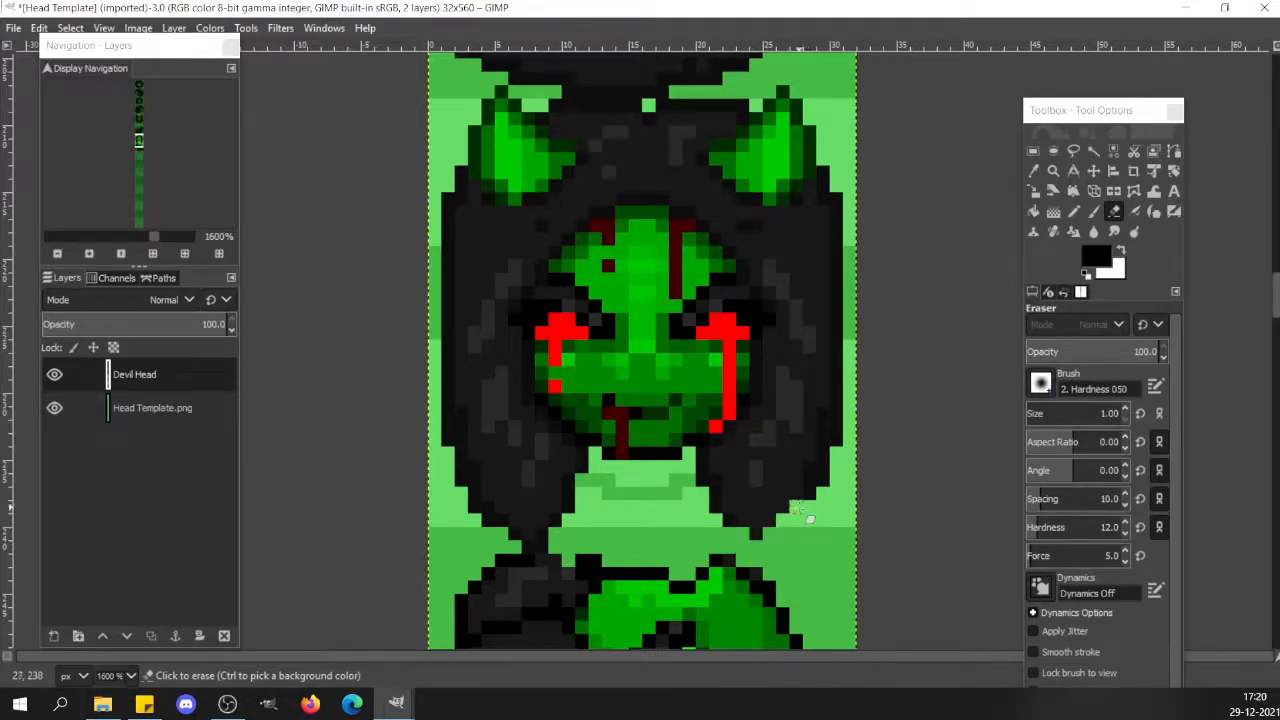
click(810, 497)
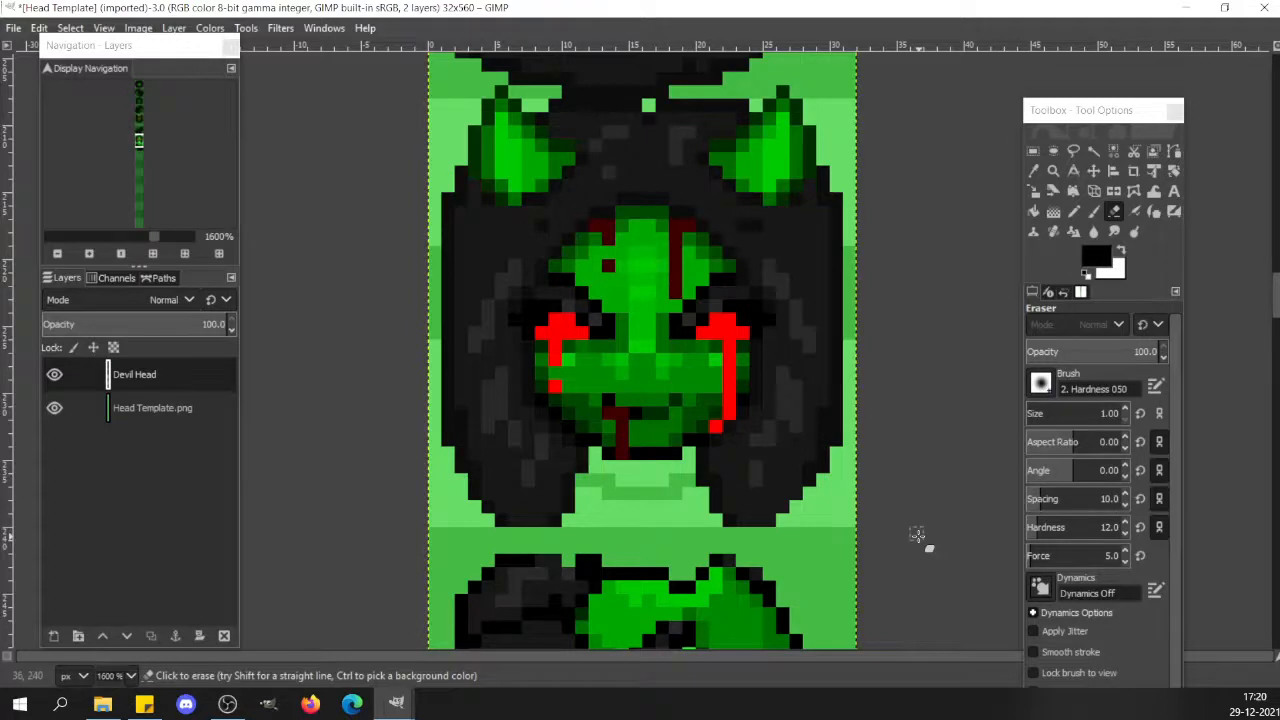
Sample the dark outline colour from the hair and redraw the lower edge of the right hair lock with the 1 px Pencil.
key(n)
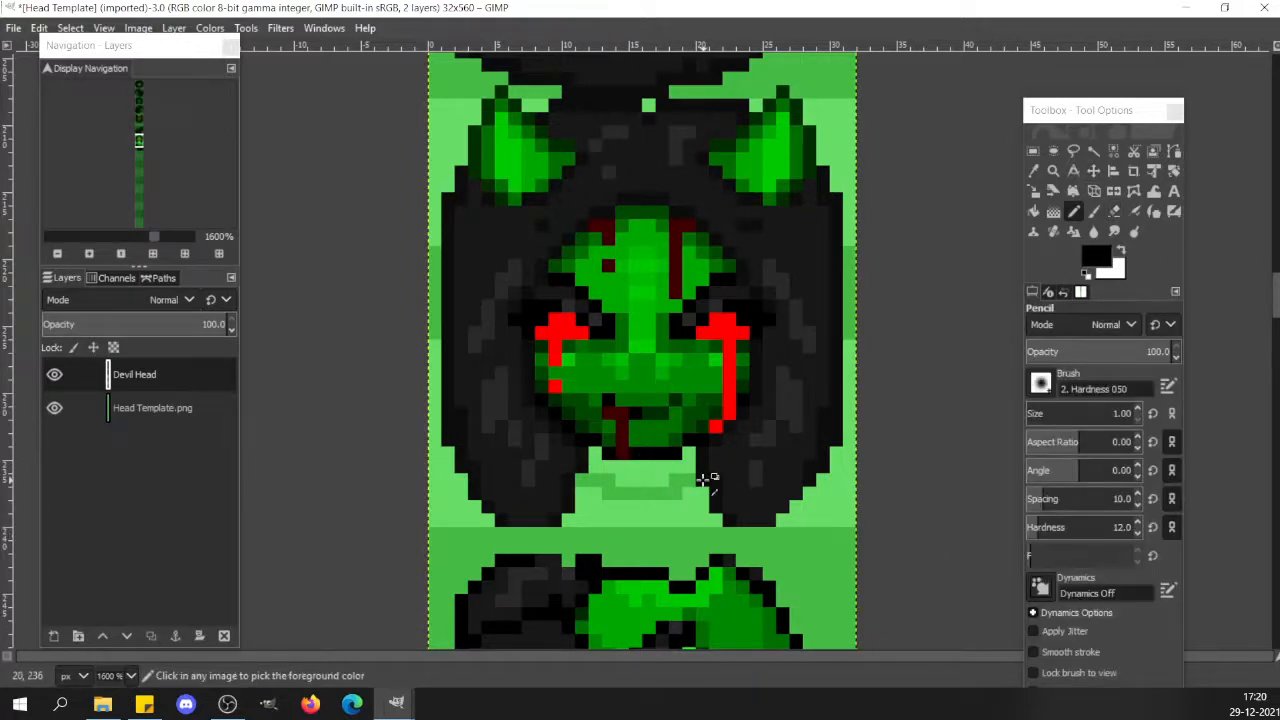
click(716, 491)
click(716, 505)
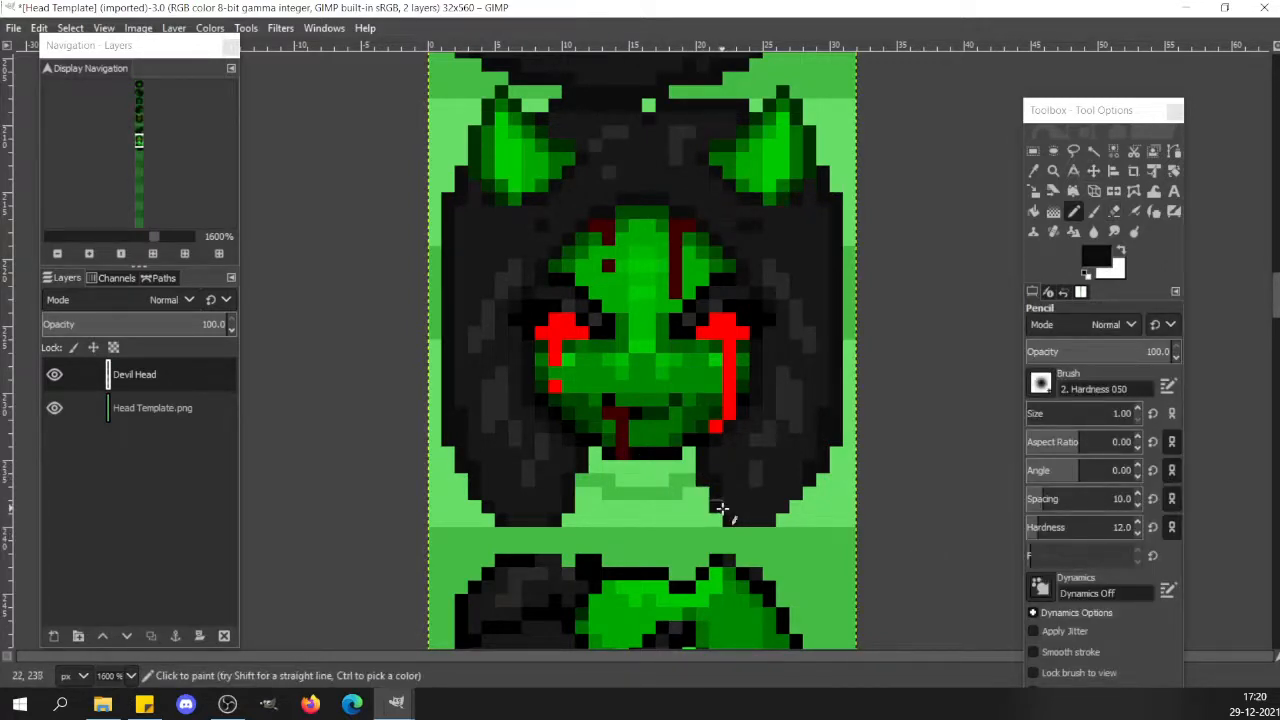
click(729, 520)
shift+click(769, 520)
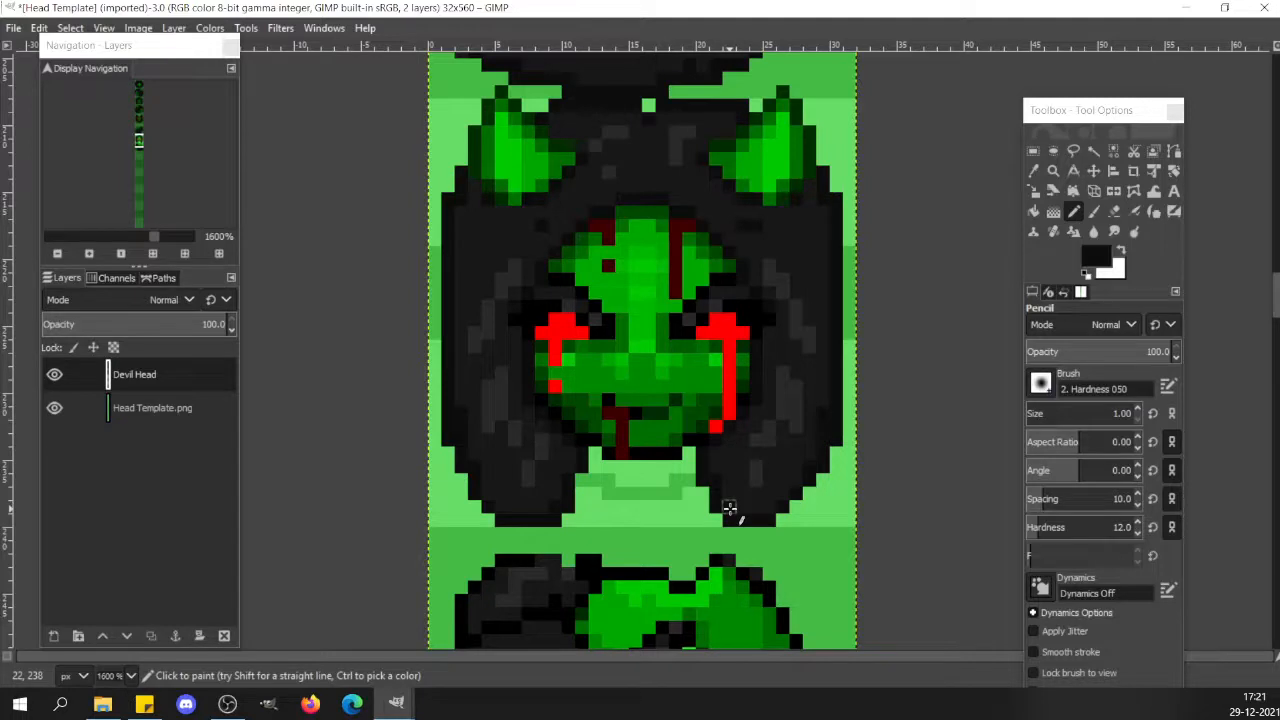
Cut the 30 × 5 px strip holding the lower hair ends, paste it 1 px higher and anchor it.
key(r)
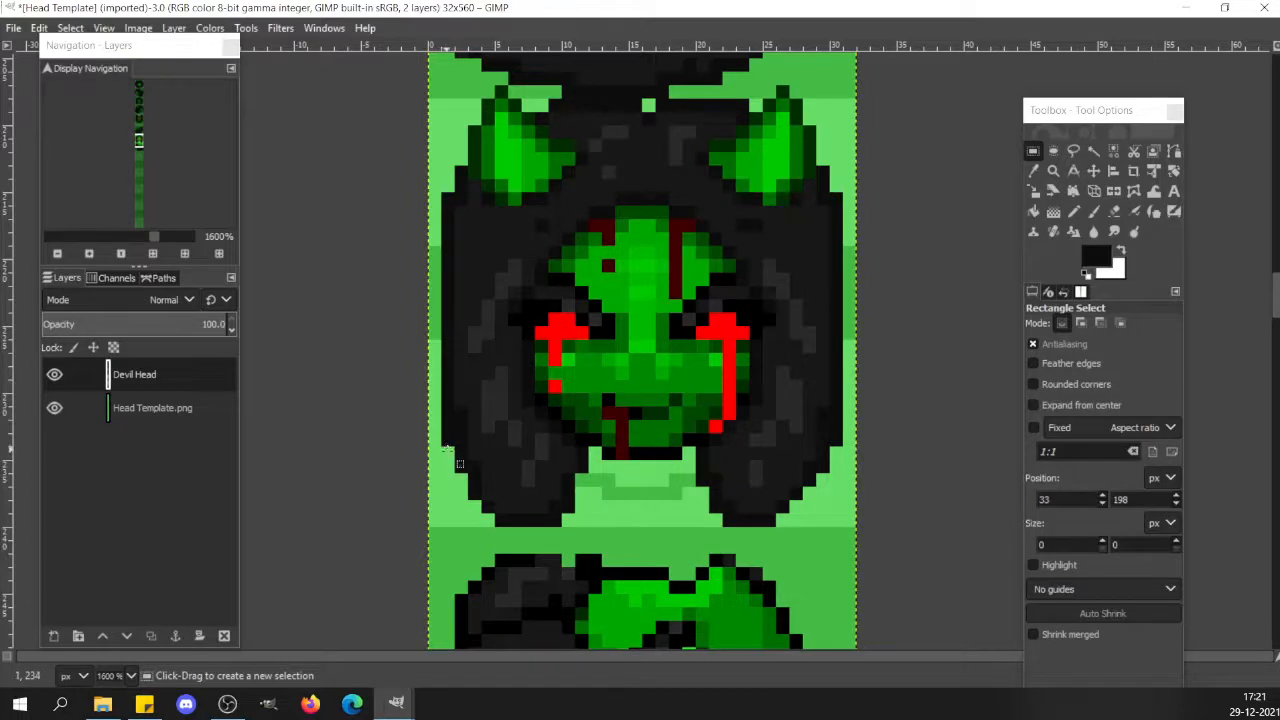
drag(447, 461, 845, 532)
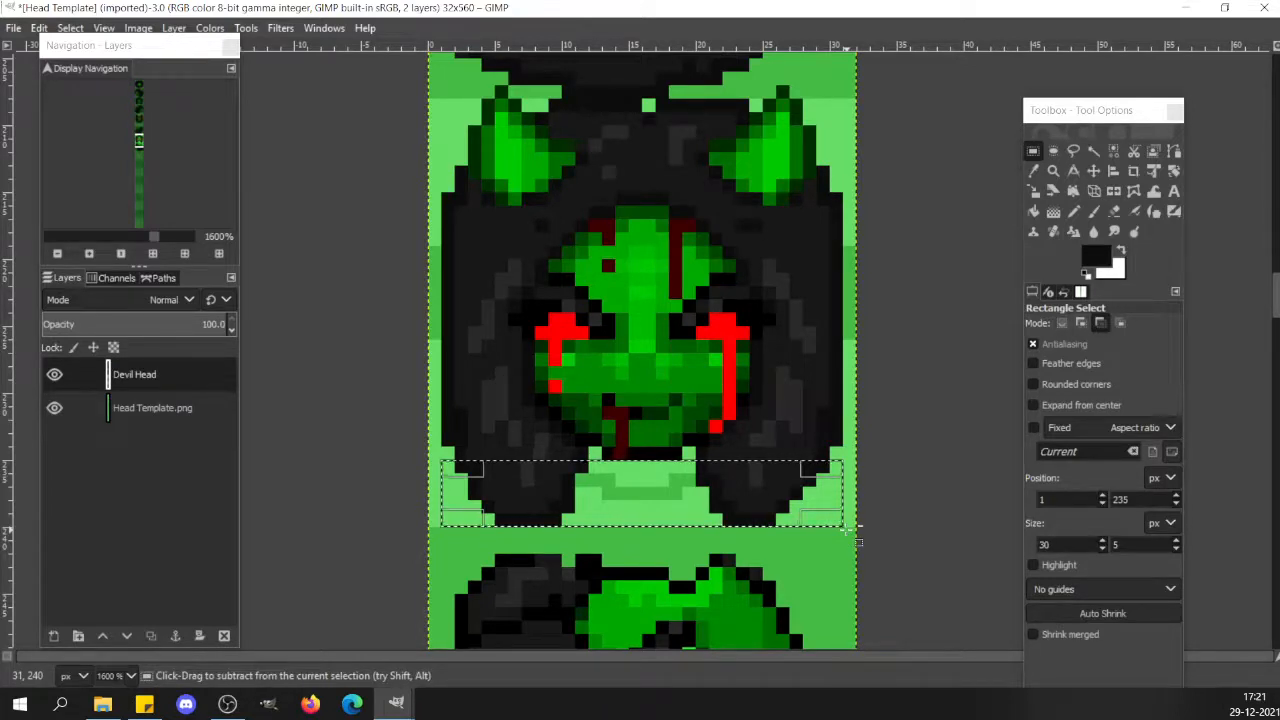
key(ctrl+x)
key(ctrl+v)
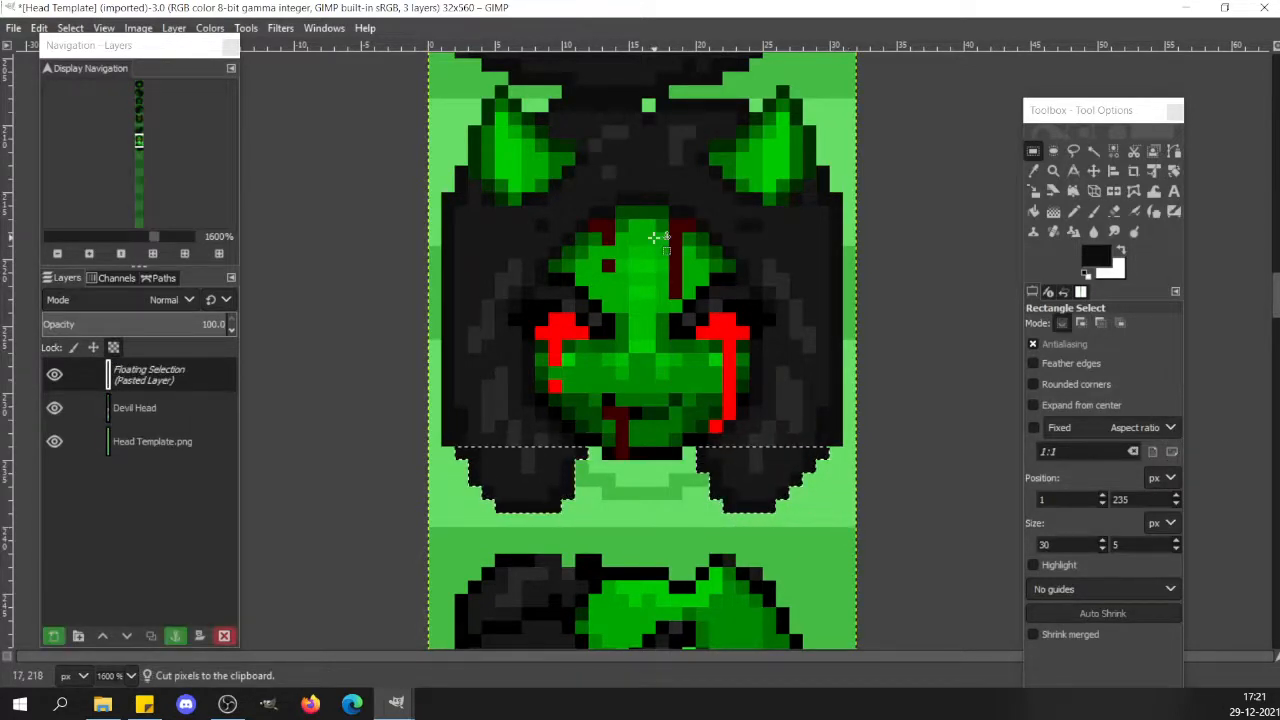
click(654, 237)
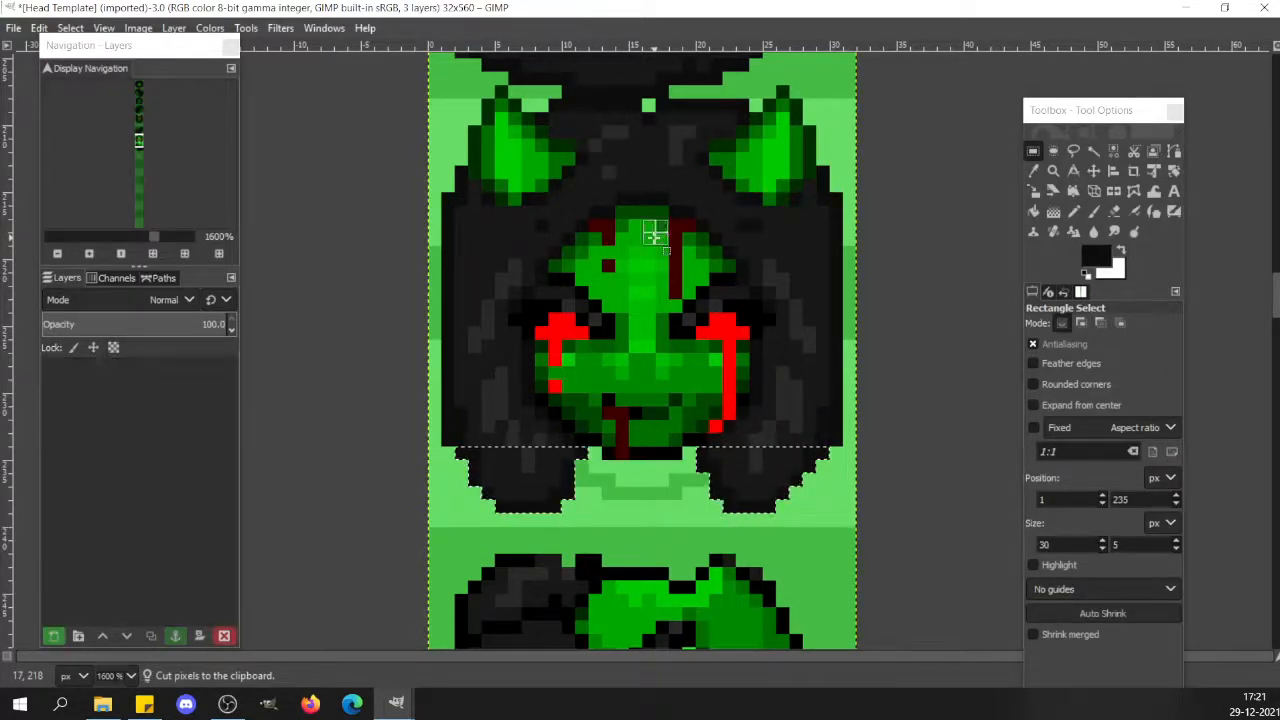
Select the whole front-view head in the frowning face cell with combined rectangles, leaving out the side-view head above.
click(437, 88)
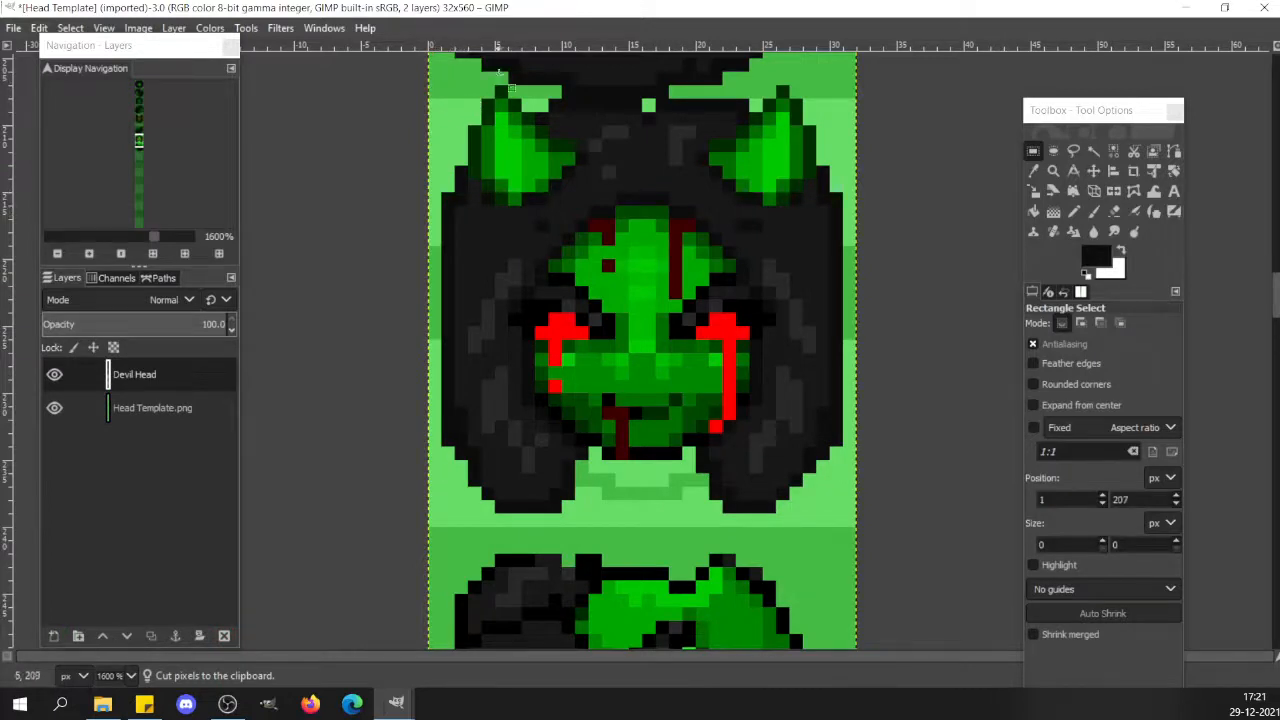
click(566, 112)
drag(432, 86, 544, 492)
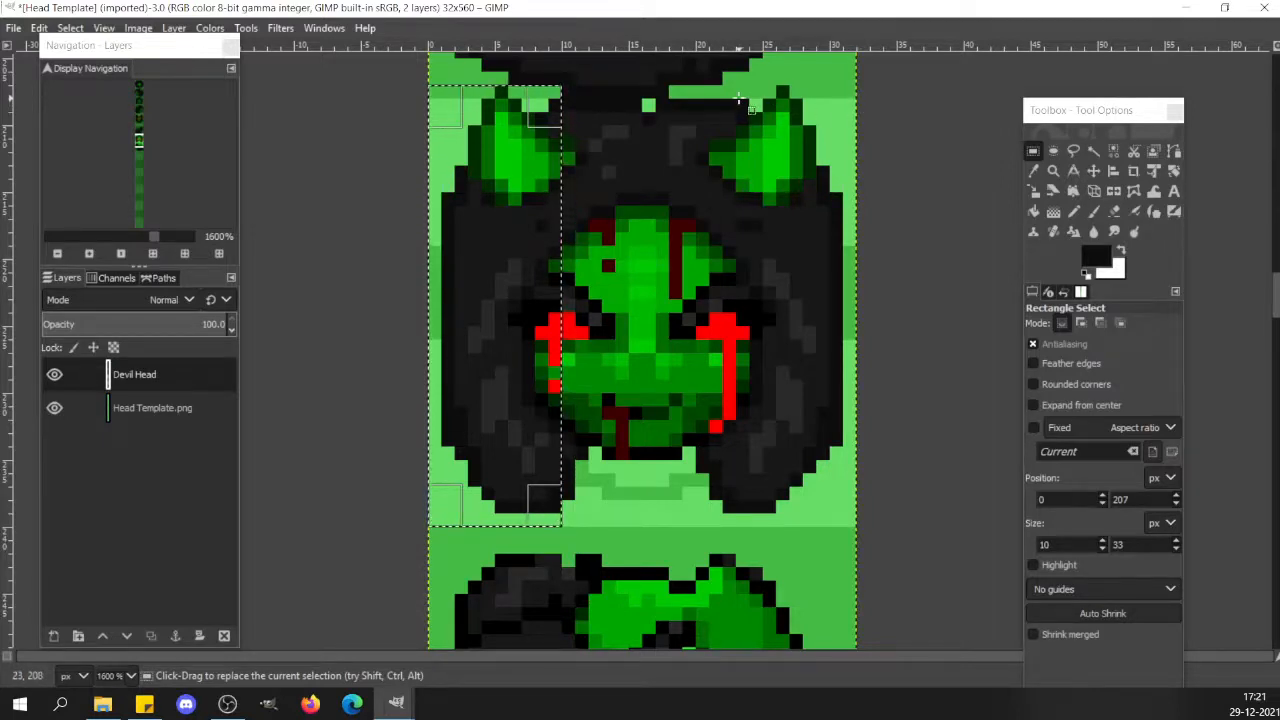
drag(738, 99, 722, 512)
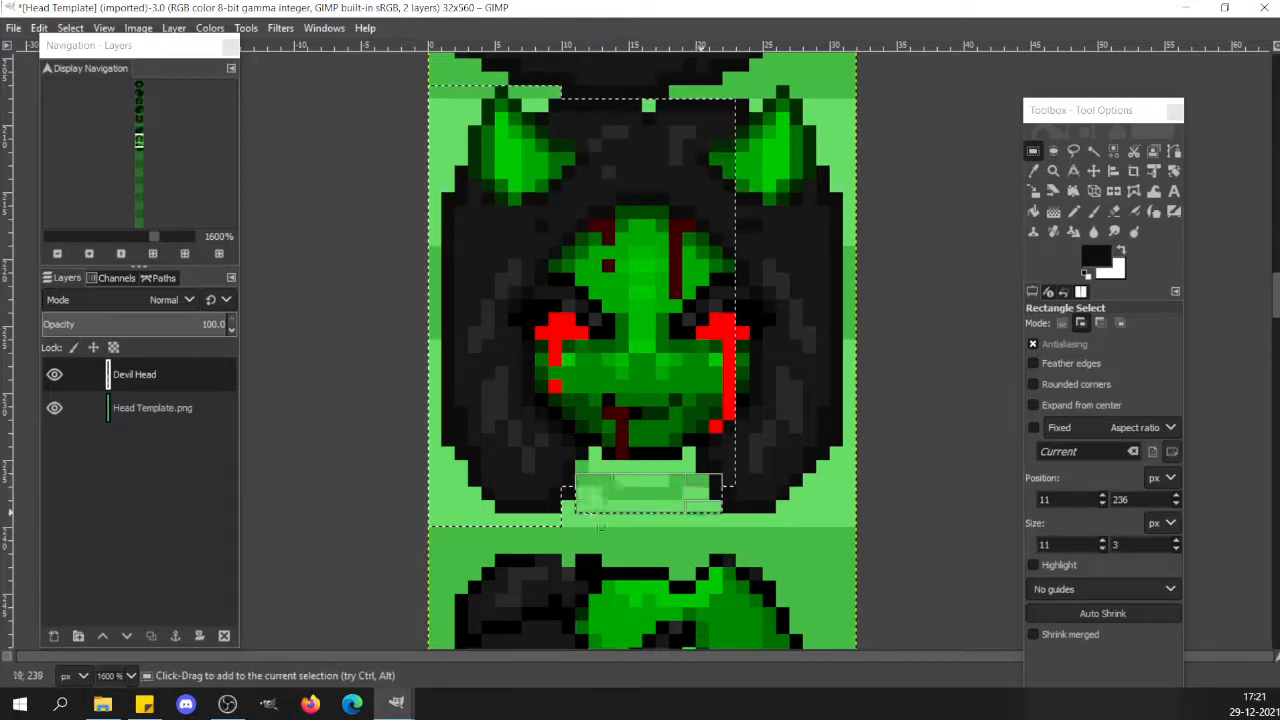
drag(632, 530, 548, 475)
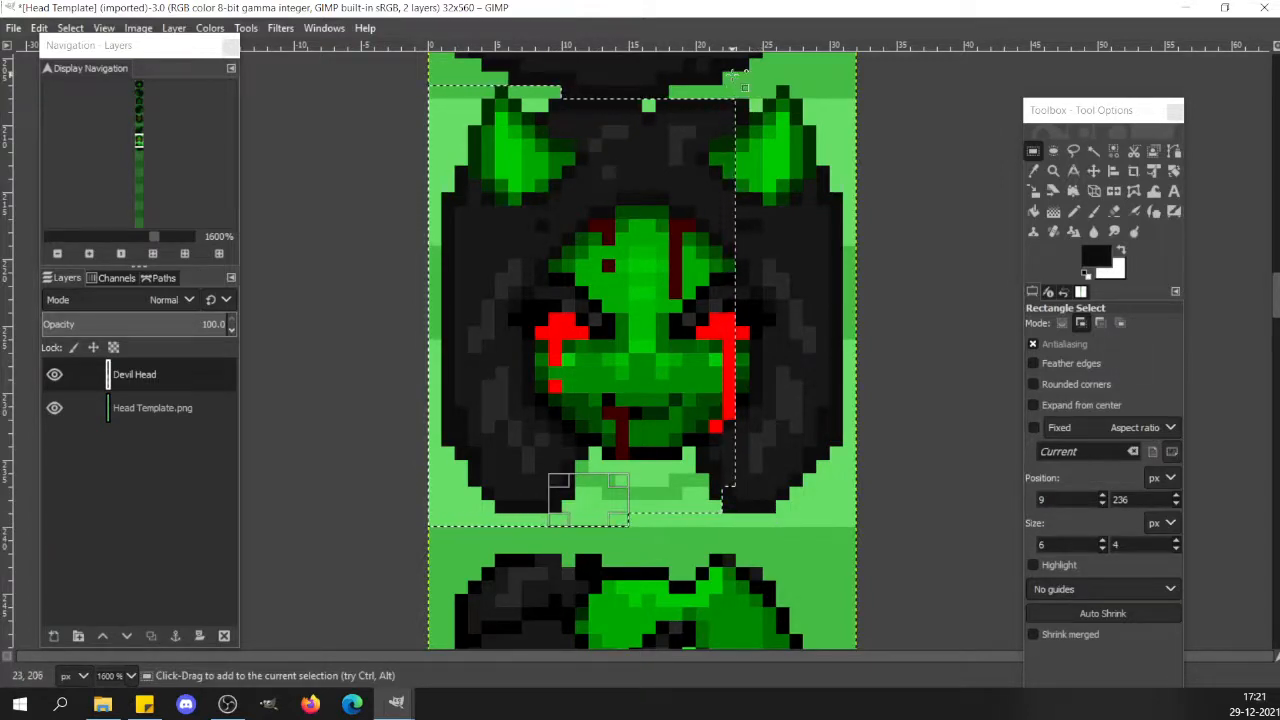
click(738, 75)
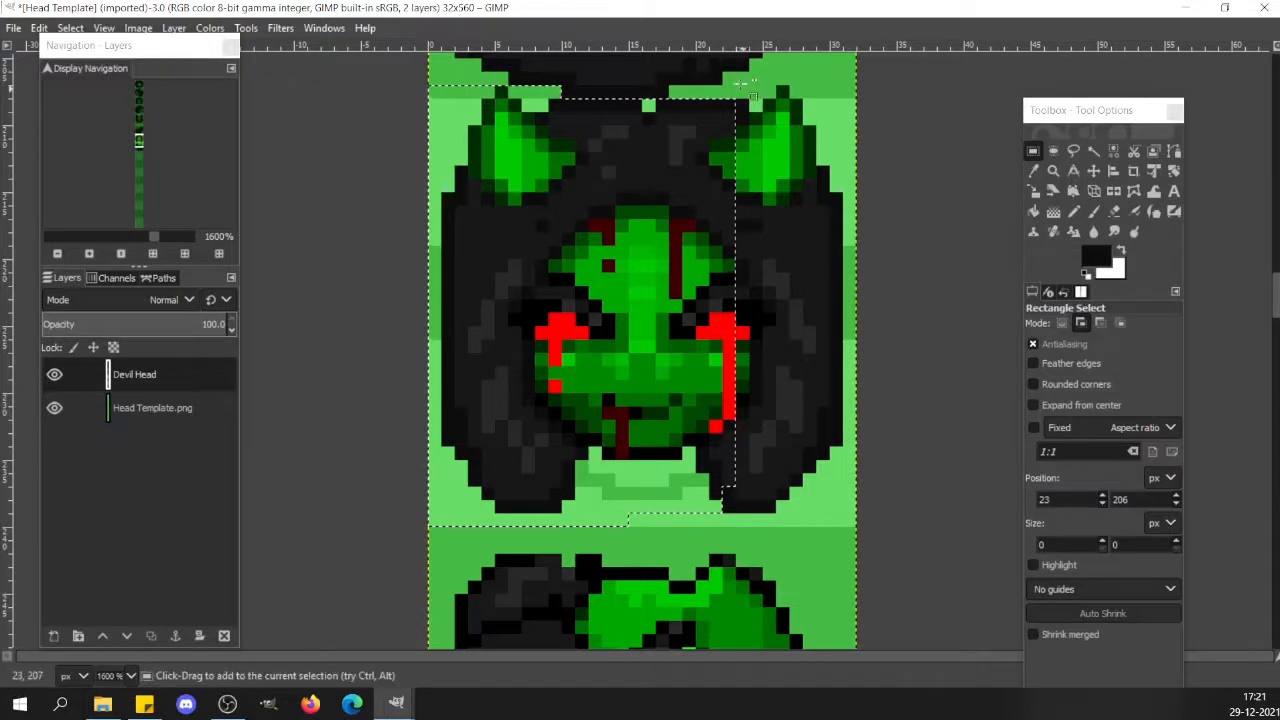
drag(738, 87, 714, 516)
Cut and paste the selected front-view head, move it down 1 px within its cell and anchor it.
key(ctrl+x)
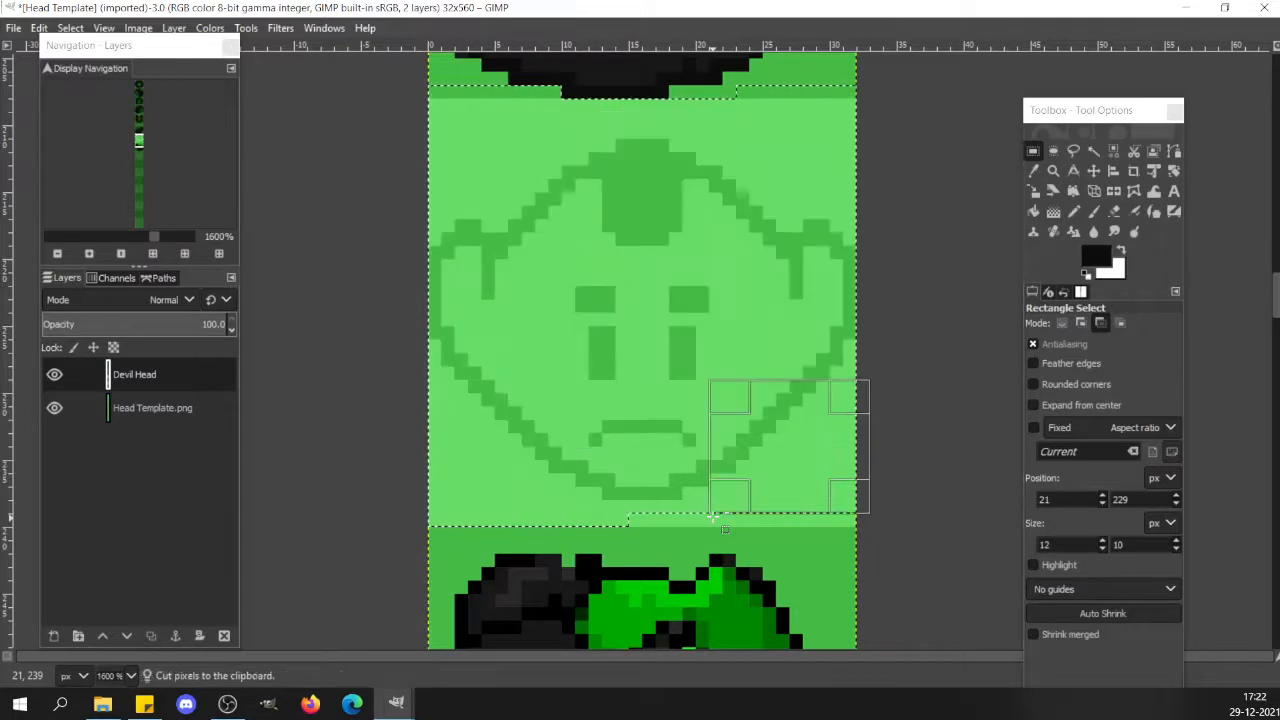
key(ctrl+v)
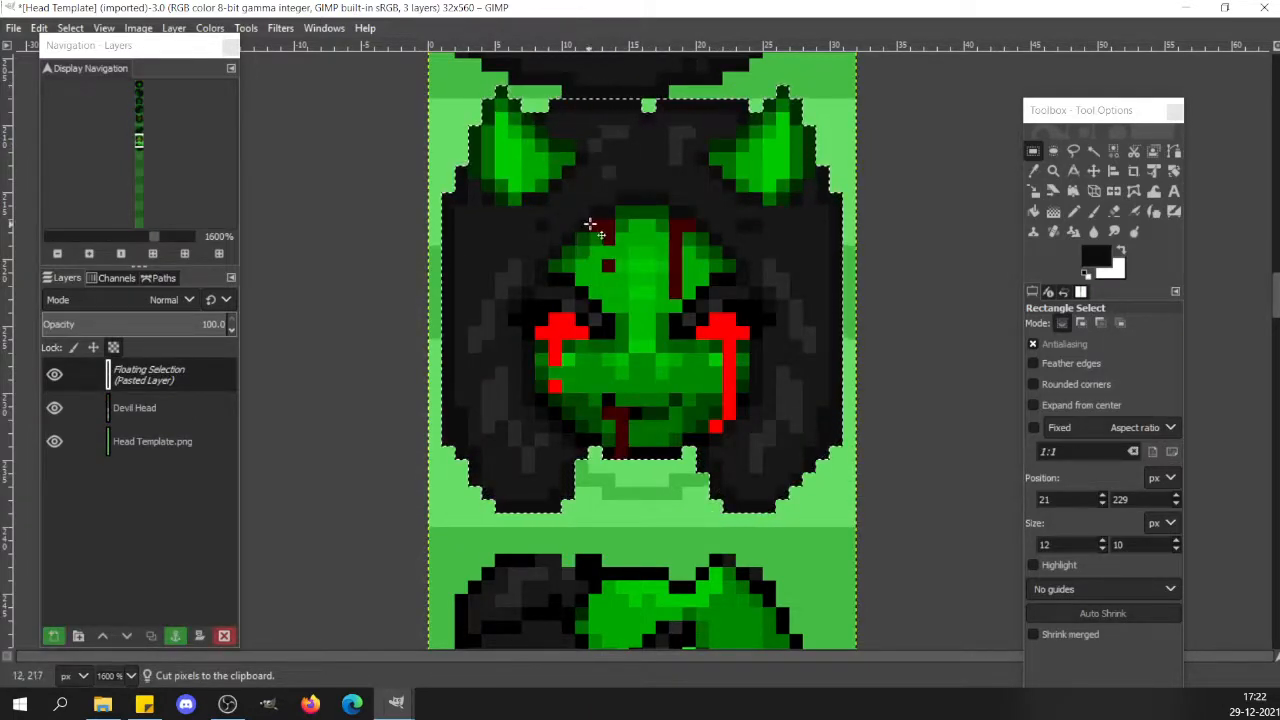
drag(648, 225, 648, 237)
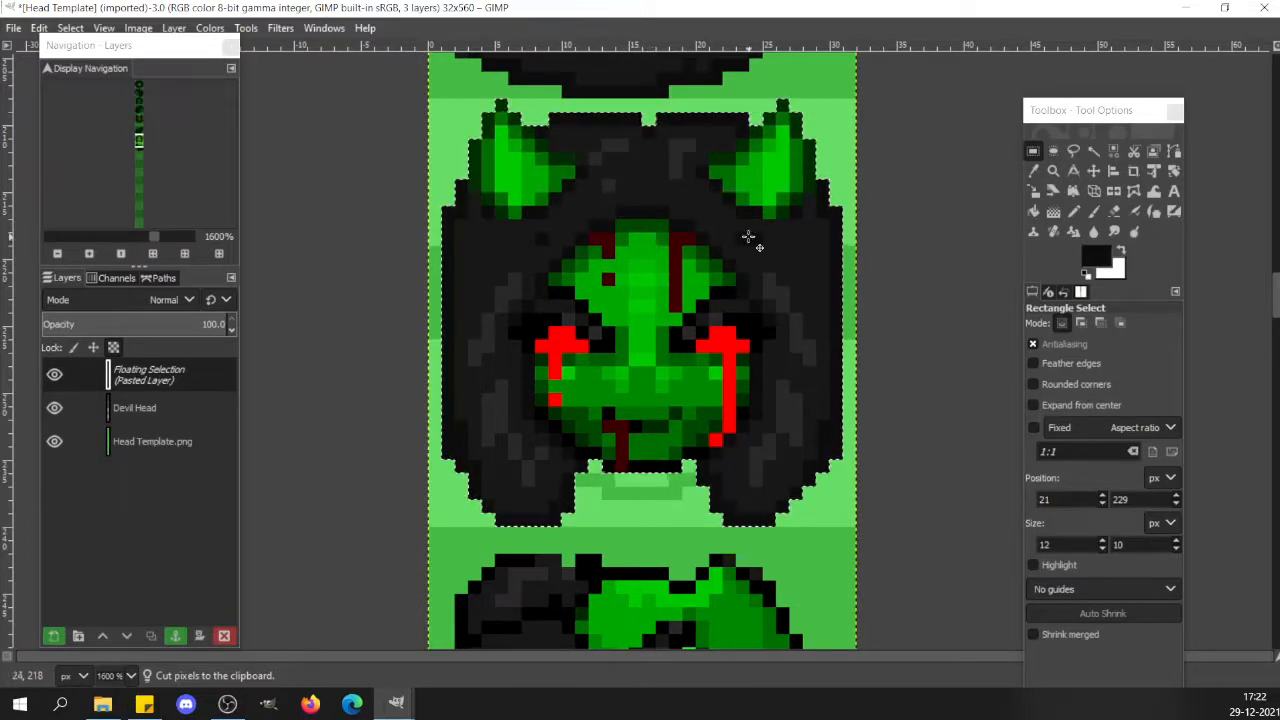
click(828, 92)
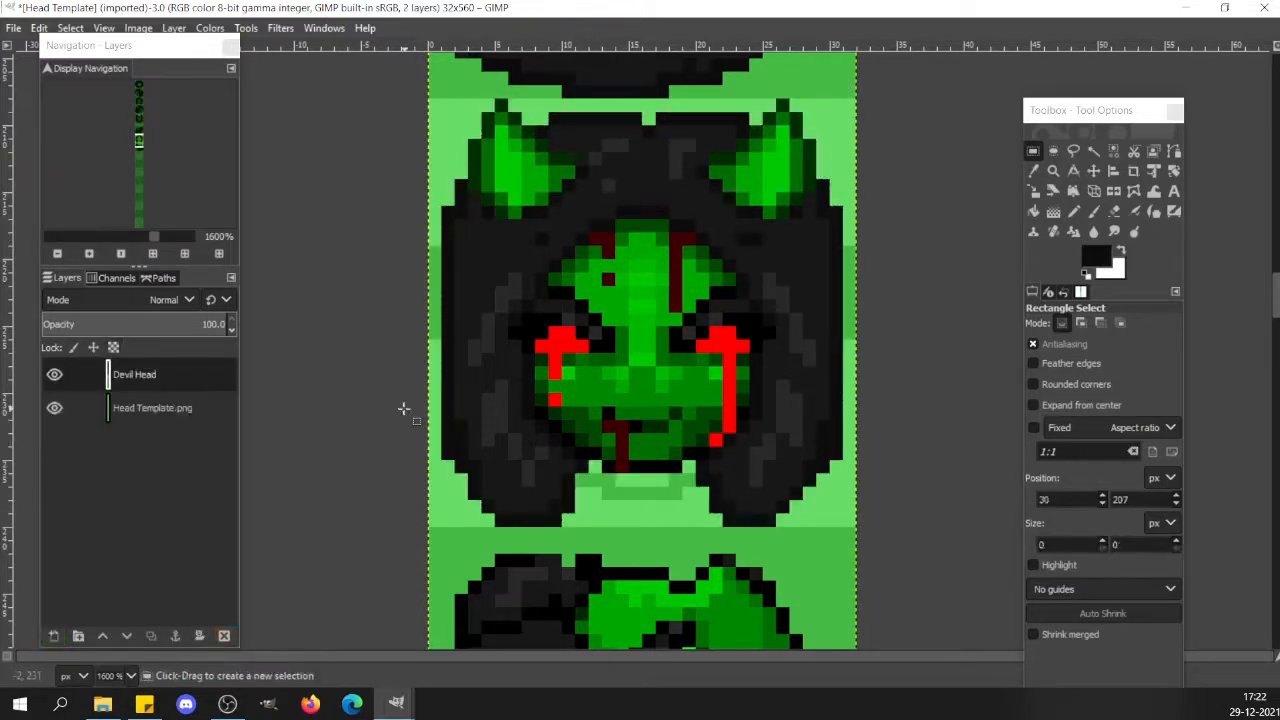
Erase the single corner pixels on the inner and outer lower edges of both hair locks of the frowning front-view head.
key(shift+e)
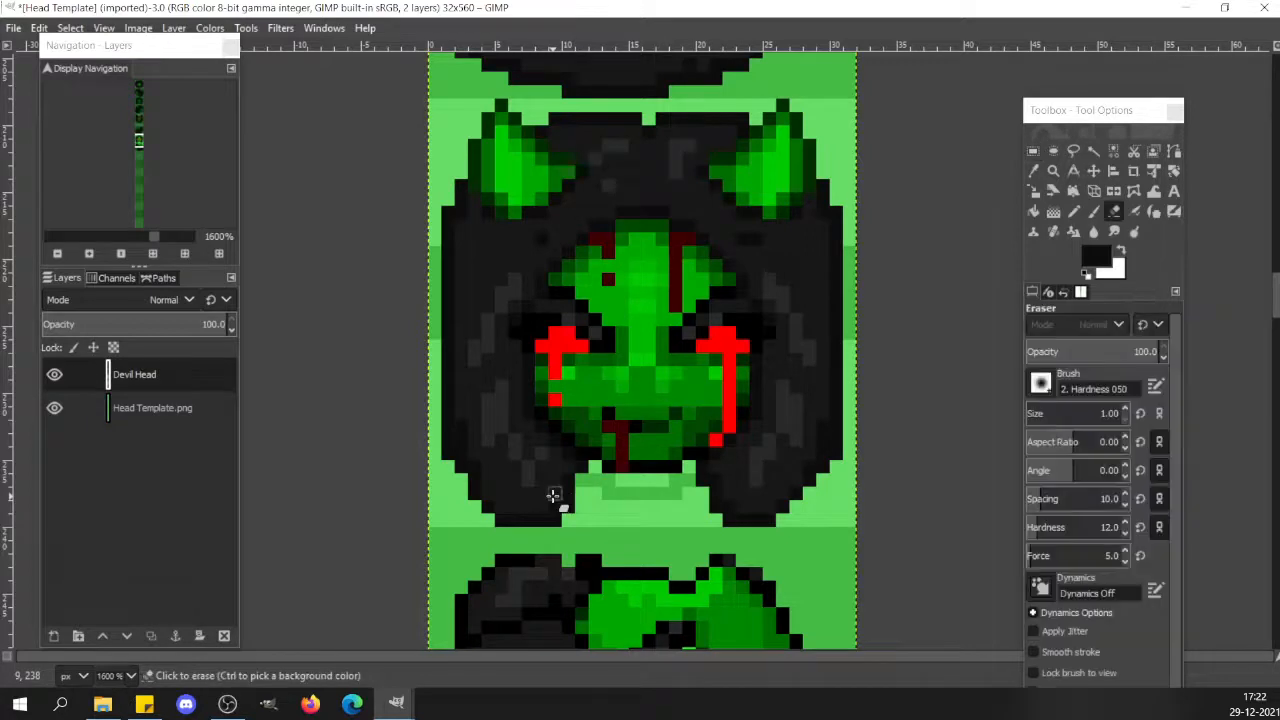
click(555, 497)
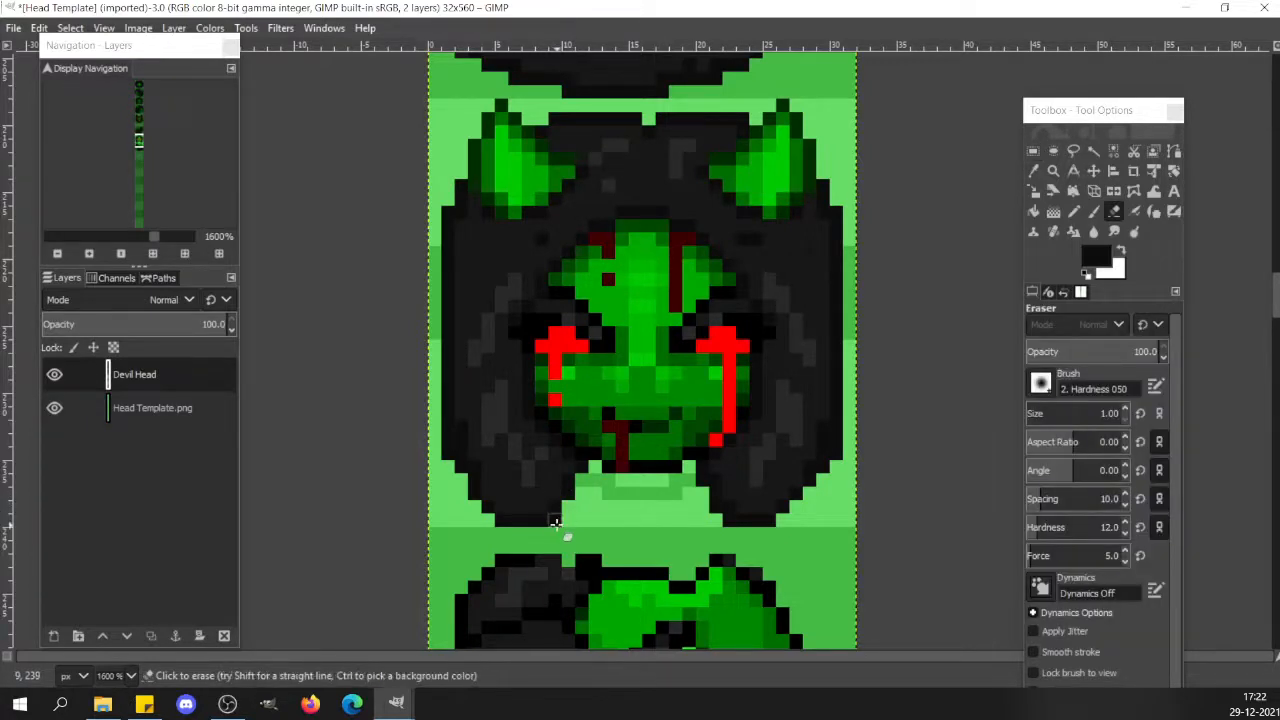
click(720, 510)
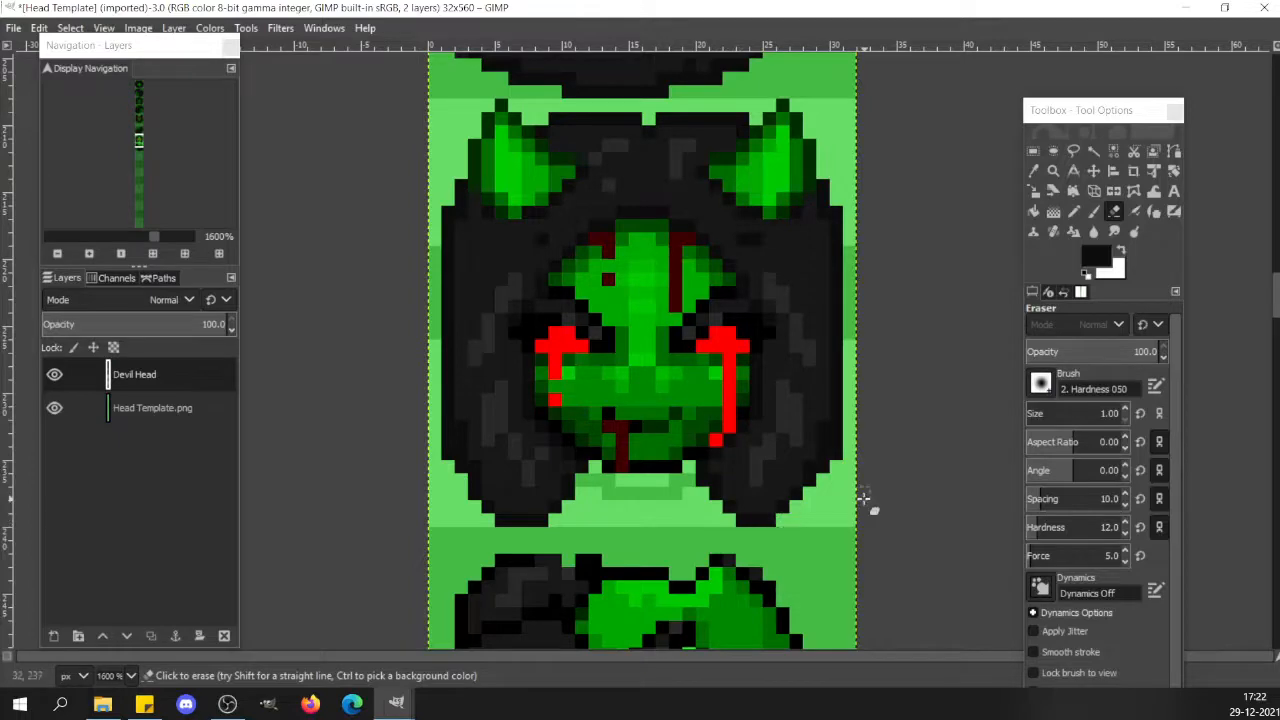
key(r)
key(ctrl+s)
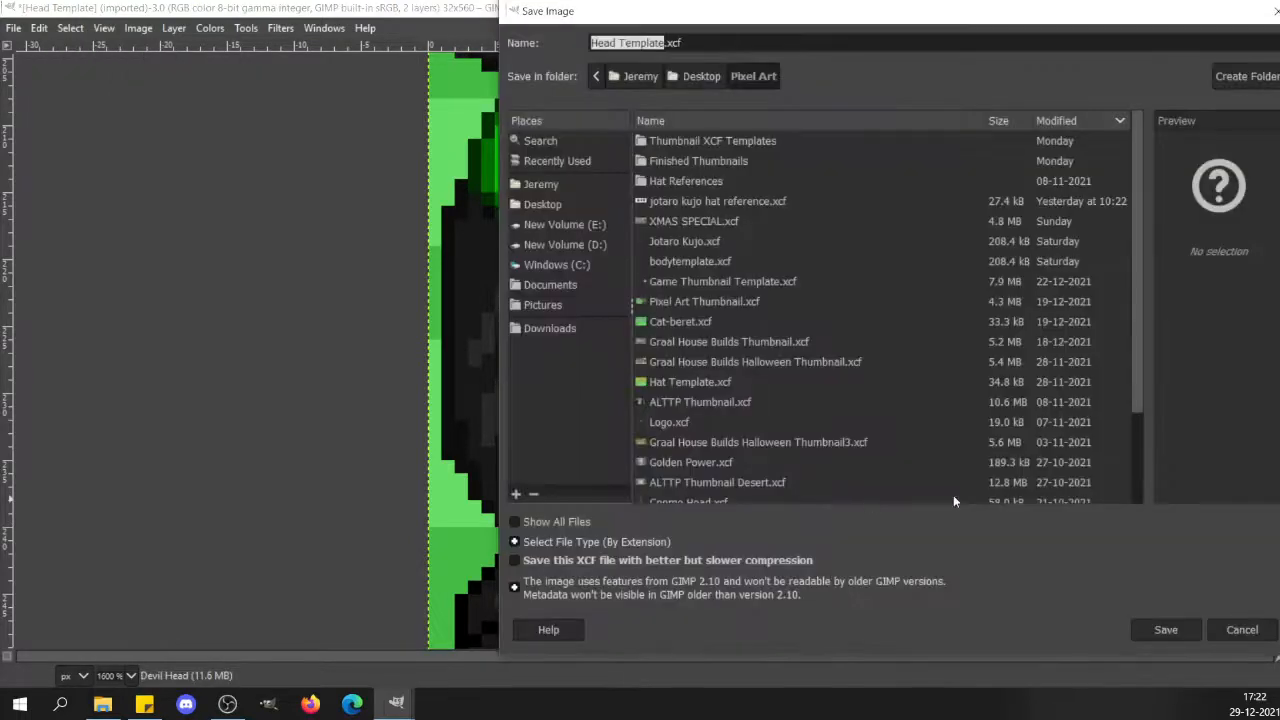
click(1240, 628)
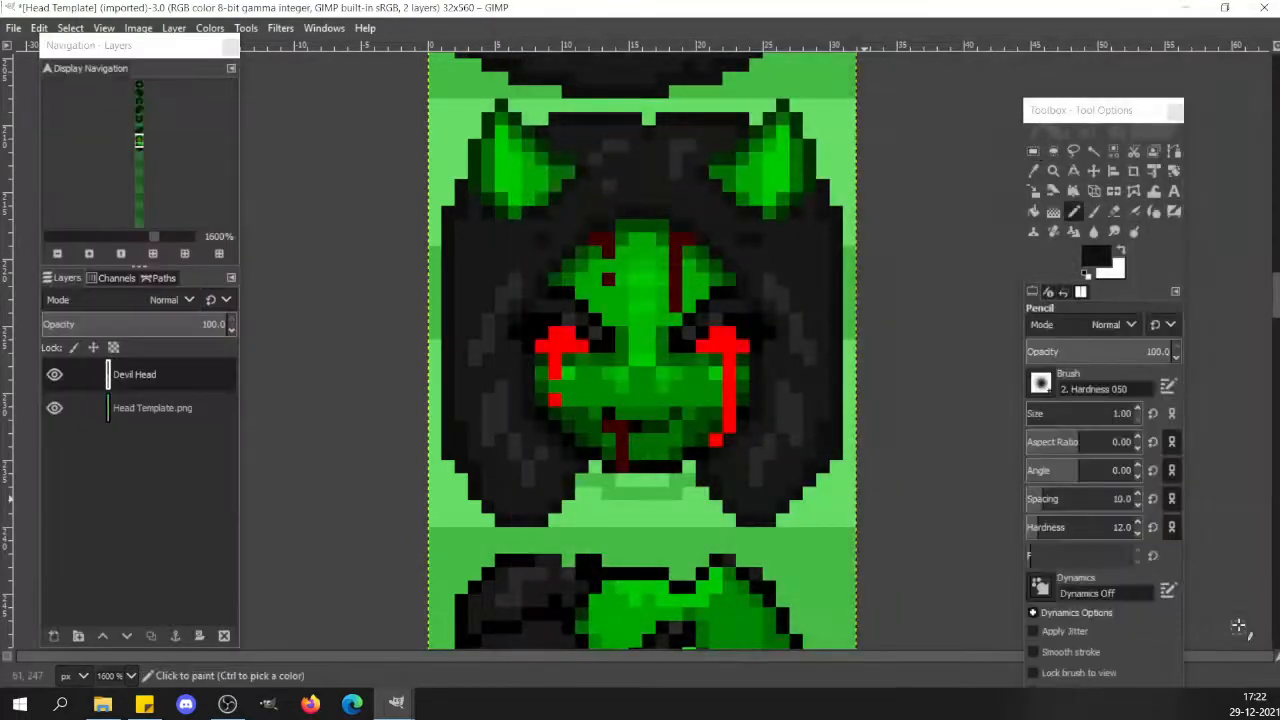
key(shift+e)
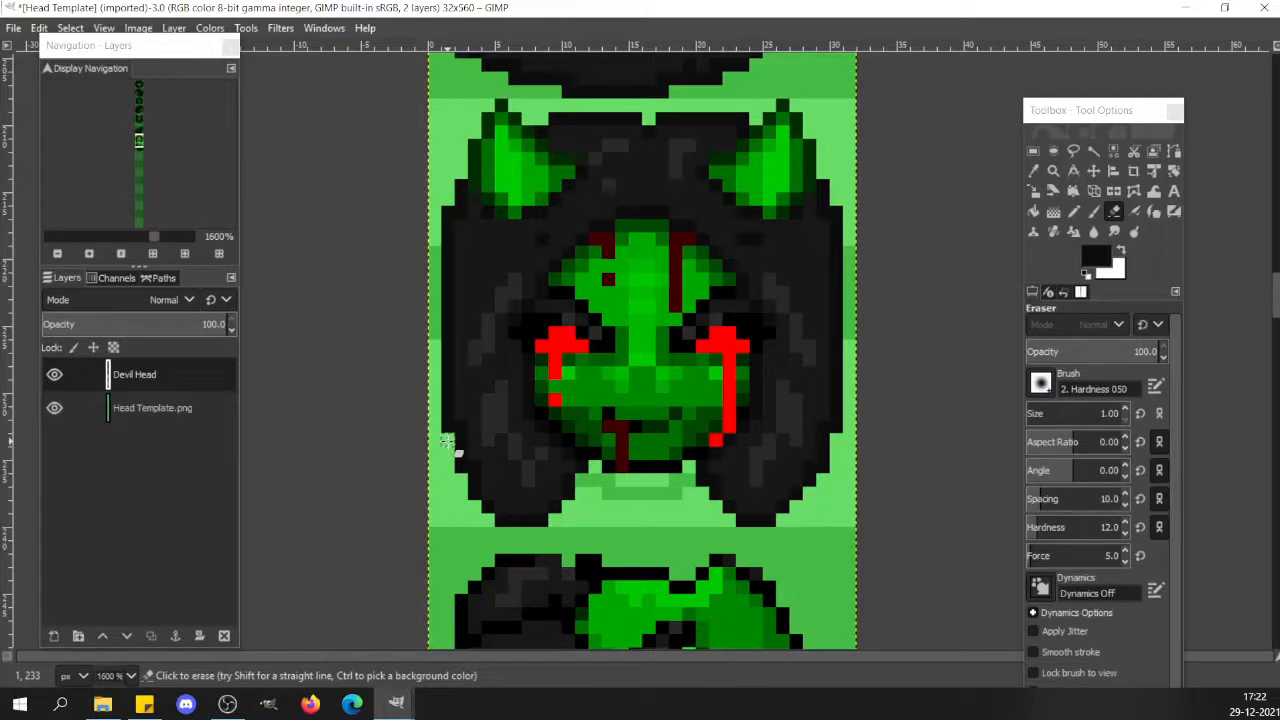
key(r)
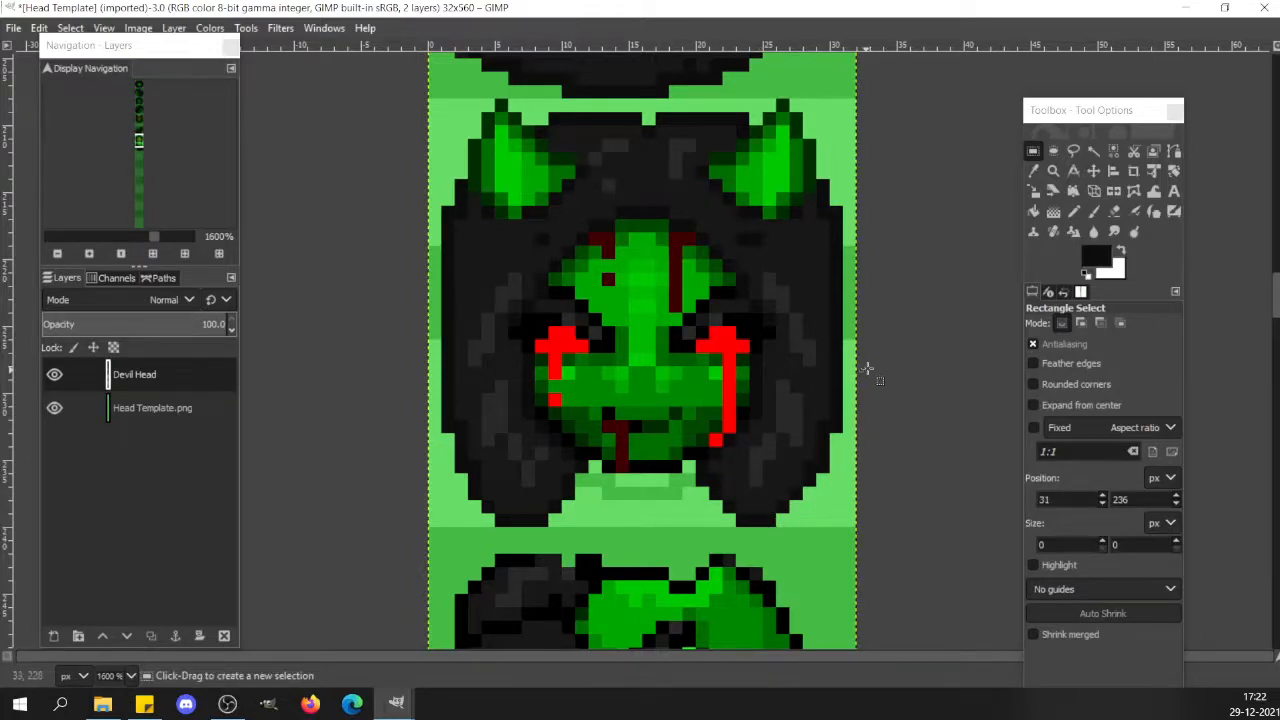
Sample the bright red from the front-view eye and pencil the eye highlight and a dripping tear onto the left-facing side-view head above.
mouse_move(1277, 305)
mouse_down()
mouse_move(1277, 220)
mouse_move(1277, 278)
mouse_up()
key(n)
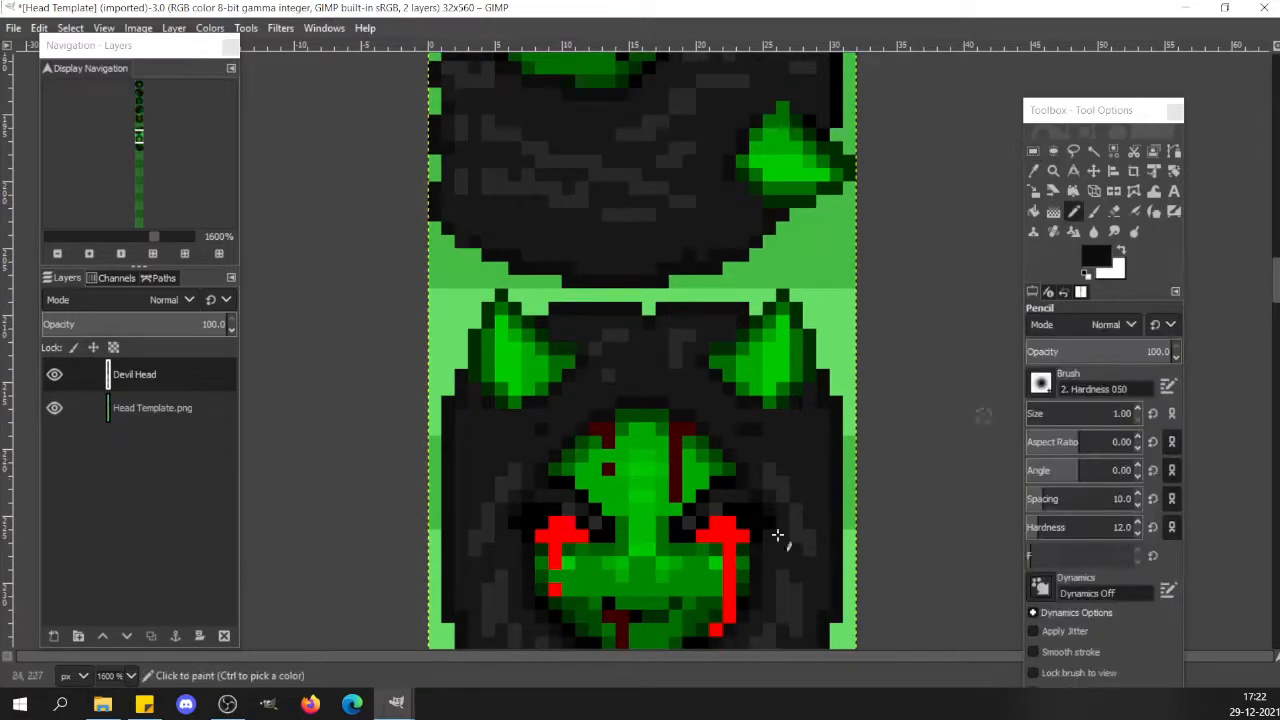
ctrl+click(734, 531)
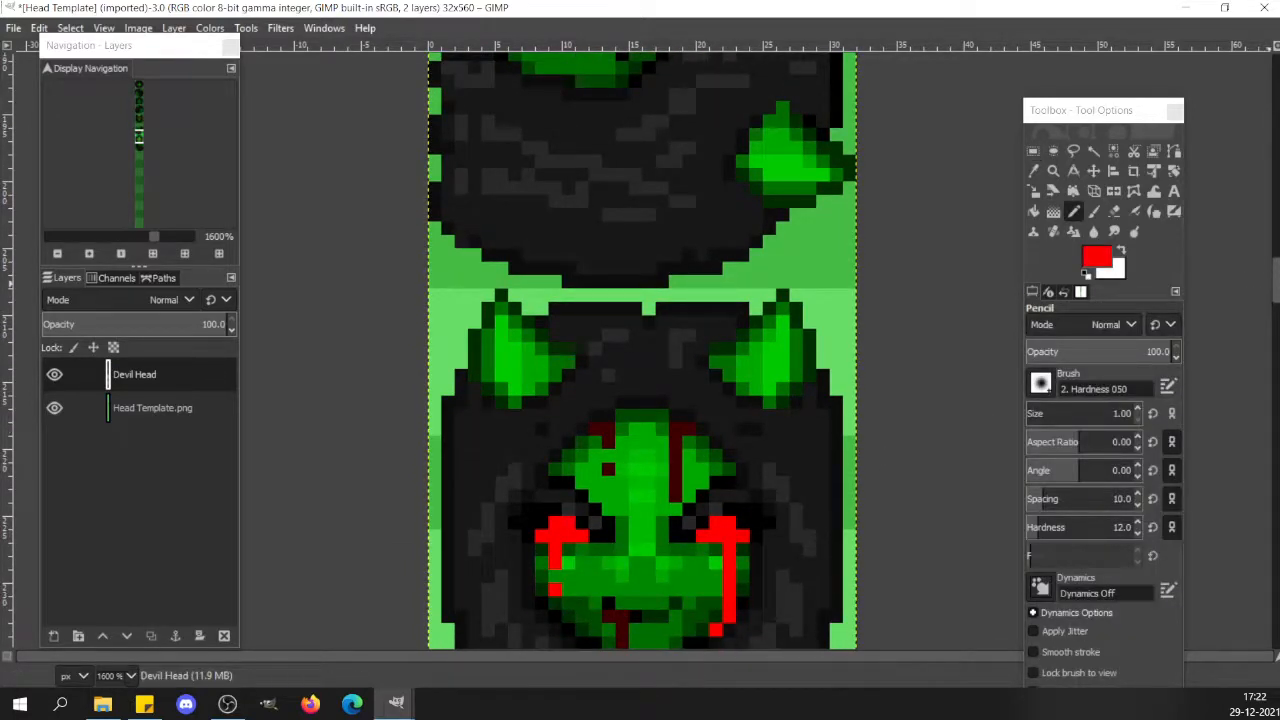
scroll(640, 480, up, 5)
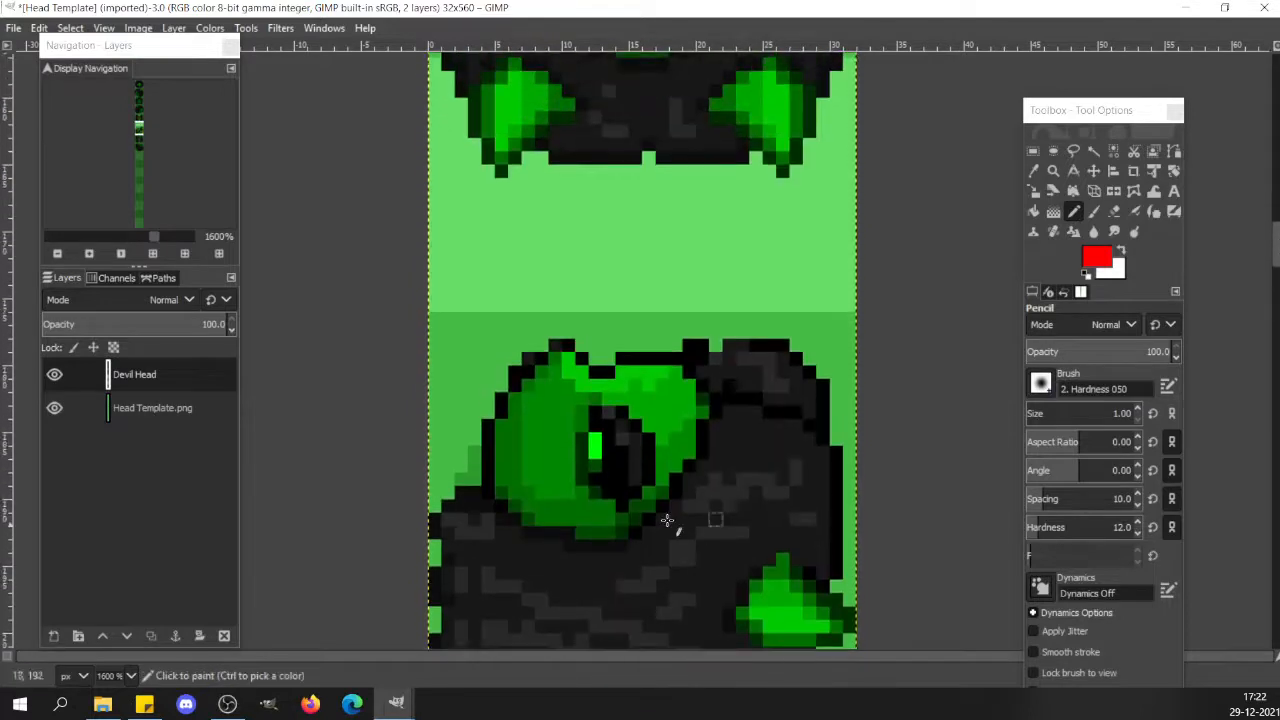
click(595, 451)
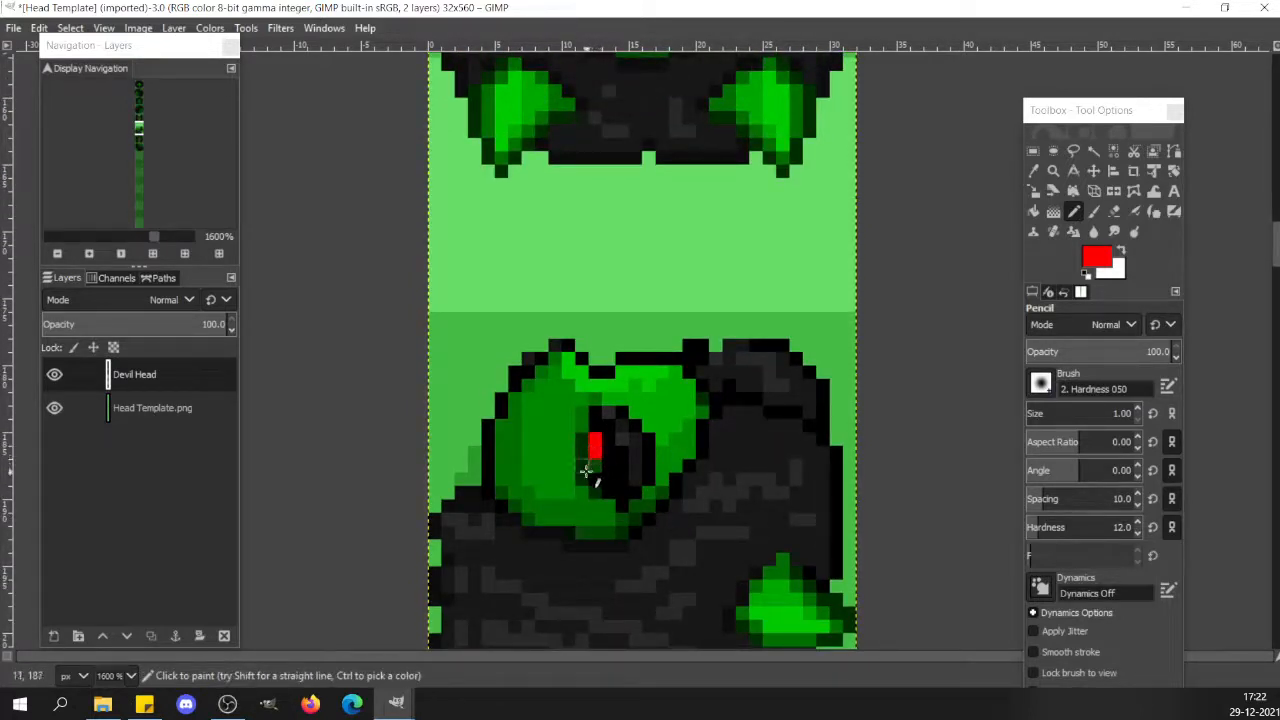
click(581, 465)
drag(587, 482, 584, 503)
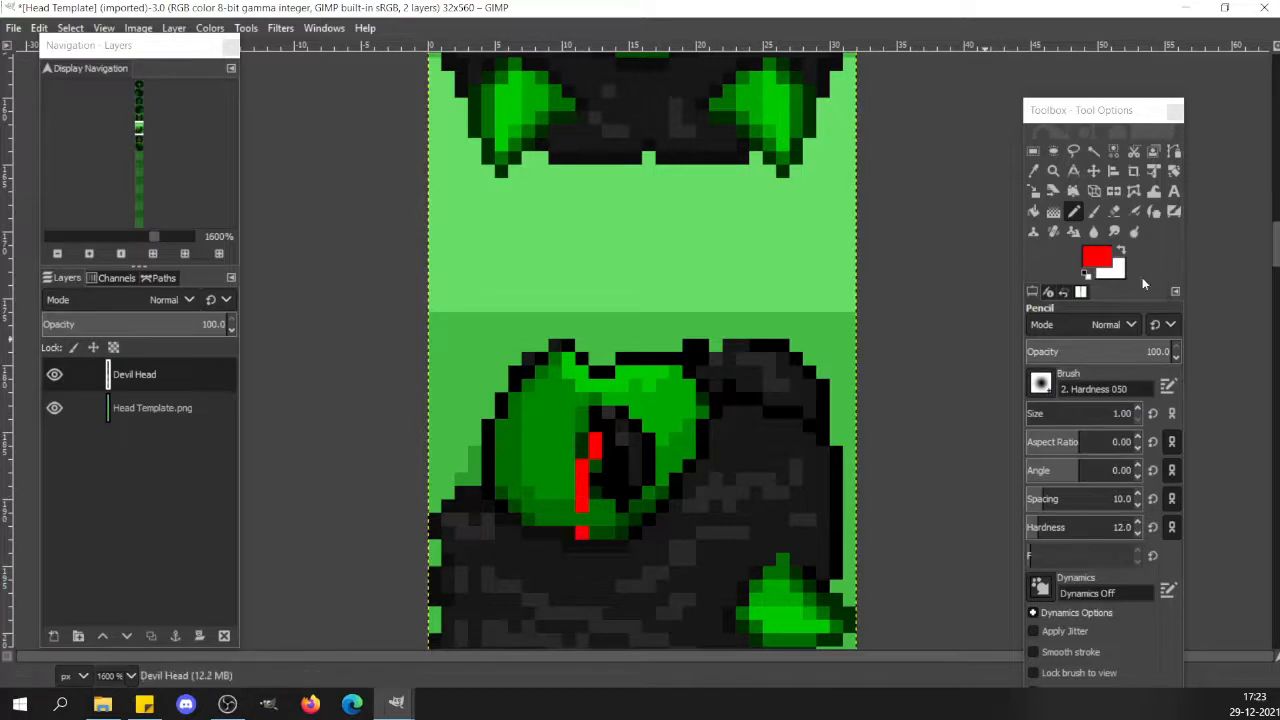
Set the foreground colour to c00f0f and shade the left-facing side-view head's red tear with it.
click(1100, 258)
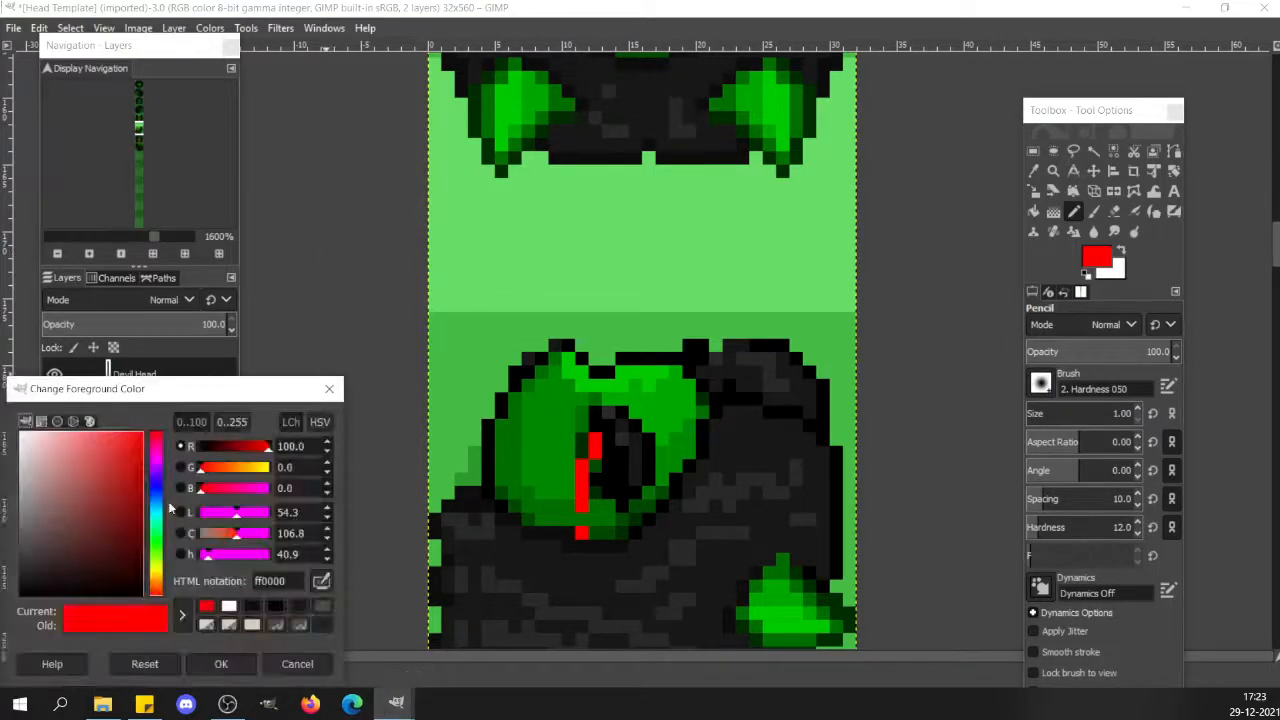
drag(259, 446, 253, 446)
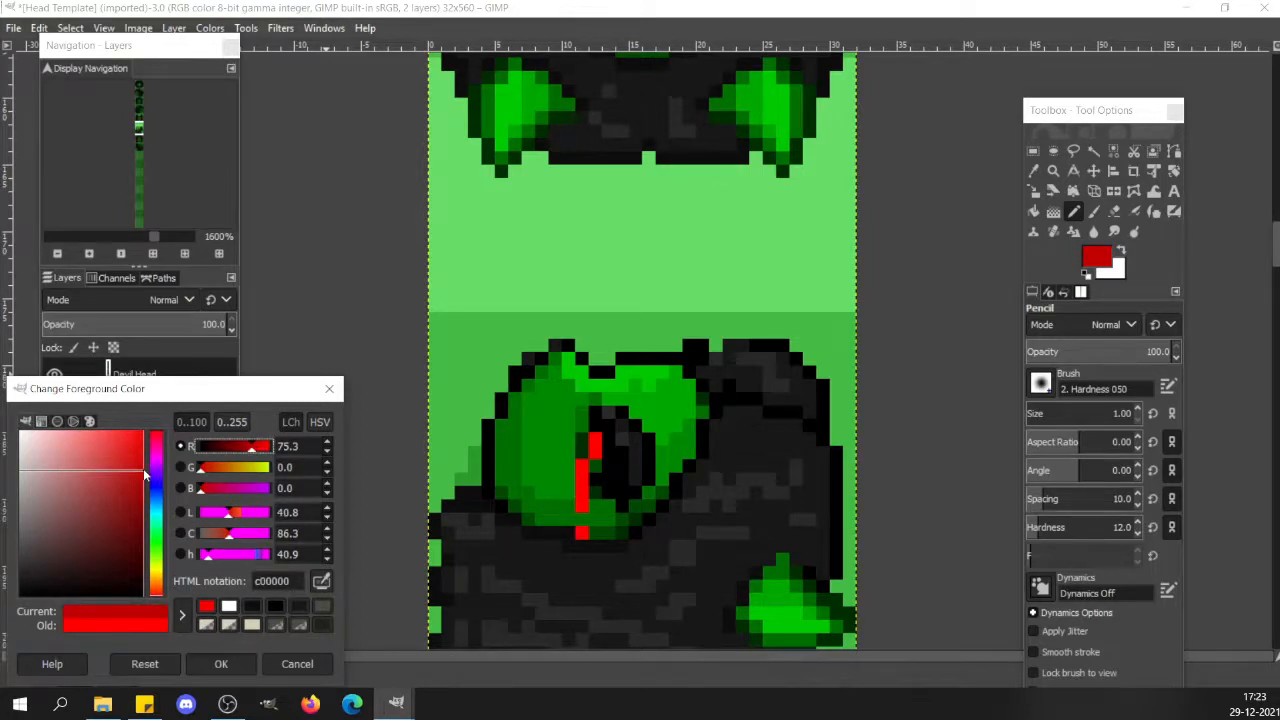
drag(145, 477, 137, 477)
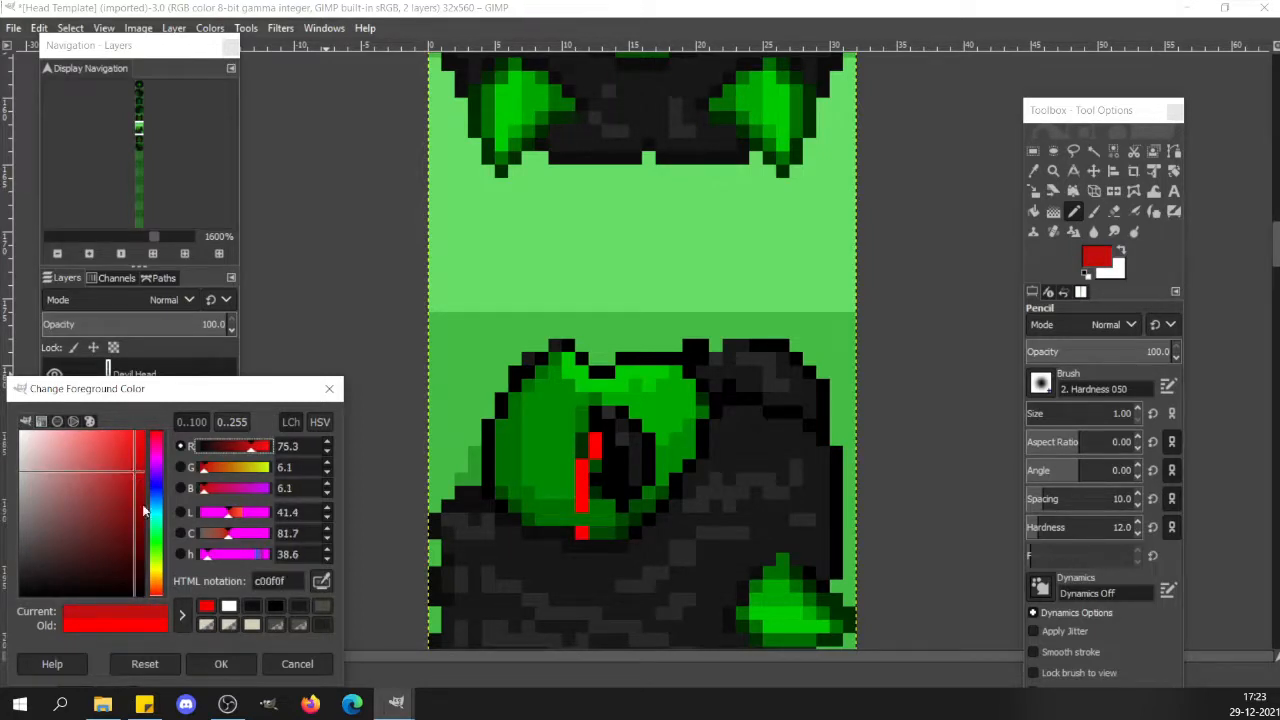
click(222, 664)
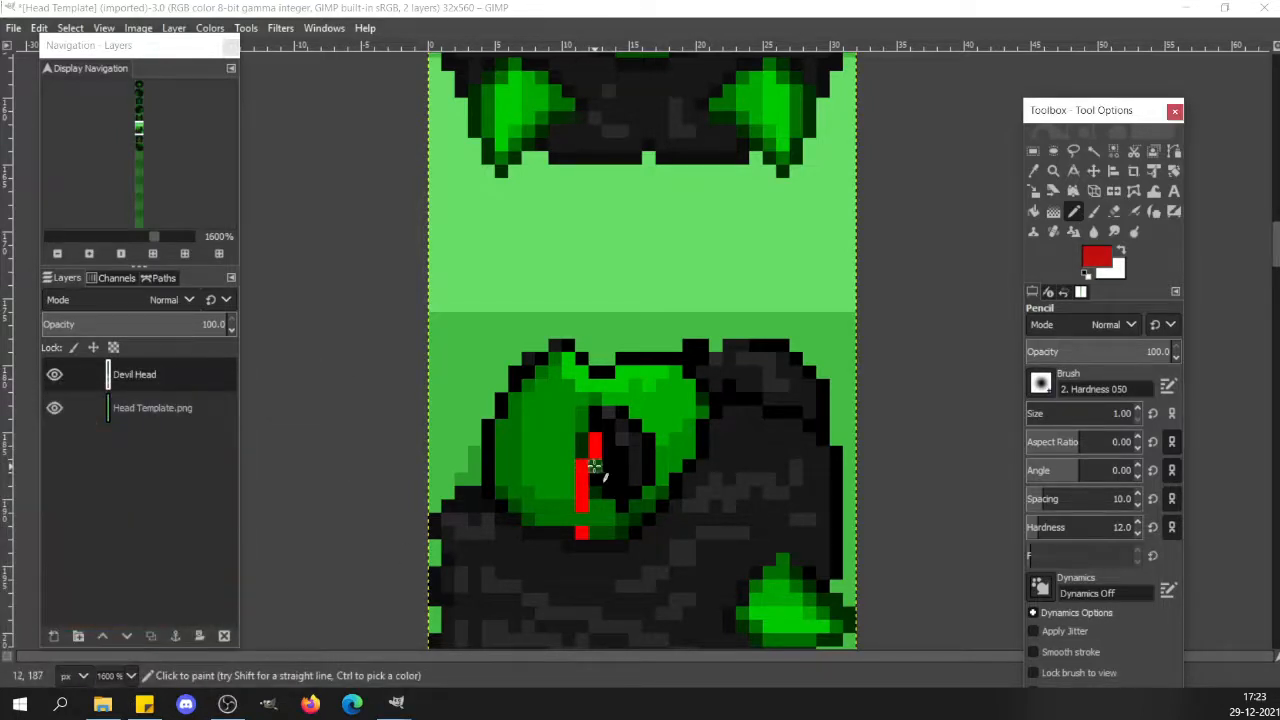
click(594, 465)
click(583, 496)
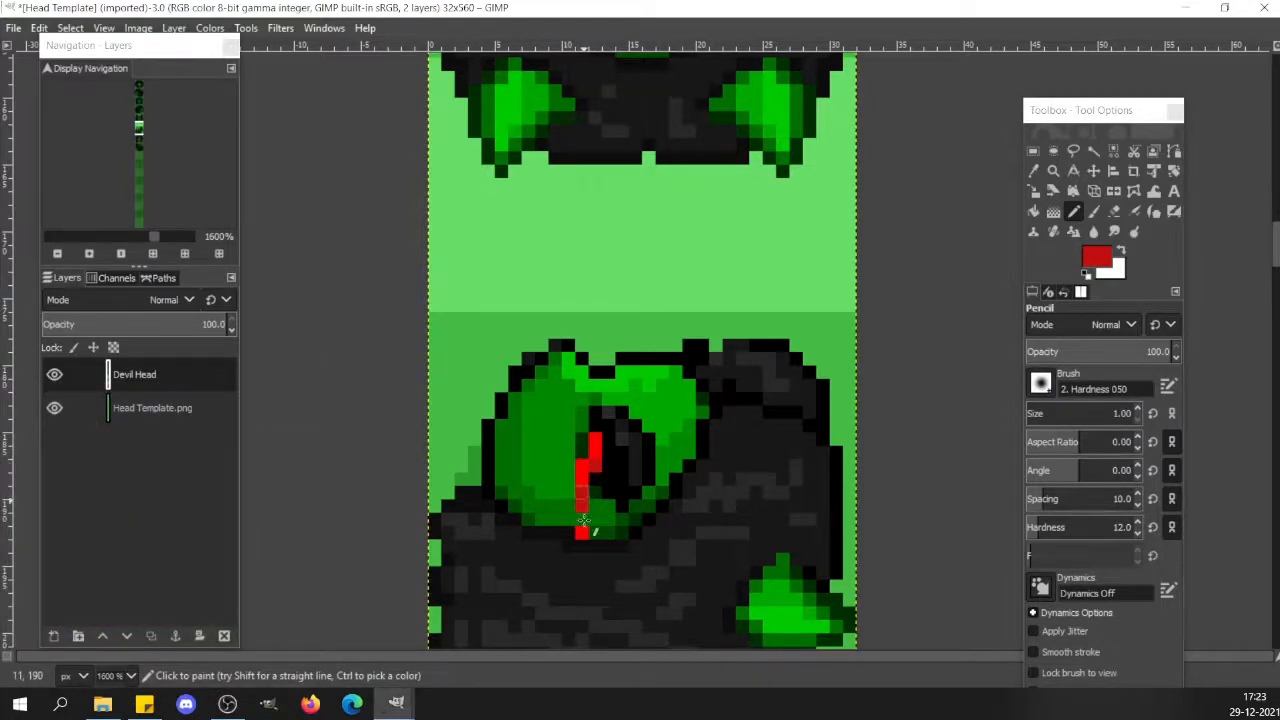
click(585, 476)
Shade the red tears of the front-view head and the eyes and tears of the upside-down head with the darker red.
scroll(642, 350, down, 10)
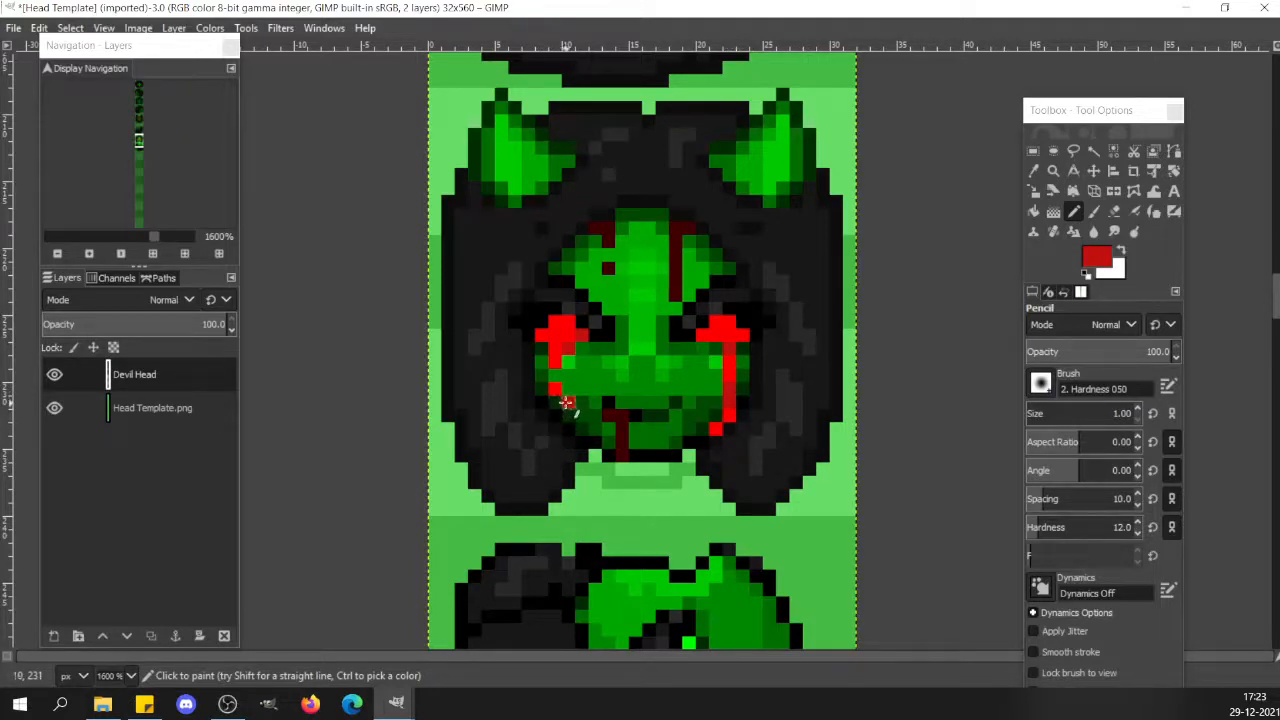
drag(1276, 303, 1276, 208)
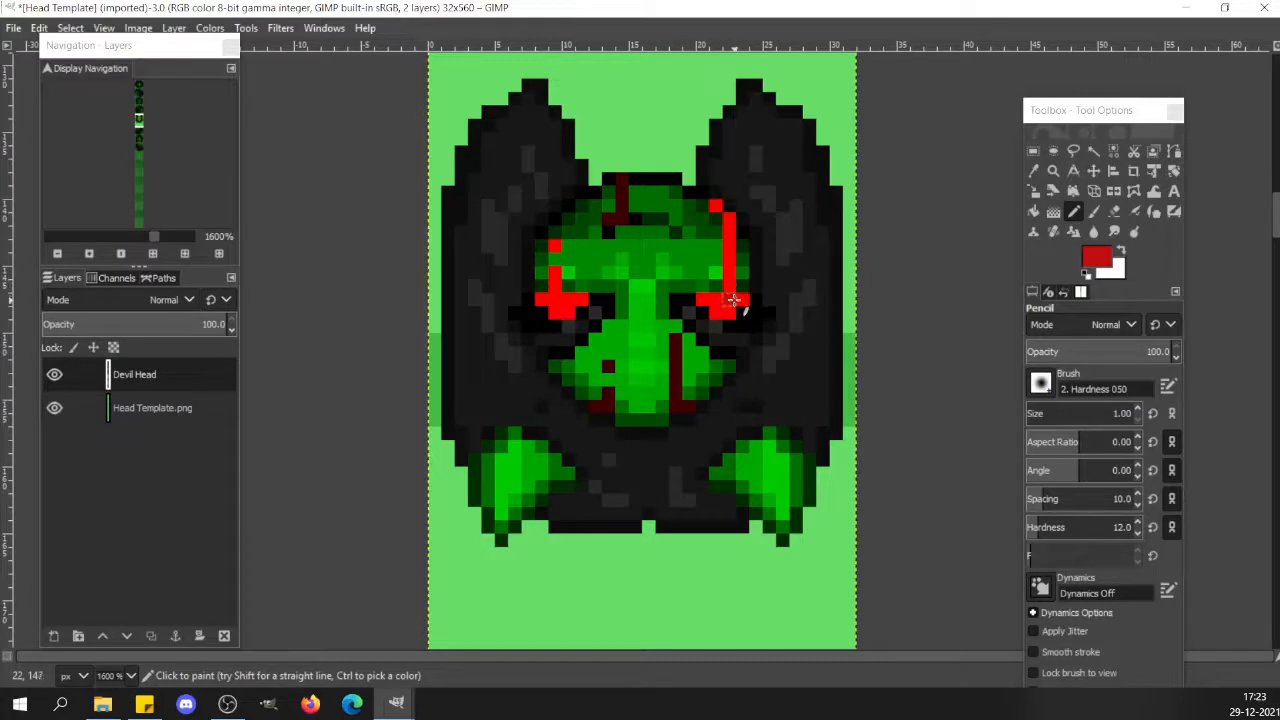
drag(734, 300, 743, 300)
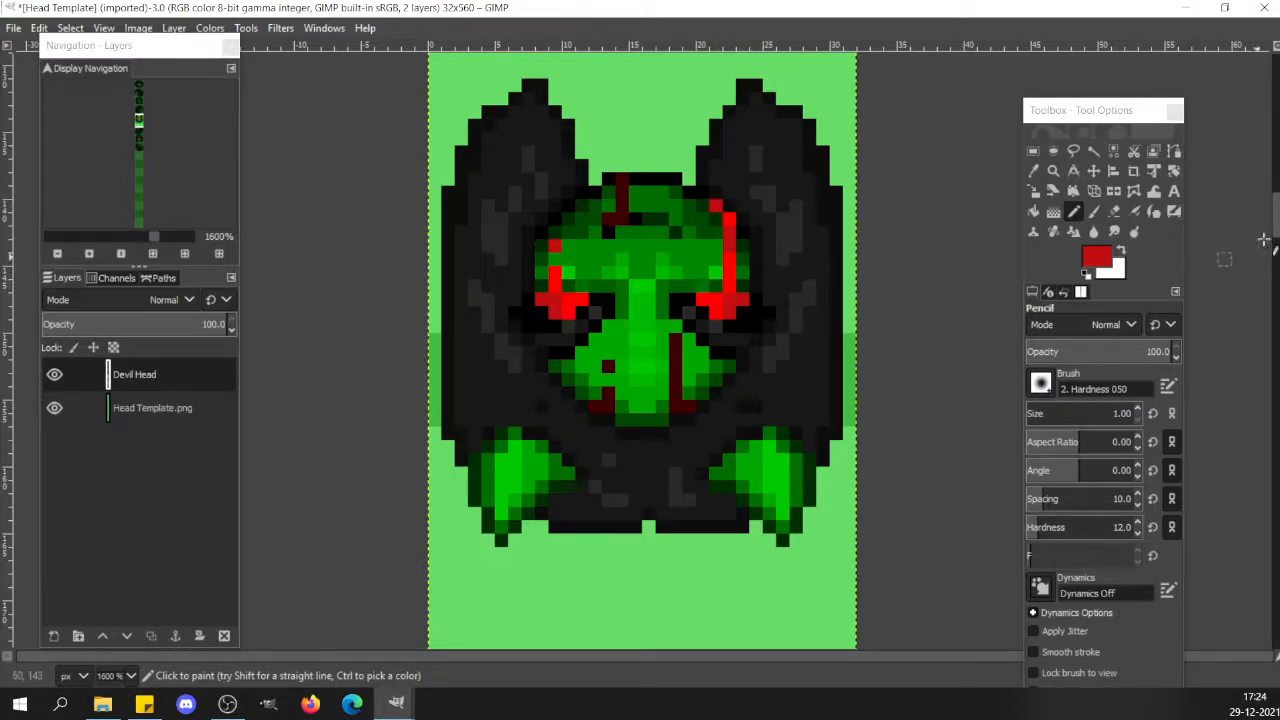
Copy the 5 × 9 px area around the left-facing side-view head's red tear and clear the selection.
drag(1276, 220, 1276, 267)
key(r)
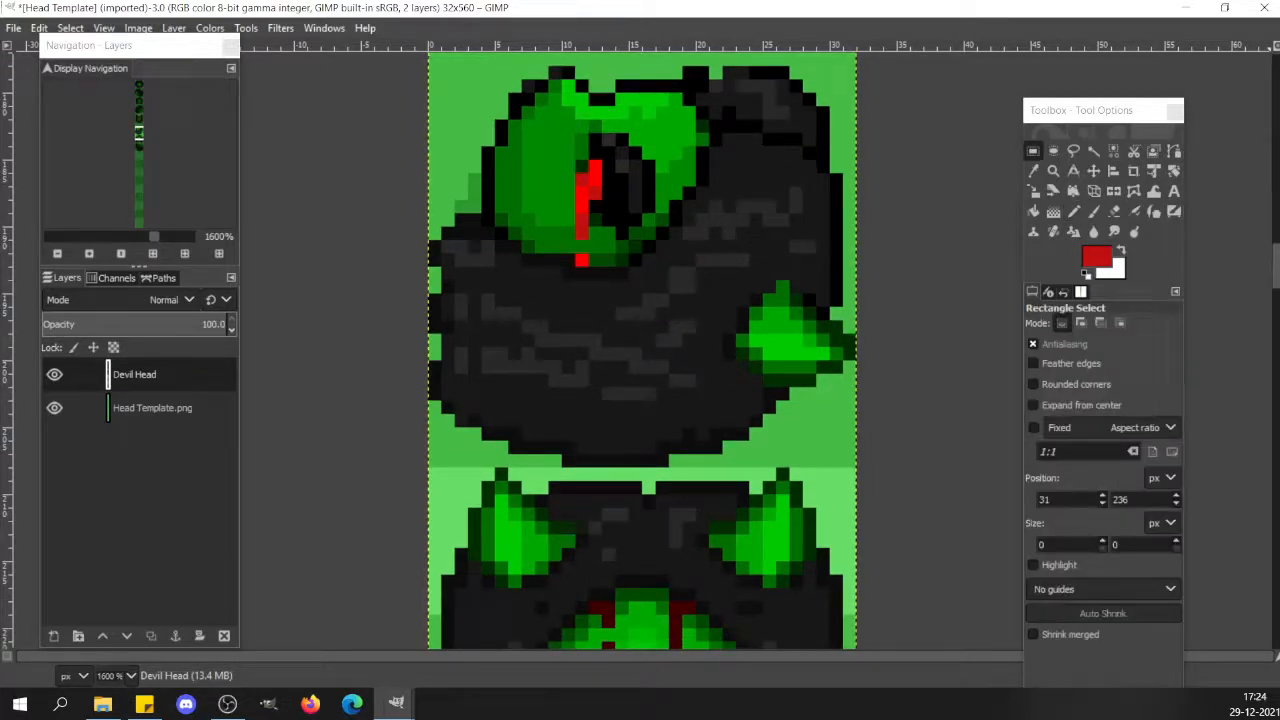
click(567, 173)
drag(567, 173, 630, 268)
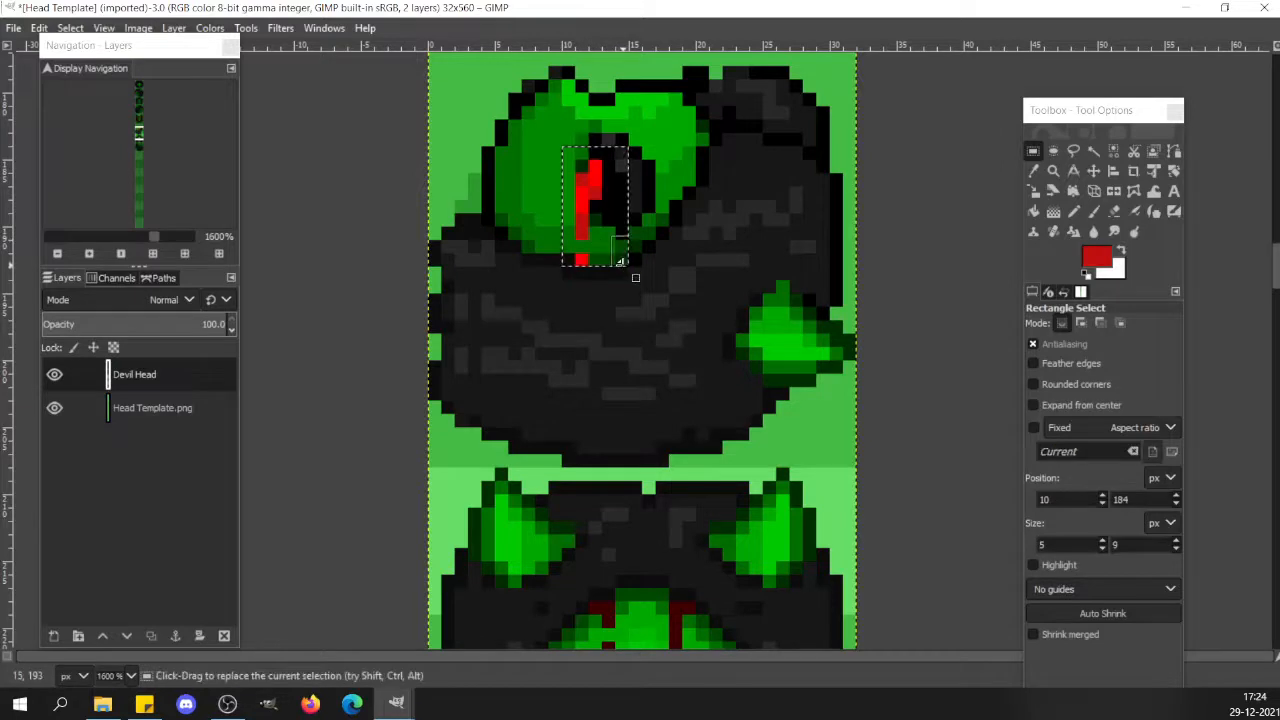
key(ctrl+c)
click(620, 261)
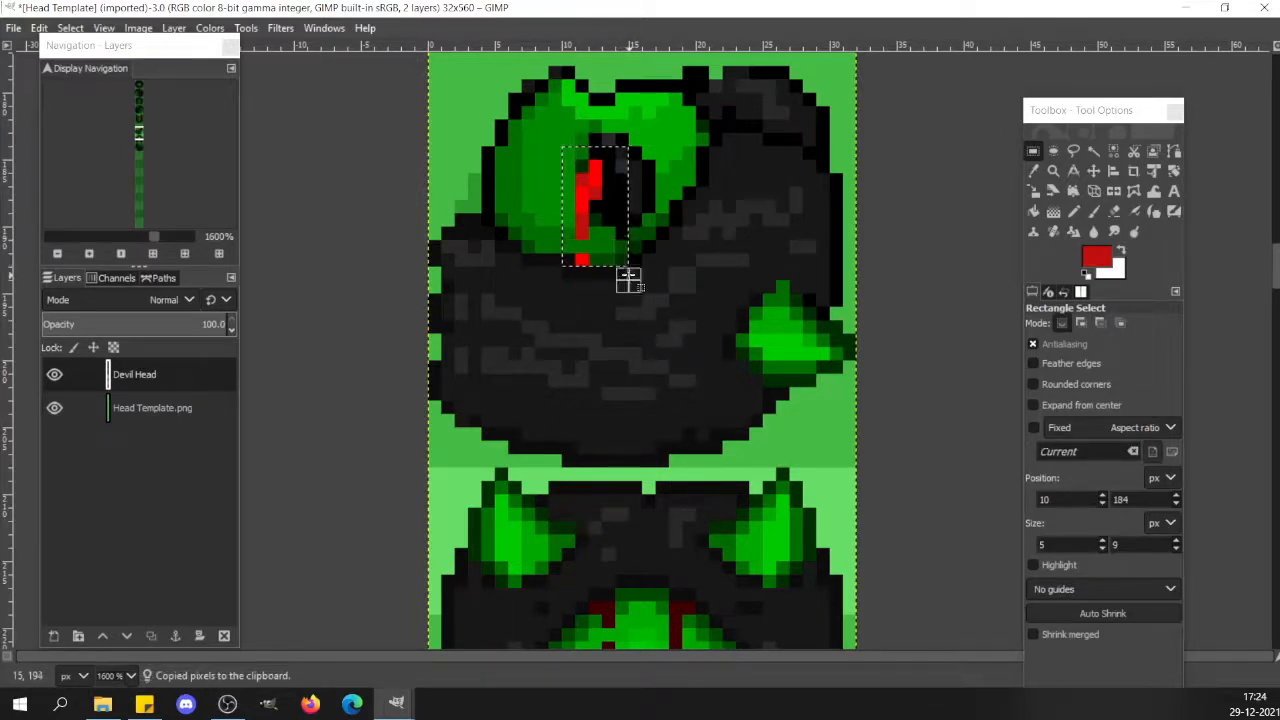
Paste the copied tear piece onto the right-facing side-view head and flip it horizontally.
scroll(642, 350, down, 18)
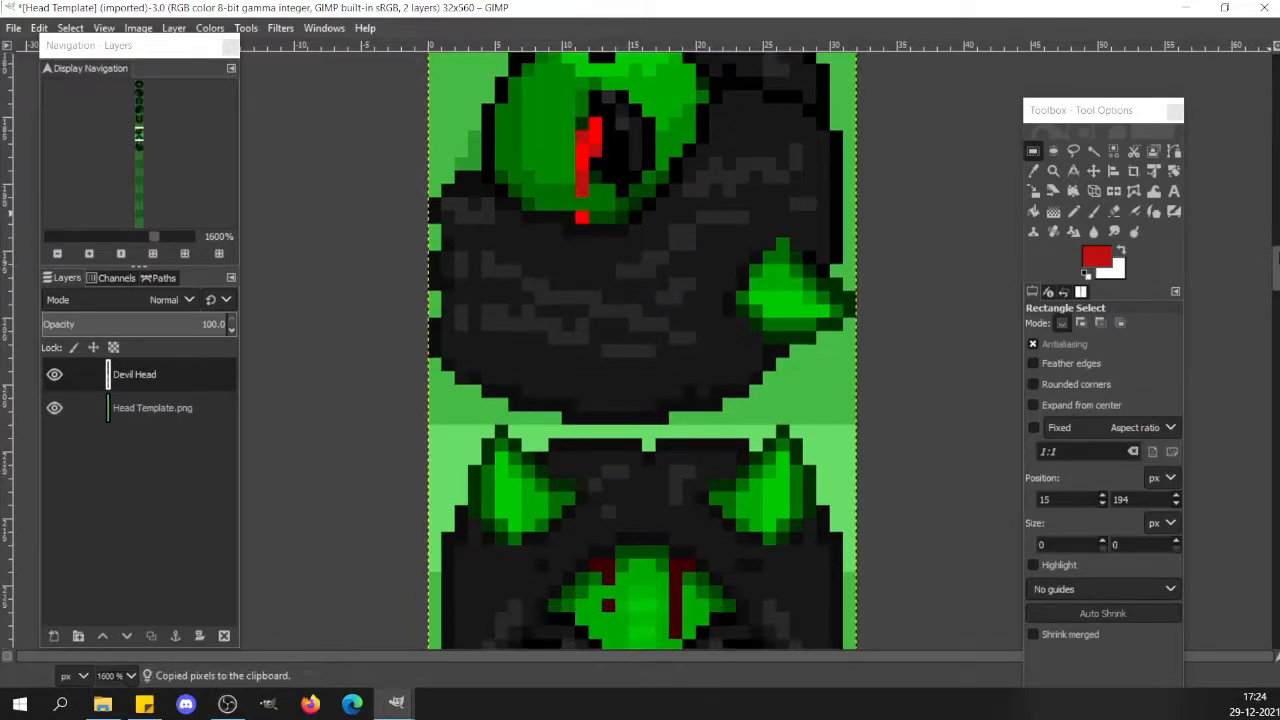
drag(1278, 306, 1278, 307)
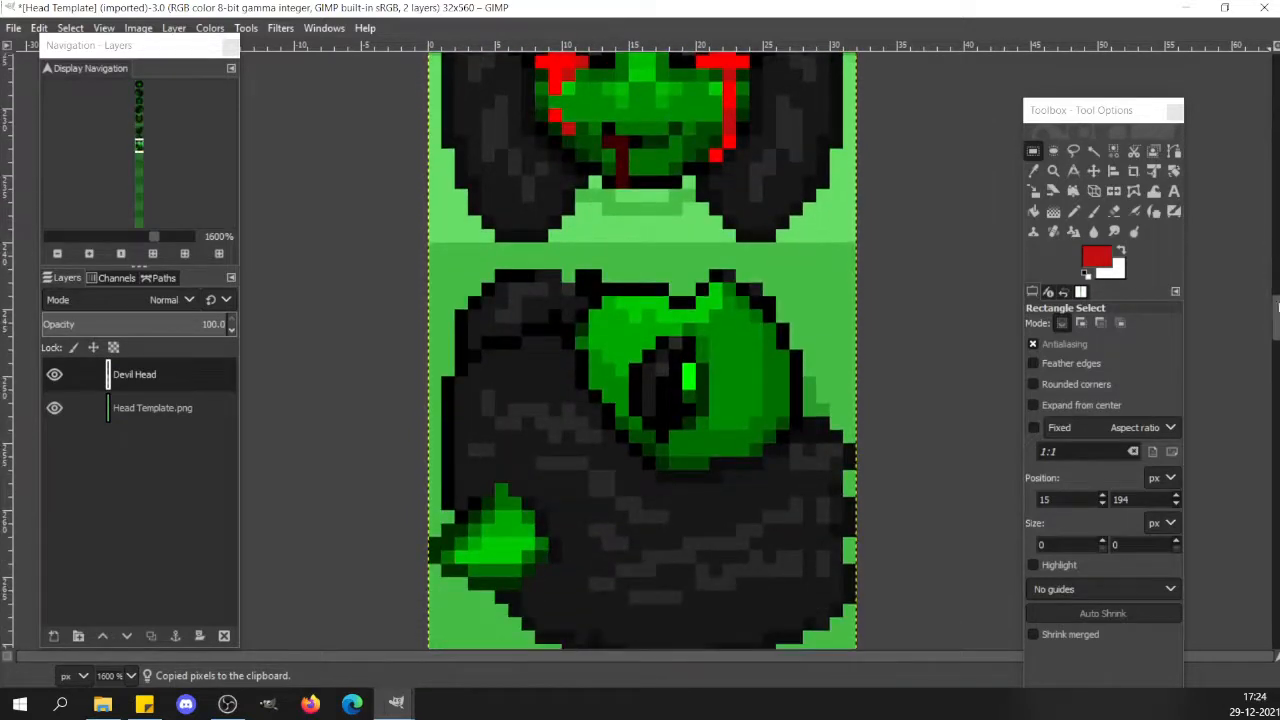
key(ctrl+v)
key(shift+f)
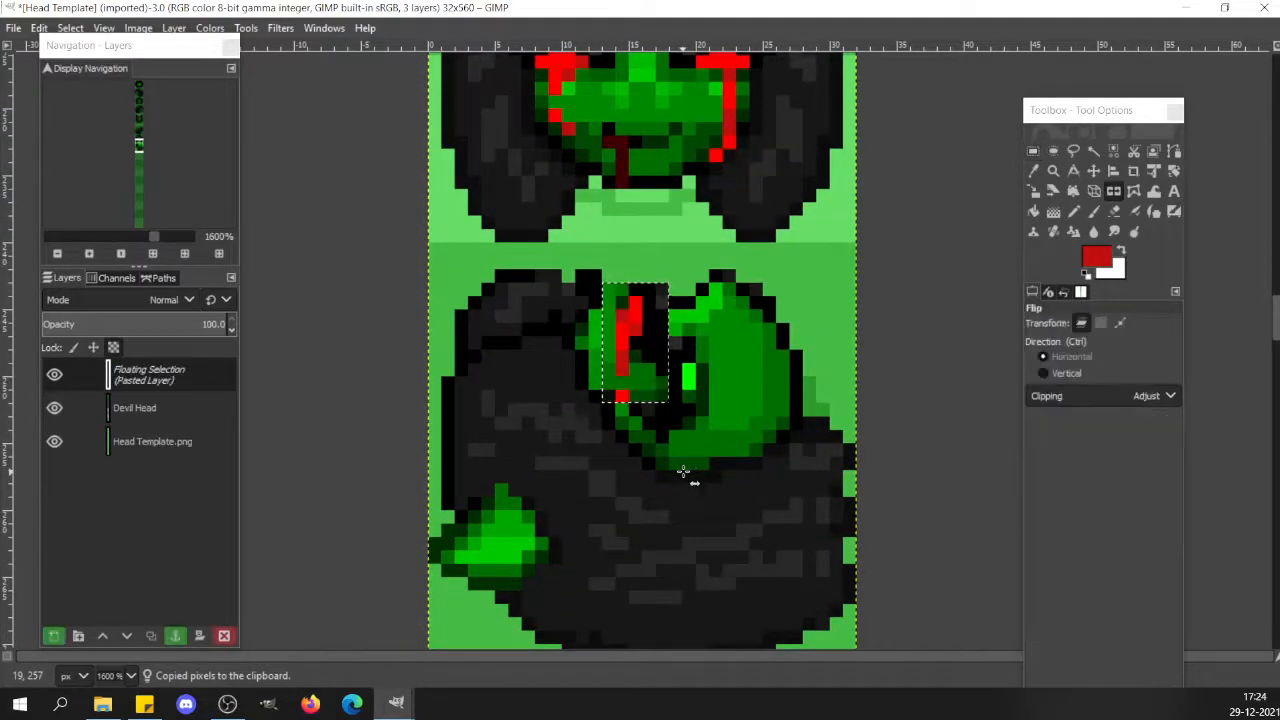
click(629, 343)
key(m)
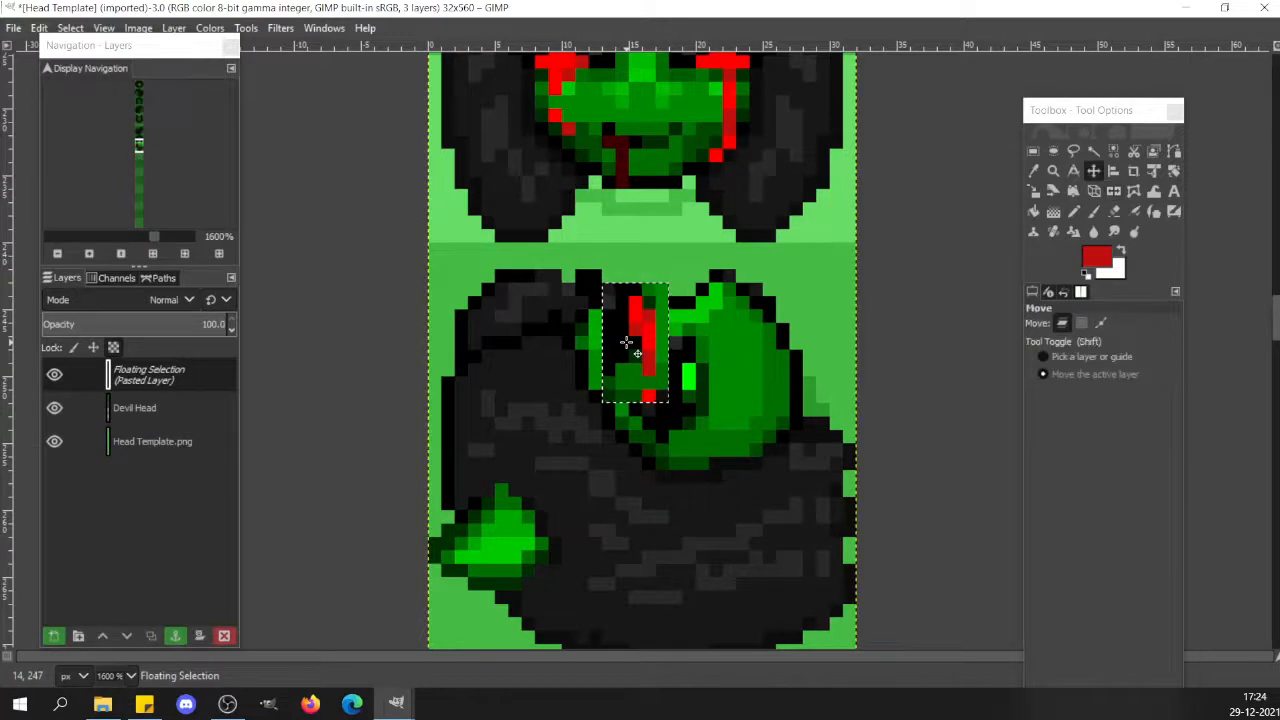
Move the flipped tear piece 4 px right and 5 px down over the eye's edge and anchor it.
key(Right)
key(Right)
key(Right)
key(Down)
key(Down)
key(Right)
key(Right)
key(Right)
key(Down)
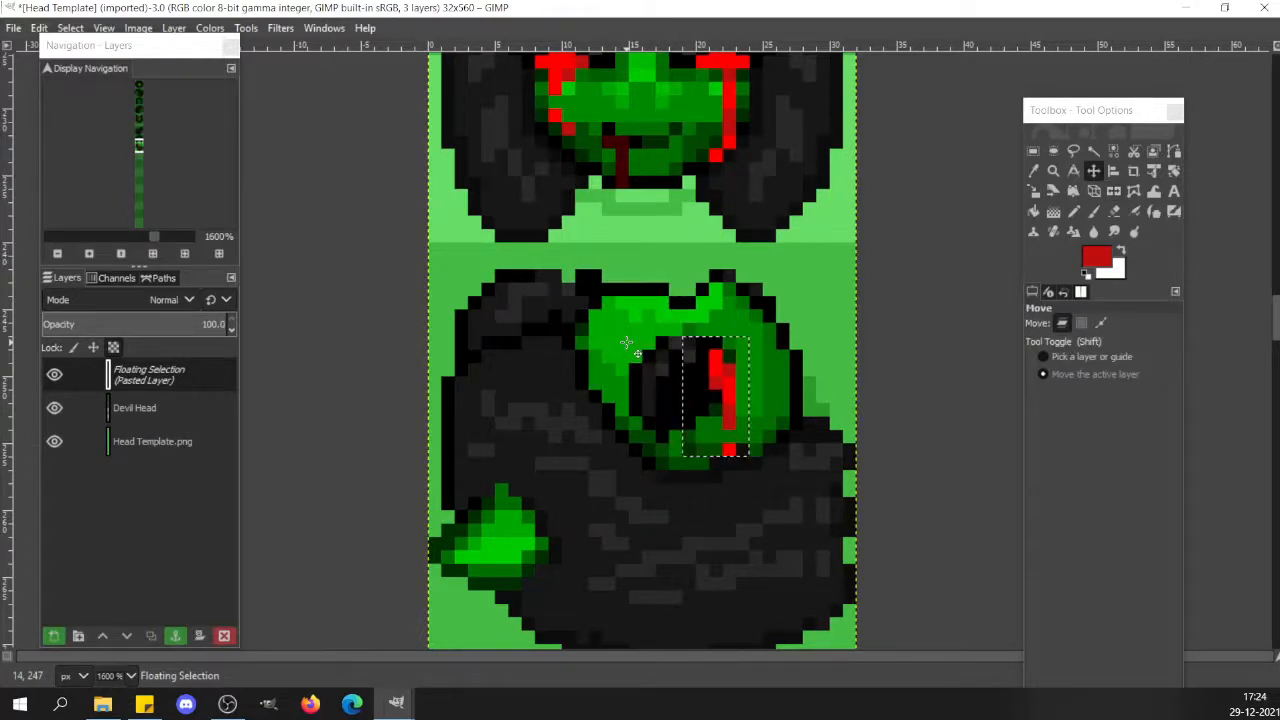
key(Down)
key(Down)
key(Down)
key(Up)
key(Left)
key(Left)
key(Left)
key(Right)
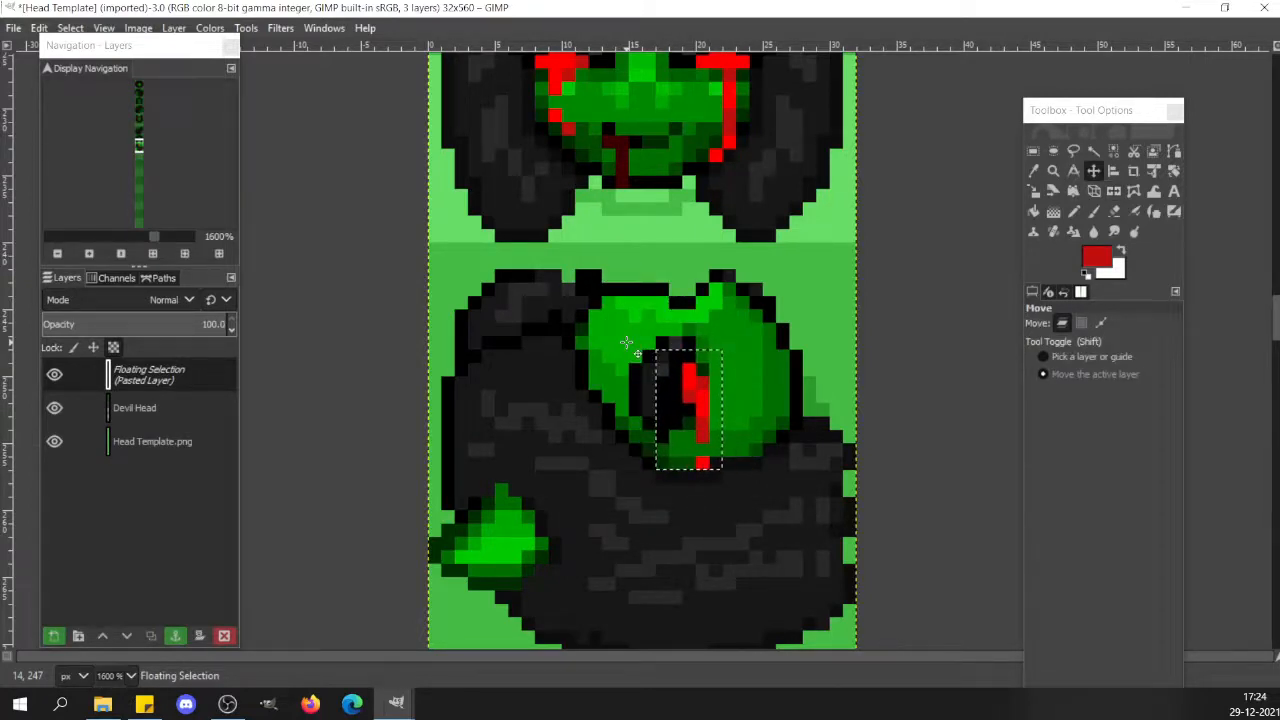
key(Right)
key(Left)
click(548, 351)
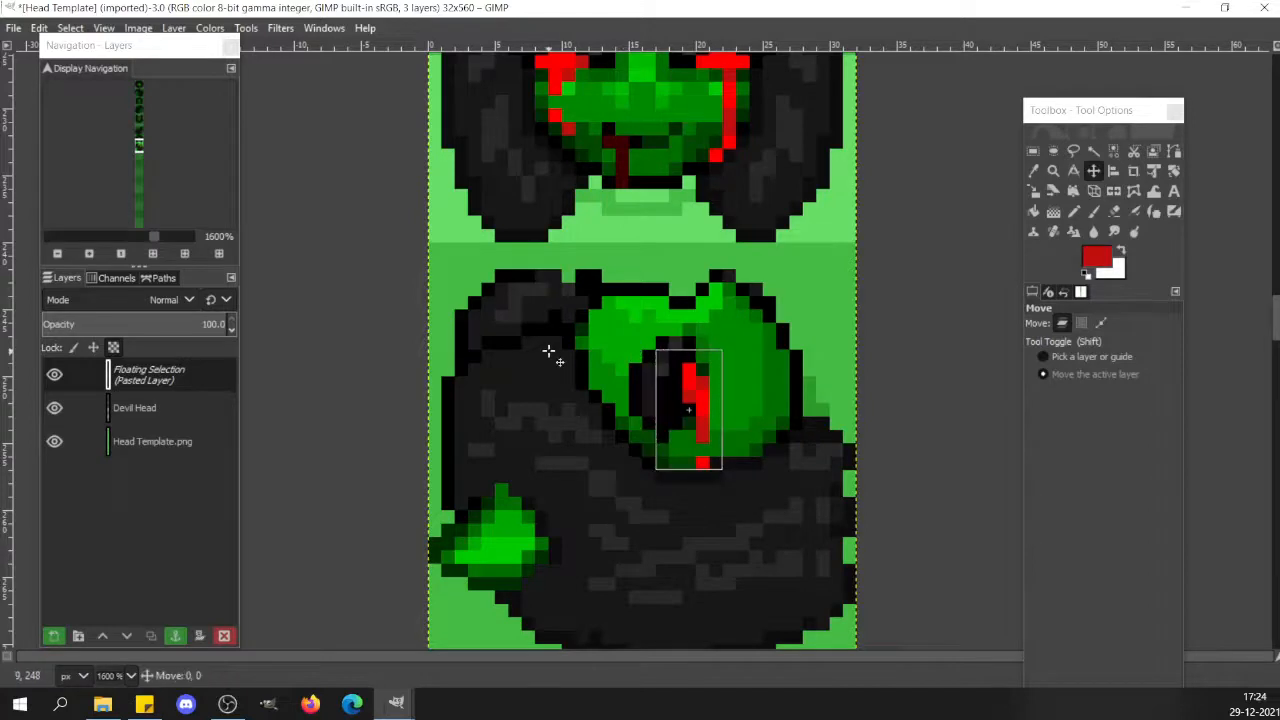
click(548, 351)
key(r)
click(548, 351)
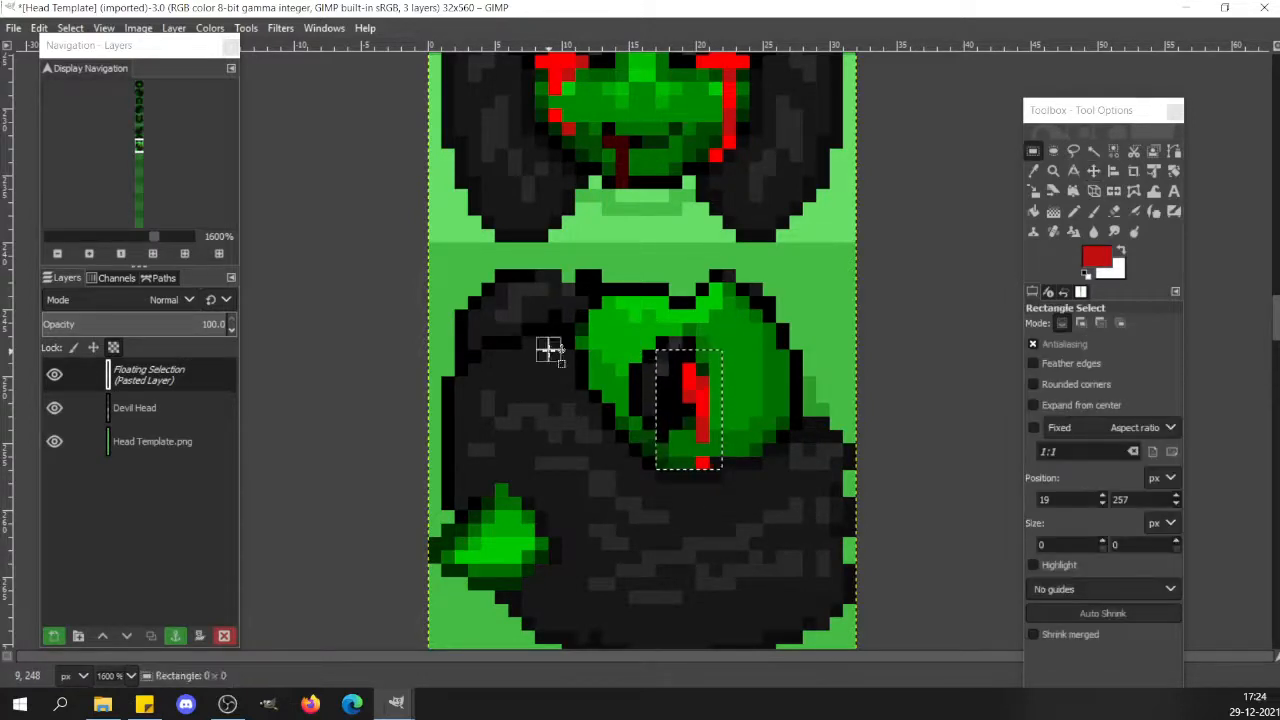
Shade the red eyes and tears of the frowning front-view head with the darker red using the 1 px Pencil.
scroll(1276, 304, up, 3)
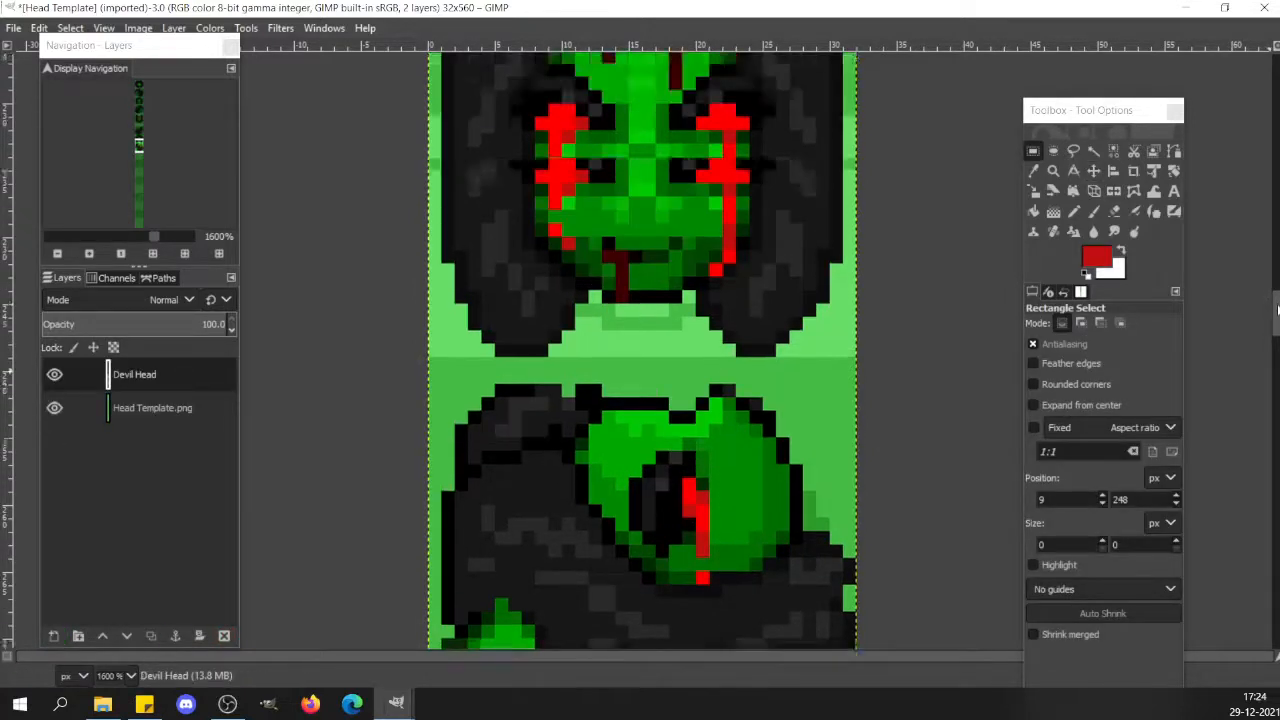
key(n)
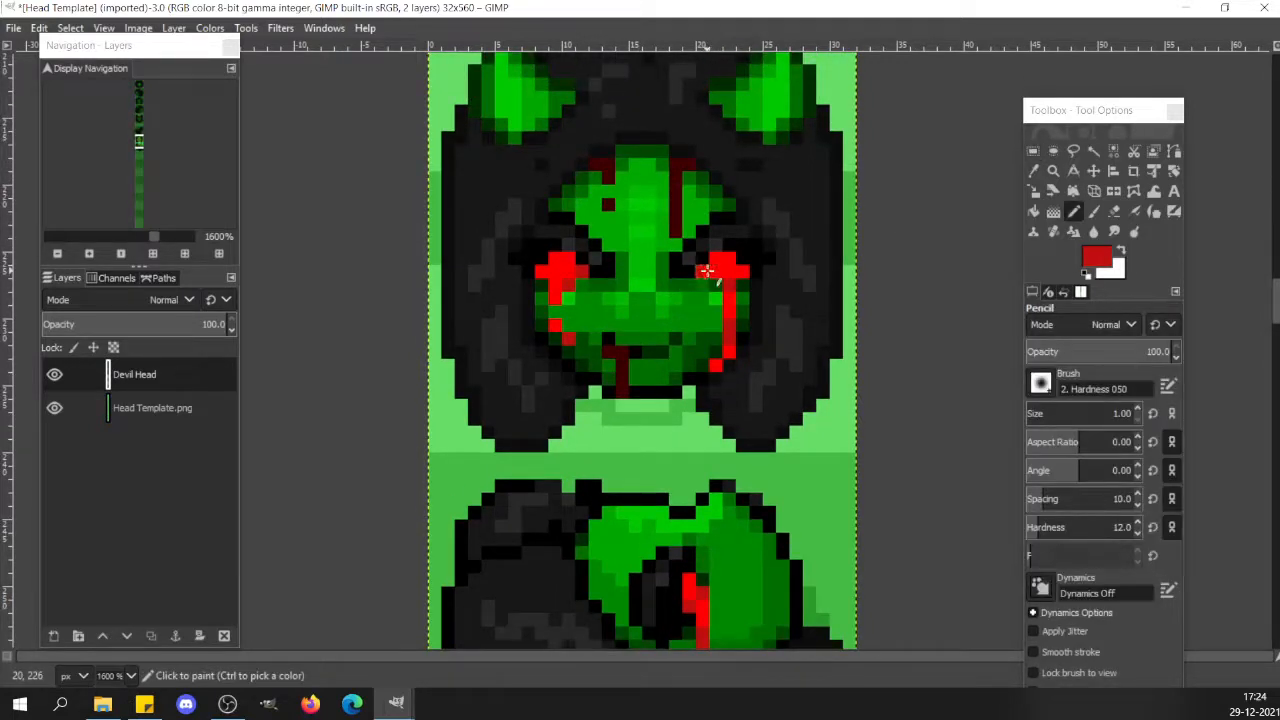
click(707, 271)
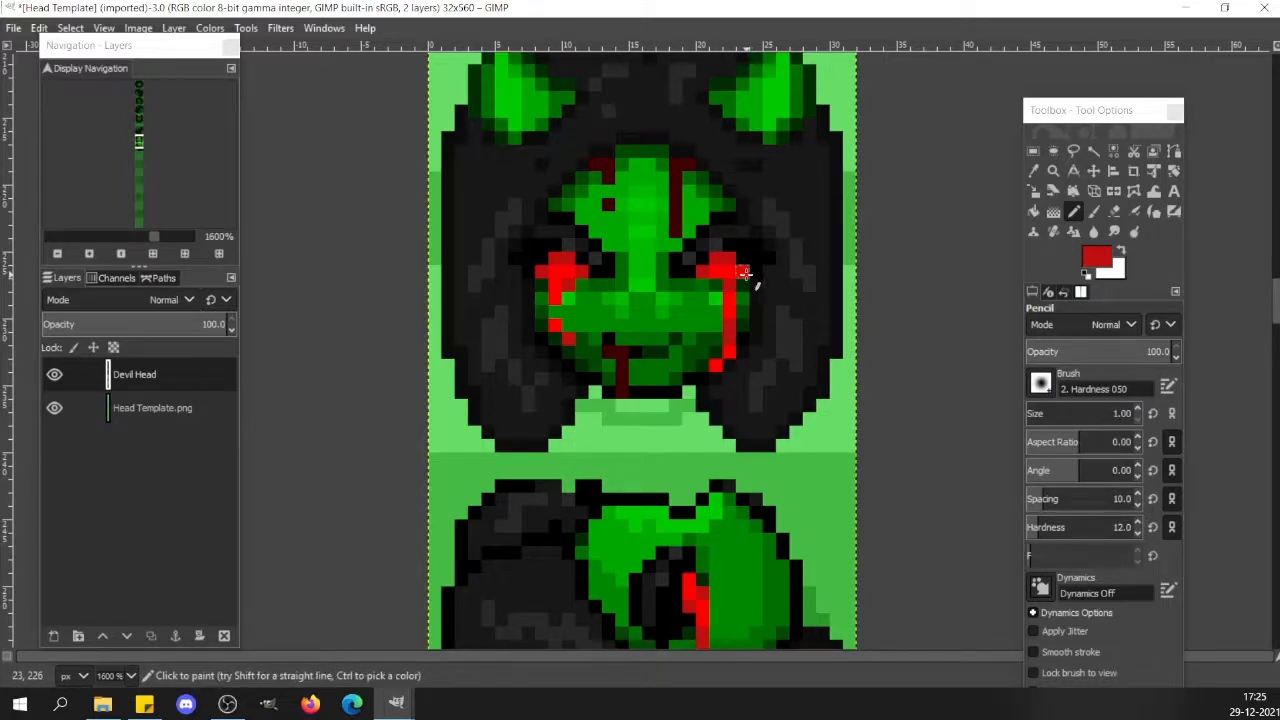
key(r)
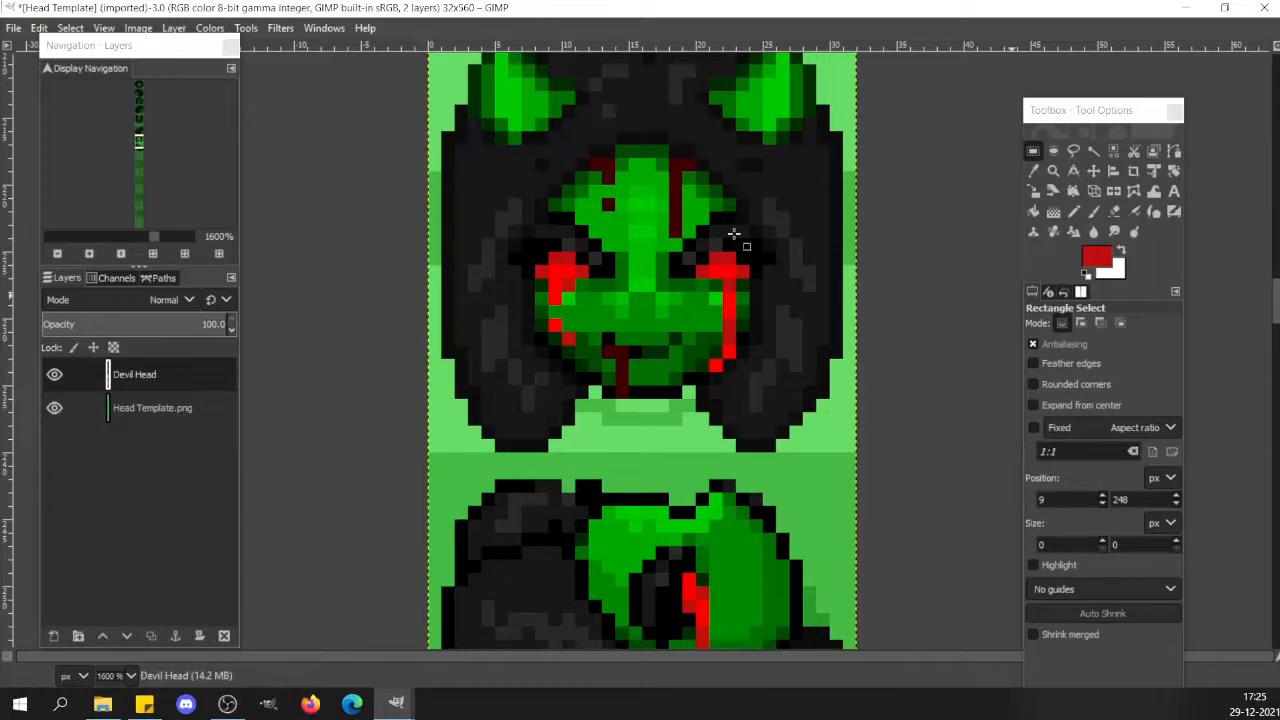
Copy the back-view head with the leaf emblem from the first cell at the start of the Head Template strip and clear the selection.
drag(138, 236, 131, 240)
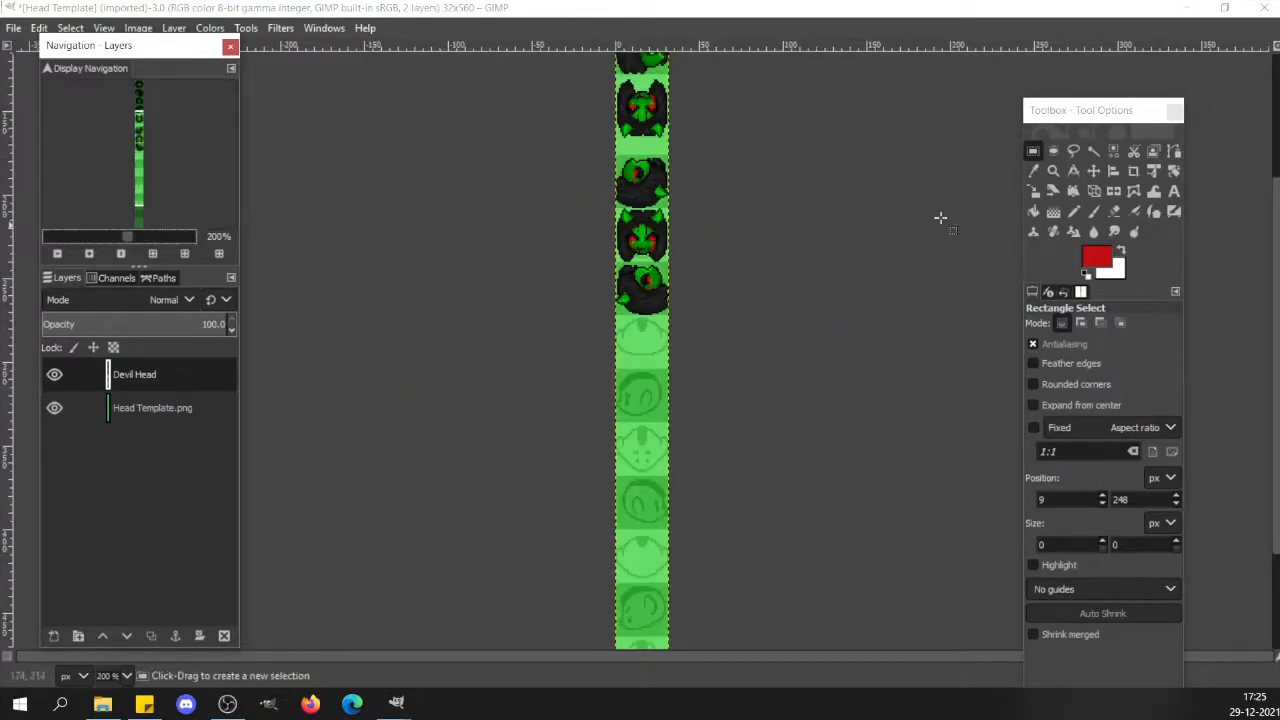
drag(1276, 280, 1277, 164)
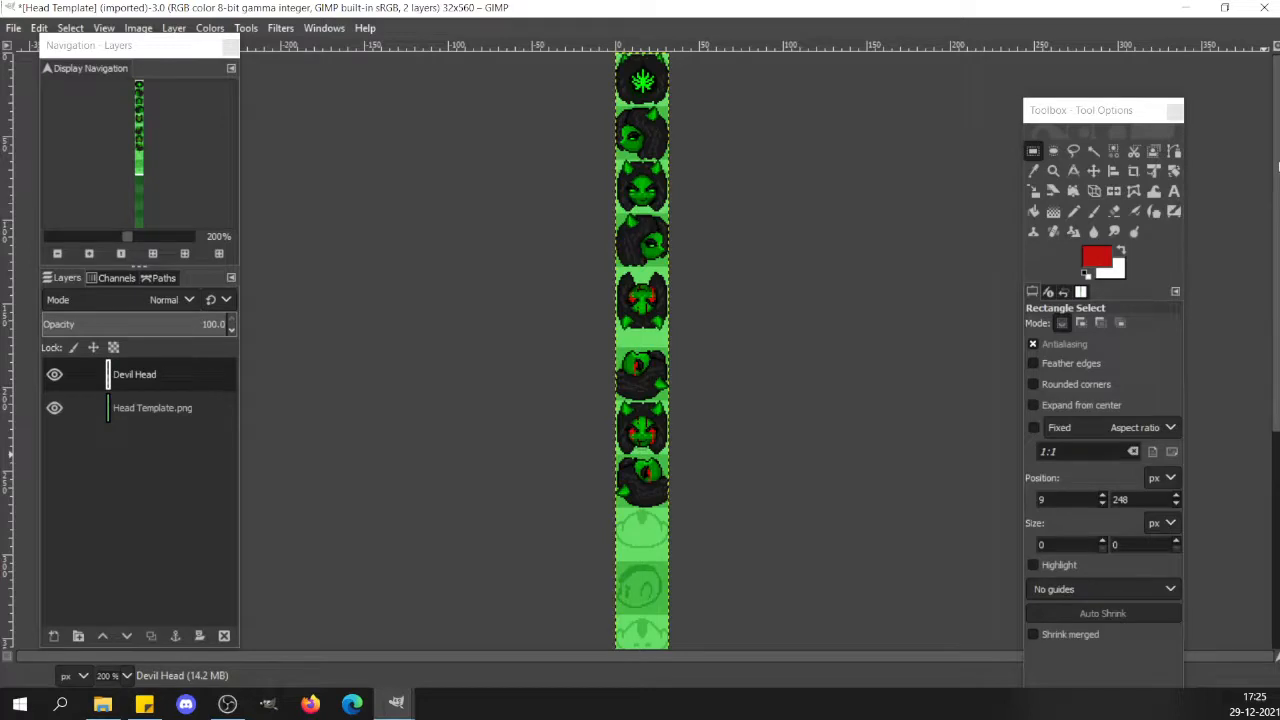
drag(1278, 169, 1277, 190)
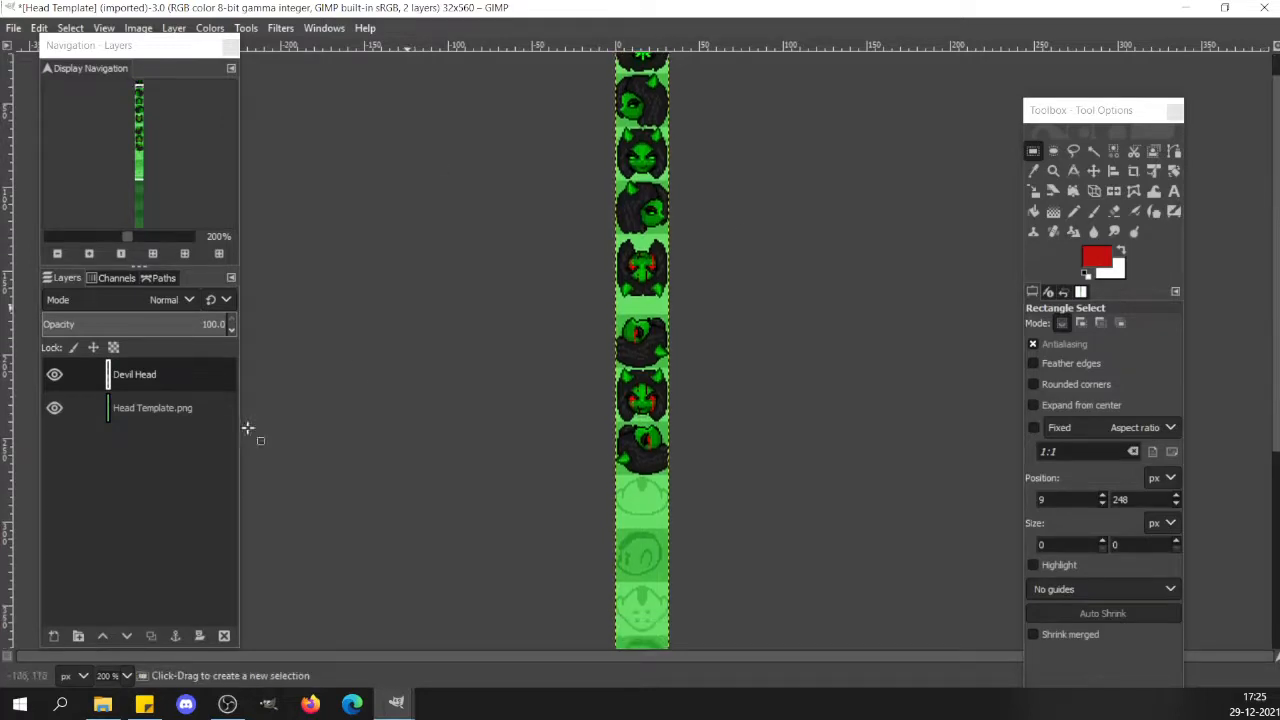
click(155, 237)
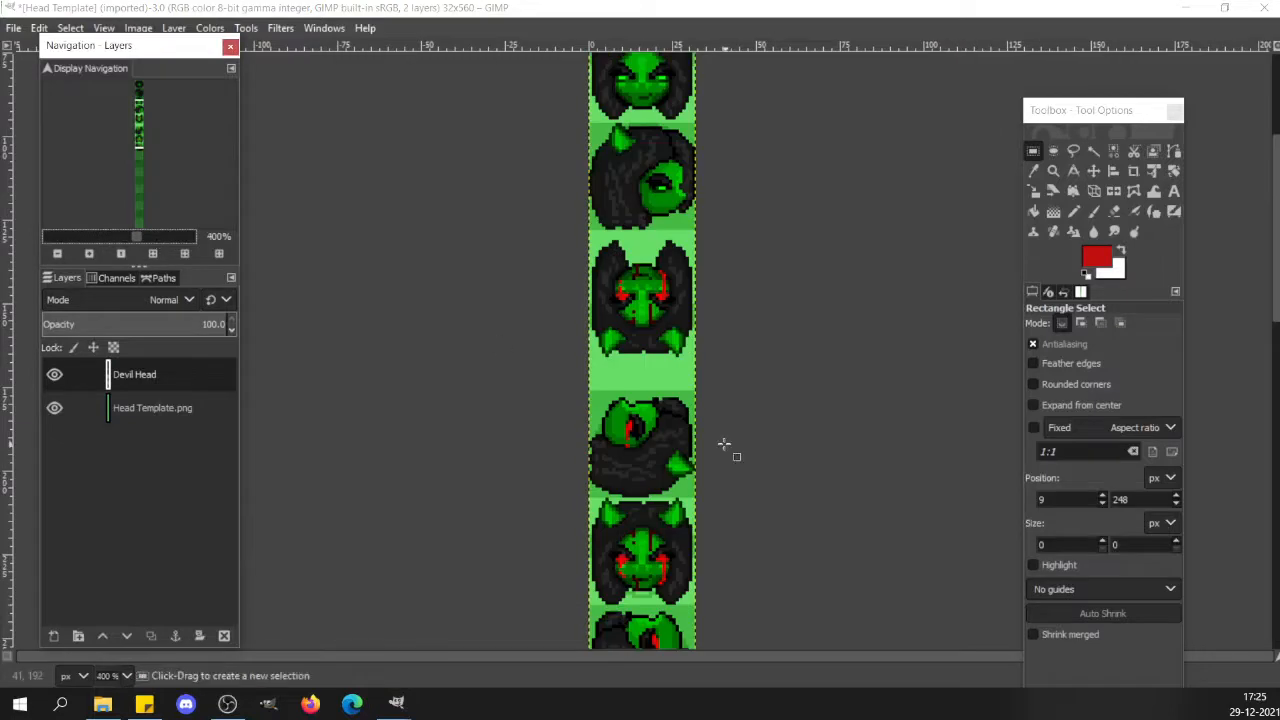
drag(1277, 245, 1277, 200)
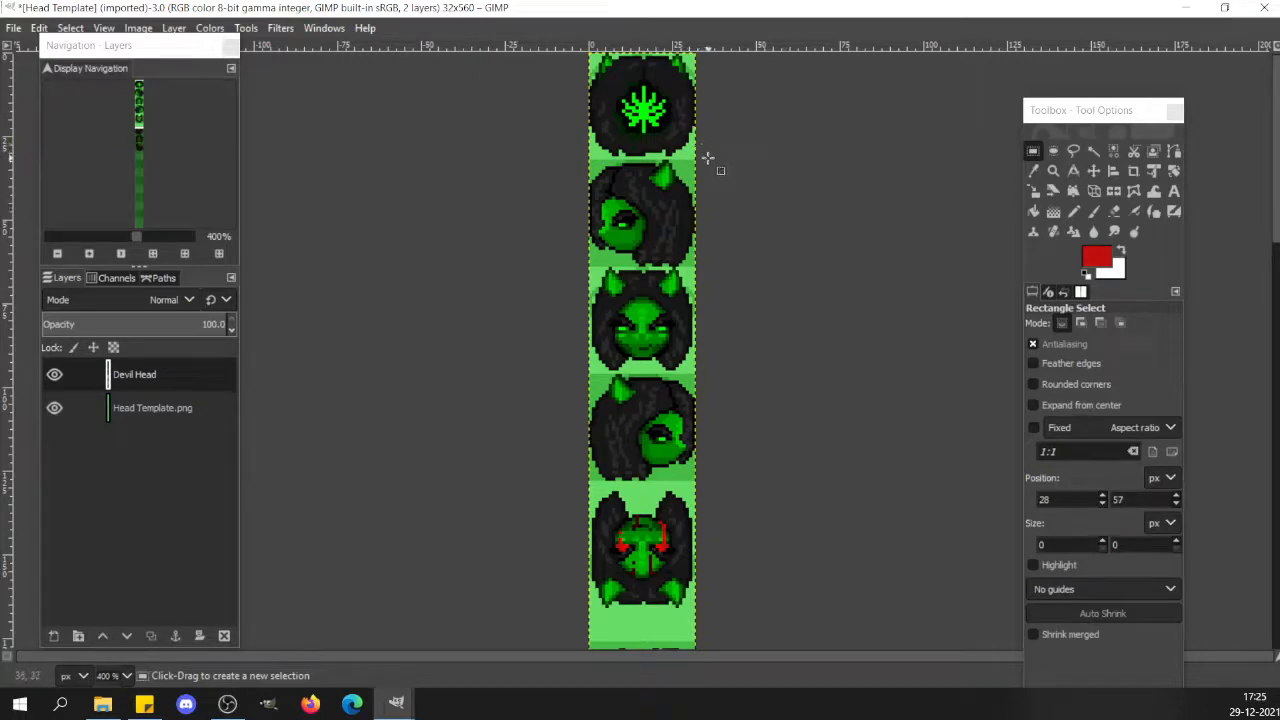
drag(707, 158, 538, 48)
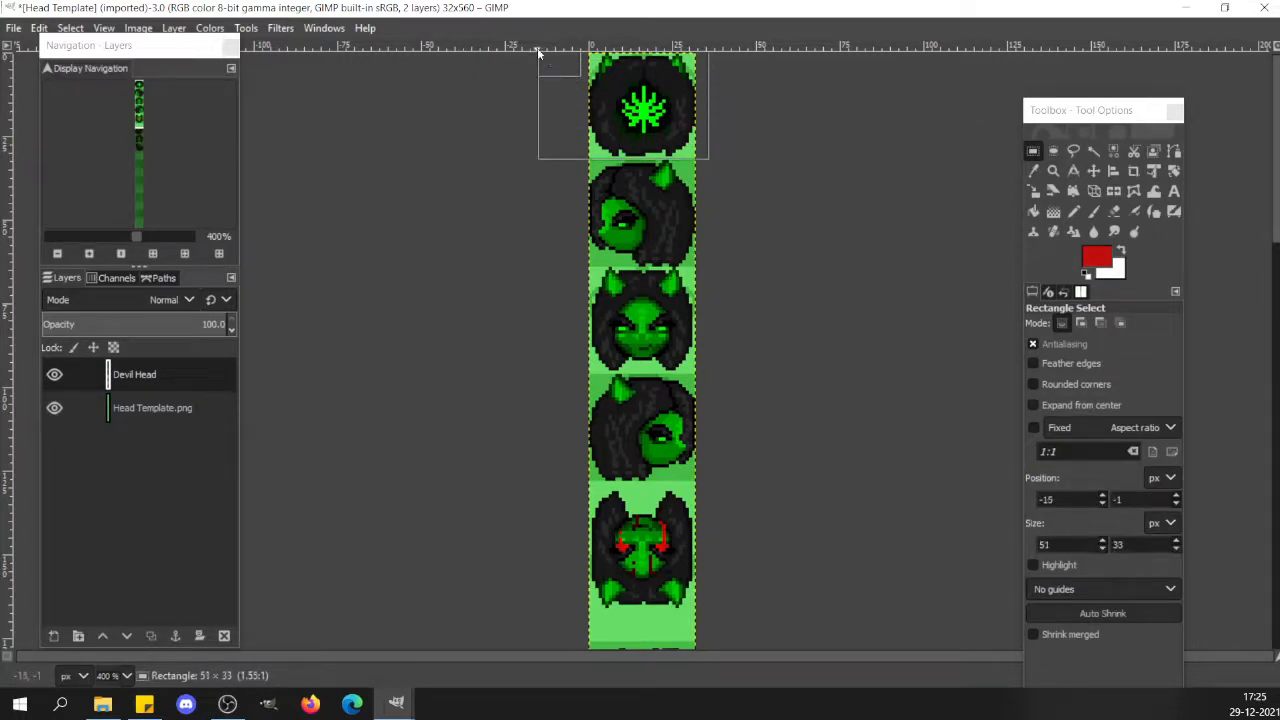
key(ctrl+c)
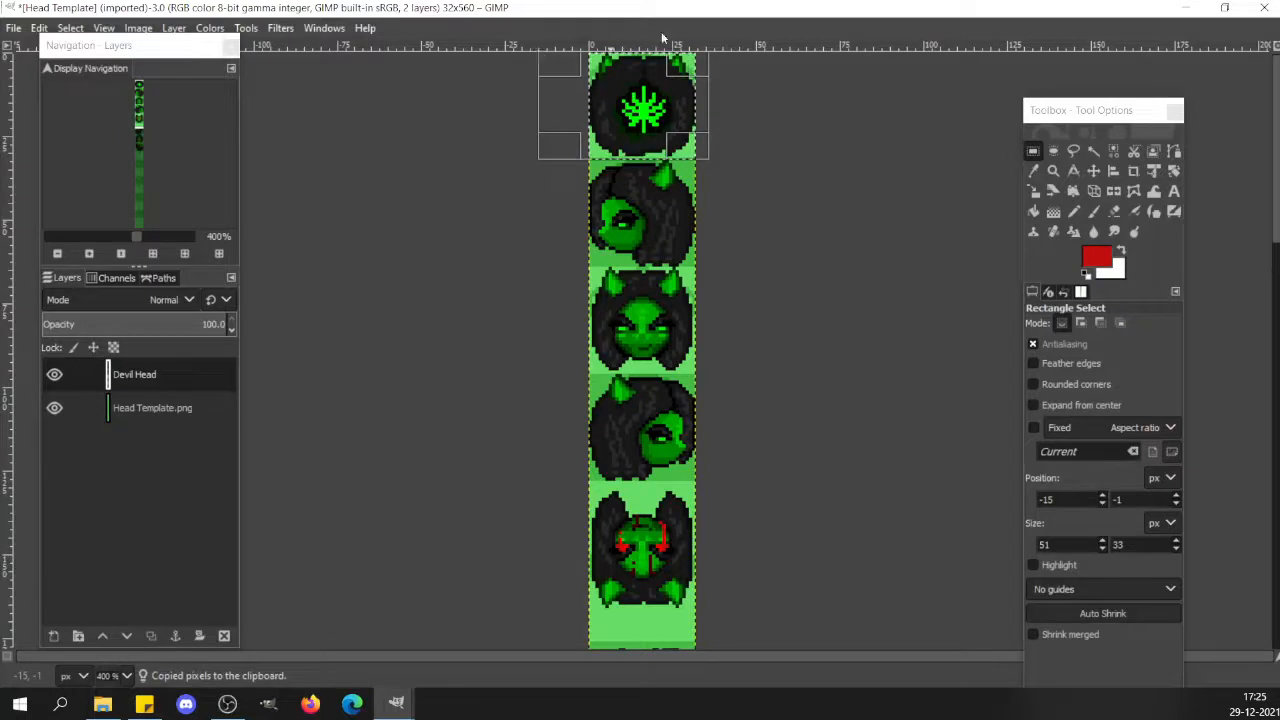
click(718, 396)
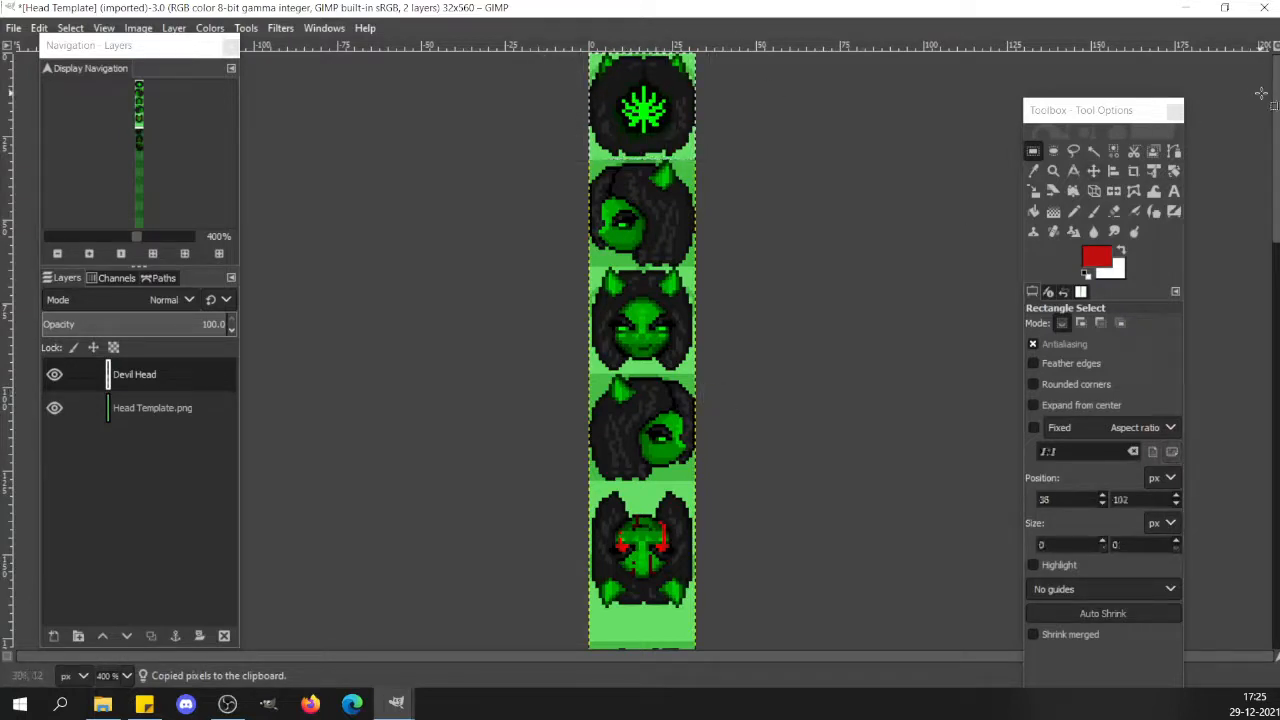
Paste the copied back-view head into the first empty cell below the finished heads, align it with the cell's edges and anchor it.
scroll(675, 367, down, 10)
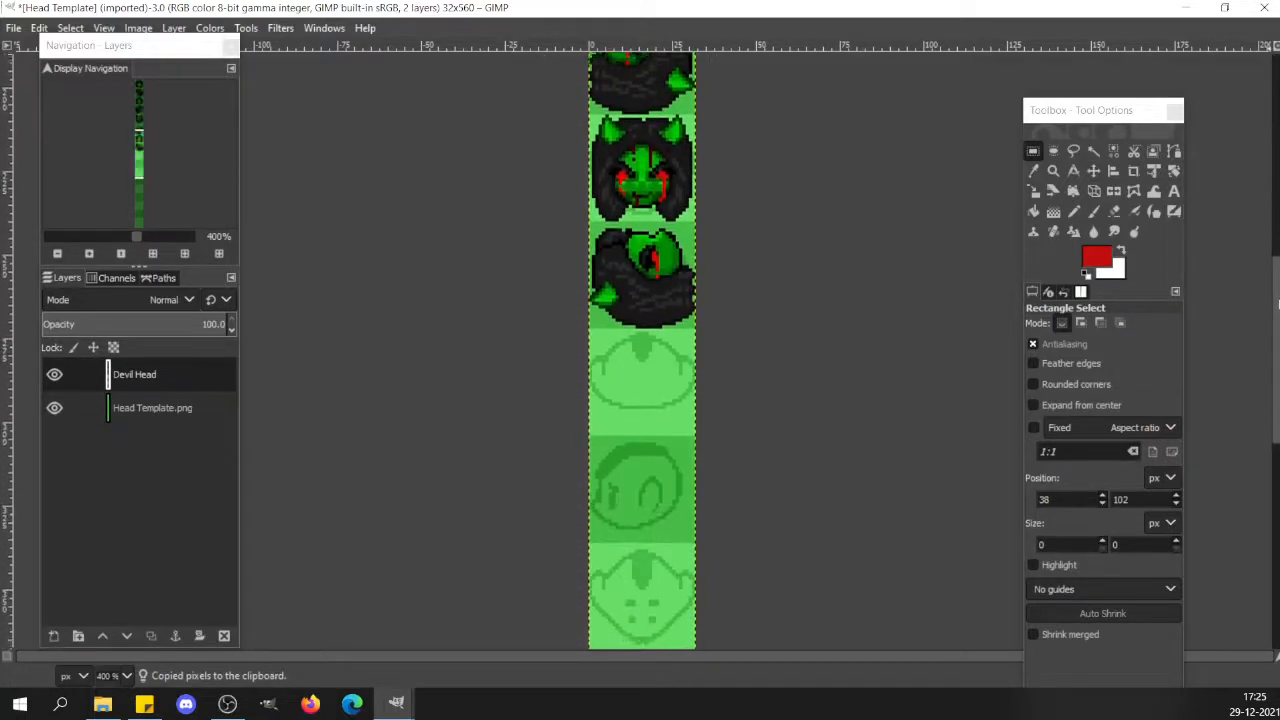
key(ctrl+v)
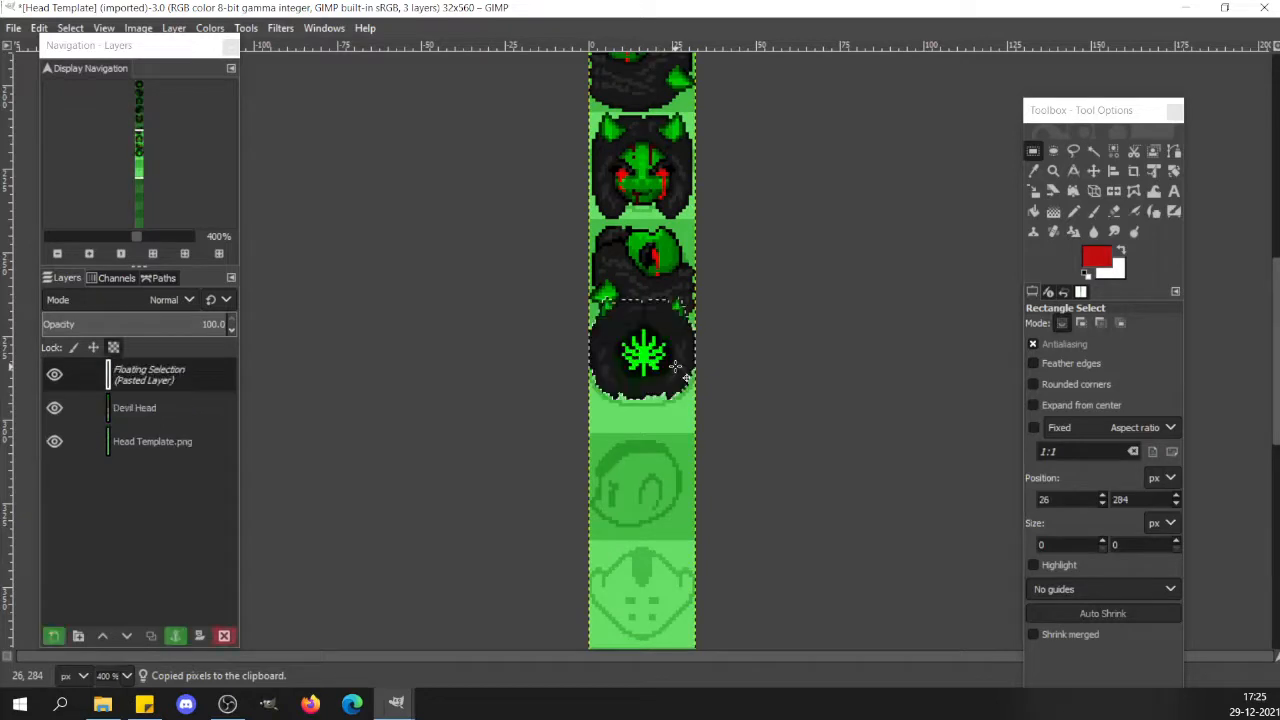
key(Down)
key(Down)
key(shift+Down)
key(shift+Down)
key(shift+Down)
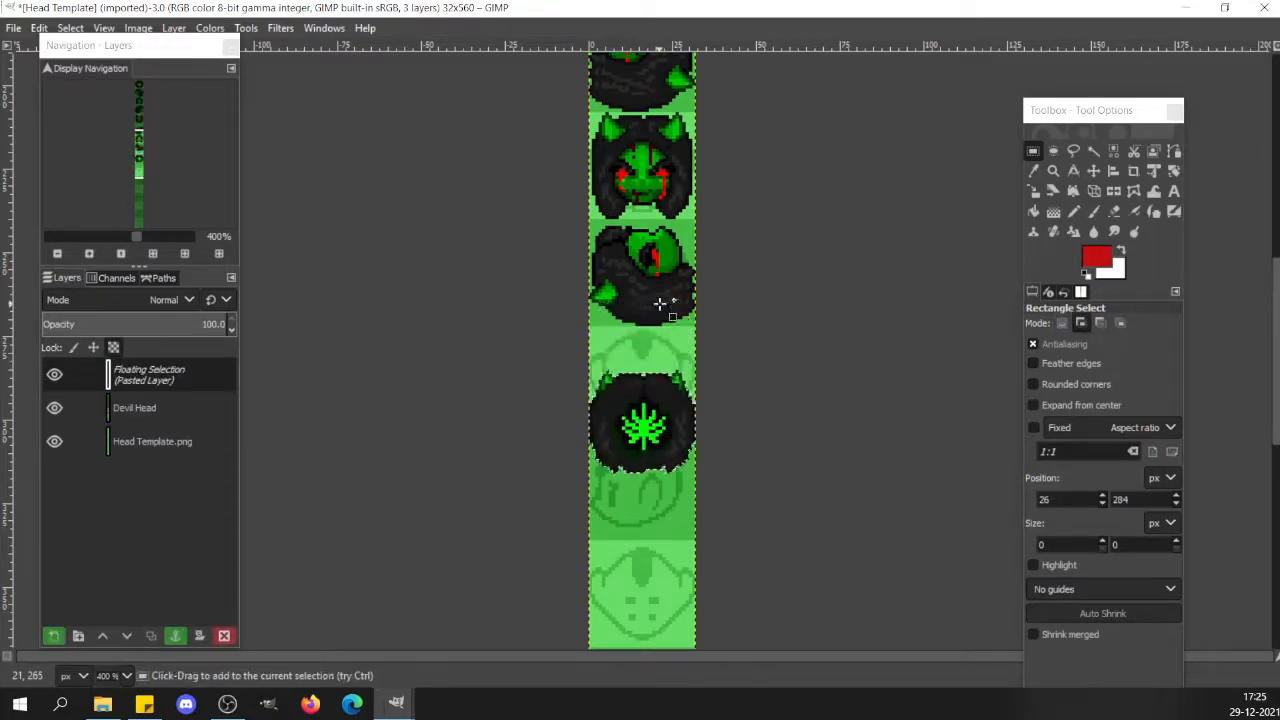
key(Up)
key(Up)
key(Up)
key(Up)
key(Up)
key(Up)
key(Up)
key(Up)
key(Up)
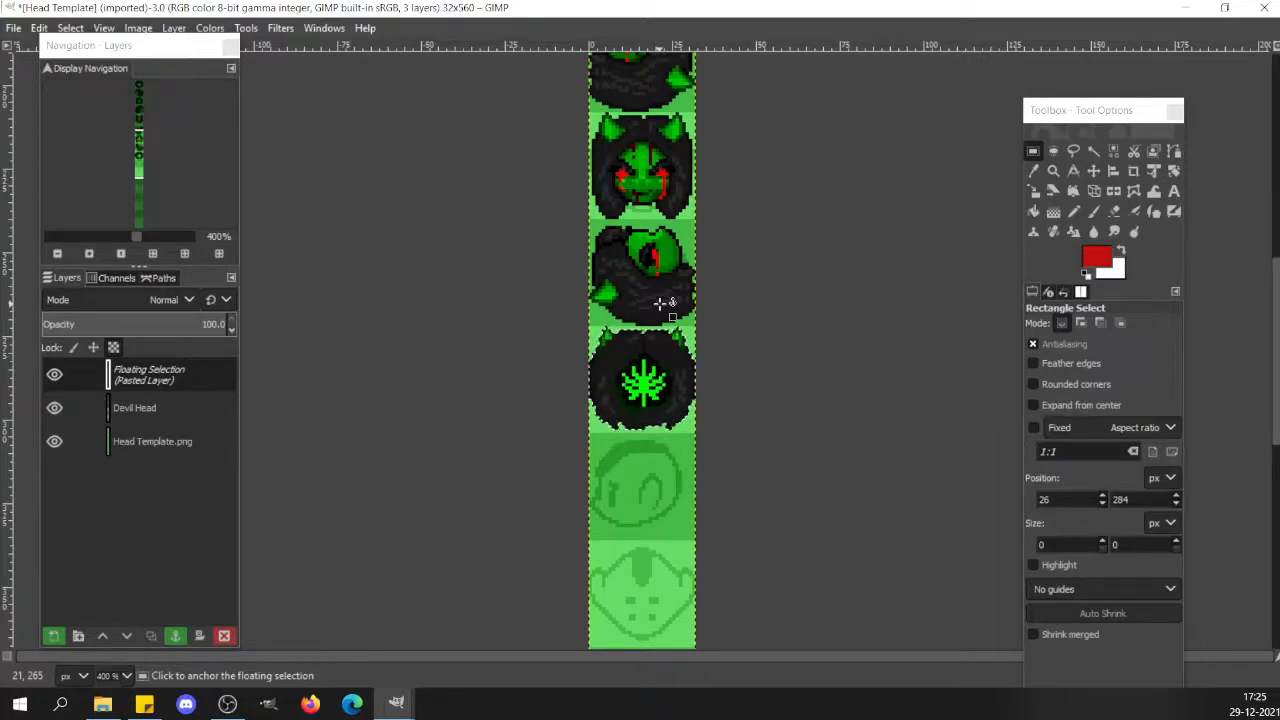
click(625, 510)
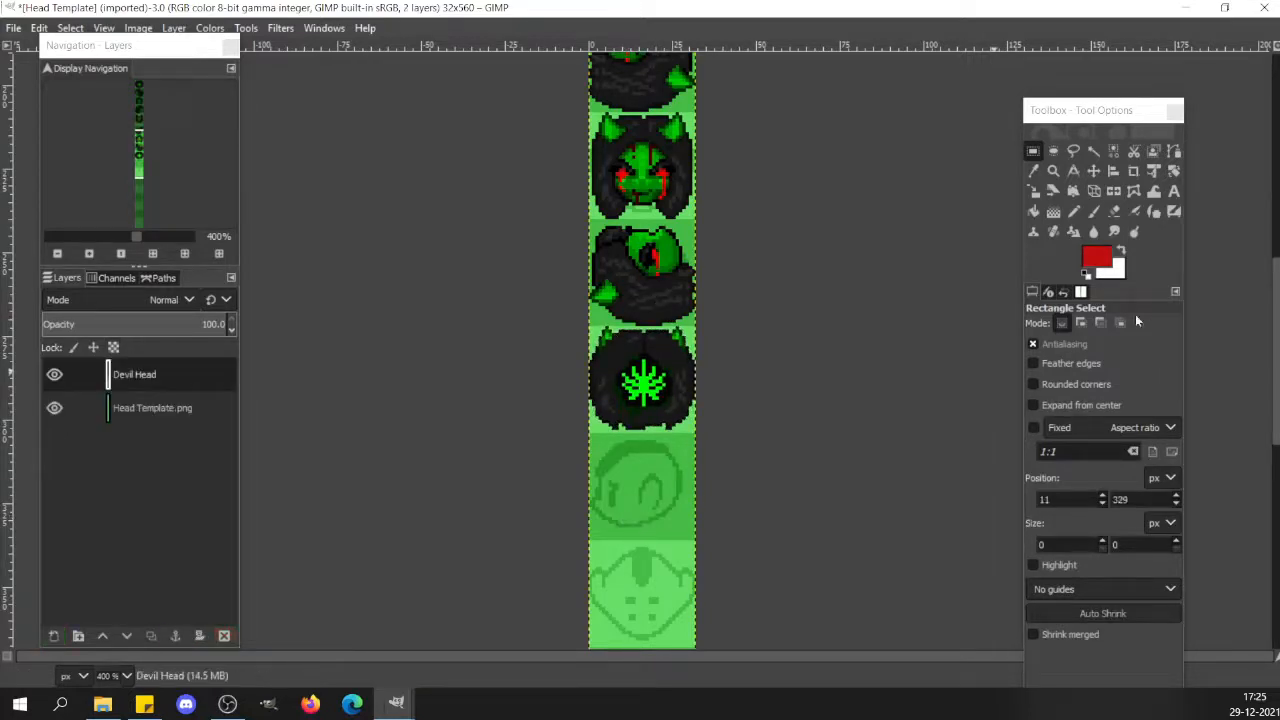
Switch to the DEVILISH-BIANXA_.pnmm image and bring up the smirking front-view head with the white eye.
scroll(1262, 316, up, 5)
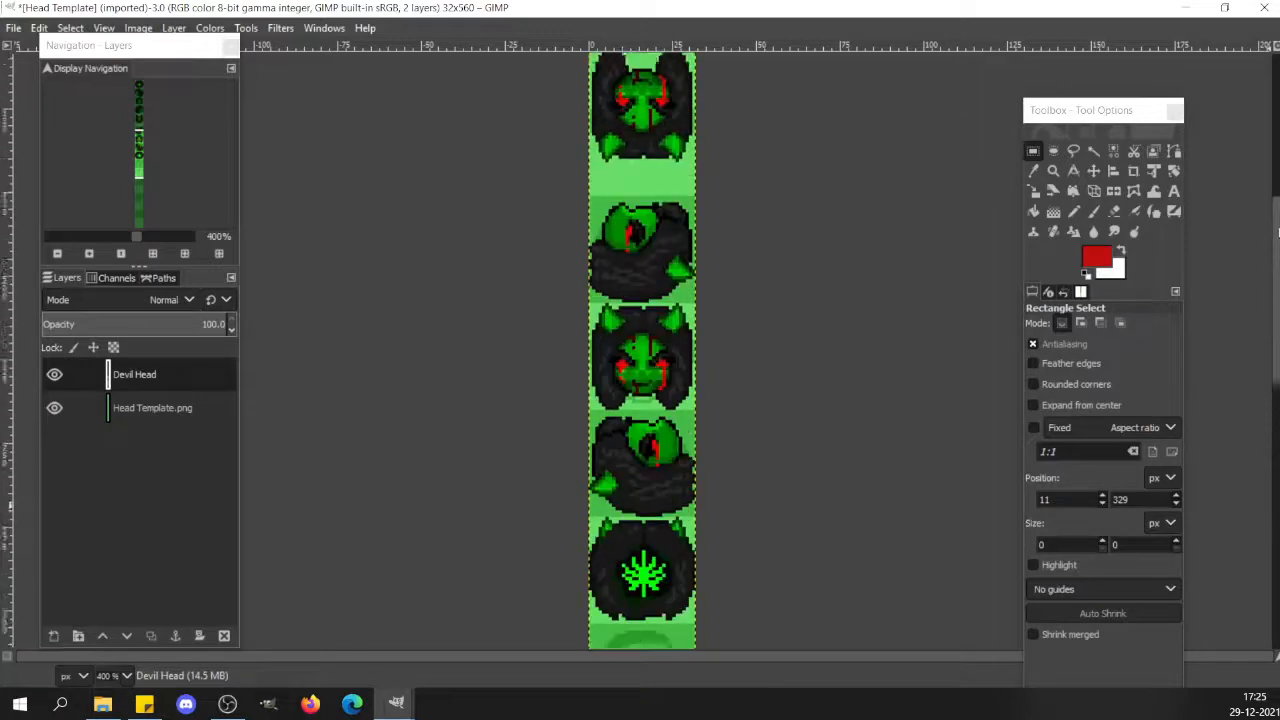
scroll(642, 350, down, 10)
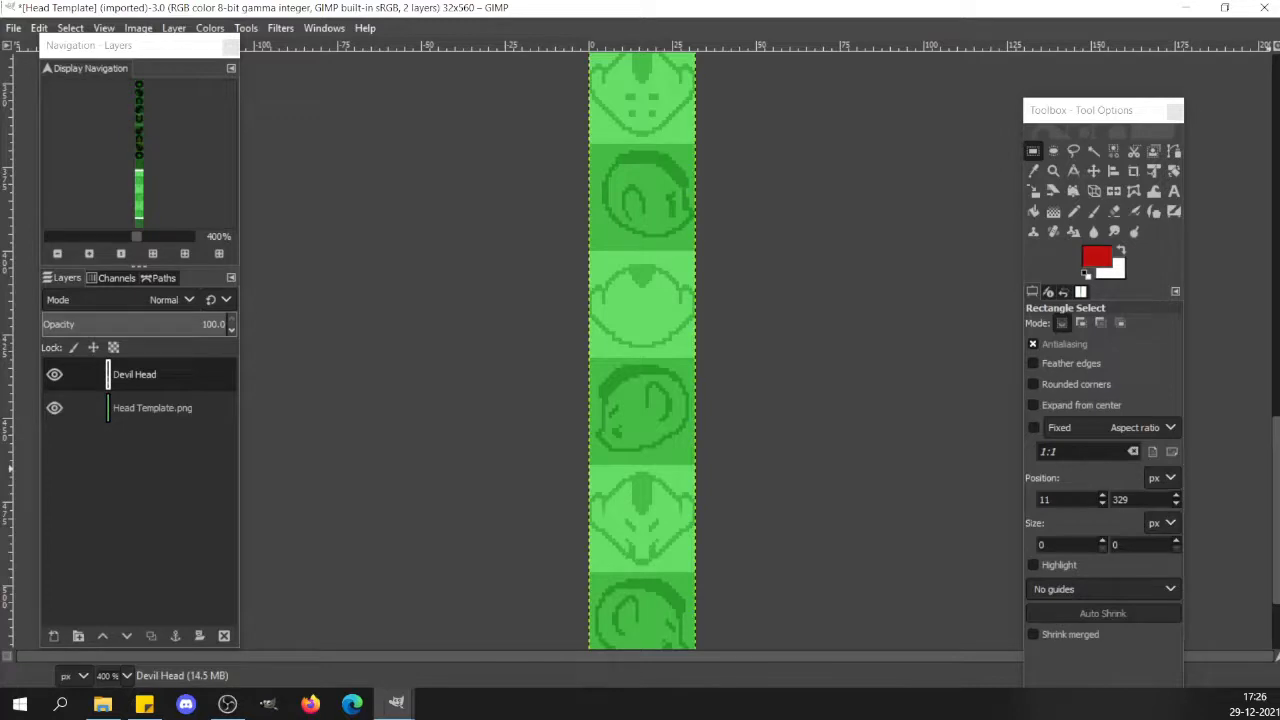
scroll(1277, 396, up, 4)
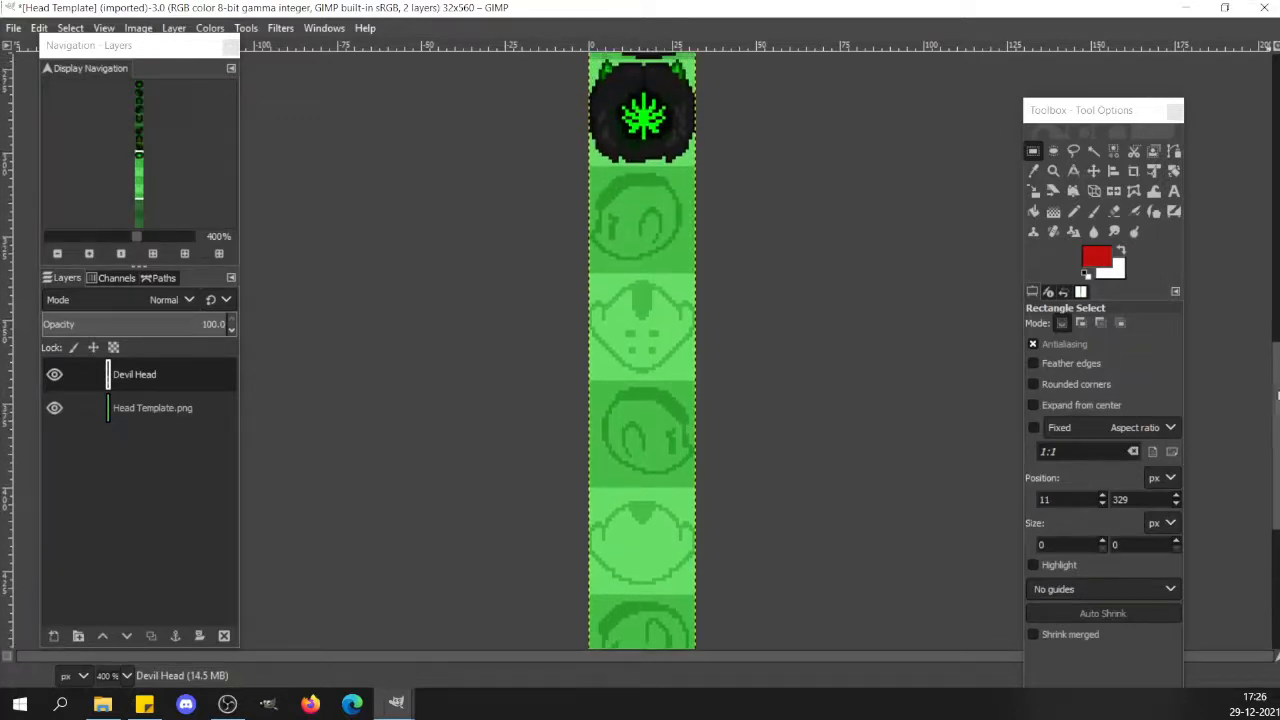
click(655, 290)
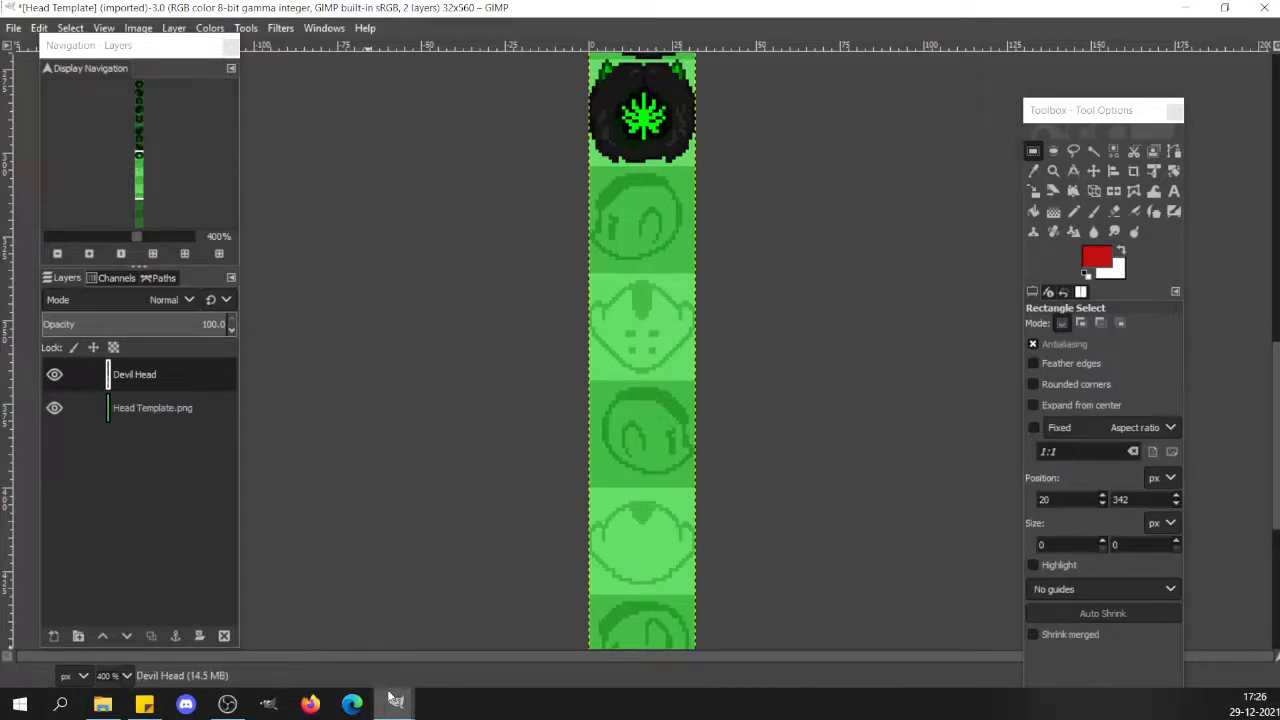
mouse_move(396, 703)
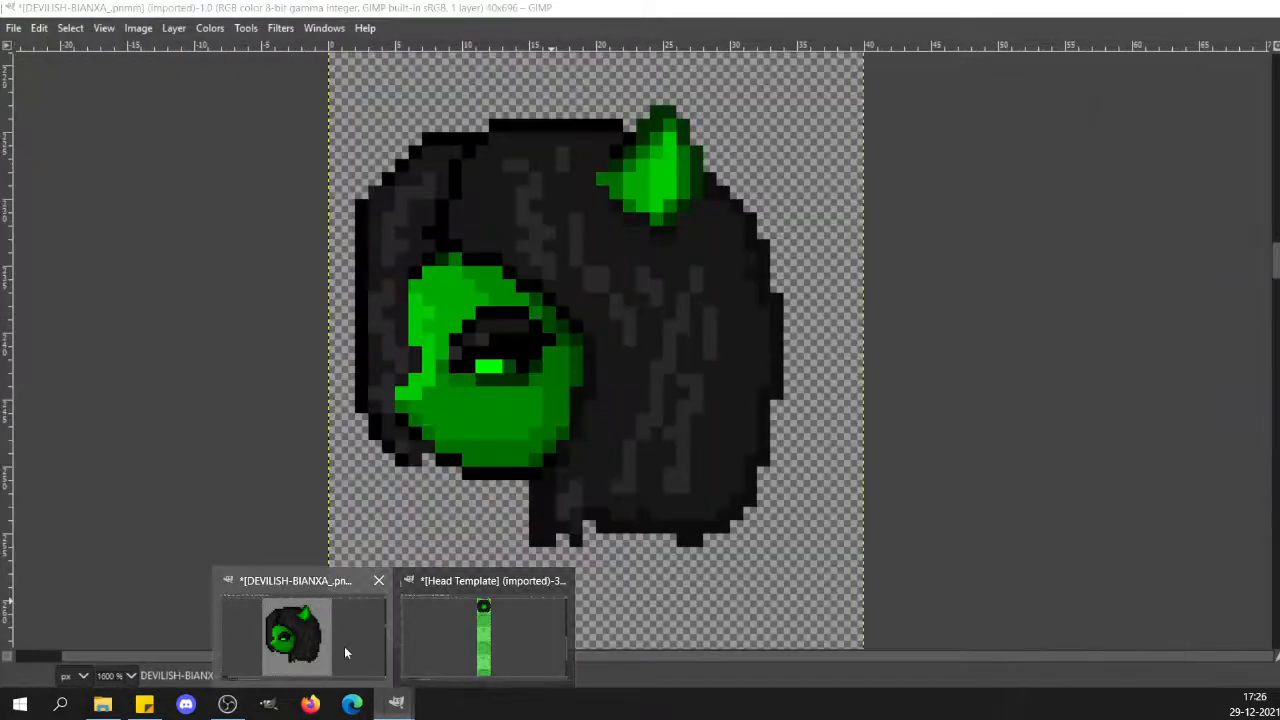
click(345, 652)
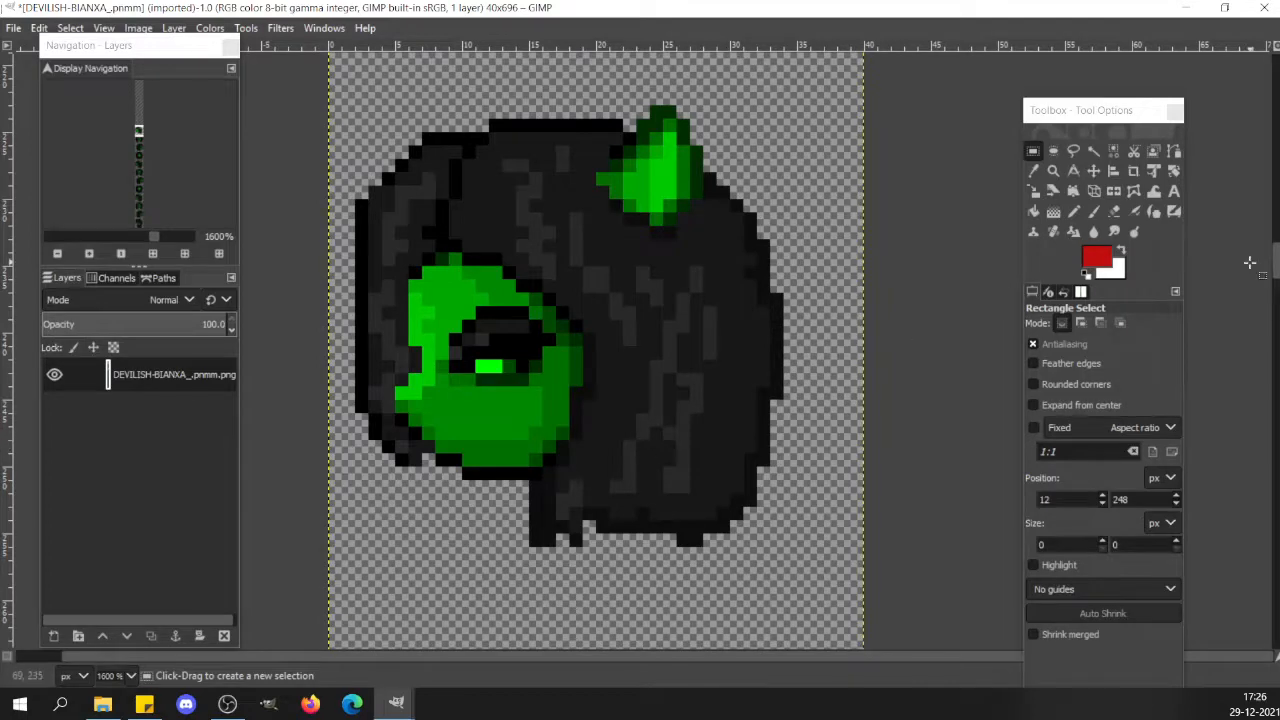
drag(1276, 266, 1278, 302)
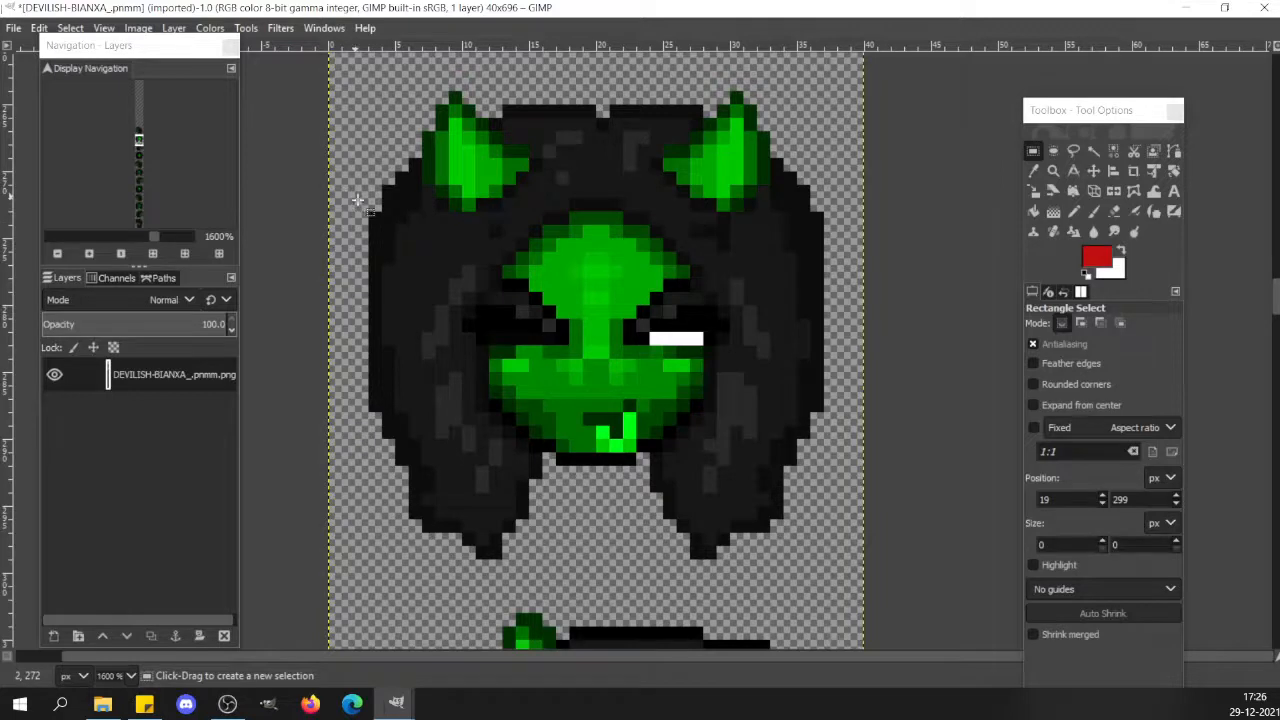
Try to narrow the front-view head by cutting a 4 × 21 px strip of its outer hair and pasting it back further inward.
drag(357, 200, 391, 503)
click(426, 315)
drag(357, 183, 409, 462)
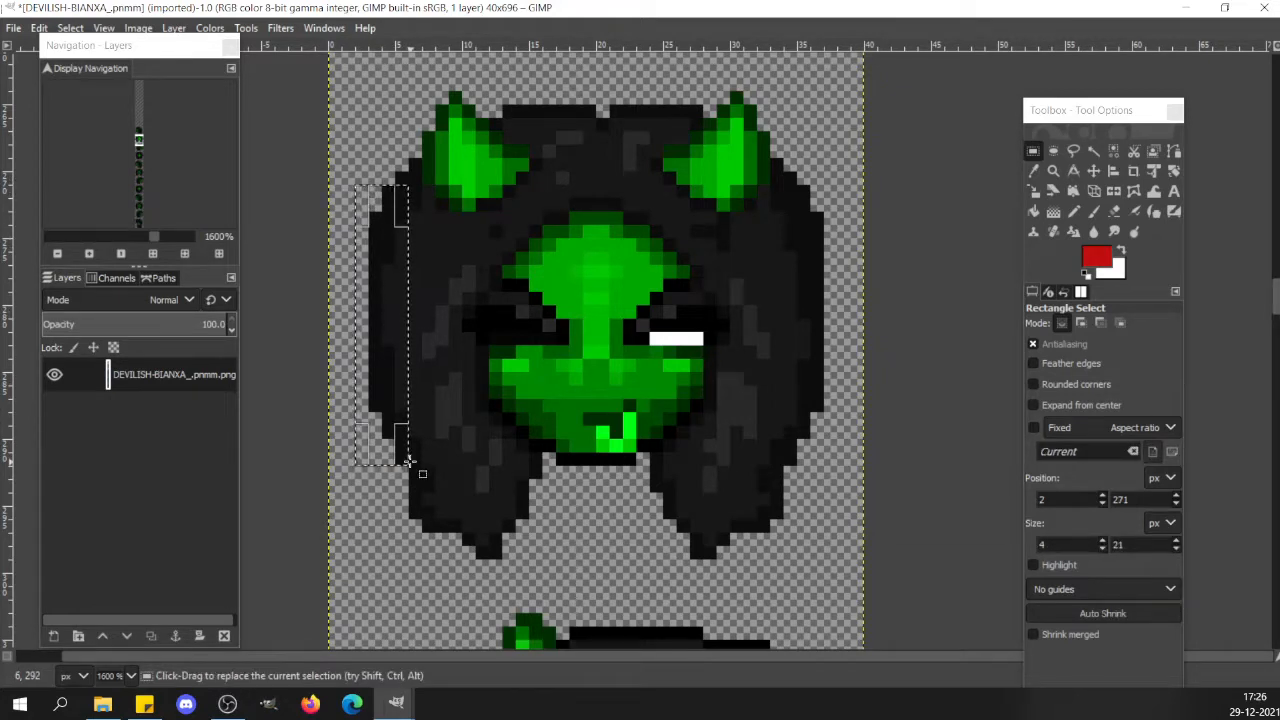
key(ctrl+x)
key(ctrl+v)
mouse_move(410, 460)
mouse_down()
mouse_move(420, 472)
mouse_move(430, 462)
mouse_up()
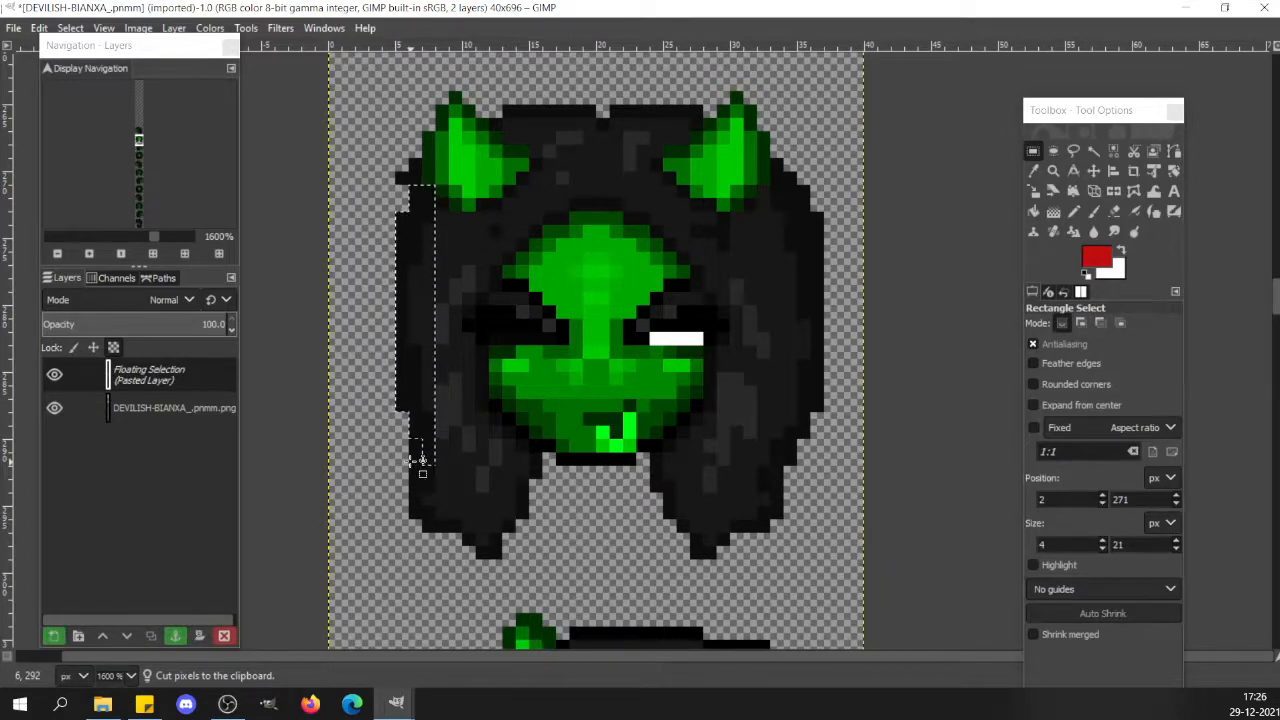
key(ctrl+z)
key(ctrl+z)
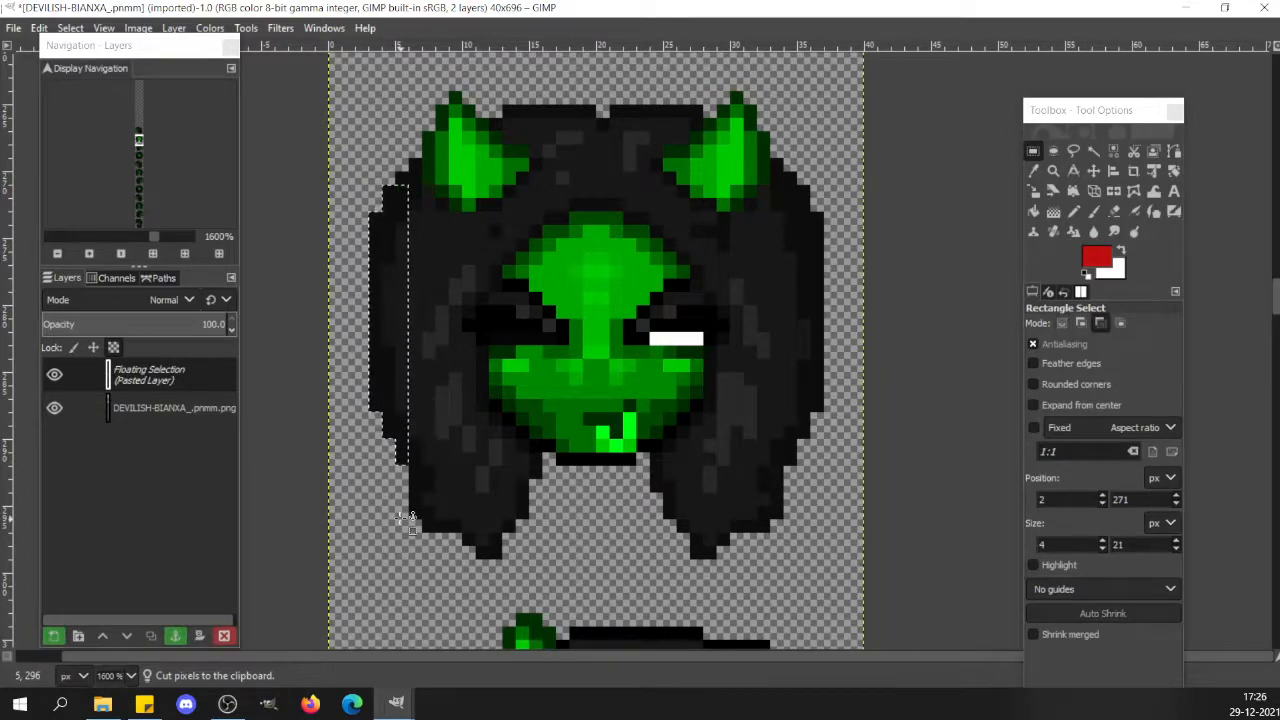
click(648, 336)
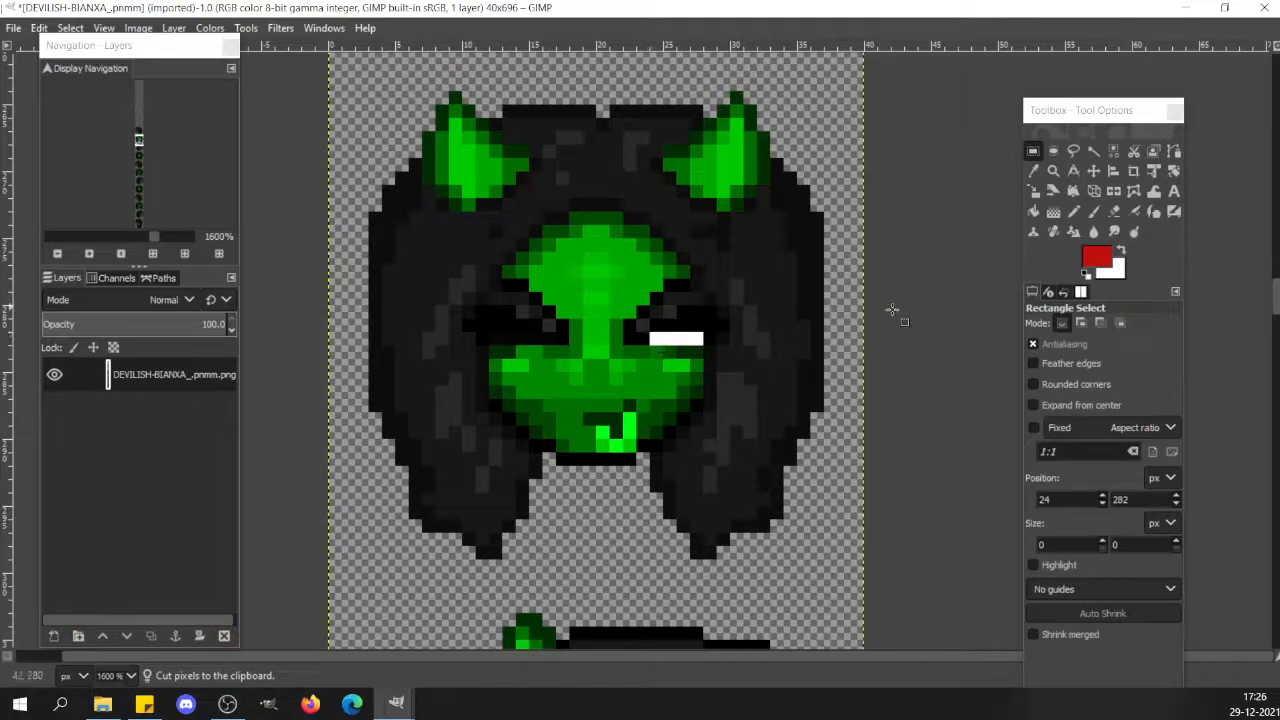
Copy a 35 × 38 px area around the smirking front-view head with the white eye.
scroll(1267, 251, up, 10)
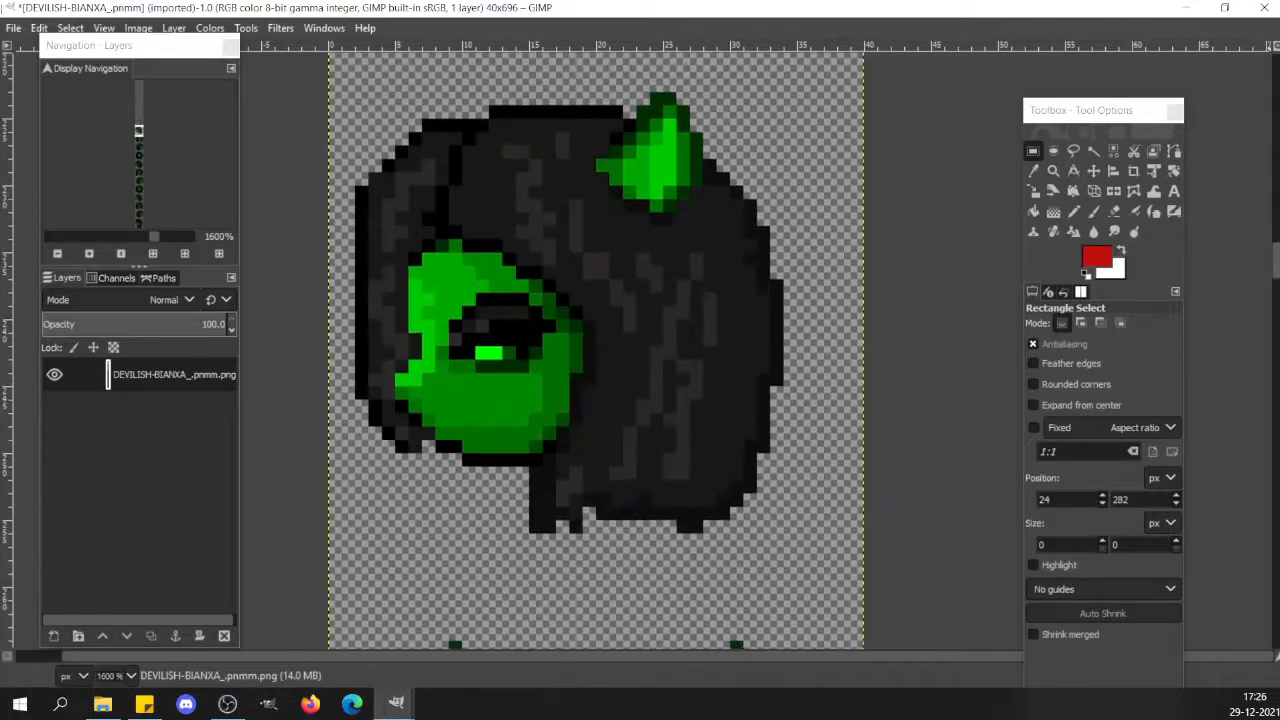
scroll(1275, 260, down, 10)
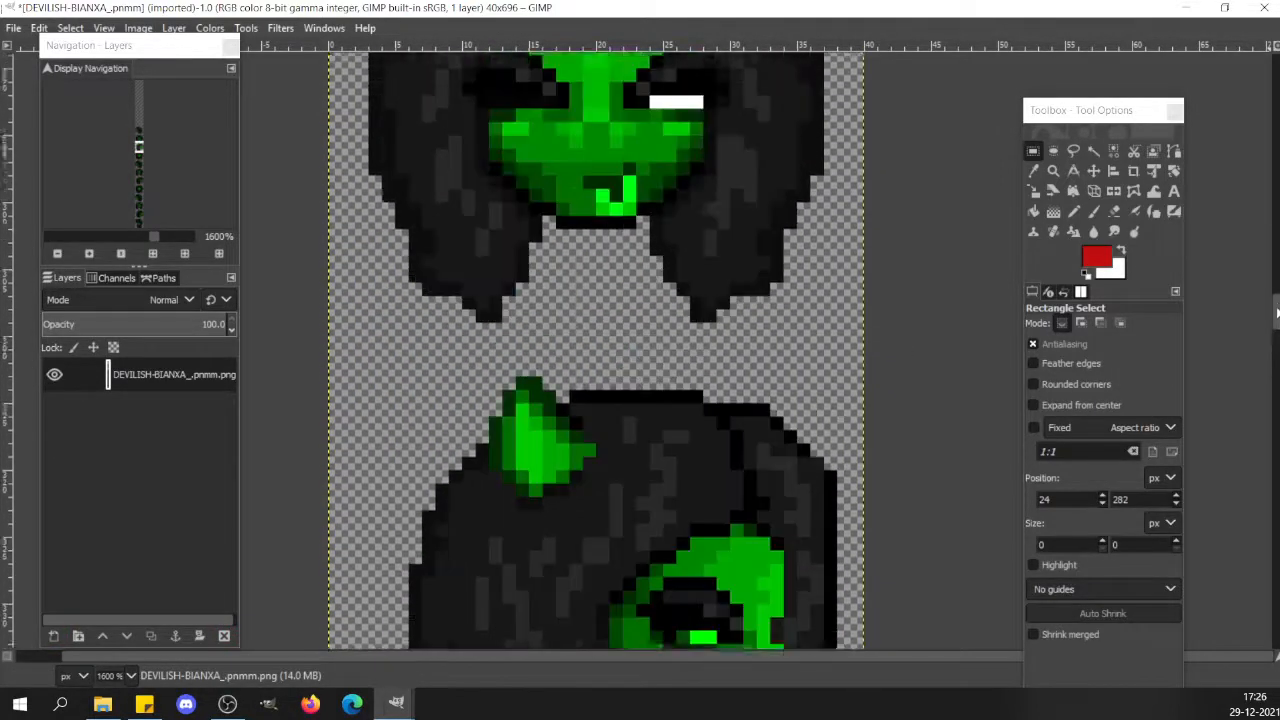
scroll(1276, 297, down, 2)
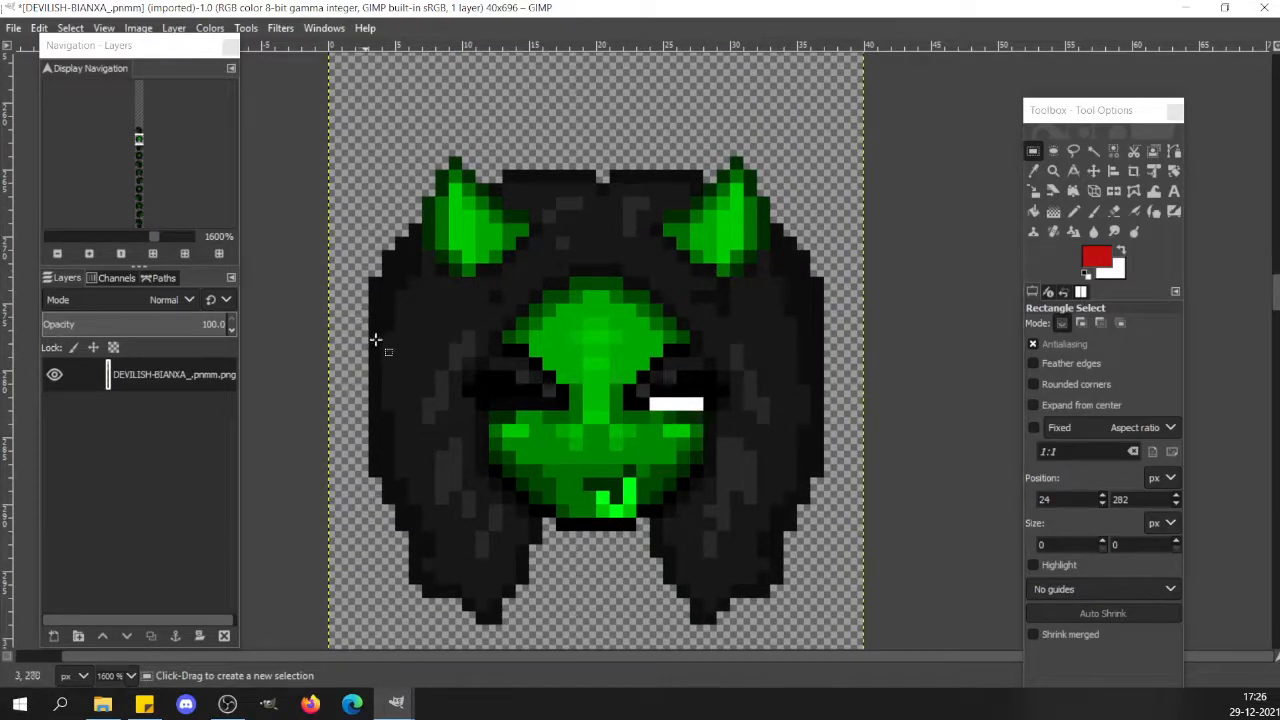
drag(353, 149, 826, 652)
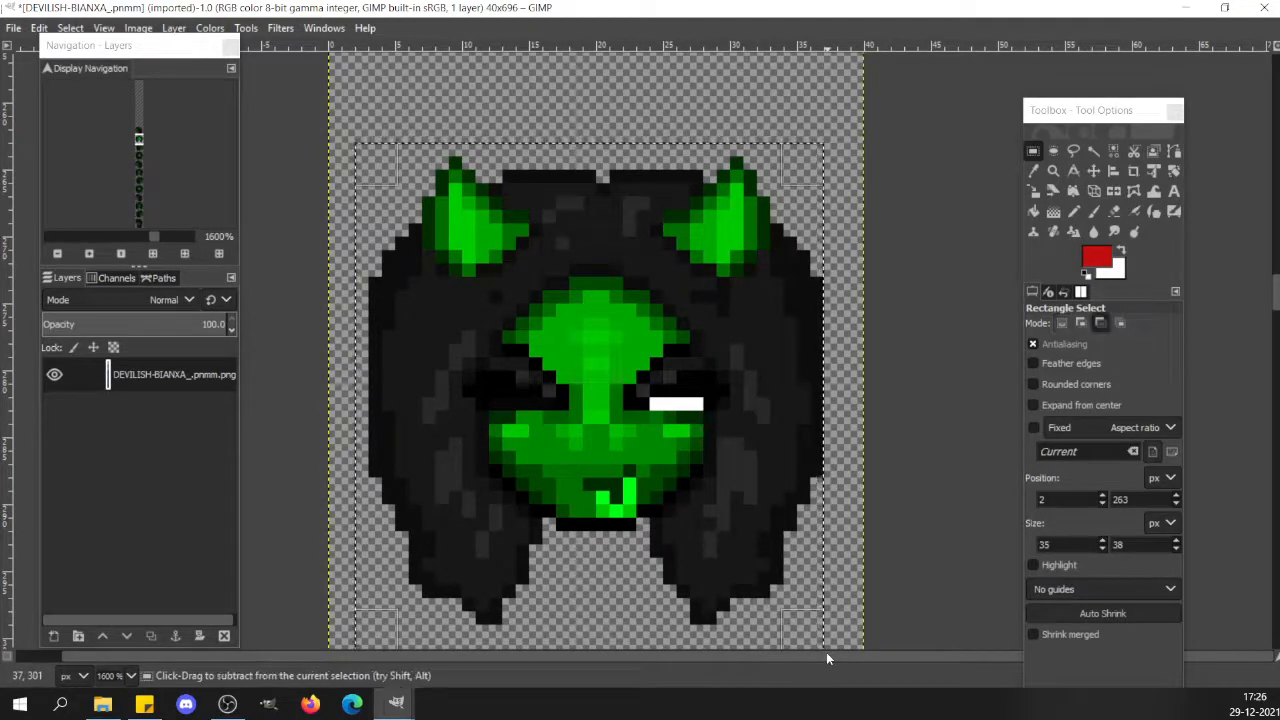
key(ctrl+c)
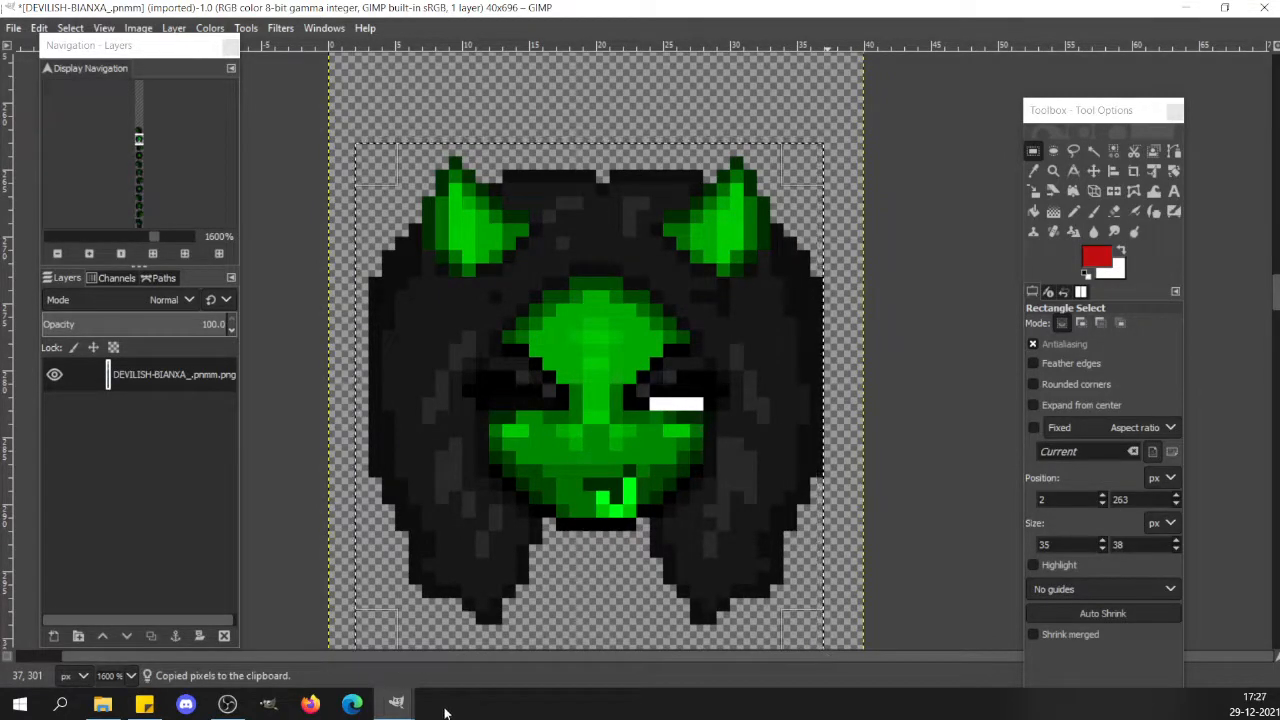
Switch to the Head Template image and try to fit the pasted front-view head into the empty front-view cell.
mouse_move(405, 700)
click(469, 652)
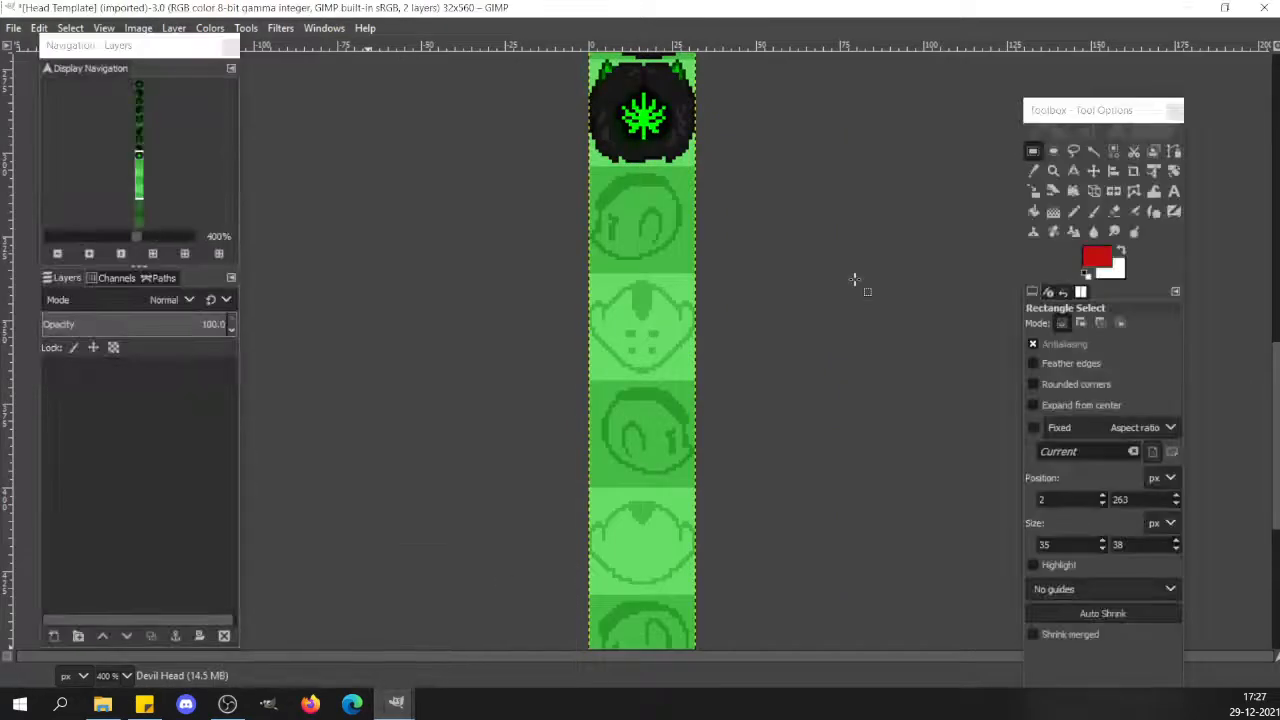
key(ctrl+v)
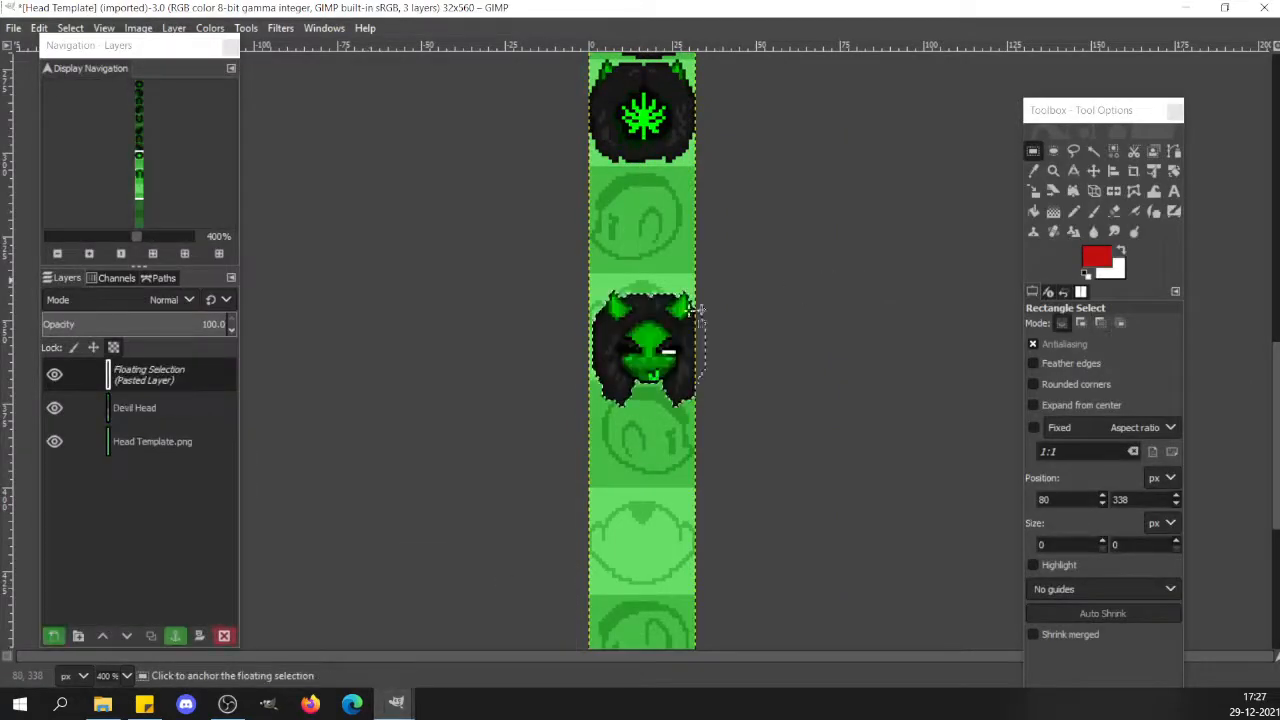
drag(633, 332, 630, 318)
key(Up)
key(Up)
key(Down)
key(Down)
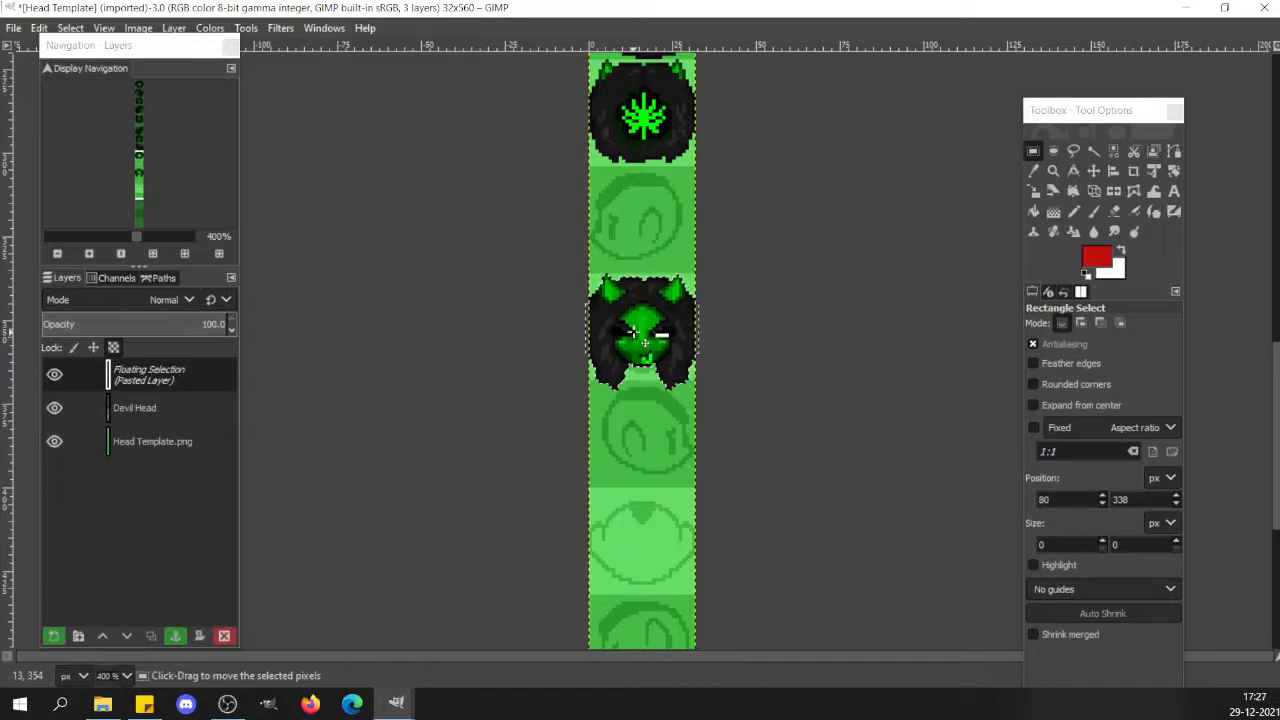
key(Up)
key(Down)
key(Up)
key(Up)
key(Up)
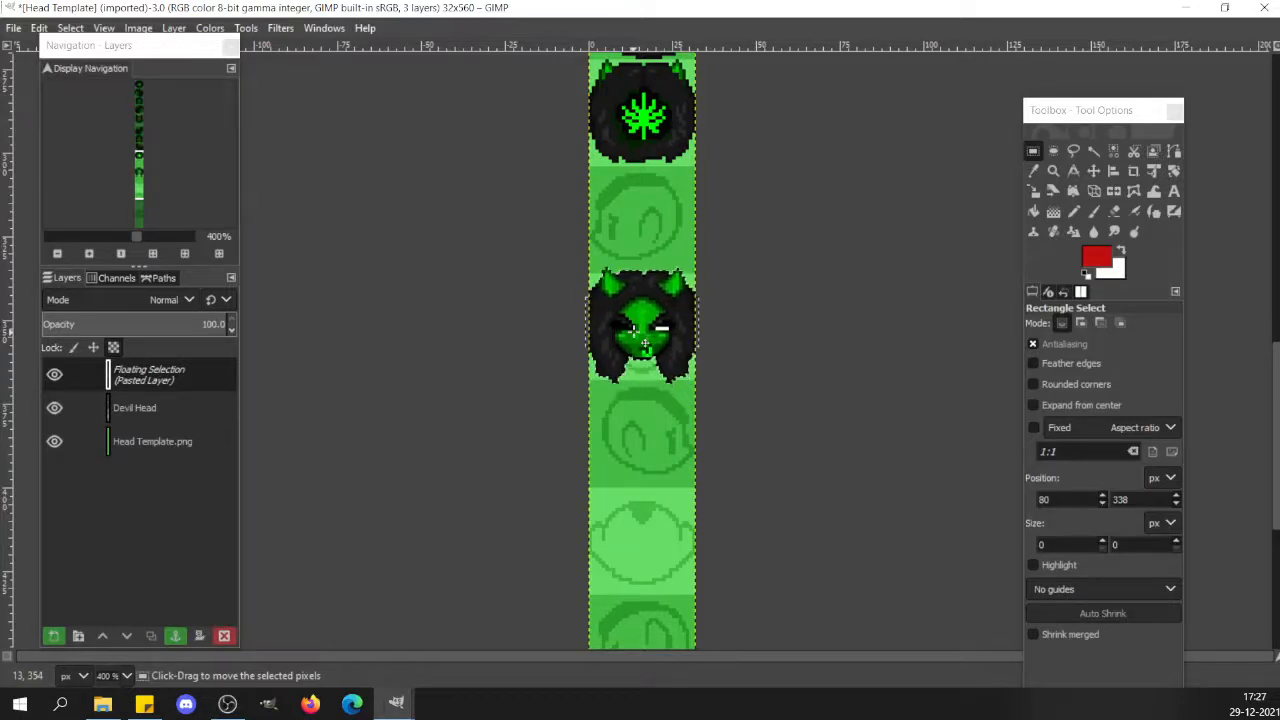
key(Down)
key(Down)
key(Down)
Undo the pasting of the front-view head and return to the DEVILISH-BIANXA_.pnmm image.
key(ctrl+z)
key(ctrl+z)
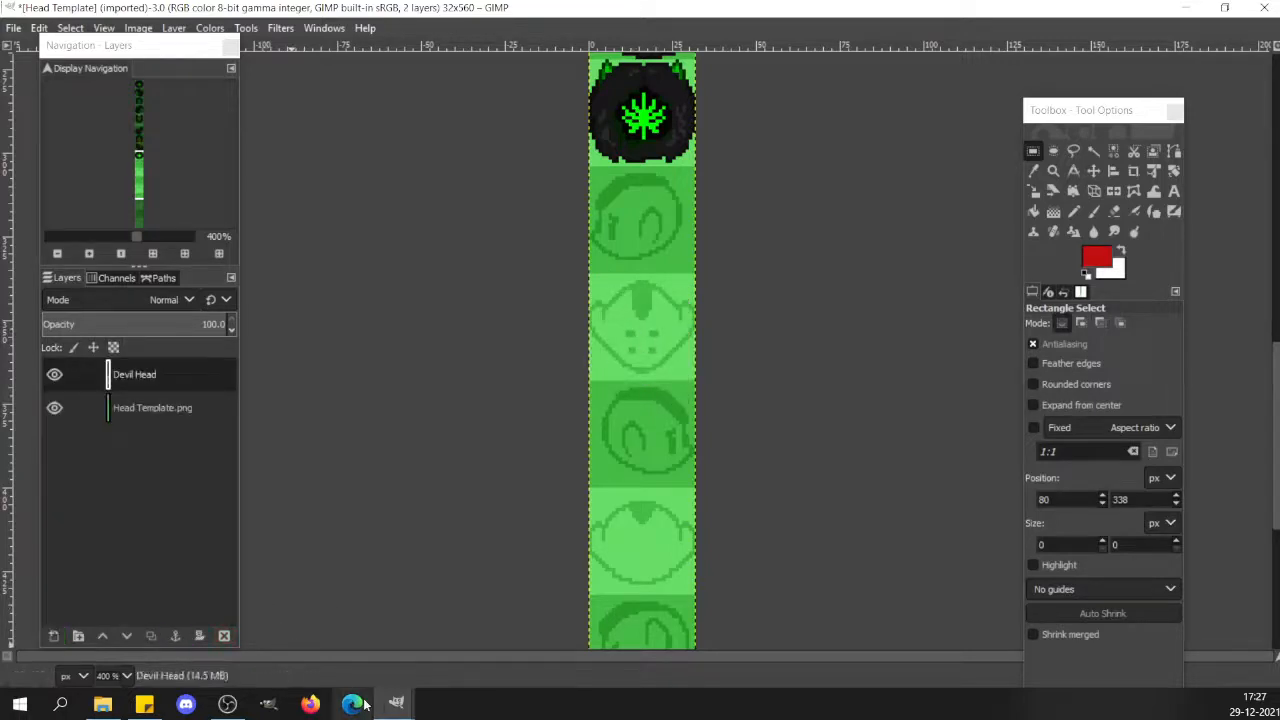
mouse_move(395, 706)
click(369, 660)
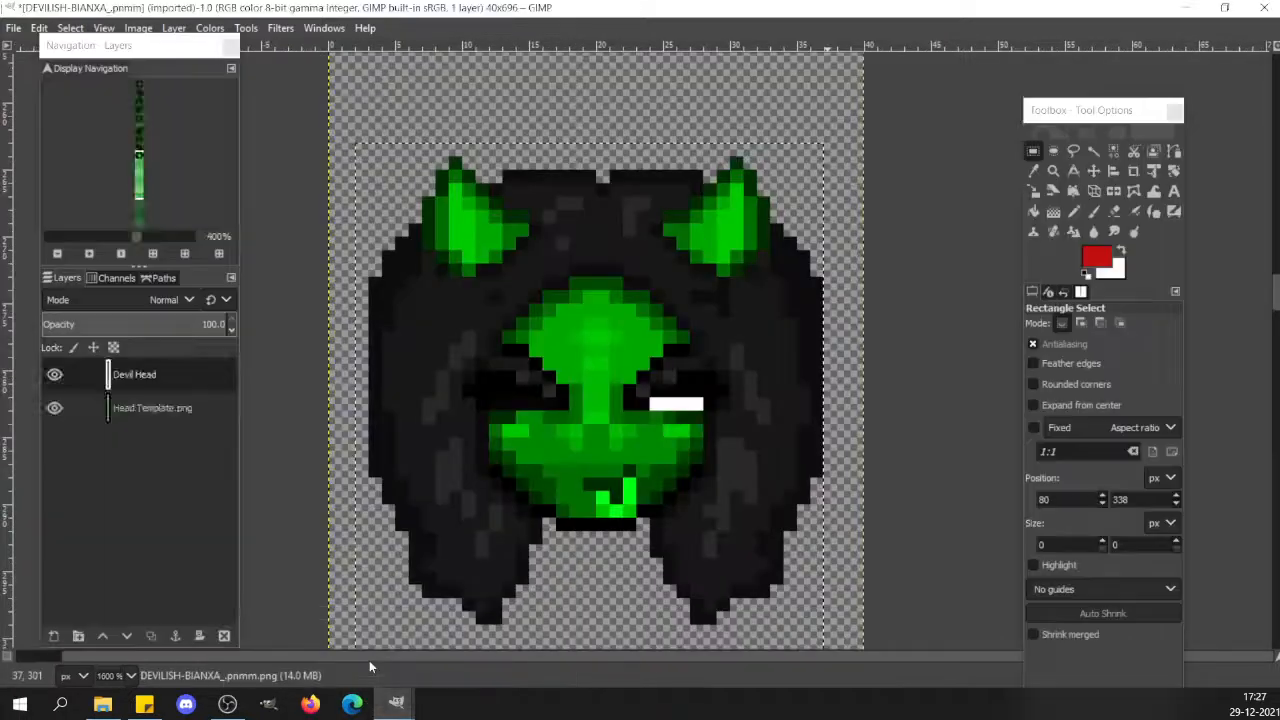
Erase the outermost pixel columns of the hair along the left side of the smirking front-view head.
click(332, 281)
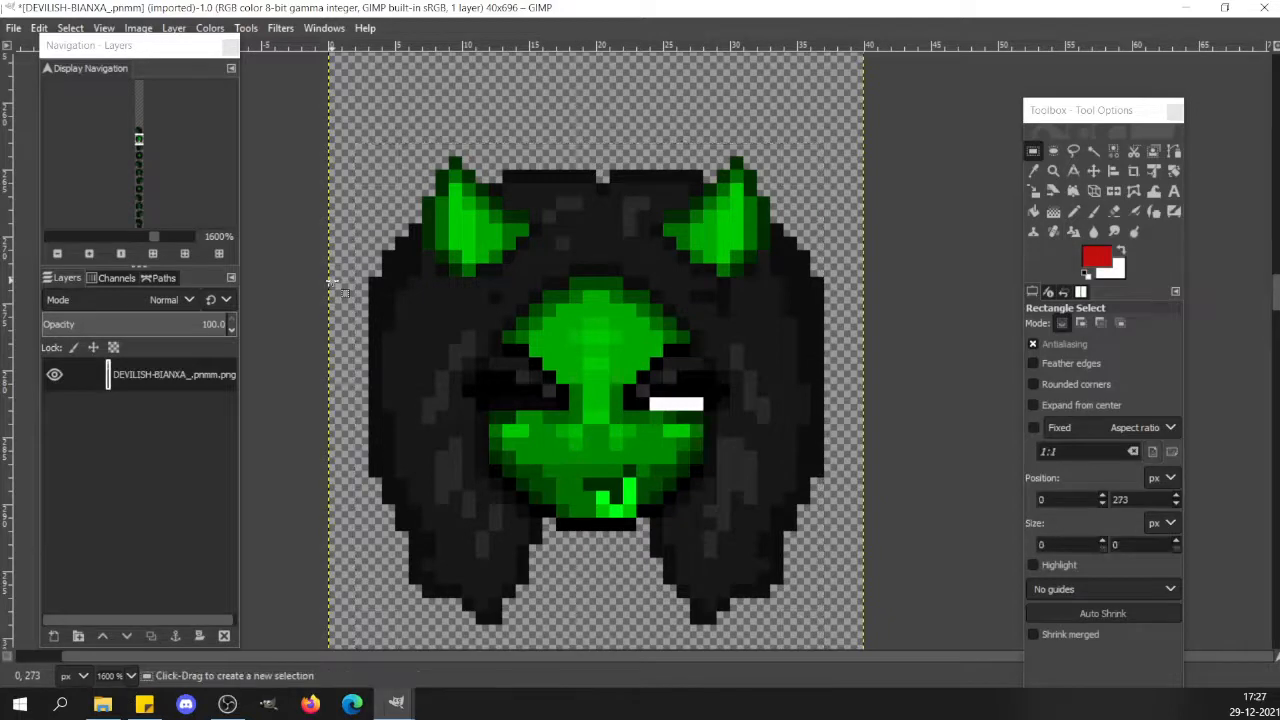
key(shift+e)
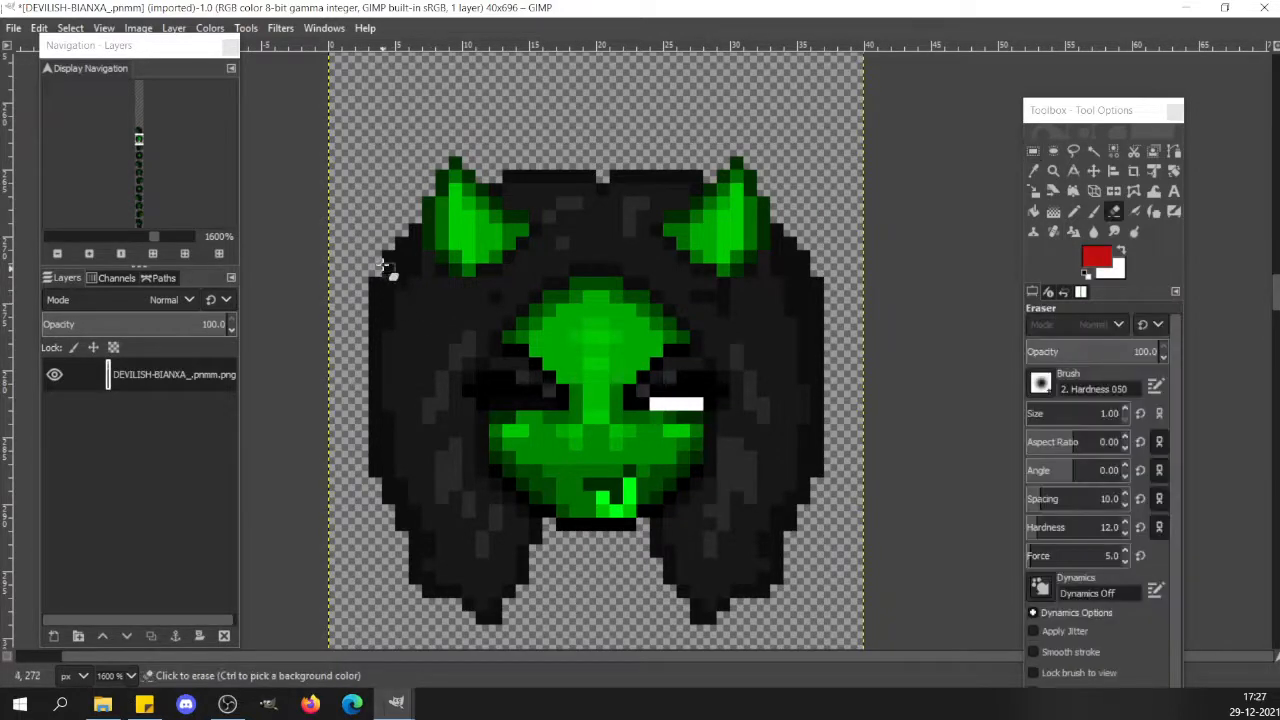
drag(385, 263, 386, 323)
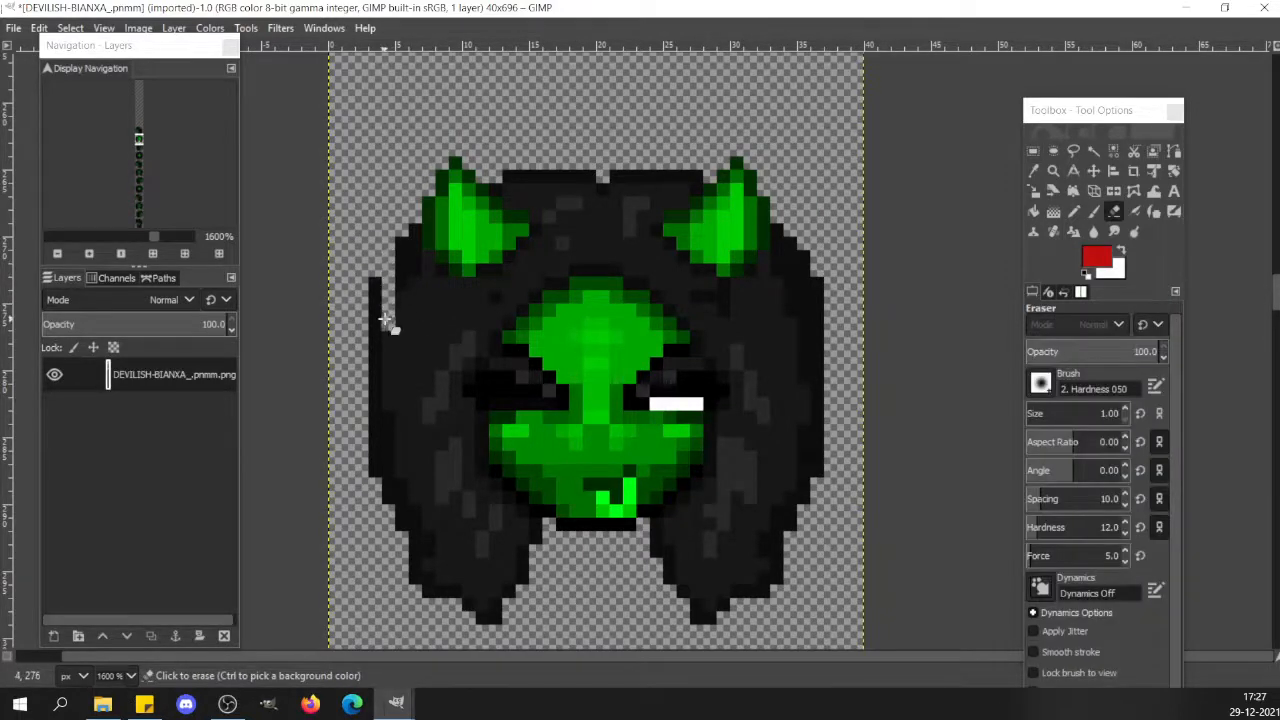
shift+click(387, 564)
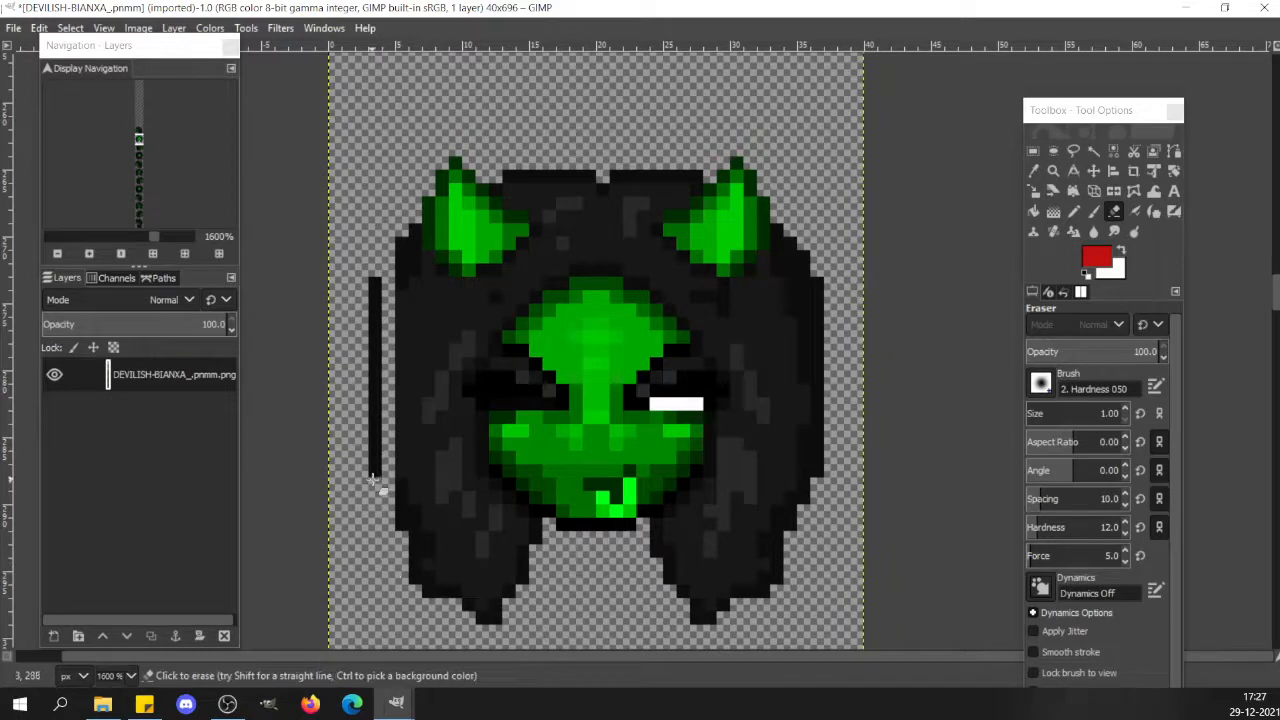
shift+click(376, 258)
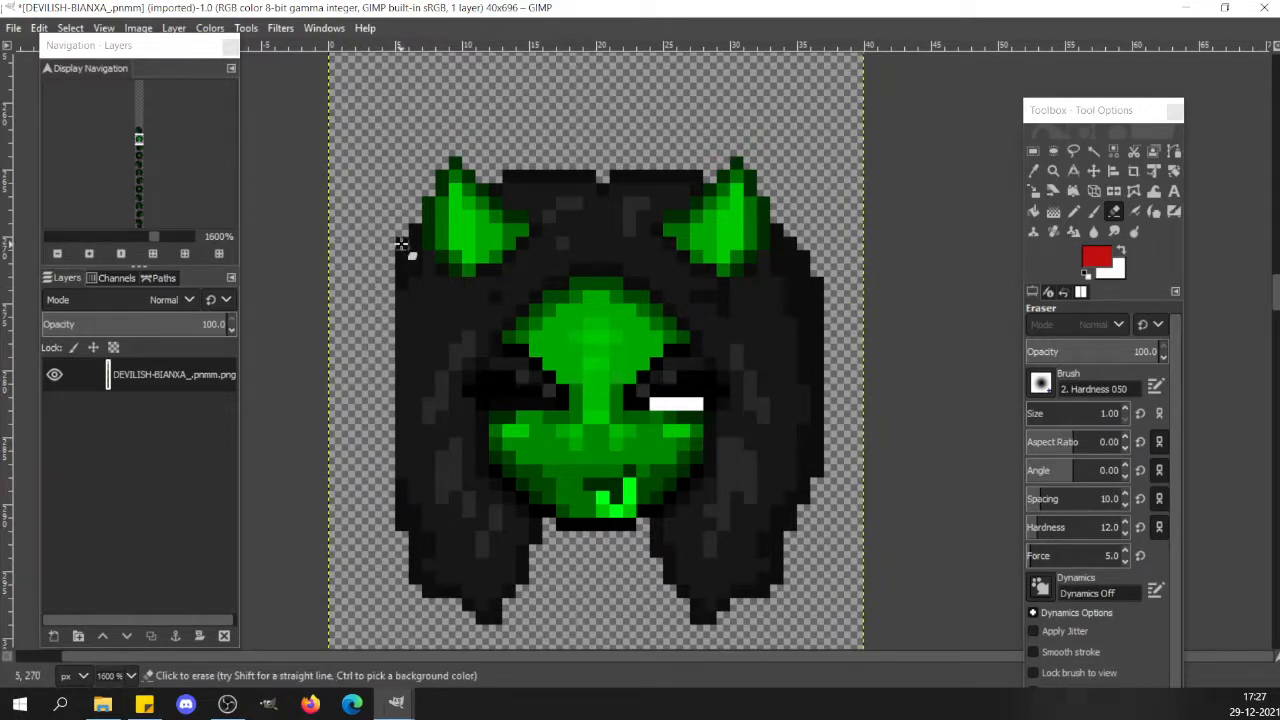
drag(402, 244, 401, 281)
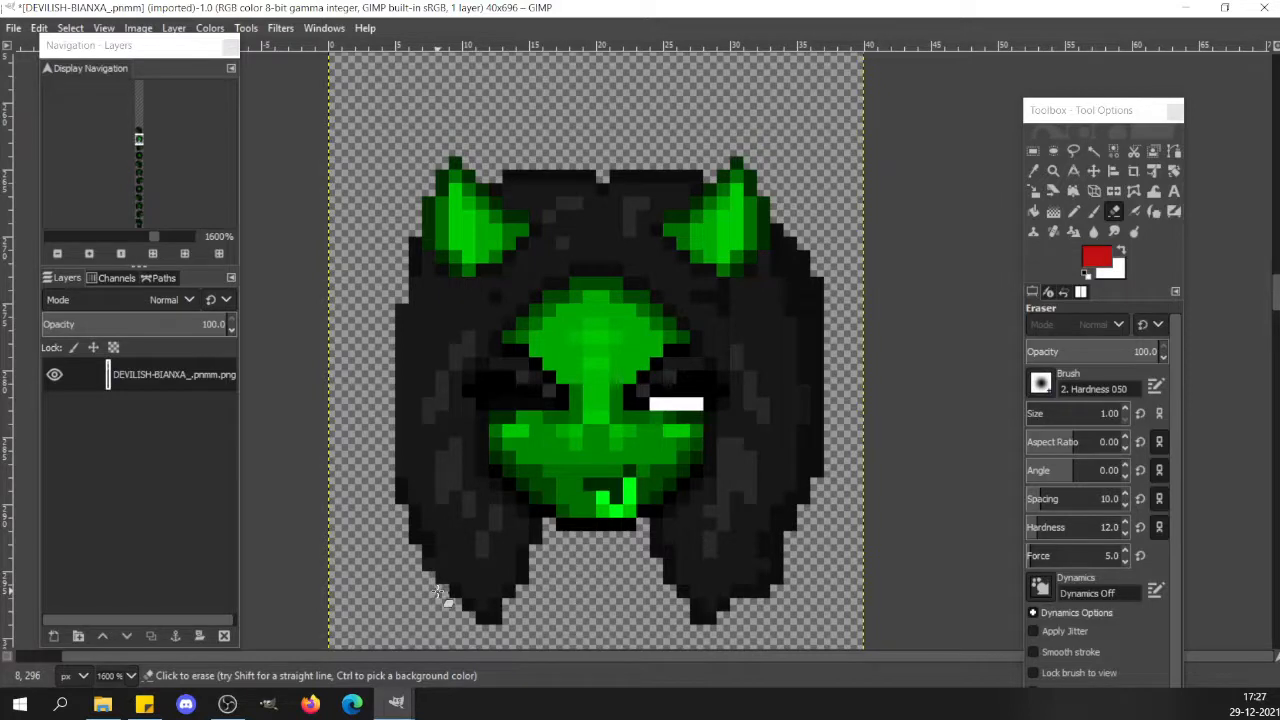
Cut the 10 × 5 px tip of the left hair lock and paste it back about 3 px higher.
key(r)
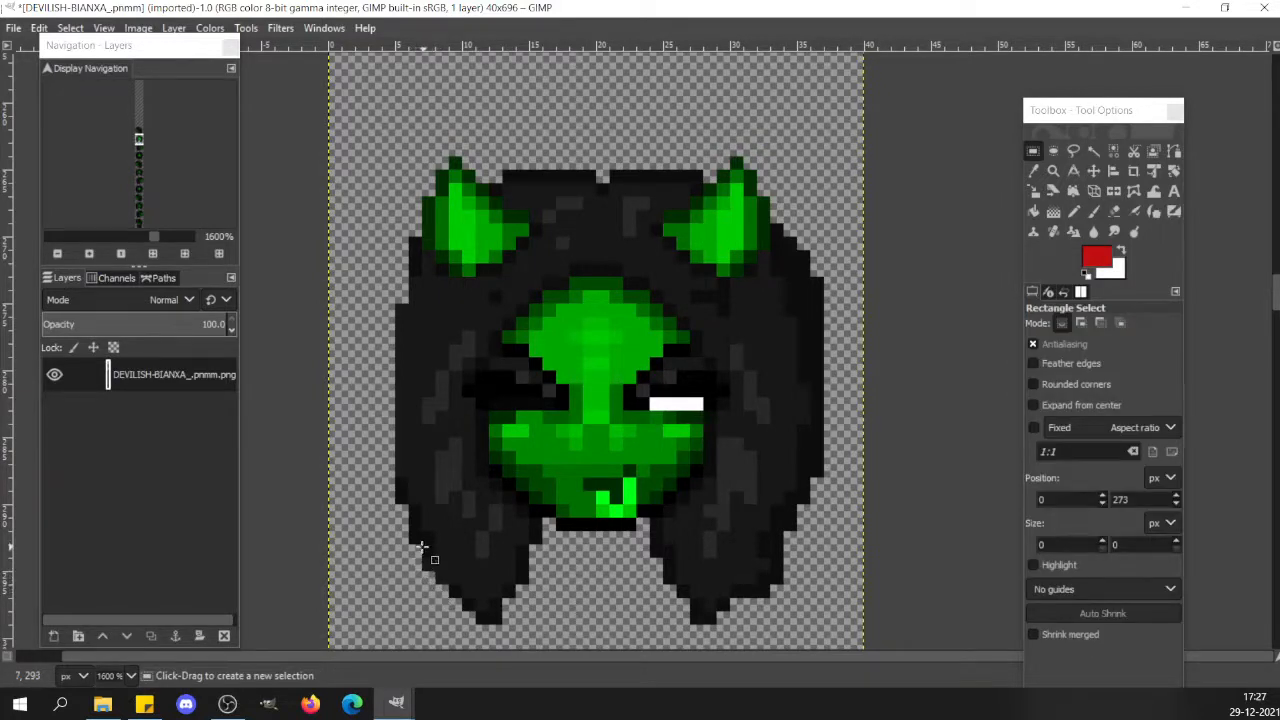
drag(413, 548, 540, 624)
click(507, 575)
key(ctrl+x)
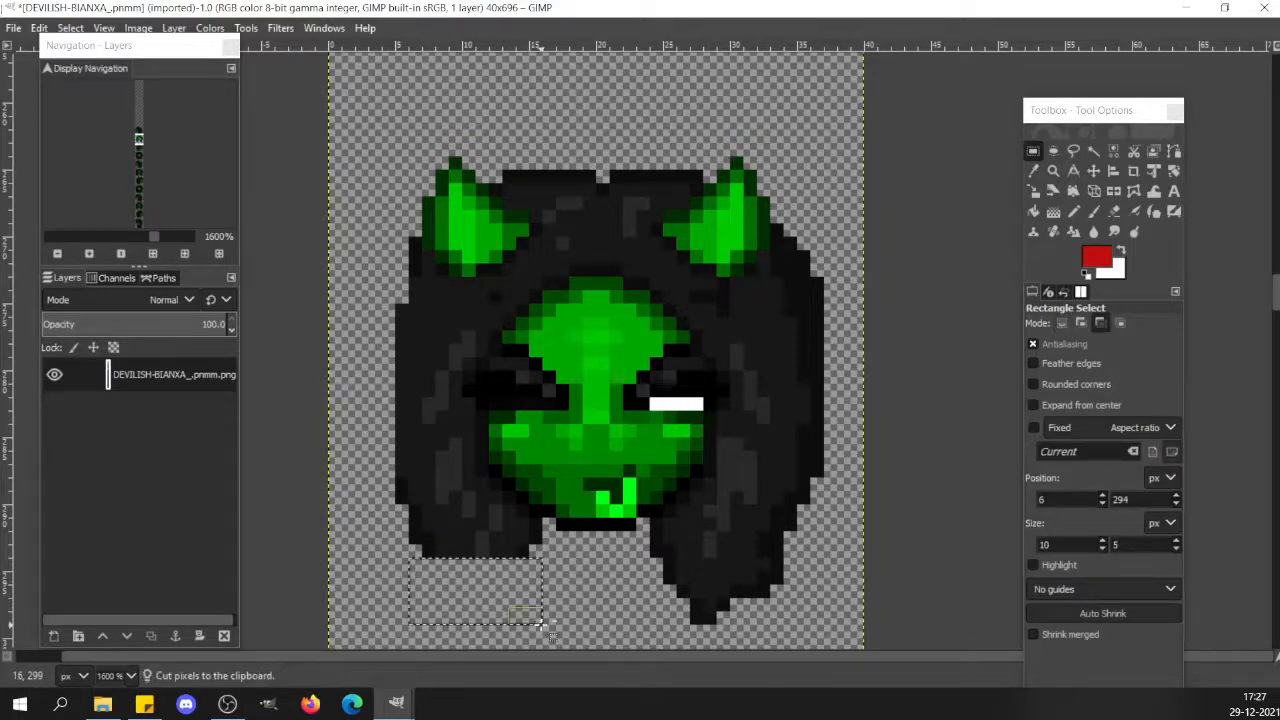
key(ctrl+v)
key(Up)
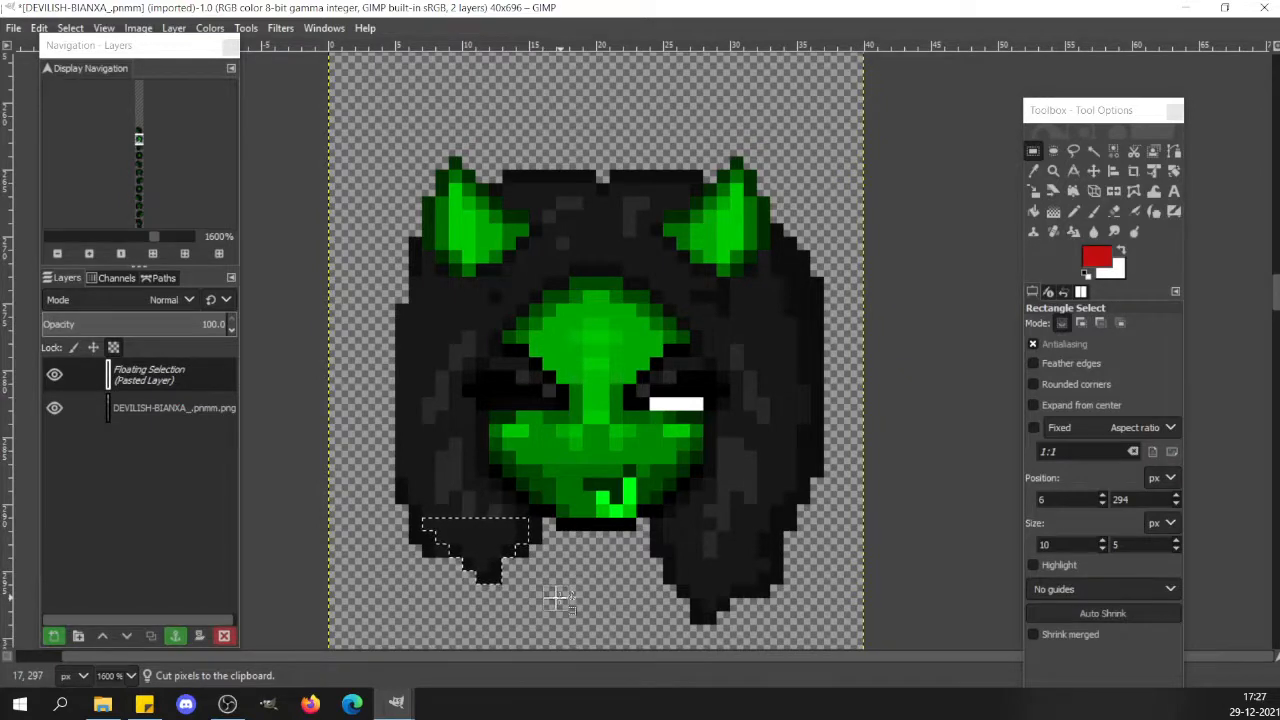
click(560, 597)
Trim the left hair lock's outer edge and redraw its outline in the near-black colour sampled from the hair's top edge.
key(shift+e)
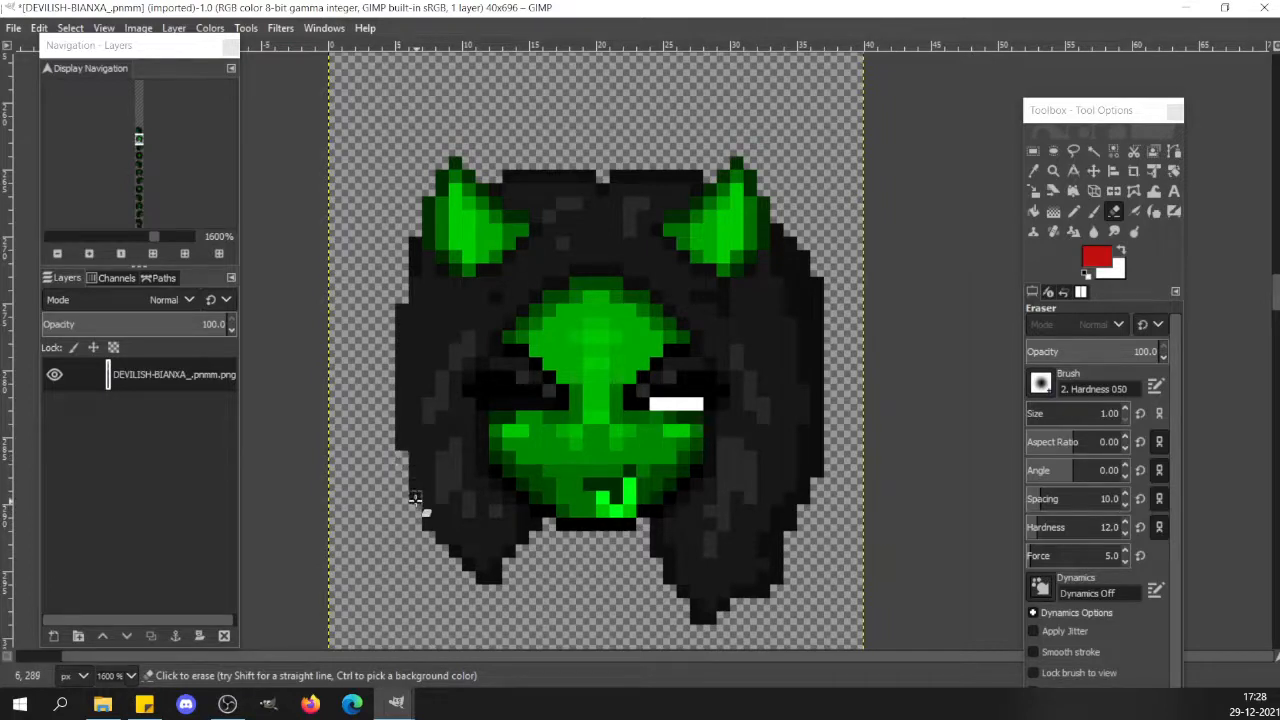
key(n)
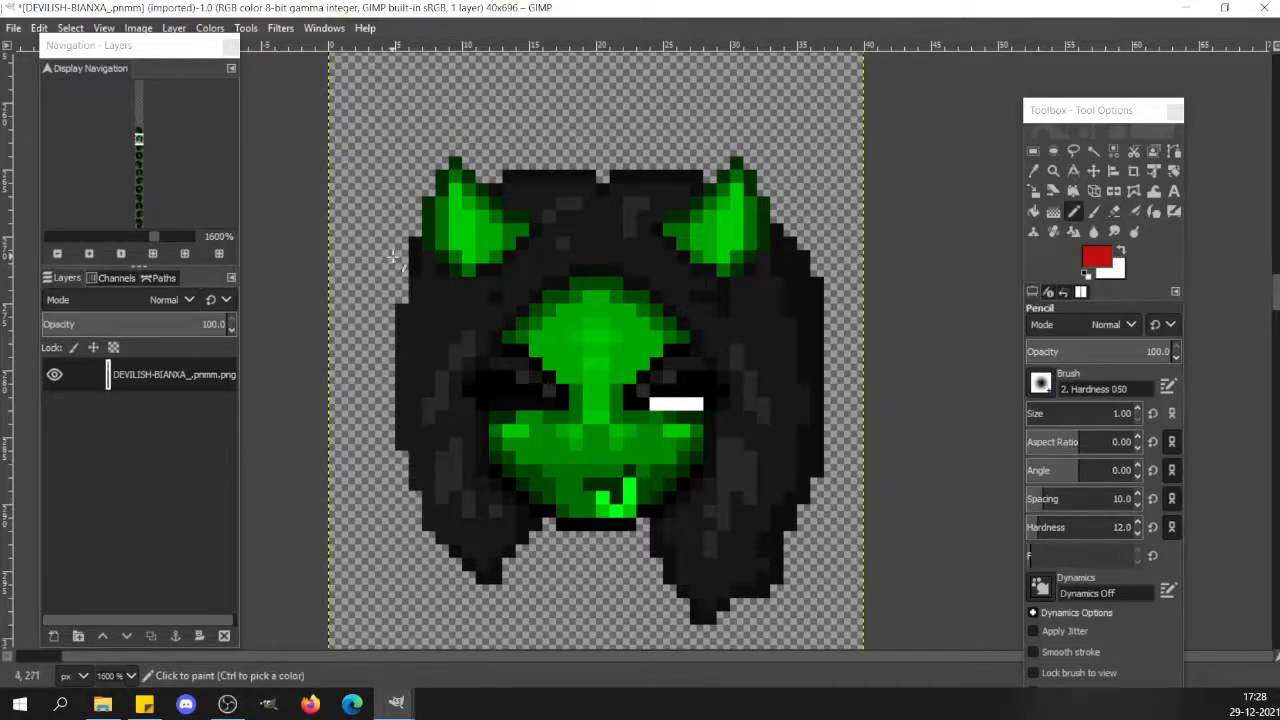
key(ctrl)
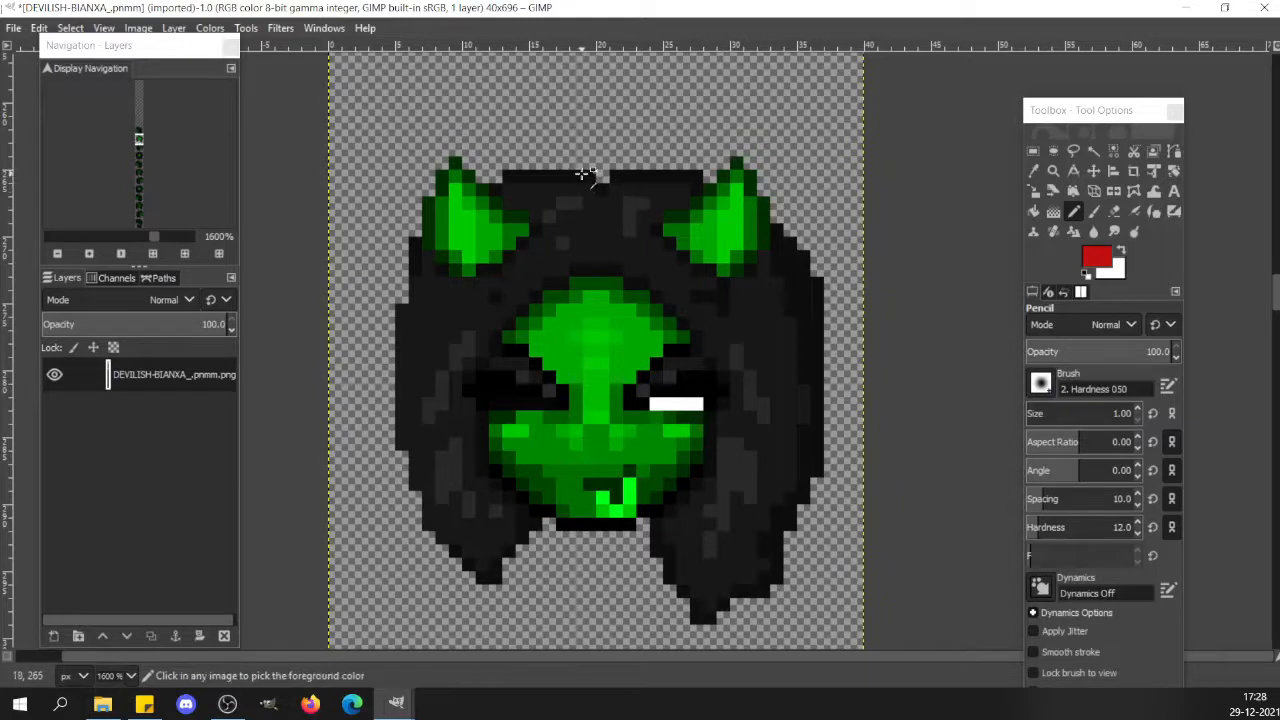
ctrl+click(583, 173)
mouse_move(399, 315)
mouse_down()
mouse_move(398, 488)
mouse_move(403, 445)
mouse_up()
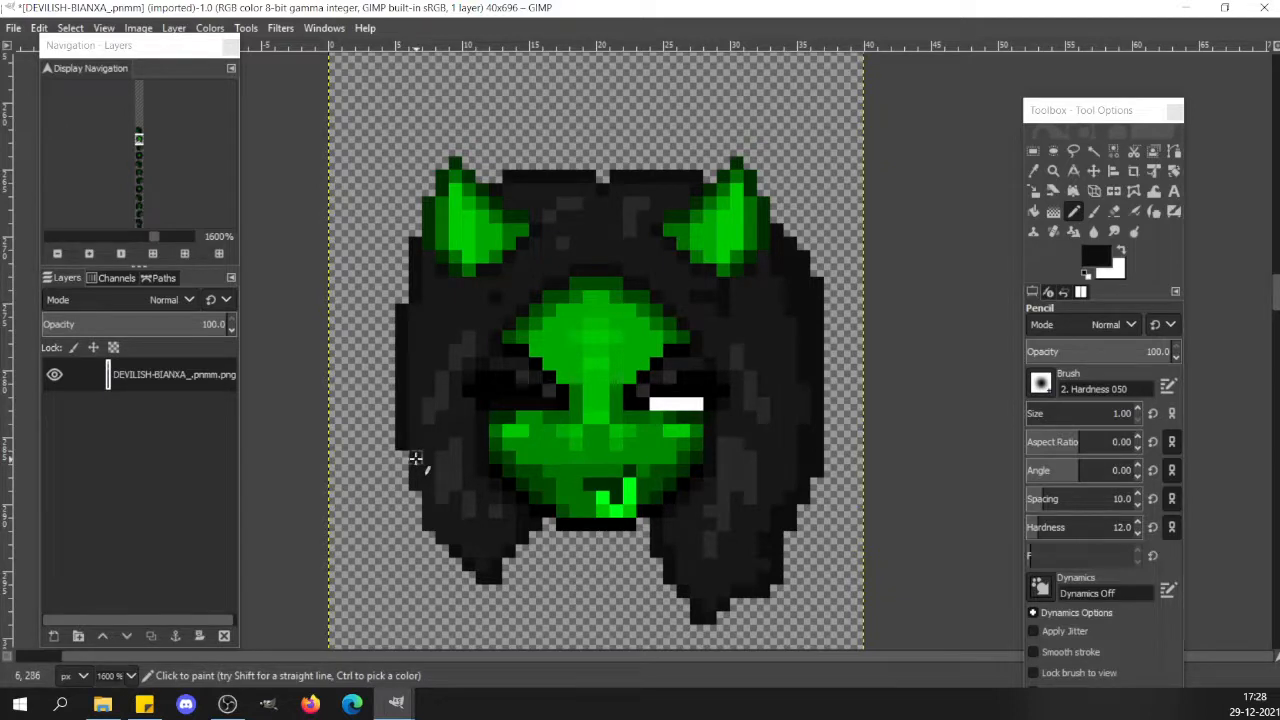
drag(415, 458, 429, 504)
shift+click(490, 576)
Select the entire right hair lock with combined rectangles, including the part beside the horn, and delete it.
key(r)
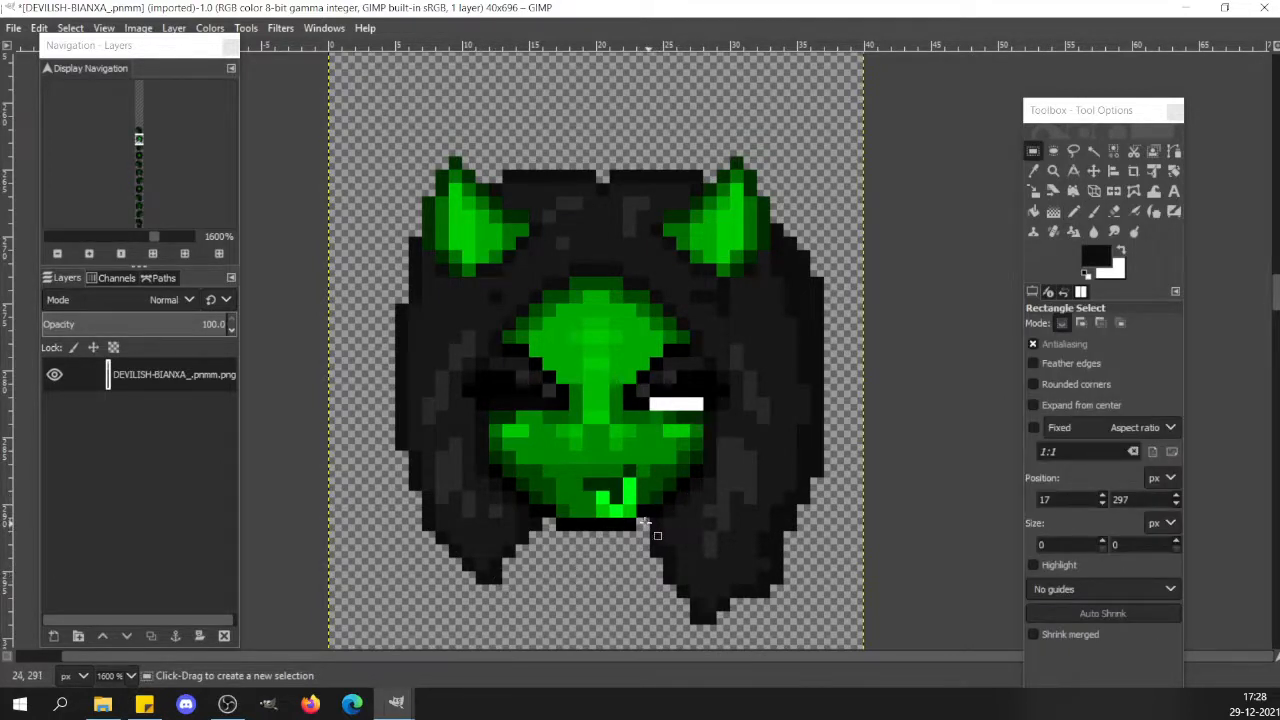
drag(643, 521, 837, 625)
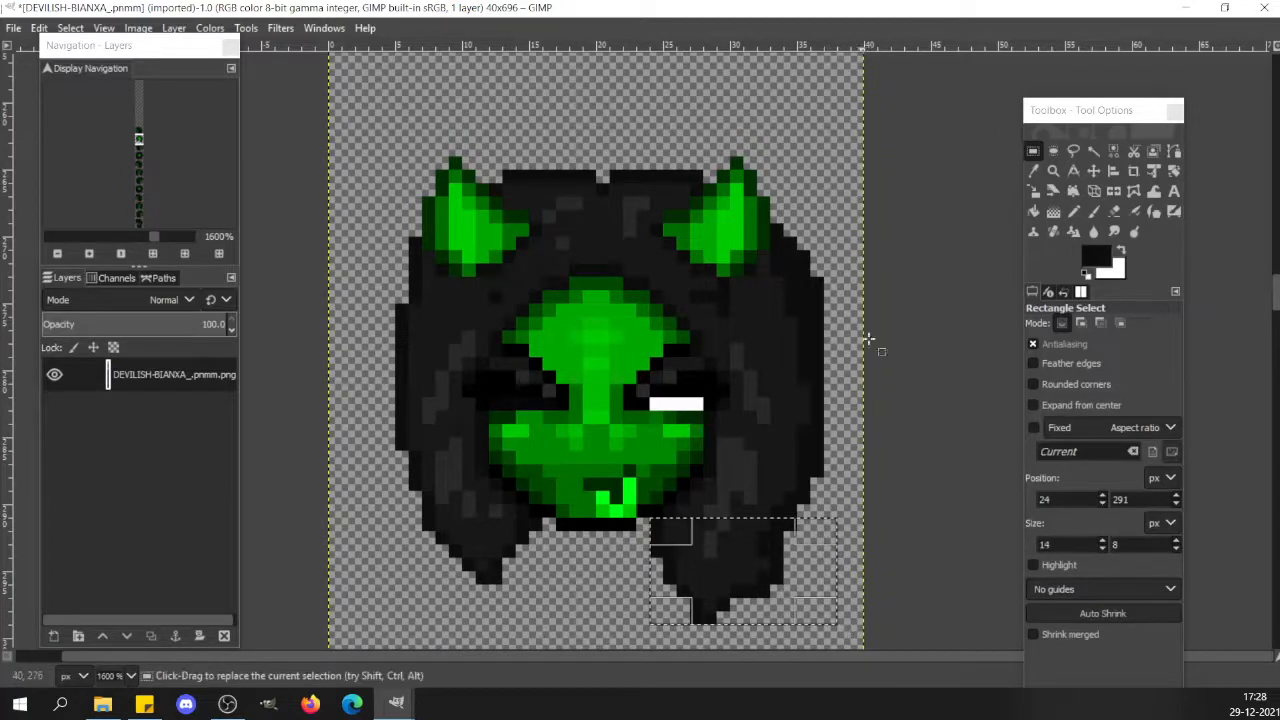
click(724, 550)
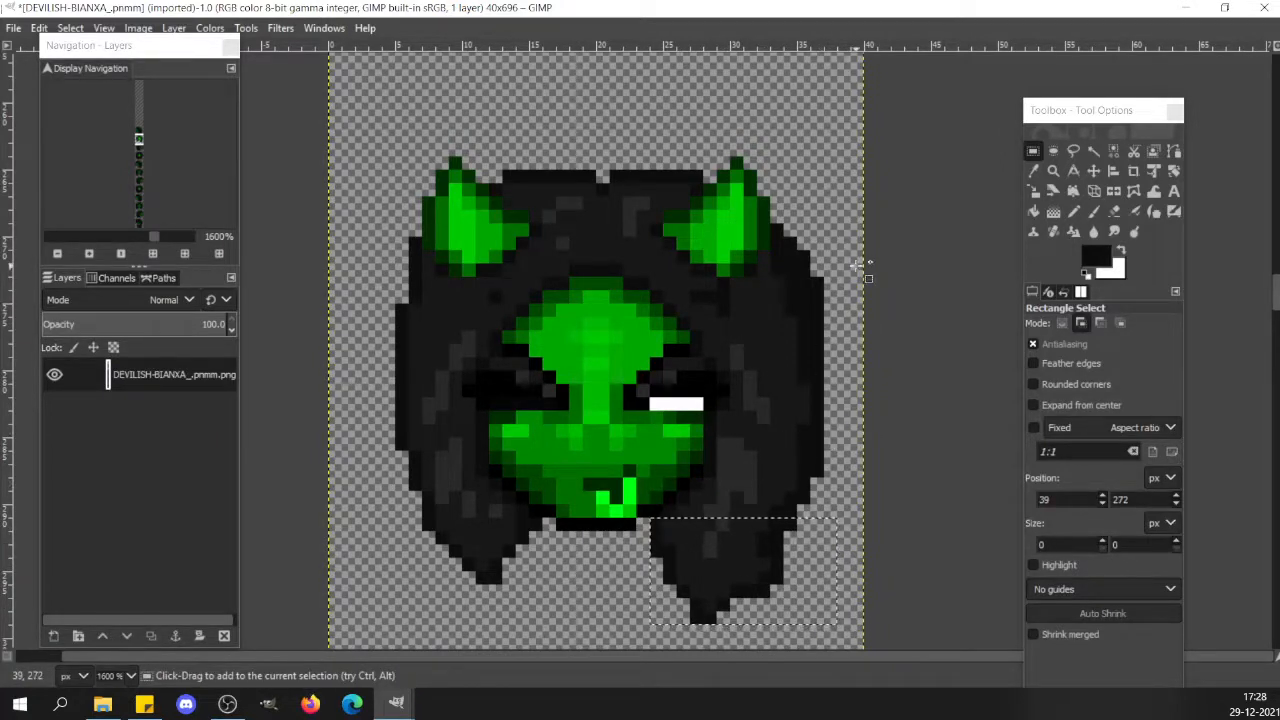
drag(851, 266, 723, 528)
click(849, 157)
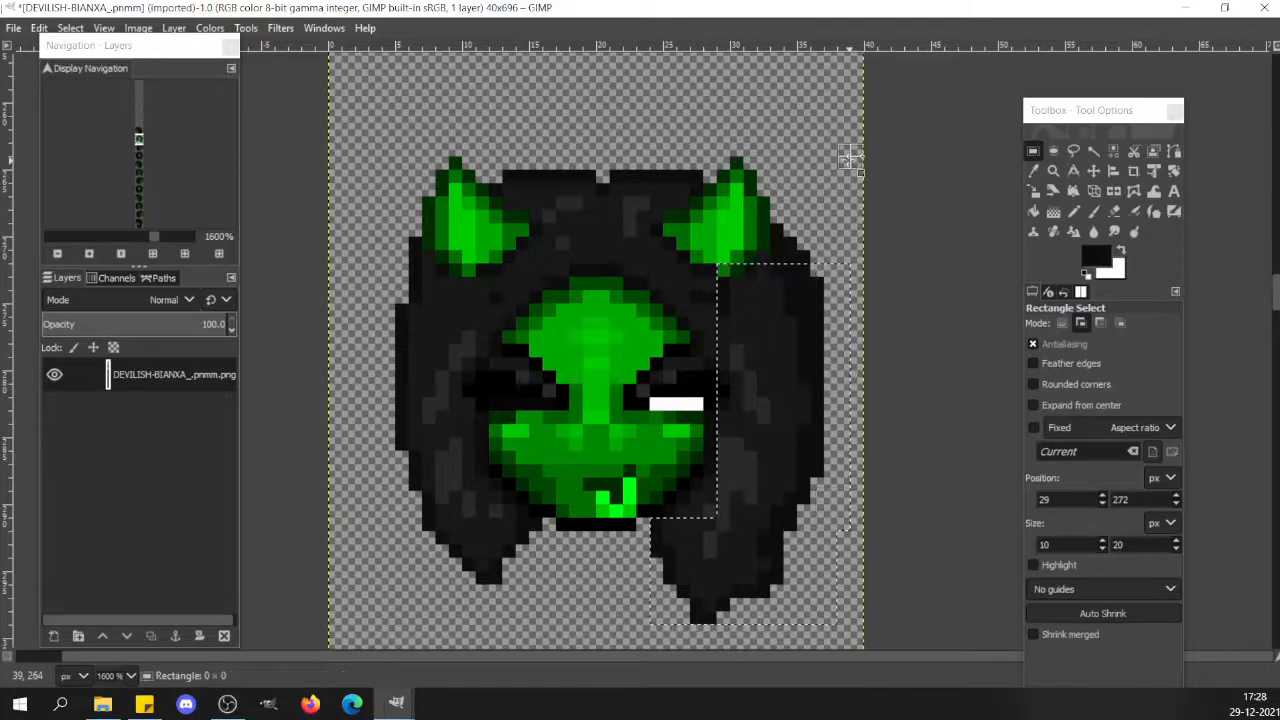
drag(840, 157, 771, 276)
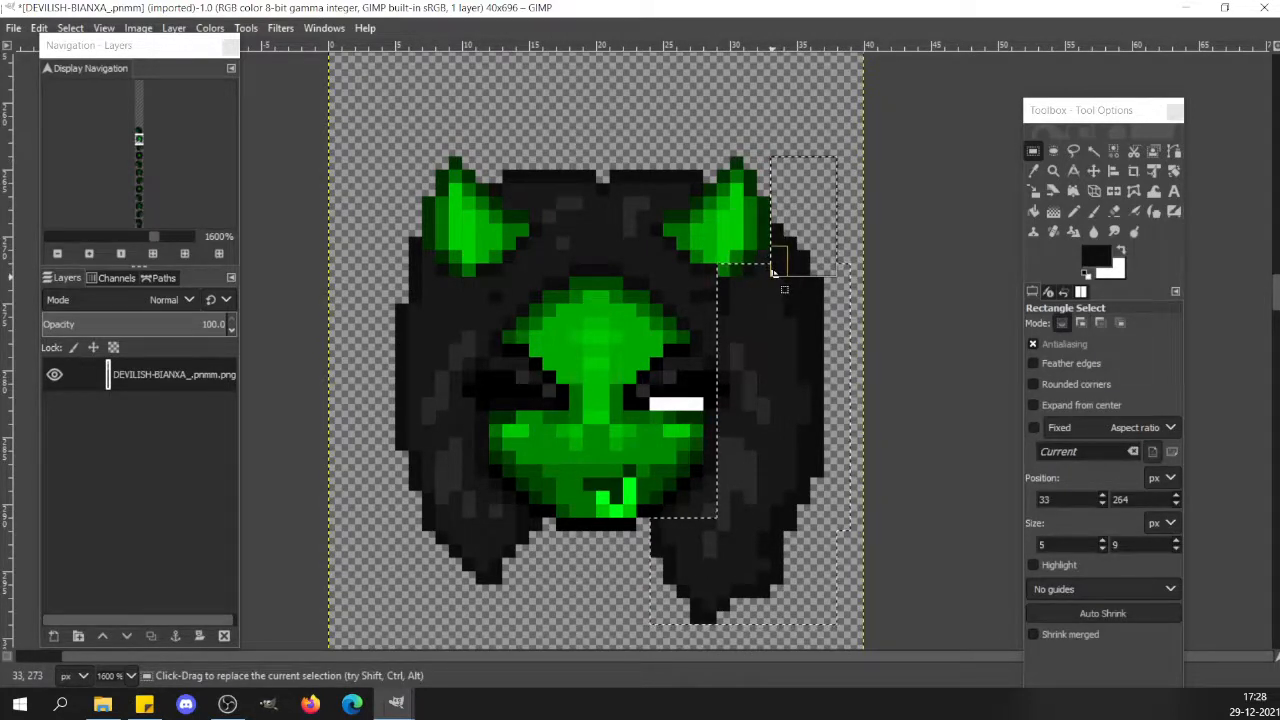
key(Delete)
Select the reshaped left hair lock with combined rectangles, then copy and paste it as a floating selection.
click(491, 392)
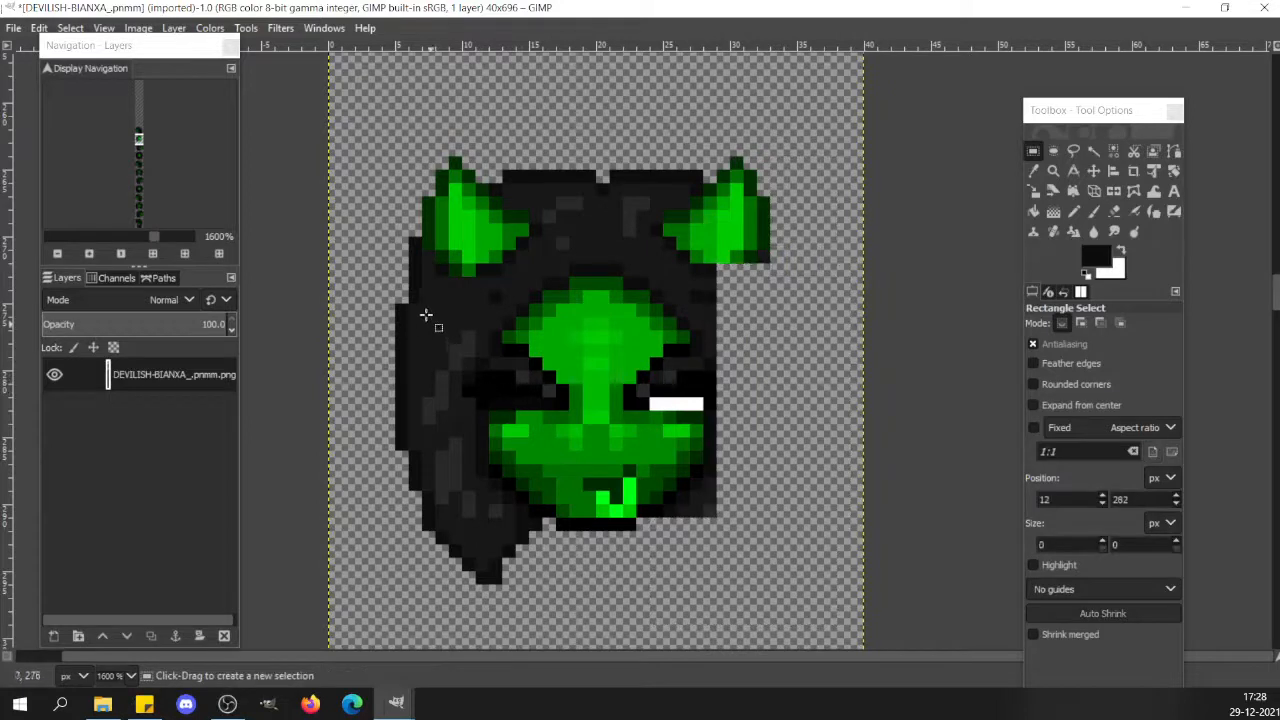
drag(381, 227, 420, 590)
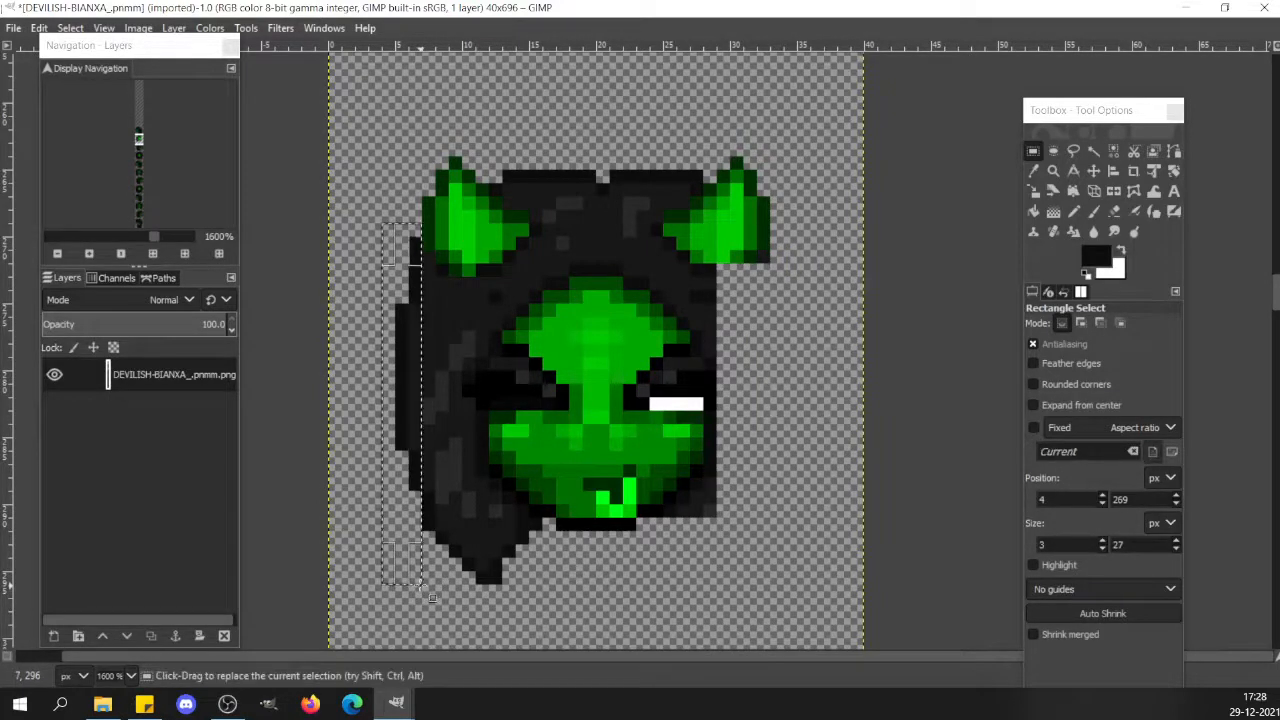
click(553, 518)
drag(553, 518, 383, 625)
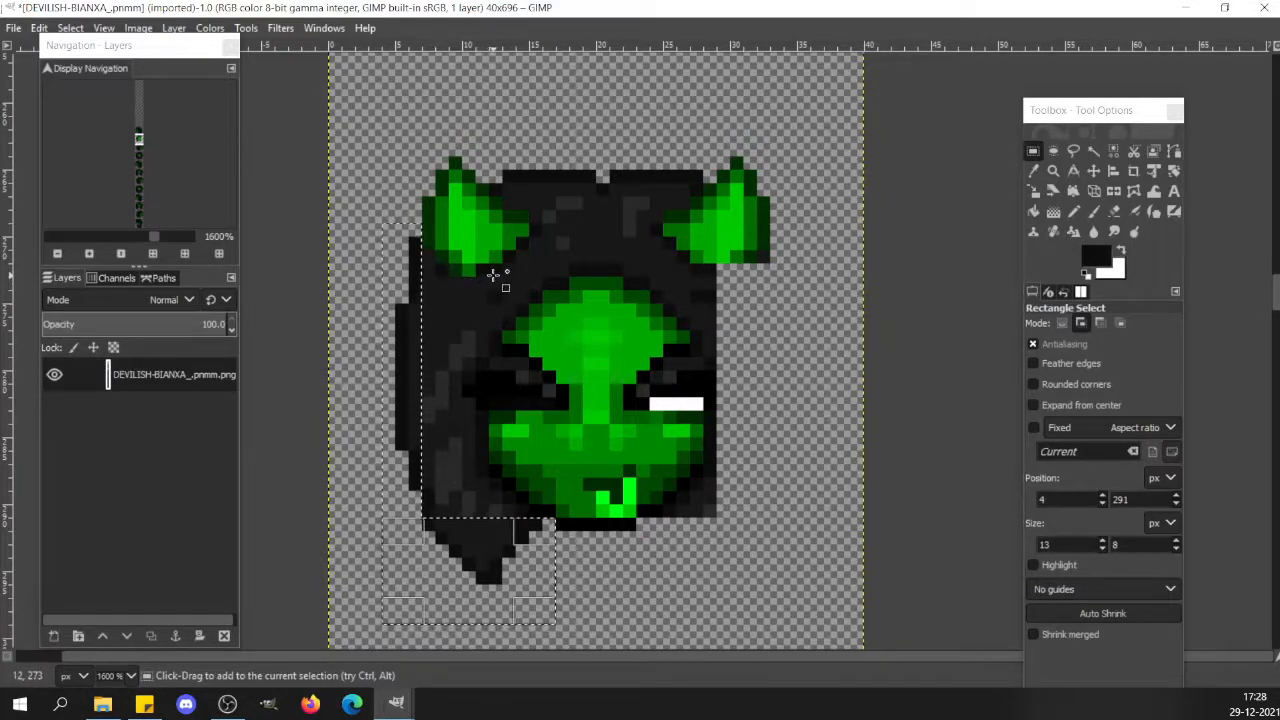
drag(492, 278, 418, 487)
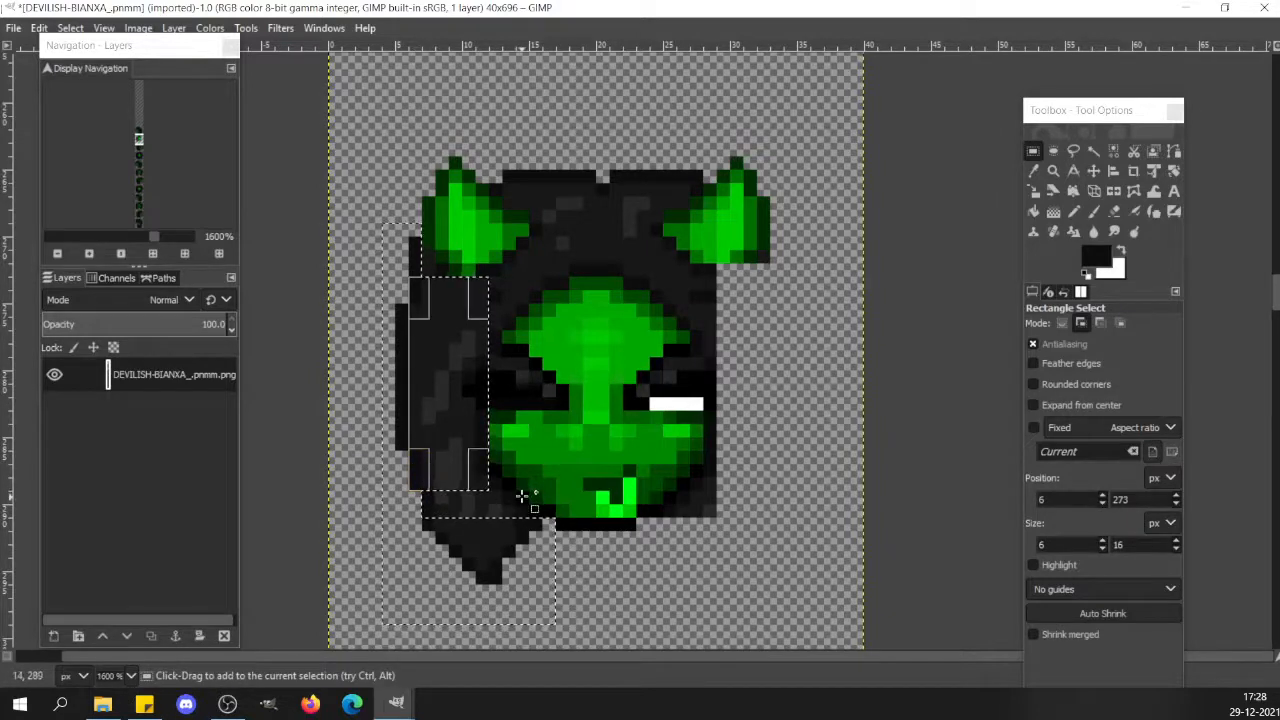
drag(515, 494, 421, 530)
key(ctrl+c)
key(ctrl+v)
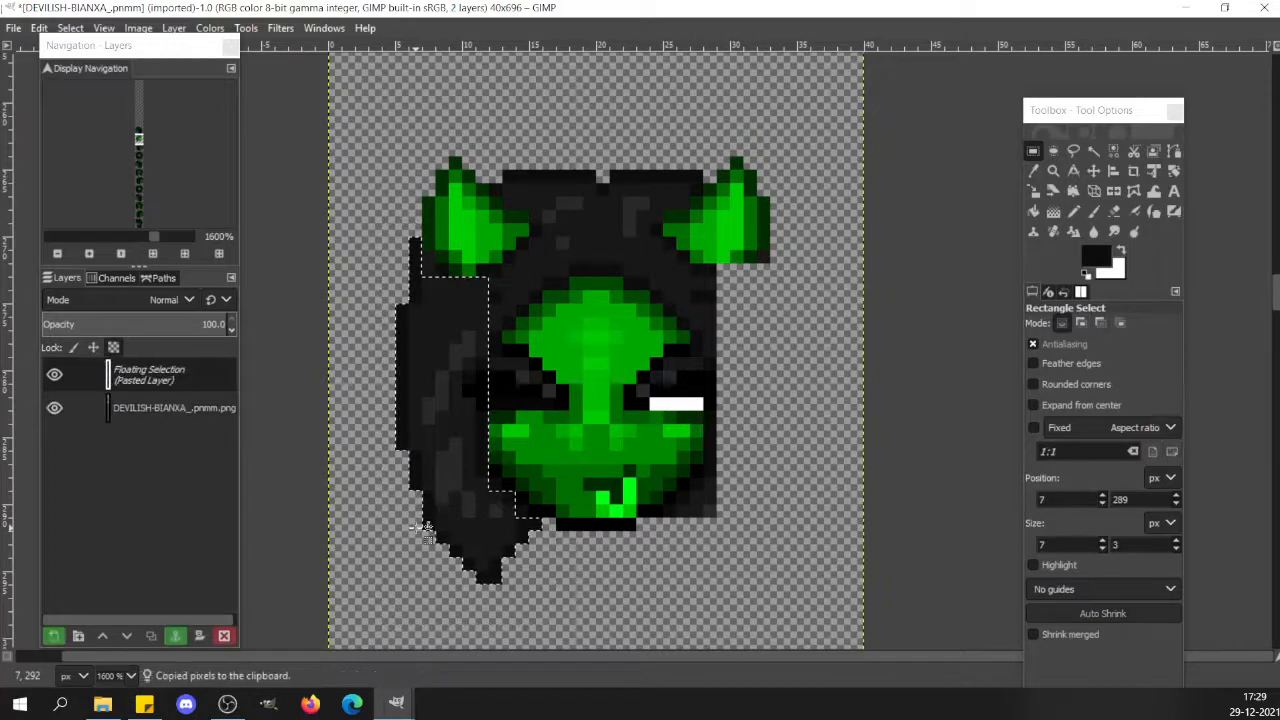
Flip the pasted hair lock horizontally, align it against the face's right side as a mirror of the left lock, and anchor it.
key(shift+f)
click(464, 463)
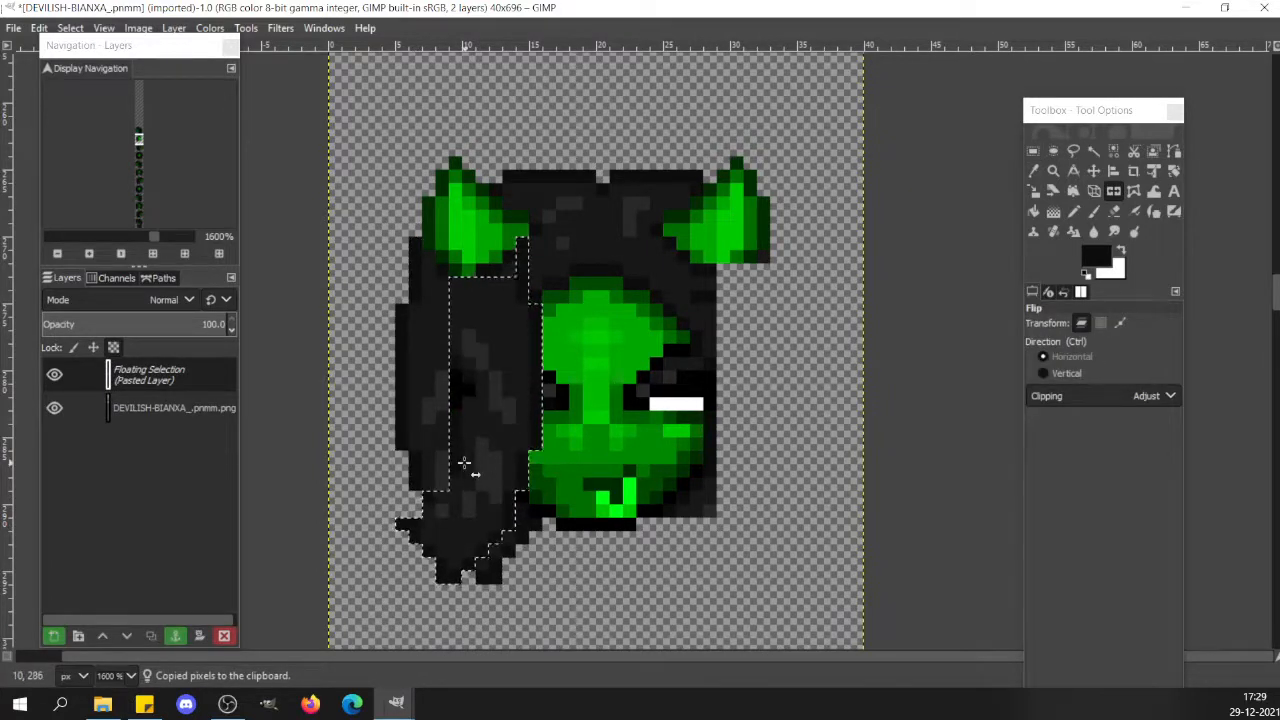
key(m)
key(Right)
key(Right)
key(Right)
key(Right)
key(Right)
key(Right)
key(Right)
key(Right)
key(Right)
key(Right)
key(Right)
key(Right)
key(Right)
key(Right)
key(Right)
key(Right)
key(Right)
key(Right)
key(Right)
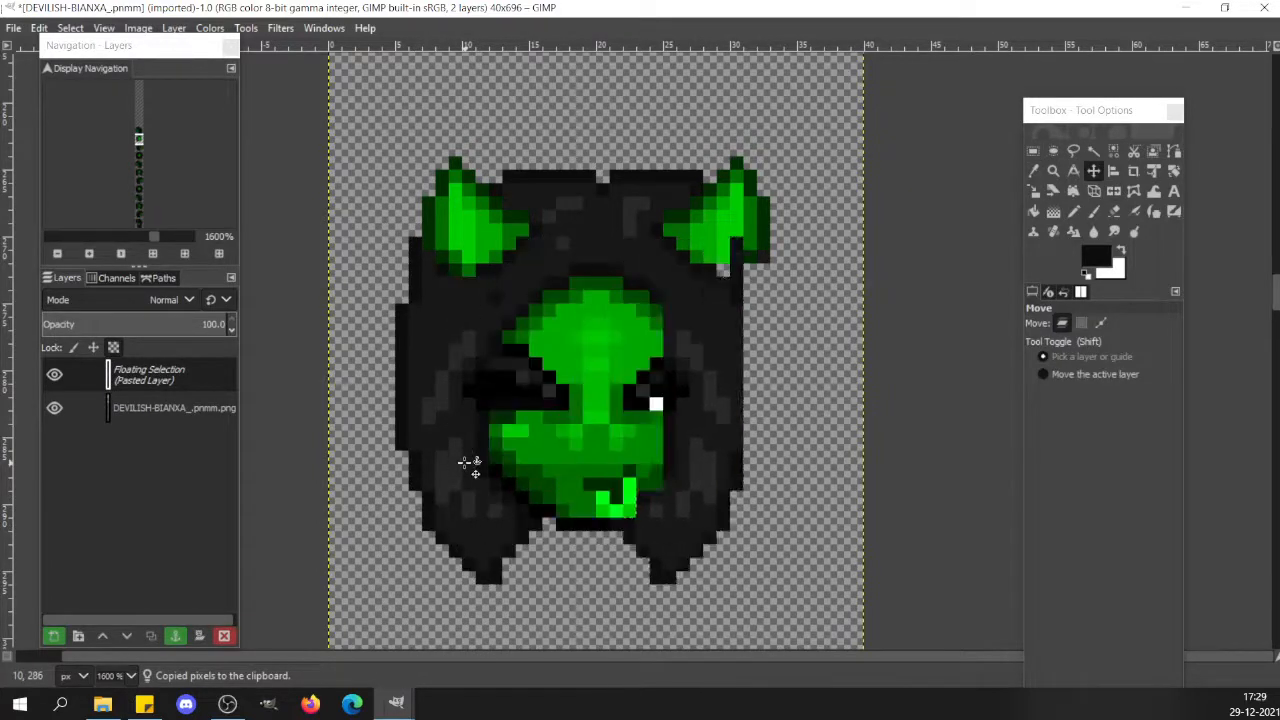
key(Right)
key(Right)
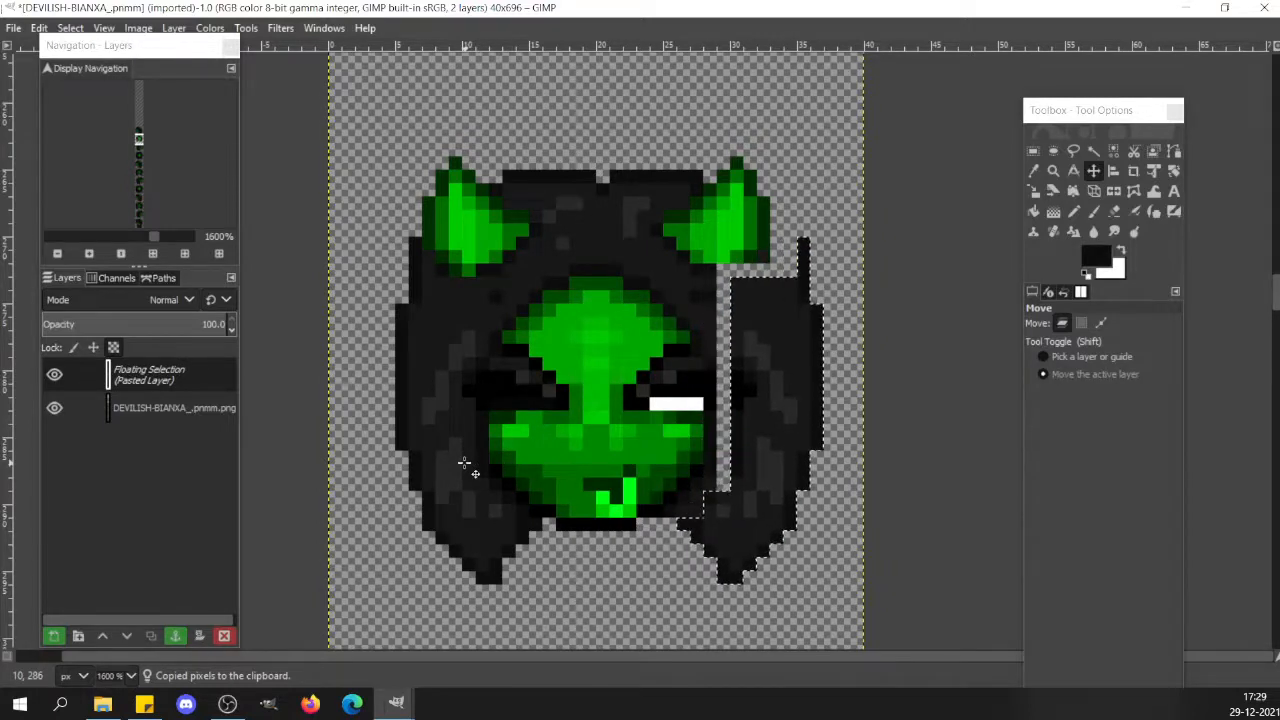
key(Left)
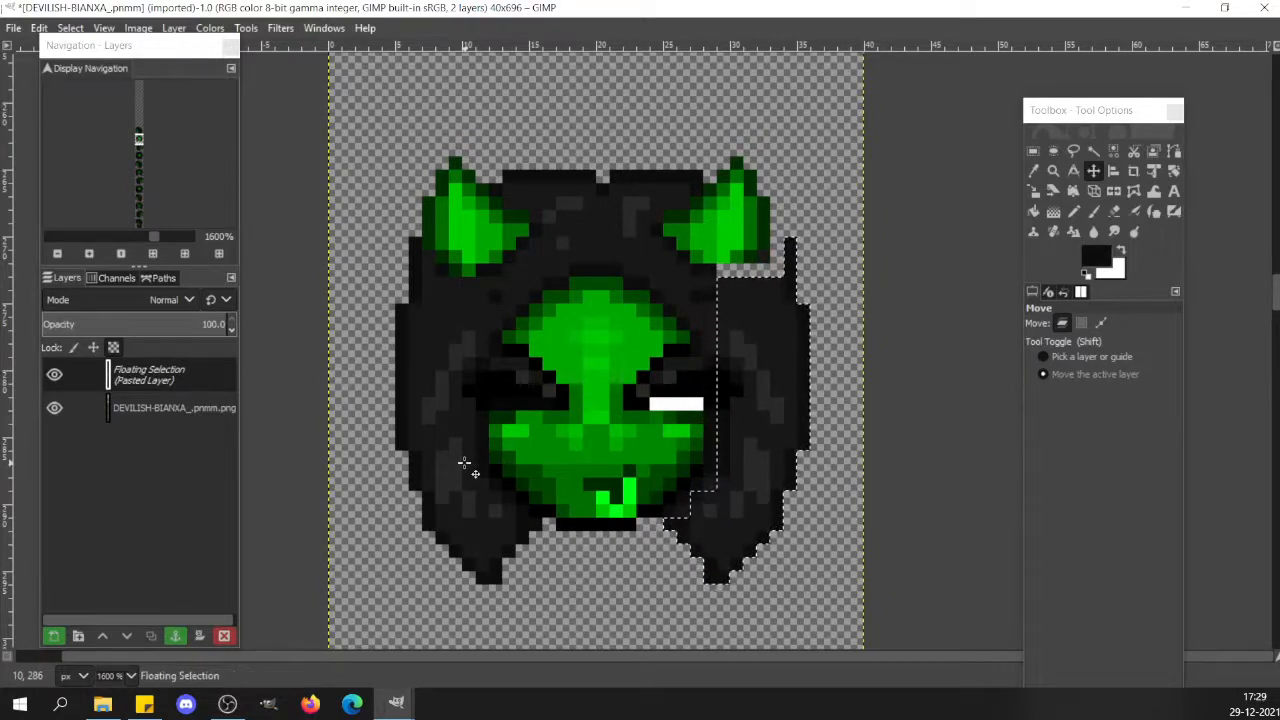
key(Right)
key(Right)
key(Right)
key(Left)
key(Left)
key(Left)
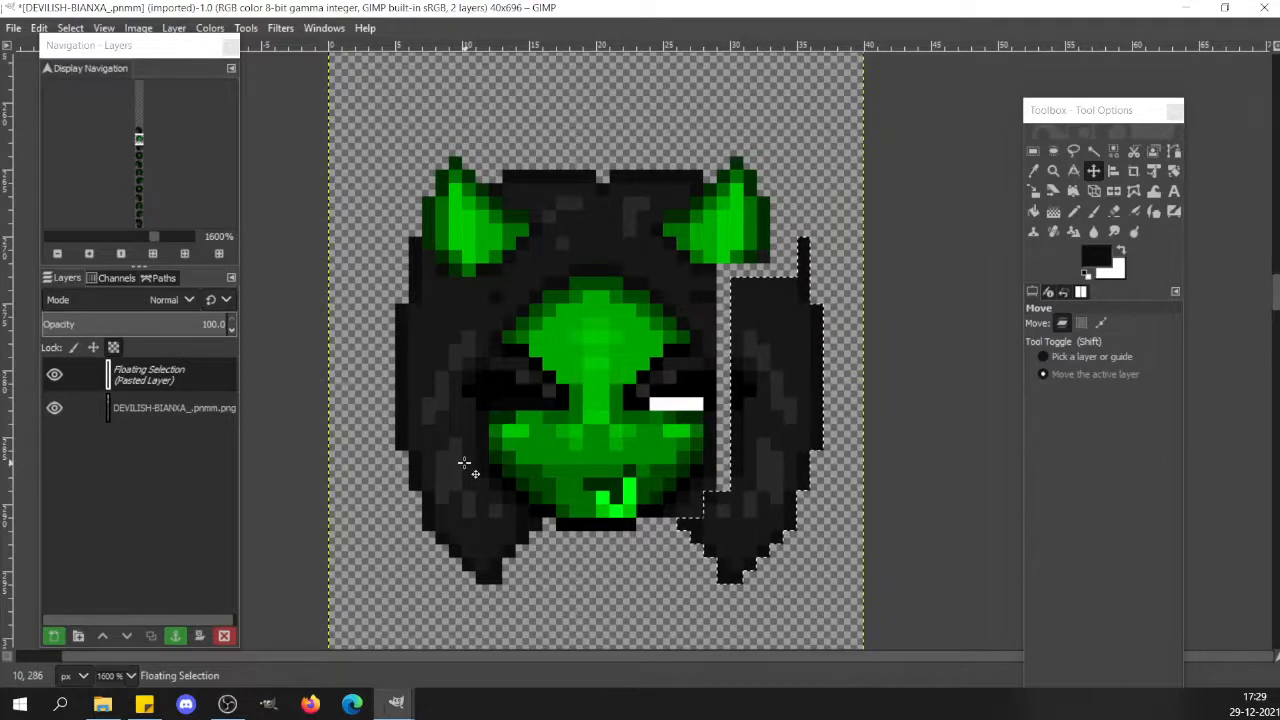
key(Left)
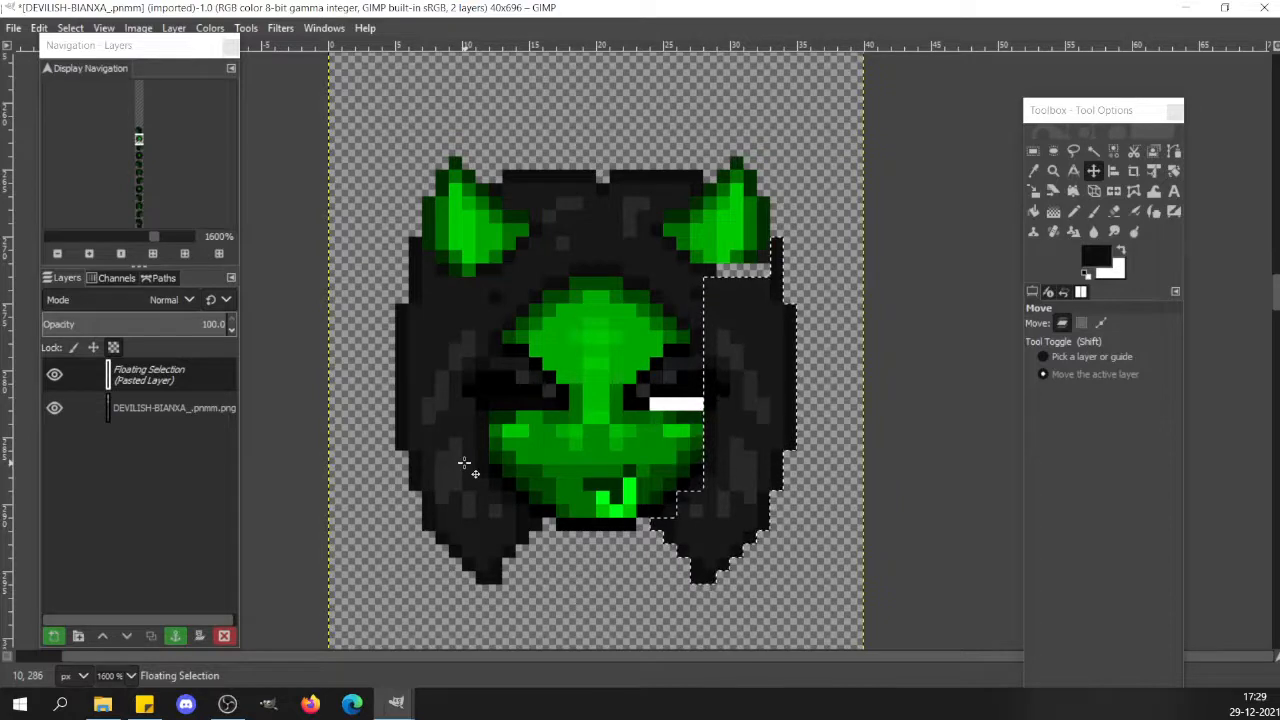
key(r)
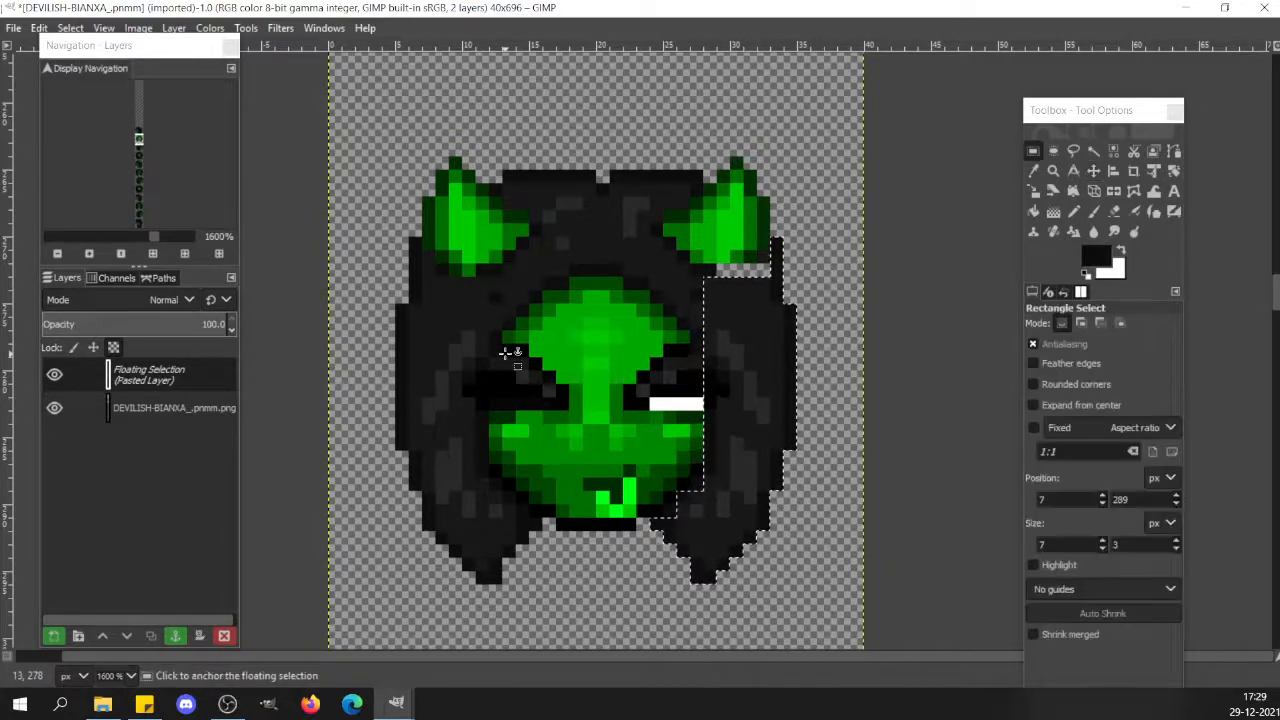
click(505, 352)
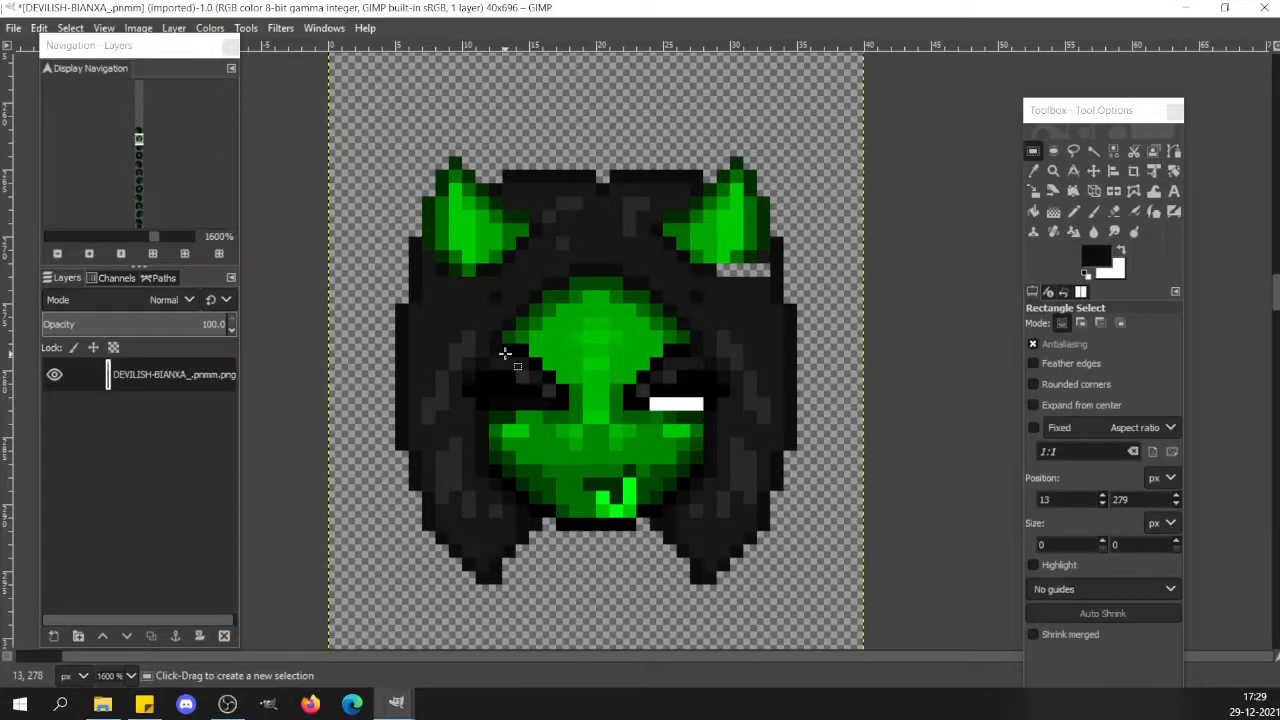
Paint over the stray darker pixels in the hair below the horns with the surrounding hair colour.
key(n)
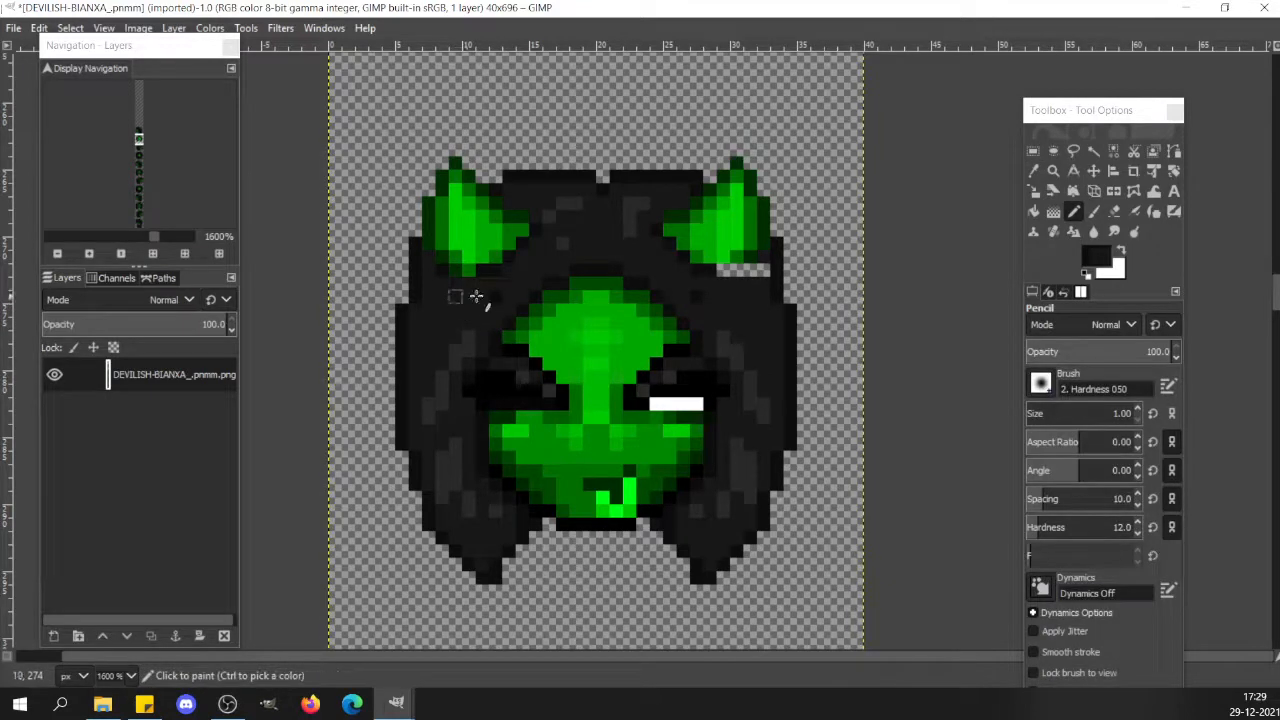
click(496, 296)
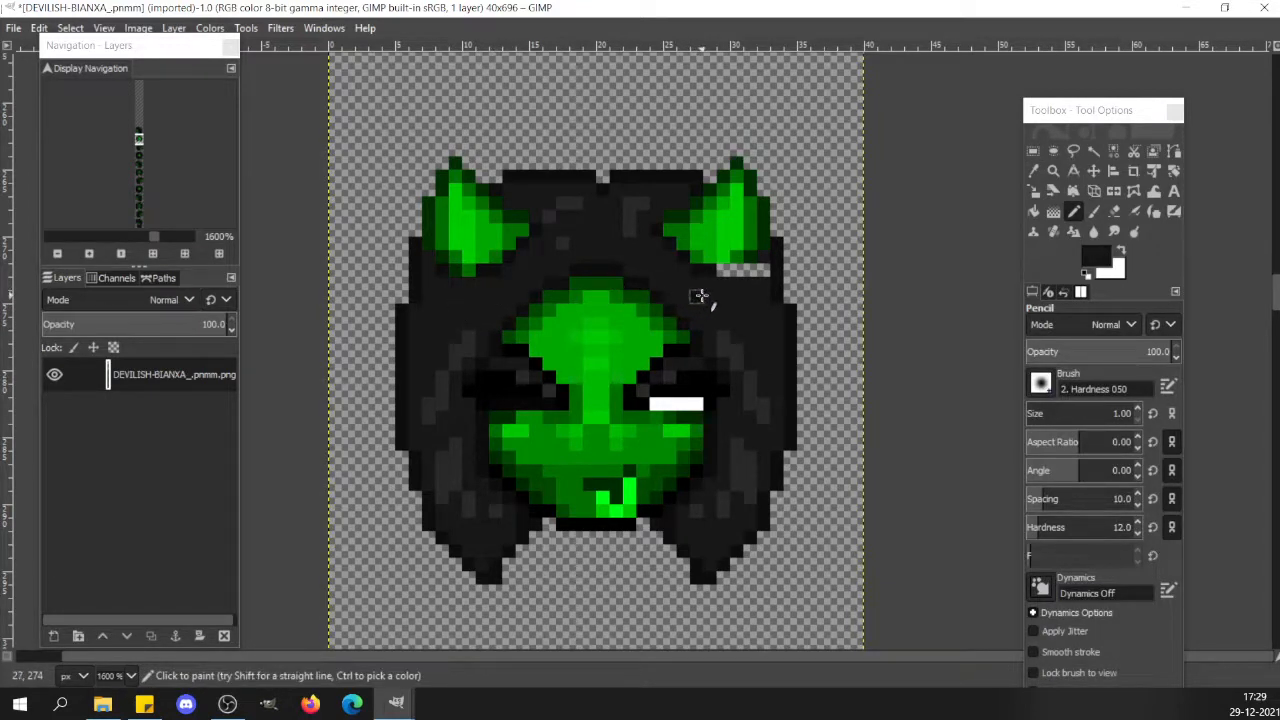
Copy the 6 by 2 px hair strip beneath the left horn, paste it as a floating selection and flip it horizontally.
key(r)
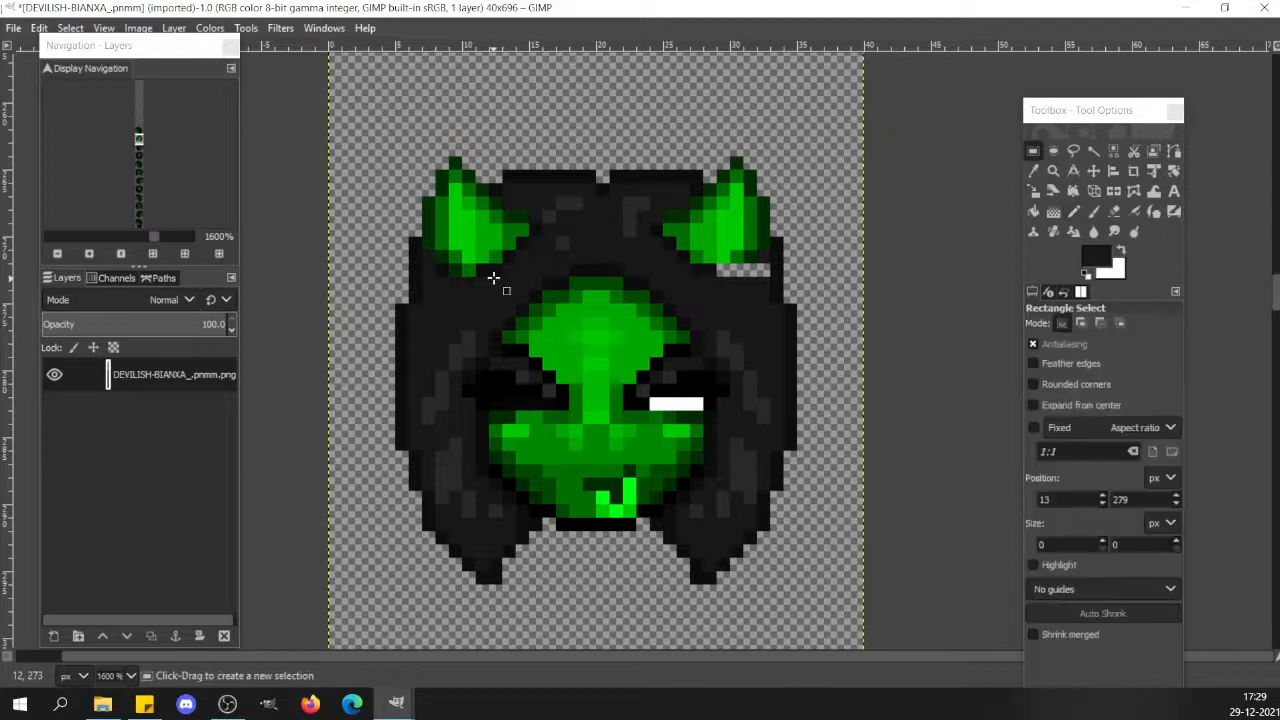
drag(423, 263, 508, 285)
key(ctrl+c)
key(ctrl+v)
key(shift+f)
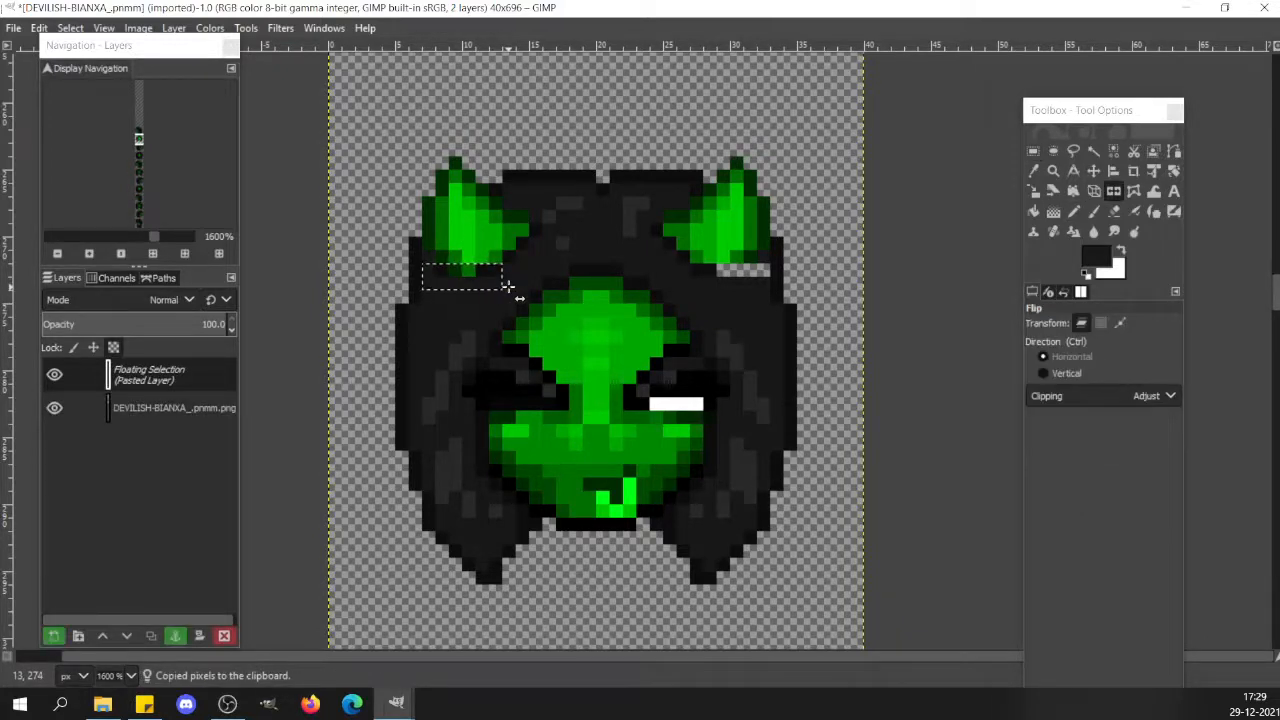
Move the flipped strip across to fill the transparent gap under the right horn and anchor it.
key(m)
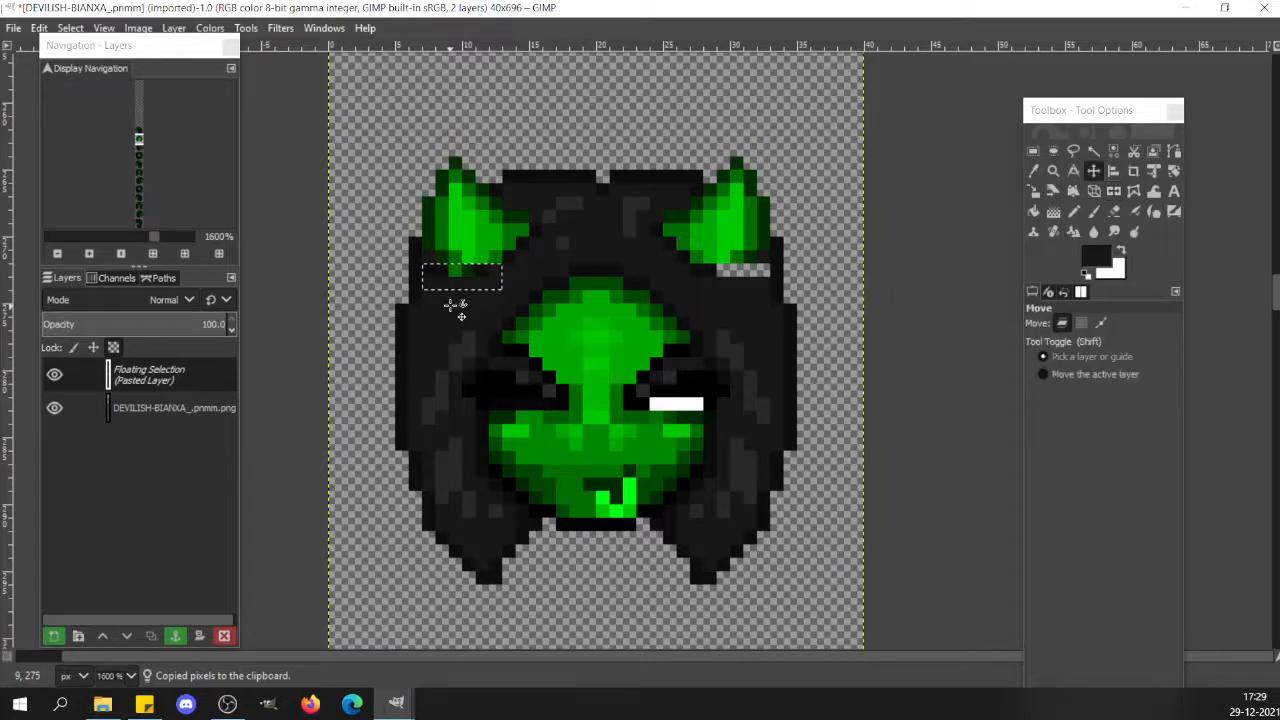
key(Right)
key(Right)
key(Right)
key(Right)
key(Right)
key(Right)
key(Right)
key(Right)
key(Right)
key(Right)
key(Right)
key(Right)
key(Right)
key(Right)
key(Right)
key(Right)
key(Right)
key(Right)
key(Right)
key(Right)
key(Right)
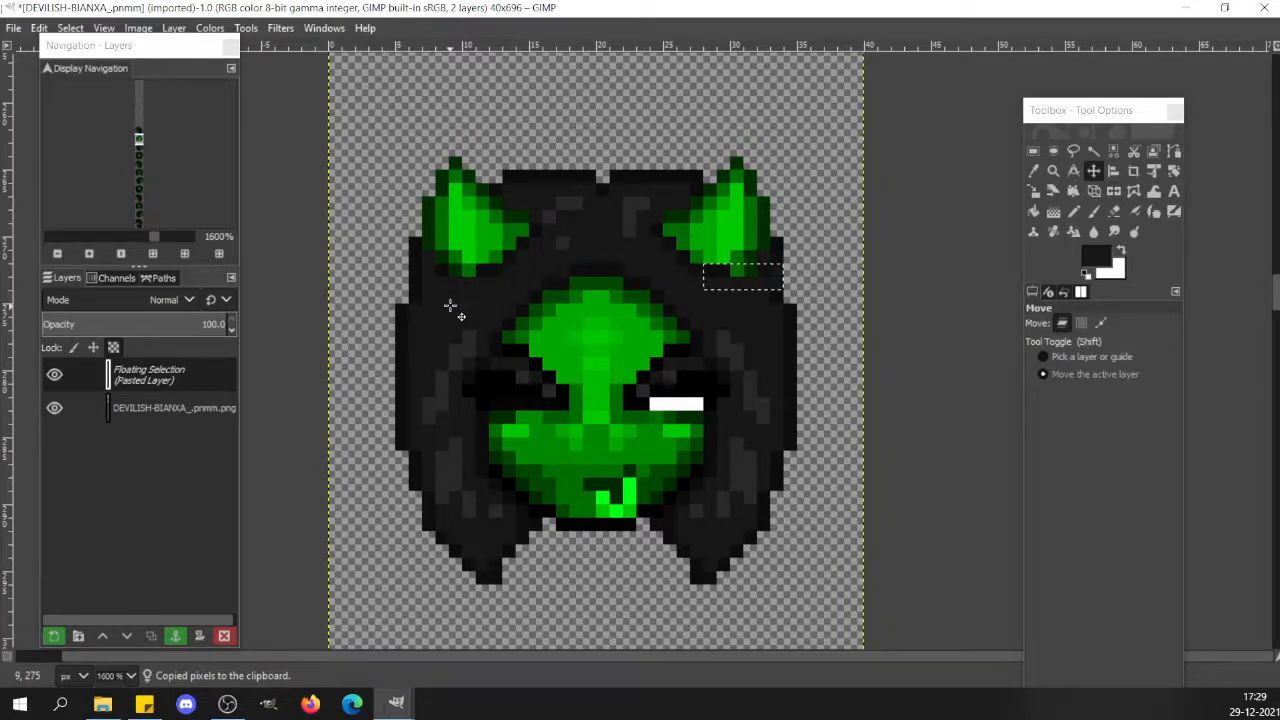
key(Left)
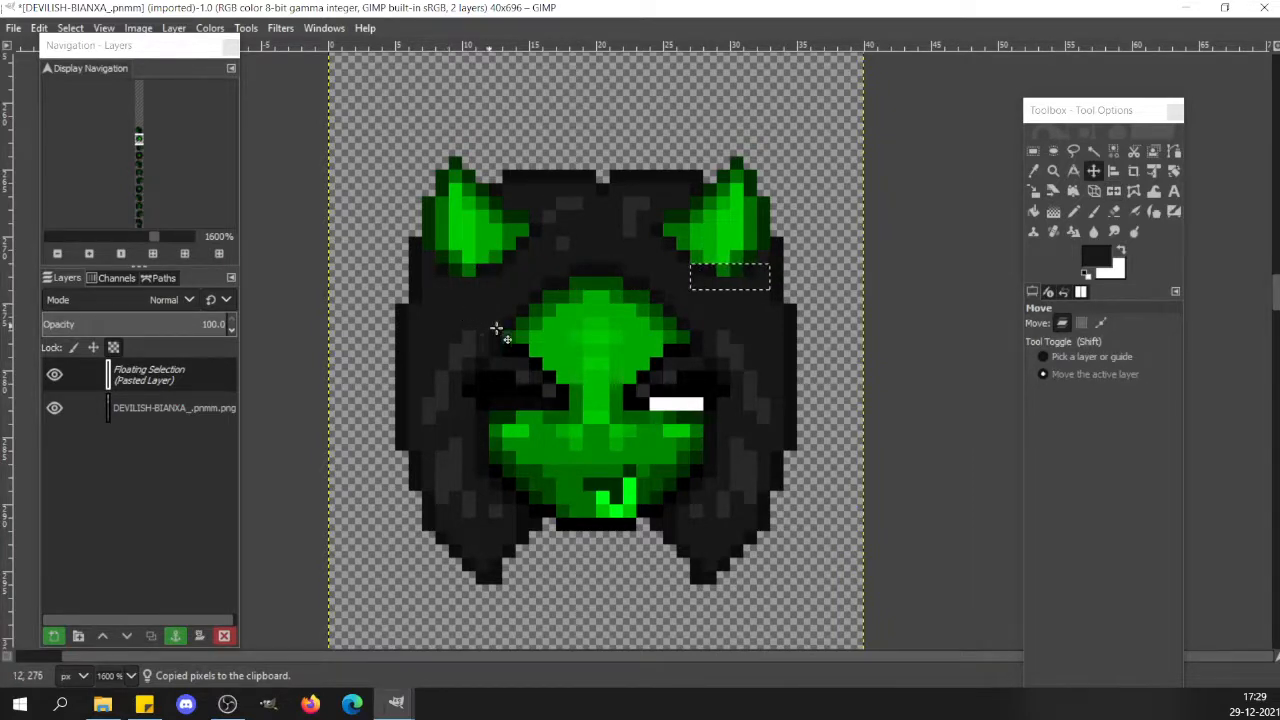
click(771, 363)
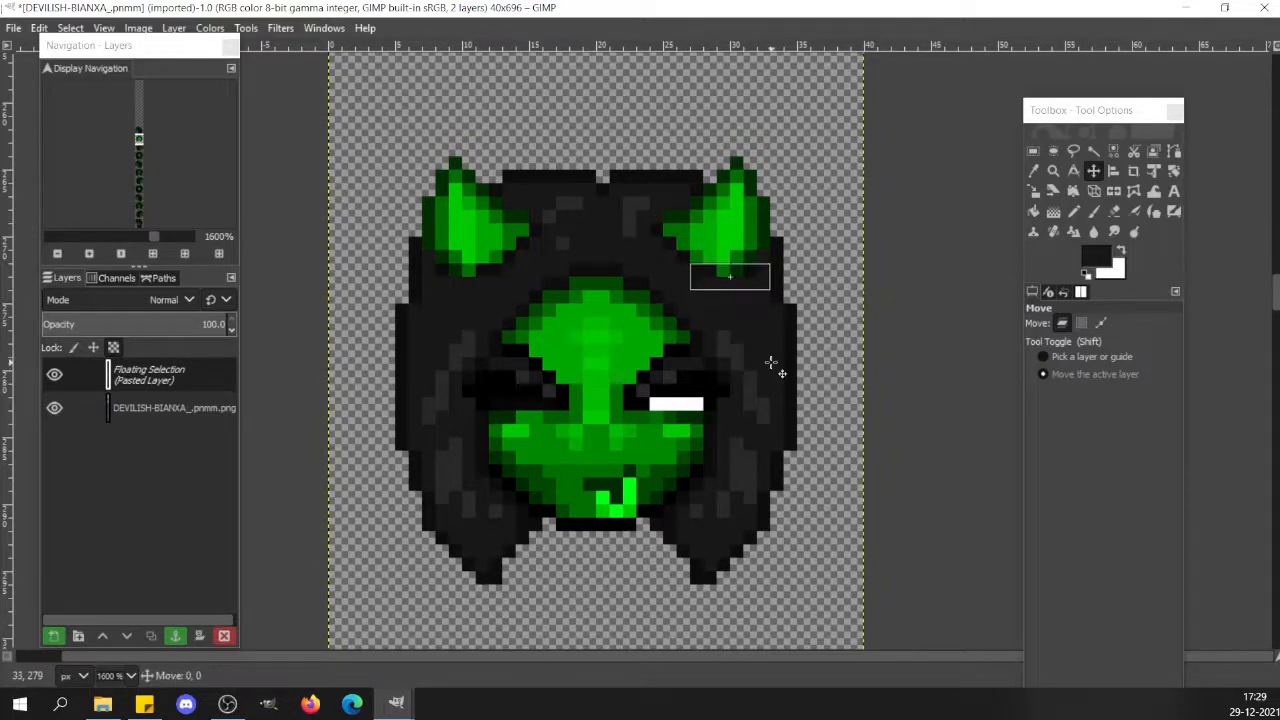
key(r)
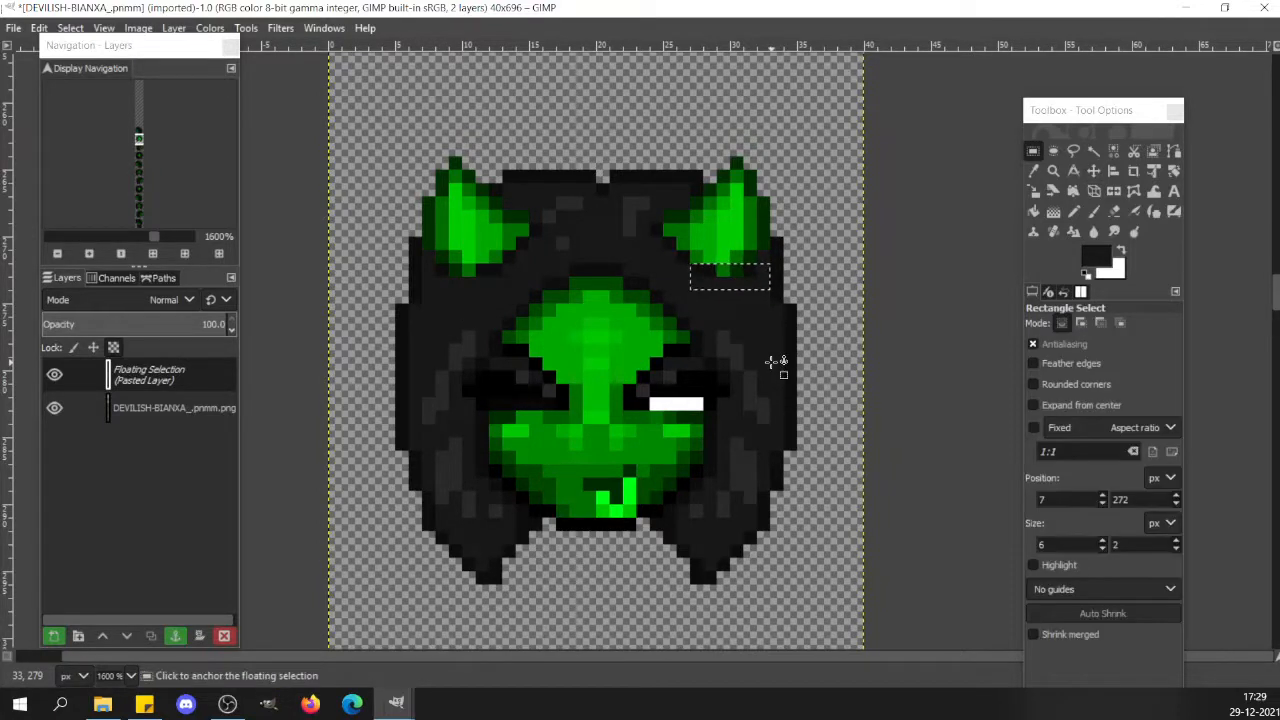
click(534, 418)
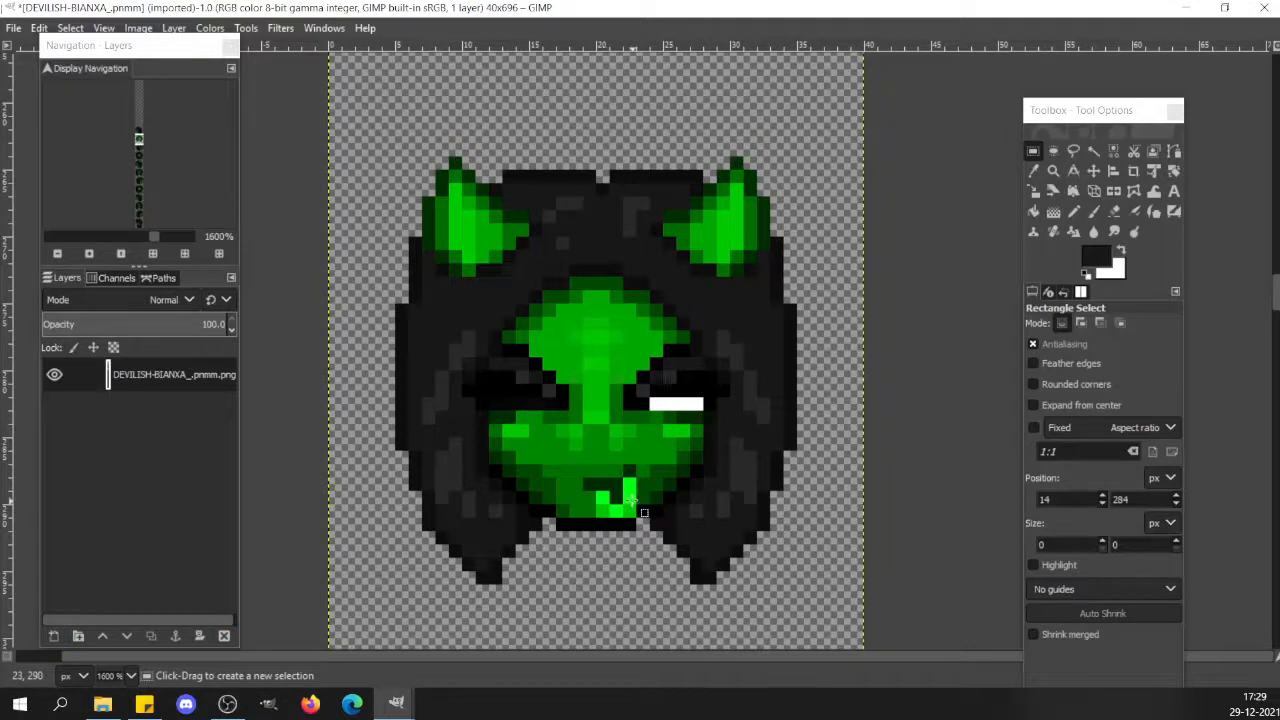
Pencil the dark pixel inside the front-view mouth's bright mark in face green, and tone down the mark's upper tips with a mid green.
key(n)
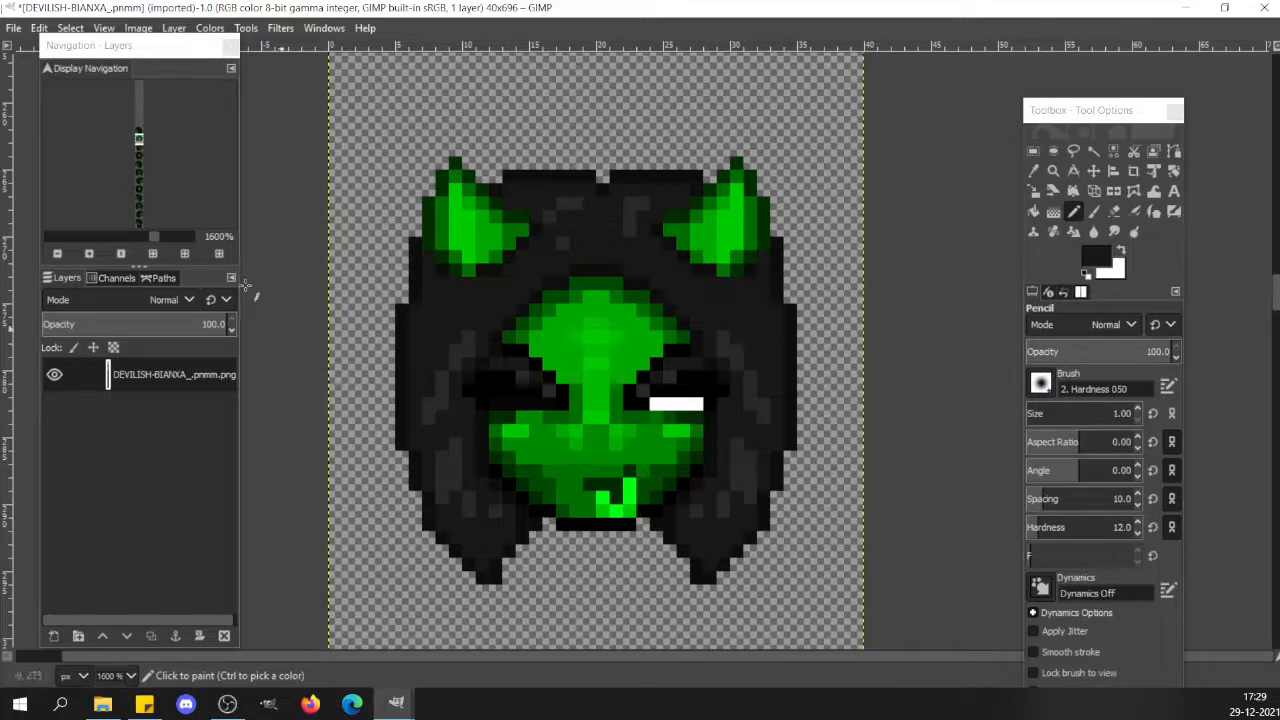
click(121, 253)
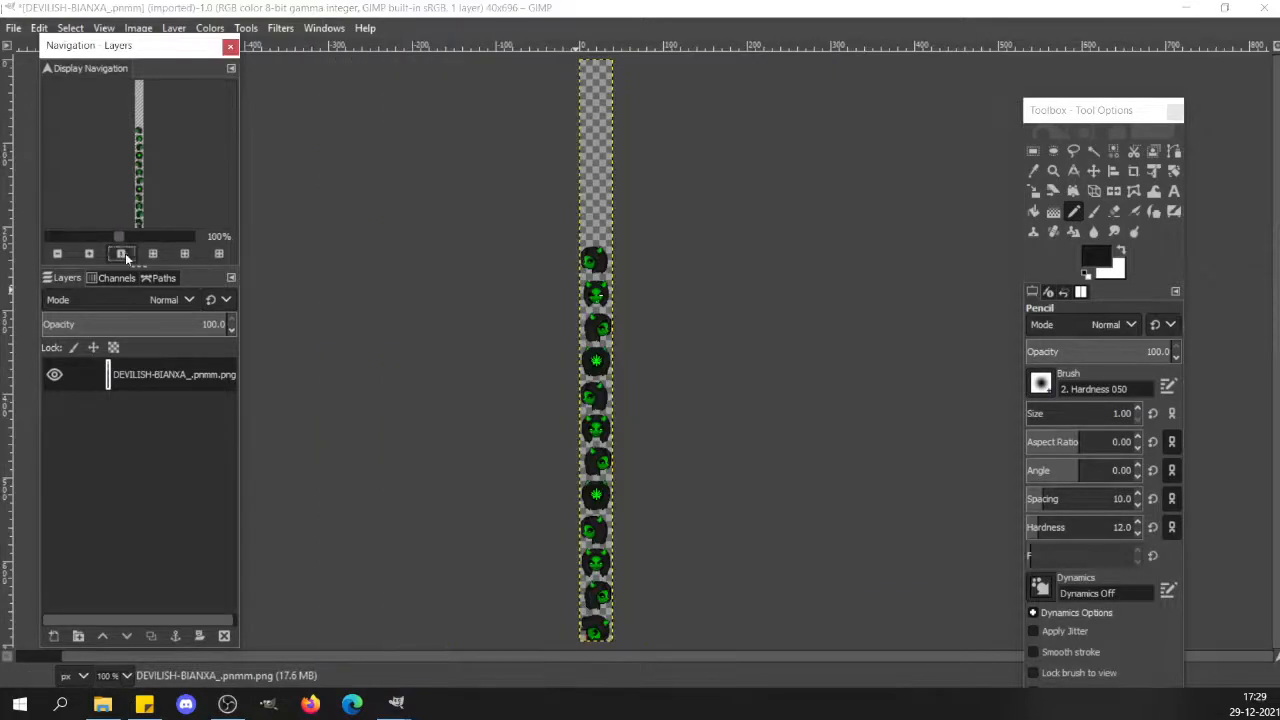
click(166, 234)
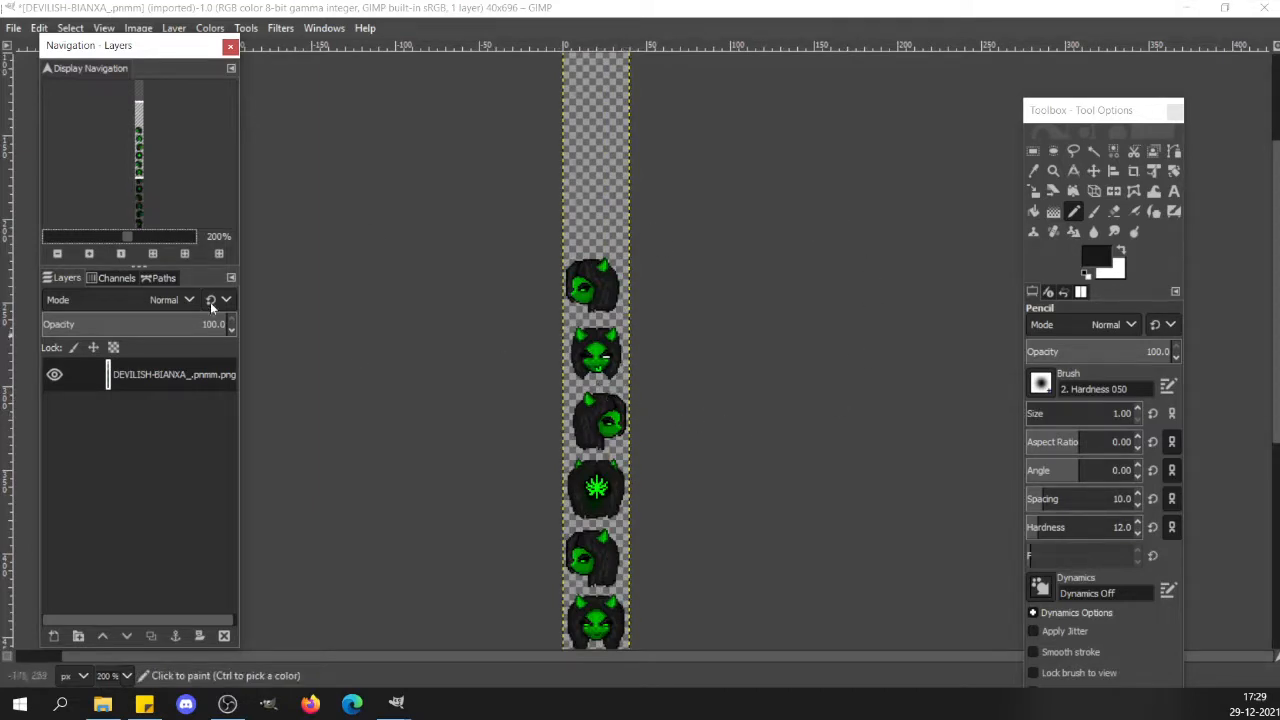
click(172, 236)
click(172, 236)
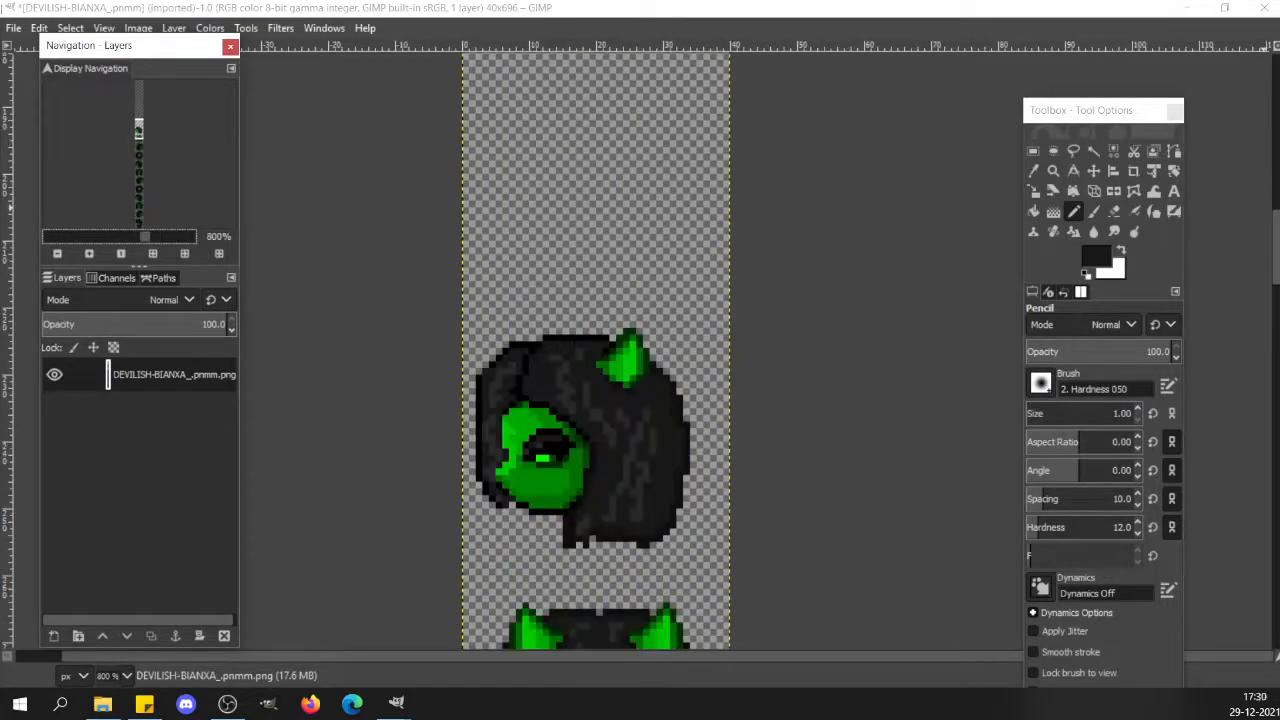
drag(1276, 249, 1276, 293)
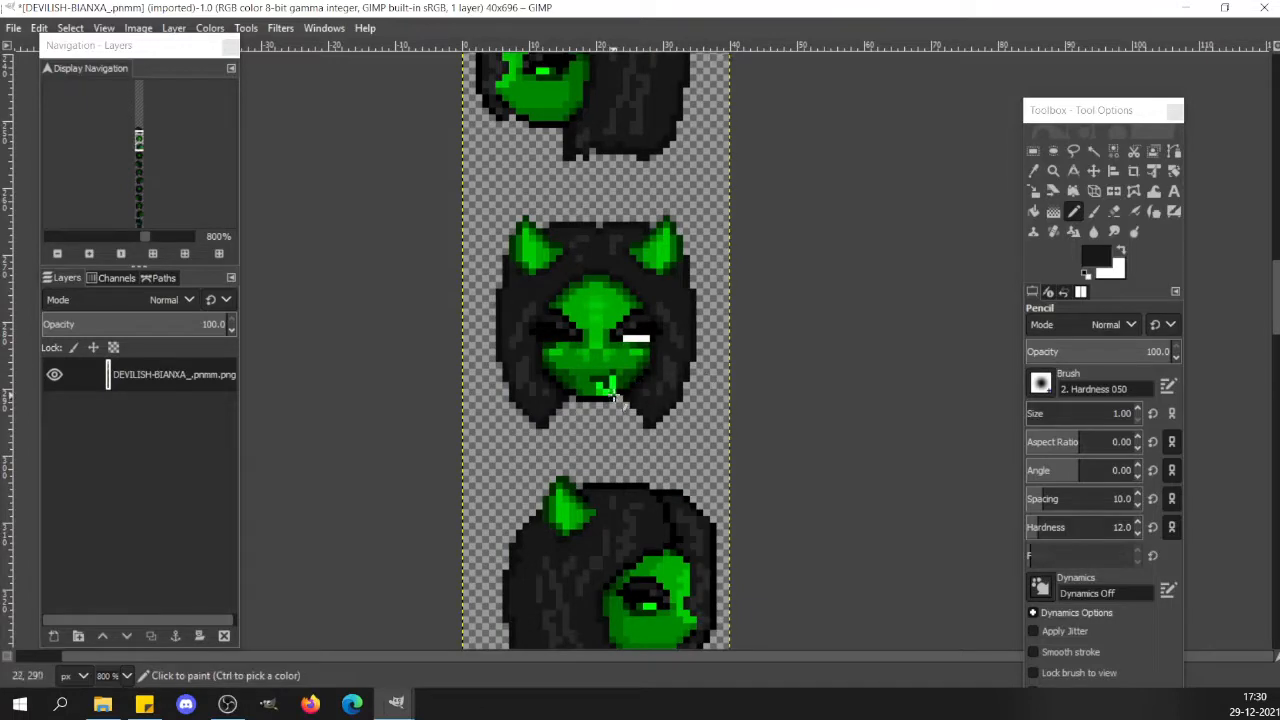
click(184, 253)
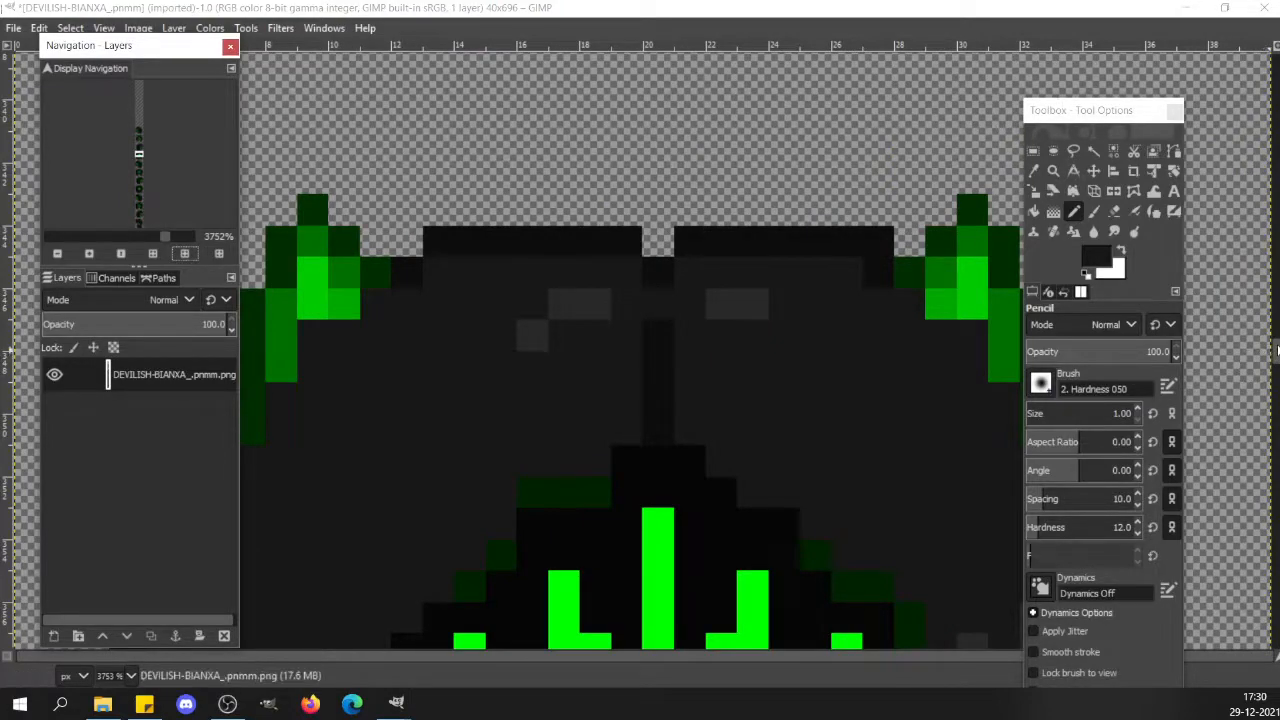
mouse_move(1276, 354)
mouse_down()
mouse_move(1276, 580)
mouse_move(1276, 208)
mouse_up()
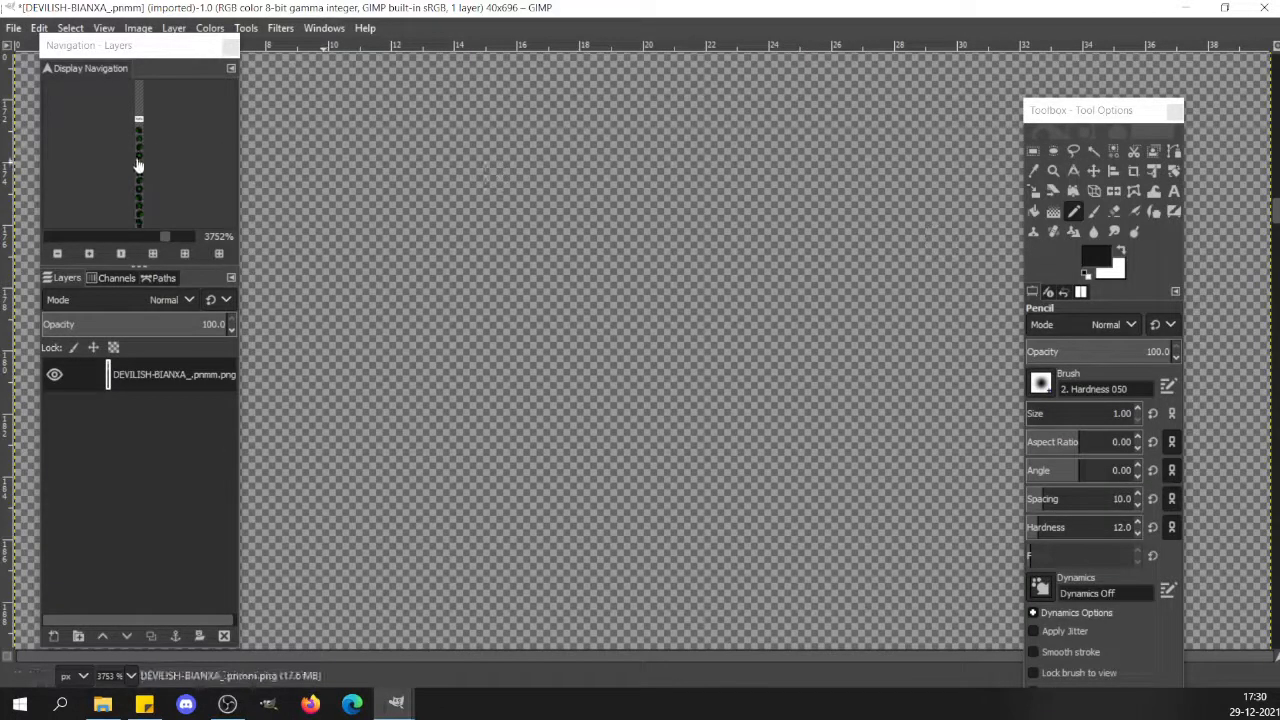
drag(140, 160, 139, 141)
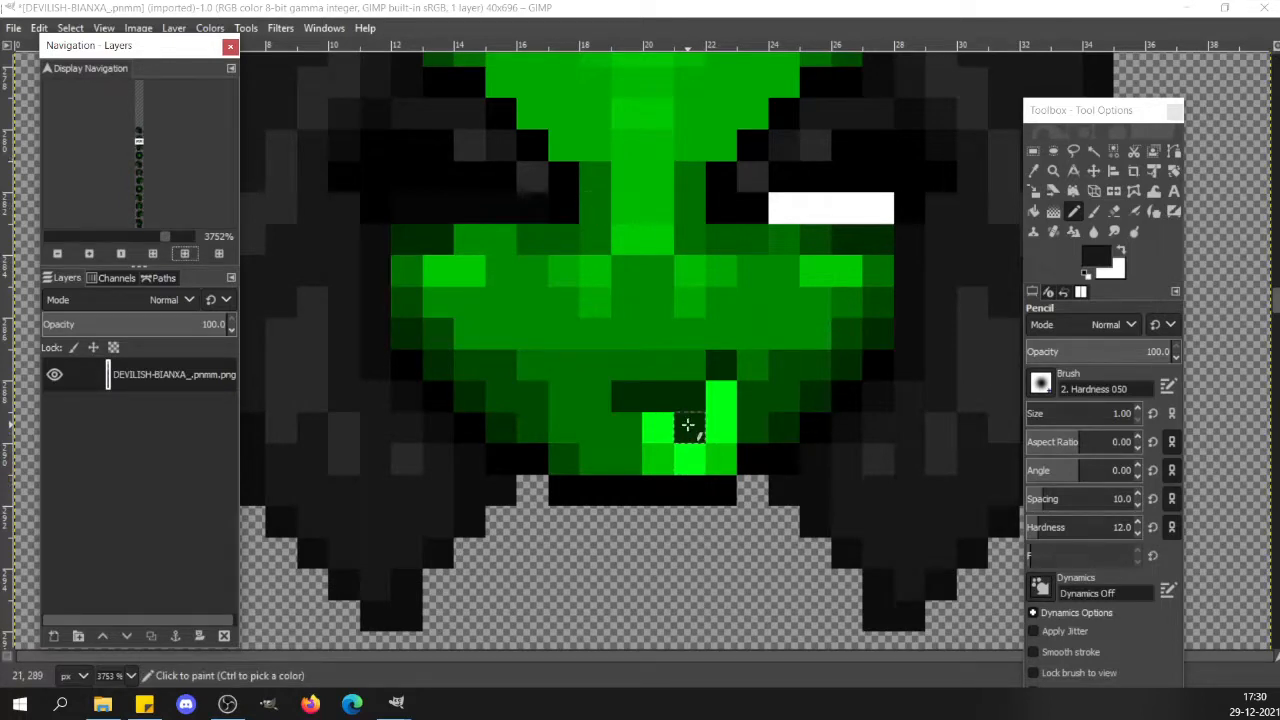
ctrl+click(583, 434)
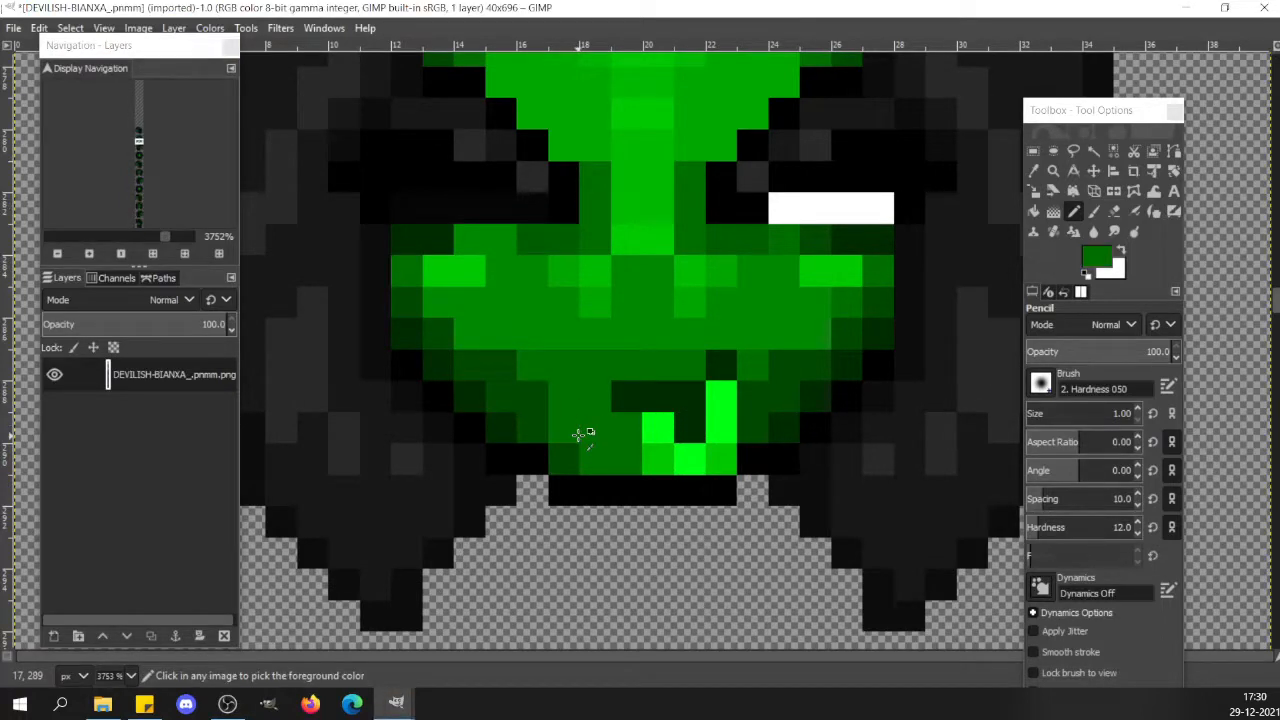
click(680, 425)
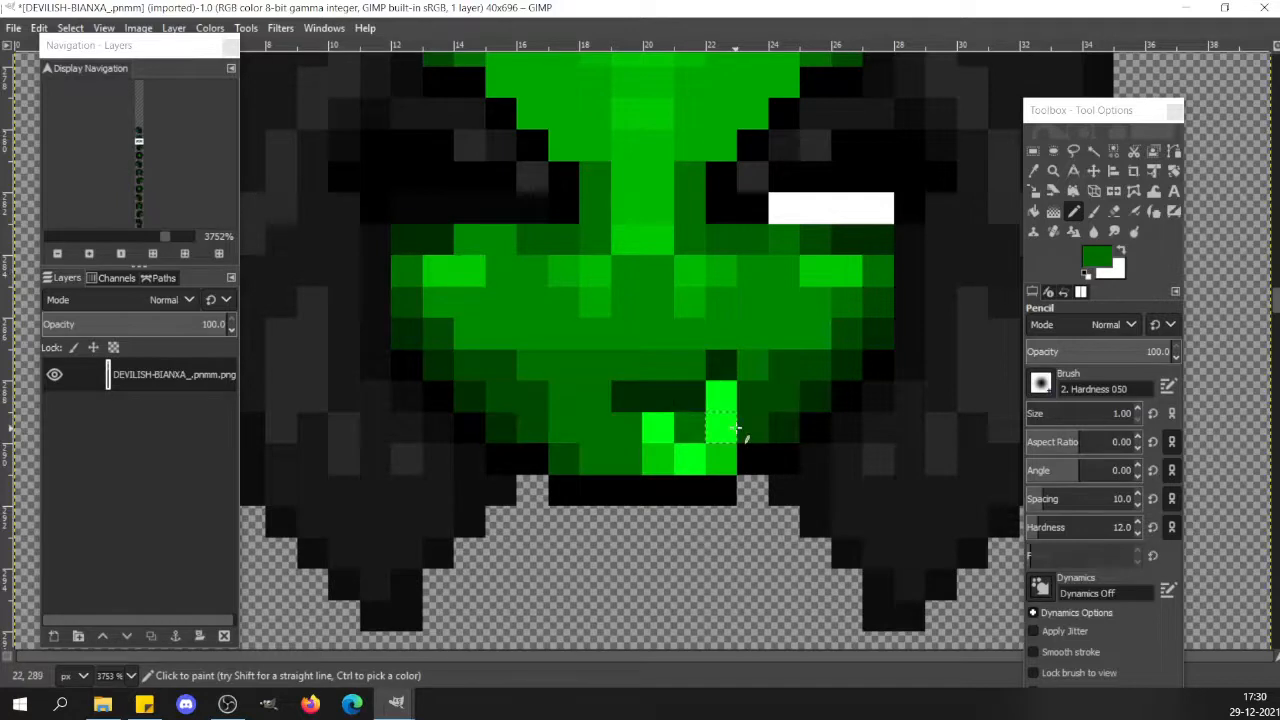
key(ctrl+z)
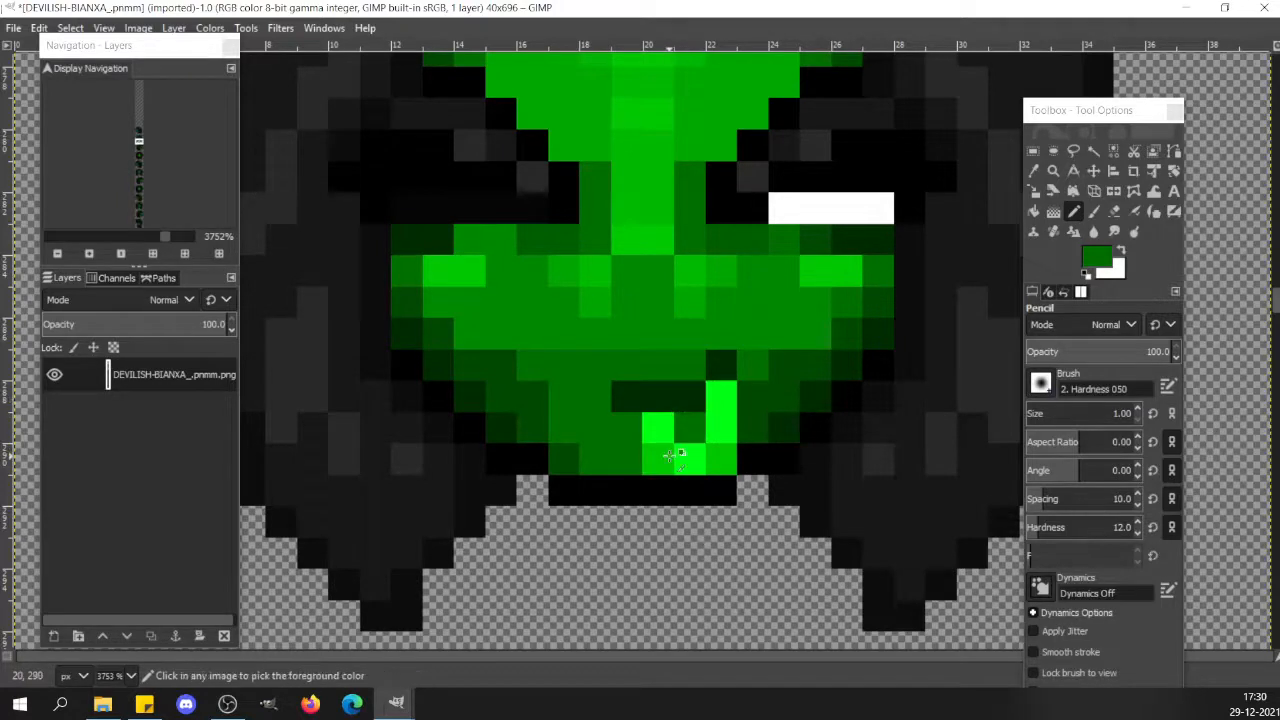
ctrl+click(672, 455)
click(717, 400)
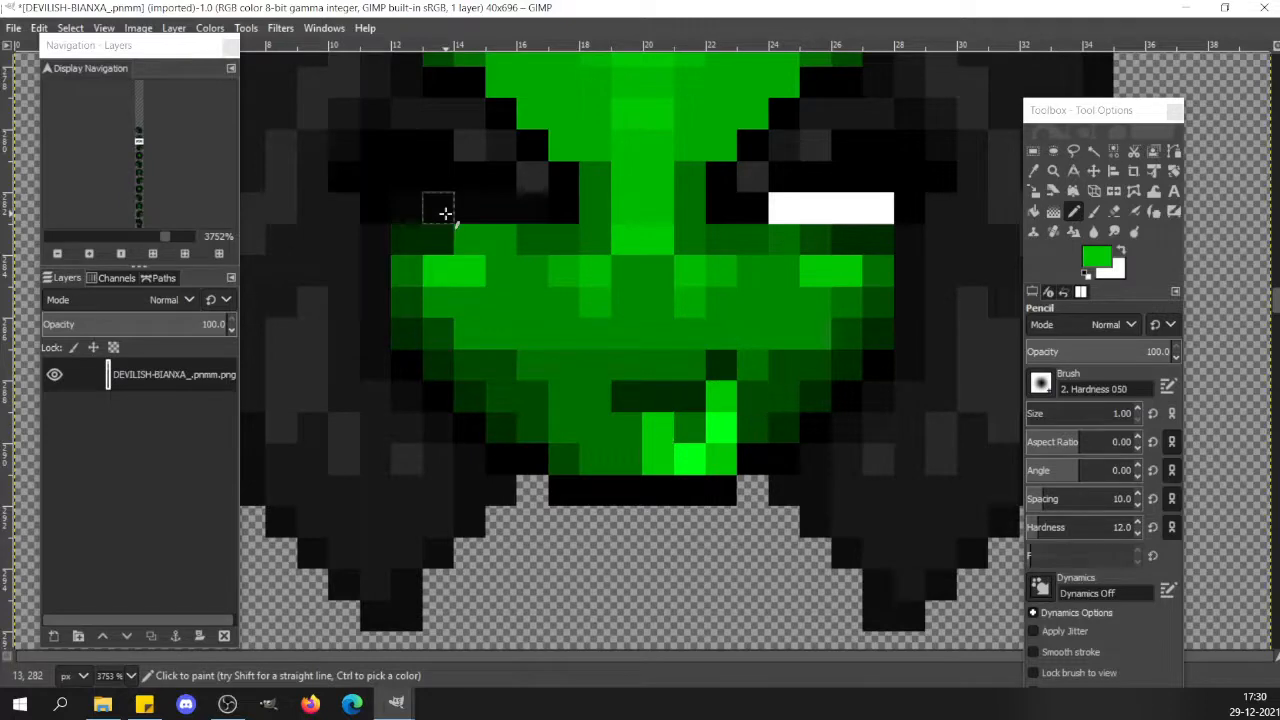
Shorten the bright mouth mark by repainting its topmost pixel with the darker face green.
click(85, 237)
click(85, 237)
click(85, 237)
click(85, 237)
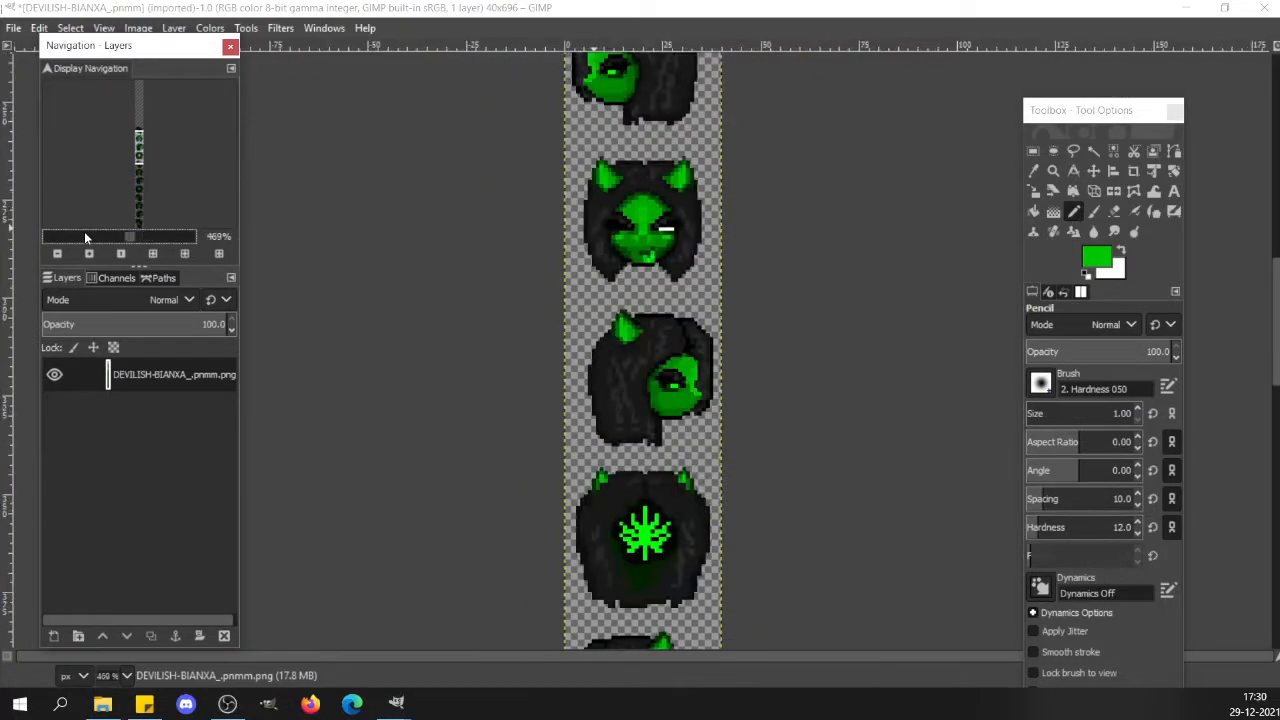
click(85, 237)
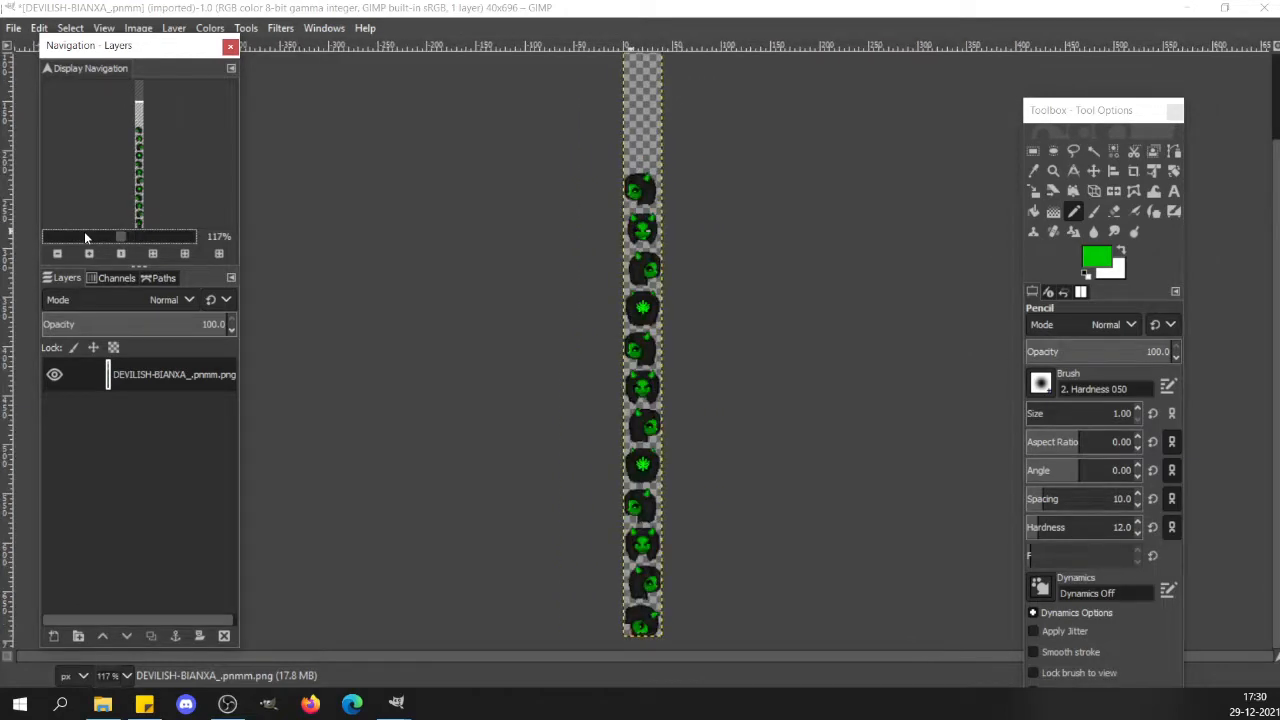
click(159, 238)
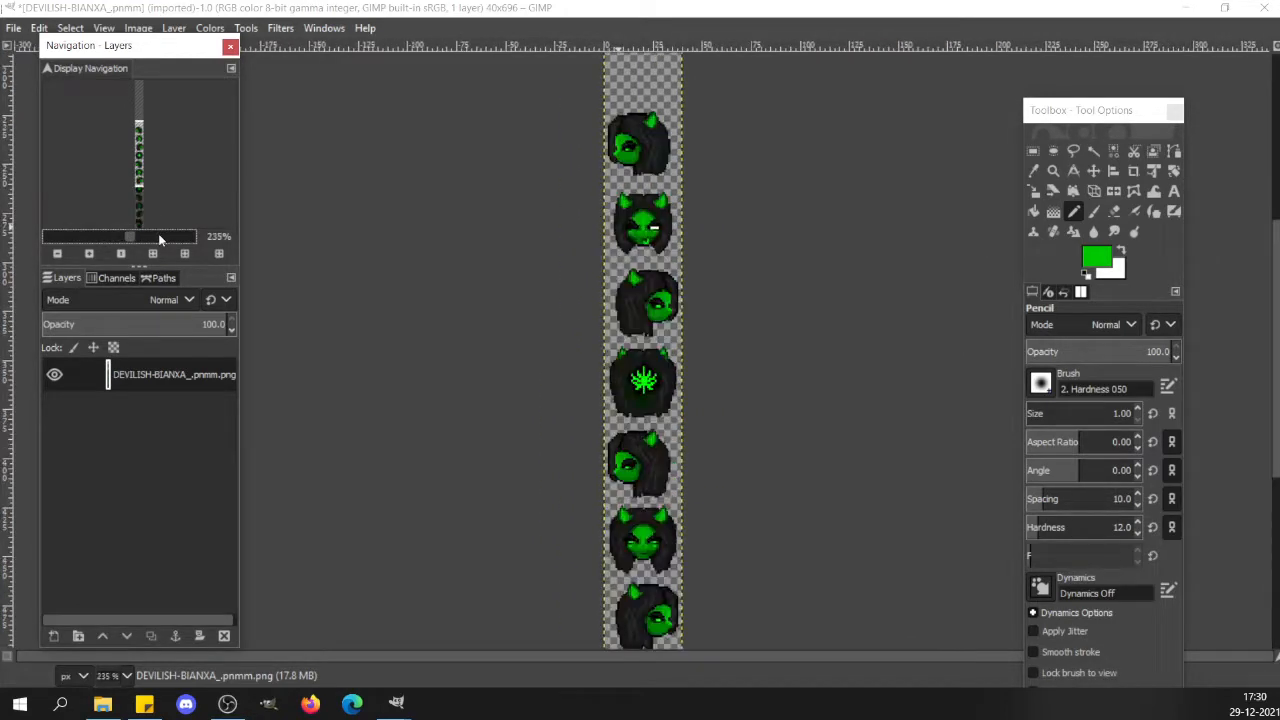
click(158, 236)
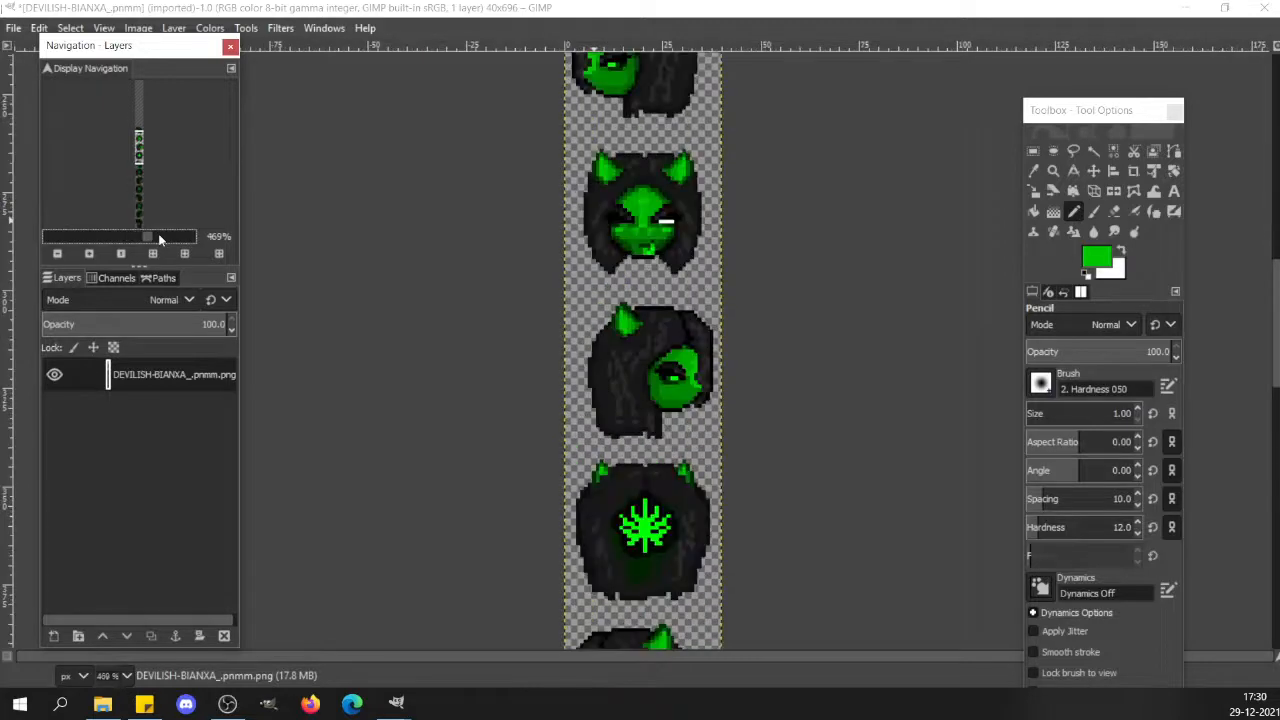
click(158, 236)
click(158, 236)
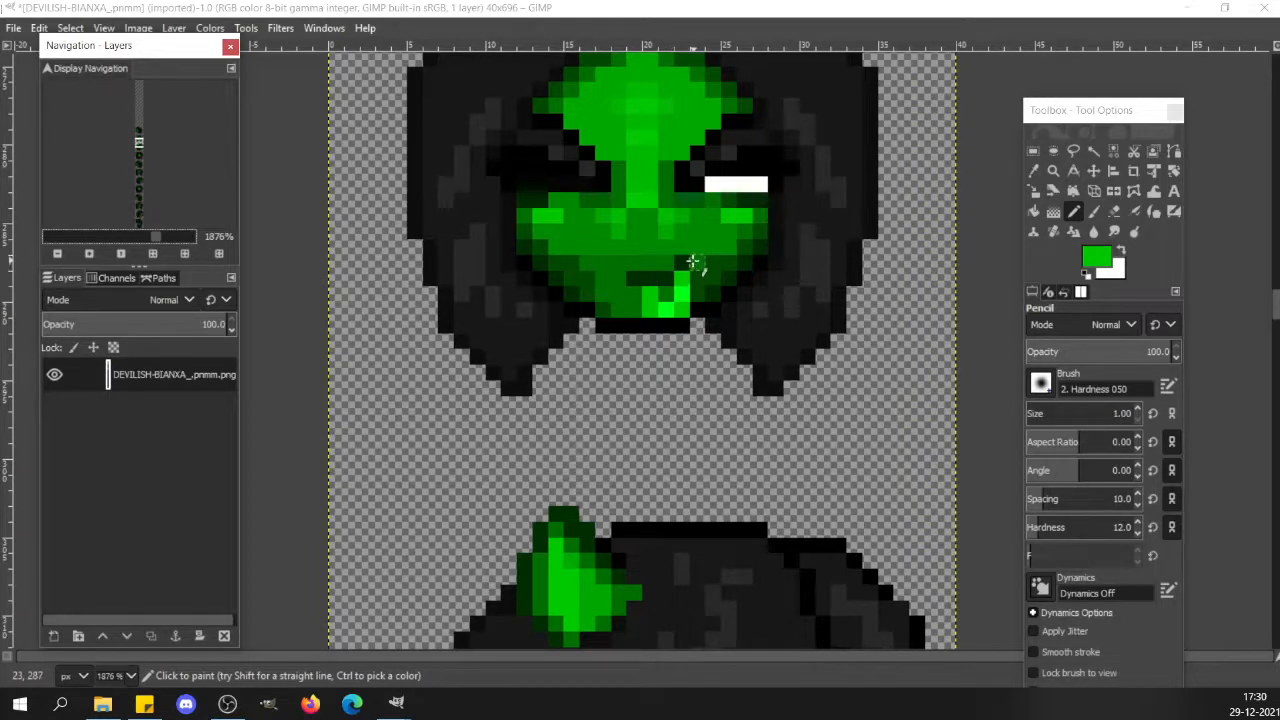
click(642, 297)
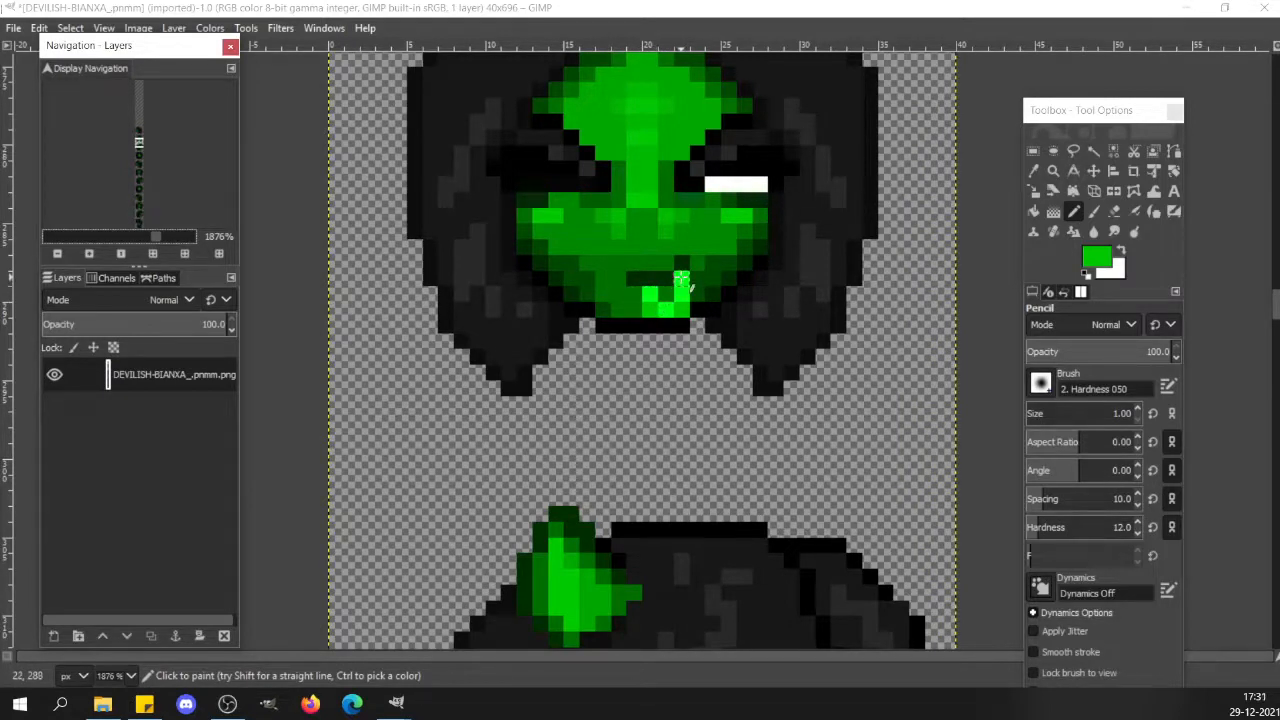
click(680, 278)
ctrl+click(668, 296)
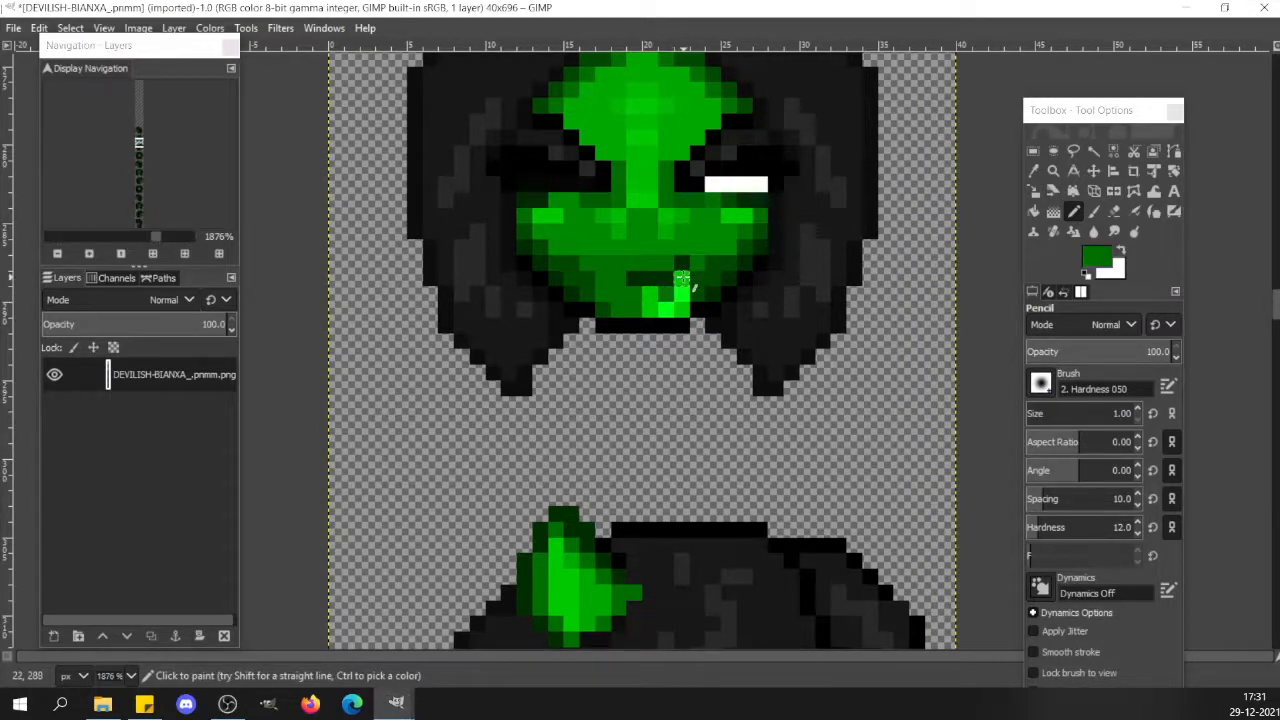
click(682, 279)
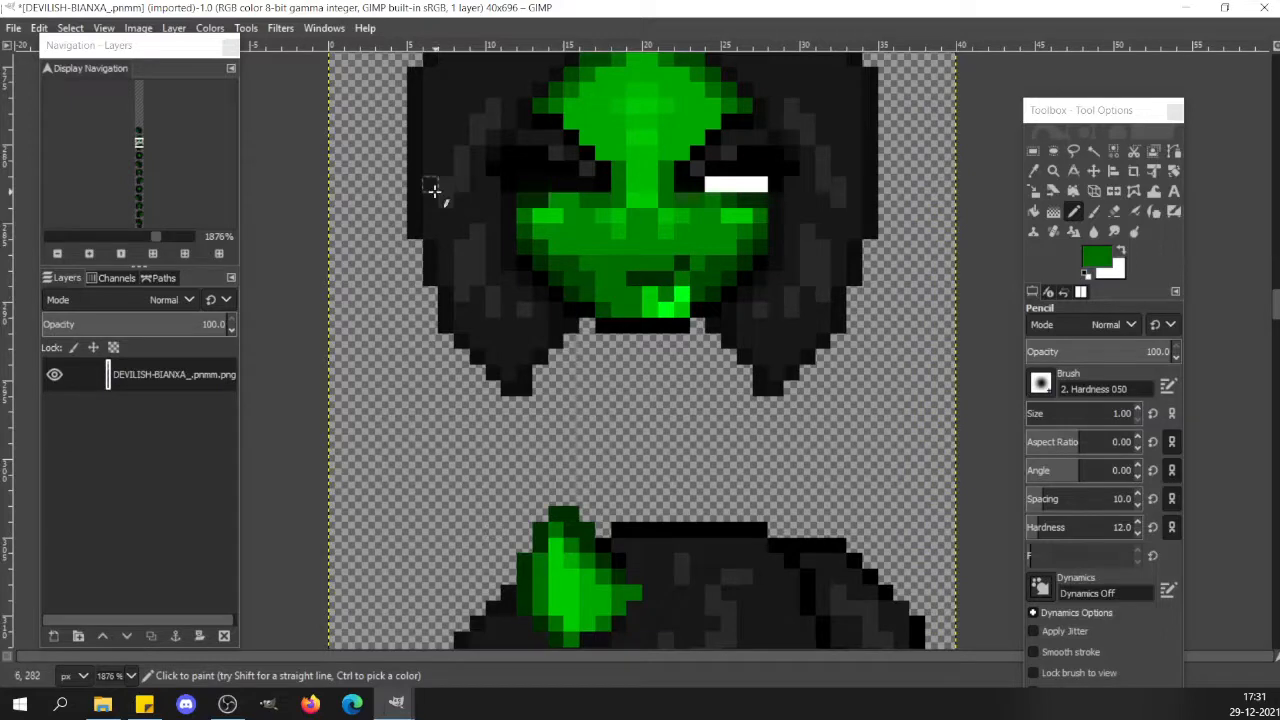
Examine the retouched front-view head beside the neighbouring heads, both at small scale and enlarged.
click(101, 235)
click(101, 236)
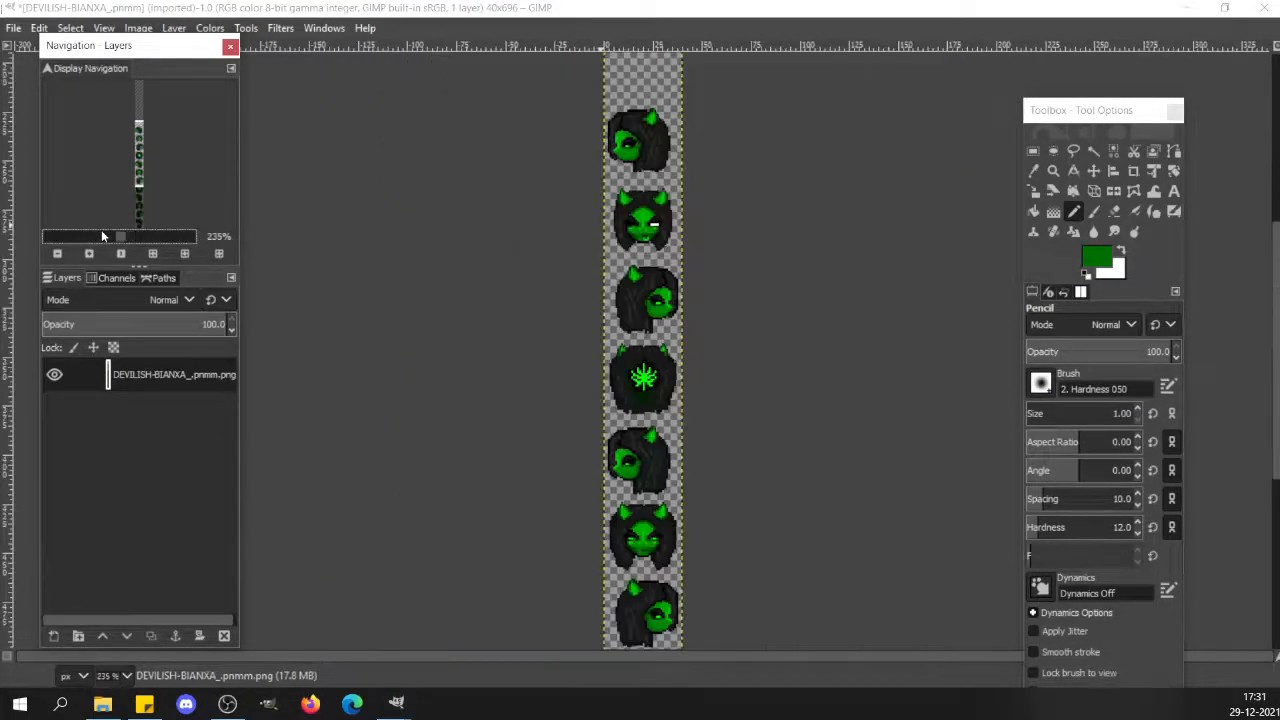
click(166, 237)
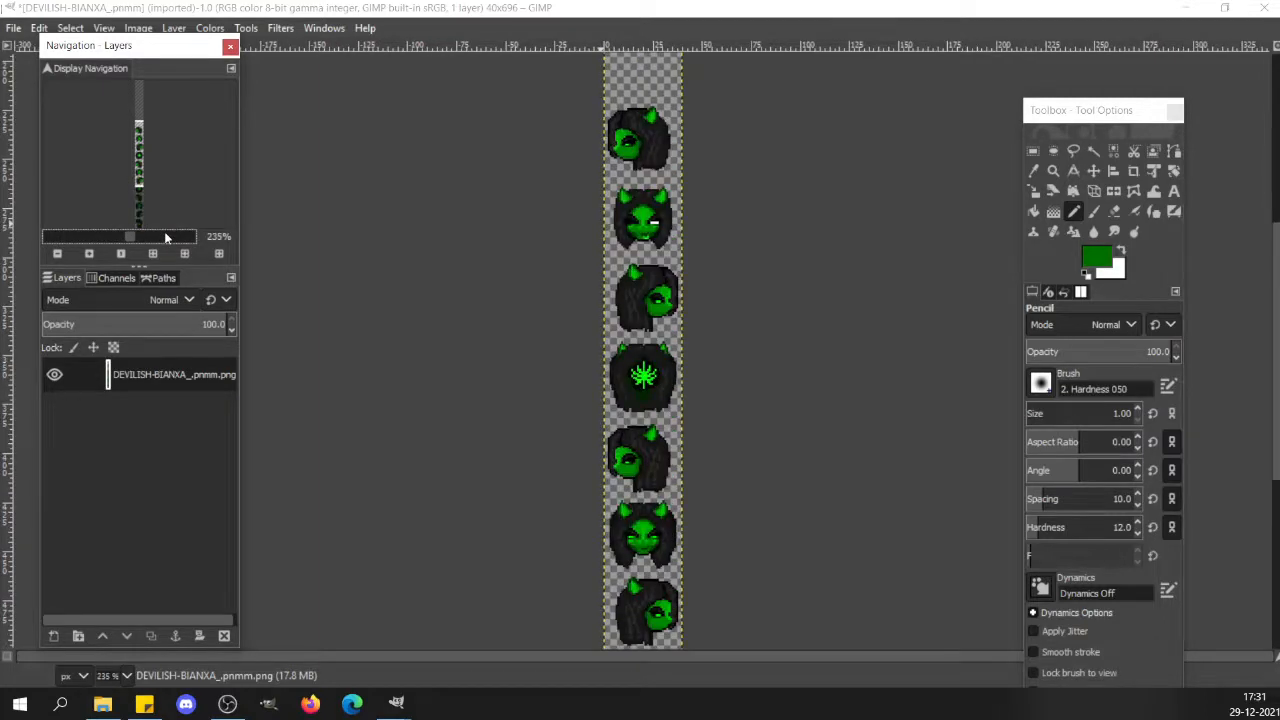
click(166, 237)
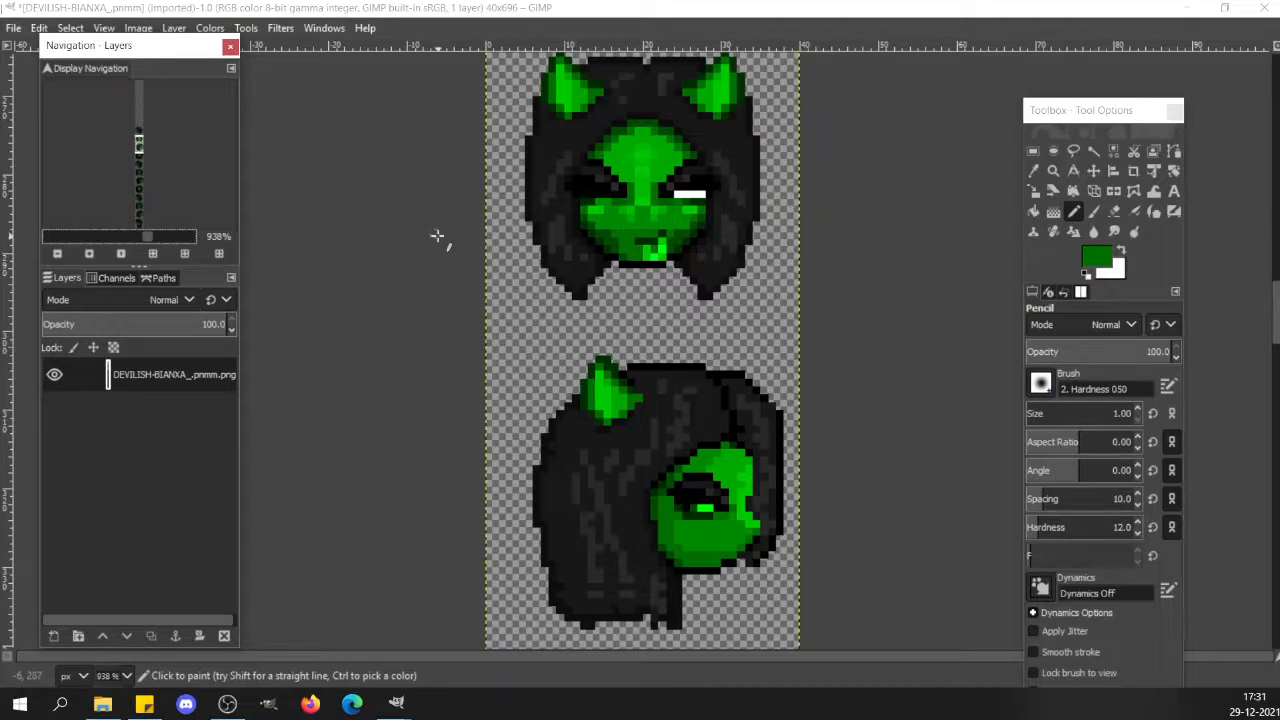
click(117, 237)
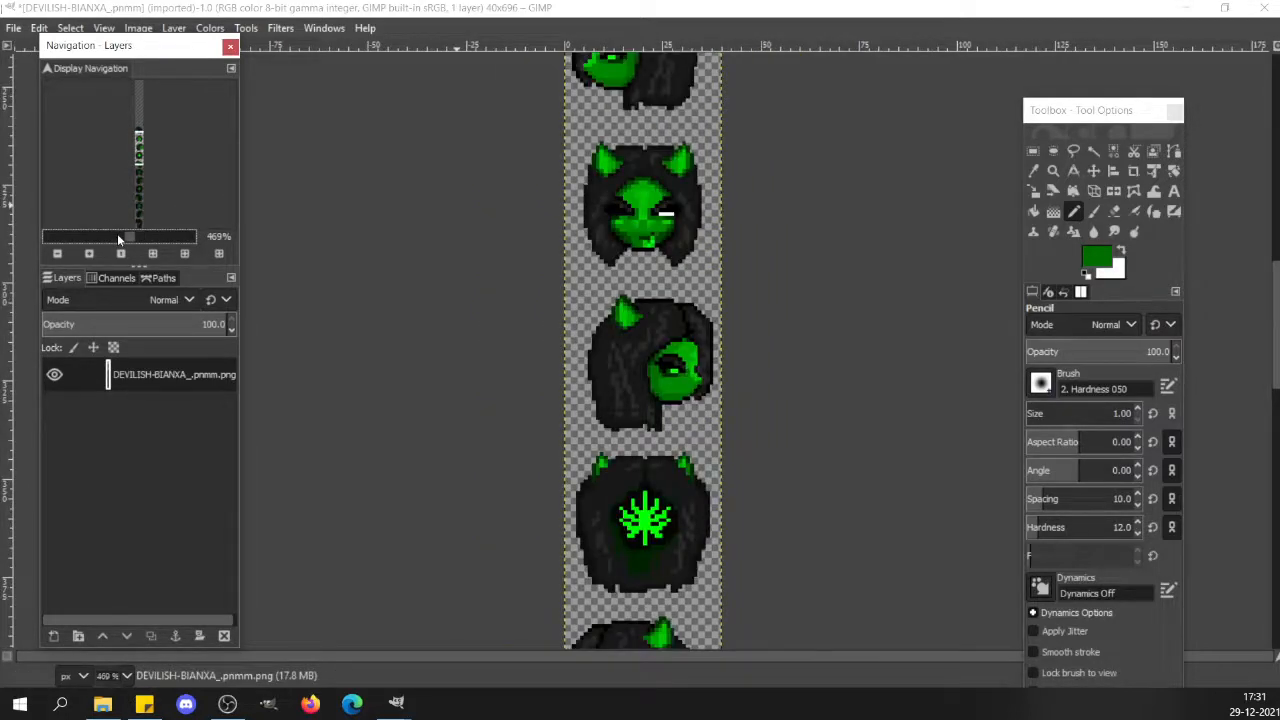
click(117, 237)
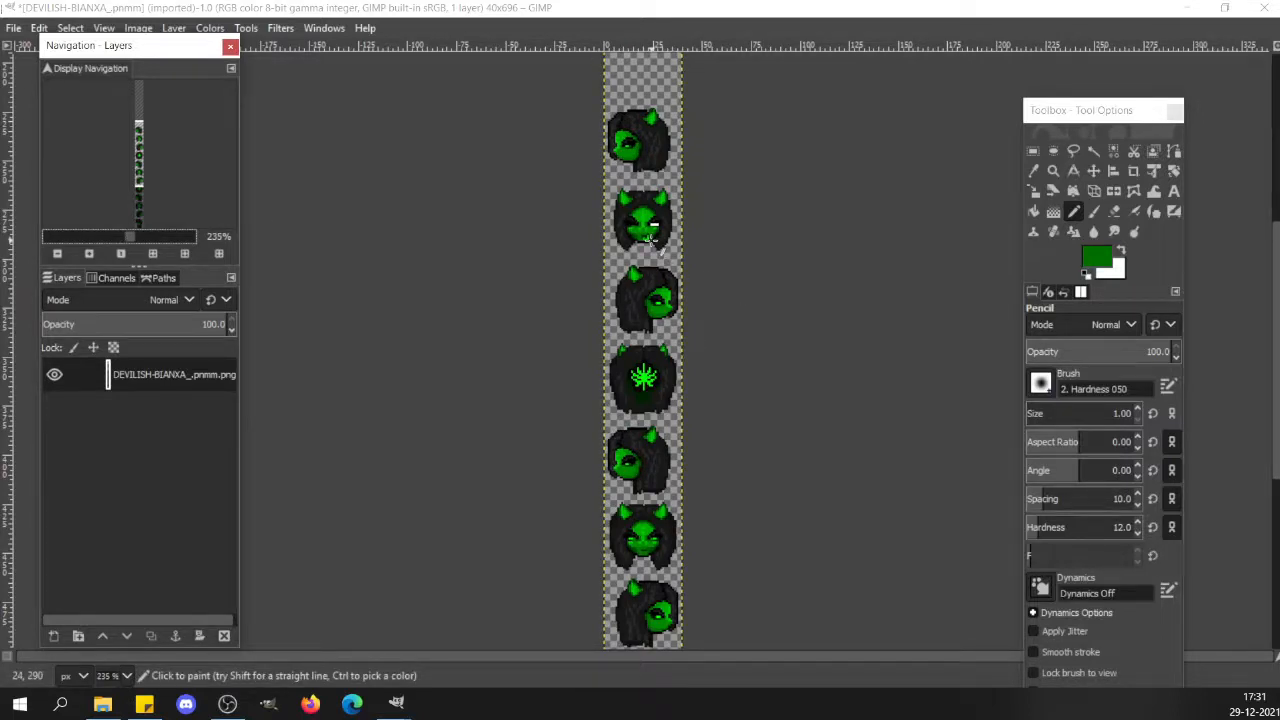
key(r)
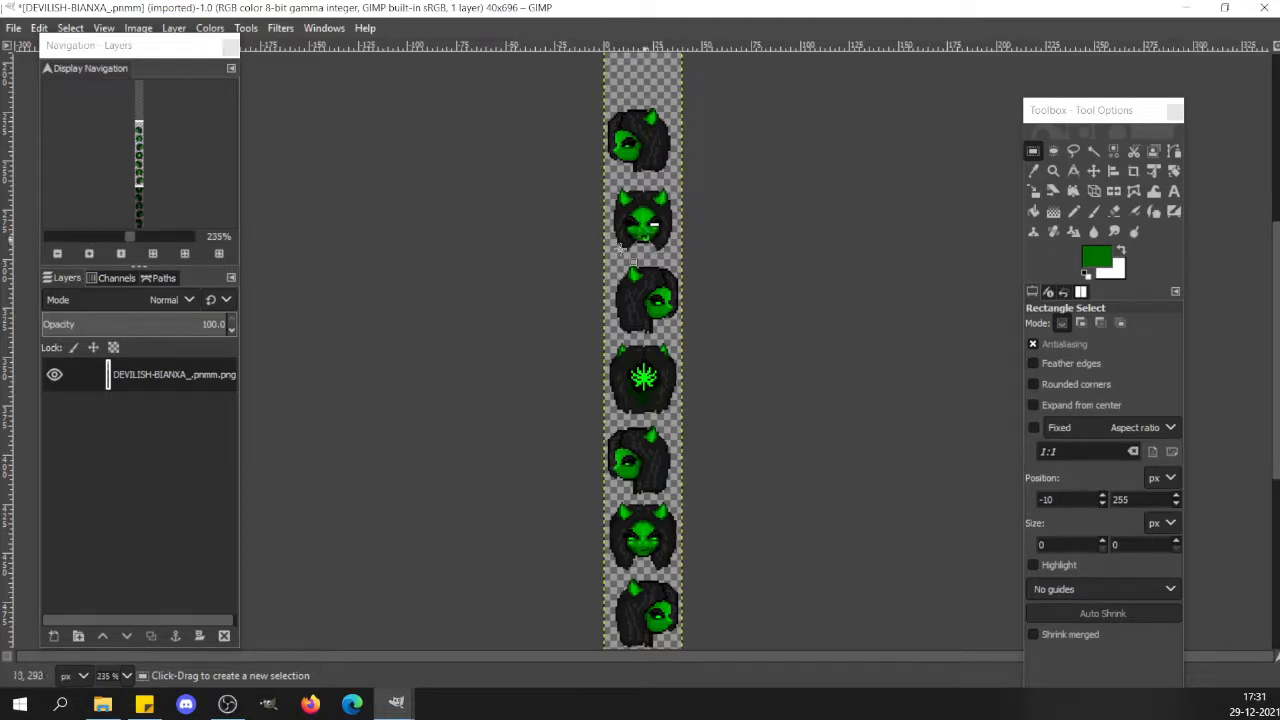
click(172, 236)
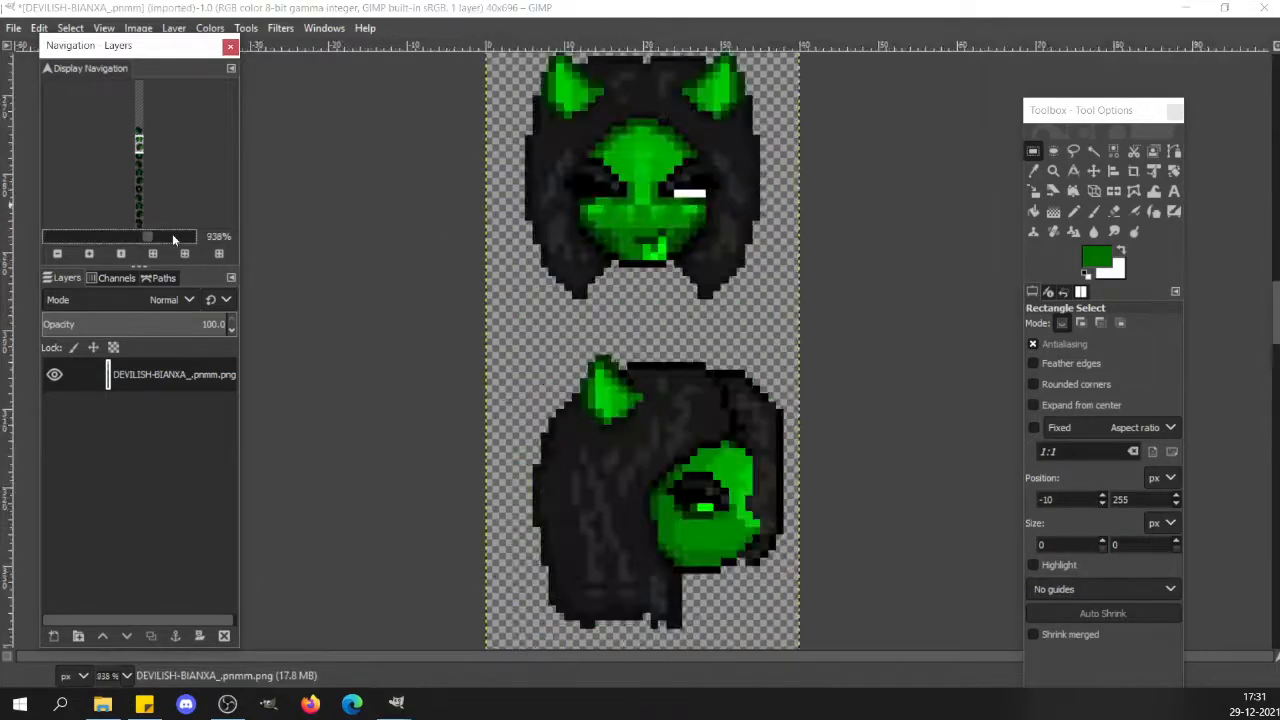
Select the area around the retouched front-view head, about 47 × 38 px and spanning the full image width, and copy it.
click(688, 272)
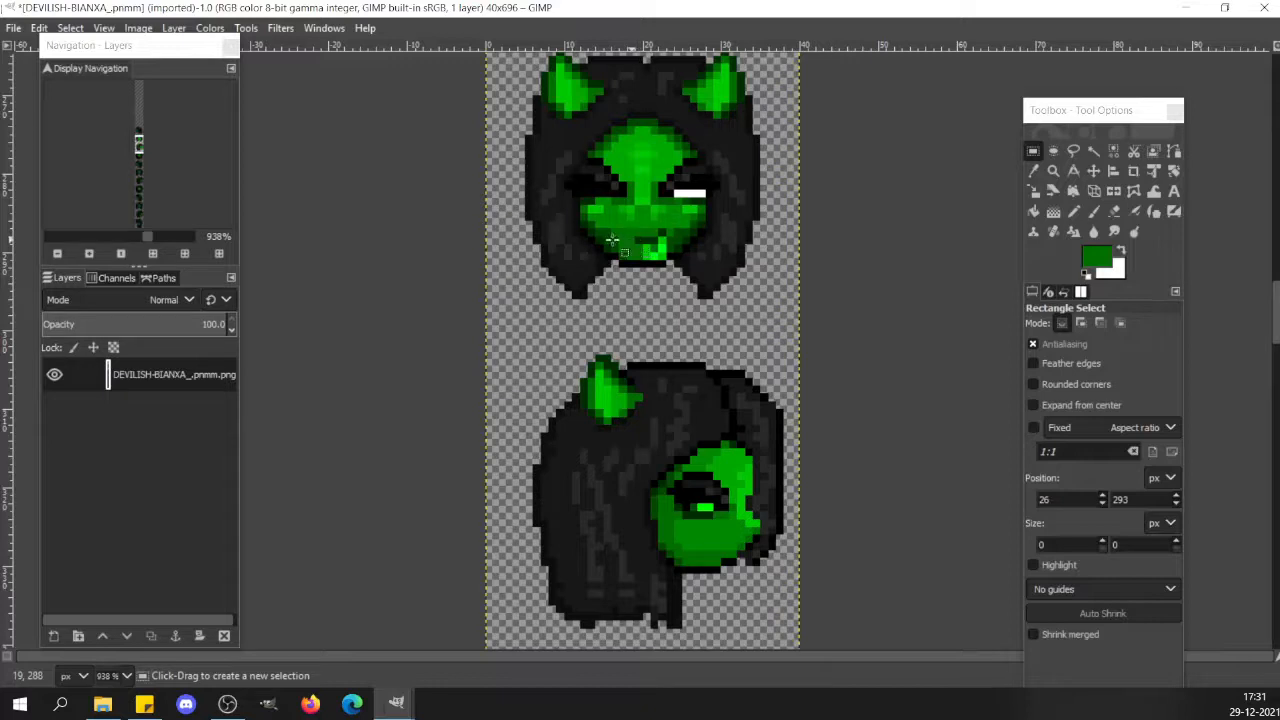
click(120, 255)
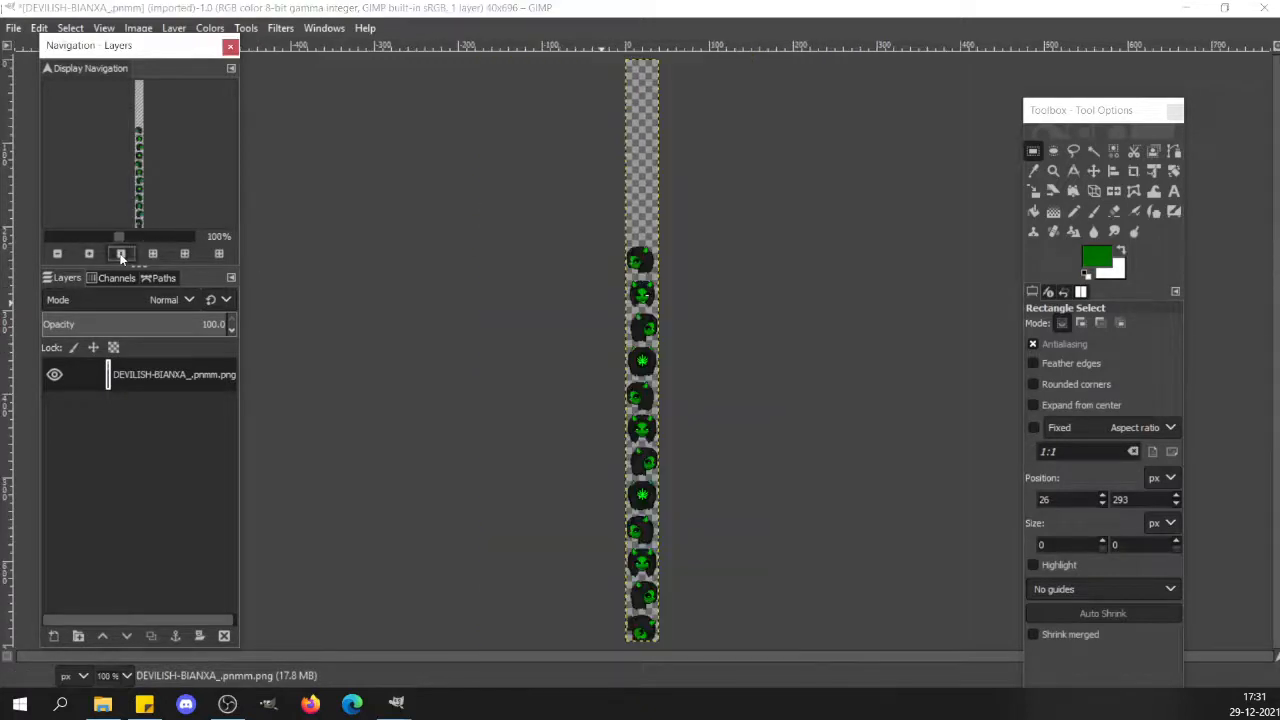
click(156, 238)
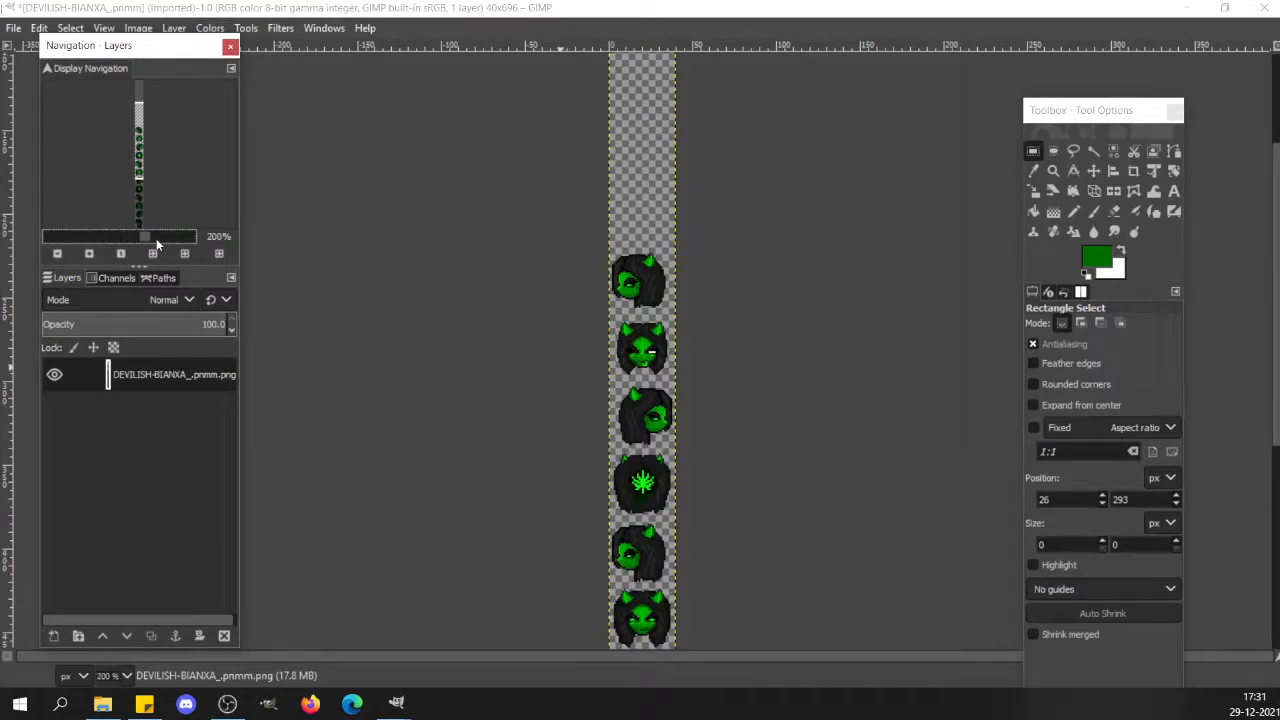
click(156, 238)
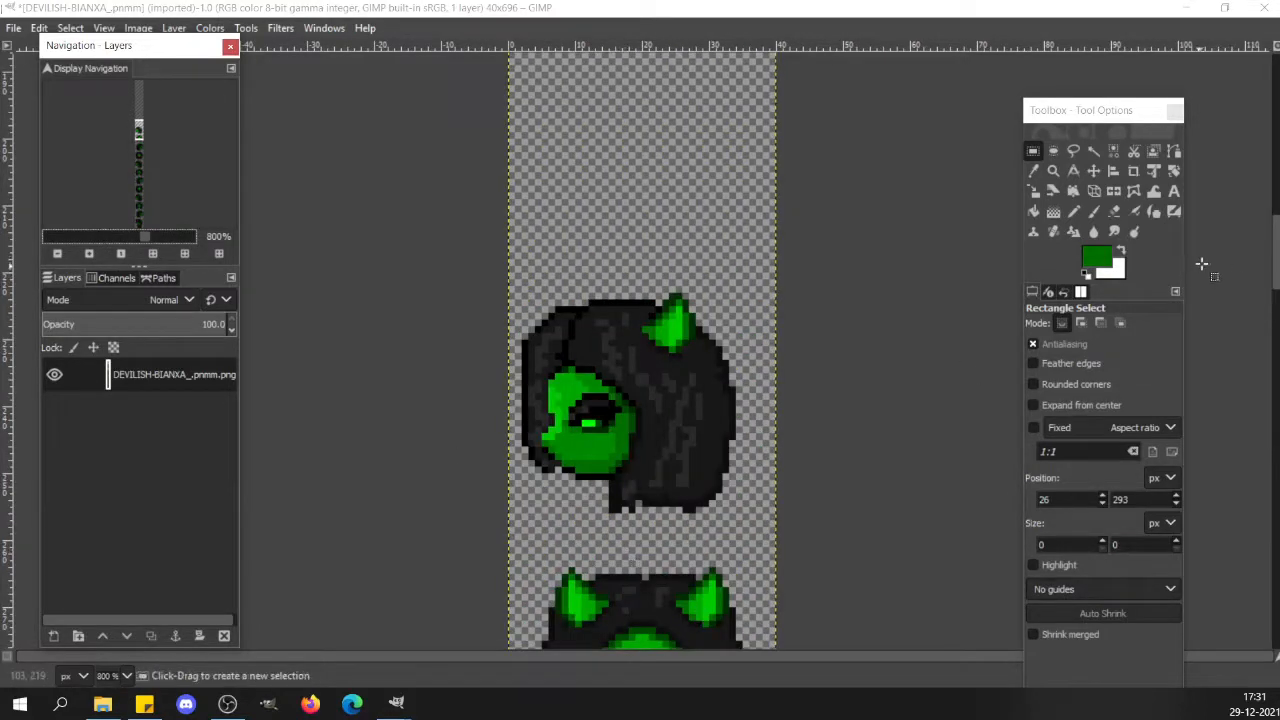
drag(1277, 230, 1277, 268)
drag(503, 248, 813, 500)
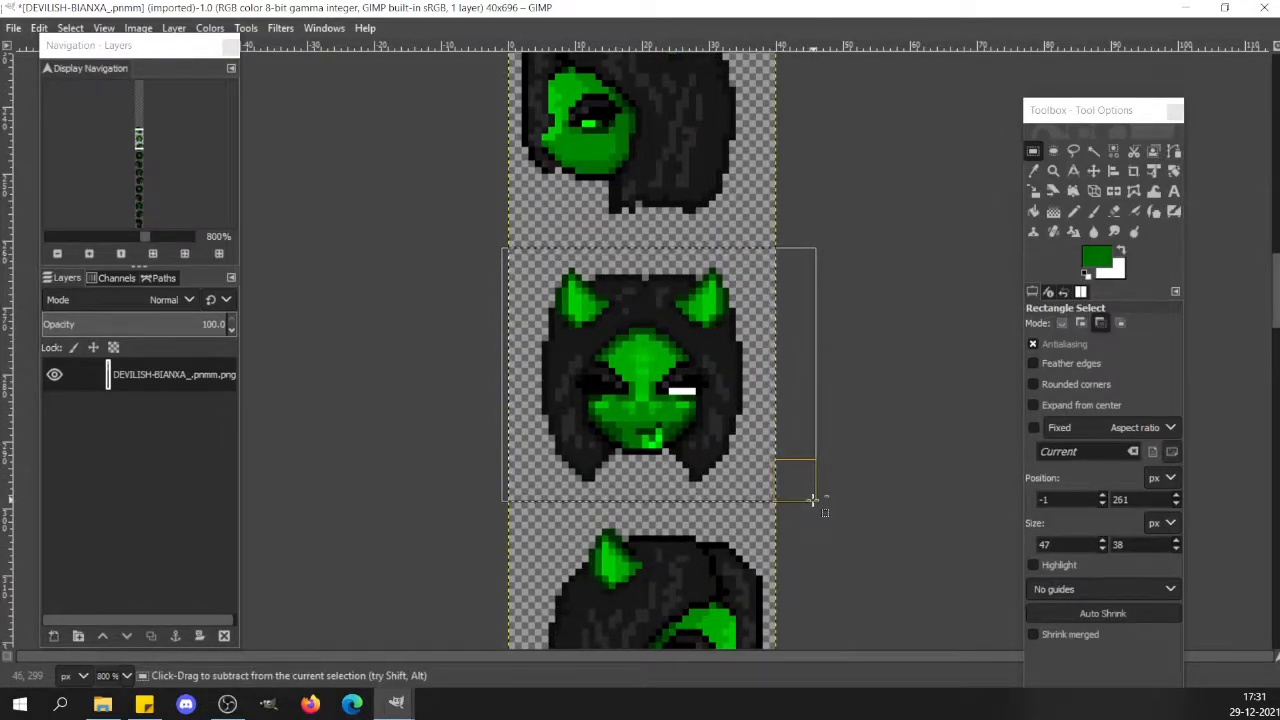
key(ctrl+c)
Switch to the Head Template image.
mouse_move(391, 698)
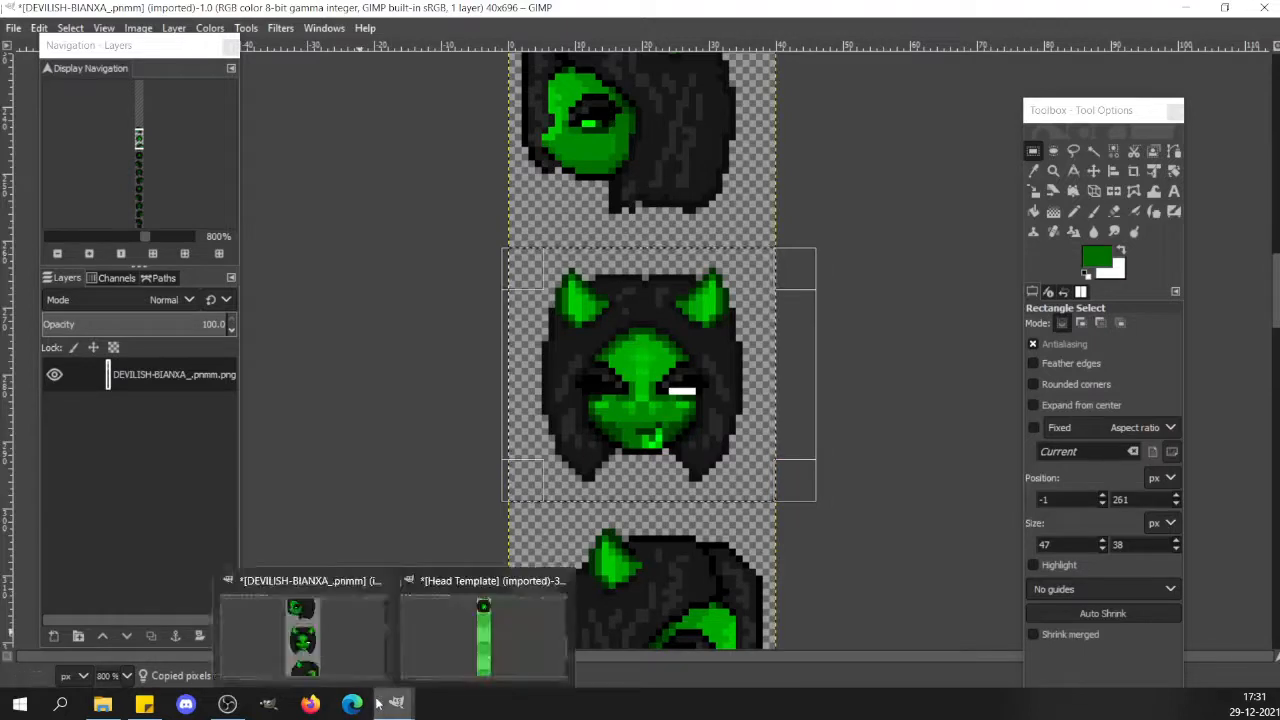
Paste the copied front-facing head into the Head Template image and anchor it over the empty front-face slot below the leaf-marked head.
click(512, 598)
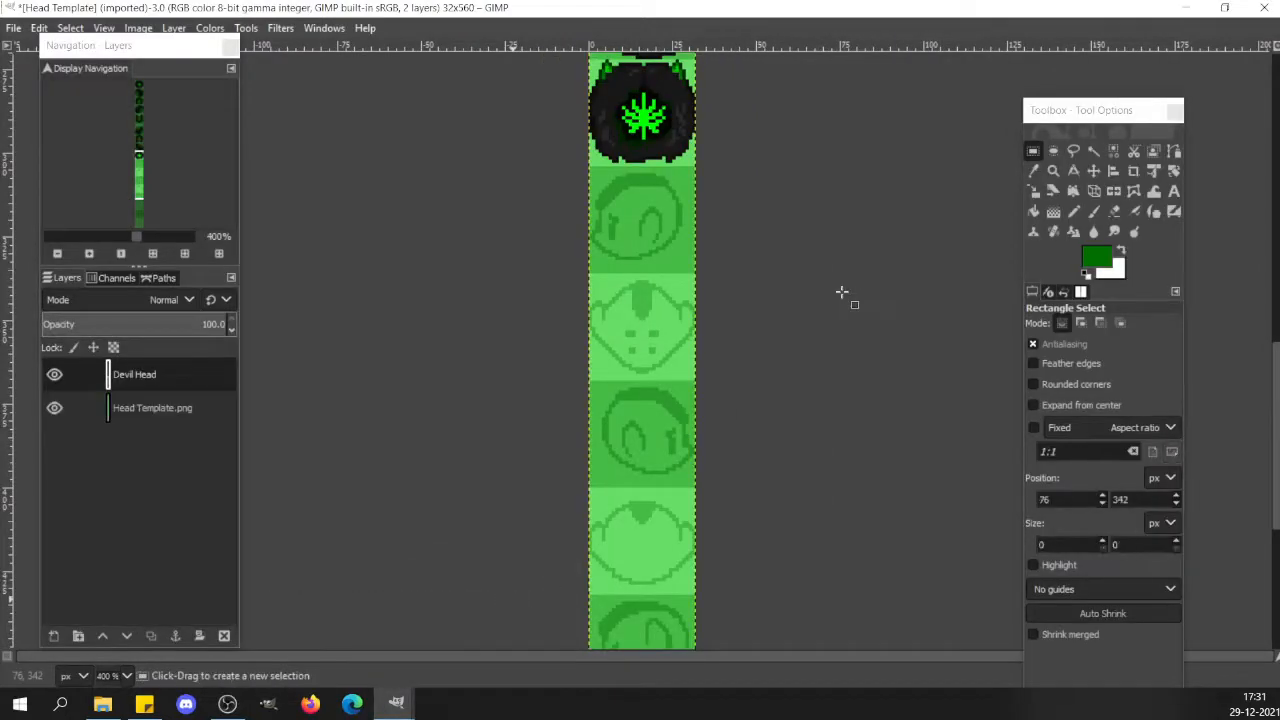
key(ctrl+v)
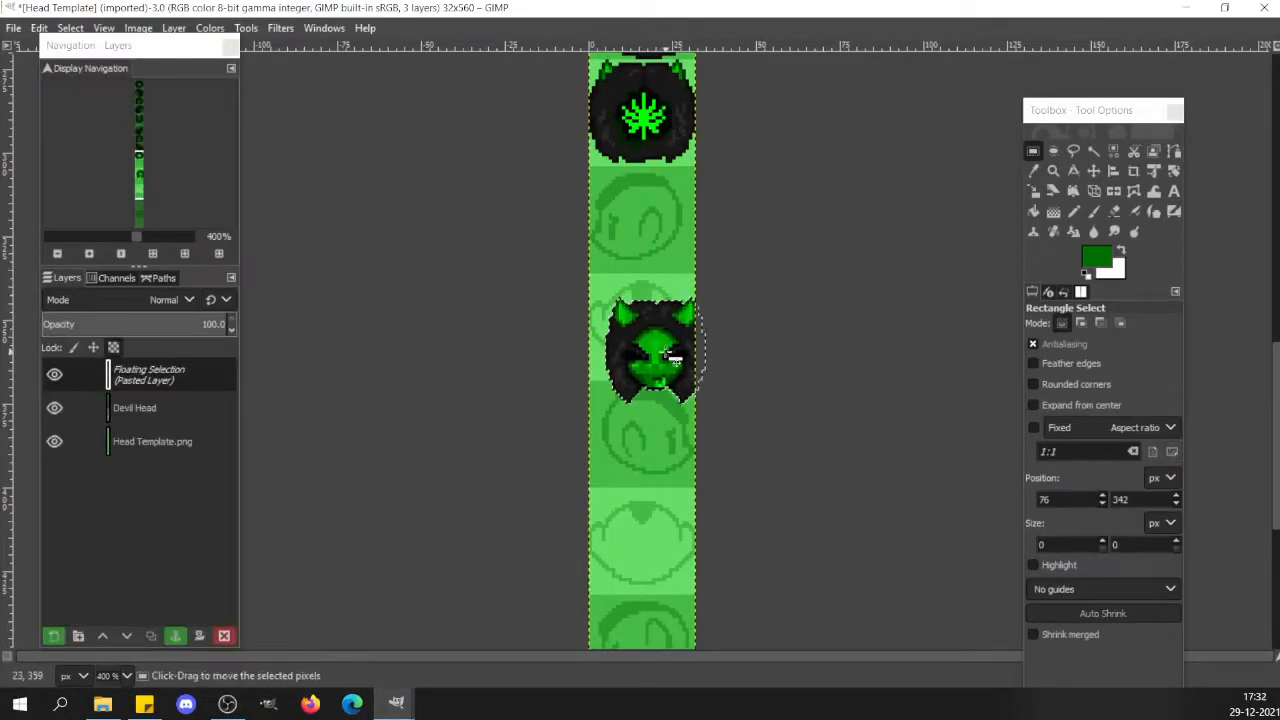
drag(668, 356, 660, 333)
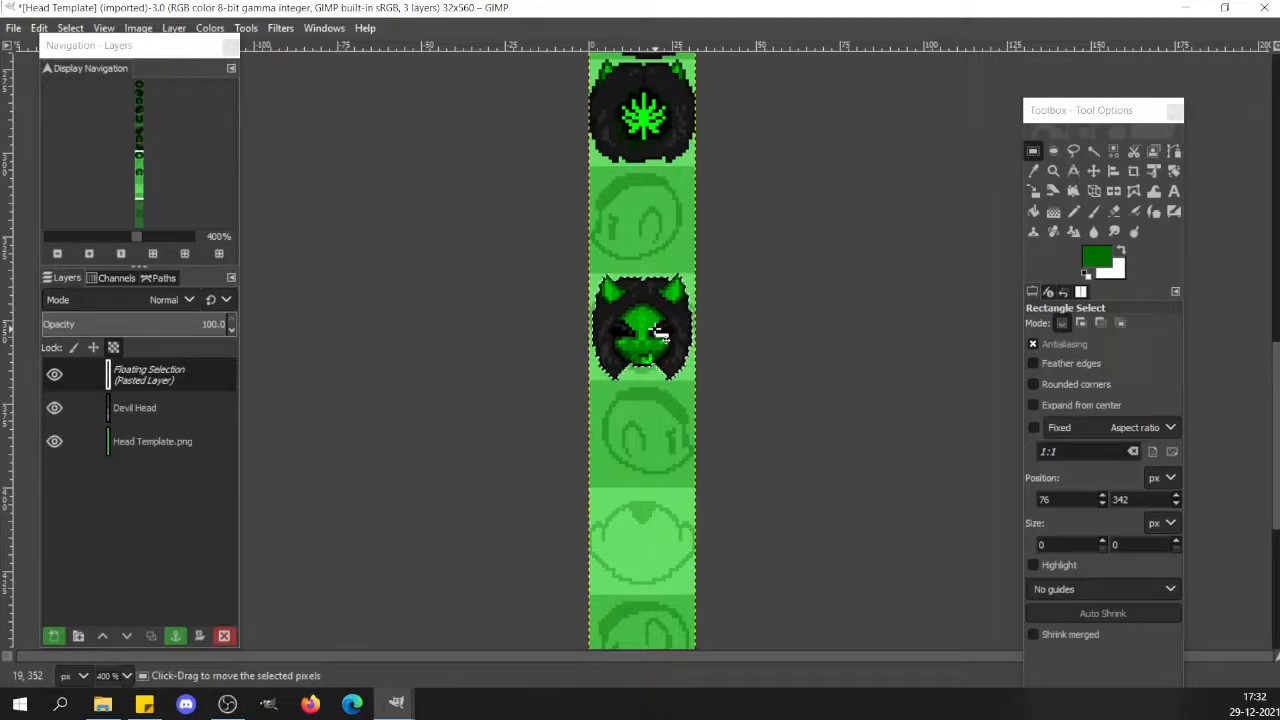
click(662, 155)
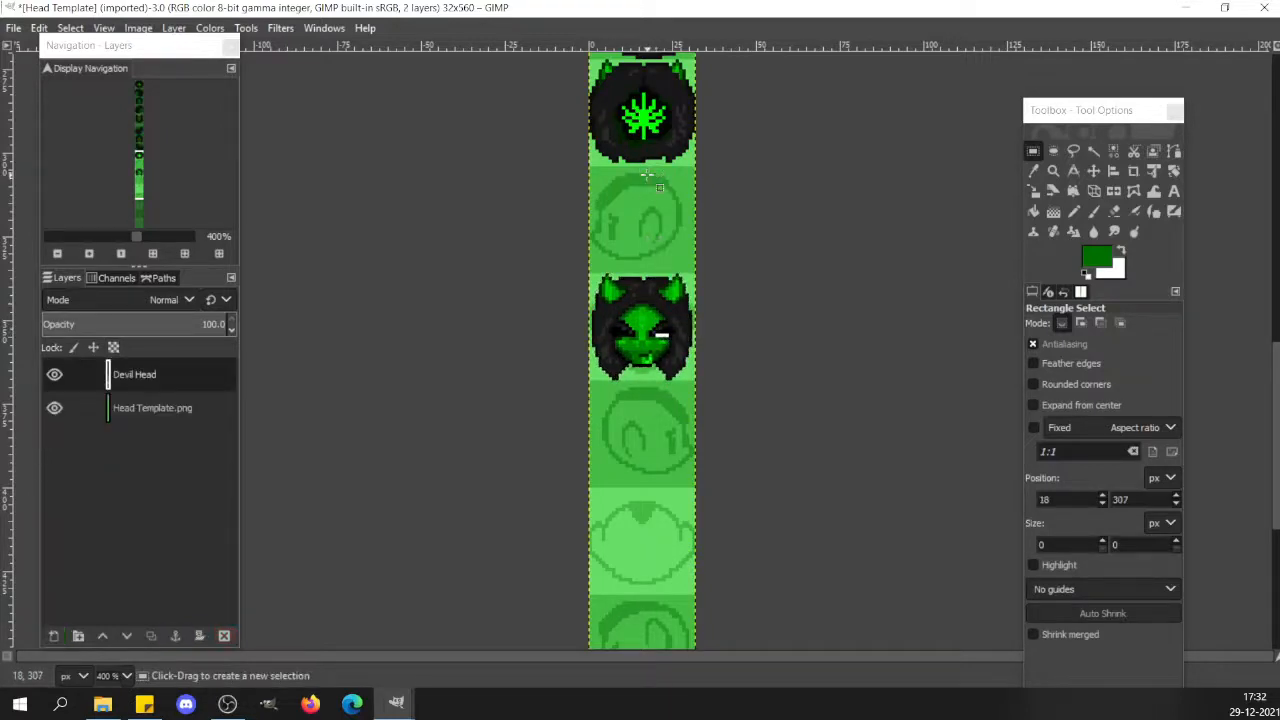
scroll(642, 350, up, 5)
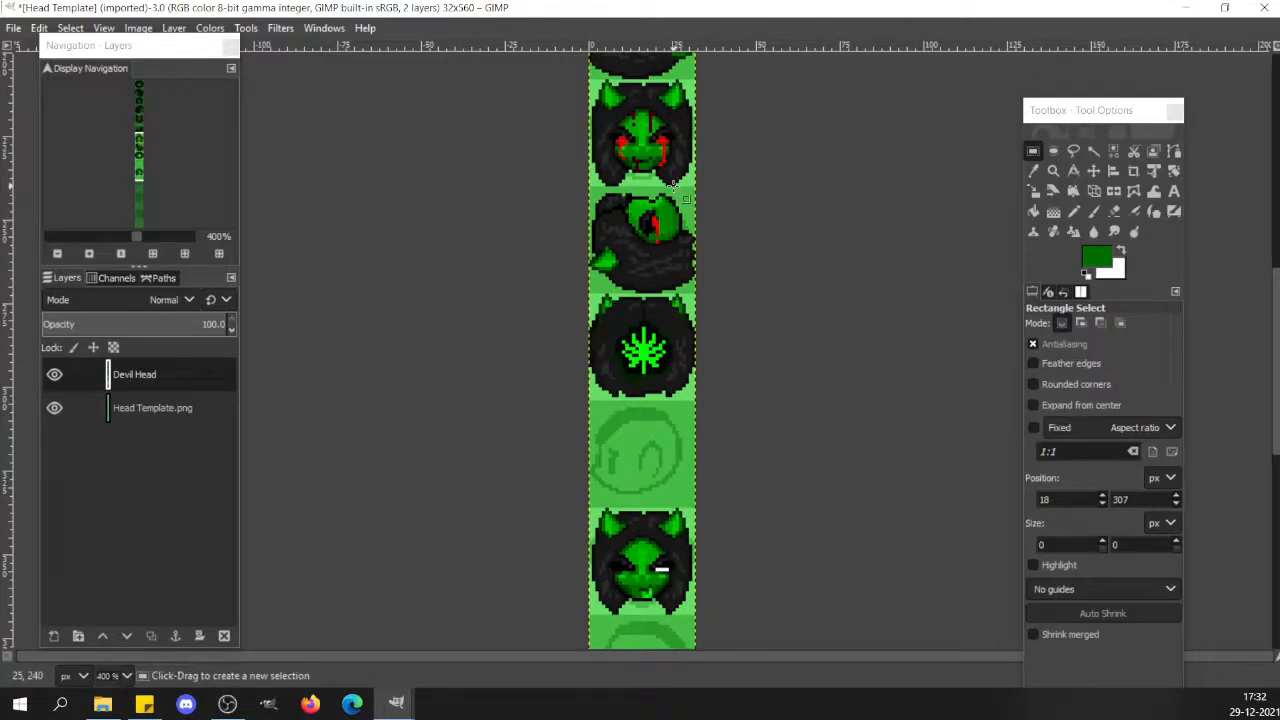
drag(605, 90, 693, 183)
click(713, 241)
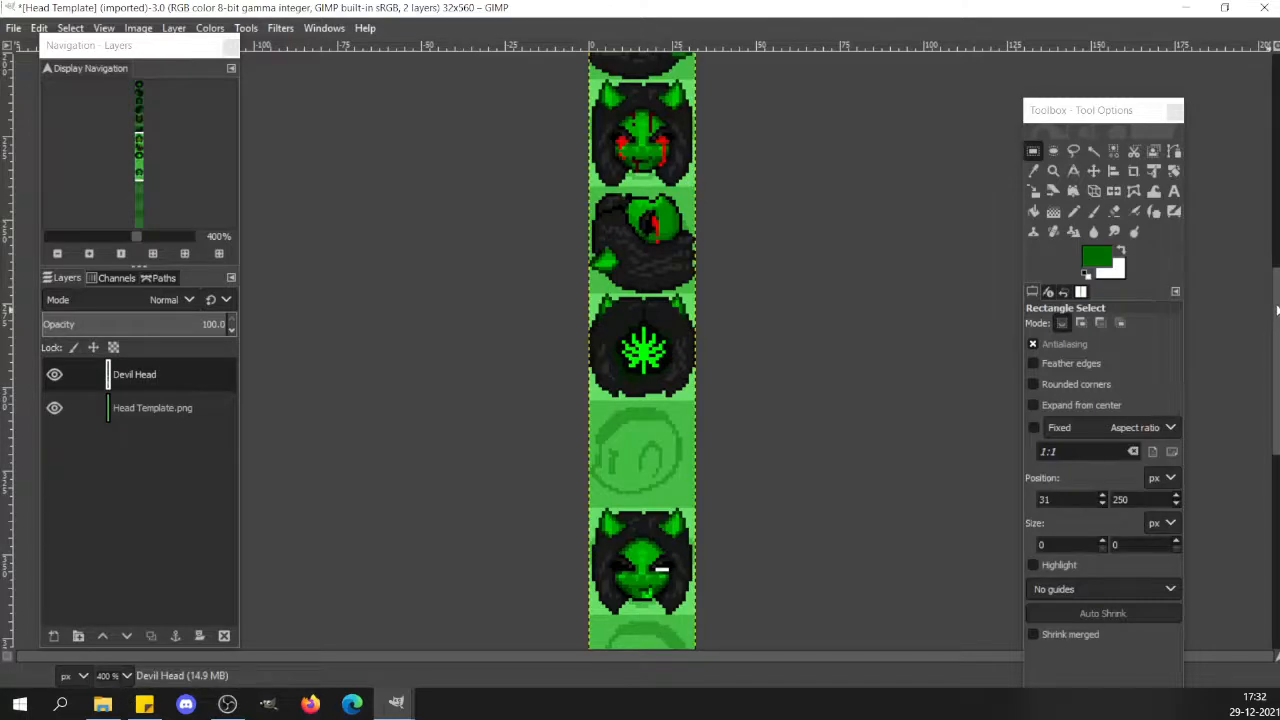
scroll(1277, 310, down, 5)
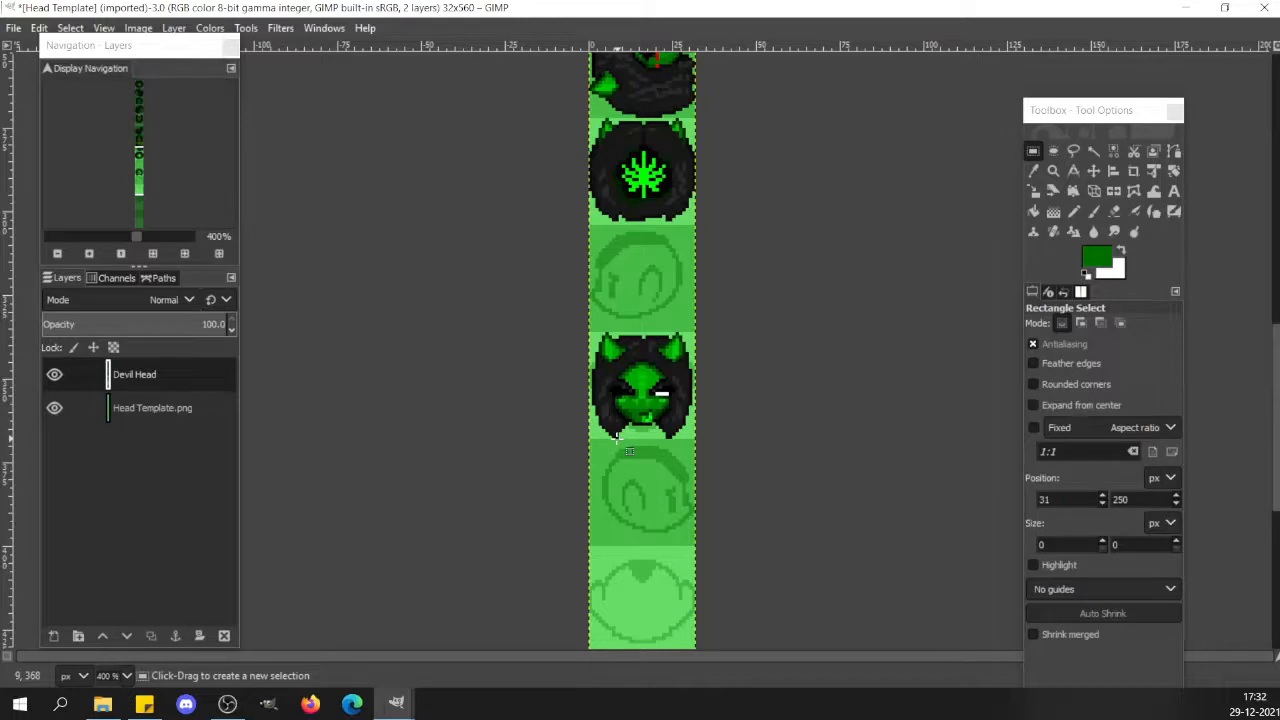
In the DEVILISH-BIANXA_.pnmm image, copy the front head's 5 × 4 px mouth area and place the copy on the side-view face above it.
mouse_move(396, 703)
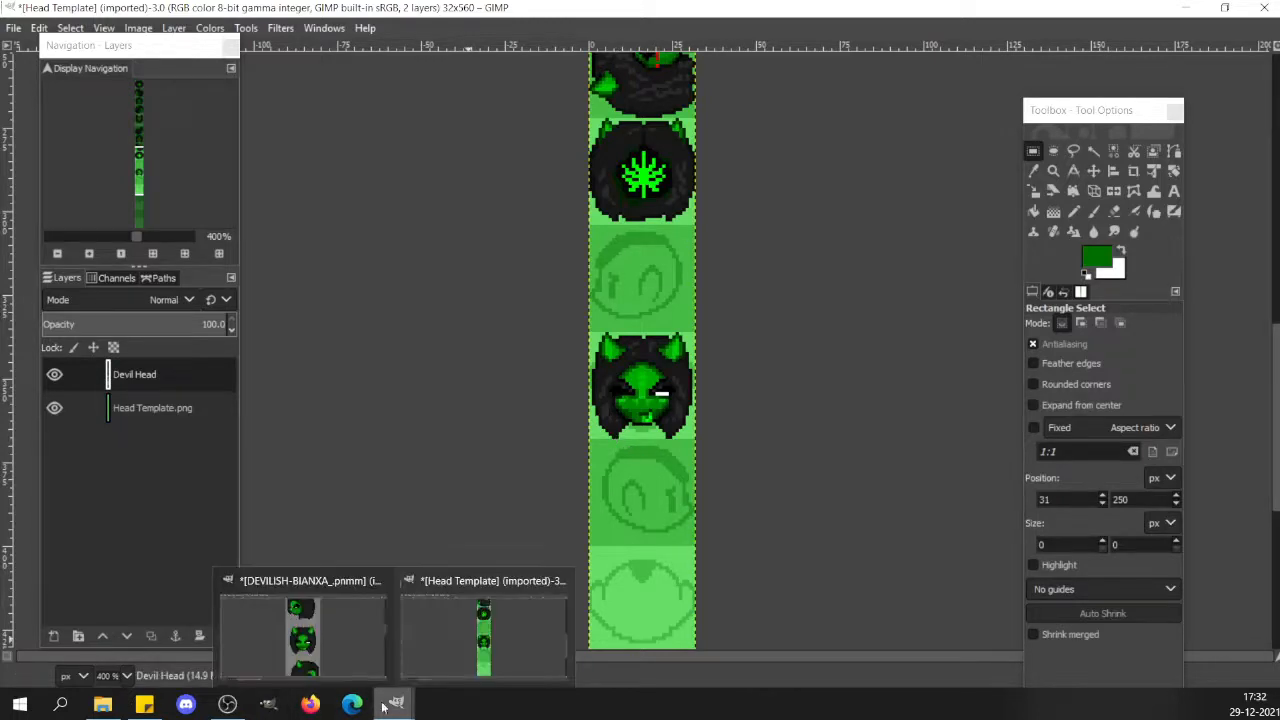
click(333, 651)
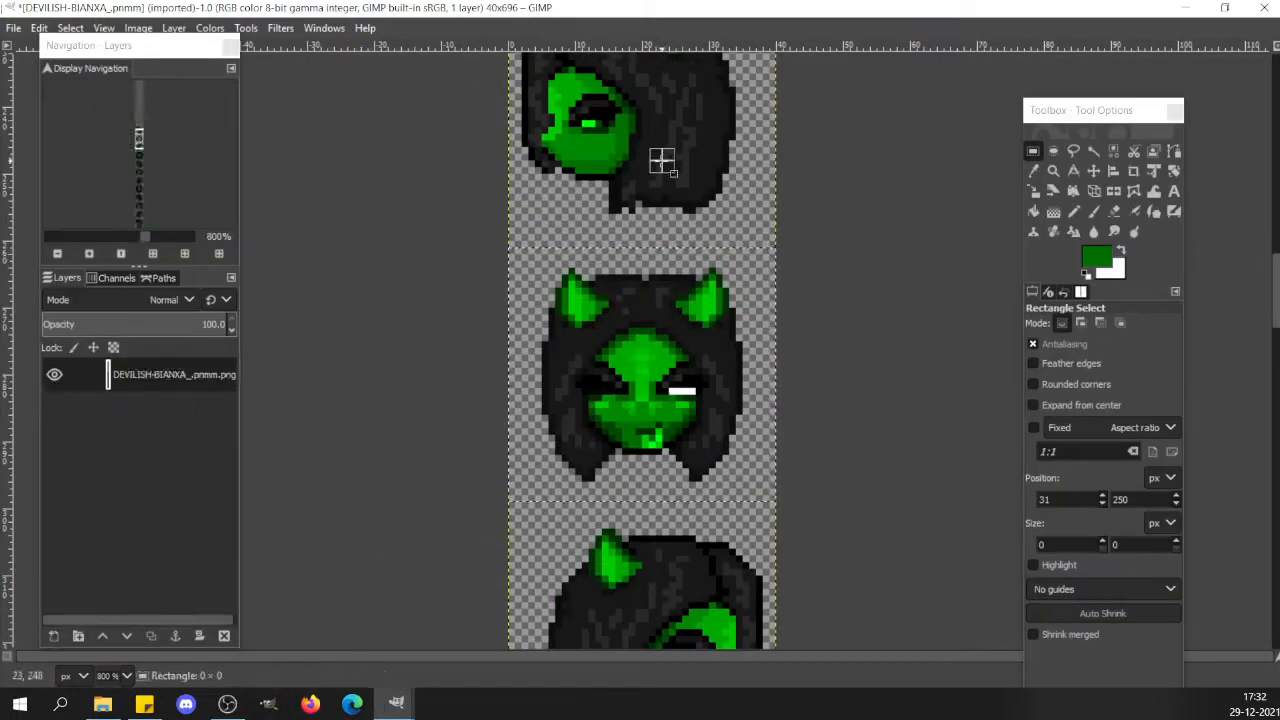
scroll(1268, 273, up, 5)
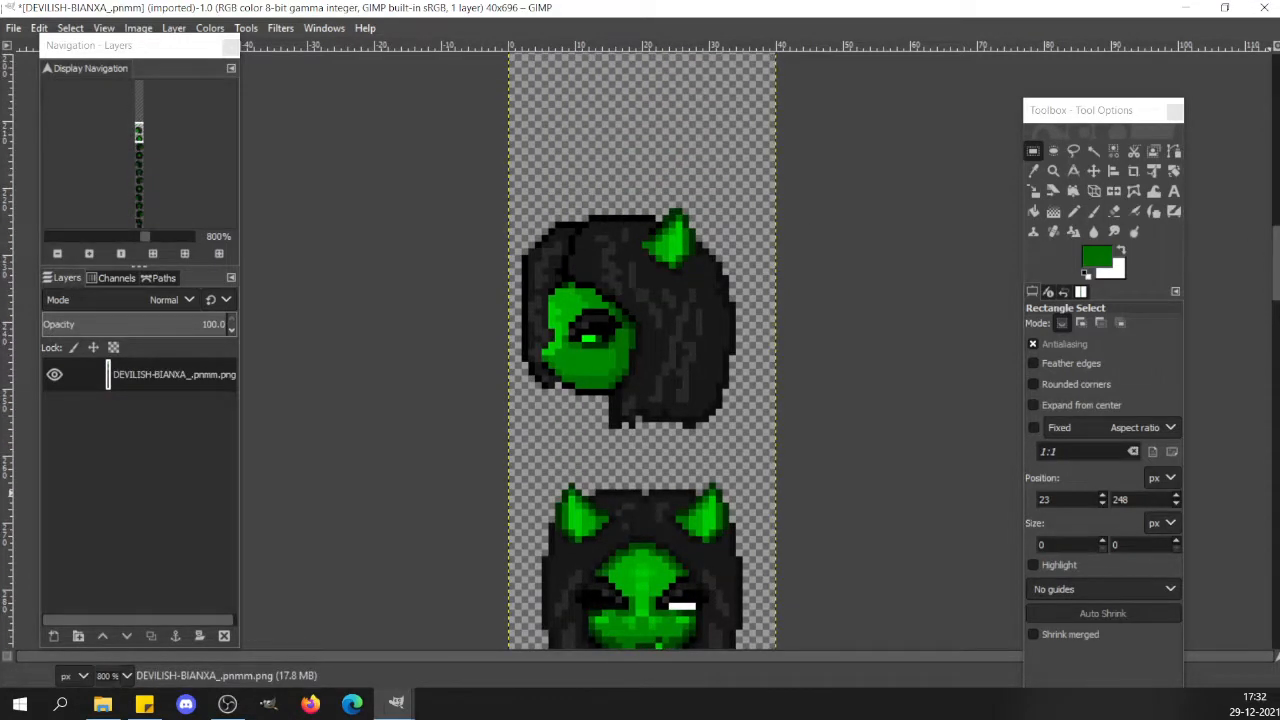
scroll(685, 511, down, 3)
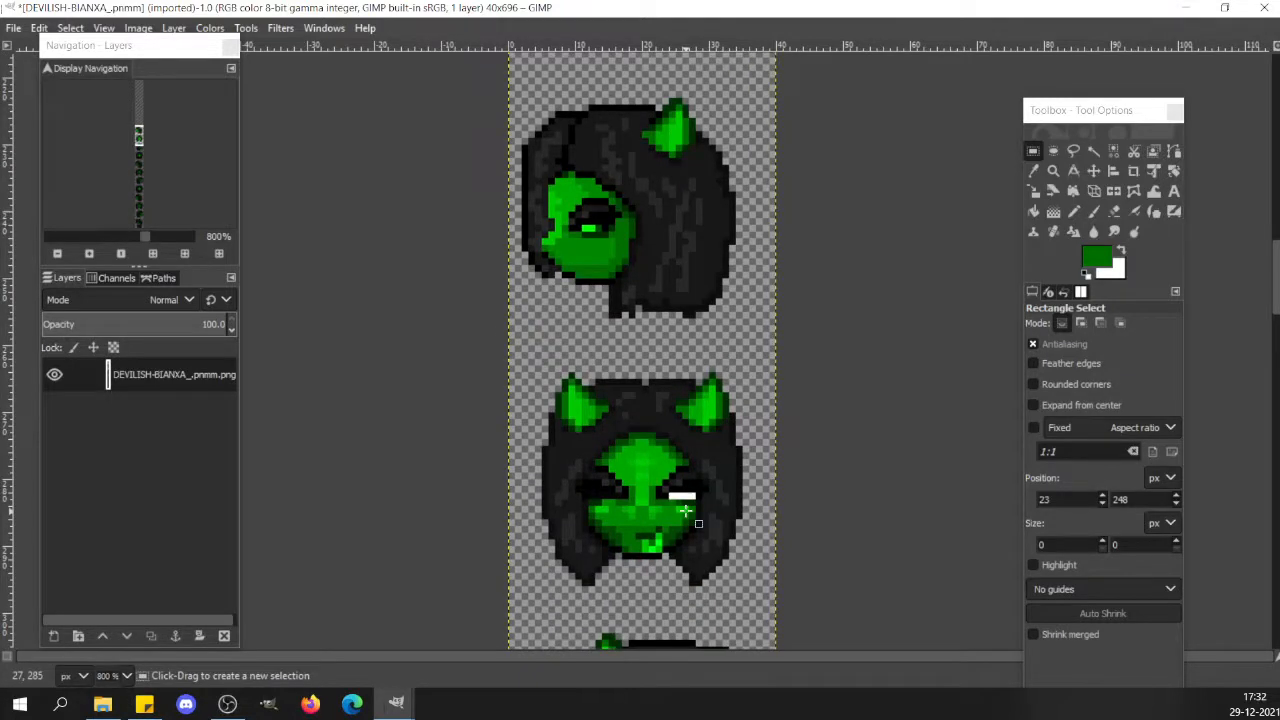
drag(628, 527, 675, 565)
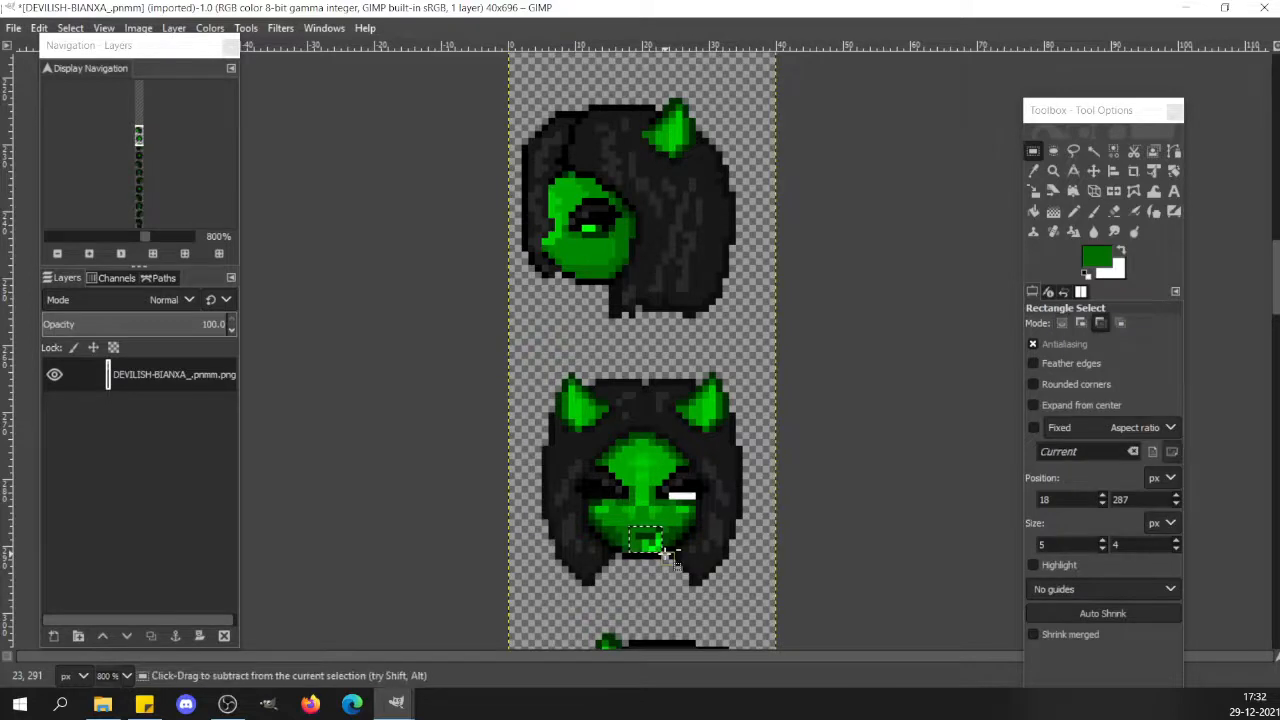
key(ctrl+c)
key(ctrl+v)
drag(648, 543, 595, 279)
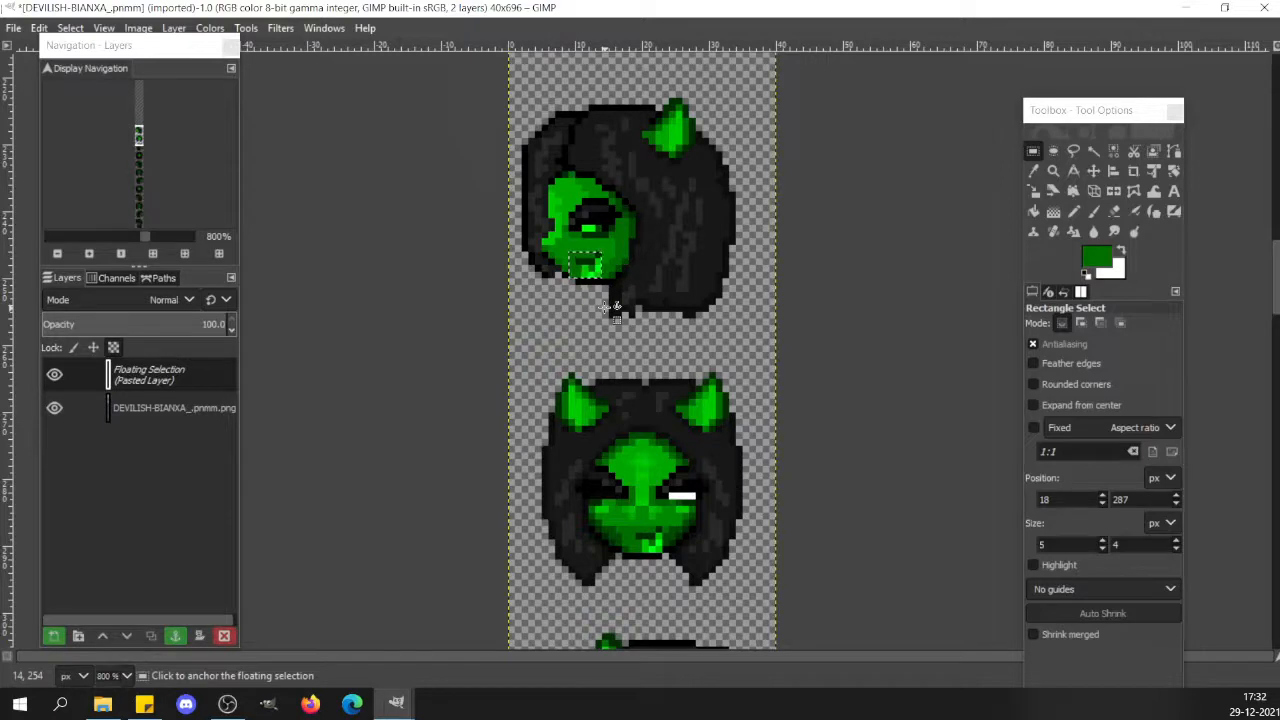
Try flipping the pasted mouth patch horizontally and anchor it on the side-view face.
key(shift+f)
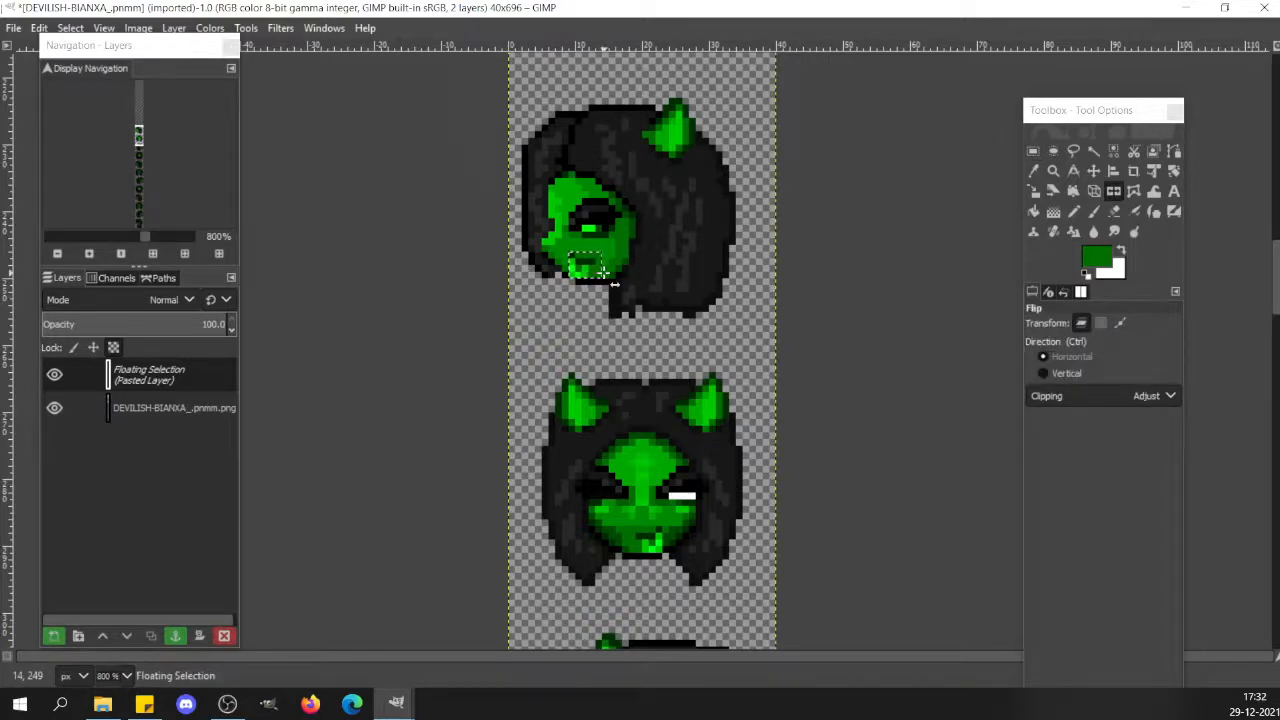
key(ctrl)
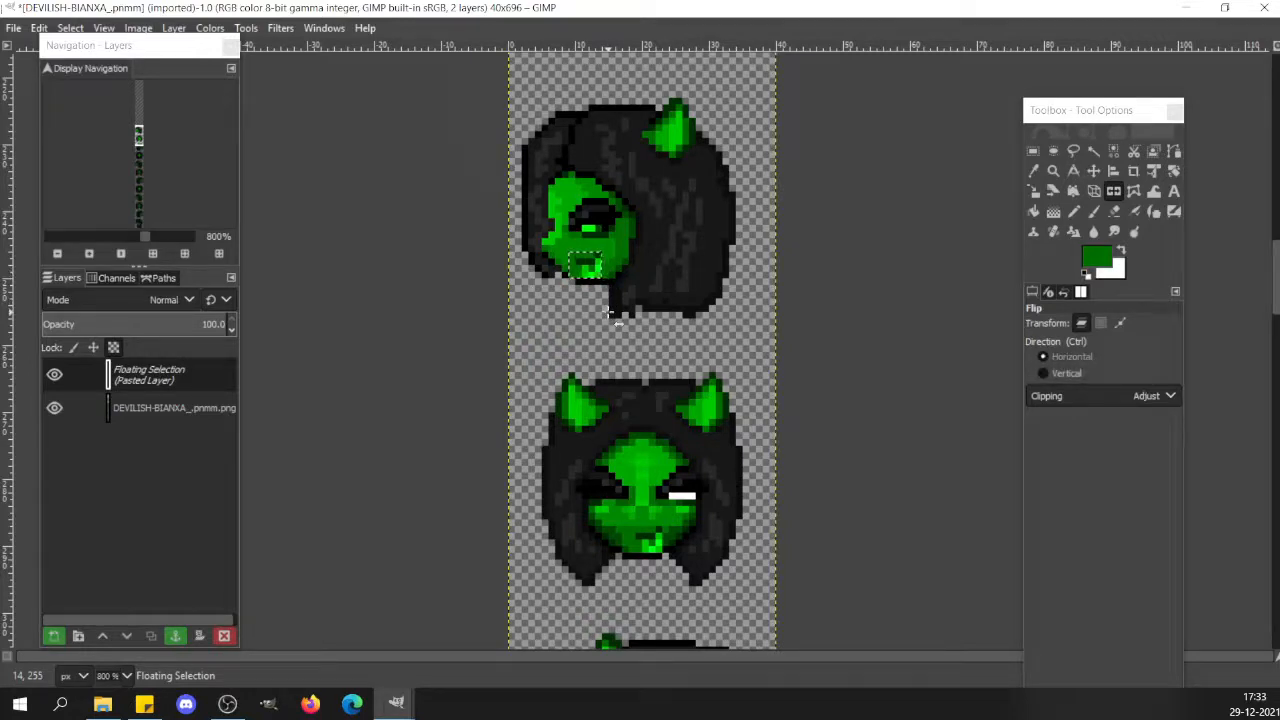
key(r)
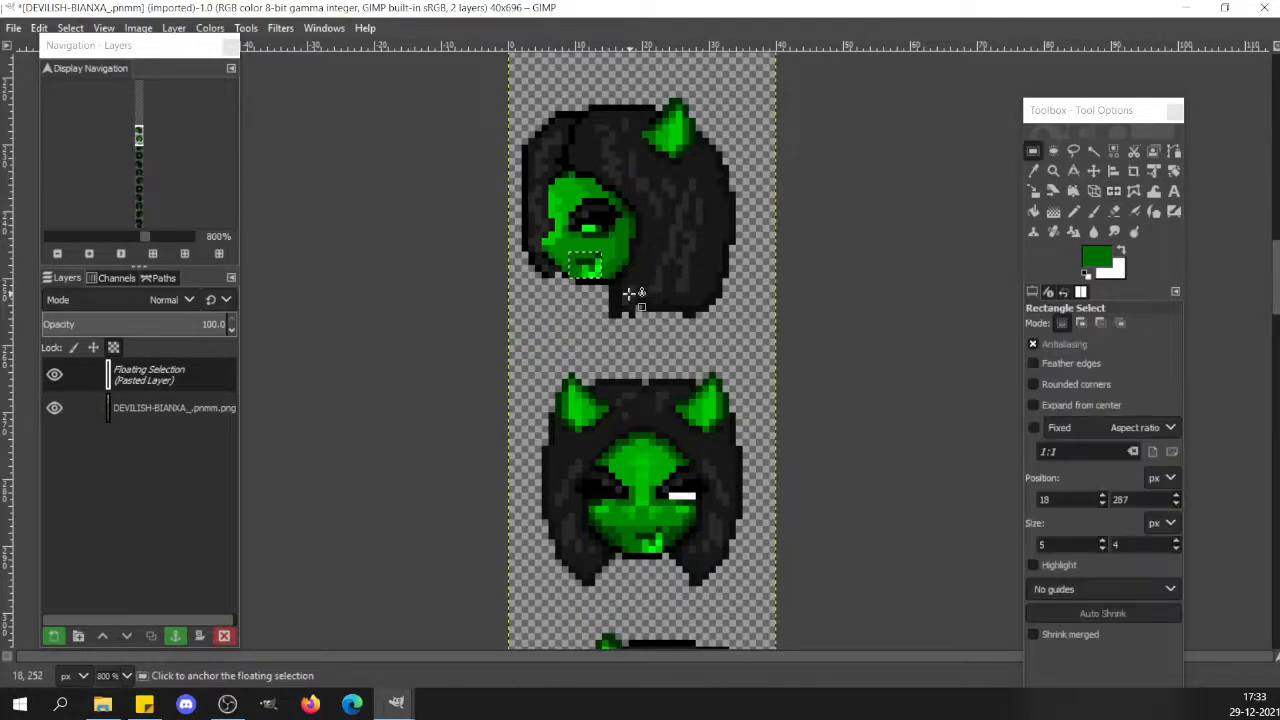
click(628, 292)
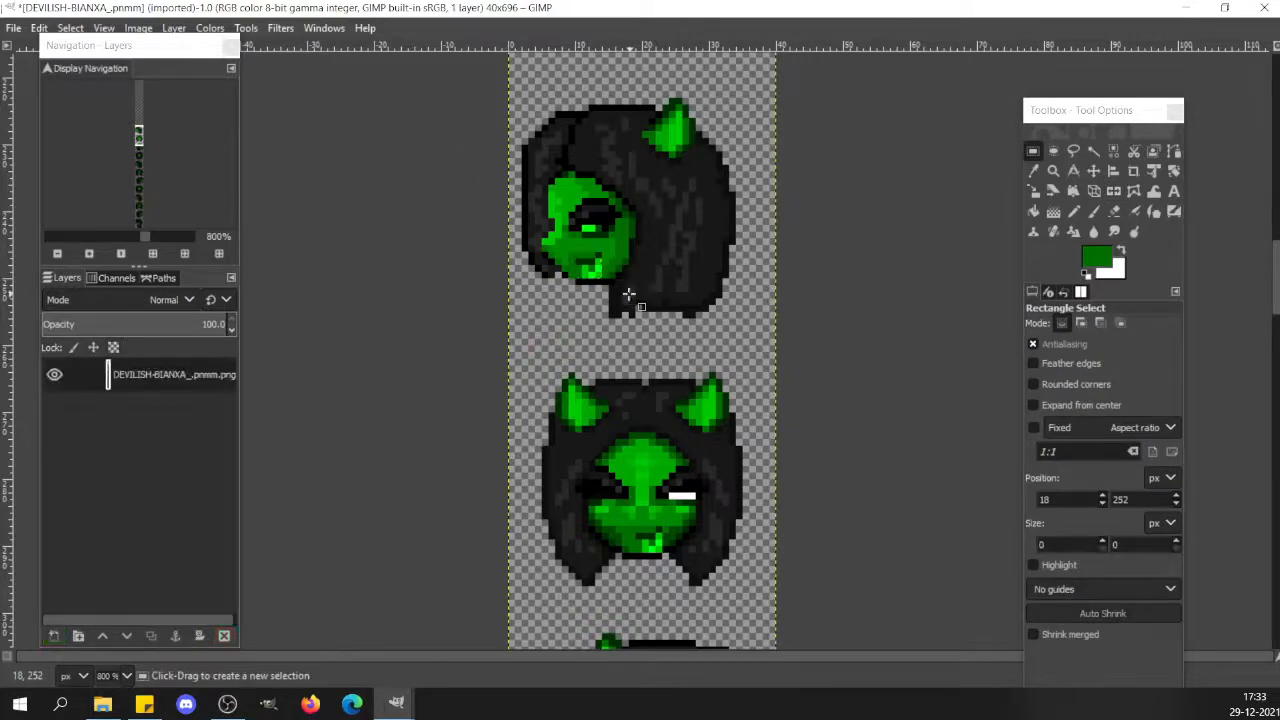
With the Pencil, sample greens from the side-view face and paint over the bright pixels on the pasted mouth patch's right edge.
click(105, 236)
click(105, 236)
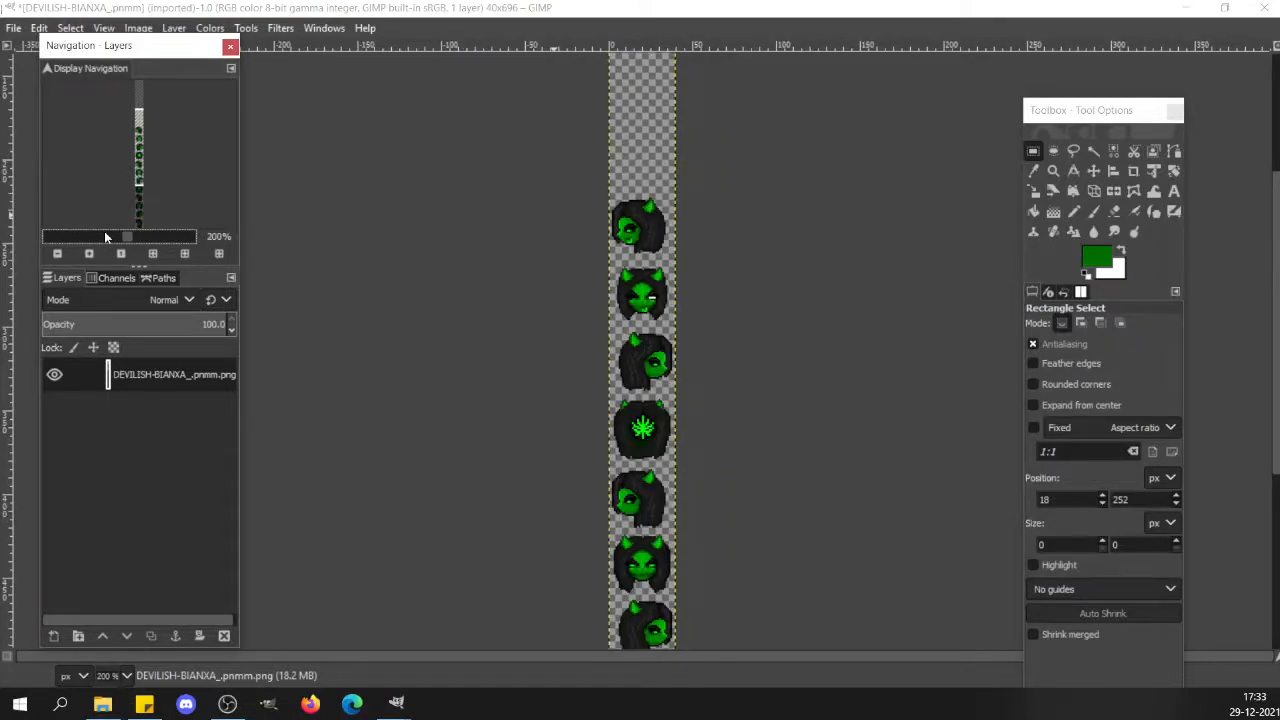
click(173, 237)
click(173, 237)
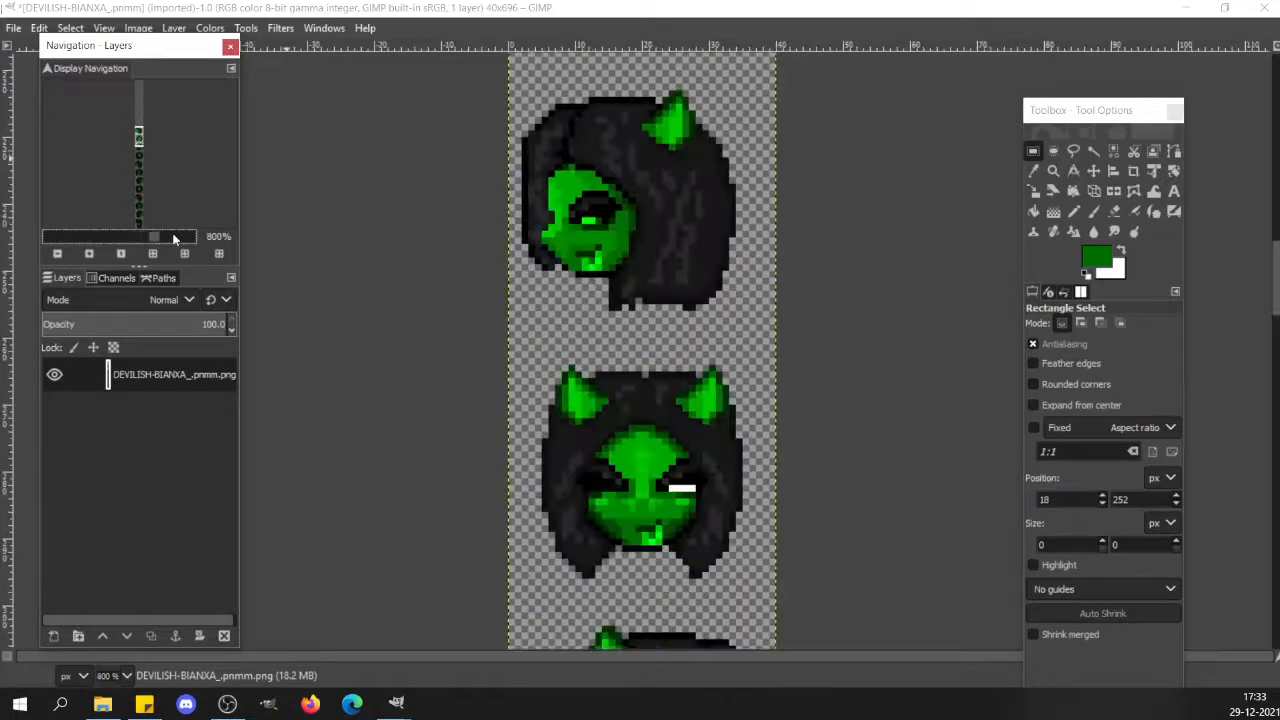
click(173, 237)
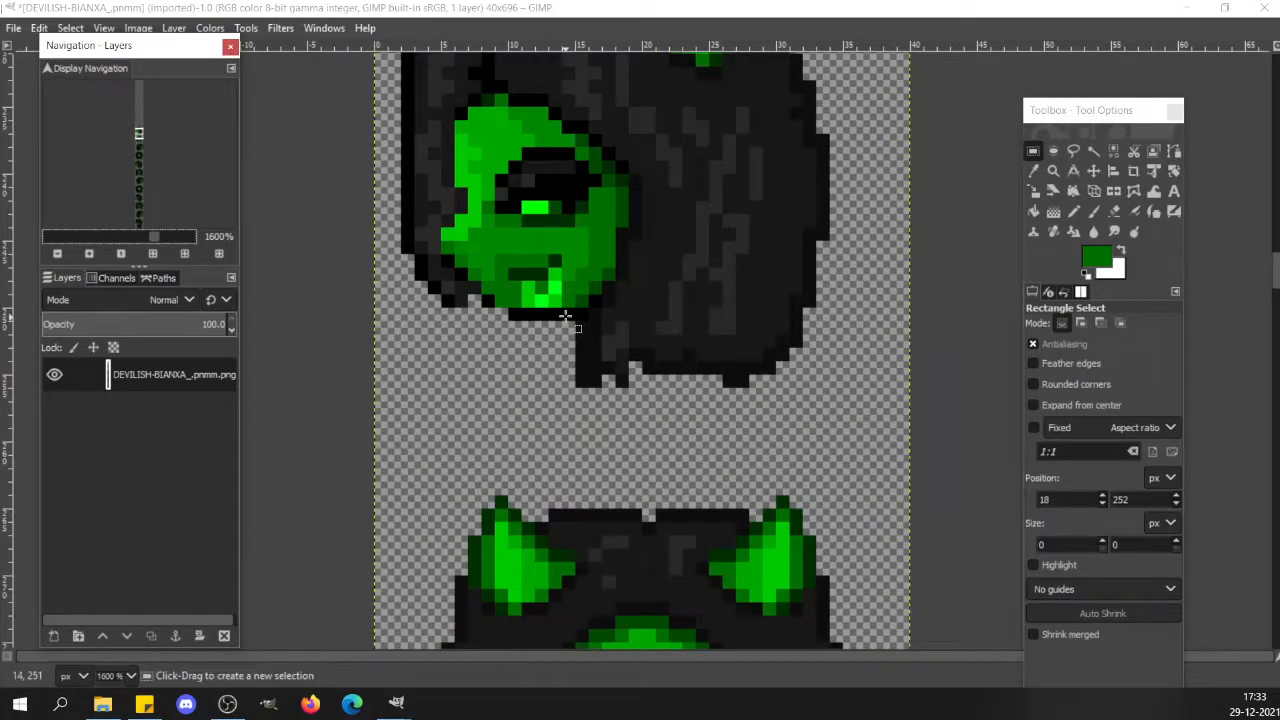
key(n)
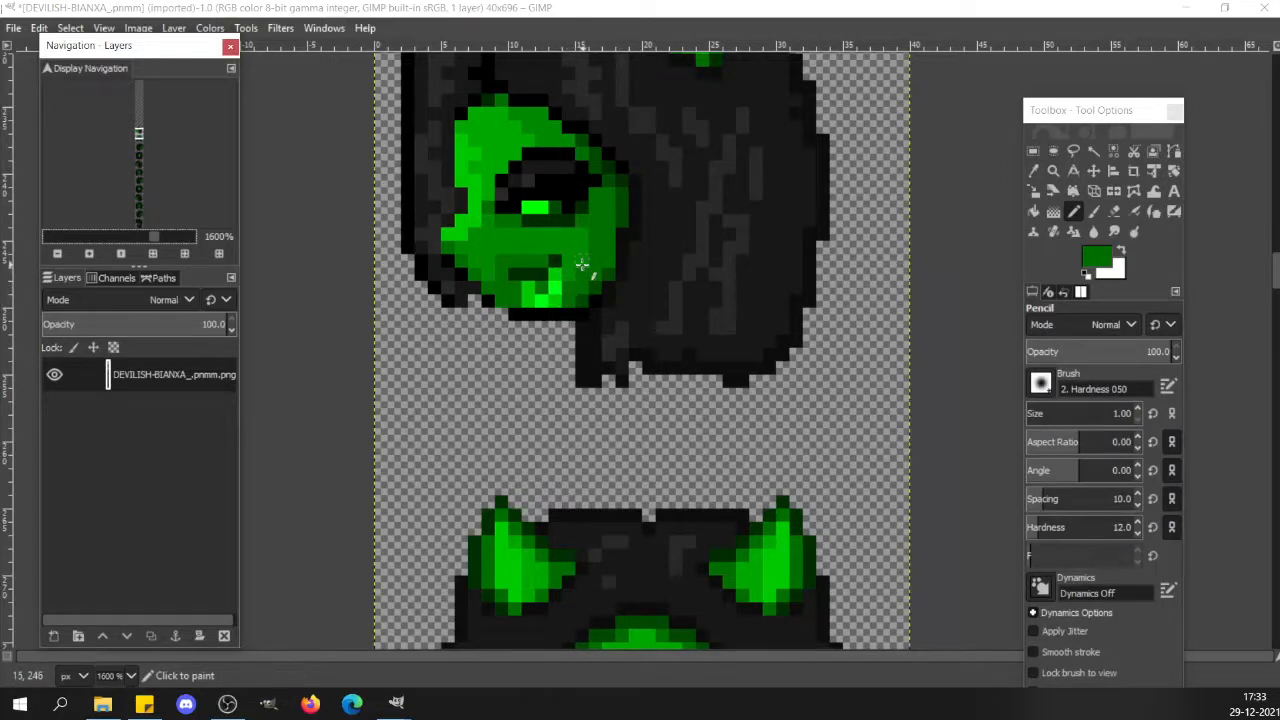
ctrl+click(570, 270)
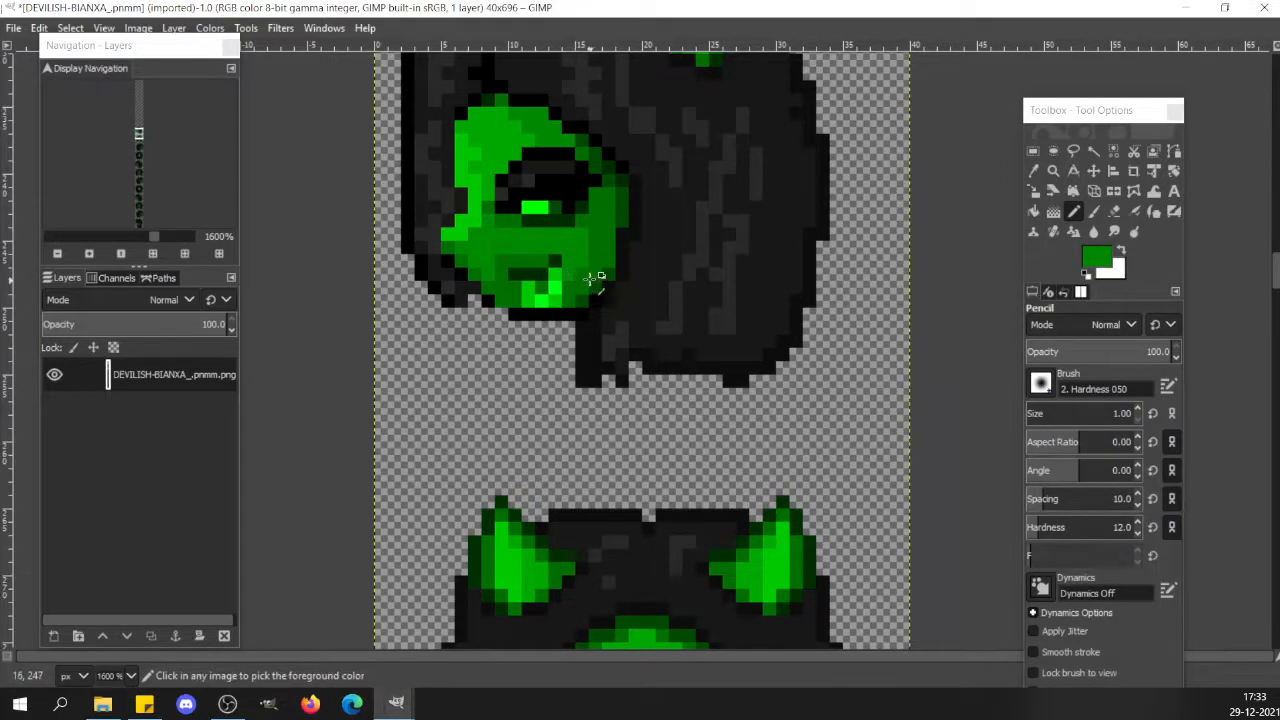
ctrl+click(591, 276)
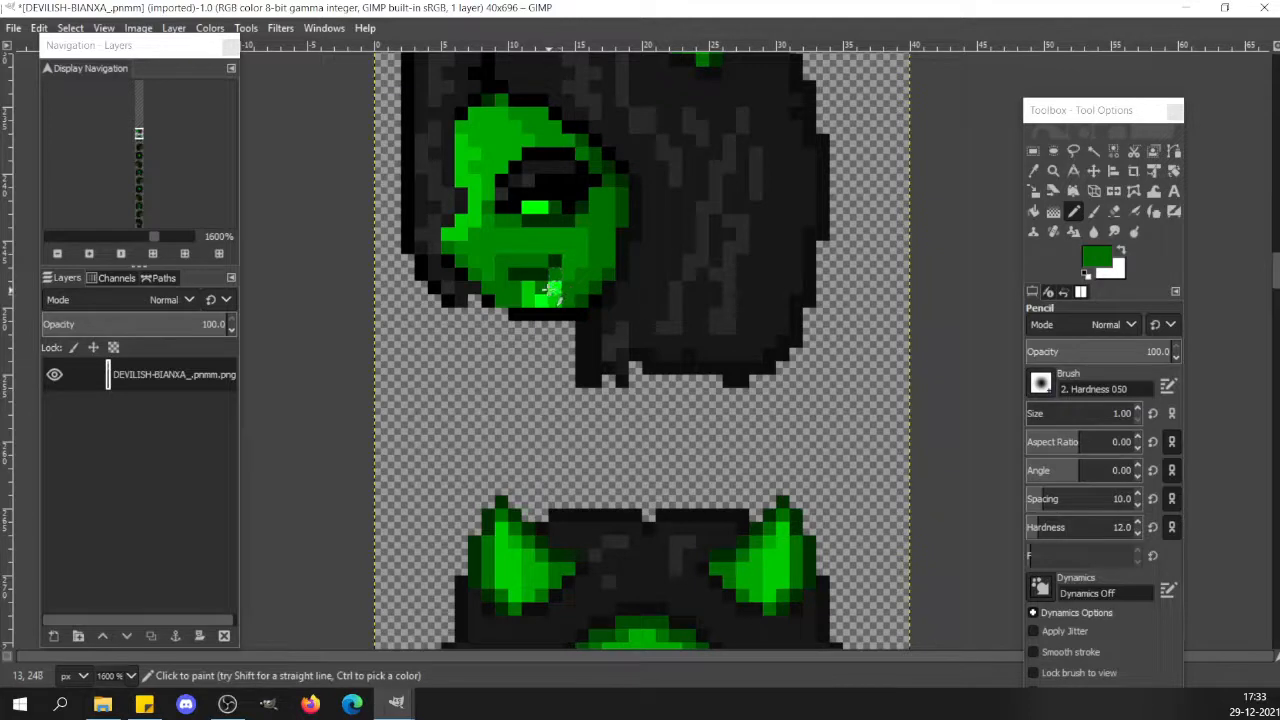
ctrl+click(570, 270)
click(556, 288)
click(556, 299)
Sample the bright green and extend the mouth detail with pixels toward the front of the side-view chin.
ctrl+click(570, 292)
ctrl+click(540, 299)
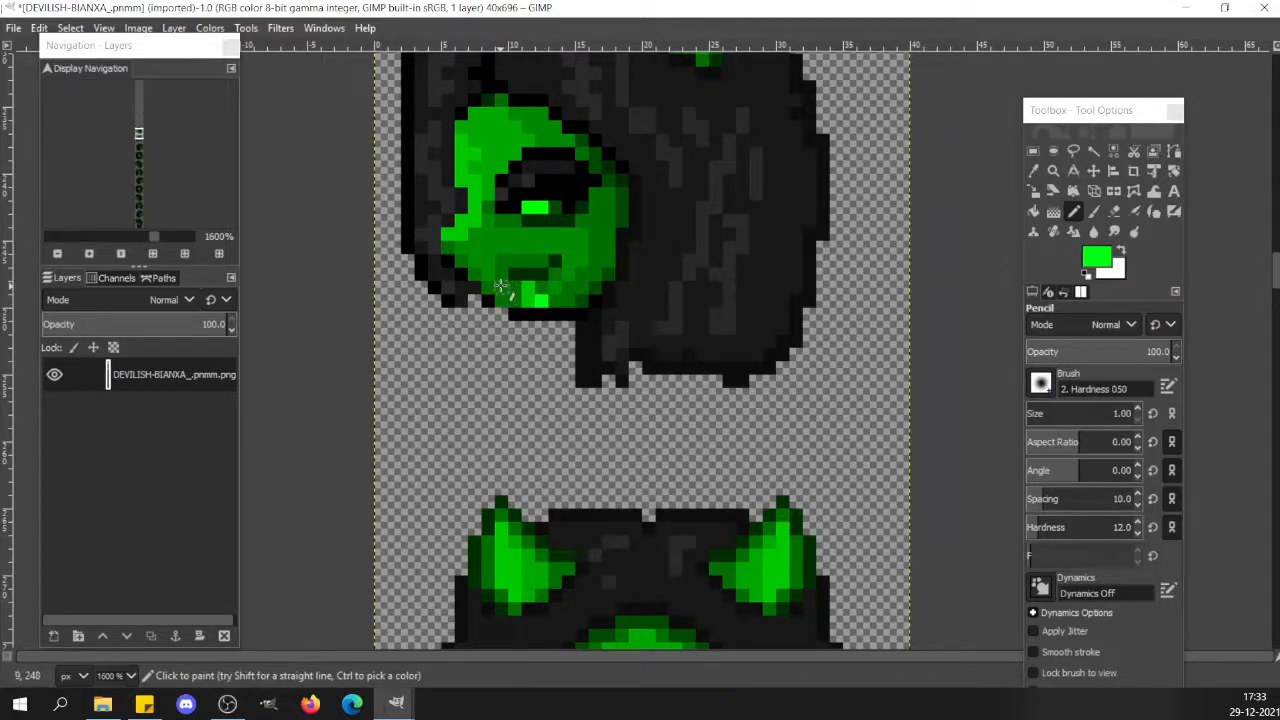
click(501, 287)
click(502, 299)
click(515, 300)
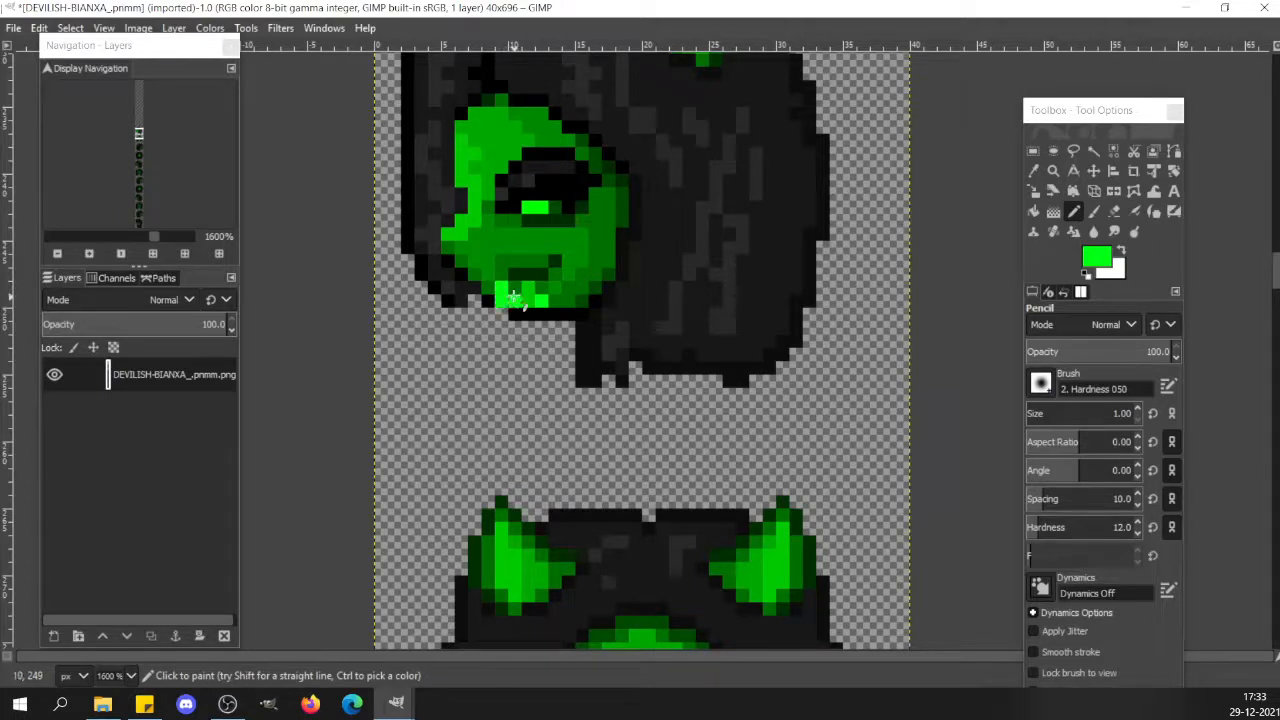
click(532, 297)
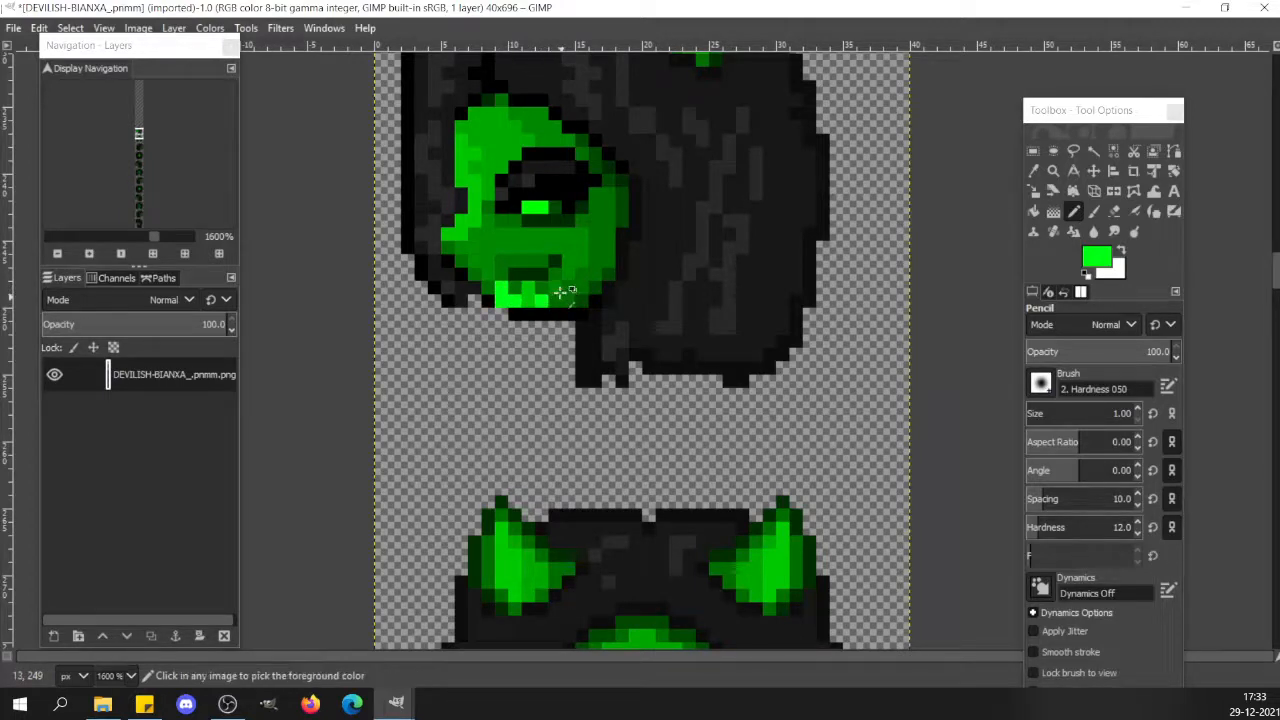
Cover the rightmost bright mouth pixel with the neighbouring dark green and extend the chin's black outline by one pixel toward the front.
ctrl+click(552, 300)
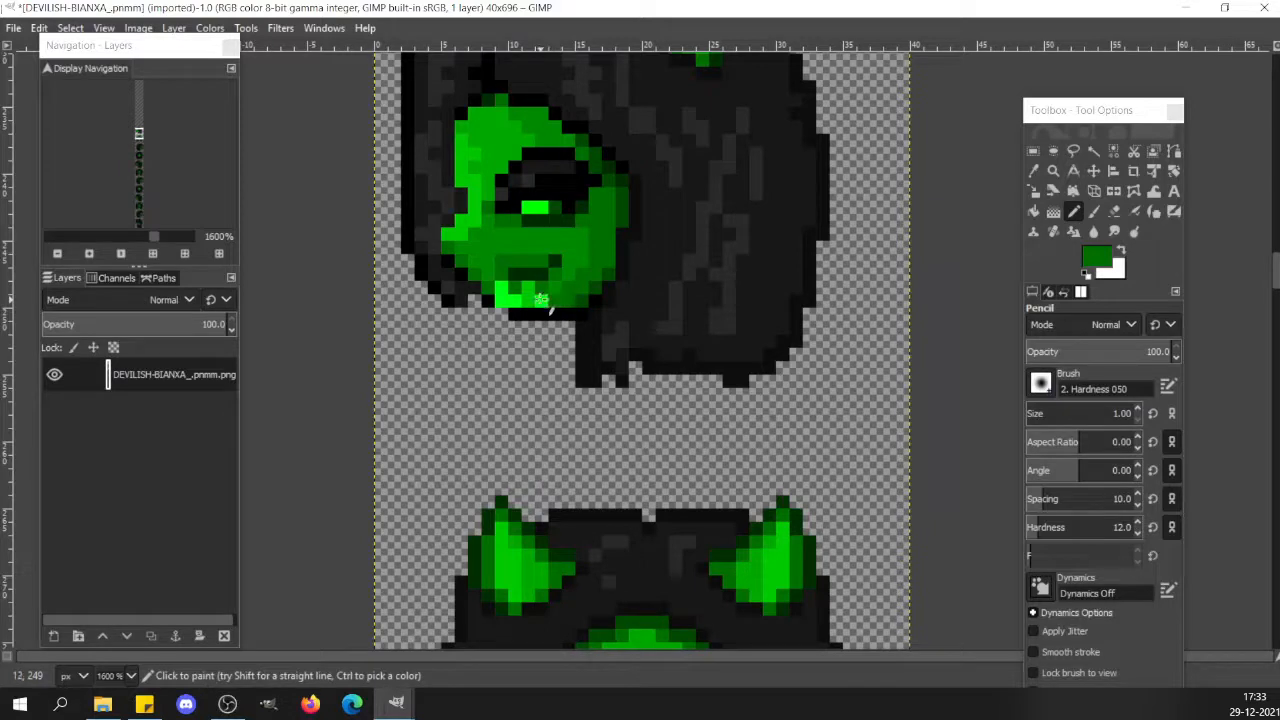
click(541, 300)
ctrl+click(528, 300)
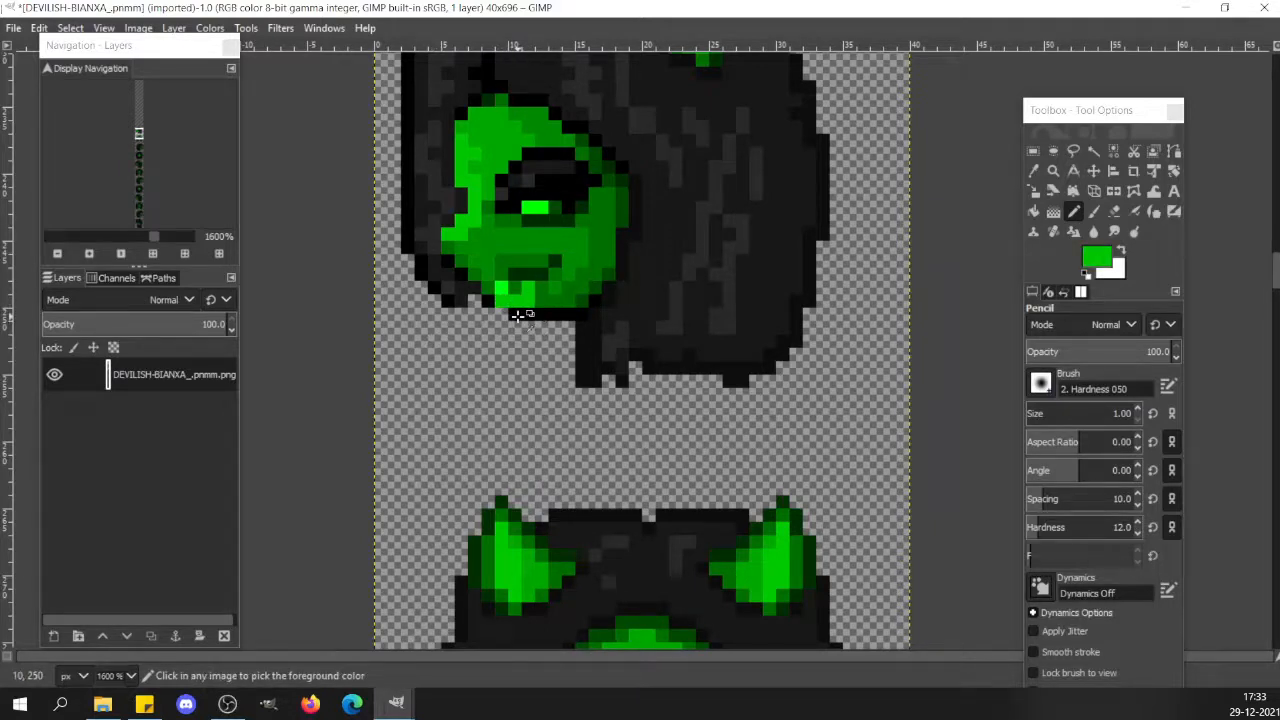
ctrl+click(530, 316)
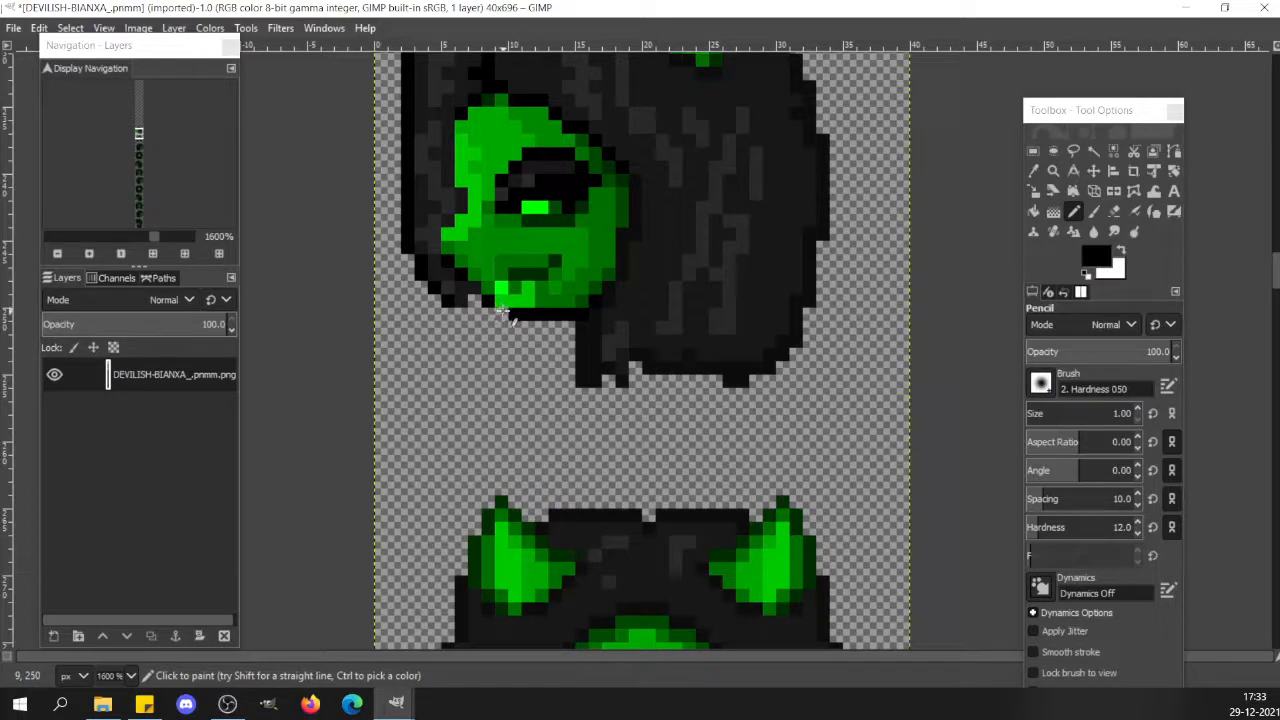
click(501, 311)
Cut the 3 × 2 px bright mouth patch on the side-view chin, paste it one pixel toward the back of the head and anchor it.
key(r)
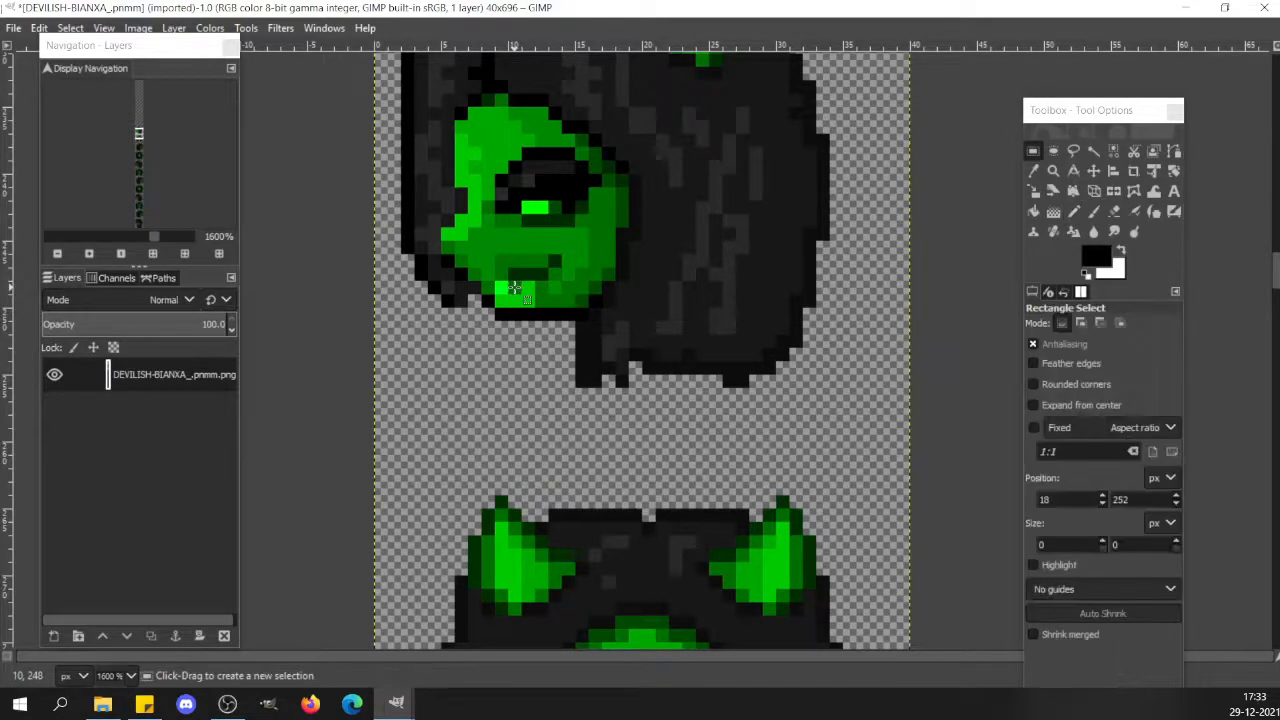
click(429, 254)
click(111, 236)
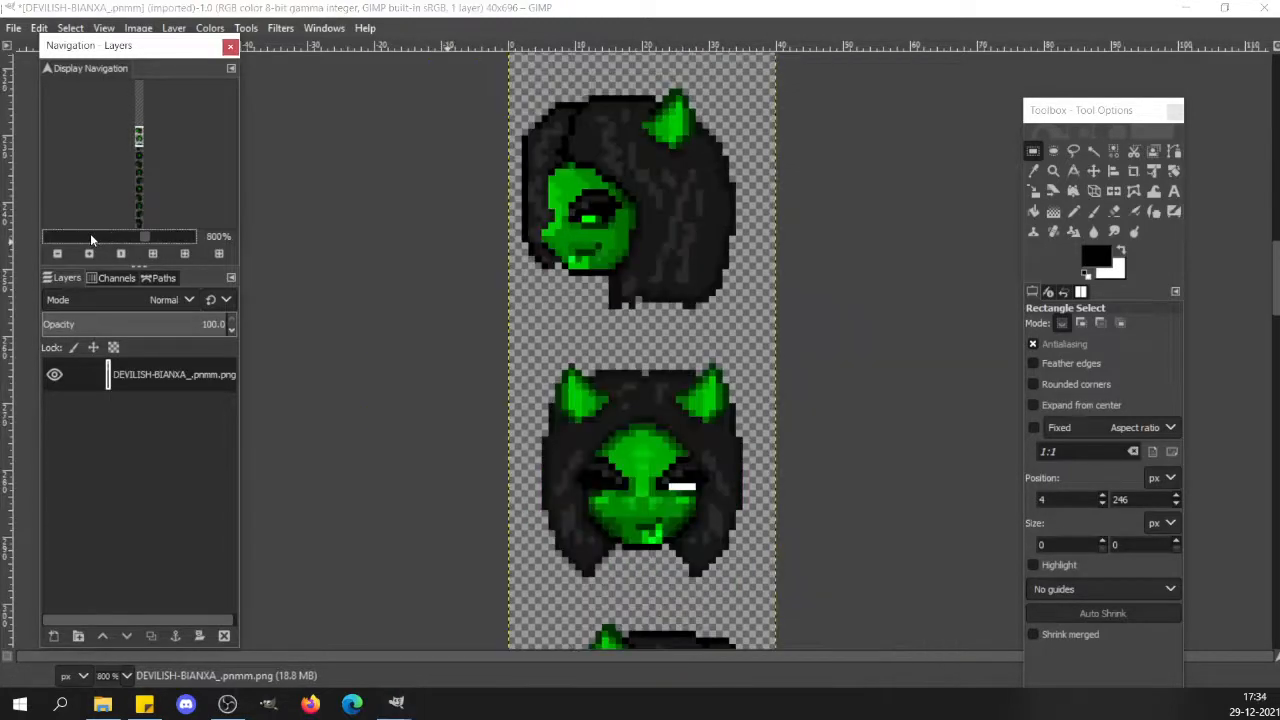
click(91, 240)
click(91, 240)
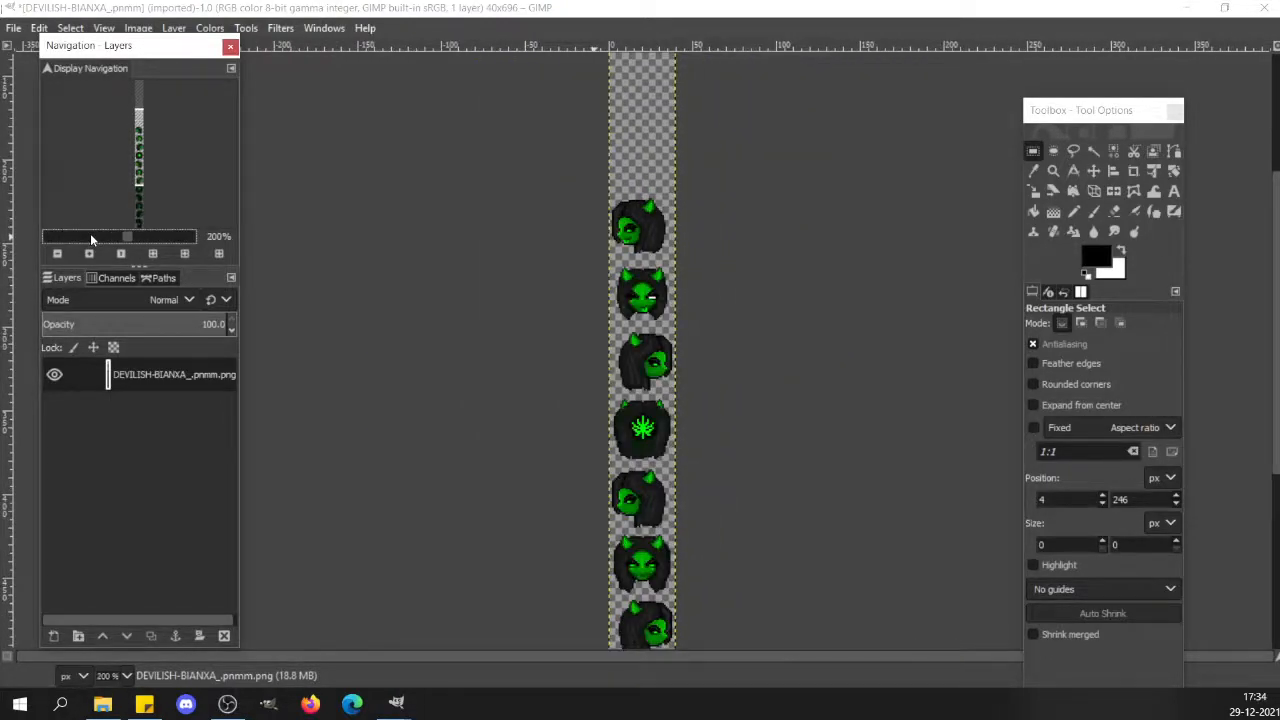
click(155, 240)
click(155, 240)
click(155, 240)
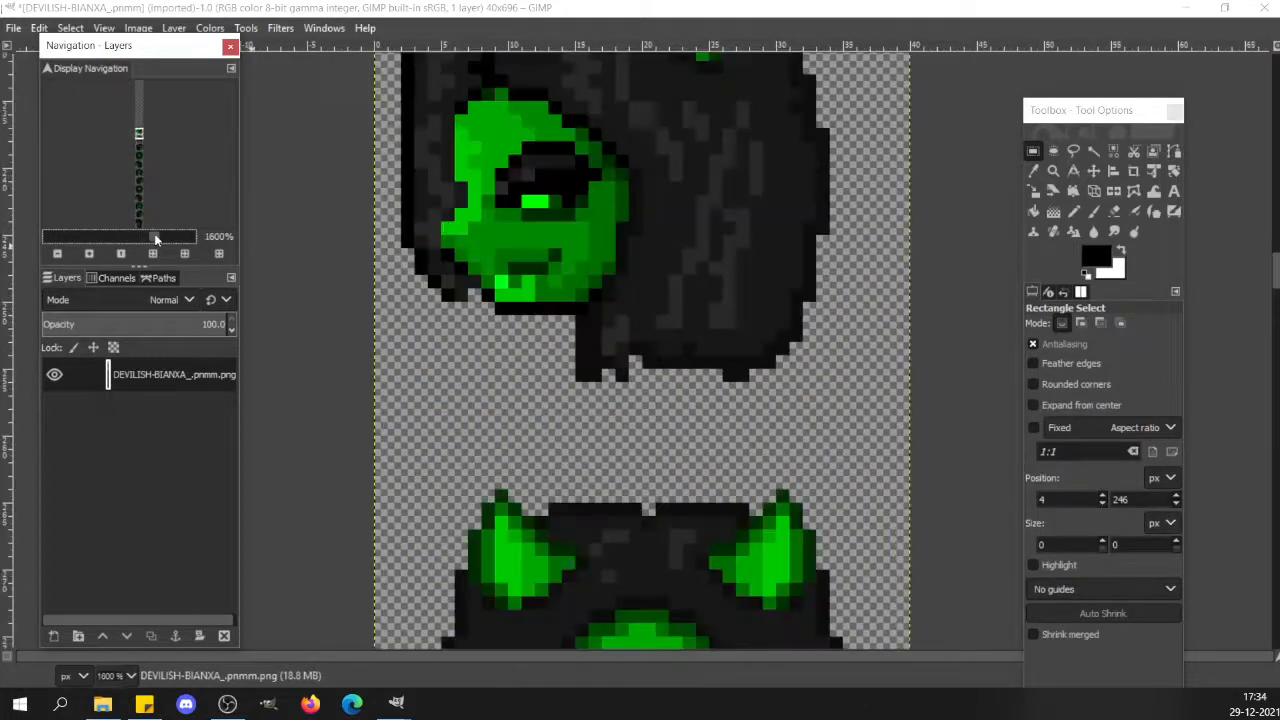
drag(494, 275, 538, 292)
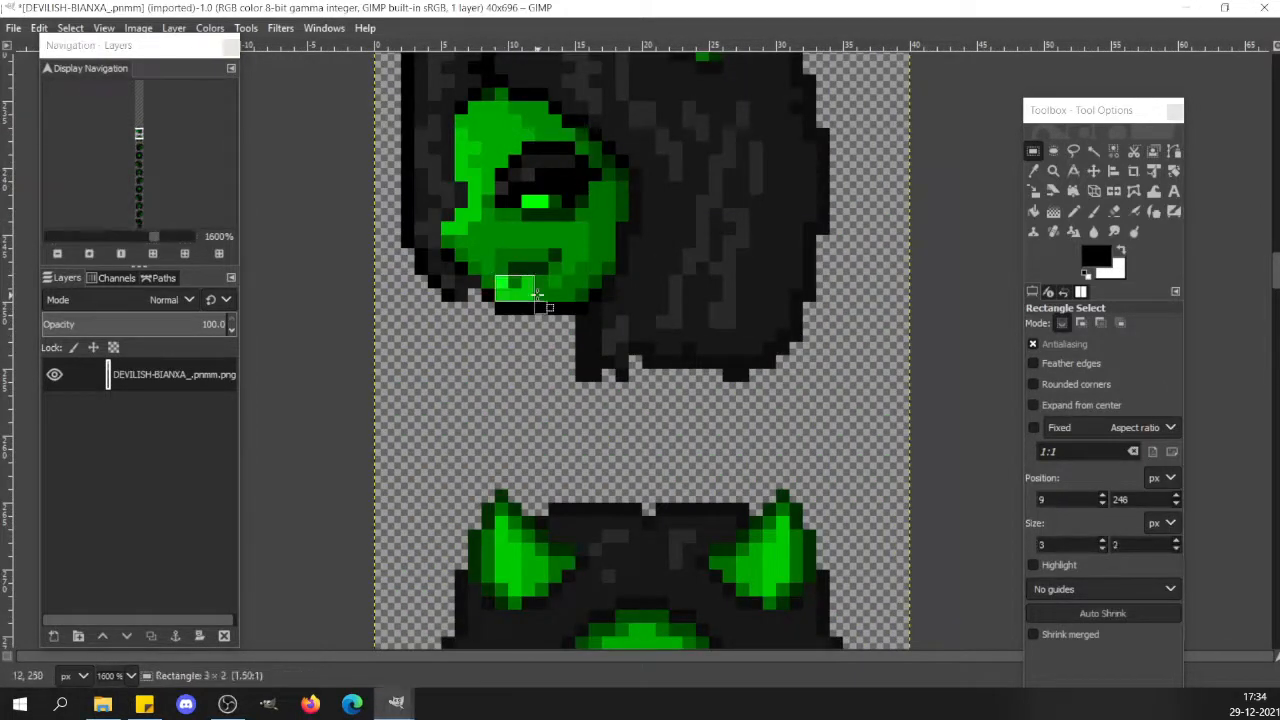
key(ctrl+x)
key(ctrl+v)
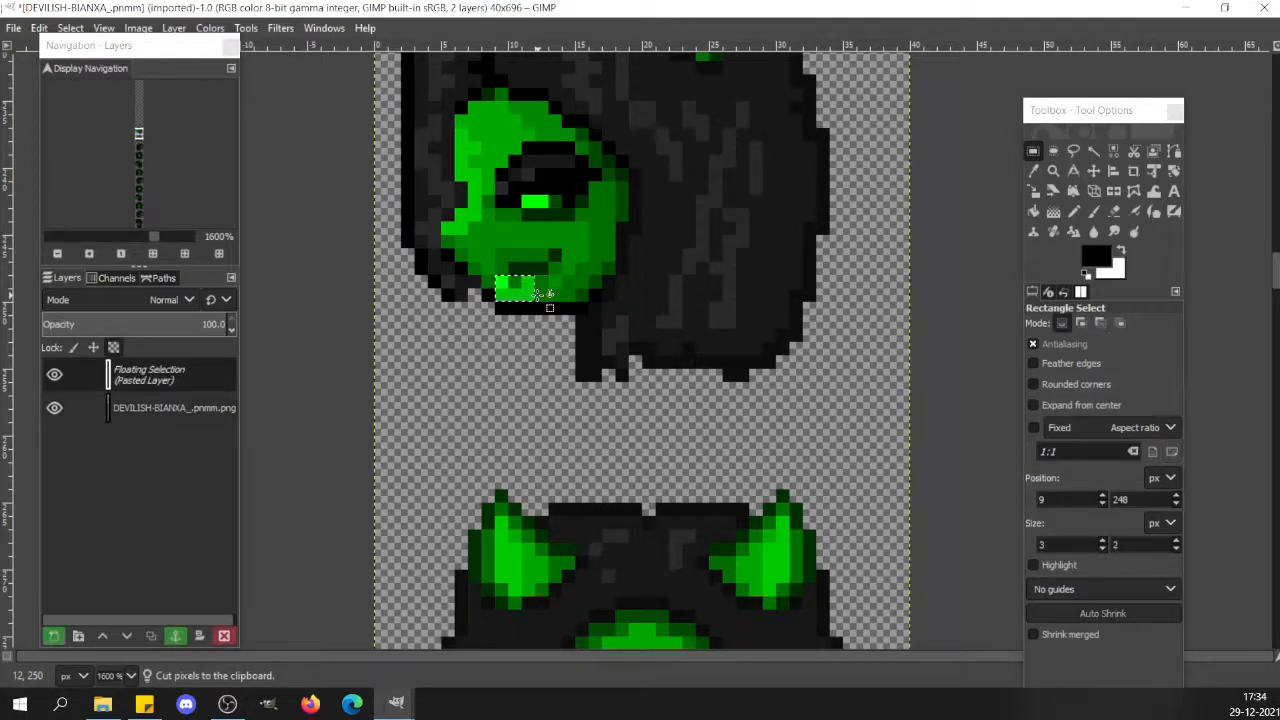
key(Right)
click(497, 315)
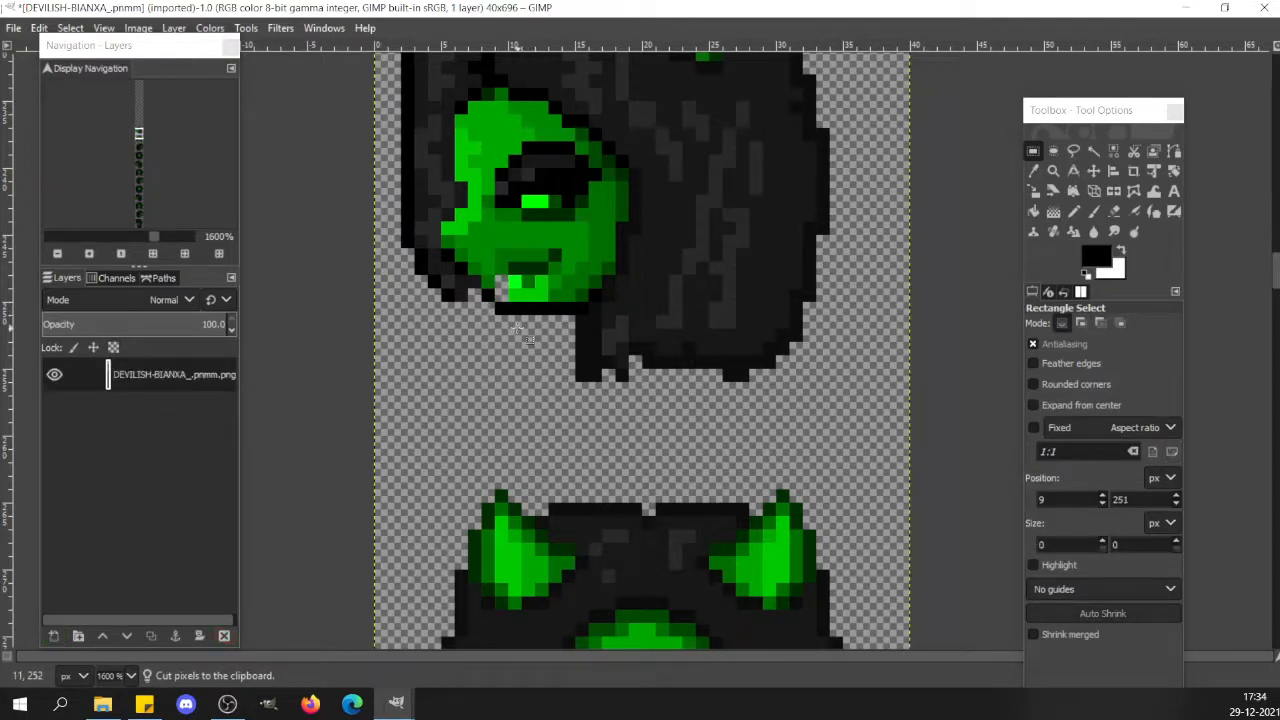
Extend the side-view chin's black outline into the open front corner with the Pencil and erase the surplus outline pixel below it.
key(n)
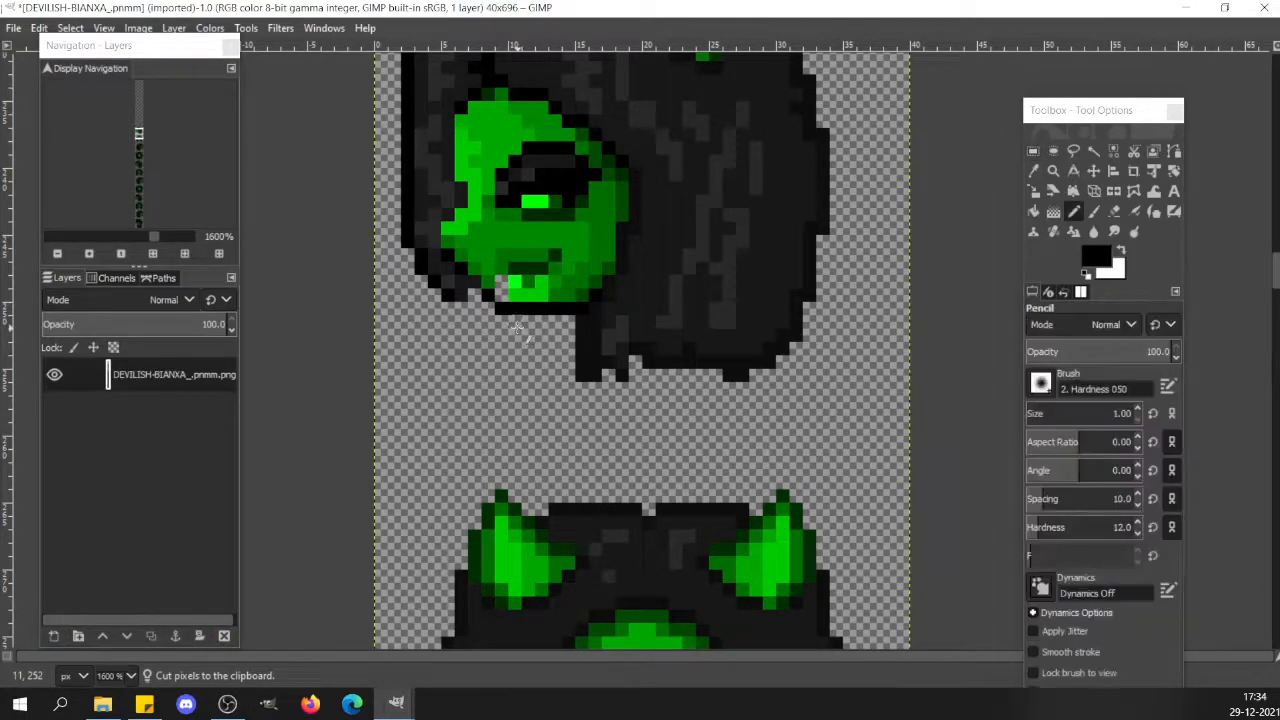
ctrl+click(498, 258)
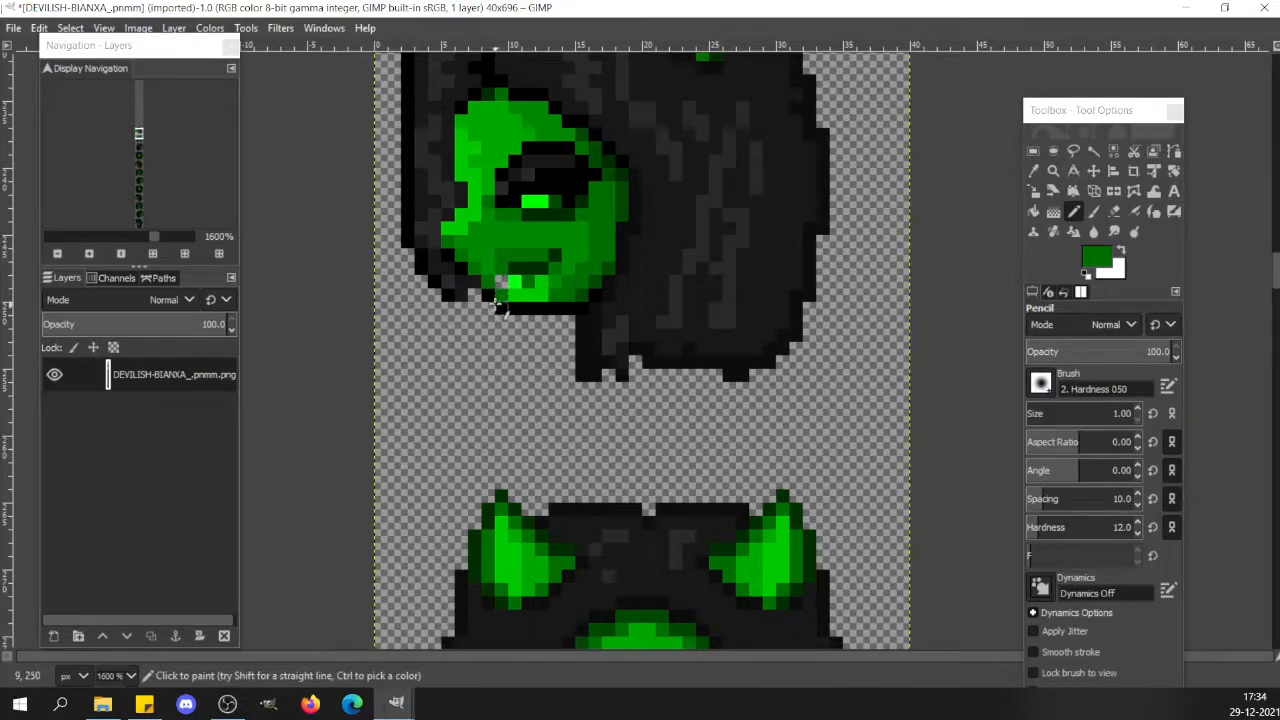
ctrl+click(499, 304)
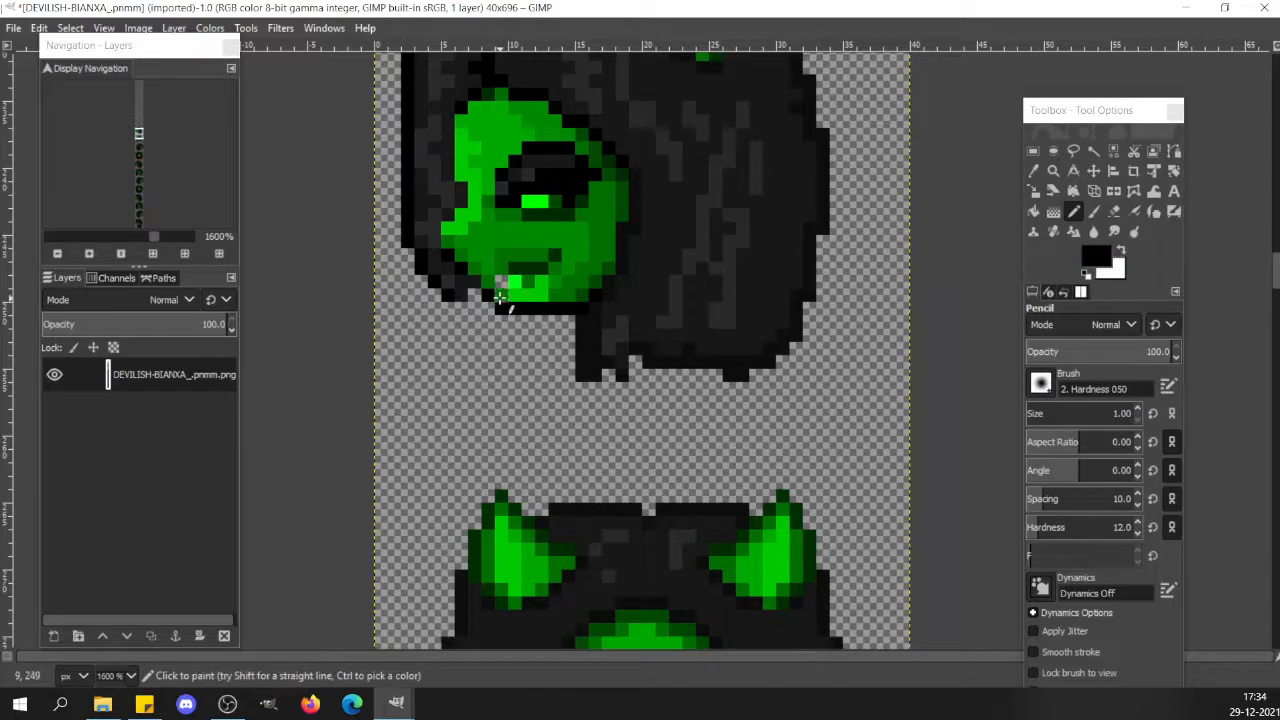
key(shift+e)
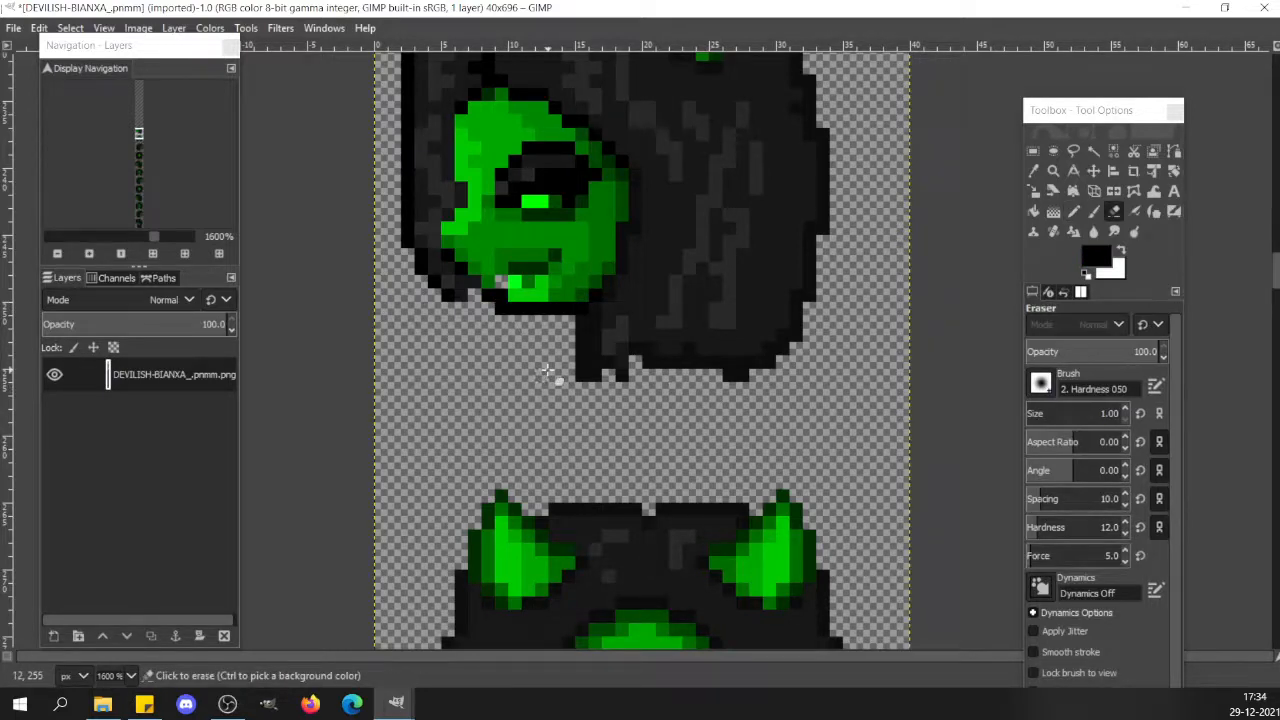
Fill the transparent gap in front of the mouth patch with green sampled from the face, and touch up the patch with its bright green.
key(n)
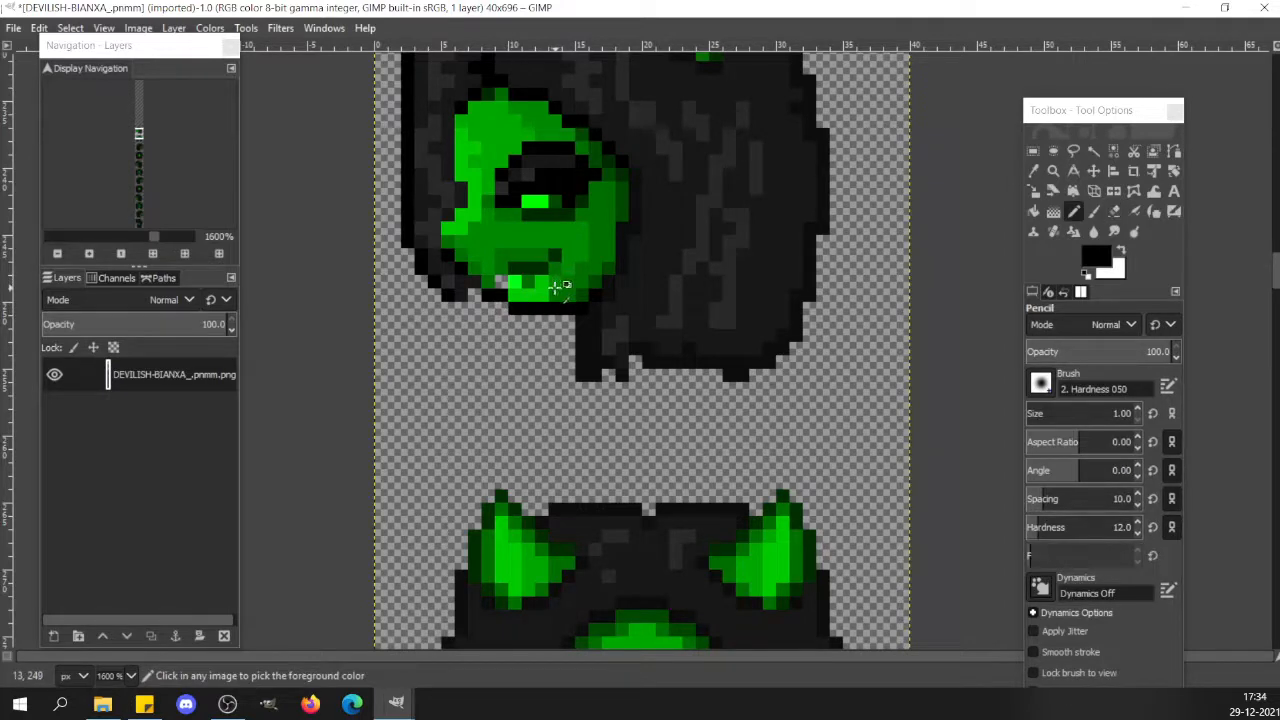
ctrl+click(528, 285)
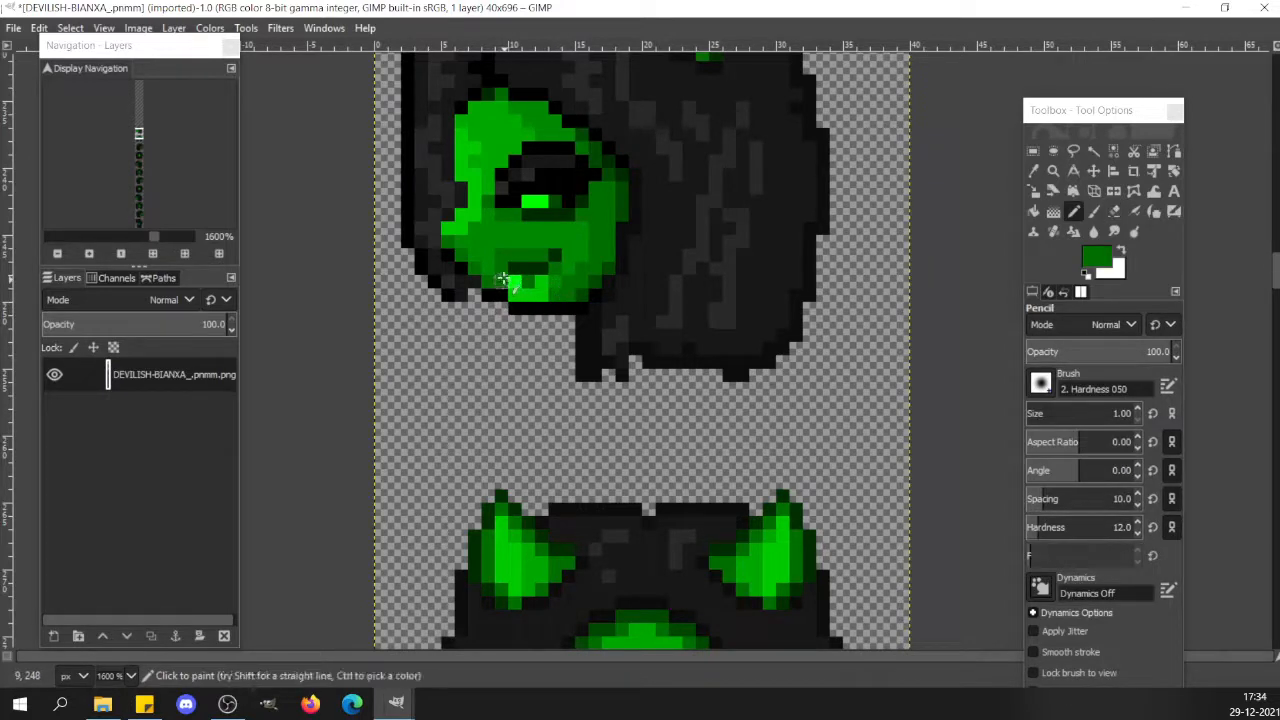
ctrl+click(490, 237)
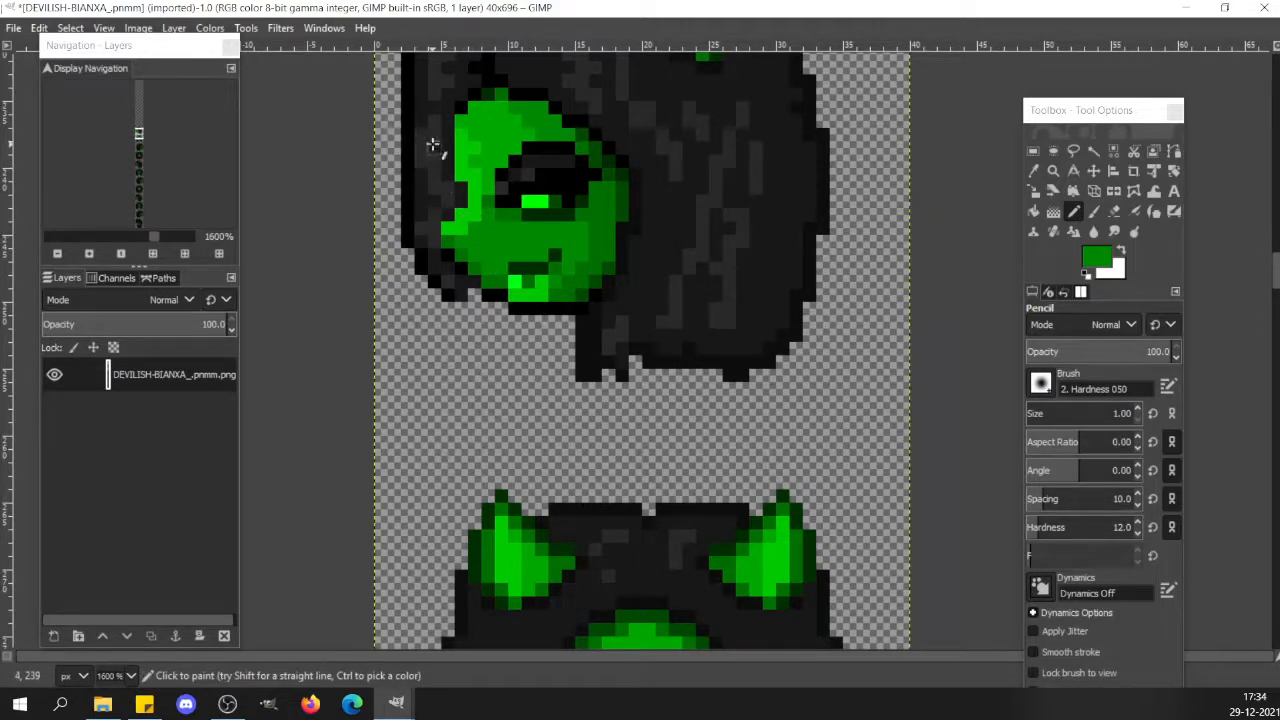
ctrl+click(518, 289)
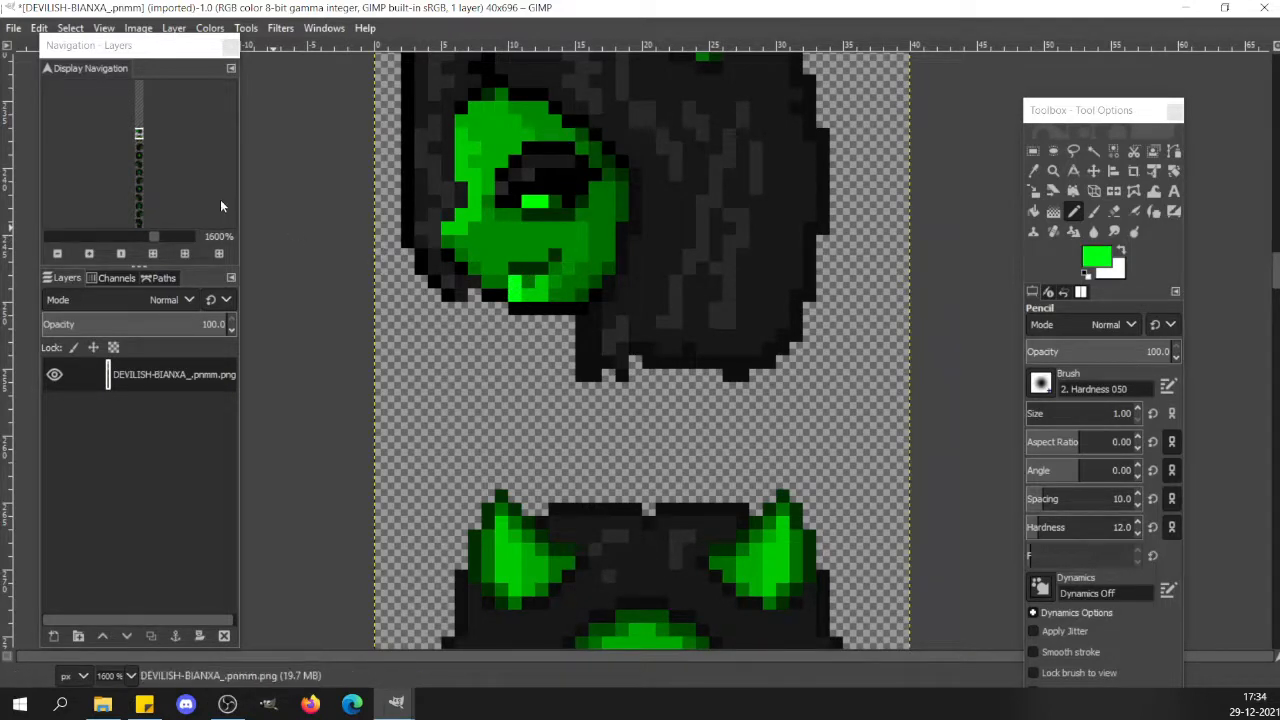
Sample the mid green beside the mouth patch and retouch the bright pixels along the side-view chin.
click(96, 237)
click(96, 237)
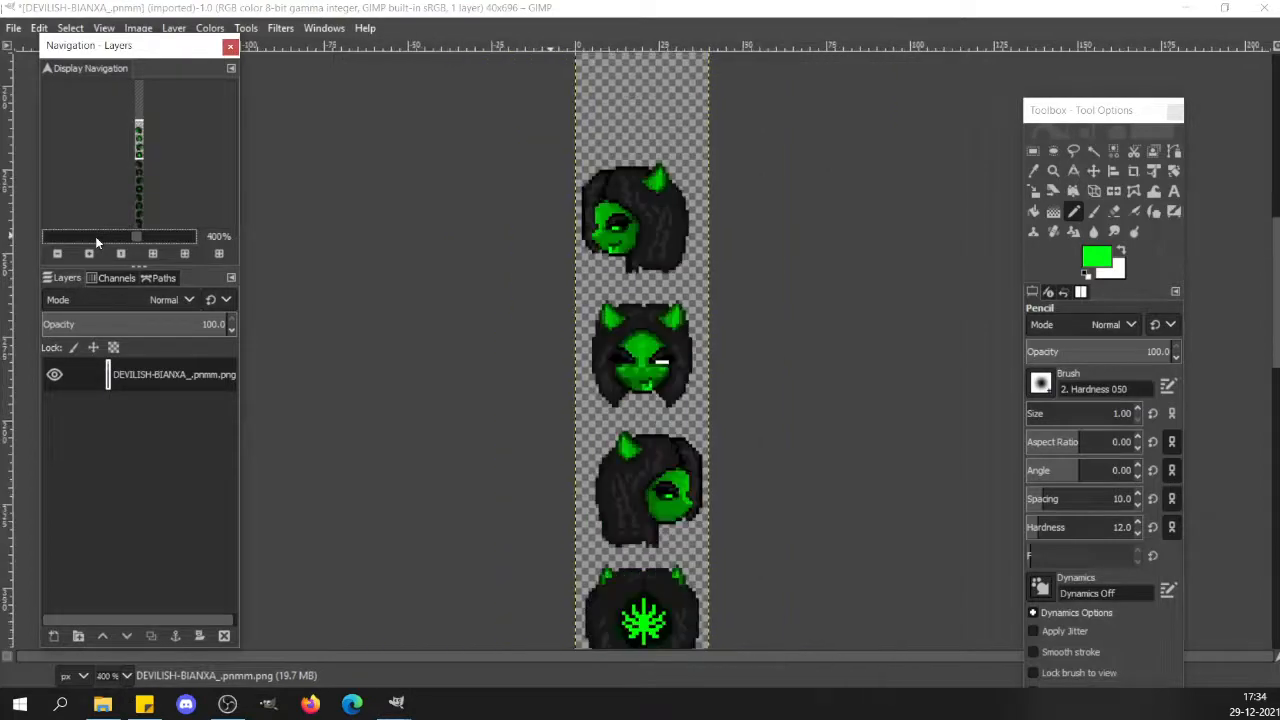
click(96, 237)
click(96, 237)
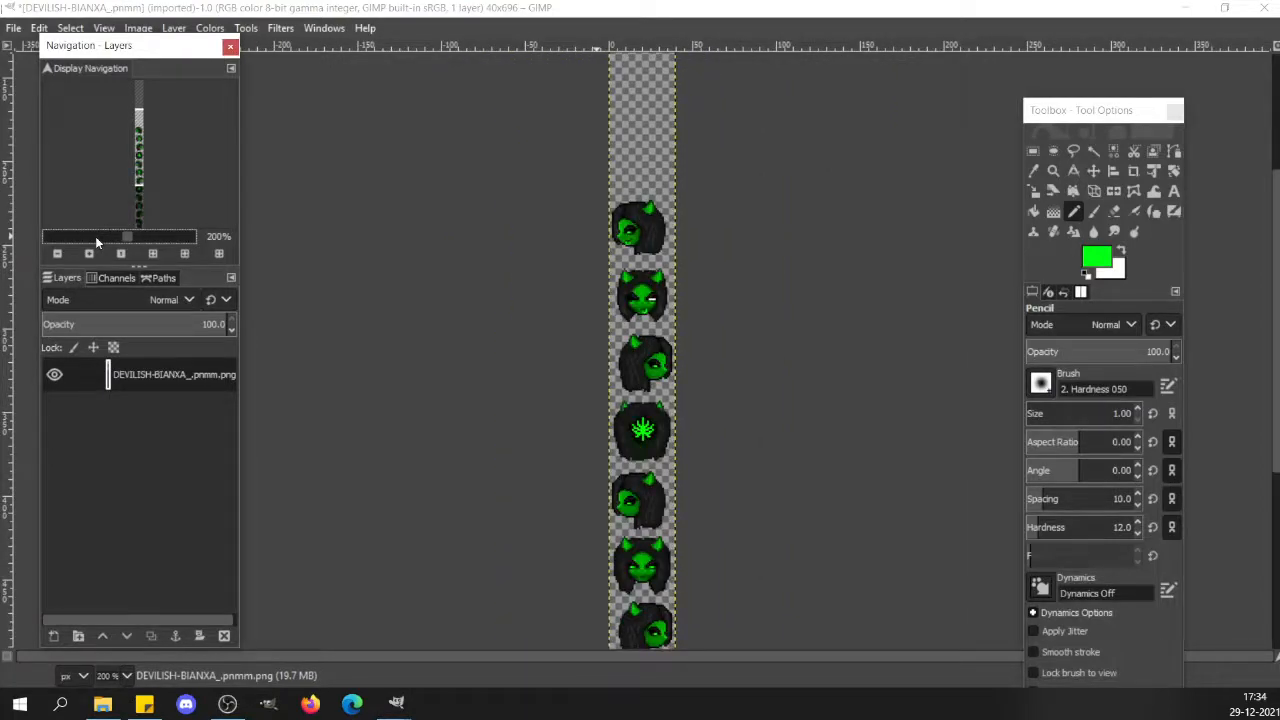
click(175, 238)
click(175, 238)
click(176, 242)
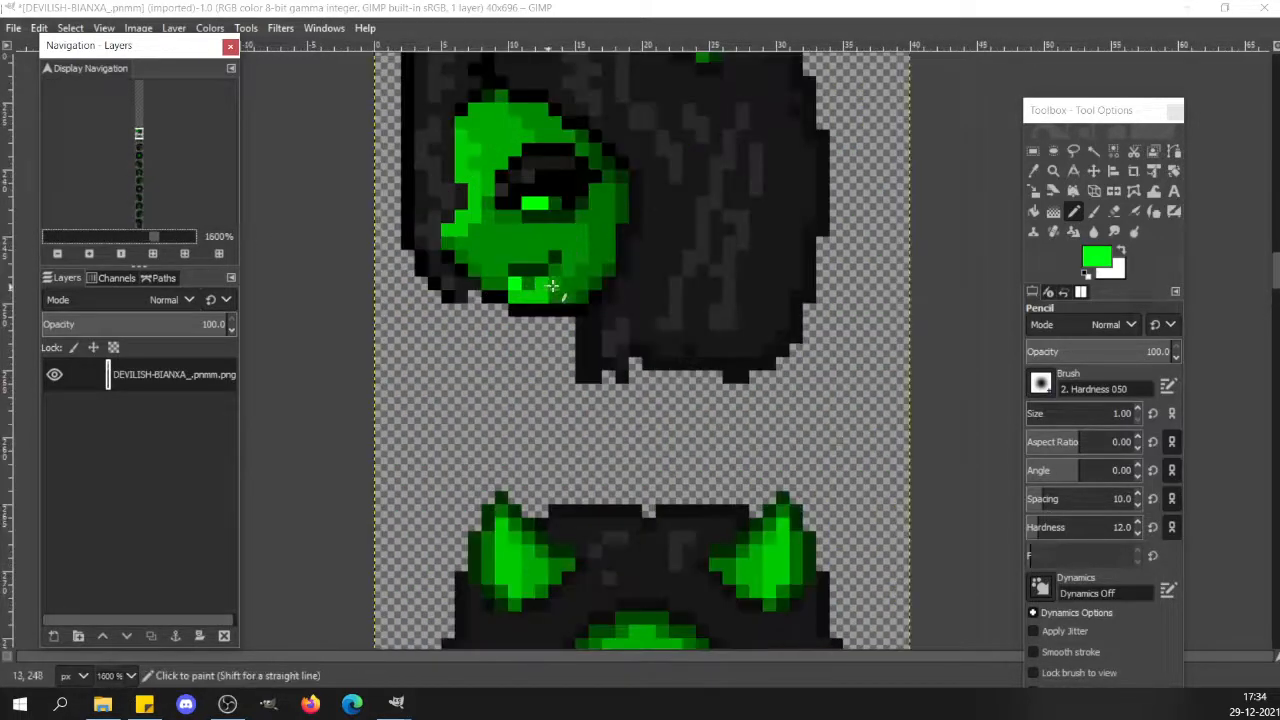
ctrl+click(553, 286)
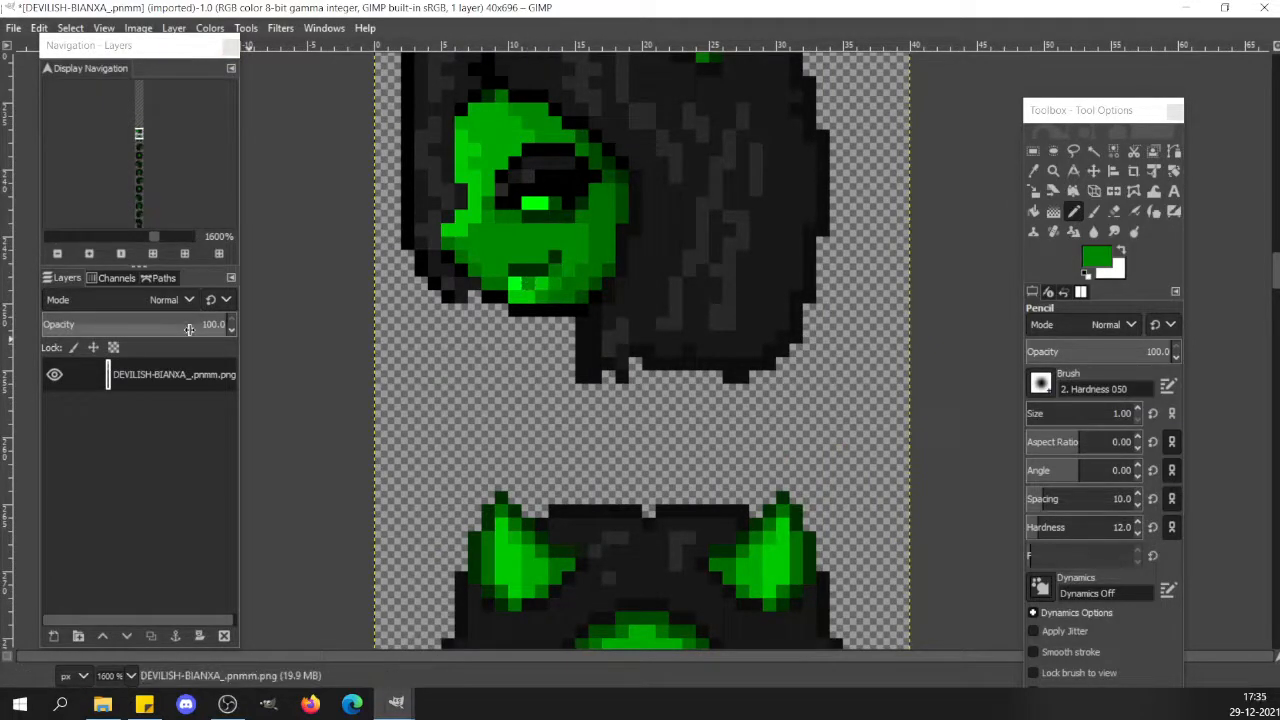
Paint the mid green over a pixel at the lower front of the side-view mouth patch.
click(69, 235)
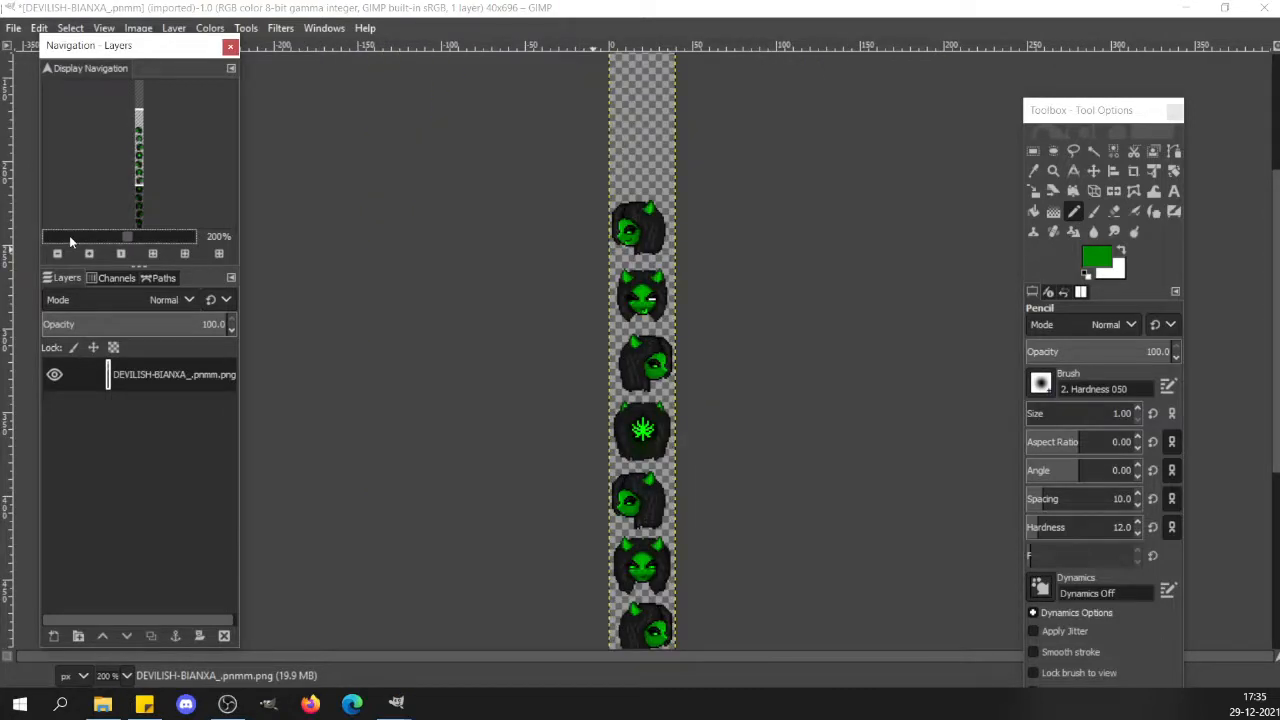
click(171, 240)
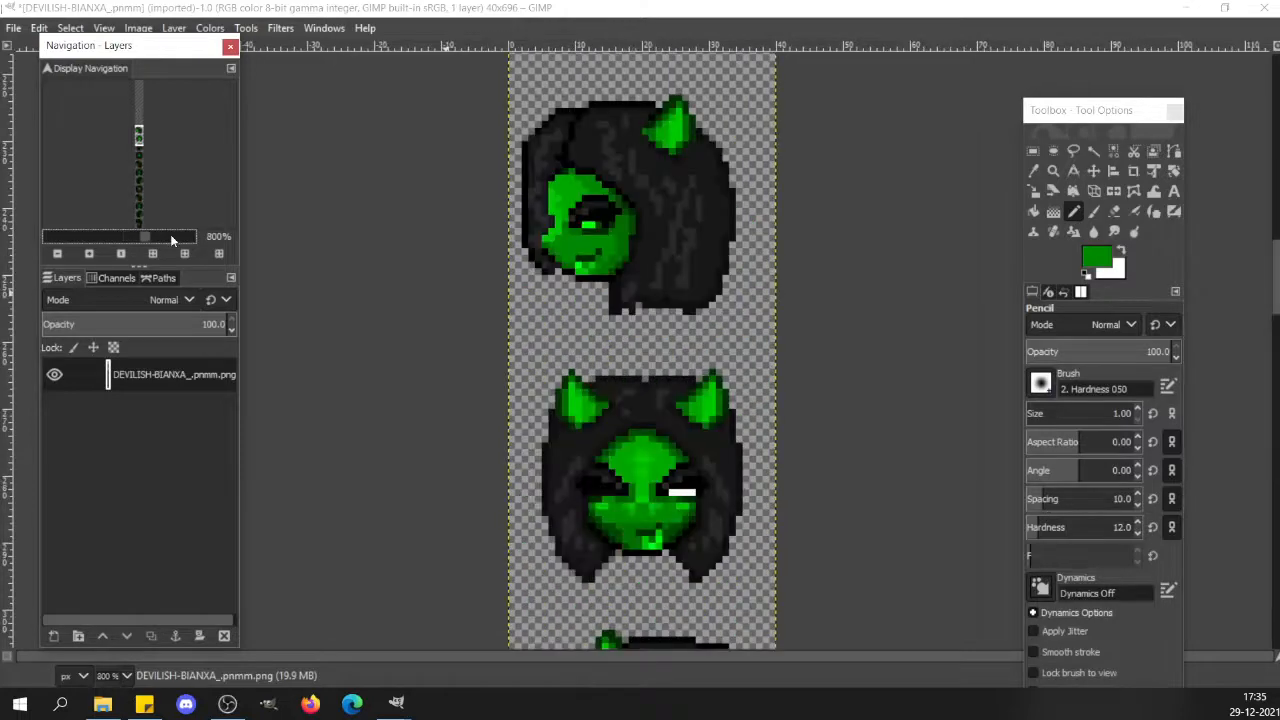
click(578, 273)
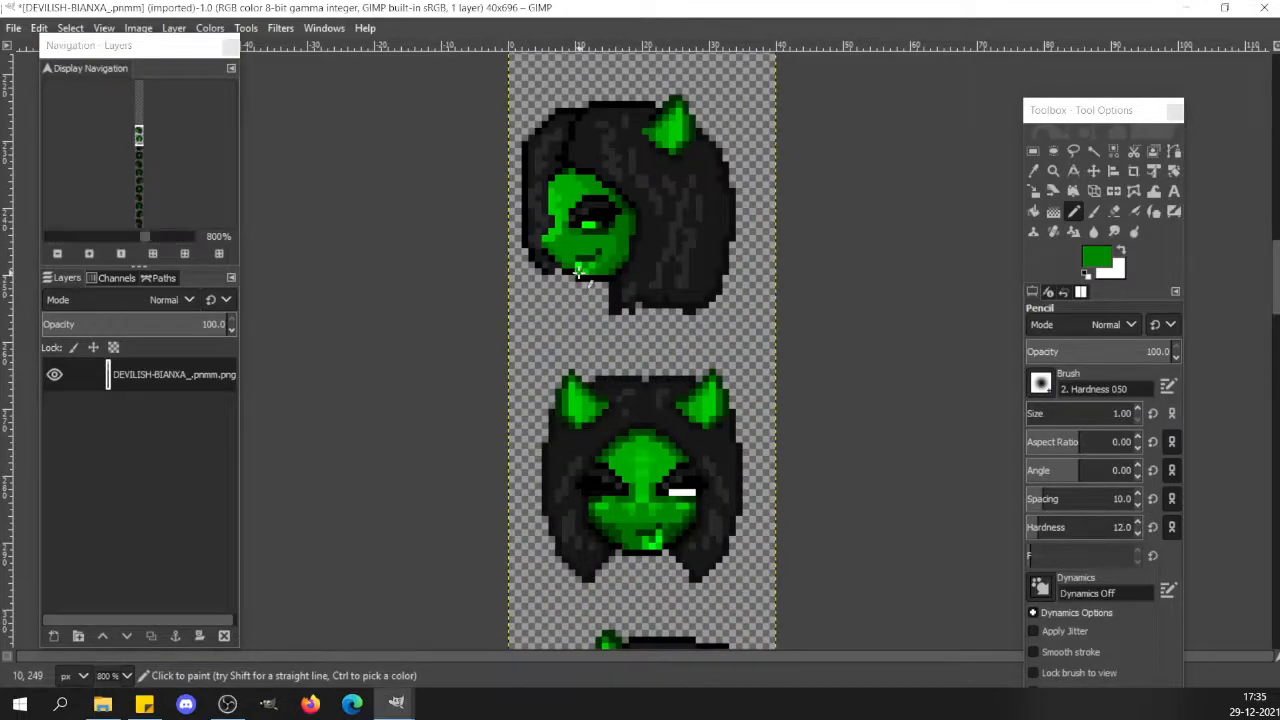
Retouch the jaw shading behind the side-view mouth with the mid green and a darker green sampled from the jaw.
click(87, 241)
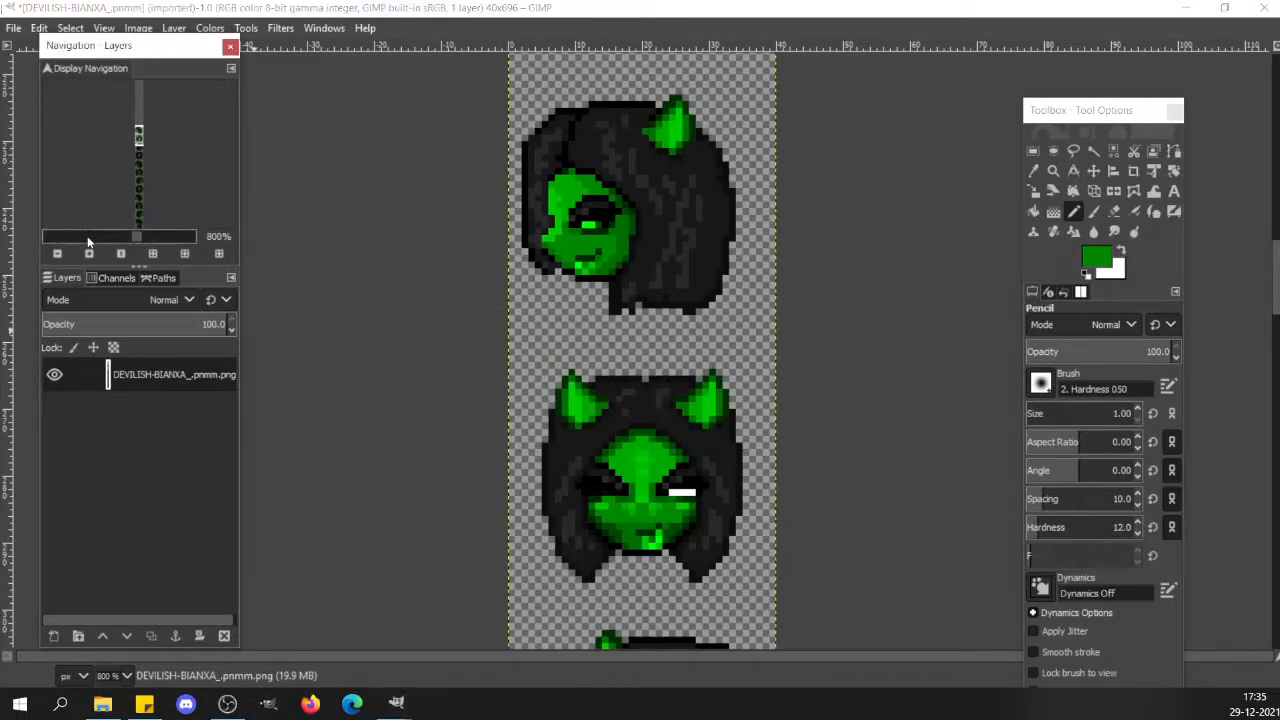
click(87, 241)
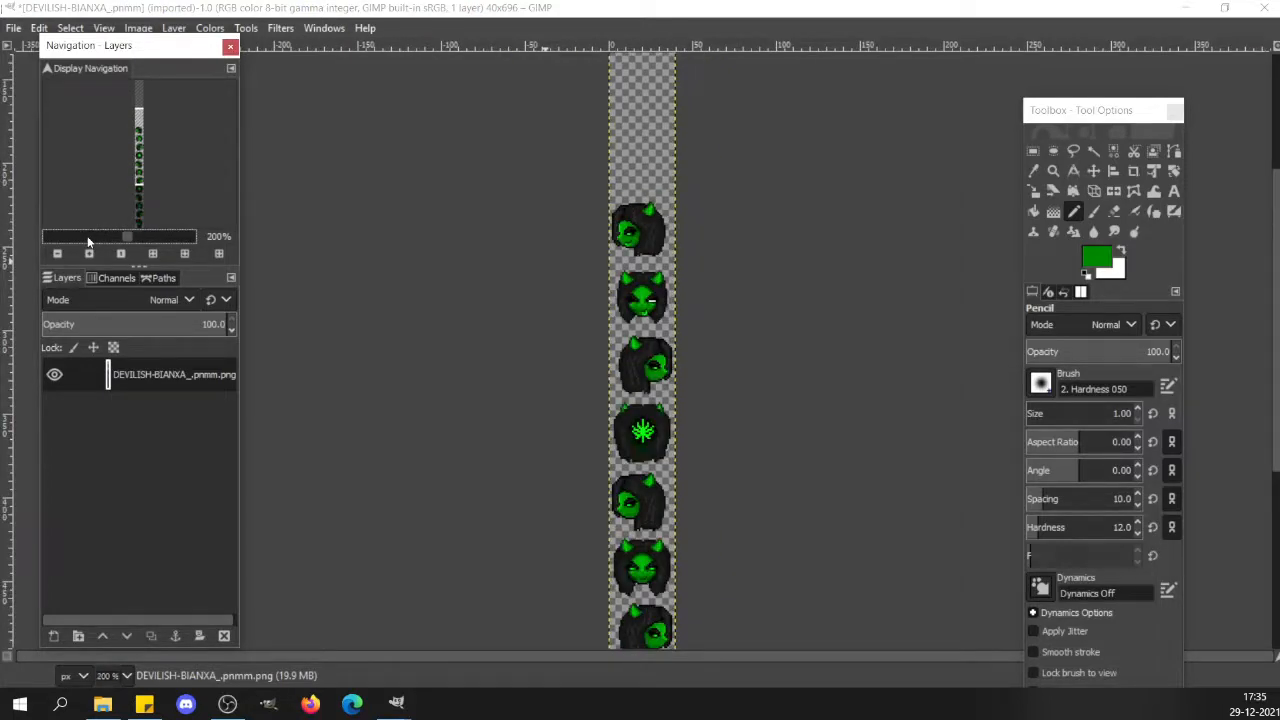
click(152, 242)
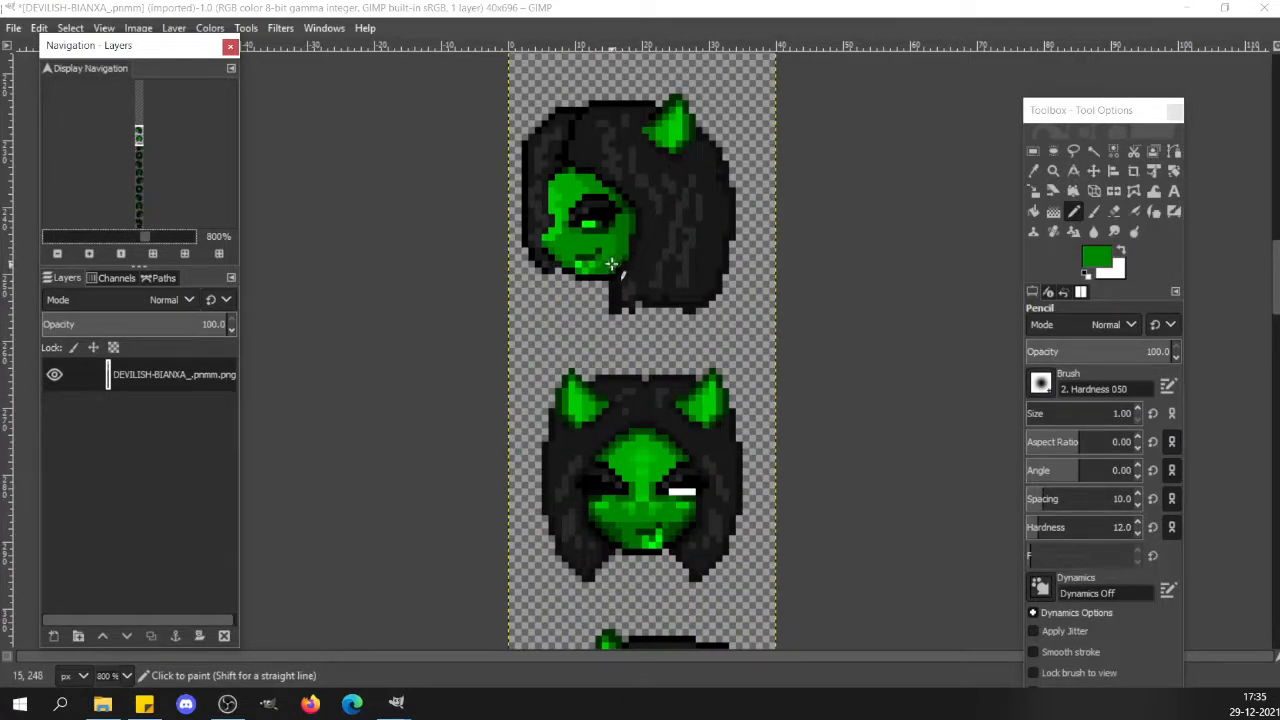
click(611, 264)
ctrl+click(617, 264)
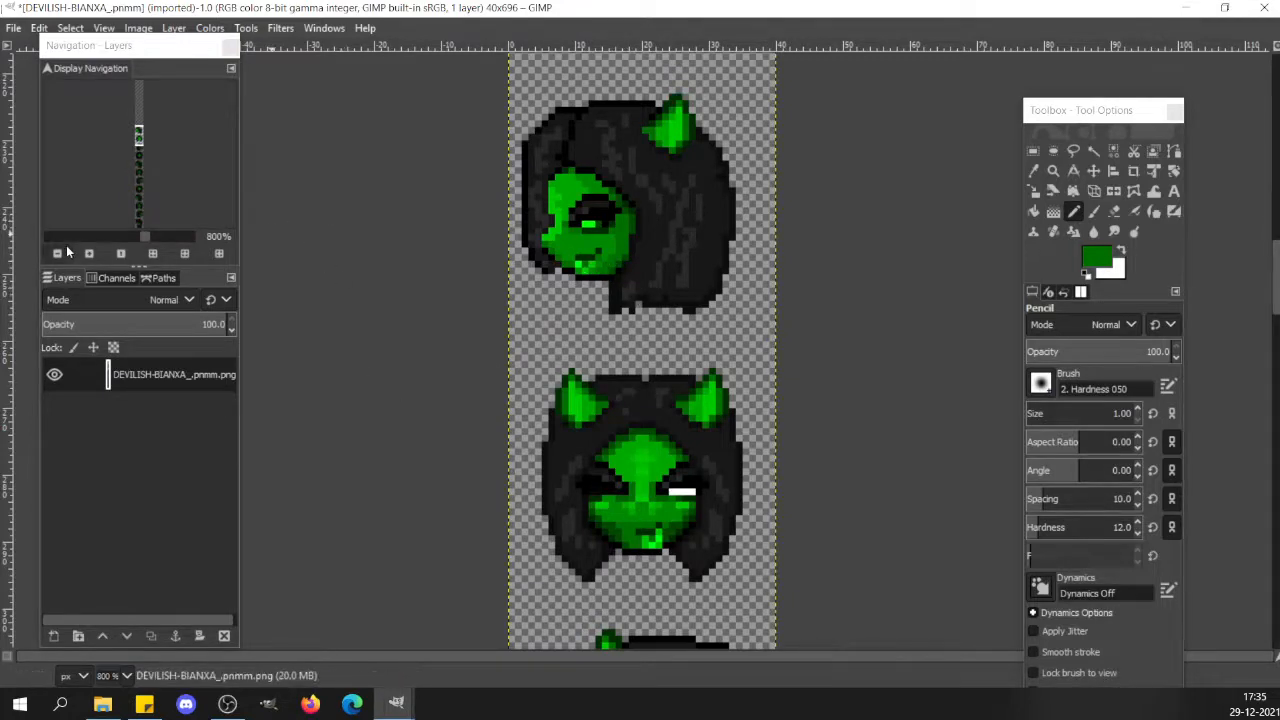
Copy the 5 × 4 px mouth area of the top side-view head and switch to the Head Template image.
scroll(86, 241, down, 3)
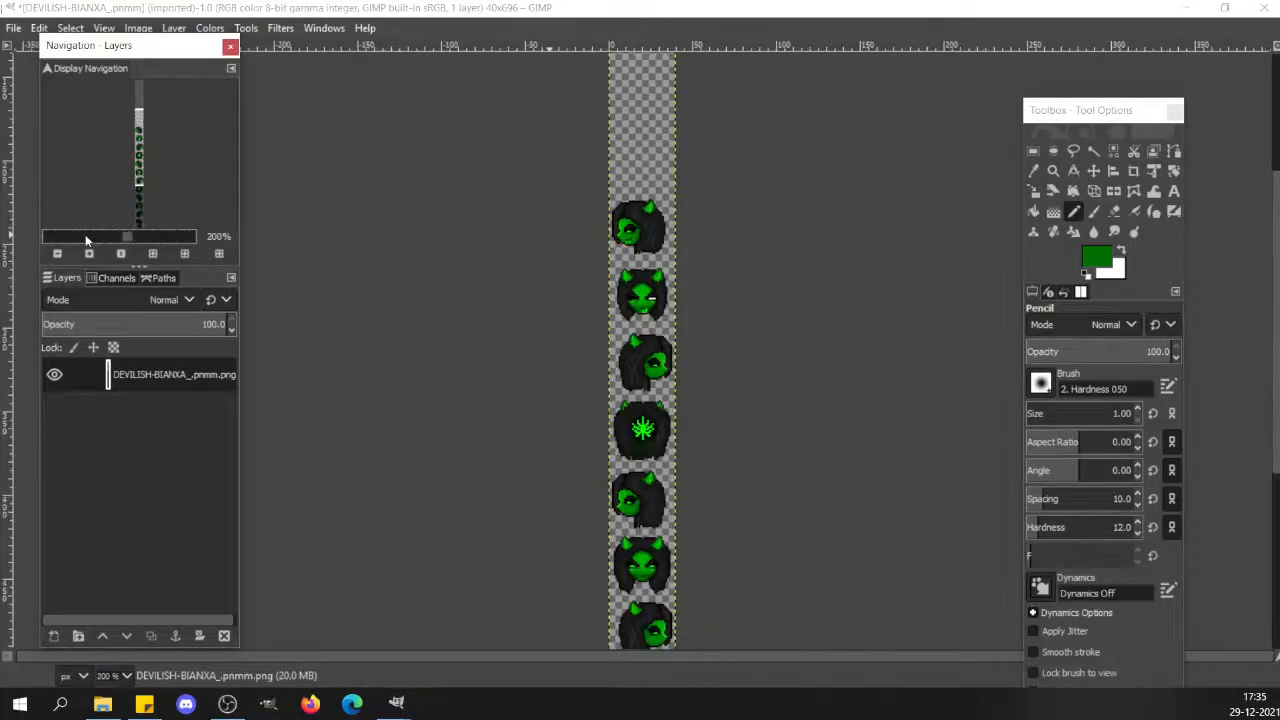
scroll(86, 241, down, 1)
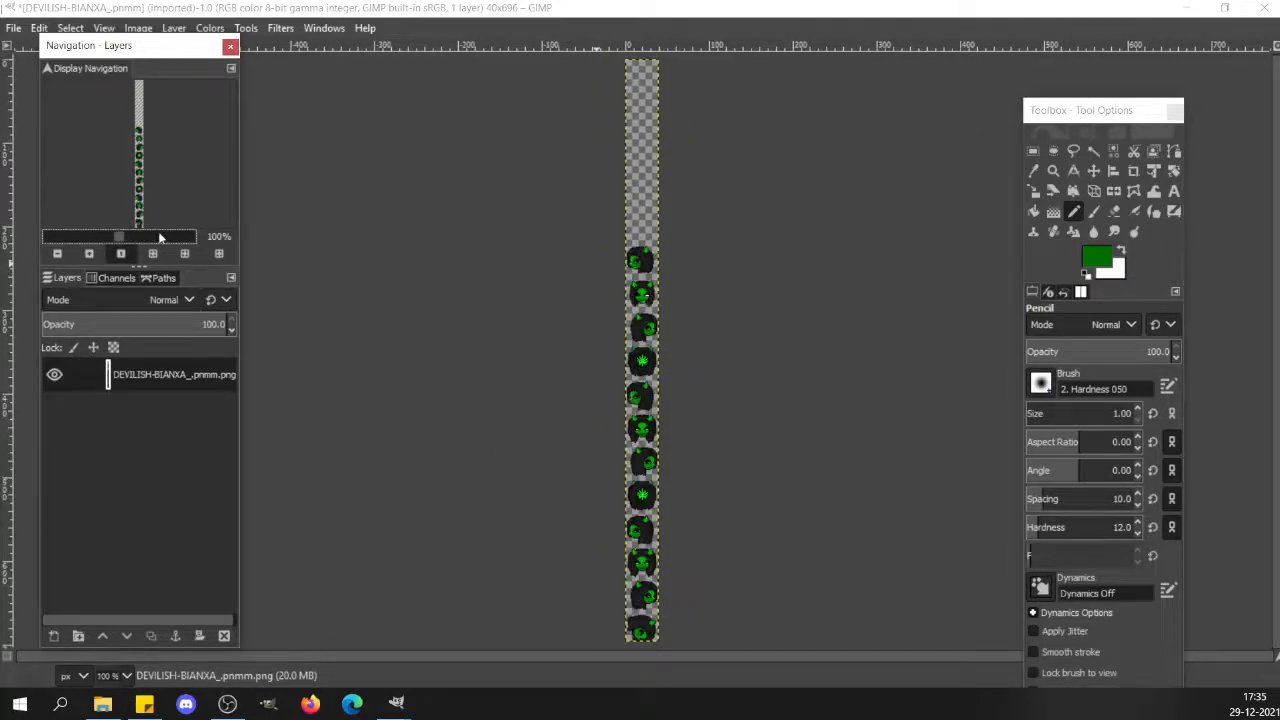
scroll(169, 238, up, 2)
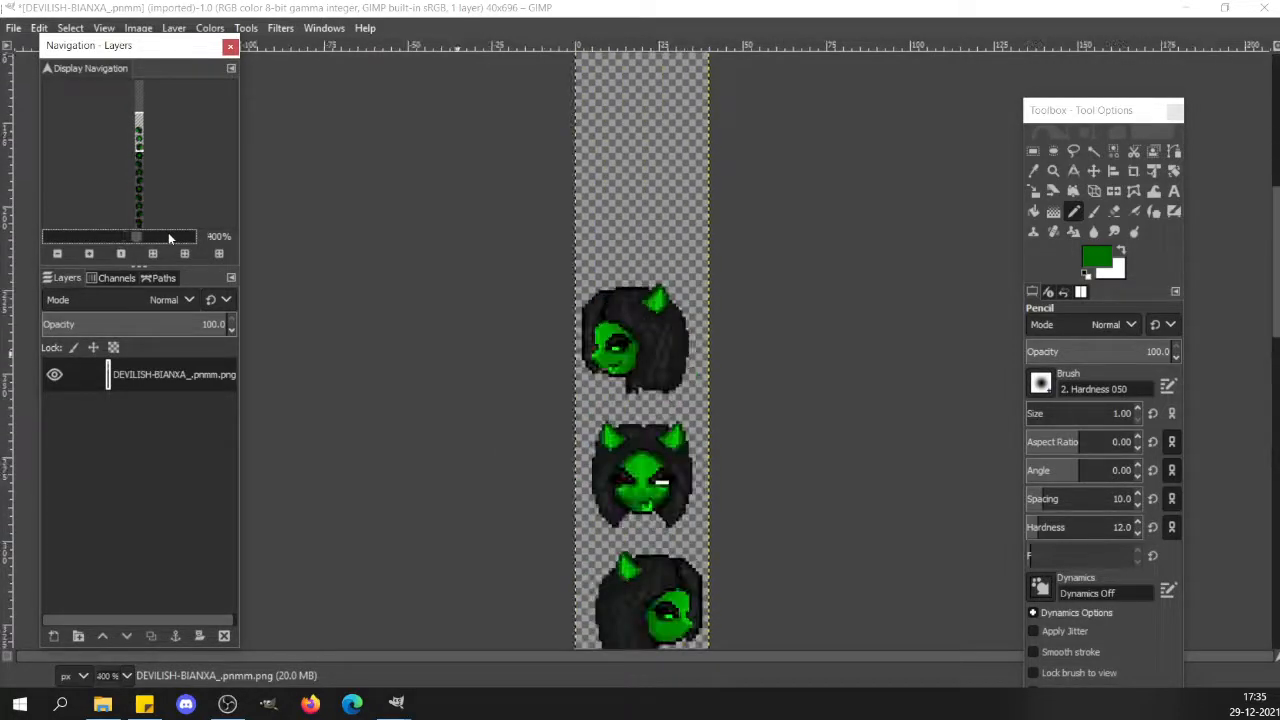
key(r)
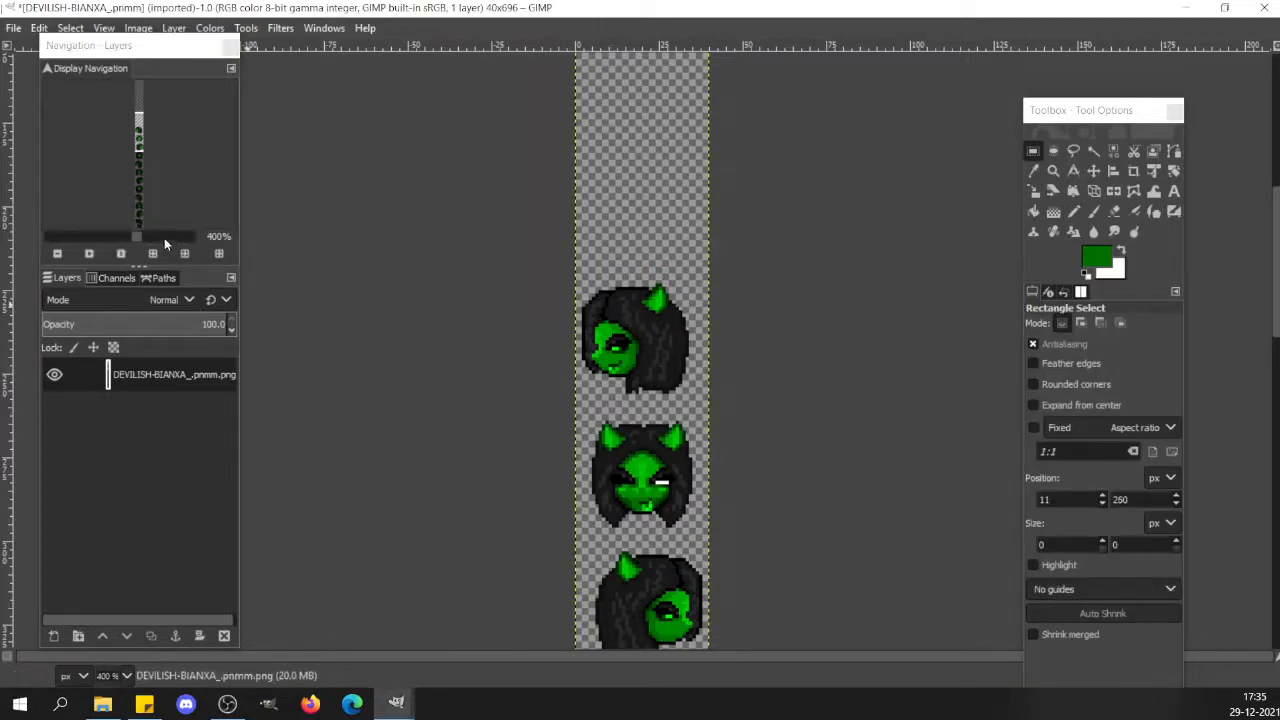
scroll(164, 237, up, 1)
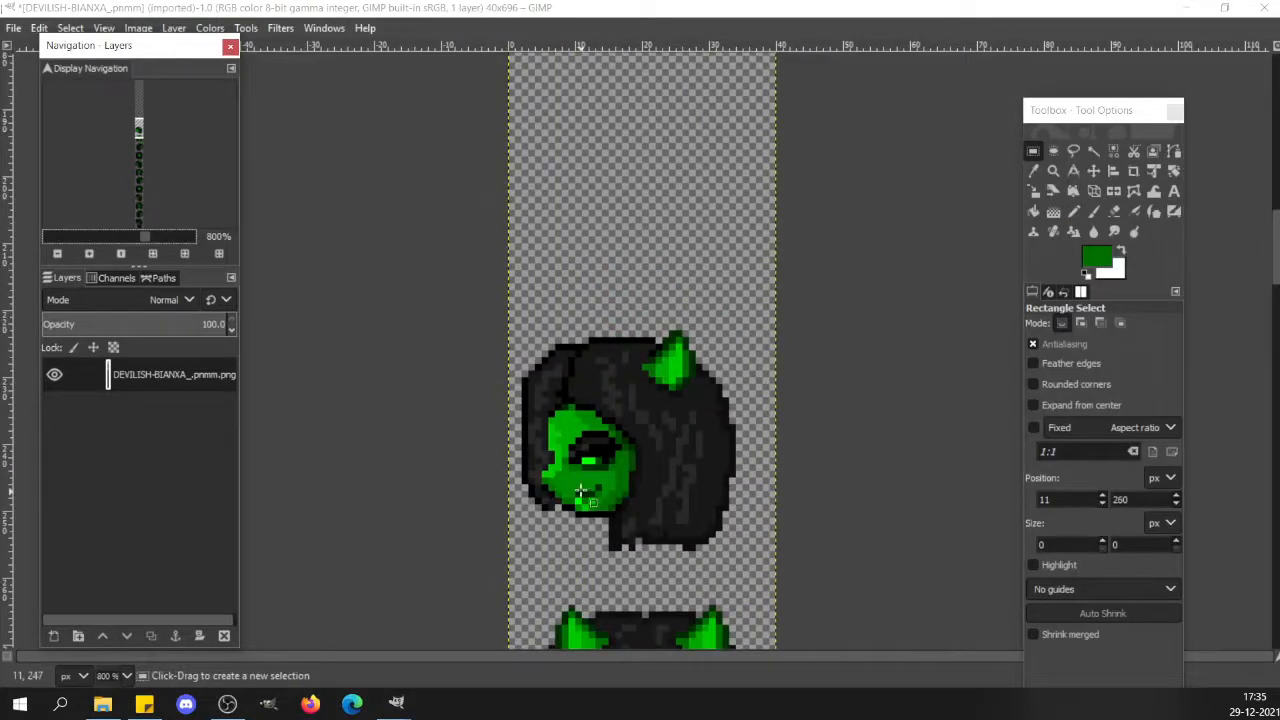
drag(570, 483, 580, 518)
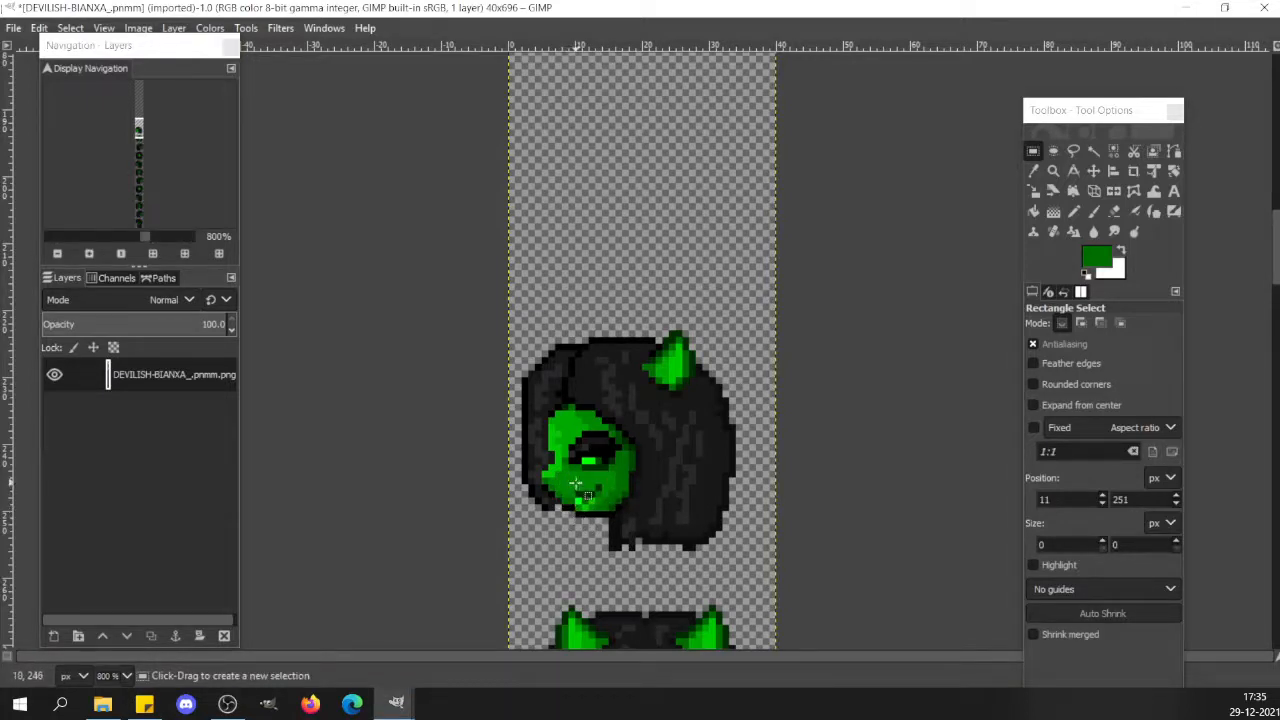
drag(575, 484, 608, 512)
key(ctrl)
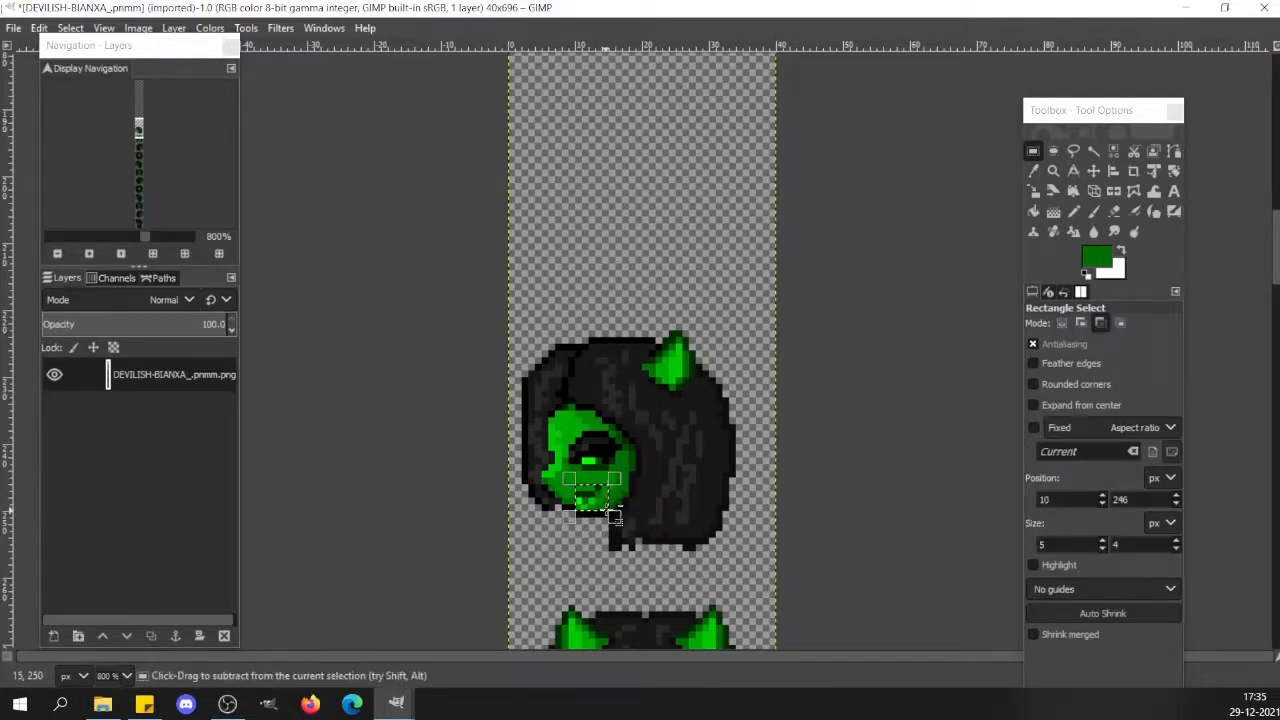
key(ctrl+c)
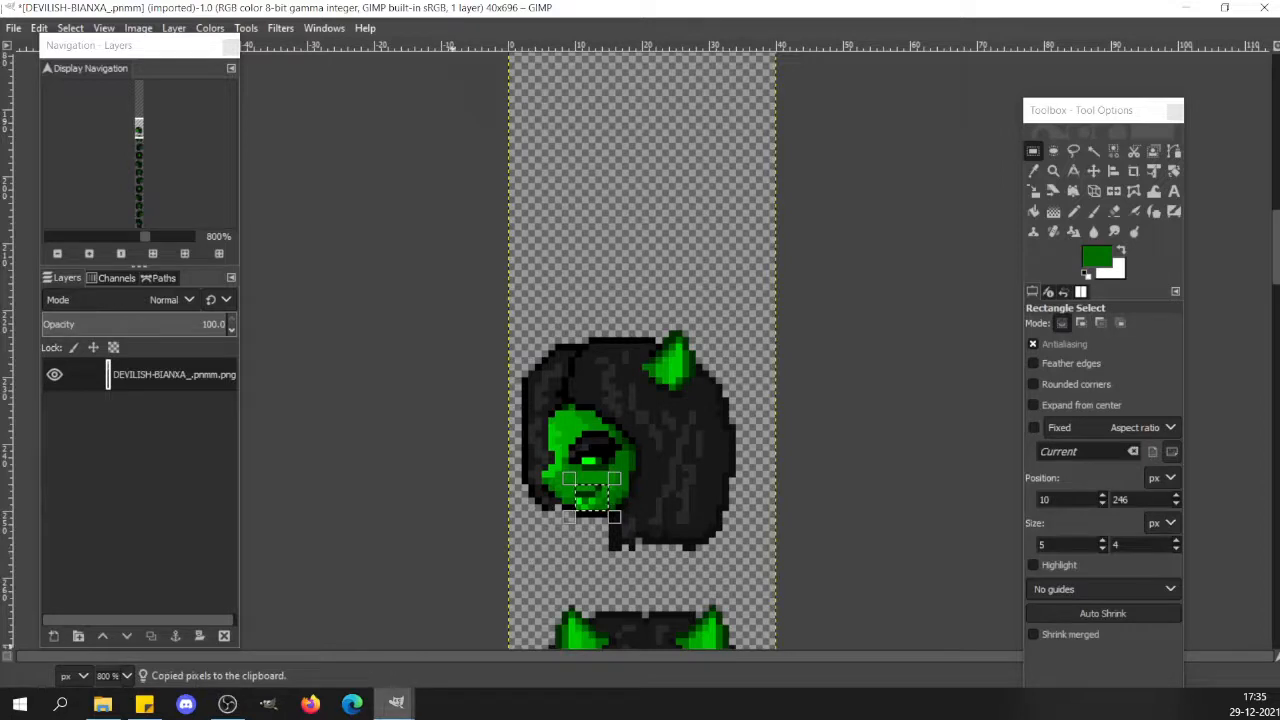
mouse_move(396, 704)
click(458, 657)
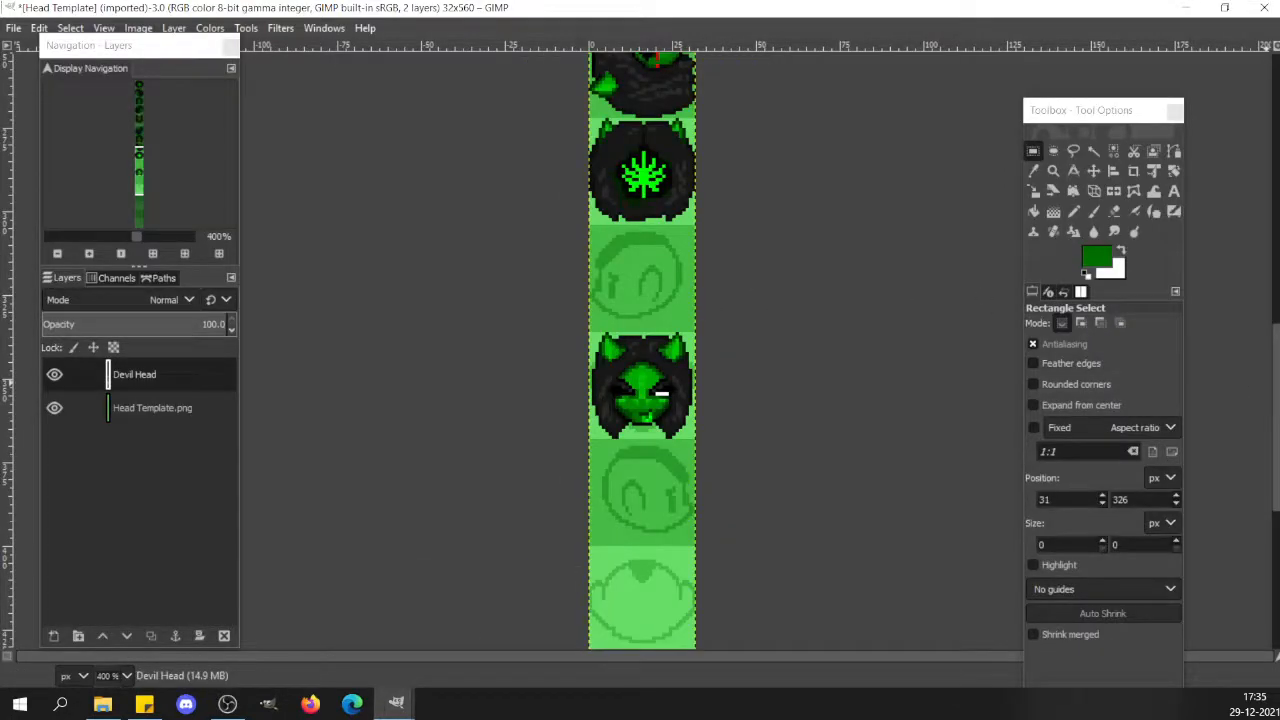
Switch to the DEVILISH-BIANXA image and copy the 42 × 36 px area around the side-view head.
mouse_move(1278, 390)
mouse_down()
mouse_move(1278, 264)
mouse_move(1278, 460)
mouse_move(1278, 382)
mouse_up()
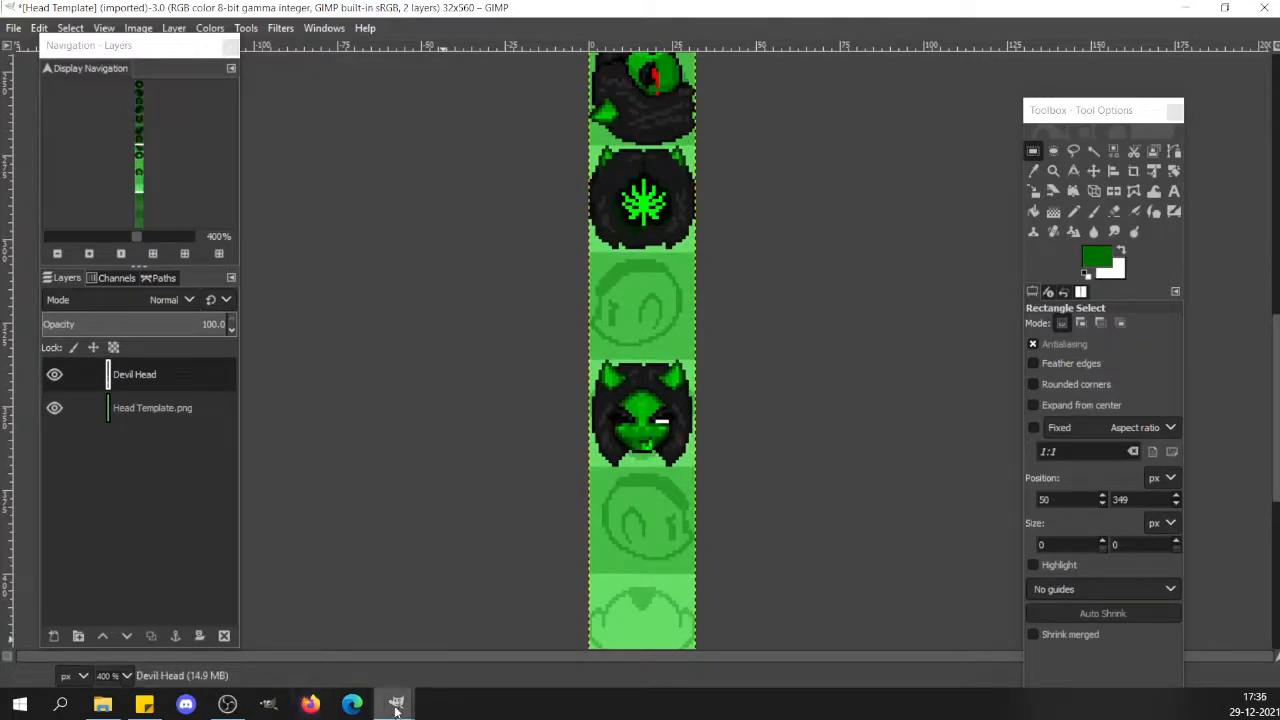
mouse_move(396, 708)
click(341, 654)
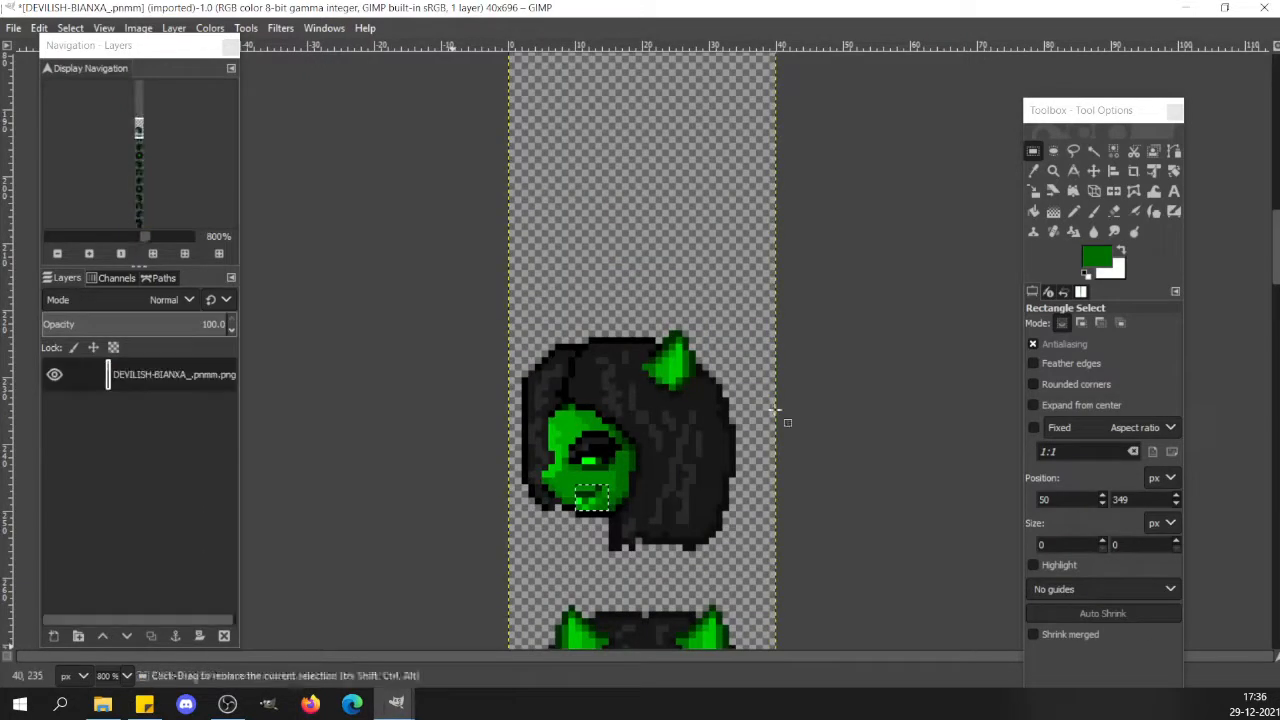
drag(502, 318, 785, 557)
key(ctrl+c)
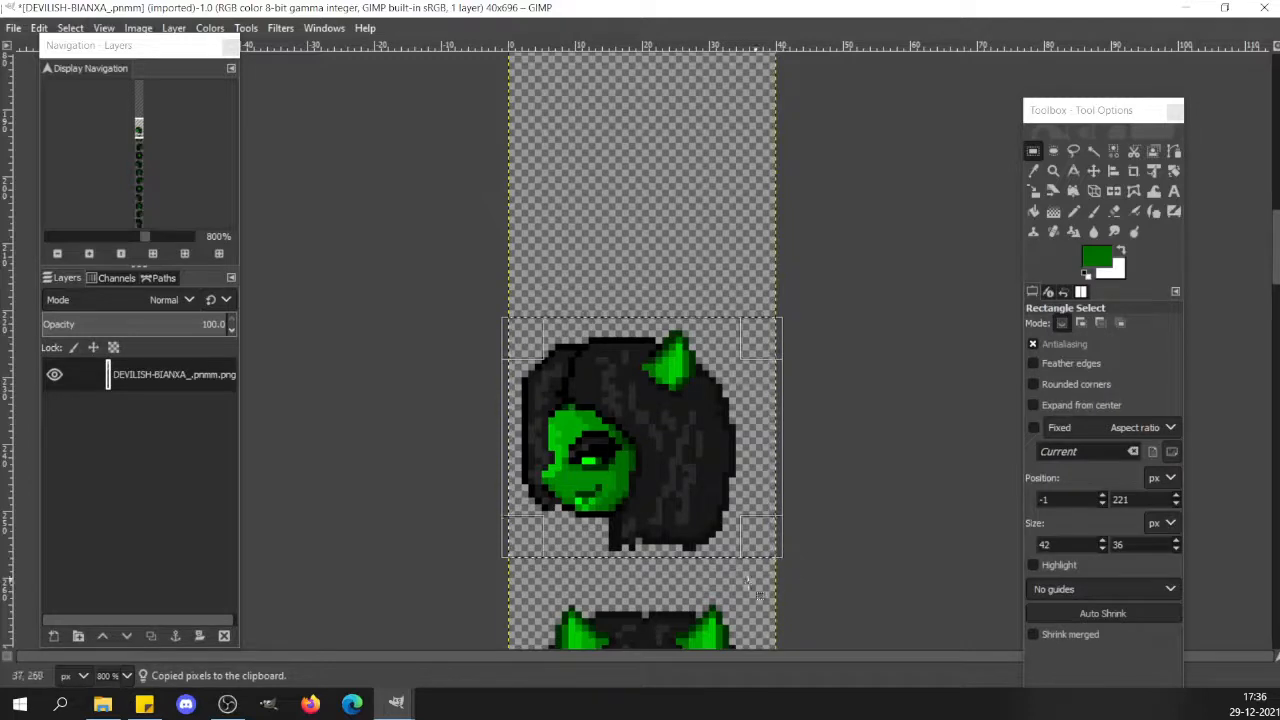
Try fitting the copied side-view head into the empty cell above the front-view head in Head Template, and undo the paste.
mouse_move(396, 705)
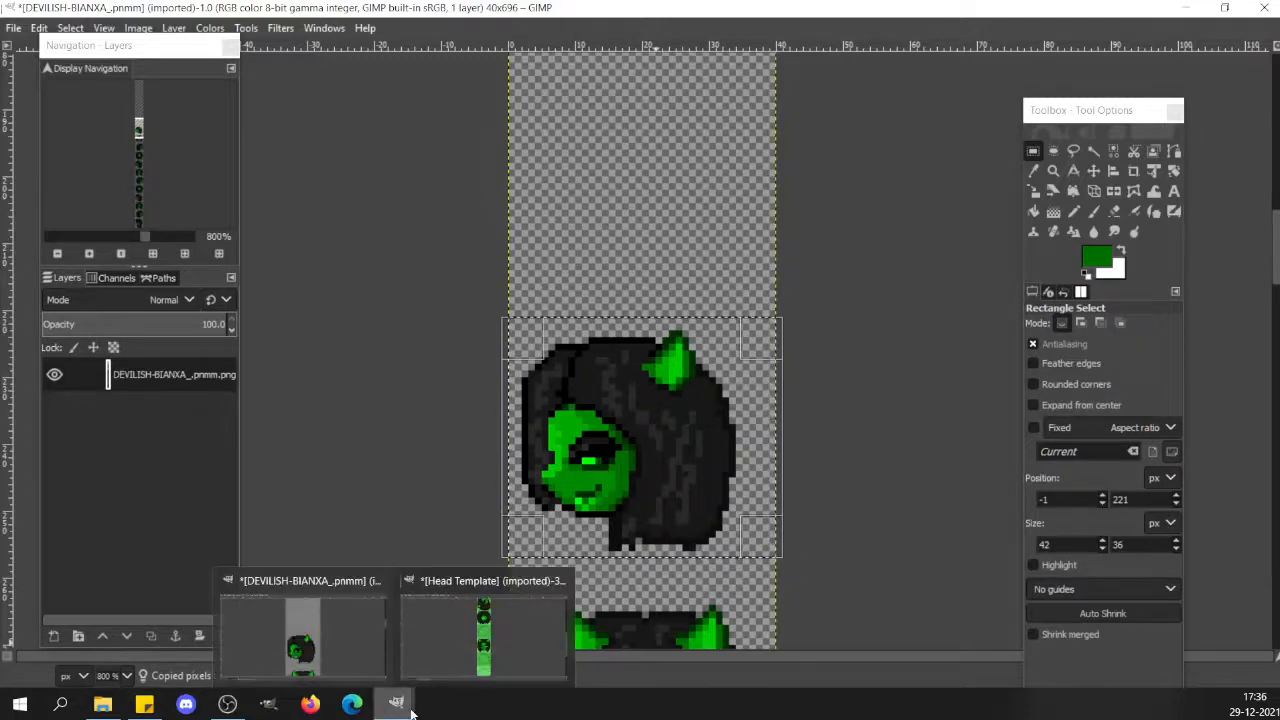
click(462, 658)
key(ctrl+v)
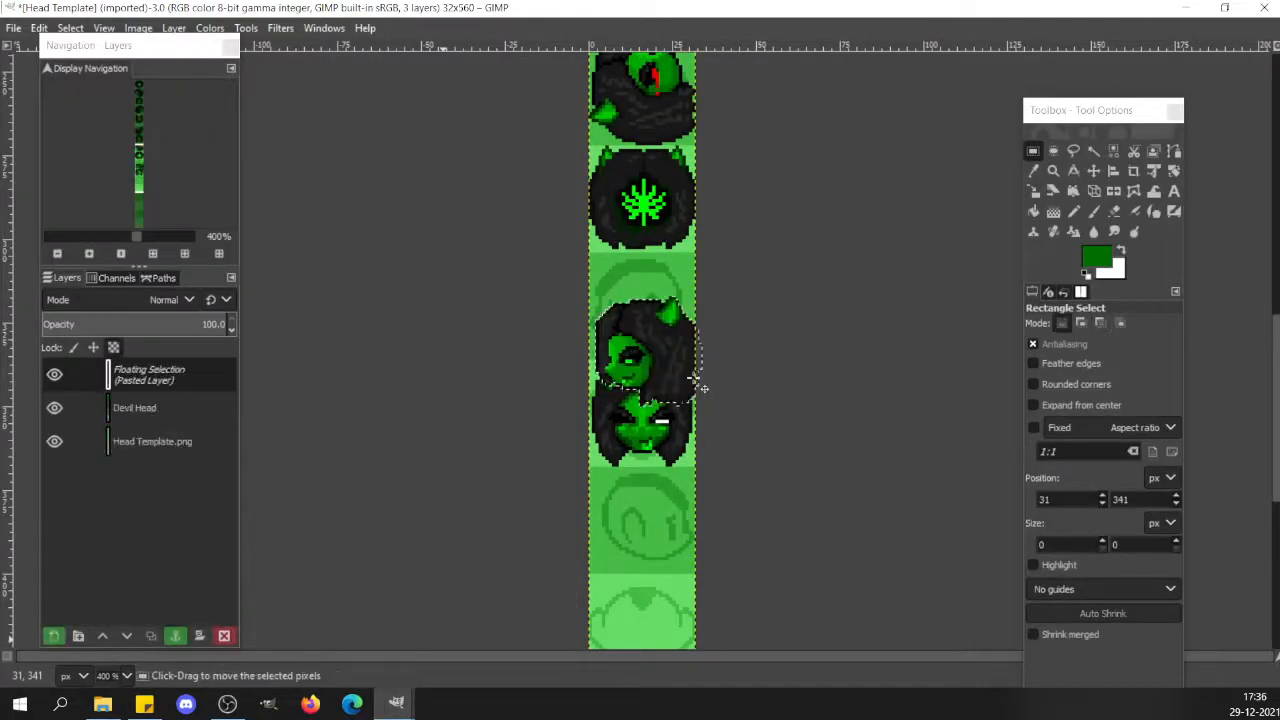
drag(667, 356, 659, 310)
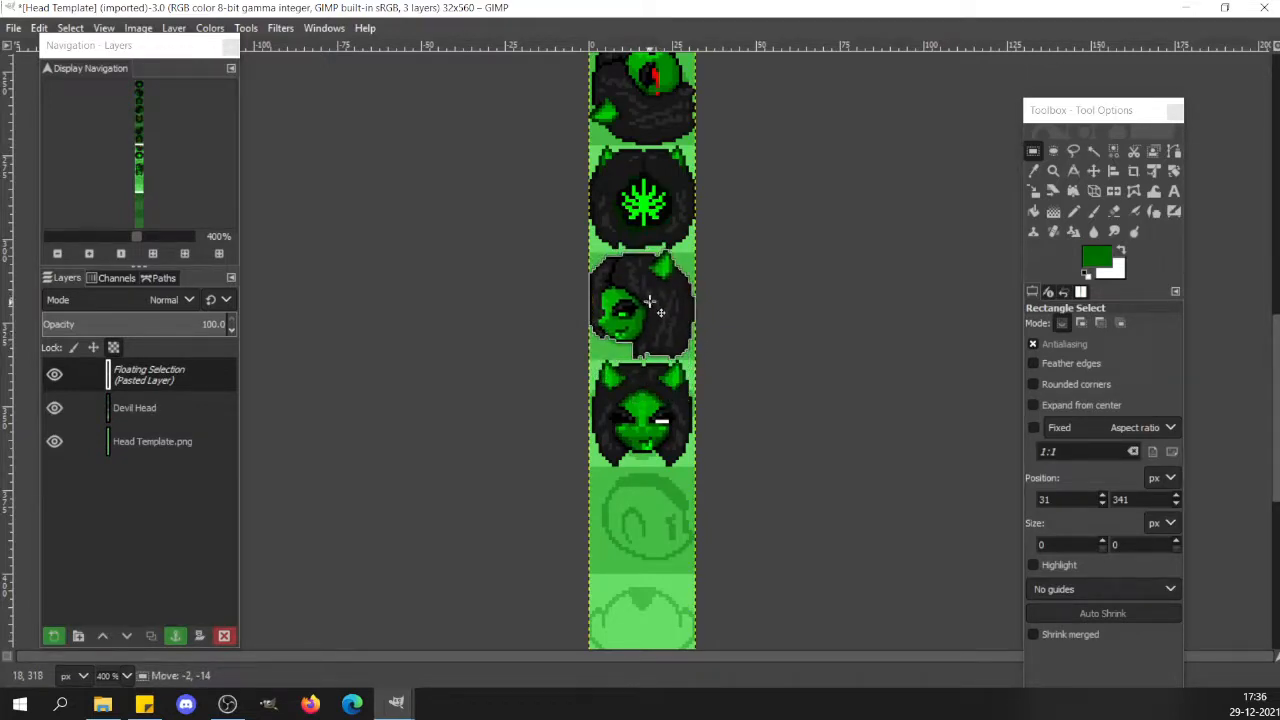
drag(660, 312, 654, 294)
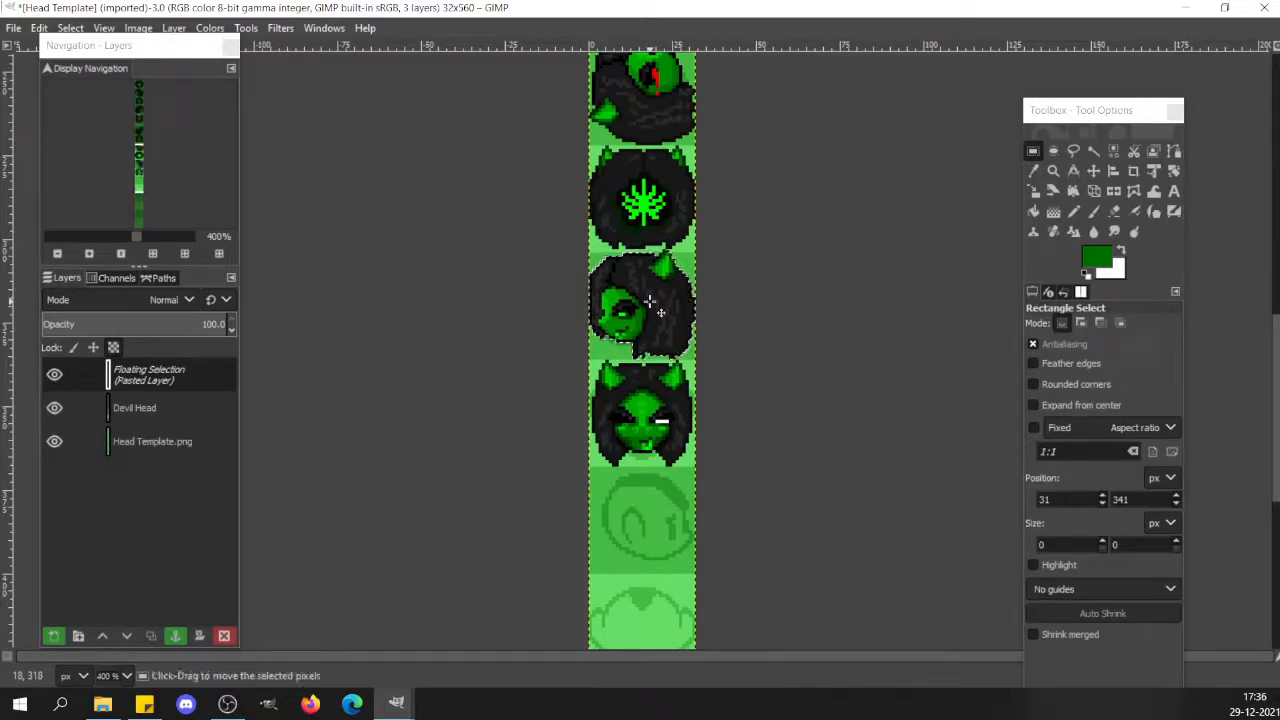
key(ctrl)
key(ctrl+z)
key(ctrl+z)
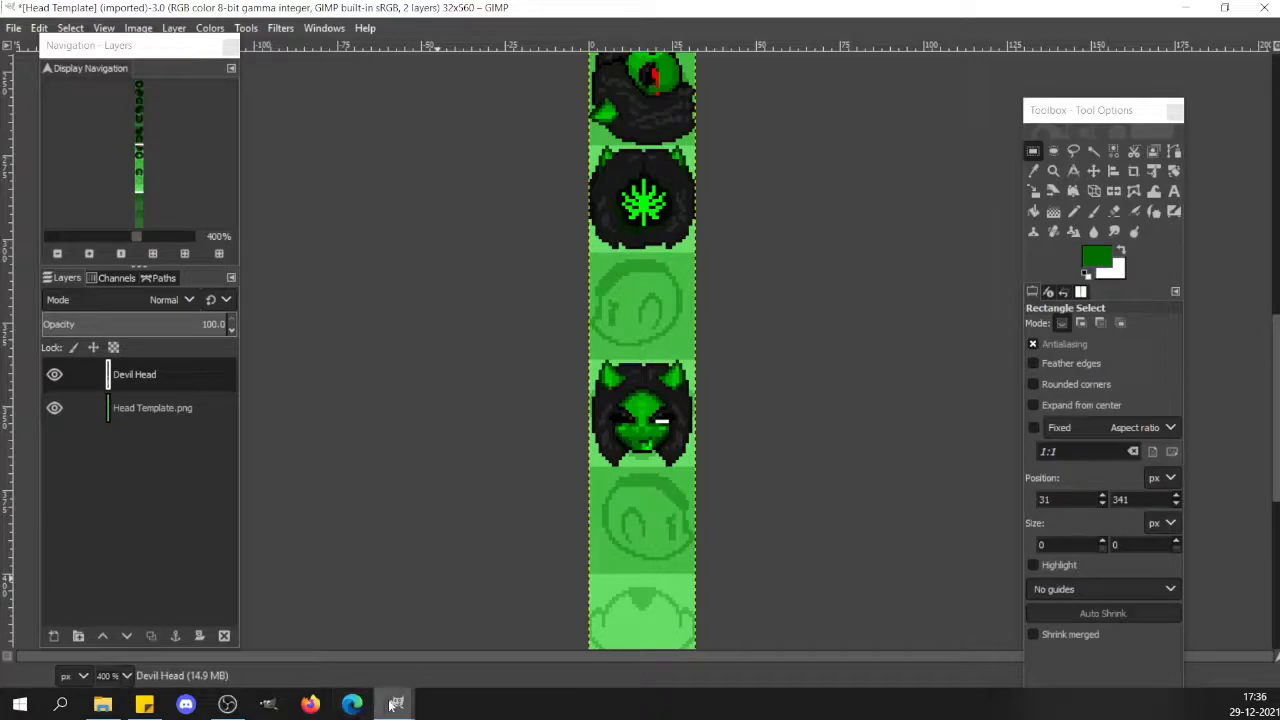
Cut the lower hair strip of the side-view head in the DEVILISH-BIANXA image and anchor it 1 px higher.
mouse_move(396, 703)
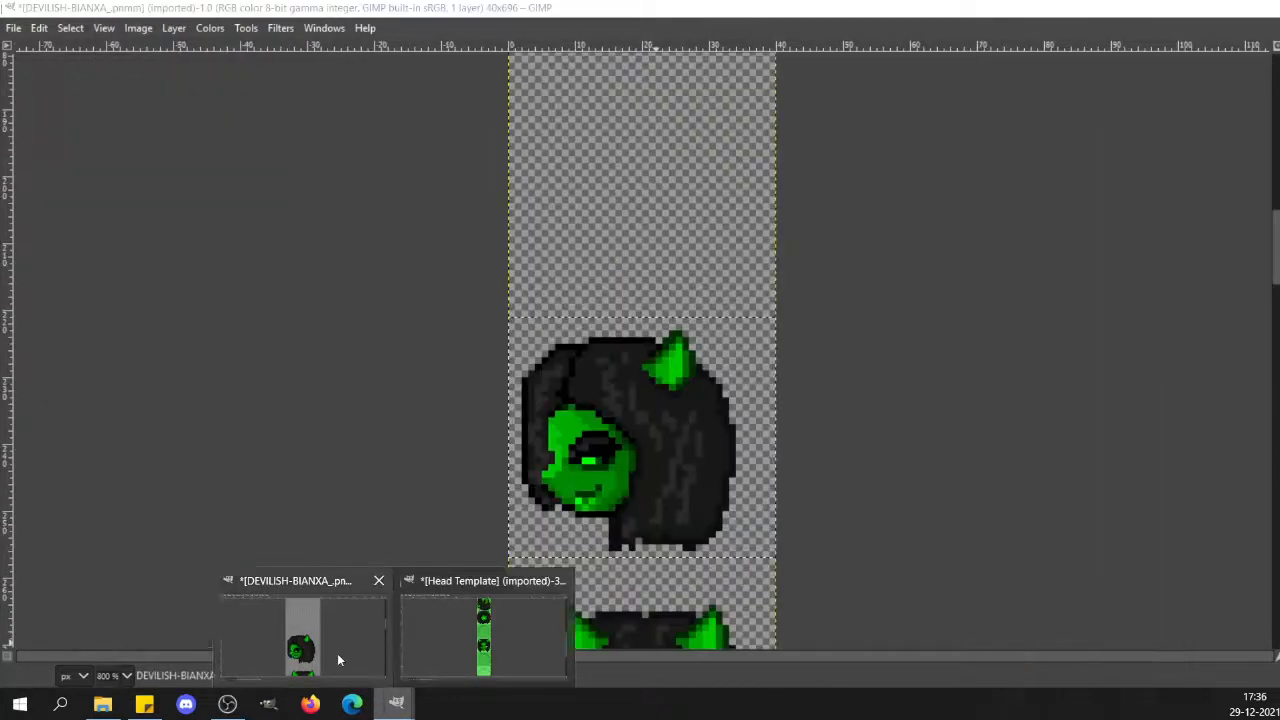
click(337, 655)
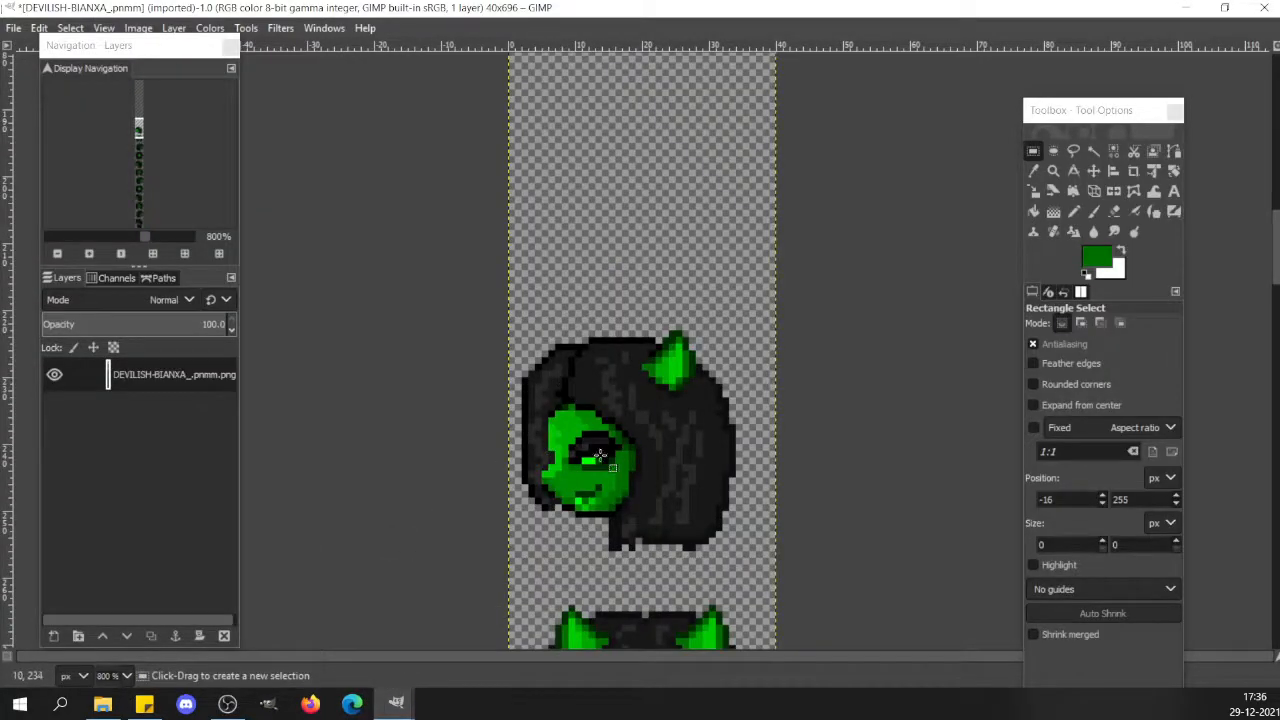
drag(596, 531, 748, 566)
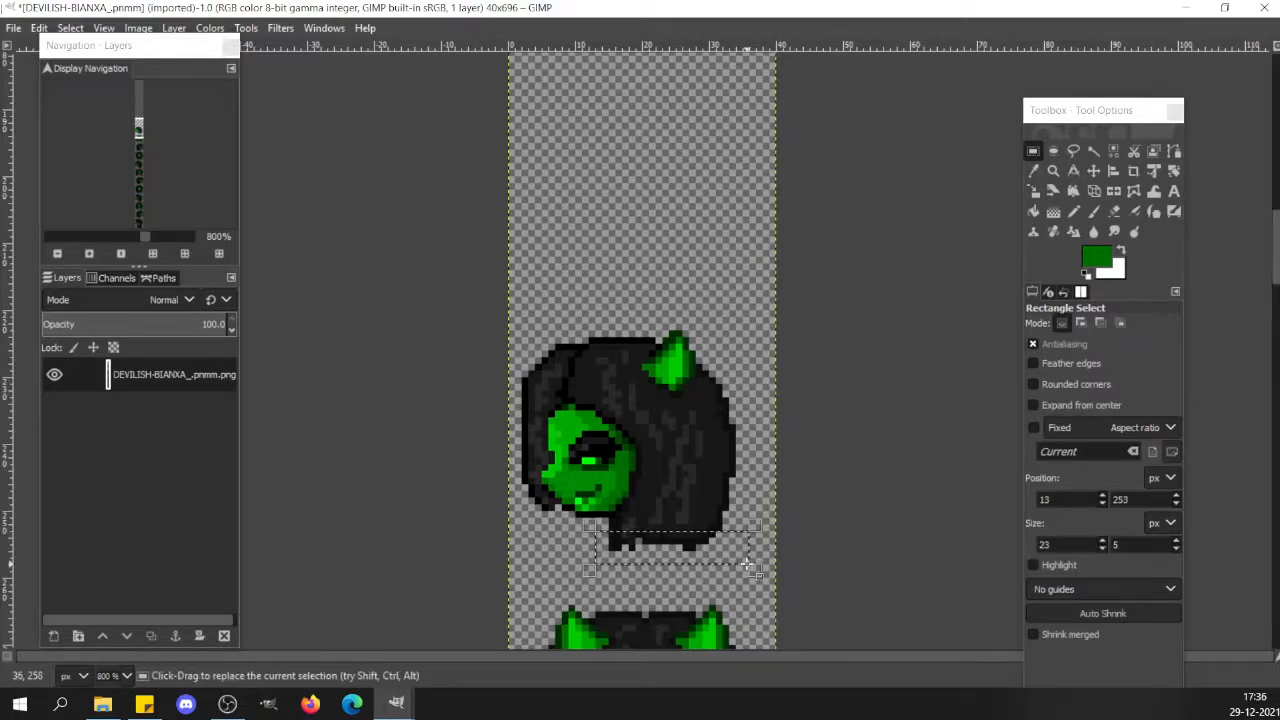
shift+click(724, 520)
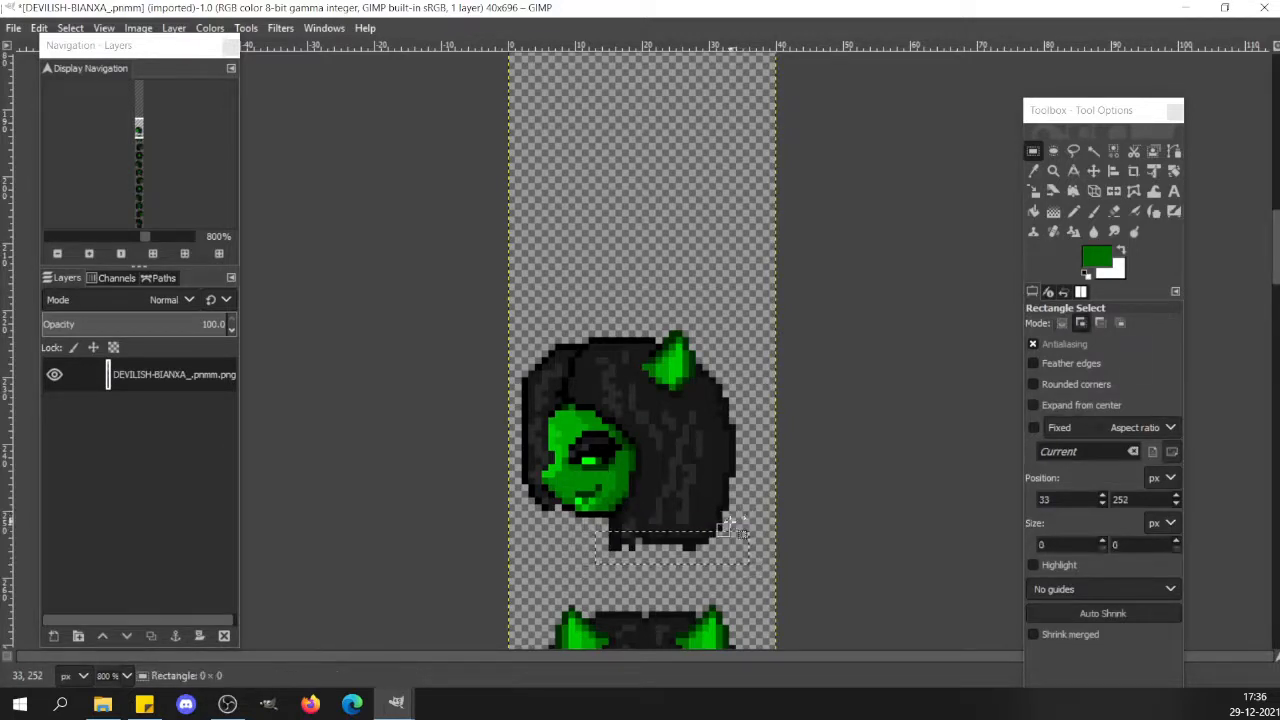
drag(724, 521, 714, 535)
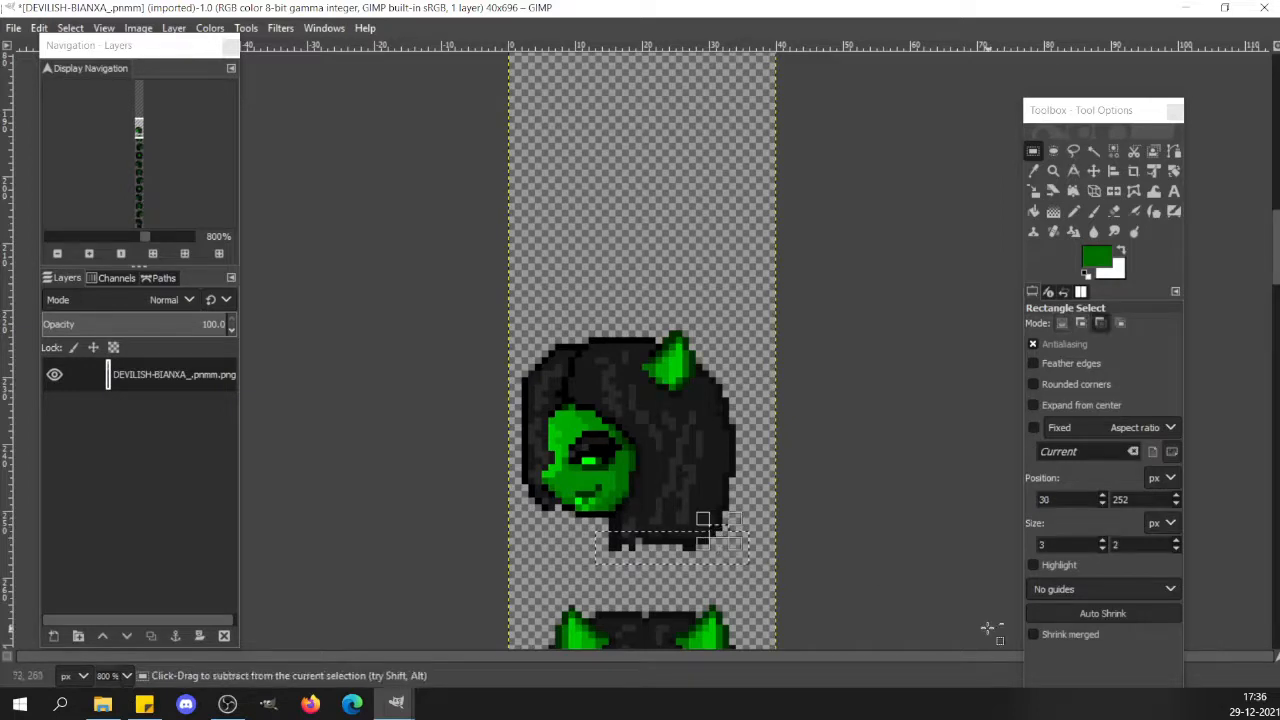
key(ctrl+x)
key(ctrl+v)
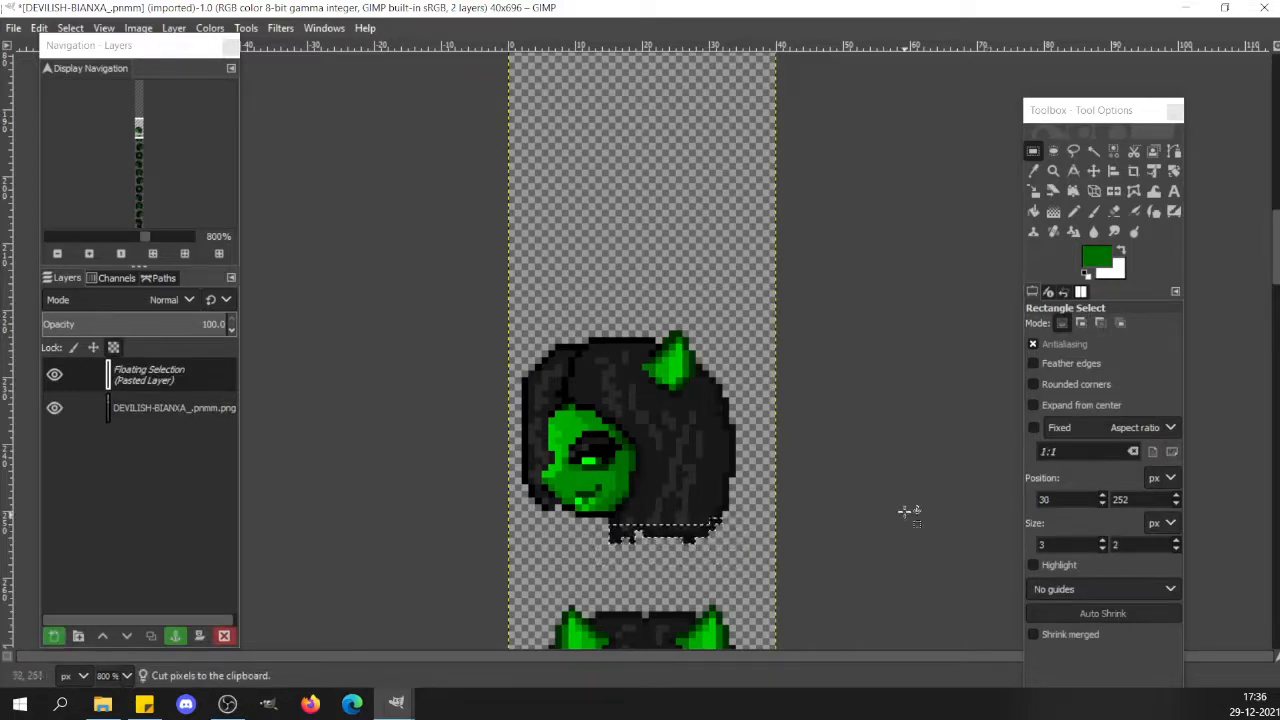
click(636, 452)
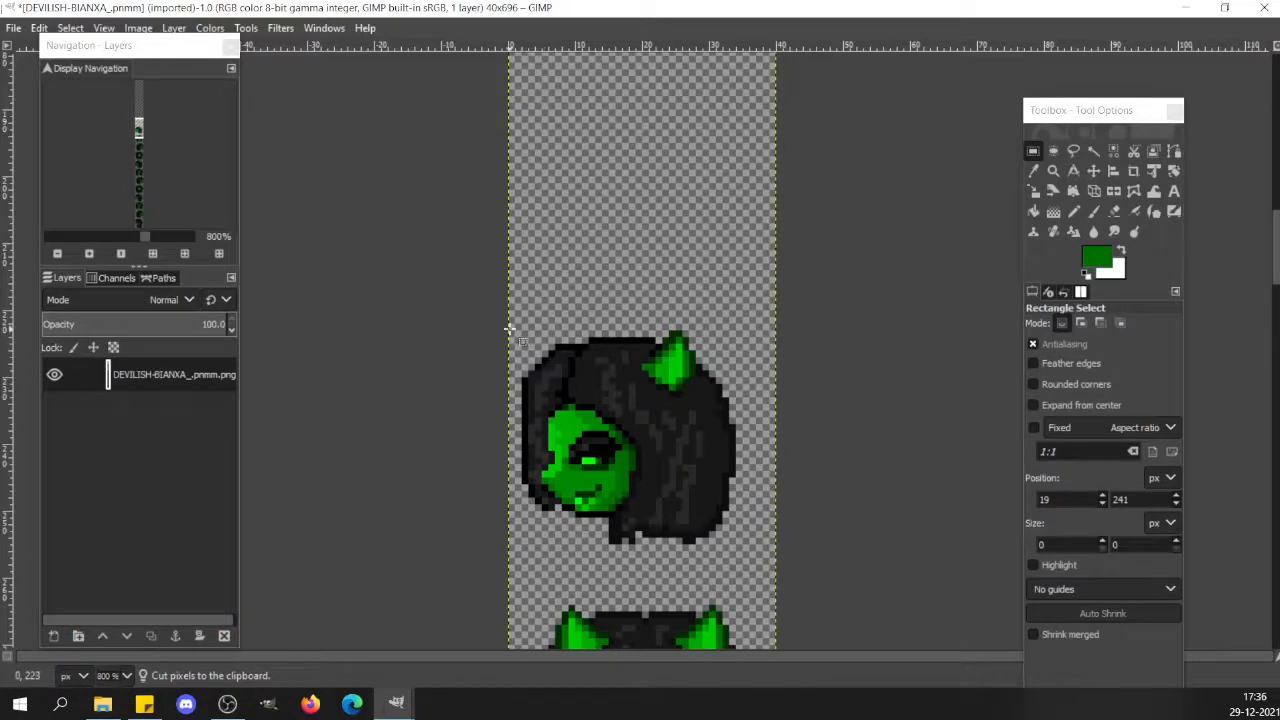
Copy the 40 × 33 px area around the shortened side-view head and switch to the Head Template image.
drag(510, 330, 778, 550)
key(ctrl+c)
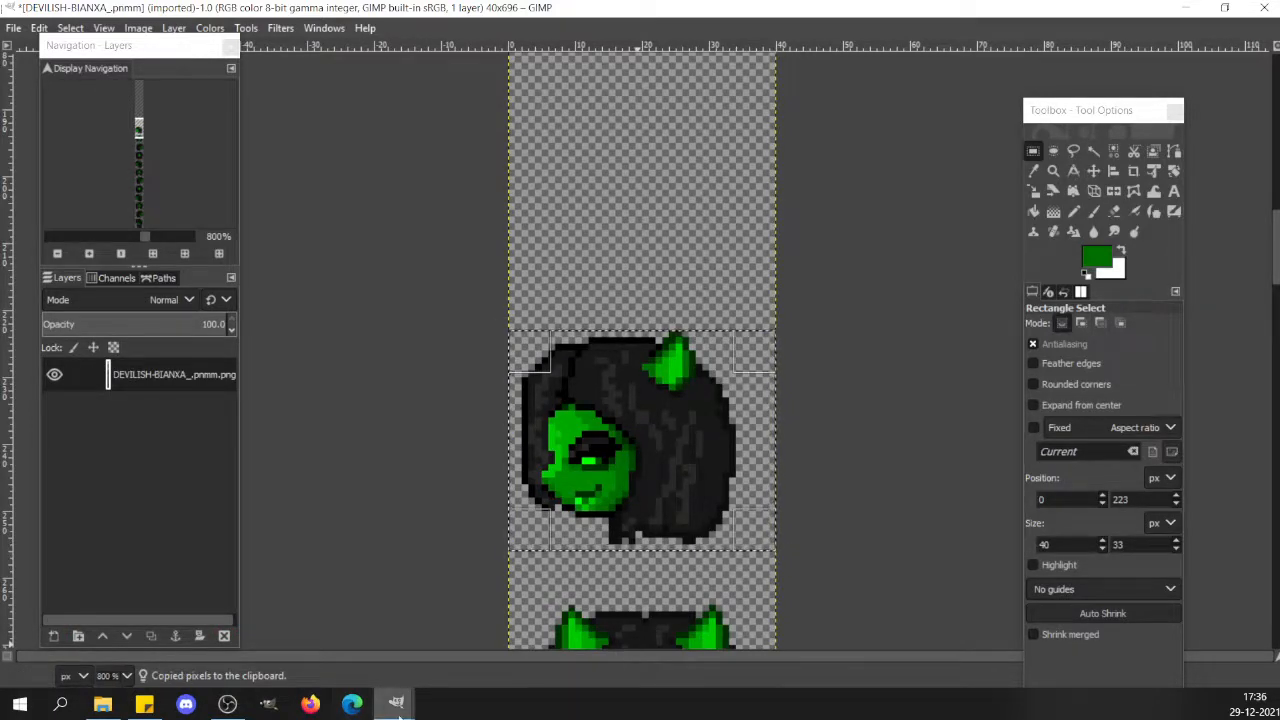
mouse_move(397, 703)
click(453, 662)
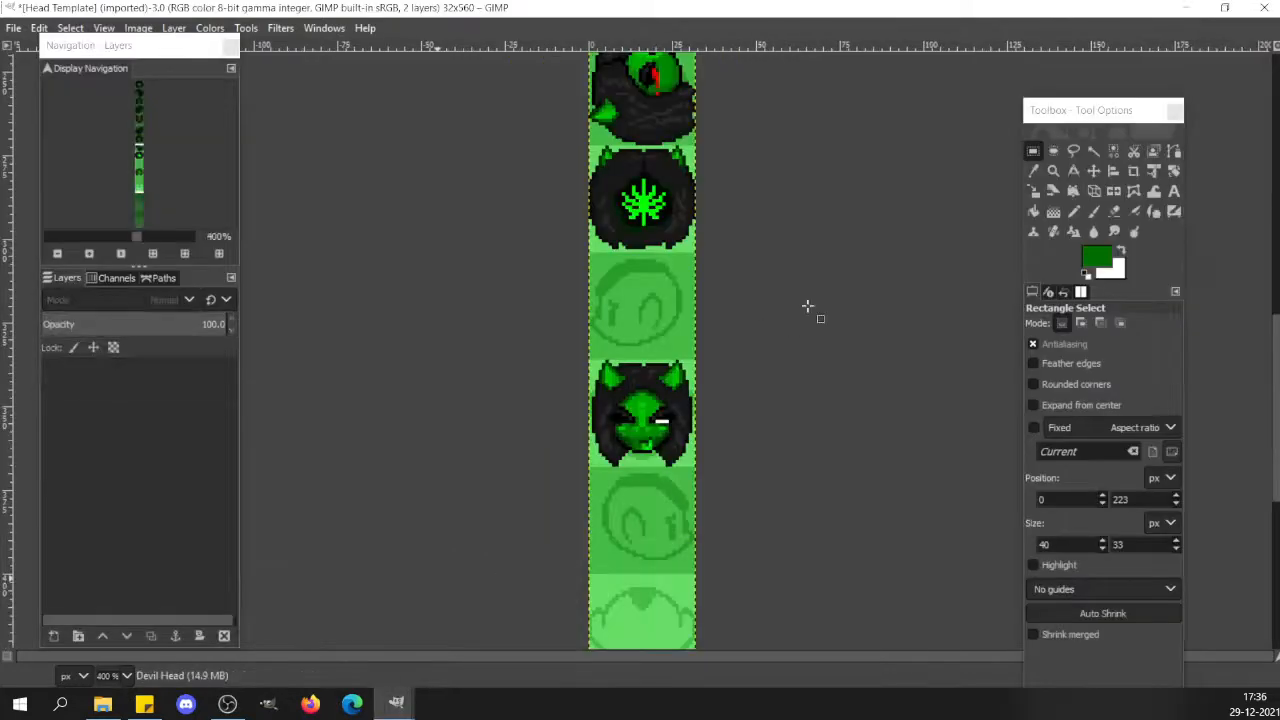
Paste the side-view head into the empty cell above the front-view head, align it within the cell, and anchor it.
key(ctrl+v)
click(634, 354)
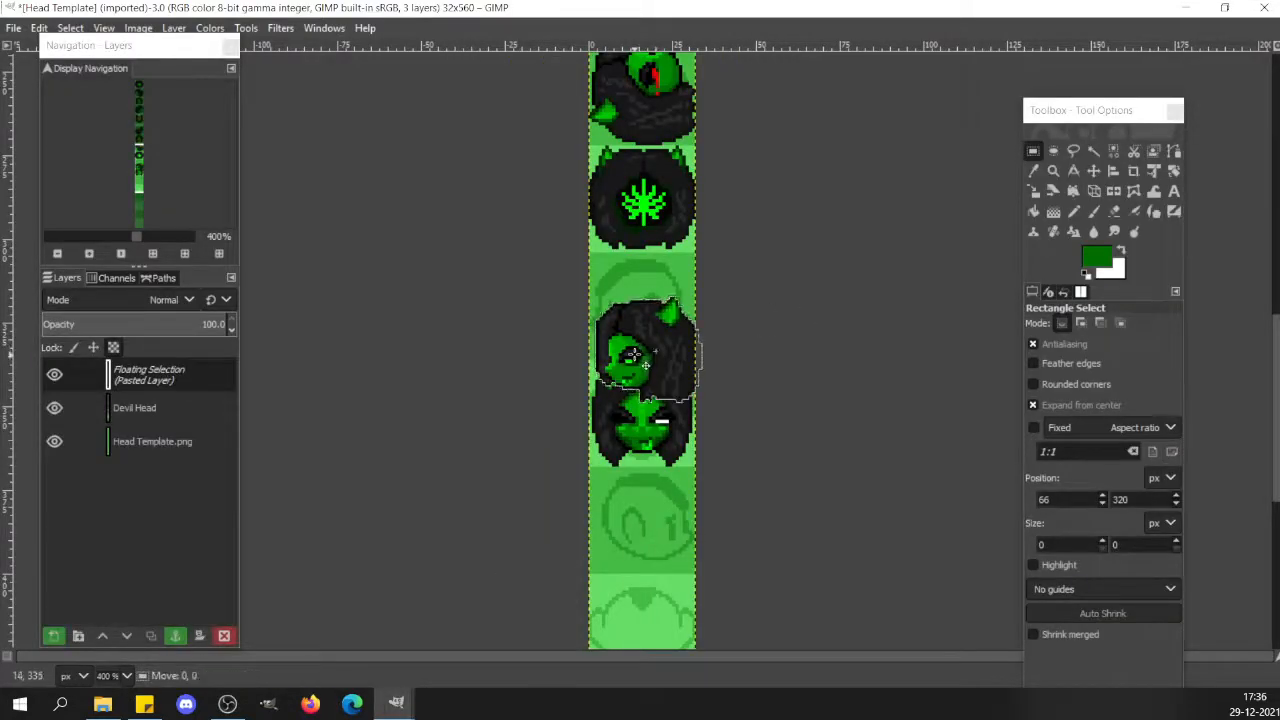
drag(634, 354, 620, 312)
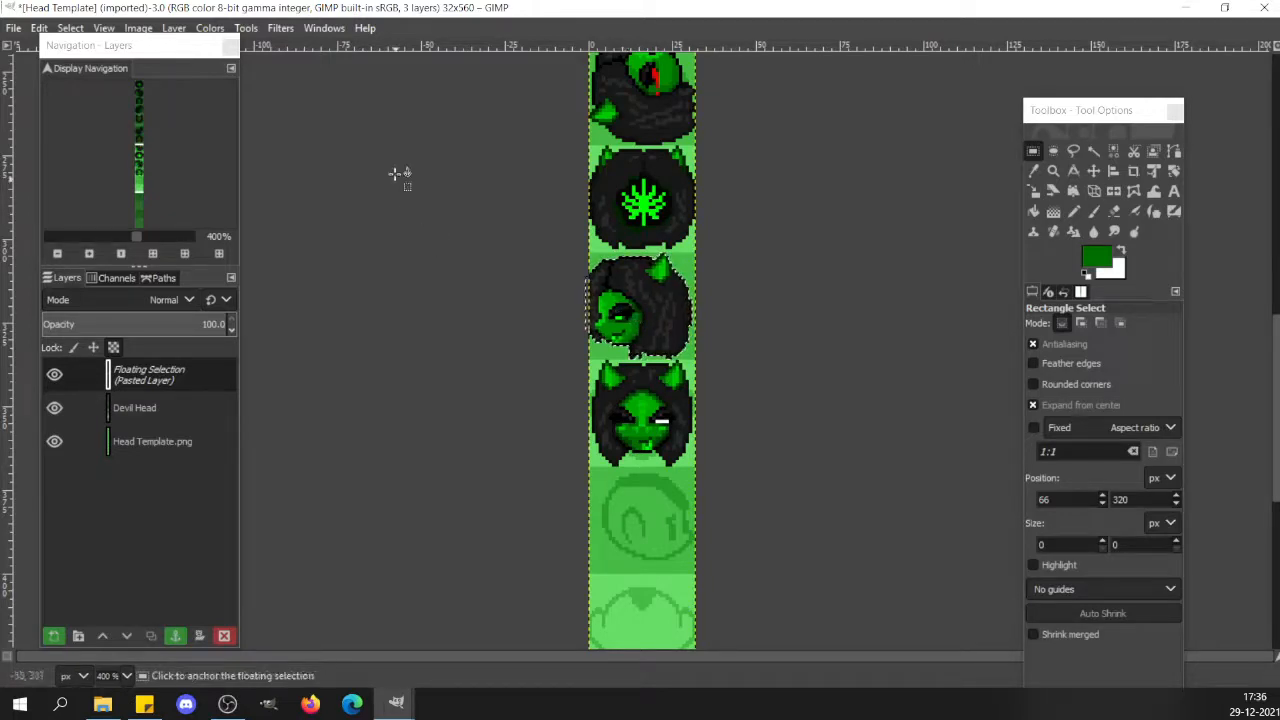
key(Right)
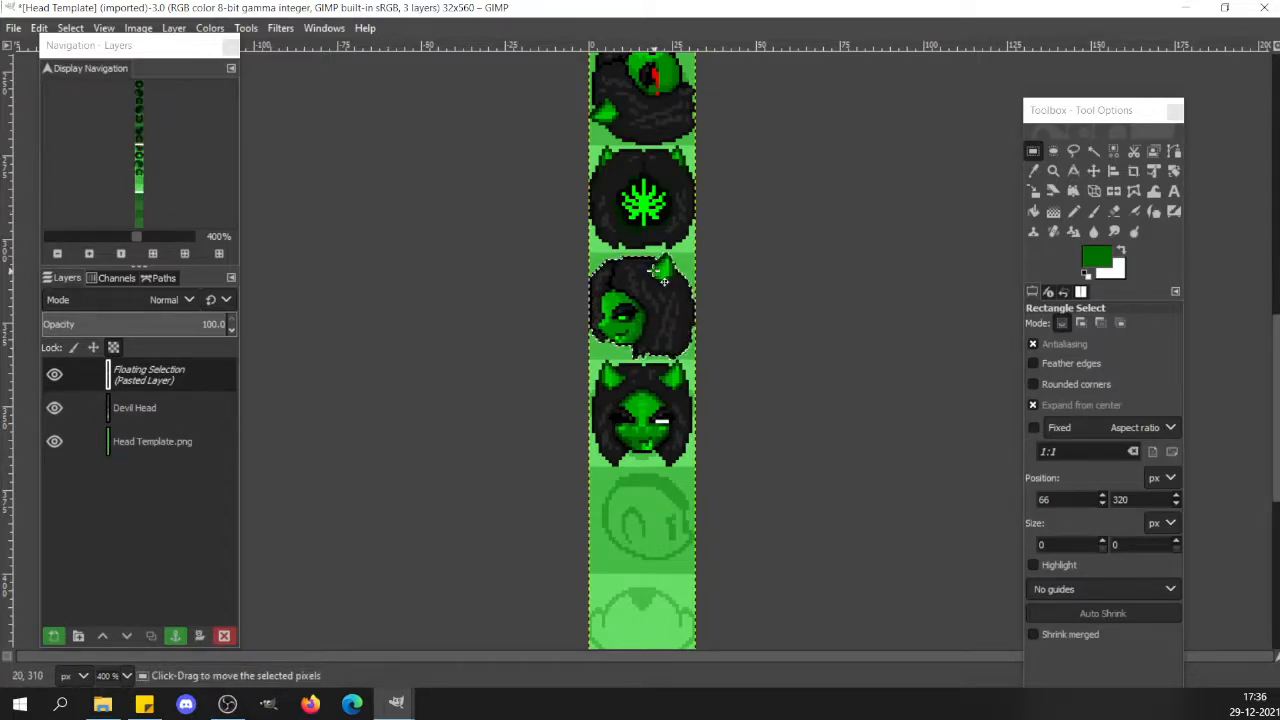
click(164, 236)
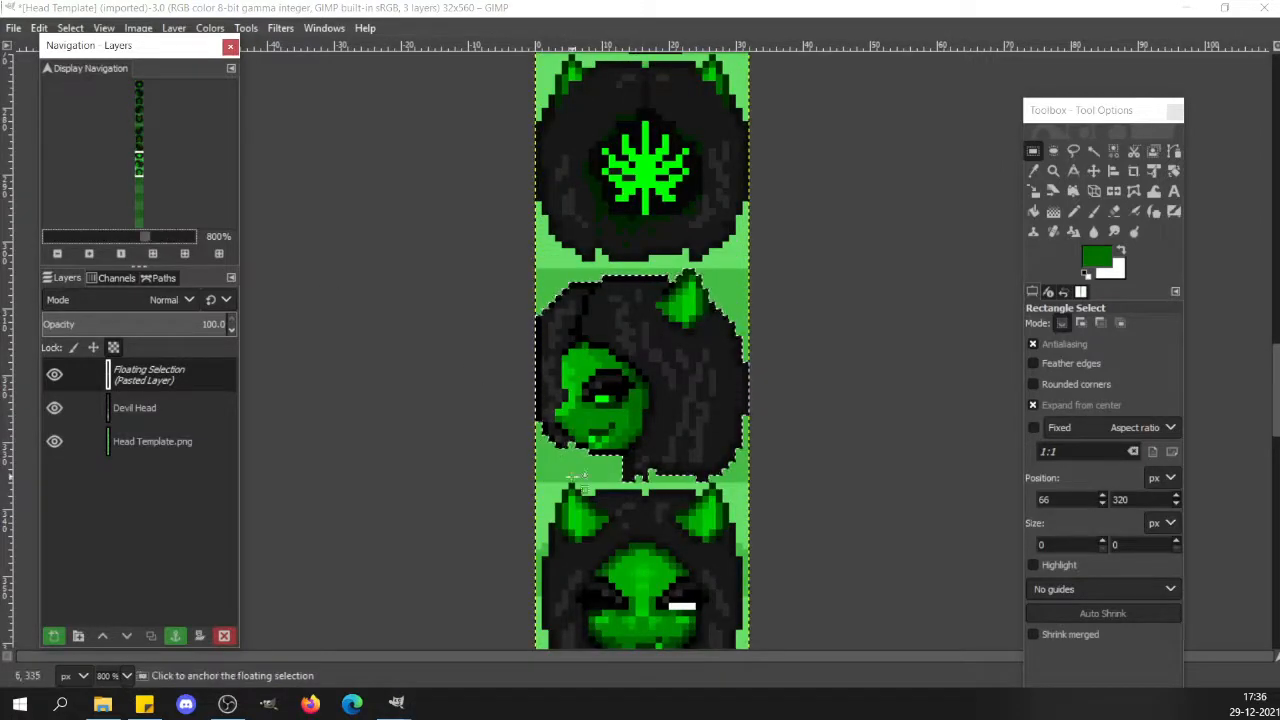
click(575, 478)
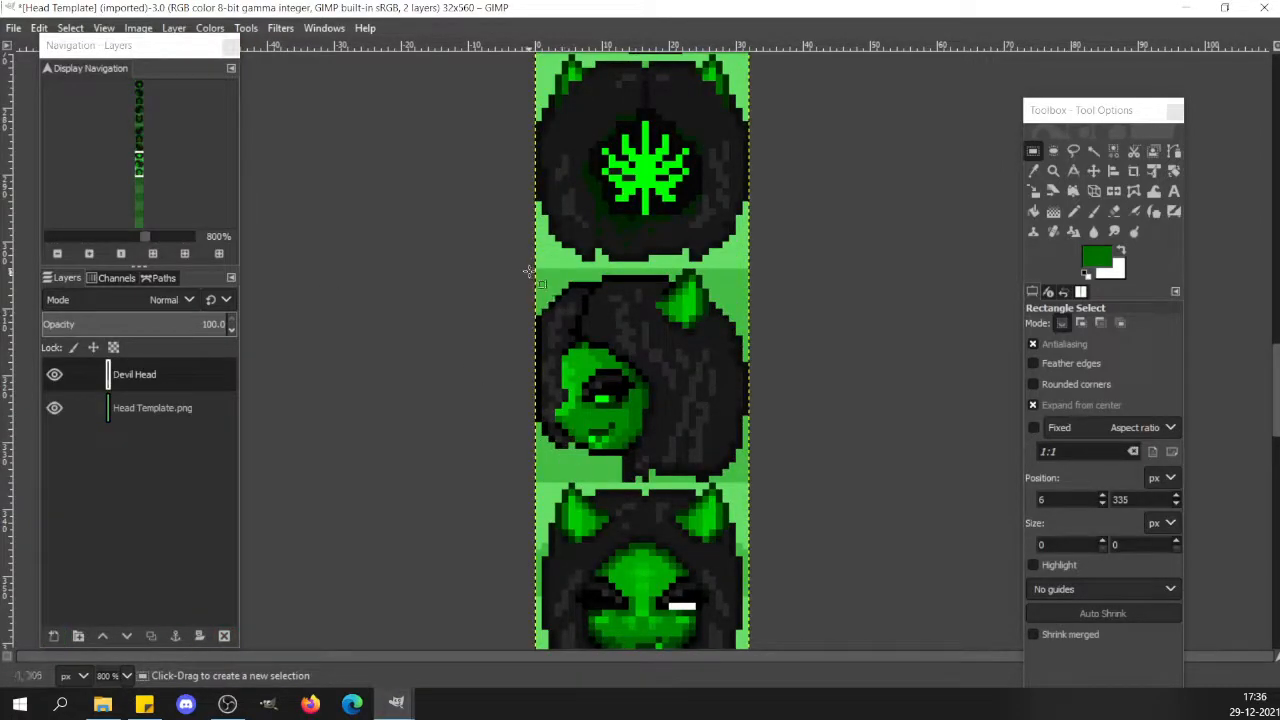
Discard the misplaced selection and turn off Expand from center for the Rectangle Select tool.
drag(530, 270, 642, 476)
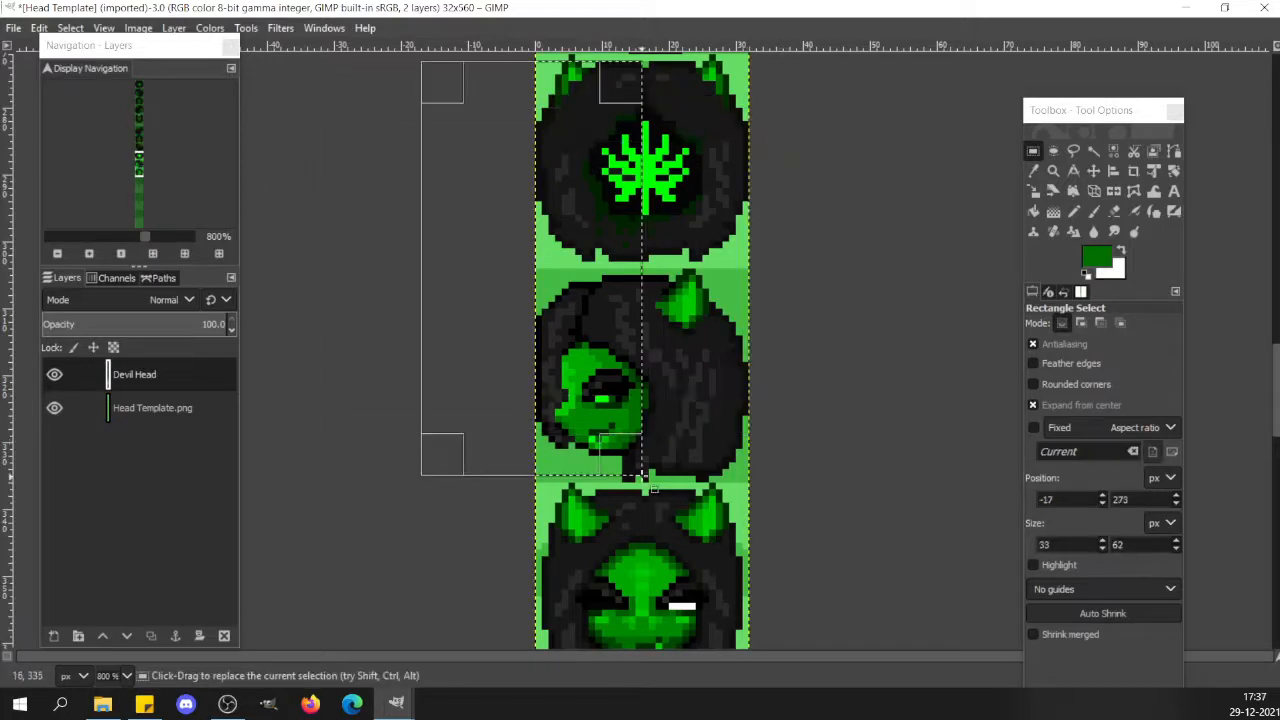
click(421, 574)
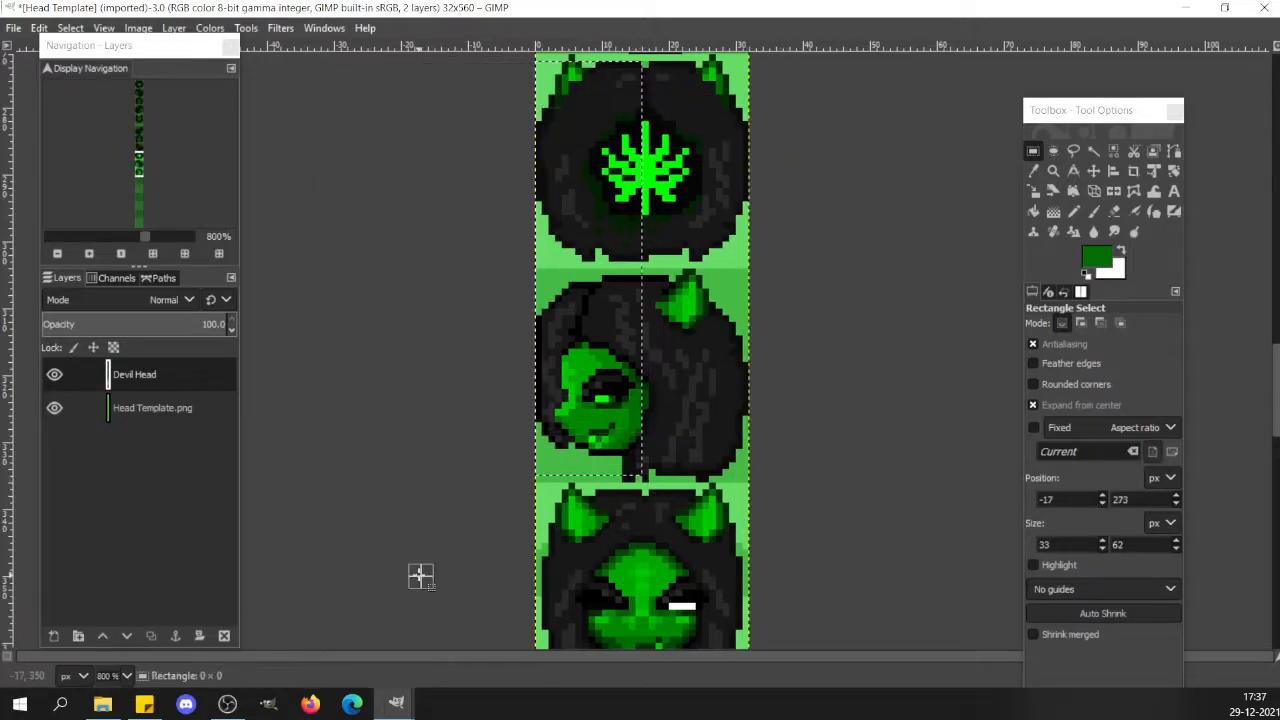
click(1033, 404)
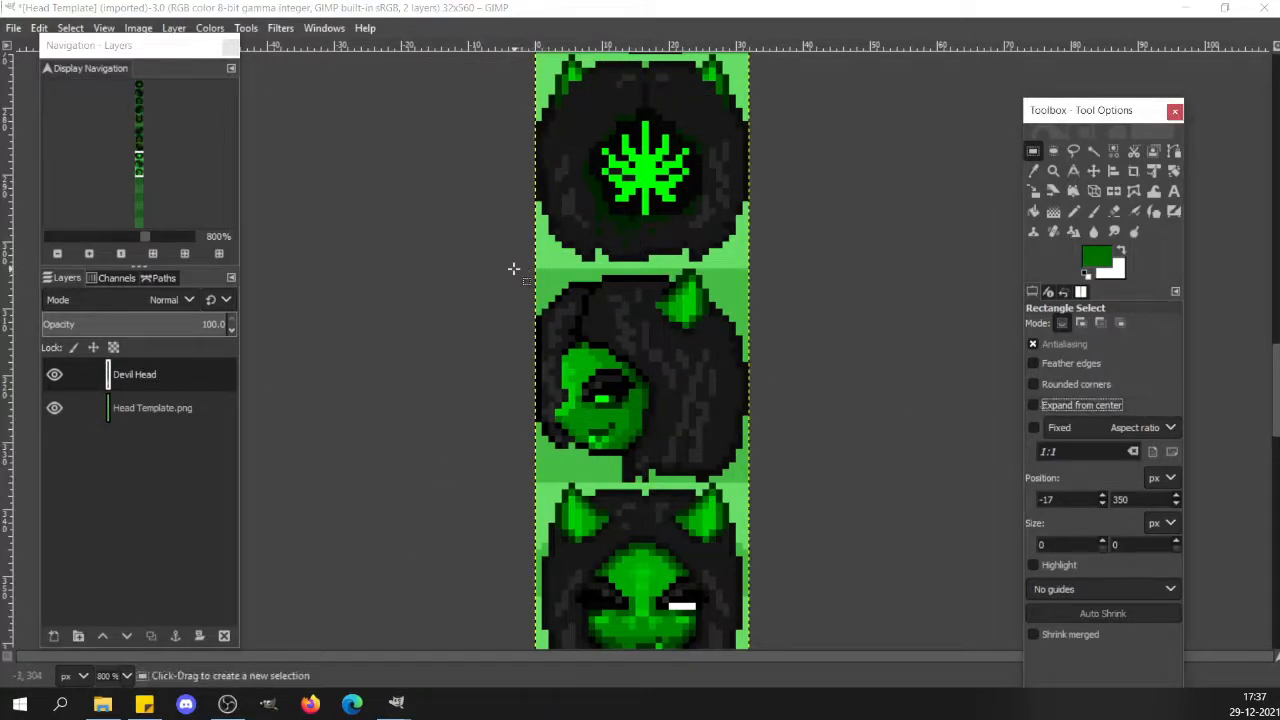
Duplicate the side-view head using a 47 × 32 px selection and flip the pasted copy horizontally.
drag(513, 268, 832, 484)
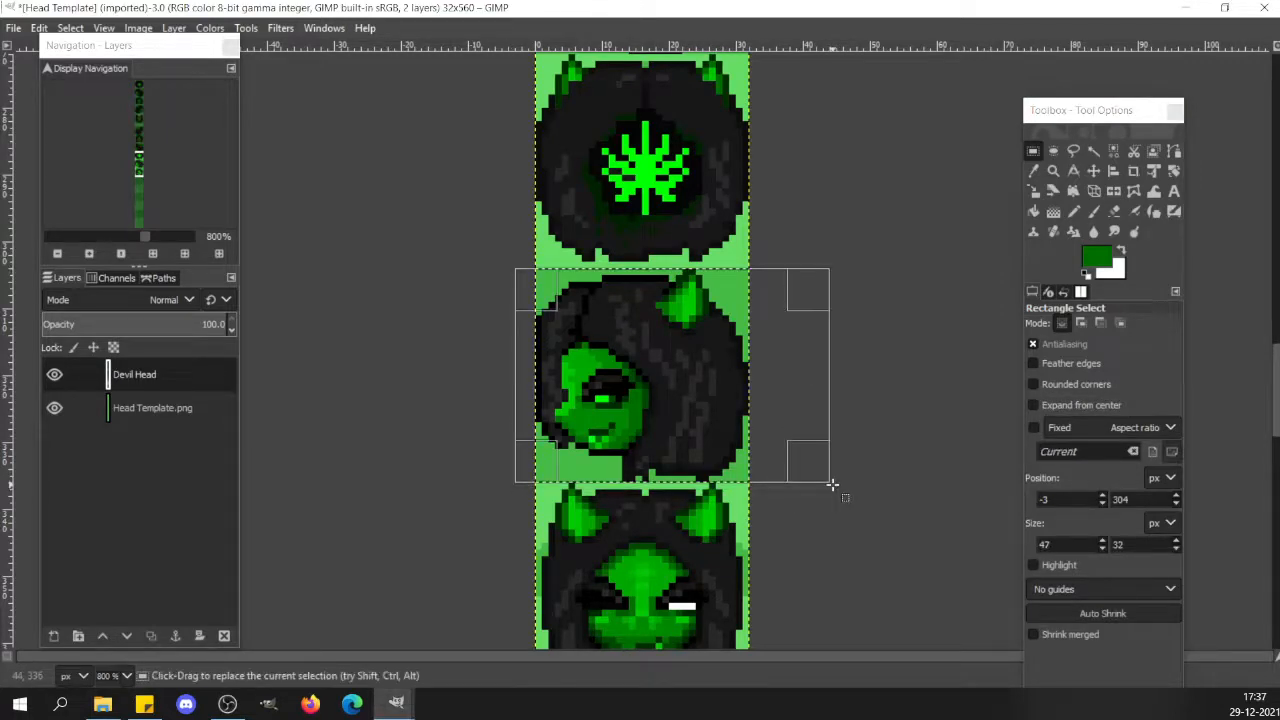
key(ctrl+c)
key(ctrl+v)
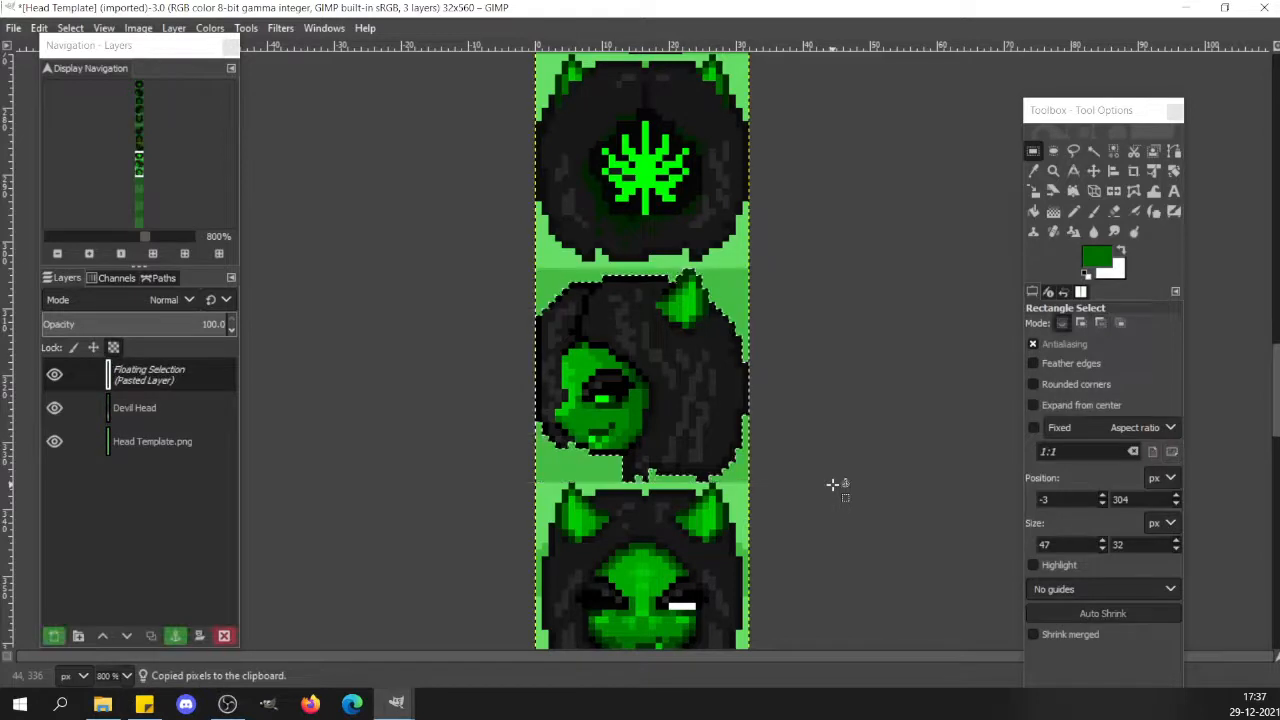
key(shift+f)
click(592, 364)
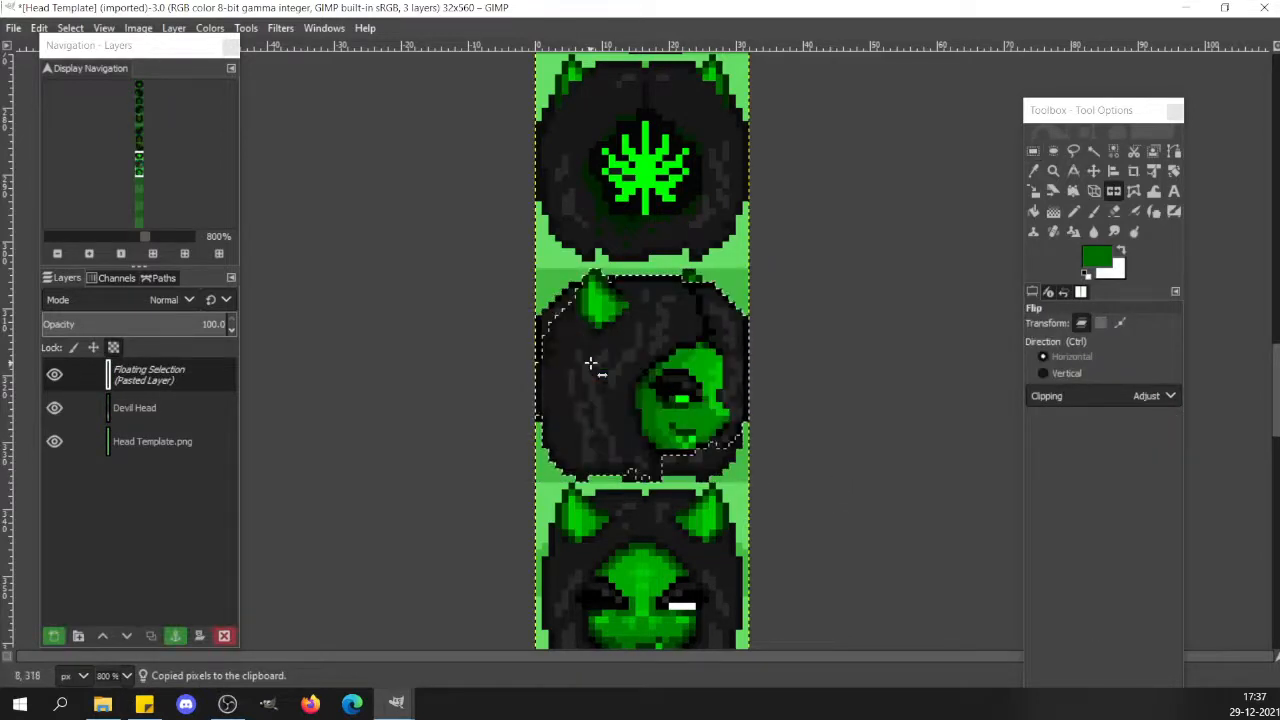
Move the flipped head straight down into the empty cell below the front-view head and anchor it.
key(m)
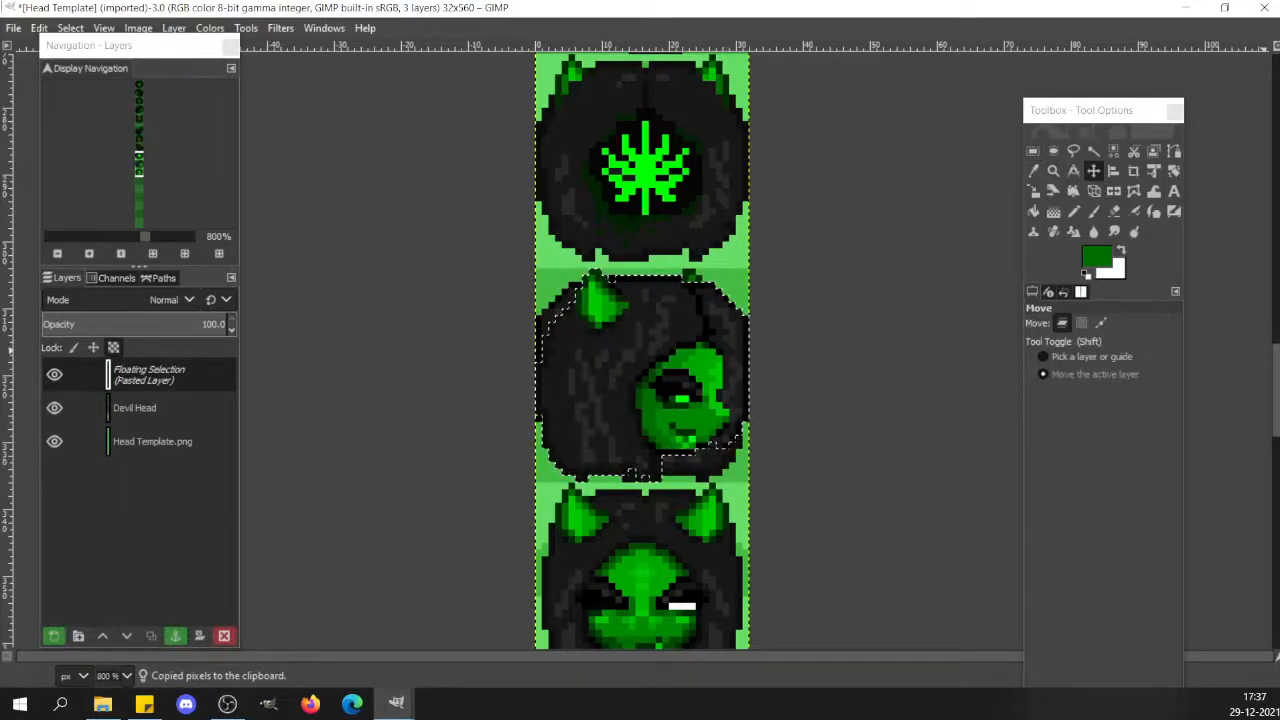
drag(1277, 368, 1277, 412)
key(shift+Down)
key(Down)
key(Down)
key(Down)
key(Down)
key(Down)
key(Down)
key(Down)
key(Down)
key(Down)
key(Down)
key(Down)
key(Down)
key(Down)
key(Down)
key(Down)
key(Down)
key(Down)
key(Down)
key(Down)
key(Down)
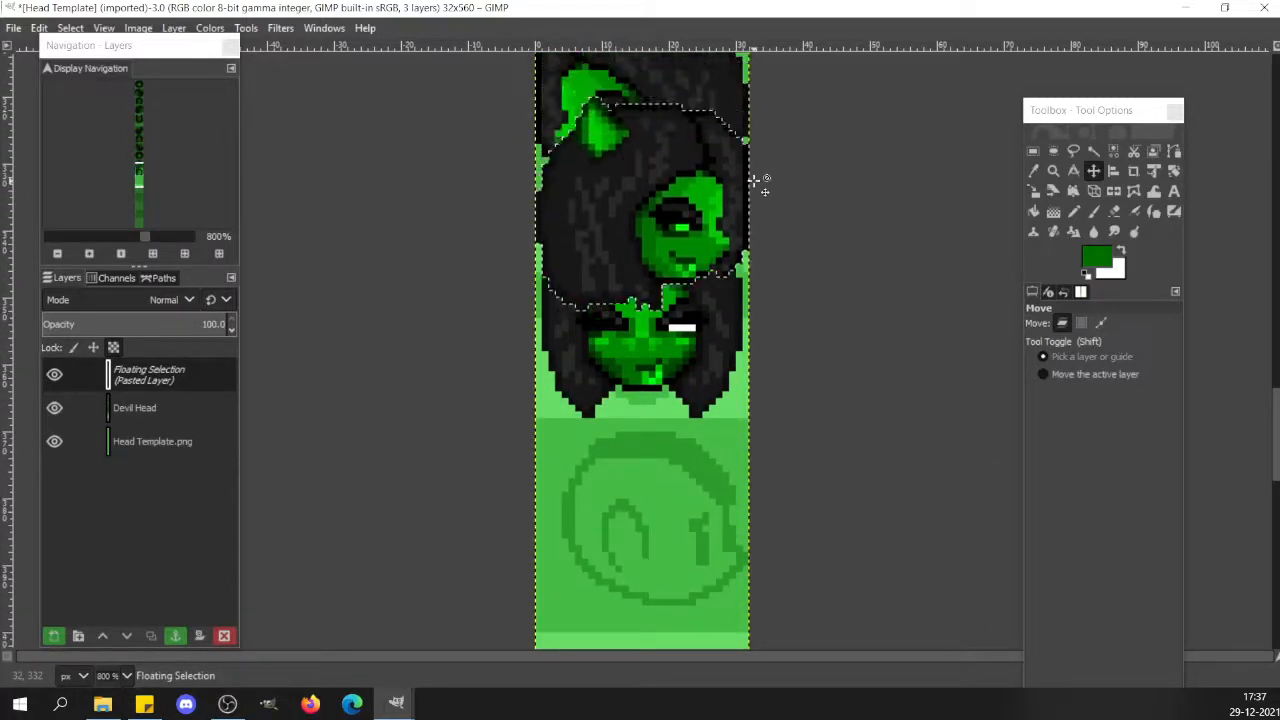
key(Down)
key(Down)
key(Down)
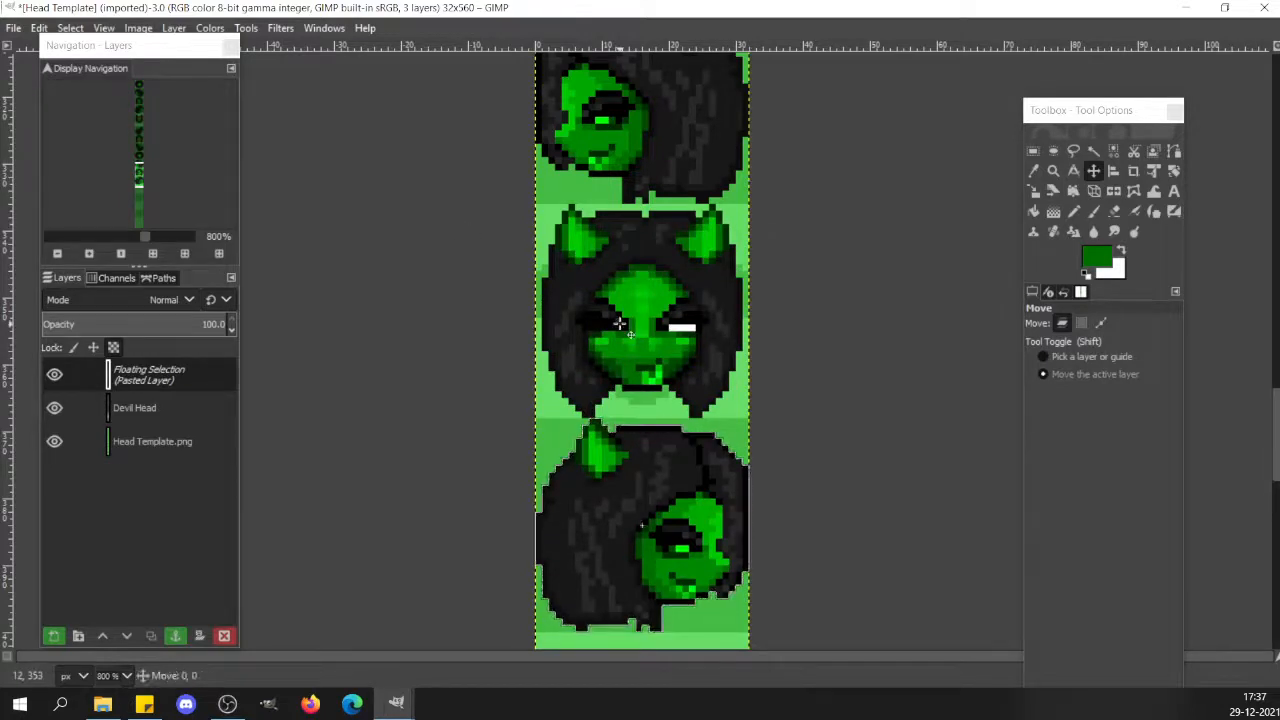
key(r)
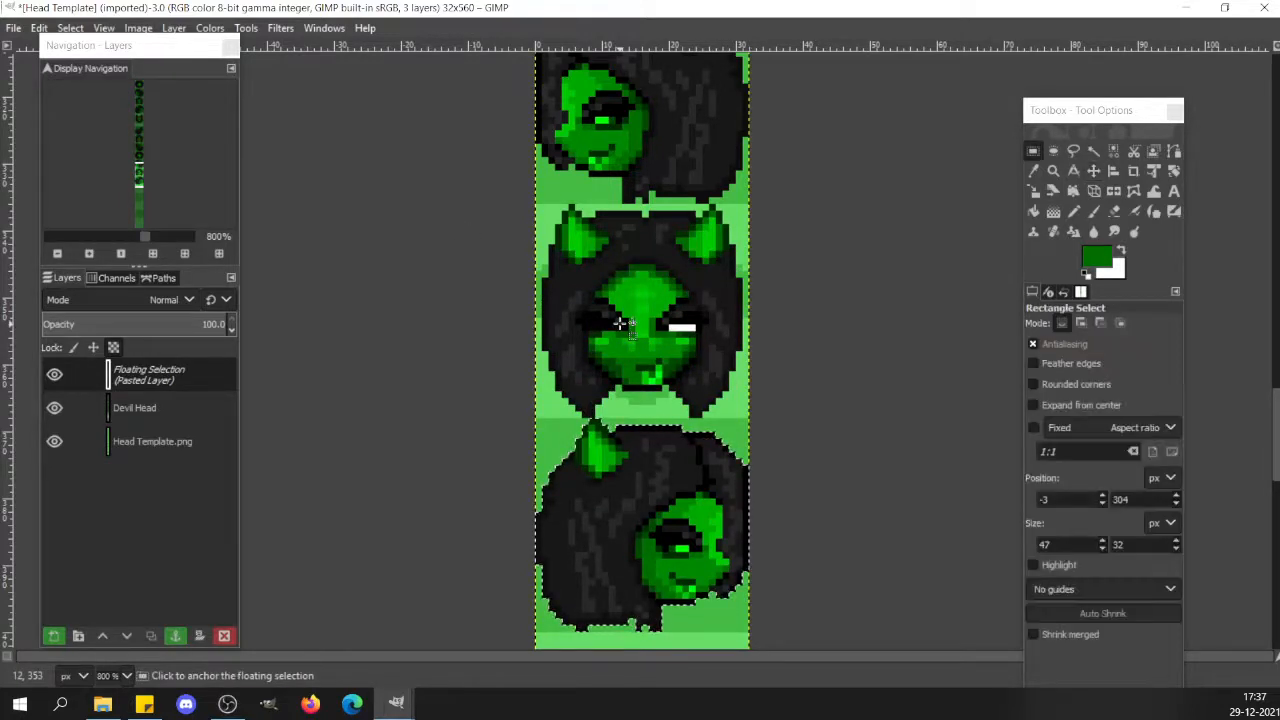
click(660, 343)
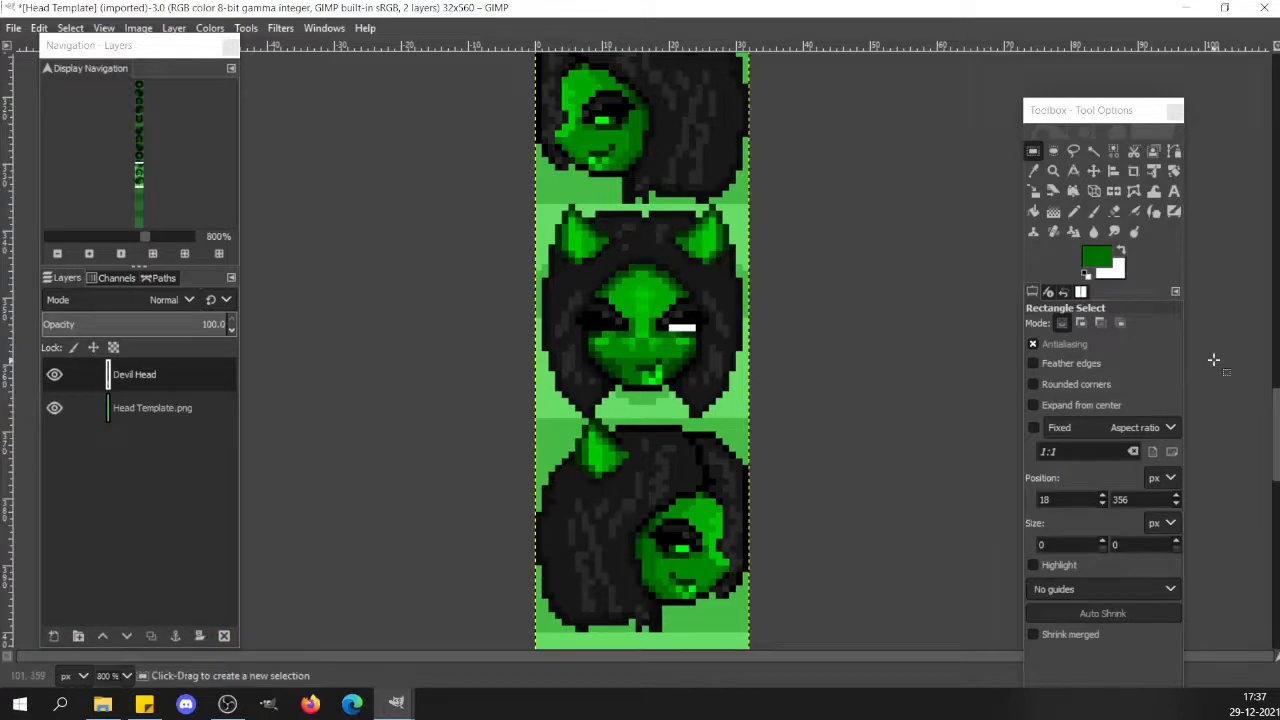
drag(1275, 404, 1276, 430)
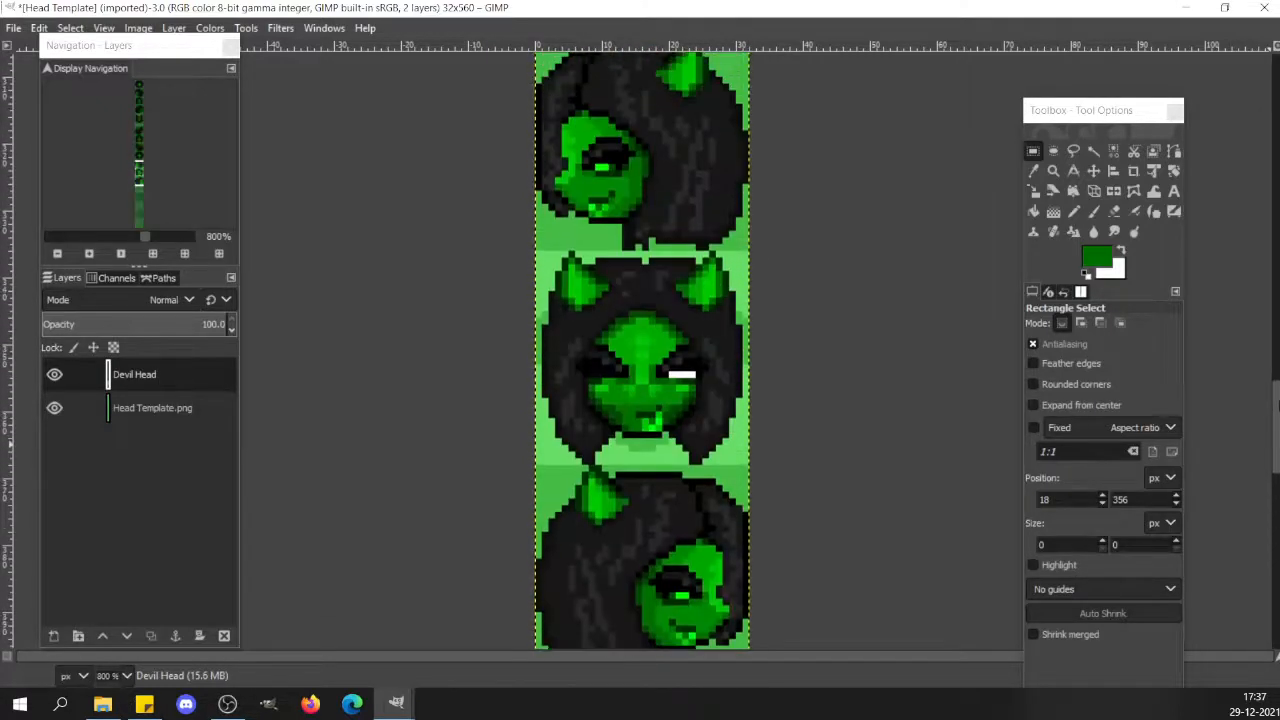
click(113, 239)
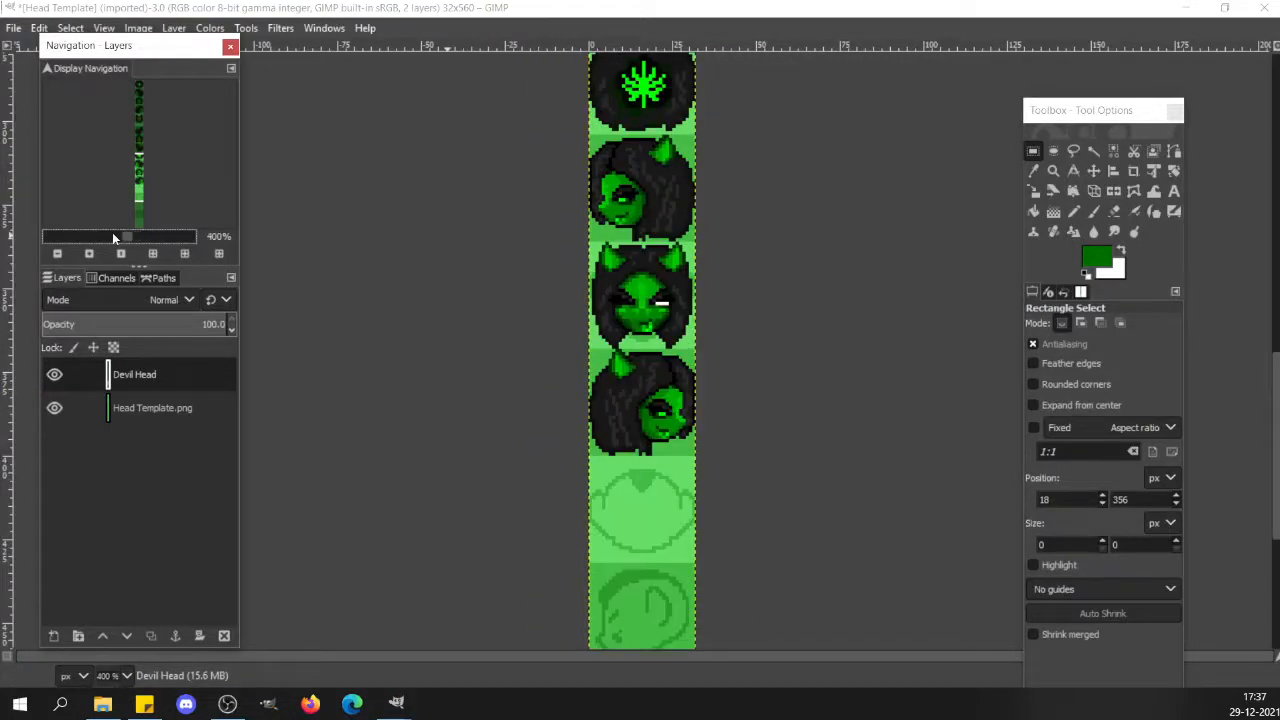
Compare the finished devil heads with the template outlines by hiding and reshowing the Devil Head layer.
click(112, 235)
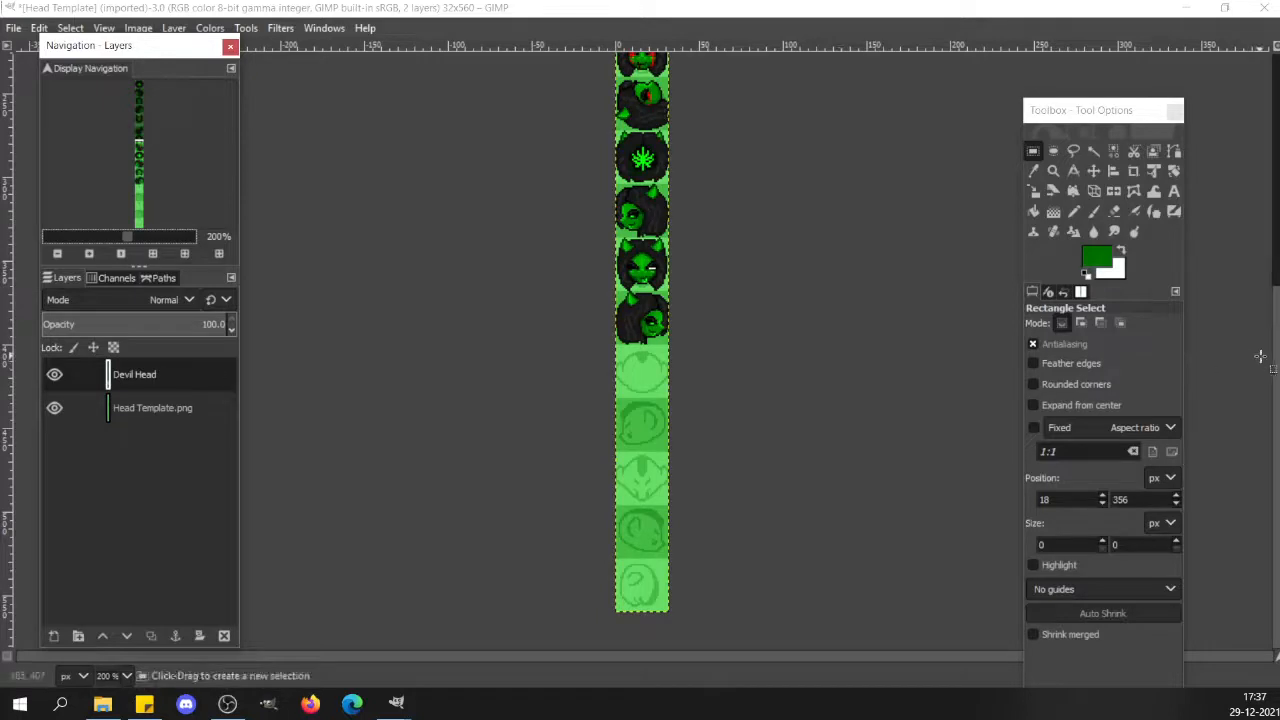
drag(1276, 360, 1276, 270)
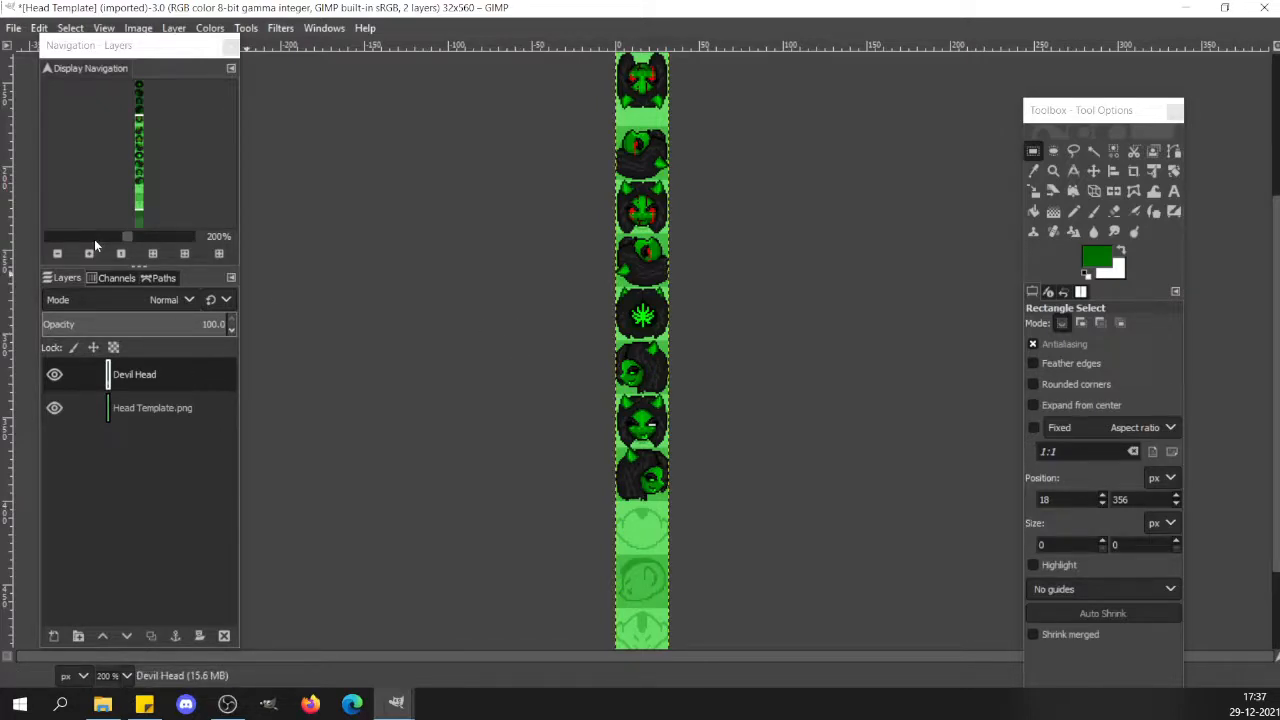
click(54, 375)
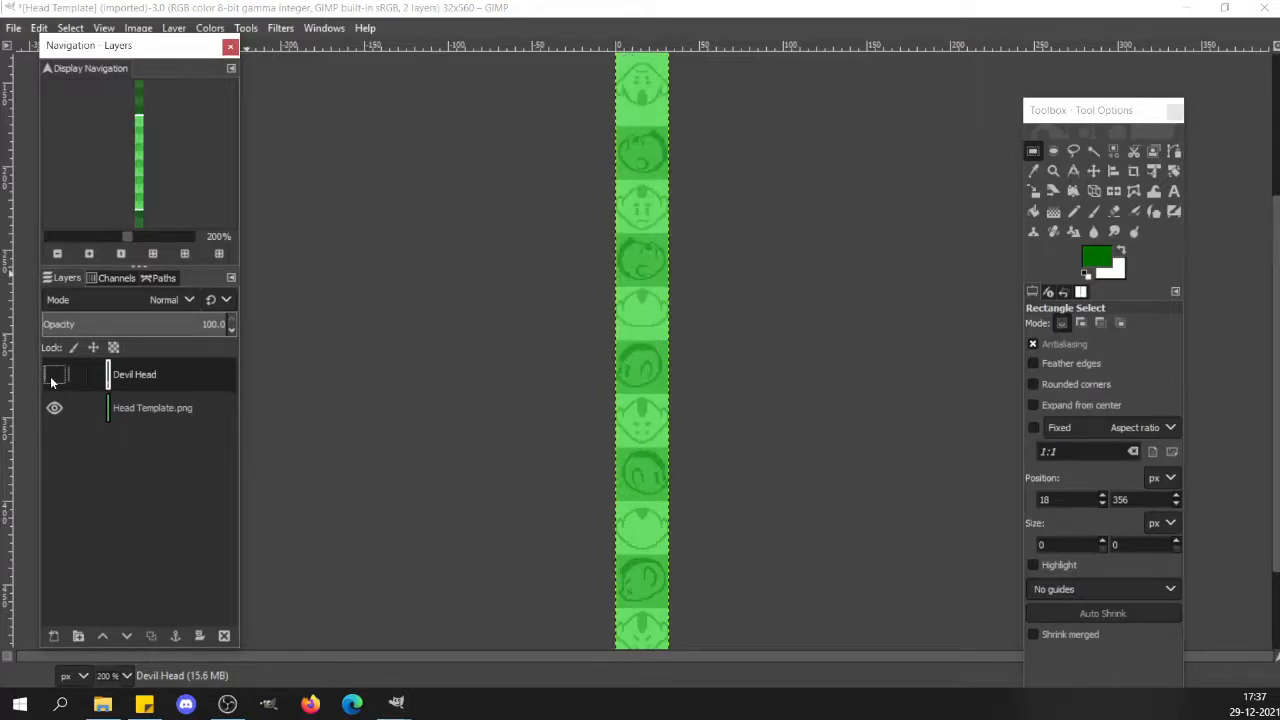
click(54, 375)
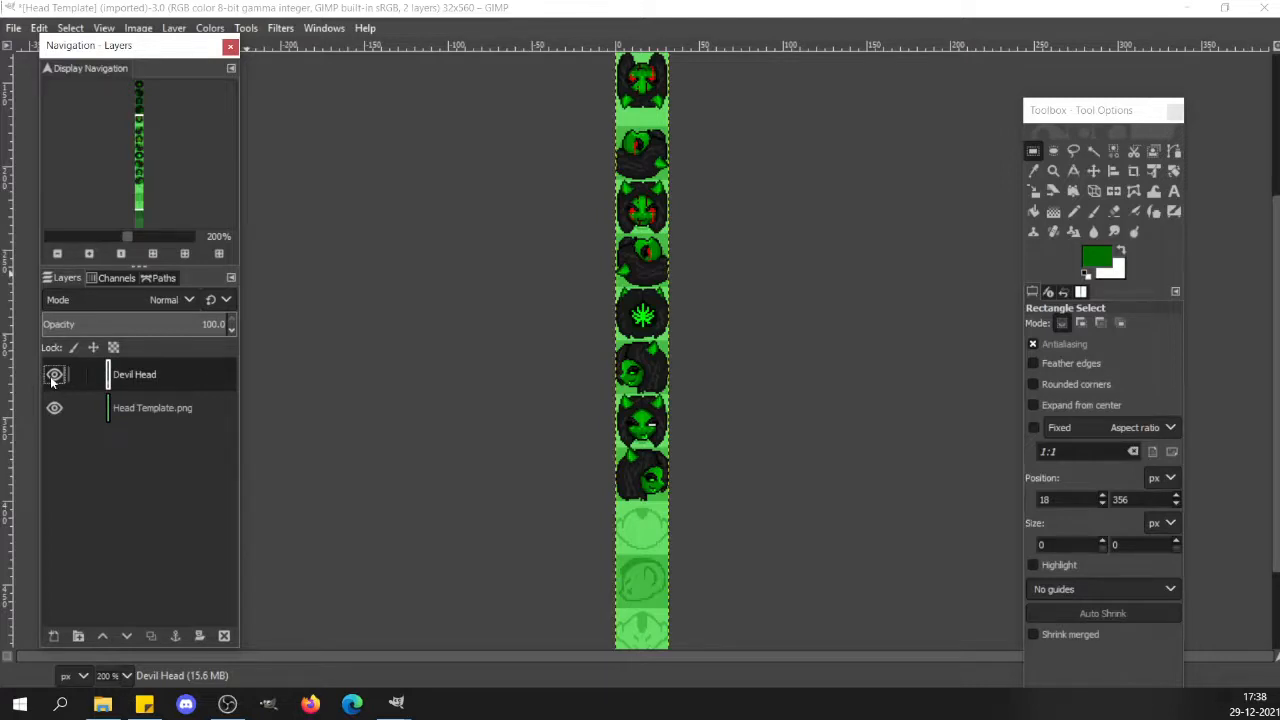
click(53, 378)
click(53, 378)
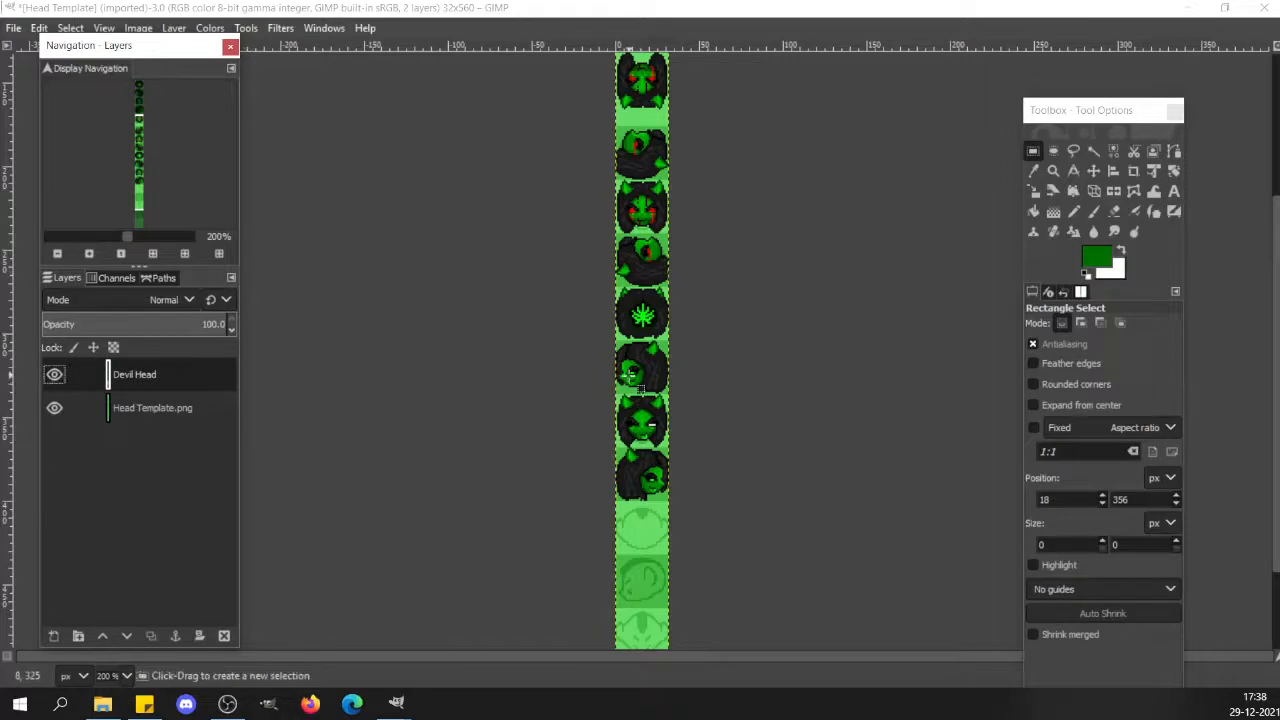
click(840, 403)
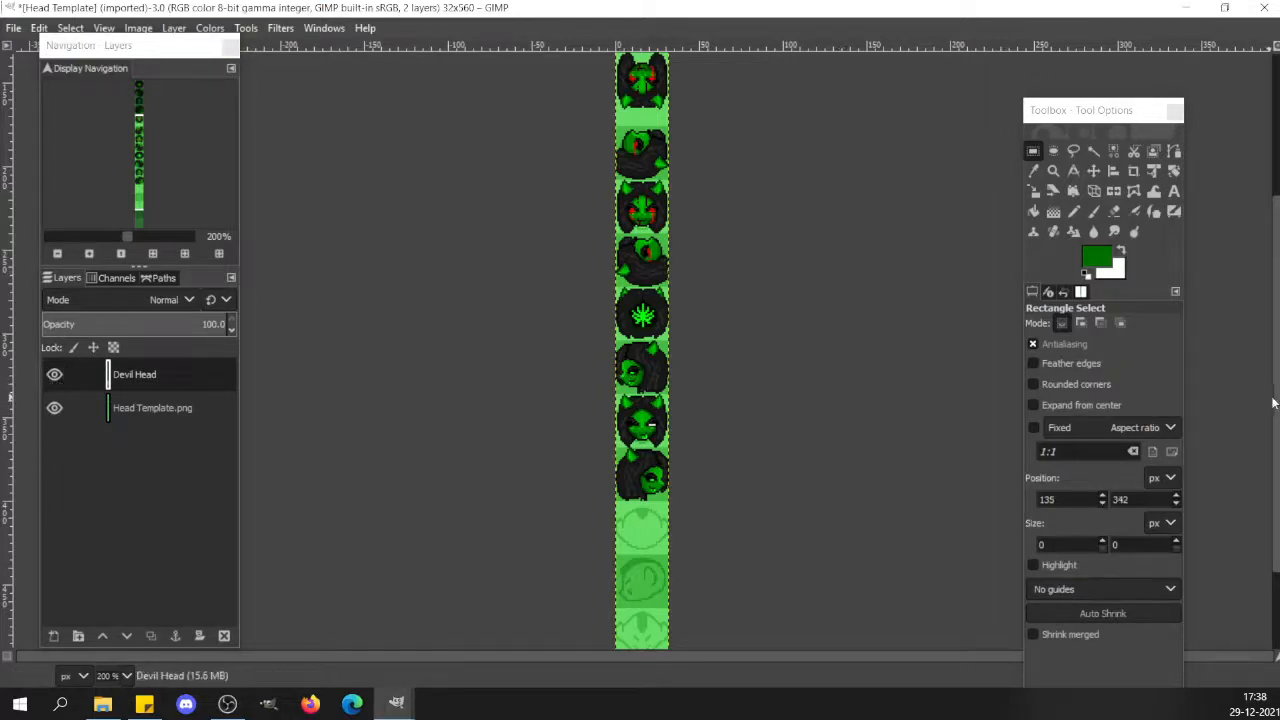
Select the four unbloodied heads, starting at the back view, with a 50 × 134 px rectangle, then cut and paste them as a floating selection.
scroll(1275, 401, down, 3)
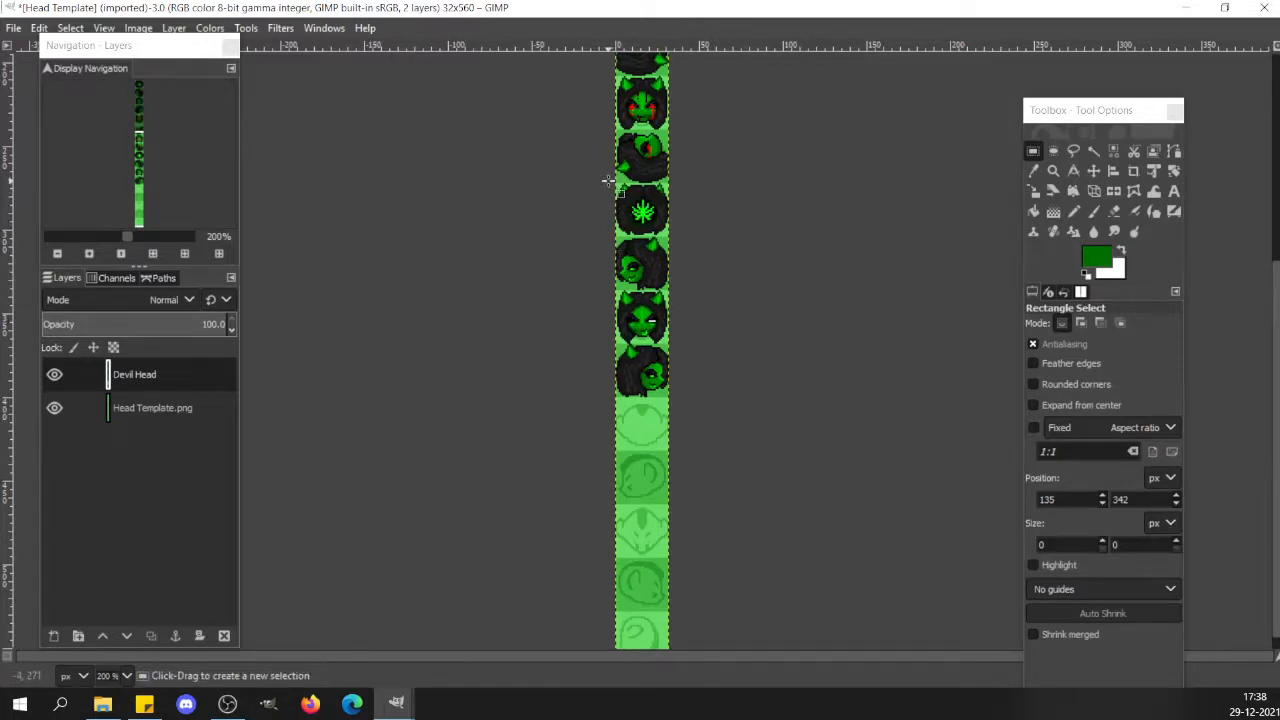
drag(608, 181, 686, 402)
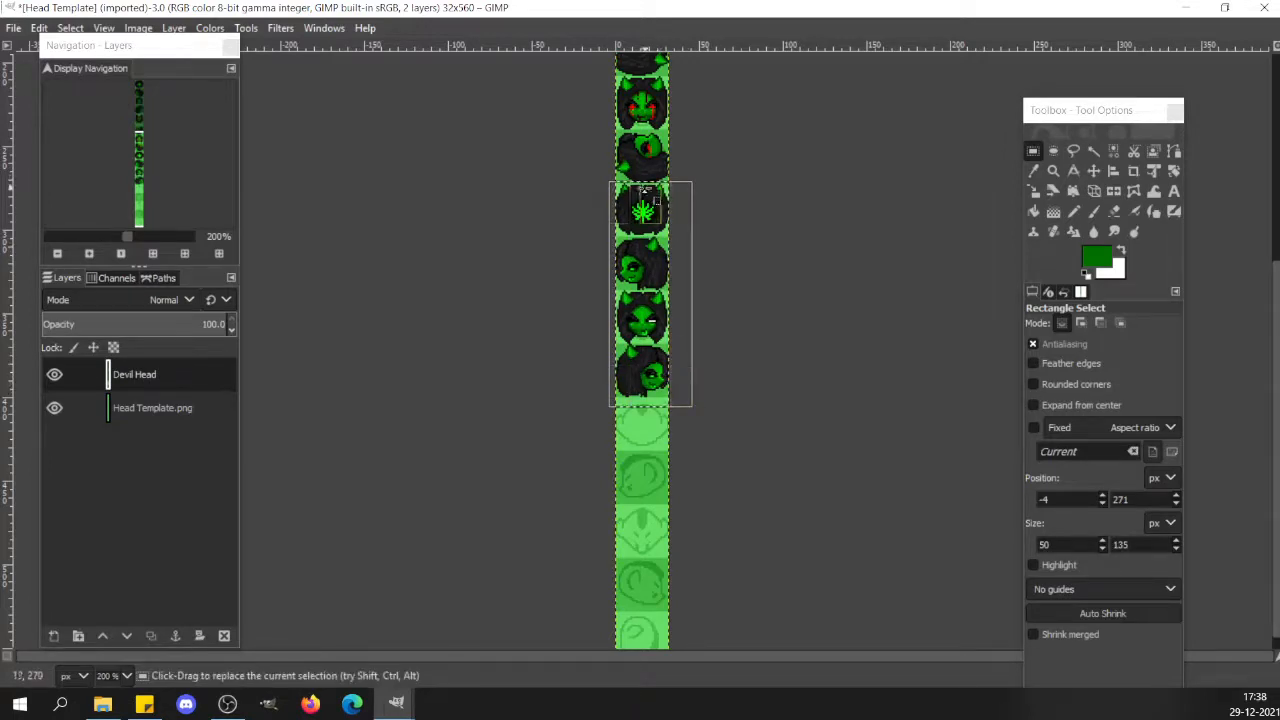
drag(647, 194, 647, 196)
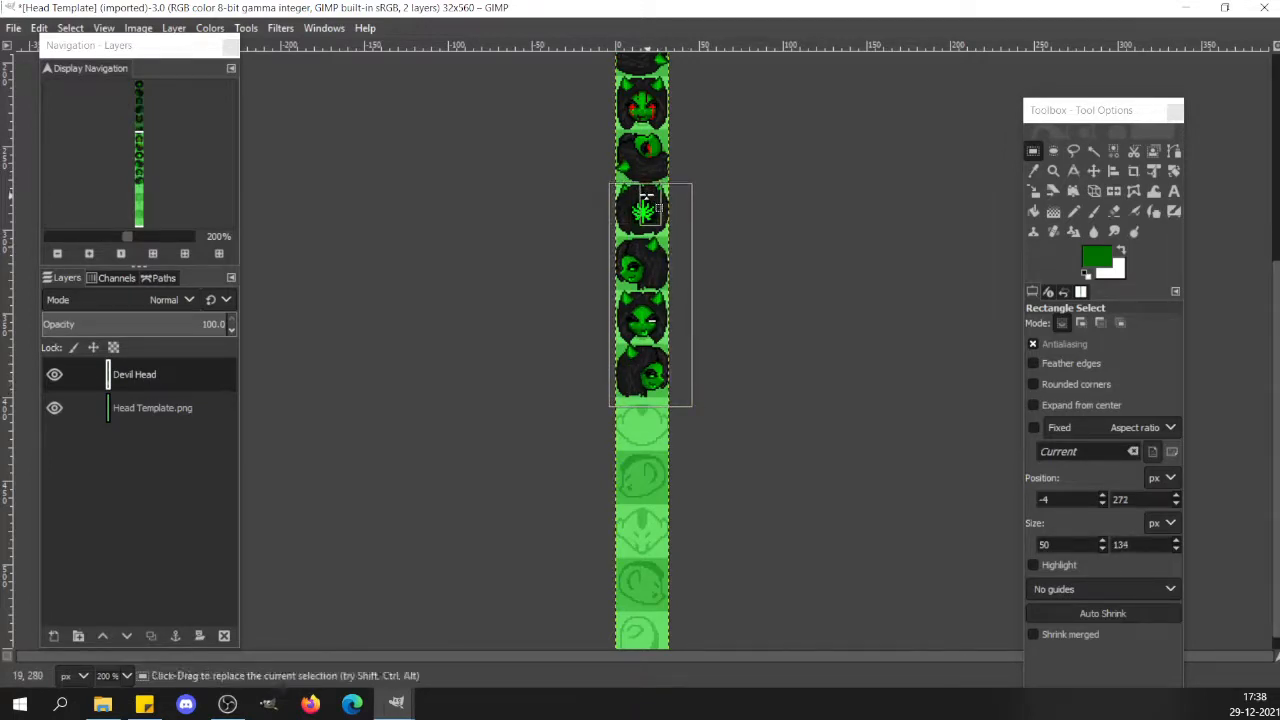
click(162, 236)
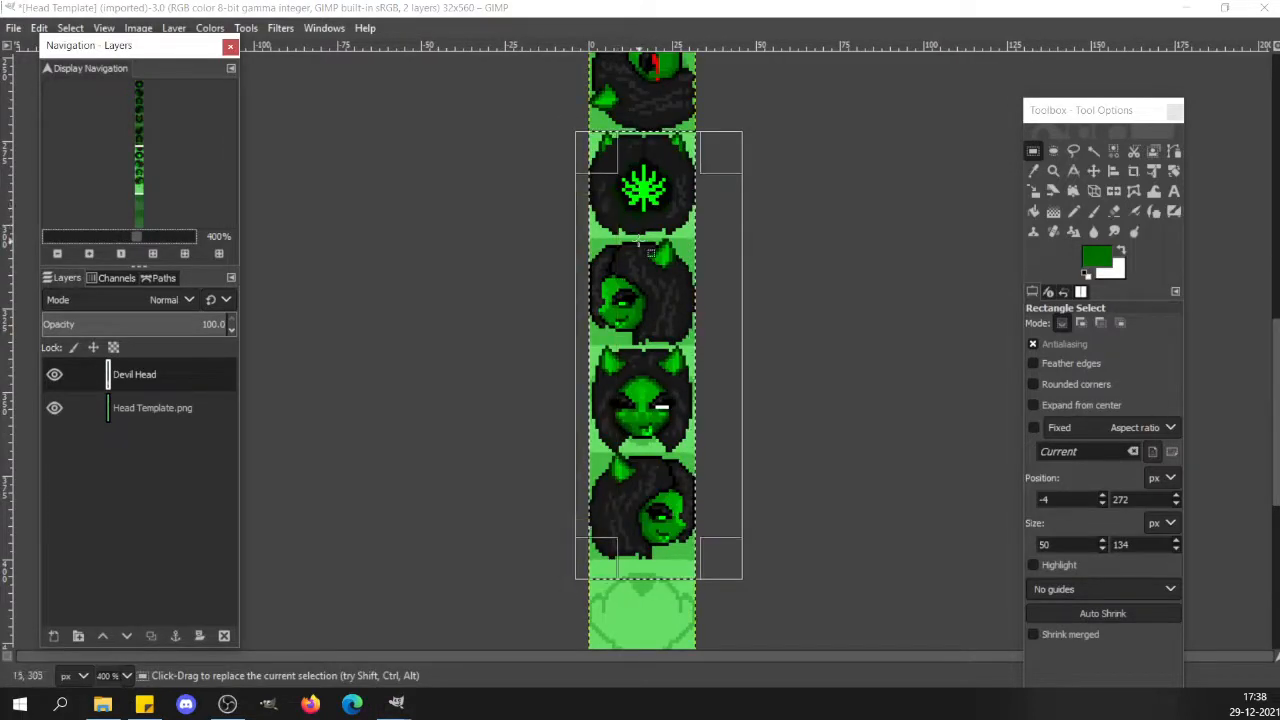
key(ctrl+x)
key(ctrl+v)
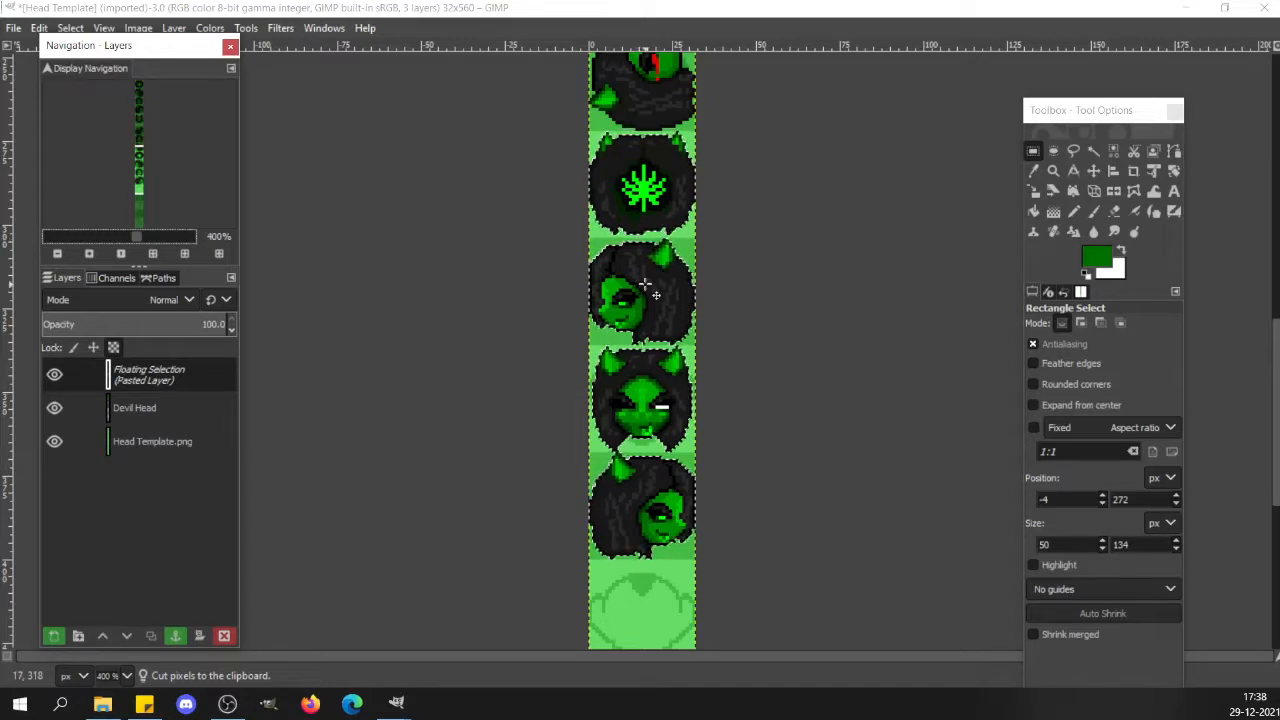
Move the four pasted heads straight down into the next four empty template cells, align them, and anchor them.
scroll(645, 285, up, 2)
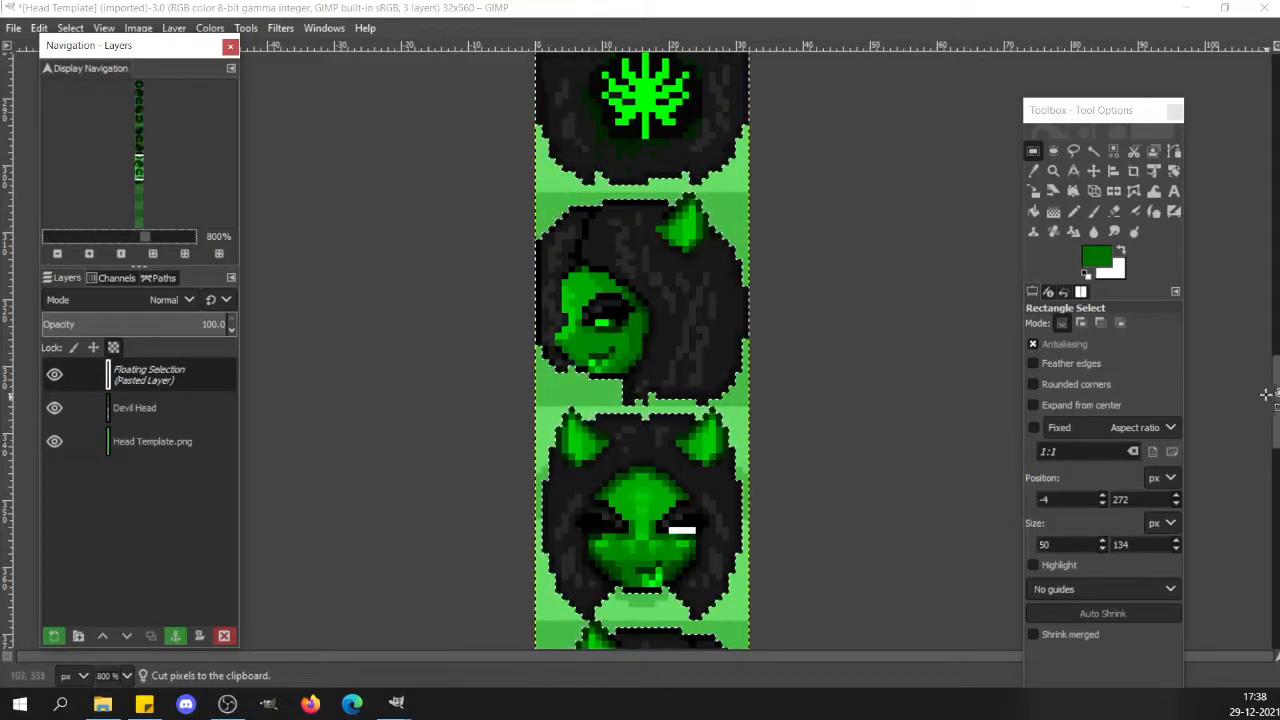
drag(1278, 385, 1237, 467)
drag(654, 193, 641, 643)
drag(650, 215, 664, 538)
drag(663, 378, 673, 438)
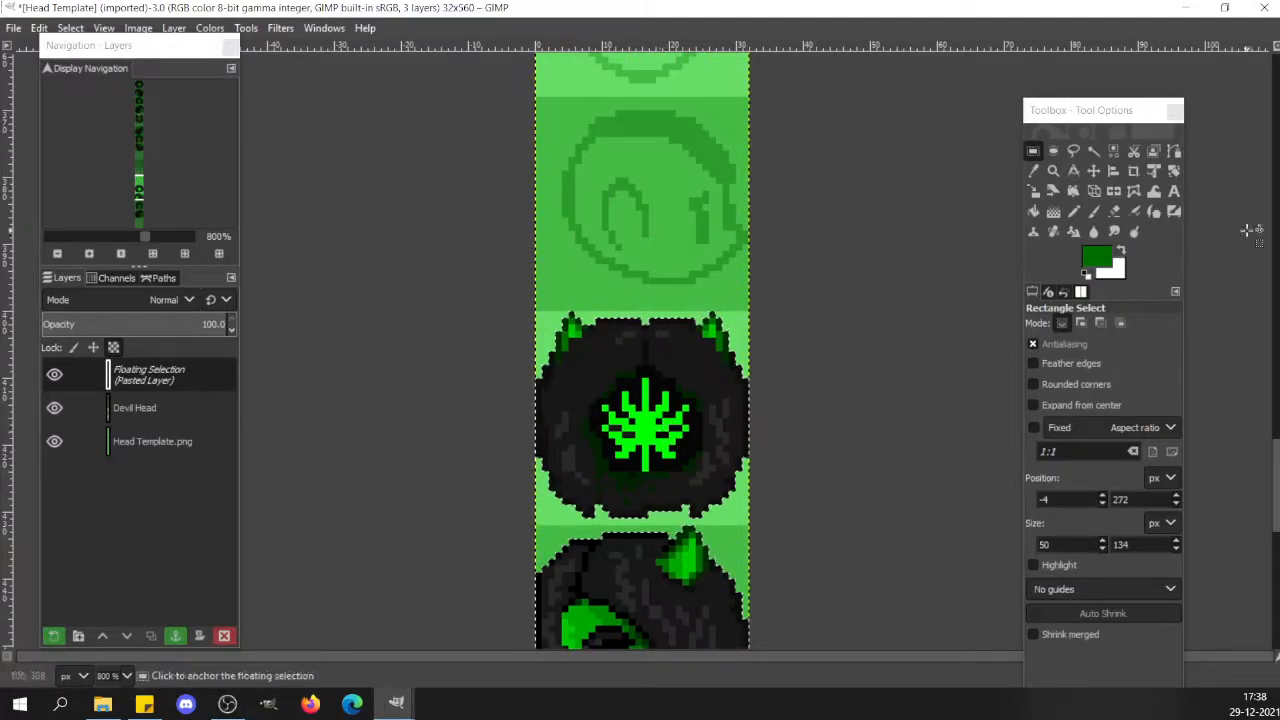
drag(1275, 468, 1276, 578)
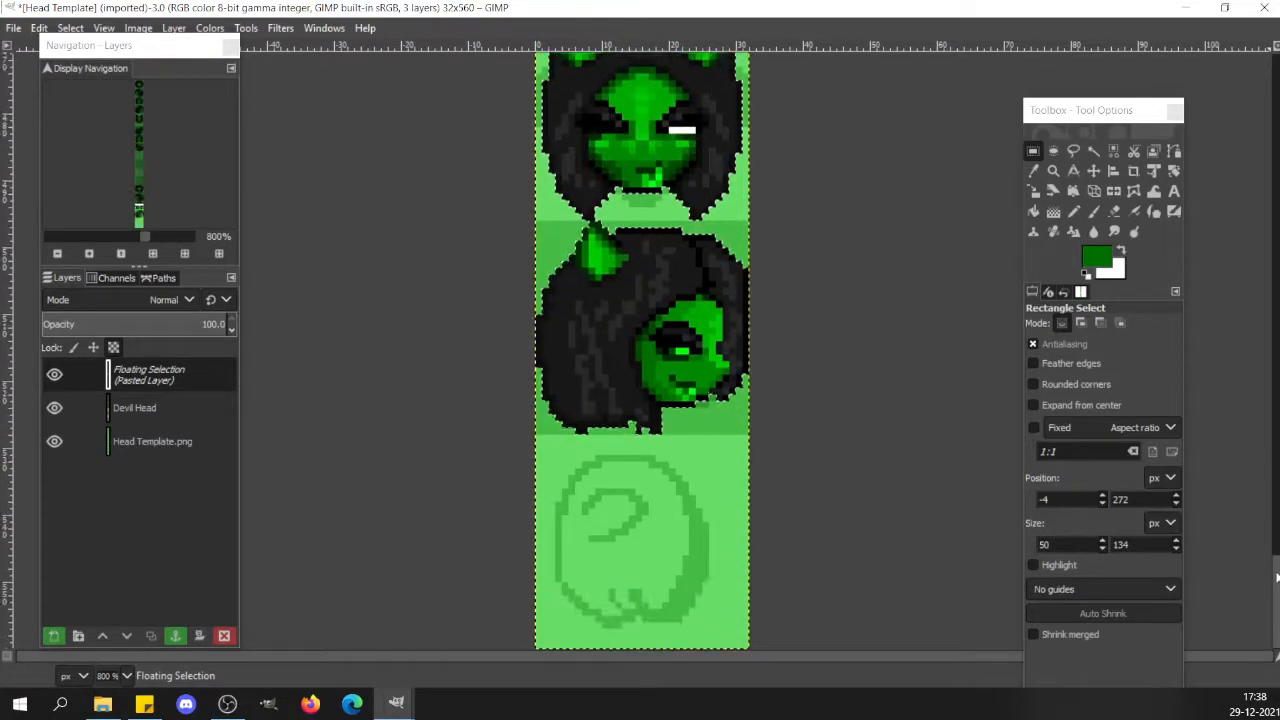
click(811, 374)
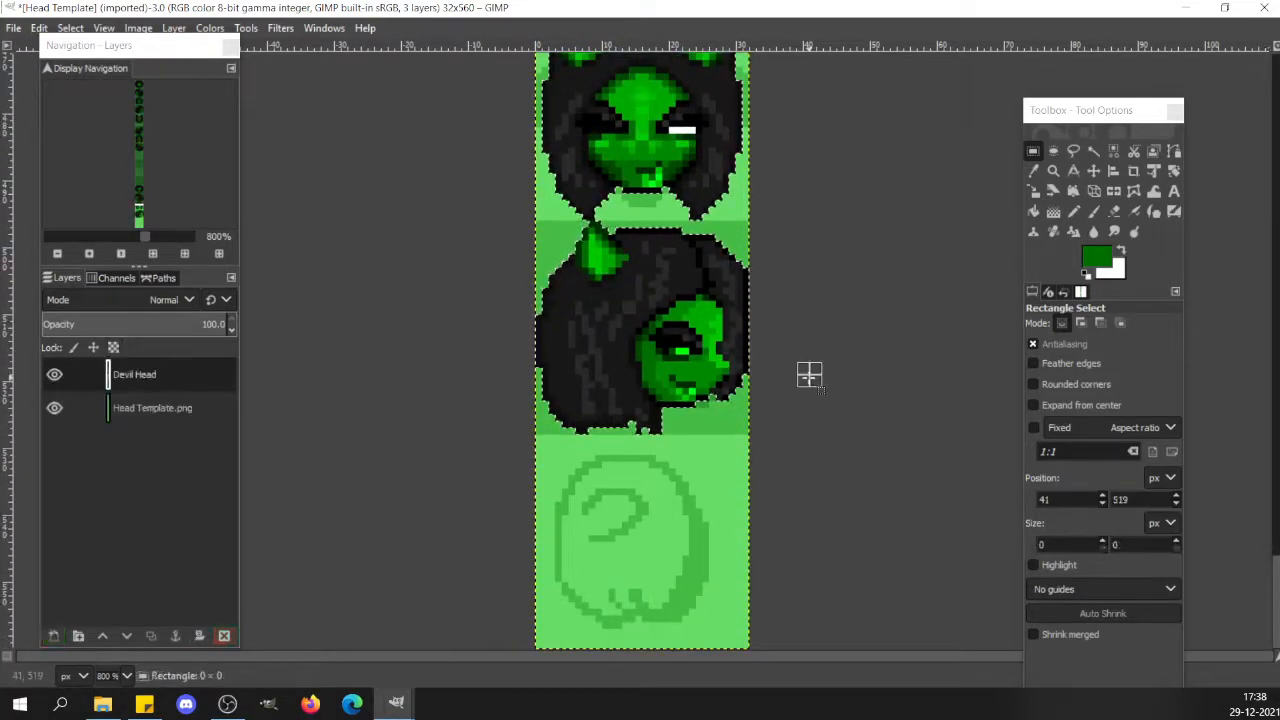
Set the Pencil color to medium grey and paint a grey pupil in the front-view head's white eye.
mouse_move(1276, 578)
mouse_down()
mouse_move(1276, 478)
mouse_move(1274, 566)
mouse_up()
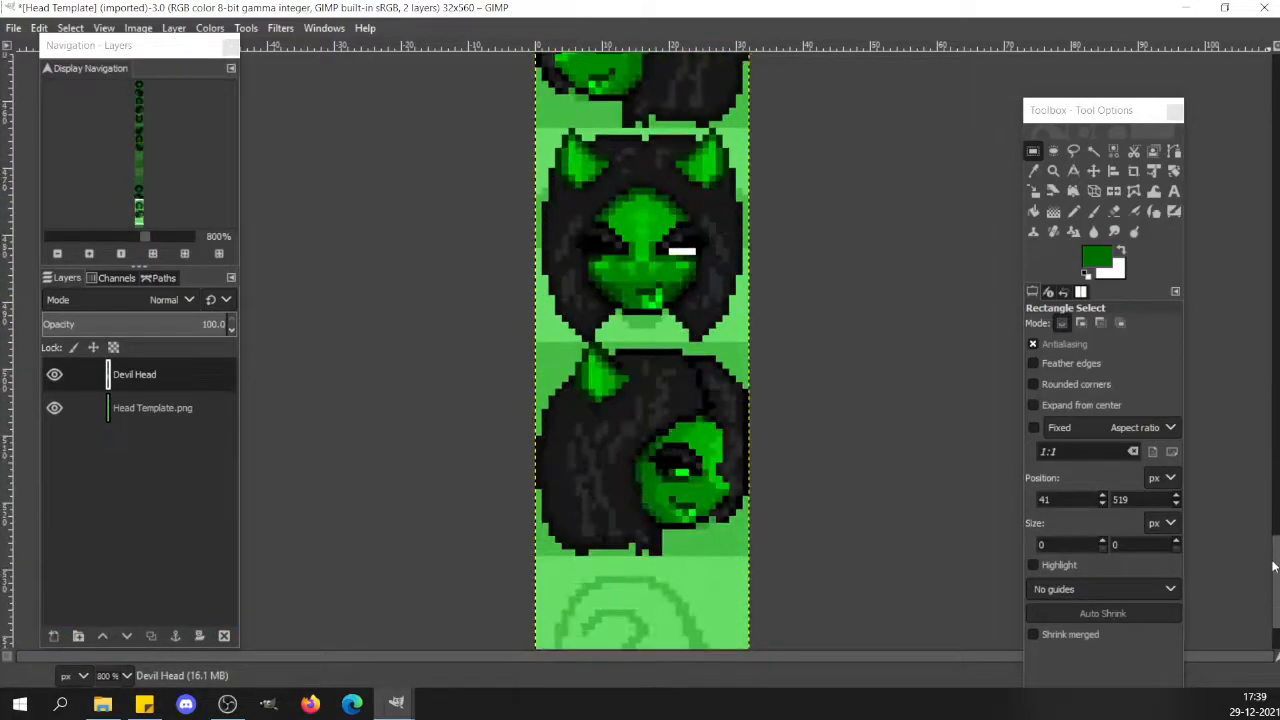
key(n)
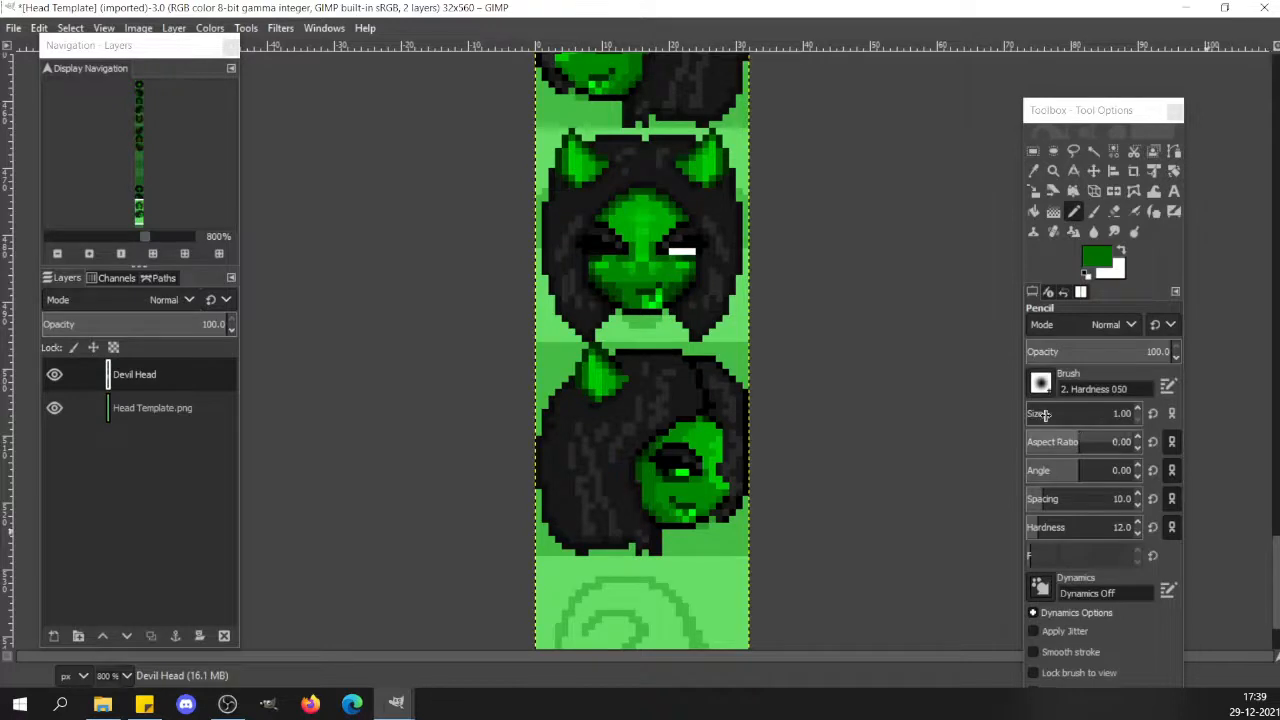
ctrl+click(675, 251)
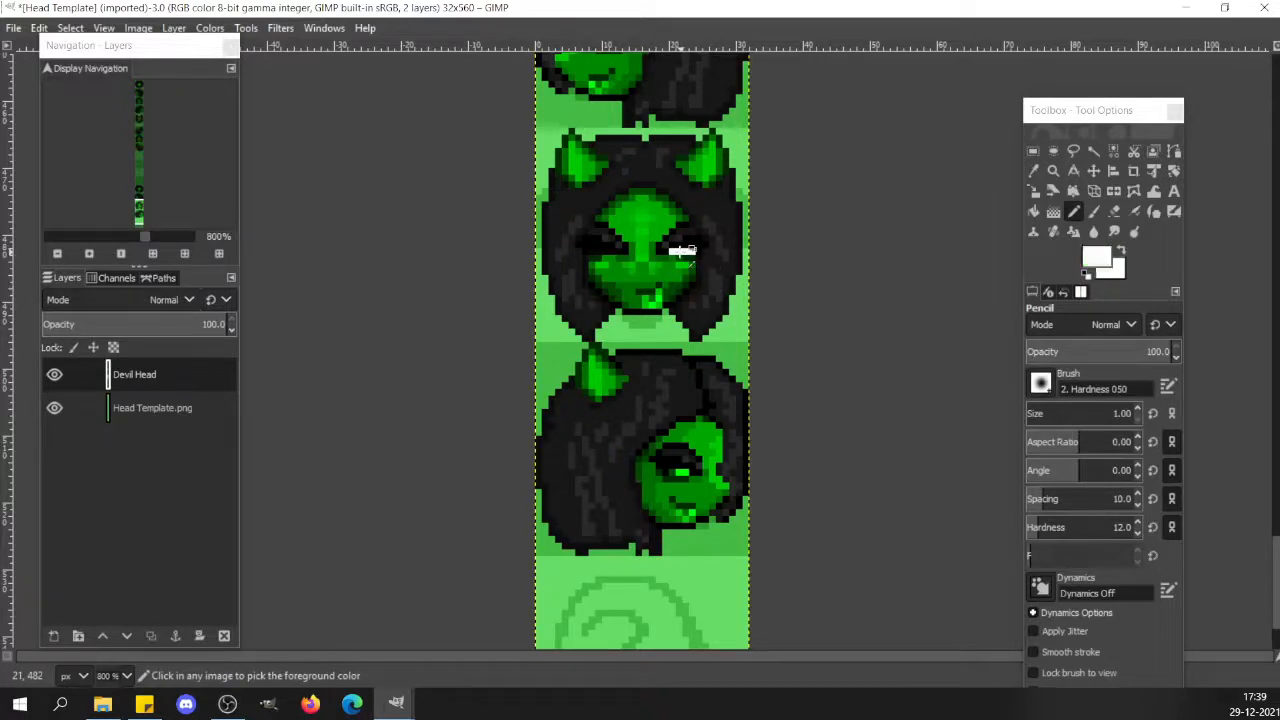
click(1100, 258)
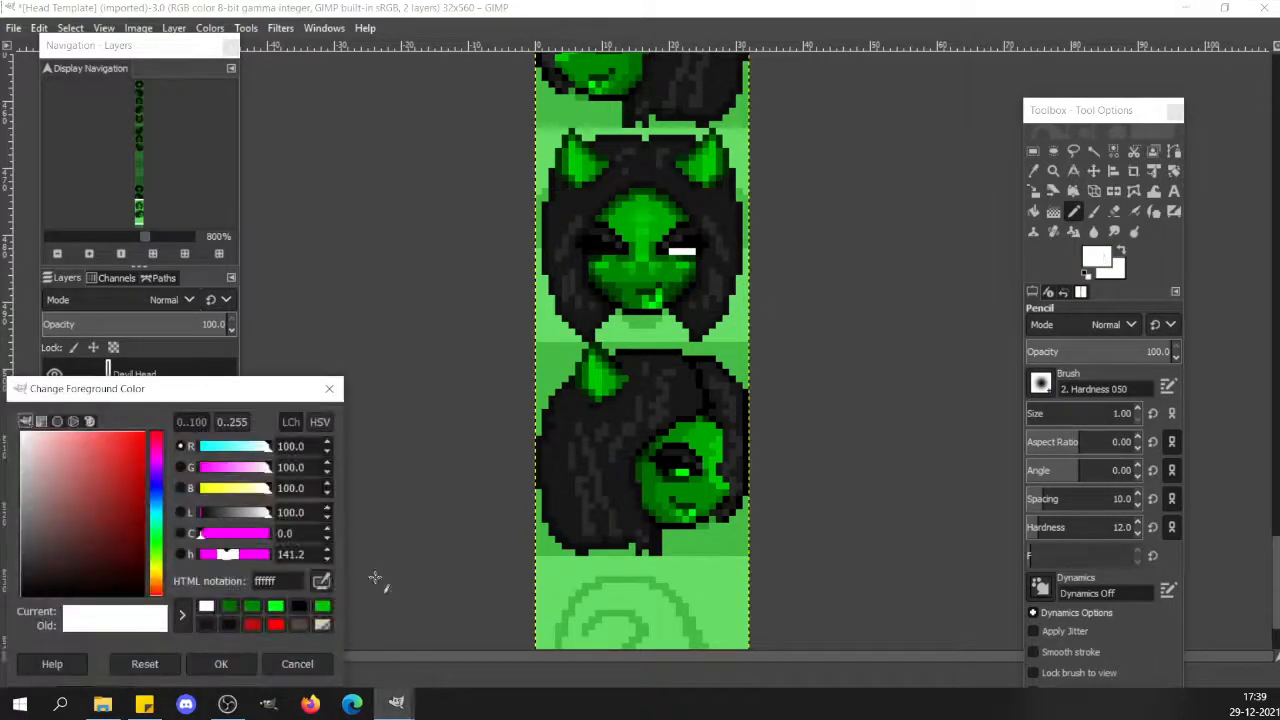
drag(41, 550, 21, 510)
click(222, 664)
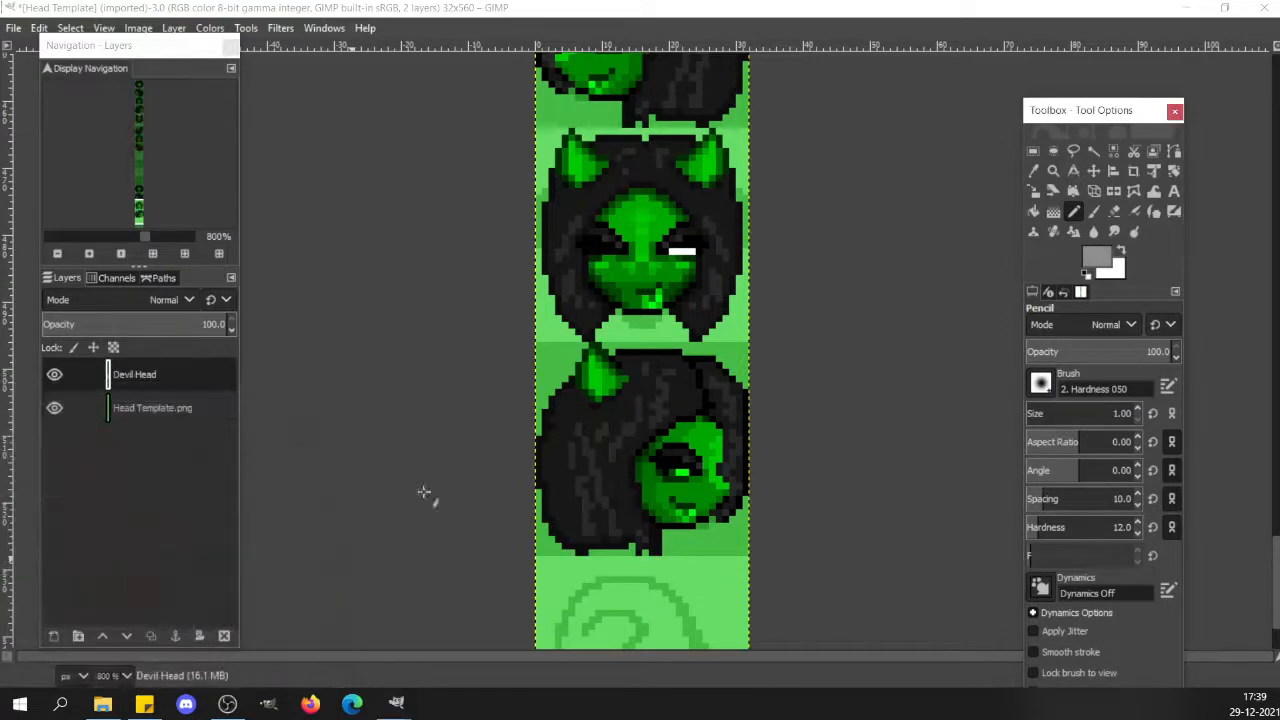
click(683, 252)
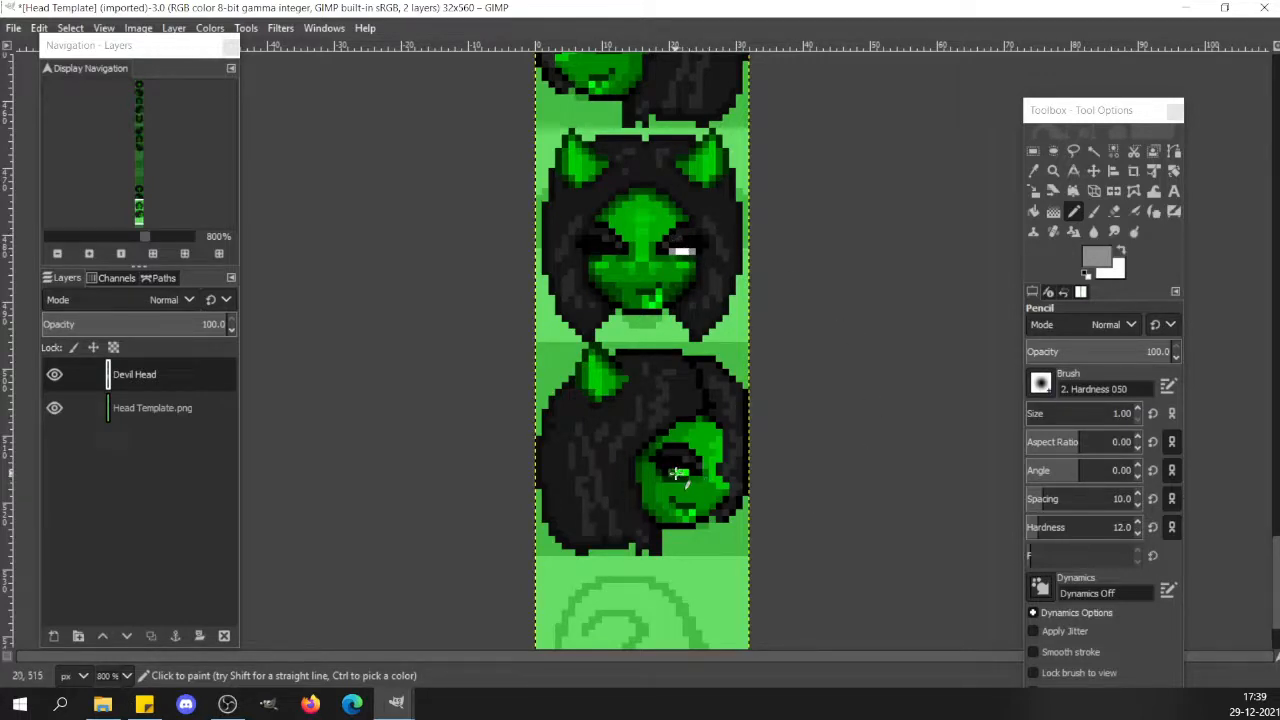
Recolor the eyes of the side-view heads below and above the front view with white and the same grey.
ctrl+click(681, 251)
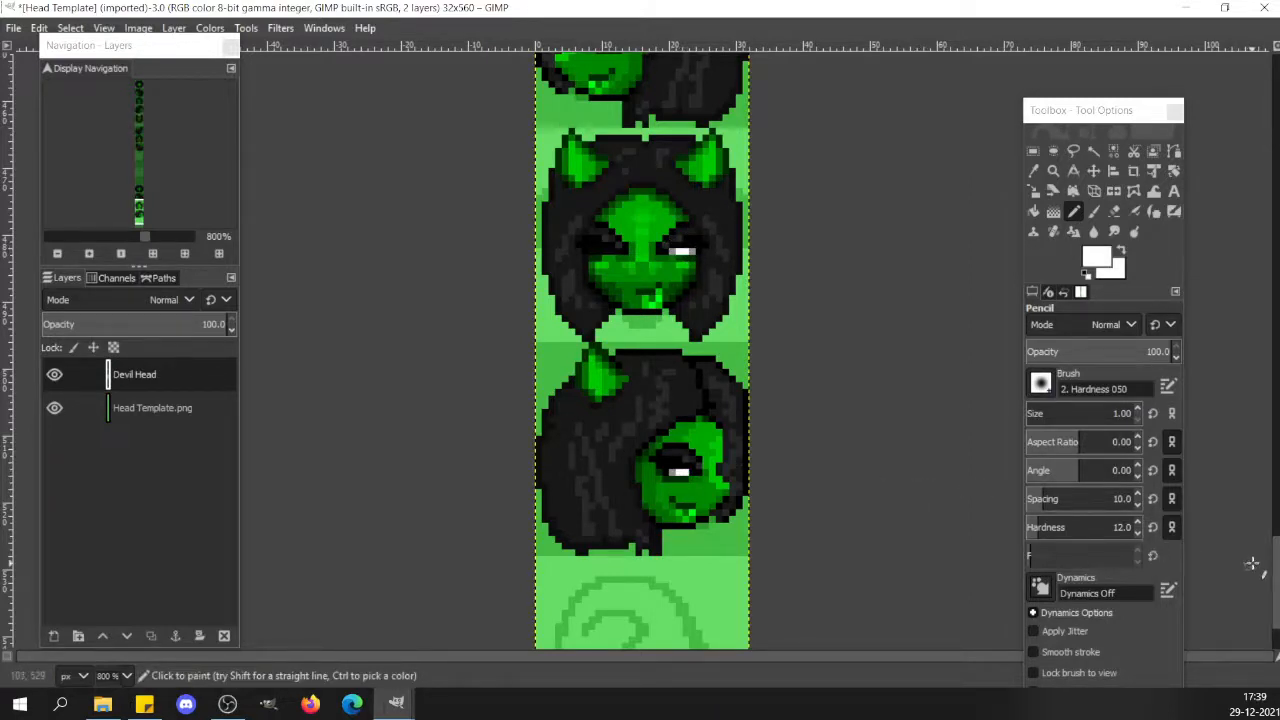
drag(1275, 568, 1275, 539)
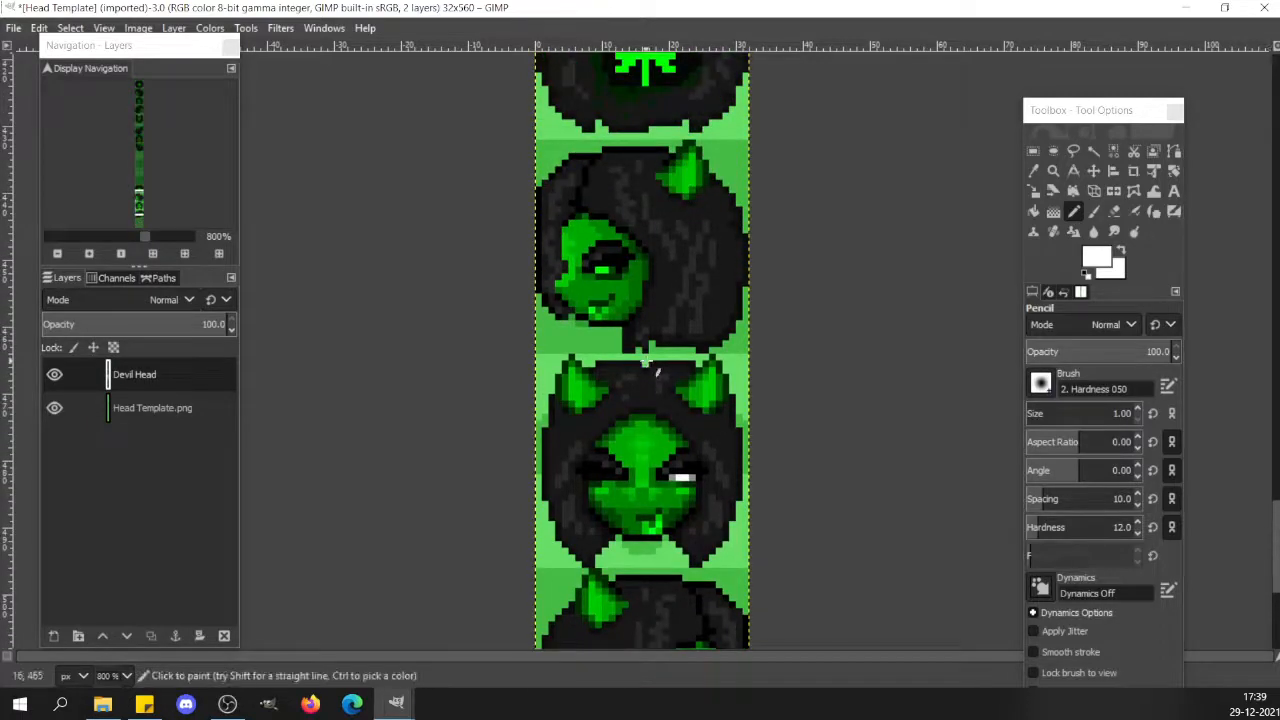
click(601, 270)
ctrl+click(690, 477)
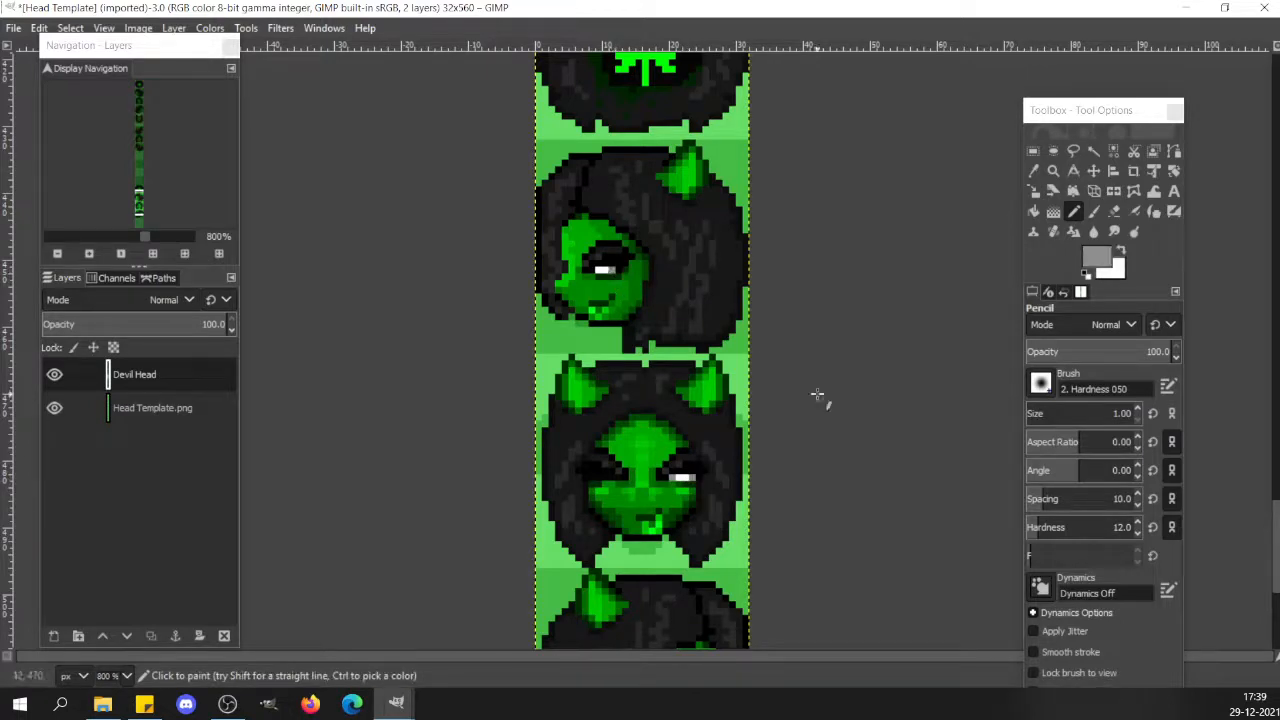
Copy the three bloodied heads above the empty cells with a 62 × 110 px rectangle selection and paste them as a floating selection.
key(r)
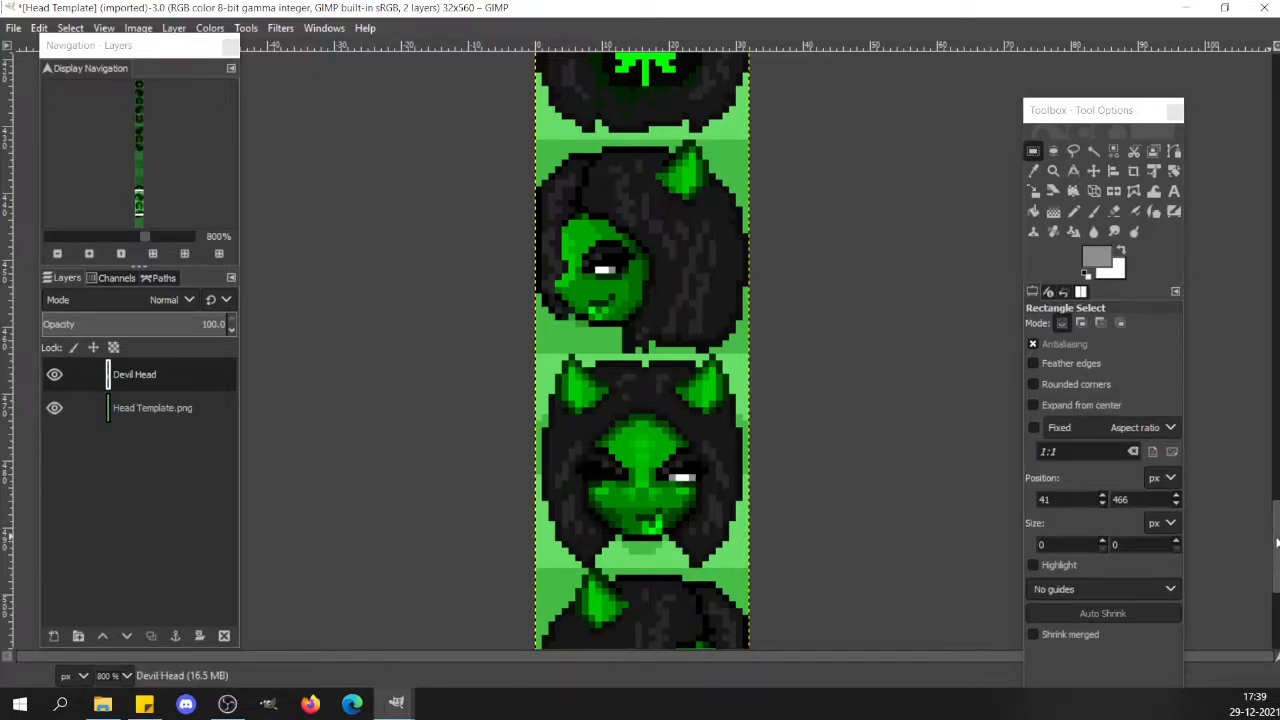
drag(1276, 543, 1277, 298)
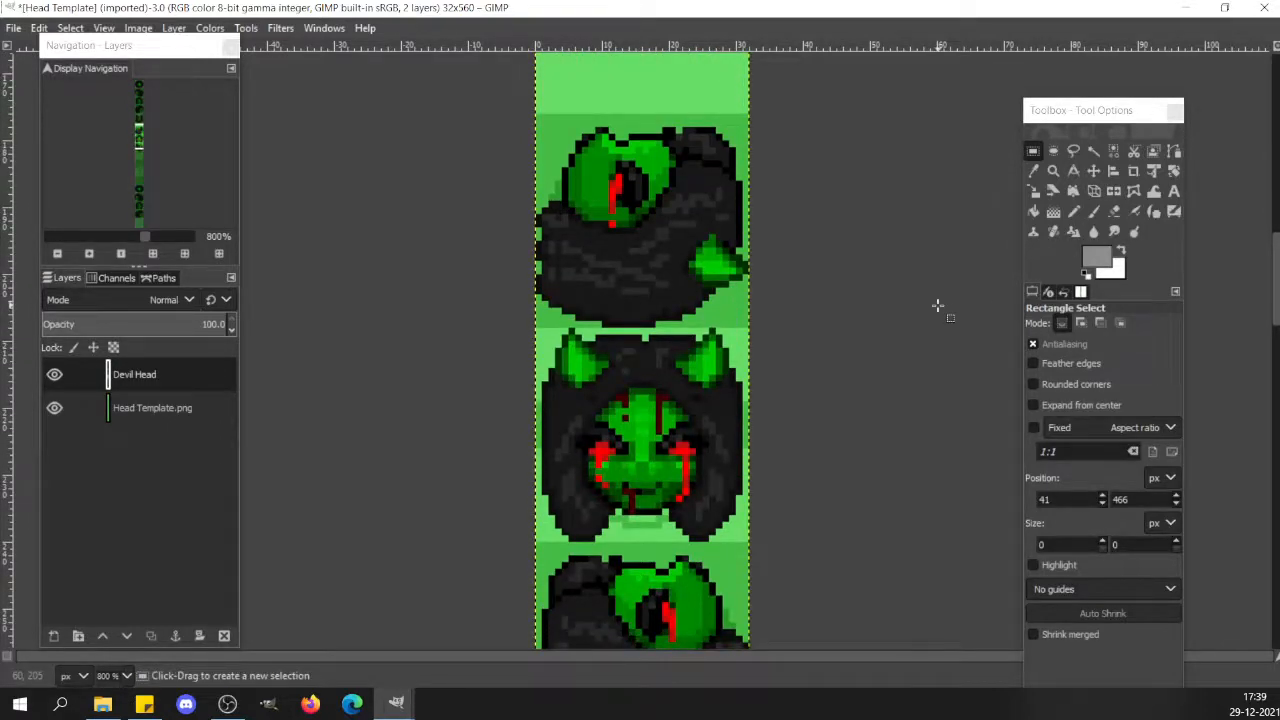
click(83, 240)
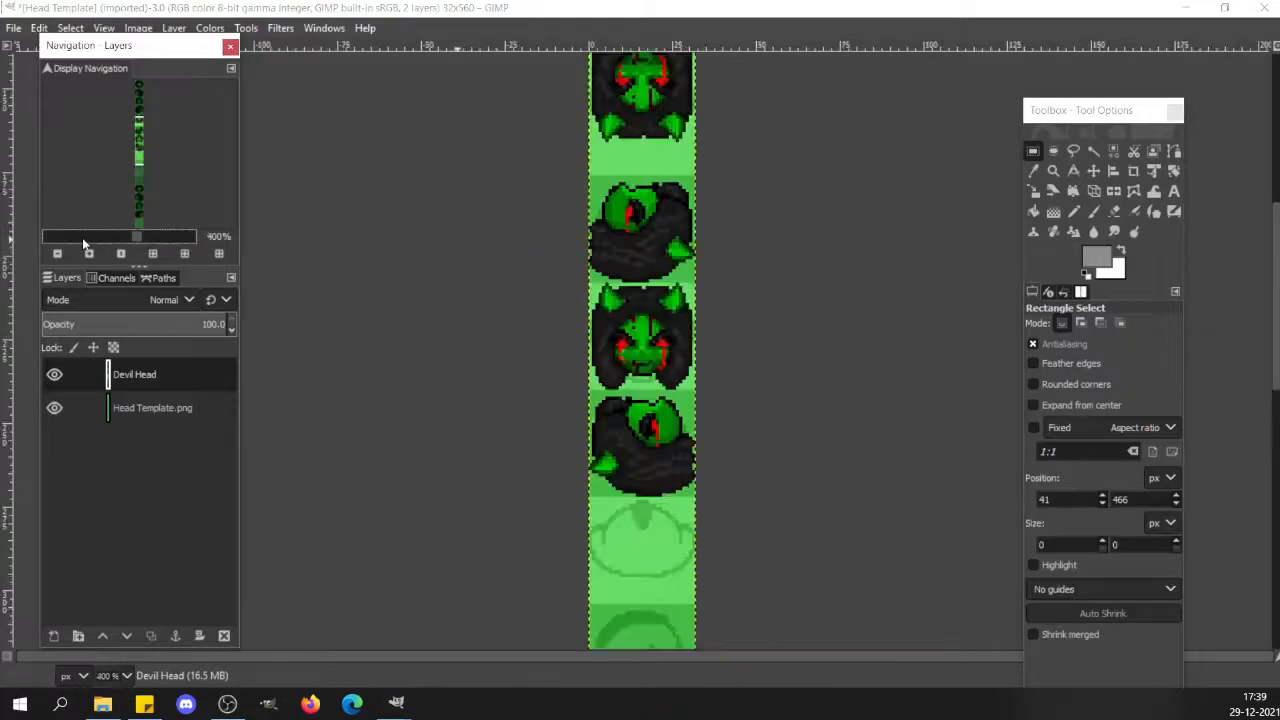
click(82, 237)
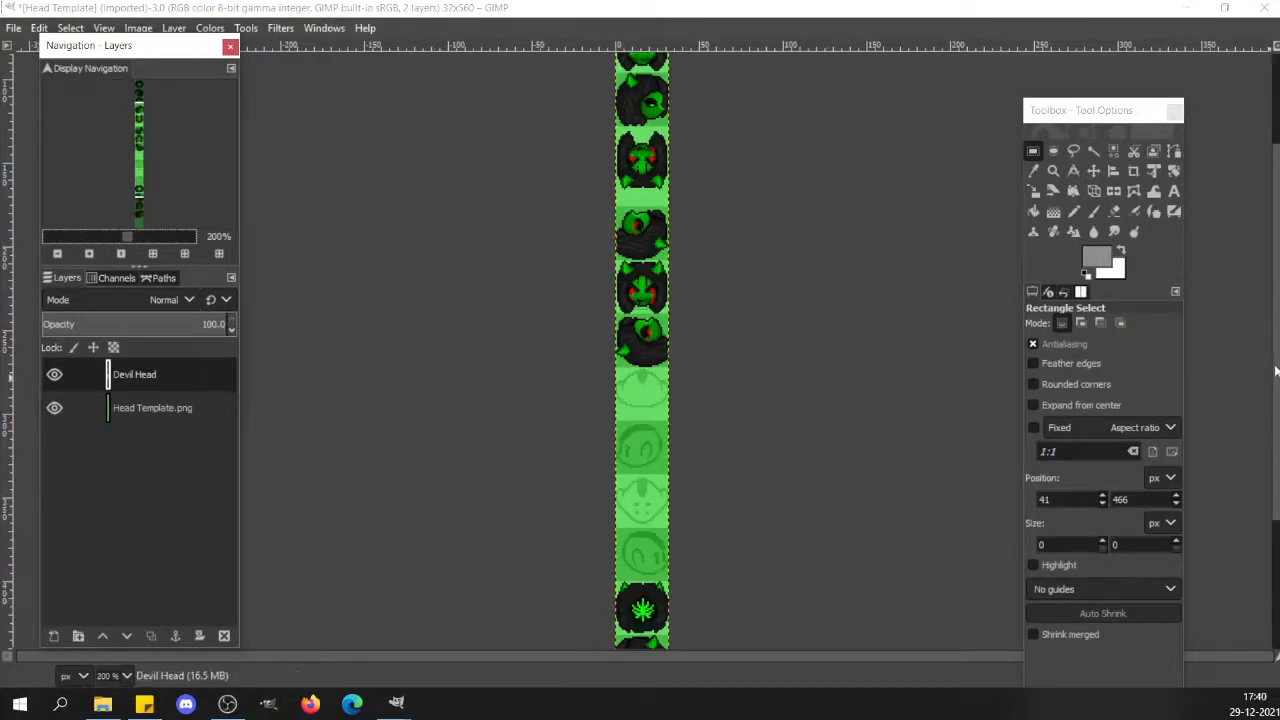
scroll(640, 300, down, 2)
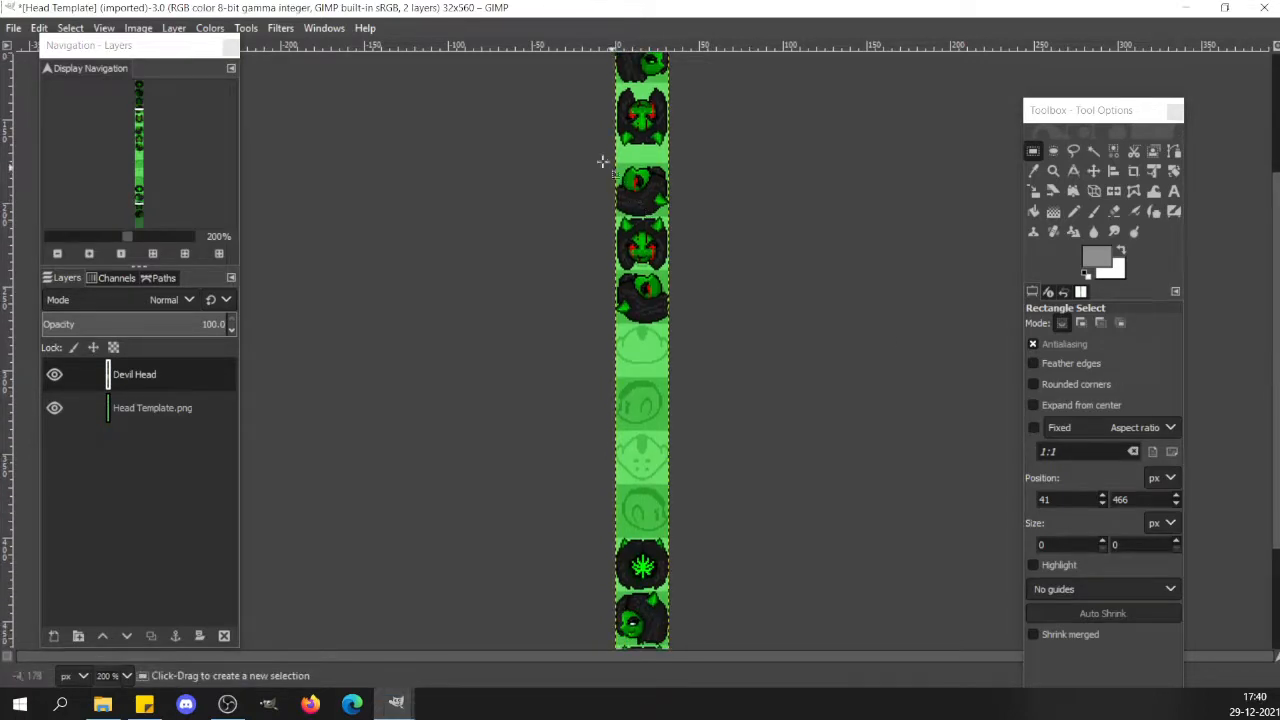
drag(599, 160, 701, 343)
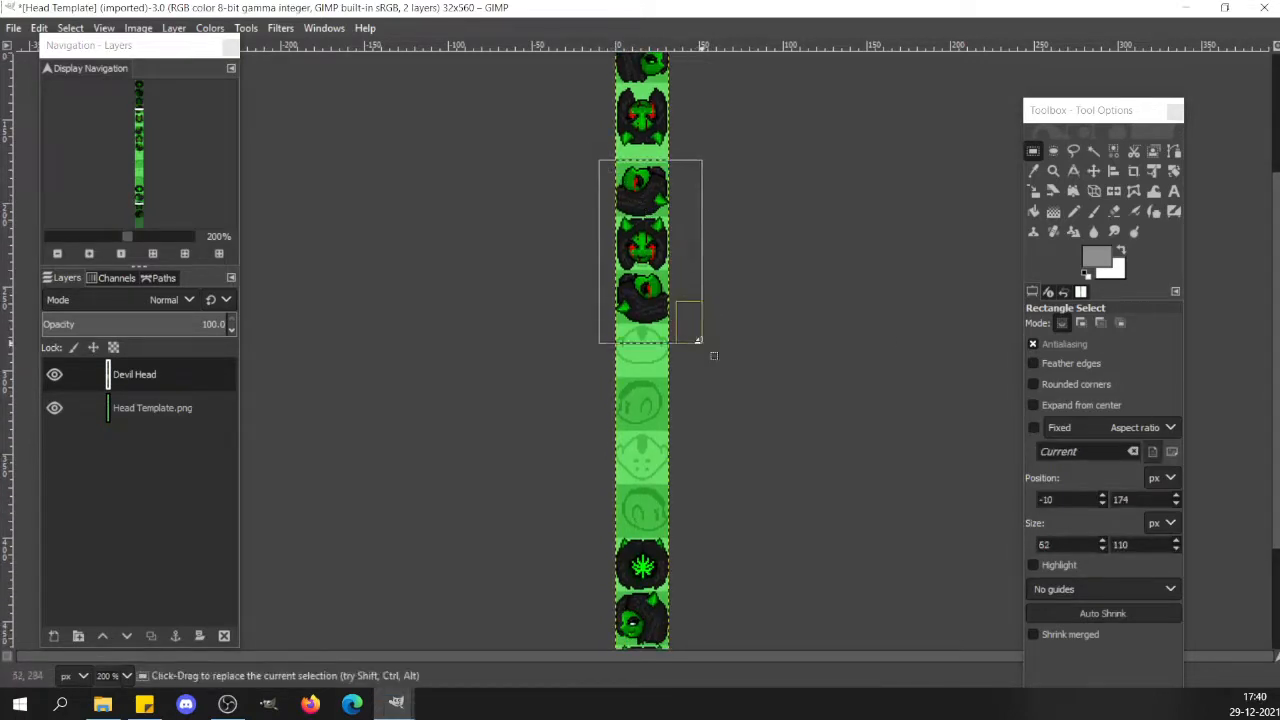
key(ctrl+c)
key(ctrl+v)
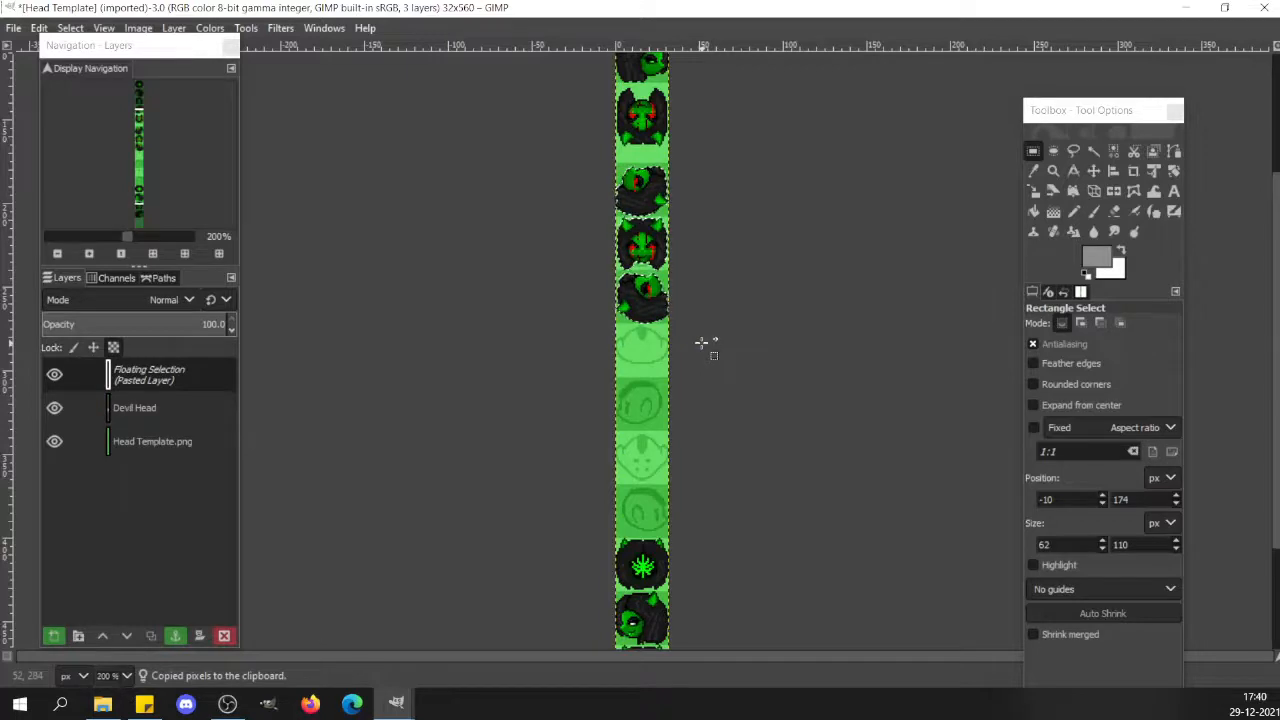
Try to shift the pasted bloodied heads down into the empty cells, undo the shift, and anchor the floating selection.
key(shift+Down)
key(shift+Down)
key(shift+Down)
key(shift+Down)
key(shift+Down)
key(shift+Down)
key(shift+Down)
key(shift+Down)
key(shift+Down)
key(shift+Down)
key(shift+Down)
key(shift+Down)
key(shift+Down)
key(shift+Down)
key(shift+Down)
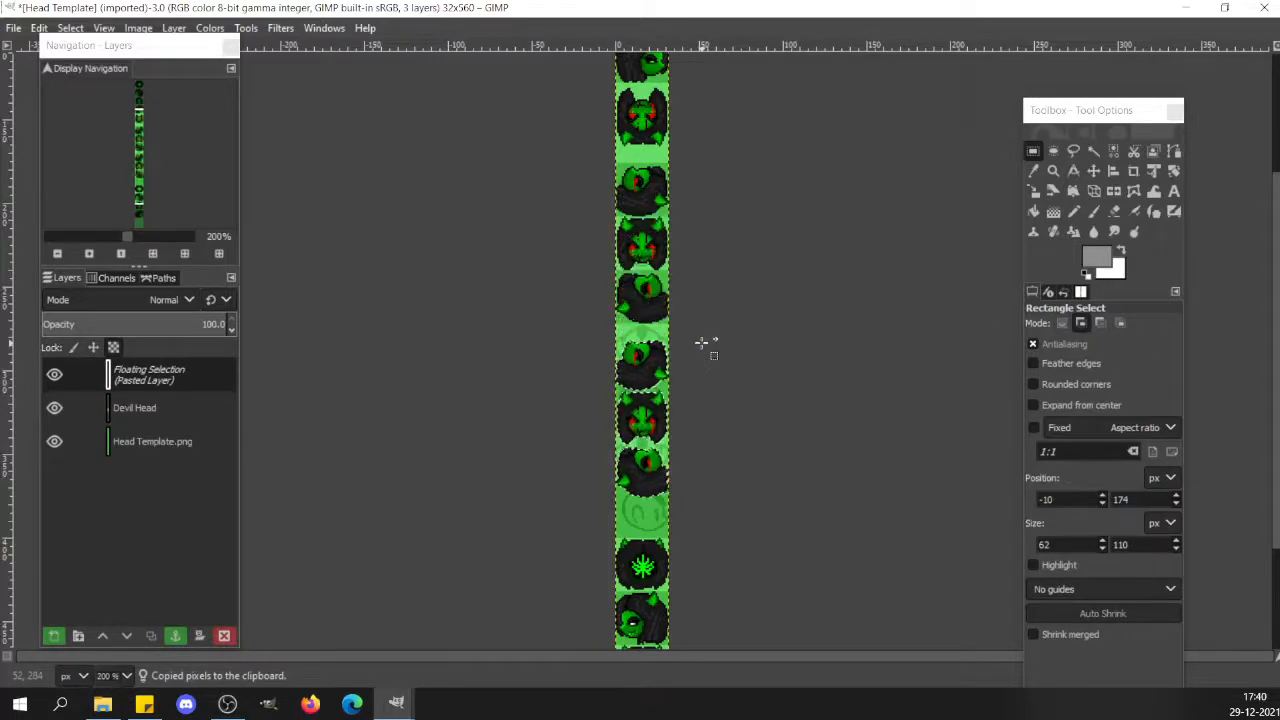
key(shift+Up)
key(shift+Up)
key(shift+Up)
key(shift+Up)
key(shift+Down)
key(shift+Down)
key(shift+Left)
key(shift+Left)
key(shift+Left)
key(shift+Left)
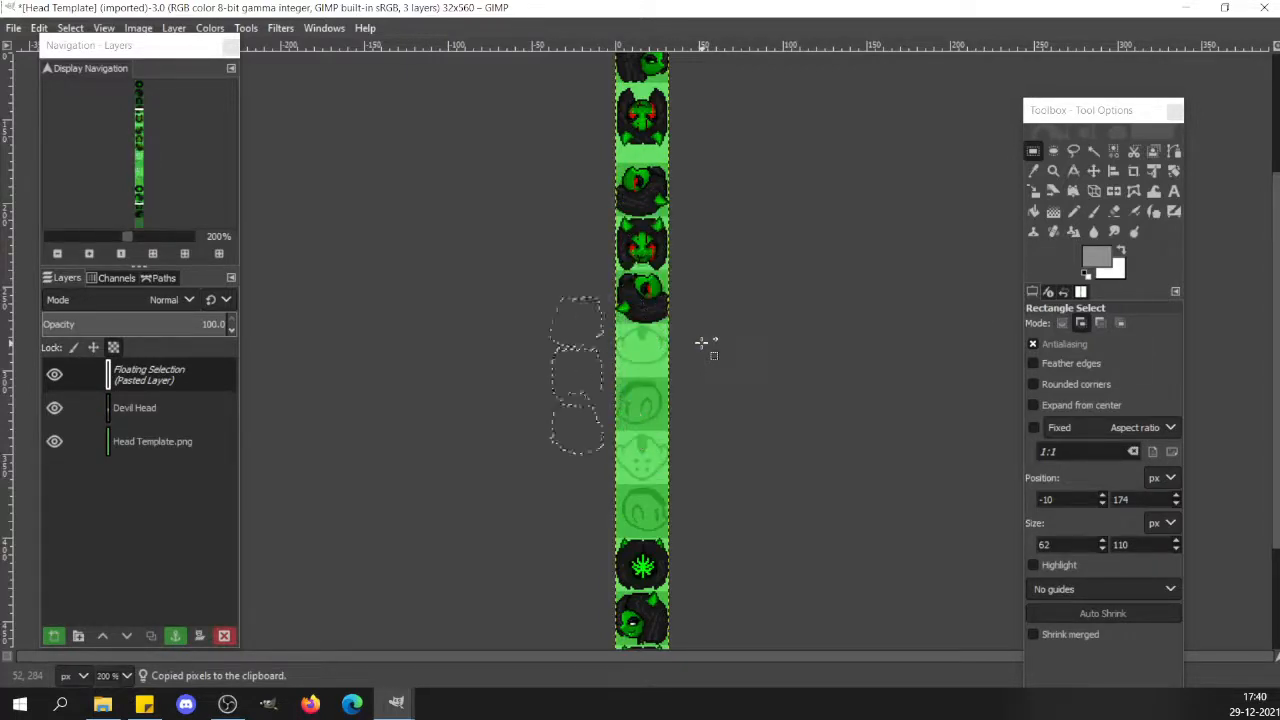
key(ctrl+z)
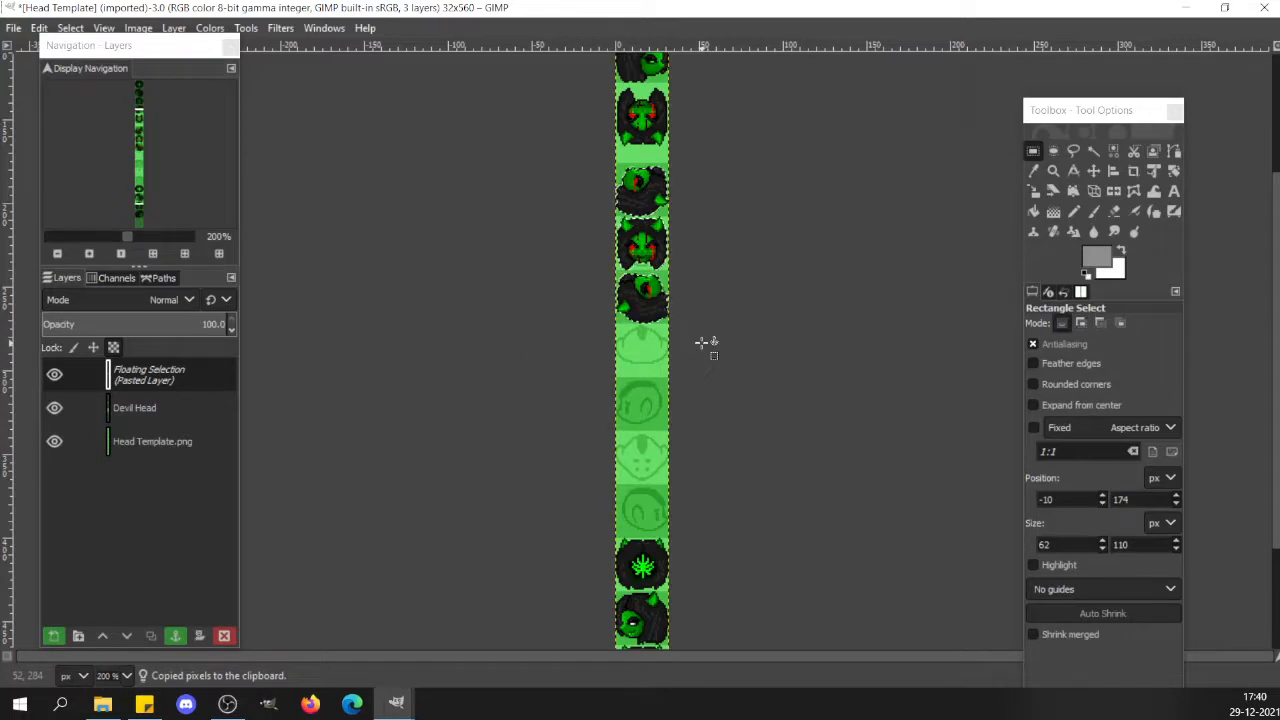
click(703, 343)
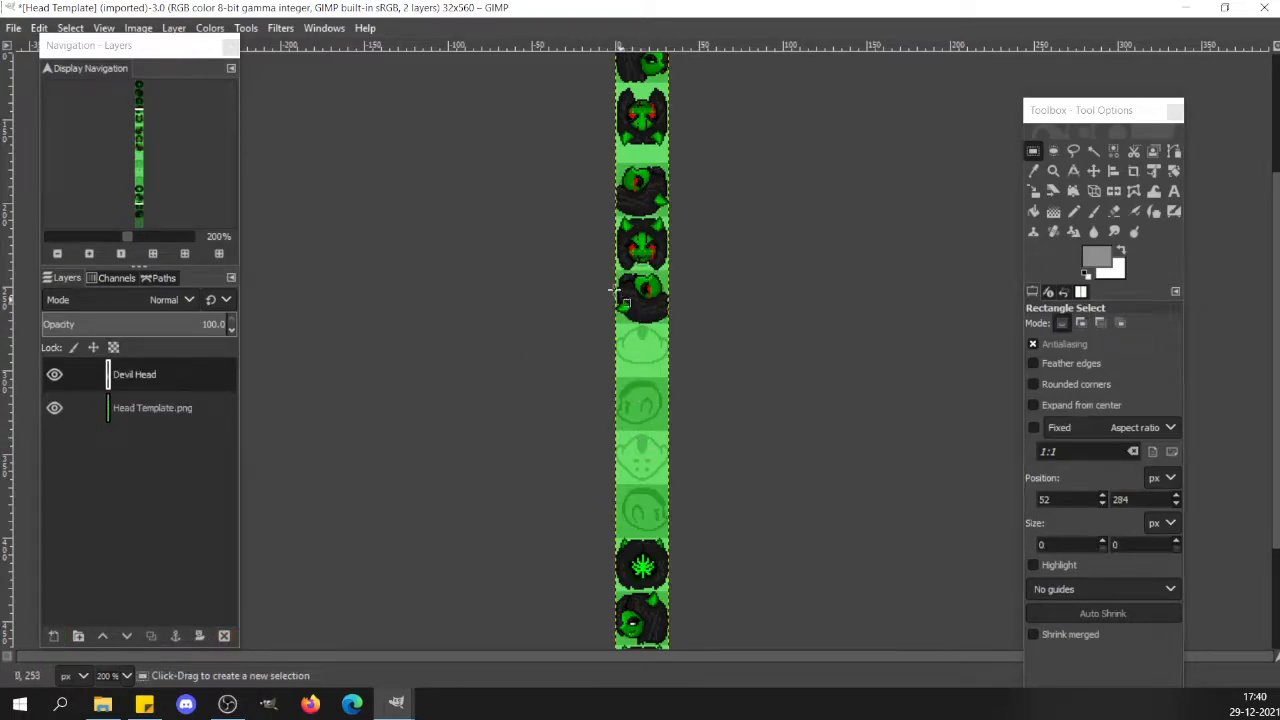
Copy the lowest bloodied side-view head with a 53 × 41 px rectangle selection, paste it, and shift it down to the second empty cell.
drag(610, 272, 697, 341)
key(ctrl)
key(ctrl+c)
key(ctrl+v)
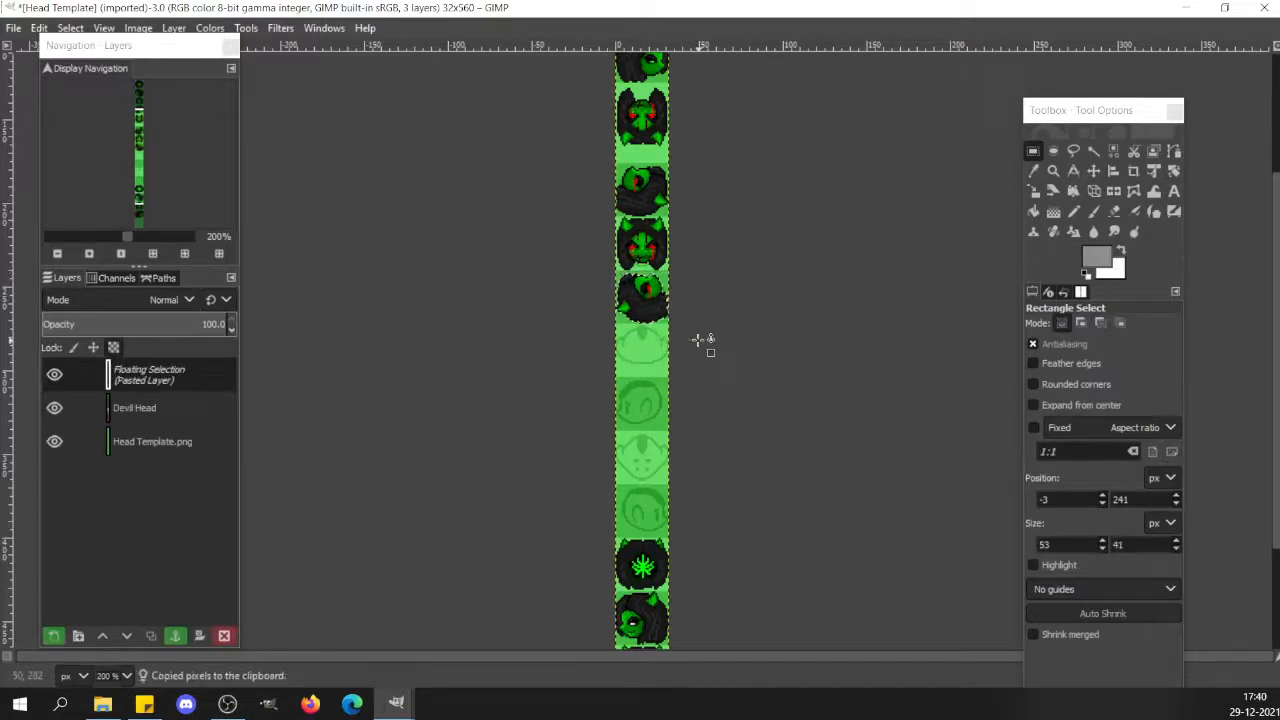
key(shift+Down)
key(shift+Down)
key(shift+Down)
key(shift+Down)
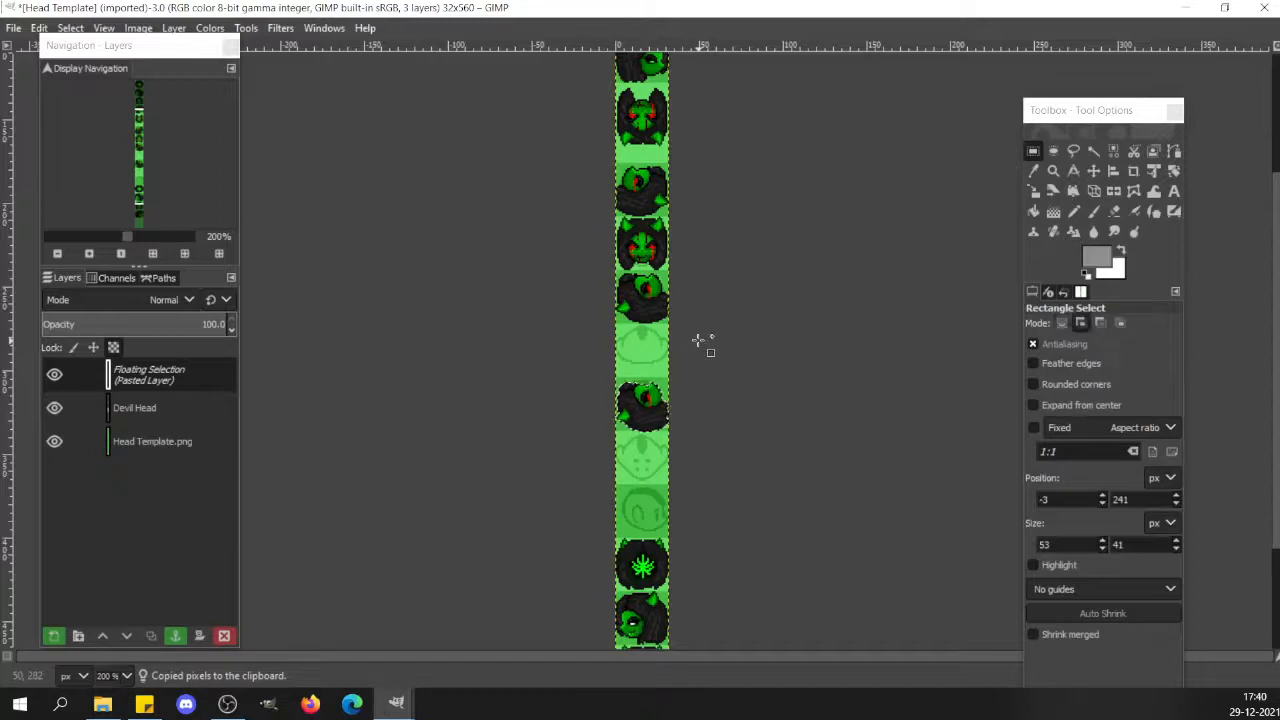
Rotate the pasted side-view head by 90 degrees.
key(shift+r)
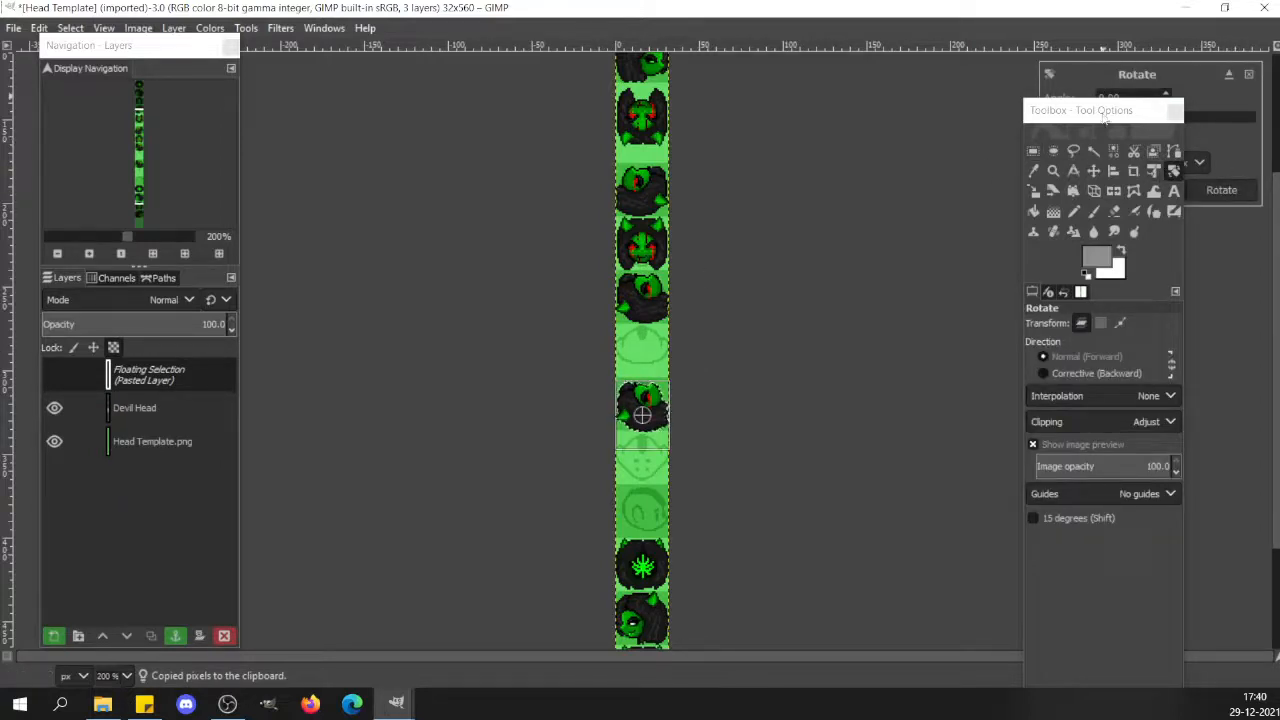
drag(1102, 117, 839, 161)
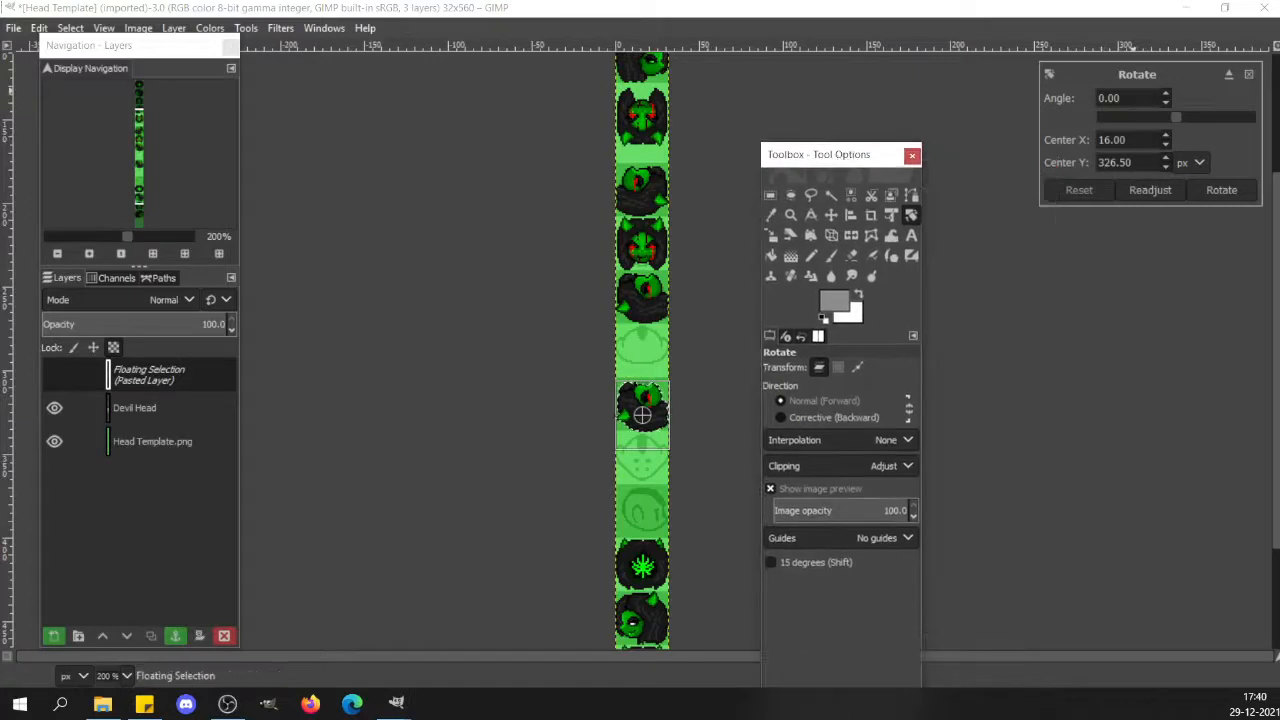
click(1066, 99)
text(90)
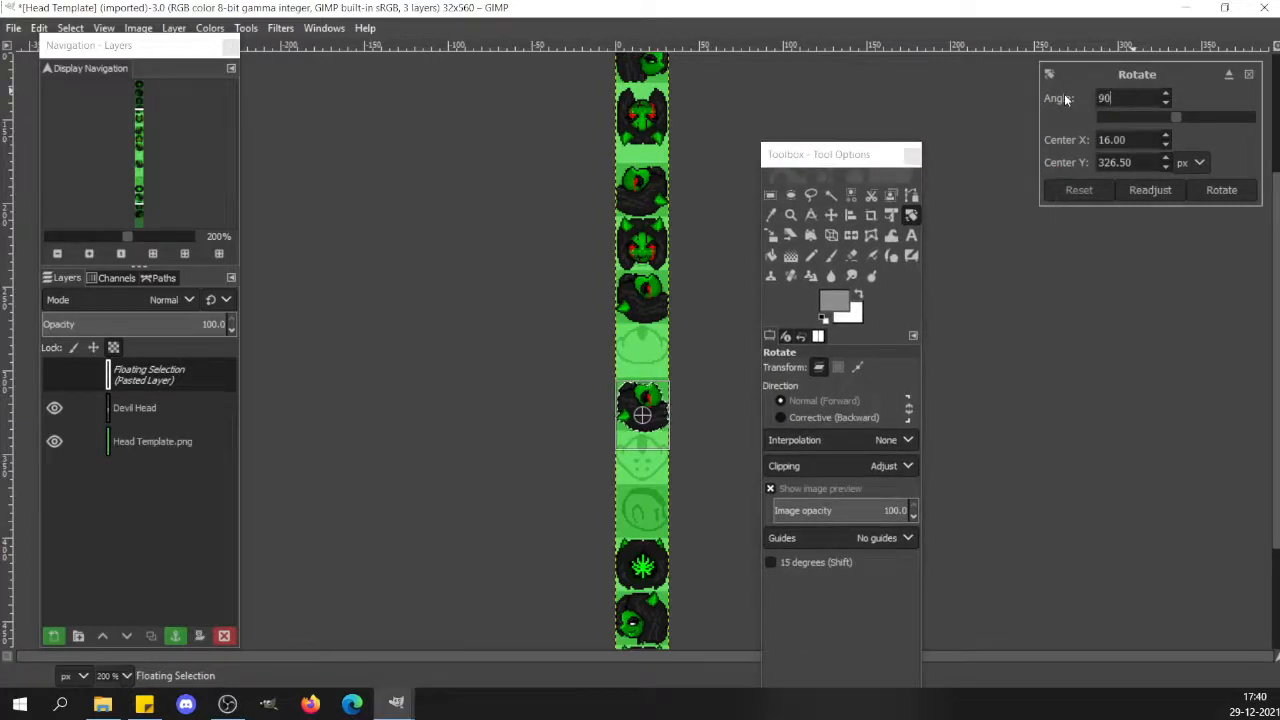
key(Return)
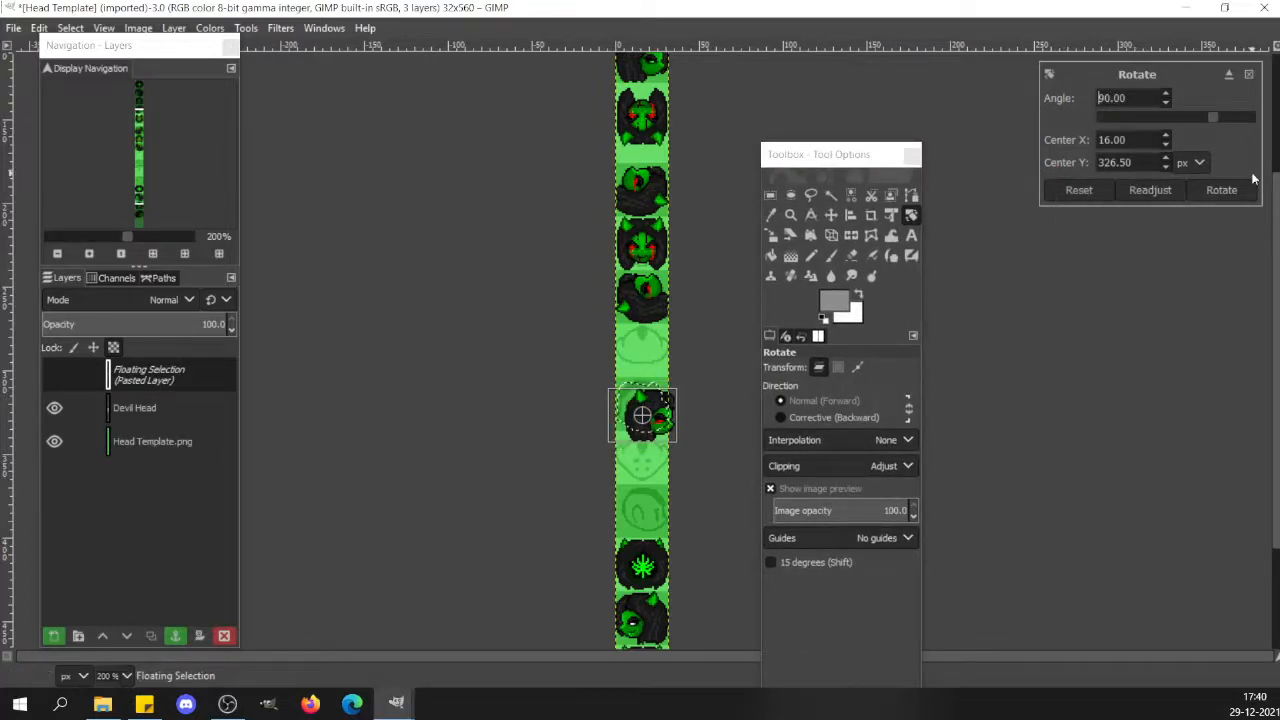
click(1220, 190)
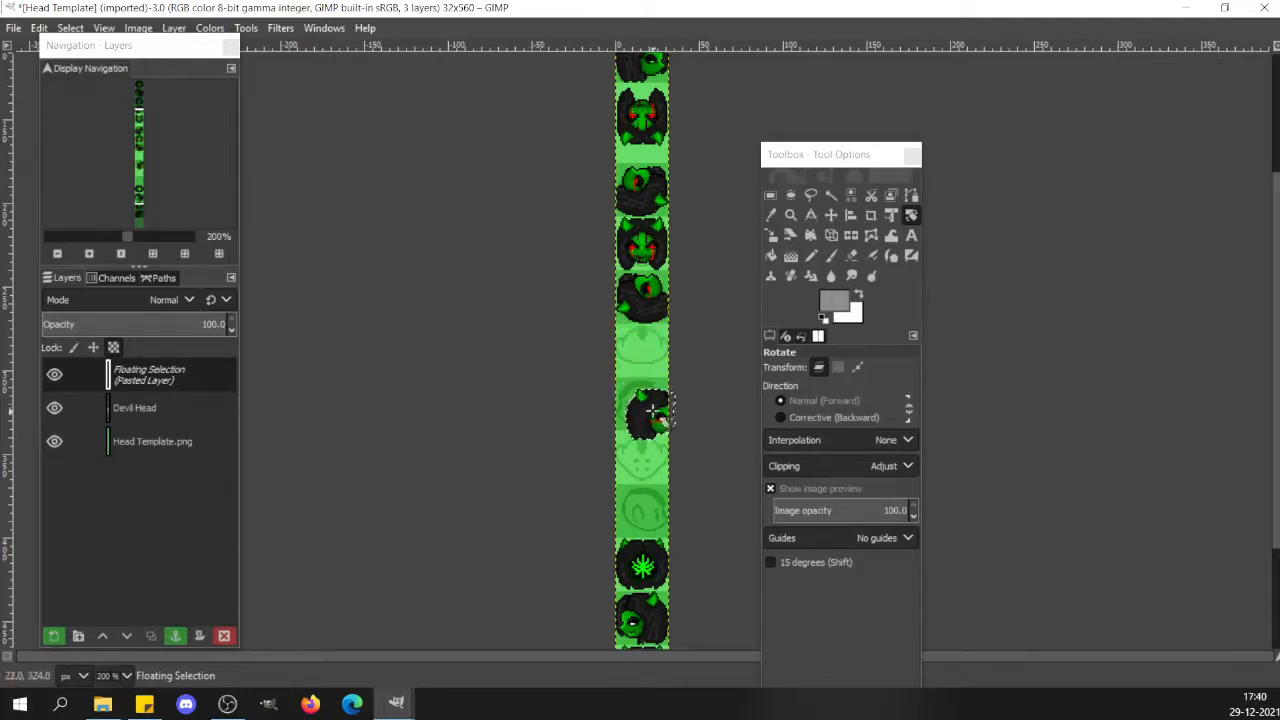
Move the rotated head into the empty cell directly above the leaf-emblem back view and align it against the strip's right edge.
key(m)
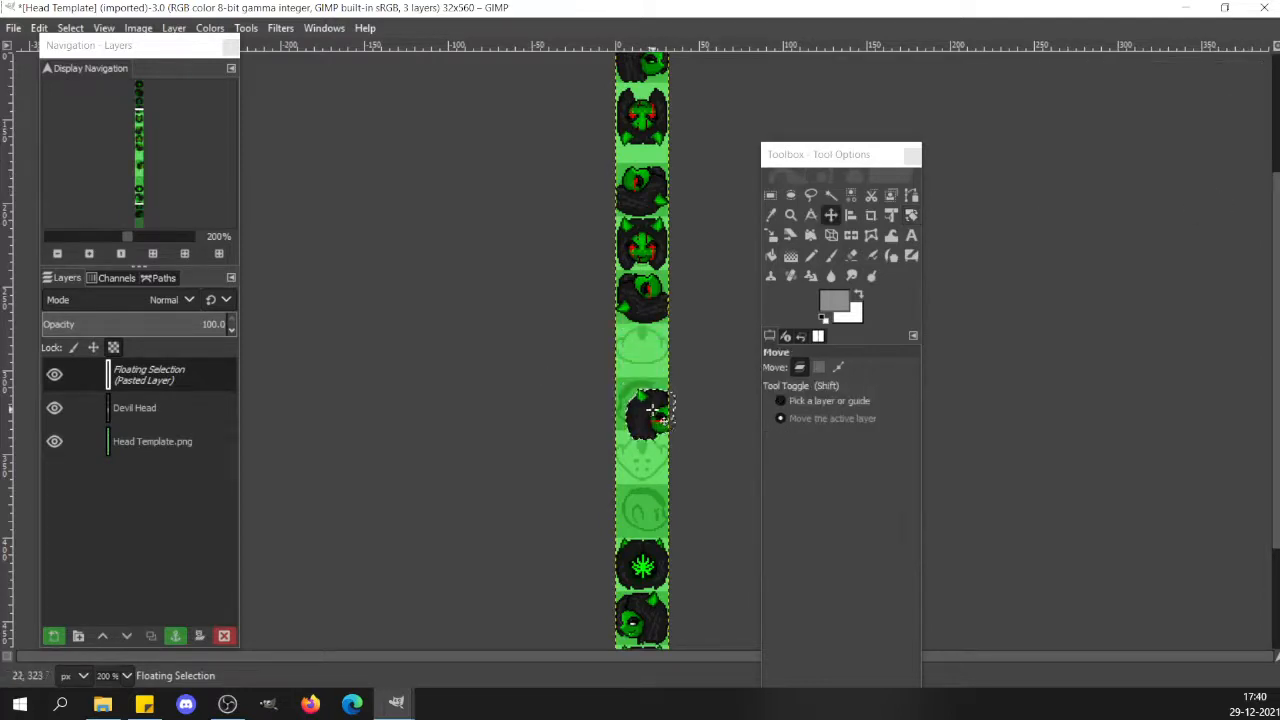
drag(651, 409, 643, 509)
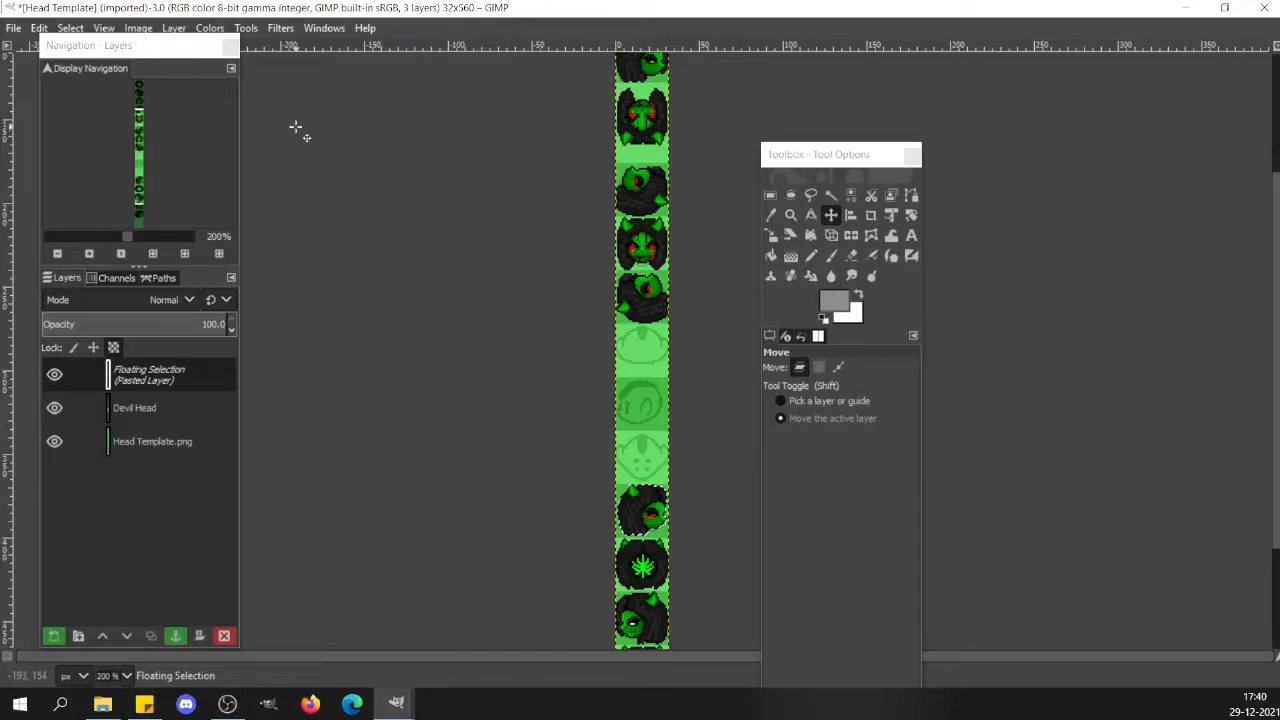
click(160, 240)
key(4)
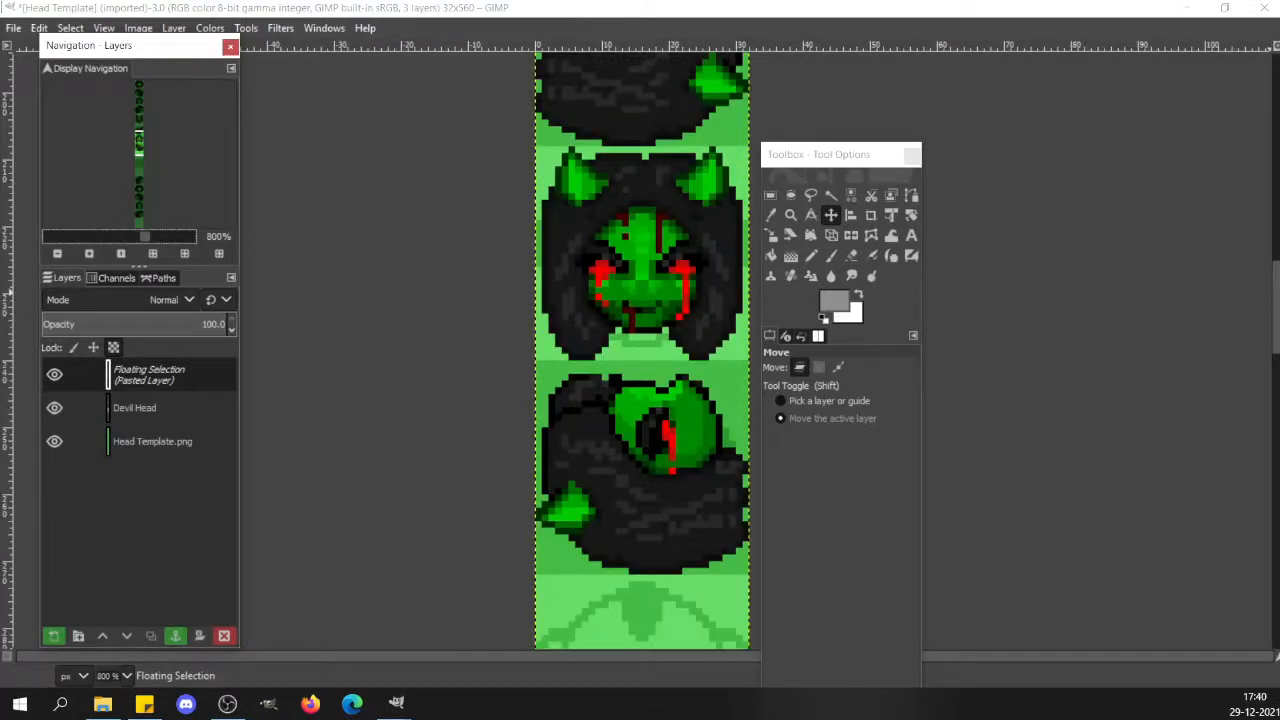
drag(1277, 287, 1266, 443)
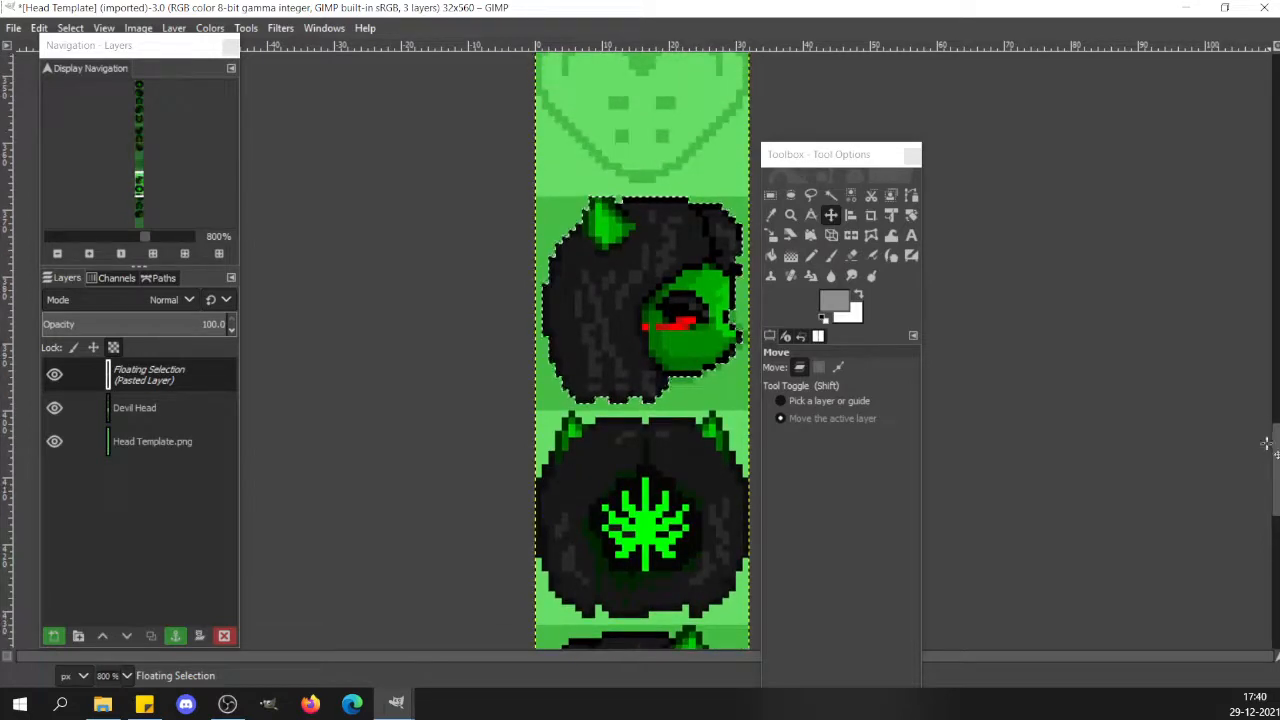
drag(668, 277, 668, 277)
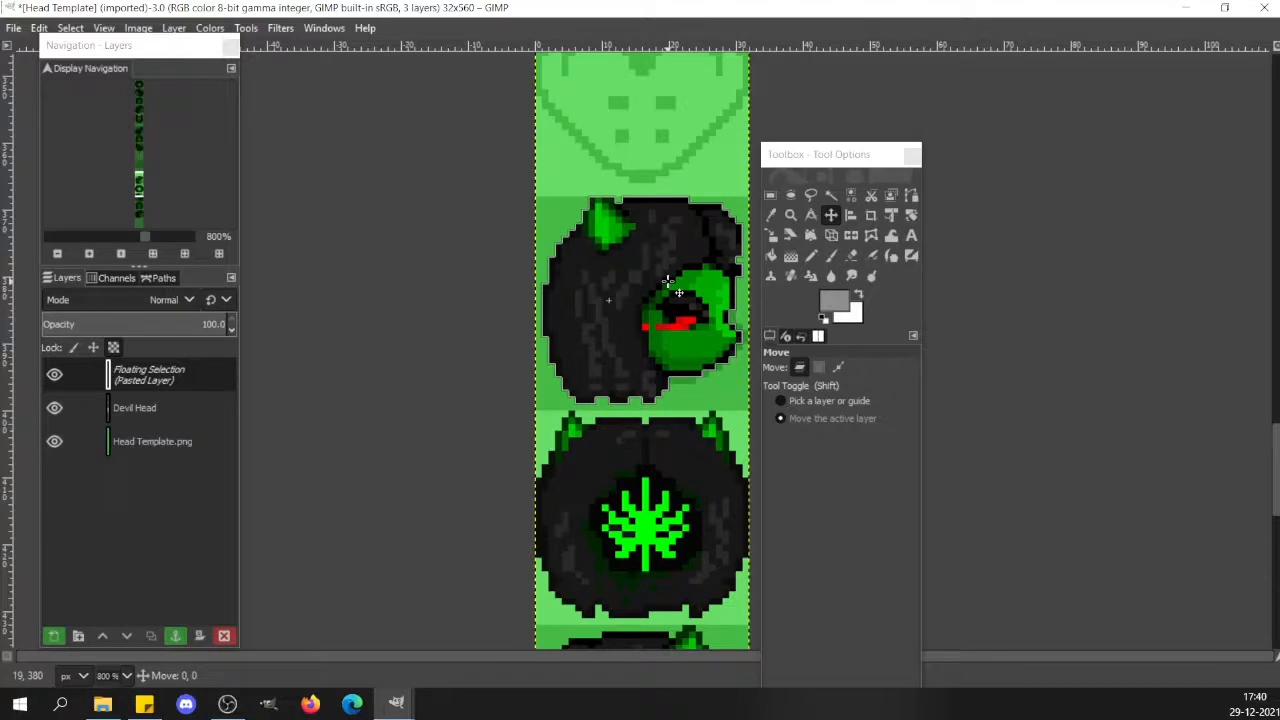
drag(668, 280, 670, 281)
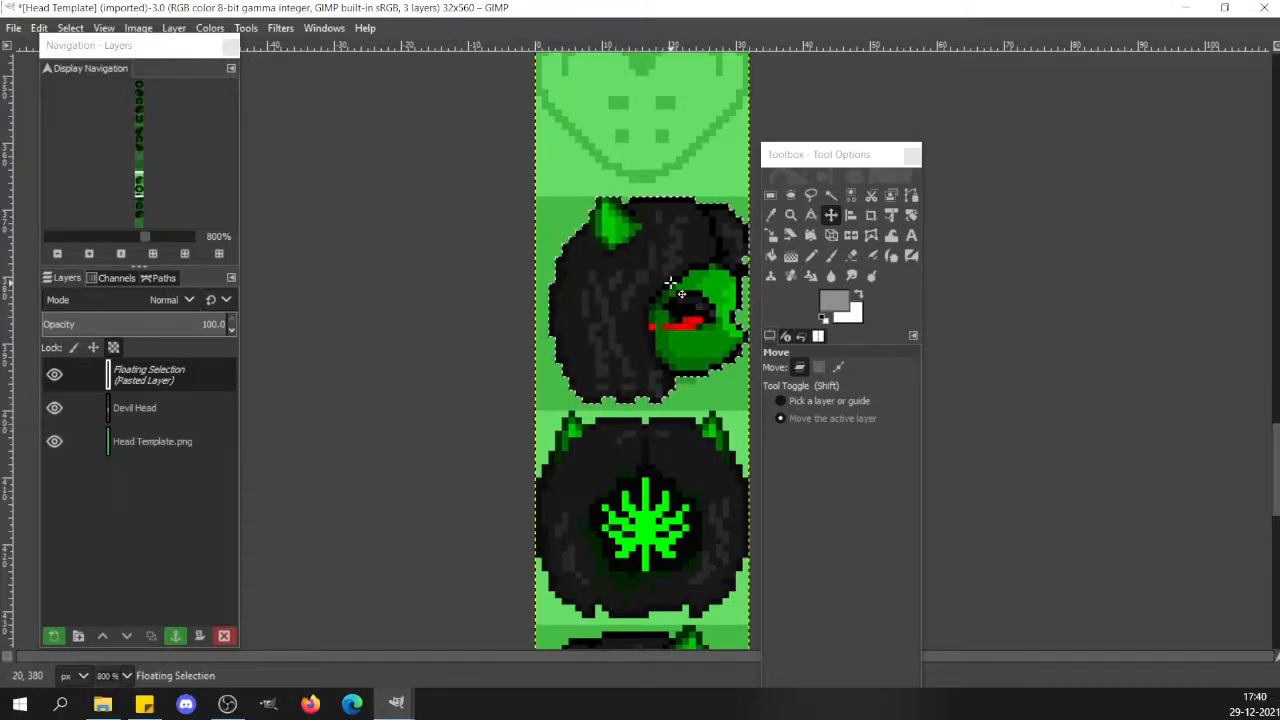
Duplicate the rotated bloodied head as a new floating selection and flip the copy horizontally.
key(ctrl+c)
key(shift+f)
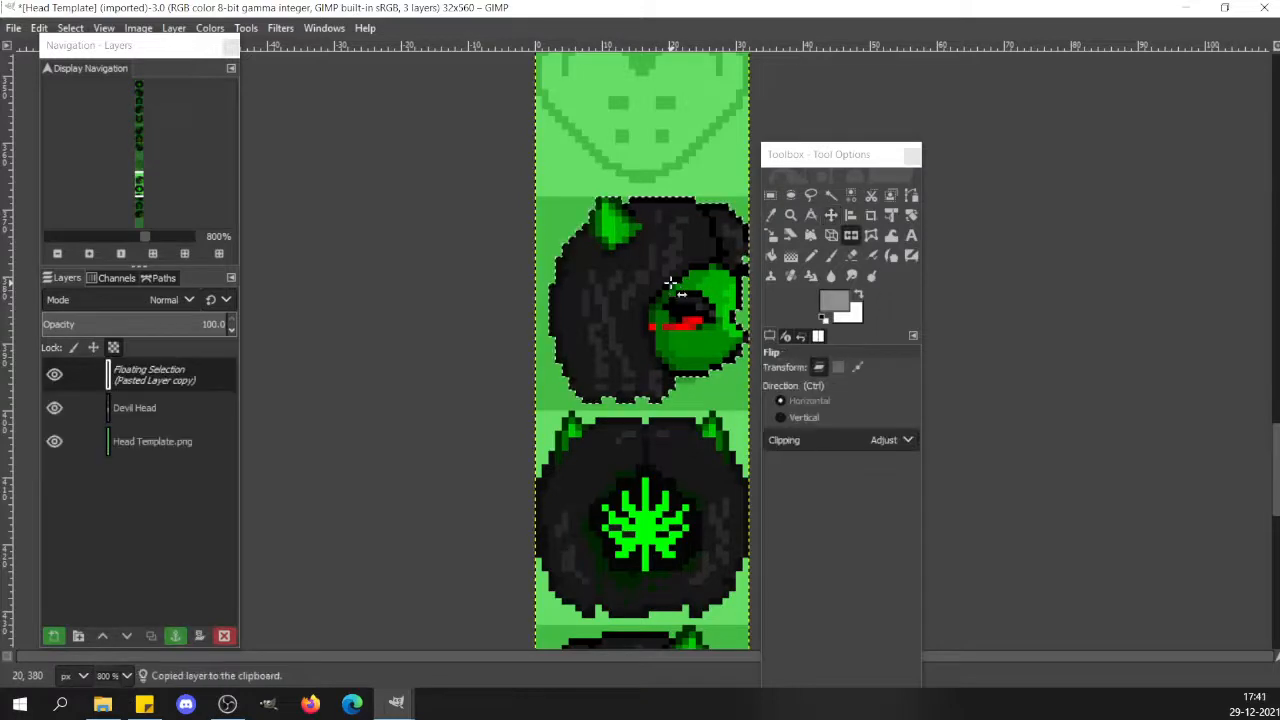
click(670, 283)
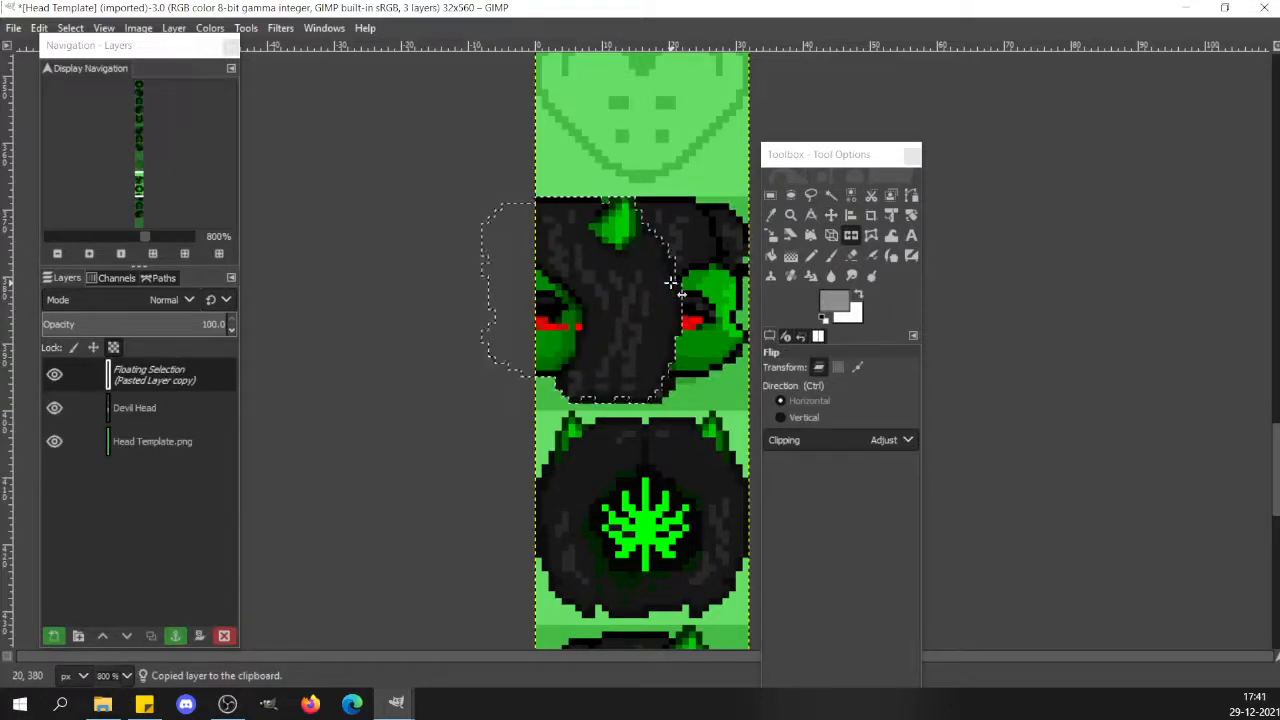
Shift the flipped head up the strip into the first empty cell and align it with the left edge.
key(shift+m)
scroll(670, 283, up, 5)
scroll(670, 283, up, 2)
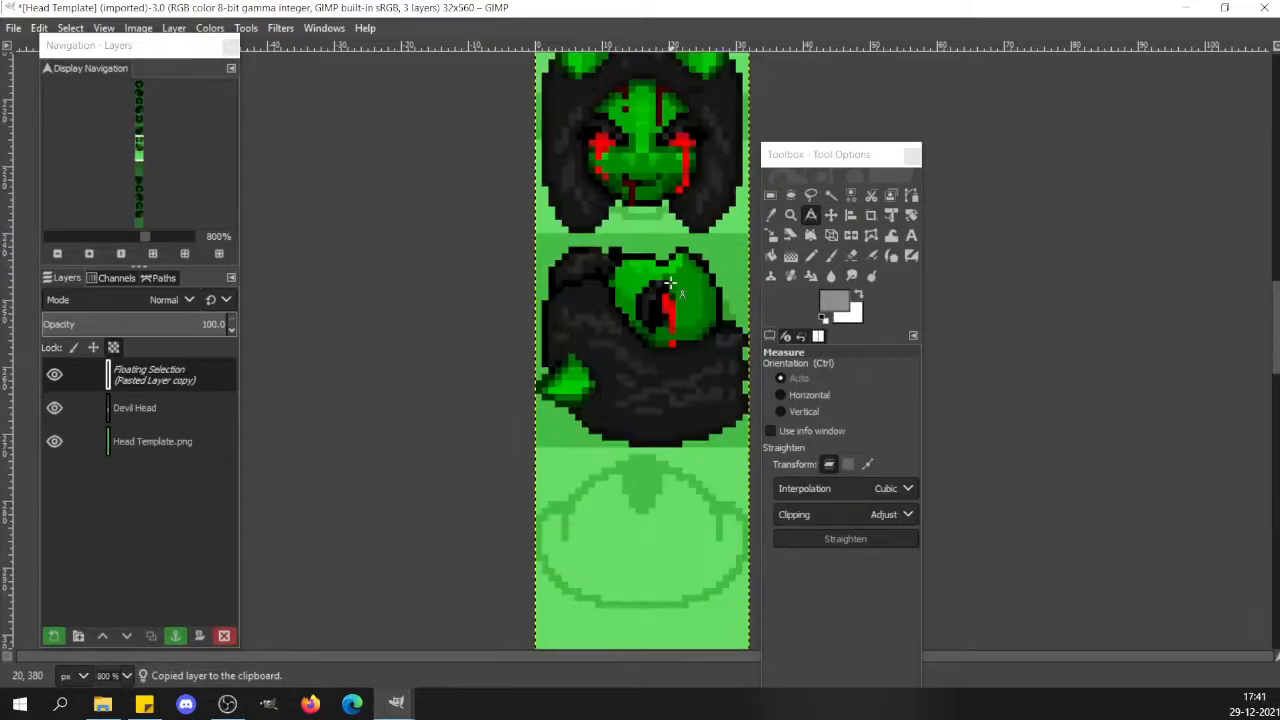
scroll(670, 283, down, 2)
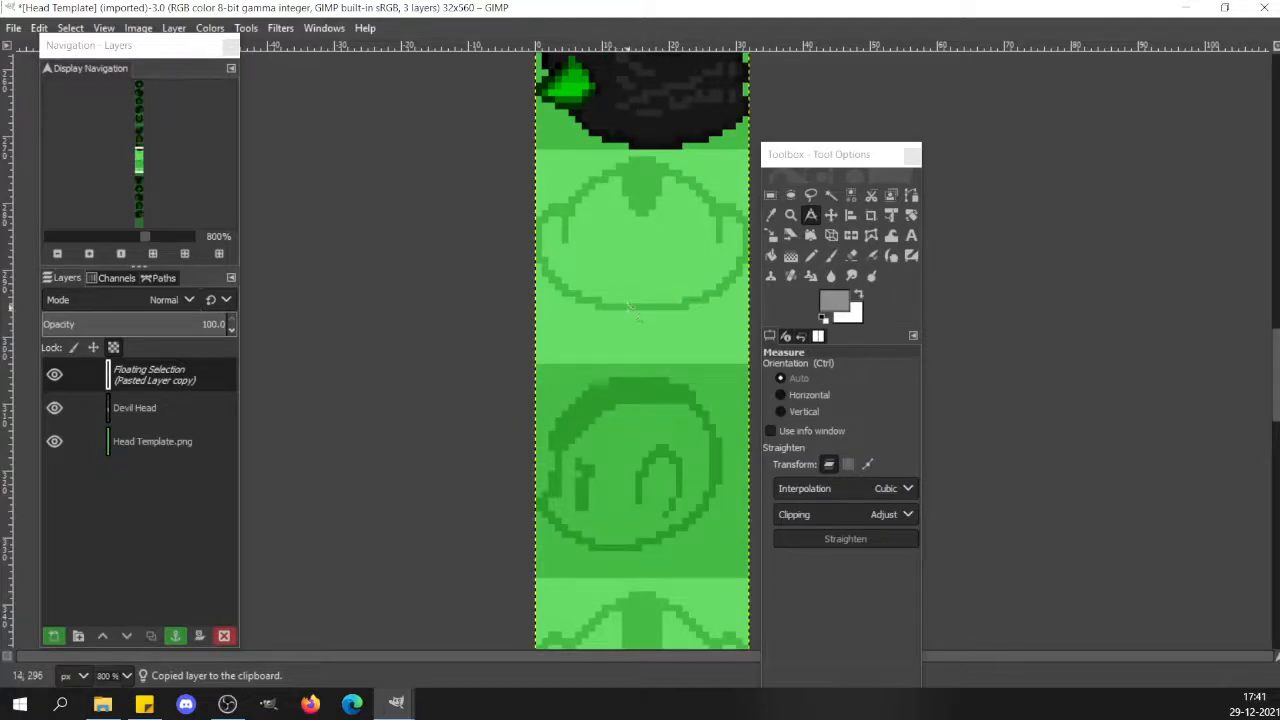
key(m)
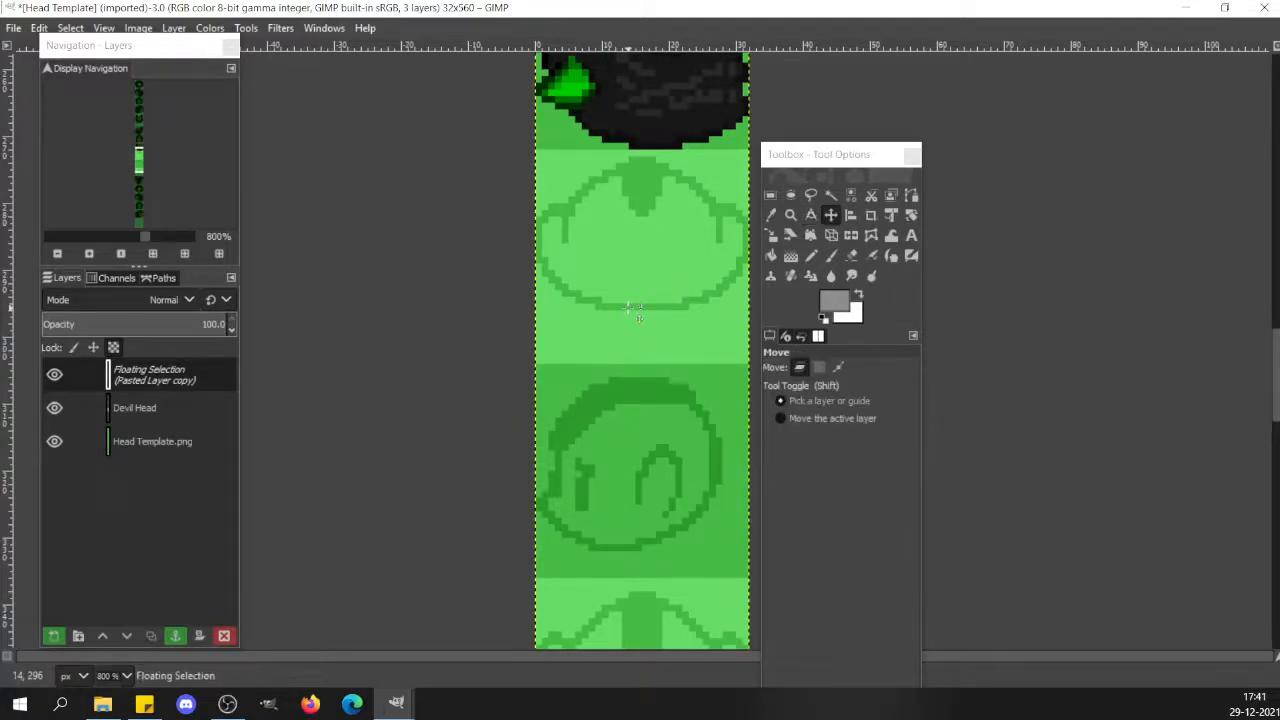
key(Up)
key(Up)
key(Up)
key(Up)
key(Up)
key(Up)
key(Up)
key(Up)
key(Up)
key(Up)
key(Up)
key(Up)
key(Up)
key(Up)
key(Up)
key(Up)
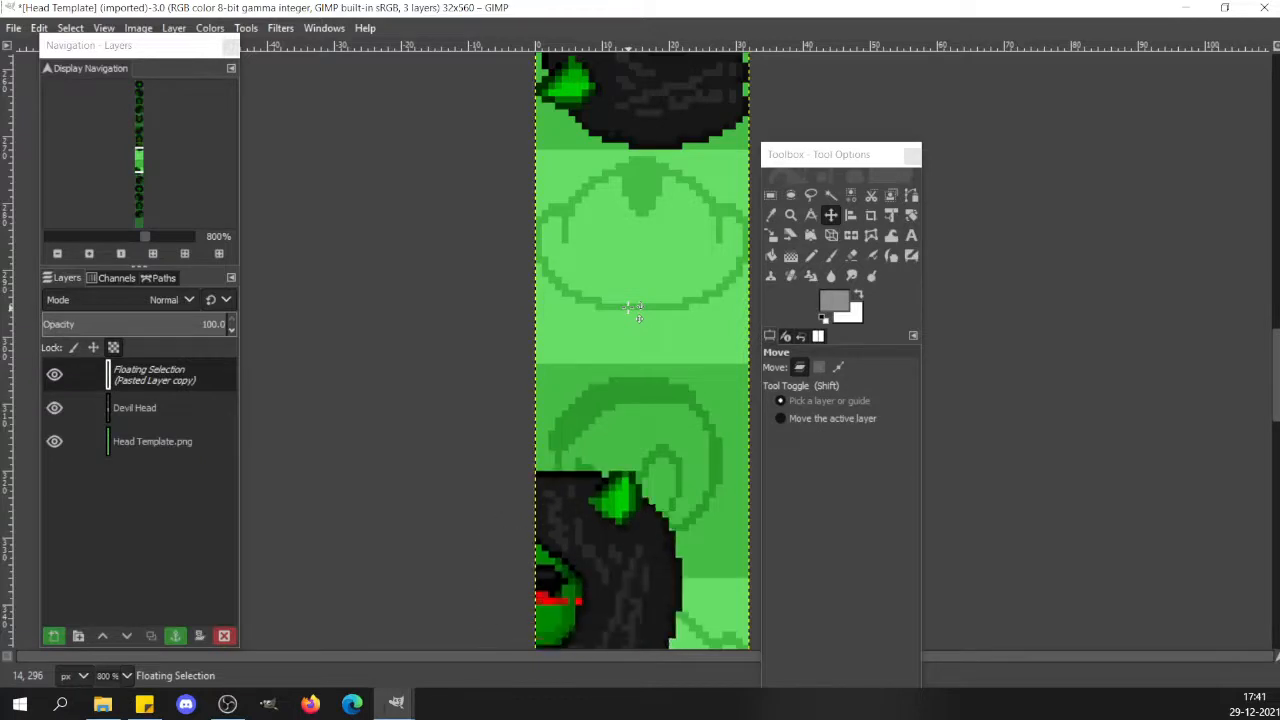
key(Right)
key(Right)
key(Right)
key(Right)
key(Right)
key(Up)
key(Up)
key(Up)
key(Up)
key(Up)
key(Up)
key(Up)
key(Up)
key(Up)
key(Up)
key(Up)
key(Up)
key(Up)
key(Up)
key(Up)
key(Up)
key(Up)
key(Up)
key(Up)
key(Up)
key(Right)
key(Right)
key(Right)
key(Right)
key(Right)
key(Right)
key(Right)
key(Up)
key(Up)
key(Up)
key(Up)
key(Up)
key(Up)
key(Up)
key(Left)
key(Left)
key(Left)
key(Left)
key(Up)
key(Up)
key(Up)
key(Up)
key(Up)
key(Up)
key(Up)
key(Up)
key(Up)
key(Up)
key(Up)
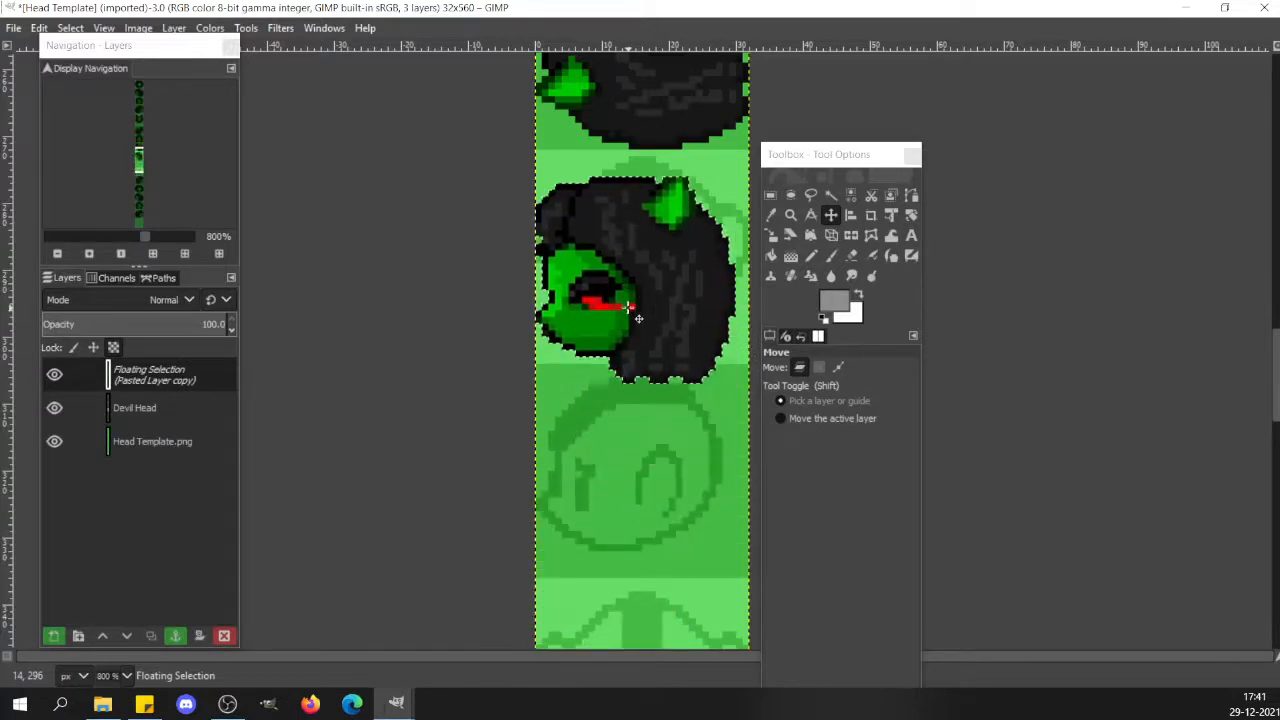
key(shift)
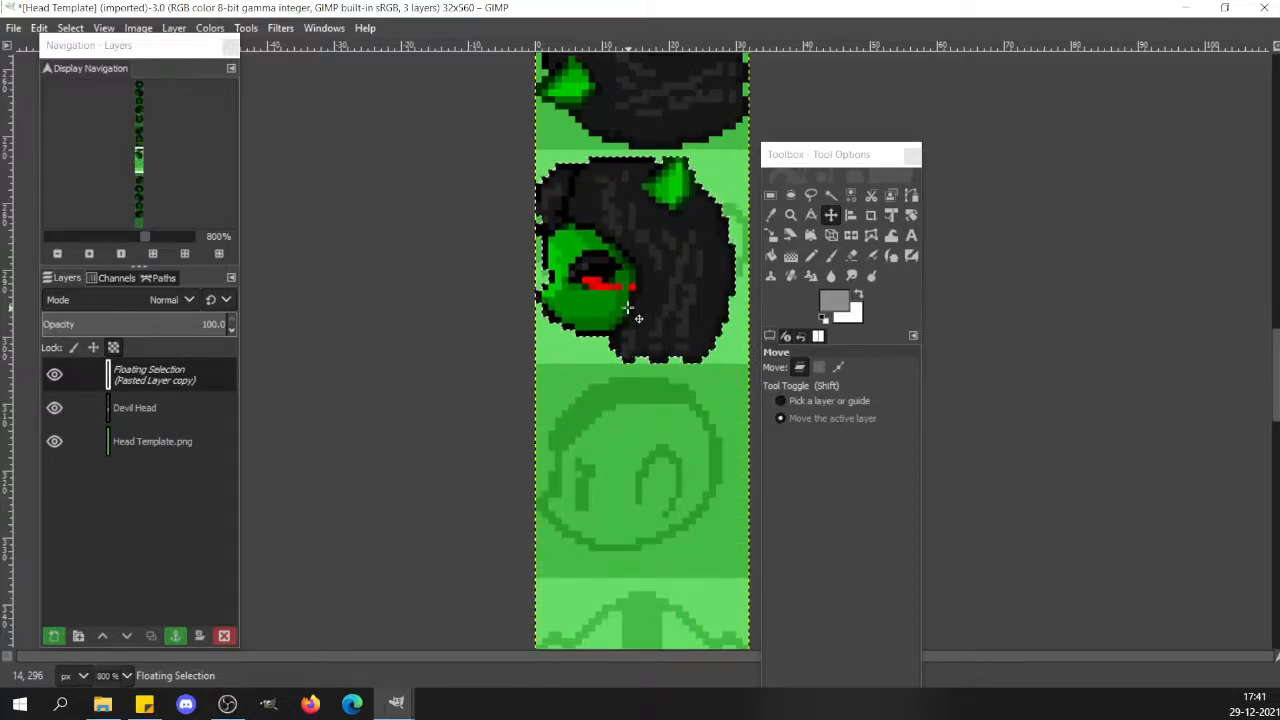
key(Up)
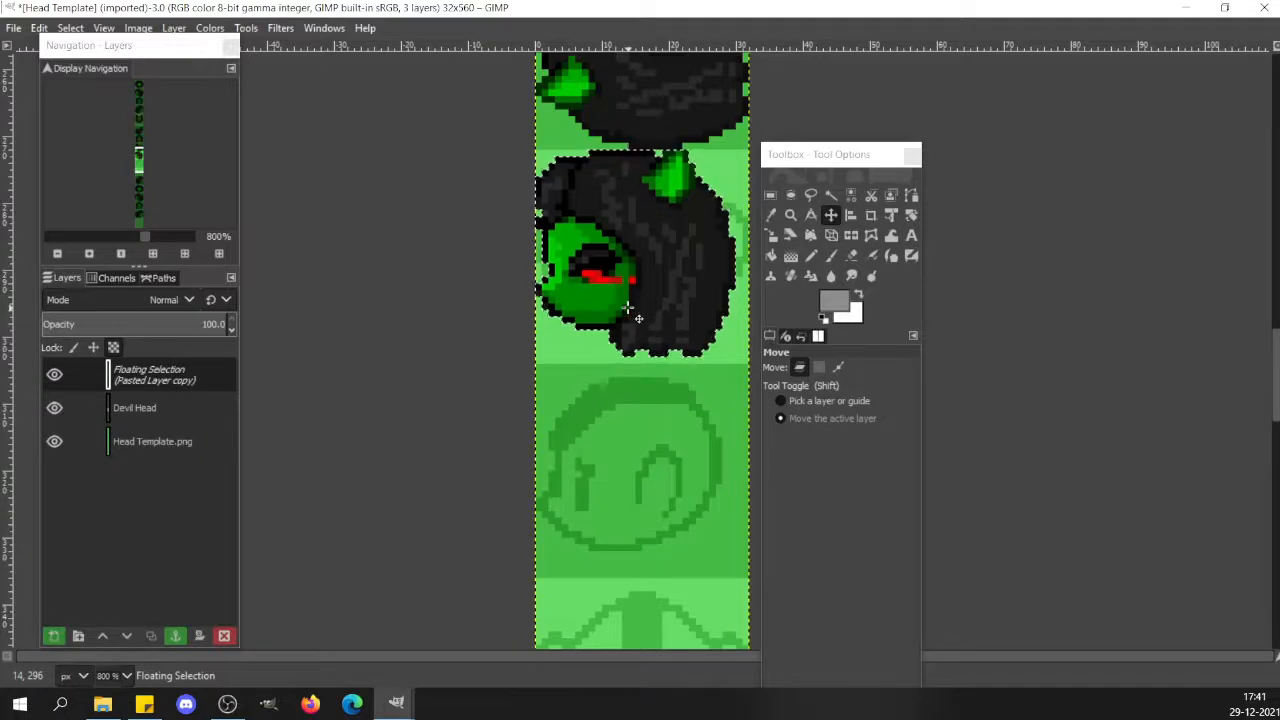
Shift the flipped head down into the second empty cell and anchor the floating selection.
key(Down)
key(Down)
key(Down)
key(Down)
key(Down)
key(Down)
key(Down)
key(Down)
key(Down)
key(Down)
key(Down)
key(Down)
key(Down)
key(Down)
key(Down)
key(Down)
key(Down)
key(Down)
key(Down)
key(Down)
key(Down)
key(Down)
key(Down)
key(Down)
key(Down)
key(Down)
key(Down)
key(Down)
key(Down)
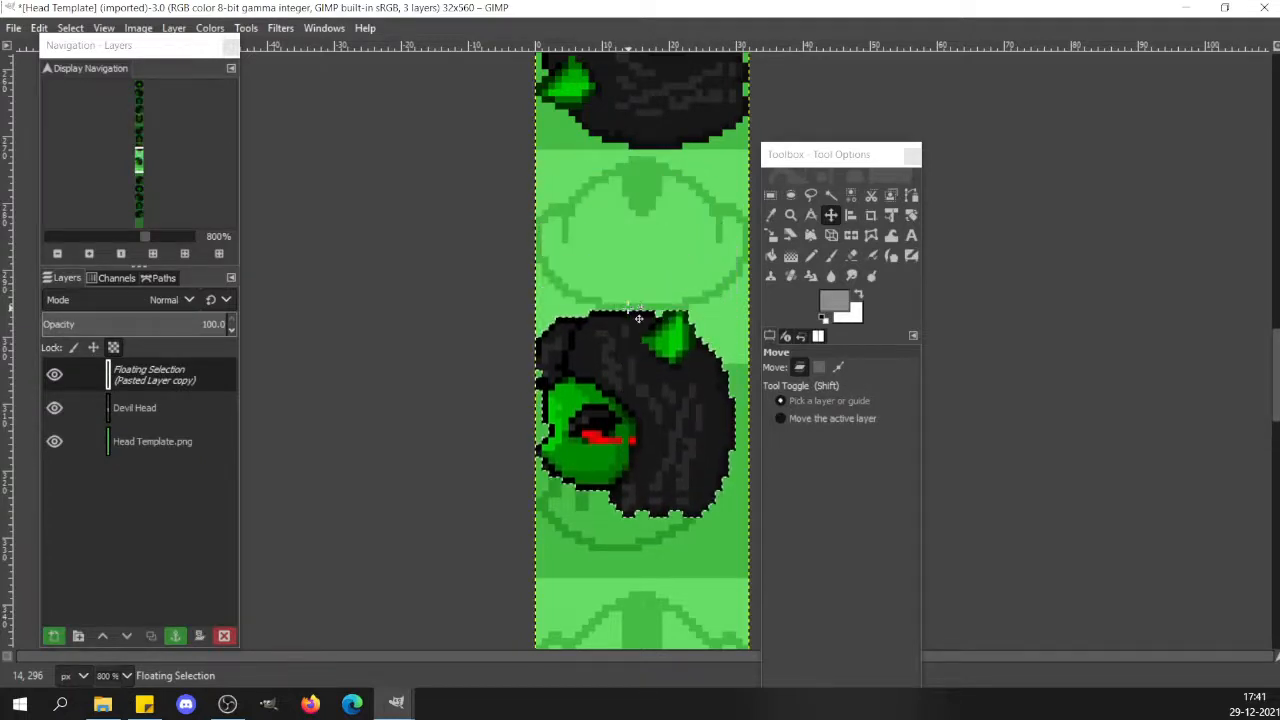
key(shift)
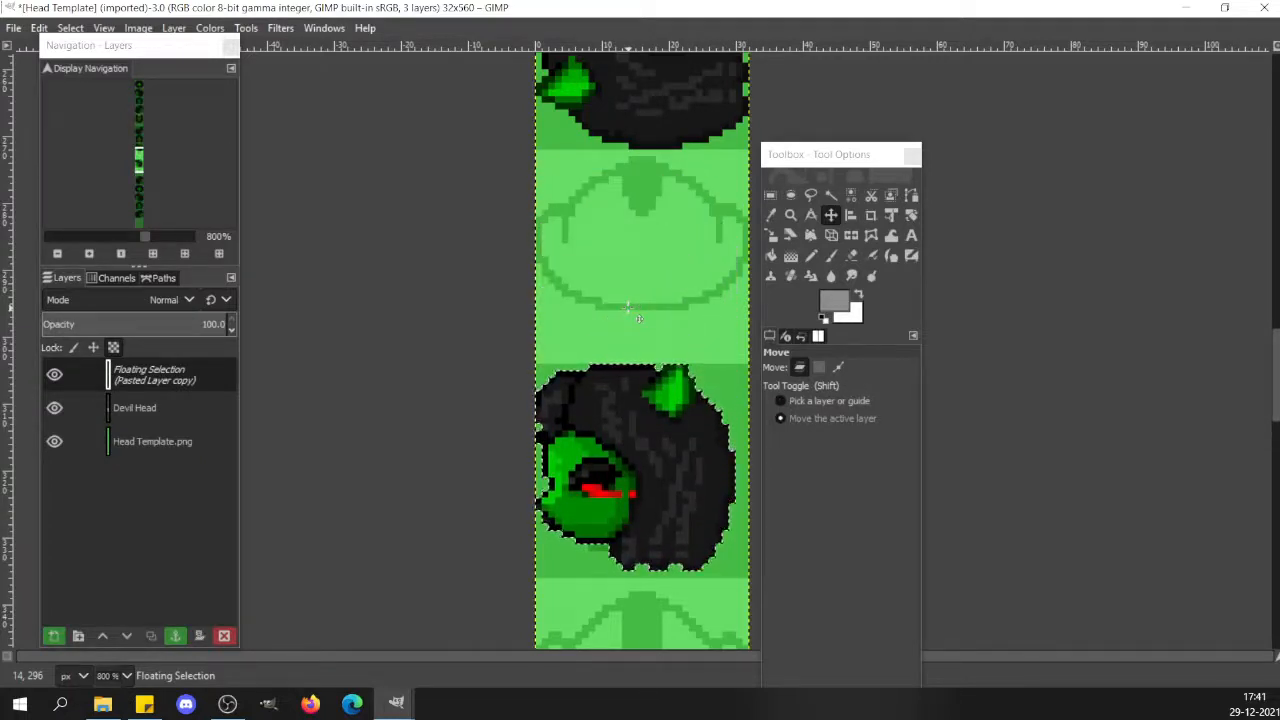
mouse_move(1278, 342)
mouse_down()
mouse_move(1278, 414)
mouse_move(1278, 353)
mouse_up()
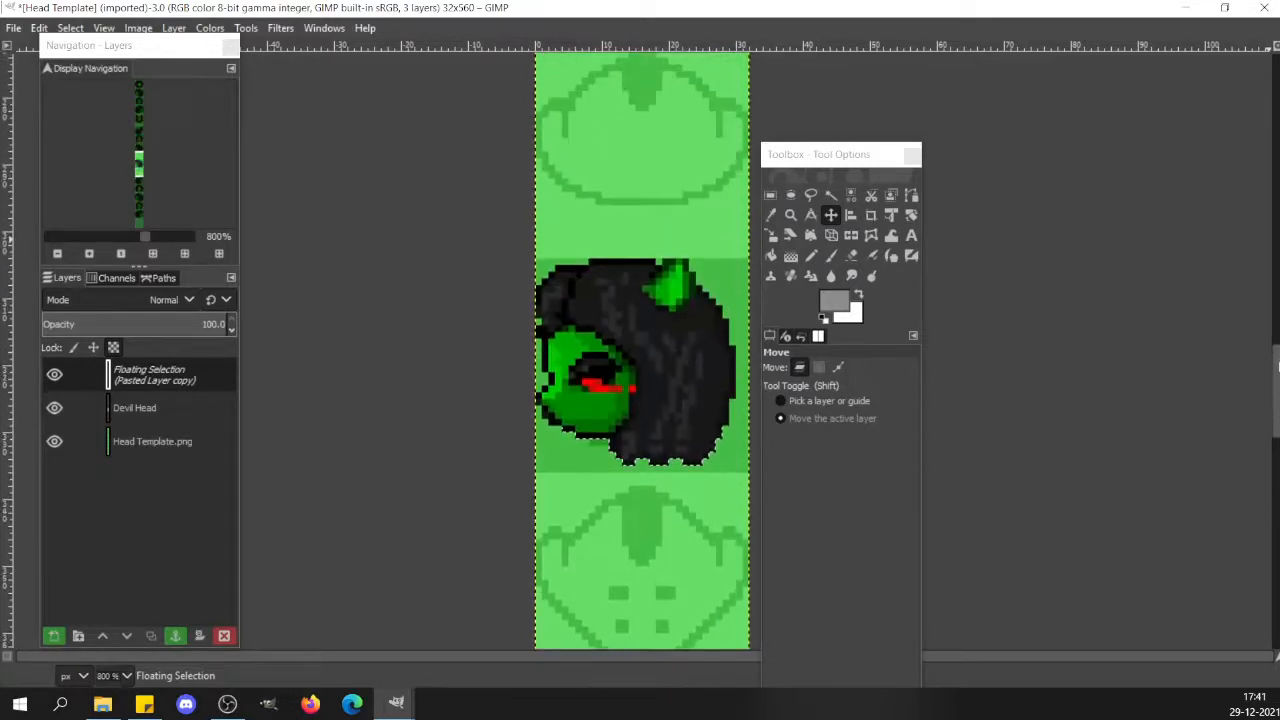
click(669, 361)
key(r)
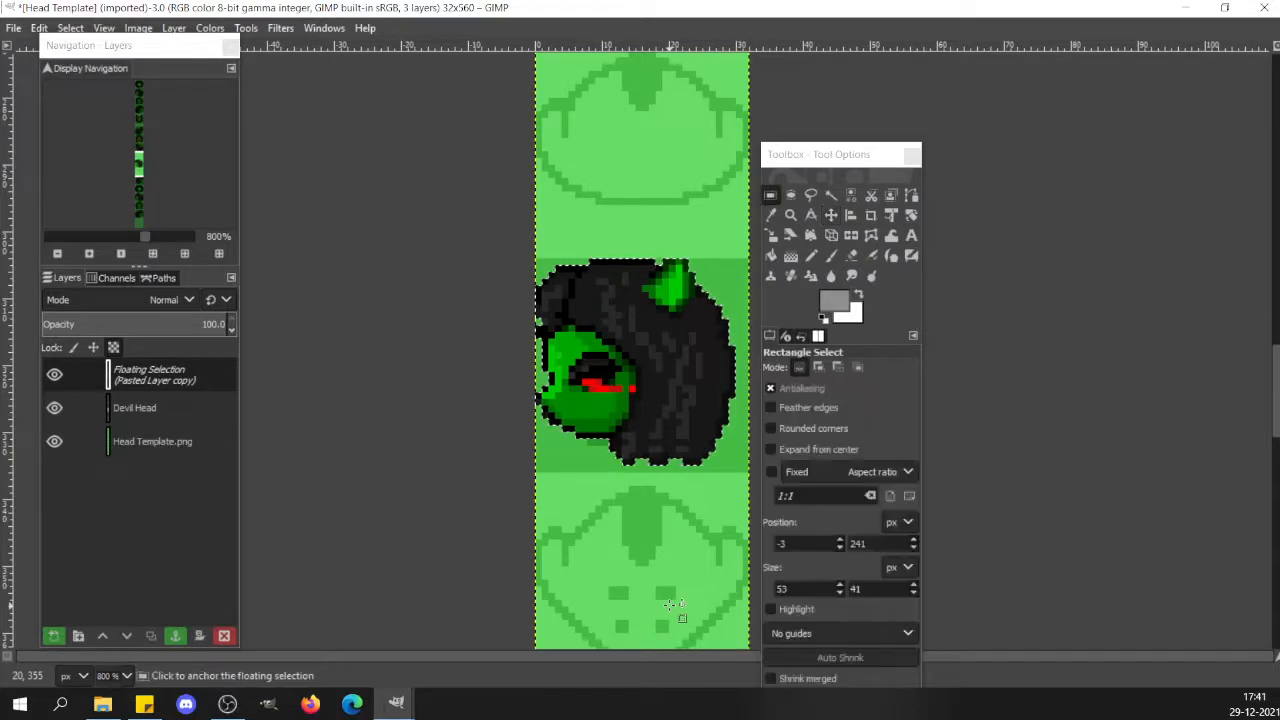
click(669, 604)
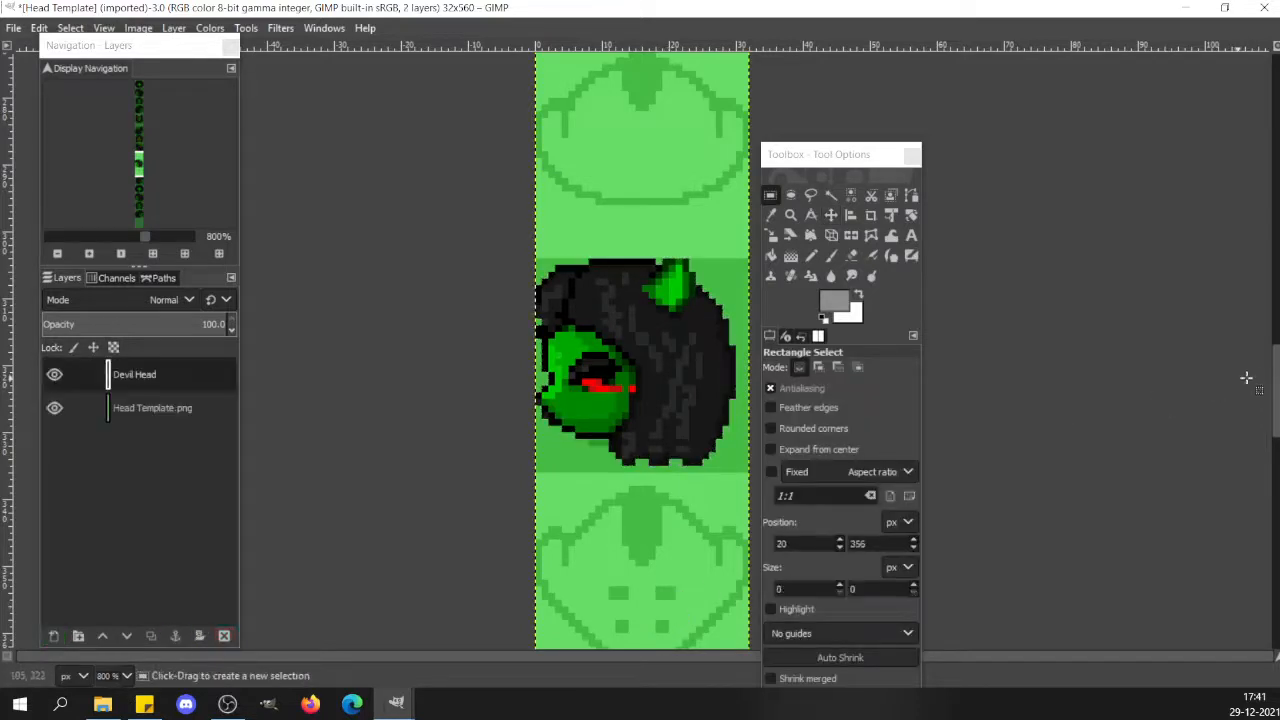
Copy the leaf-emblem back-view head with a 33 × 32 px selection, paste it into the empty cell above the flipped head, and anchor it.
drag(1278, 380, 1278, 498)
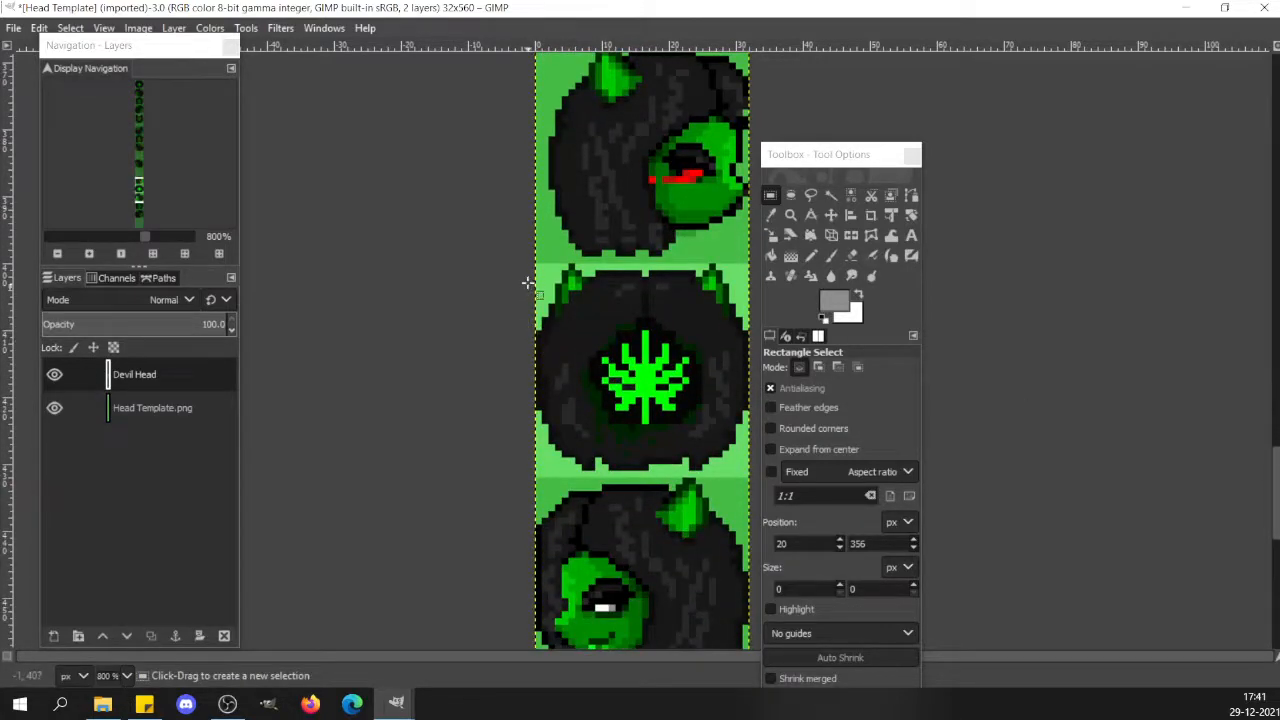
drag(528, 263, 752, 476)
key(ctrl+c)
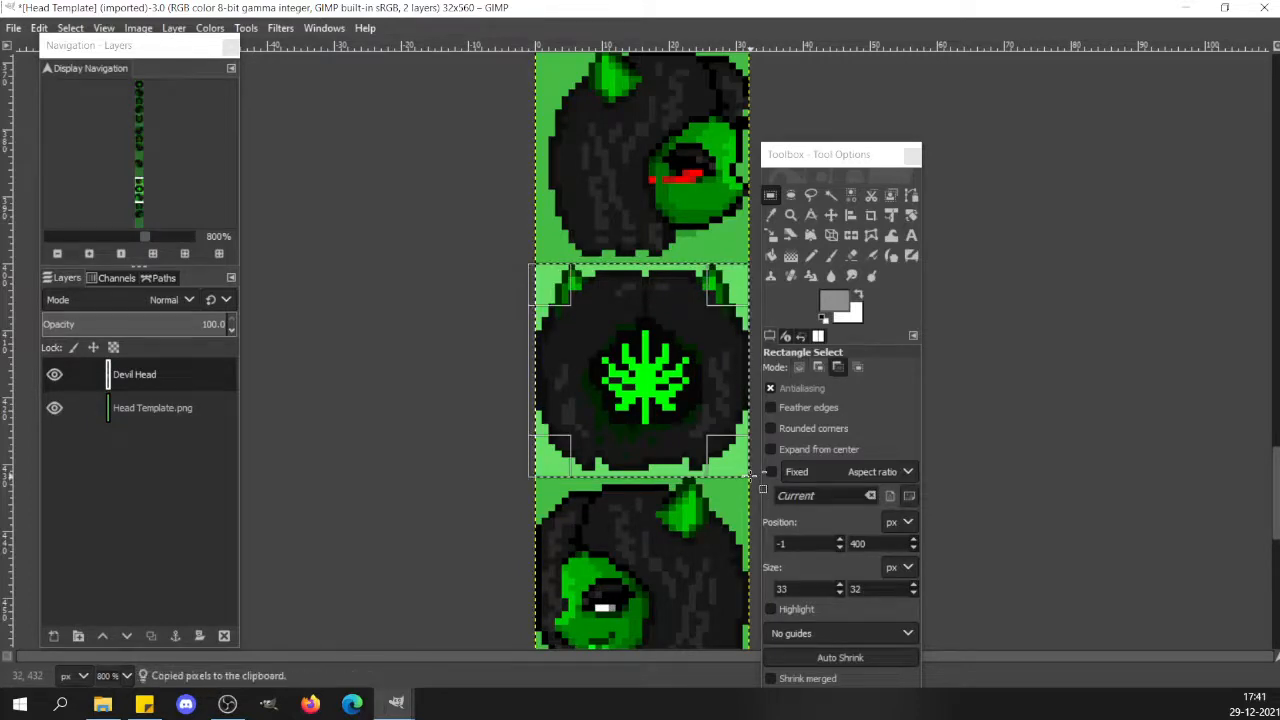
key(ctrl+v)
drag(676, 443, 643, 202)
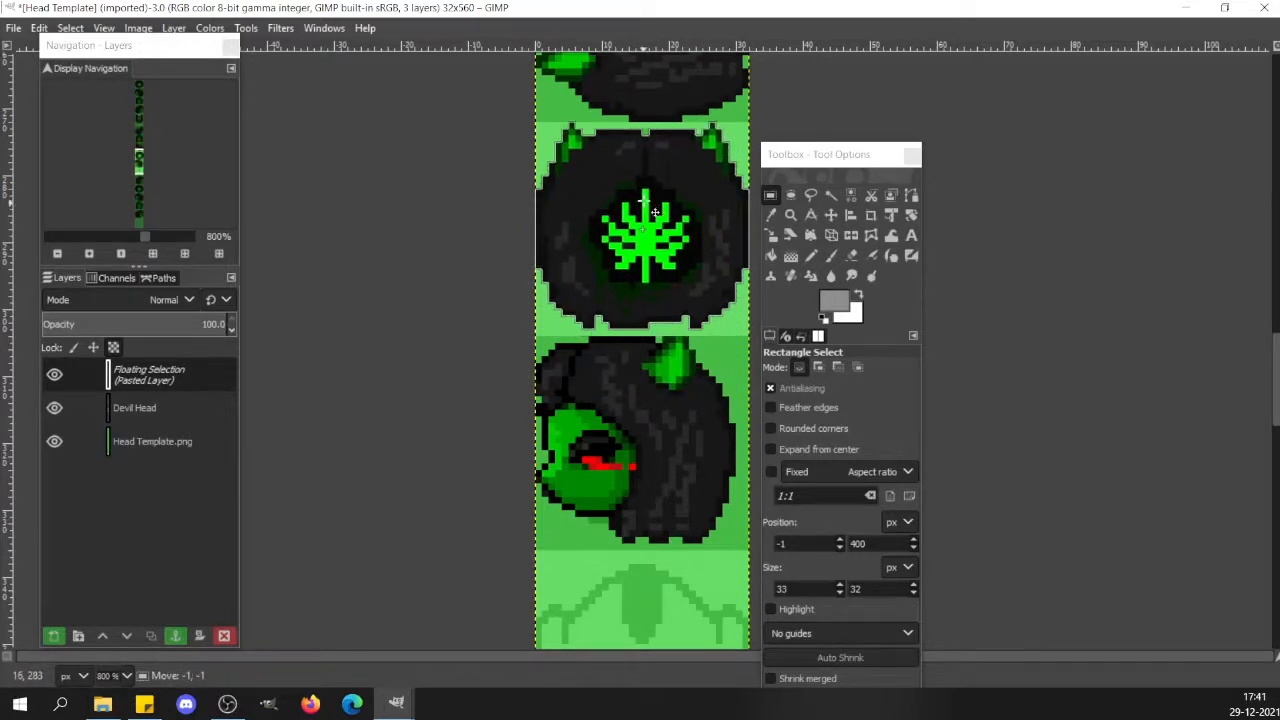
click(659, 391)
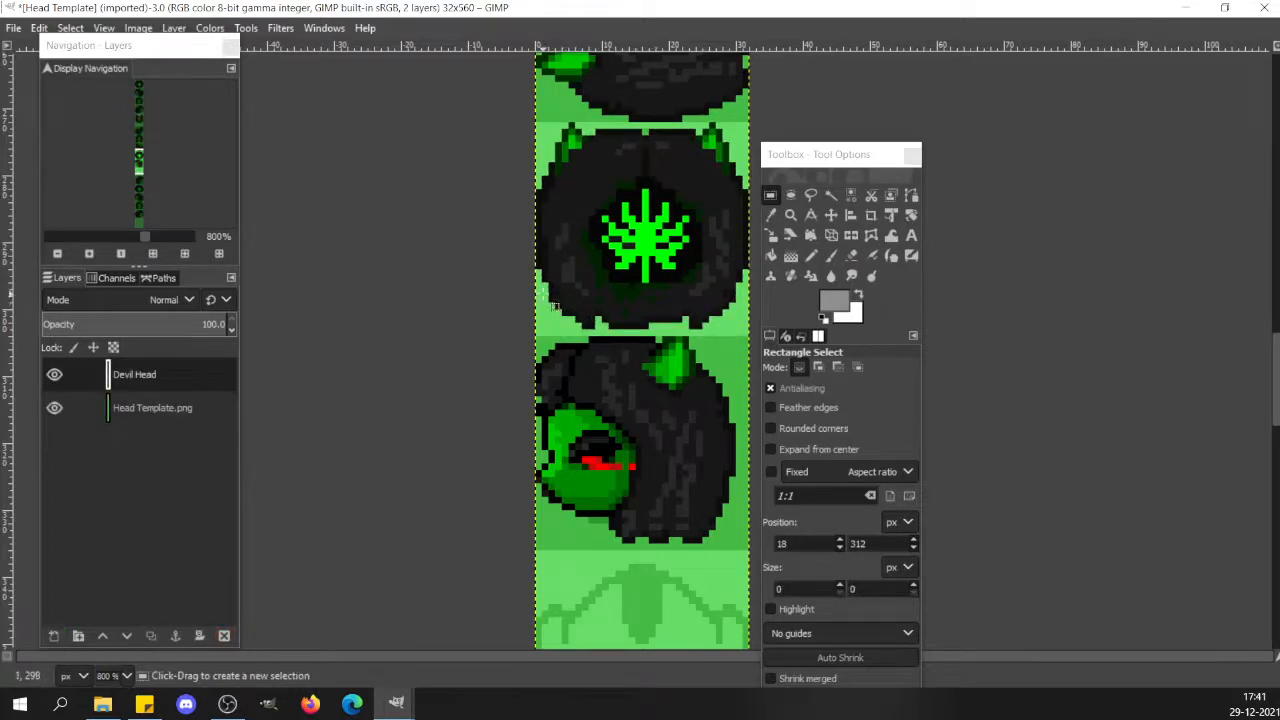
Cut the 30 × 5 px bottom strip of the copied back-view head, paste it one pixel higher, and anchor it.
drag(548, 305, 743, 331)
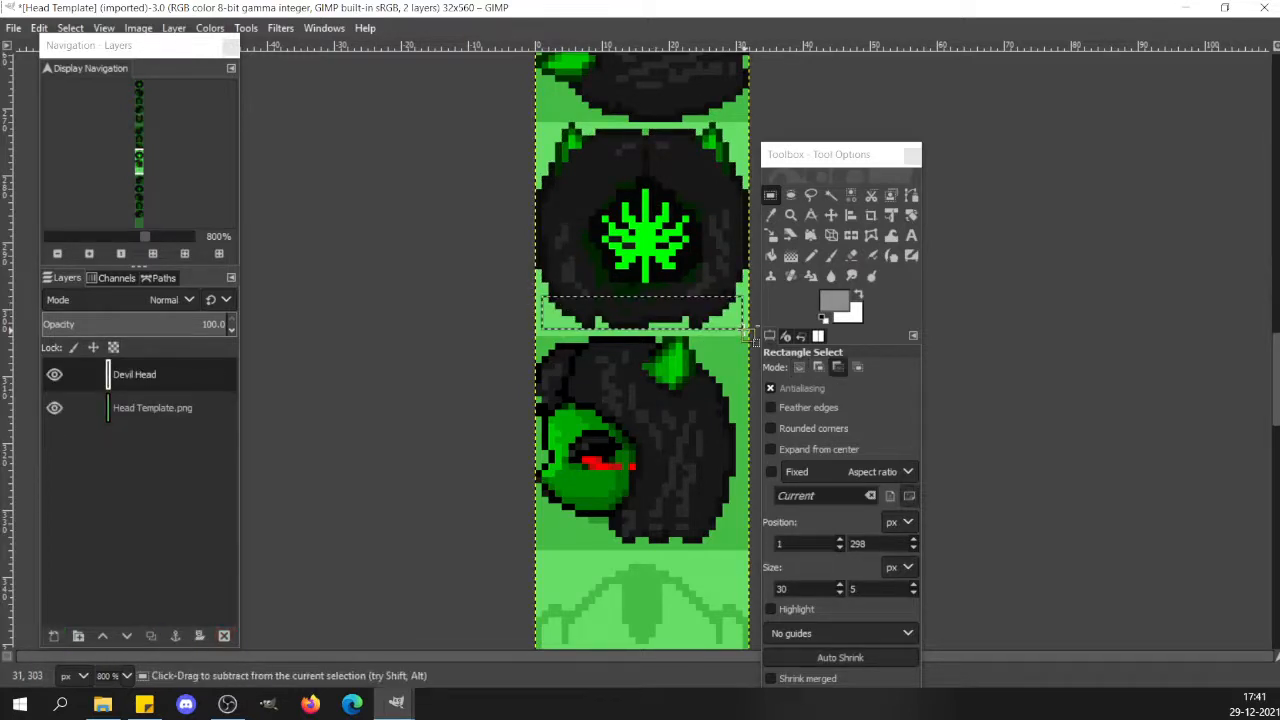
key(ctrl+x)
key(ctrl+v)
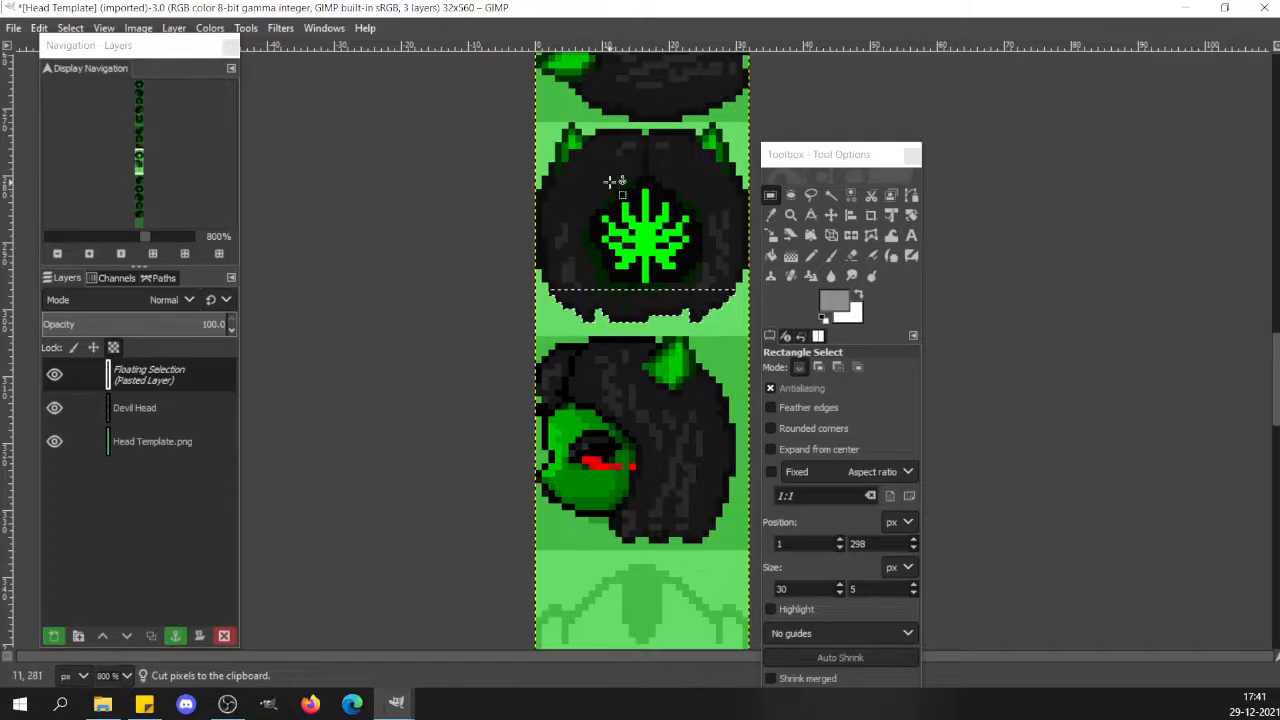
click(609, 181)
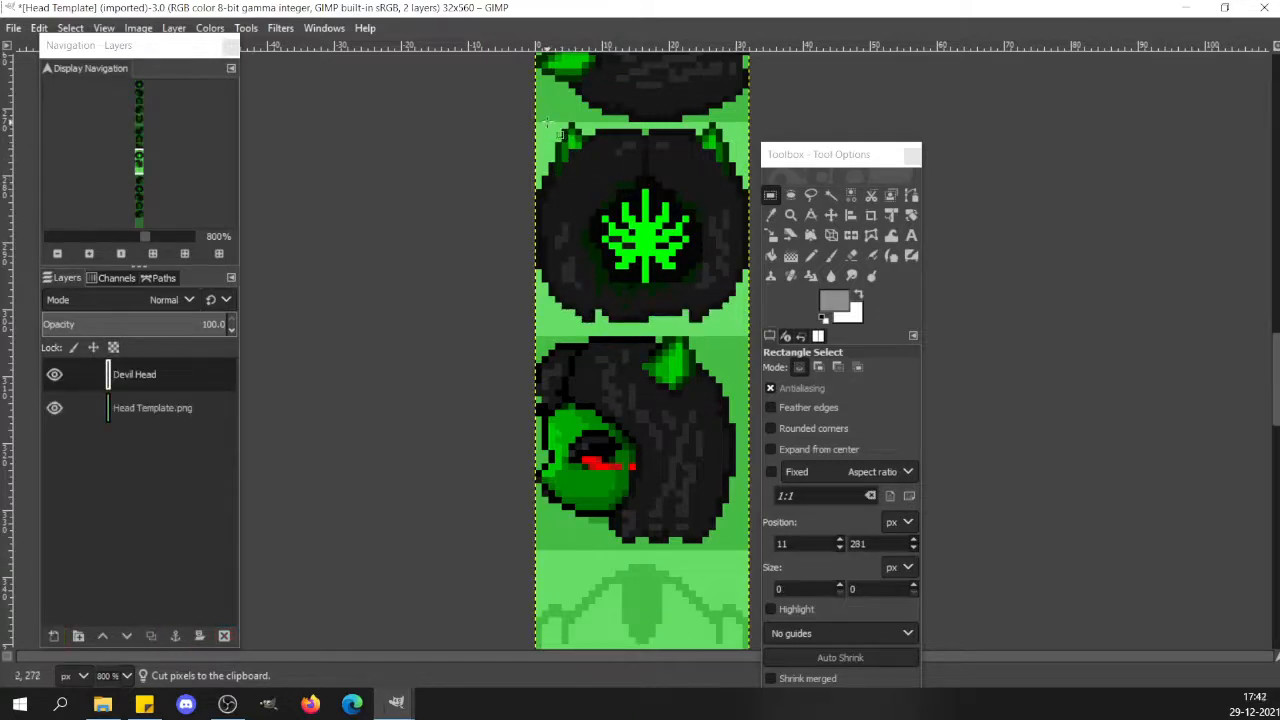
Erase the protruding horn tips on the copied back-view head and recolour horn pixels with a dark green sampled from the horn.
key(n)
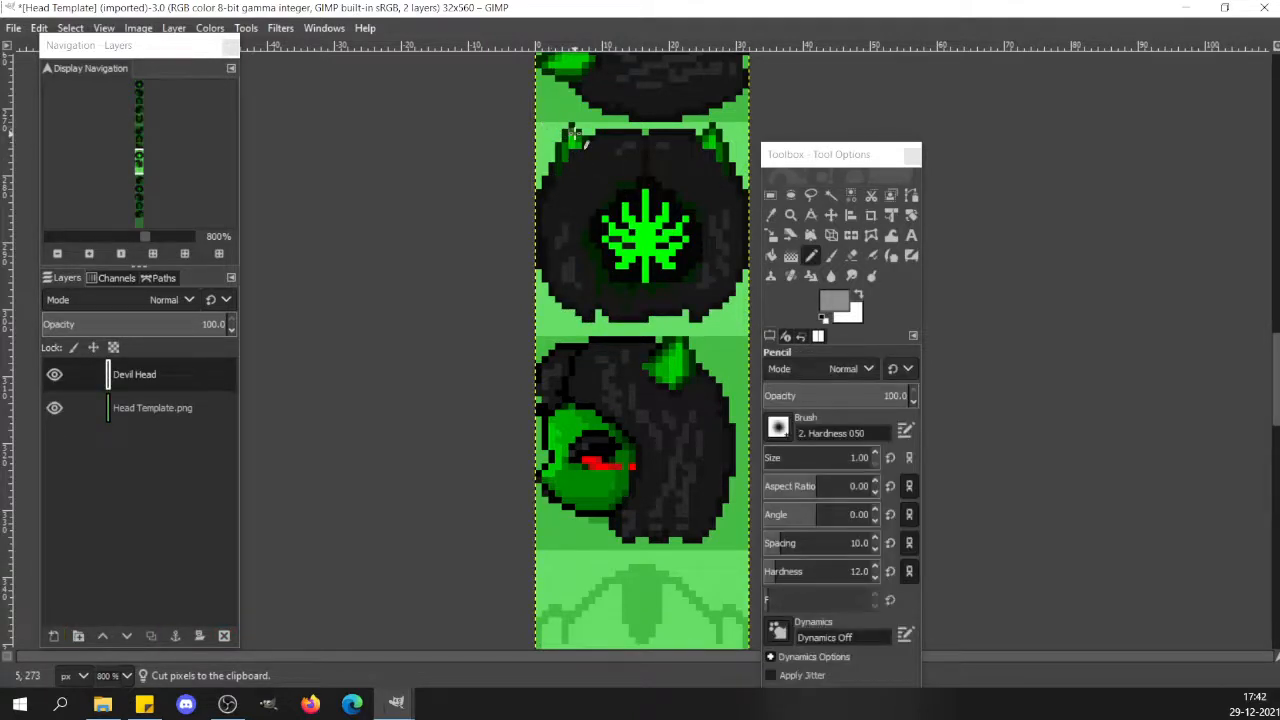
key(shift+e)
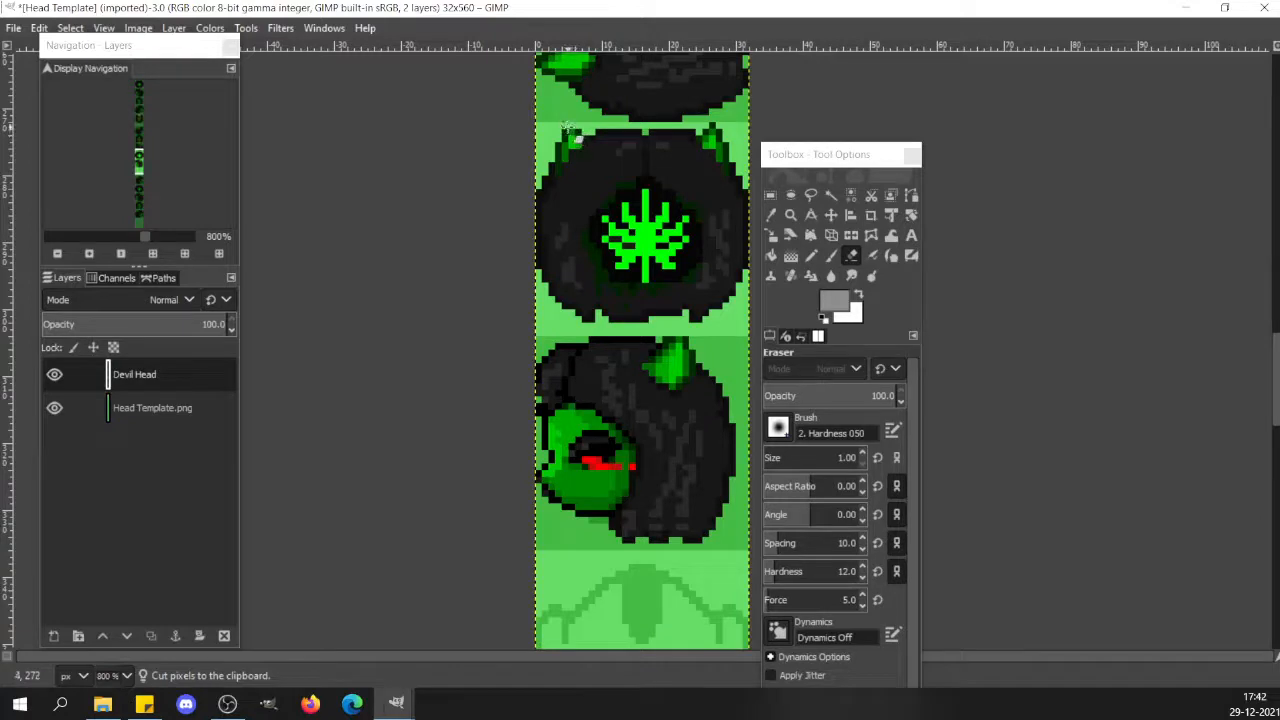
click(565, 133)
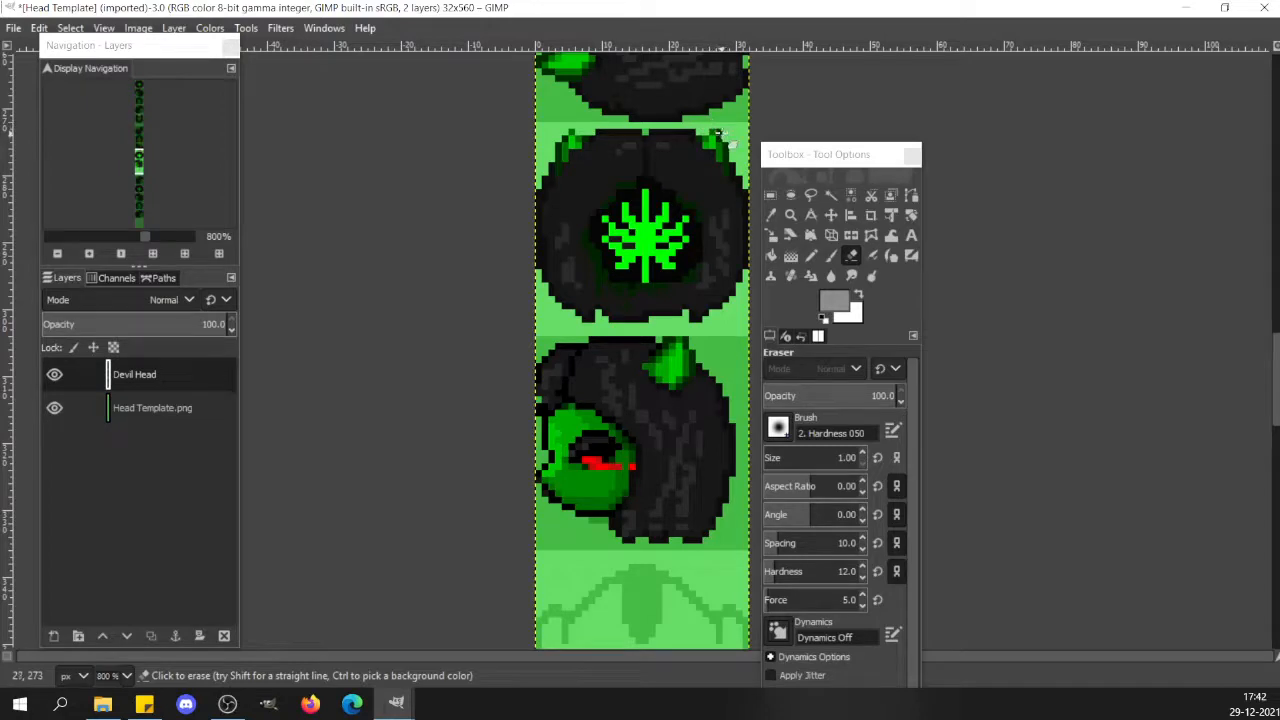
key(n)
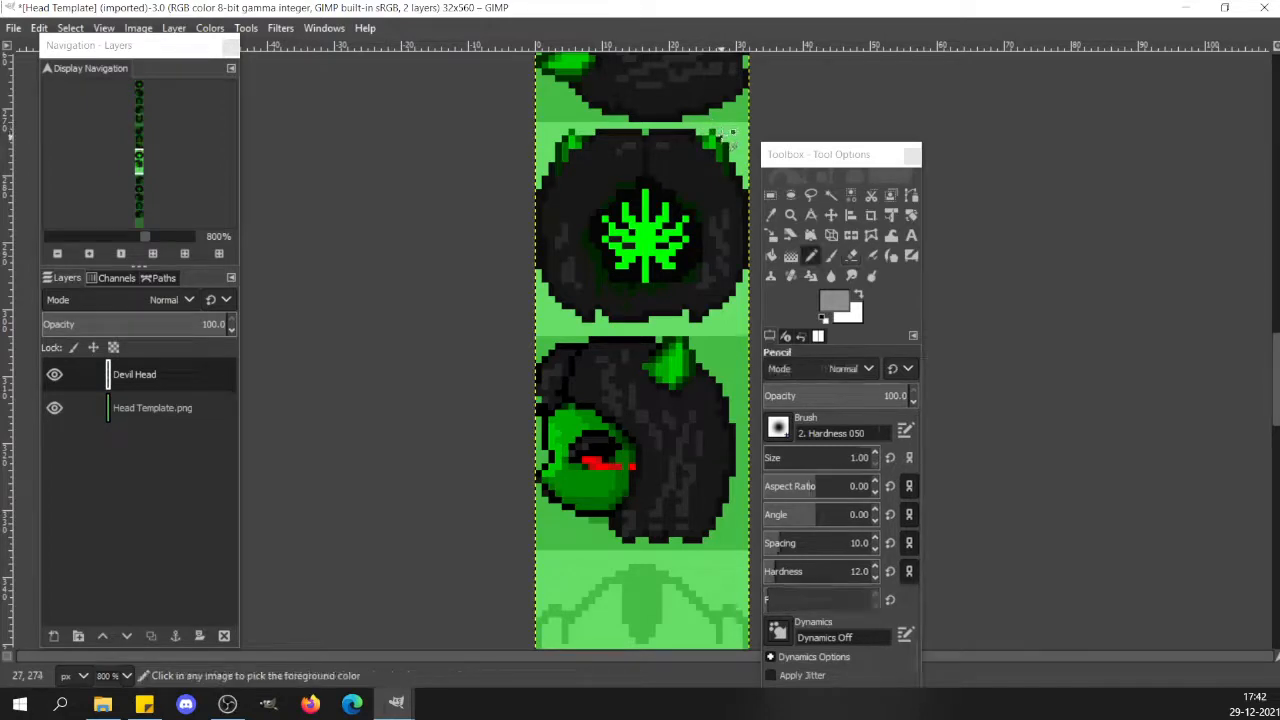
ctrl+click(714, 133)
click(706, 141)
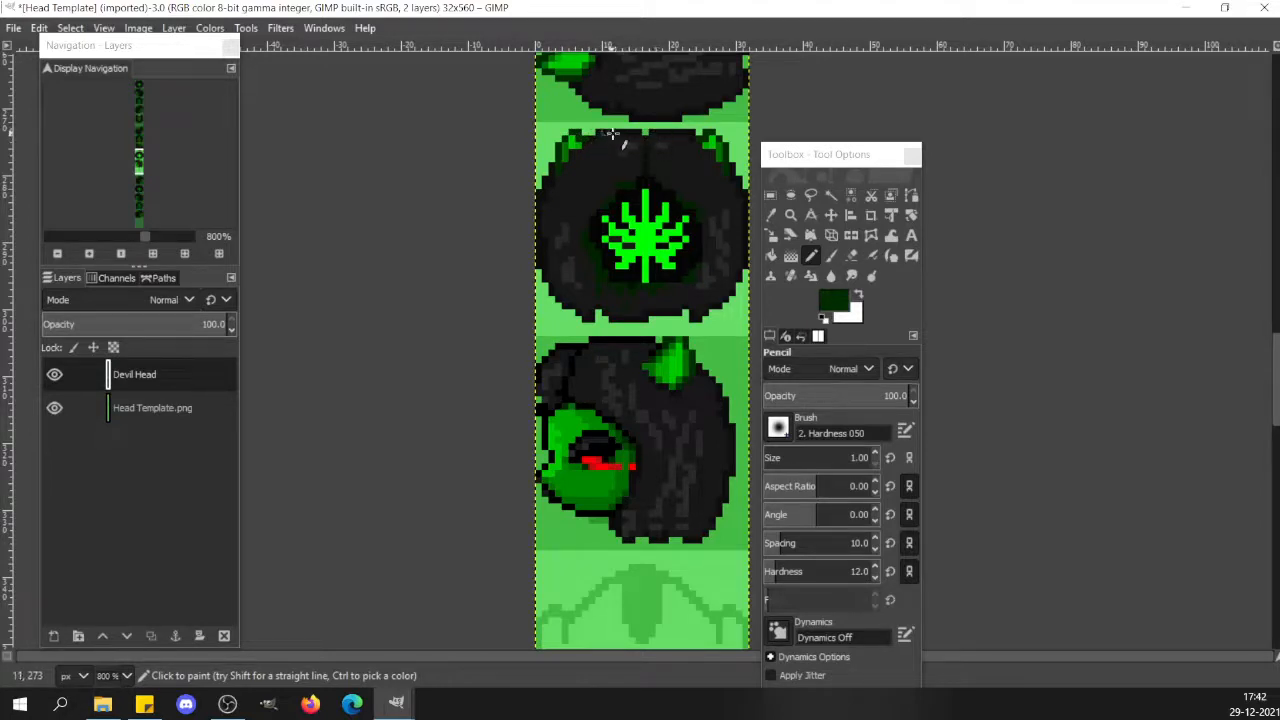
Sample the near-black outline colour at the top centre of the back-view head and clean up its upper edge pixels.
key(ctrl)
ctrl+click(645, 132)
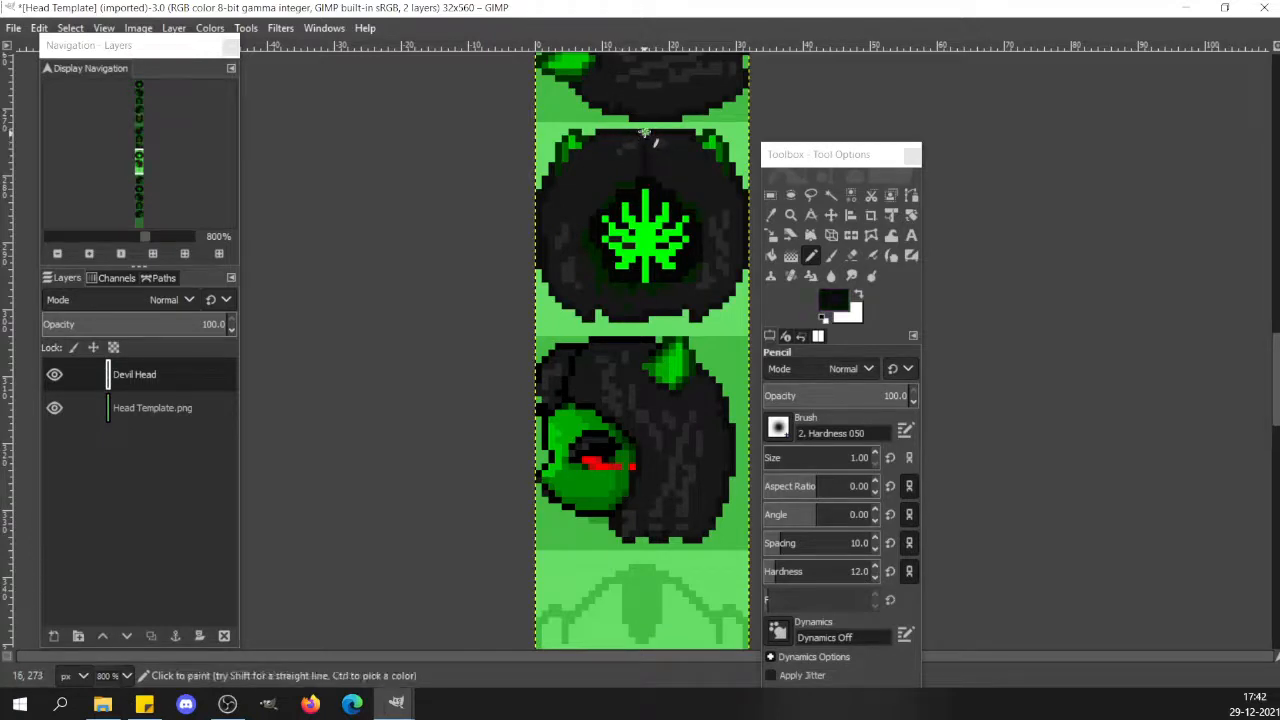
key(shift+e)
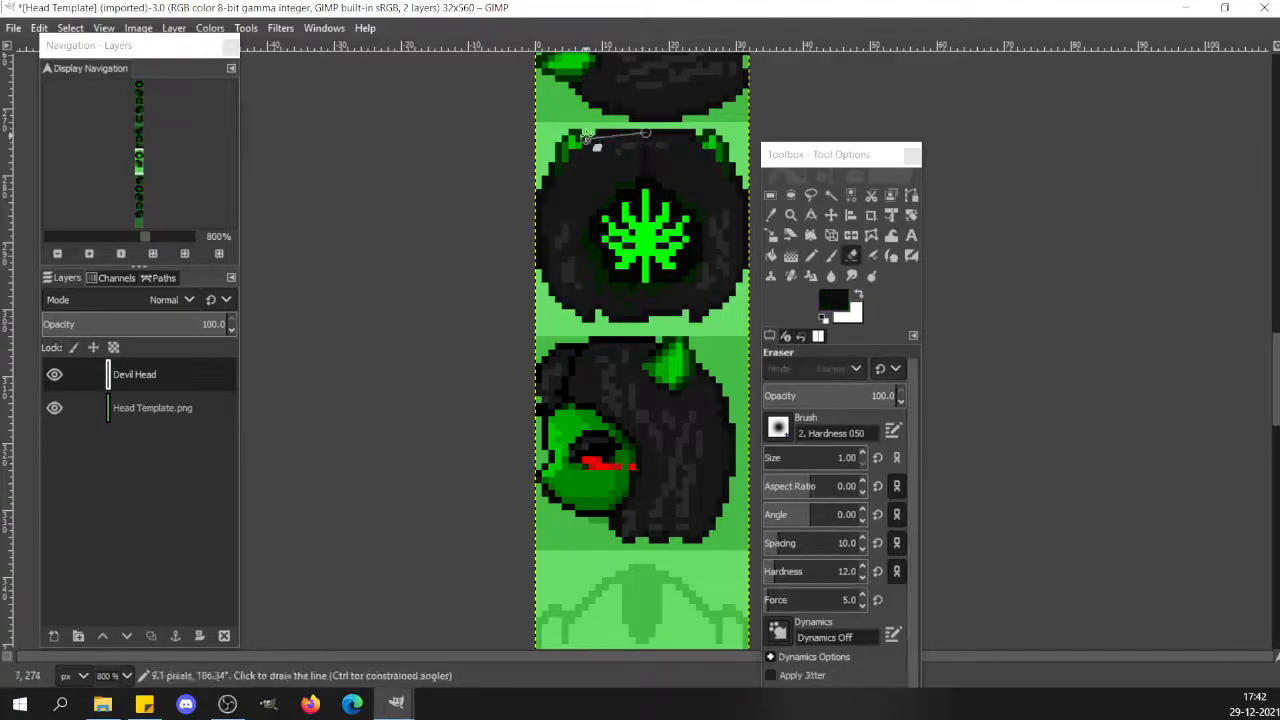
click(610, 140)
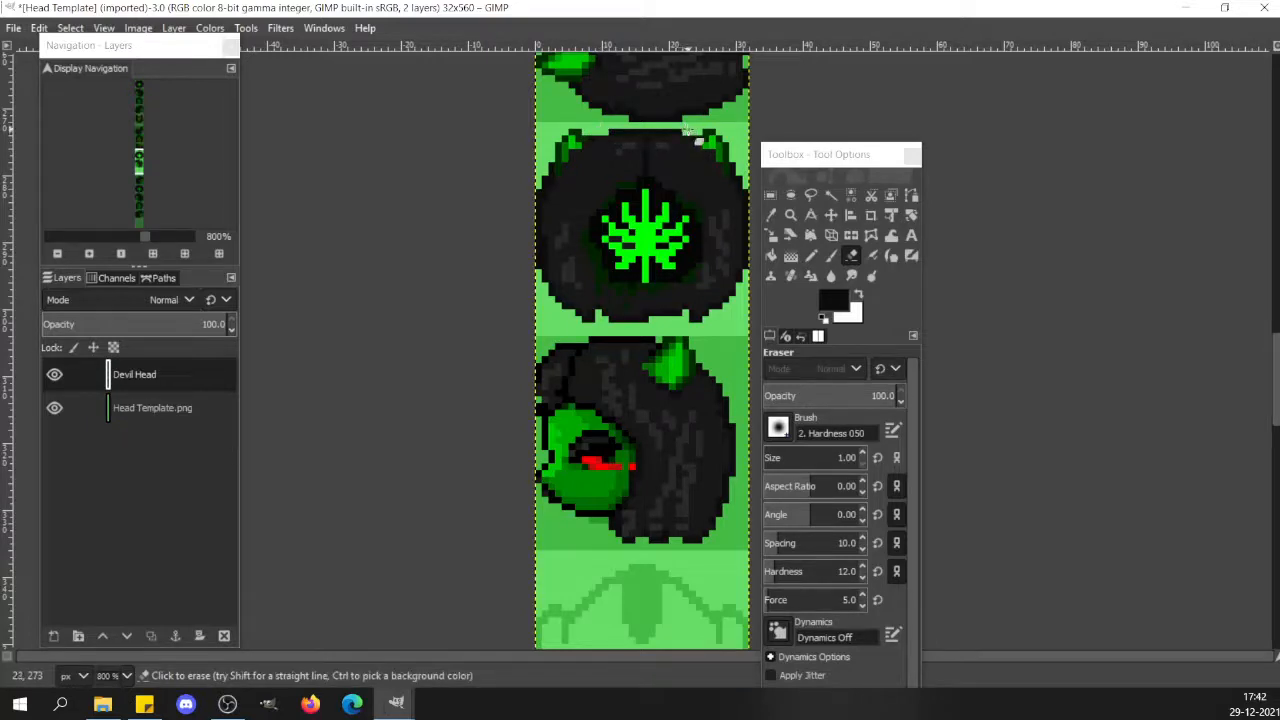
Copy the leaf emblem with a 16 × 16 px selection, paste it two pixels higher on the back-view head, and anchor it.
key(r)
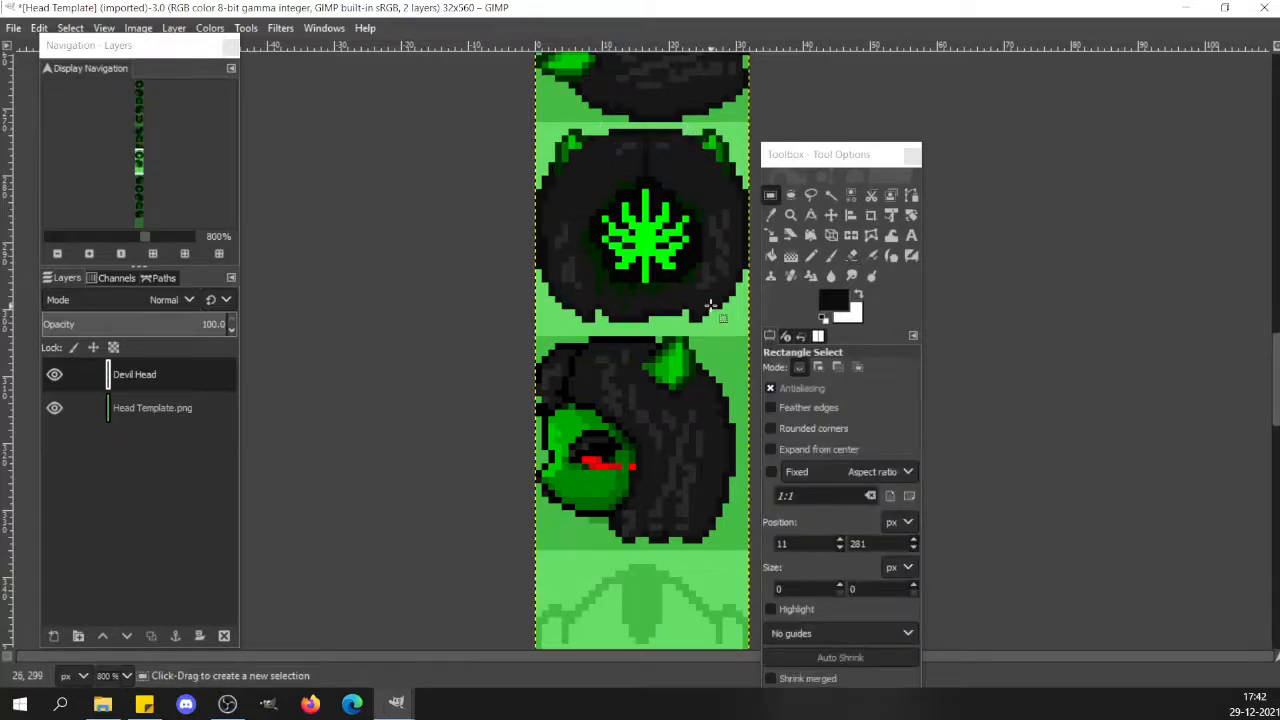
click(614, 203)
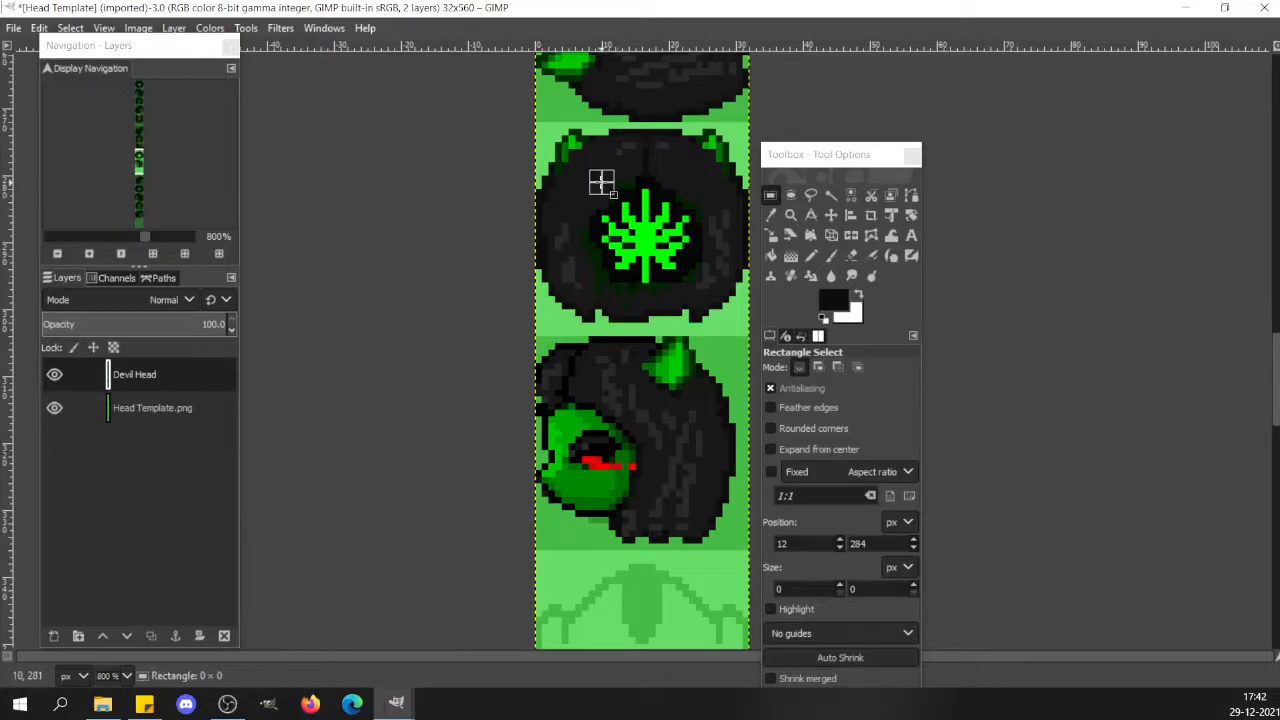
drag(601, 183, 695, 287)
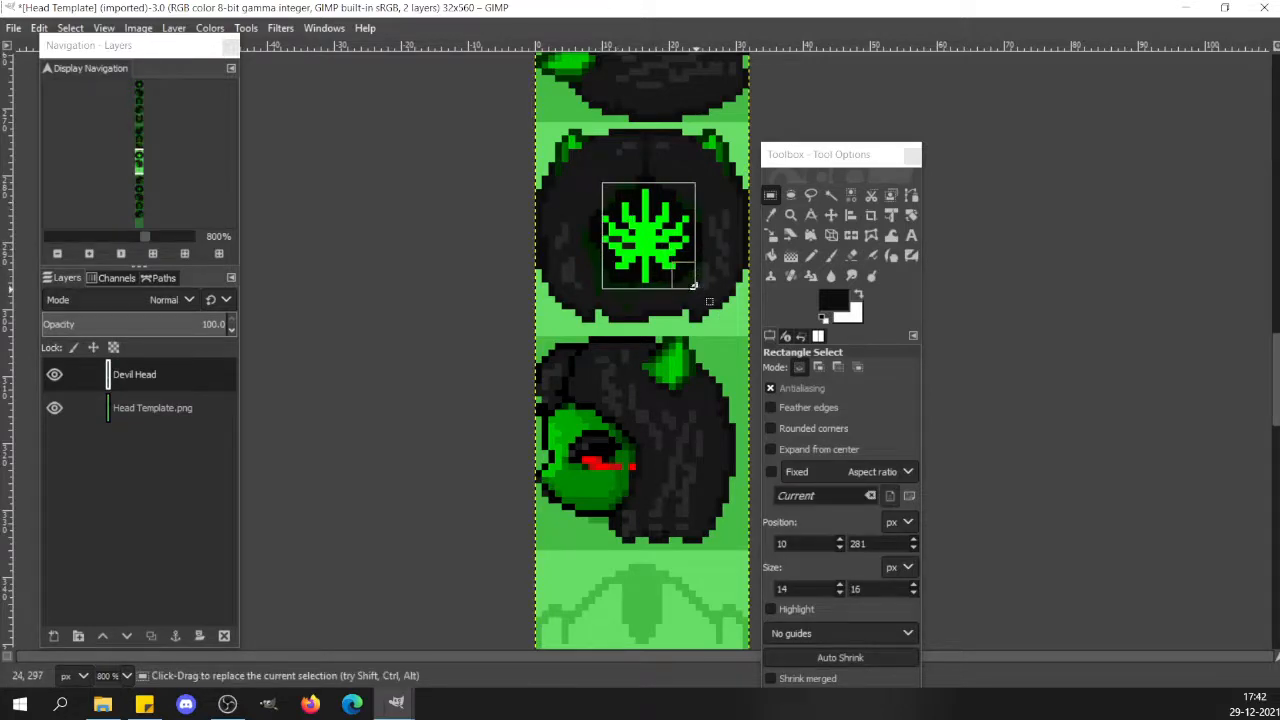
drag(603, 240, 596, 240)
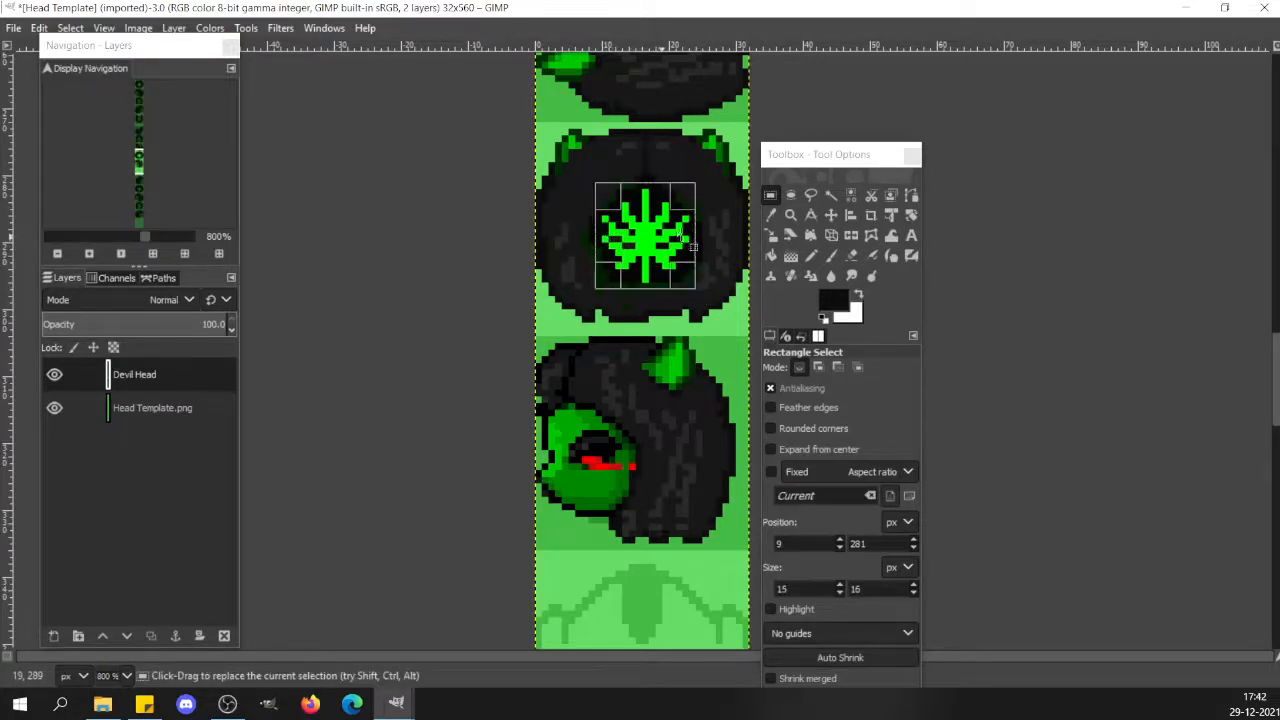
drag(685, 234, 691, 234)
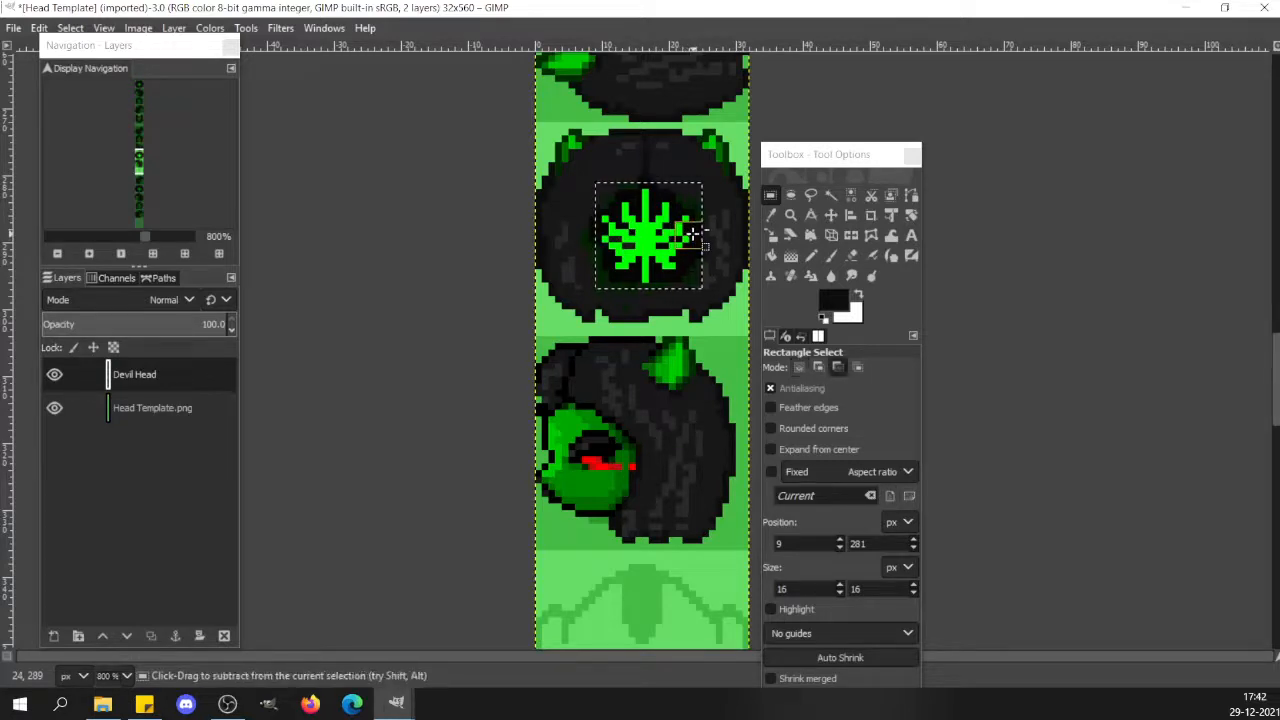
key(ctrl+c)
key(ctrl+v)
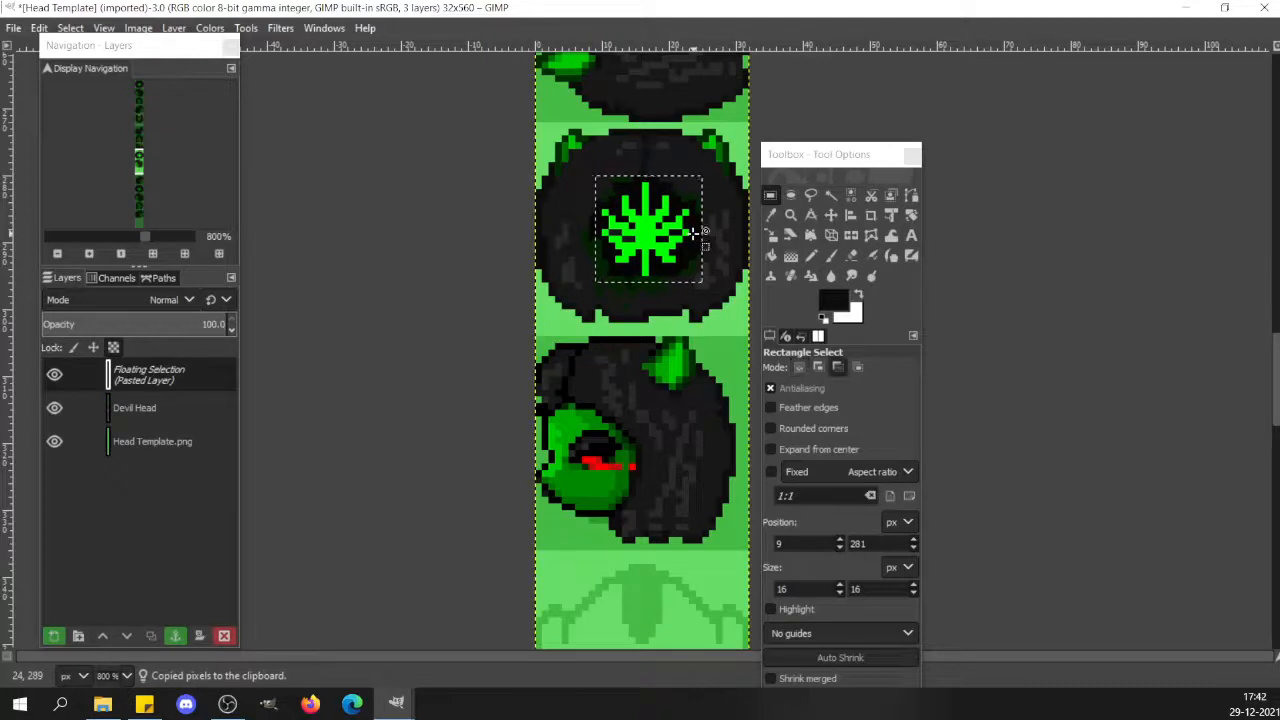
key(ctrl+c)
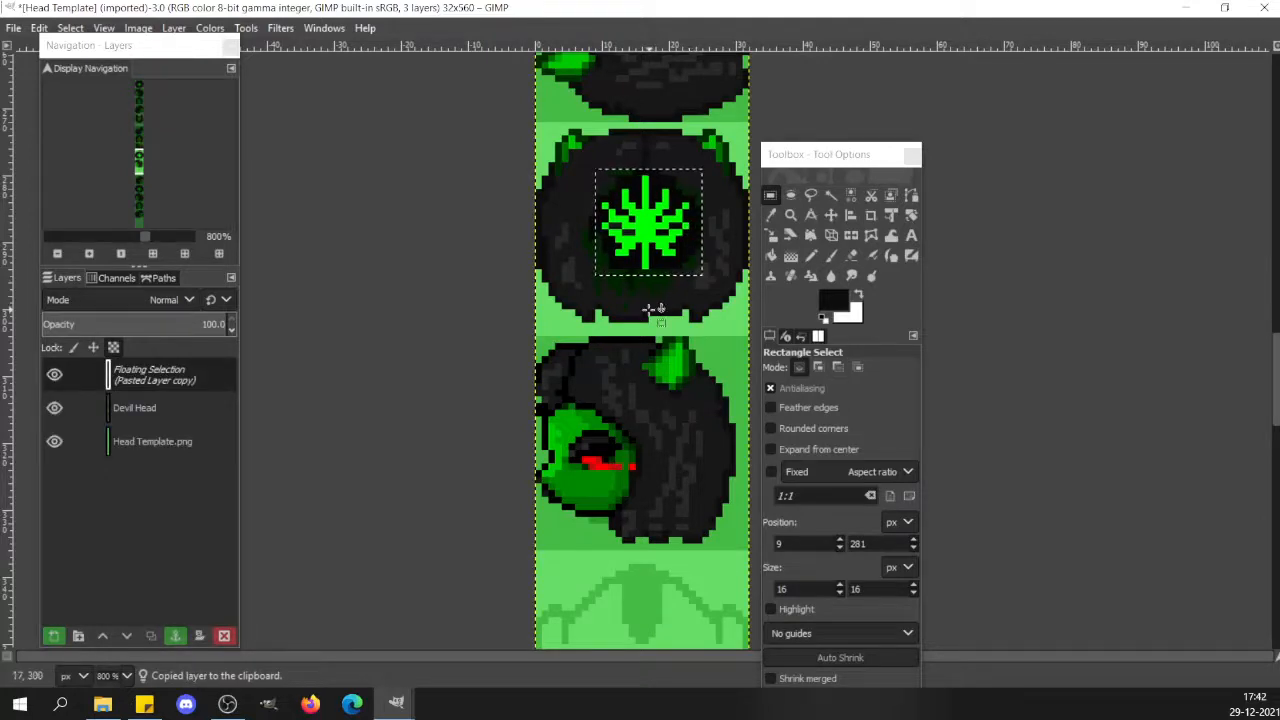
click(648, 310)
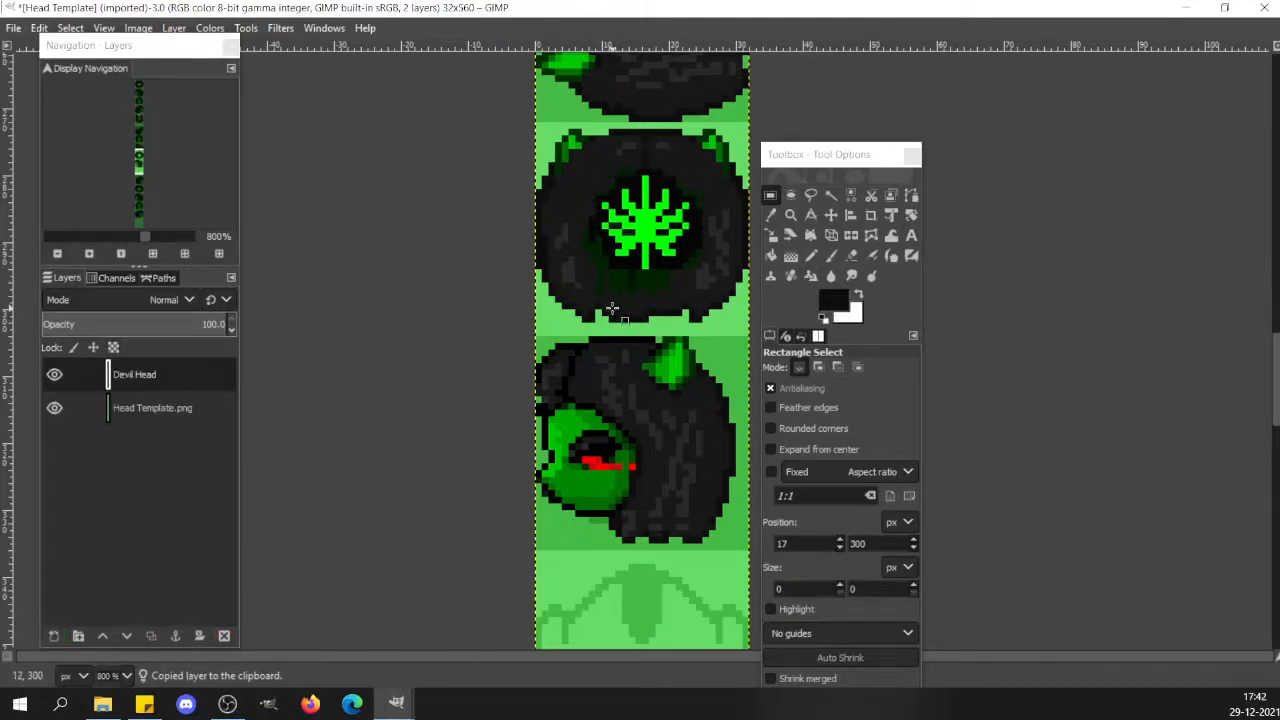
Erase notches along the bottom hair edge of the back-view head and touch up its dark hair with the Pencil.
key(shift+e)
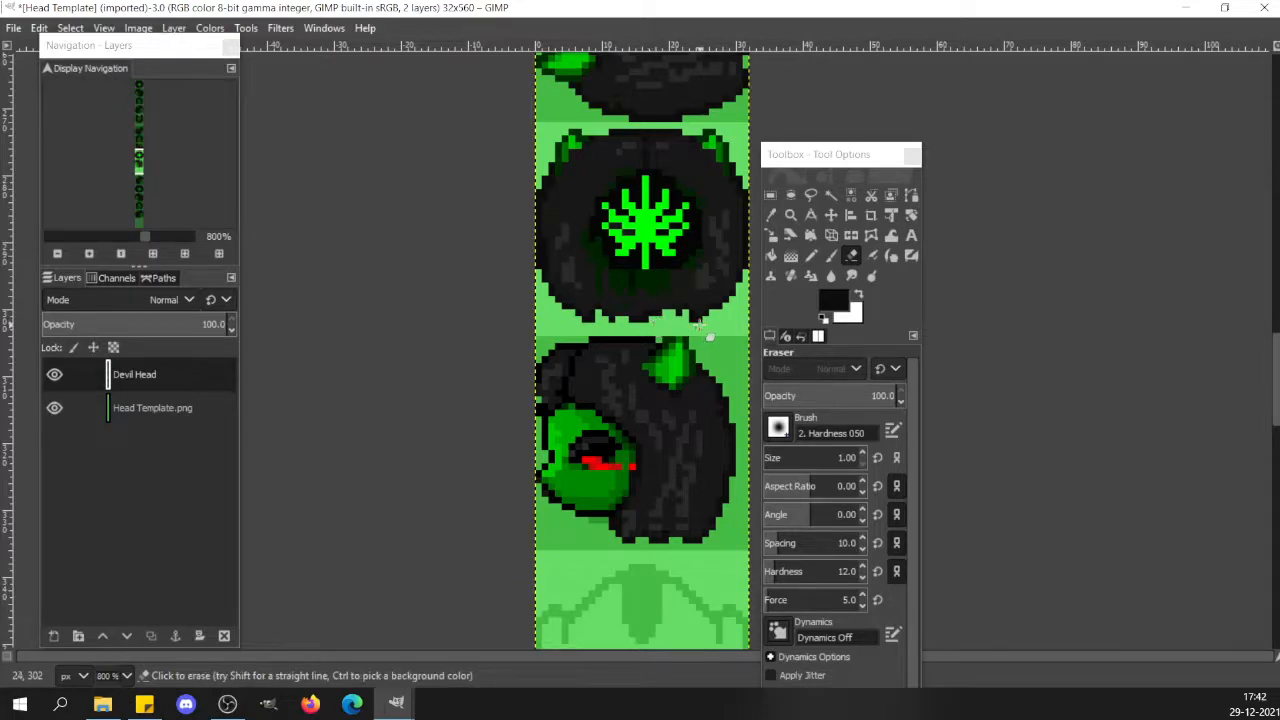
key(n)
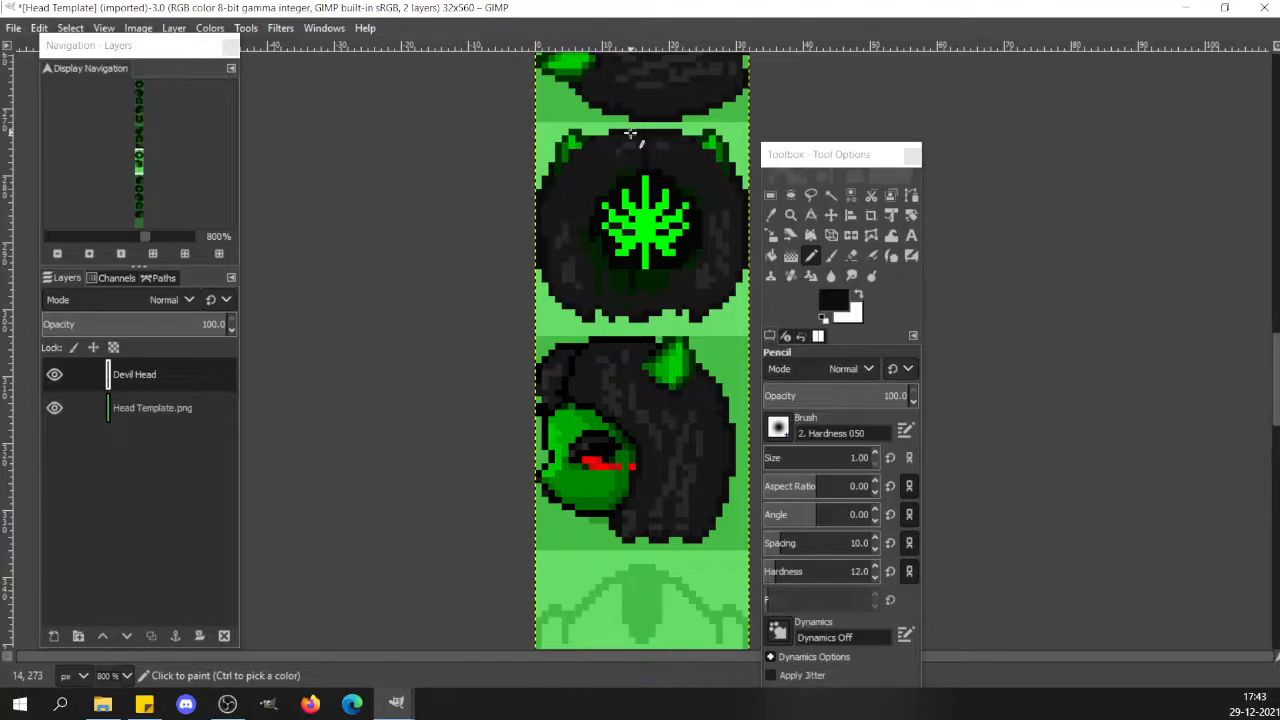
click(634, 286)
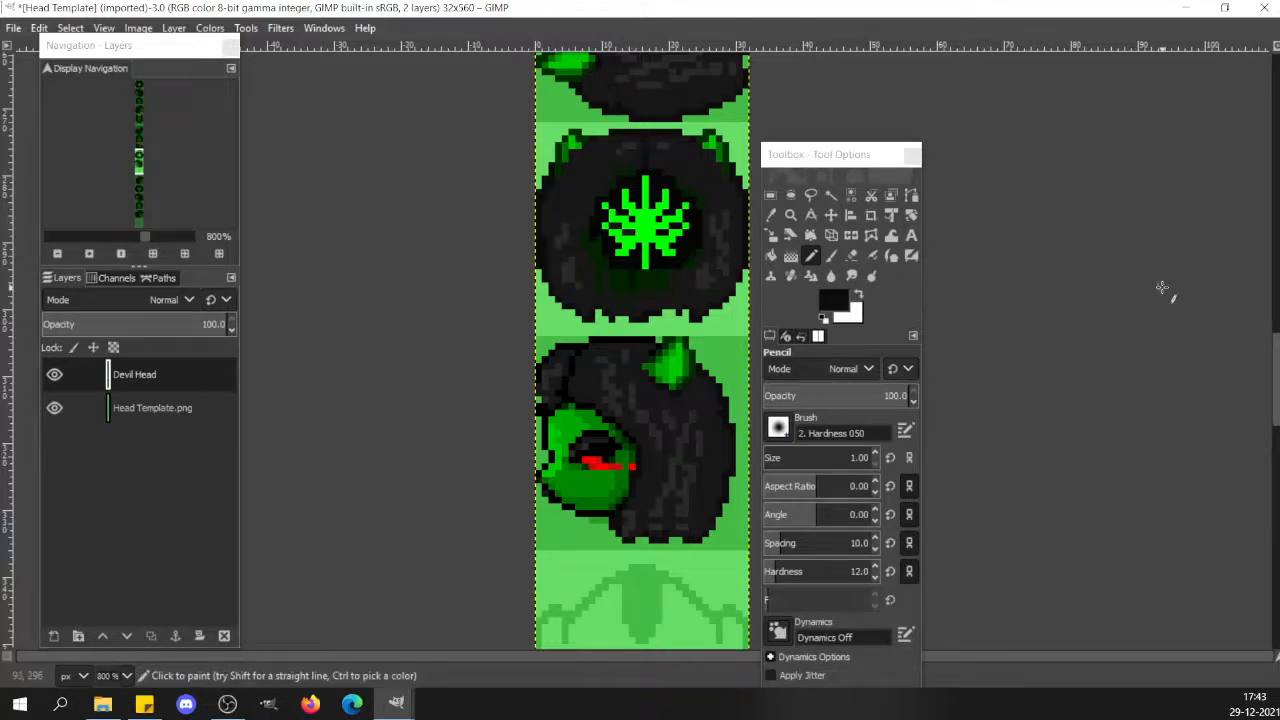
Copy the horned front-view head with a 36 × 32 px selection, move the pasted copy down into the remaining empty mid-strip cell, and anchor it.
click(90, 240)
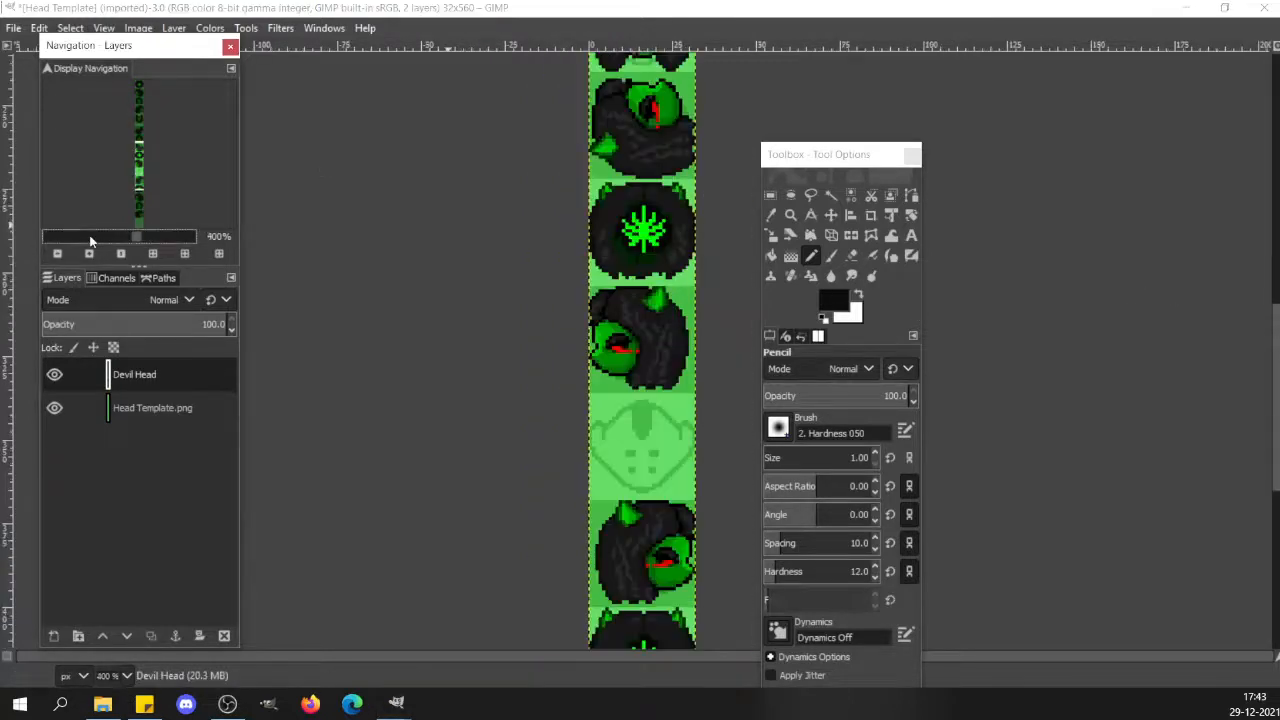
click(90, 240)
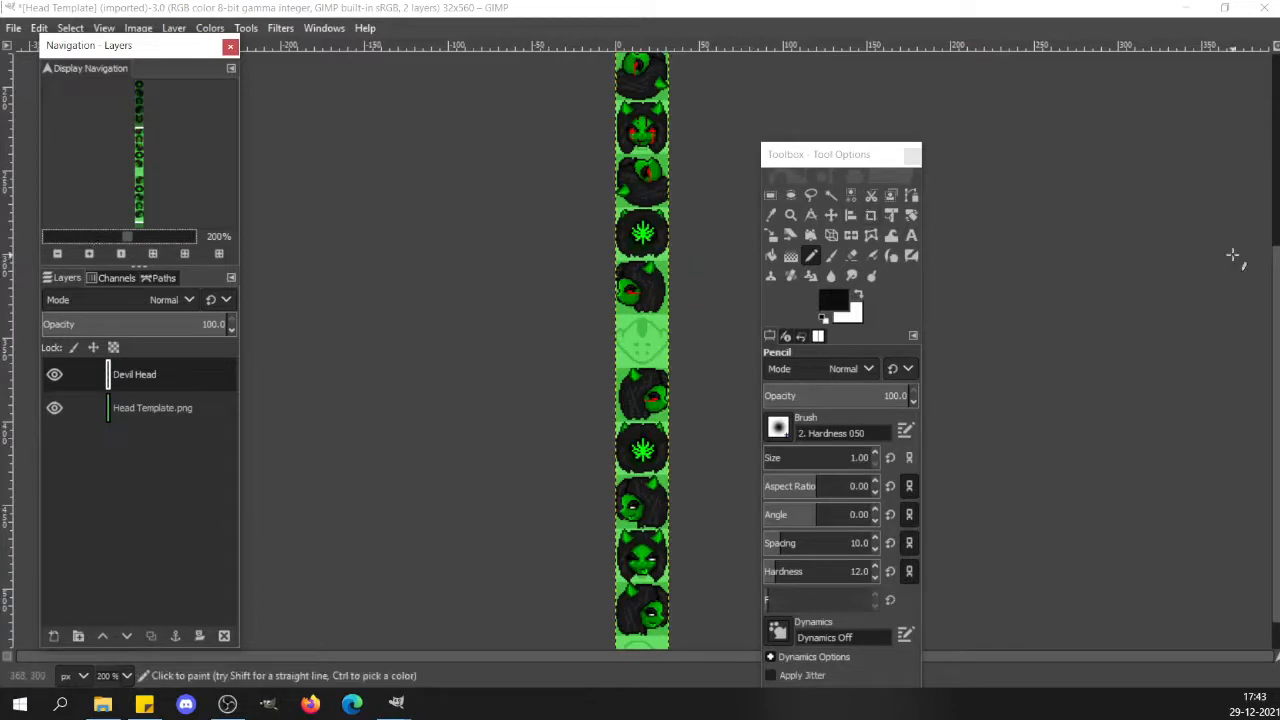
drag(1276, 274, 1276, 223)
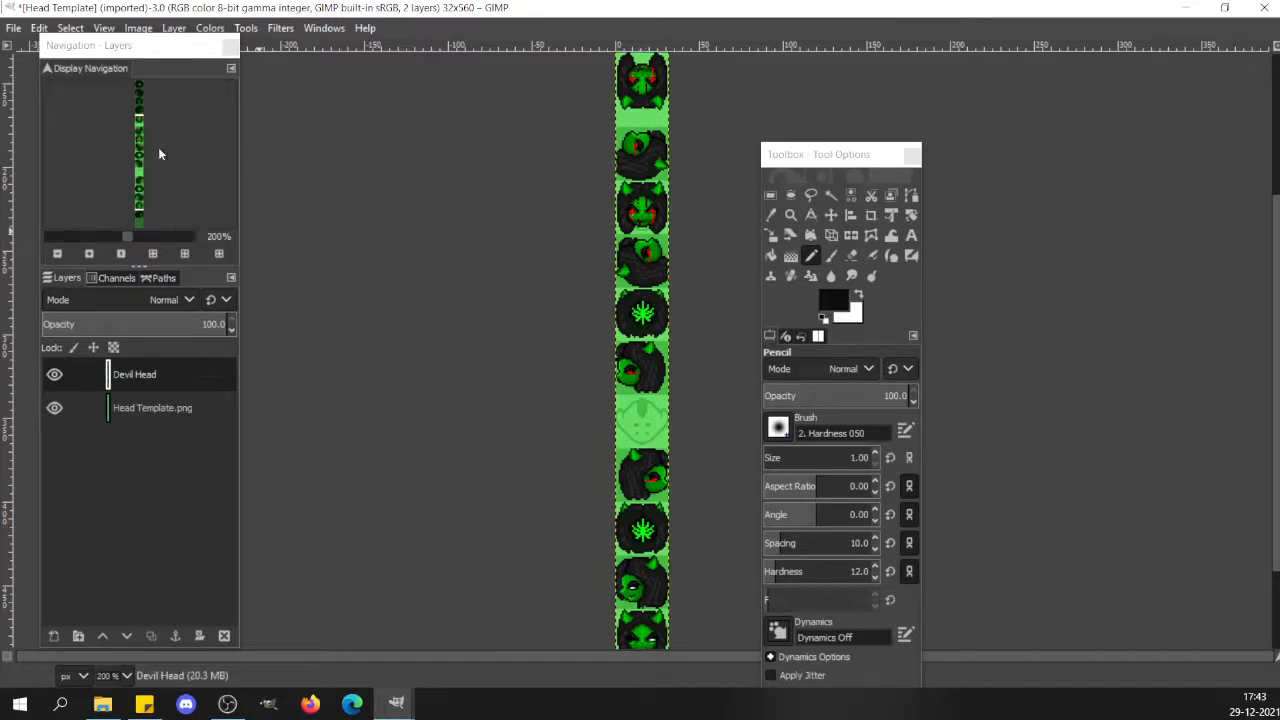
click(169, 238)
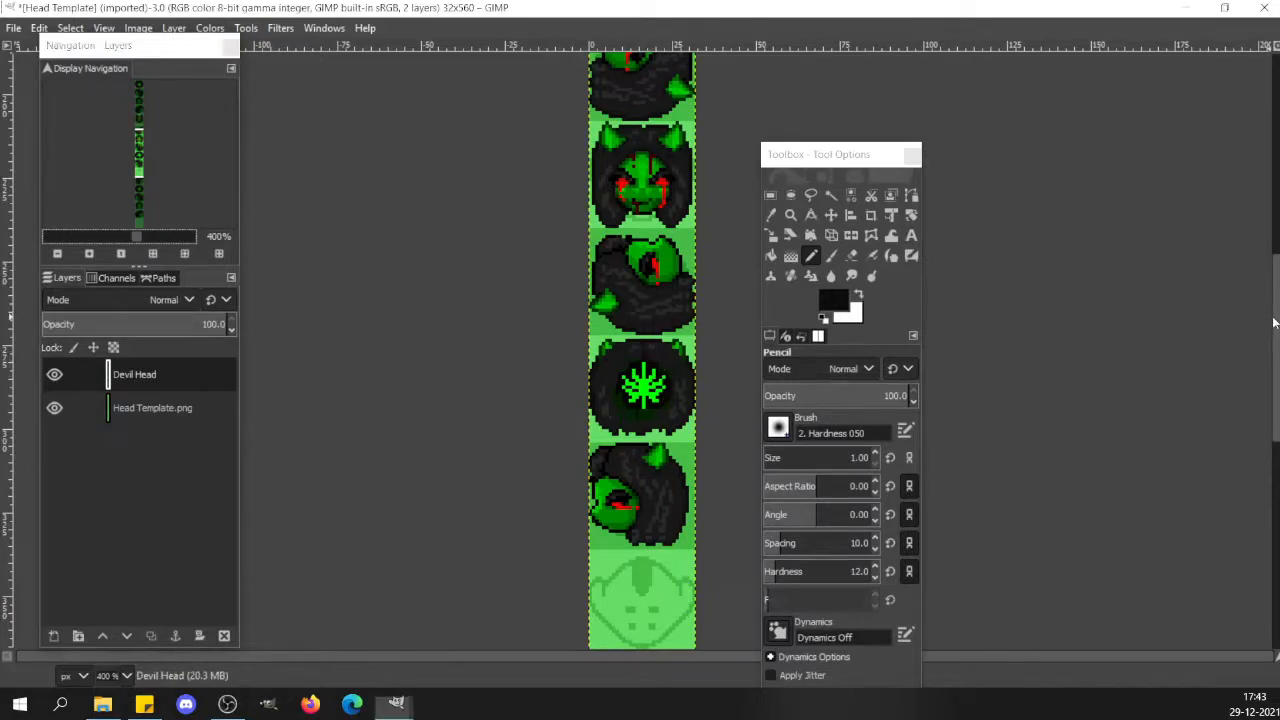
scroll(731, 418, up, 2)
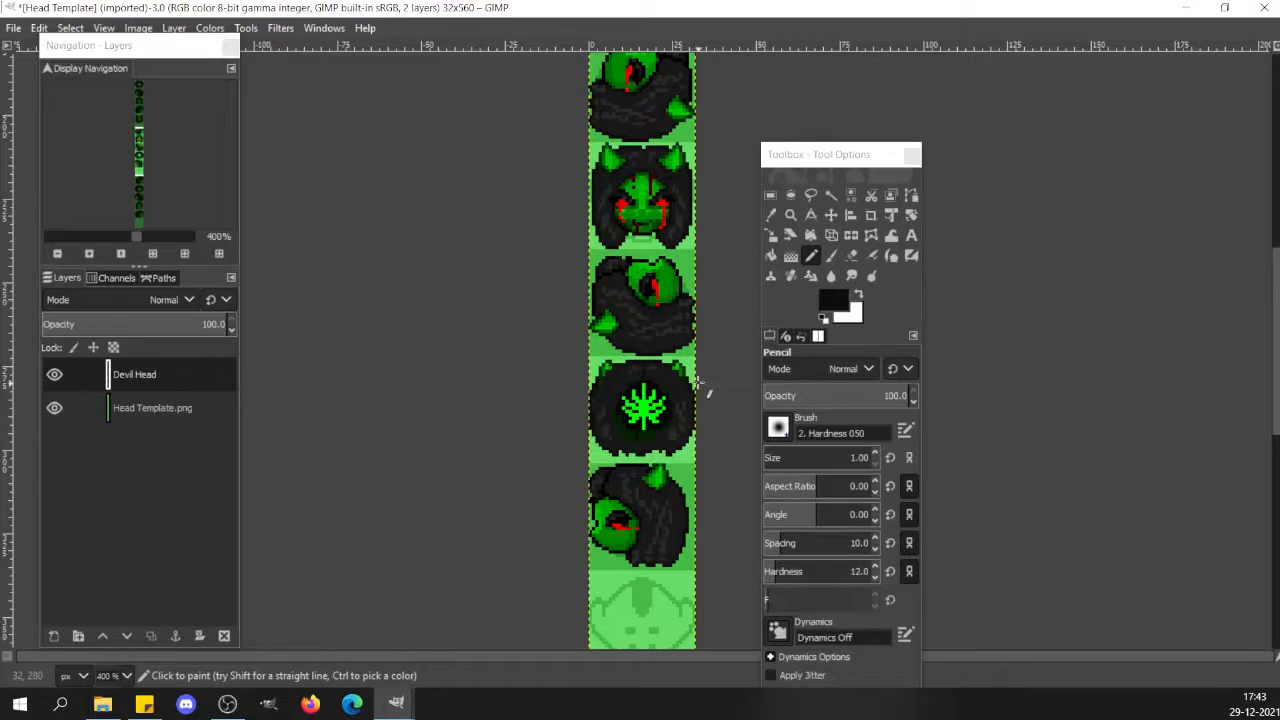
key(r)
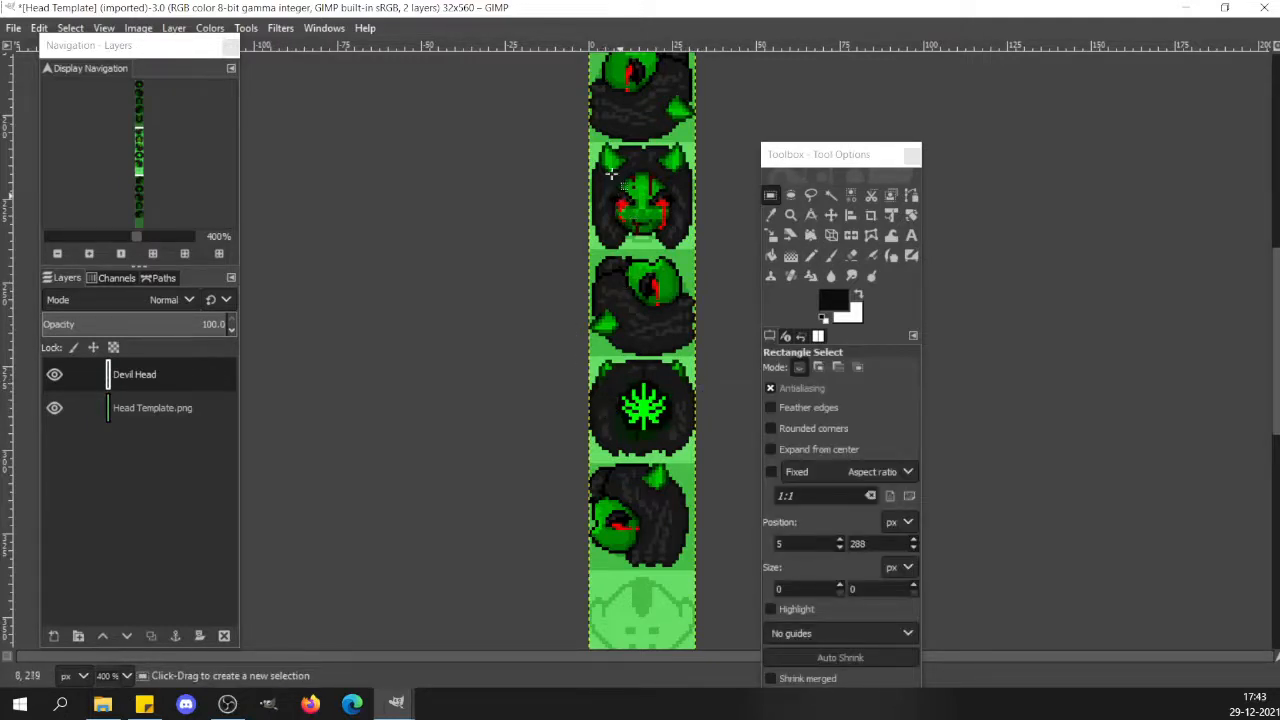
drag(582, 142, 702, 249)
key(ctrl+c)
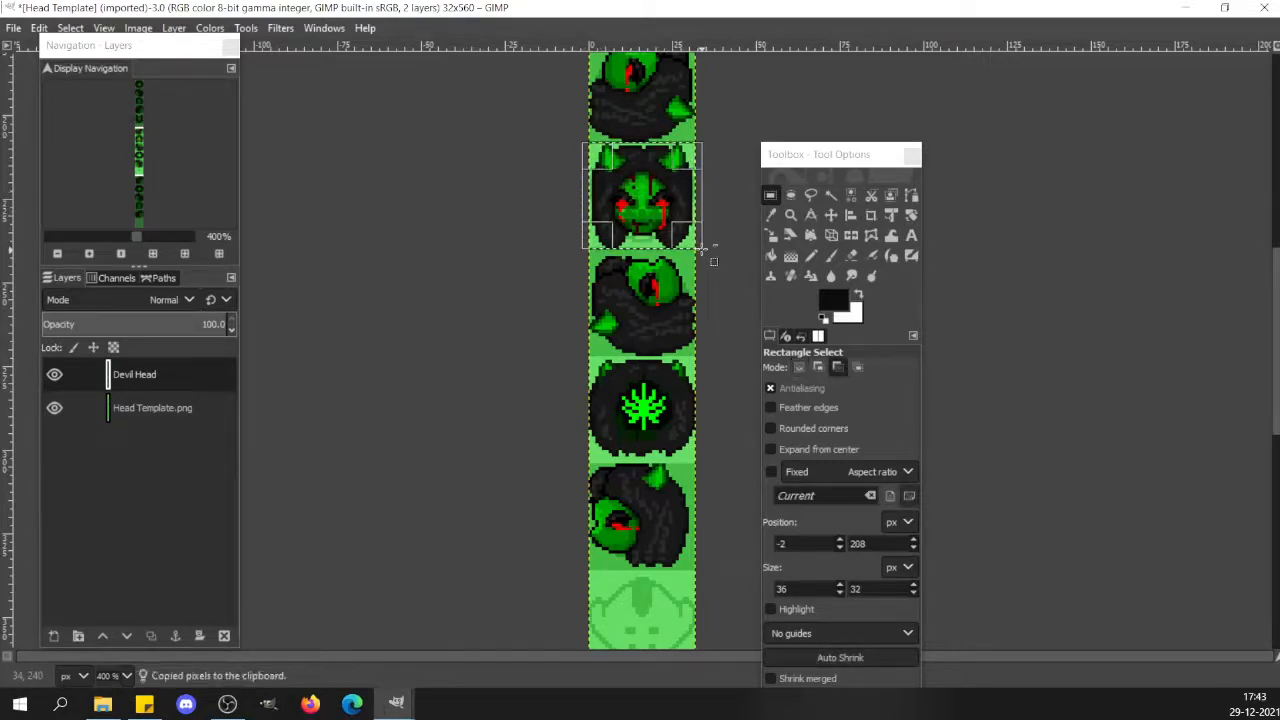
key(ctrl+v)
key(Down)
key(Down)
key(Down)
key(Down)
key(Down)
key(Down)
key(Down)
key(Down)
key(Down)
key(Down)
key(Down)
key(Down)
key(Down)
key(Down)
key(Down)
key(Down)
key(Down)
key(Down)
key(Down)
key(Down)
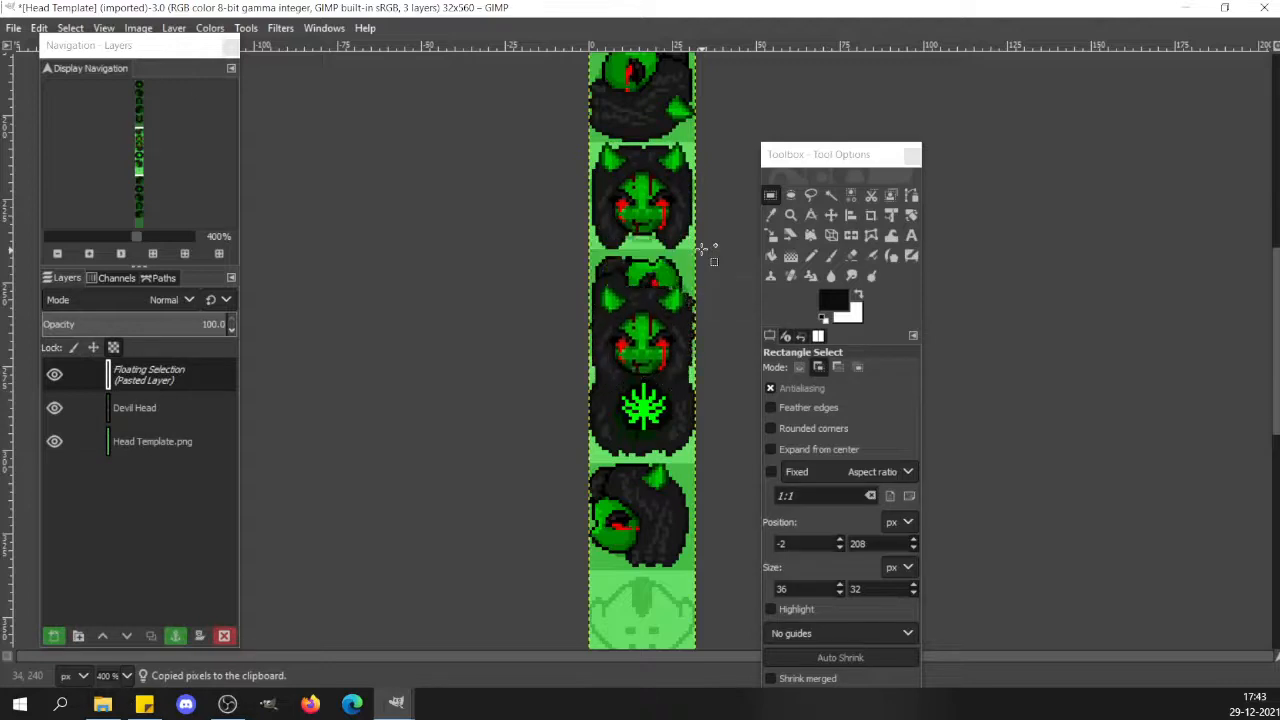
key(Down)
key(Down)
key(Down)
key(Down)
key(Down)
key(Down)
key(Down)
key(Down)
key(Down)
key(Down)
key(Down)
key(Down)
key(Down)
key(Down)
key(Down)
key(Down)
key(Down)
key(Down)
key(Down)
key(Down)
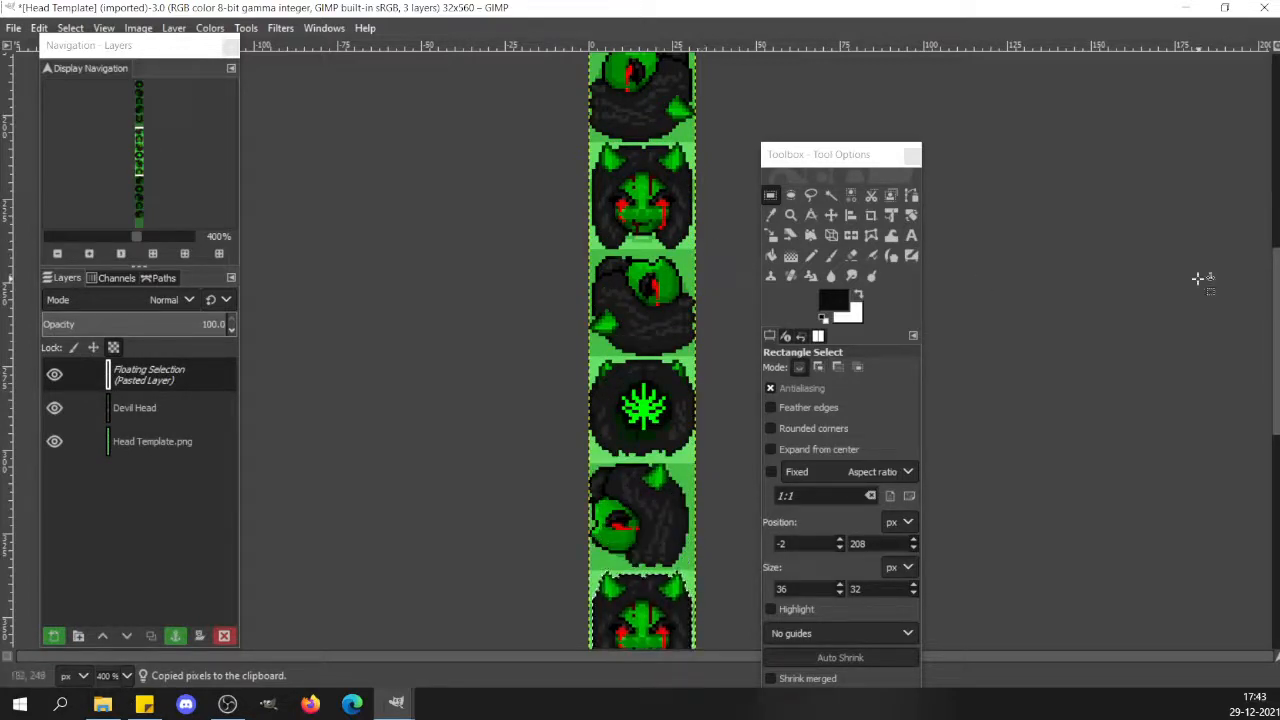
scroll(1275, 285, down, 3)
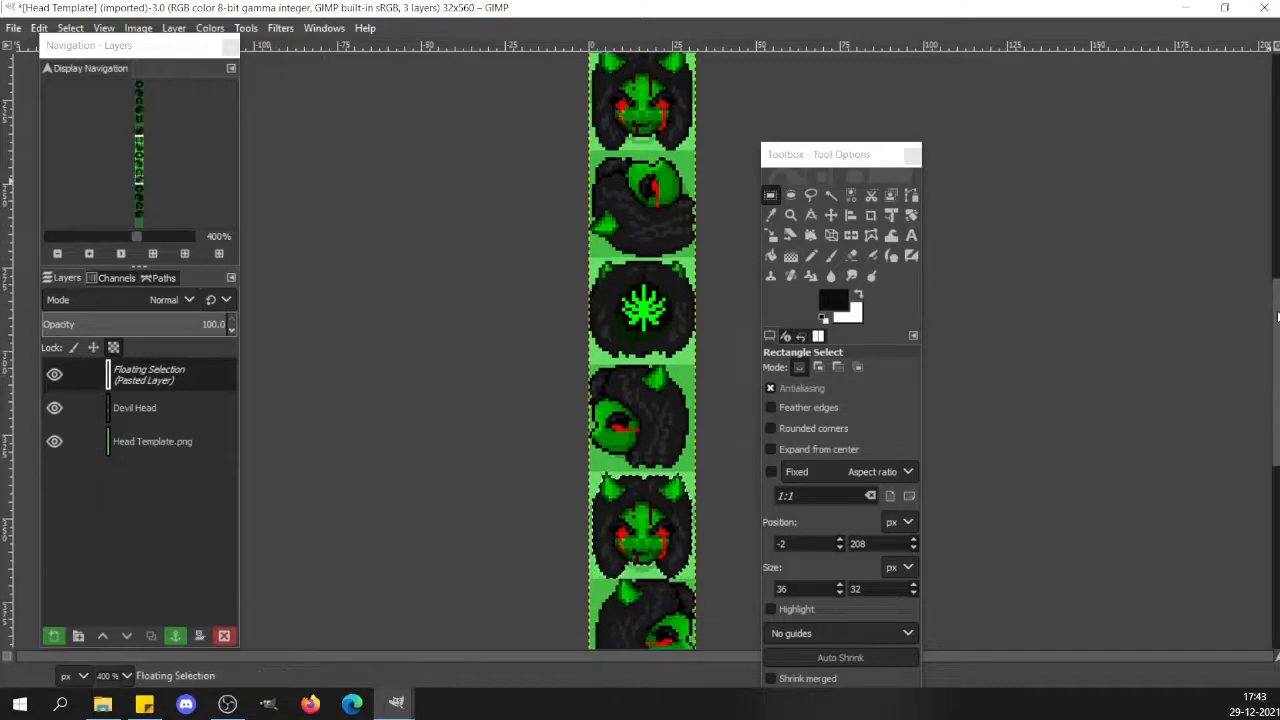
click(645, 590)
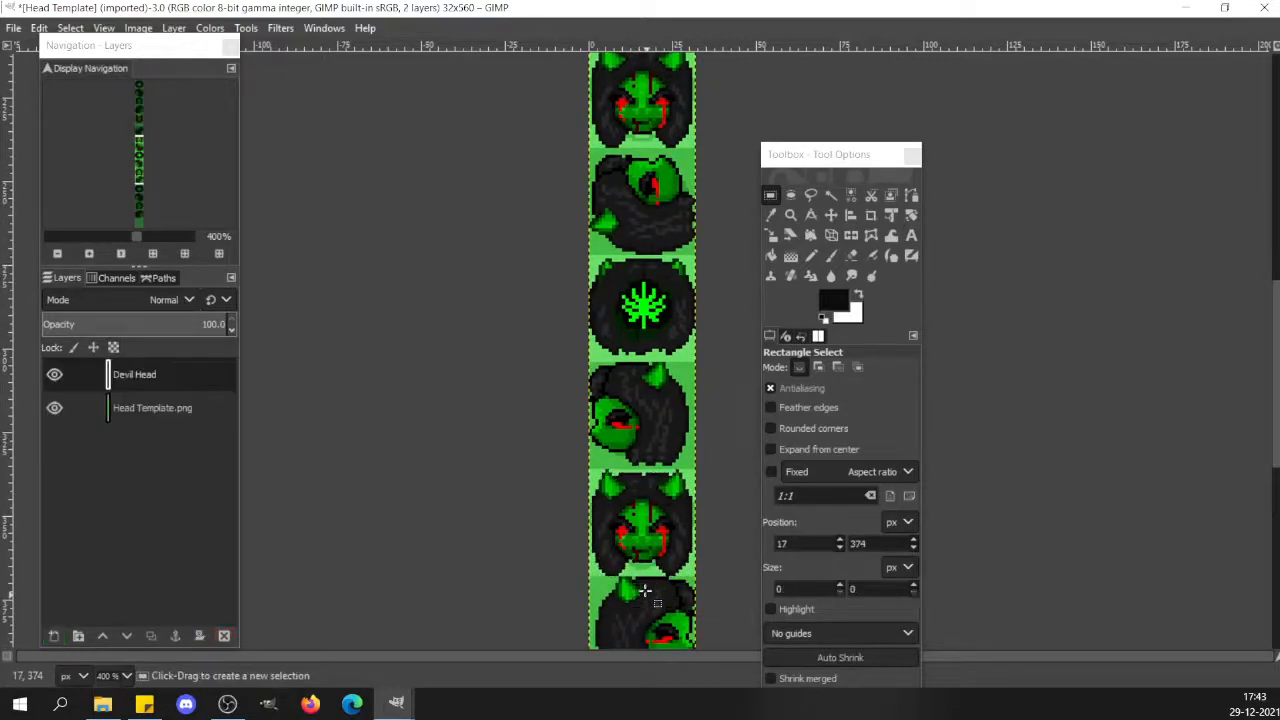
Paint over the horizontal red streak beside the left-facing side head's eye with green shades sampled from the face, using the Pencil.
click(629, 443)
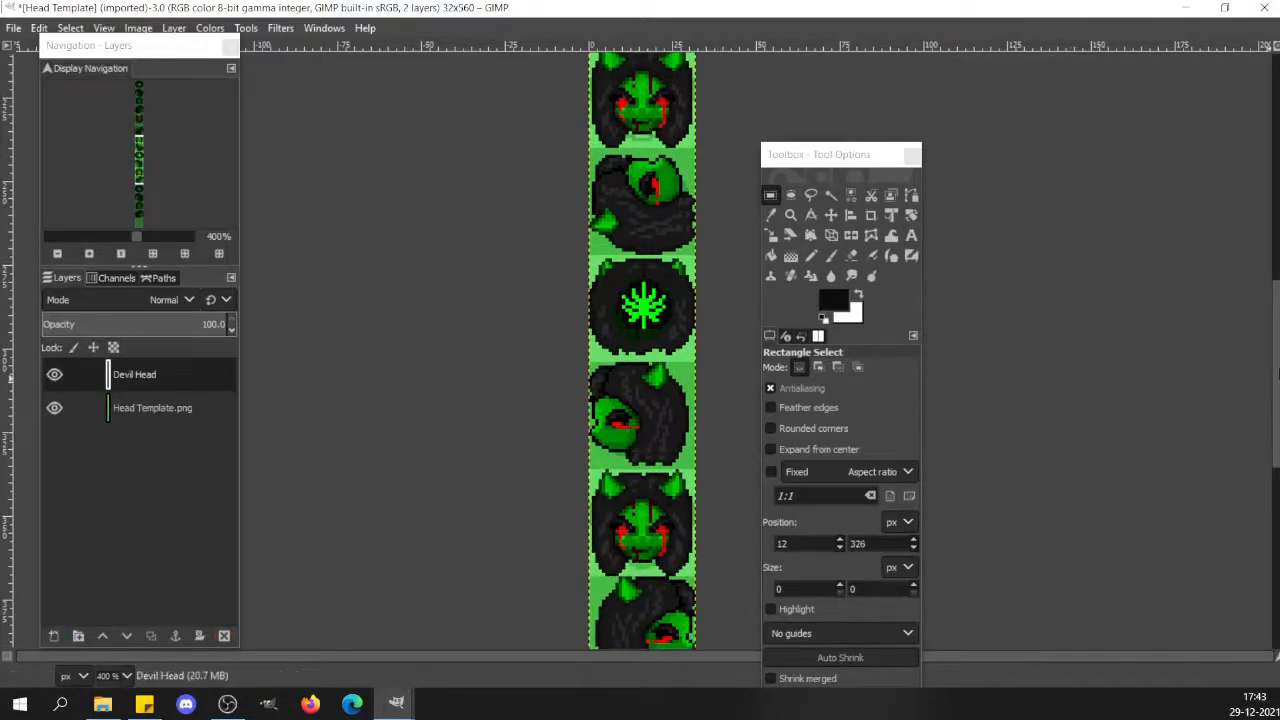
scroll(1275, 300, down, 3)
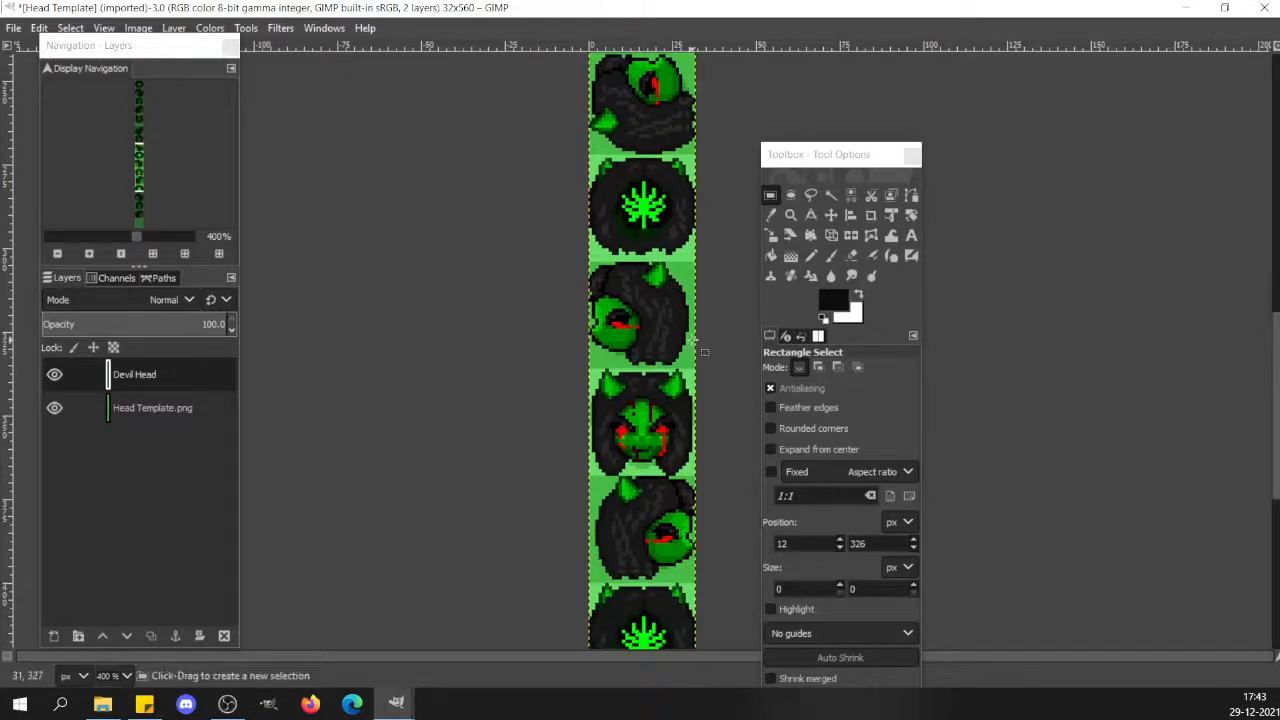
click(177, 236)
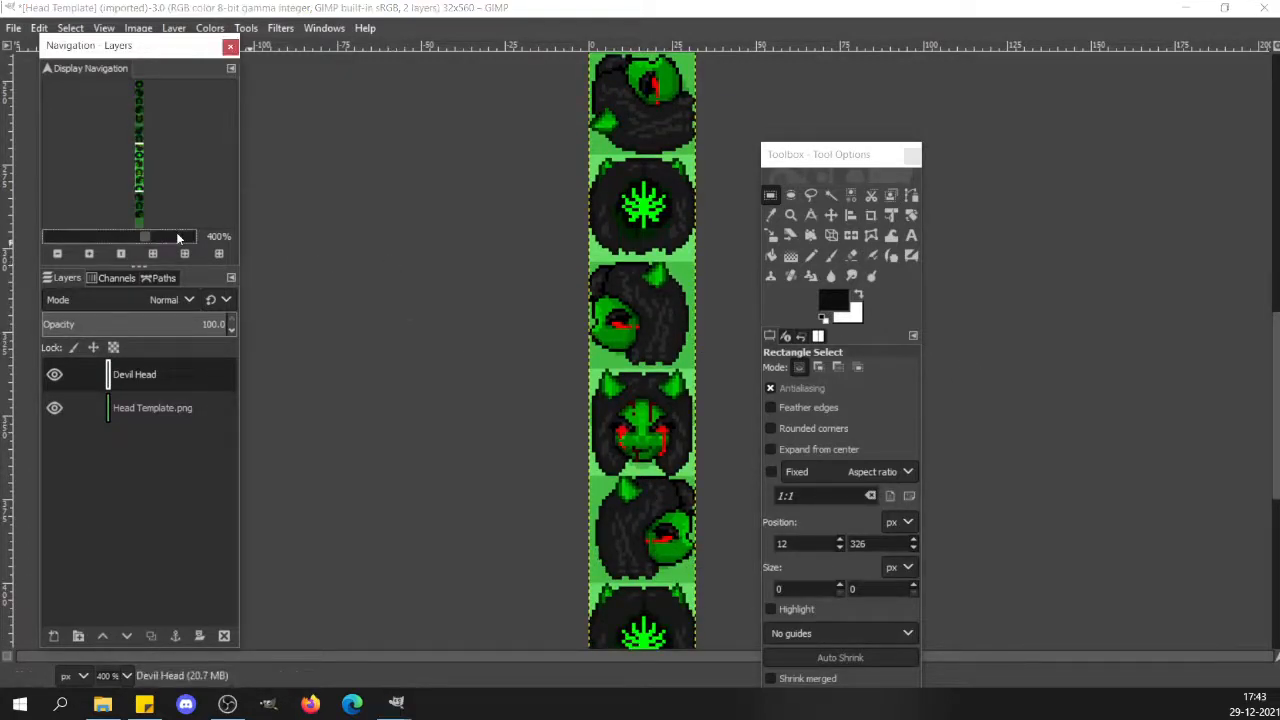
key(n)
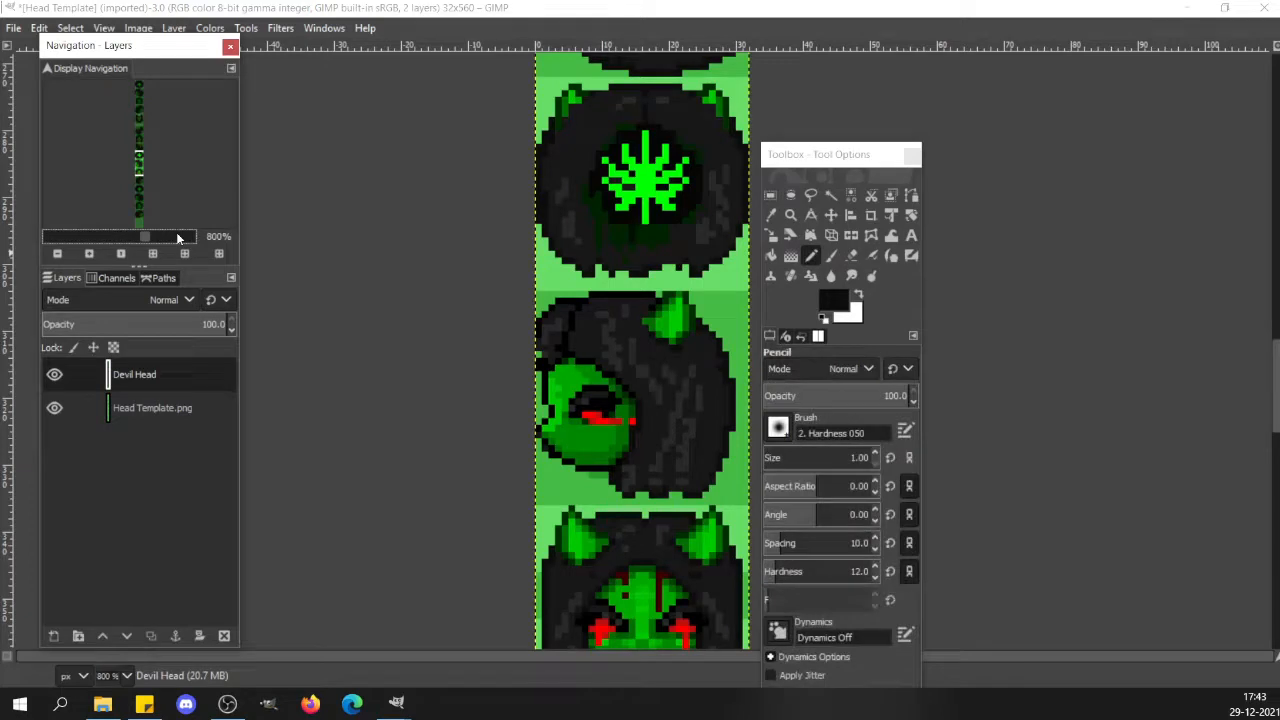
ctrl+click(621, 426)
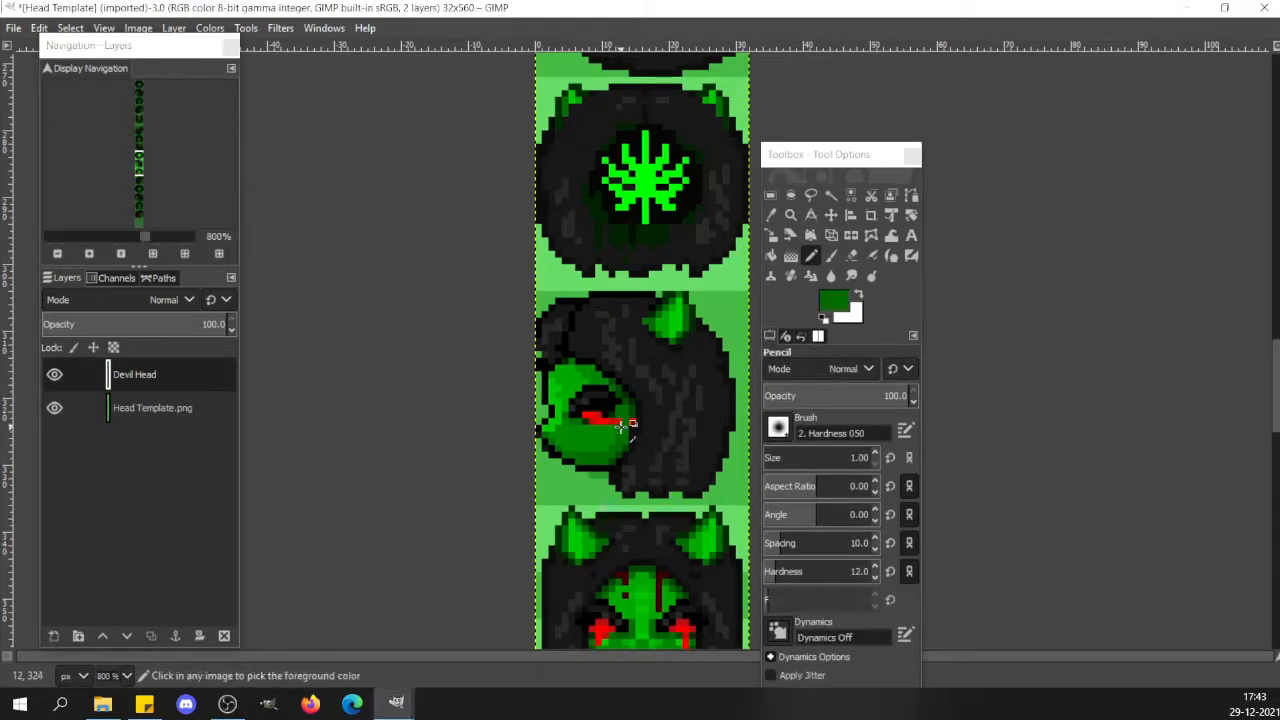
click(610, 421)
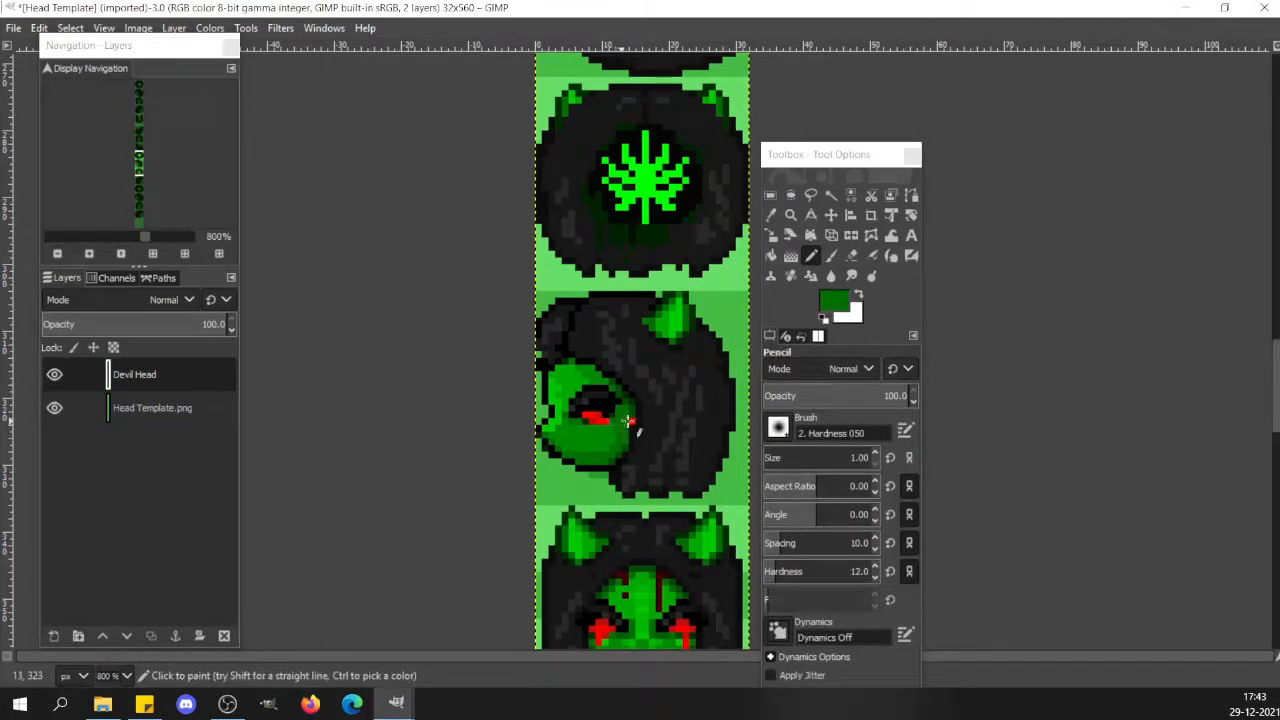
ctrl+click(632, 406)
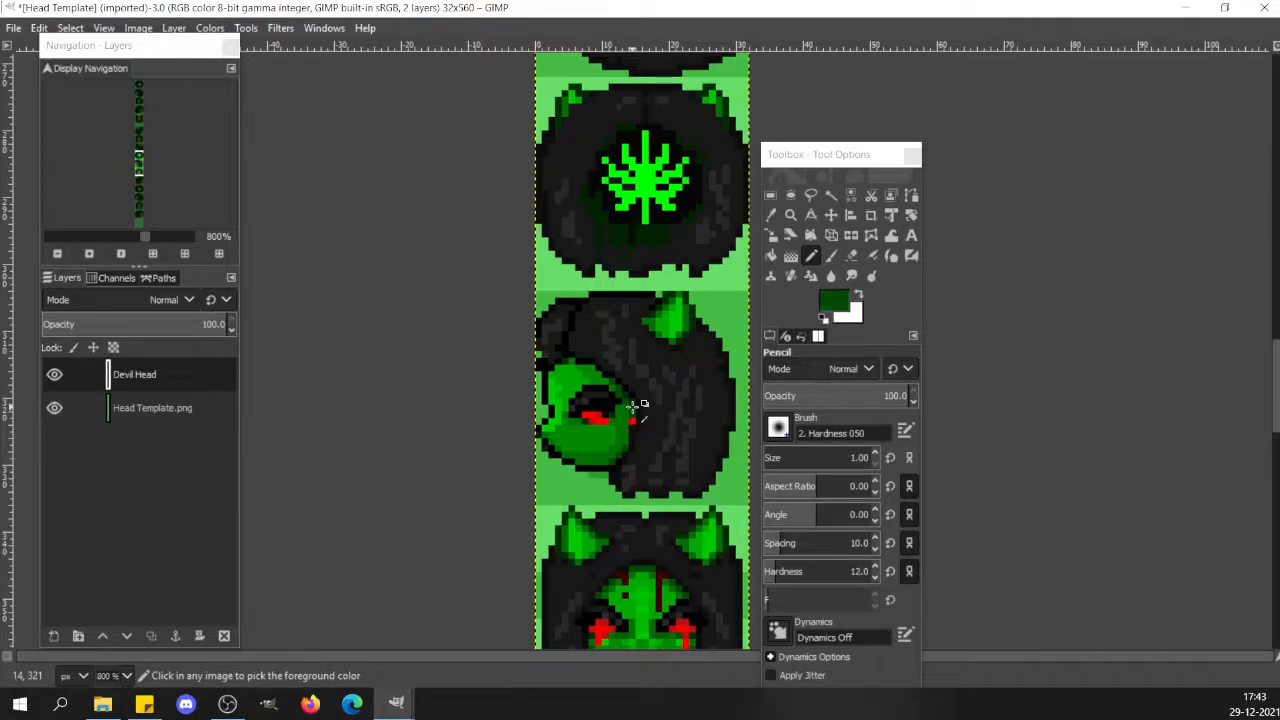
ctrl+click(632, 401)
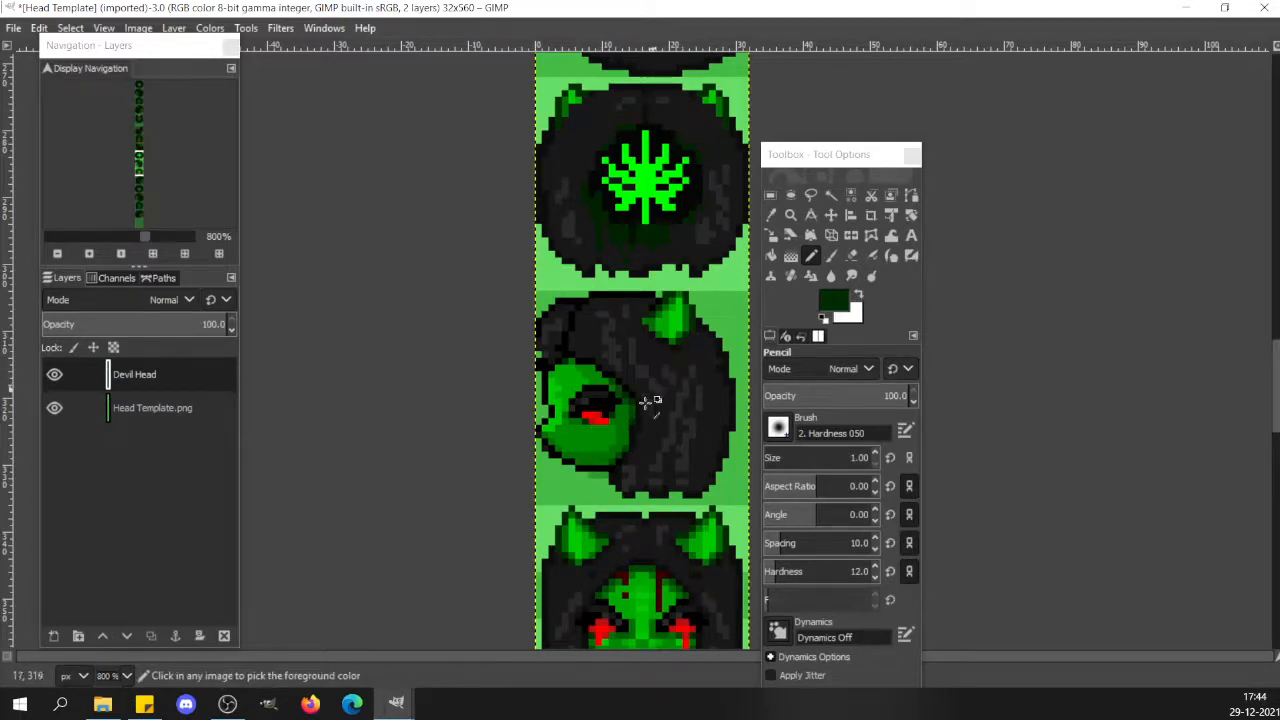
Draw a bright red tear running down from the left-facing head's eye and shade it with the sampled darker red.
ctrl+click(598, 418)
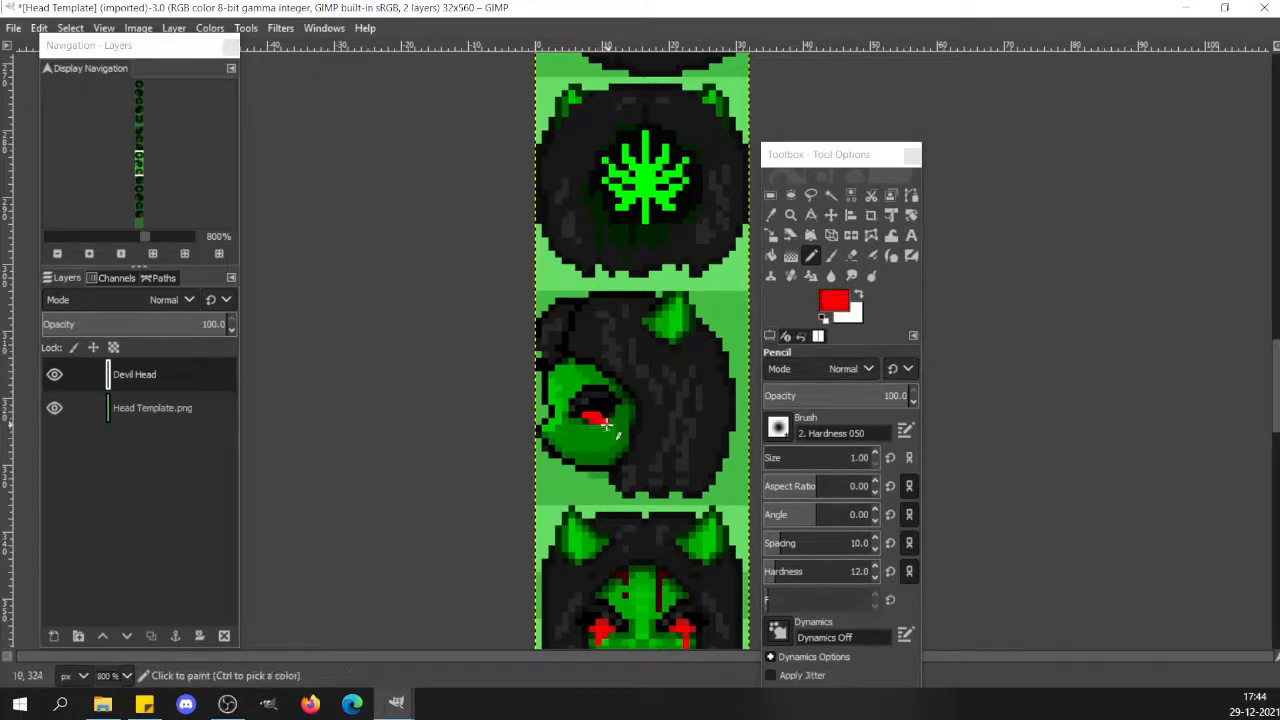
click(606, 424)
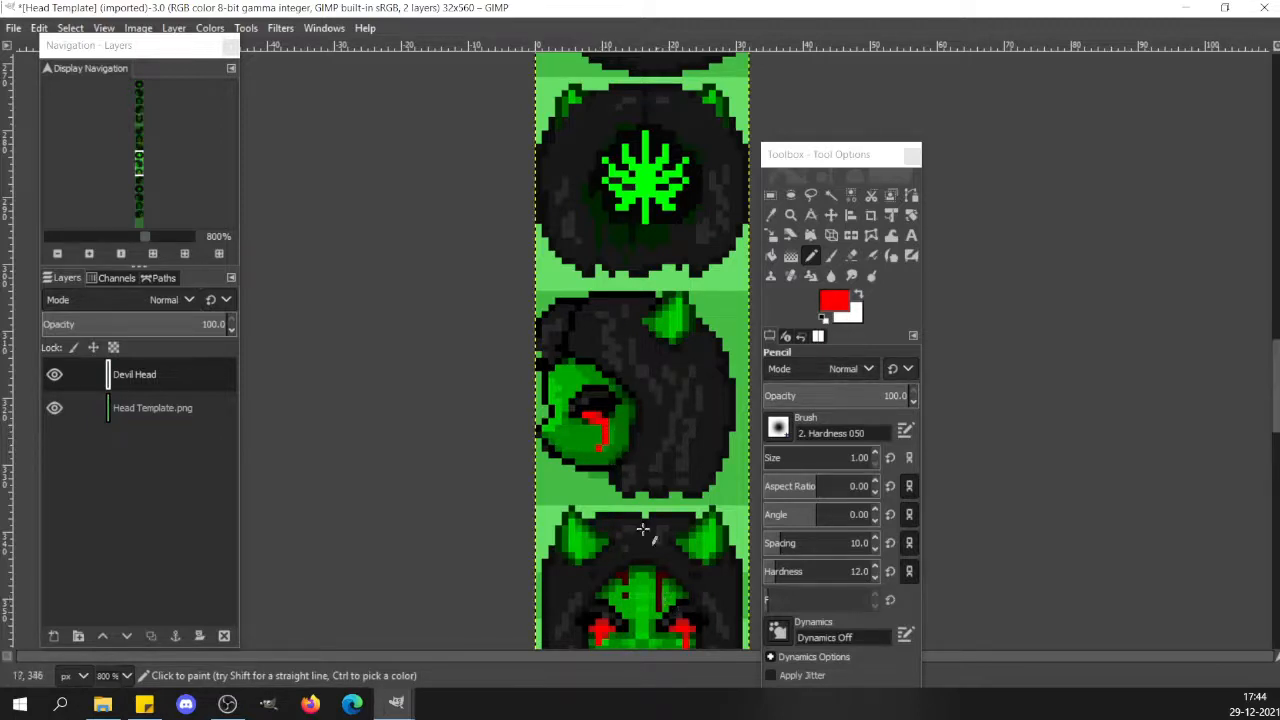
ctrl+click(594, 418)
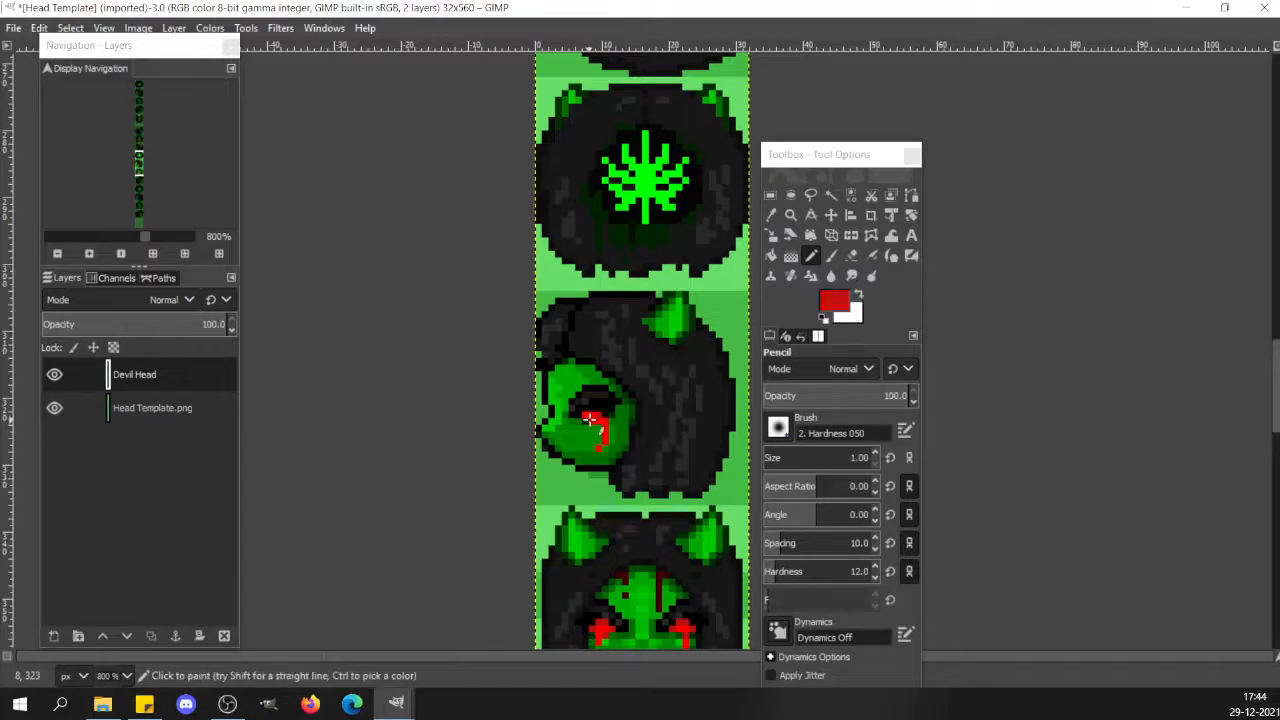
drag(604, 430, 604, 418)
Copy the left-facing head's eye and red tear with an 8 × 11 px selection, paste the copy, and flip it horizontally.
key(r)
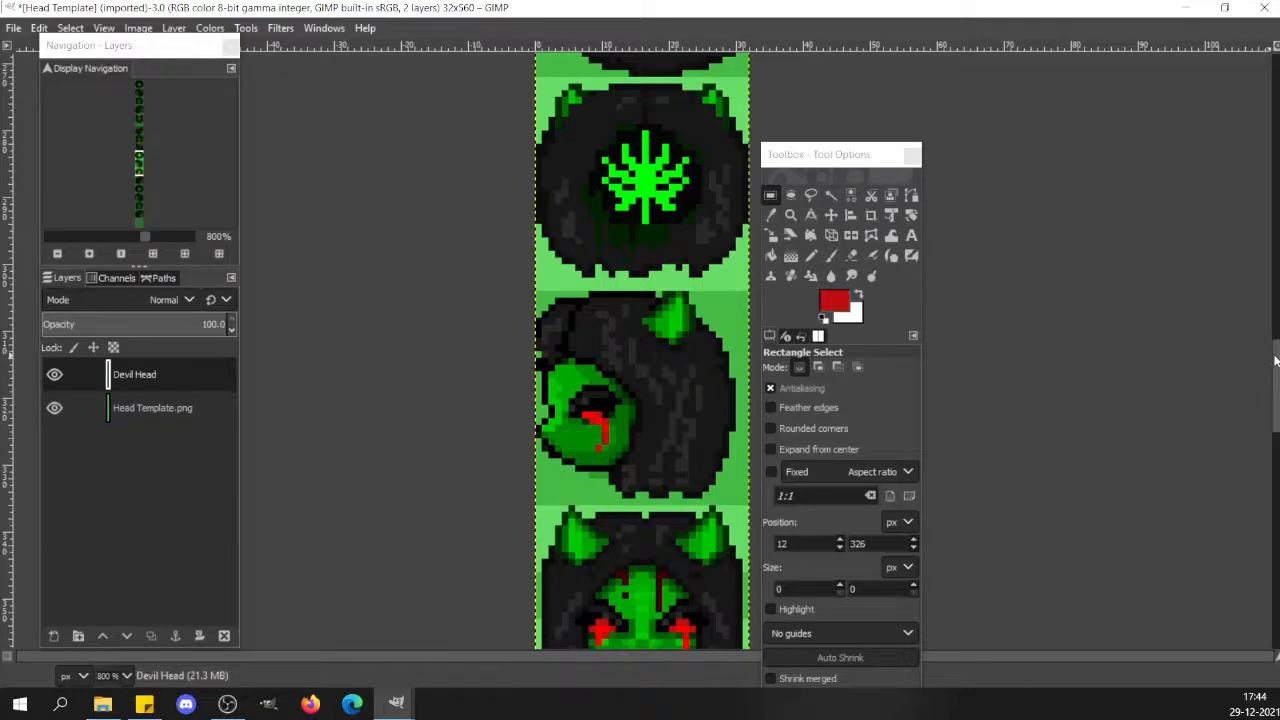
drag(1272, 360, 1277, 410)
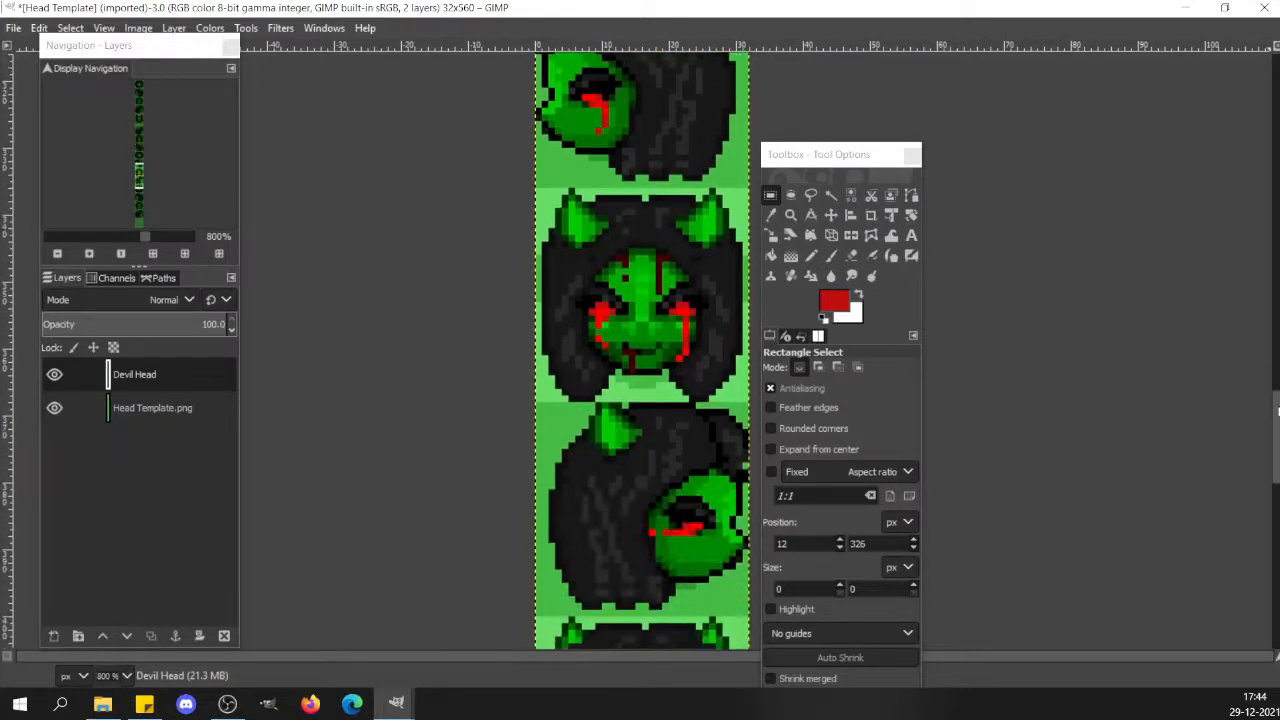
key(n)
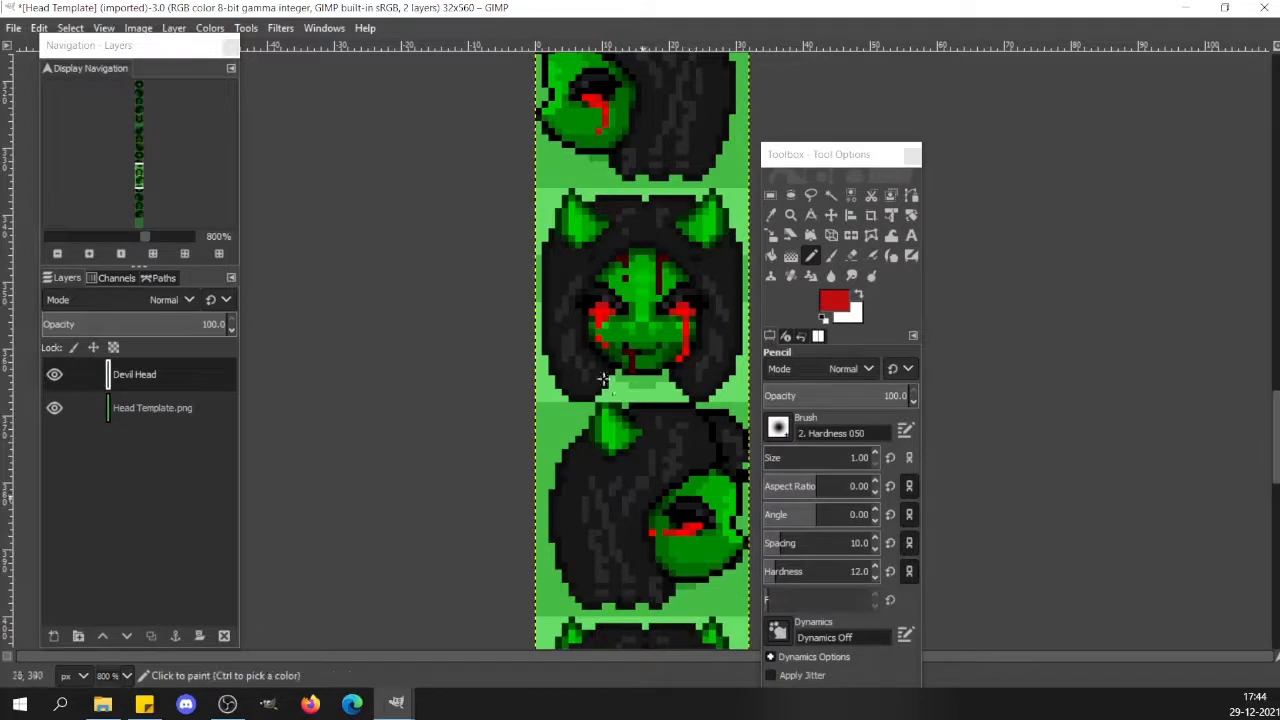
key(r)
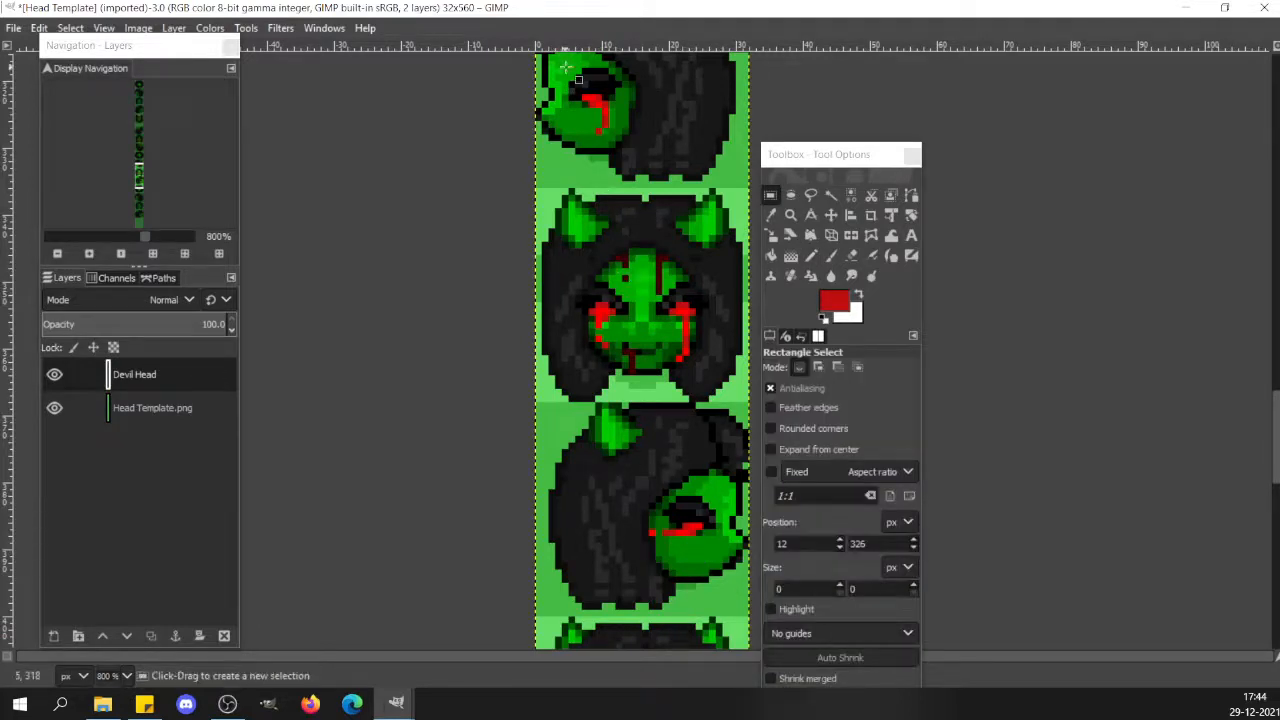
drag(565, 68, 623, 143)
key(ctrl+c)
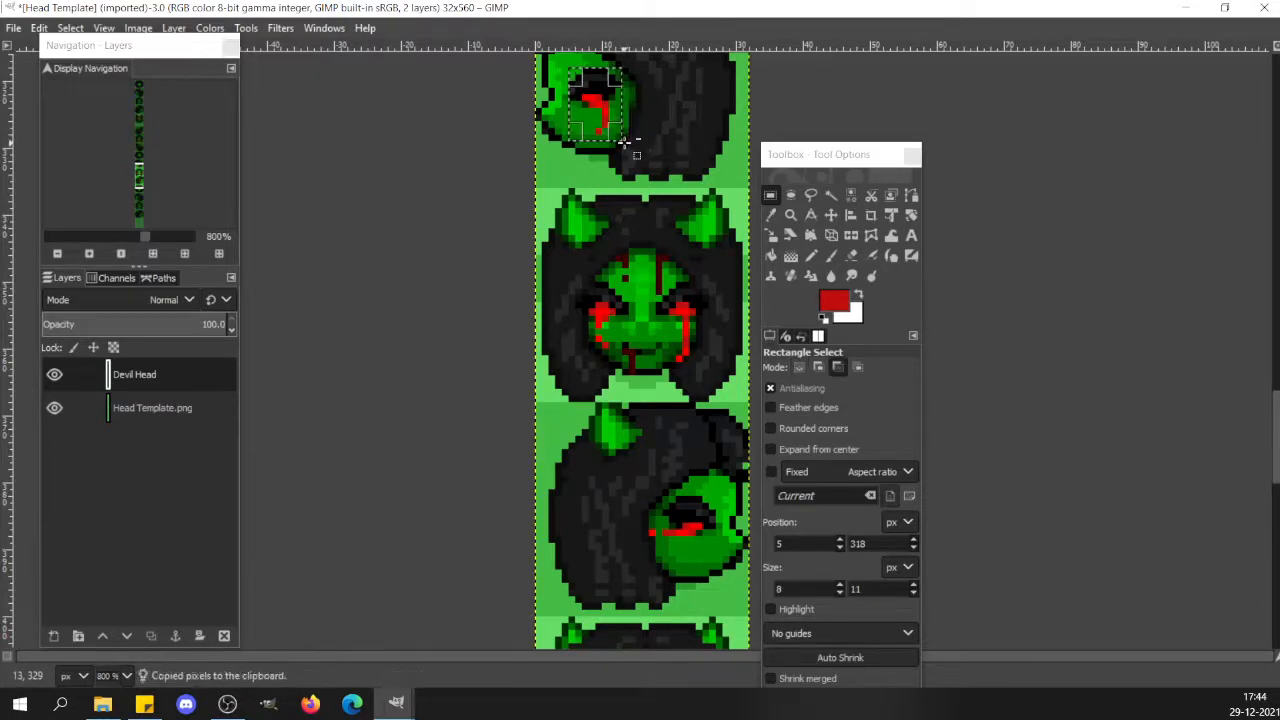
key(ctrl+v)
key(shift+f)
click(592, 84)
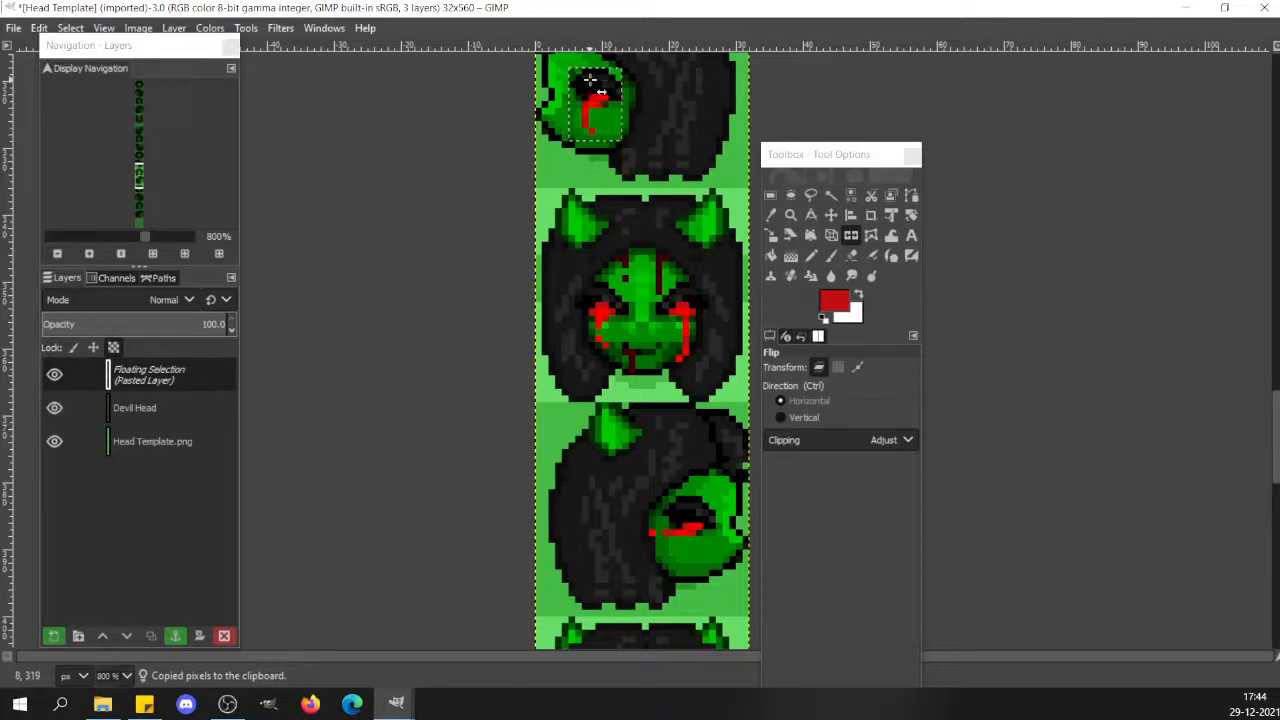
Move the flipped eye patch down onto the right-facing side head's eye, align it with the face, and anchor it.
key(m)
key(Down)
key(Down)
key(Down)
key(Down)
key(Down)
key(Down)
key(Down)
key(Down)
key(Down)
key(Down)
key(Down)
key(Down)
key(Down)
key(Down)
key(Down)
key(Down)
key(Down)
key(Down)
key(Down)
key(Down)
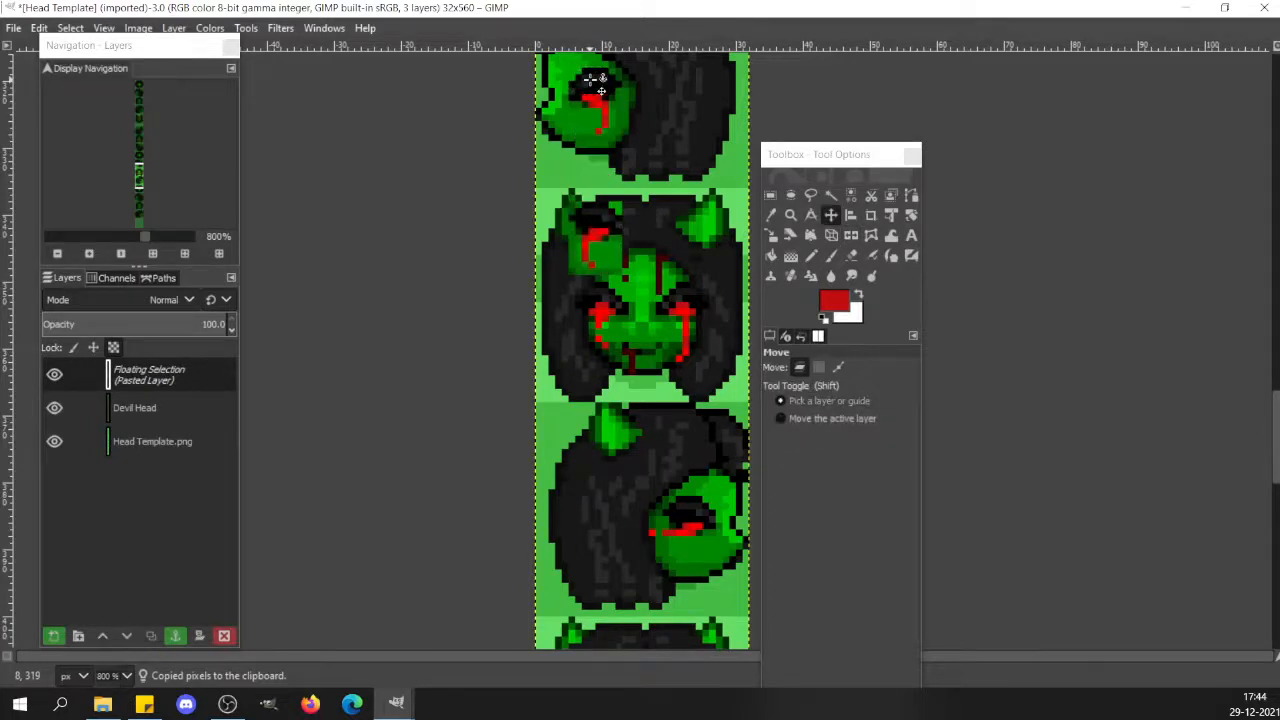
key(Down)
key(Down)
key(Down)
key(Down)
key(Down)
key(Down)
key(Down)
key(Down)
key(Down)
key(Down)
key(Down)
key(Down)
key(Down)
key(Down)
key(Down)
key(Down)
key(Down)
key(Down)
key(Down)
key(Down)
key(Right)
key(Right)
key(Right)
key(Right)
key(Right)
key(Right)
key(Right)
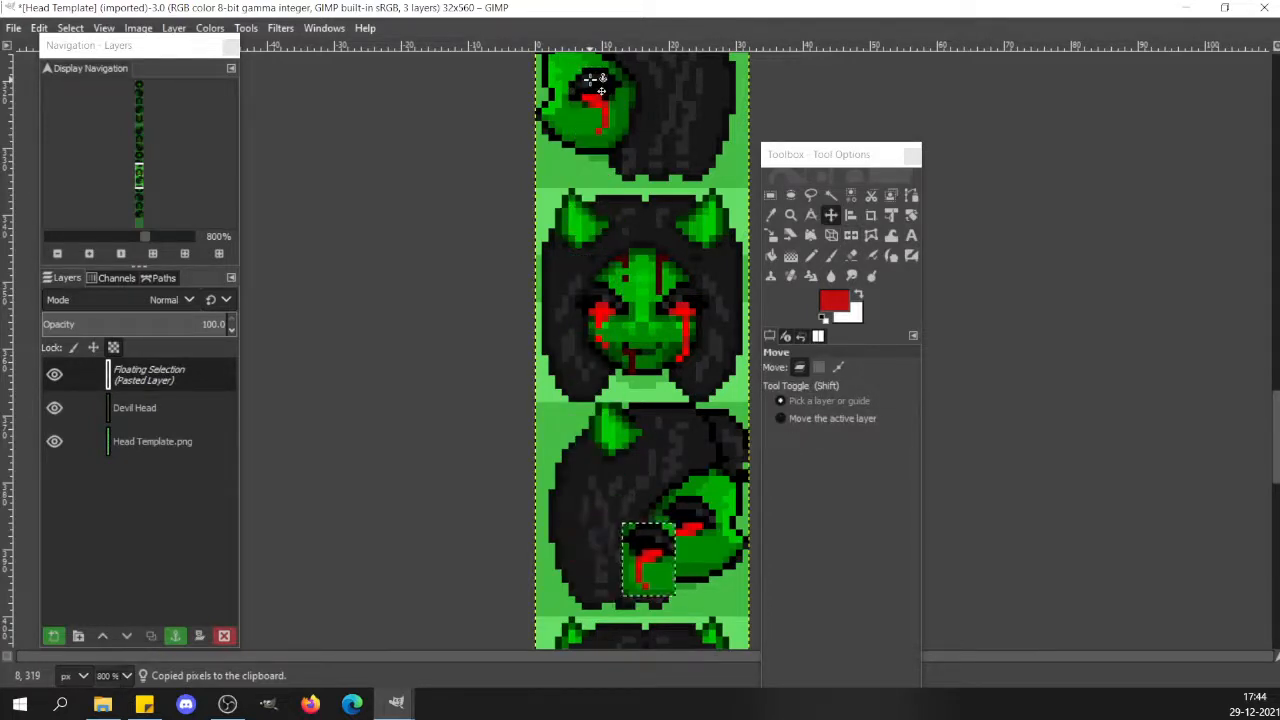
key(shift)
key(Right)
key(Right)
key(Up)
key(Up)
key(Right)
key(Up)
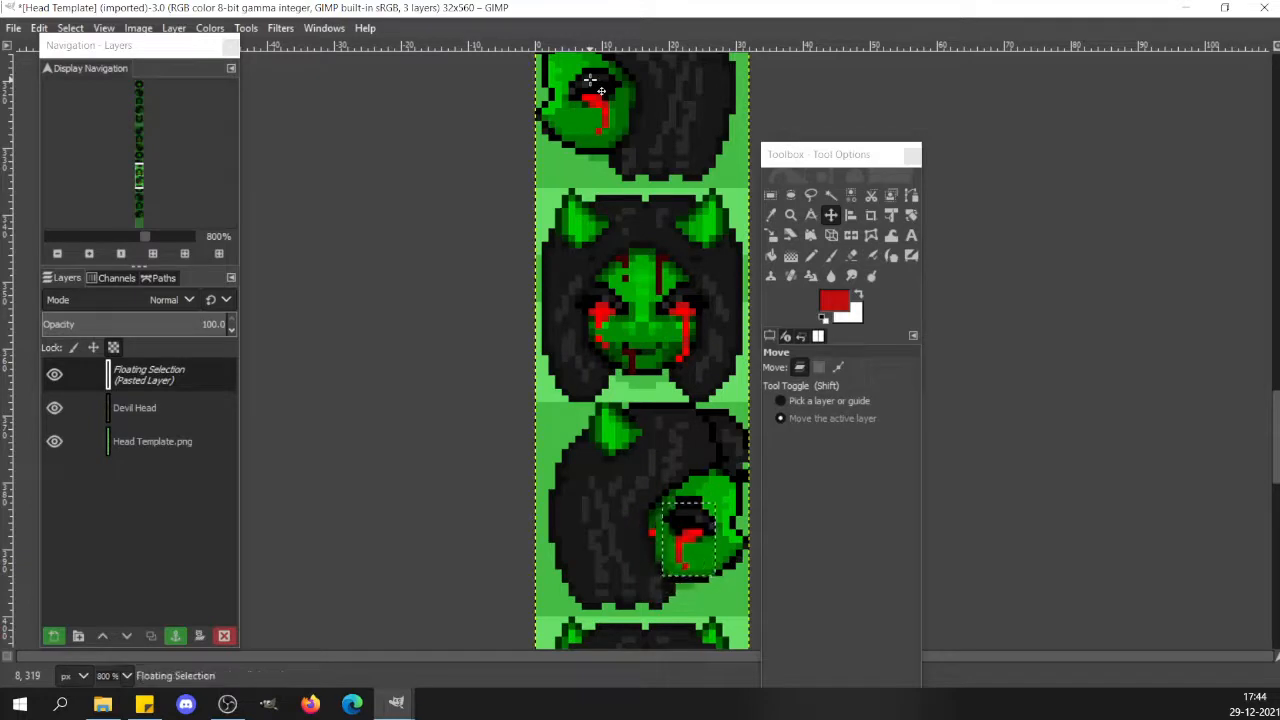
key(Right)
key(Up)
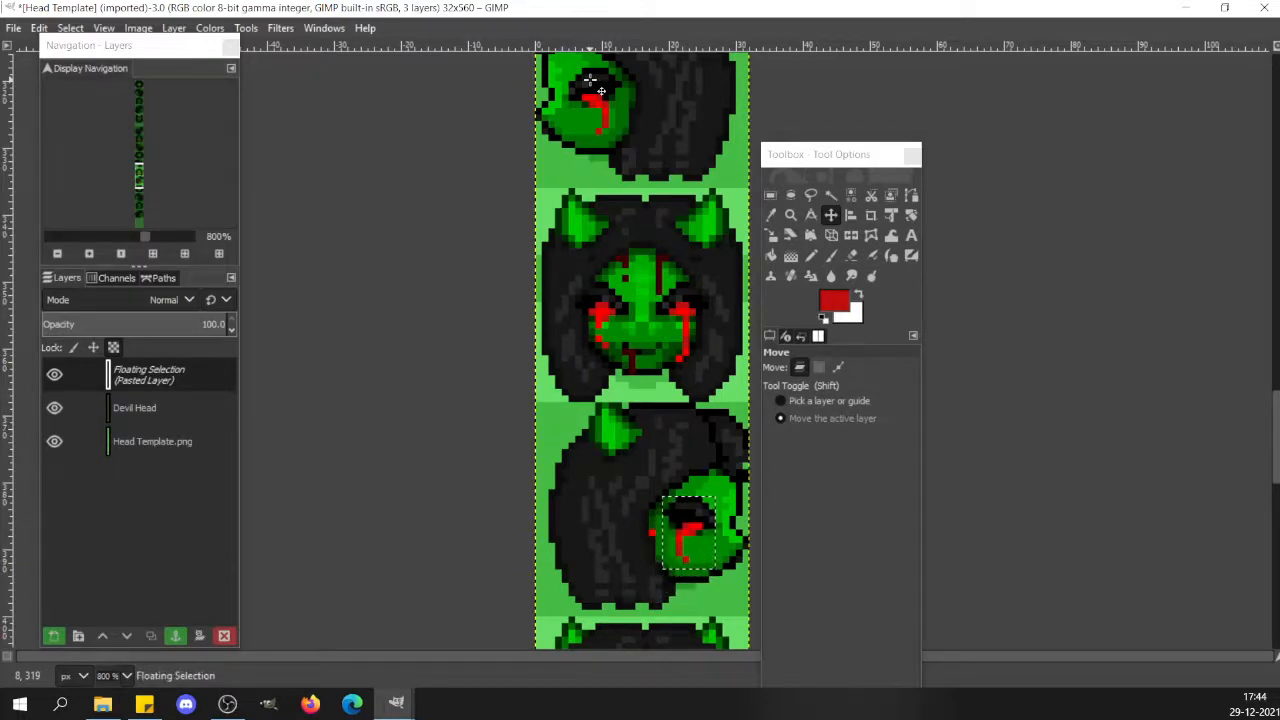
click(591, 533)
key(n)
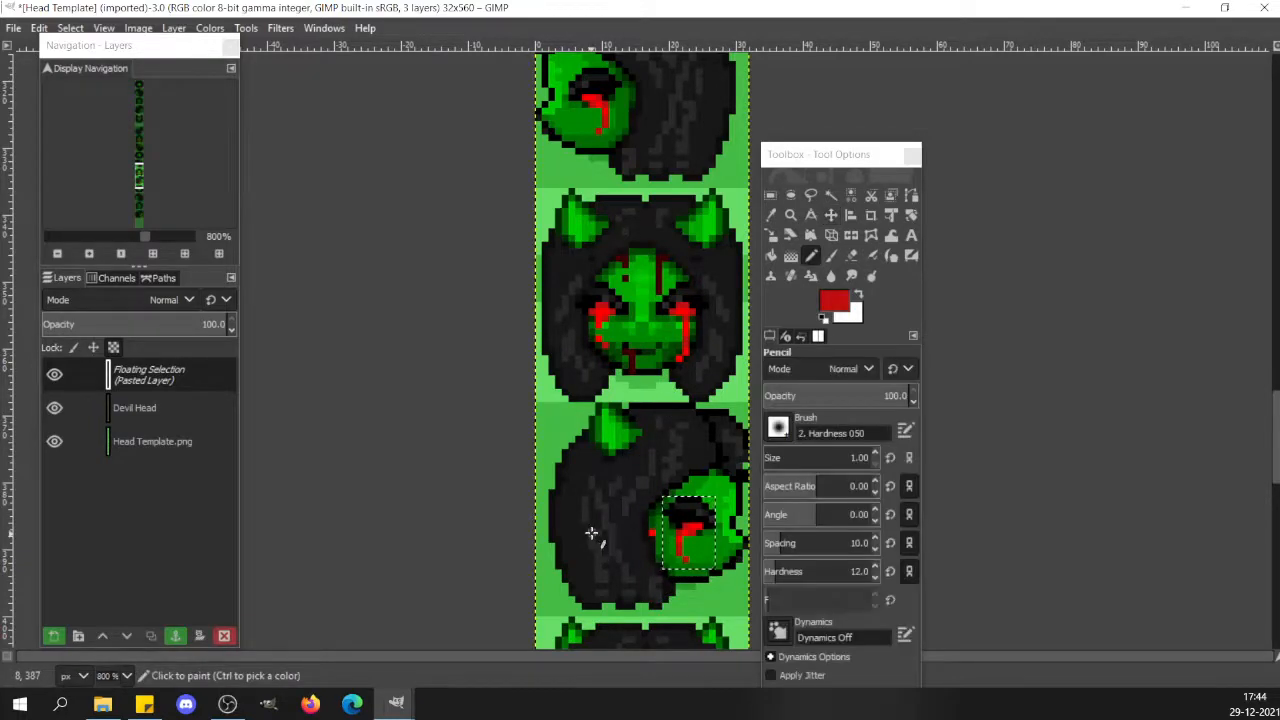
key(r)
click(591, 533)
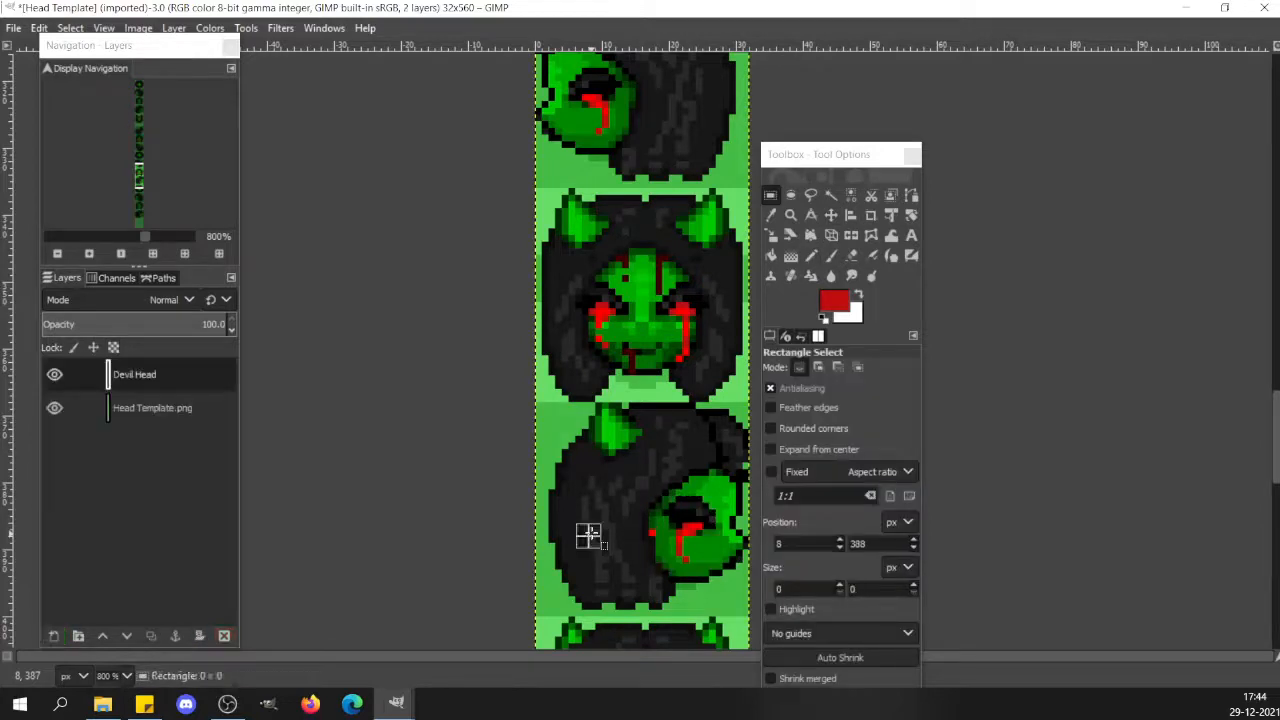
Sample the dark green at the right-facing head's face edge and paint over the leftover red pixel there.
key(m)
key(n)
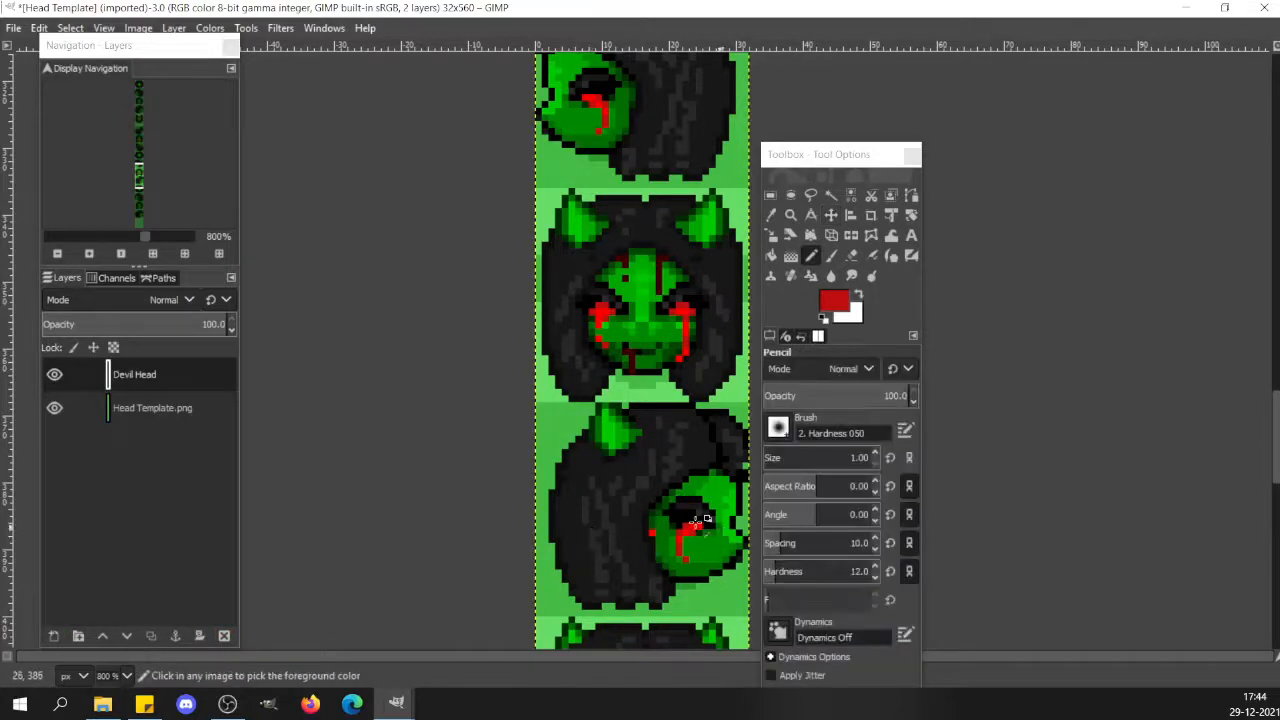
ctrl+click(657, 516)
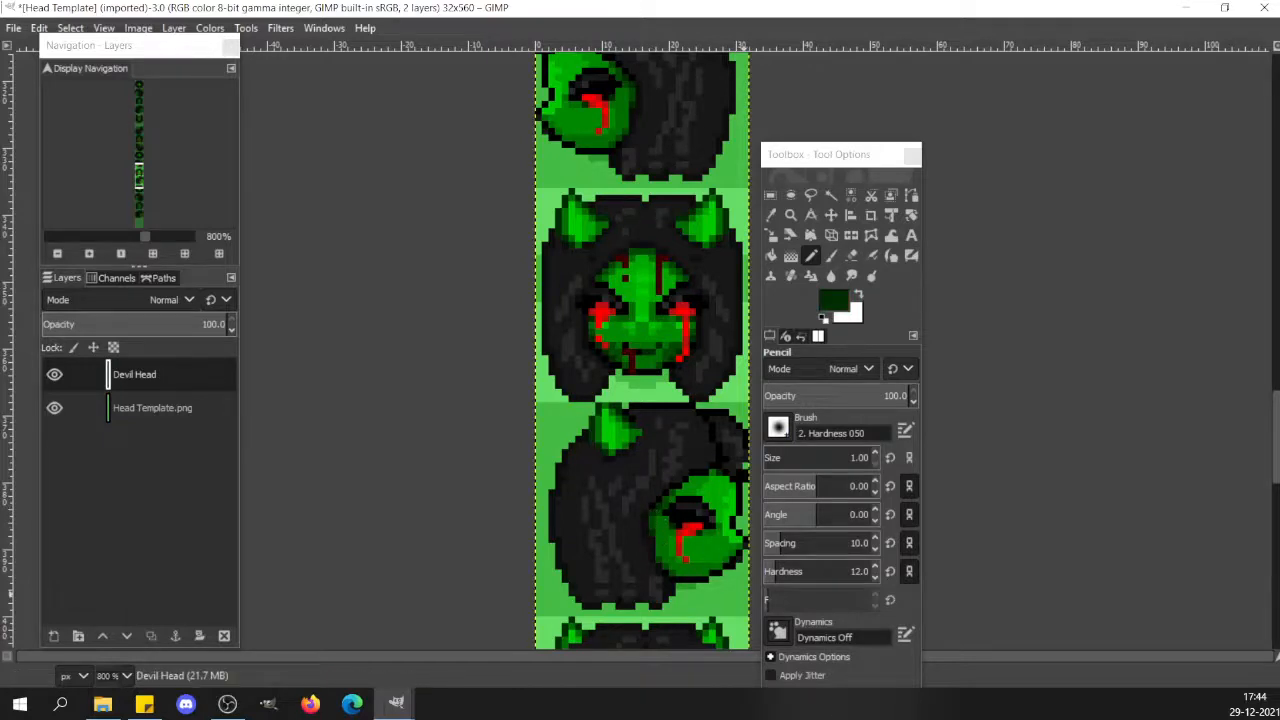
key(r)
key(ctrl+s)
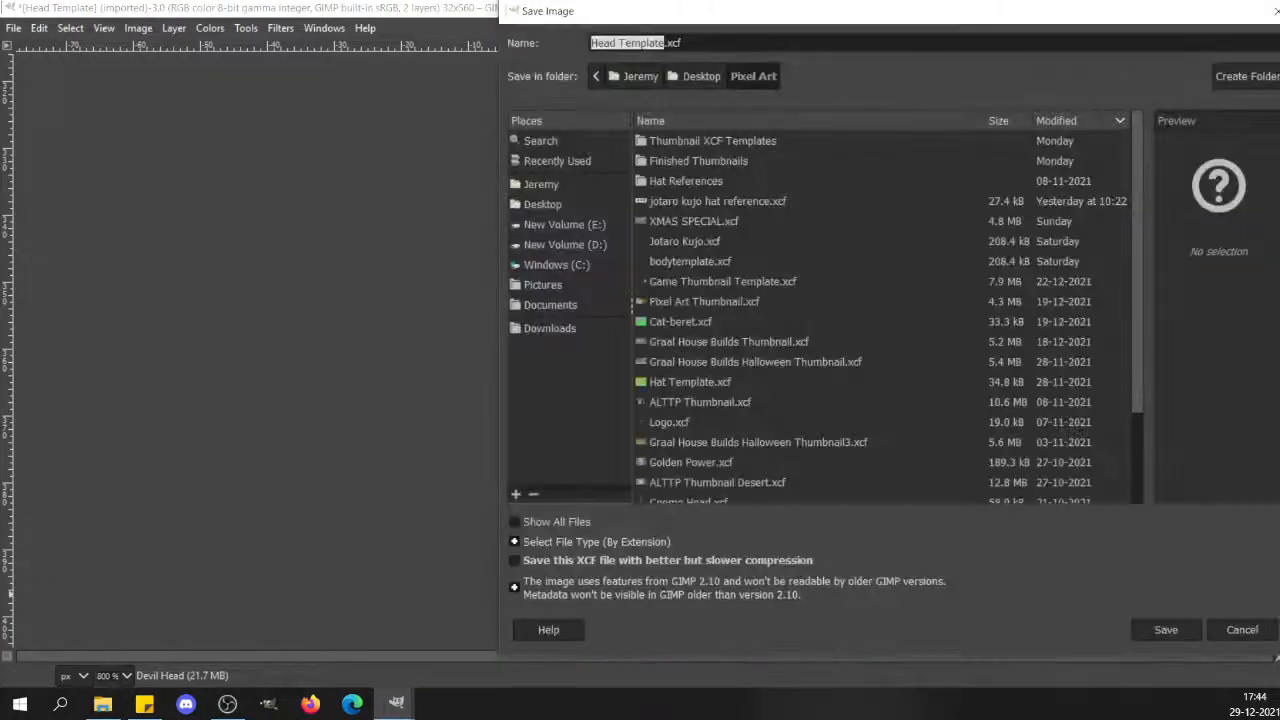
click(1242, 630)
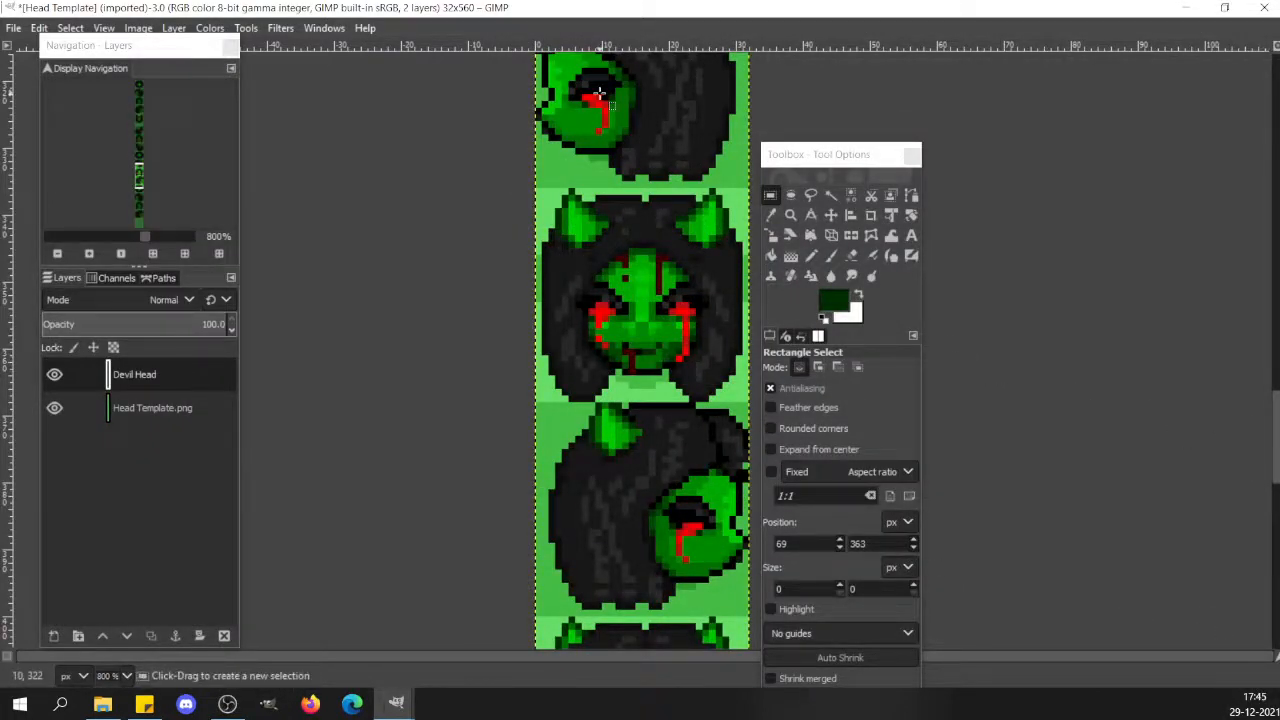
Copy the right-facing side head with a 34 × 31 px selection, paste the copy, and rotate it by 90 degrees.
mouse_move(138, 168)
mouse_down()
mouse_move(138, 131)
mouse_move(142, 216)
mouse_move(139, 170)
mouse_up()
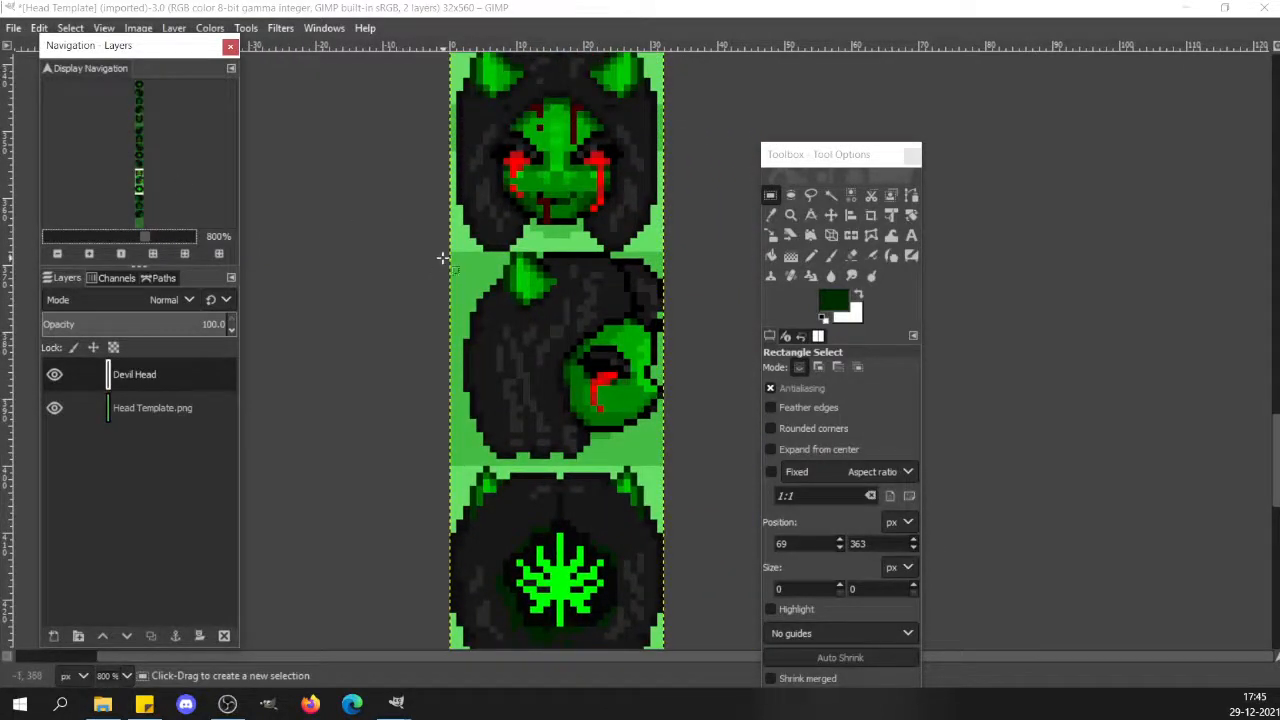
drag(446, 253, 675, 456)
key(ctrl+c)
key(ctrl+v)
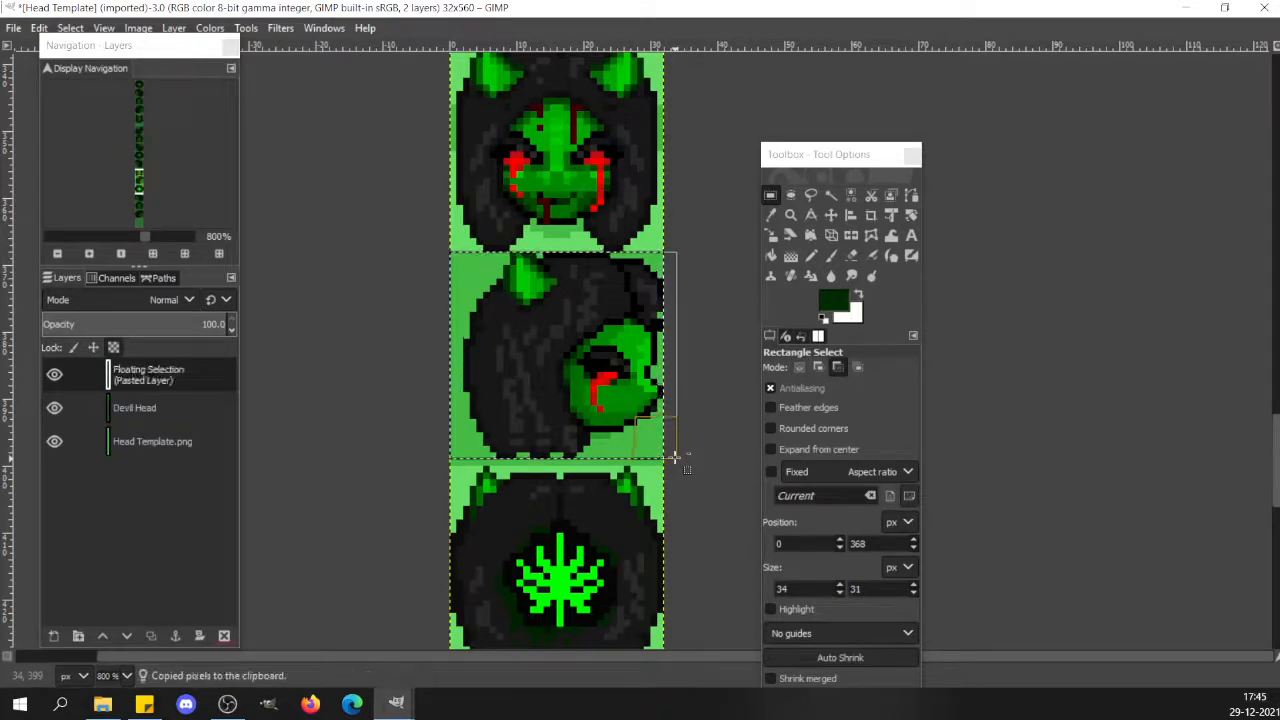
key(shift+r)
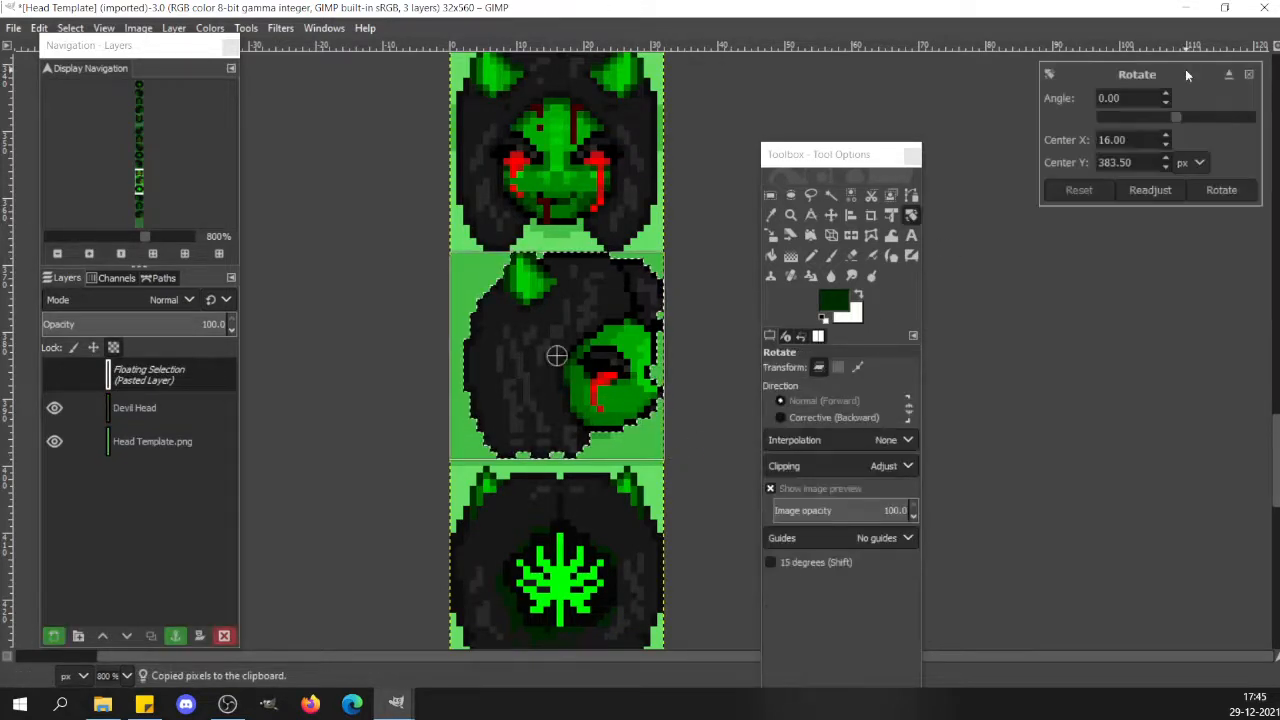
drag(1143, 98, 1001, 97)
text(90)
key(Tab)
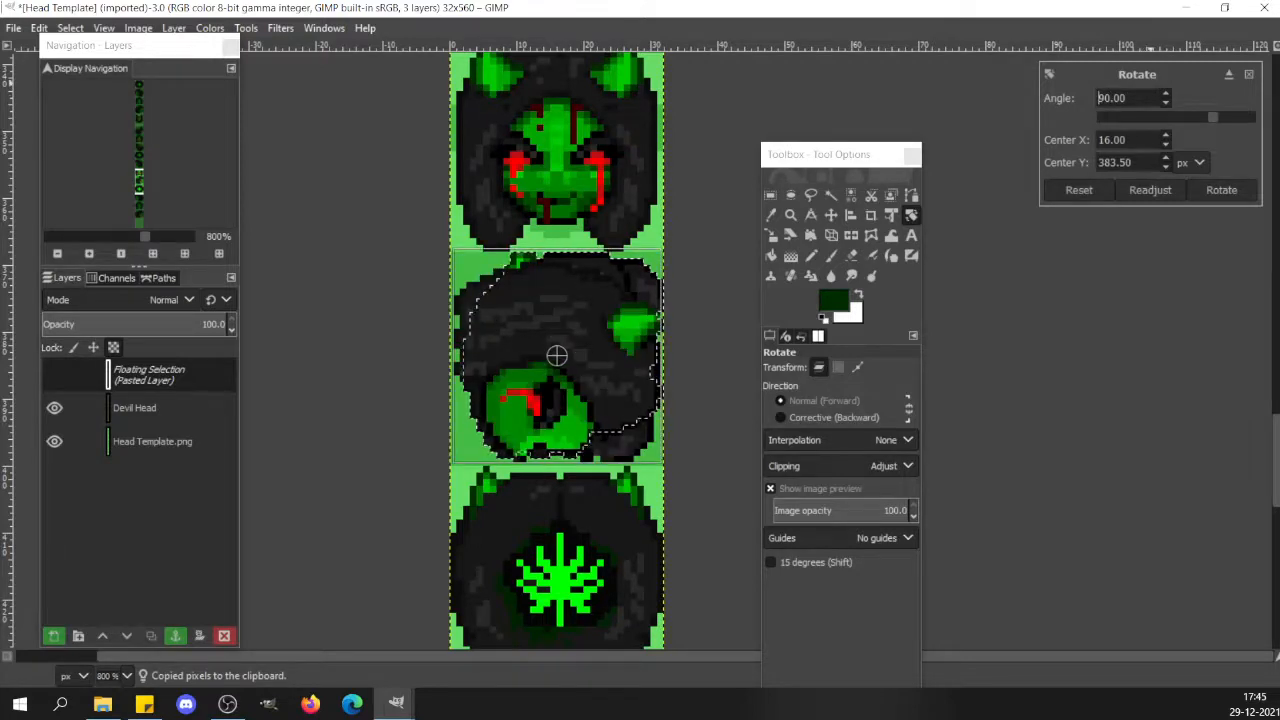
click(1221, 190)
Move the rotated side head down into the last cell at the bottom of the strip and anchor it.
key(m)
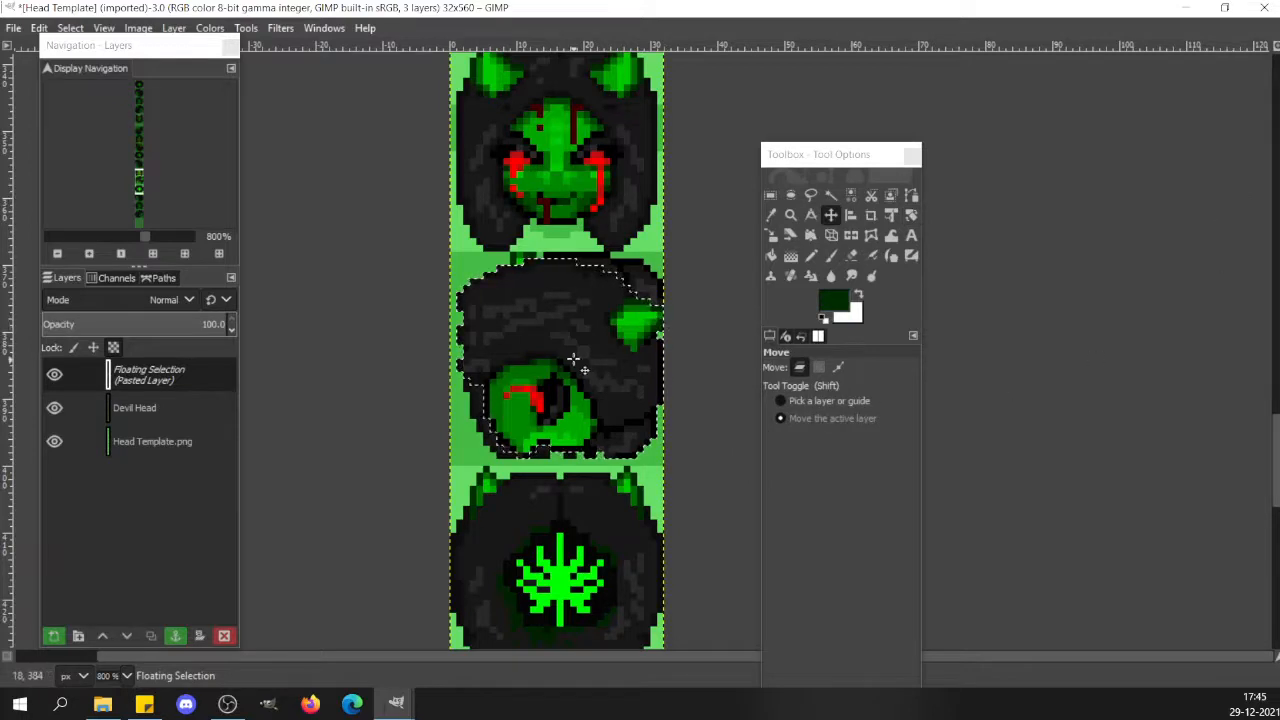
drag(573, 359, 568, 549)
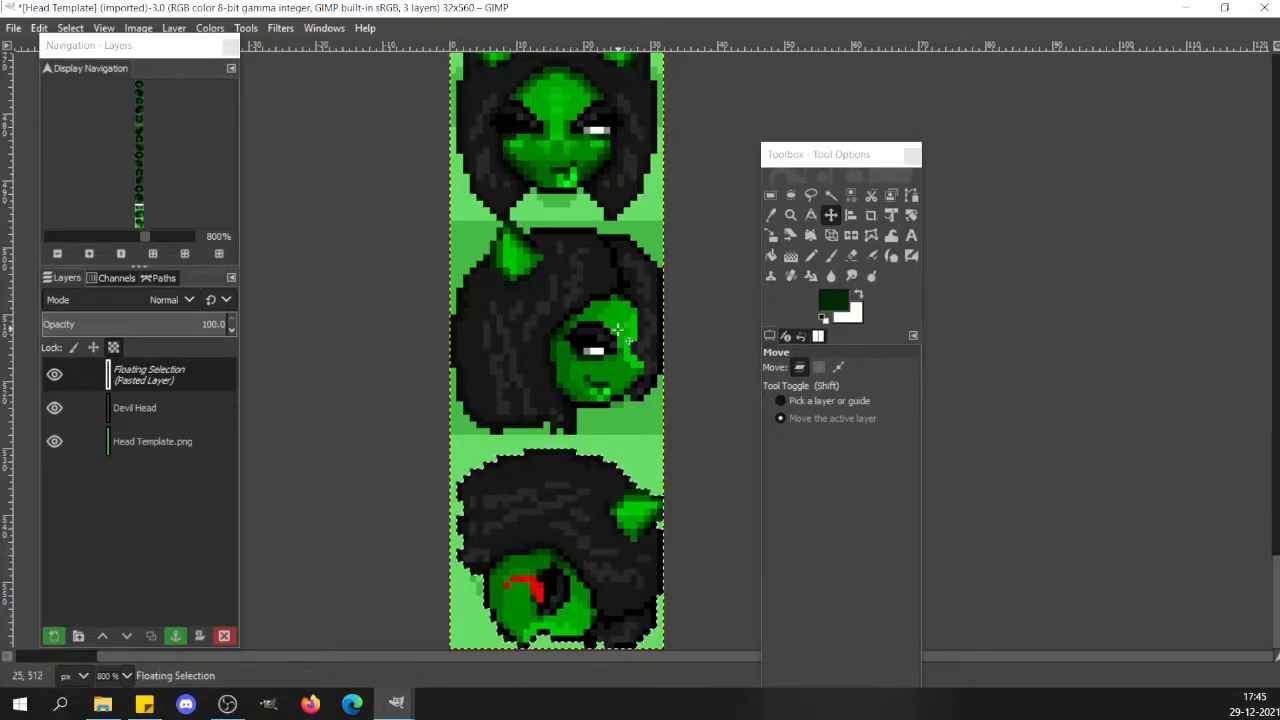
key(r)
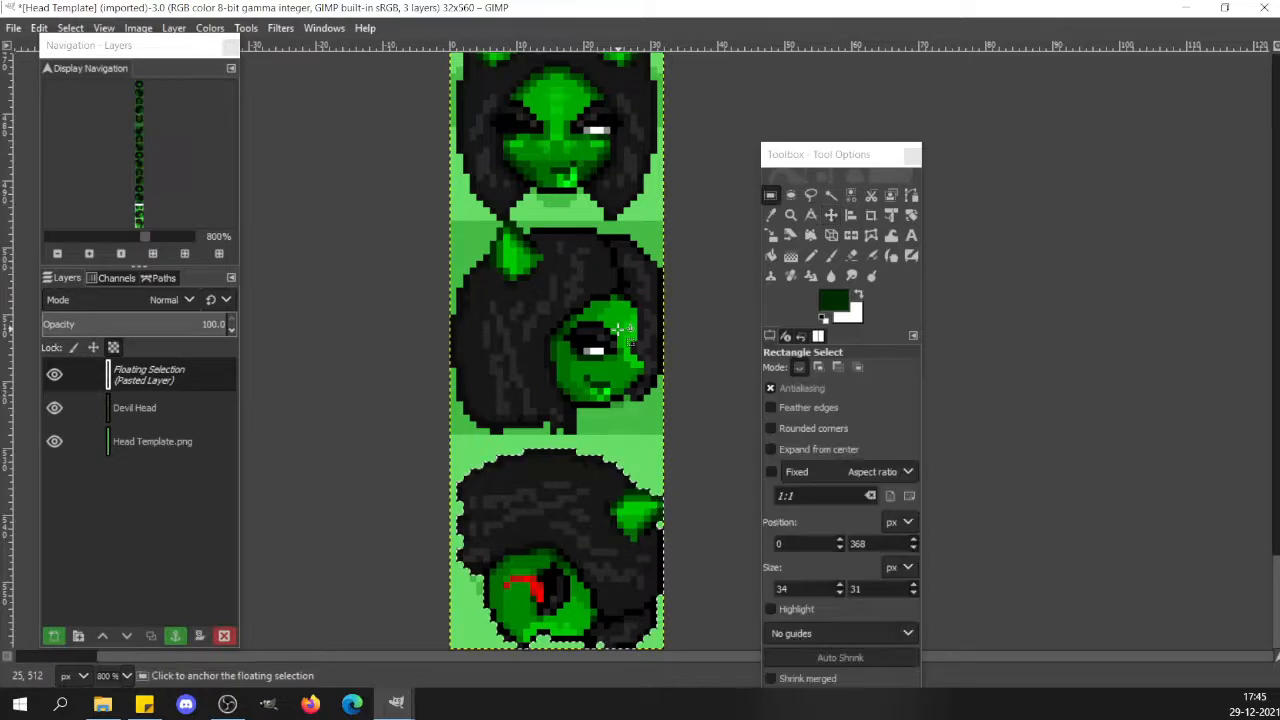
click(619, 340)
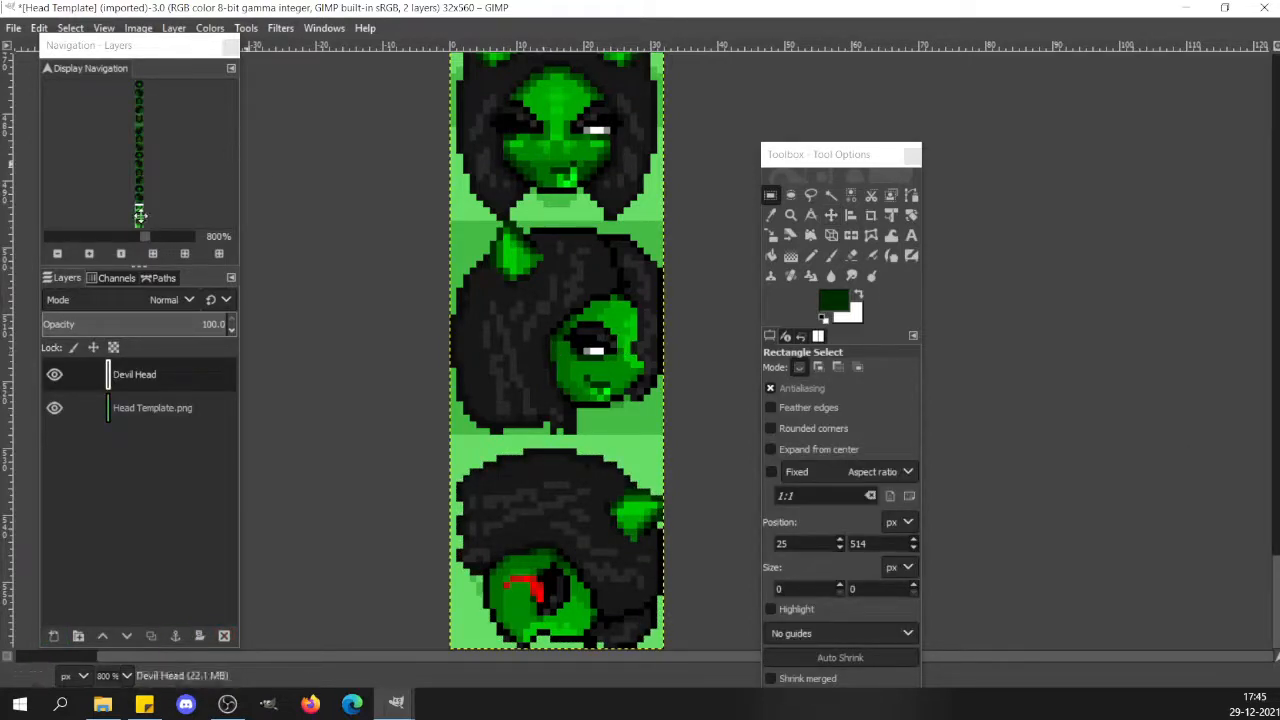
Sample the face's green and paint over the thin red line beside the eye on the rotated head in the last cell.
drag(140, 215, 140, 225)
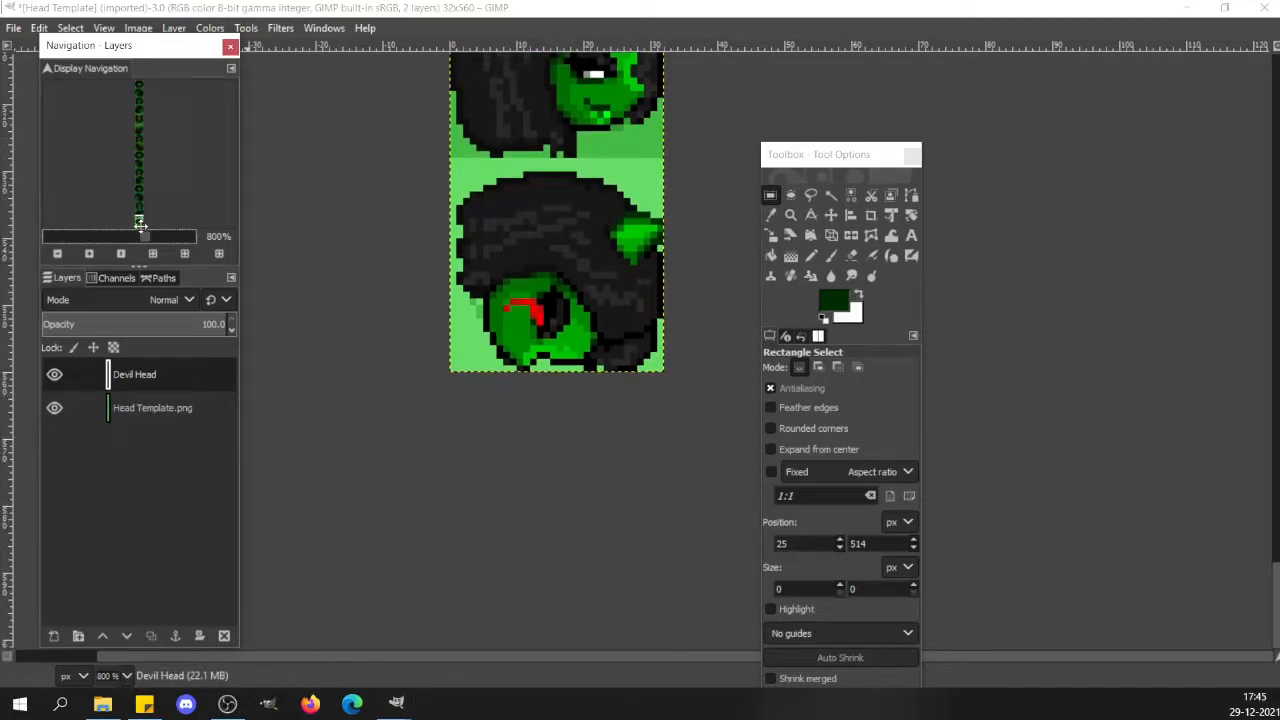
key(n)
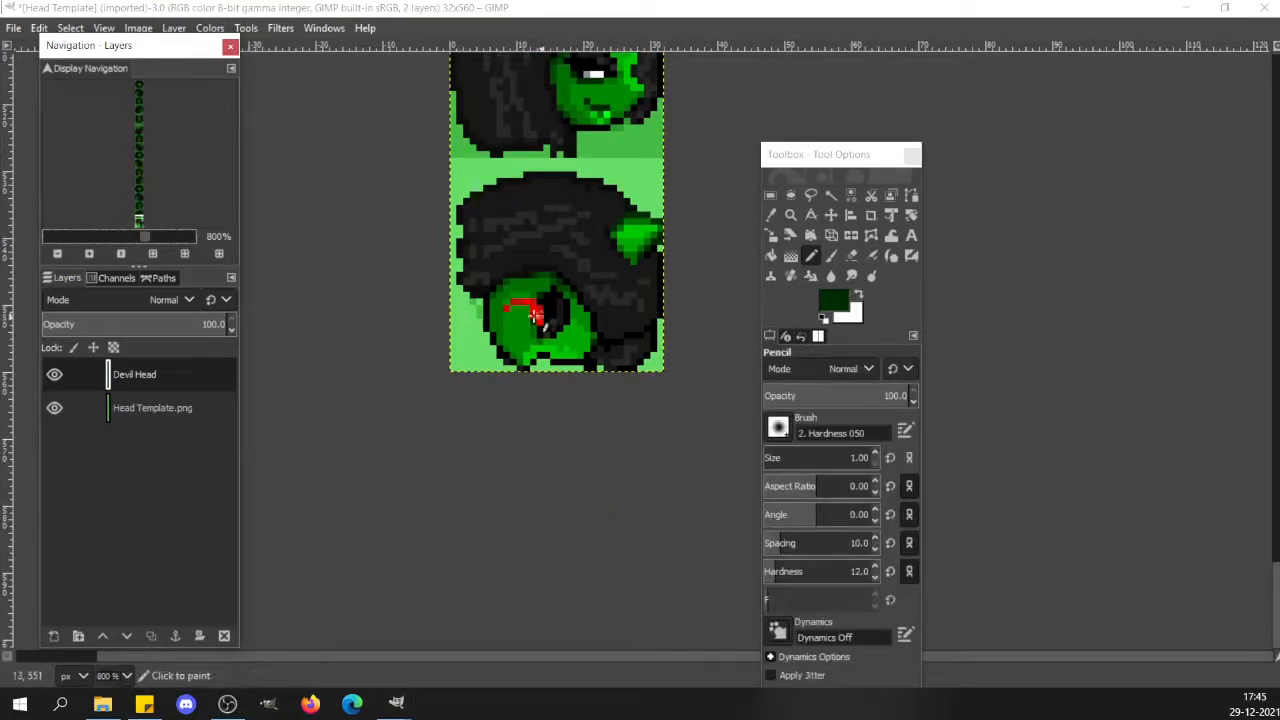
ctrl+click(509, 308)
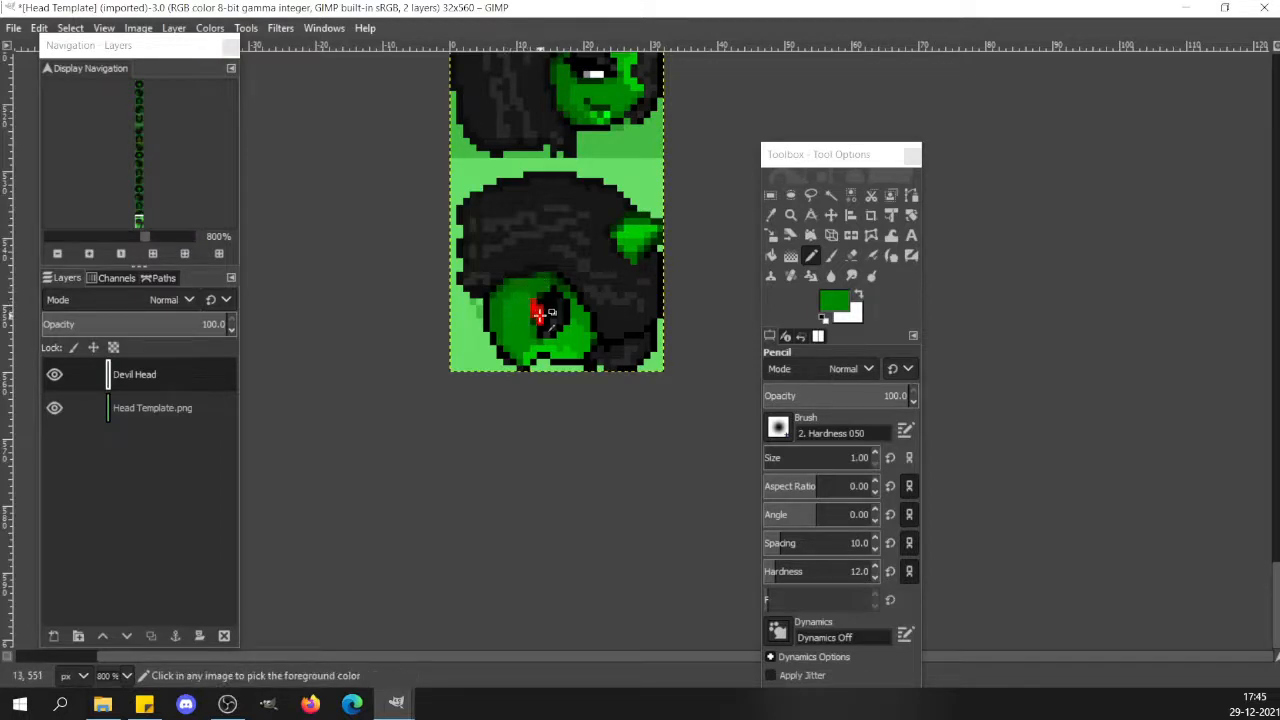
Paint a blood trail with the 1 px pencil from the rotated head's eye to the face's lower edge, using sampled dark and bright reds.
ctrl+click(539, 310)
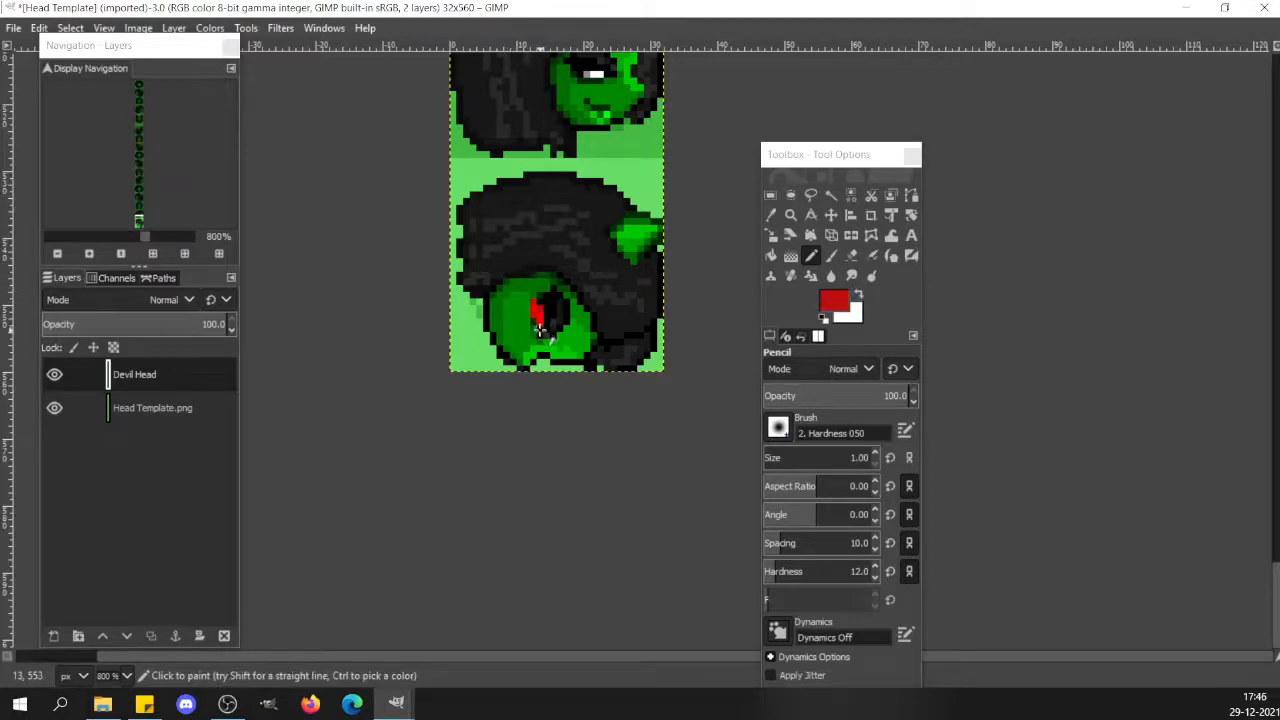
drag(543, 330, 547, 363)
drag(533, 328, 513, 358)
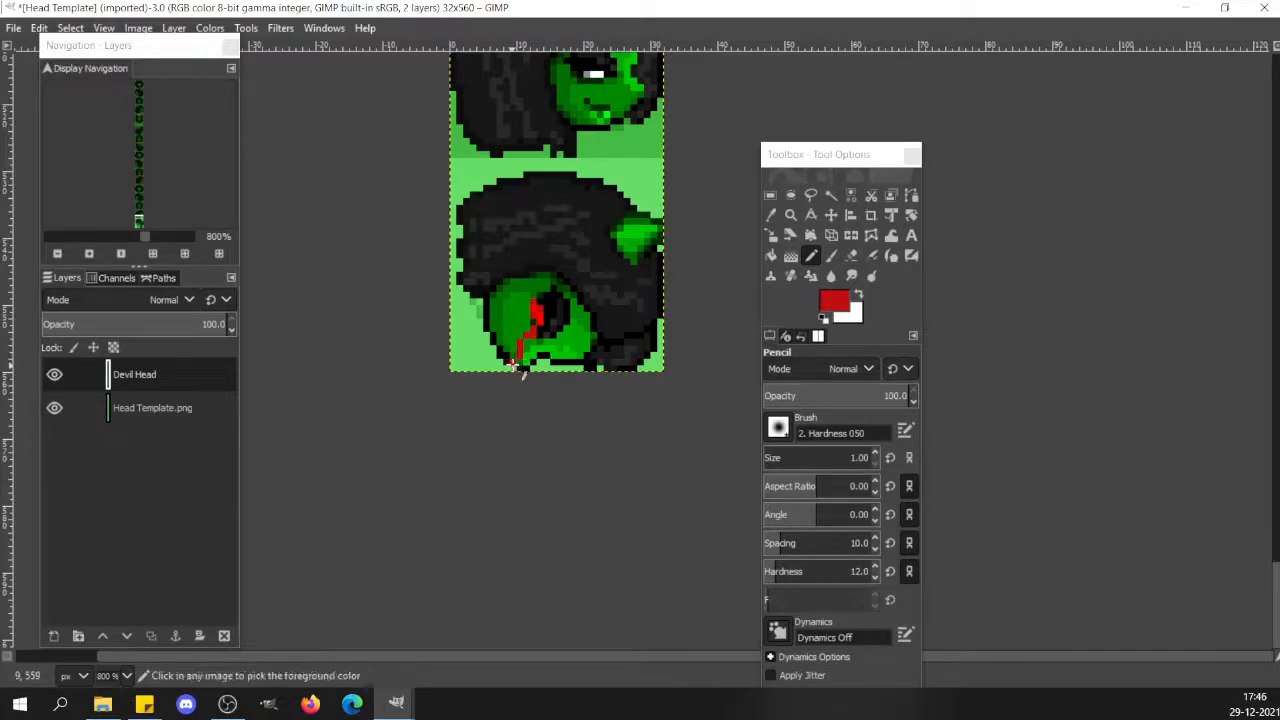
ctrl+click(538, 316)
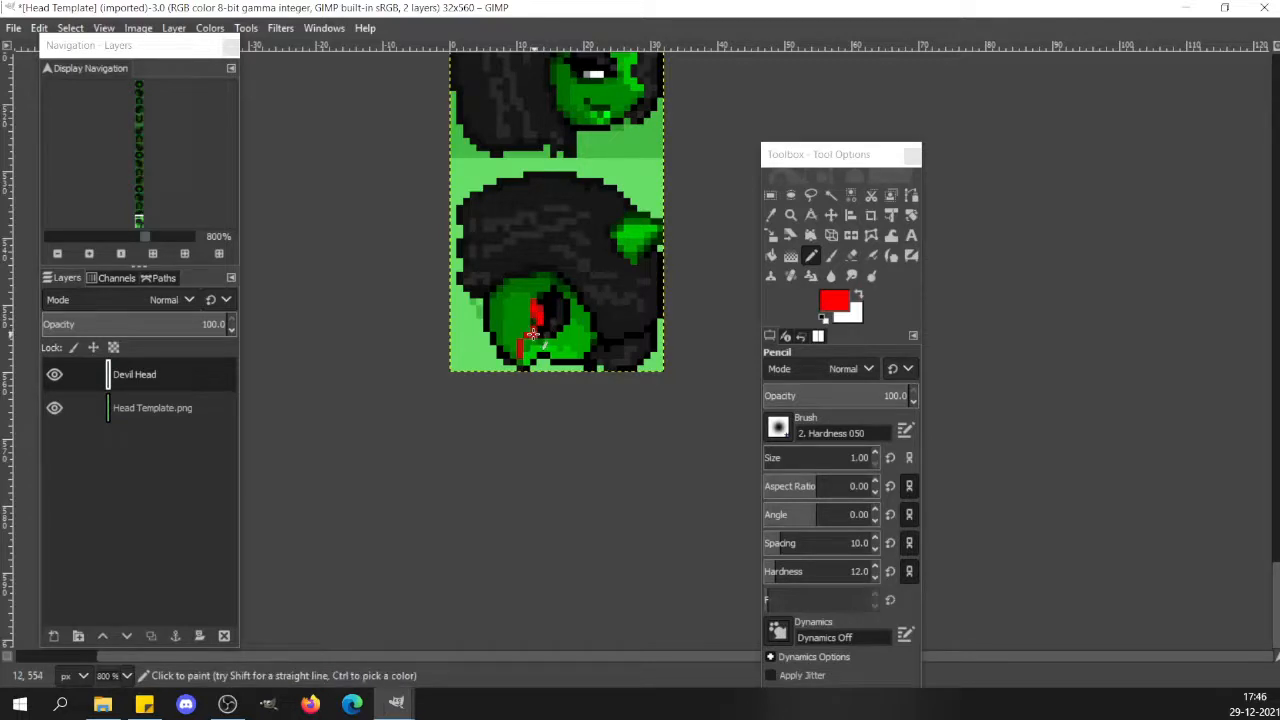
drag(533, 334, 521, 345)
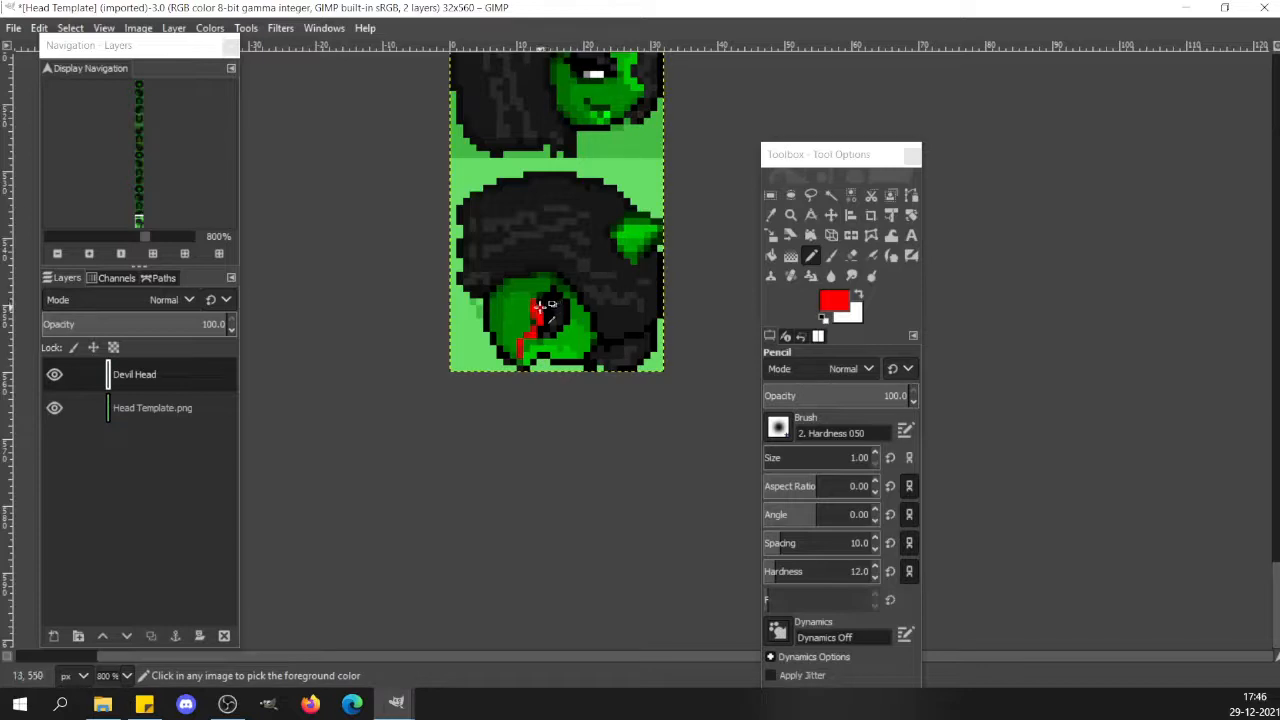
ctrl+click(540, 307)
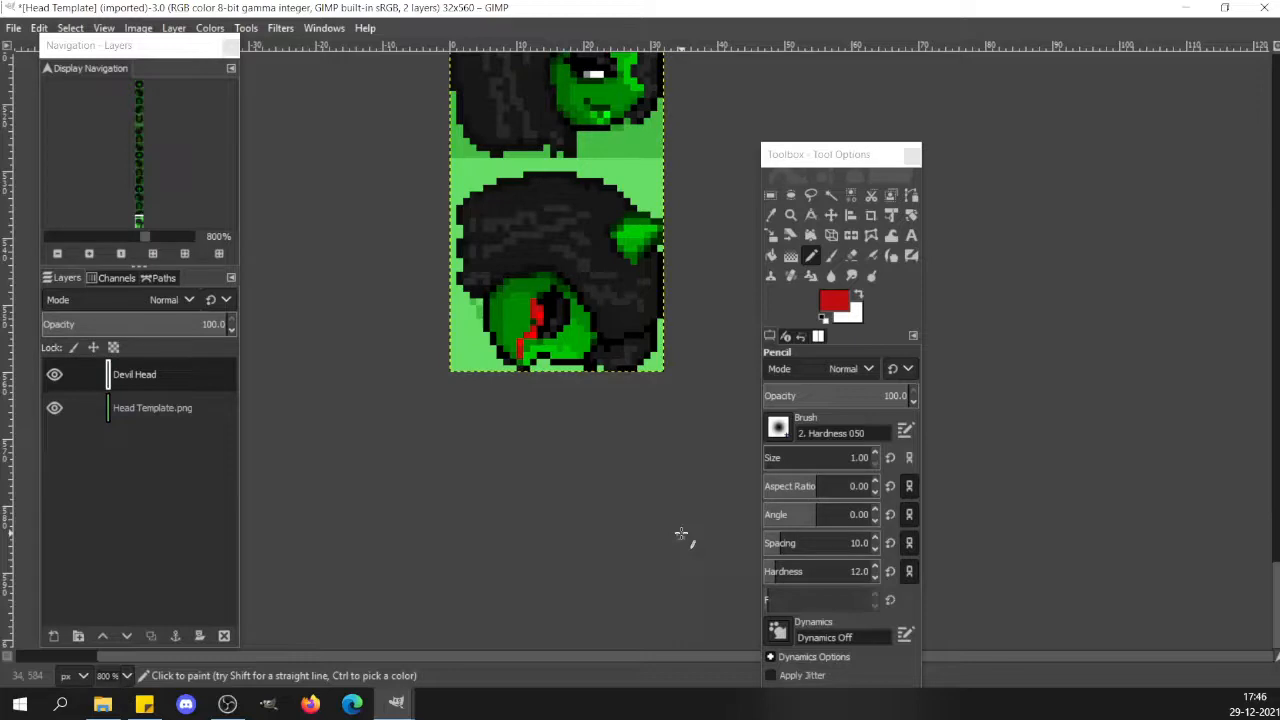
Examine the heads along the strip and compare them with the head views in the DEVILISH-BIANXA image.
key(r)
click(463, 355)
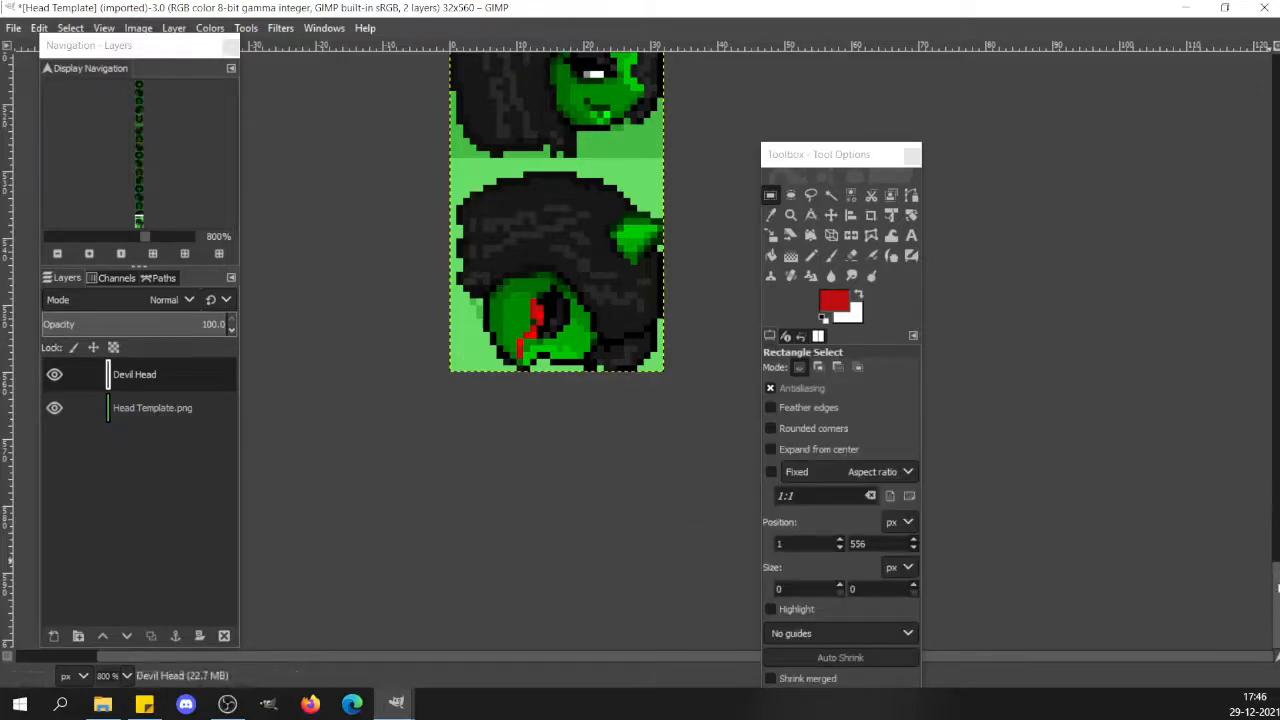
drag(1278, 588, 1278, 125)
drag(1272, 199, 1277, 640)
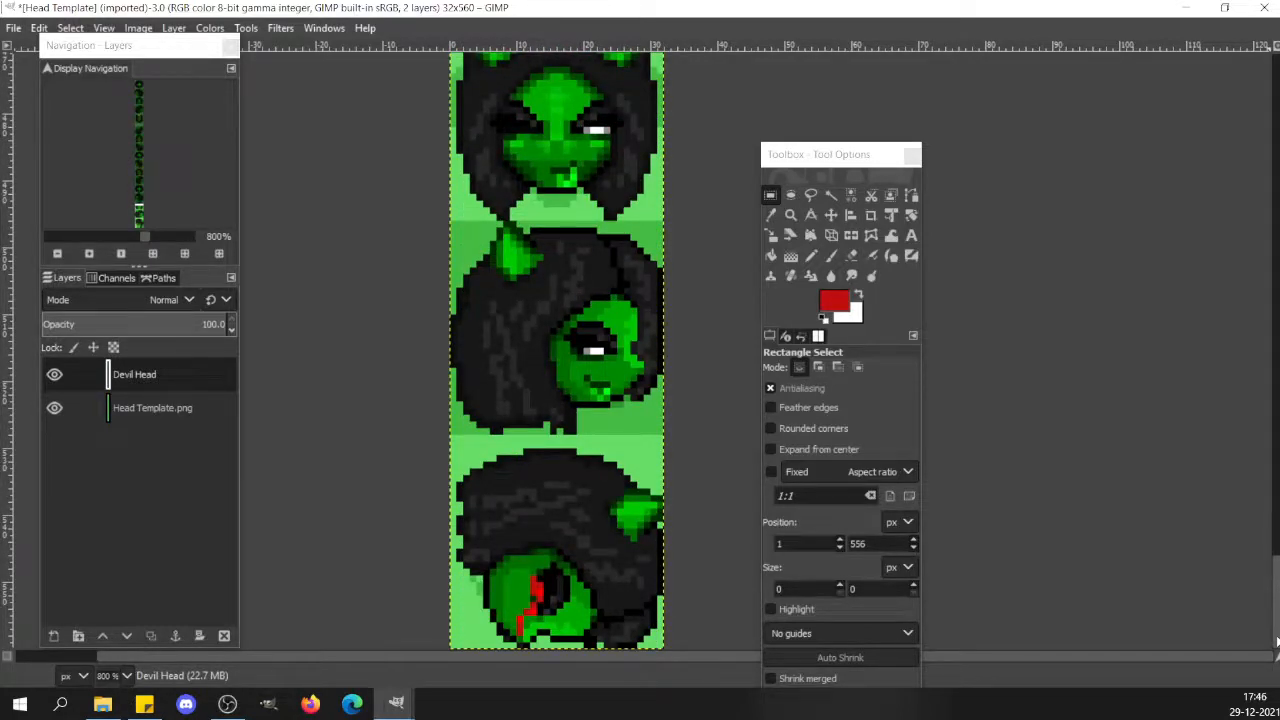
drag(1277, 640, 1276, 537)
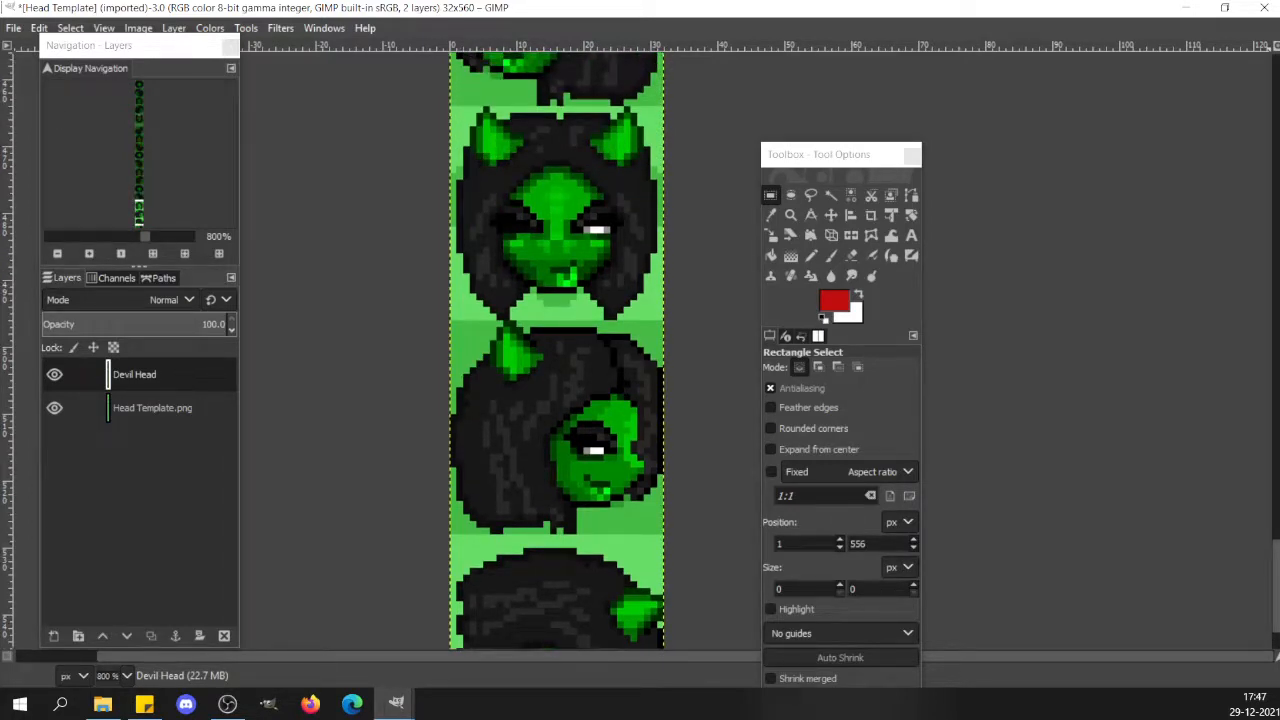
mouse_move(1276, 550)
mouse_down()
mouse_move(1272, 400)
mouse_move(1277, 605)
mouse_move(1277, 407)
mouse_move(1277, 565)
mouse_up()
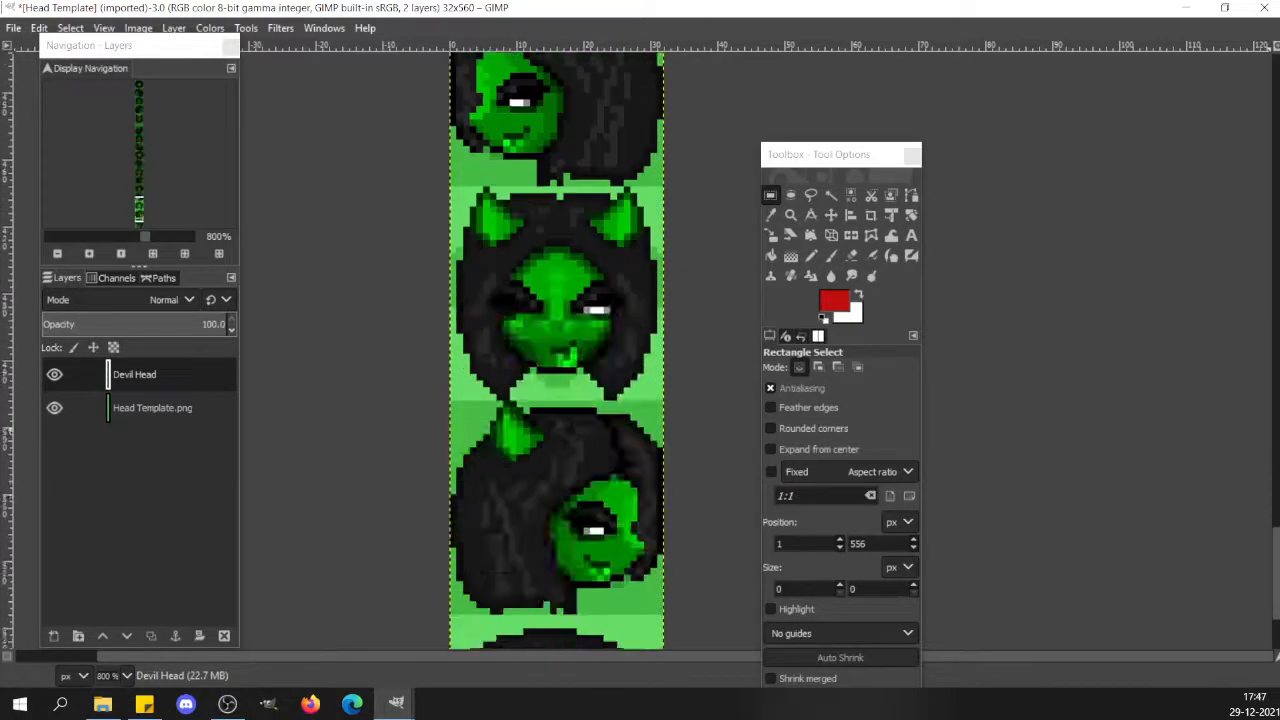
mouse_move(396, 704)
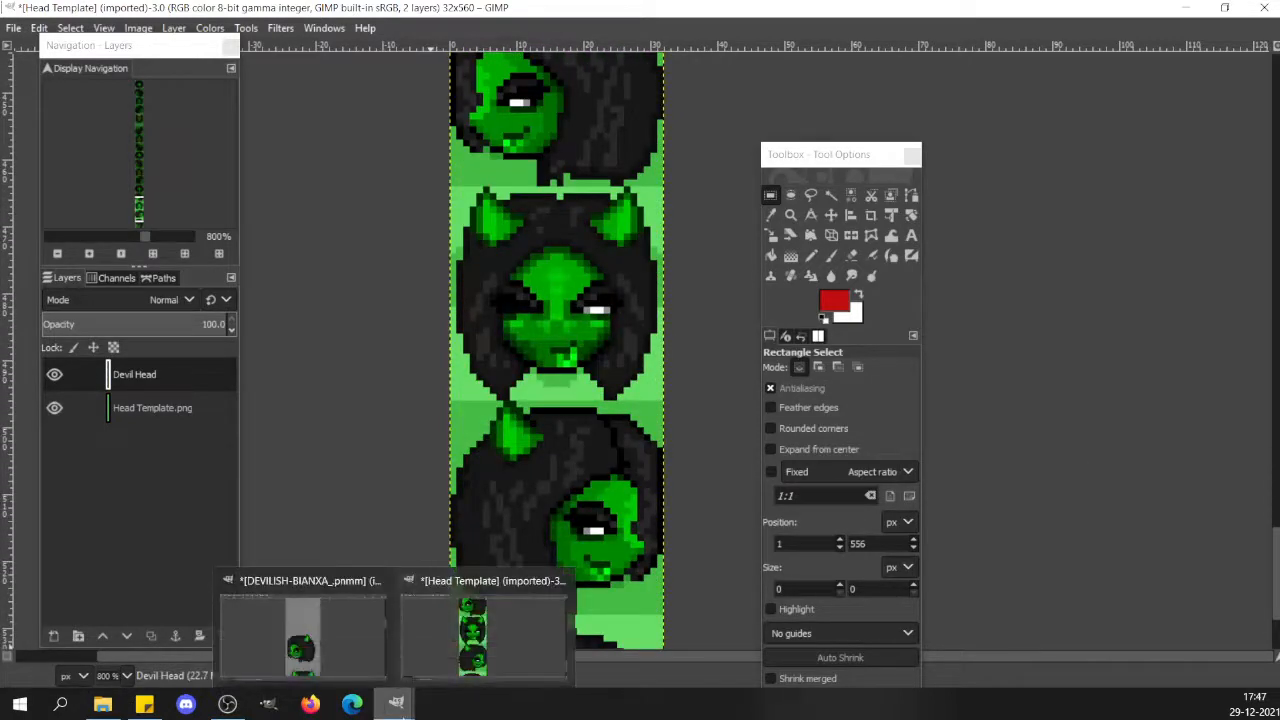
click(359, 650)
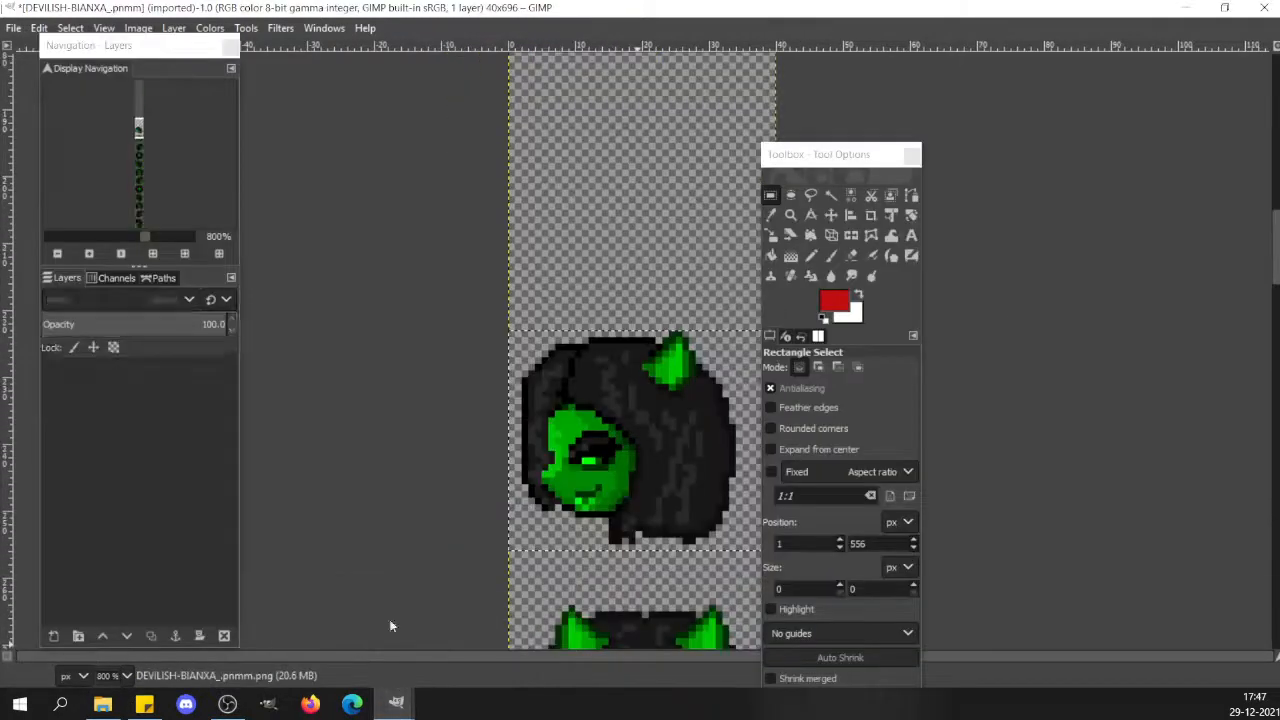
click(1131, 311)
drag(1277, 229, 1277, 607)
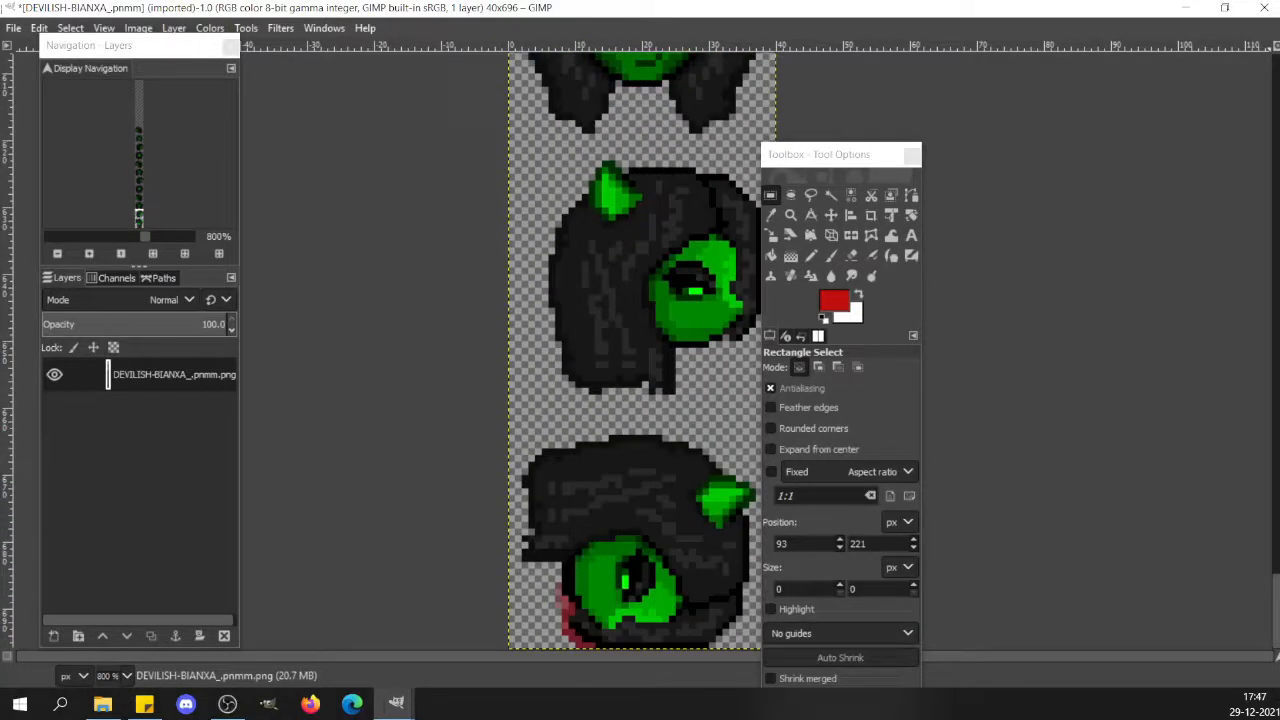
click(631, 569)
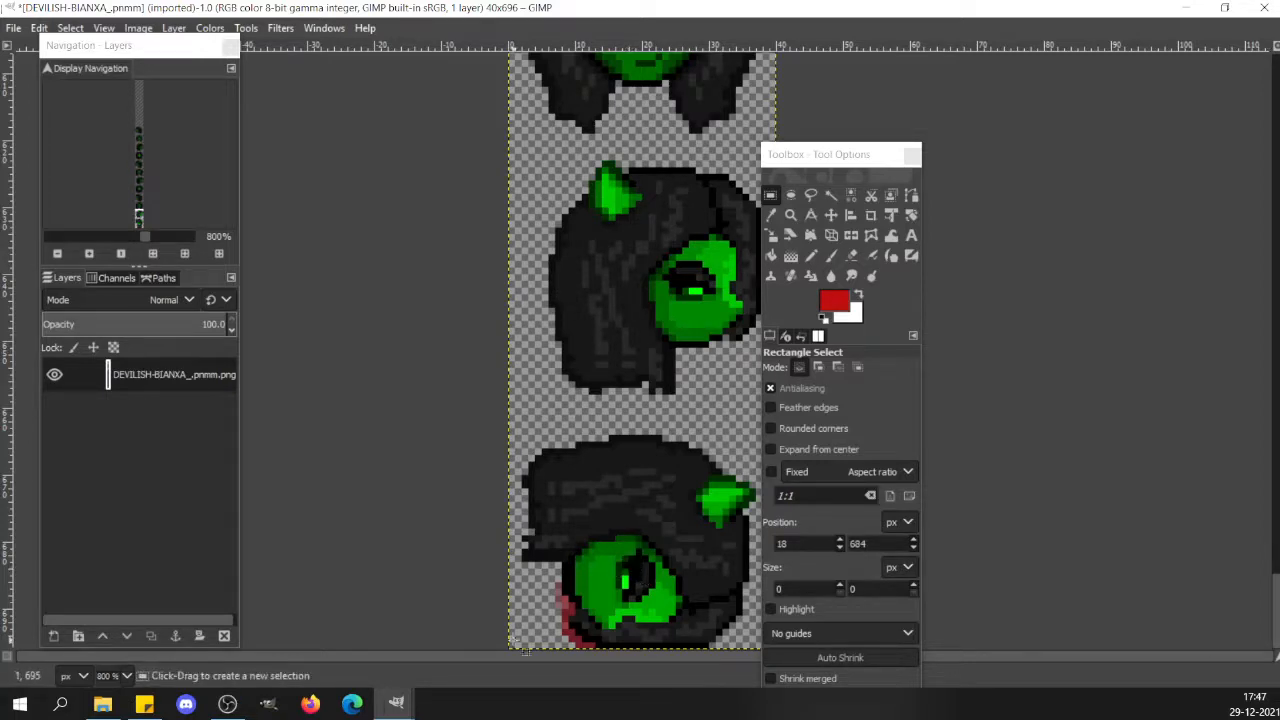
mouse_move(400, 707)
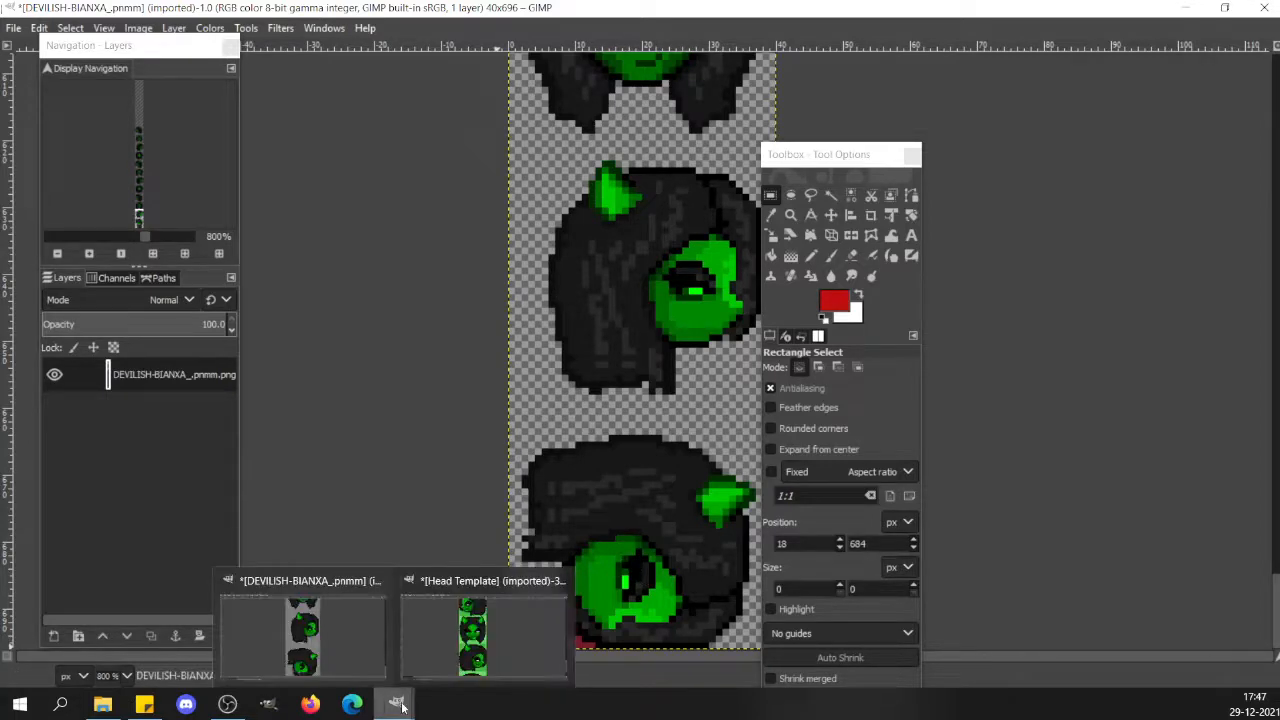
click(506, 618)
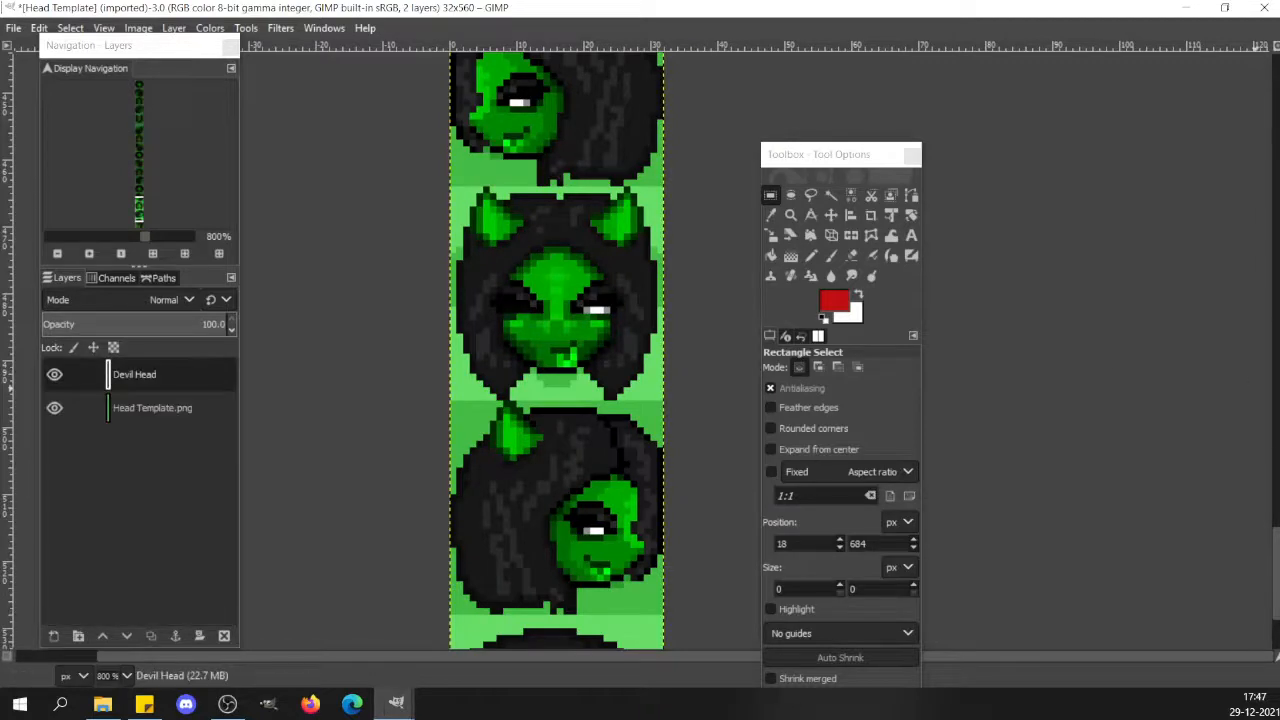
Copy the rotated head's bleeding eye in the last Head Template cell with an 11 × 11 px selection.
scroll(585, 582, down, 3)
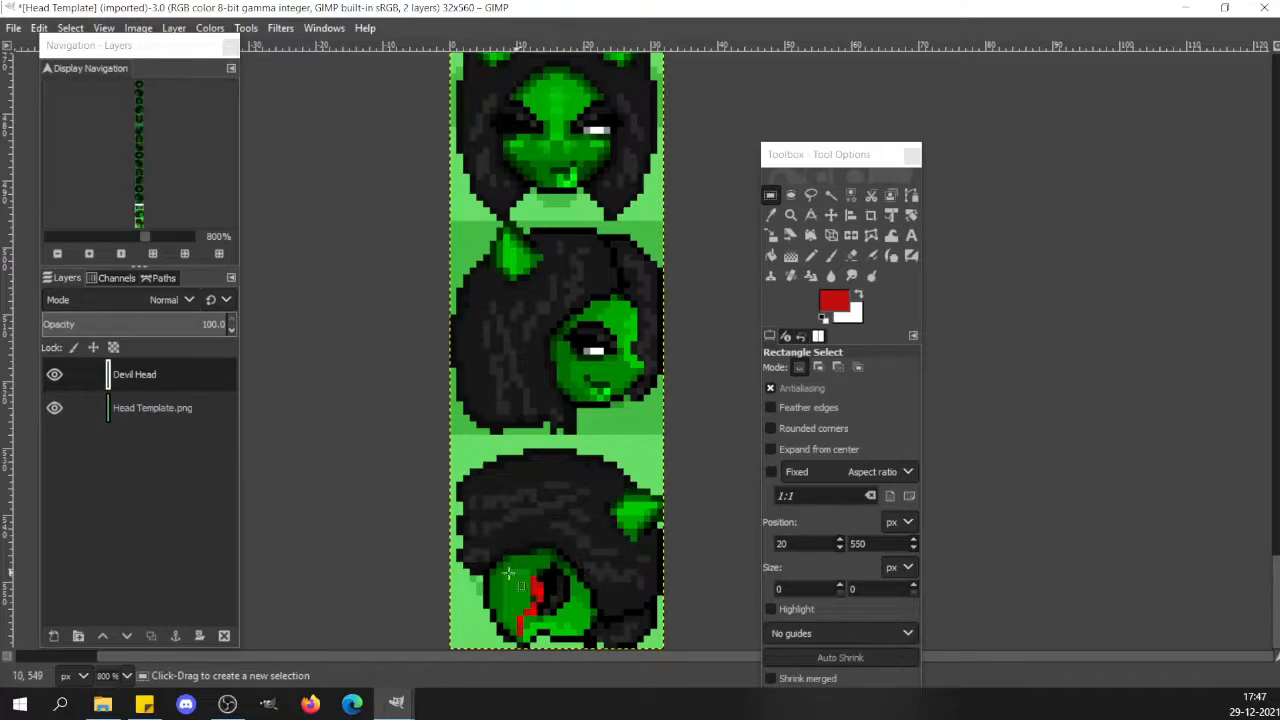
drag(503, 569, 587, 651)
key(ctrl+c)
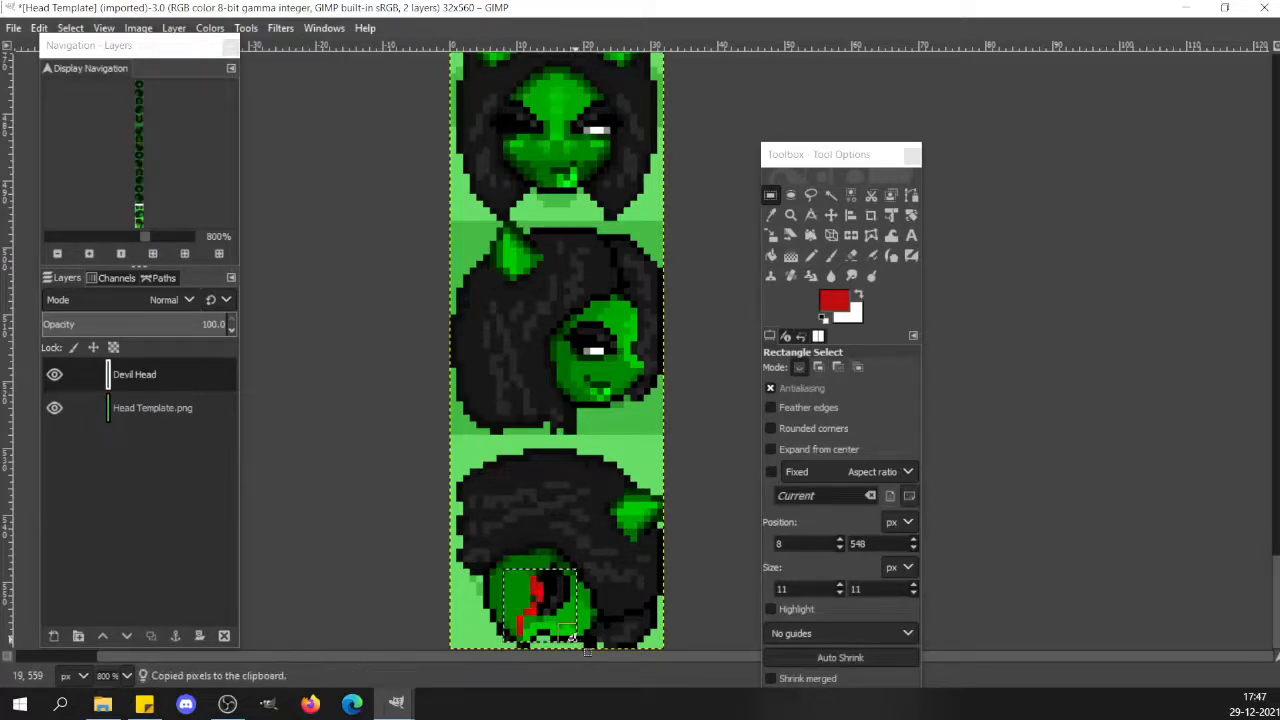
Switch to the DEVILISH-BIANXA image, paste the eye patch, align it over the bottom rotated head's eye, and anchor it.
mouse_move(396, 703)
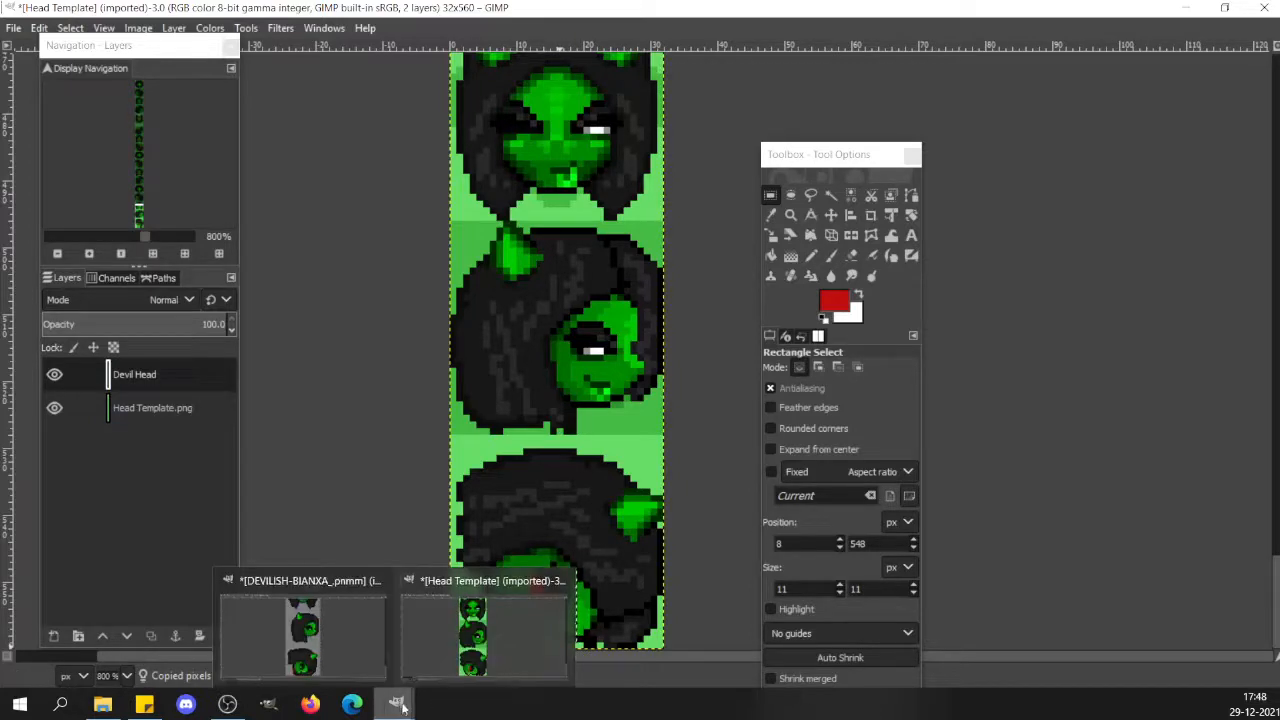
click(327, 662)
click(627, 500)
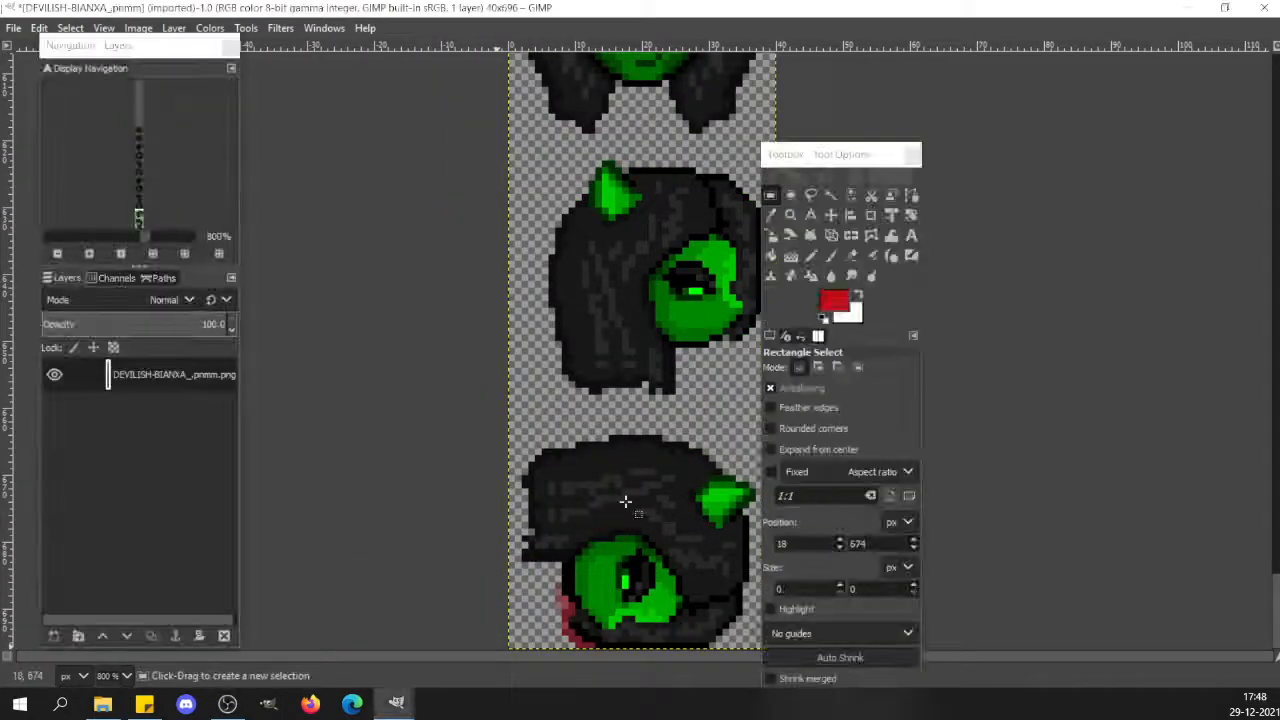
key(ctrl+v)
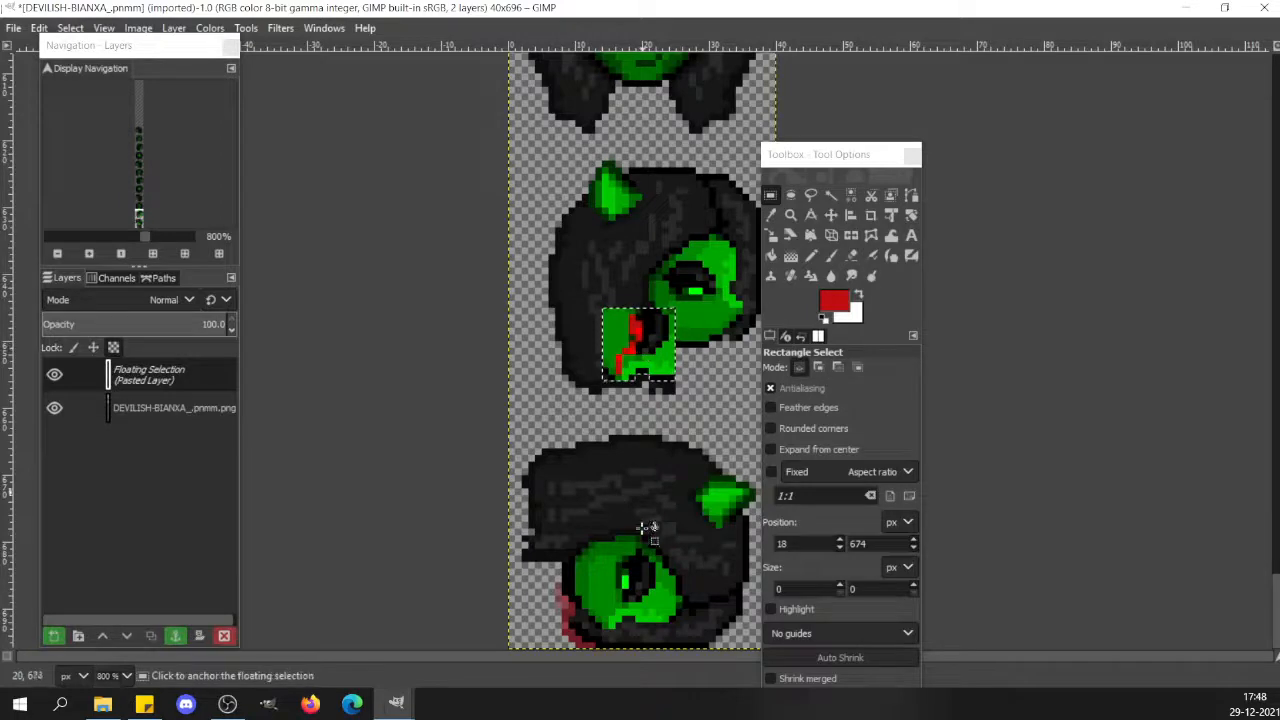
drag(625, 334, 613, 578)
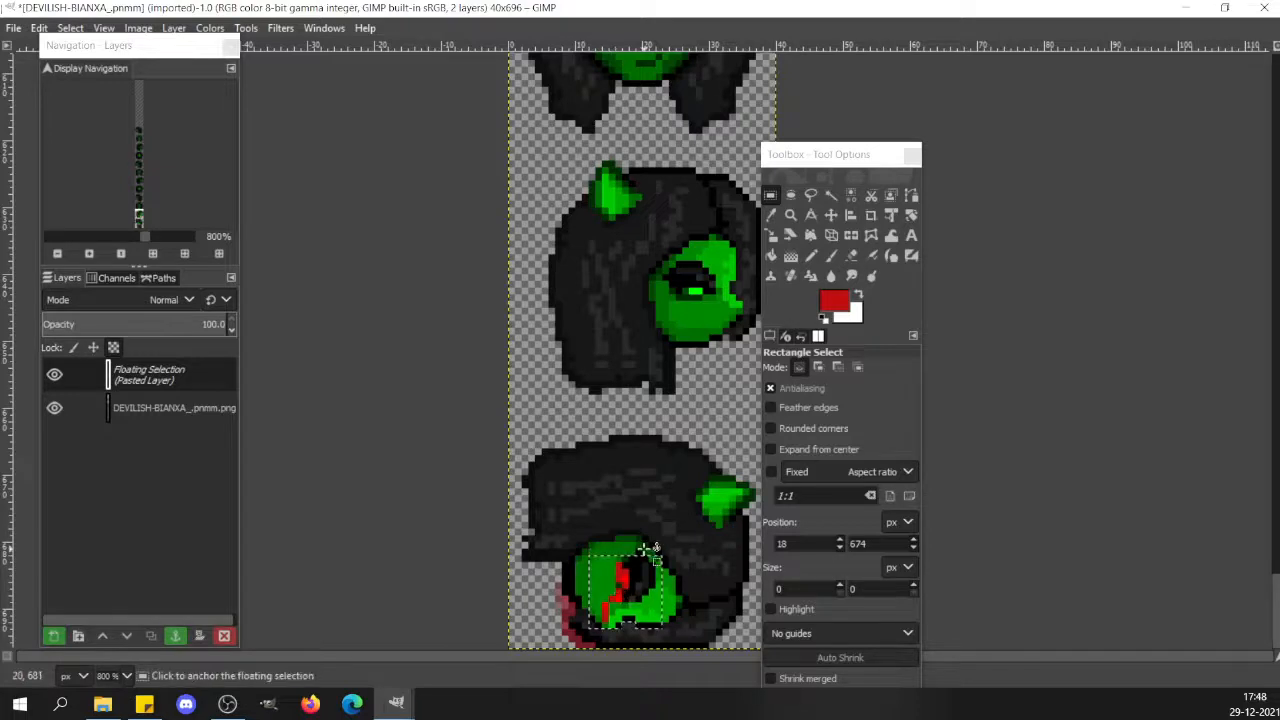
click(643, 547)
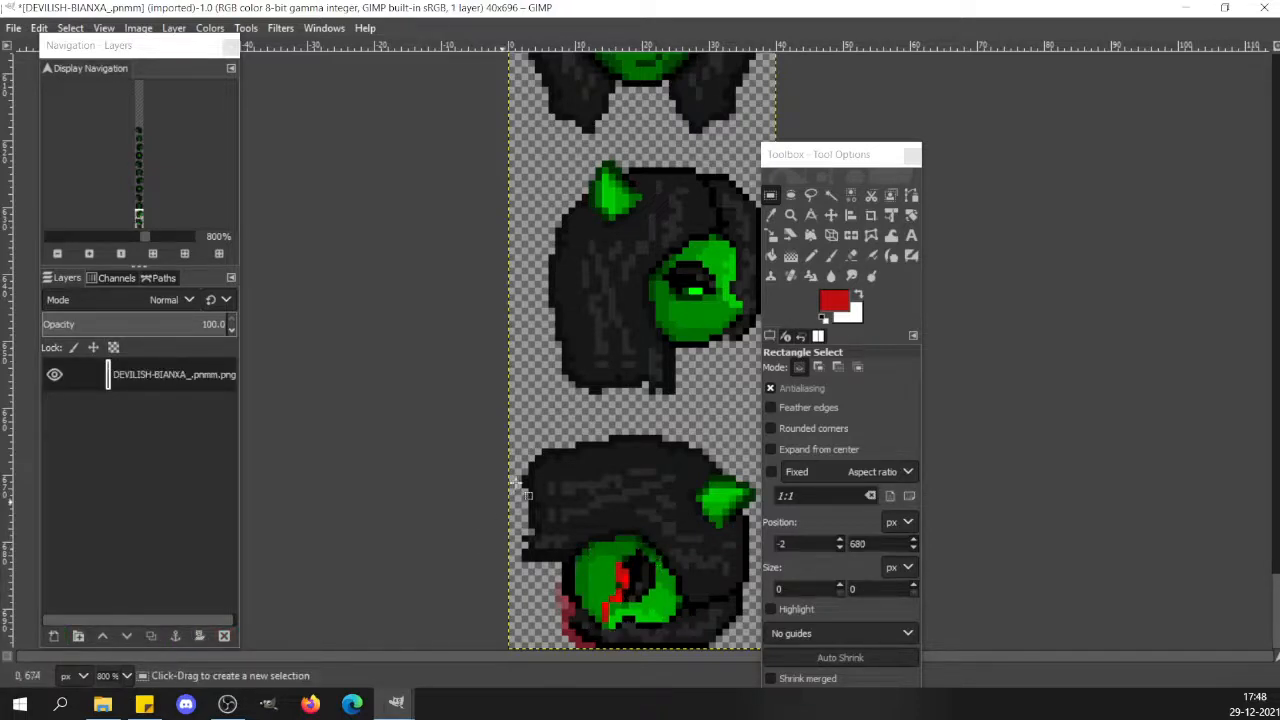
Try to copy the whole rotated head from the DEVILISH-BIANXA image onto the last cell of the Head Template image.
drag(520, 437, 762, 668)
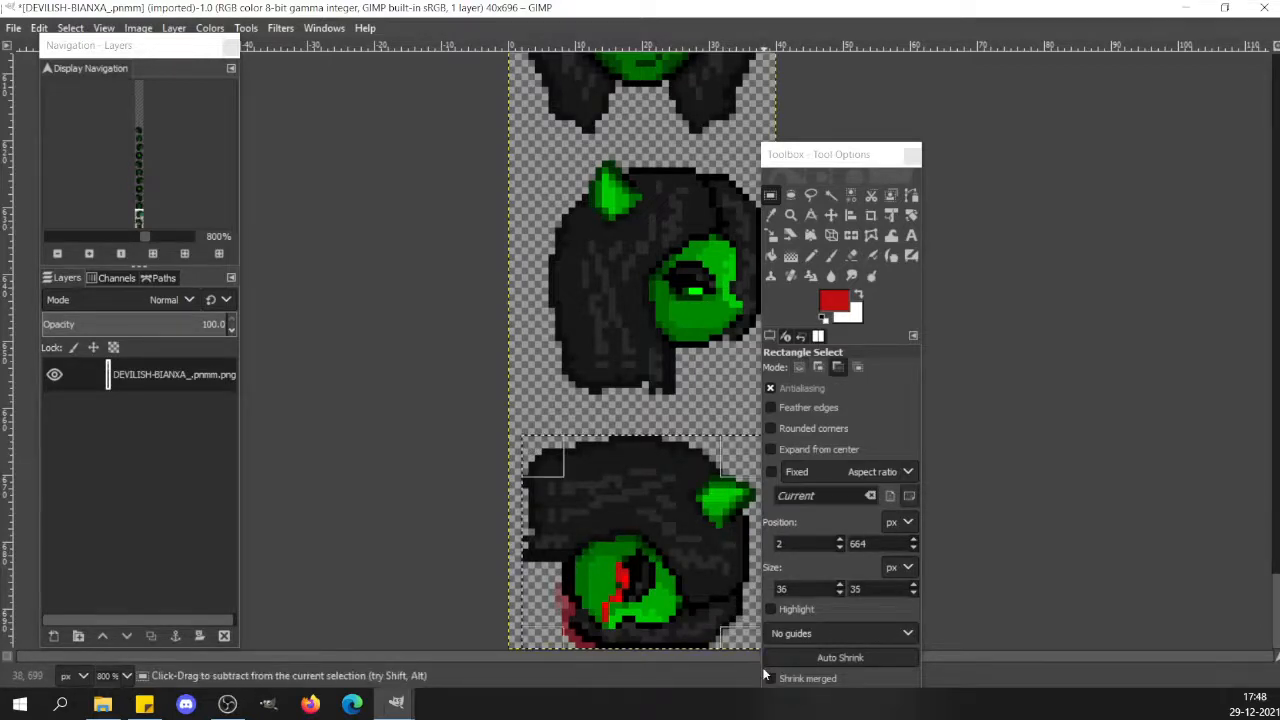
key(ctrl+c)
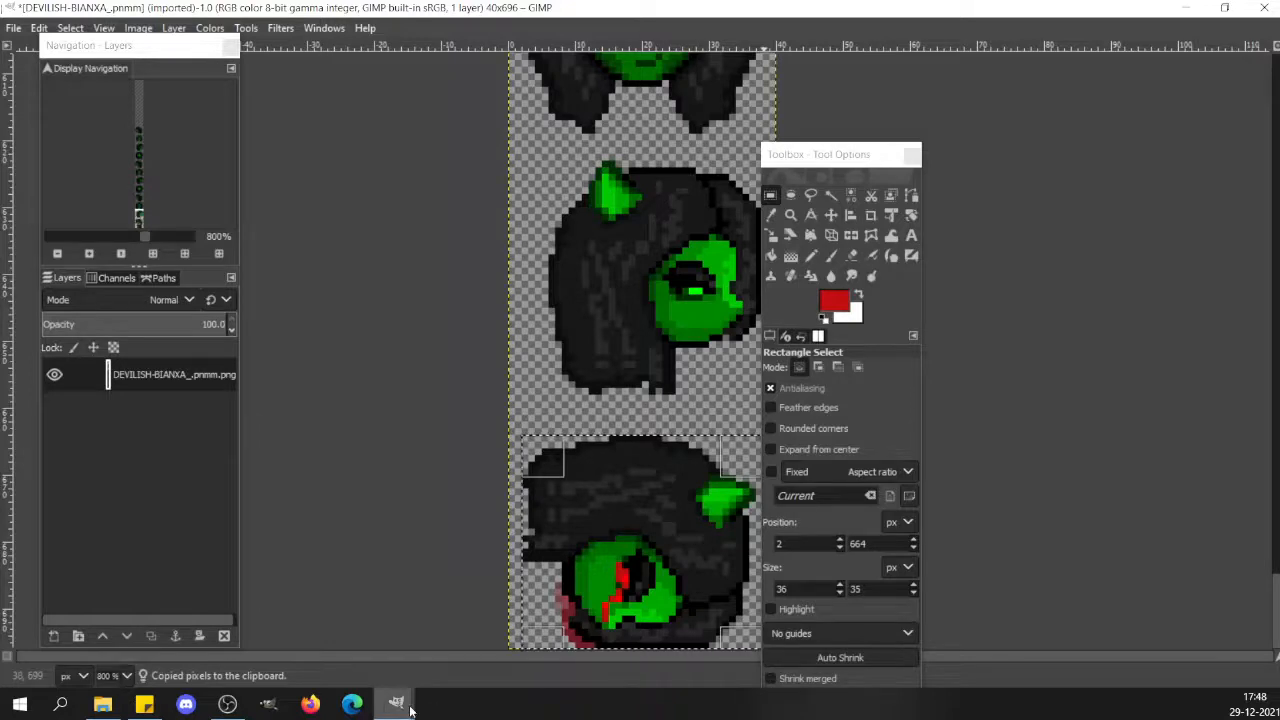
mouse_move(396, 704)
click(470, 640)
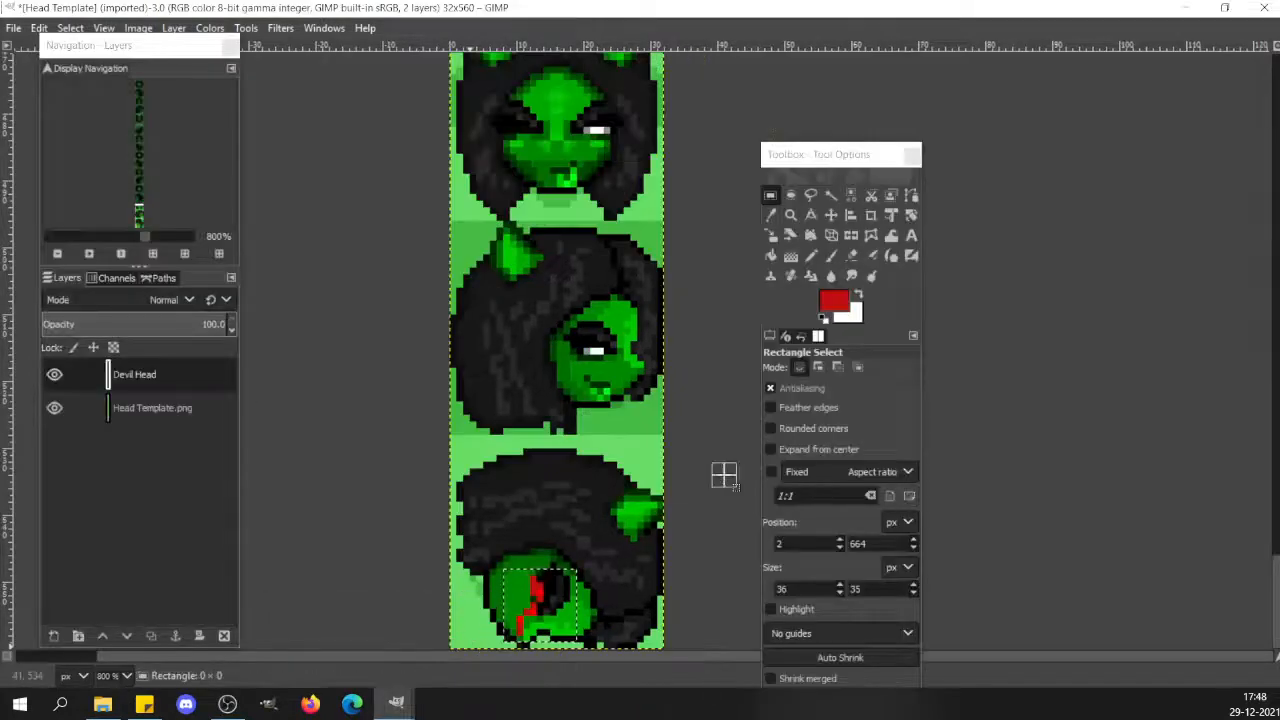
key(ctrl+v)
drag(566, 340, 542, 537)
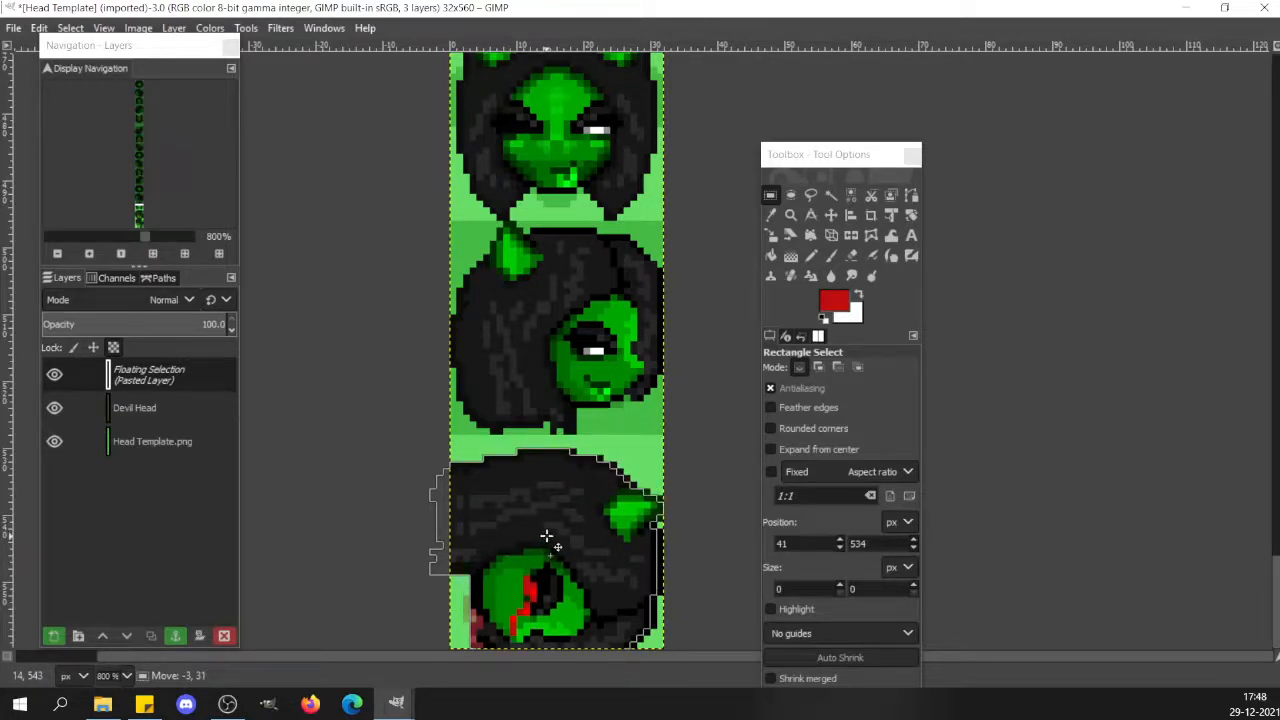
Undo the placement and pasting of the copied head in the Head Template image's last cell.
key(ctrl+z)
key(ctrl+z)
key(ctrl+z)
key(ctrl+z)
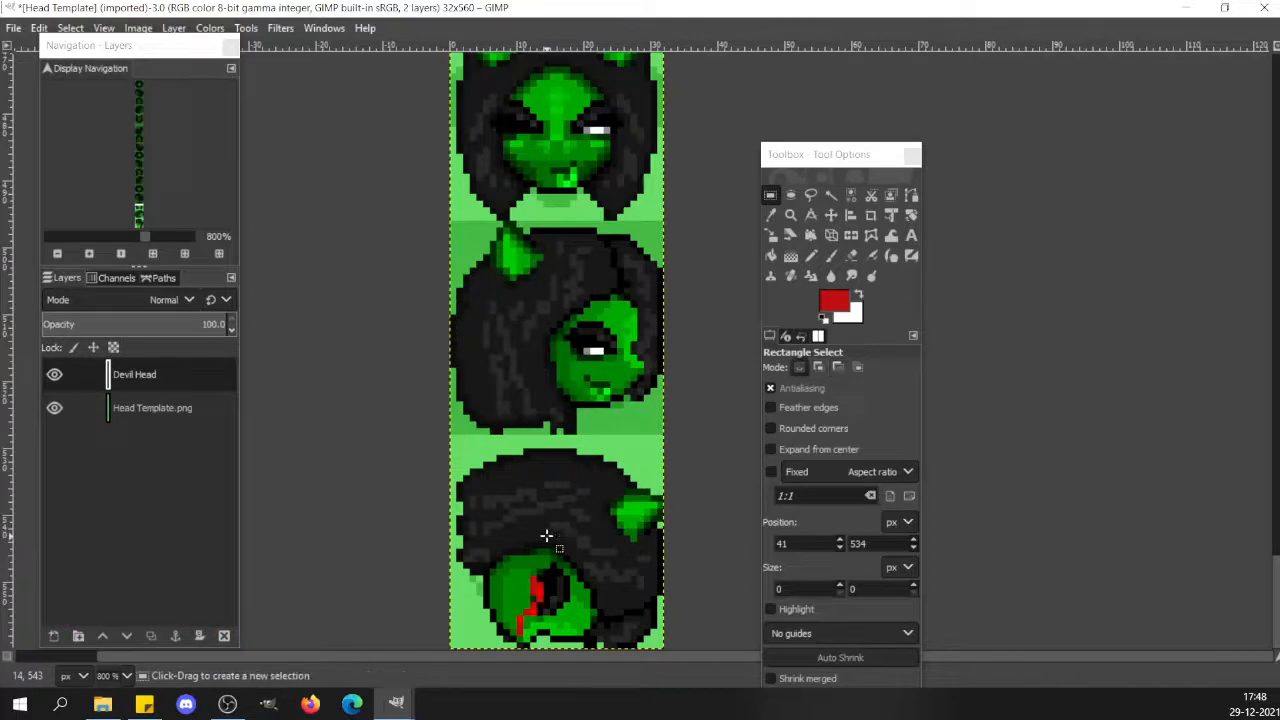
Sample the dark red blood color from the DEVILISH-BIANXA image and pencil a blood pool beneath the last head in the Head Template image.
mouse_move(395, 705)
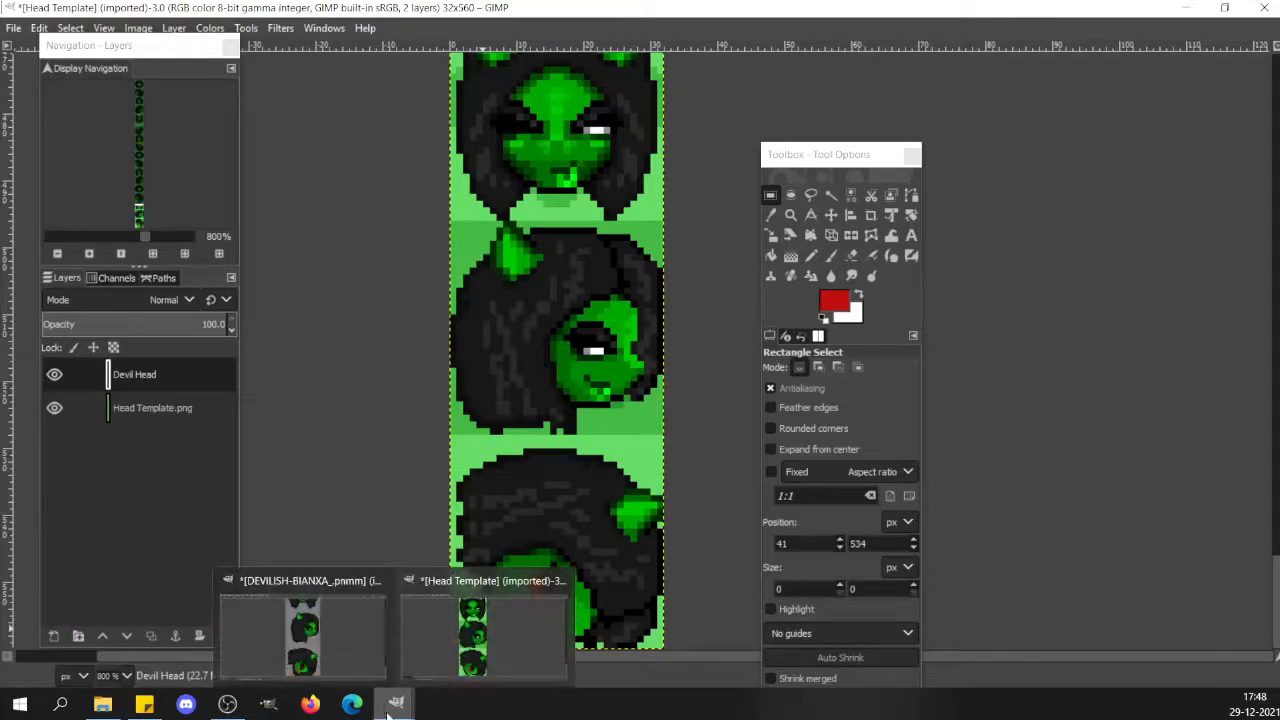
click(315, 665)
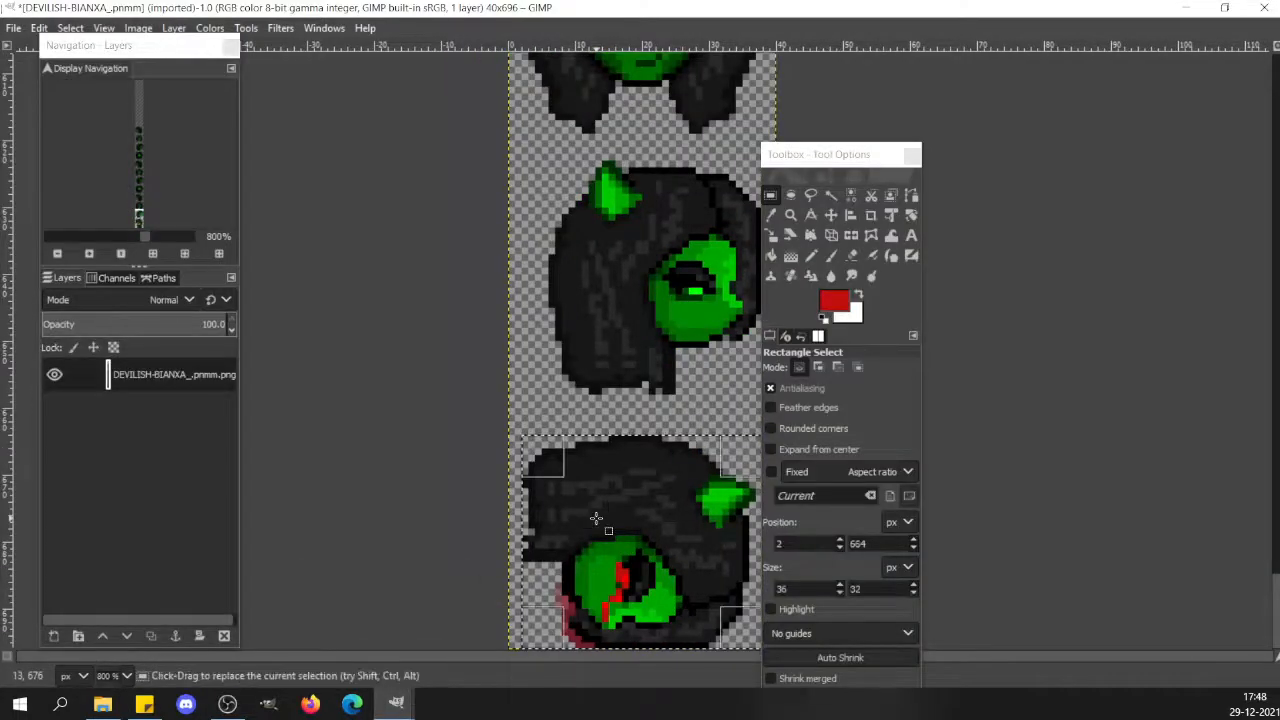
ctrl+click(580, 635)
mouse_move(396, 703)
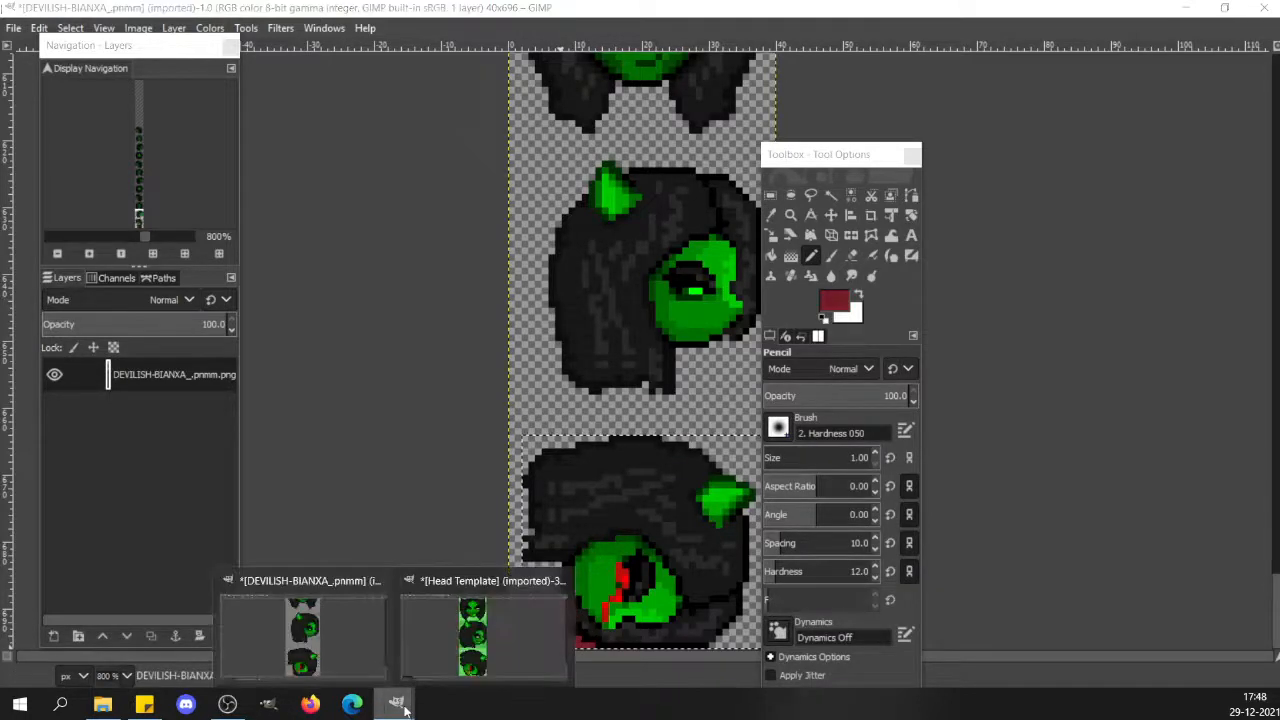
click(498, 587)
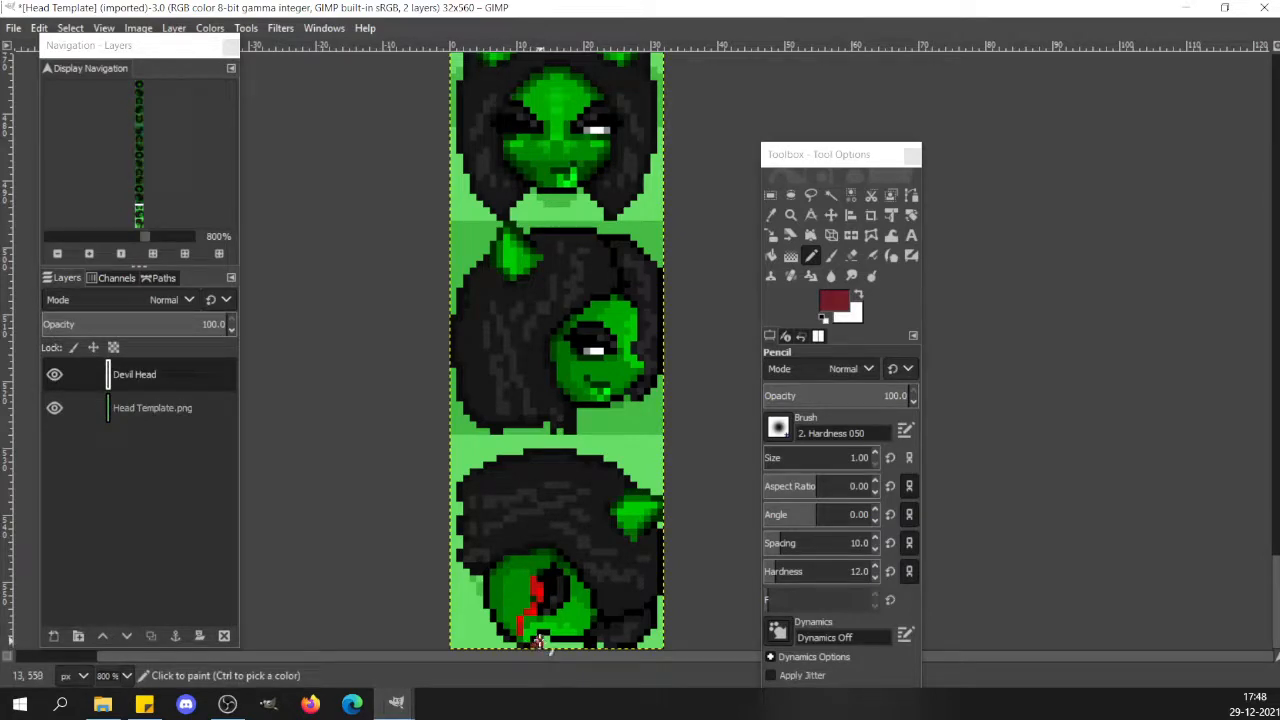
click(540, 643)
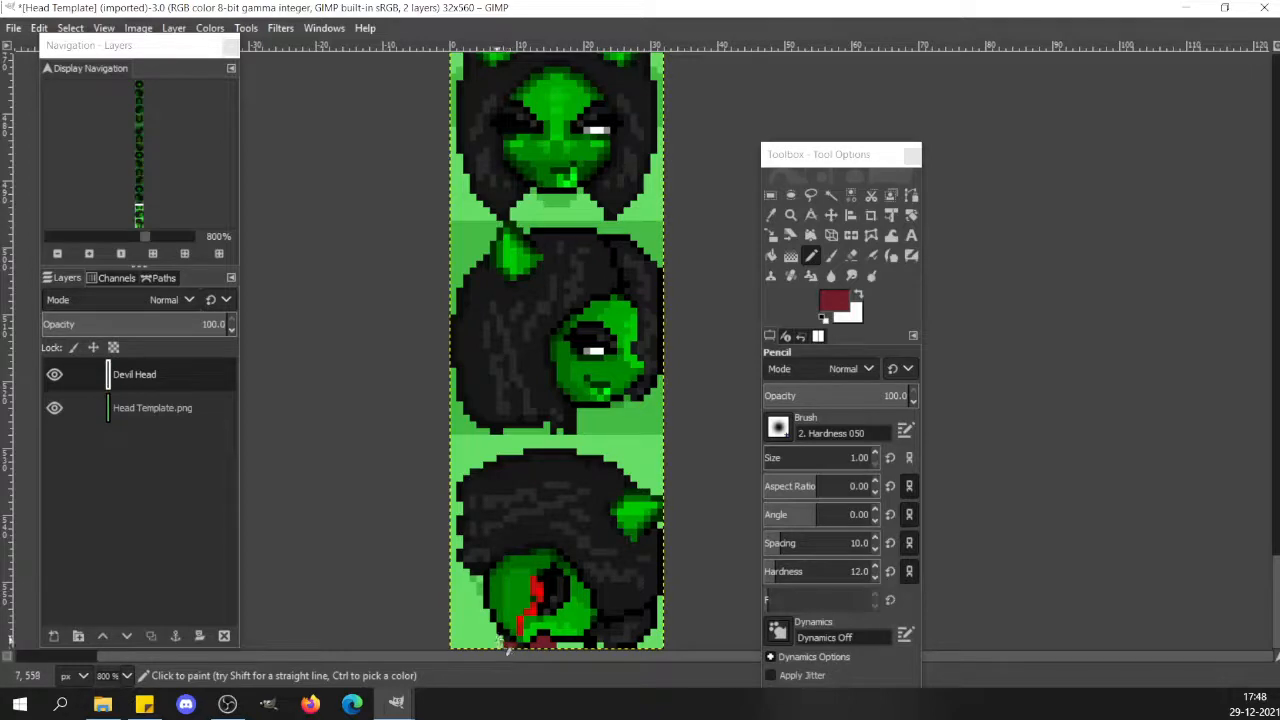
click(500, 638)
click(493, 630)
drag(480, 626, 500, 646)
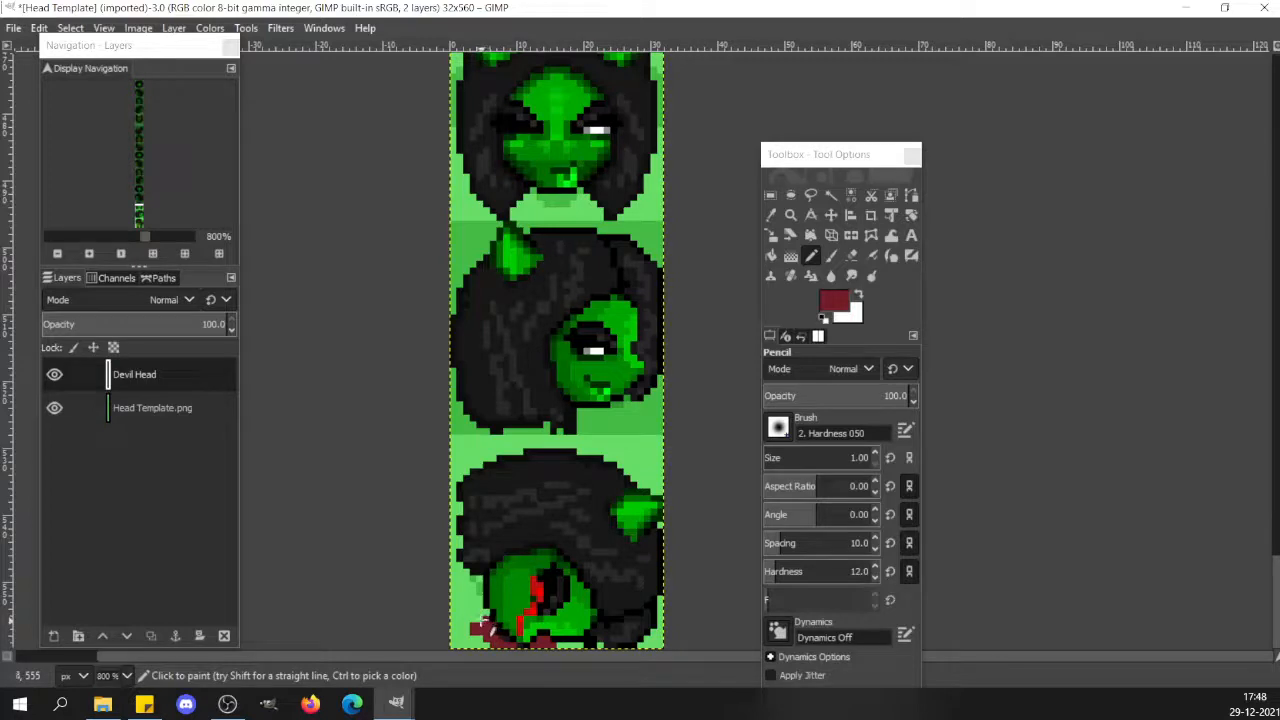
Sample the lighter red blood shade from the DEVILISH-BIANXA image and add it around the blood pool in the last Head Template cell.
mouse_move(396, 703)
click(343, 660)
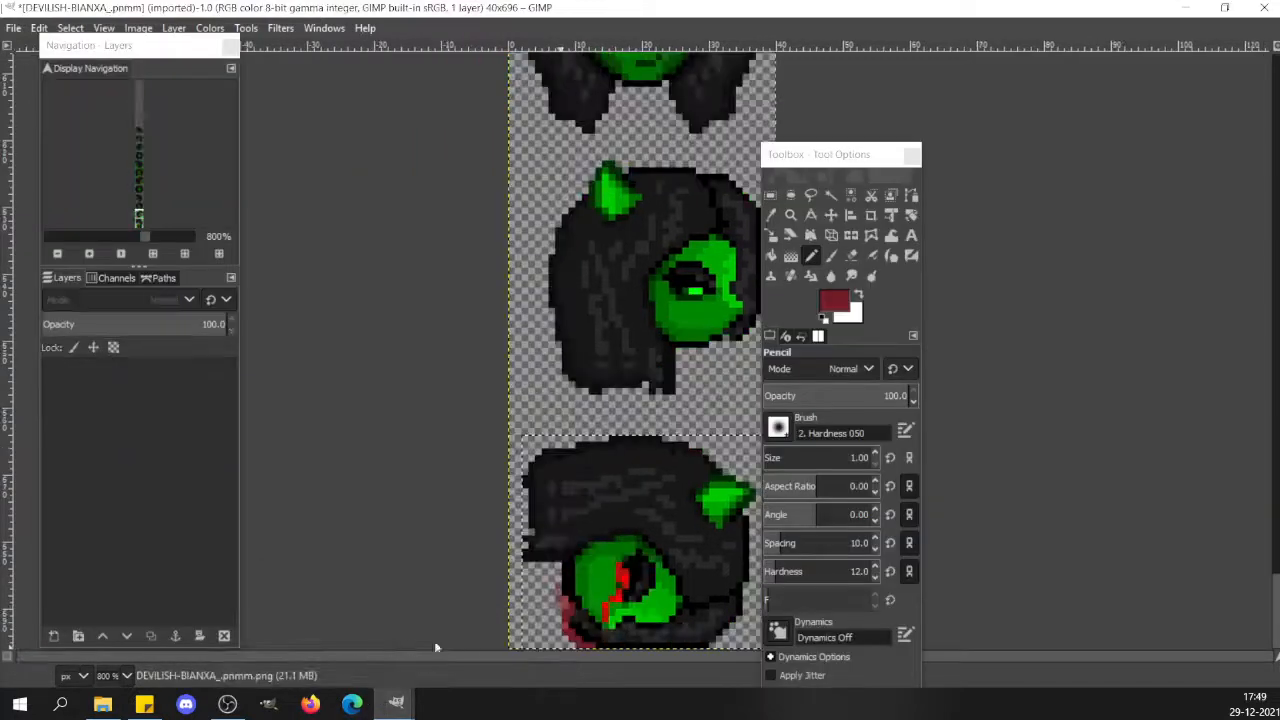
ctrl+click(566, 600)
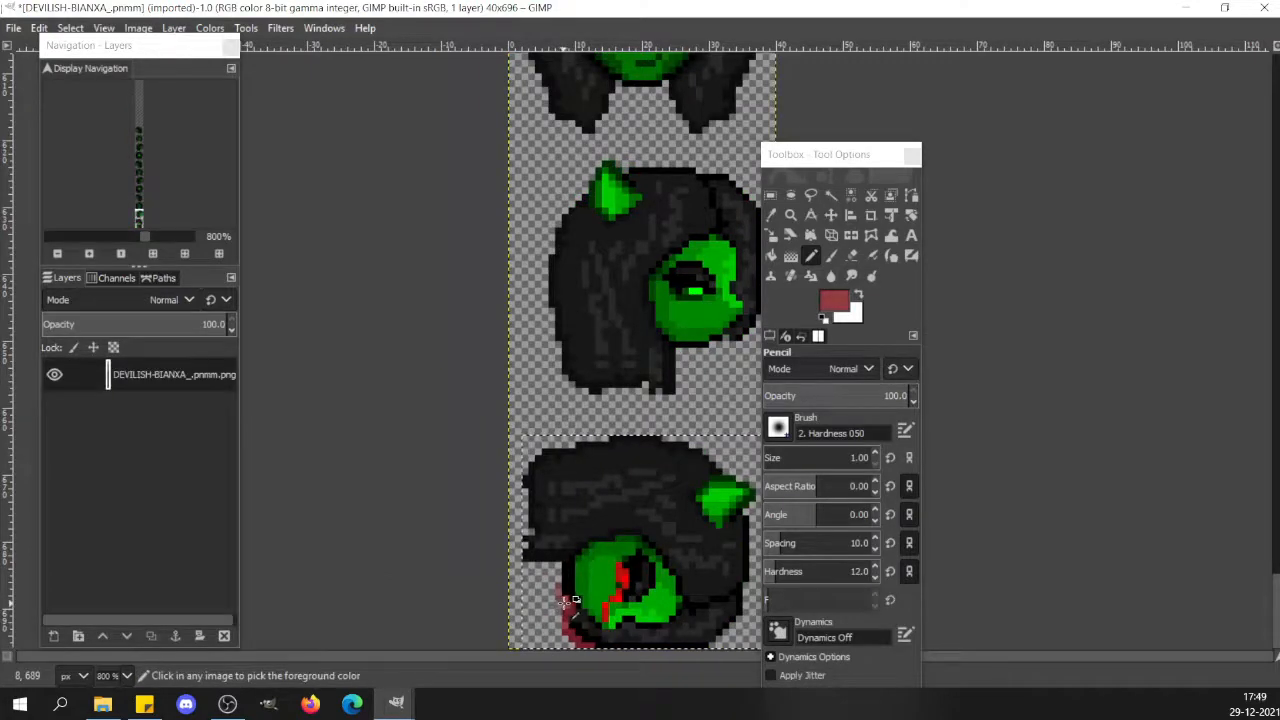
mouse_move(379, 716)
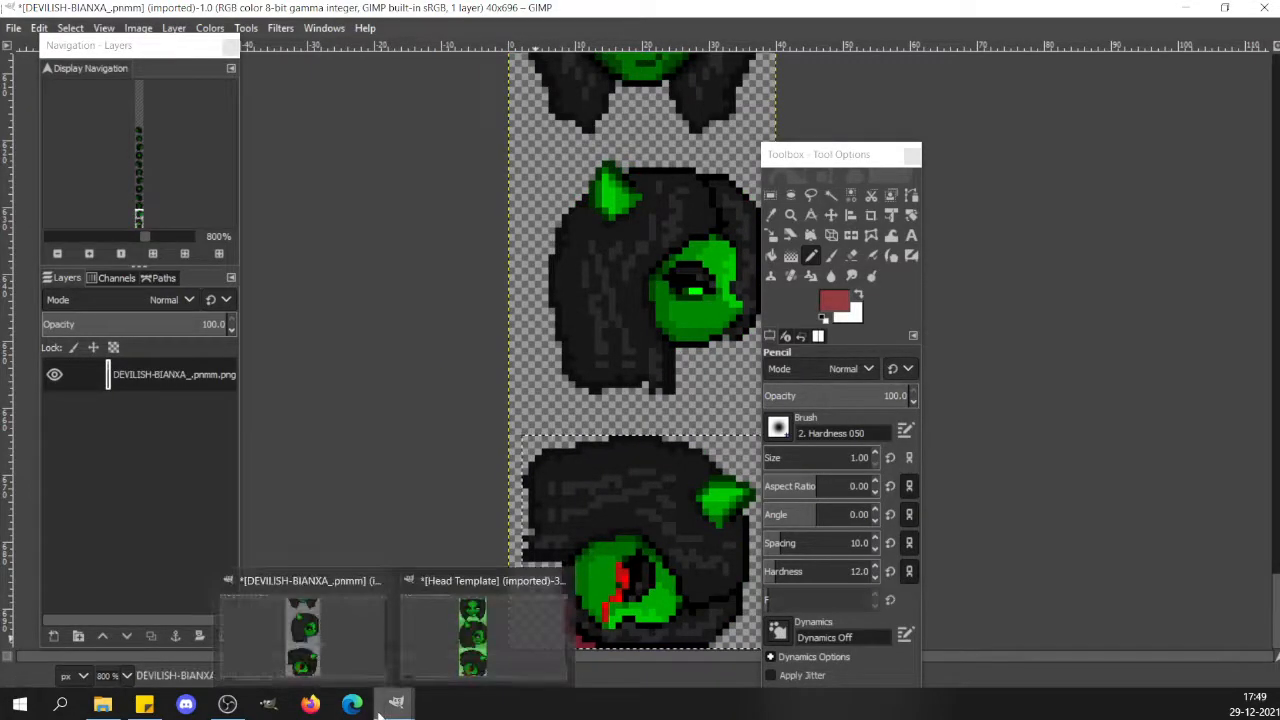
click(423, 660)
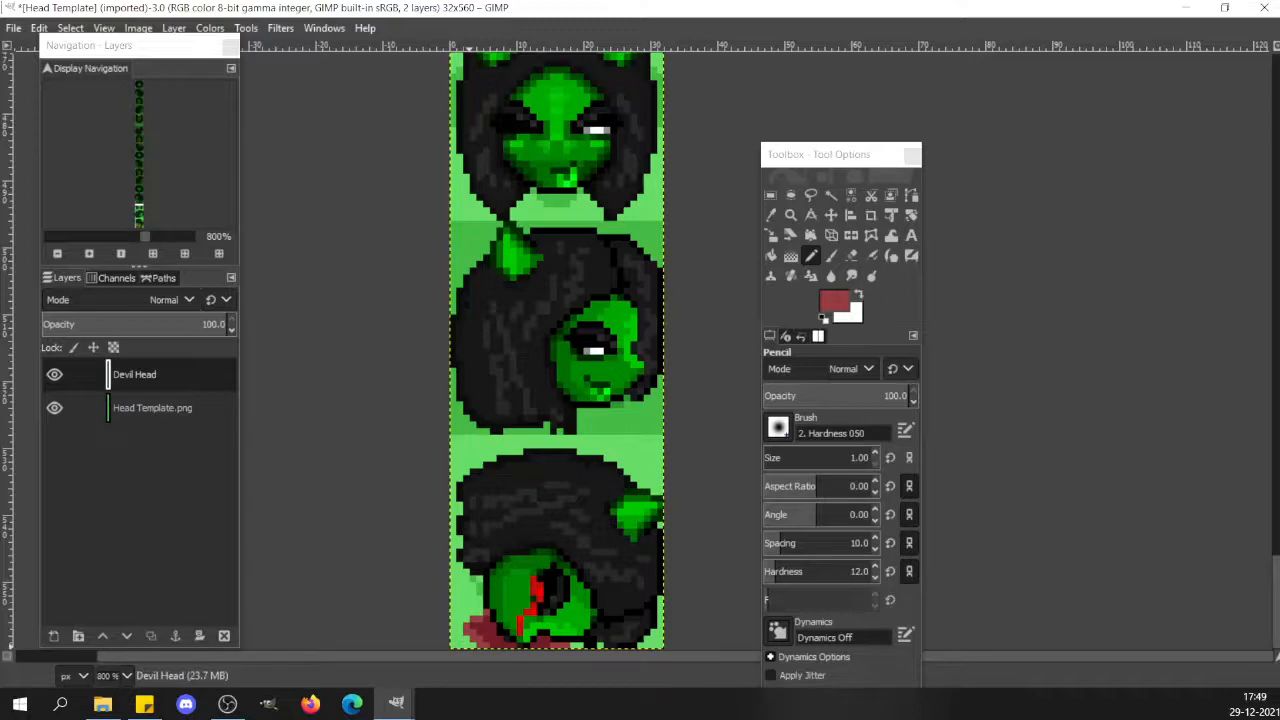
Review the whole Head Template strip at 200% zoom, from the first head down to the last.
key(r)
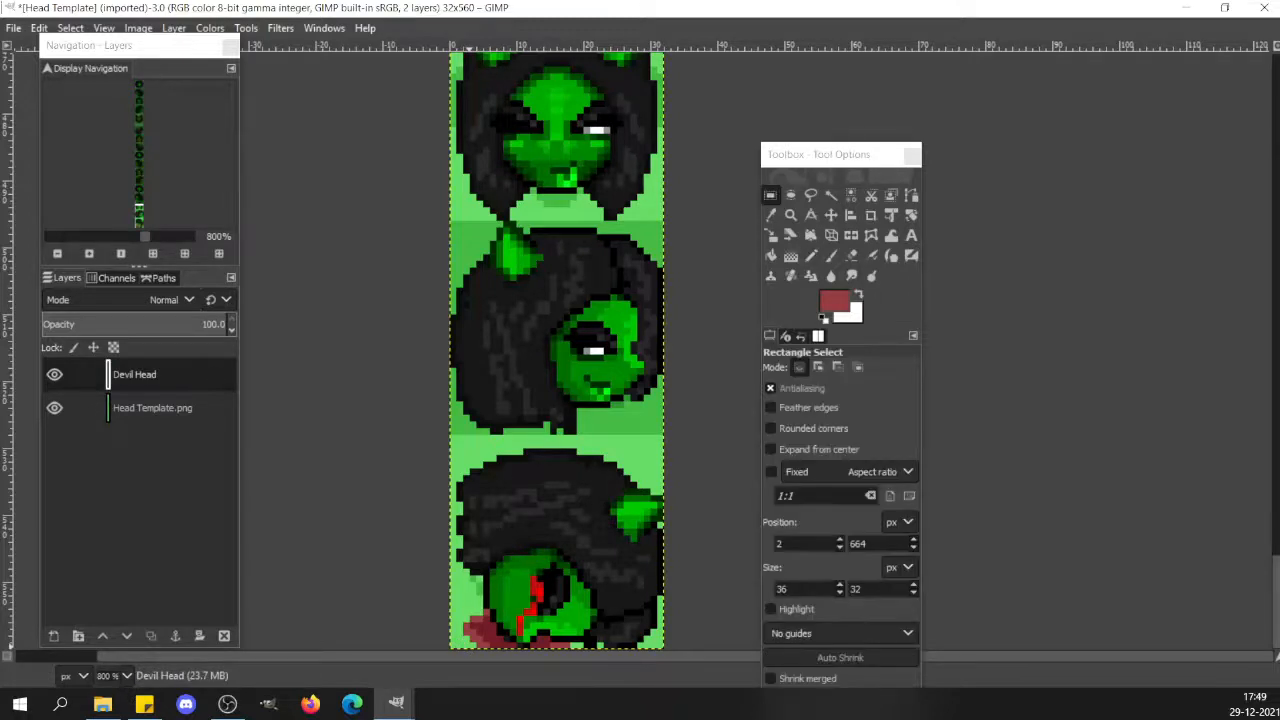
click(478, 390)
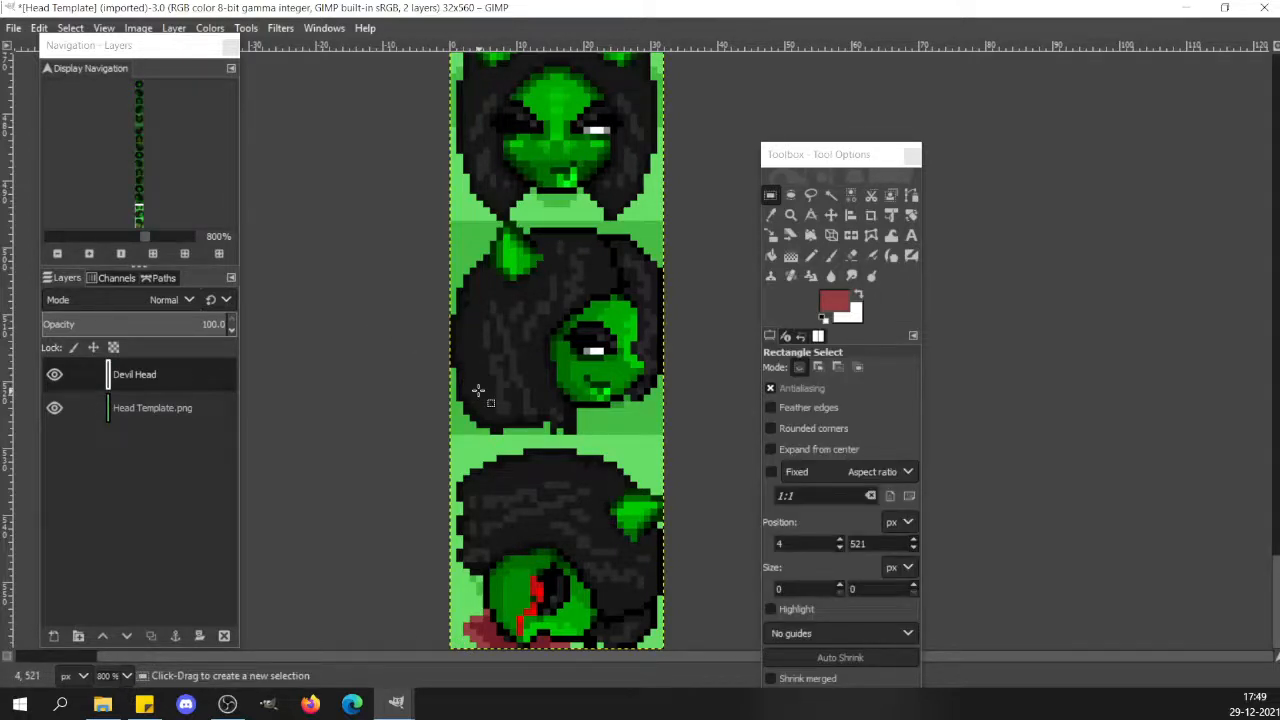
click(89, 236)
click(89, 236)
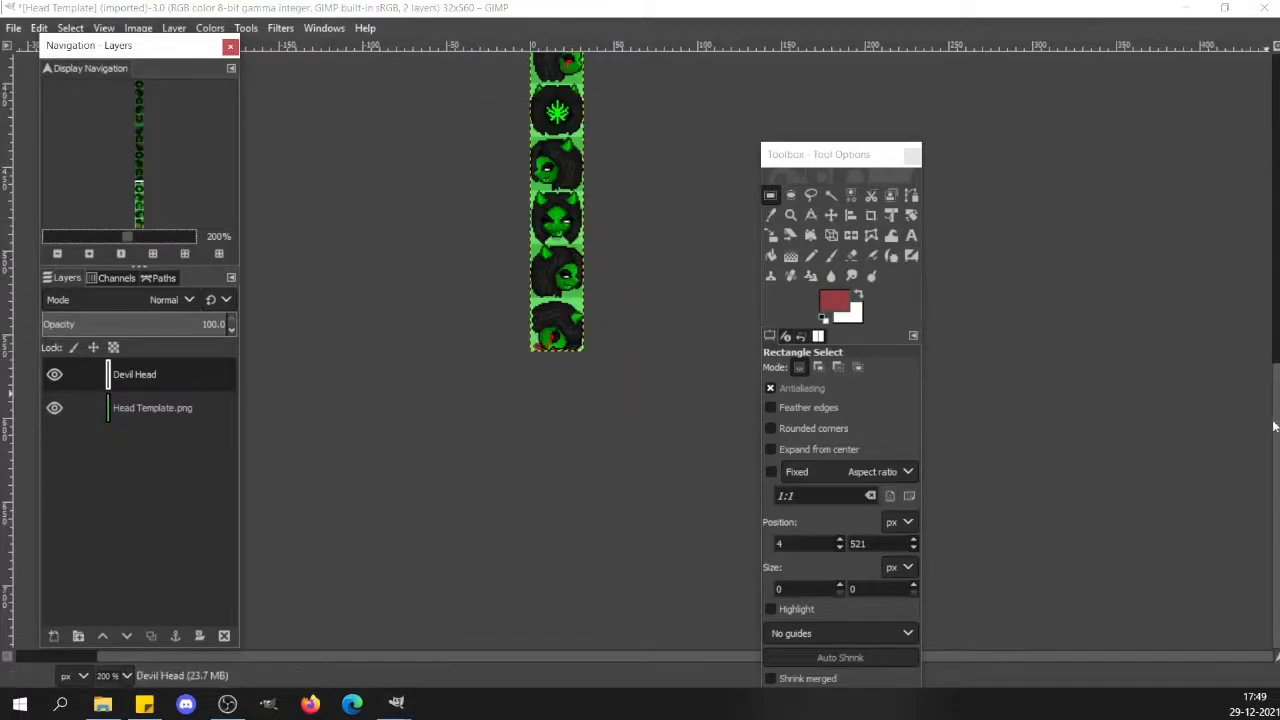
drag(1274, 425, 1278, 101)
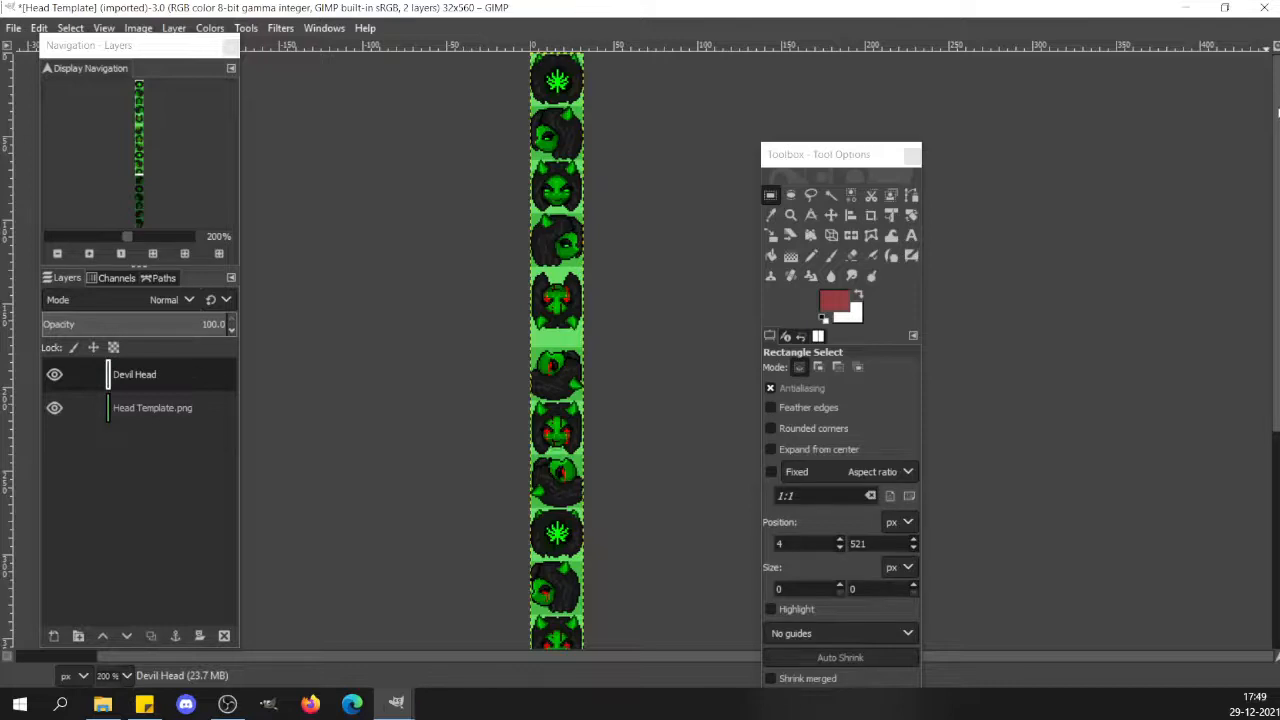
drag(1278, 113, 1278, 331)
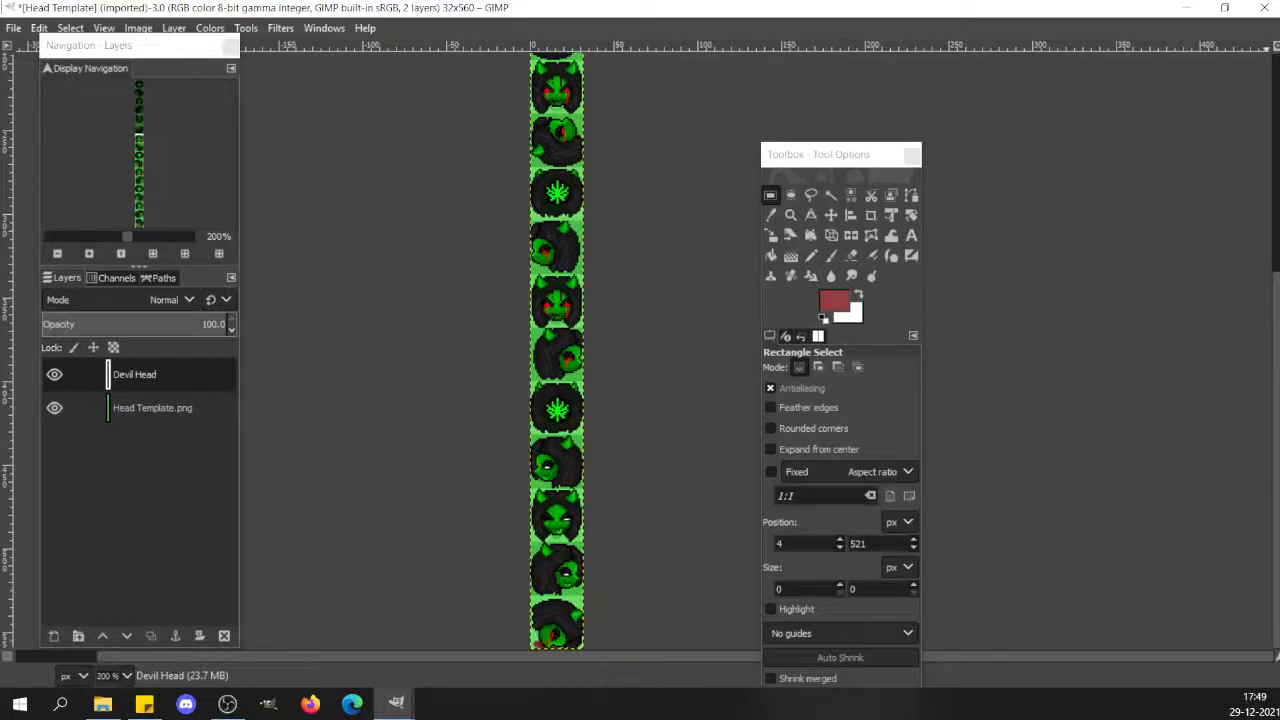